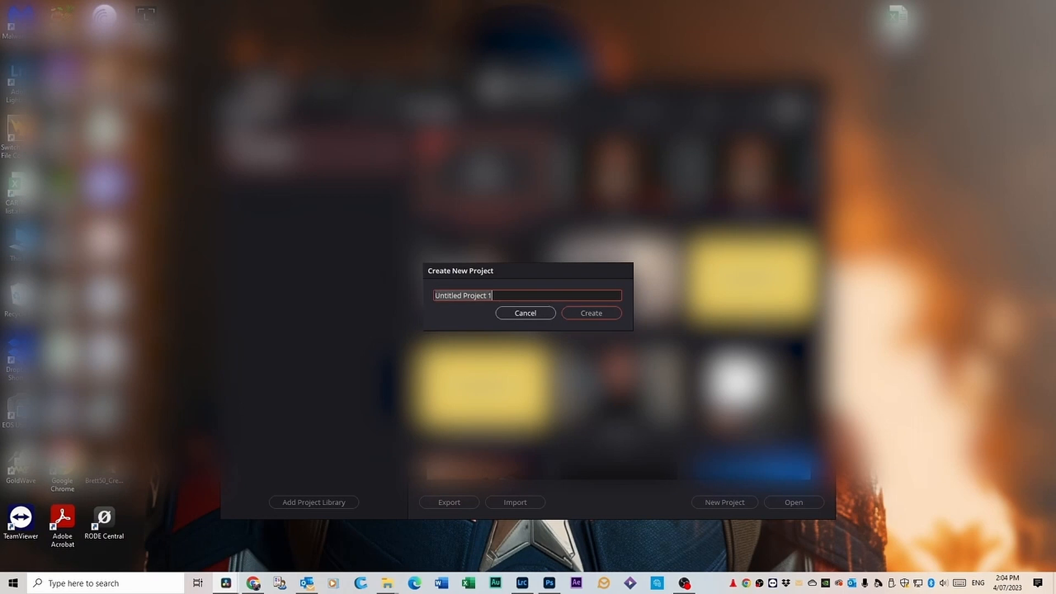
Step: Create a new project named "test" and open its Edit page
text(test)
click(591, 313)
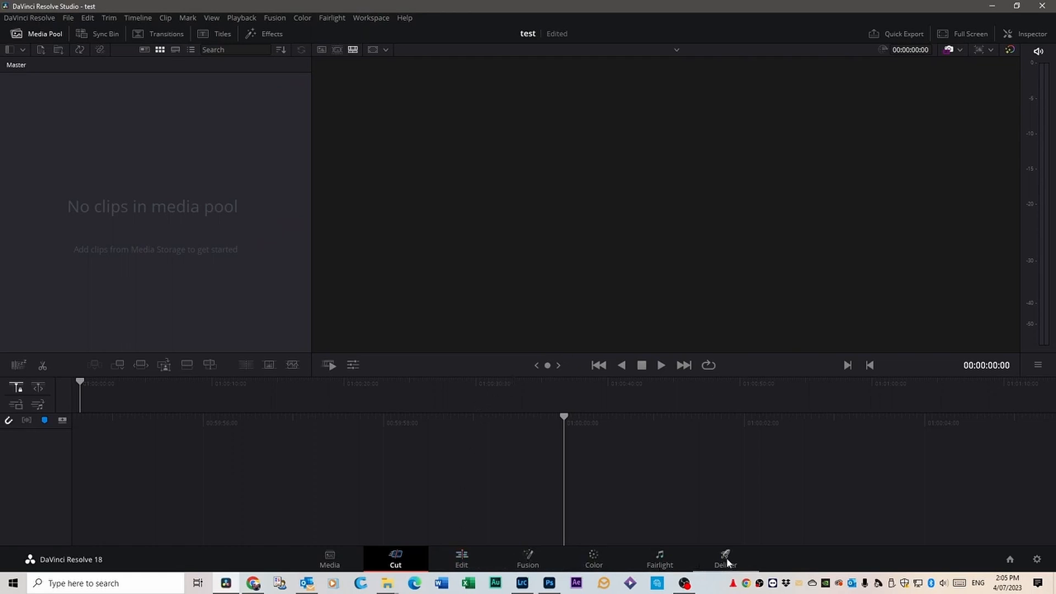
click(462, 557)
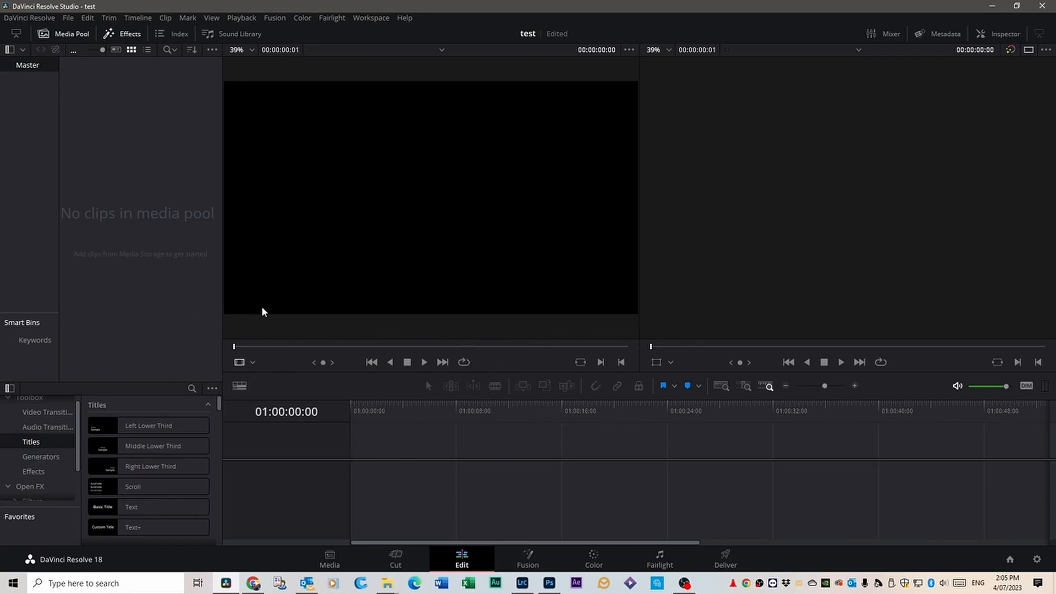
Step: Import the video 0P9A6476.MP4 and the audio recording 2.WAV into the media pool
click(68, 18)
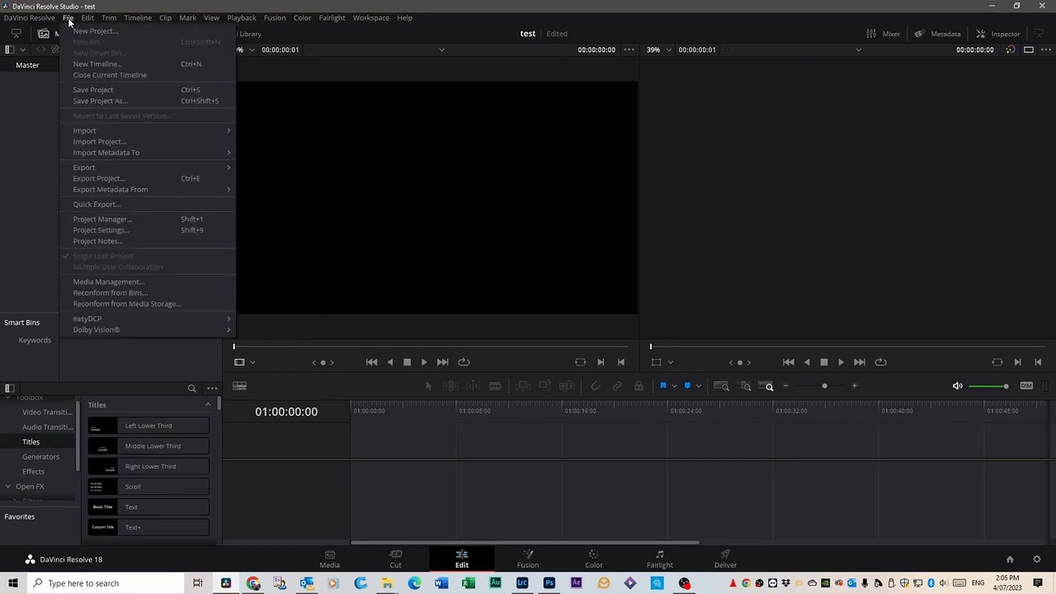
mouse_move(89, 133)
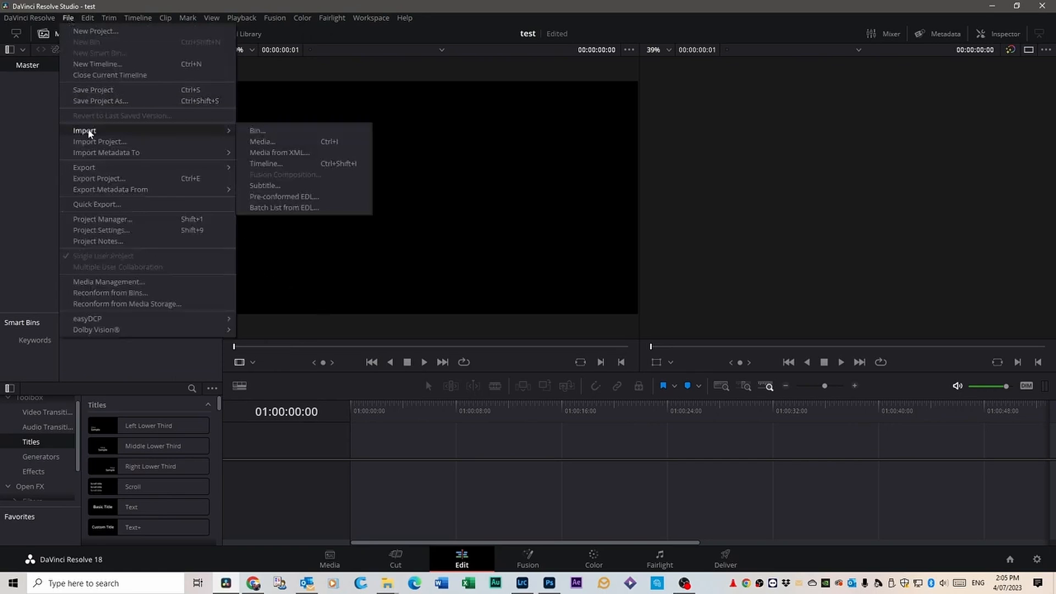
click(262, 142)
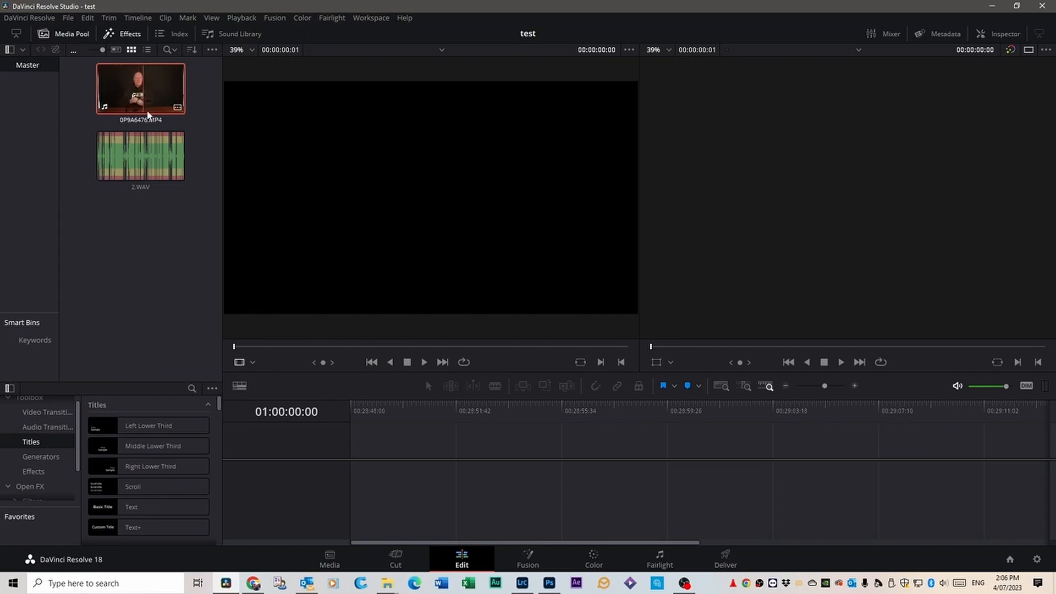
Step: Auto-sync the audio of 0P9A6476.MP4 and 2.WAV based on waveform
click(159, 234)
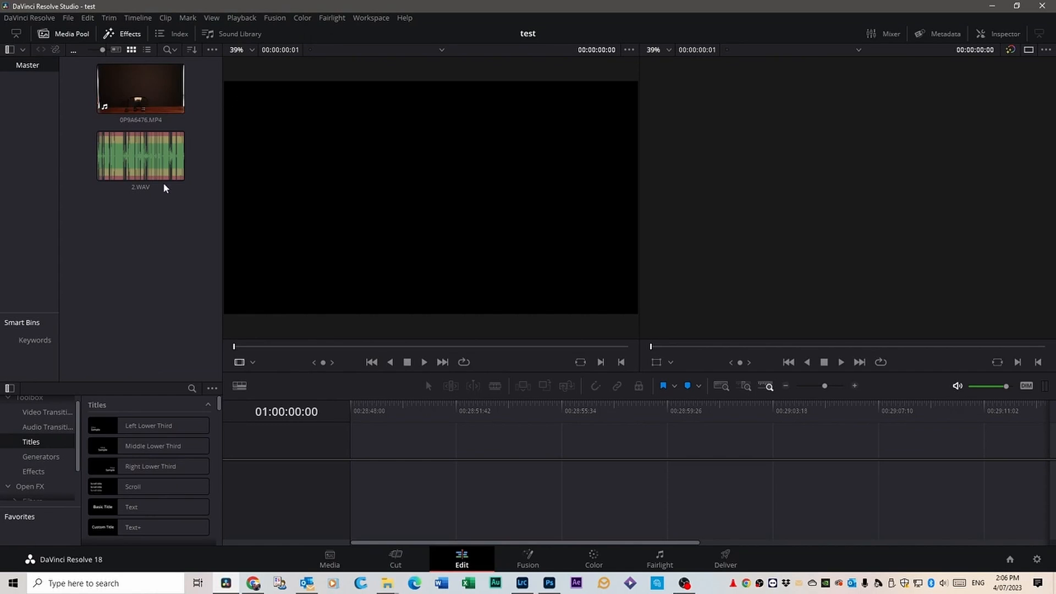
click(161, 93)
ctrl+click(162, 162)
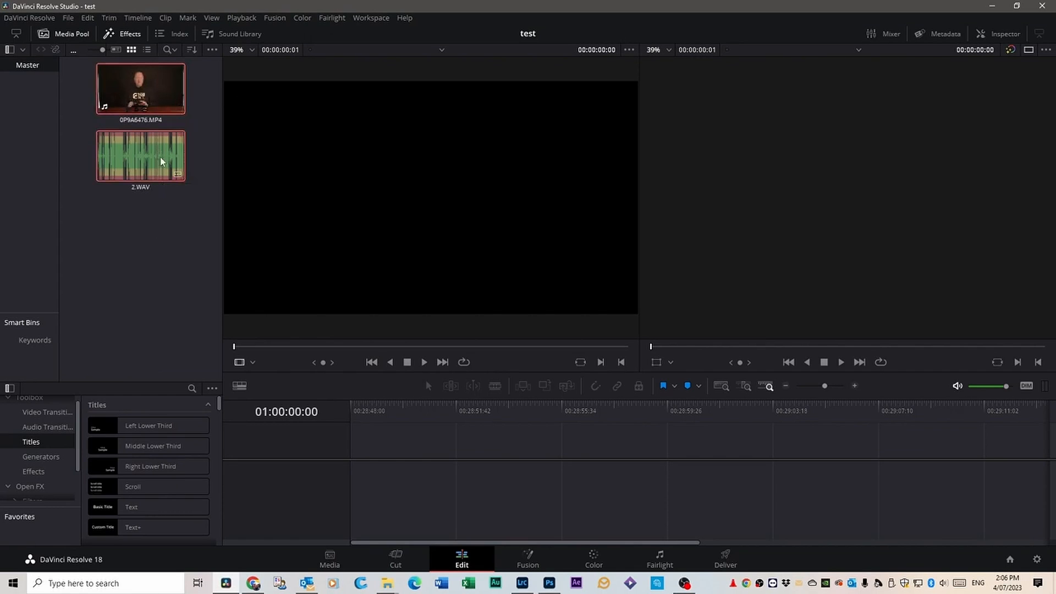
right_click(162, 151)
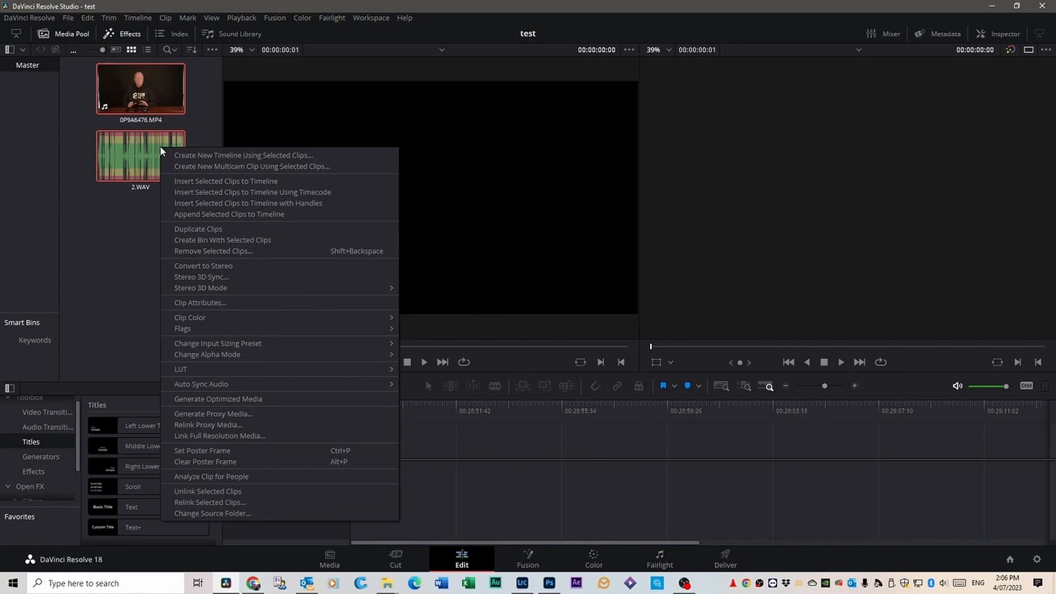
mouse_move(224, 385)
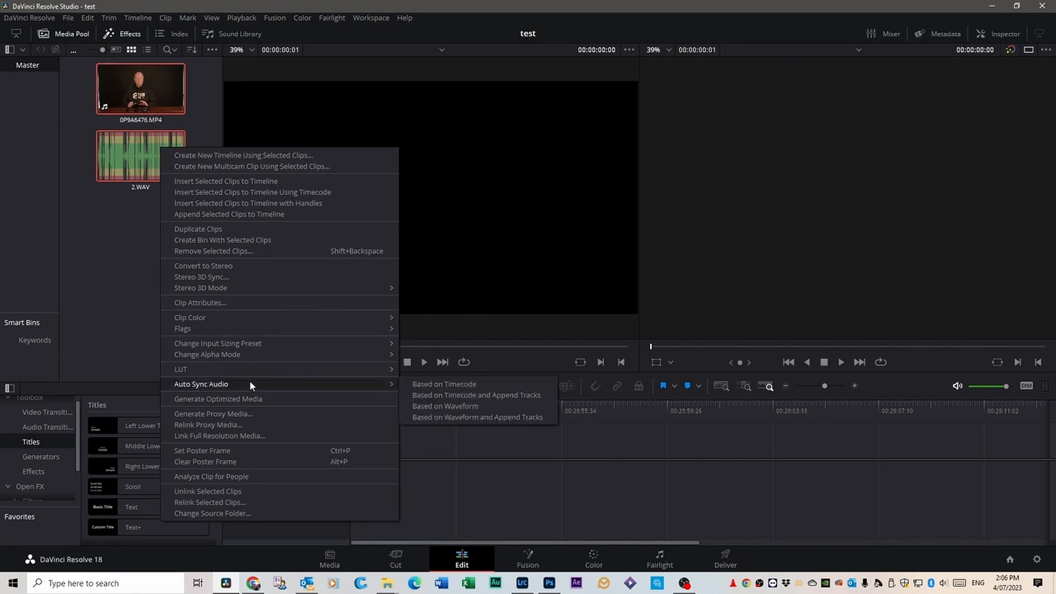
click(464, 407)
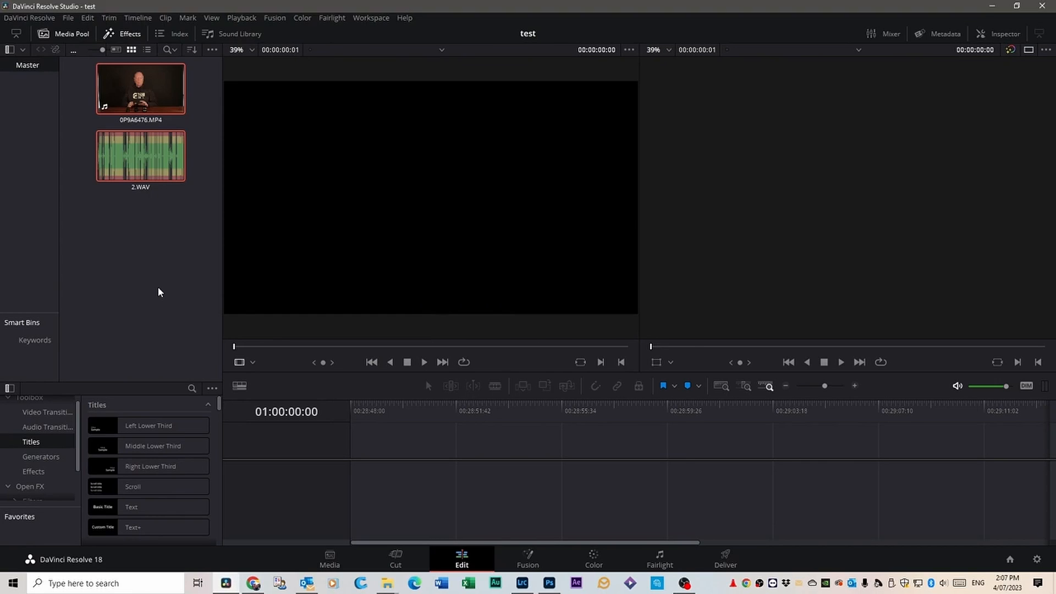
Step: Load 0P9A6476.MP4 into the source viewer, scrub through the clip and step back frame by frame to 09:26:09:02
drag(141, 94, 415, 218)
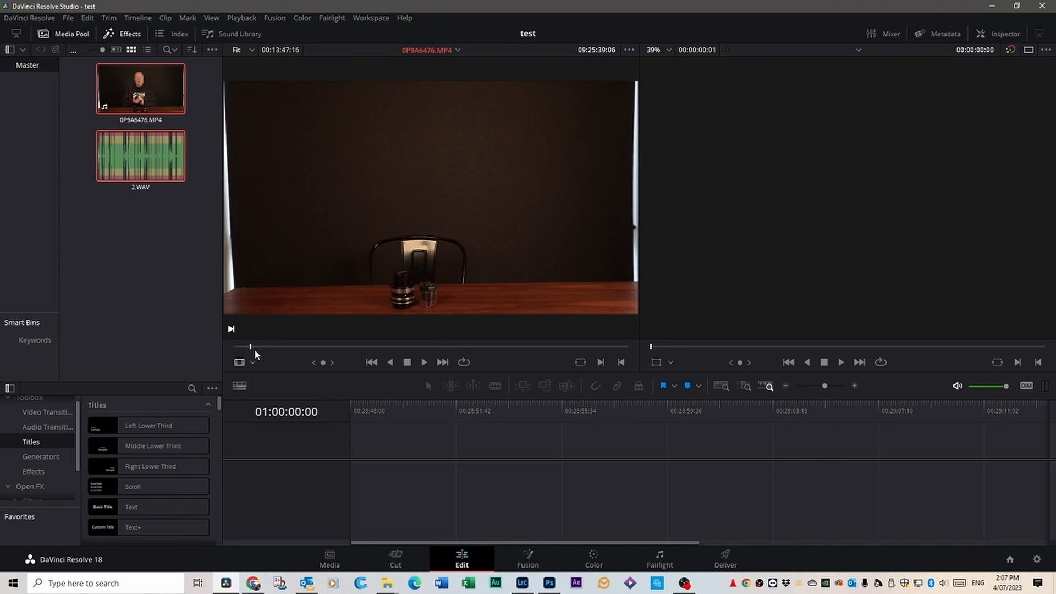
mouse_move(252, 351)
mouse_down()
mouse_move(299, 351)
mouse_move(247, 351)
mouse_up()
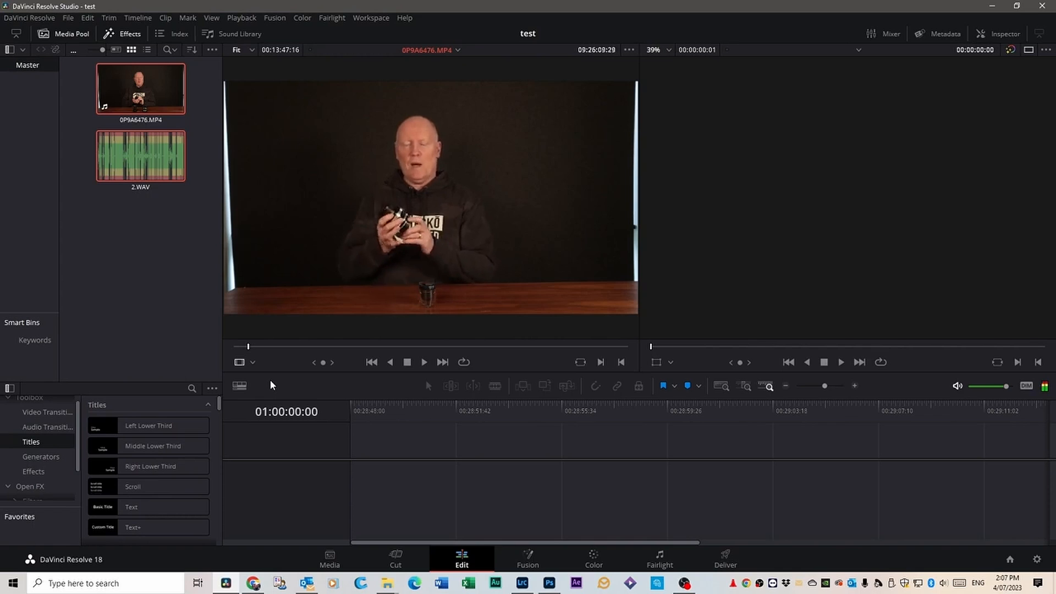
key(Left)
key(Left)
key(Left)
key(Left)
key(Left)
key(Left)
key(Left)
key(Left)
key(Left)
key(Left)
key(Left)
key(Left)
key(Left)
key(Left)
key(Left)
key(Left)
key(Left)
key(Left)
key(Left)
key(Left)
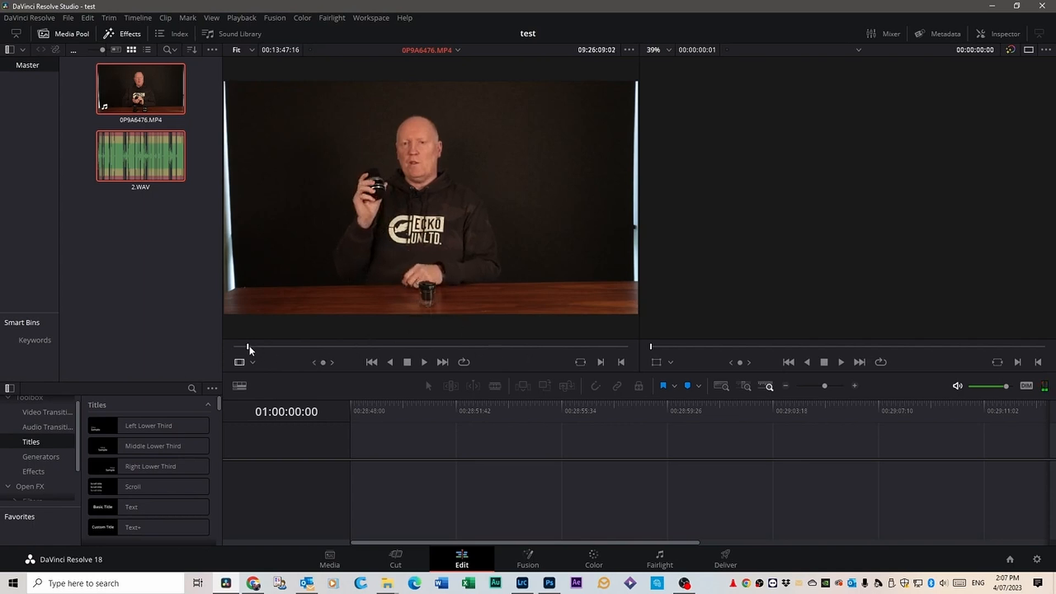
Step: Find the start of the first wanted section in the source clip and mark the in point at 09:27:21:35
drag(248, 352, 285, 347)
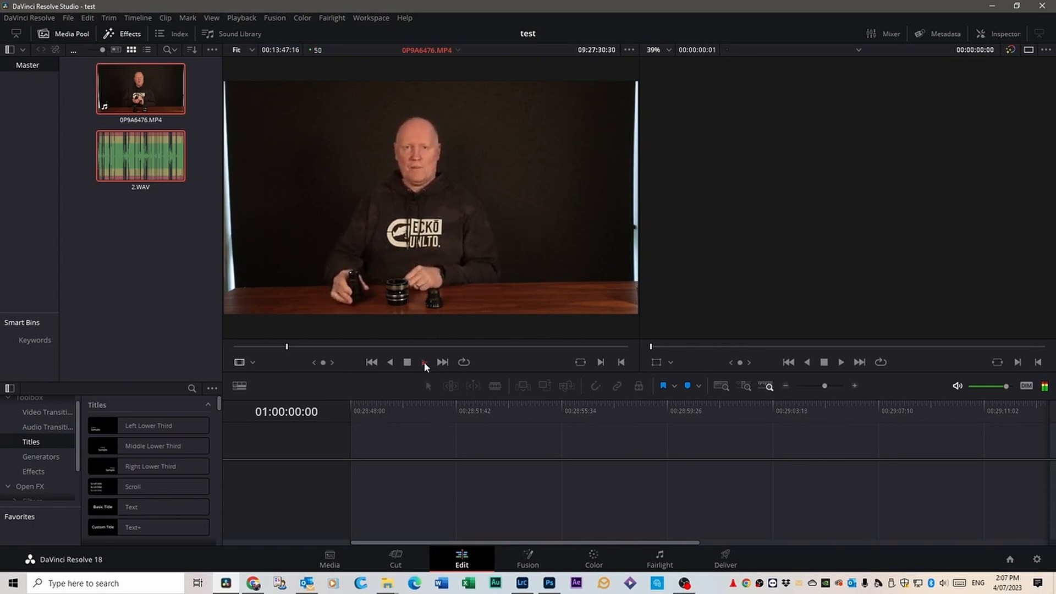
drag(288, 346, 281, 346)
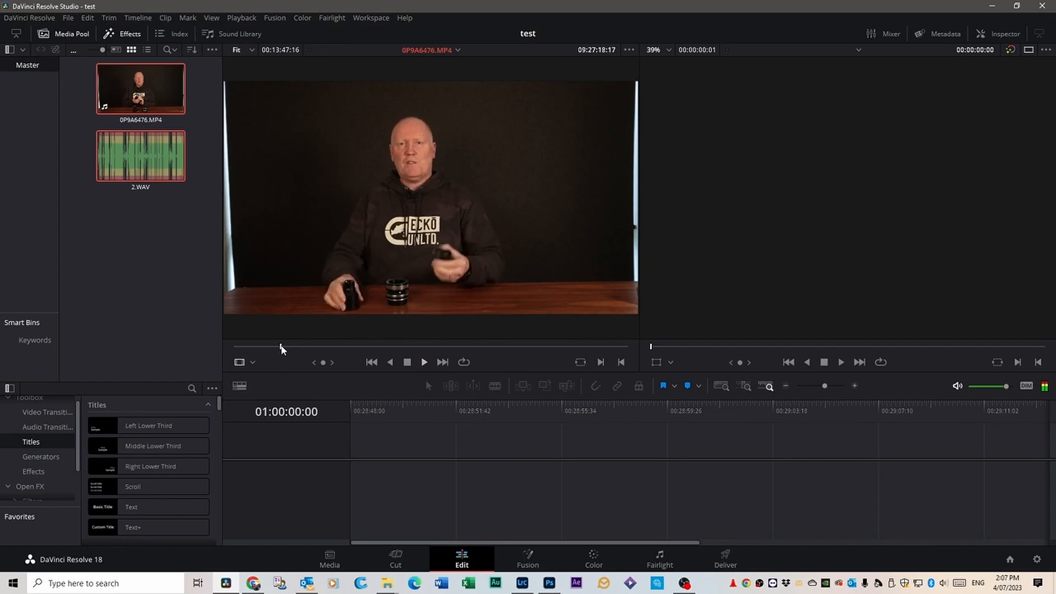
key(space)
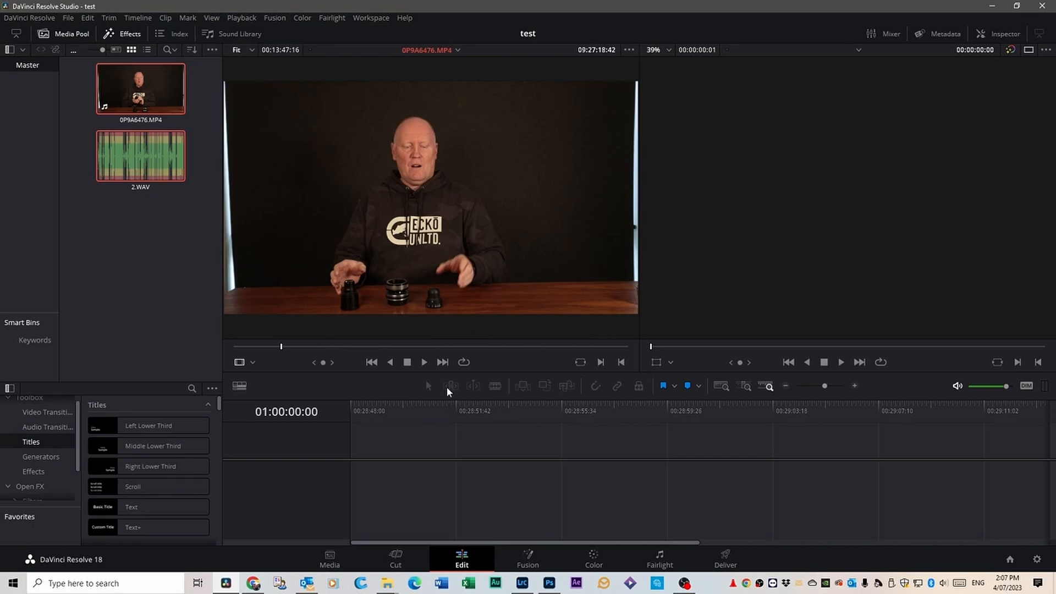
key(space)
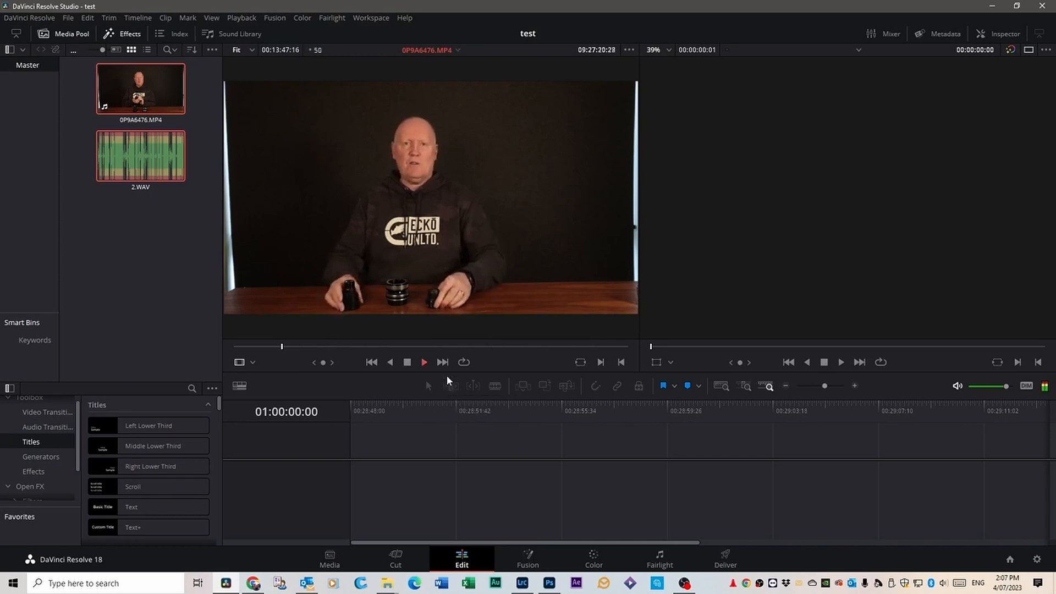
key(space)
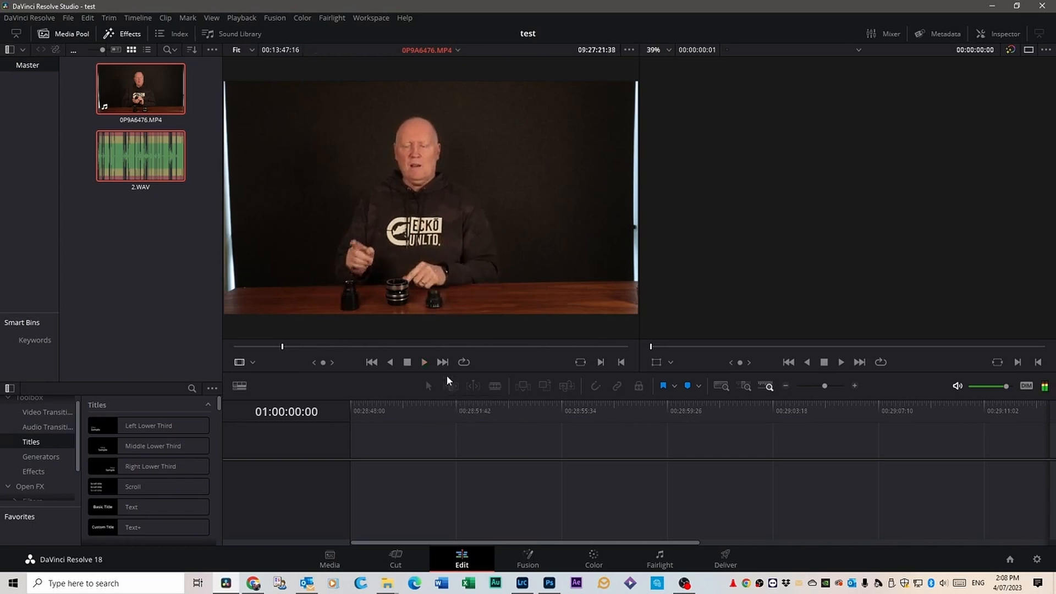
key(Left)
key(Left)
key(Left)
key(Left)
key(Left)
key(Left)
key(Left)
key(Left)
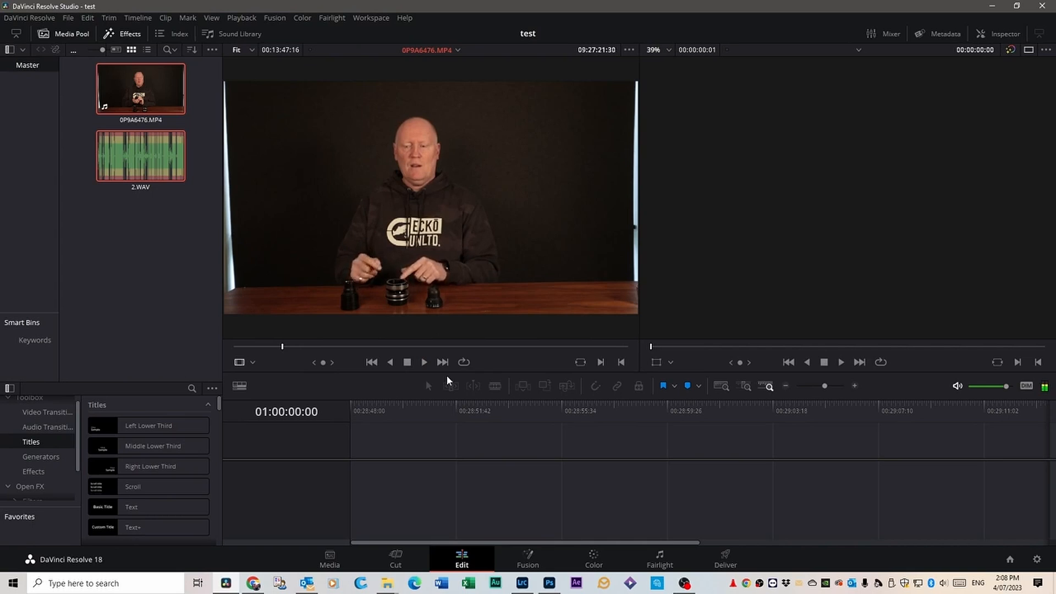
key(Right)
key(Right)
key(Right)
key(Right)
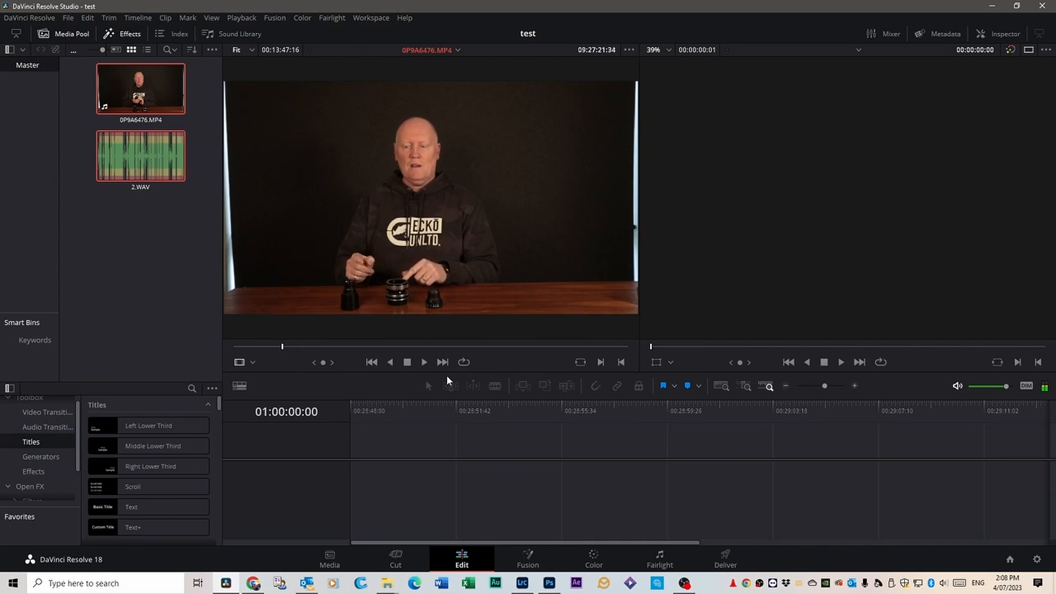
key(Right)
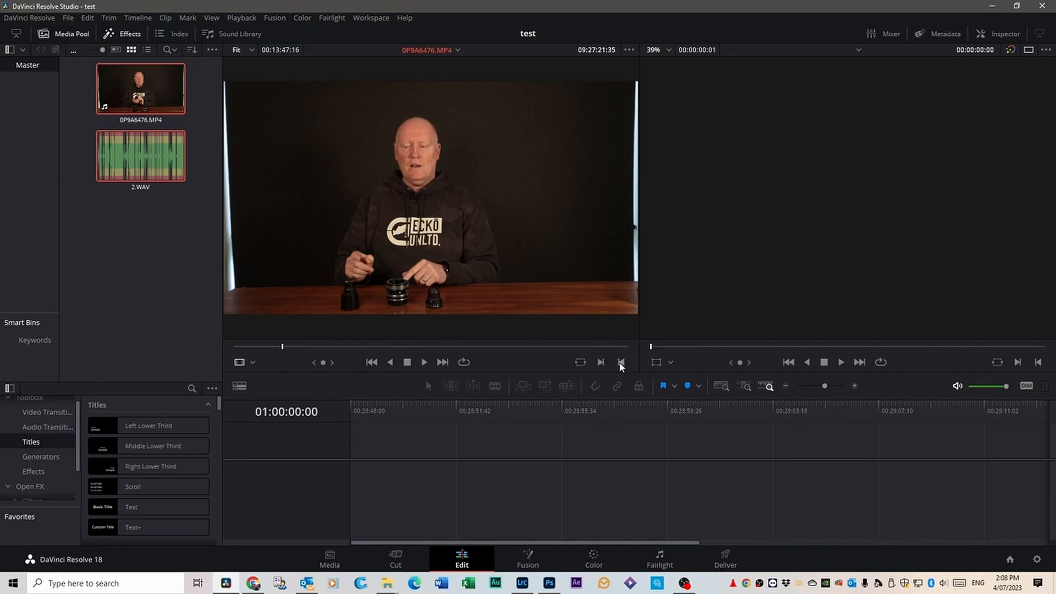
click(600, 363)
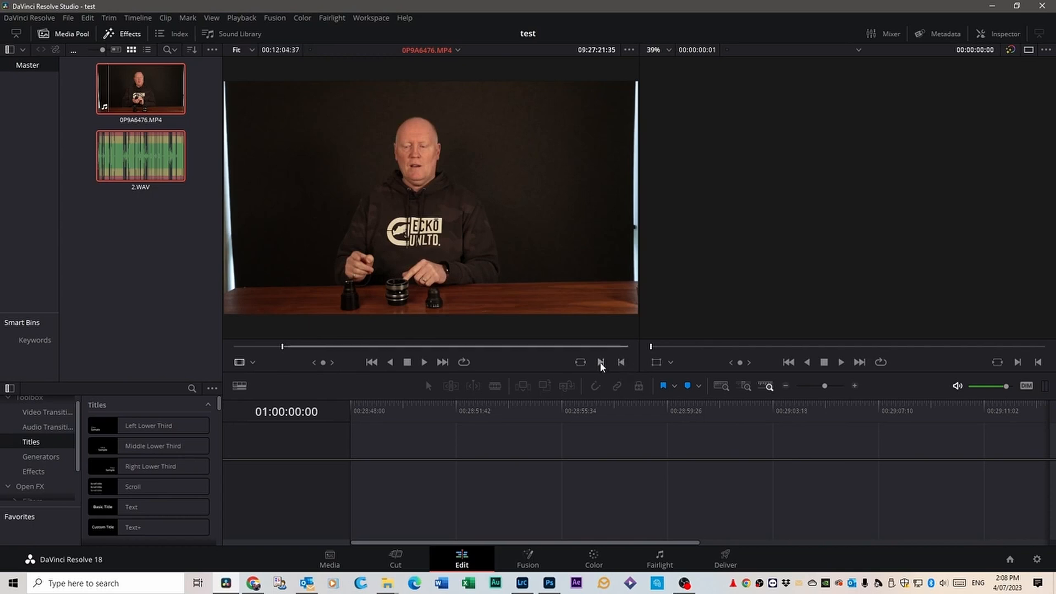
Step: Play the source clip on to 09:27:27:32 and mark the out point there
key(space)
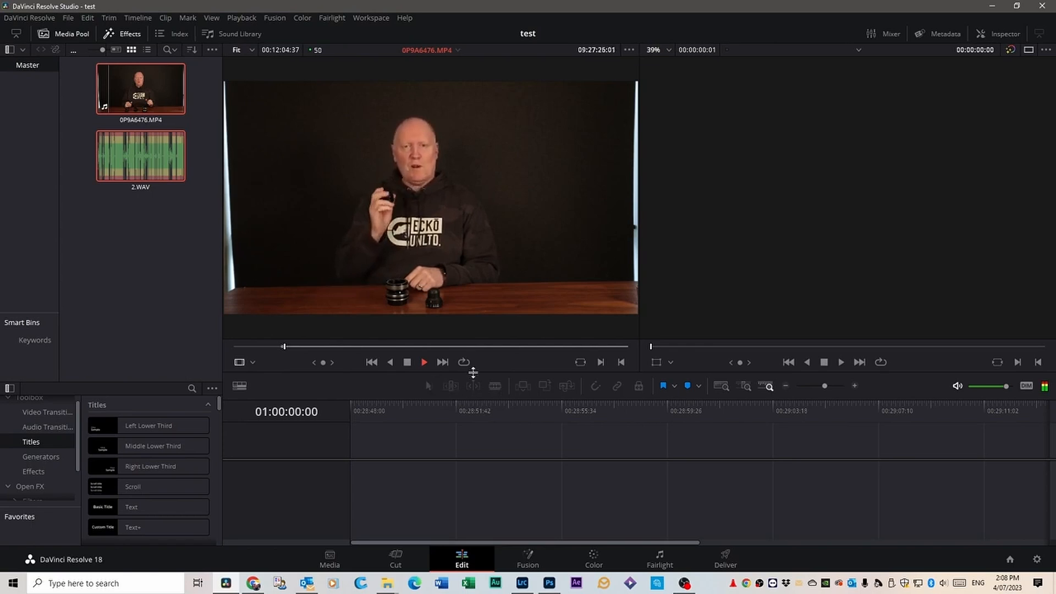
key(space)
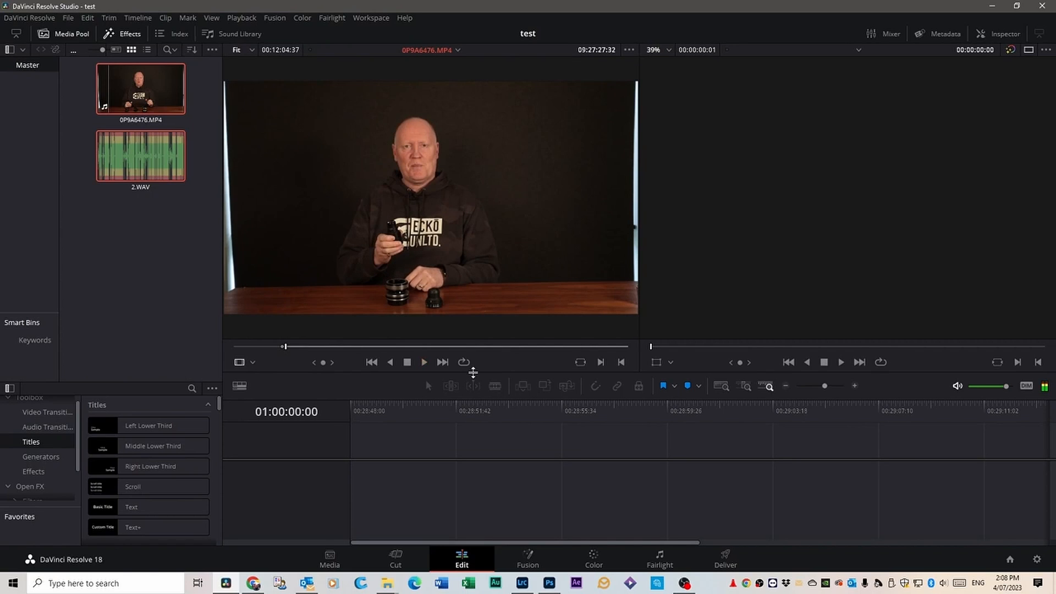
click(620, 362)
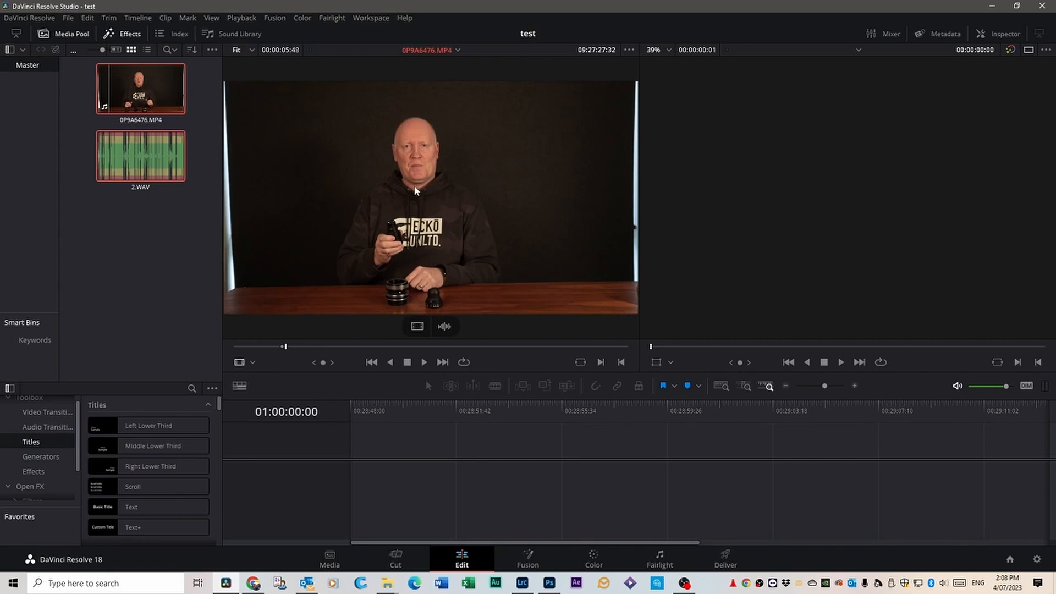
Step: Place the marked section at the start of a new timeline with its video and audio, and play it back
drag(415, 189, 348, 452)
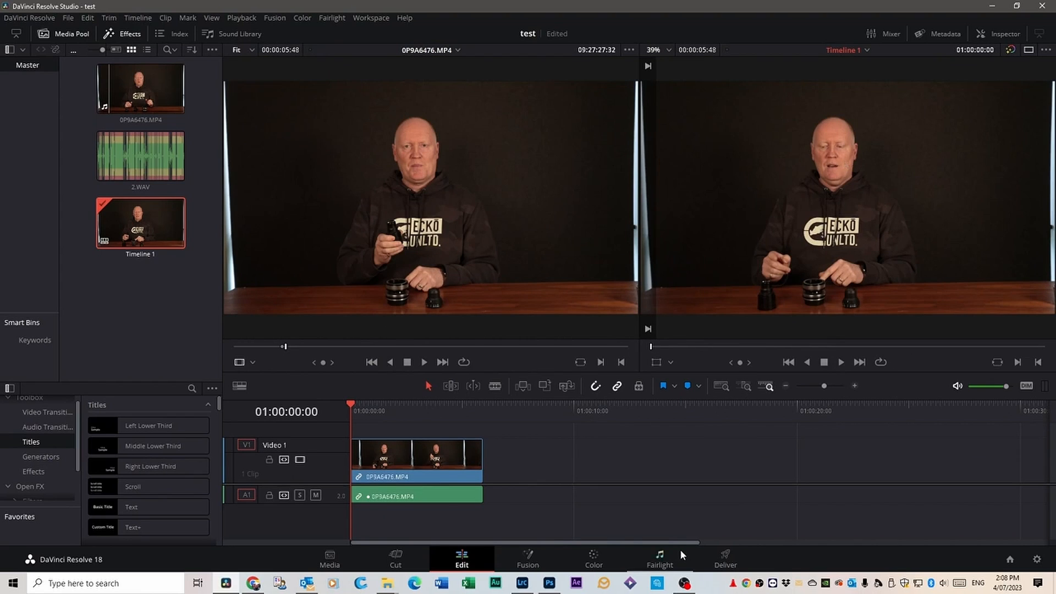
key(space)
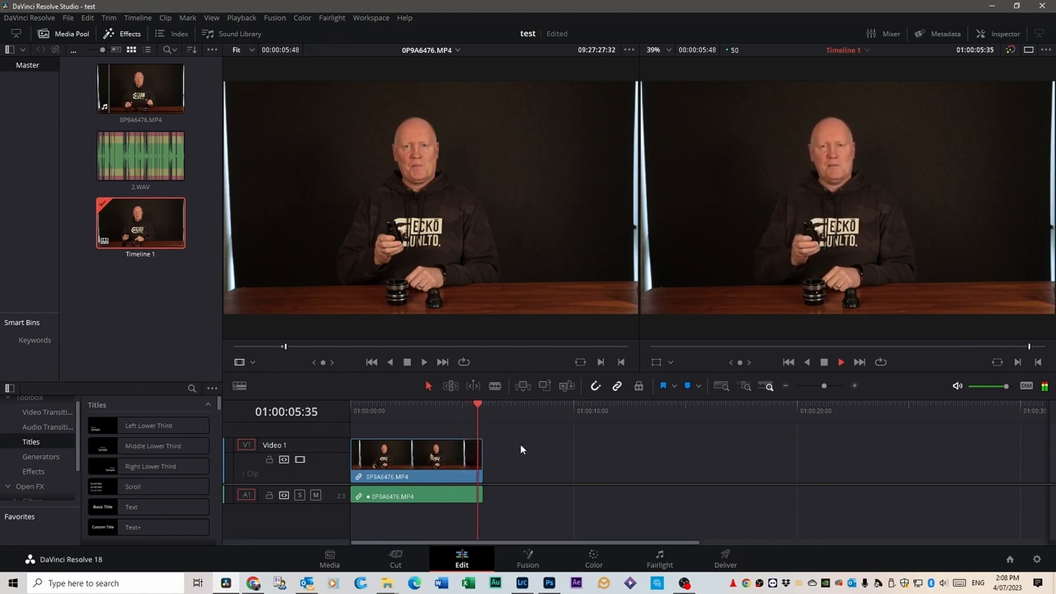
key(space)
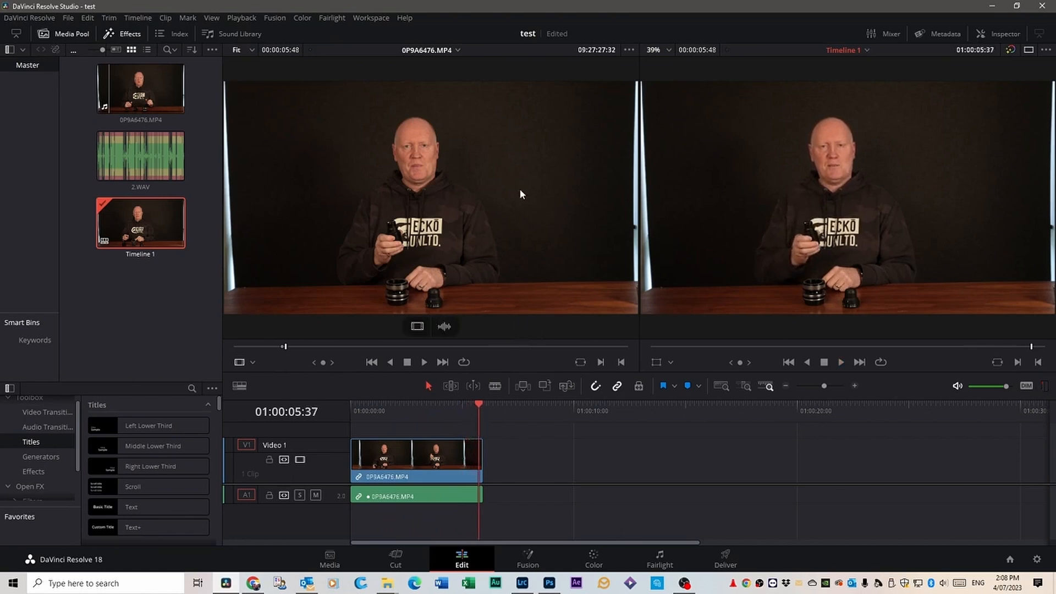
Step: Mark a second section of the source clip with the in point at 09:28:34:43 and the out point at 09:29:42:29
click(411, 208)
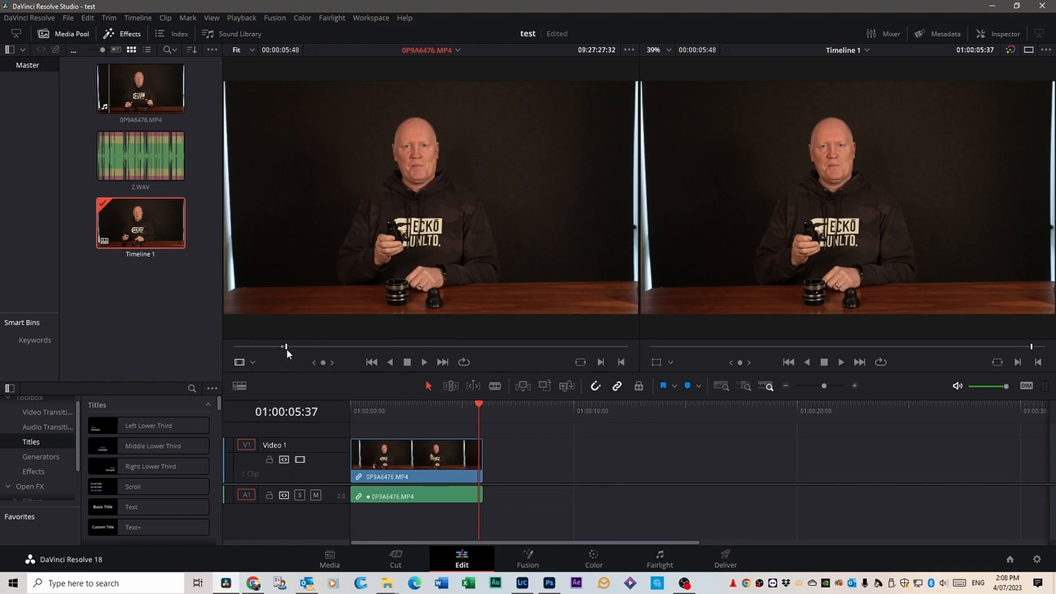
drag(286, 347, 306, 347)
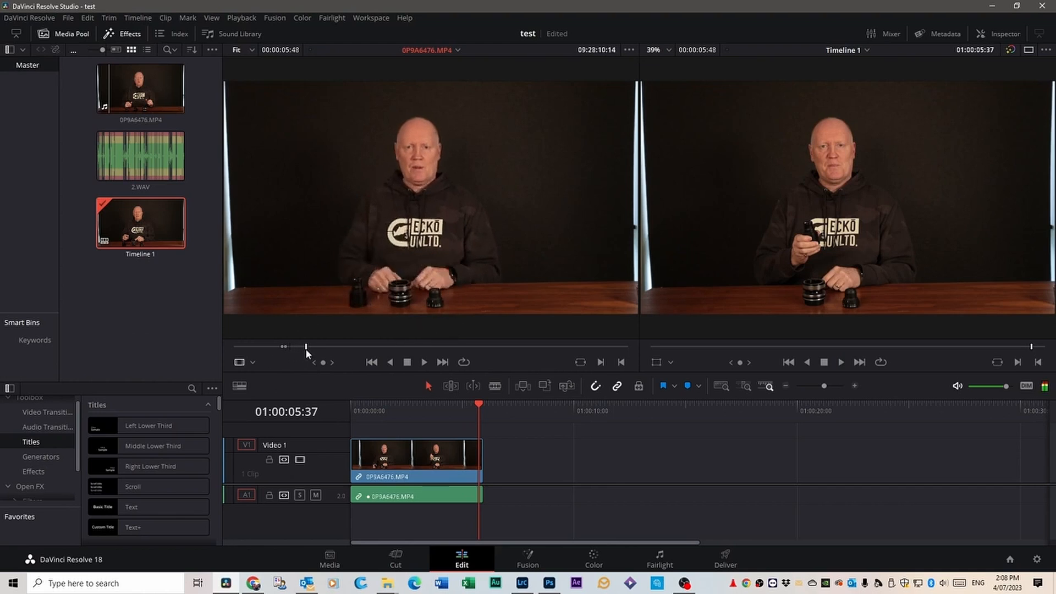
key(space)
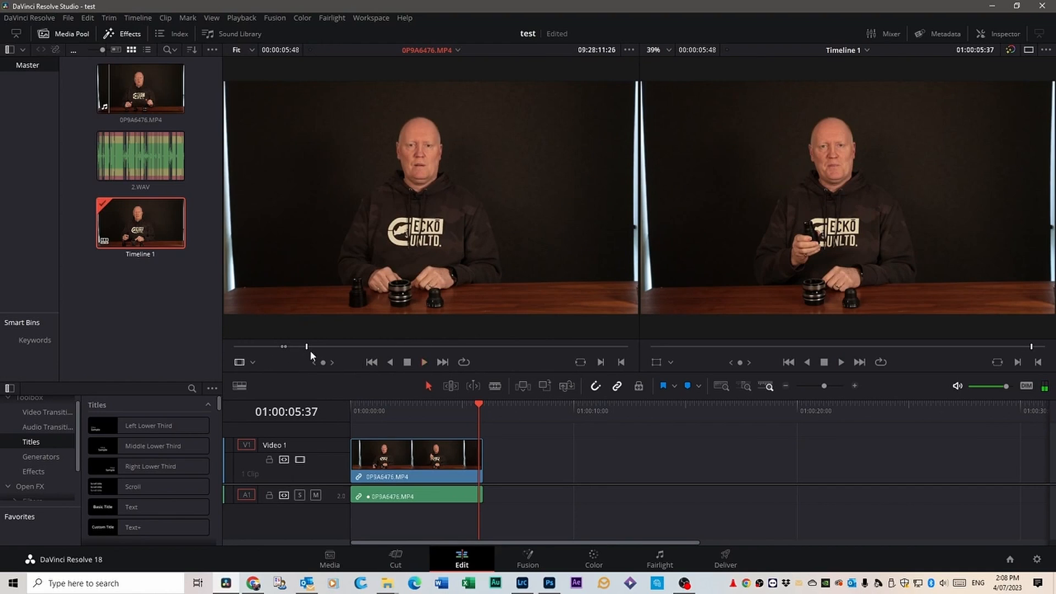
drag(306, 347, 316, 348)
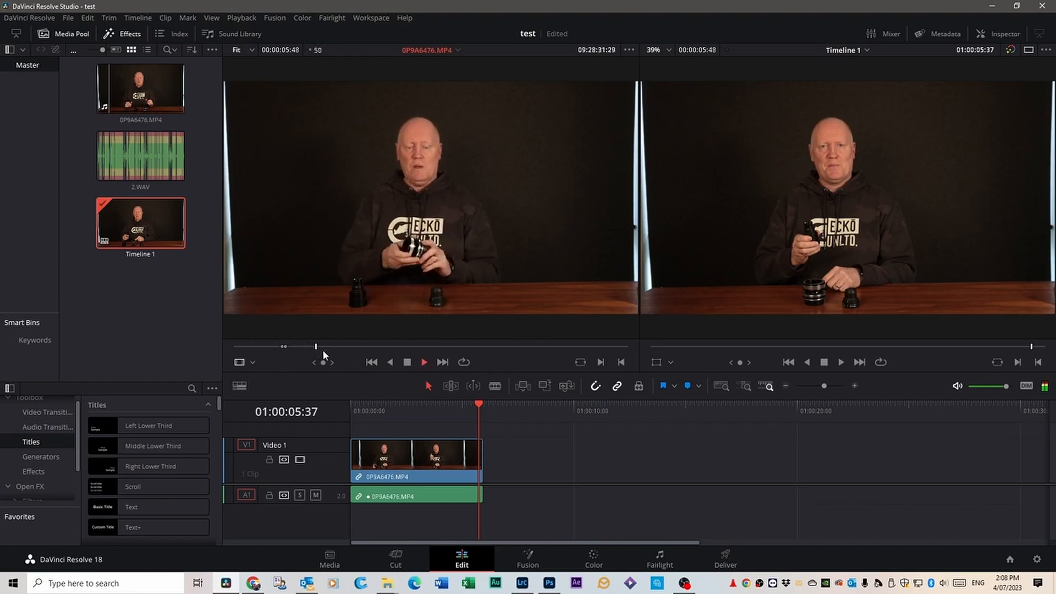
click(599, 363)
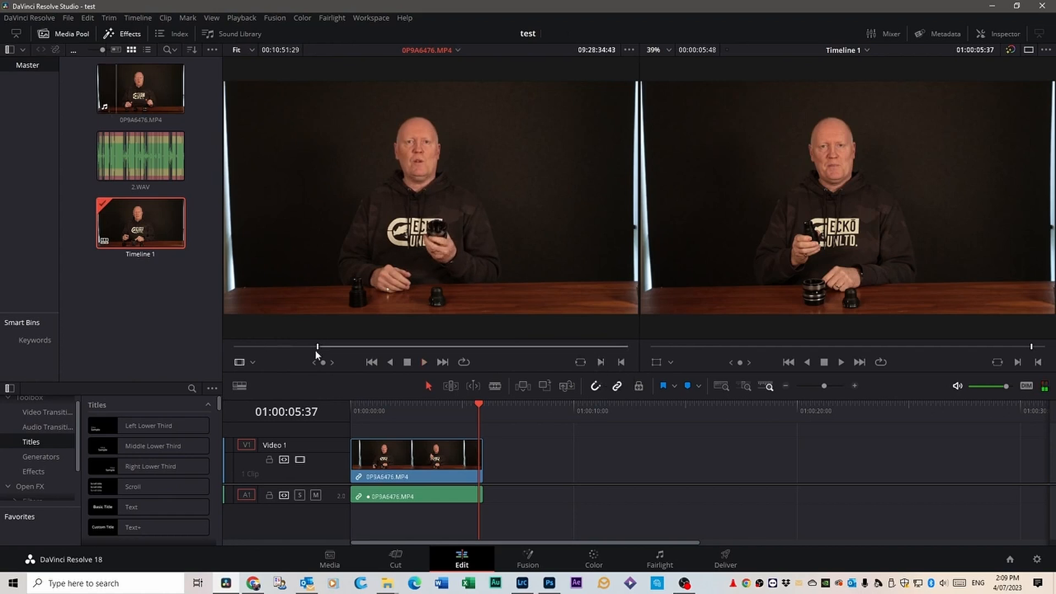
drag(316, 348, 350, 348)
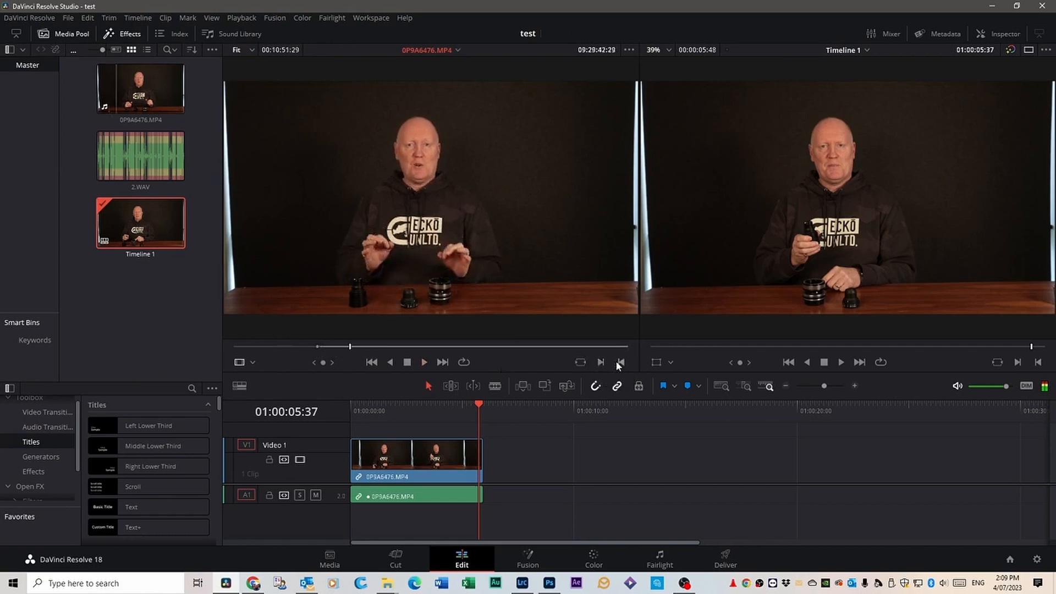
click(618, 363)
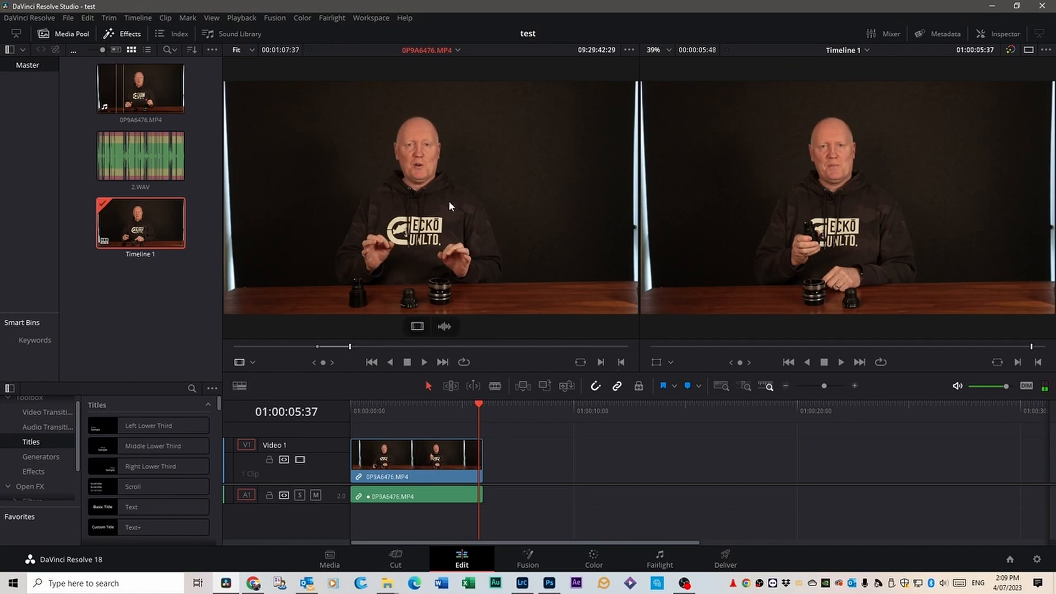
Step: Place the second marked section directly after the first clip on the timeline and play across the join
drag(448, 204, 494, 485)
drag(487, 411, 445, 432)
key(space)
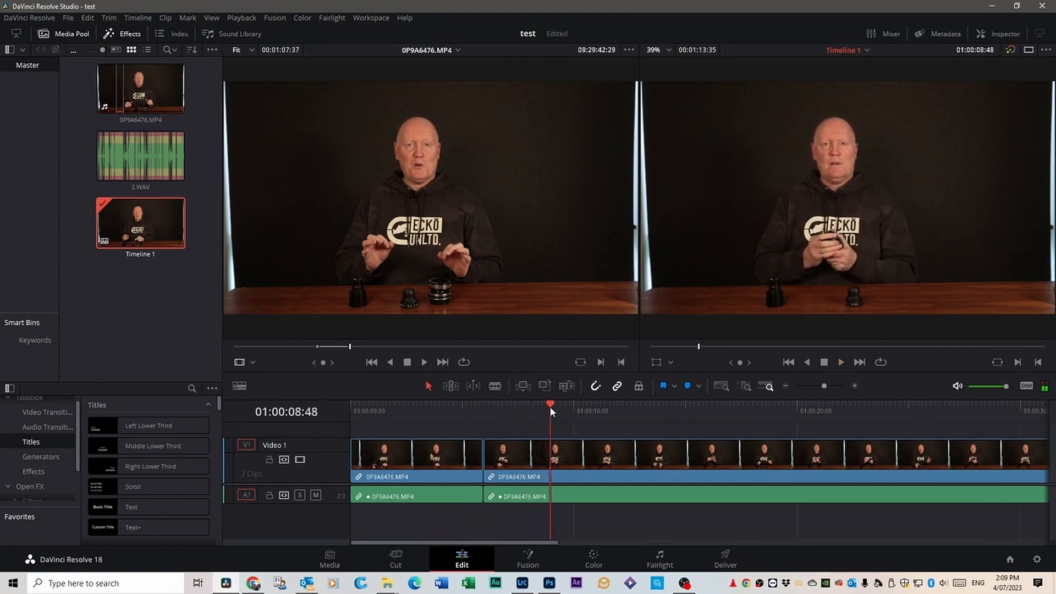
drag(550, 405, 483, 407)
drag(407, 417, 410, 418)
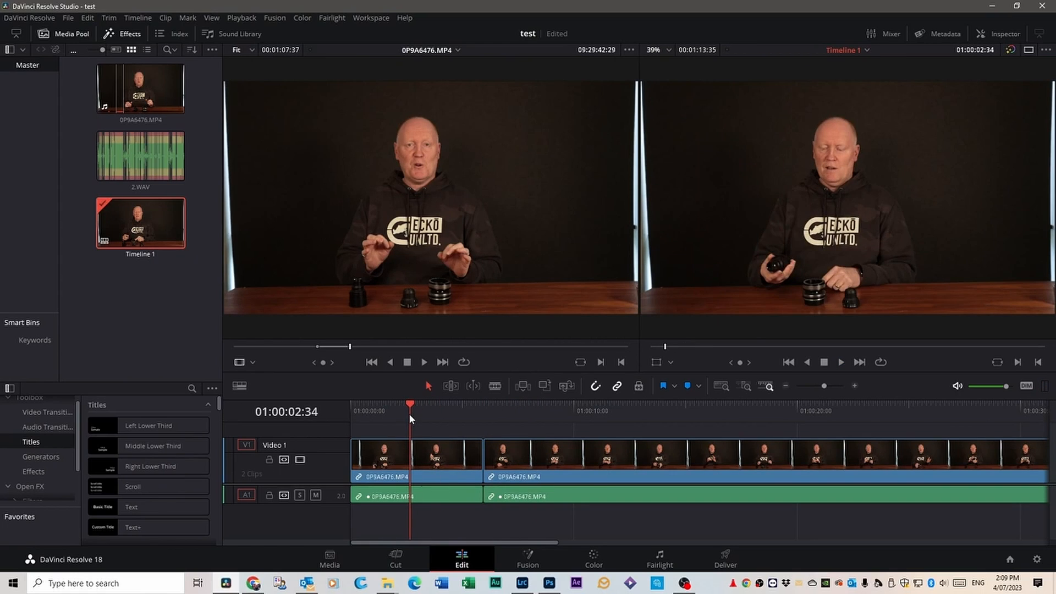
Step: Move the first clip to the tracks beyond Video 1 and A1, try sliding the second clip under it, and play across the join
mouse_move(440, 317)
click(437, 475)
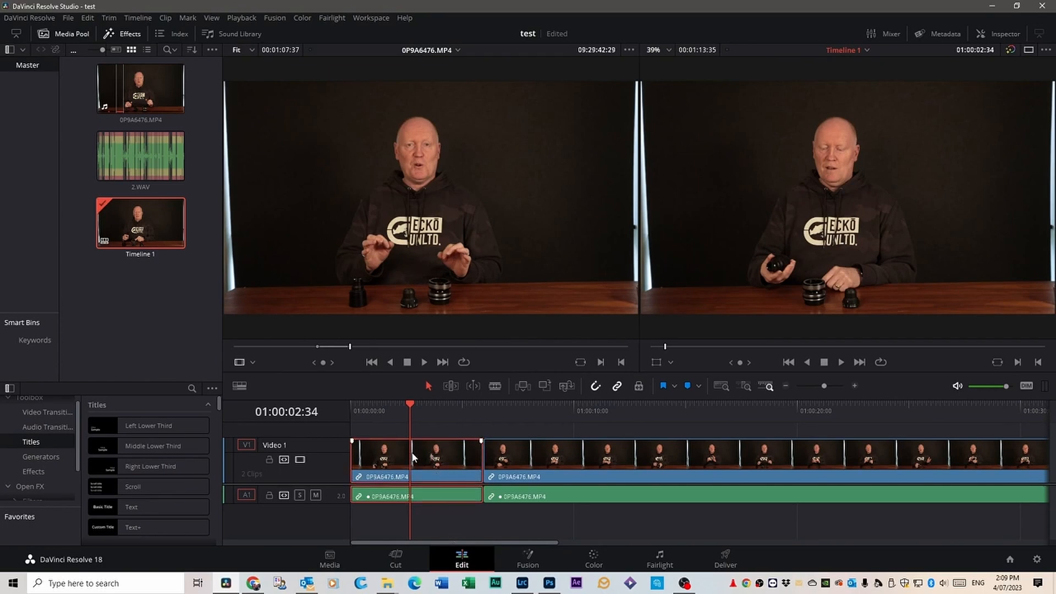
drag(424, 447, 426, 432)
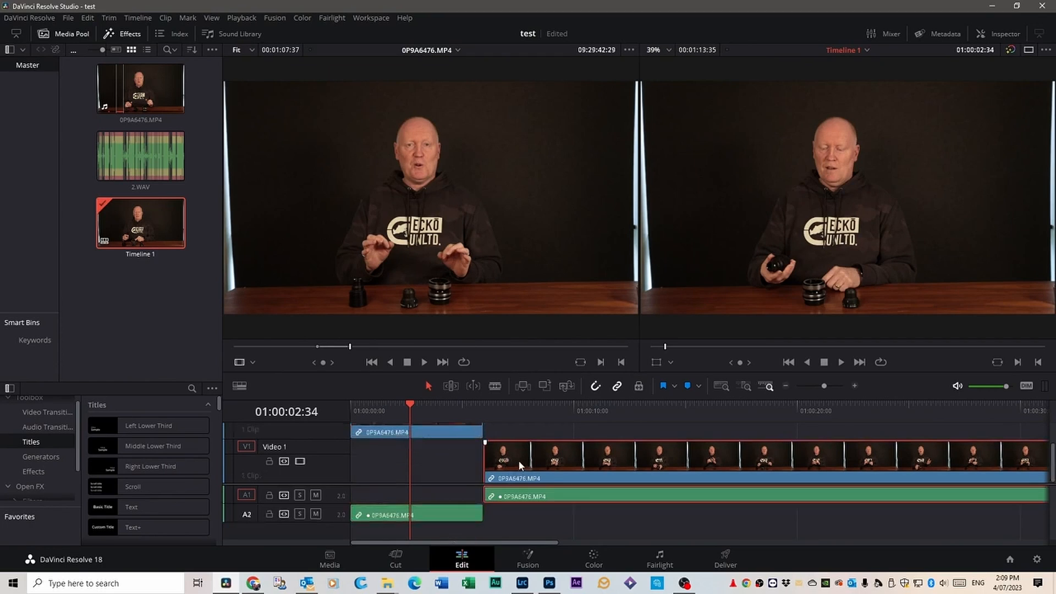
drag(518, 460, 503, 460)
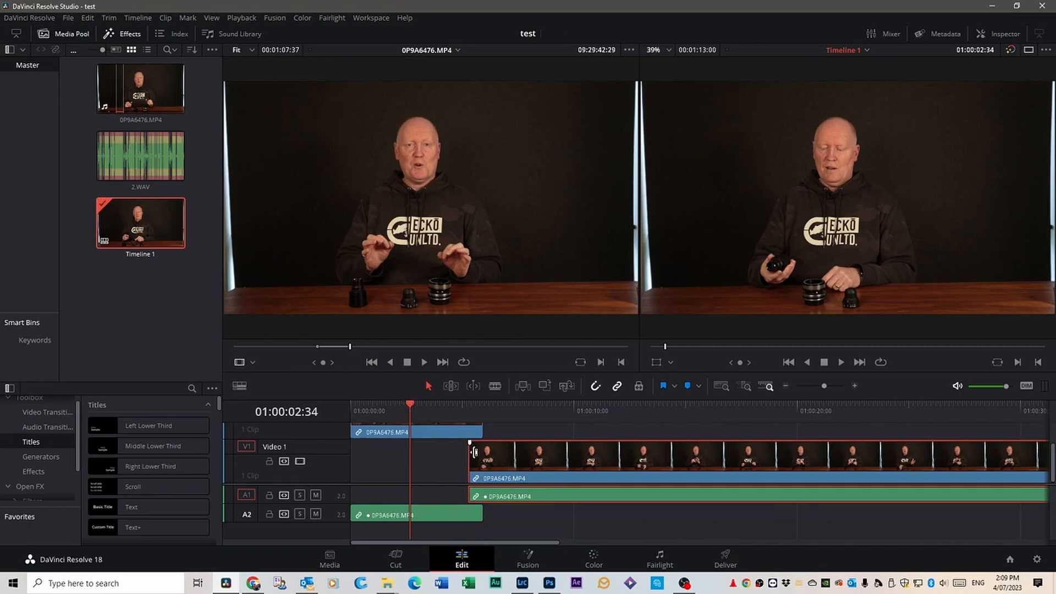
drag(471, 452, 440, 443)
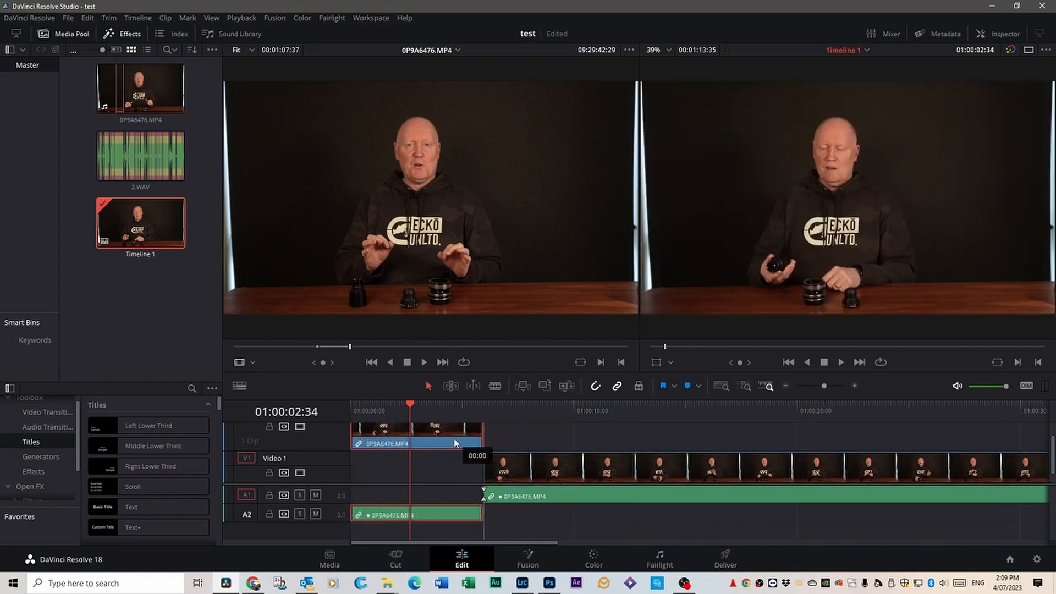
drag(410, 400, 469, 411)
drag(491, 461, 542, 464)
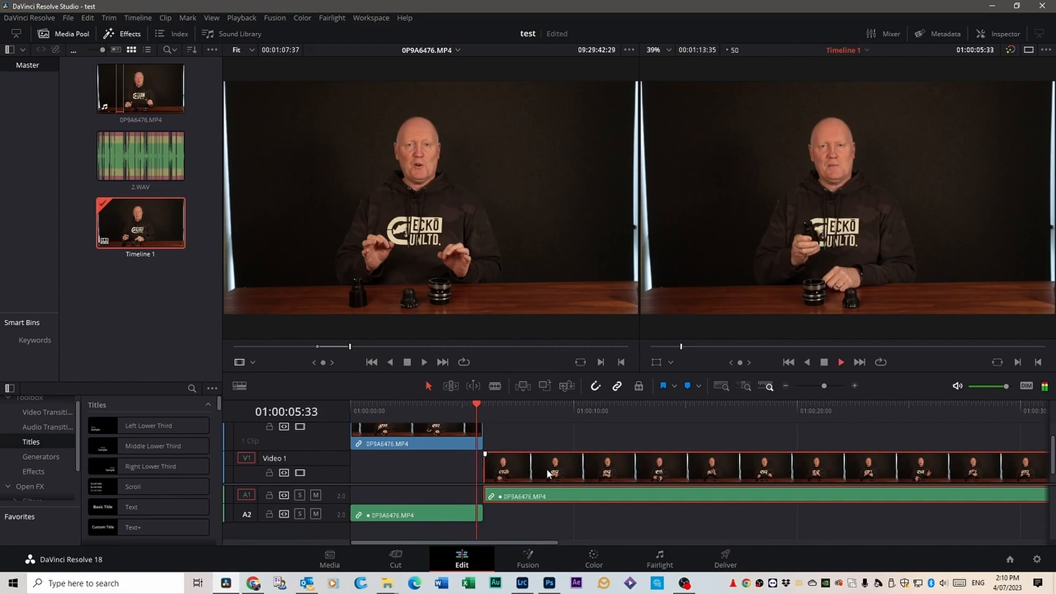
drag(492, 407, 466, 407)
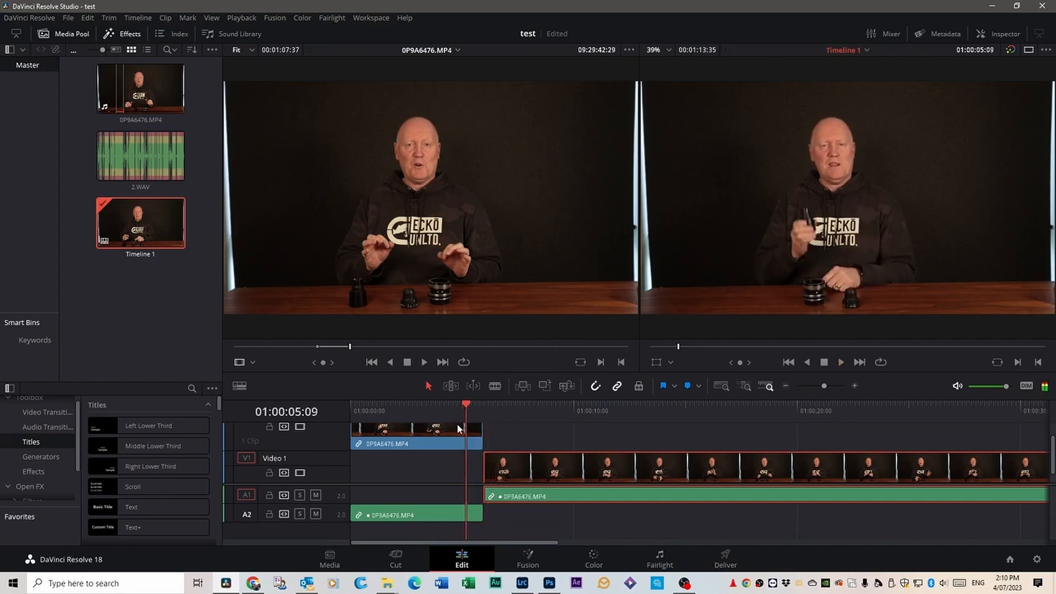
Step: Try overlapping the second clip with the end of the first, play it, and return the first clip to the start of Video 1
drag(466, 443, 482, 444)
key(space)
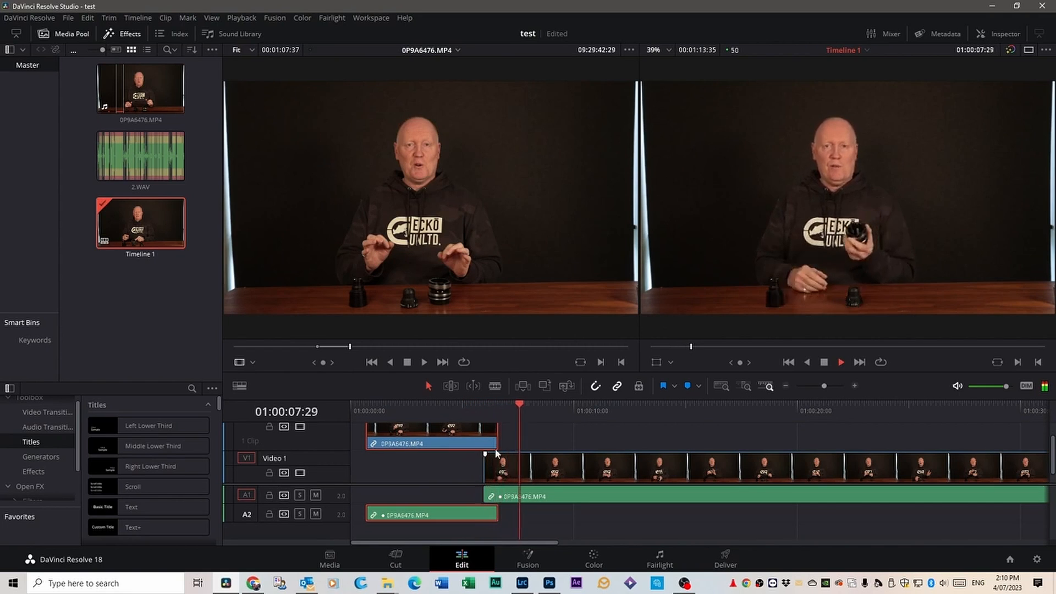
drag(536, 402, 350, 401)
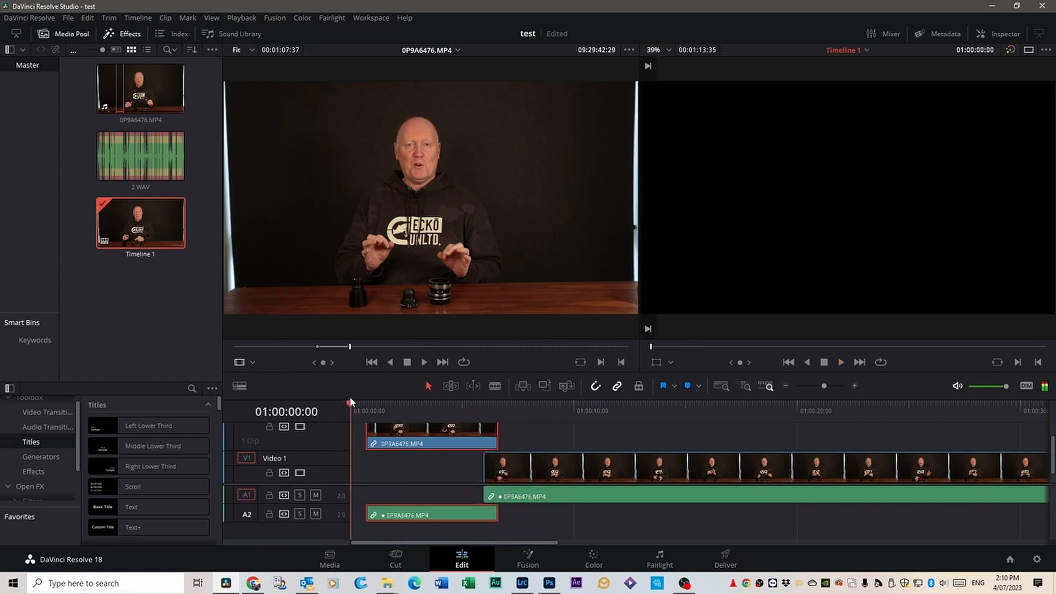
mouse_move(422, 443)
mouse_down()
mouse_move(407, 442)
mouse_move(426, 438)
mouse_move(424, 452)
mouse_up()
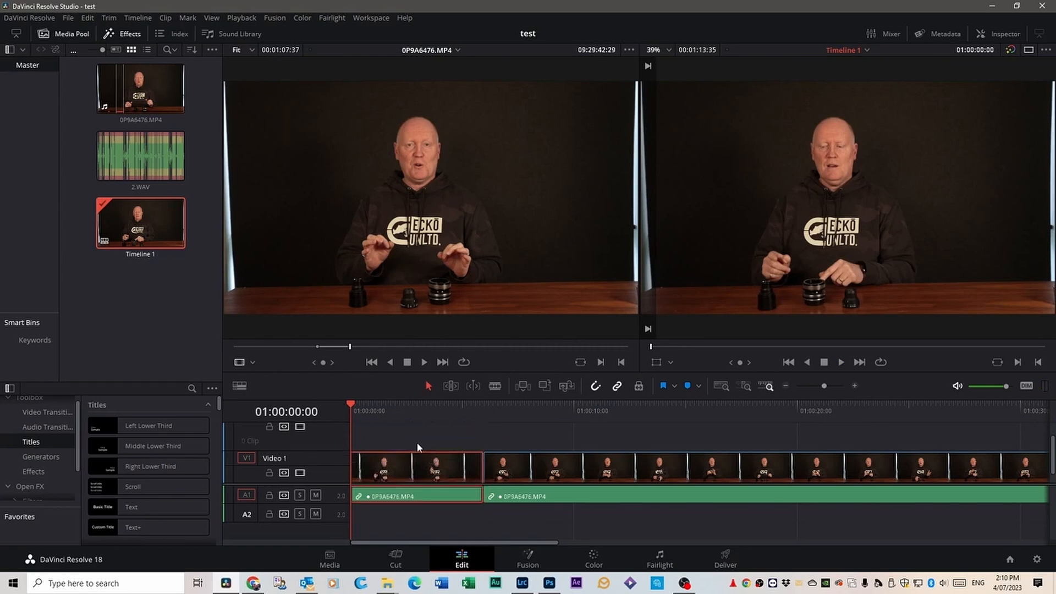
Step: Unlink the first clip's video from its audio, move the video alone to the track above, and bring it back
right_click(425, 471)
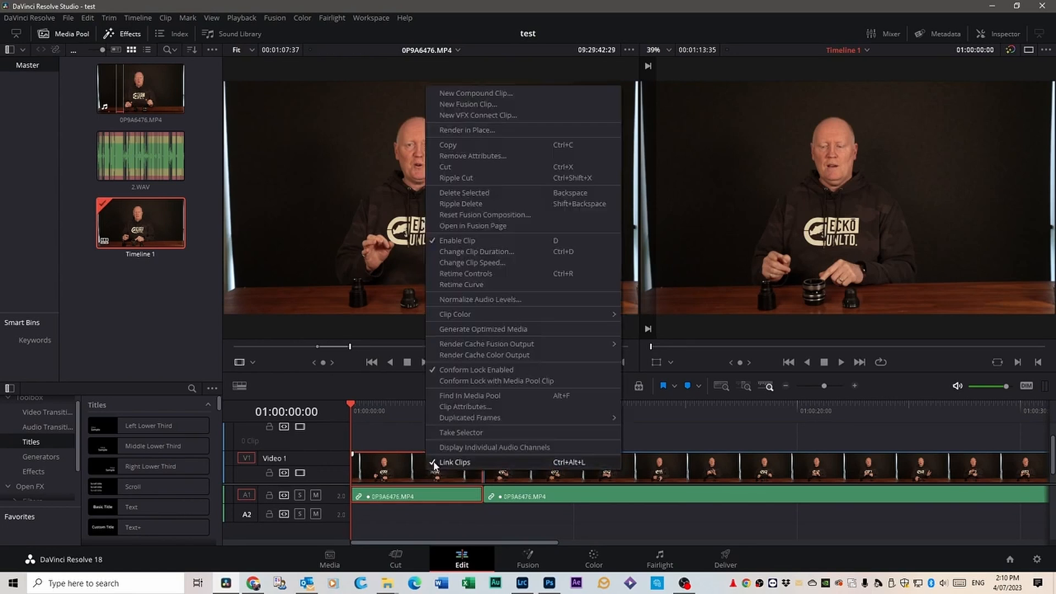
click(433, 463)
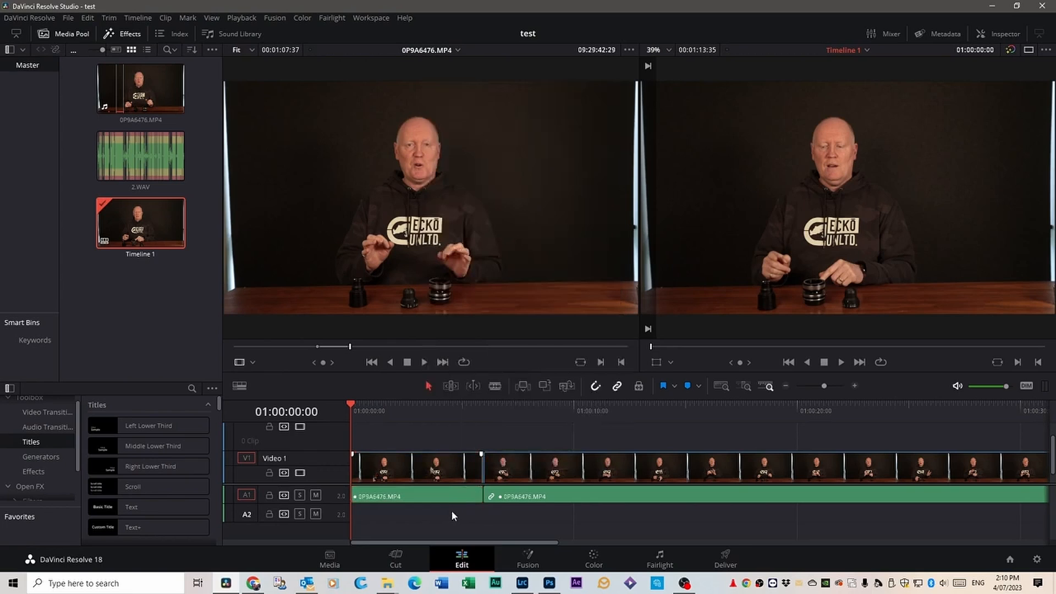
drag(434, 467, 435, 443)
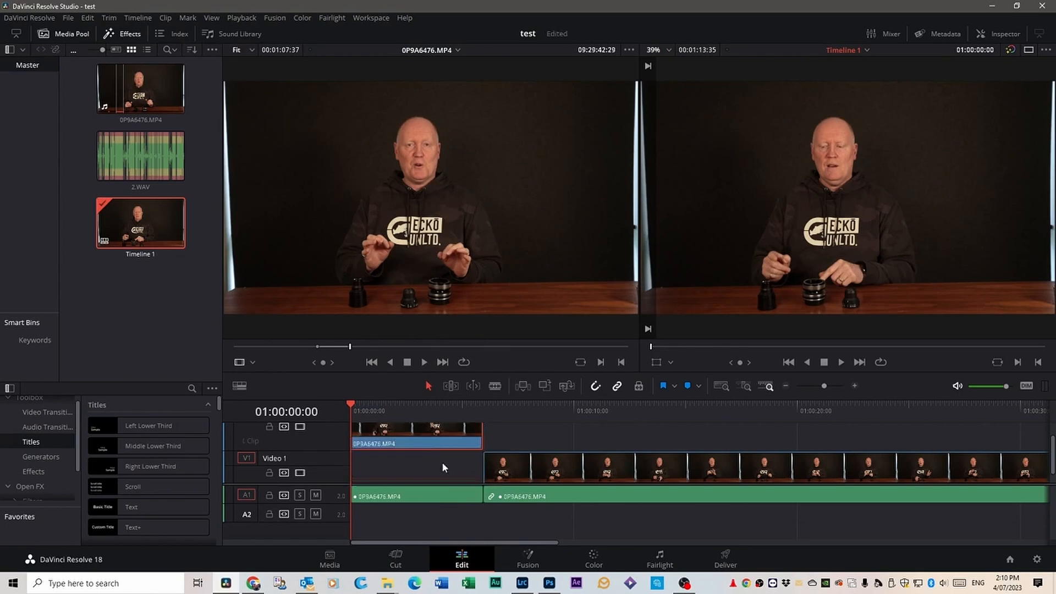
mouse_move(446, 496)
mouse_down()
mouse_move(498, 515)
mouse_move(572, 514)
mouse_move(467, 514)
mouse_move(567, 513)
mouse_move(468, 509)
mouse_move(461, 494)
mouse_up()
drag(465, 443, 465, 467)
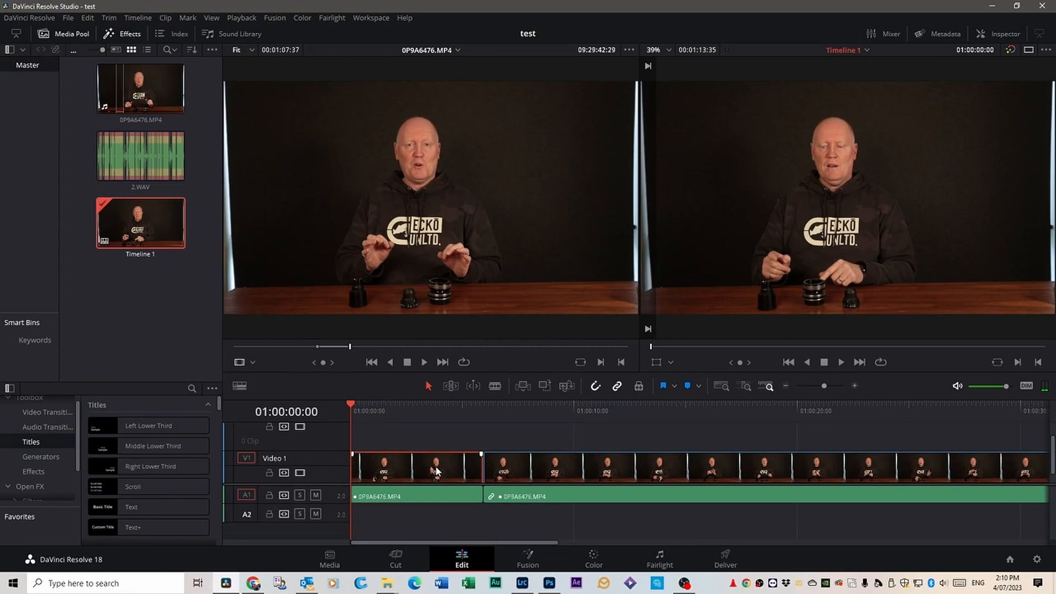
Step: Link the first clip's video and audio together again
click(438, 495)
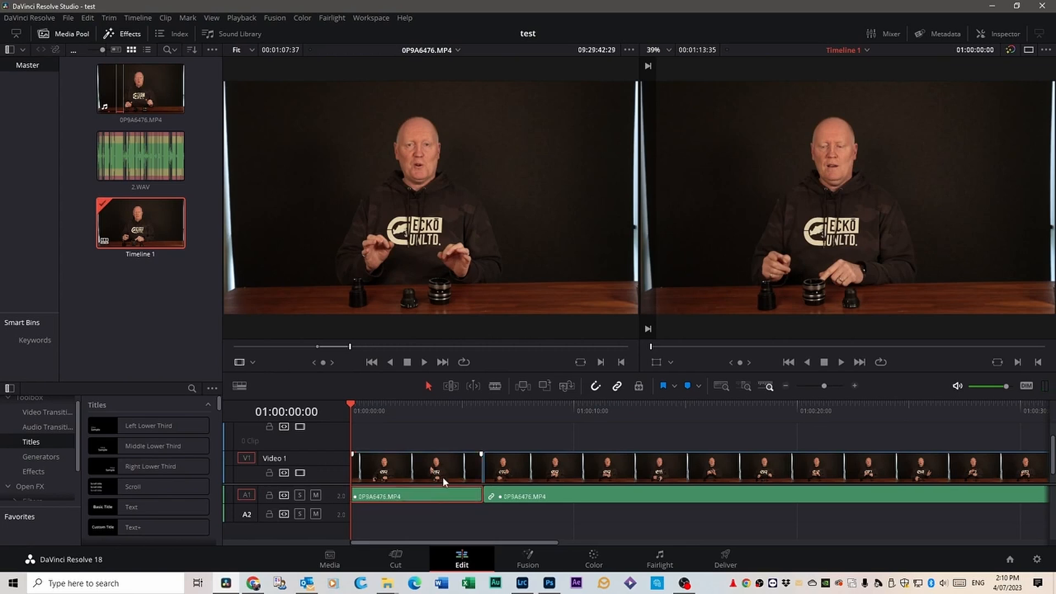
right_click(451, 495)
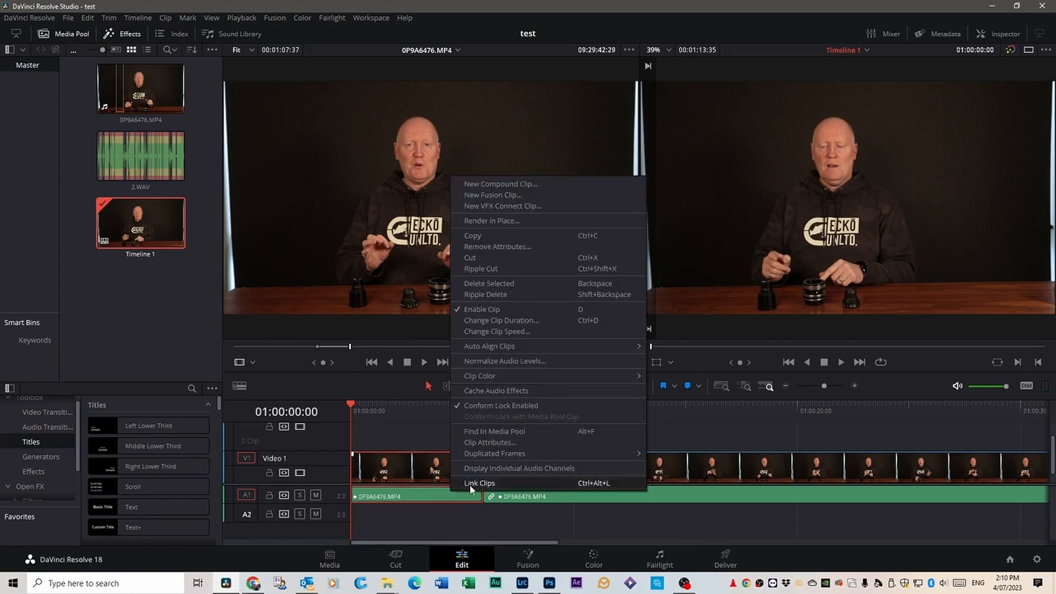
click(471, 484)
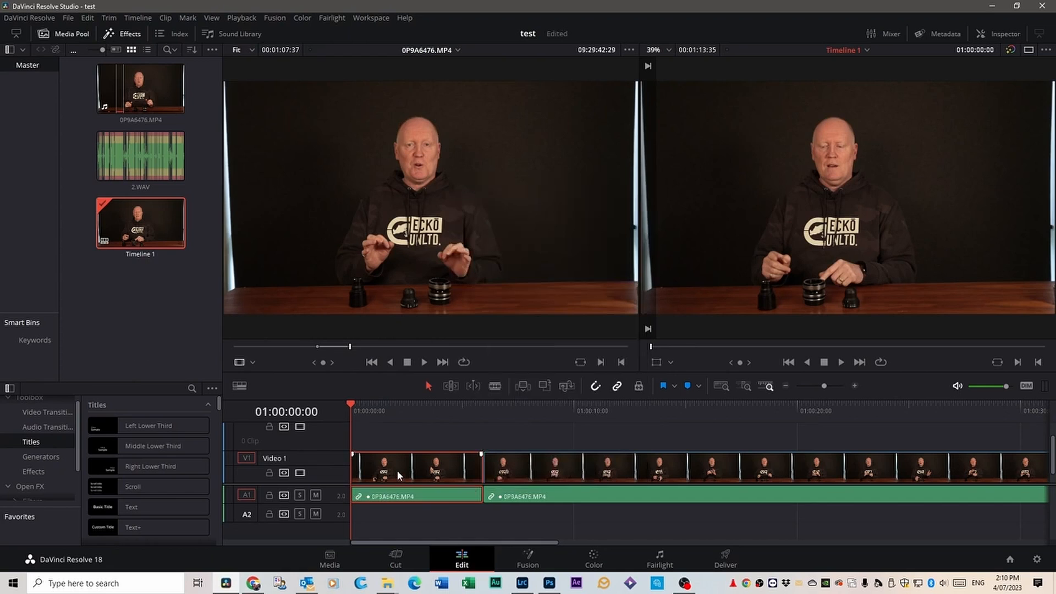
mouse_move(397, 474)
mouse_down()
mouse_move(400, 444)
mouse_move(451, 444)
mouse_move(391, 444)
mouse_move(391, 460)
mouse_up()
Step: Play the timeline across the cut between the first and second clips
drag(353, 406, 464, 411)
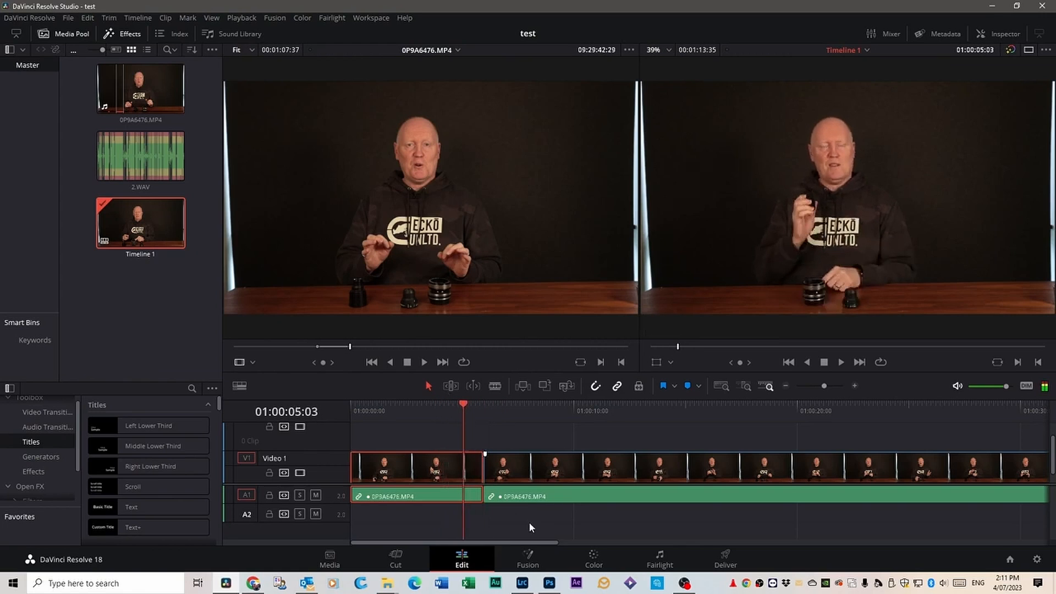
key(space)
key(space)
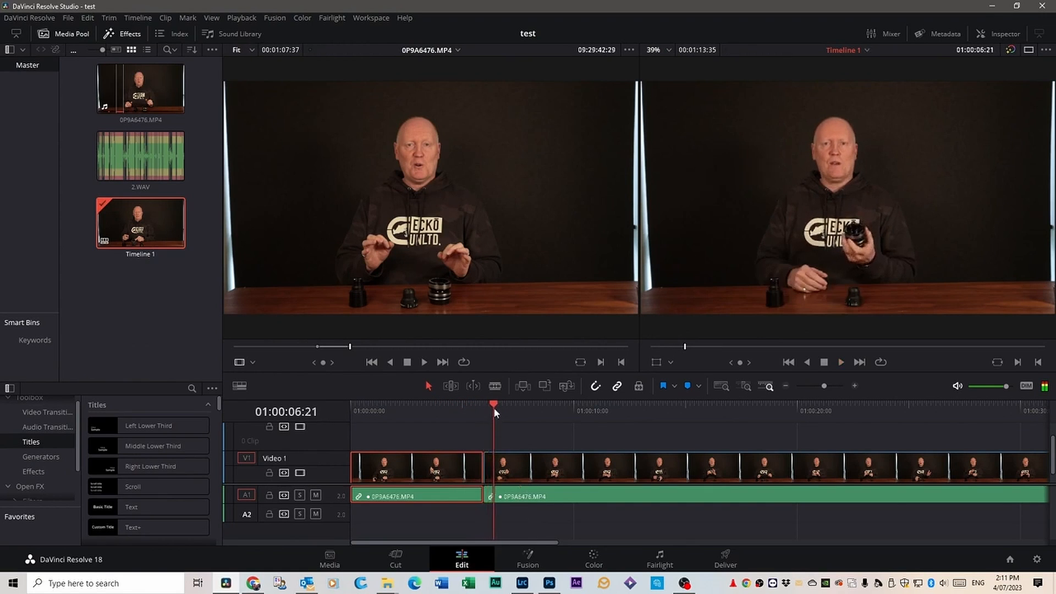
drag(496, 410, 476, 406)
click(474, 405)
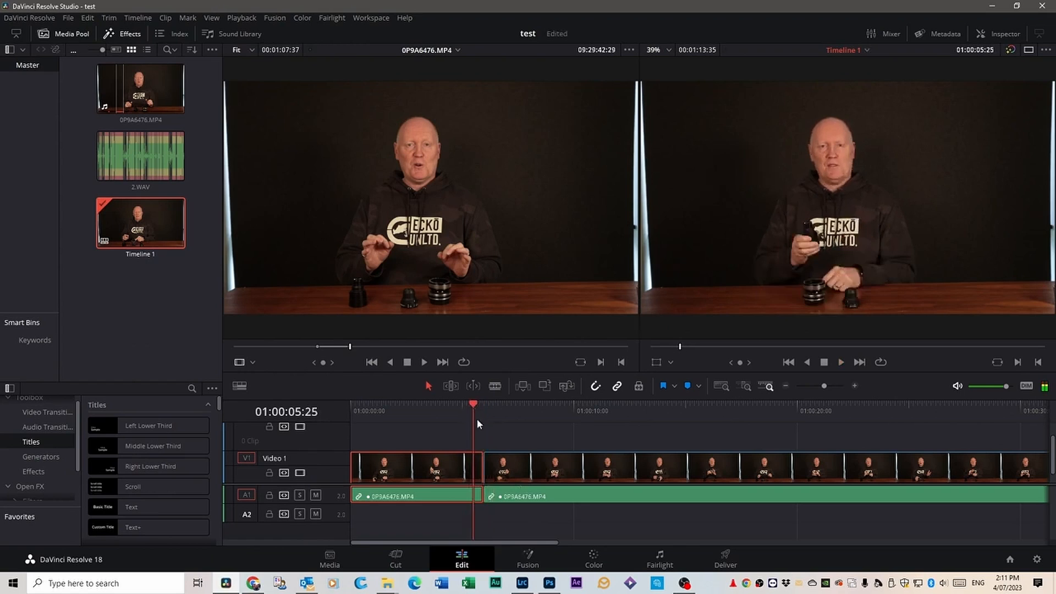
Step: Show the second clip's video transform properties and set its zoom to 1.1, viewed at its first frame
click(510, 467)
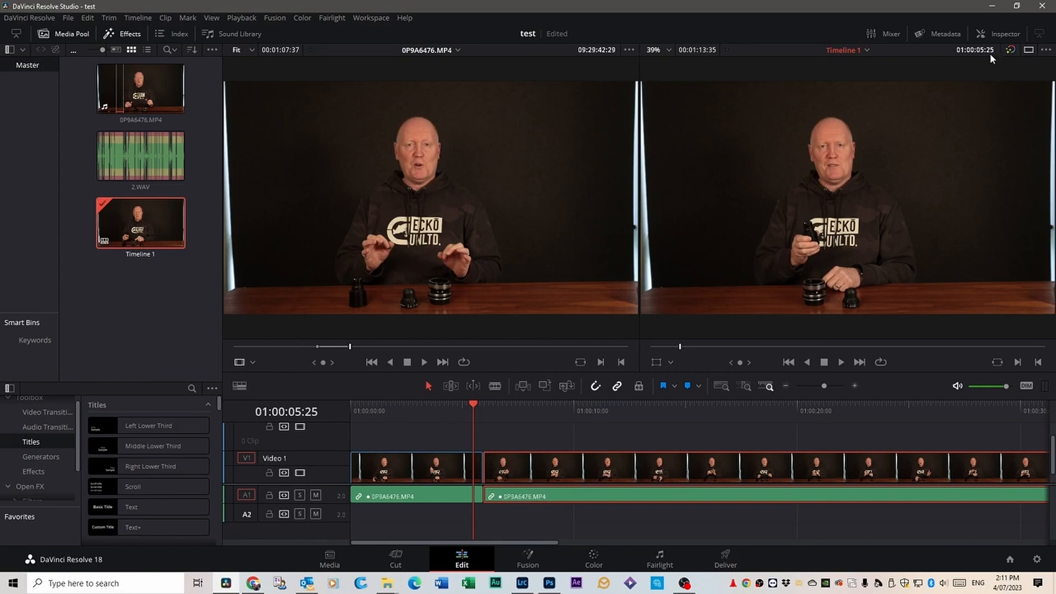
click(1003, 34)
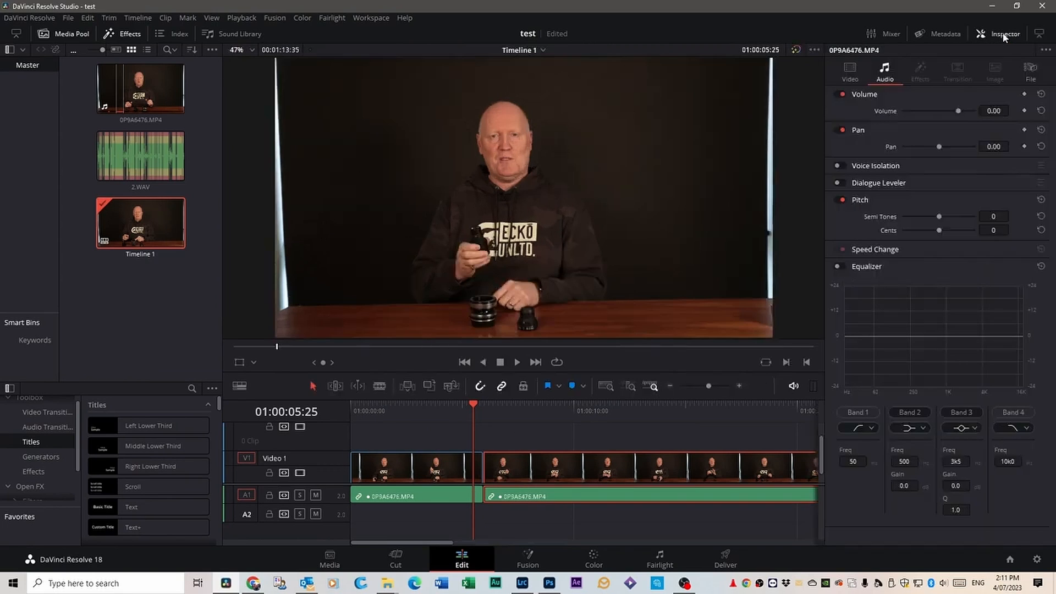
click(851, 70)
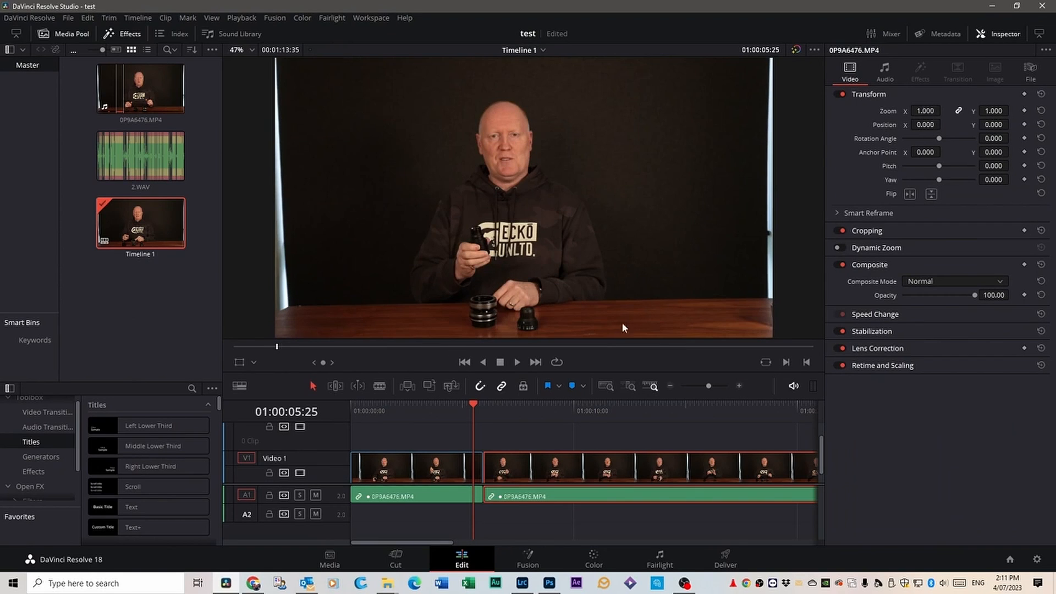
drag(473, 405, 484, 407)
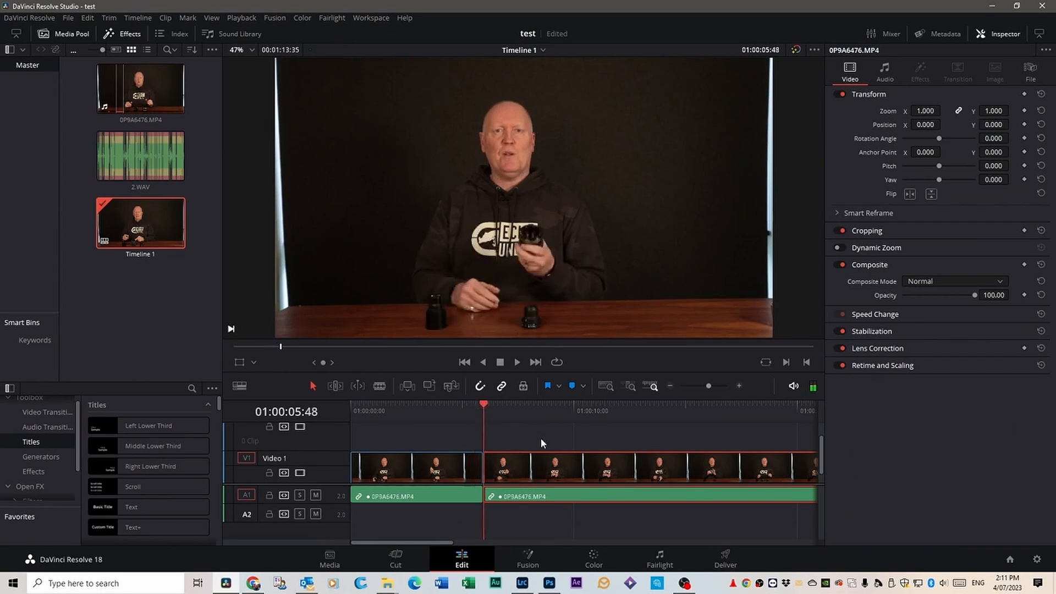
click(993, 109)
text(1.1)
key(Return)
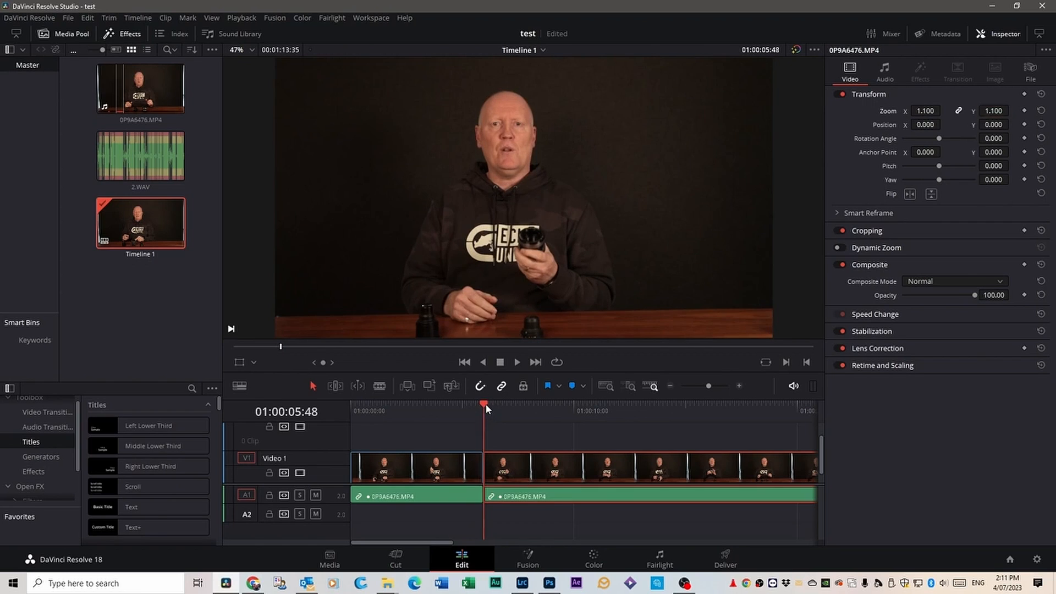
Step: Play across the cut to check the change in framing between the two clips
drag(484, 404, 471, 404)
key(space)
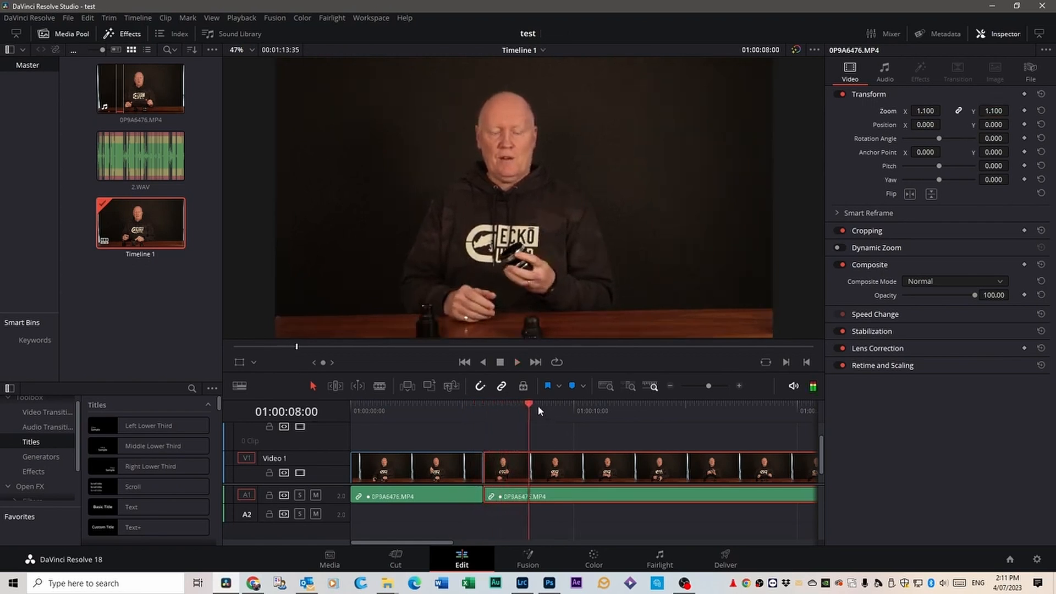
drag(531, 404, 452, 405)
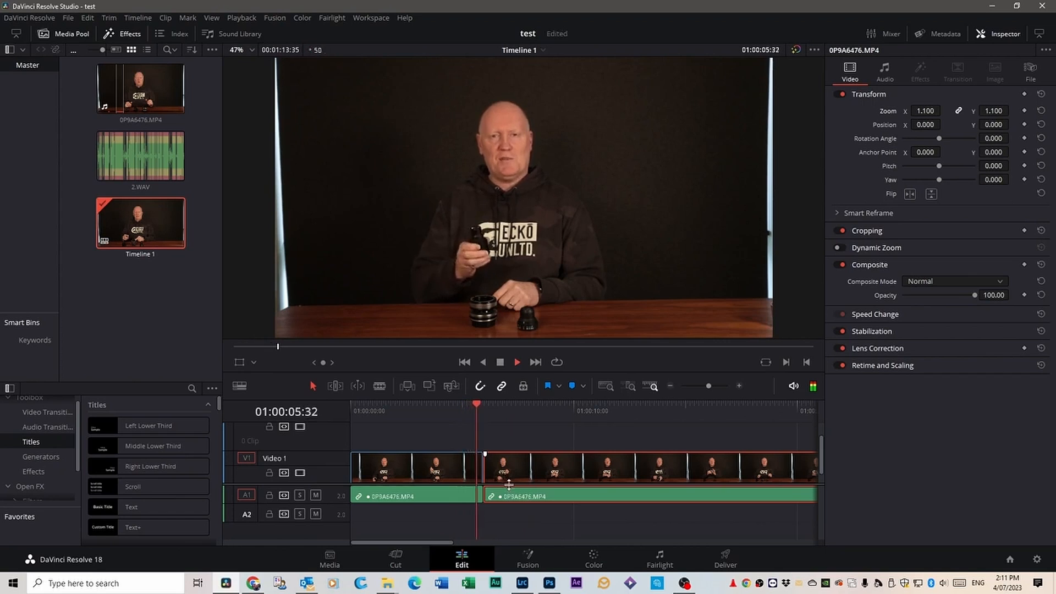
key(space)
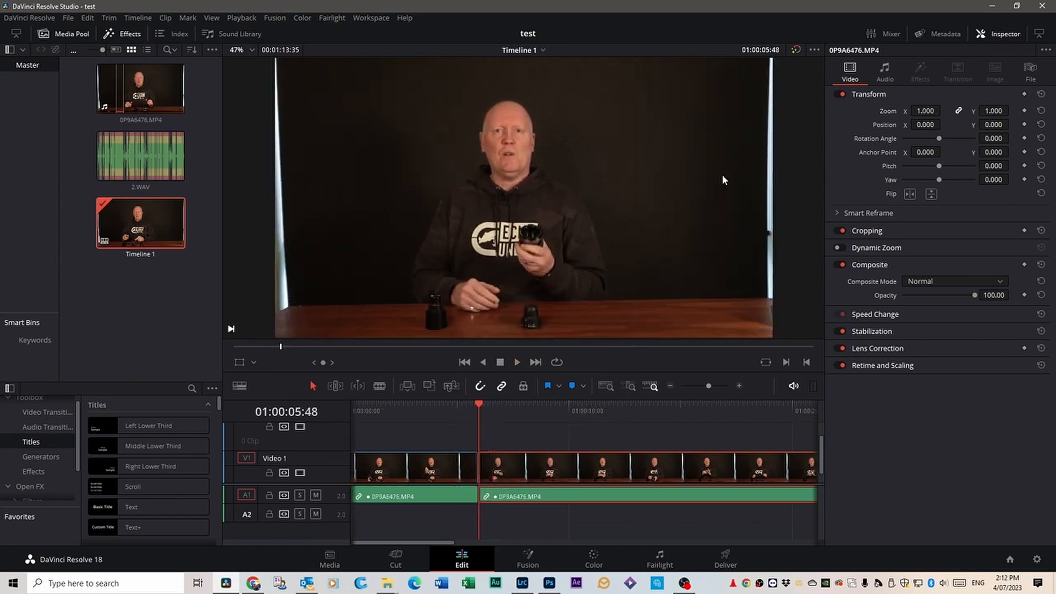
Step: Animate the second clip's zoom with keyframes, from 1.0 at its start (01:00:05:48) to 1.2 at 01:00:07:27
mouse_move(480, 404)
mouse_down()
mouse_move(505, 411)
mouse_move(483, 411)
mouse_up()
drag(439, 542, 462, 543)
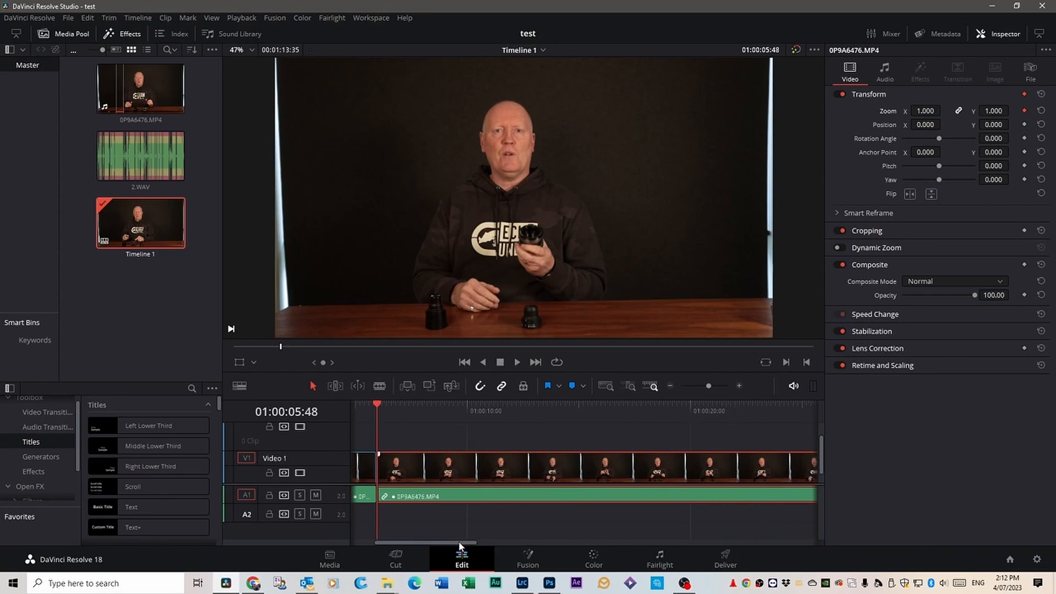
drag(377, 405, 409, 406)
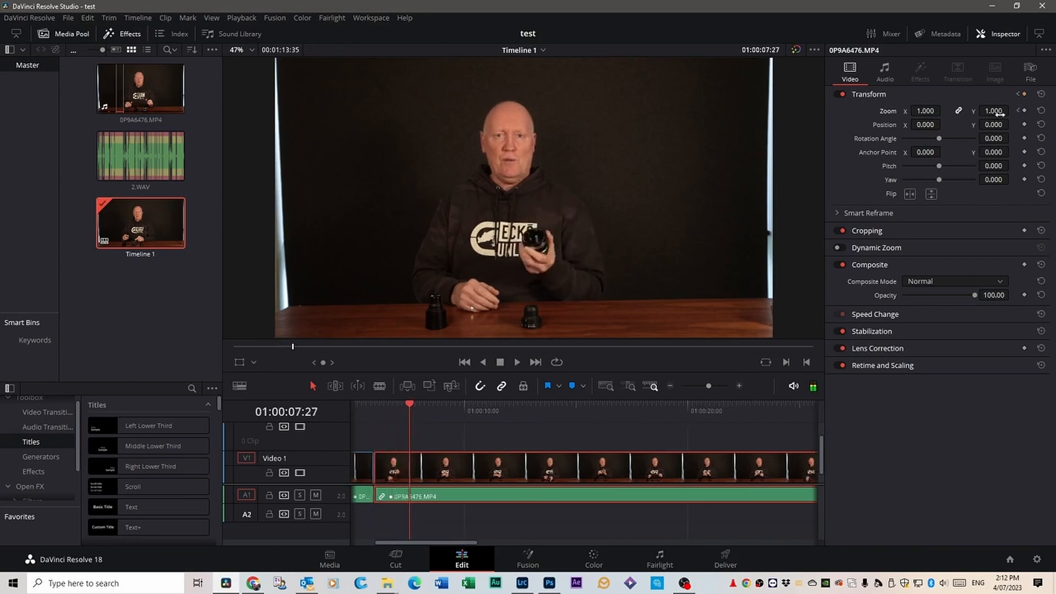
drag(993, 111, 997, 110)
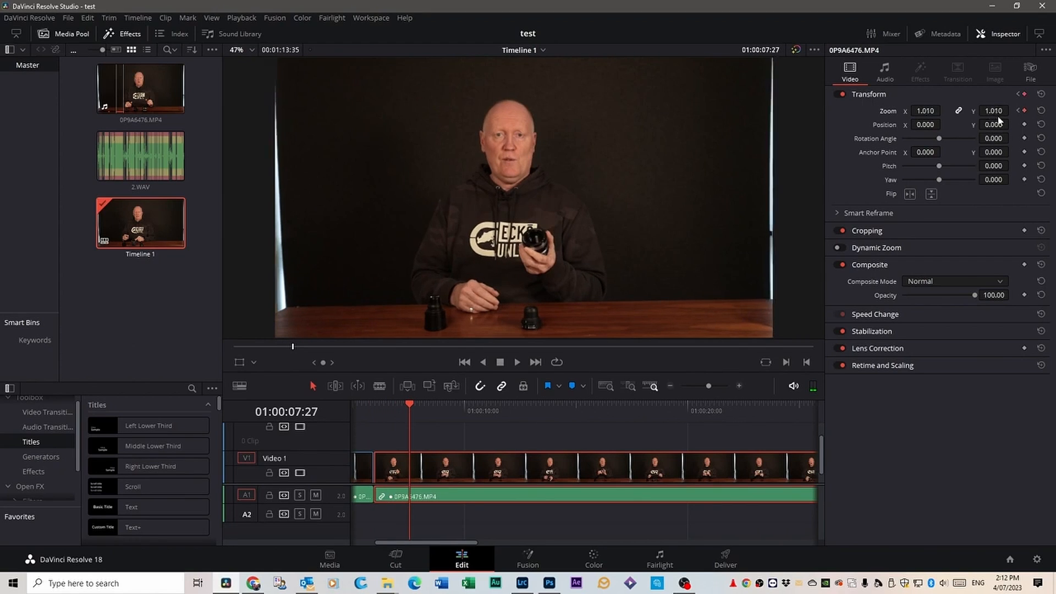
click(993, 110)
text(1.2)
key(Return)
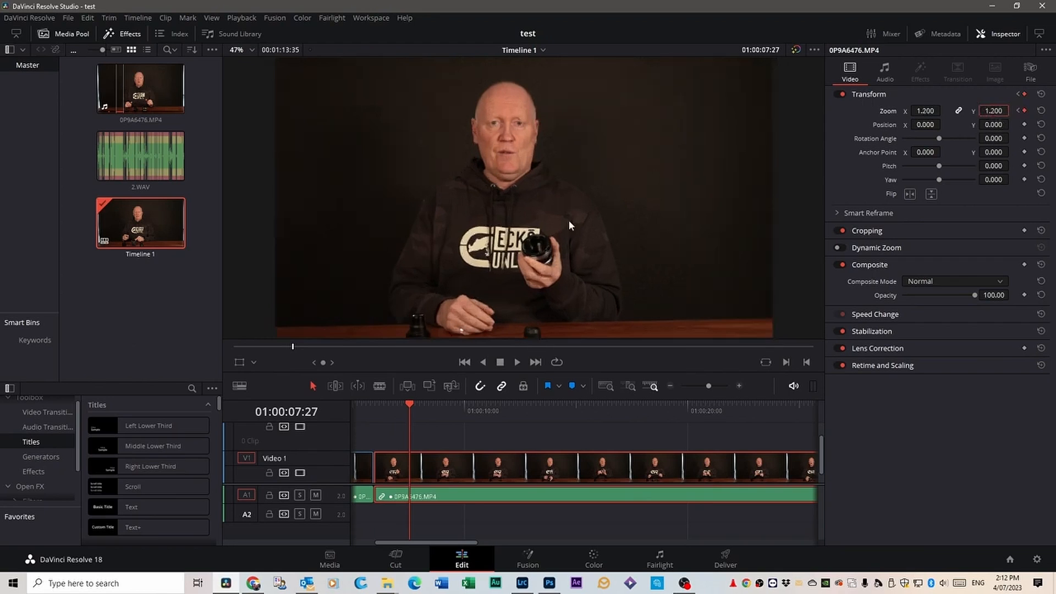
Step: Play the timeline from before the cut to review the second clip's animated zoom
drag(409, 403, 359, 404)
key(space)
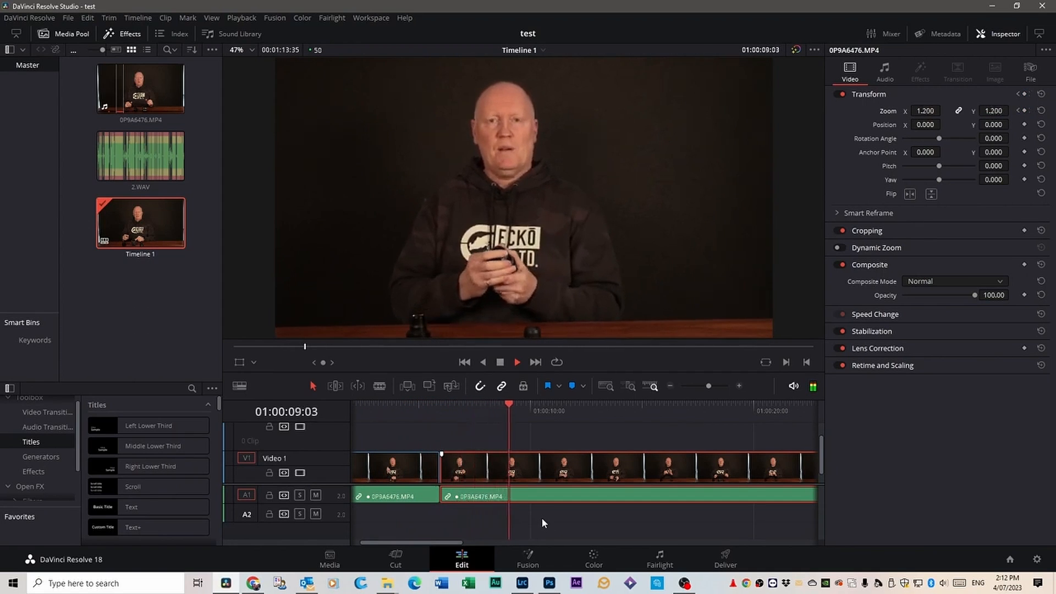
key(space)
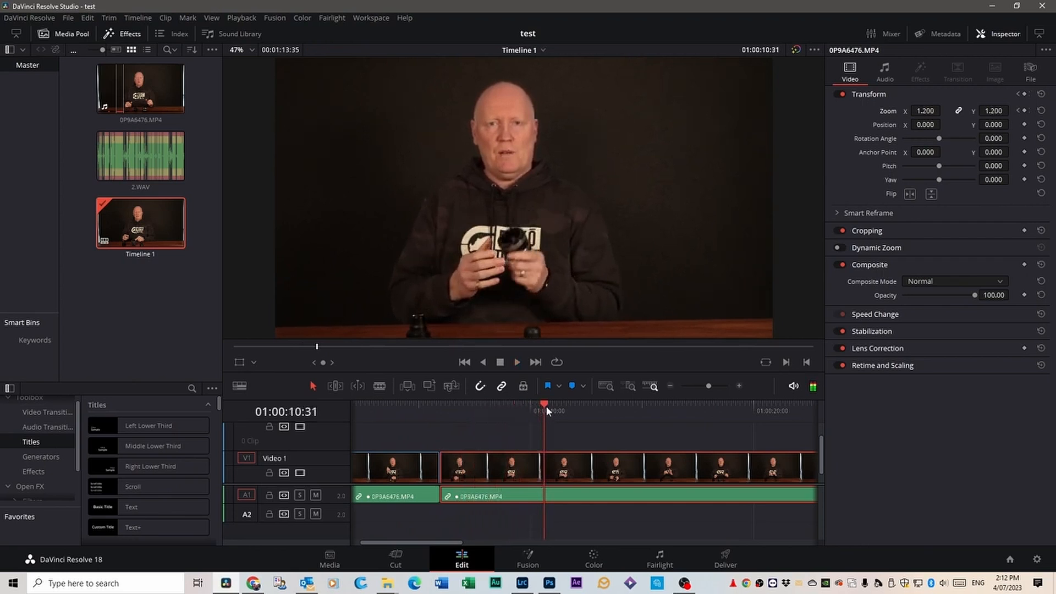
Step: Play the second clip from its first frame to review its animated zoom
drag(546, 407, 442, 410)
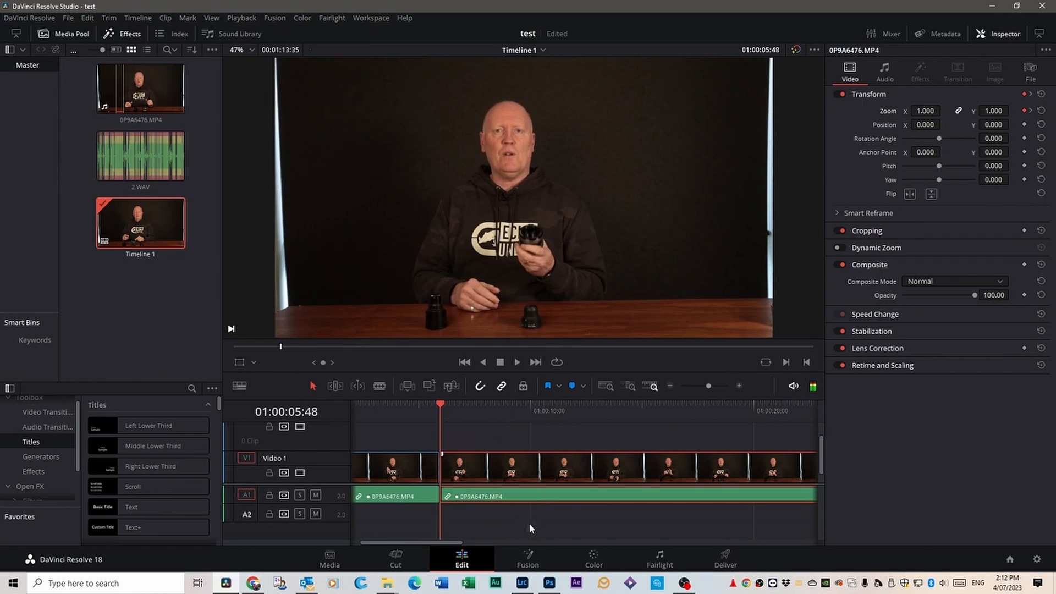
key(space)
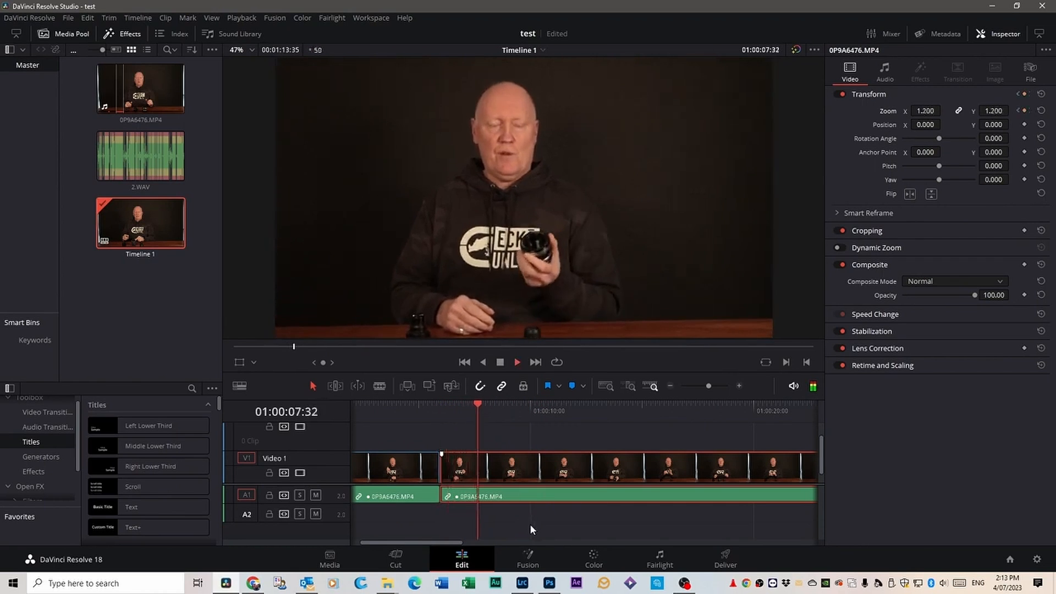
key(space)
Step: Try animating the second clip's position with keyframes from 01:00:05:48 to 01:00:06:25 at a zoom of 3.0, and play it back
drag(493, 405, 438, 406)
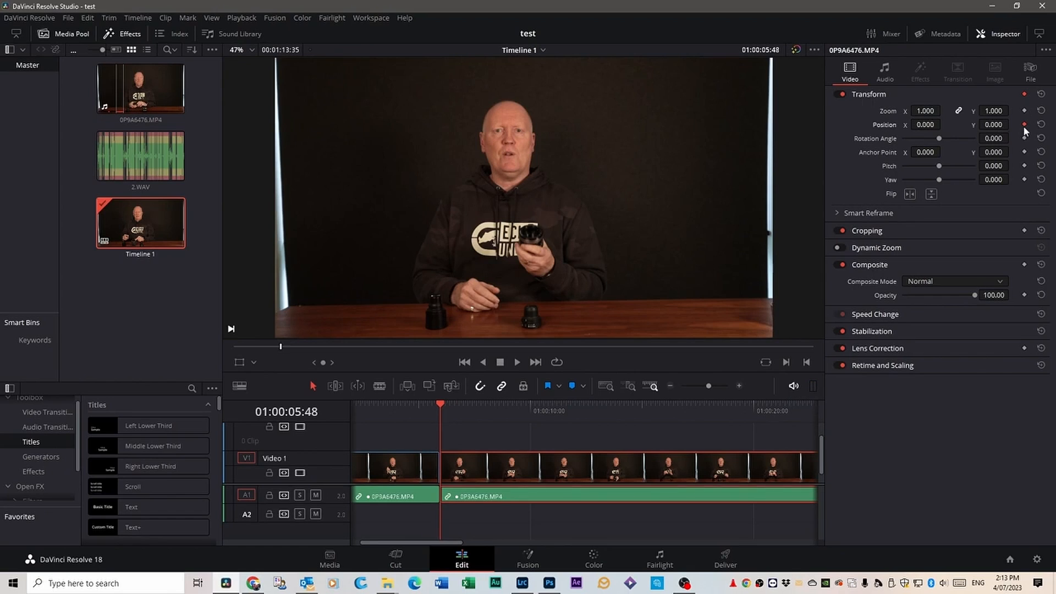
click(451, 404)
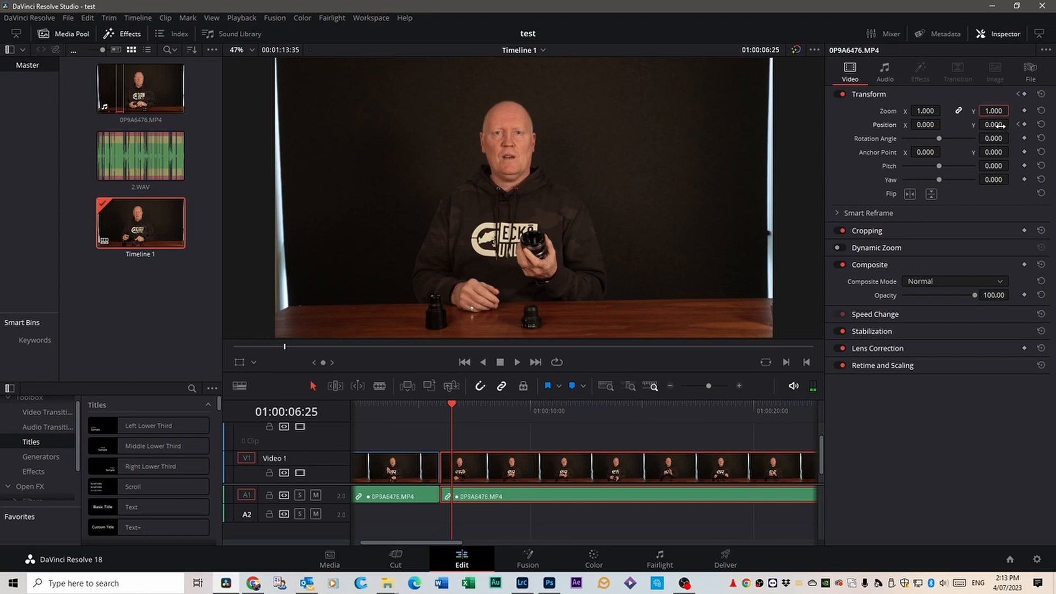
text(3)
key(Return)
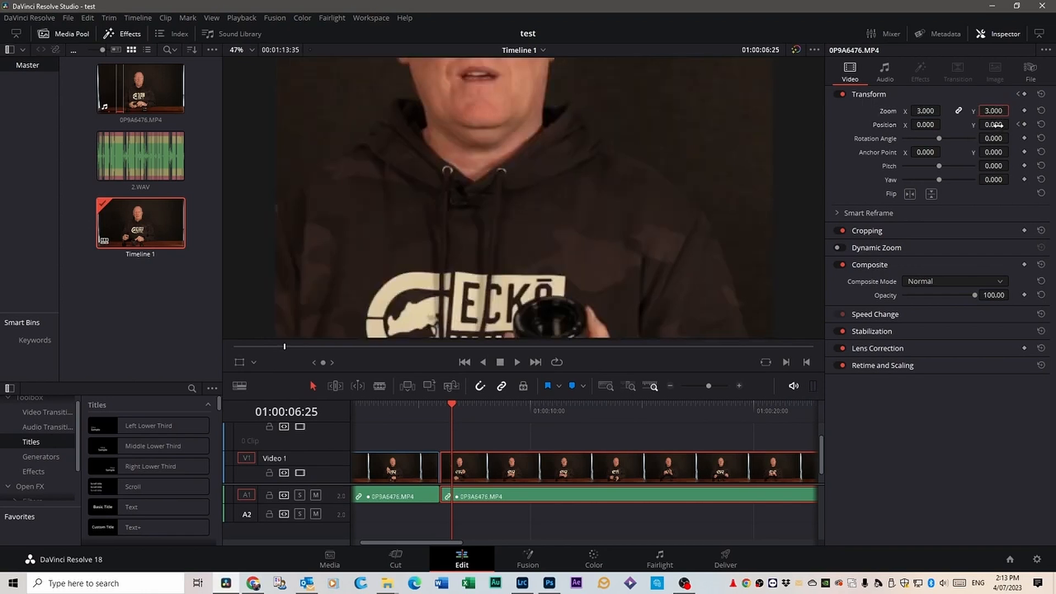
scroll(559, 193, down, 3)
scroll(562, 193, up, 2)
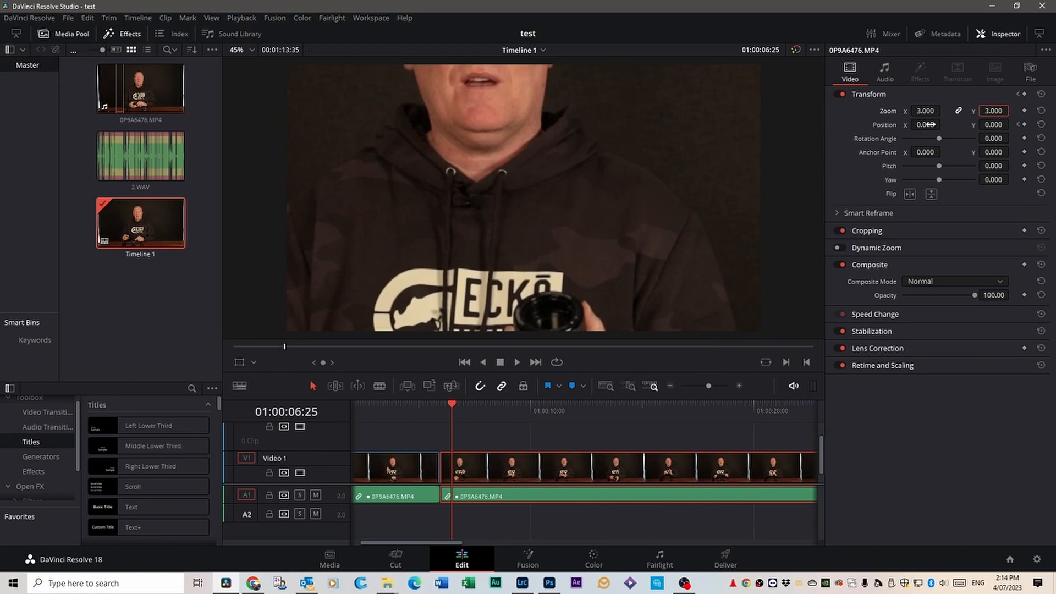
drag(929, 124, 1011, 124)
drag(452, 409, 423, 406)
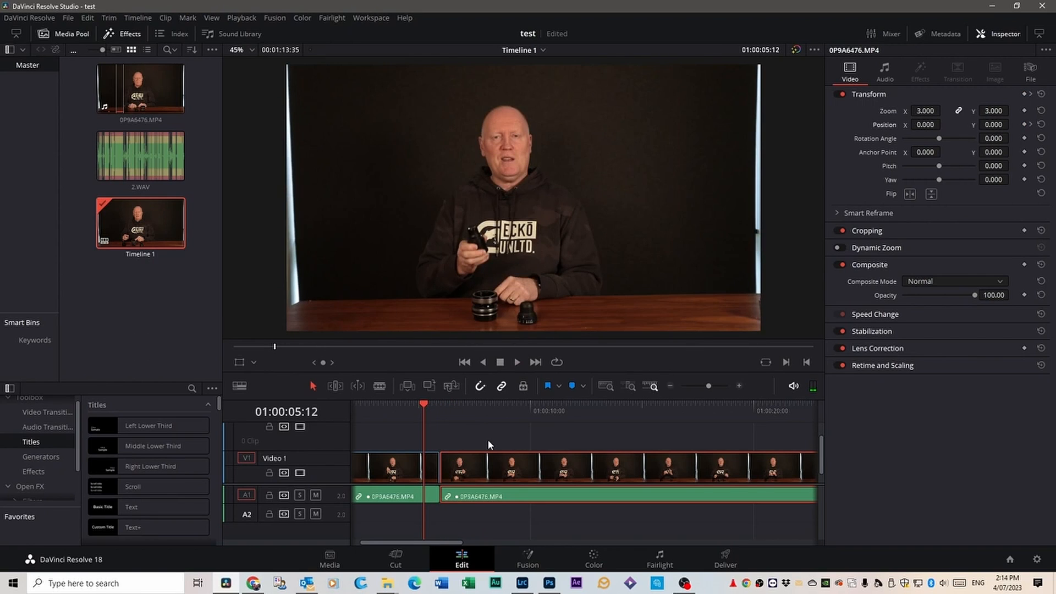
key(space)
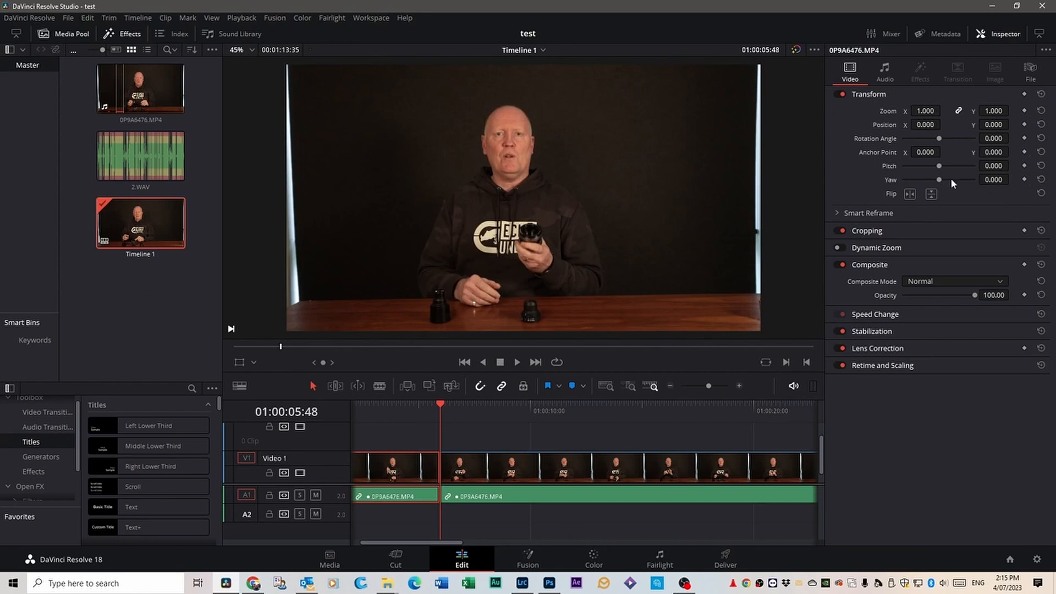
Step: Try a pitch of 0.011, a yaw of -0.011 and a rotation angle of 2.75 on the second clip
click(549, 458)
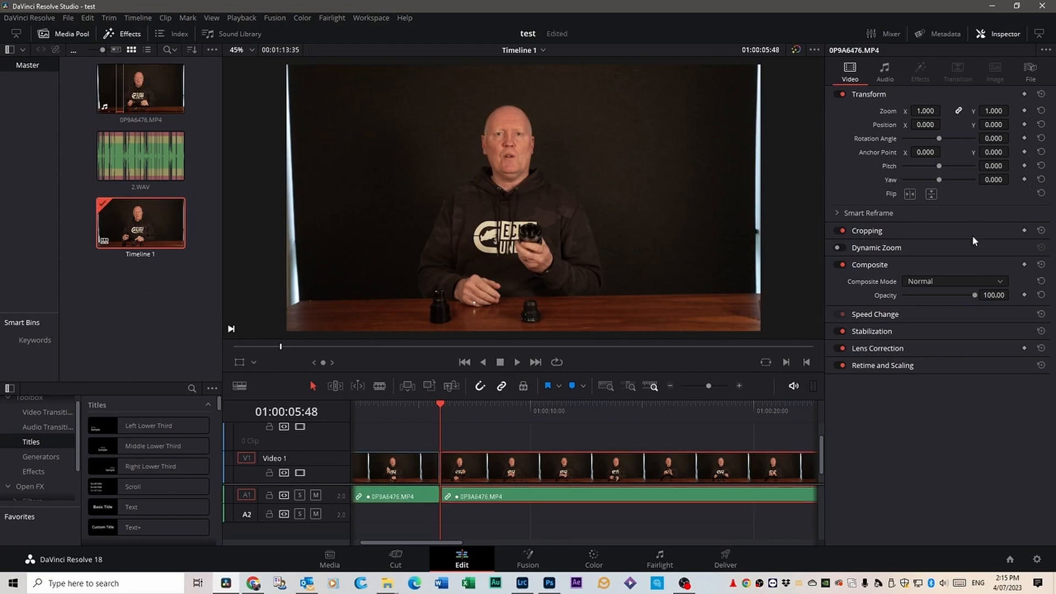
mouse_move(939, 166)
mouse_down()
mouse_move(949, 177)
mouse_move(938, 180)
mouse_up()
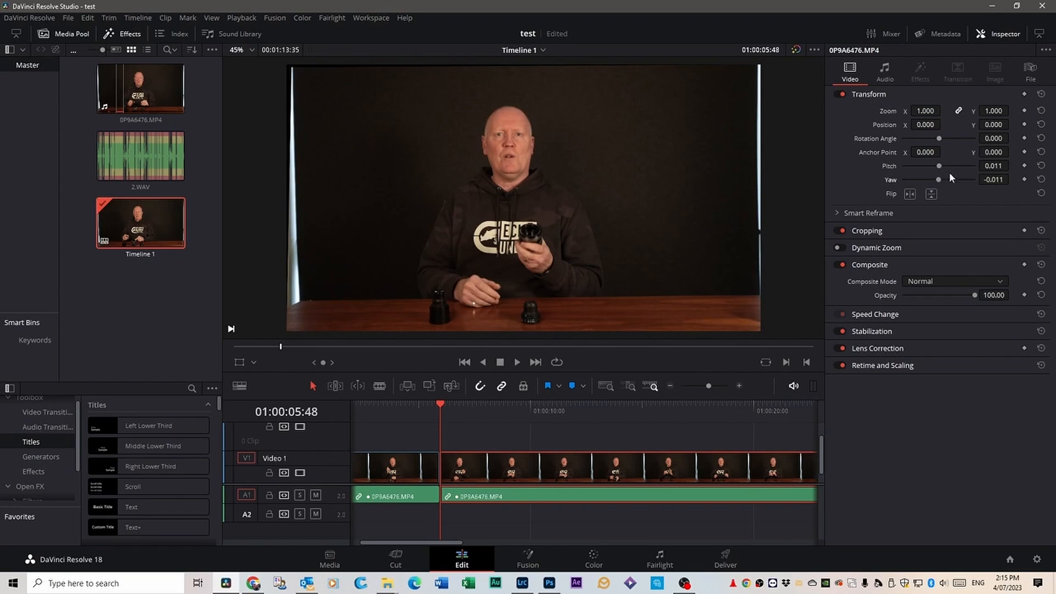
drag(941, 139, 938, 140)
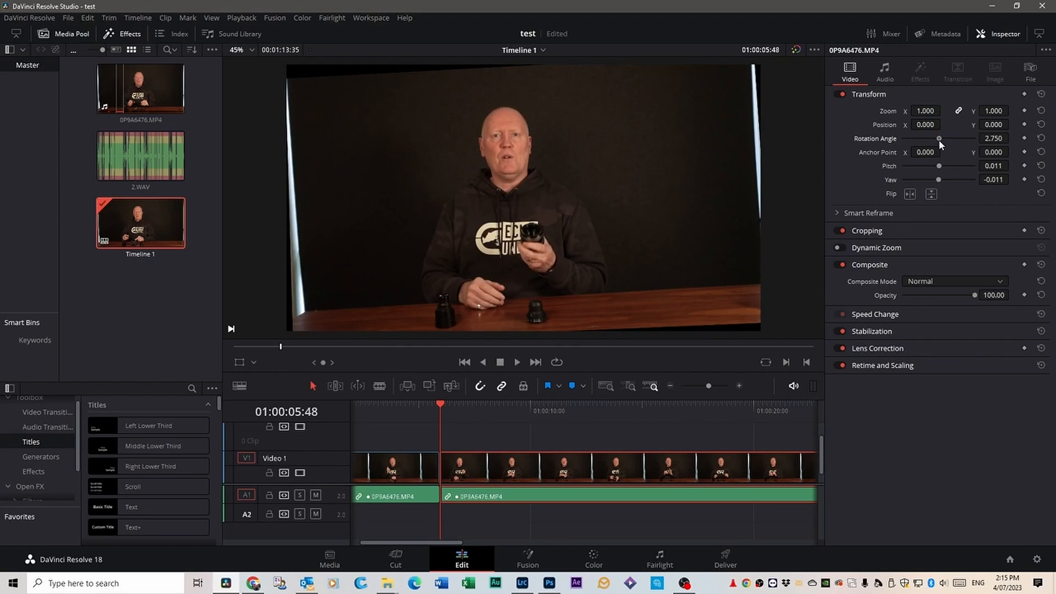
Step: Reset the second clip's rotation angle, pitch and yaw to 0
click(993, 138)
text(0)
key(Return)
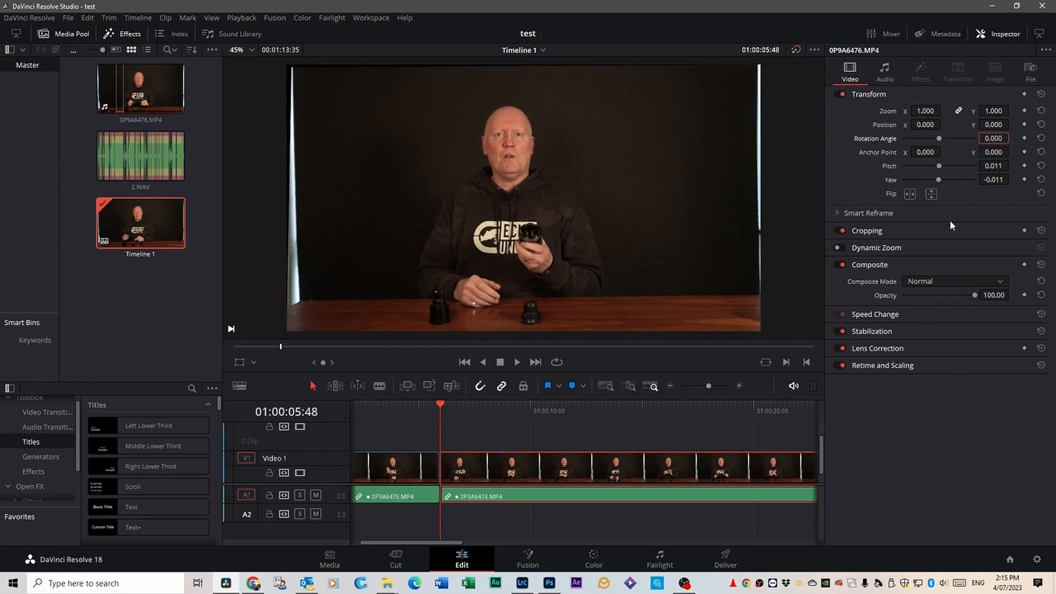
click(998, 165)
text(0)
click(993, 180)
text(0)
key(Return)
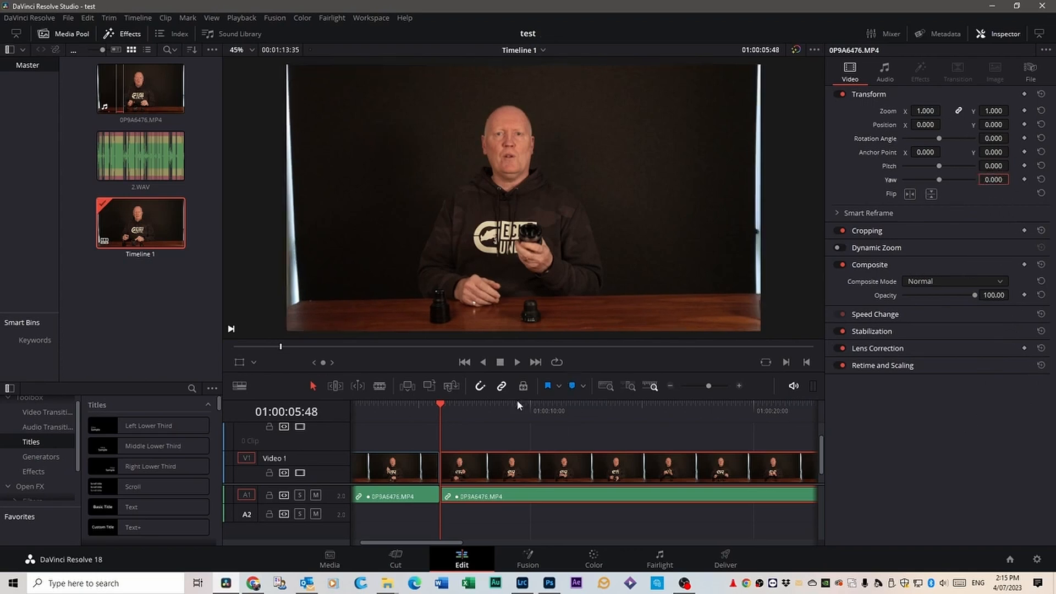
Step: Animate the second clip's rotation angle with keyframes, from 0 at 01:00:07:32 to 74.2 at 01:00:10:38
mouse_move(442, 404)
mouse_down()
mouse_move(464, 405)
mouse_move(444, 407)
mouse_up()
drag(443, 404, 477, 410)
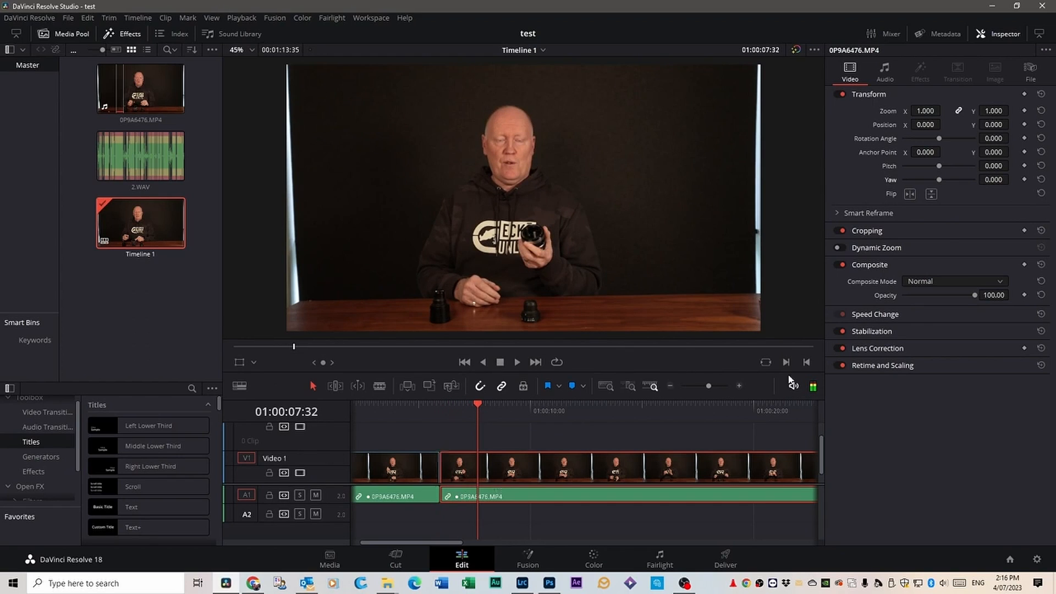
click(1024, 138)
drag(478, 404, 546, 407)
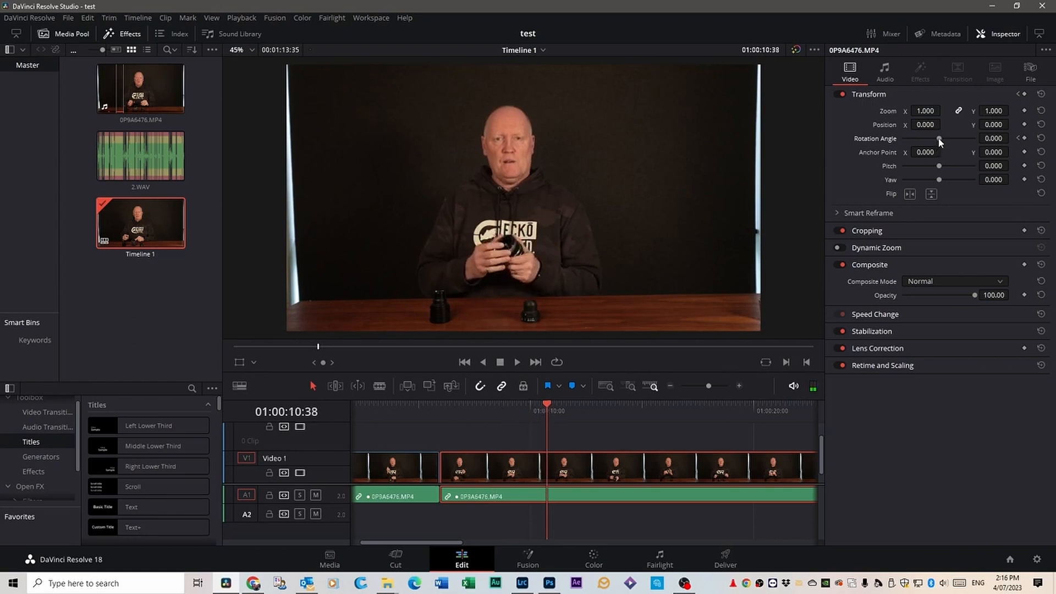
drag(938, 138, 946, 137)
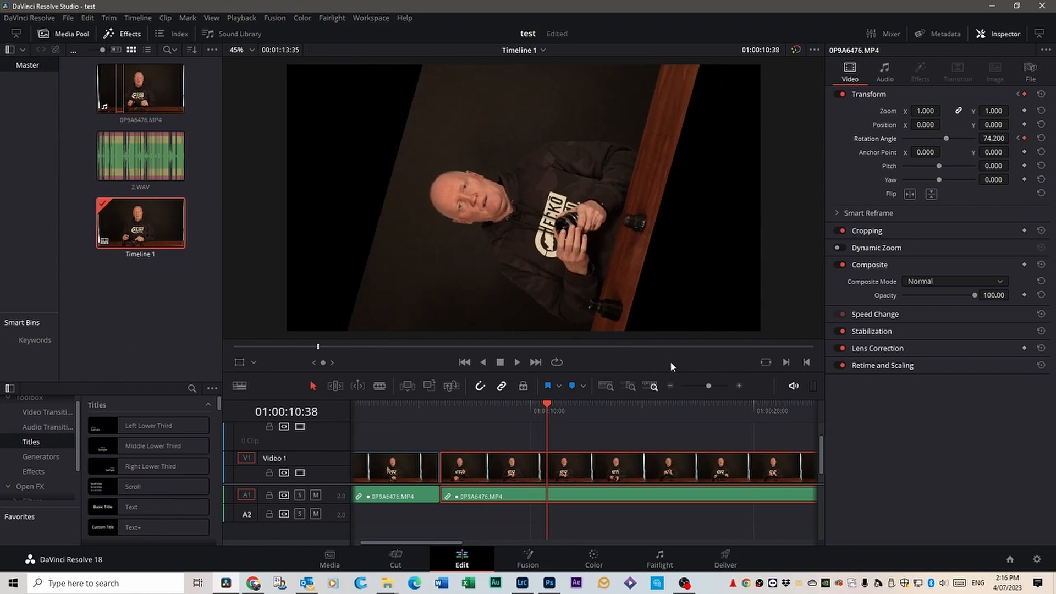
Step: Play the timeline from before the cut to review the second clip's animated rotation
click(548, 405)
drag(548, 405, 428, 403)
key(space)
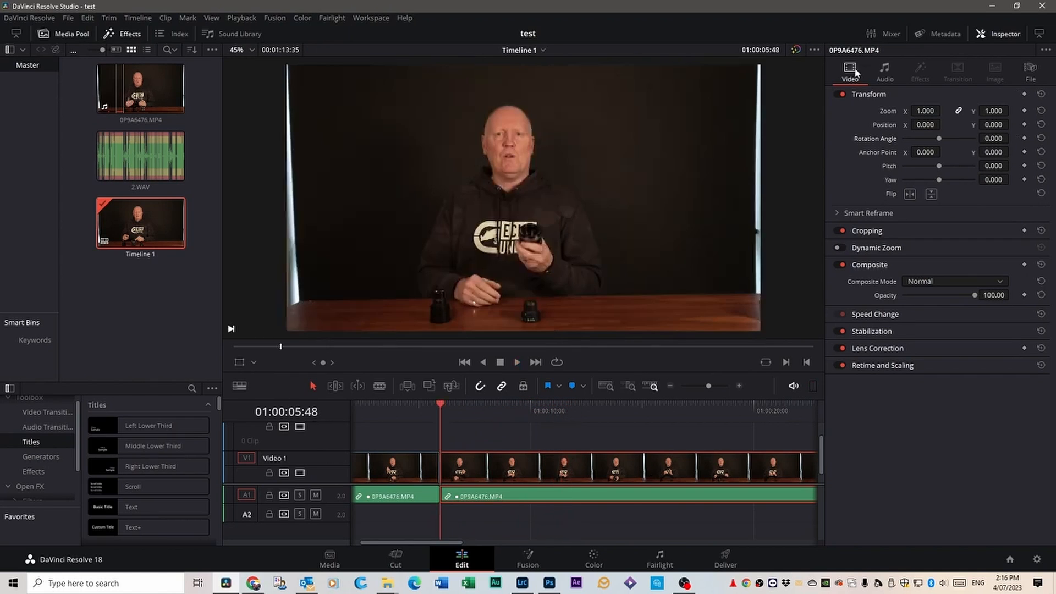
Step: Show the first clip's audio properties and raise its volume to 11.15
click(886, 69)
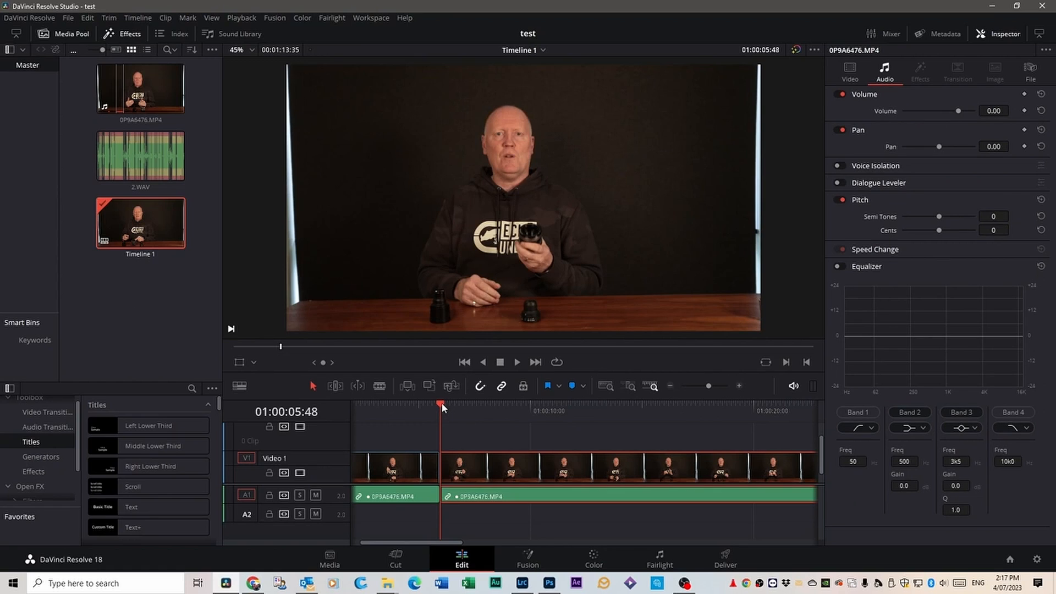
mouse_move(441, 402)
mouse_down()
mouse_move(355, 405)
mouse_move(434, 410)
mouse_up()
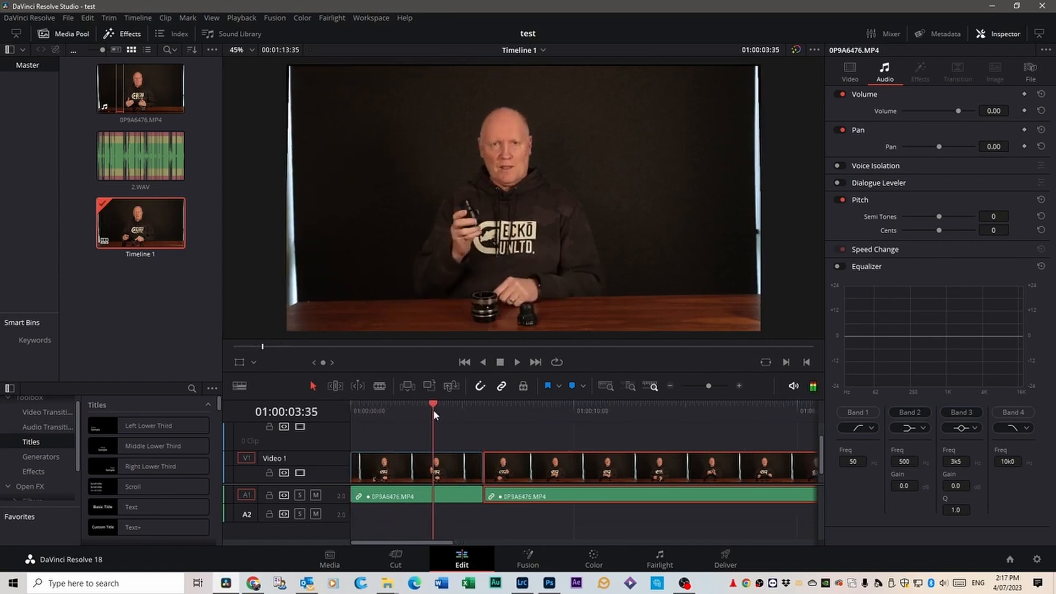
click(454, 473)
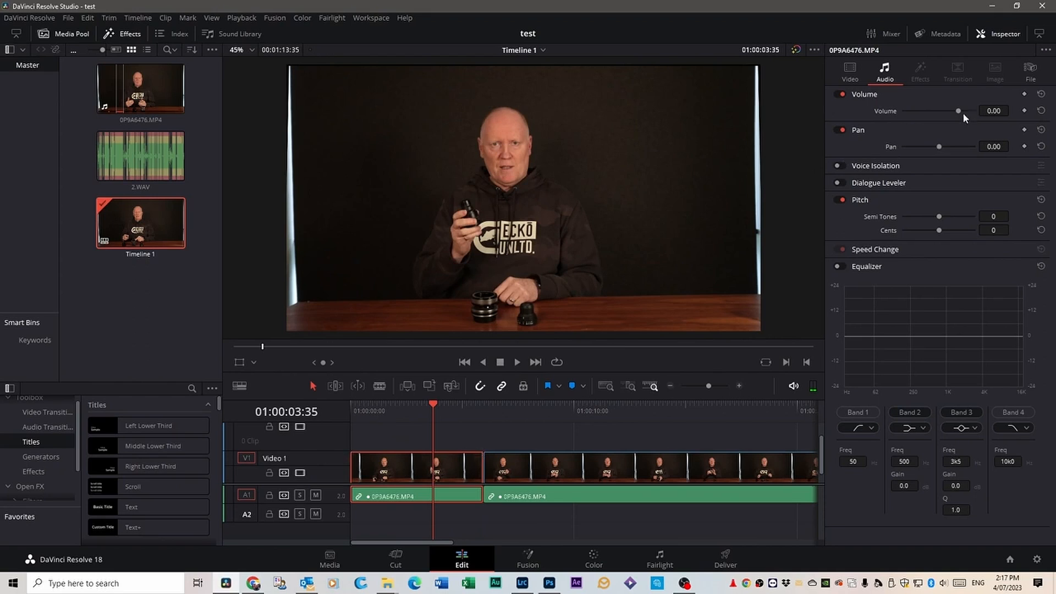
drag(958, 110, 964, 113)
Step: Play the timeline from its start to hear the first clip's louder audio
key(Home)
key(space)
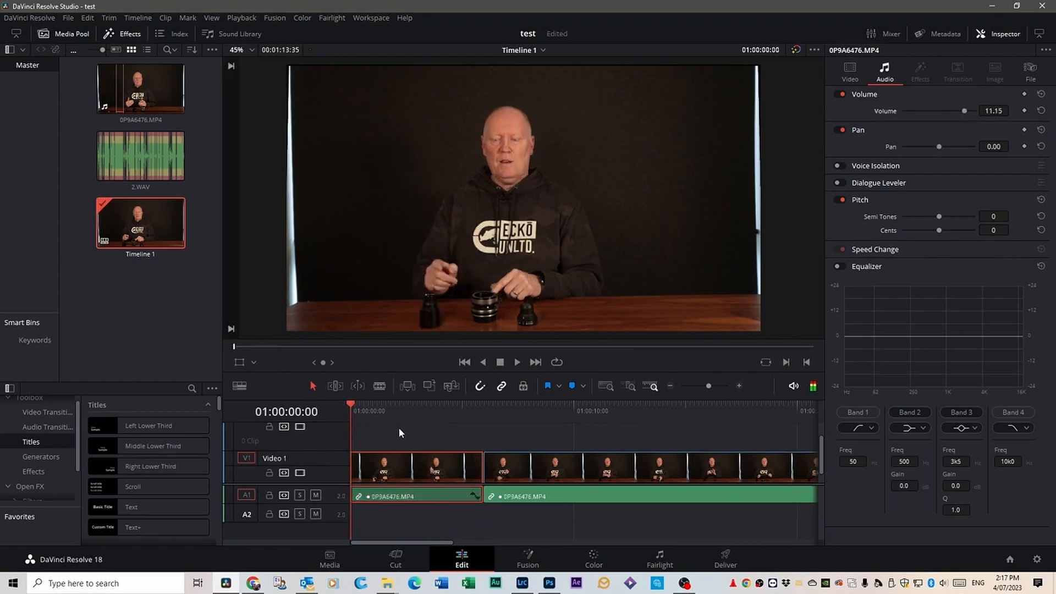
key(space)
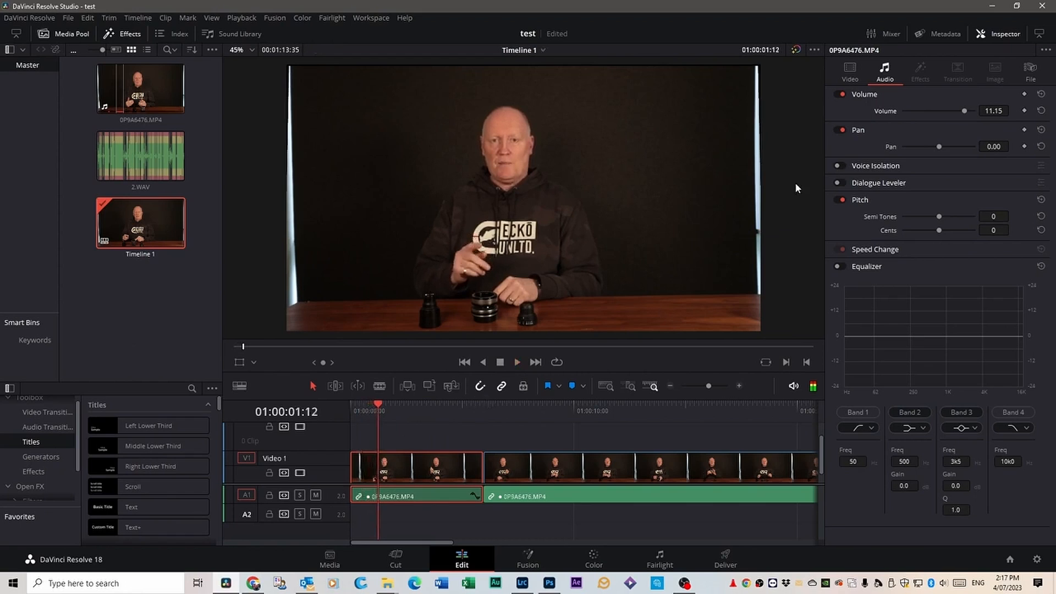
Step: Set the first clip's volume to 0, return to the start of the timeline and close the Inspector
click(998, 113)
text(0)
click(662, 437)
key(Home)
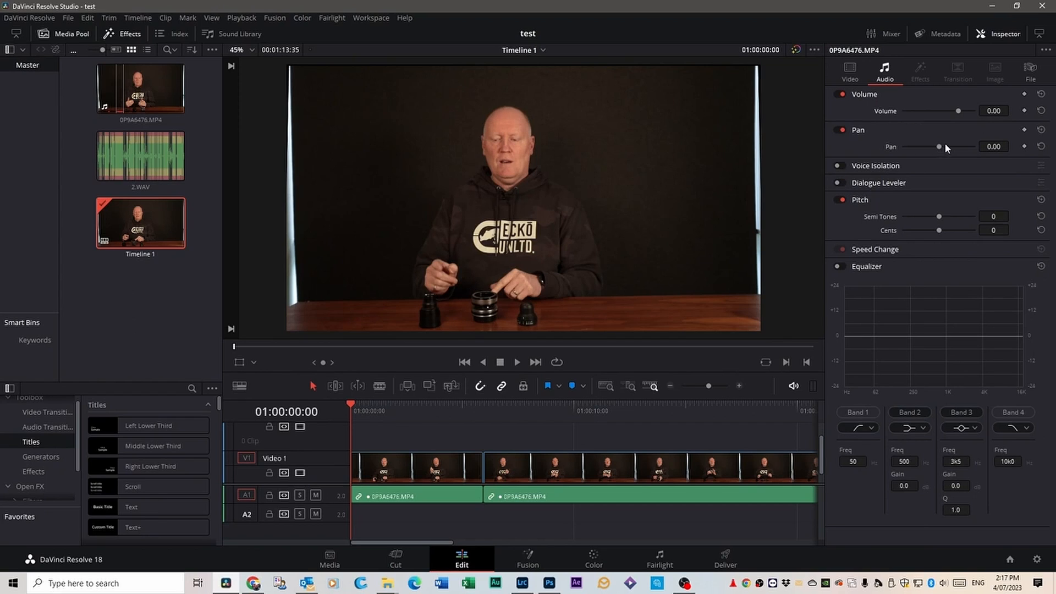
click(850, 71)
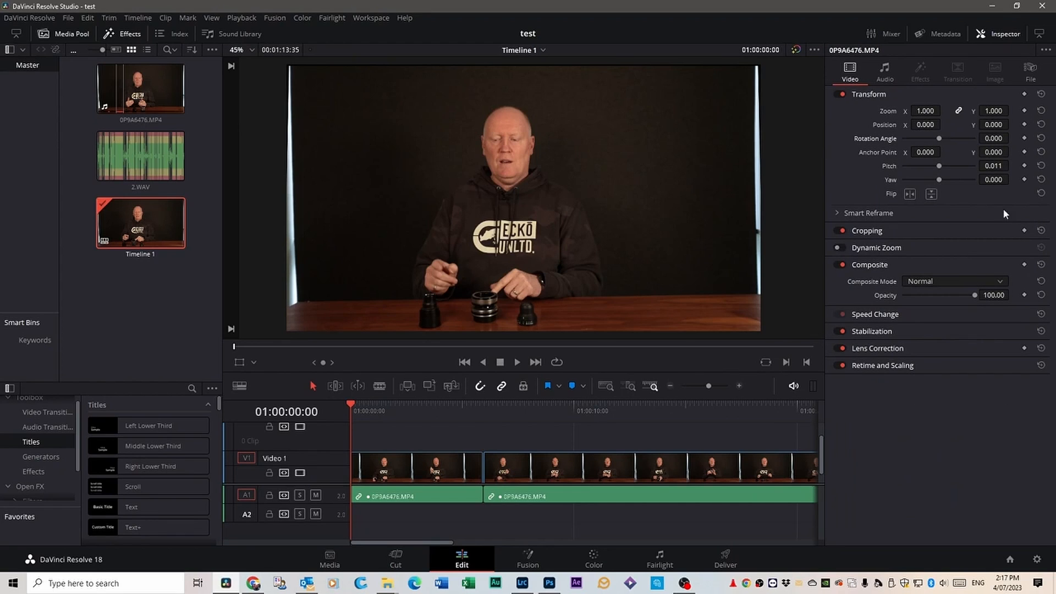
click(1005, 34)
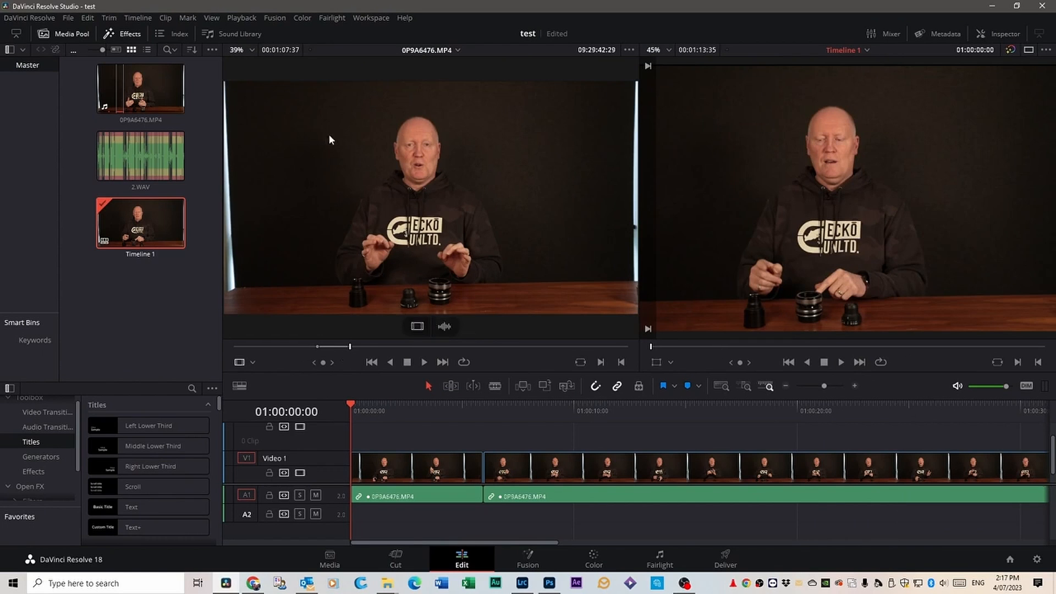
Step: Mark a new section of 0P9A6476.MP4 in the source viewer, about 34 seconds long and ending at 09:33:02:10
drag(350, 347, 531, 349)
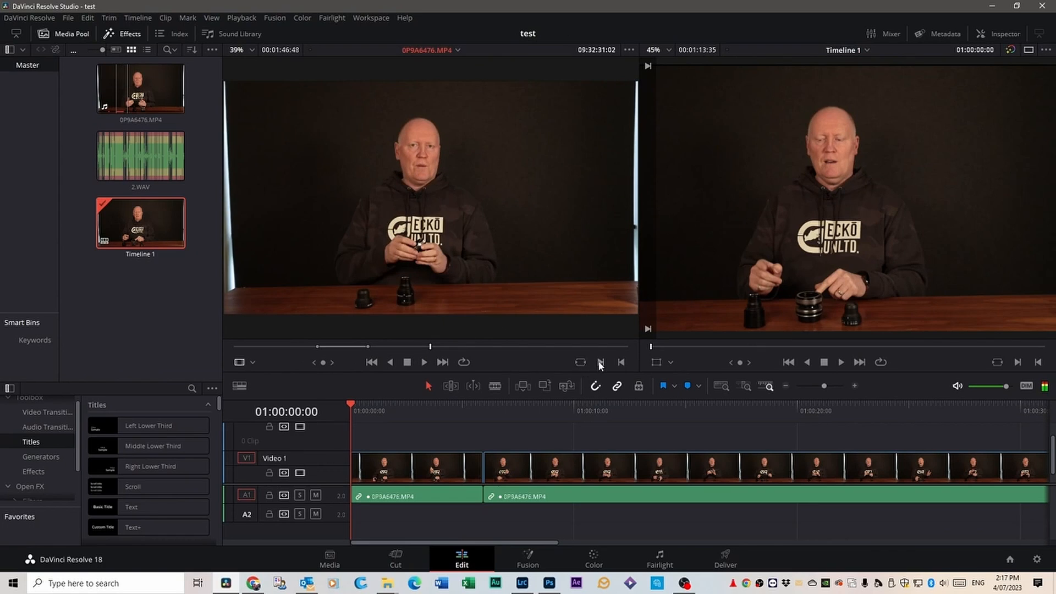
click(600, 363)
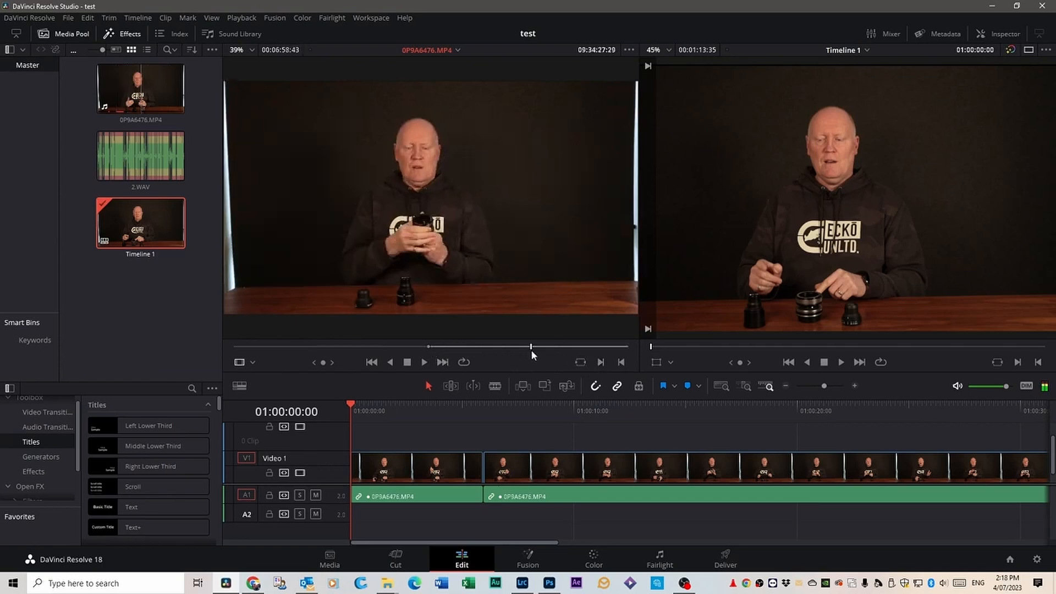
click(621, 363)
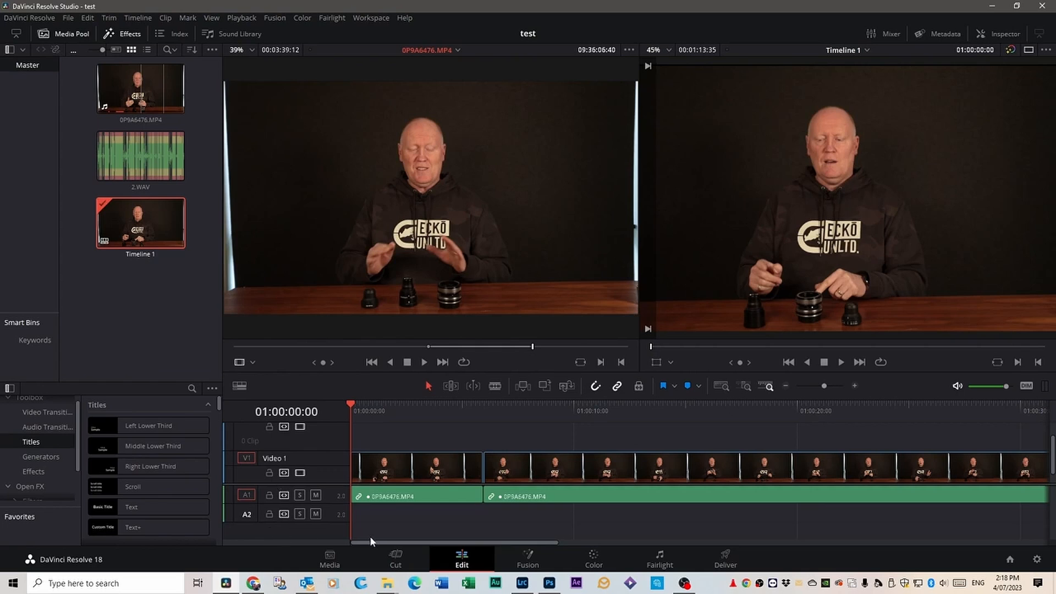
drag(377, 543, 799, 517)
drag(532, 348, 444, 349)
click(621, 363)
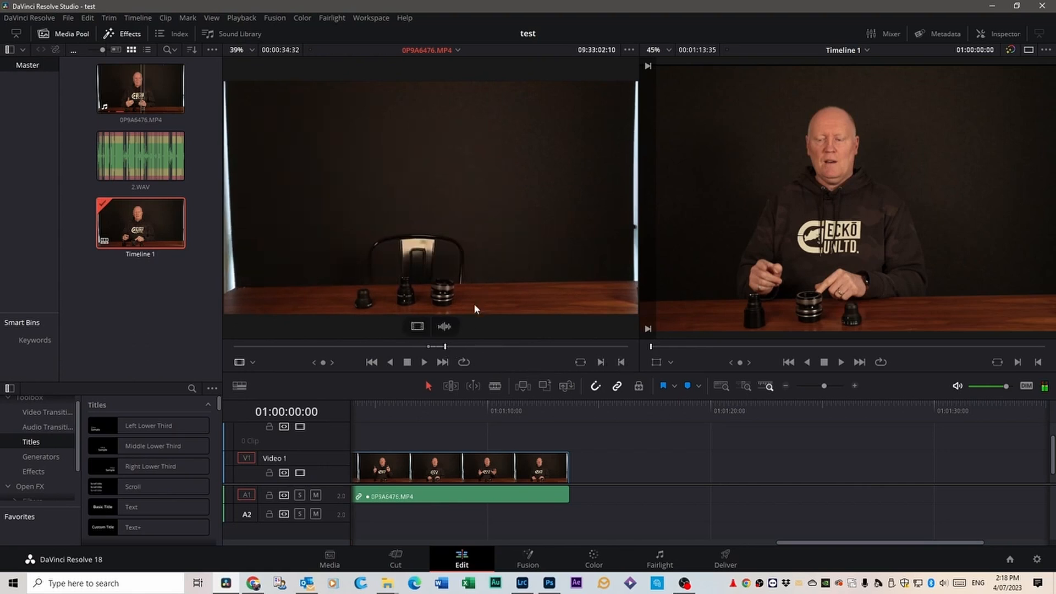
Step: Add the marked section to the timeline on Video 3, overlapping the end of the second clip, and show the whole timeline
drag(445, 267, 358, 434)
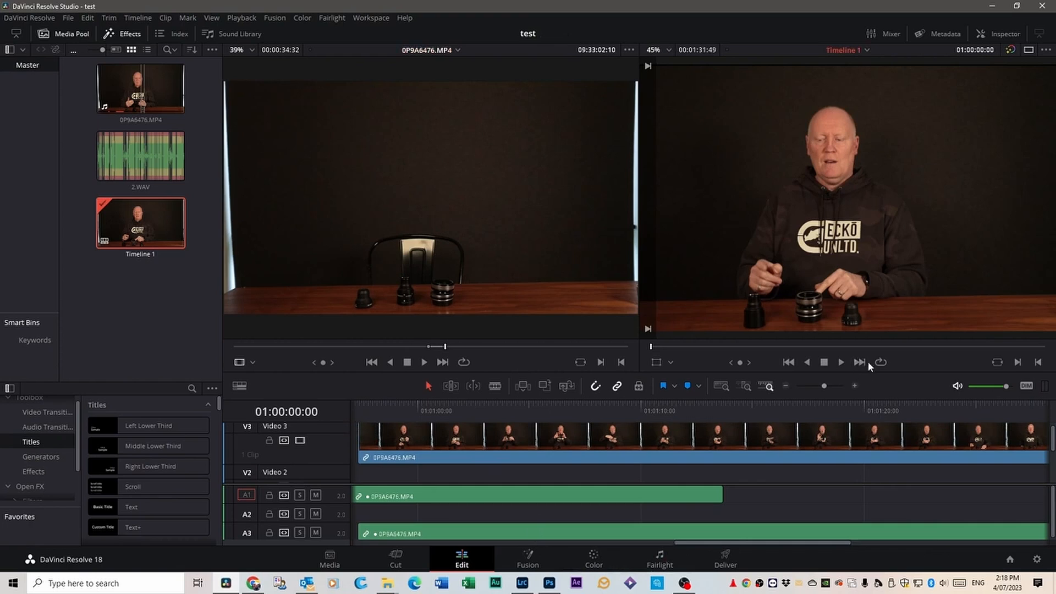
click(827, 386)
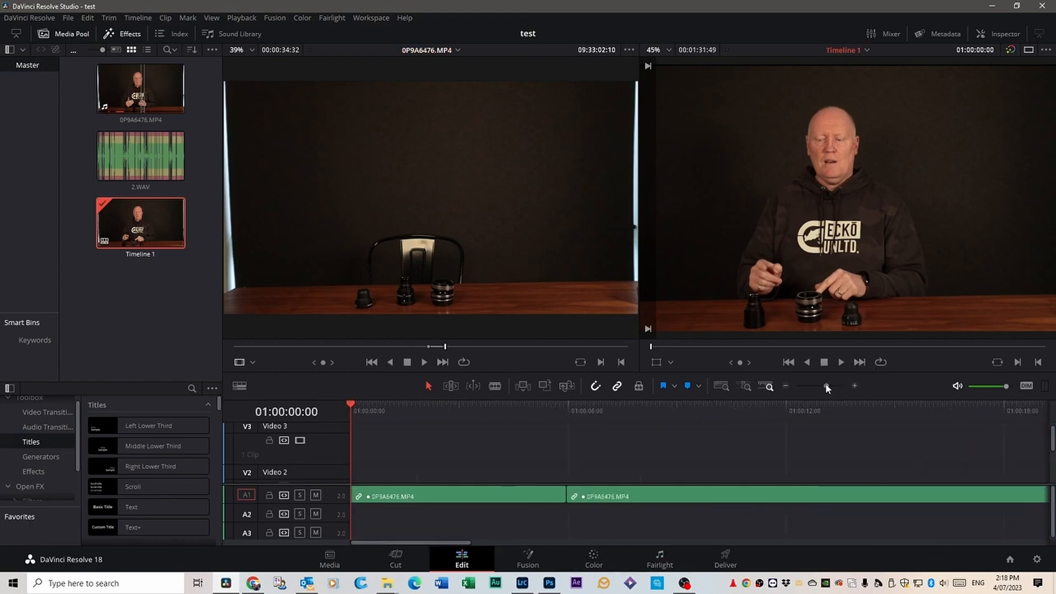
drag(827, 385, 812, 387)
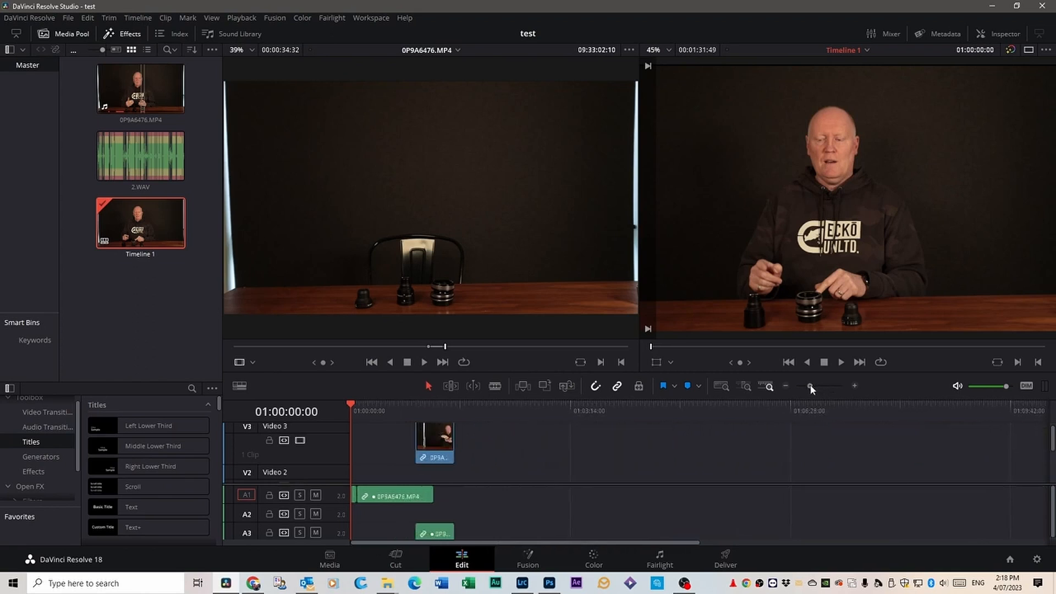
scroll(478, 449, down, 2)
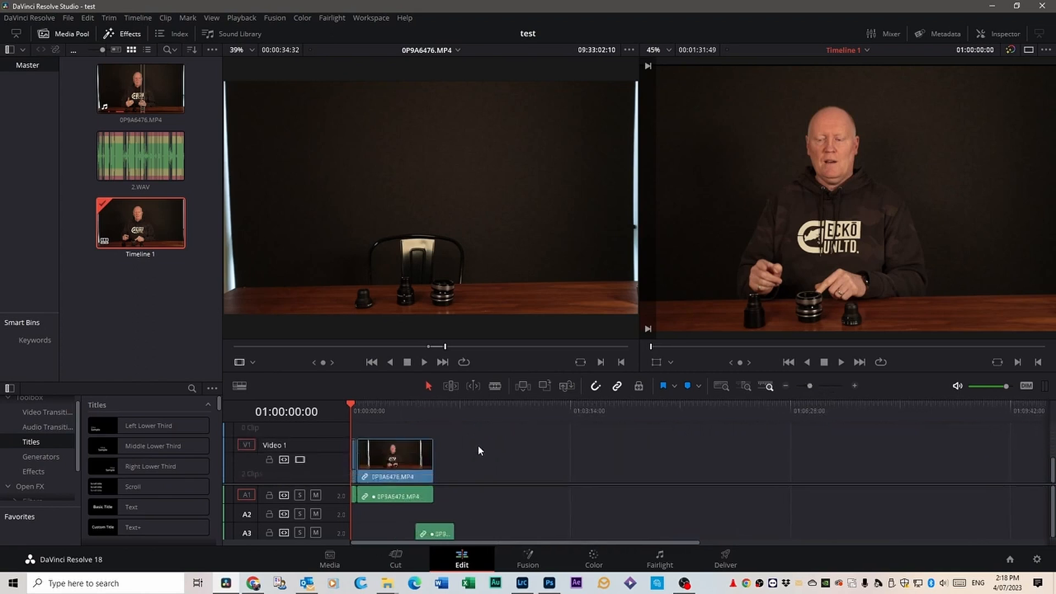
Step: Move the new clip down to Video 2, still overlapping the second clip's end, and save the project
click(442, 432)
drag(442, 432, 445, 450)
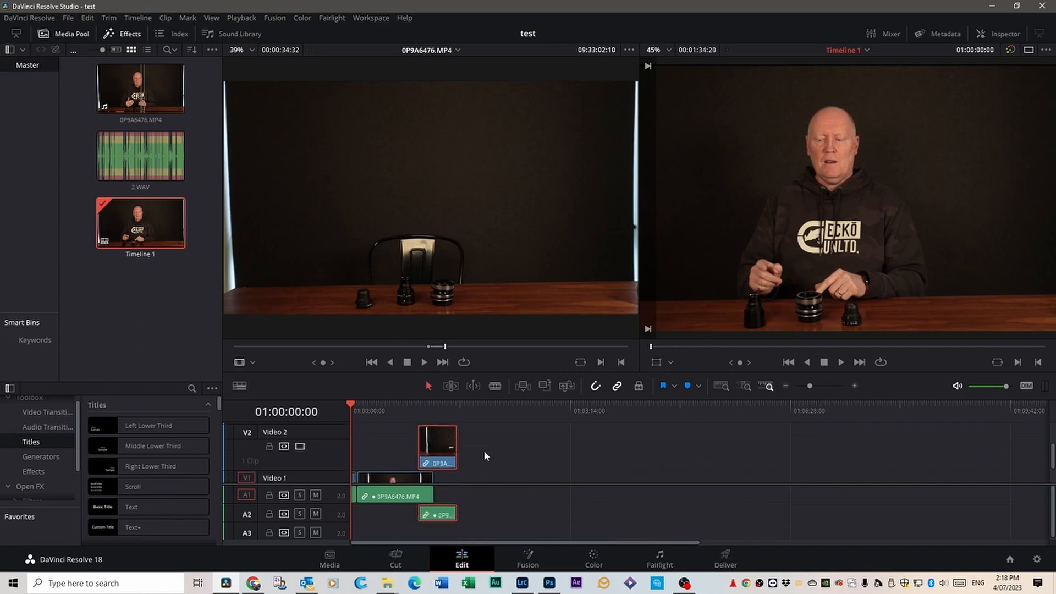
scroll(483, 450, down, 2)
key(ctrl+s)
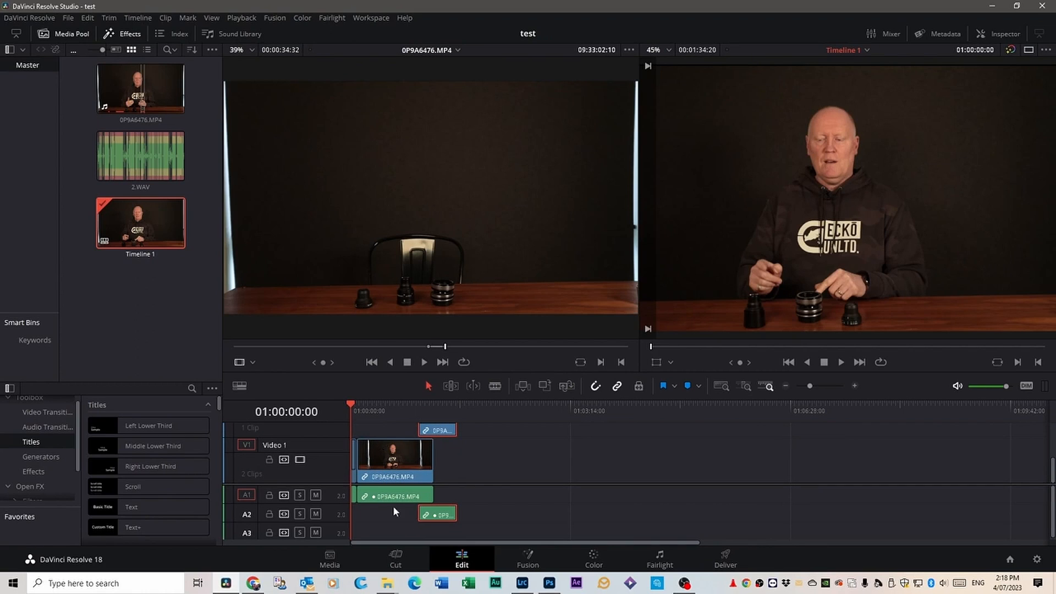
Step: Move the Video 2 clip right behind the second clip and add the marked section again on Video 3 directly after it
drag(434, 435, 450, 434)
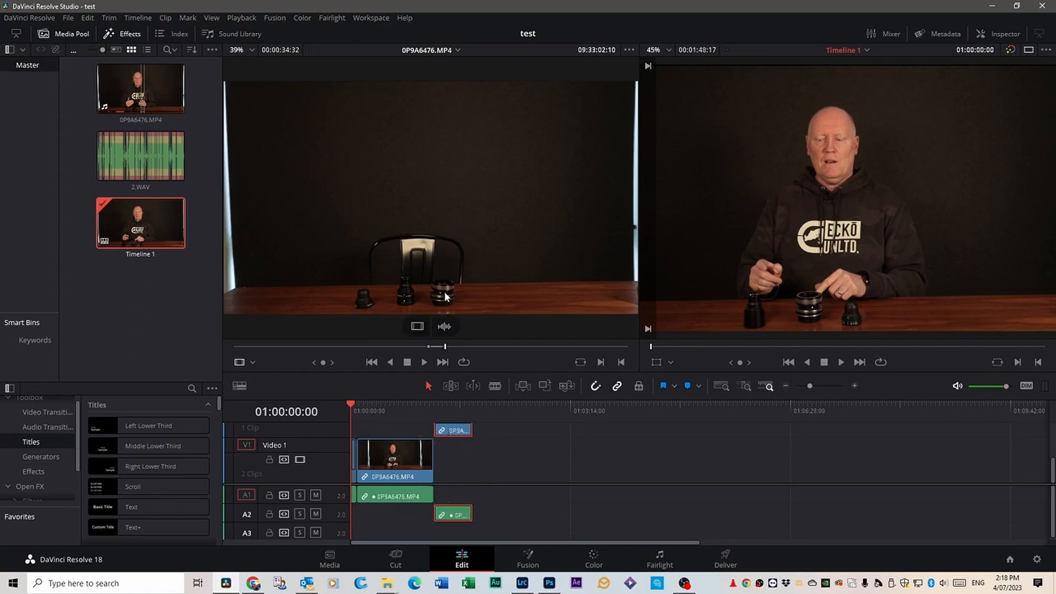
mouse_move(445, 297)
mouse_down()
mouse_move(516, 429)
mouse_move(484, 457)
mouse_move(478, 426)
mouse_move(466, 427)
mouse_move(503, 480)
mouse_up()
scroll(504, 481, down, 2)
scroll(467, 514, down, 2)
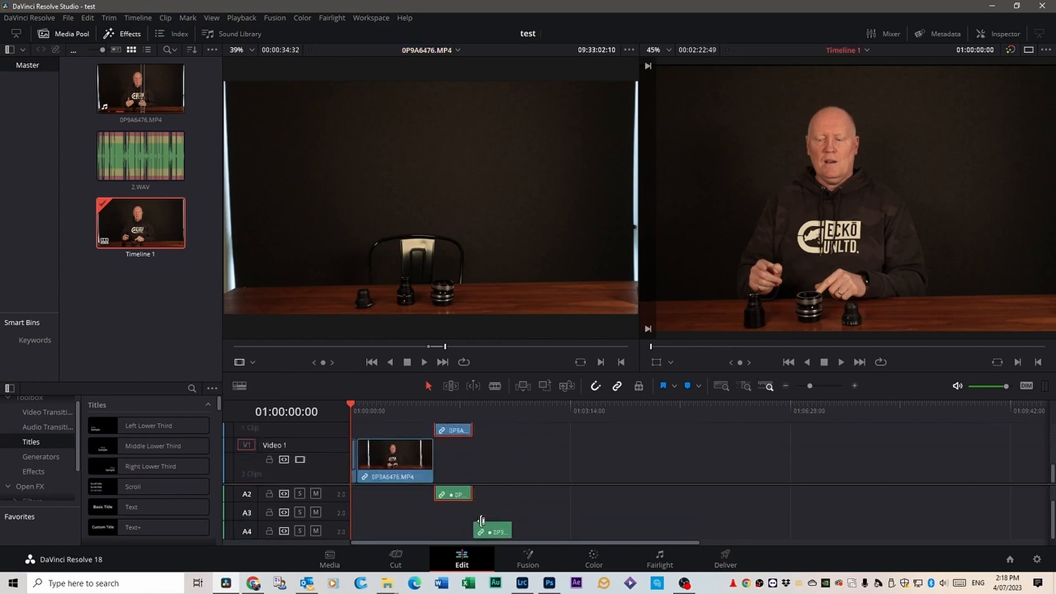
click(490, 530)
scroll(501, 489, up, 1)
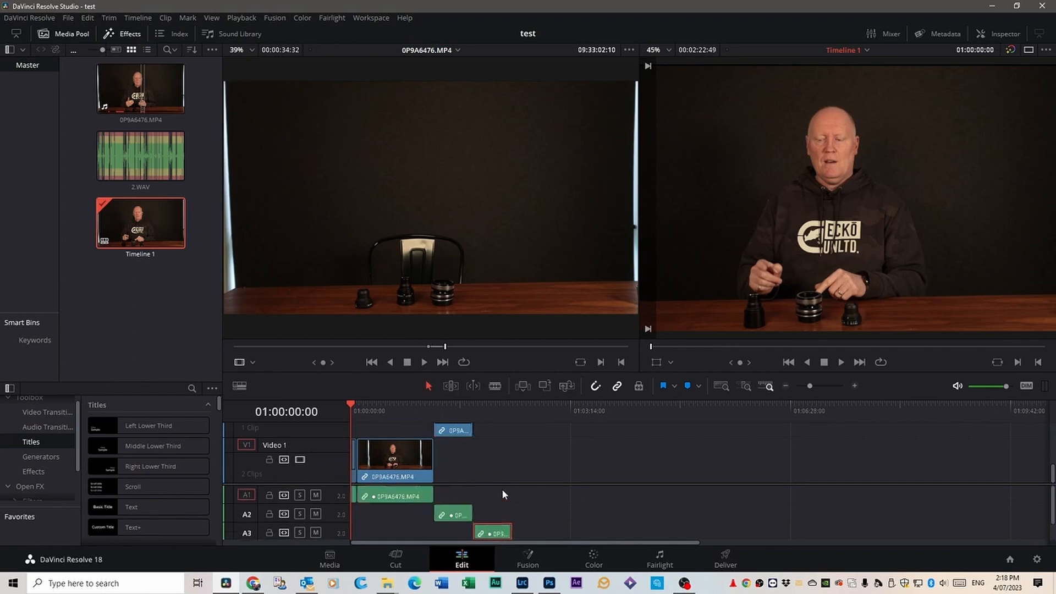
scroll(498, 467, up, 2)
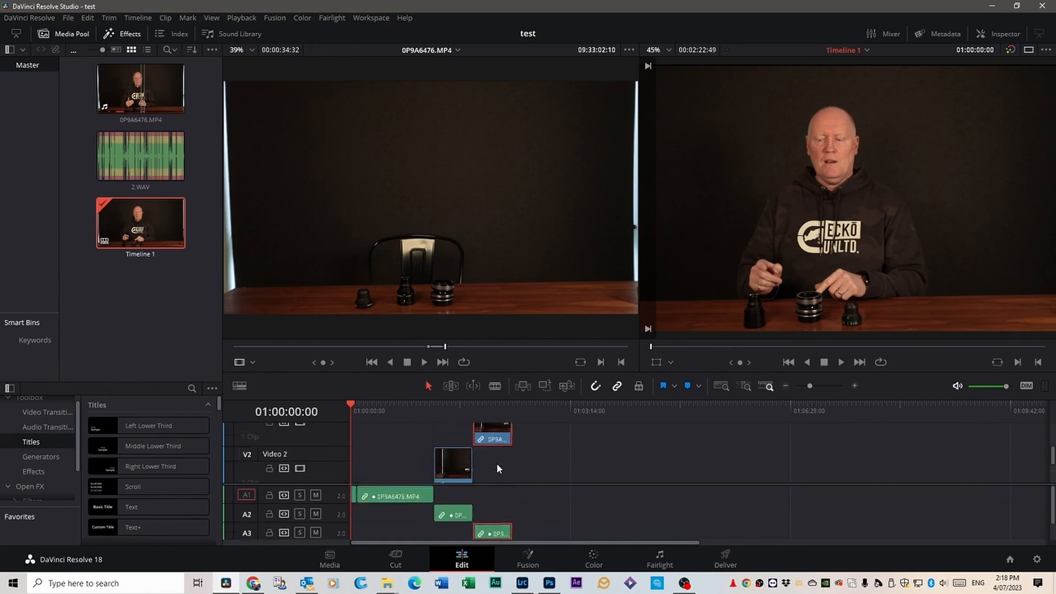
scroll(503, 448, down, 2)
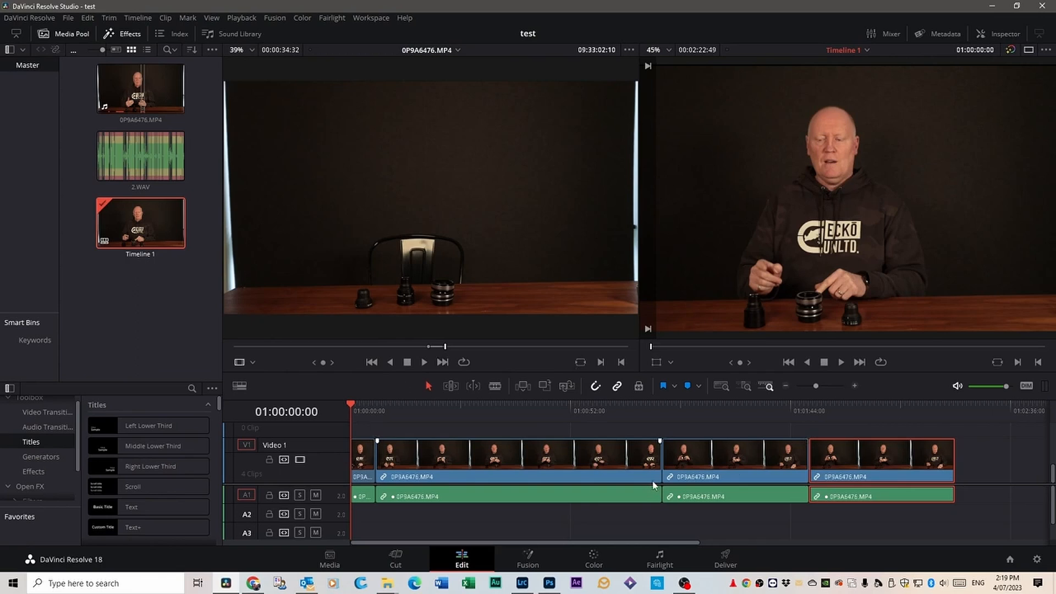
Step: Enlarge the Audio 1 track, then add an audio fade-out of about 7 seconds to the last clip and play it back
drag(348, 407, 363, 414)
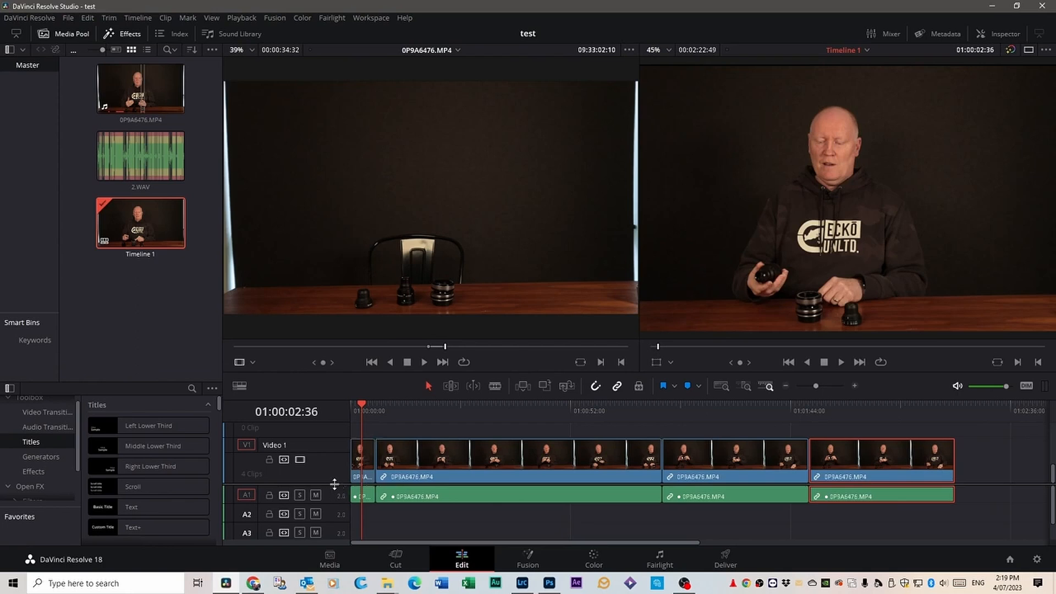
drag(338, 483, 340, 510)
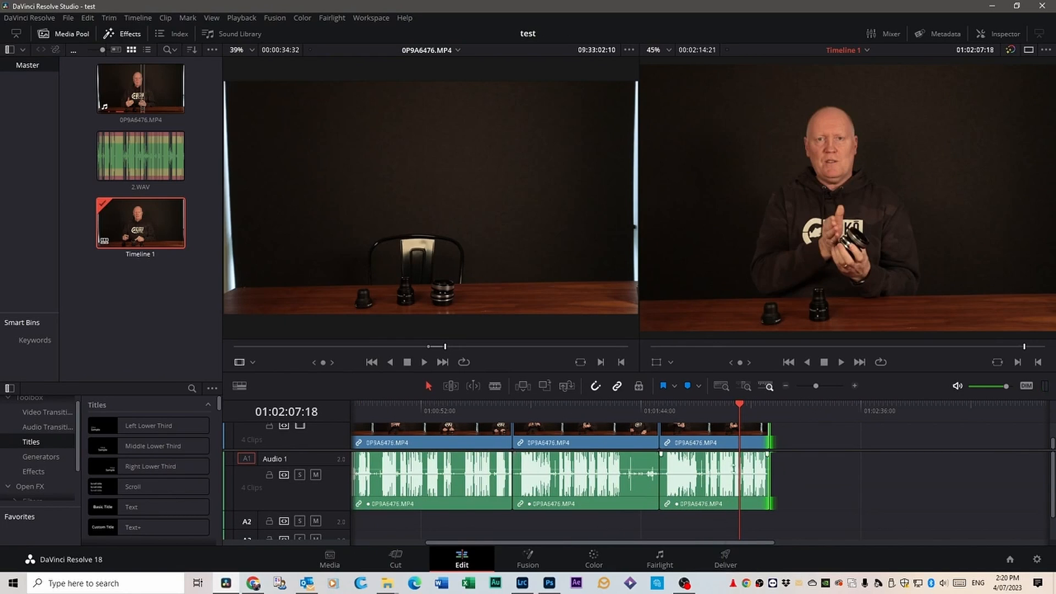
click(721, 464)
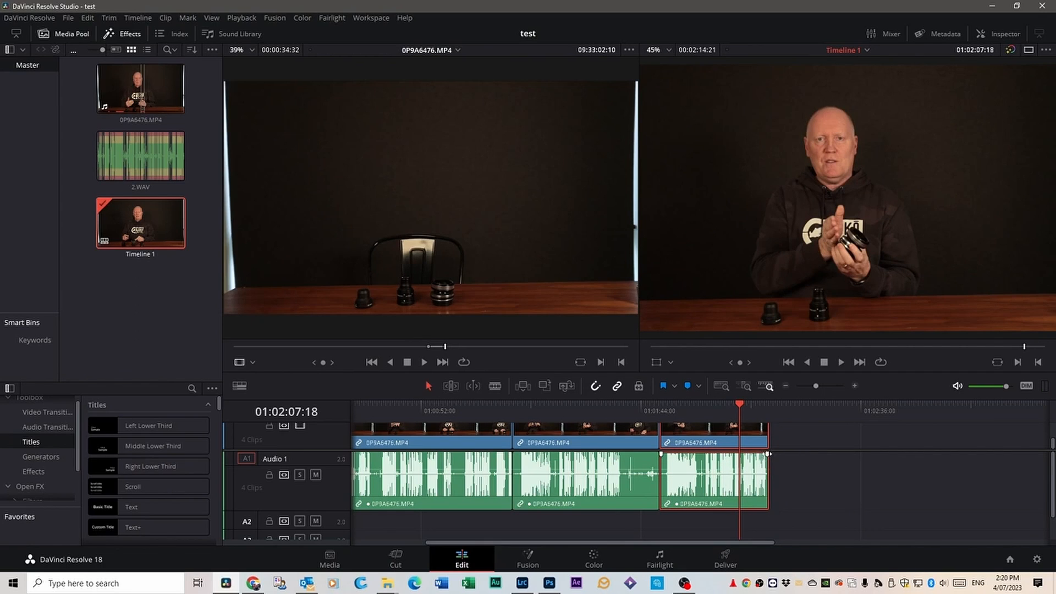
drag(768, 453, 739, 454)
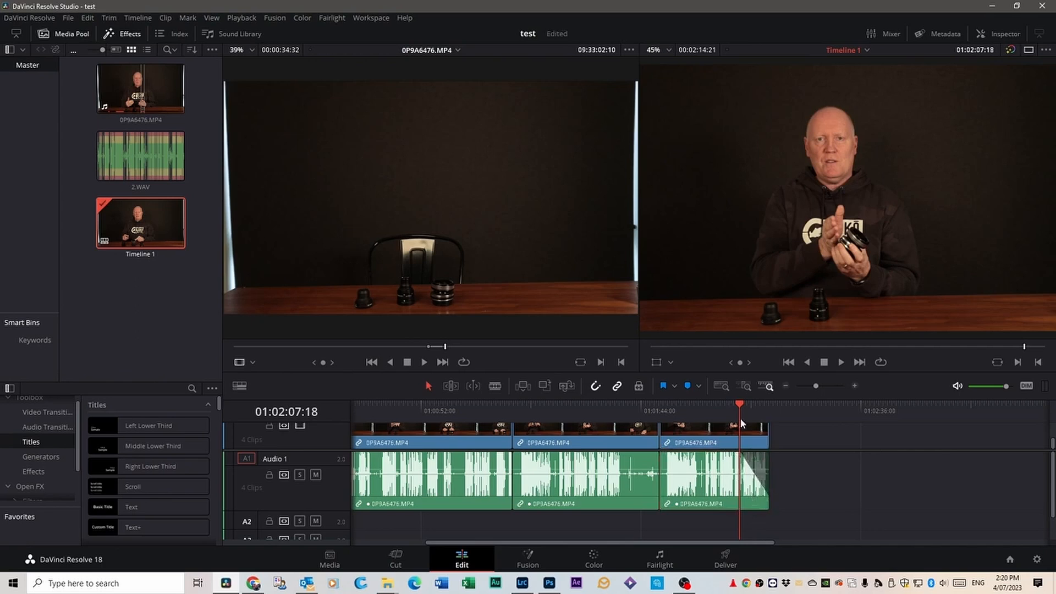
click(731, 405)
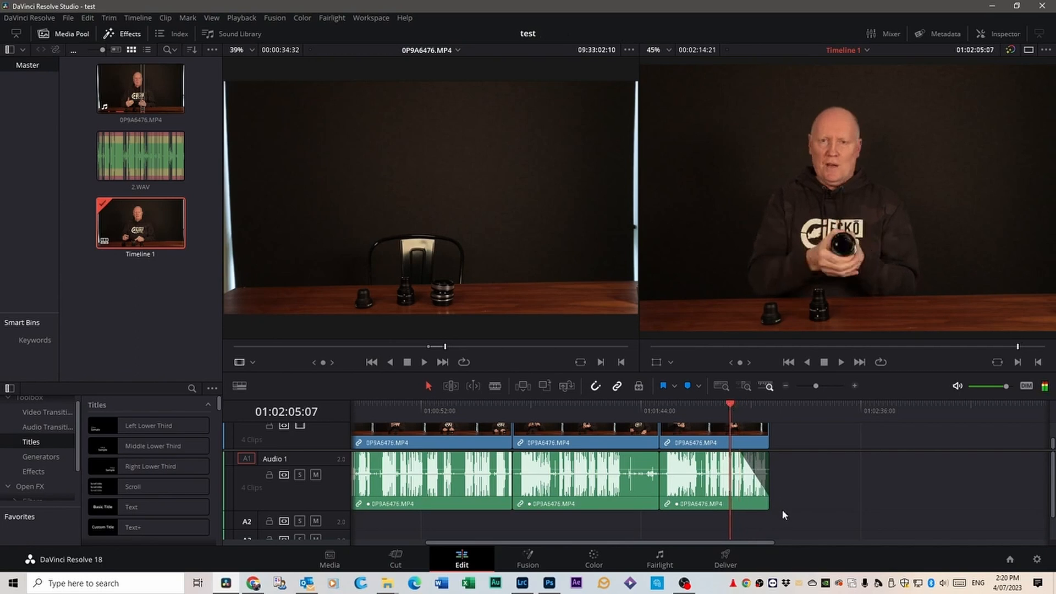
key(space)
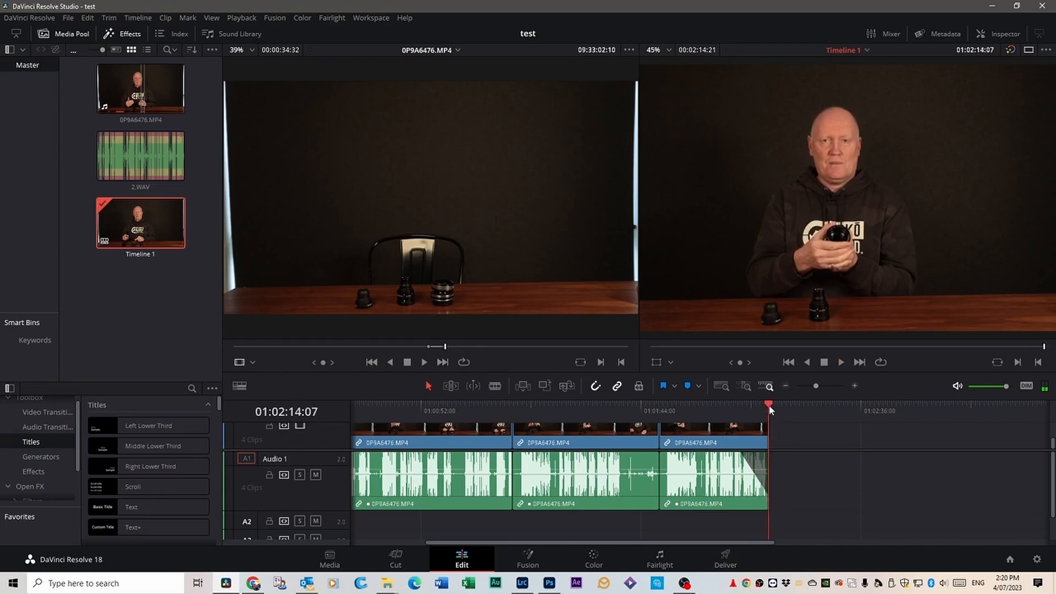
Step: Bend the last clip's audio fade-out curve so the sound drops faster, and play it back
drag(768, 409, 738, 409)
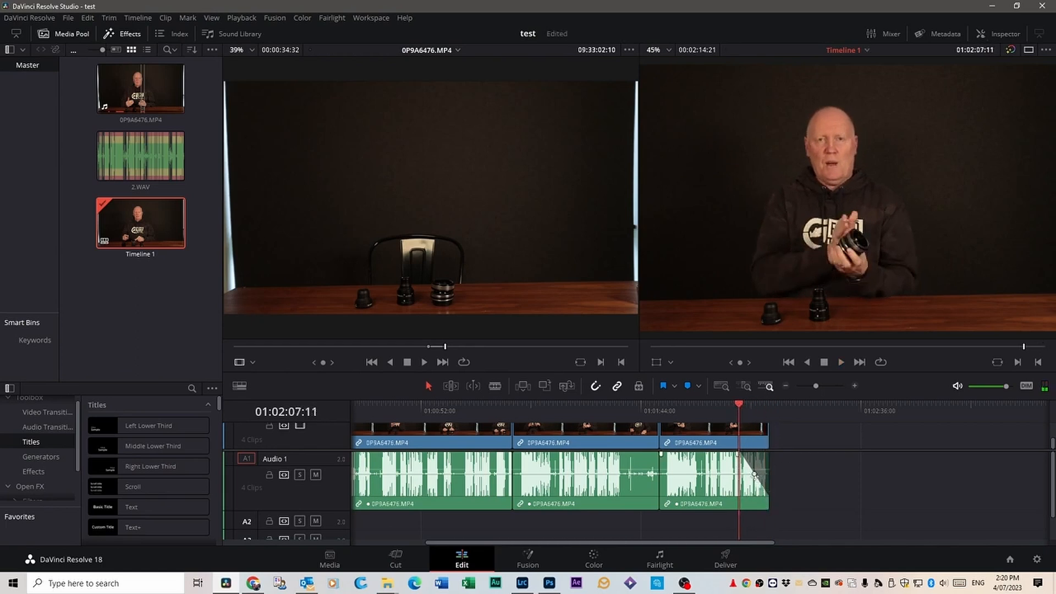
drag(752, 474, 759, 484)
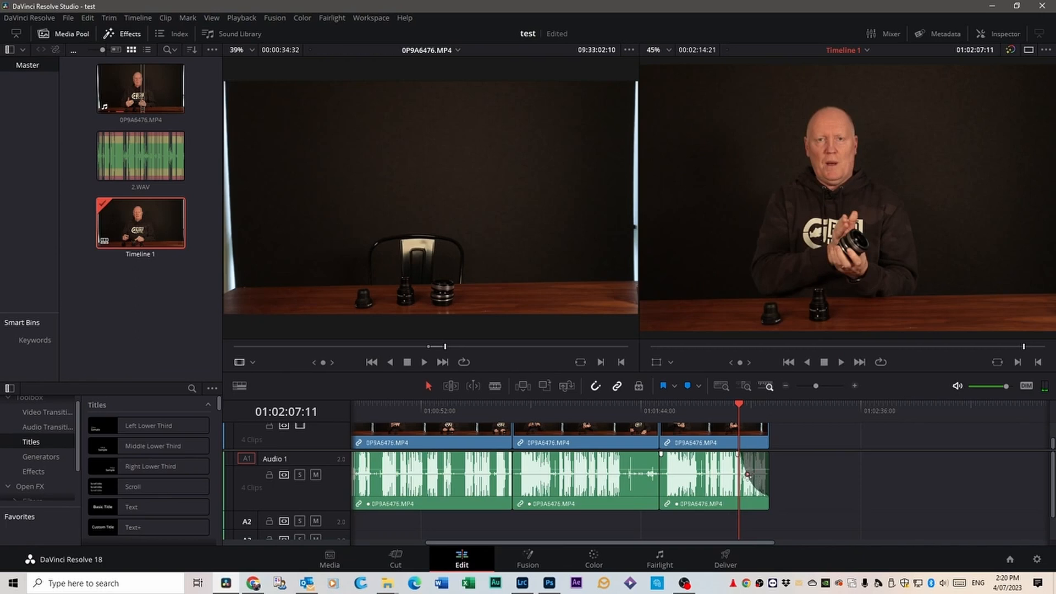
click(741, 407)
drag(741, 405, 729, 407)
key(space)
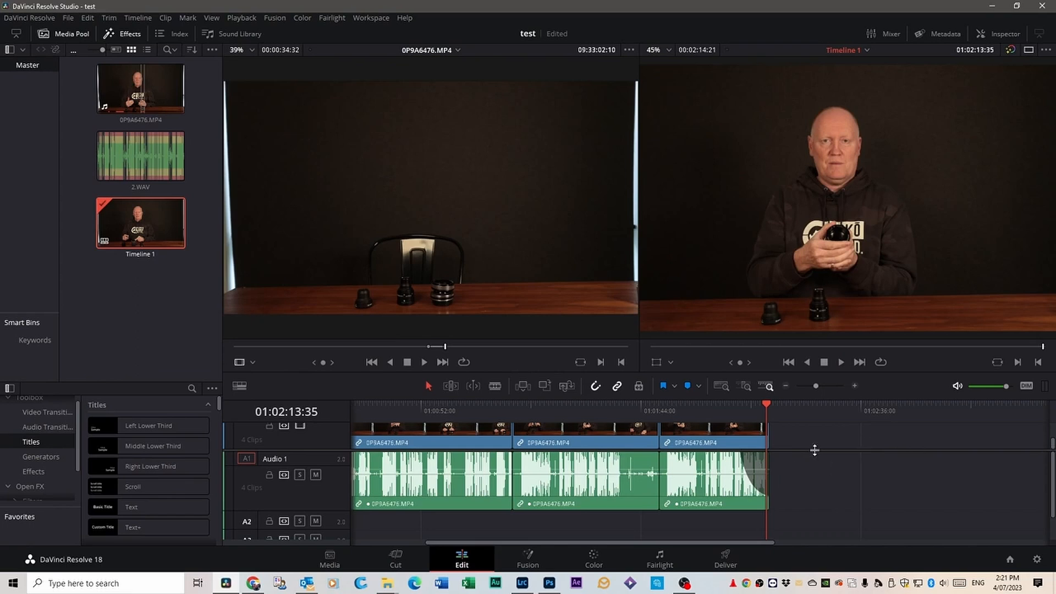
Step: Add a video fade-out of about 7 seconds to the last clip, matching its audio fade, and play it back
drag(815, 450, 811, 496)
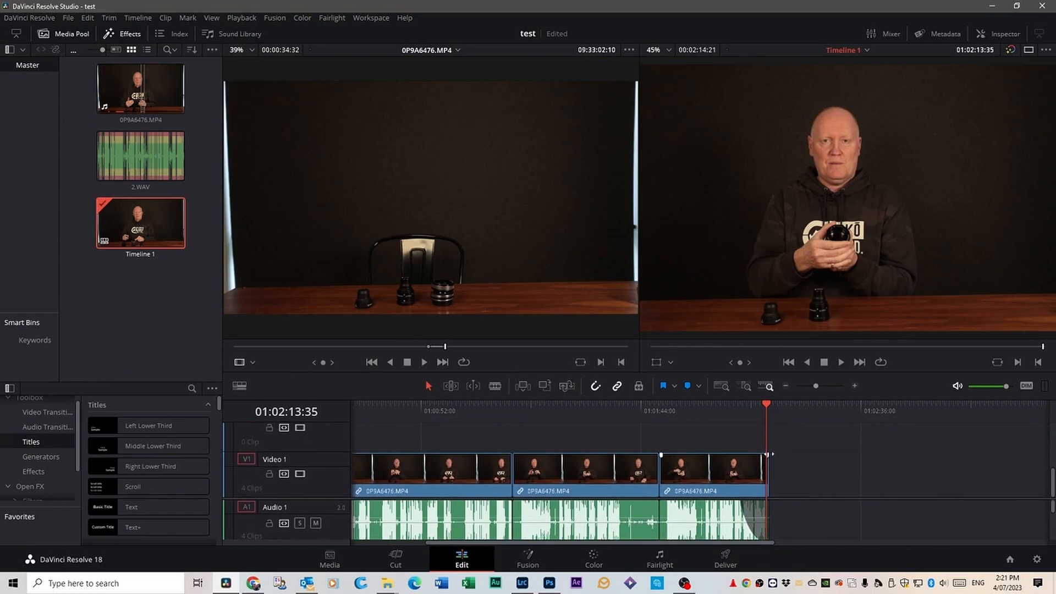
drag(765, 455, 737, 455)
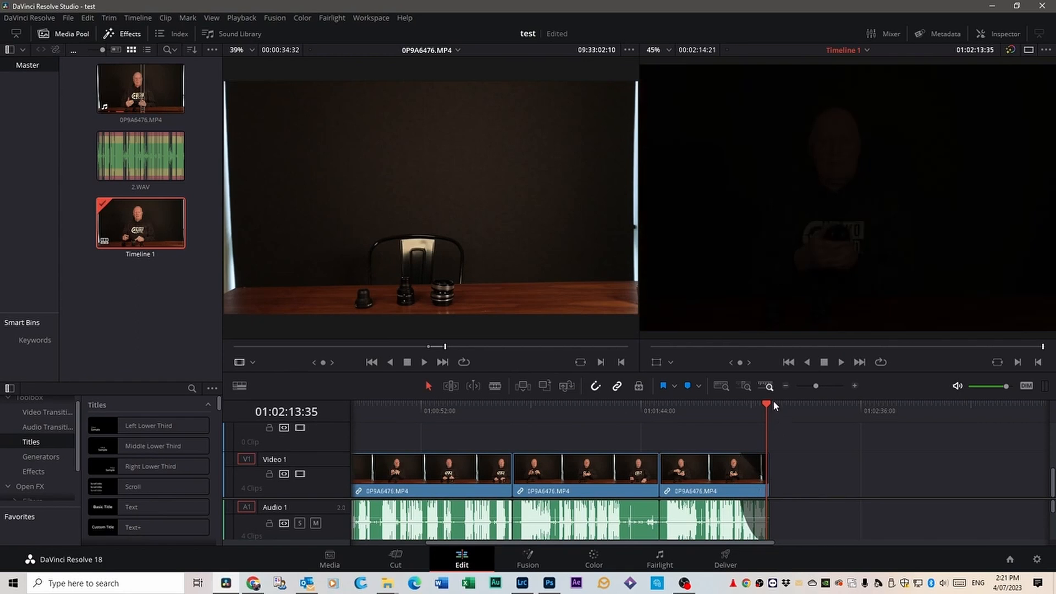
click(736, 405)
key(space)
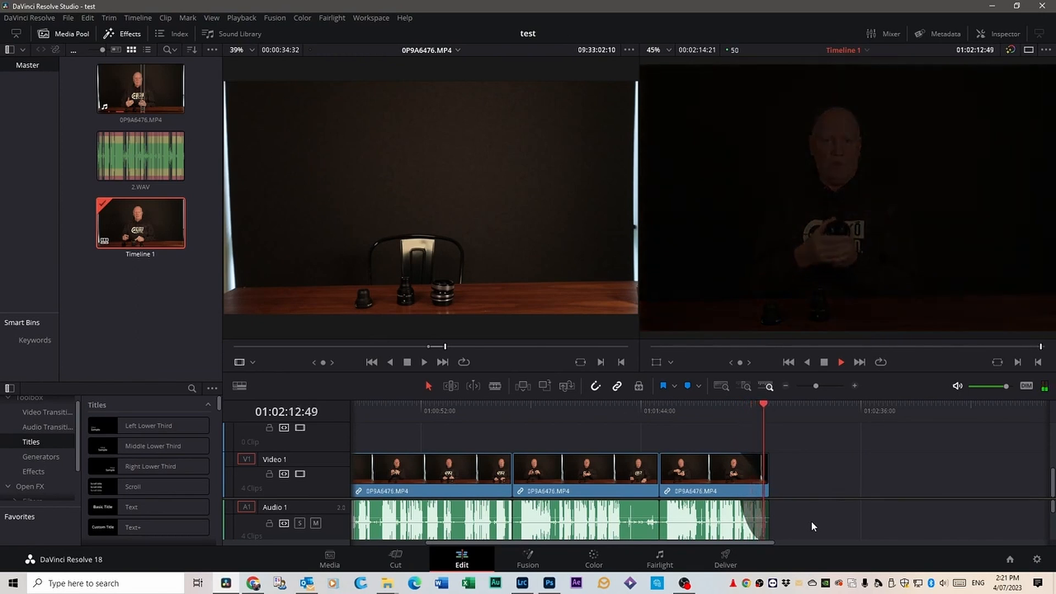
drag(764, 403, 725, 405)
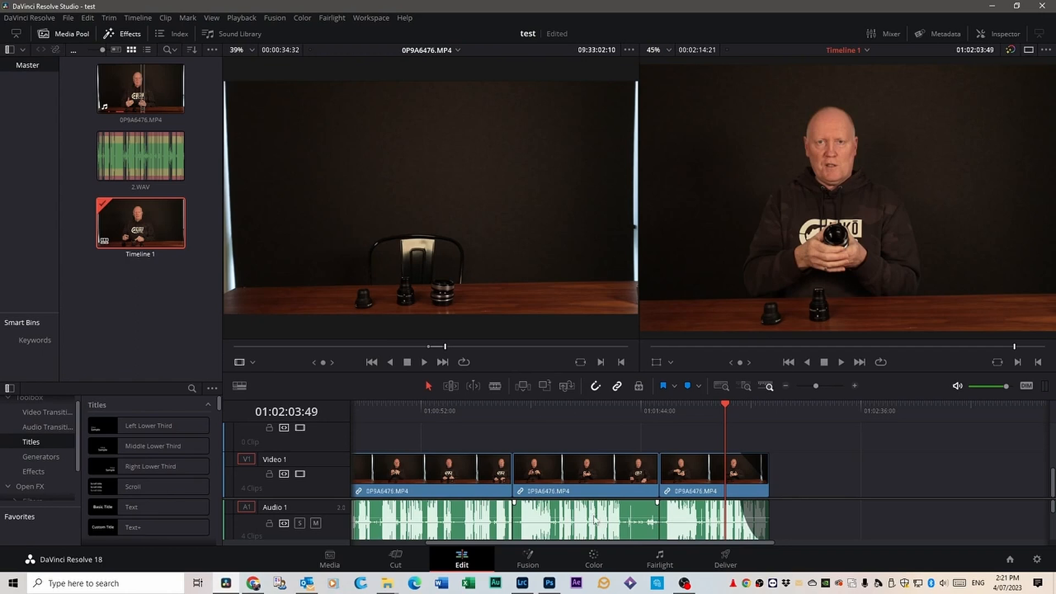
Step: Lower the audio volume of the third and fourth clips on the timeline and listen to the start of the fourth
drag(593, 518, 595, 522)
drag(691, 520, 692, 523)
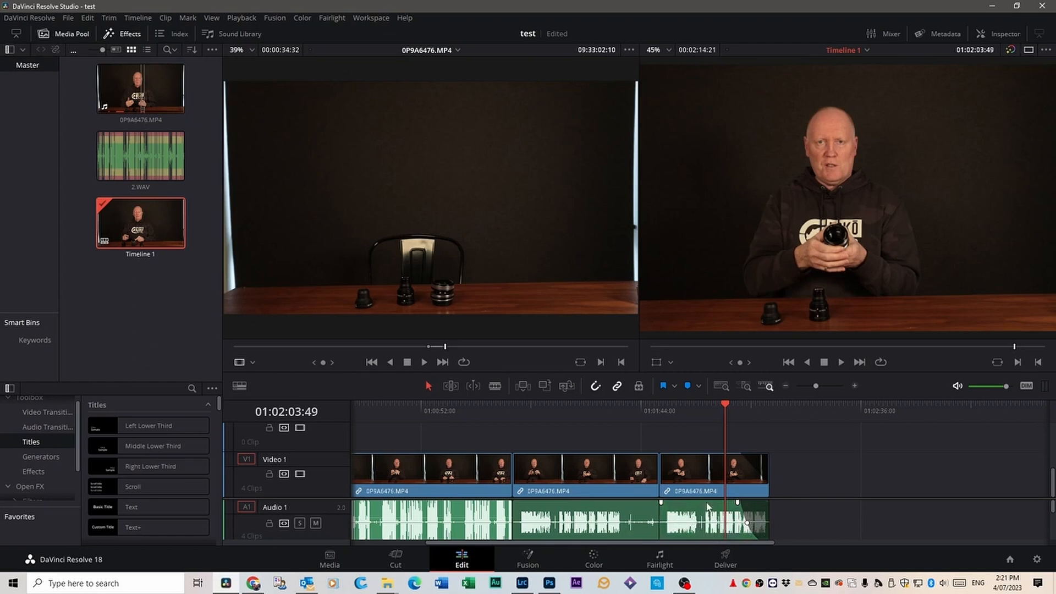
drag(726, 409, 659, 406)
key(space)
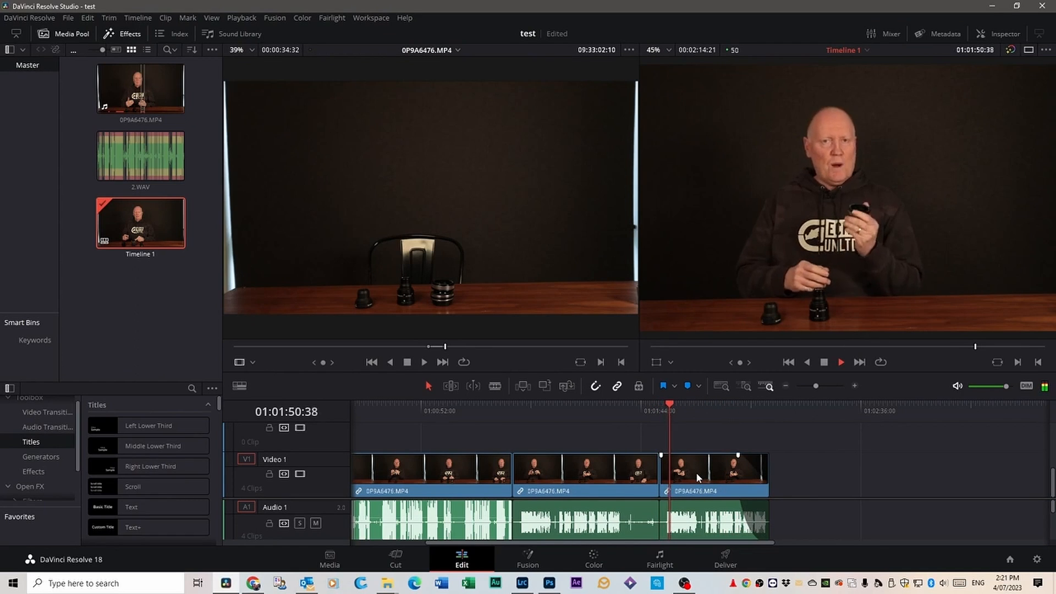
key(space)
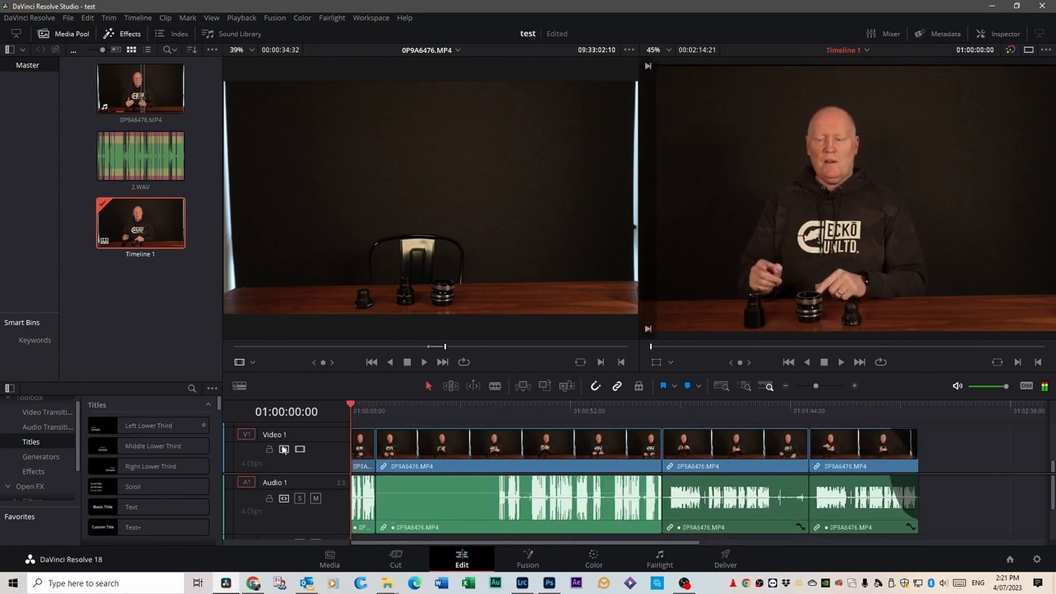
Step: Open the first clip on the Color page and set its contrast to 1.108 in the primary color wheels
click(362, 449)
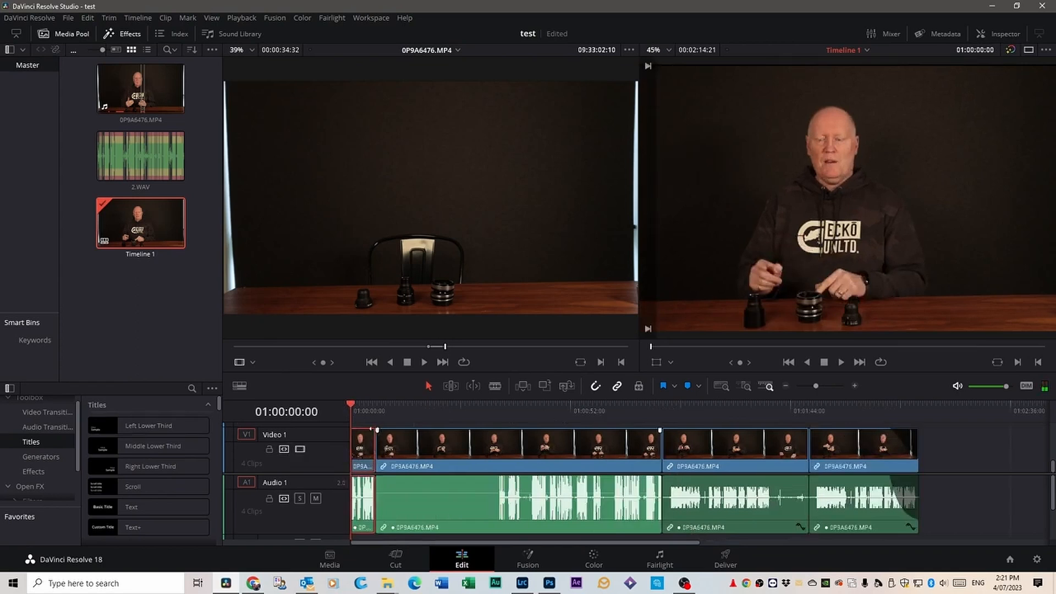
click(593, 559)
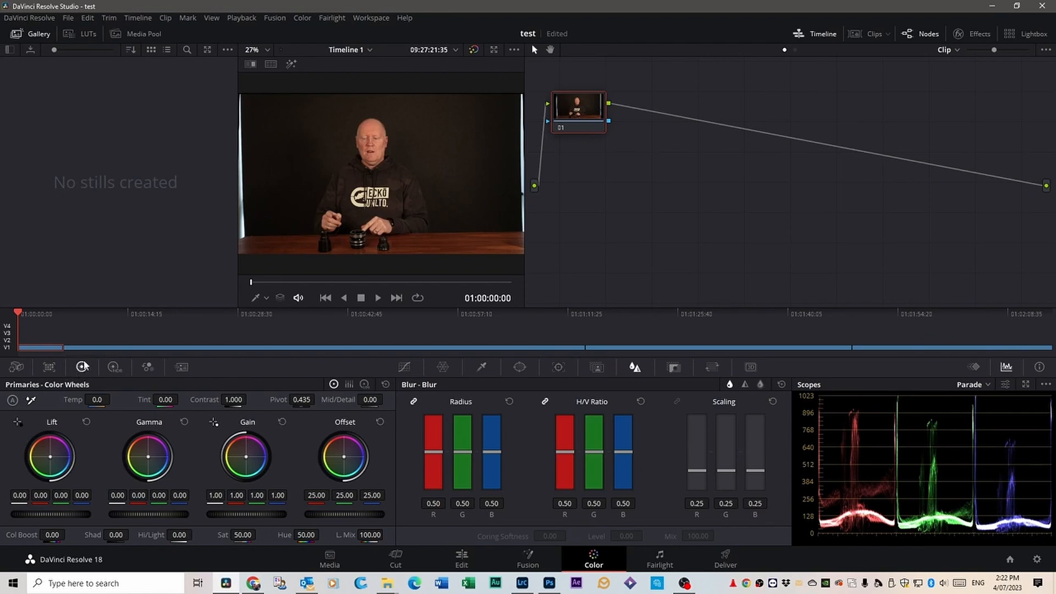
click(114, 367)
click(147, 367)
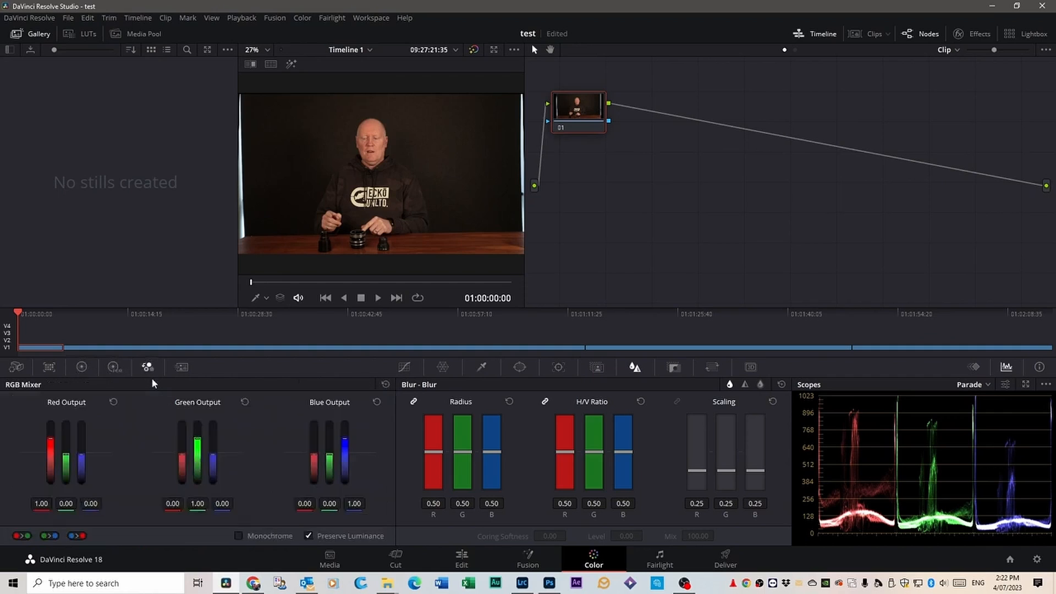
click(82, 367)
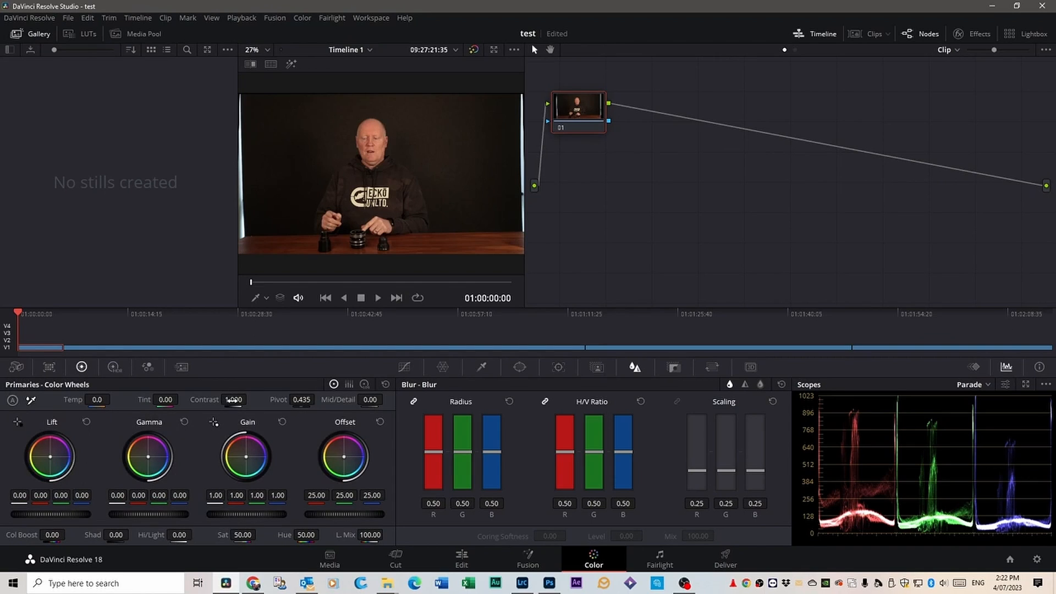
drag(231, 401, 250, 399)
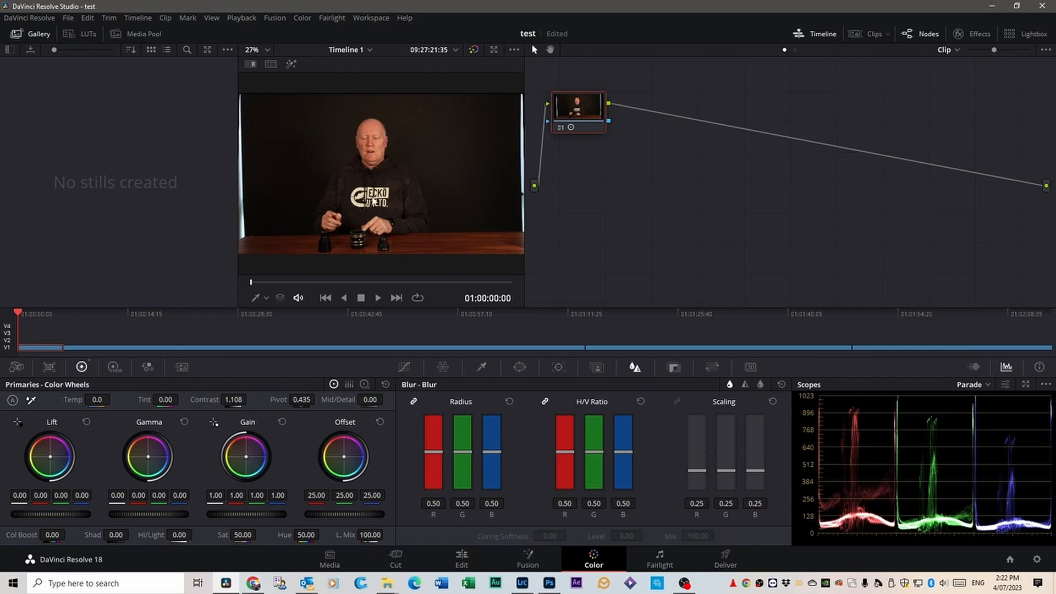
Step: White-balance the first clip by sampling the white hoodie logo, and set the shadows to 33.50
click(32, 400)
click(357, 203)
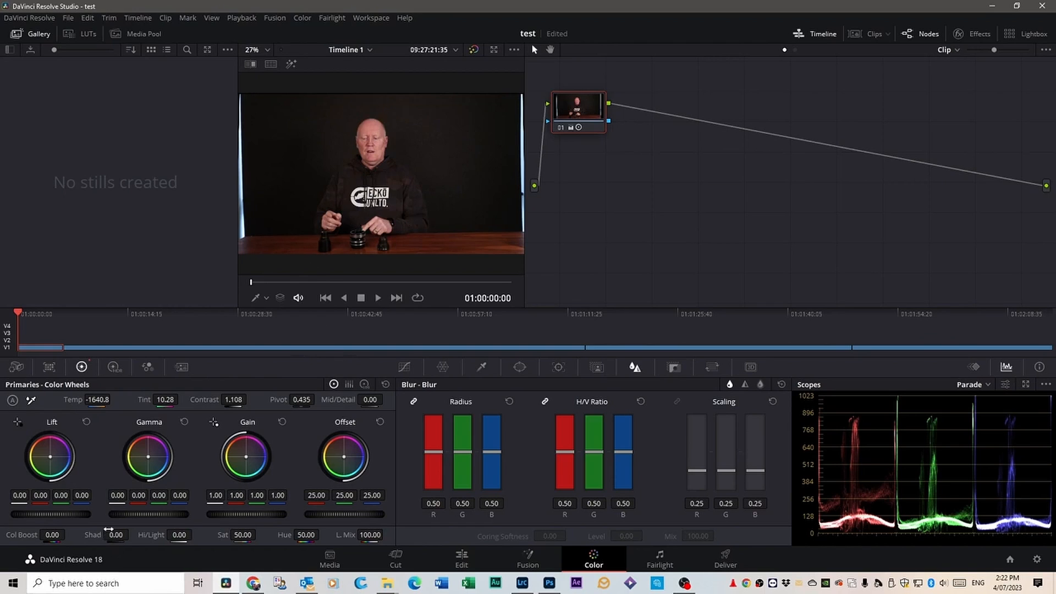
drag(122, 531, 132, 533)
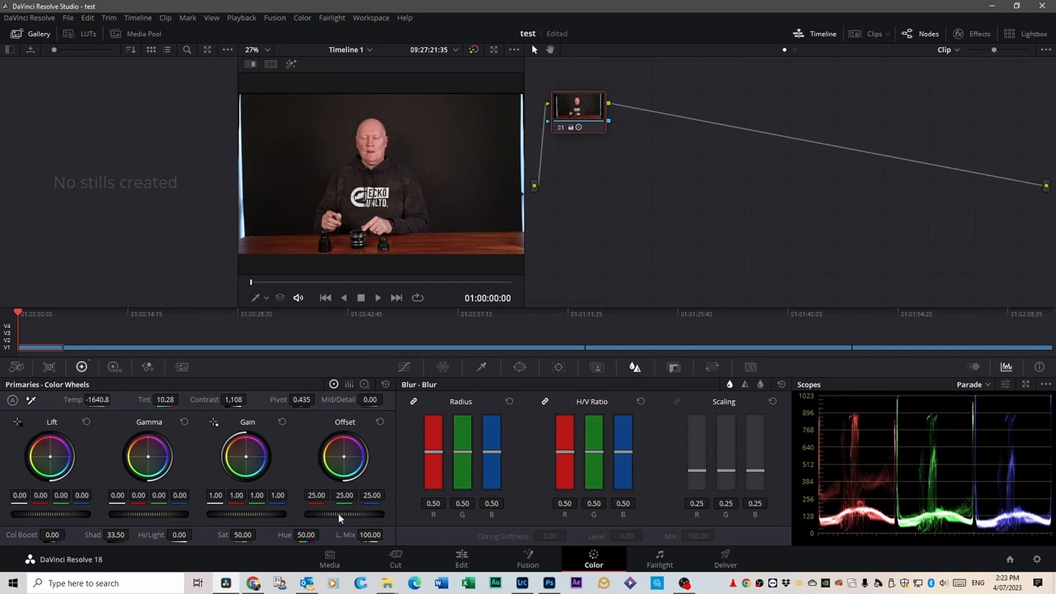
Step: Set the first clip's offset to 30.40, saturation to 60.40 and shadows to 38.00, leaving hue at 50.00
drag(344, 514, 366, 514)
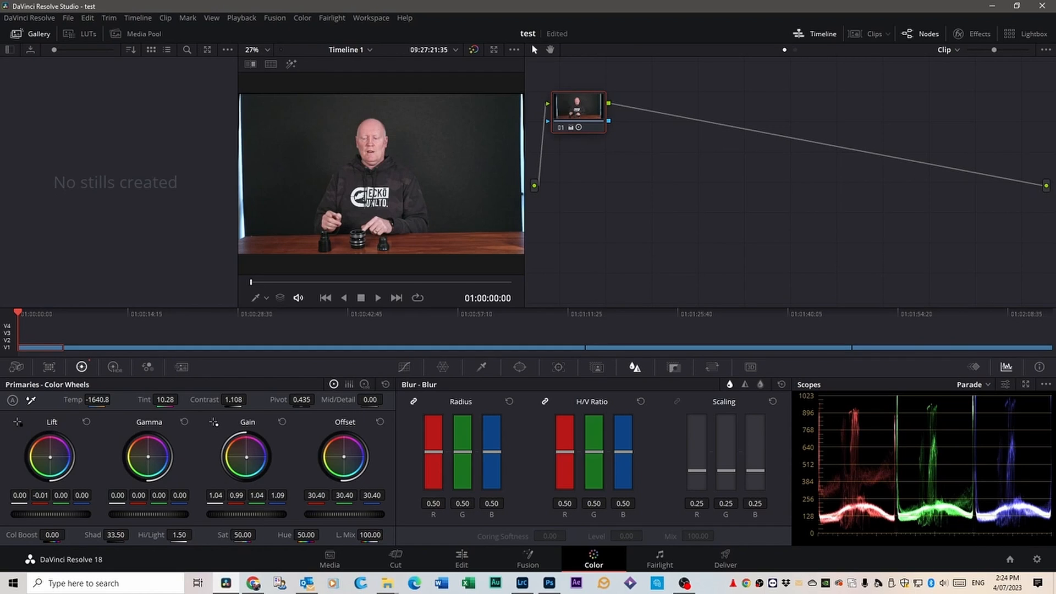
drag(242, 534, 324, 535)
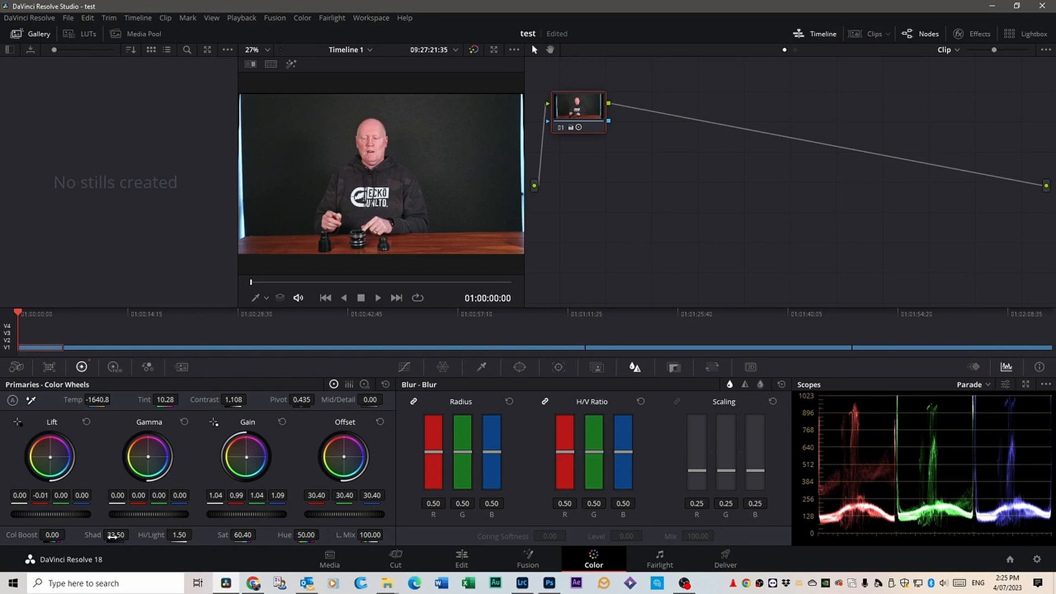
drag(113, 534, 134, 535)
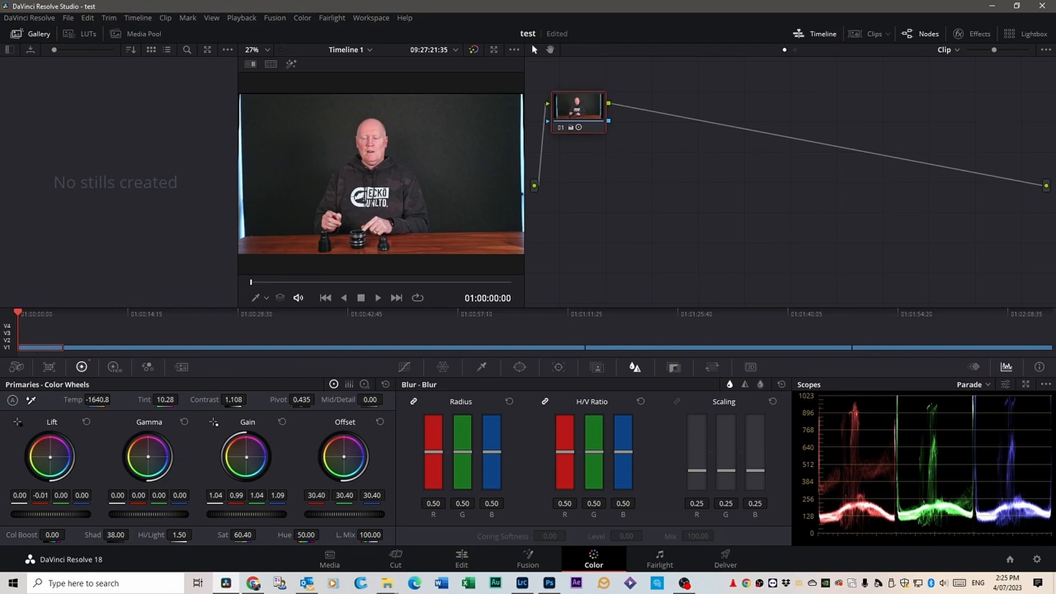
drag(306, 535, 309, 534)
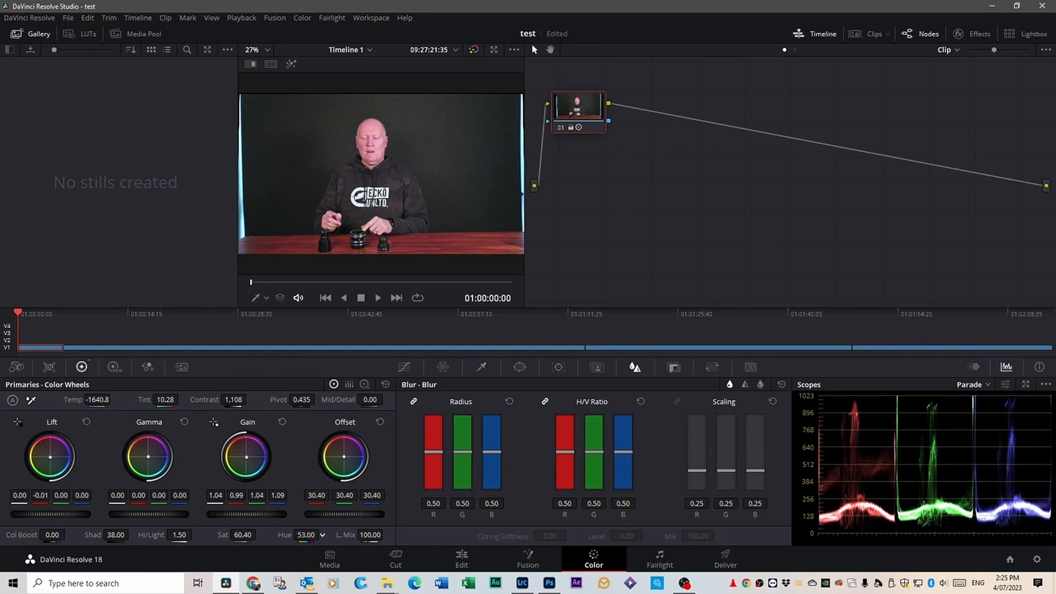
double_click(306, 534)
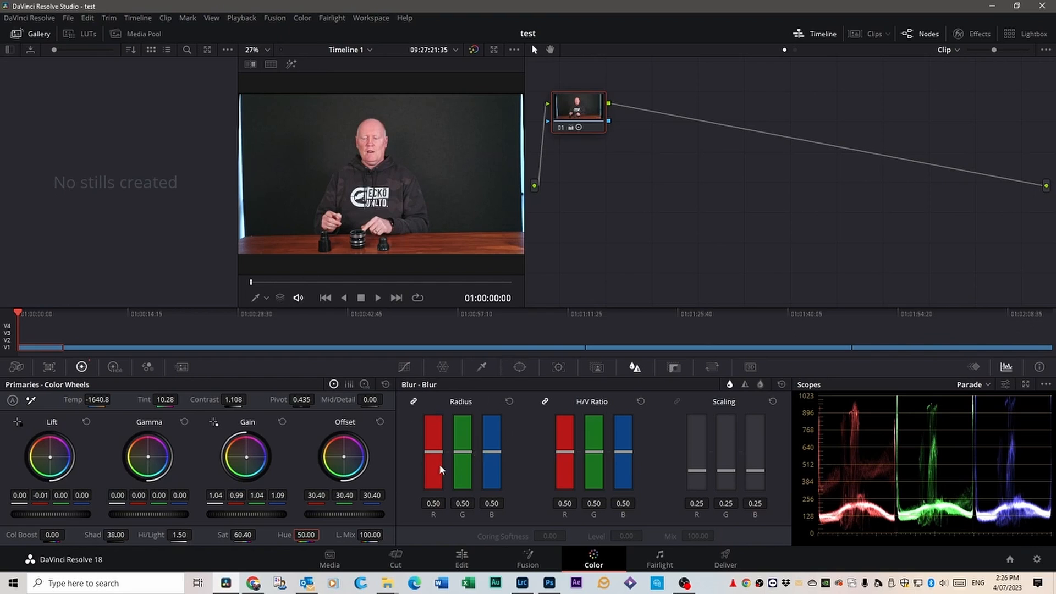
Step: Sharpen the first clip by setting the linked blur radius to 0.47 for all three channels
mouse_move(435, 453)
mouse_down()
mouse_move(441, 490)
mouse_move(444, 399)
mouse_move(450, 482)
mouse_move(452, 455)
mouse_up()
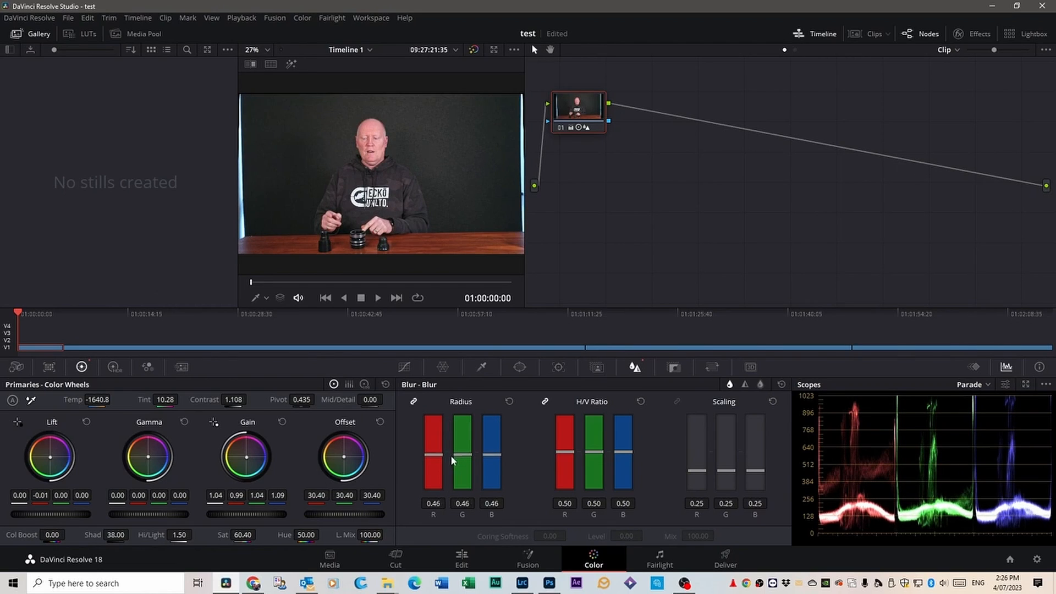
drag(450, 455, 451, 454)
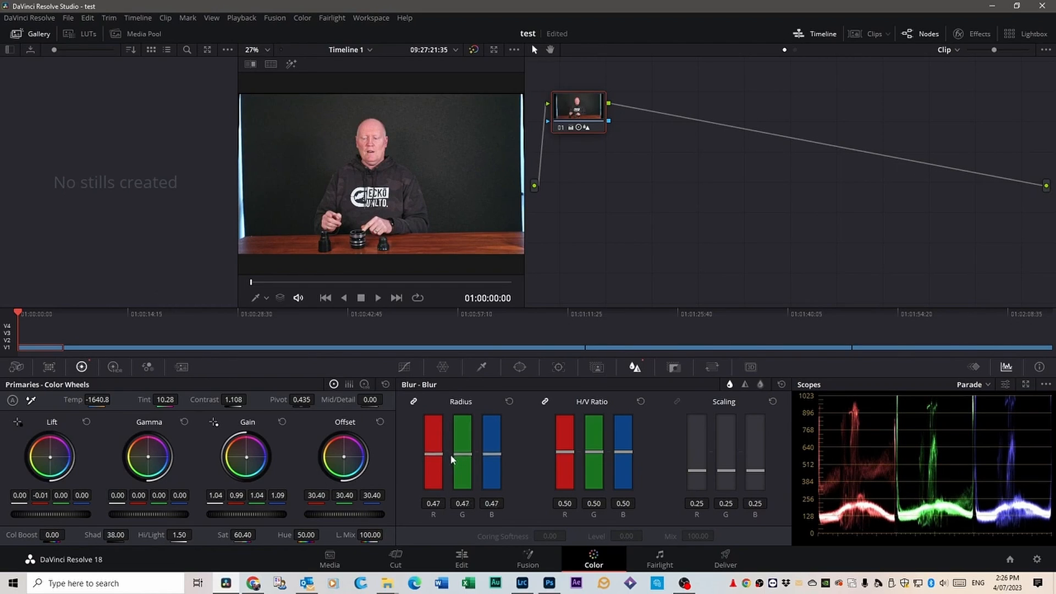
Step: Examine the first clip's sharpness up close and set its linked blur radius to 0.44 for all three channels
scroll(387, 162, up, 1)
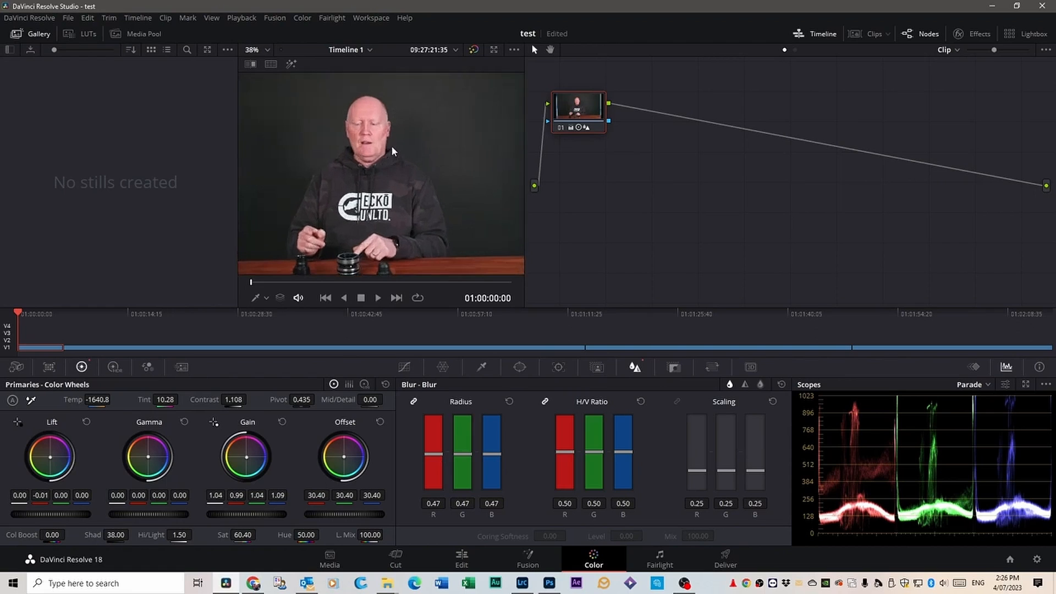
scroll(382, 158, up, 1)
scroll(381, 174, down, 1)
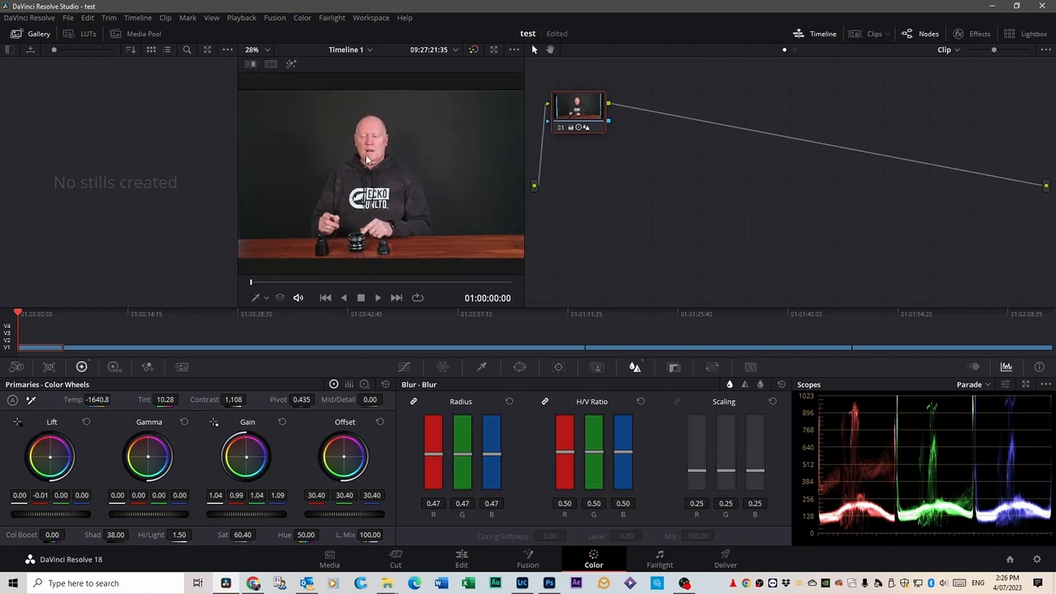
scroll(373, 163, up, 10)
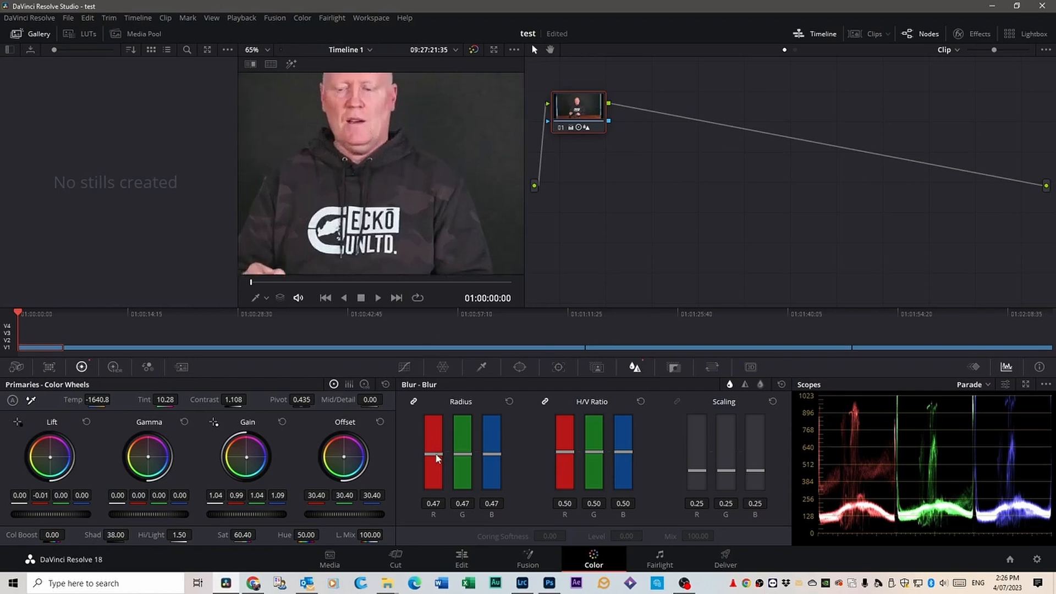
mouse_move(437, 458)
mouse_down()
mouse_move(443, 471)
mouse_move(438, 454)
mouse_up()
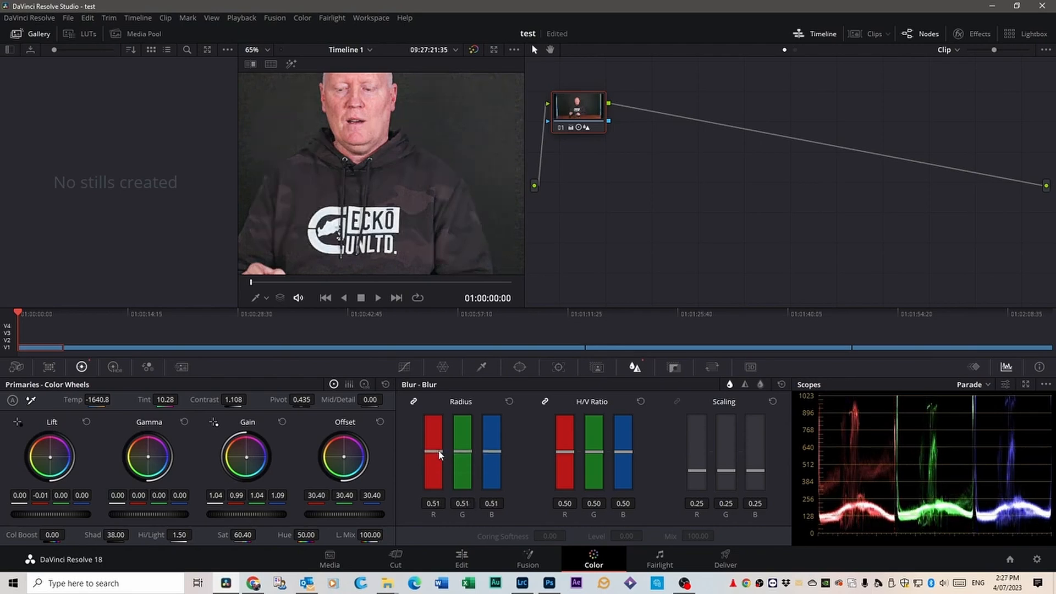
drag(440, 454, 441, 462)
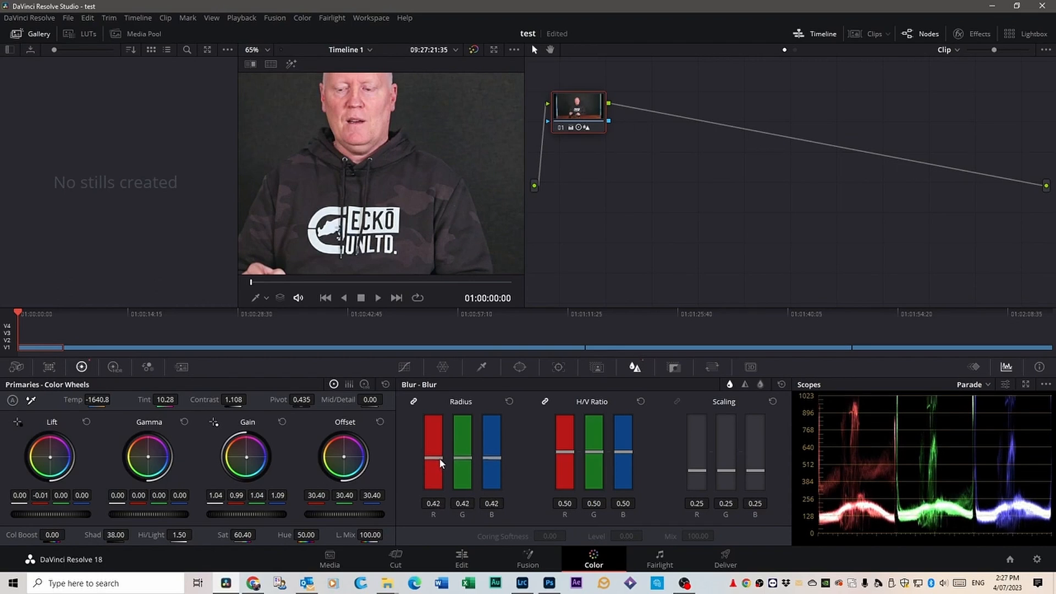
drag(440, 459, 440, 457)
scroll(443, 159, down, 2)
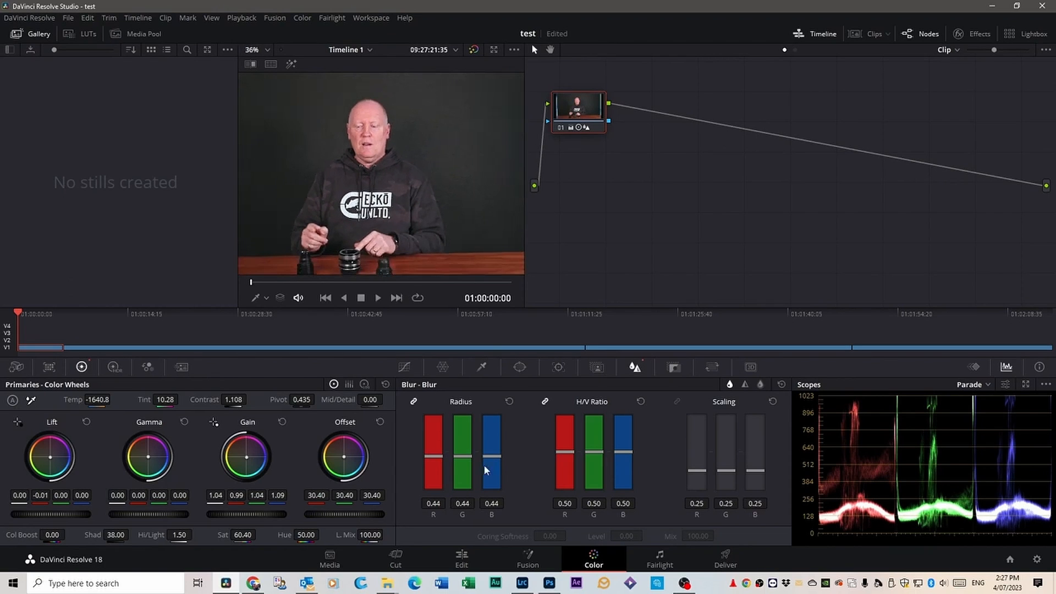
Step: Play and scrub through the first clip to review its color grade and sharpening
key(space)
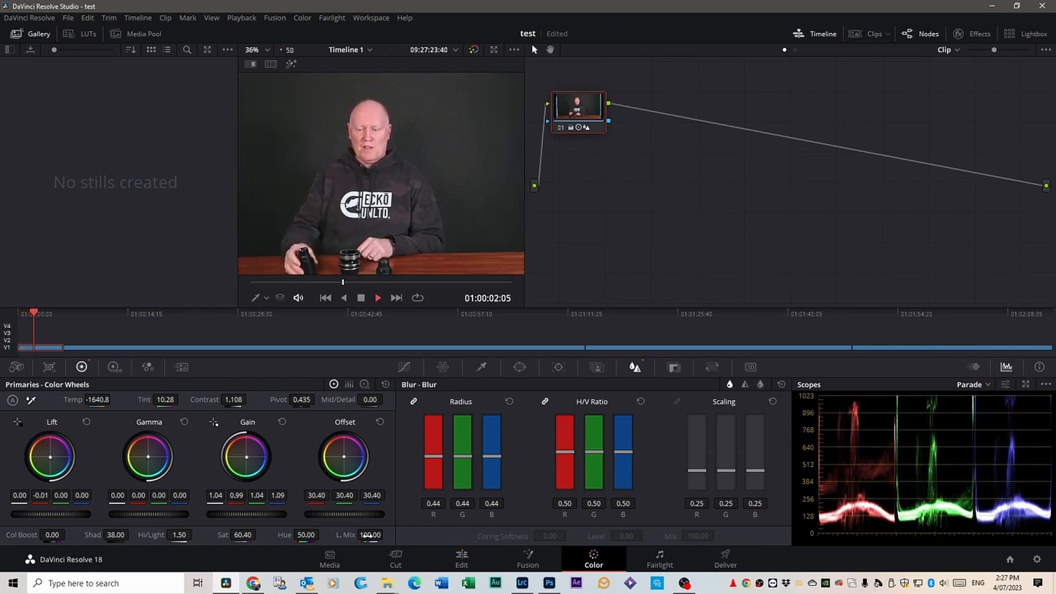
key(space)
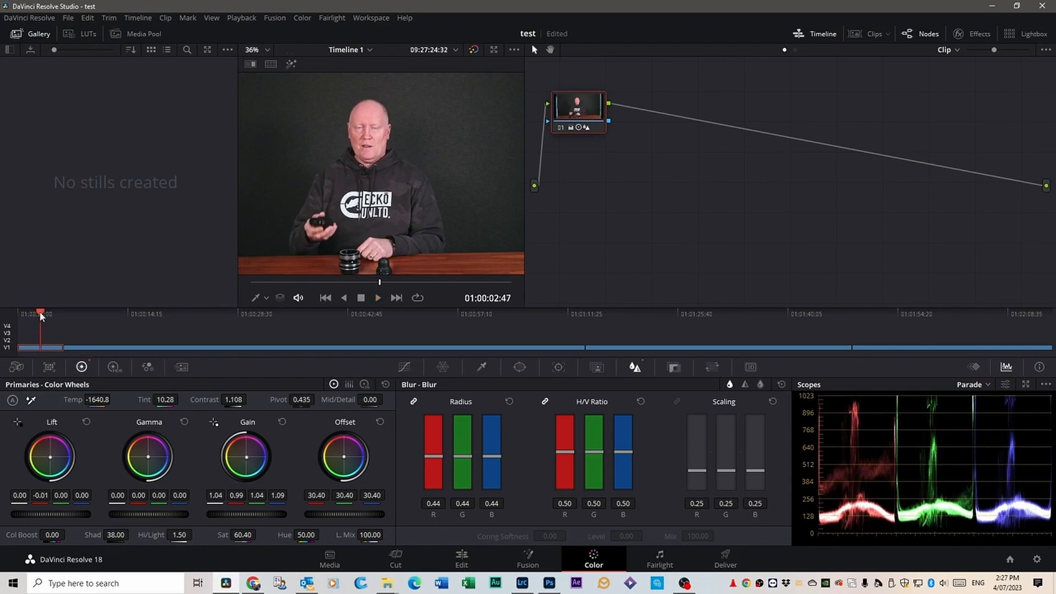
drag(42, 316, 62, 323)
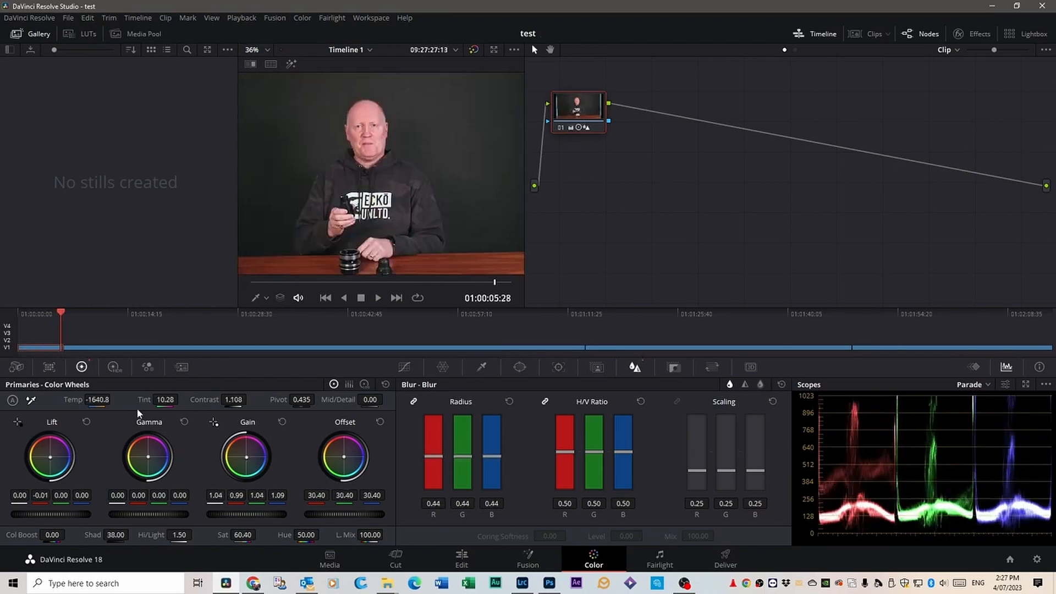
Step: Return to the Edit page and compare the graded first clip with the ungraded second clip, also checking the second clip's color settings
click(462, 559)
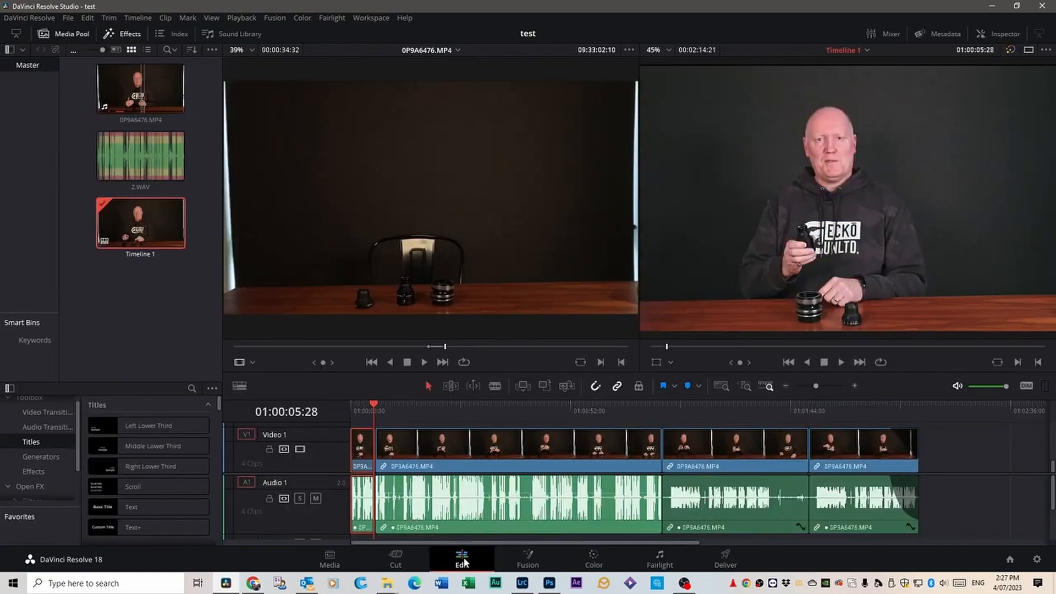
key(Home)
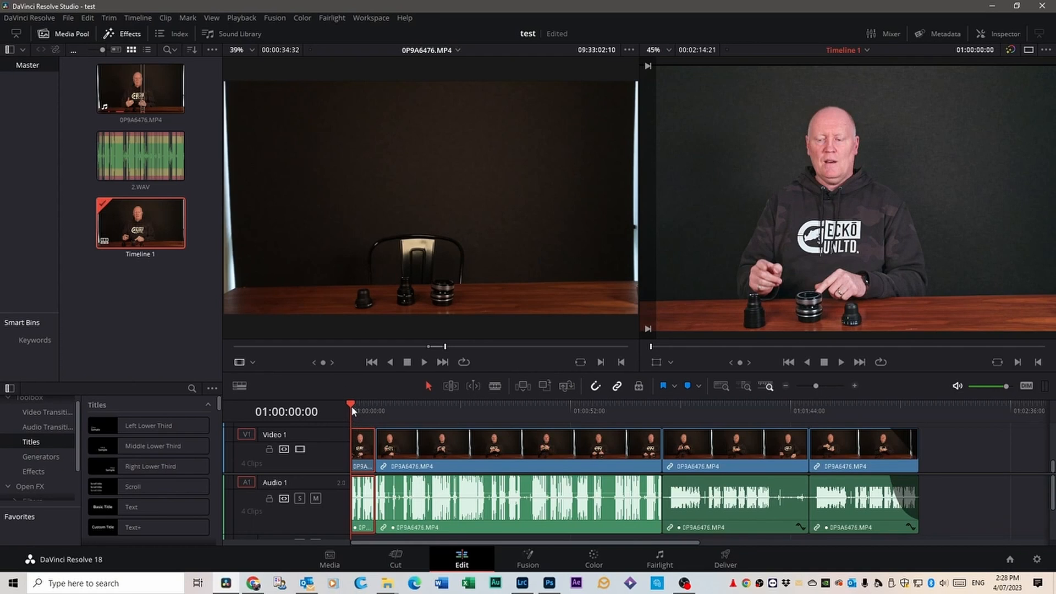
drag(352, 406, 362, 407)
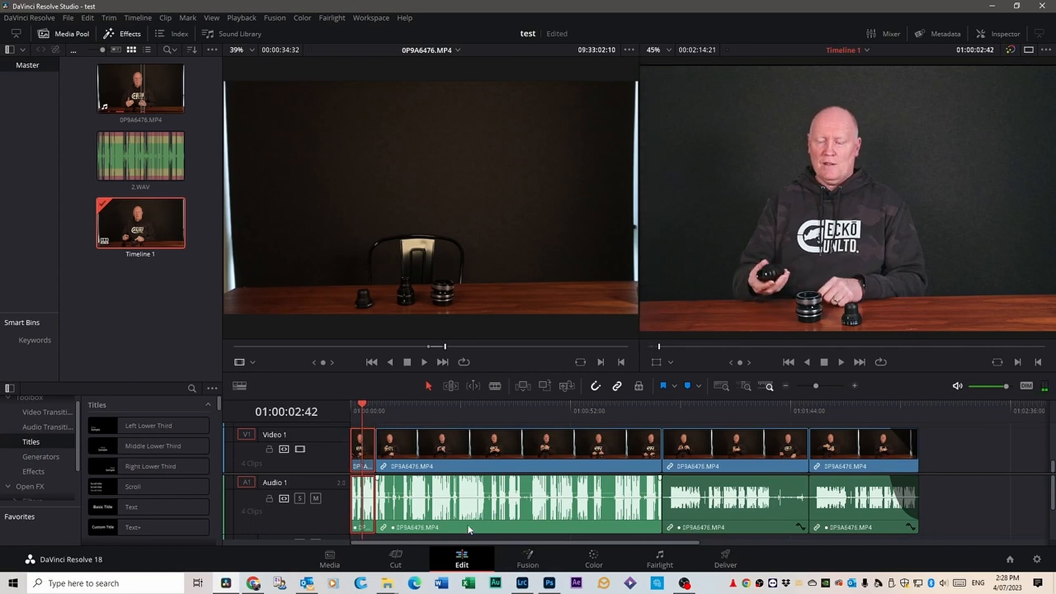
drag(360, 407, 470, 437)
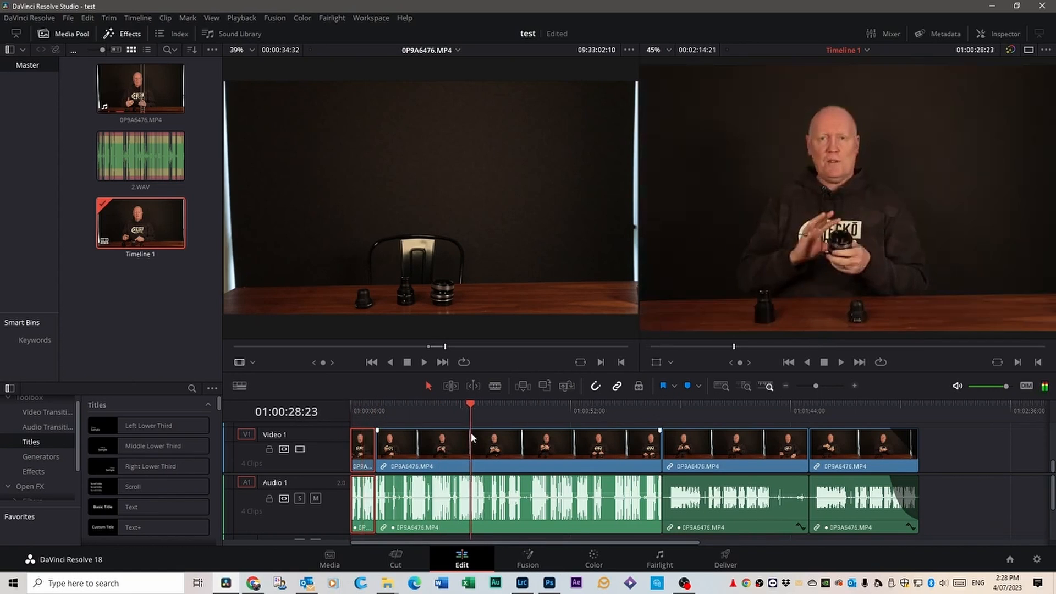
click(593, 558)
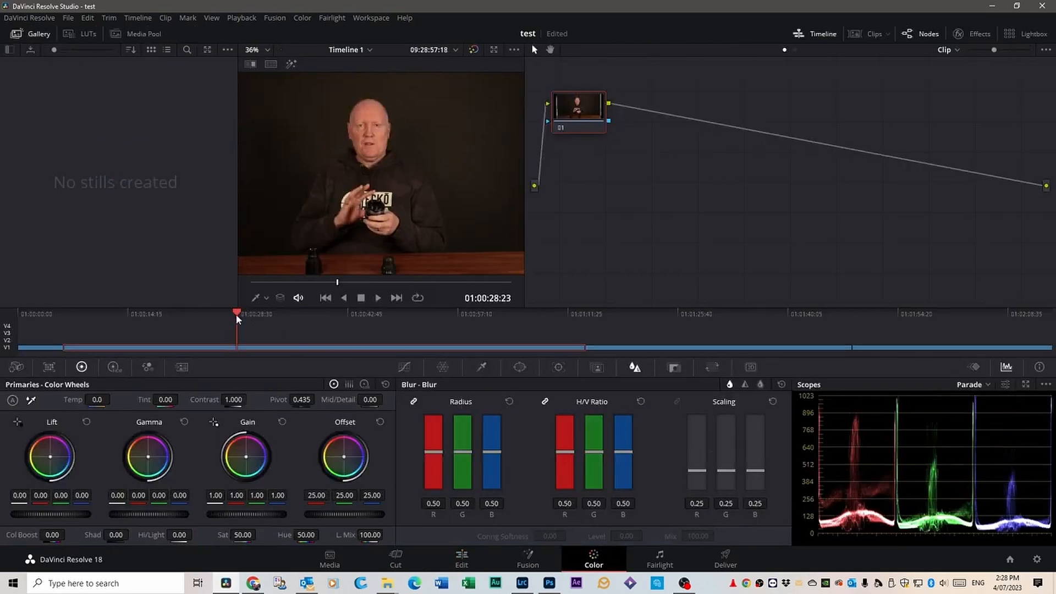
click(462, 558)
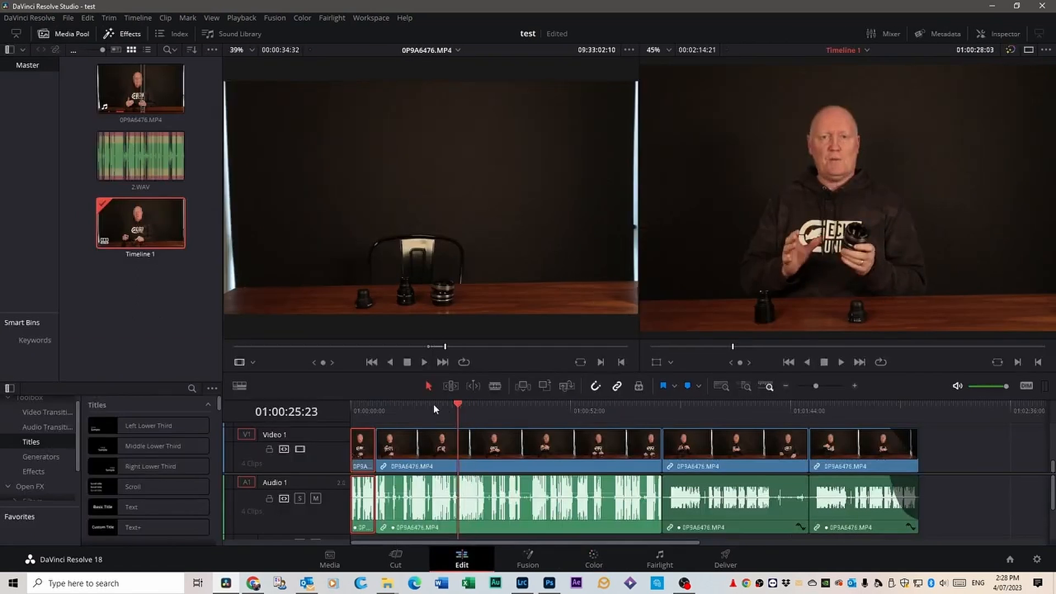
Step: Copy the graded first clip and paste all its video, audio and retime attributes onto the other three clips, maintaining keyframe timing
click(364, 403)
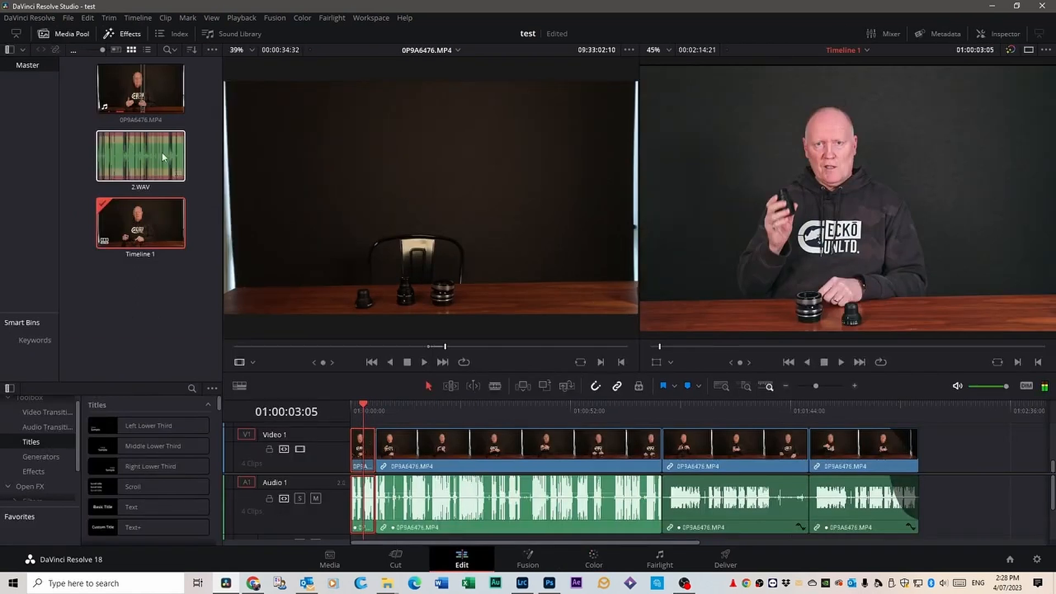
click(87, 18)
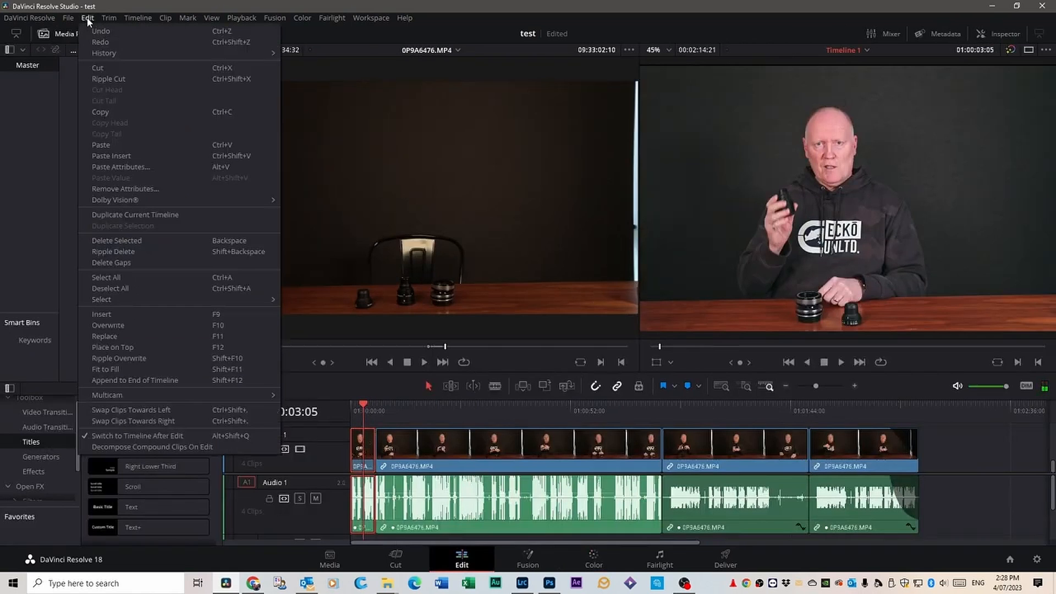
click(101, 111)
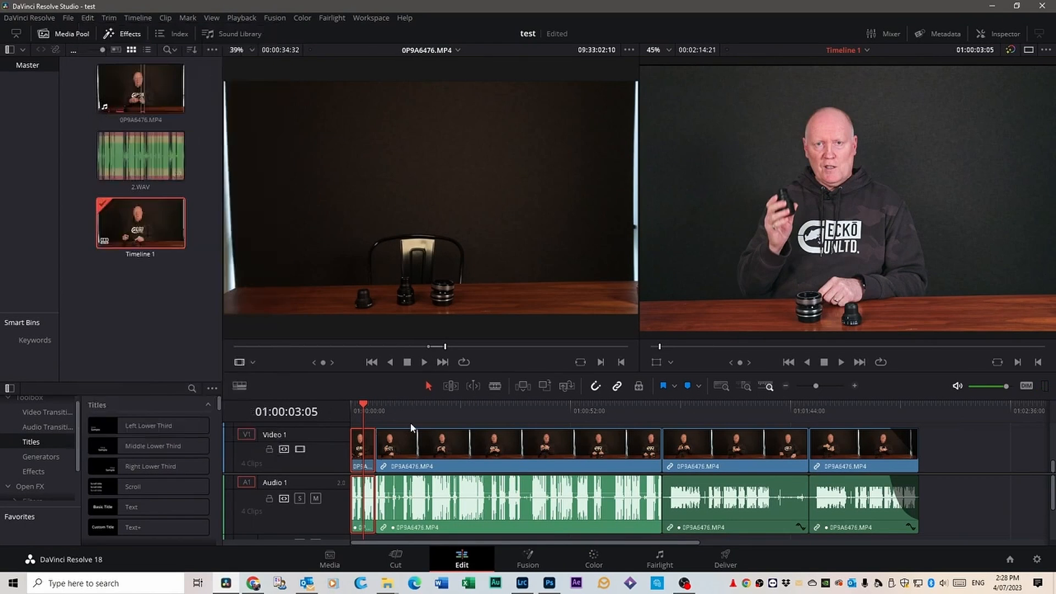
click(962, 448)
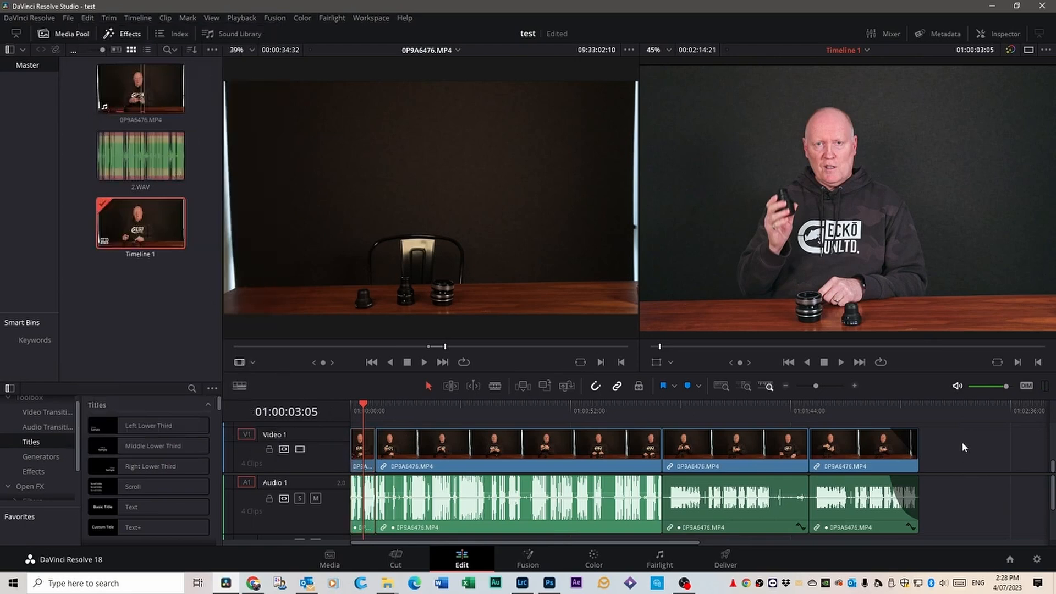
drag(944, 486, 503, 510)
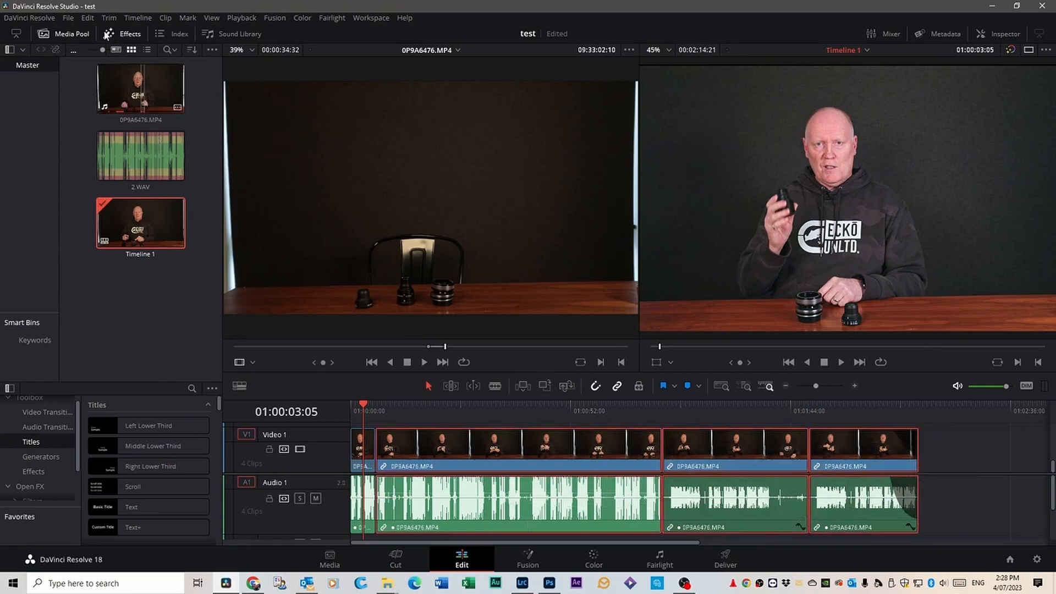
click(90, 18)
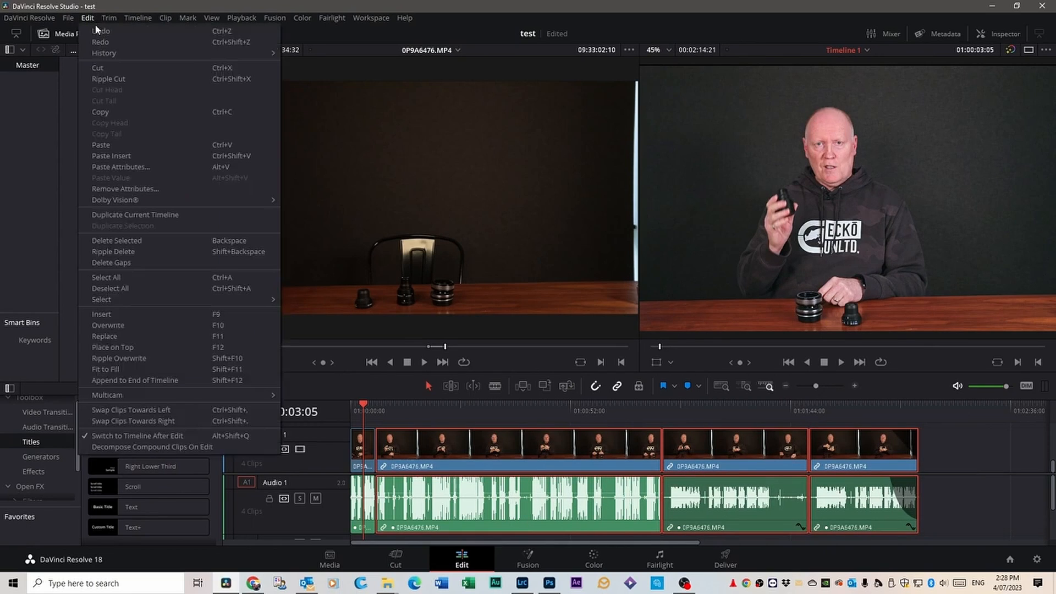
click(138, 167)
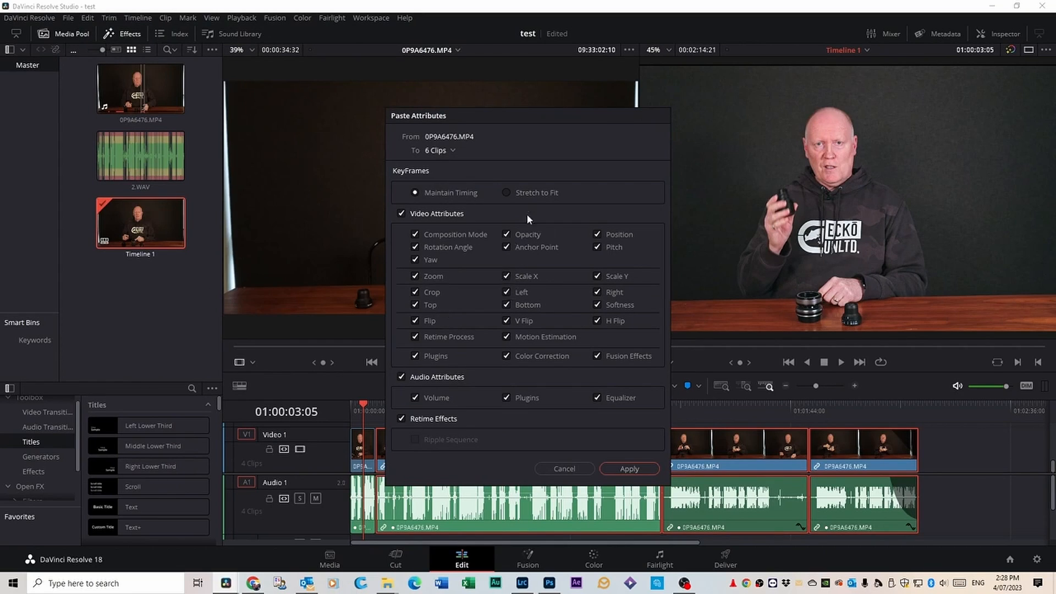
click(630, 468)
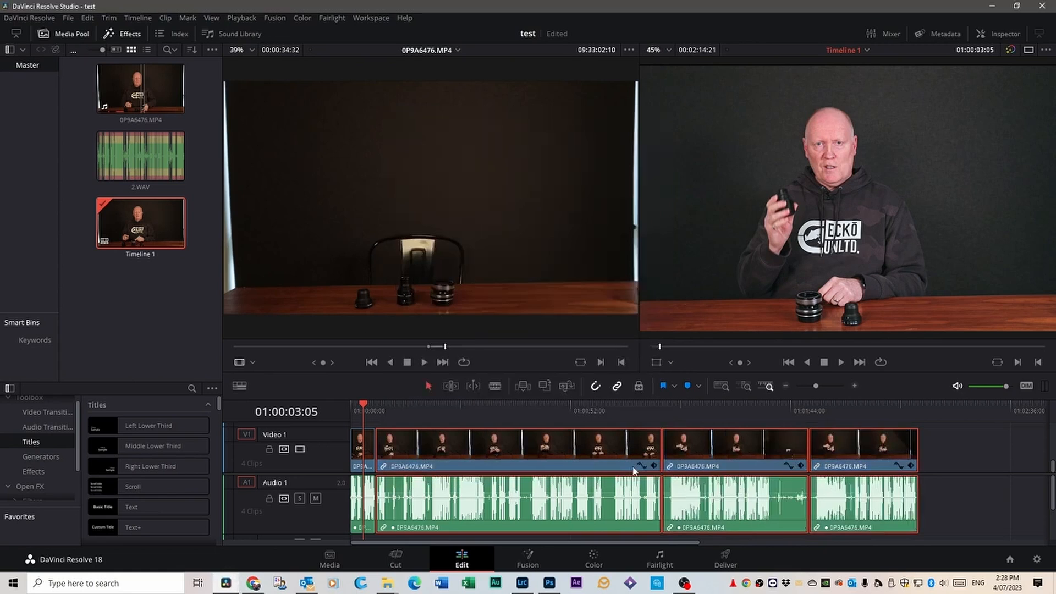
Step: Play across the cut between the first and second clips to check the pasted grade, and return the playhead to the timeline start
key(space)
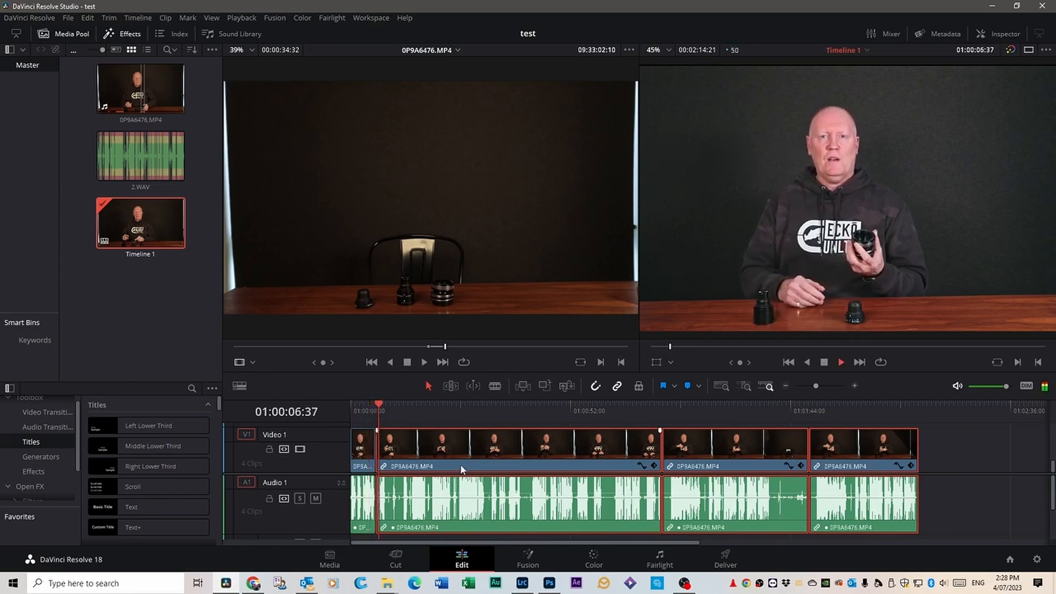
key(space)
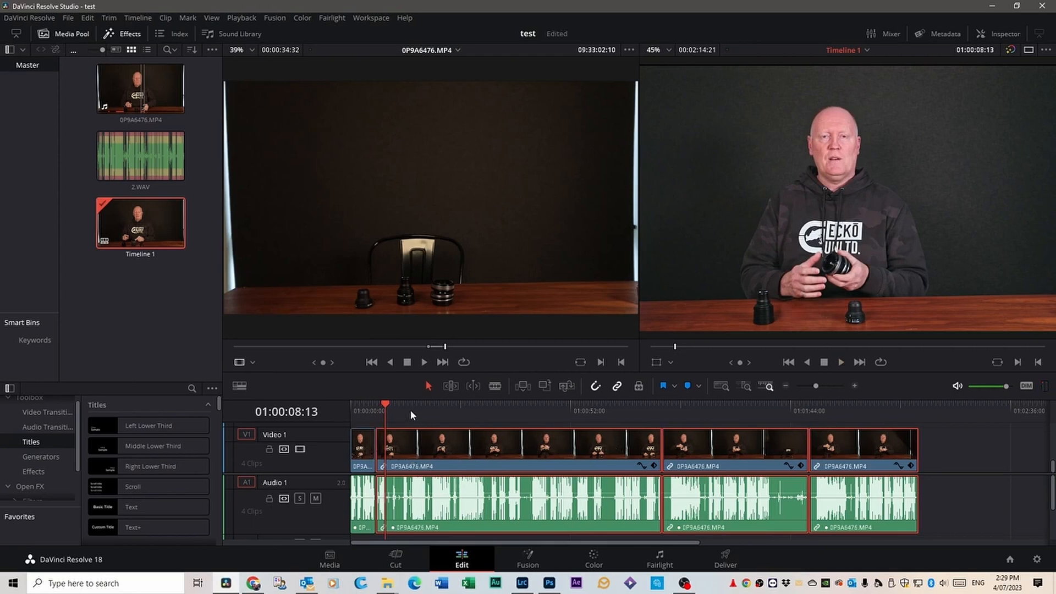
drag(384, 404, 264, 436)
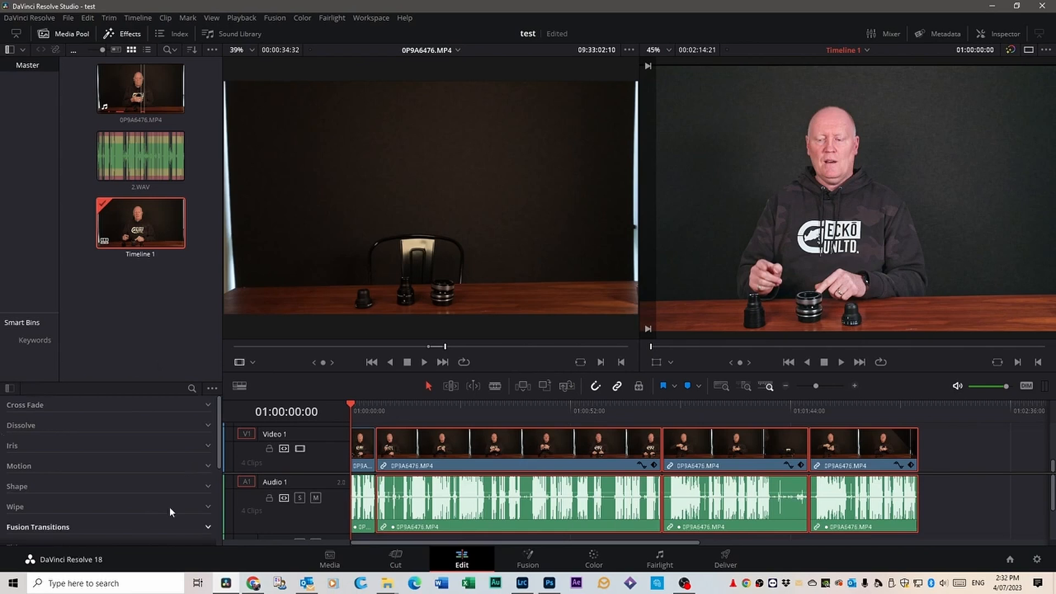
click(368, 19)
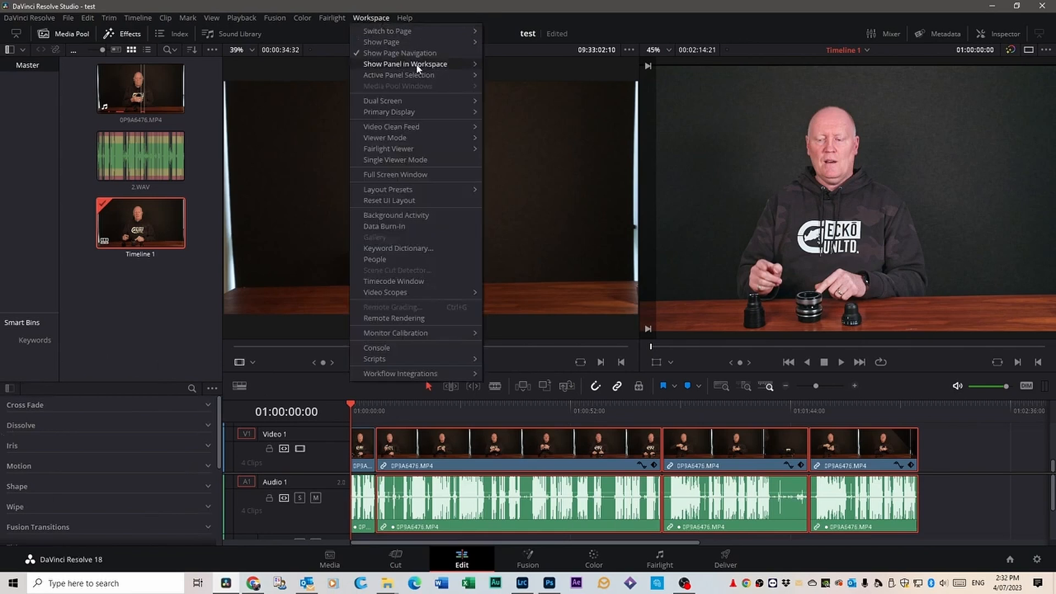
mouse_move(417, 66)
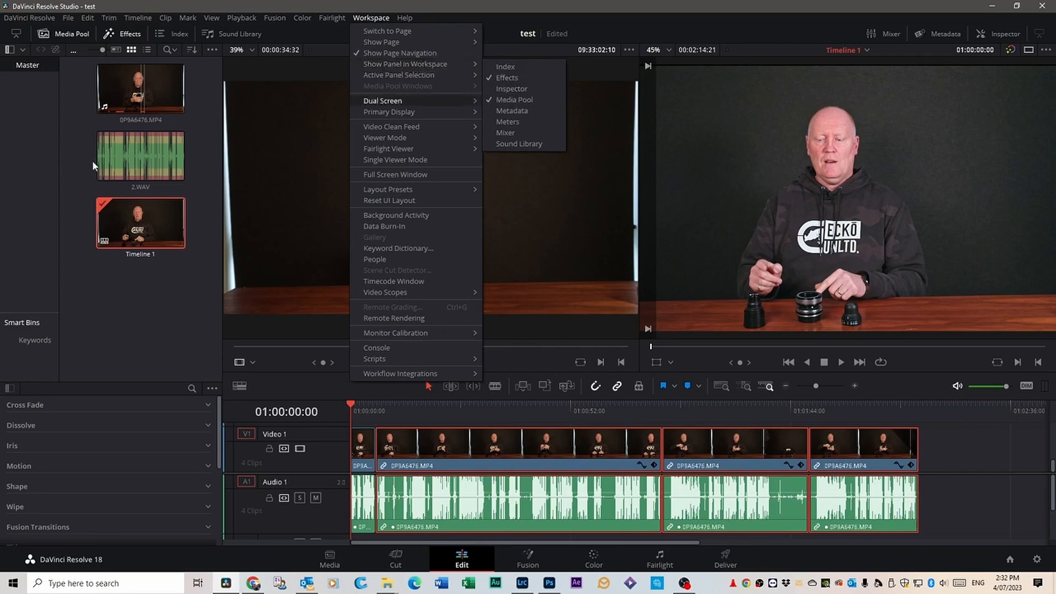
click(435, 6)
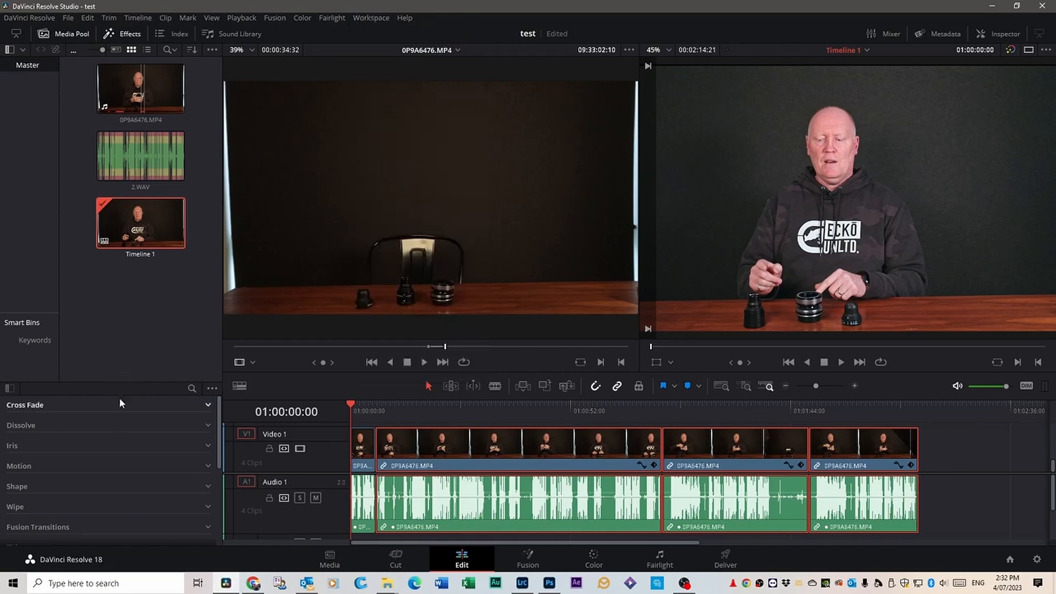
Step: Add a Text+ title on a new video track above the second clip, starting at about 01:00:13:46, and park the playhead at its start
drag(219, 419, 230, 397)
scroll(207, 449, down, 5)
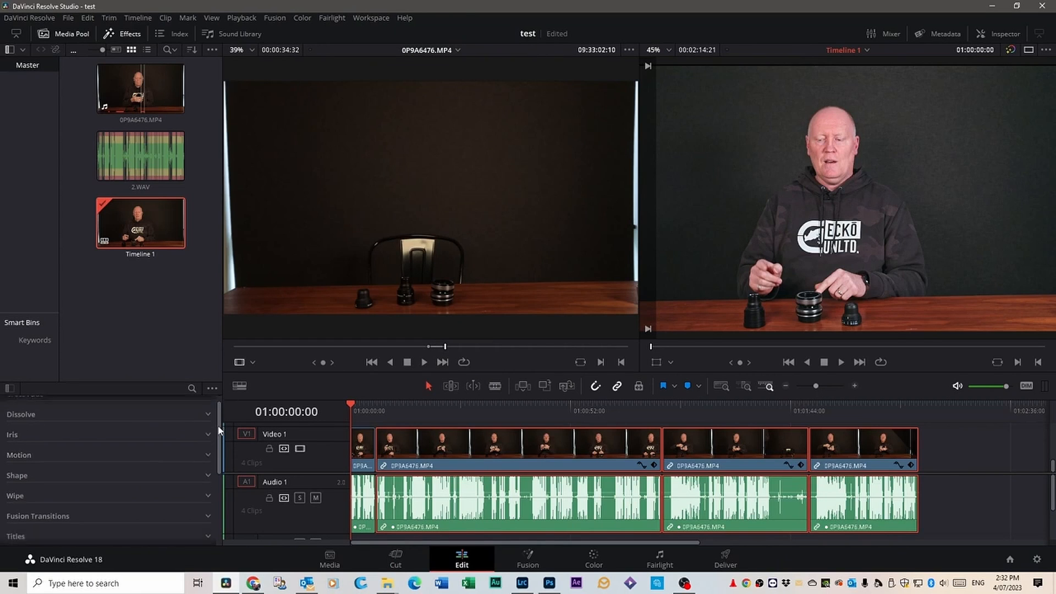
click(208, 445)
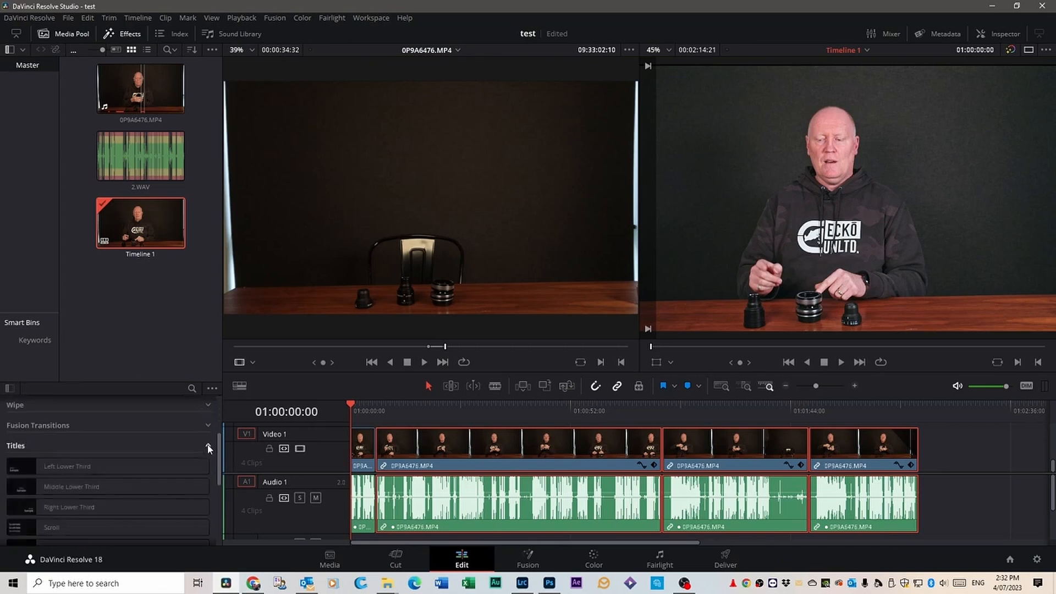
scroll(121, 502, down, 2)
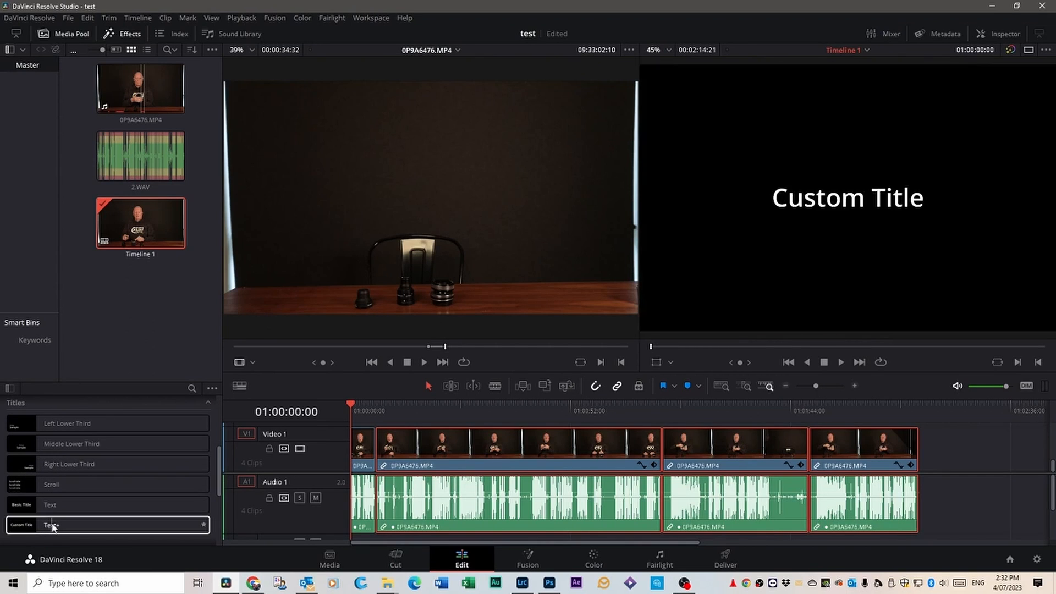
drag(53, 526, 395, 432)
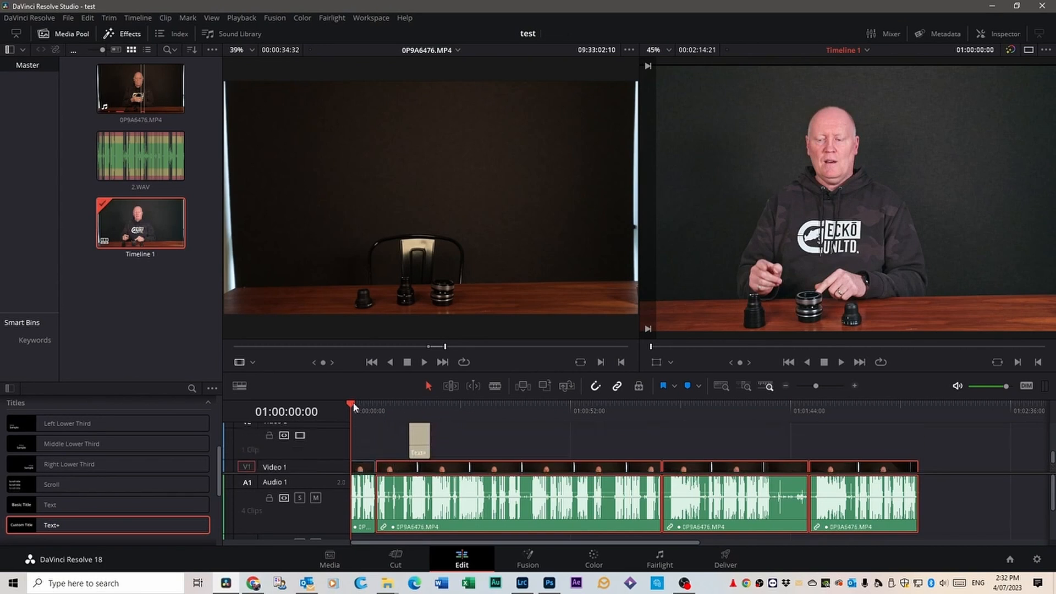
drag(353, 403, 409, 404)
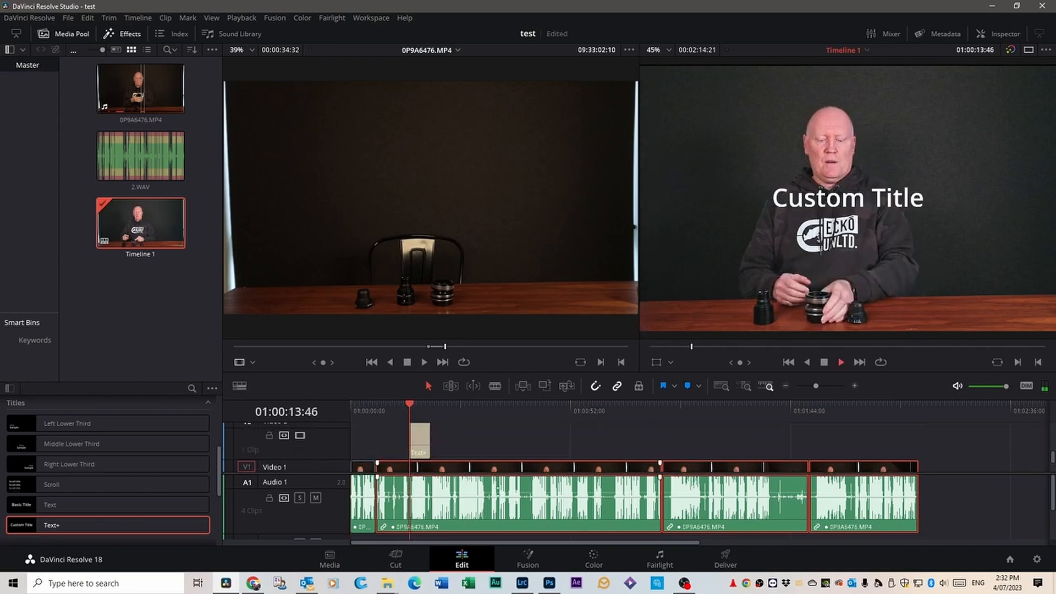
key(space)
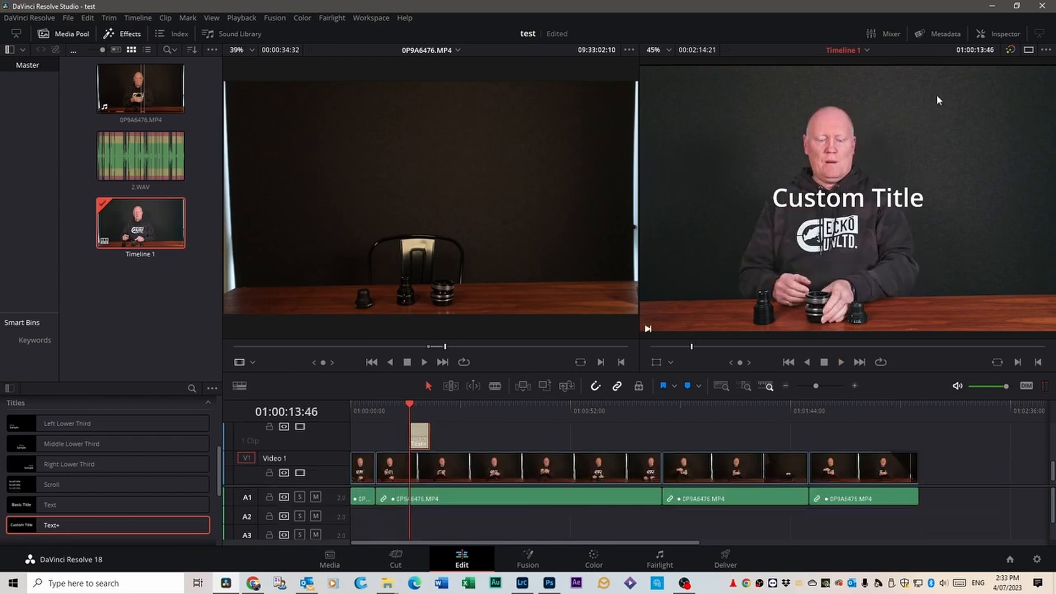
Step: Replace the Text+ title's placeholder text with TEST and save the project
click(1004, 35)
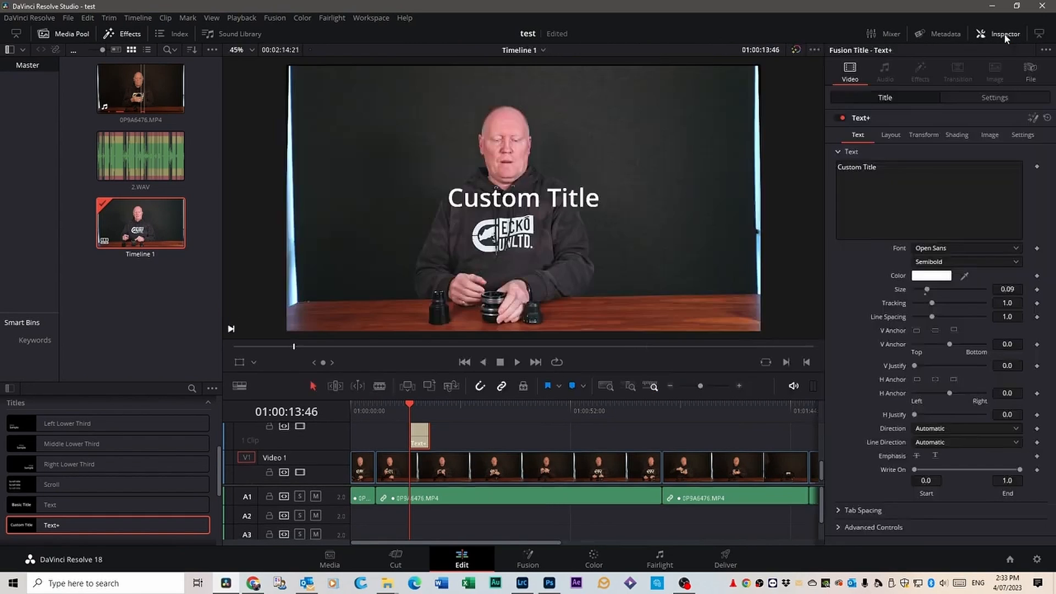
drag(880, 172, 839, 165)
text(test)
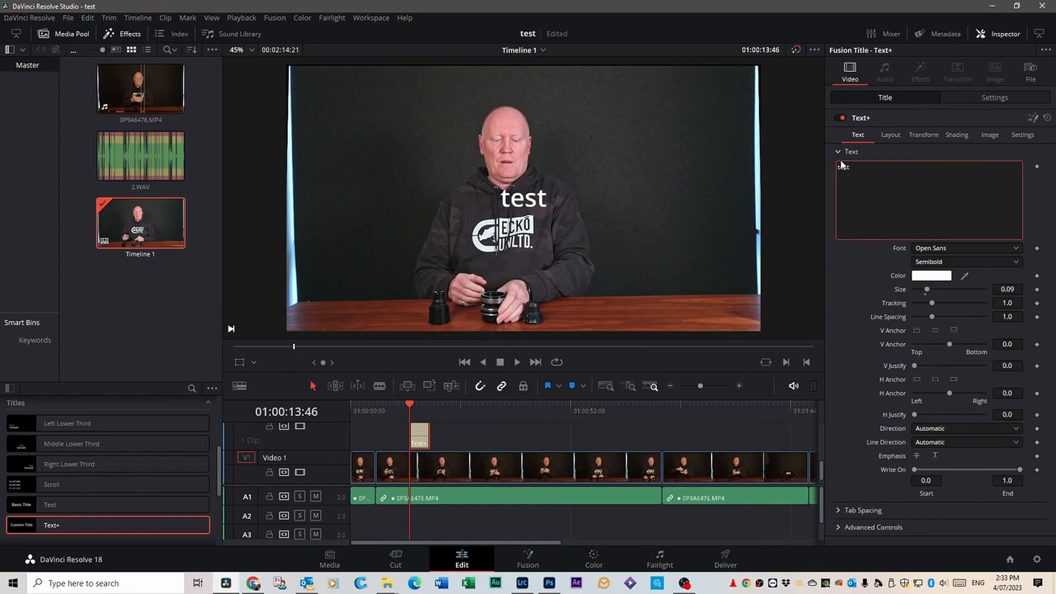
text( title)
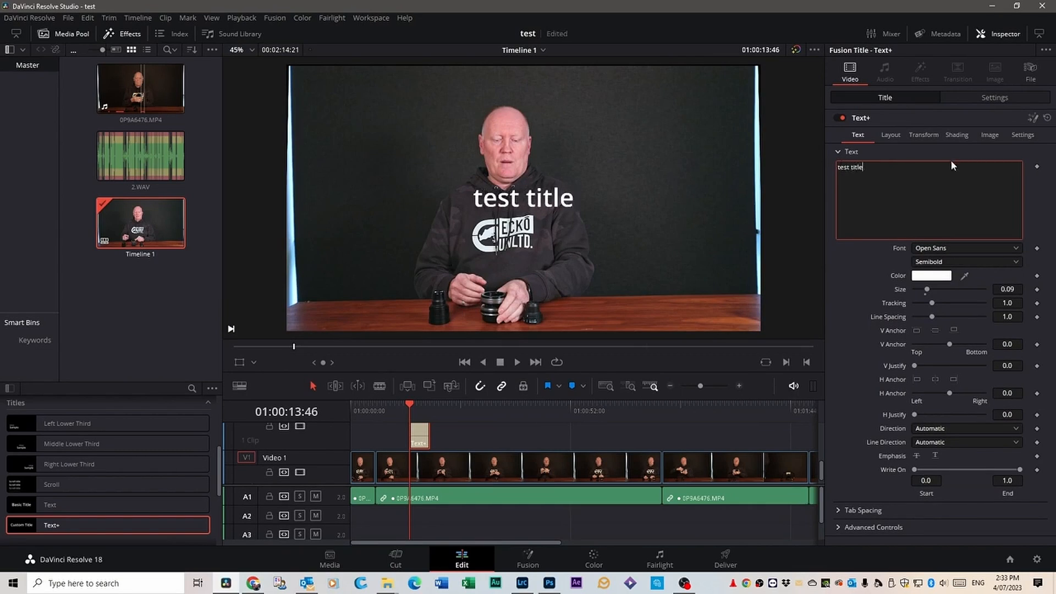
triple_click(853, 166)
key(BackSpace)
text(TEST)
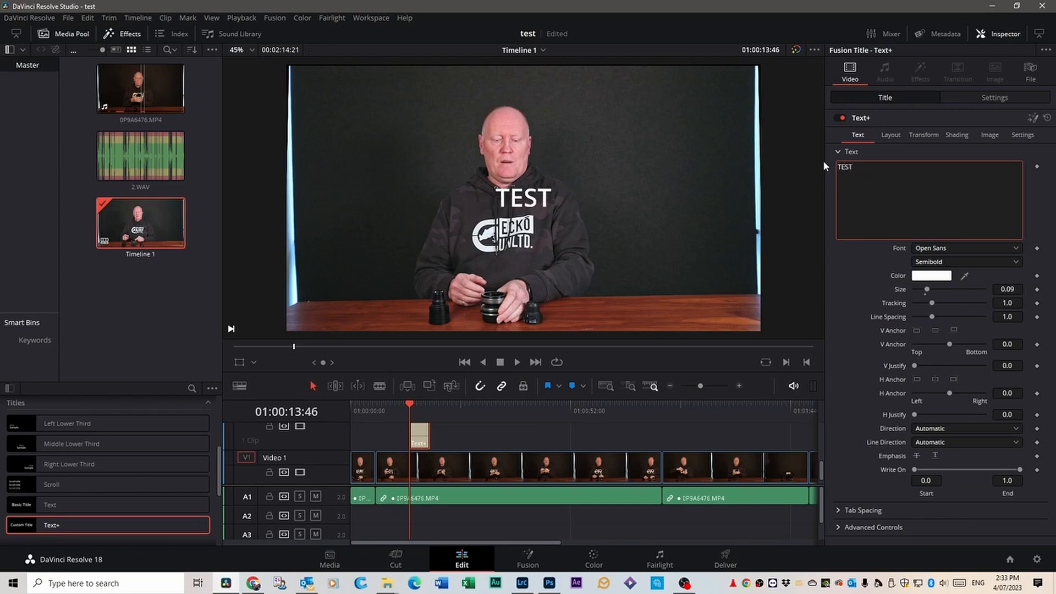
key(ctrl+s)
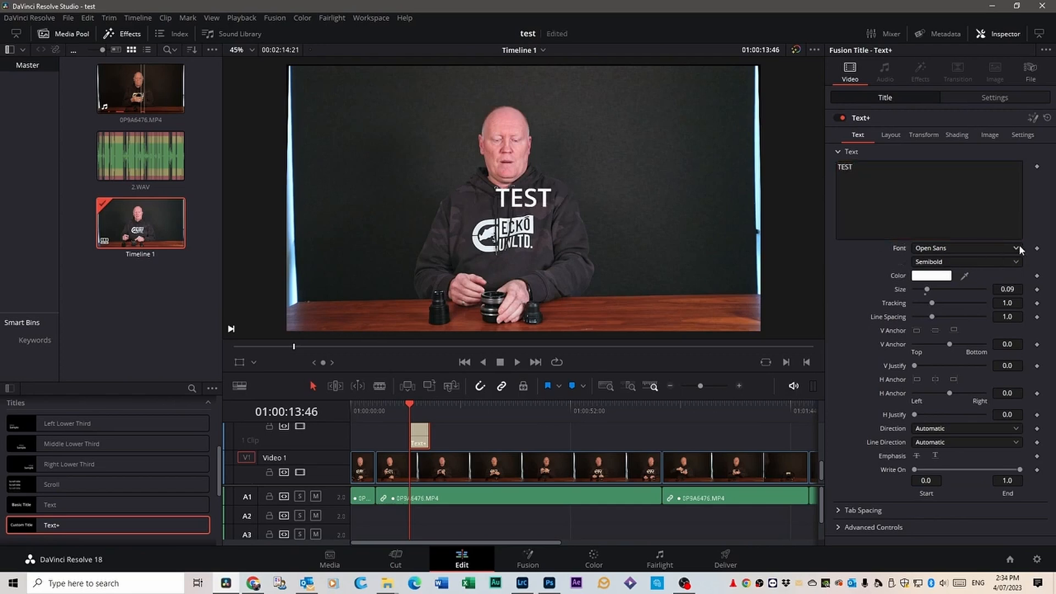
Step: Set the title's font to Montserrat
click(1016, 250)
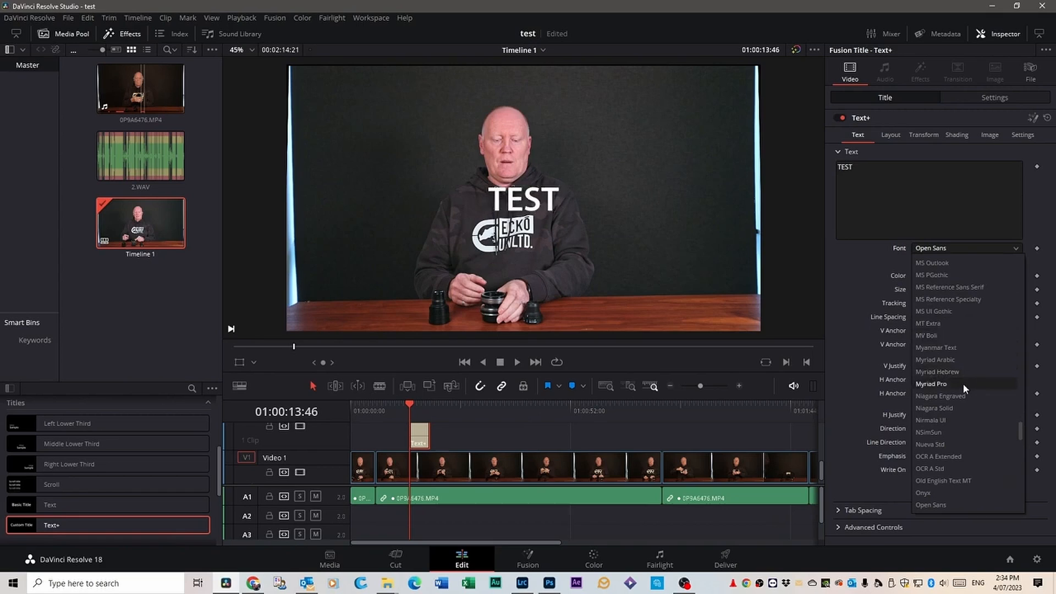
scroll(962, 384, down, 5)
scroll(958, 402, up, 5)
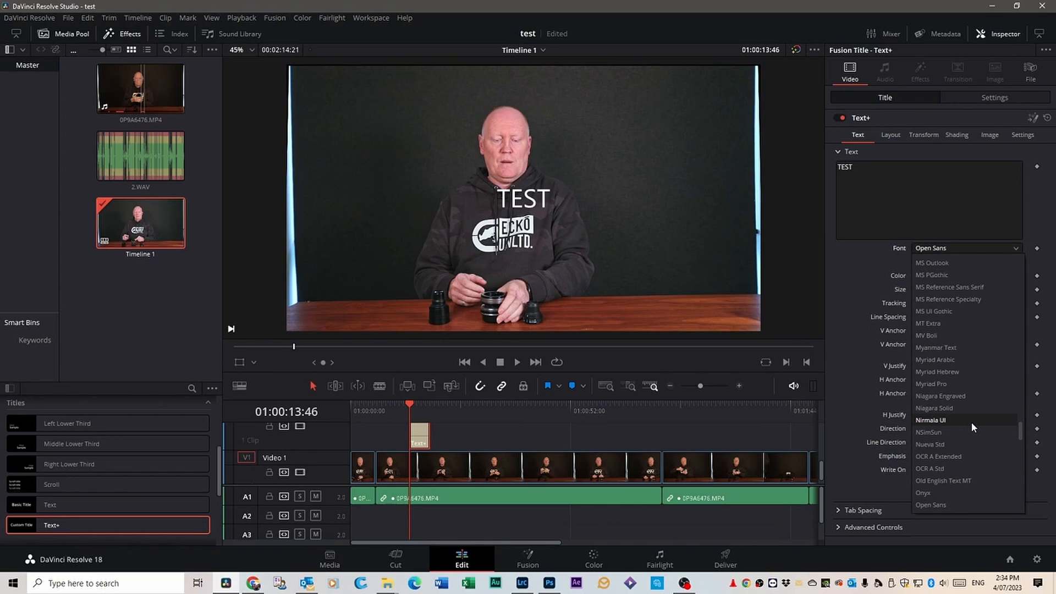
scroll(971, 424, up, 1)
scroll(935, 270, up, 2)
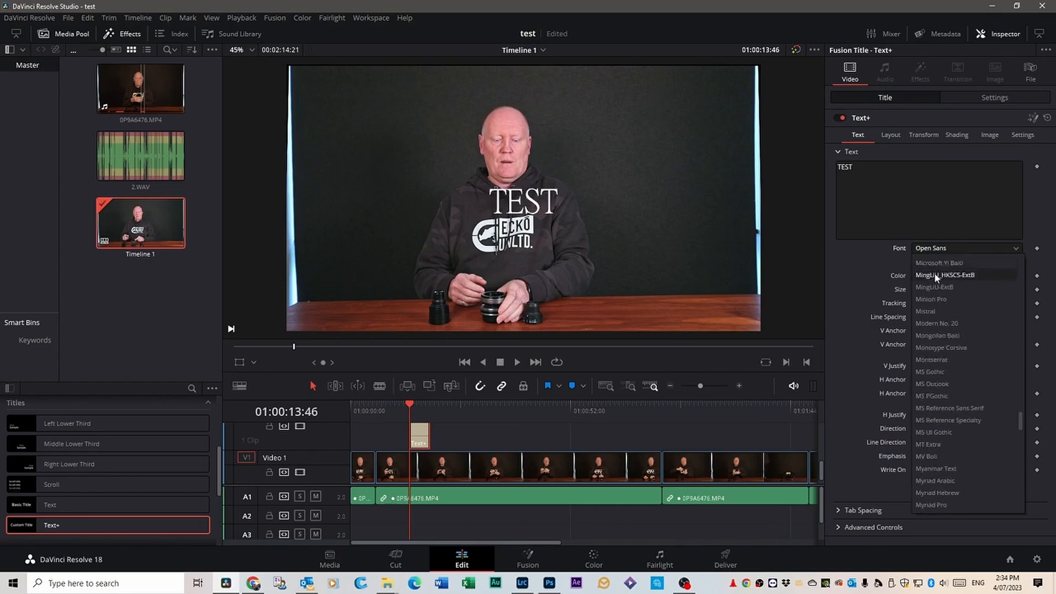
click(942, 360)
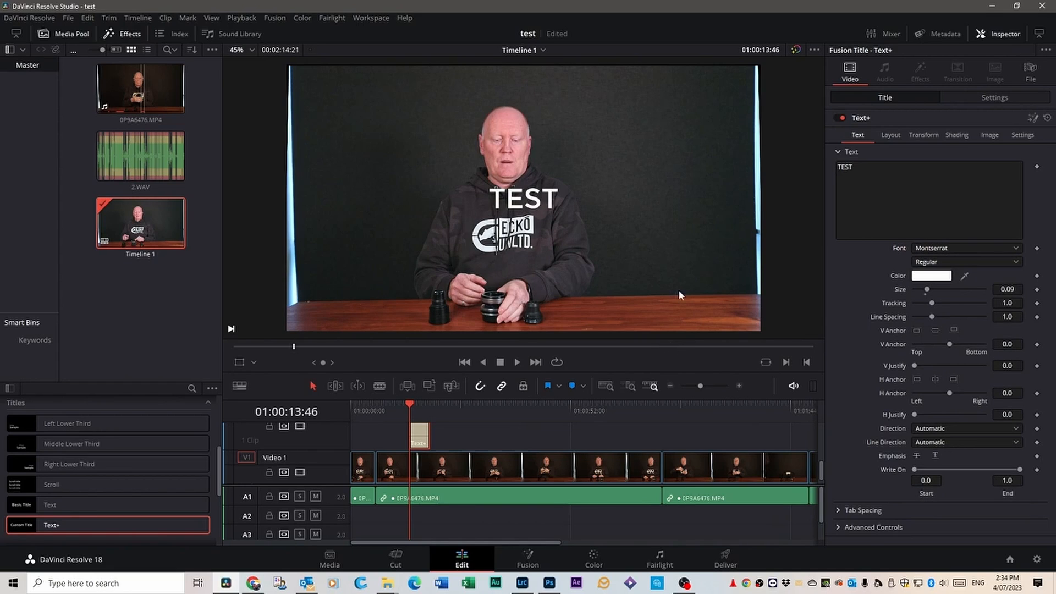
Step: Change the title's text color to lime green #aaff00 and save the project
click(926, 281)
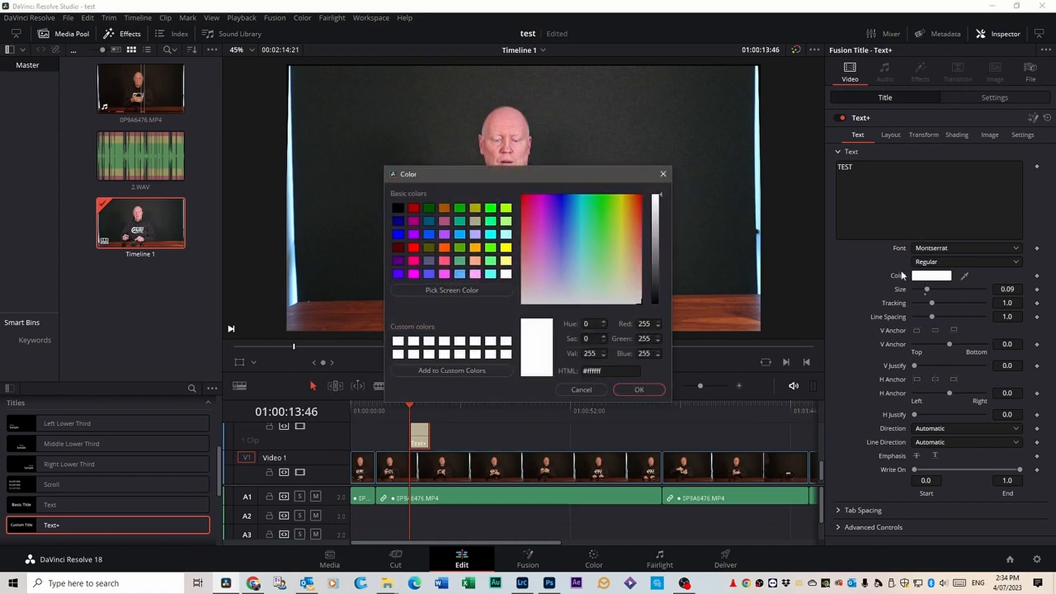
click(505, 208)
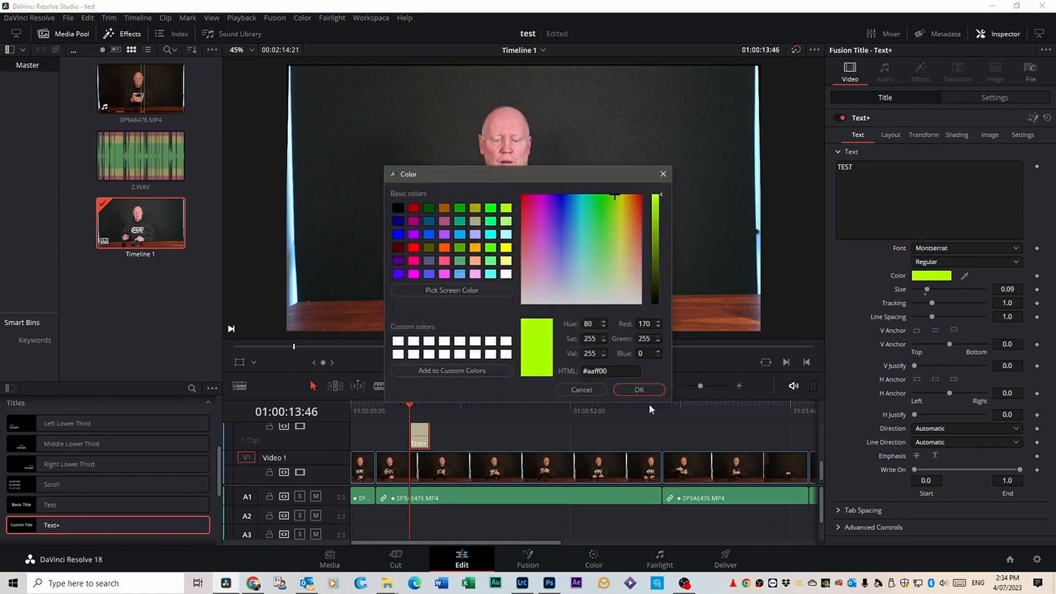
click(638, 390)
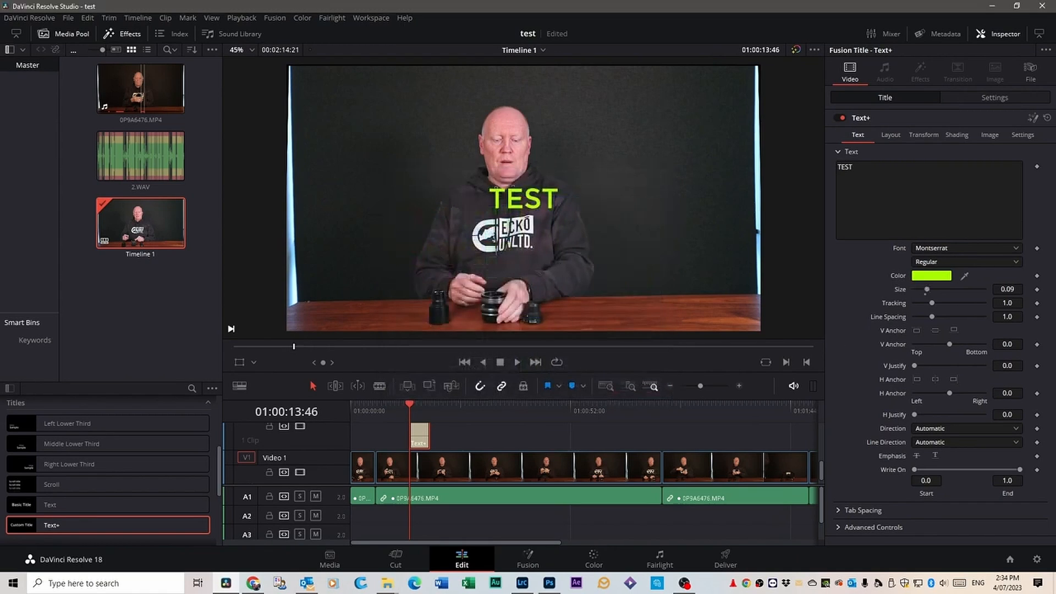
key(ctrl+s)
Step: Keyframe the title's Write On end at 0.0 on its first frame, 01:00:13:46, and at 1.0 at 01:00:16:18
mouse_move(410, 407)
mouse_down()
mouse_move(420, 405)
mouse_move(410, 405)
mouse_up()
drag(1020, 470, 922, 476)
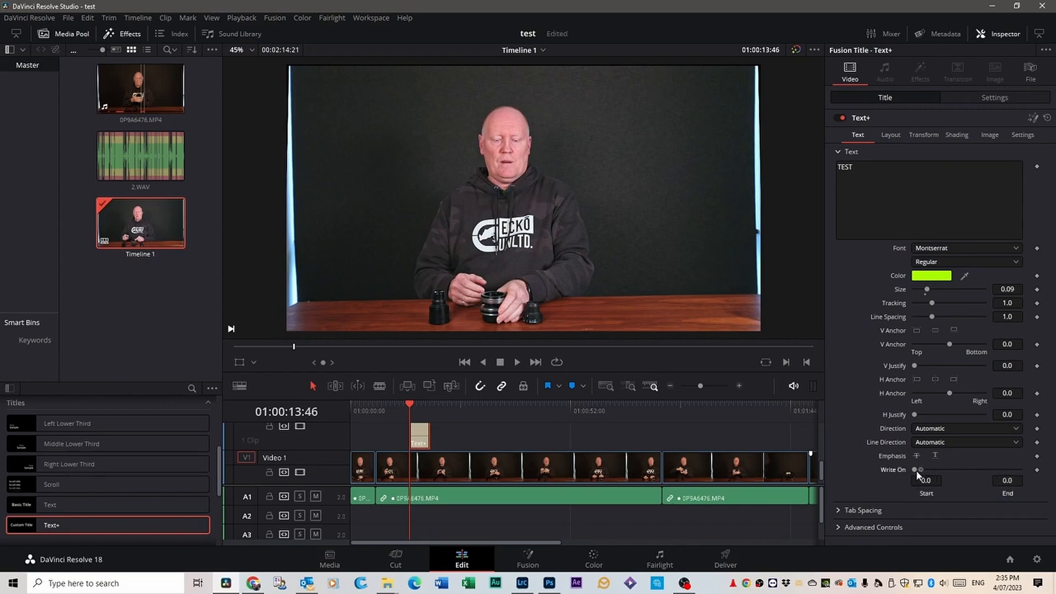
click(1037, 471)
drag(410, 406, 421, 406)
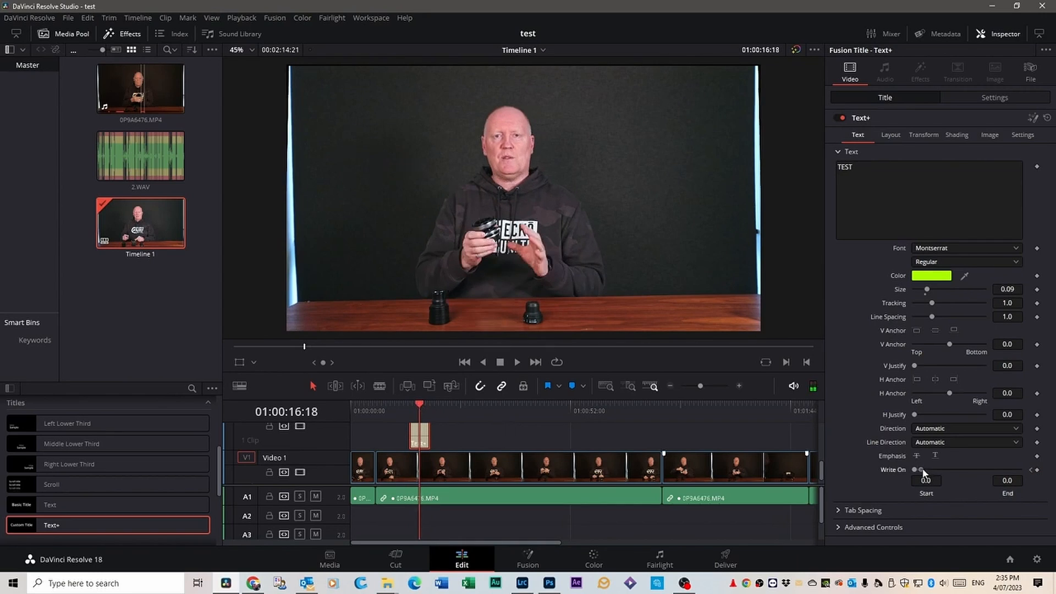
drag(921, 469, 1019, 469)
click(1037, 470)
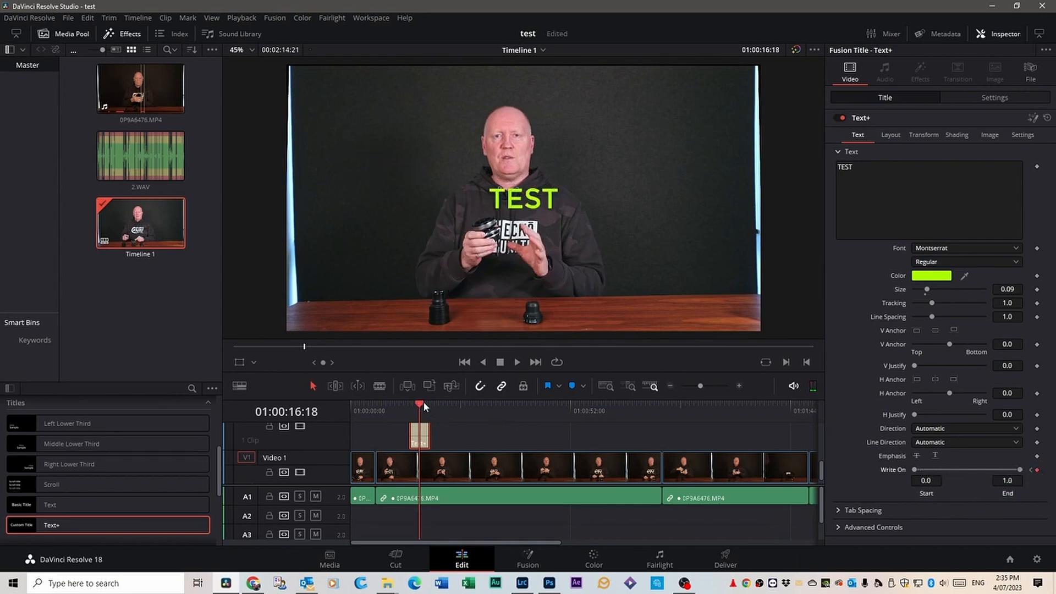
Step: Play and scrub through the title from its start to check the write-on animation
drag(420, 404, 410, 405)
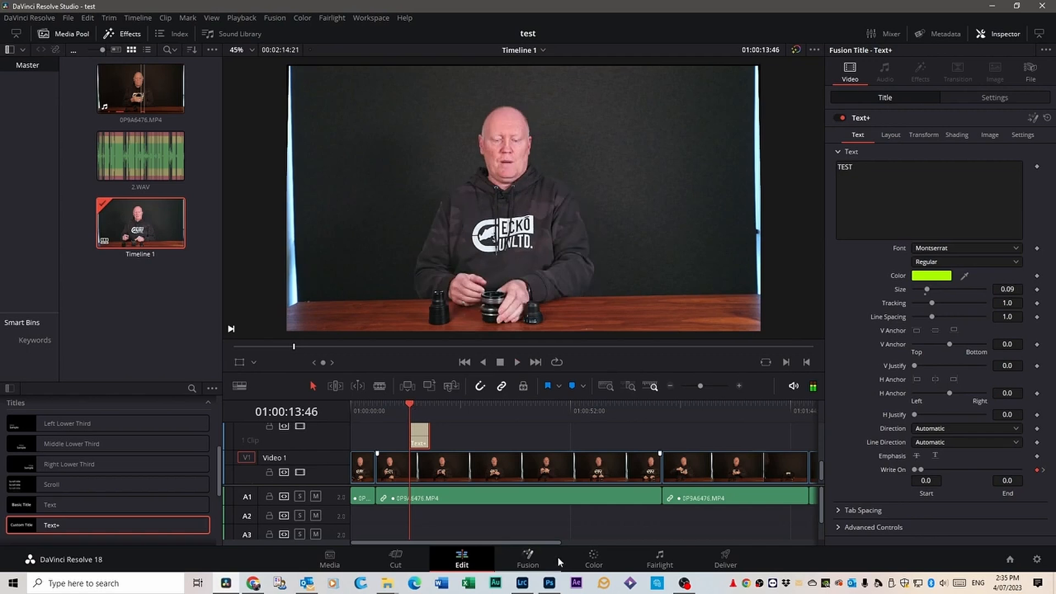
key(space)
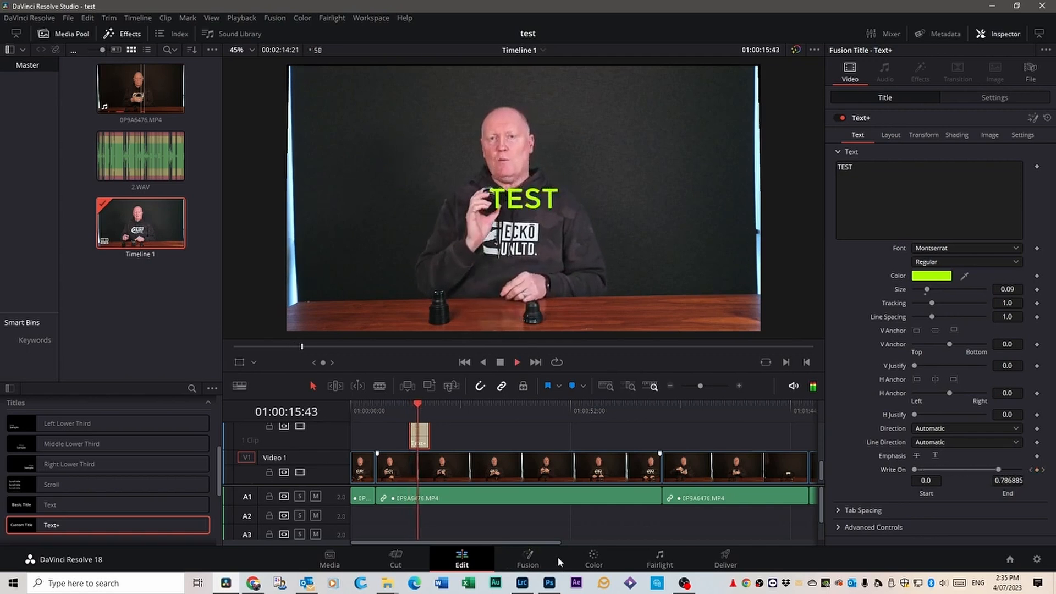
key(space)
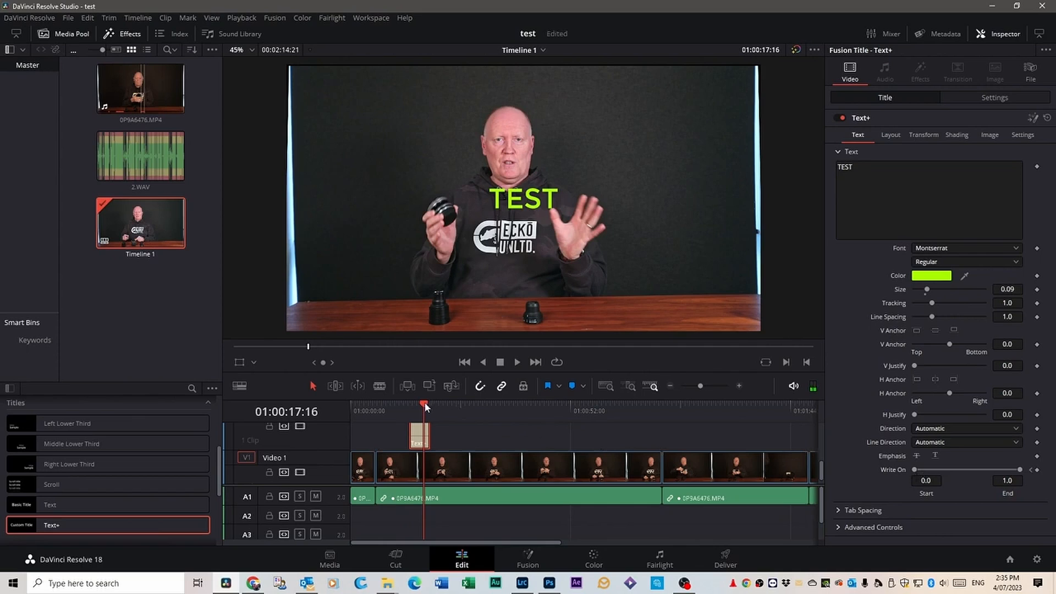
drag(424, 407, 412, 406)
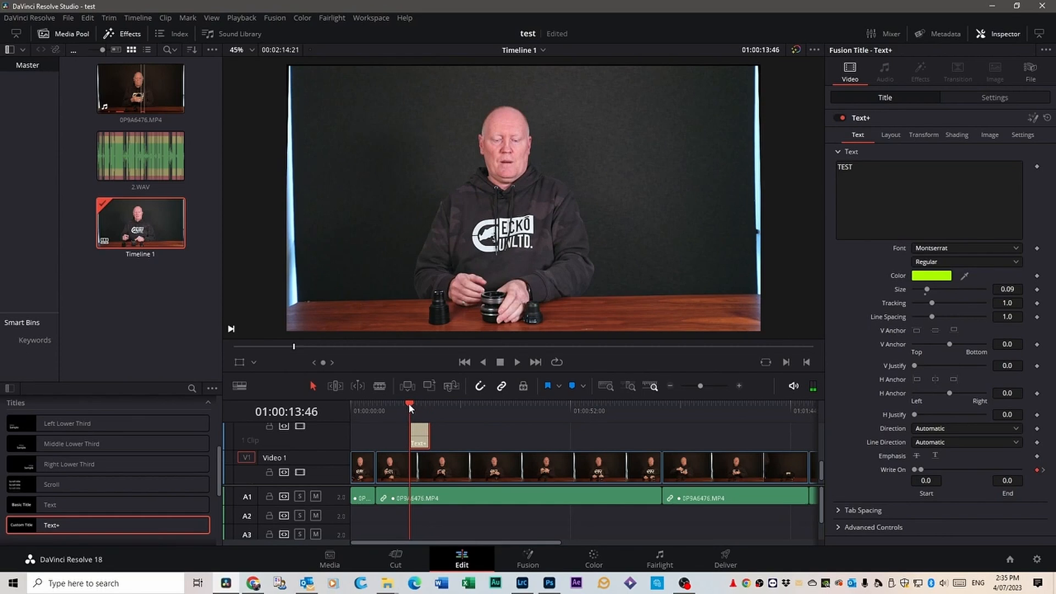
drag(416, 407, 420, 406)
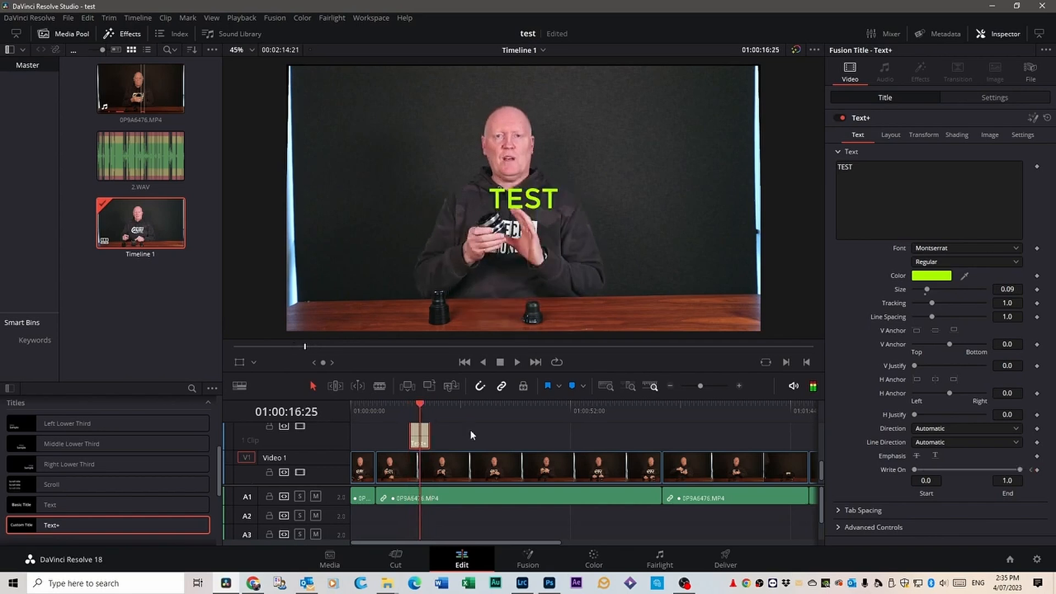
Step: Keyframe the title's Write On end at 1.0 at 01:00:17:34 and at 0.0 on its last frame, 01:00:18:46
key(space)
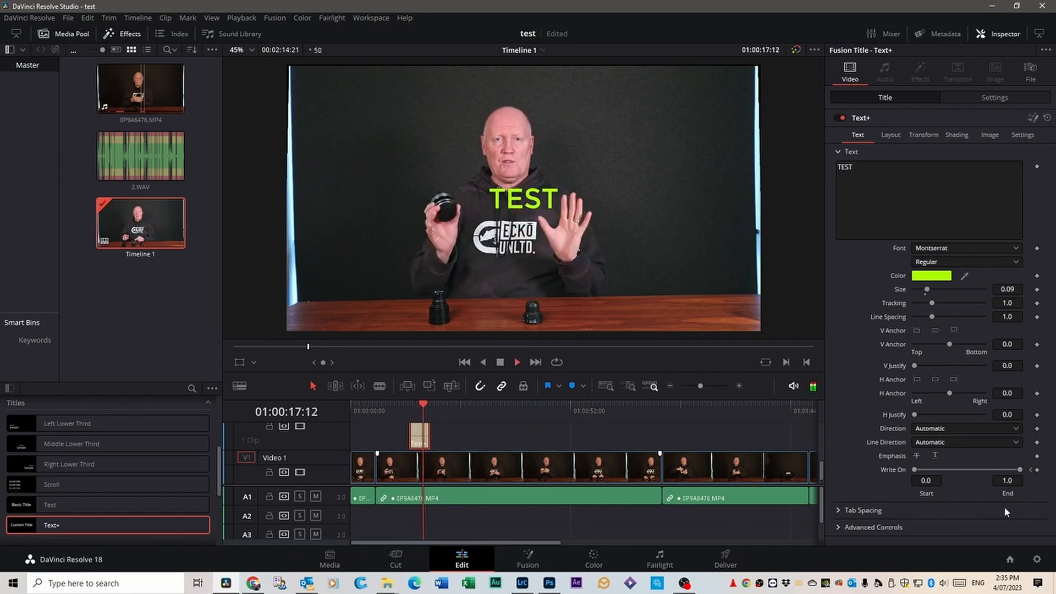
key(space)
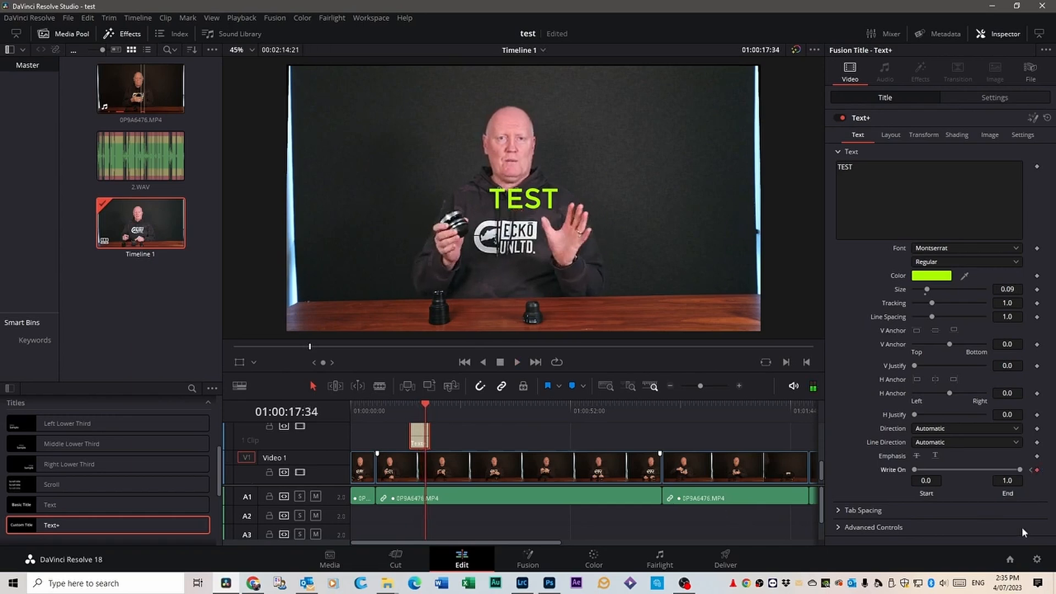
click(430, 406)
drag(1020, 470, 902, 470)
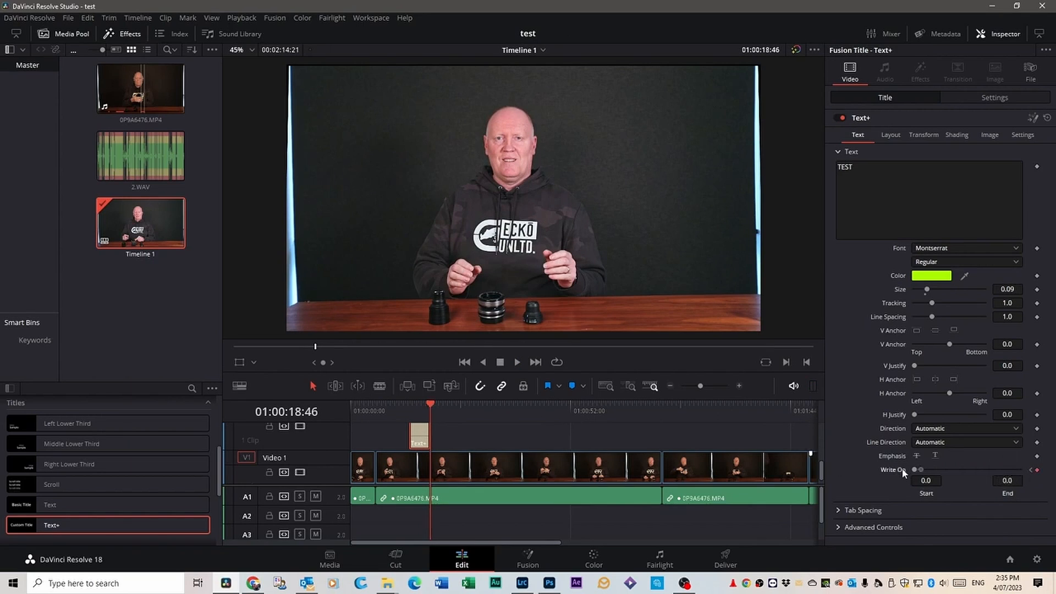
Step: Play the title from its first frame to review the complete write-on and write-off animation
drag(432, 403, 409, 405)
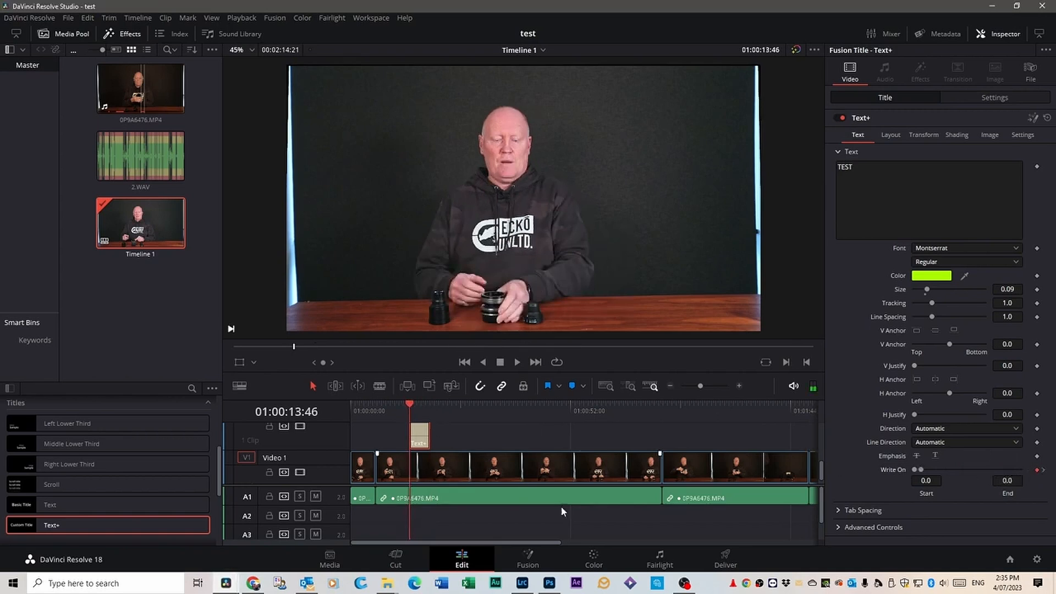
key(space)
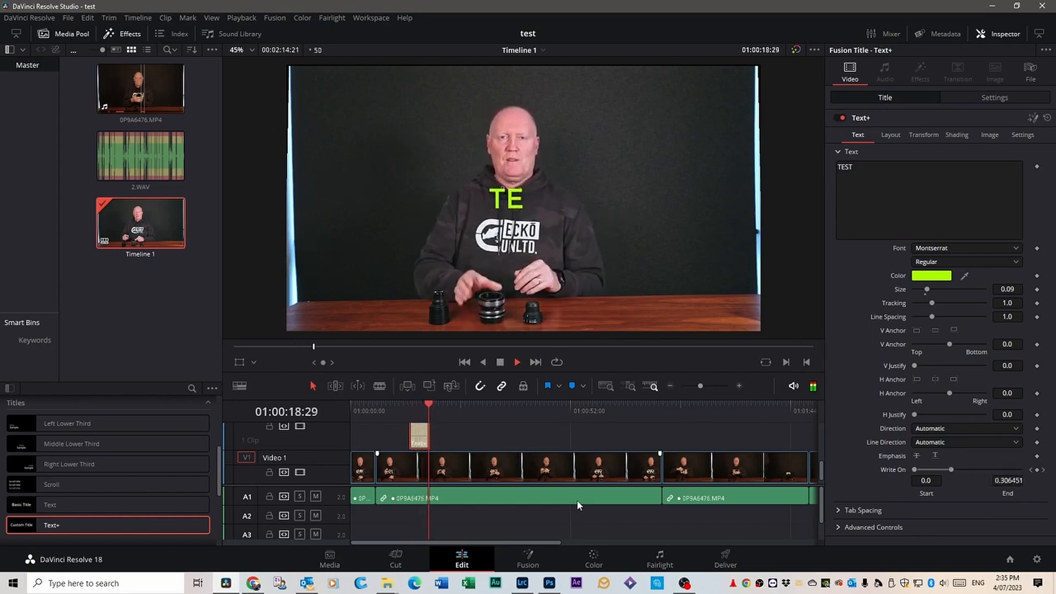
key(space)
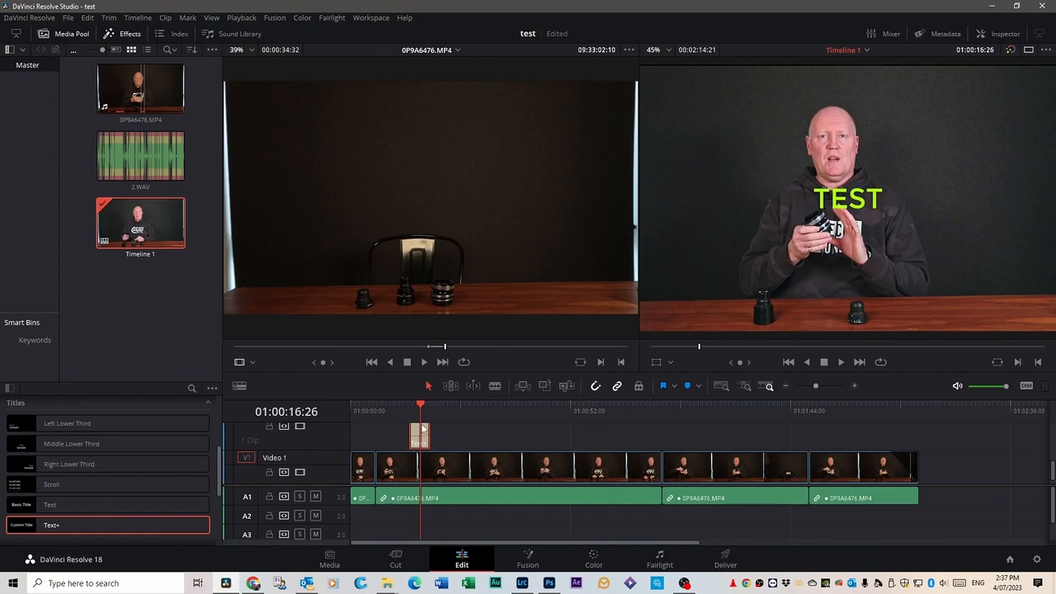
Step: Copy the animated TEST title and paste the duplicate on the timeline at 01:00:31:35
key(Up)
right_click(419, 437)
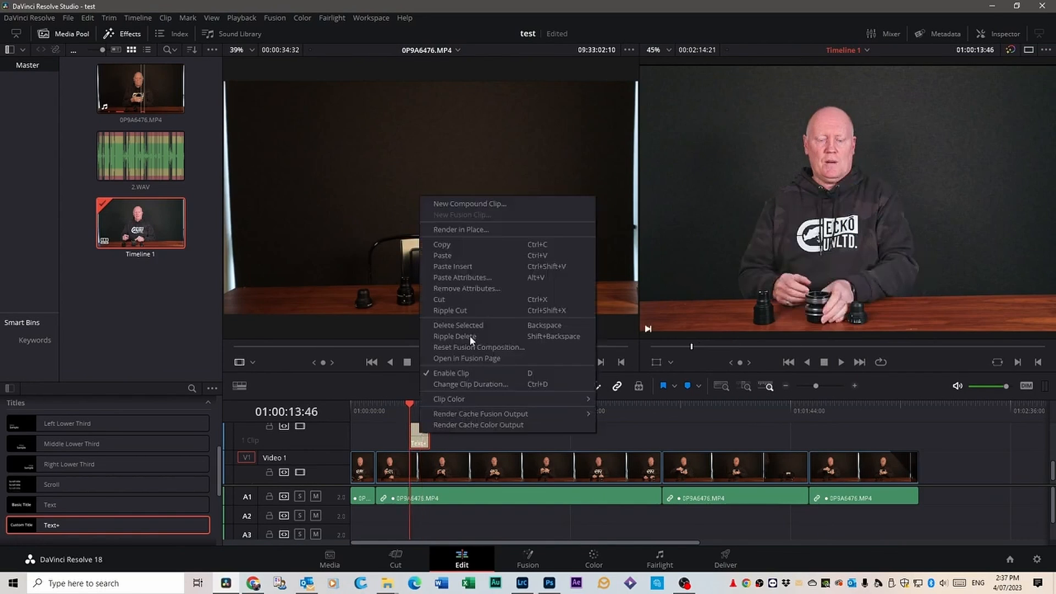
click(451, 244)
drag(410, 405, 484, 412)
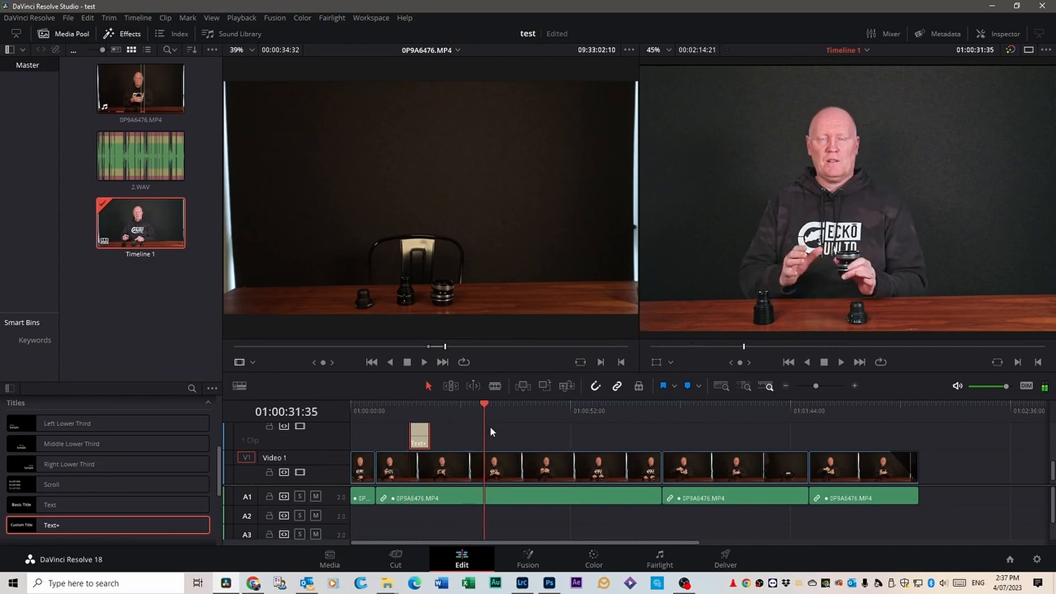
key(ctrl+v)
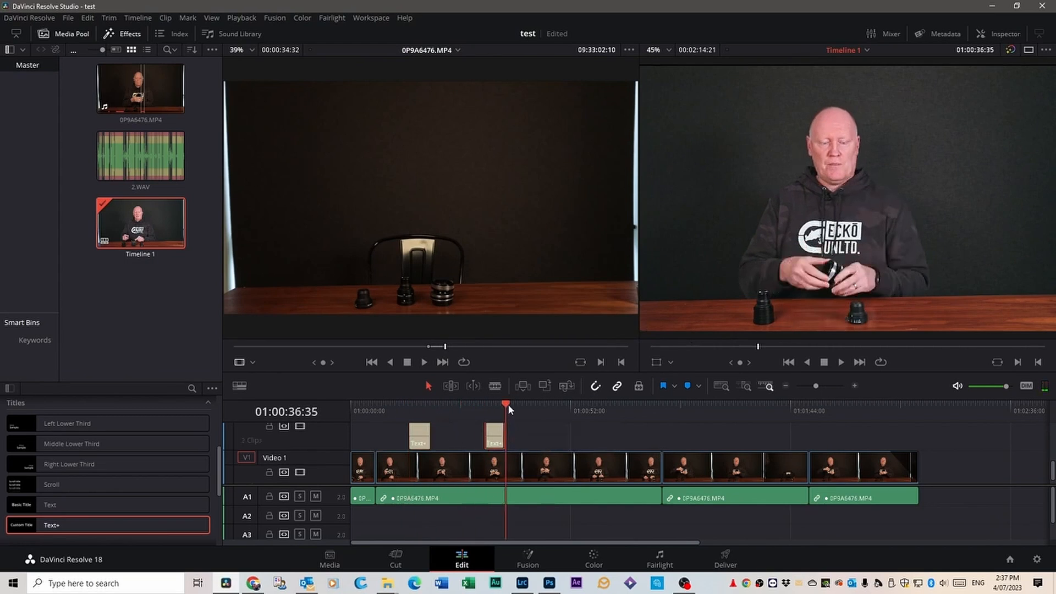
Step: Move the duplicate title to near the end of the second video clip and park the playhead over it at 01:01:03:40
drag(508, 404, 482, 410)
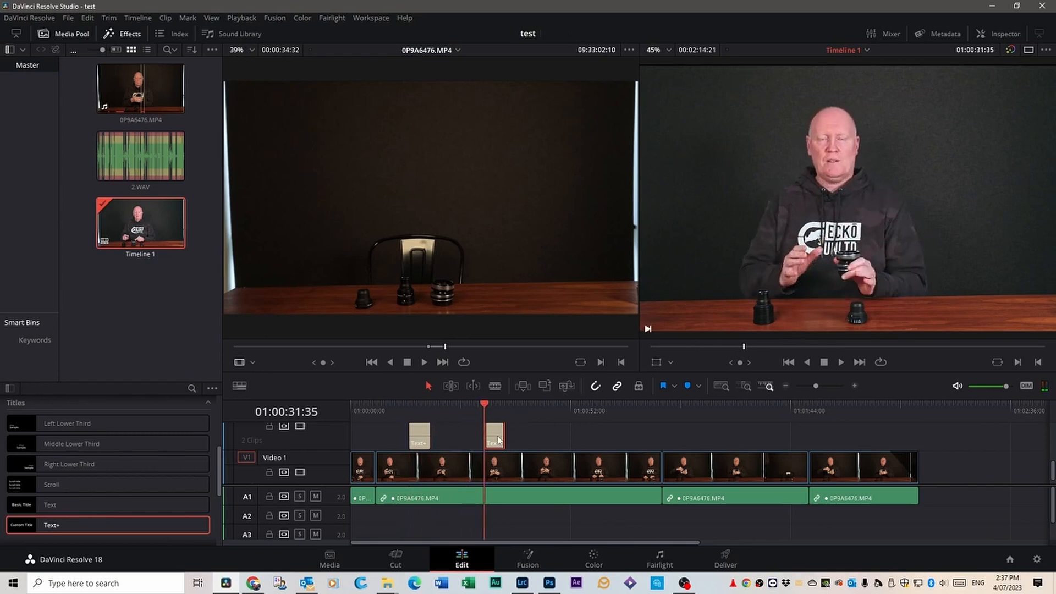
drag(498, 440, 623, 443)
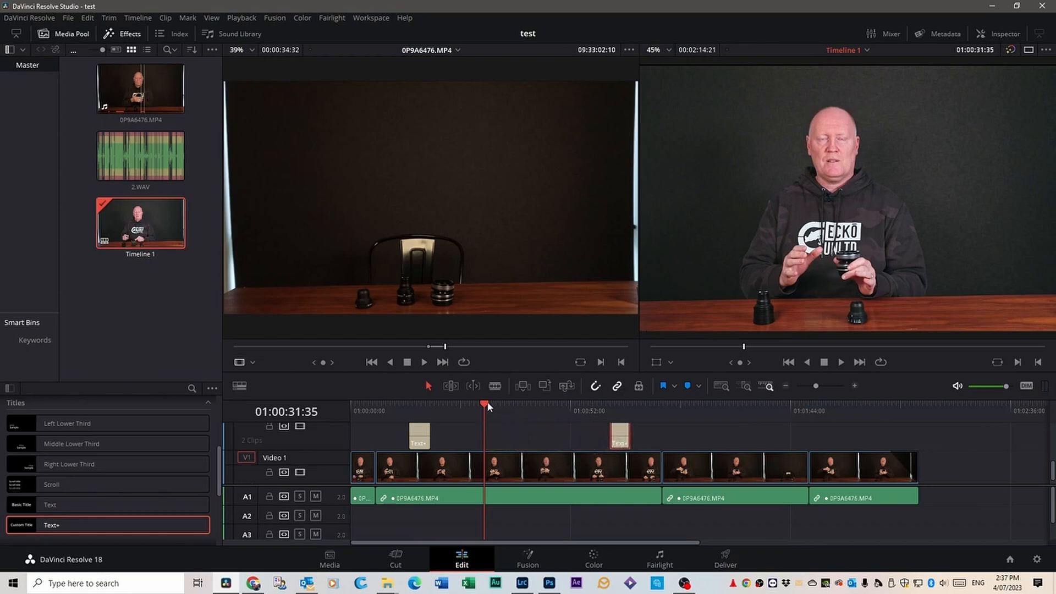
drag(485, 407, 621, 422)
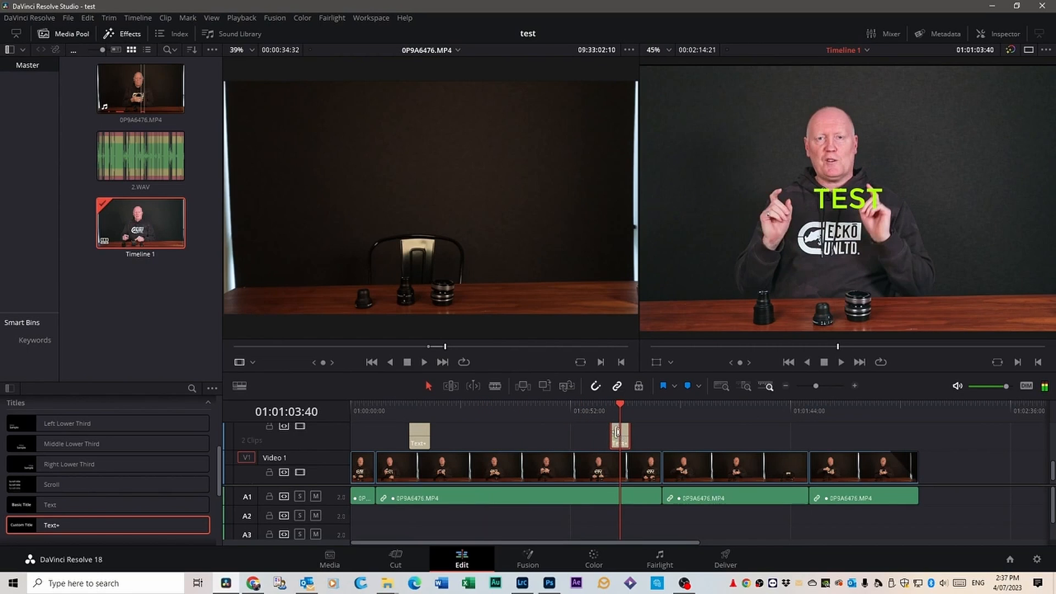
Step: Change the text of the duplicate title near the end of the second clip to "something else"
double_click(616, 432)
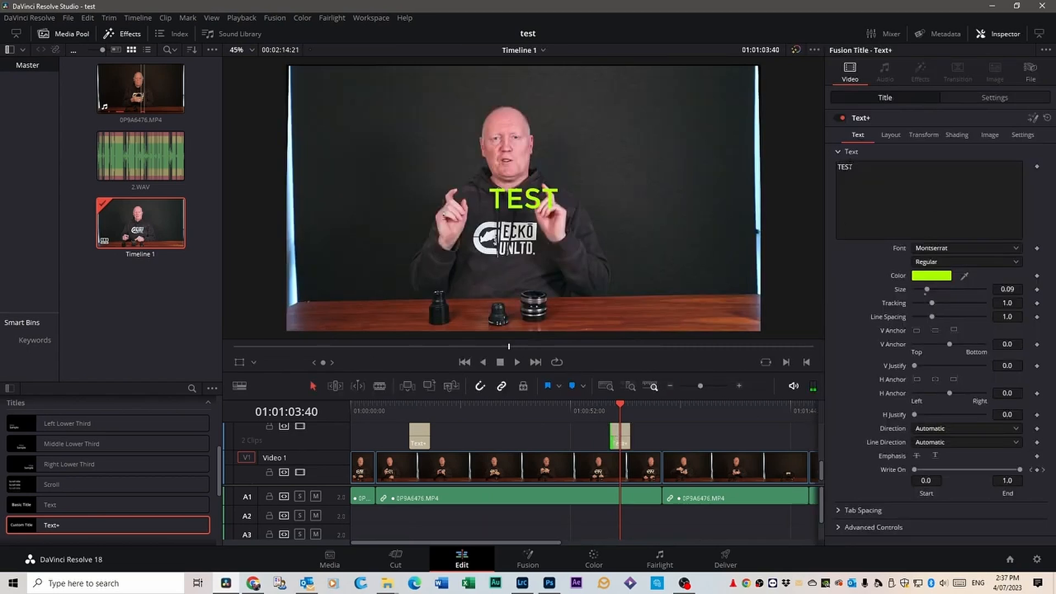
double_click(847, 167)
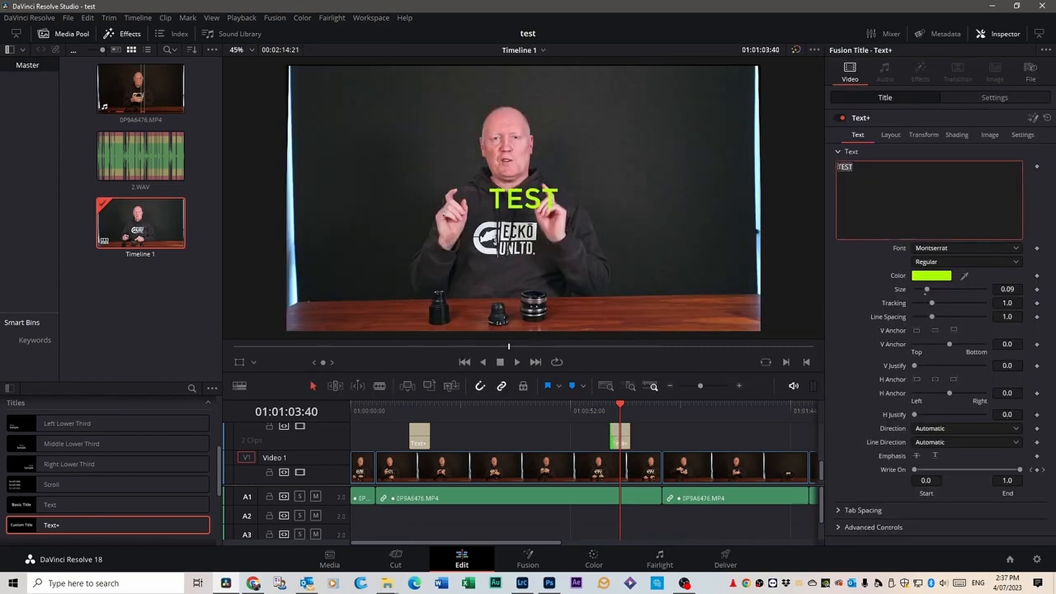
text(somet)
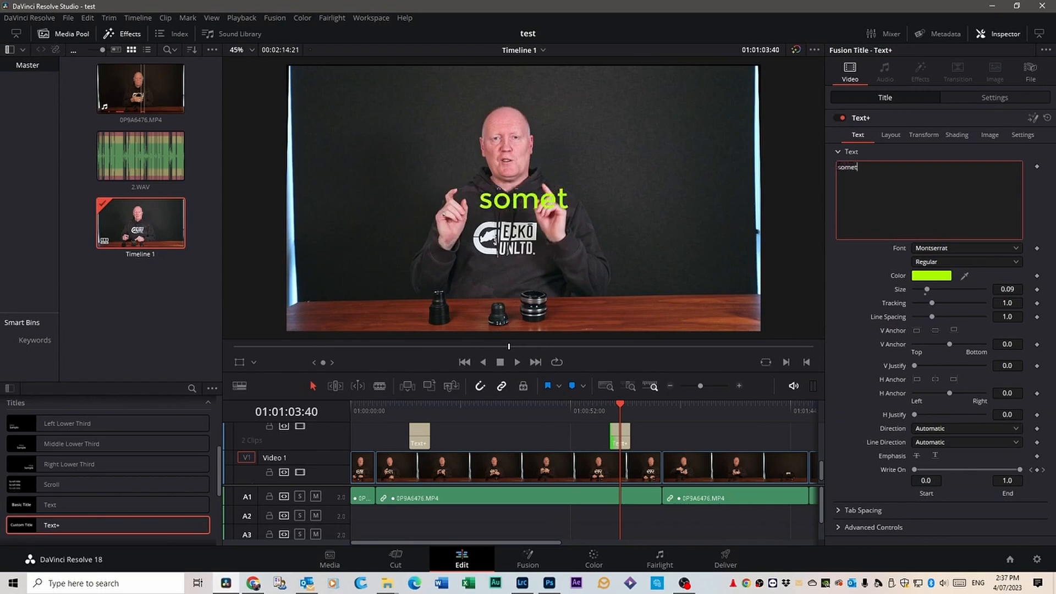
text(hing else)
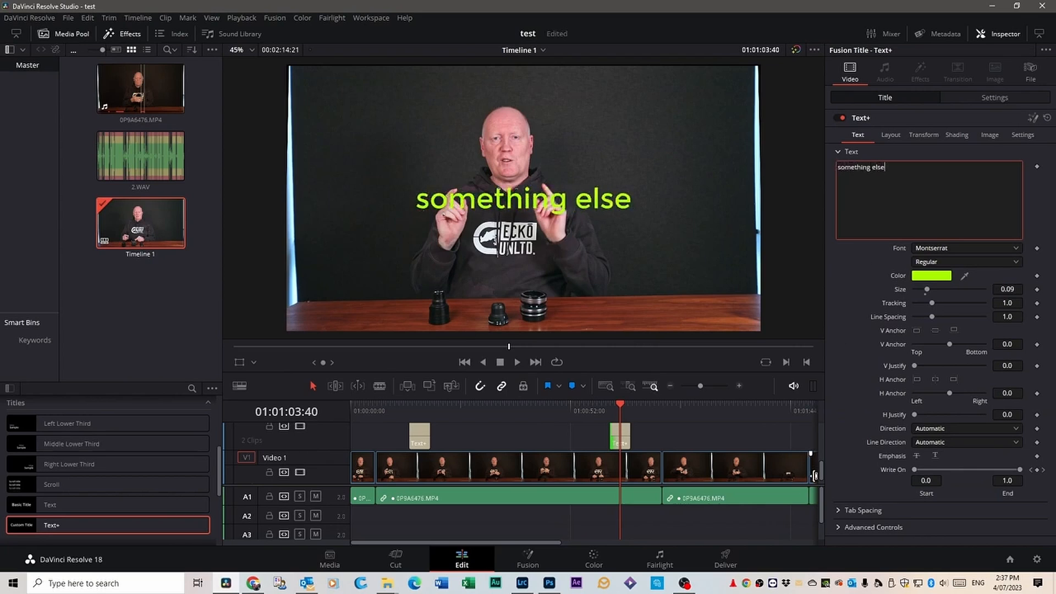
click(998, 34)
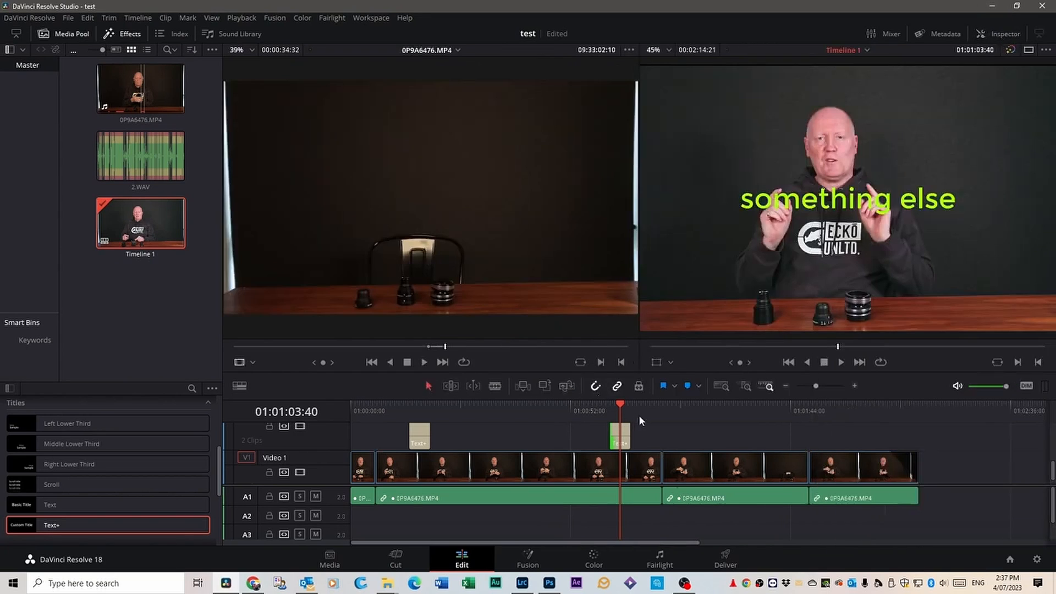
Step: Play the timeline through the TEST title and the "something else" title to compare their write-on animations
drag(619, 403, 413, 404)
key(space)
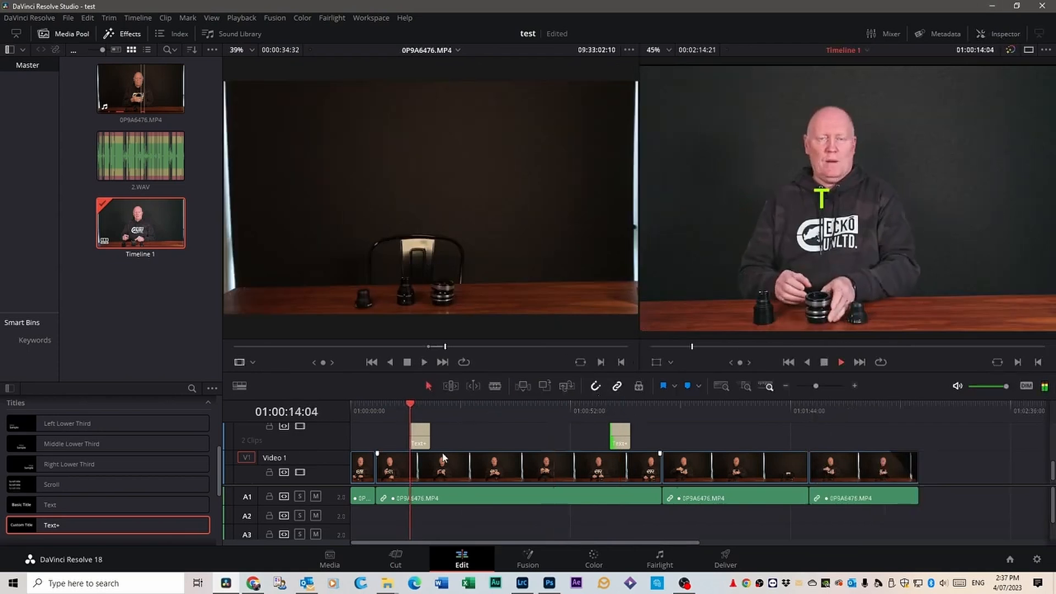
key(space)
drag(407, 397, 610, 407)
key(space)
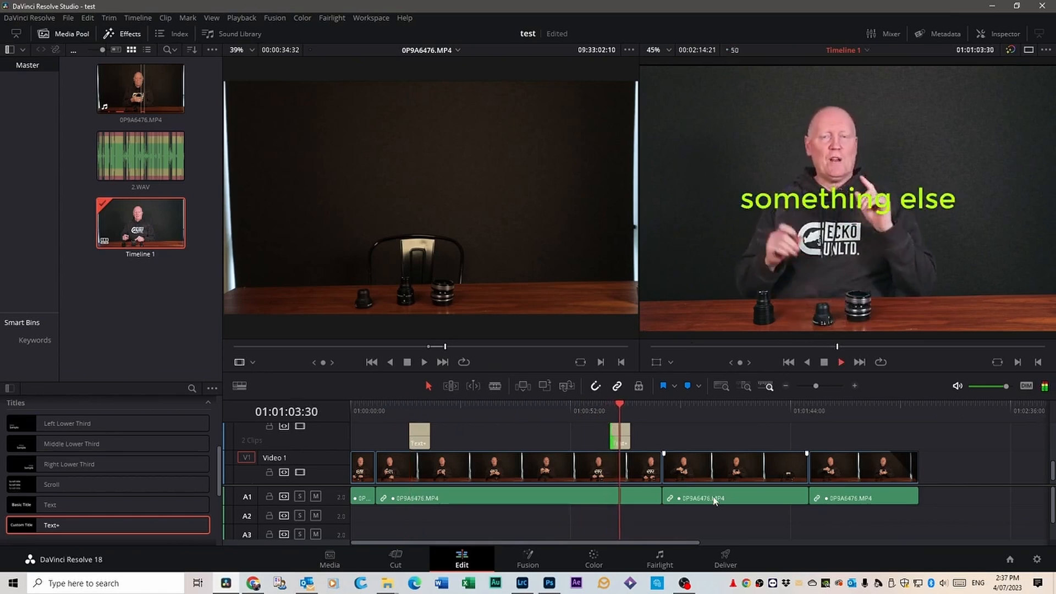
key(space)
key(space)
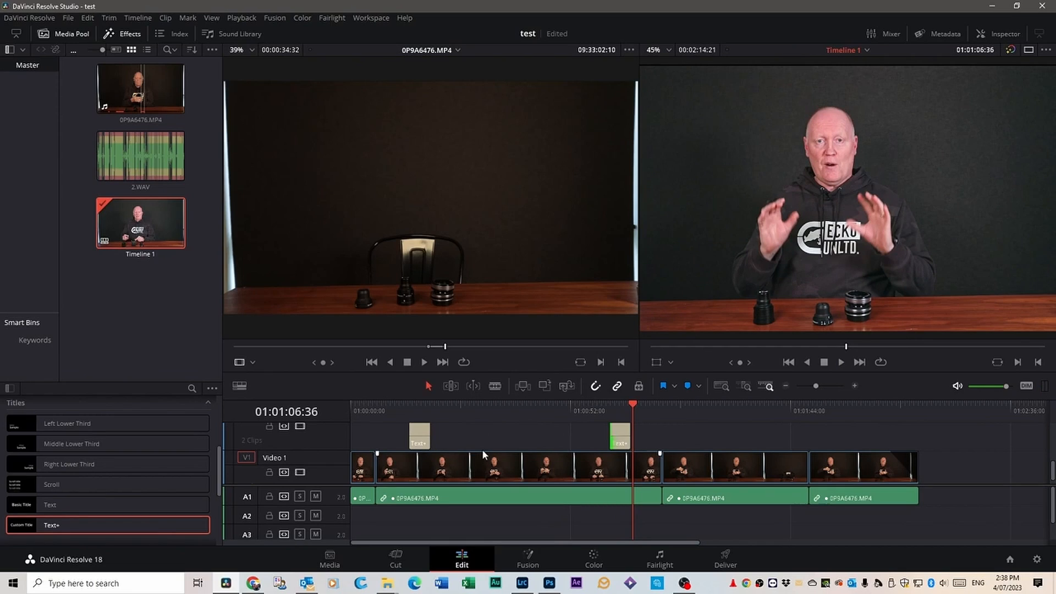
Step: Try ripple-deleting the long second video clip and undo the deletion
scroll(485, 455, down, 1)
click(526, 468)
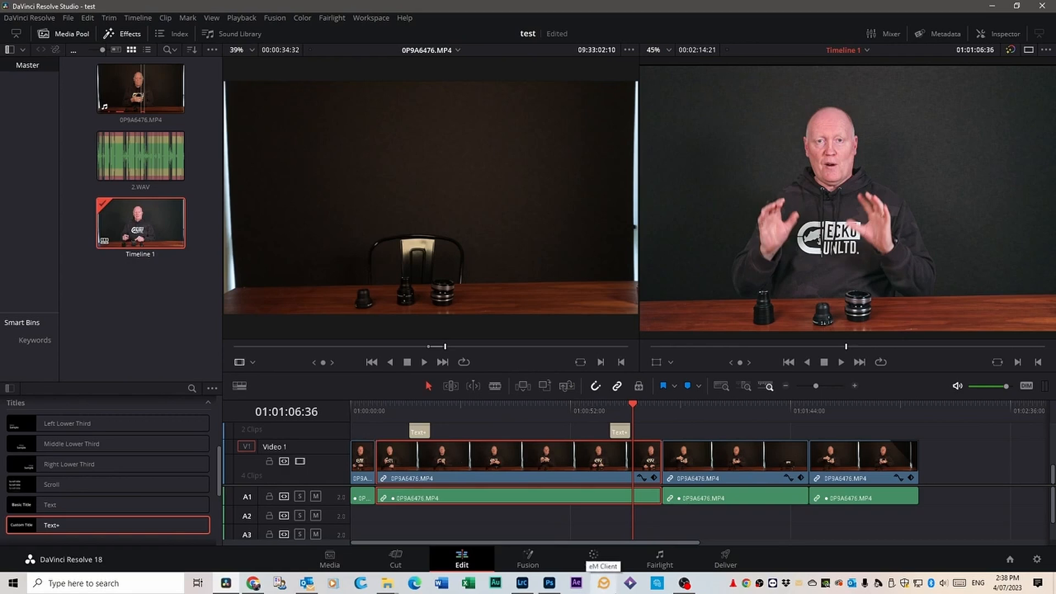
key(Delete)
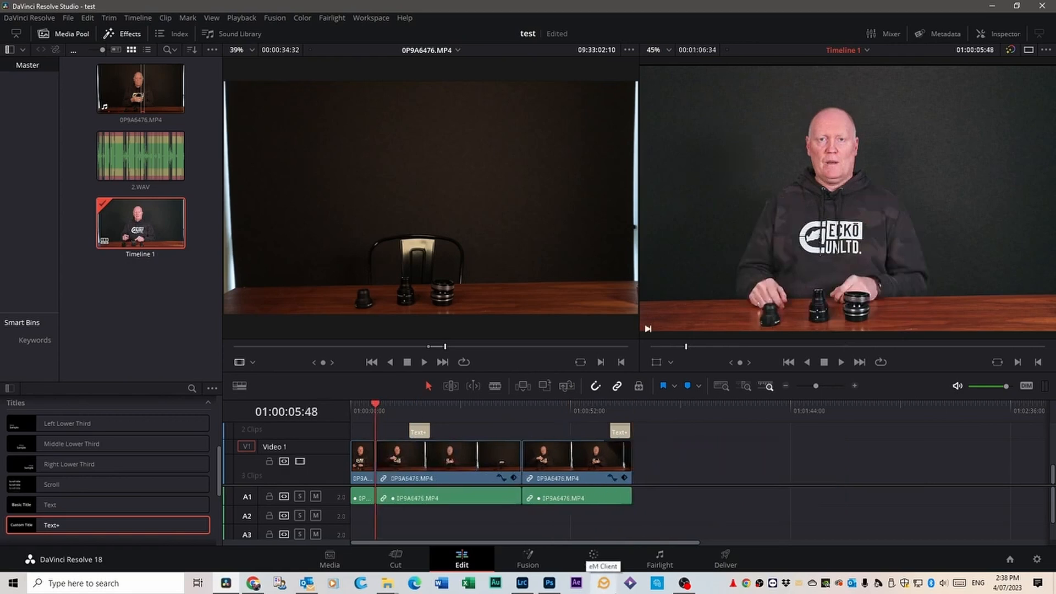
click(88, 17)
click(101, 30)
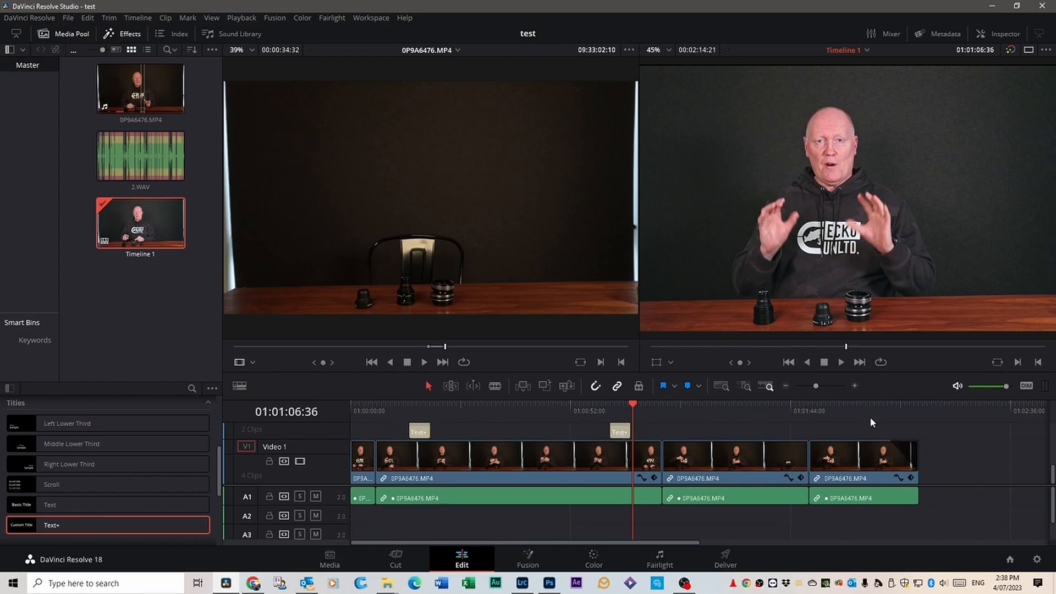
Step: Delete the long second video clip together with its linked audio without closing the gap
scroll(687, 421, up, 1)
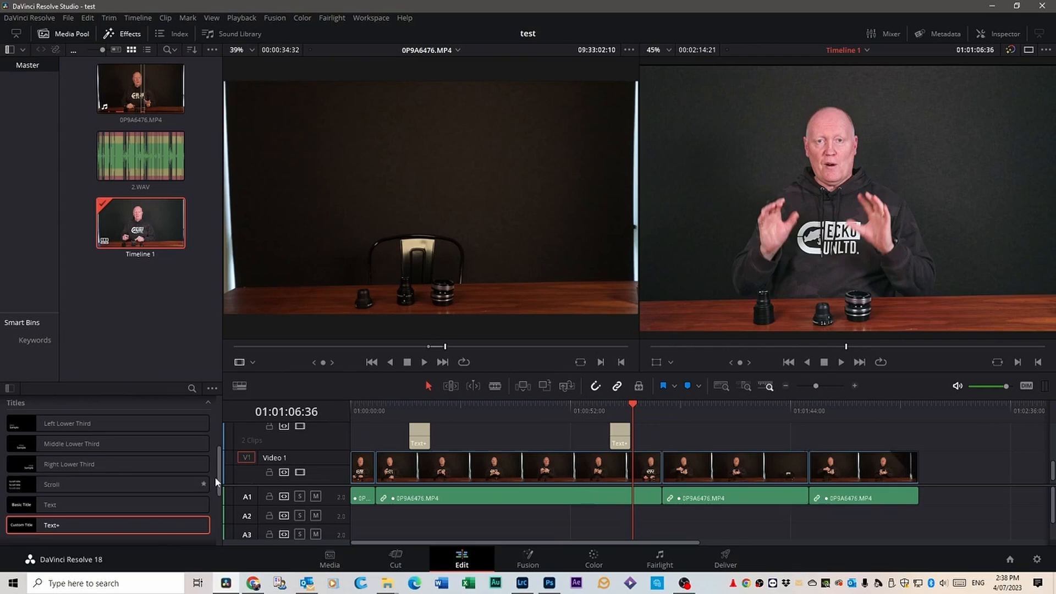
click(538, 467)
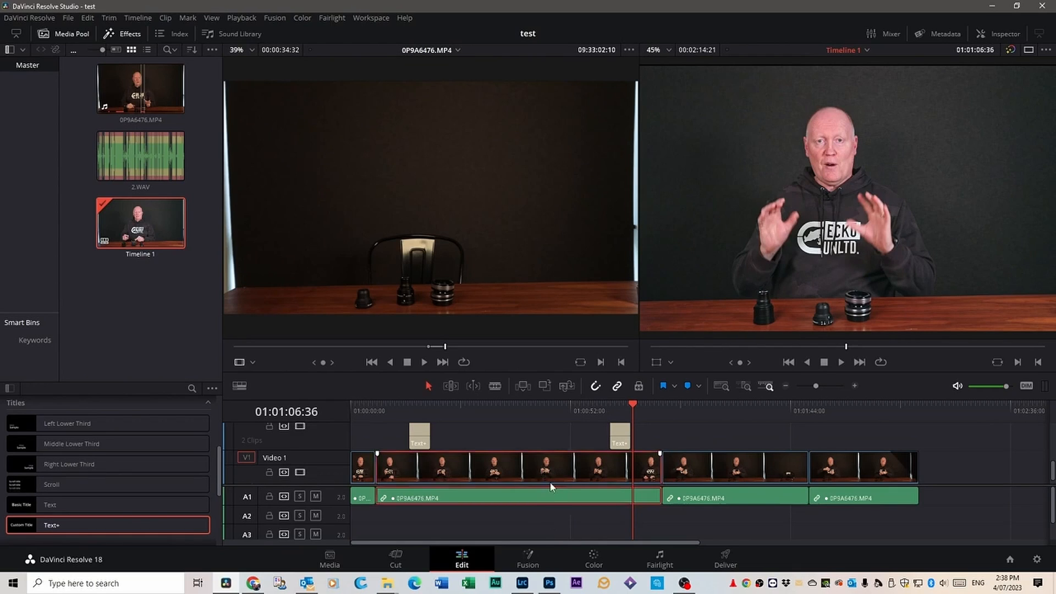
right_click(548, 471)
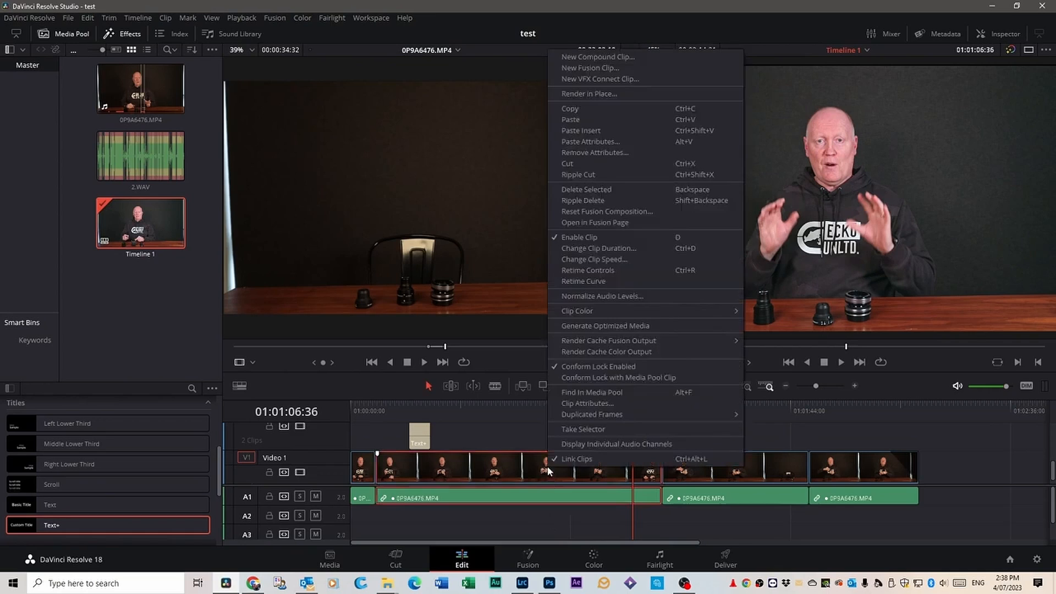
click(579, 190)
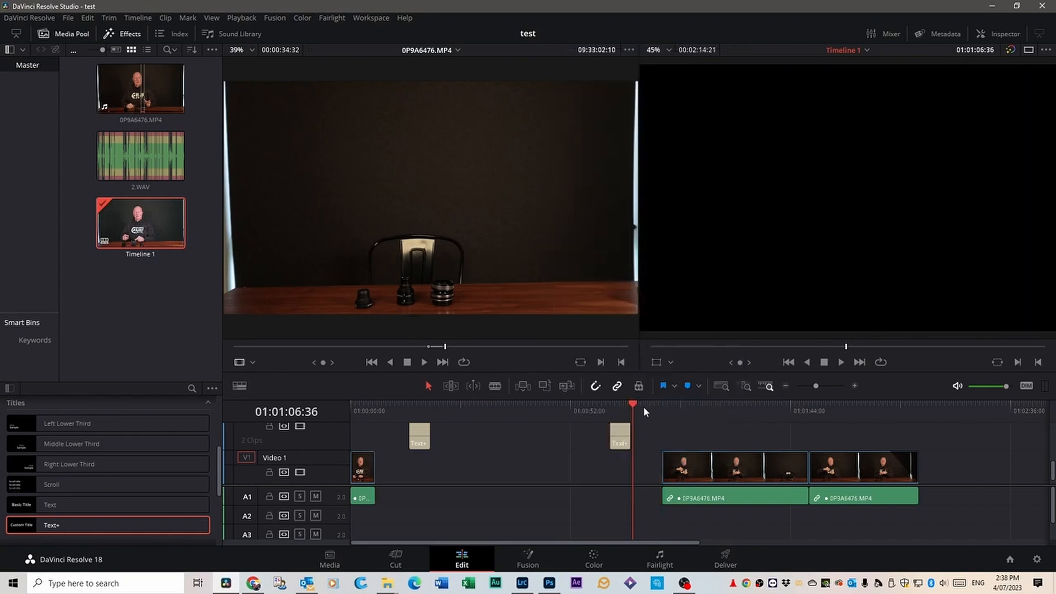
Step: Move the last two video clips against the first clip to close the gap, and shift both titles earlier so the first starts at that cut
drag(635, 406, 393, 410)
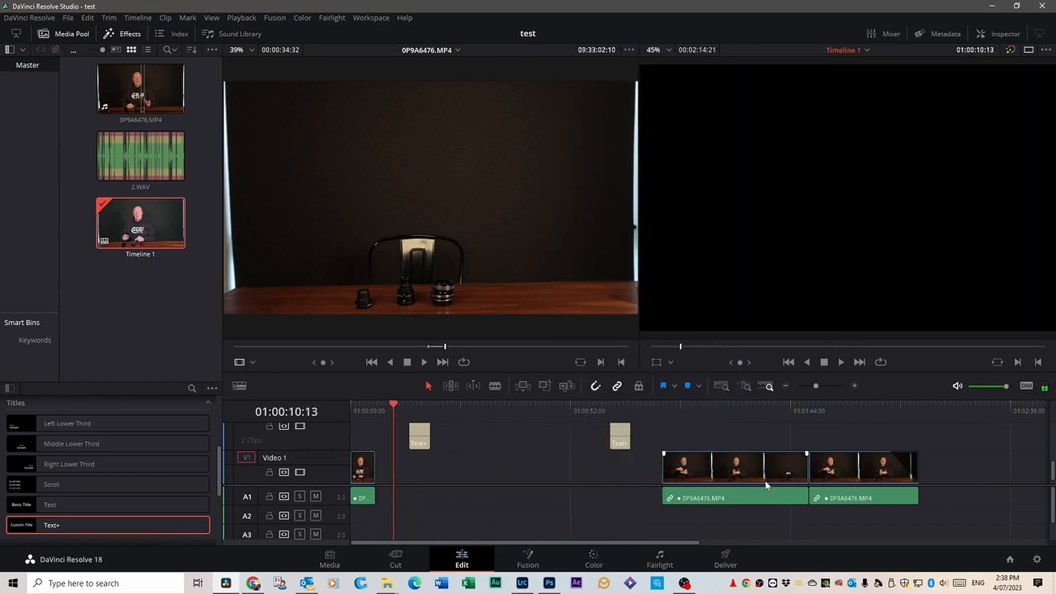
drag(944, 436, 735, 498)
drag(709, 464, 439, 464)
drag(663, 429, 394, 438)
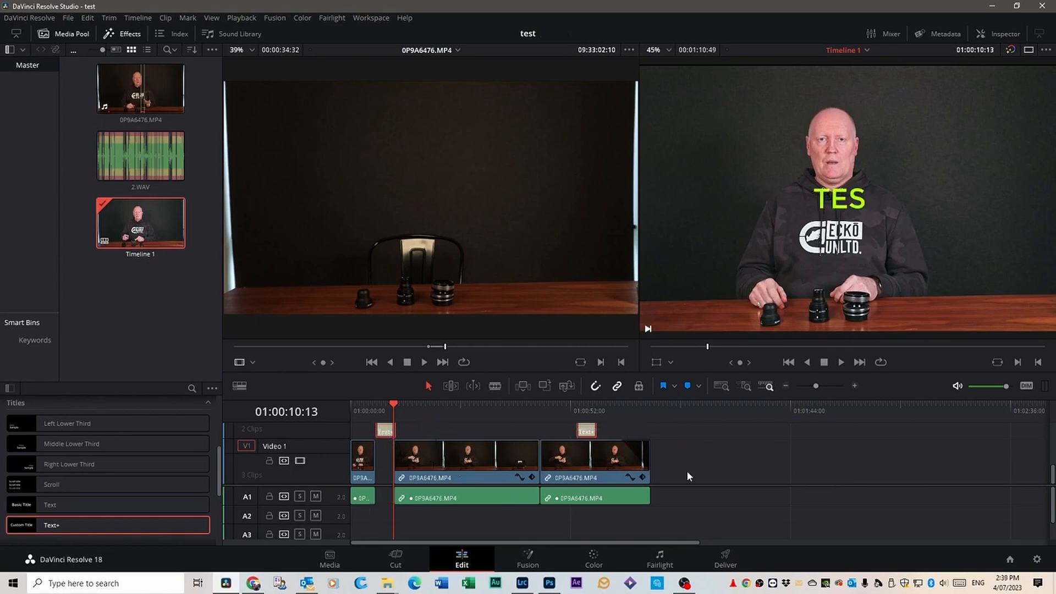
drag(686, 471, 421, 468)
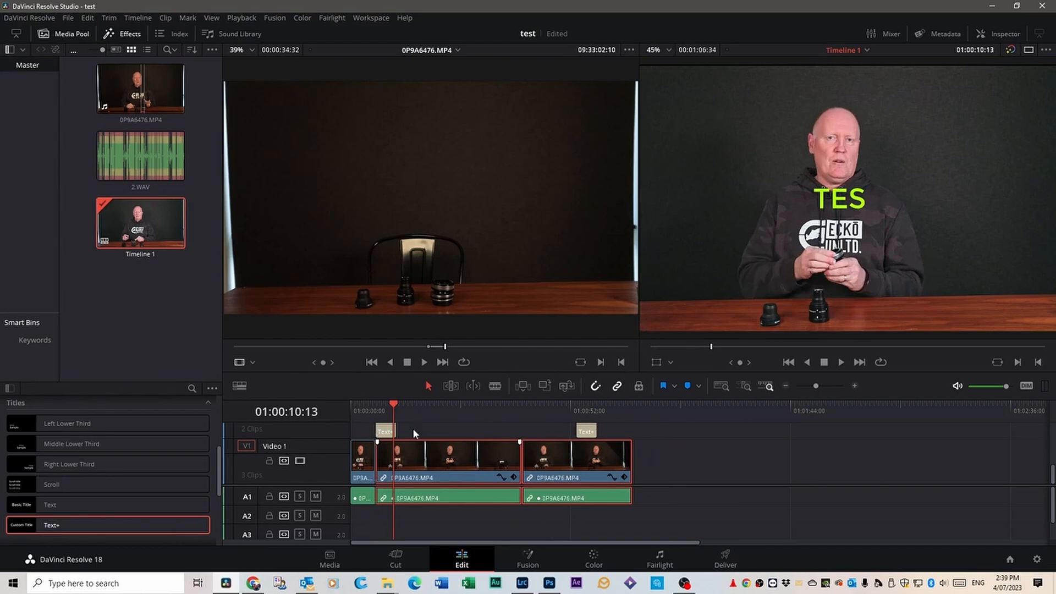
Step: With the playhead parked at 01:00:19:18, import 0P9A5667.jpg into the media pool and load it in the source viewer
drag(393, 404, 515, 426)
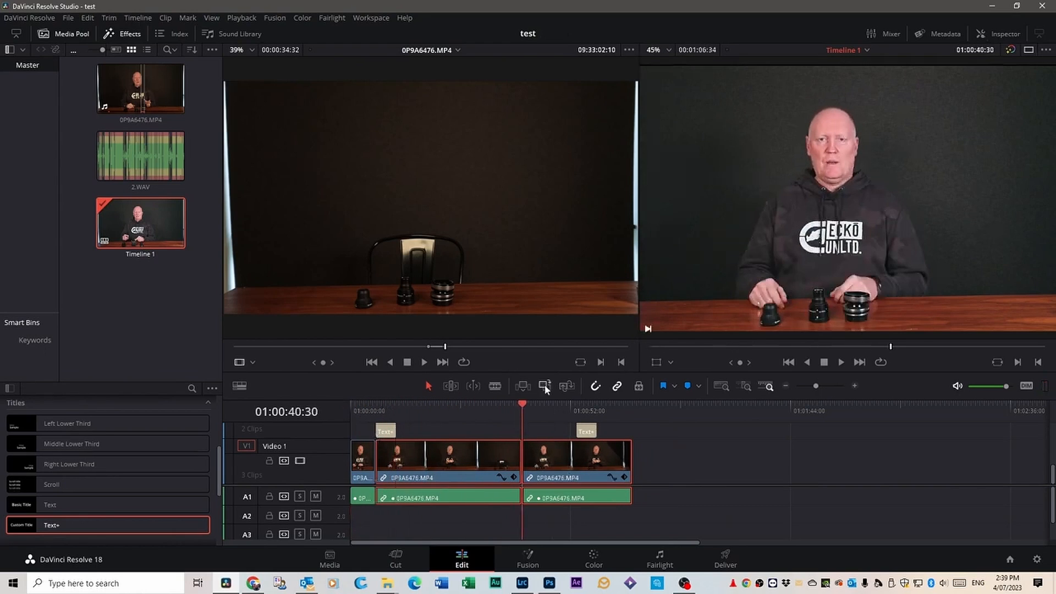
drag(517, 404, 432, 405)
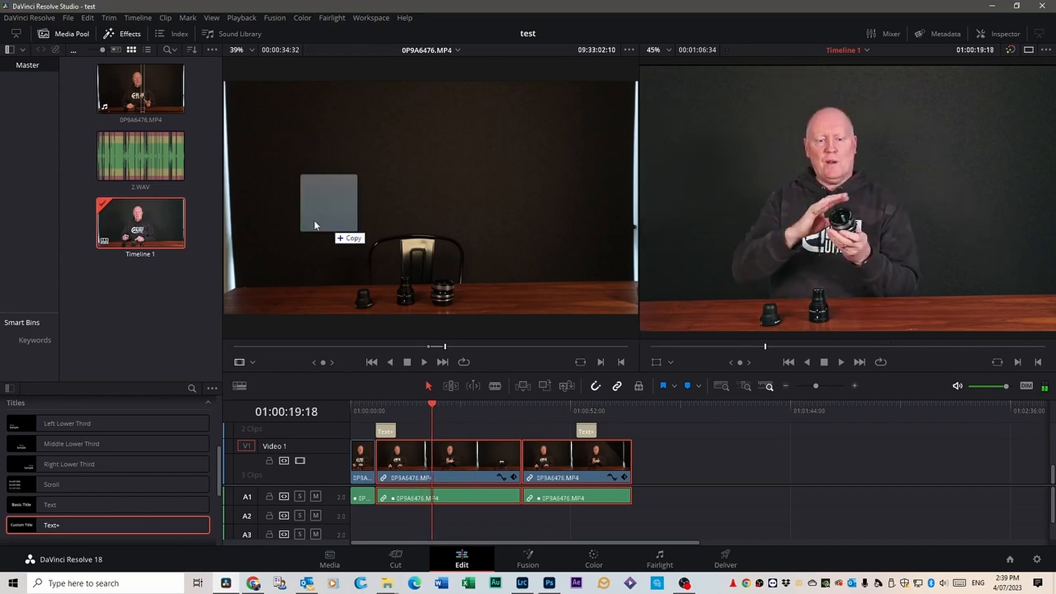
drag(330, 225, 157, 288)
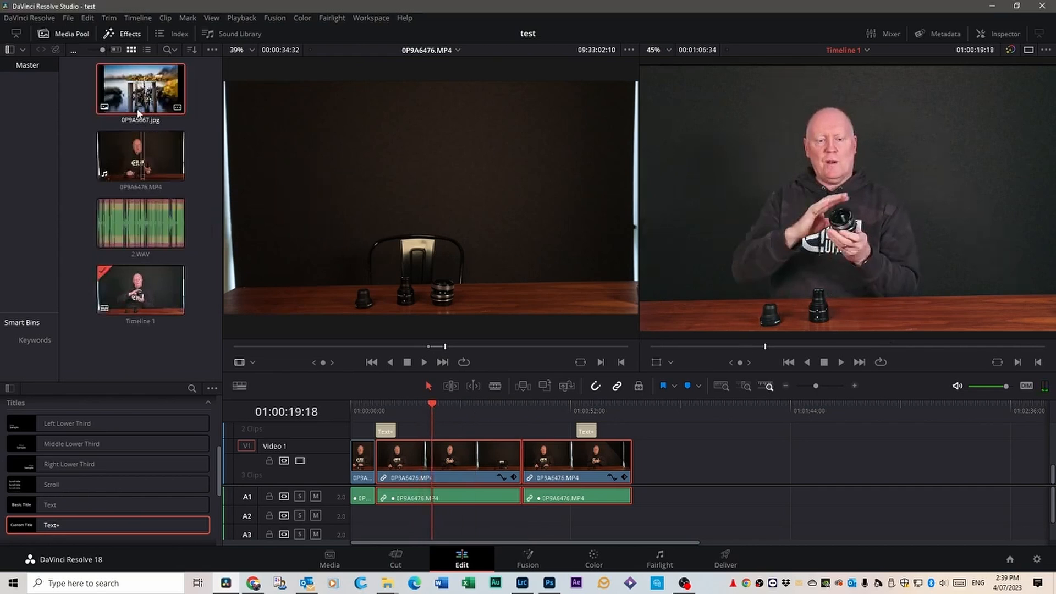
drag(141, 101, 445, 234)
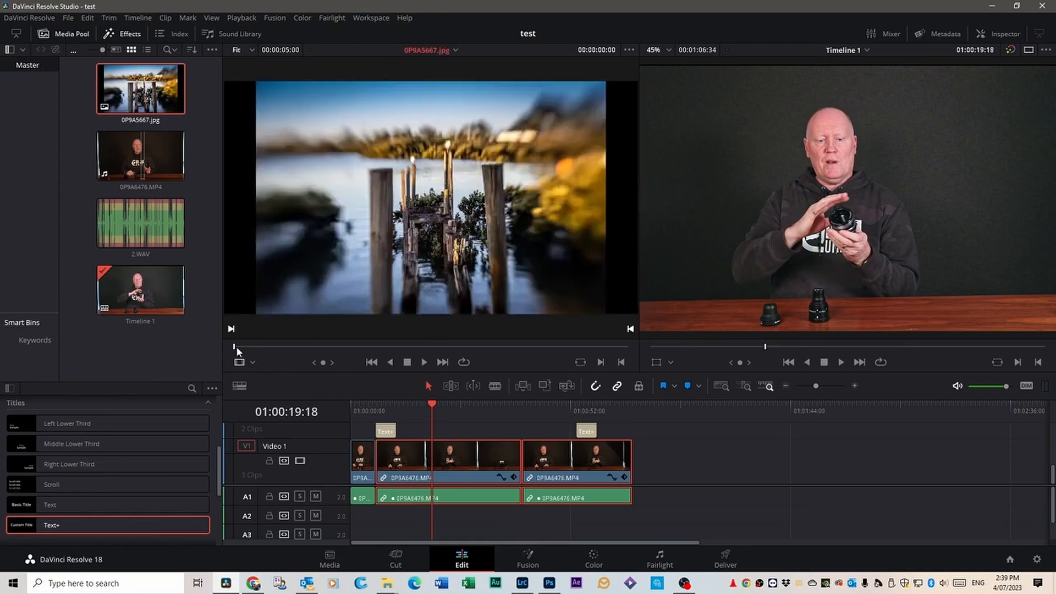
Step: Mark the still from its start to 00:00:02:32, place it on Video 2 at 01:00:19:18, and save the project
click(600, 363)
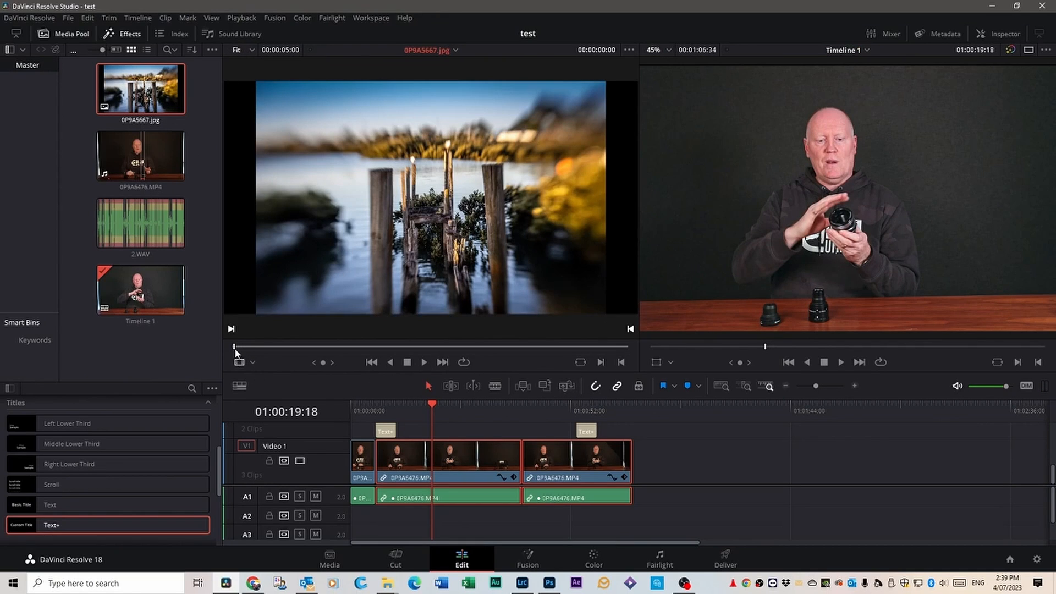
drag(234, 348, 429, 353)
drag(242, 353, 443, 351)
click(620, 361)
drag(495, 286, 442, 441)
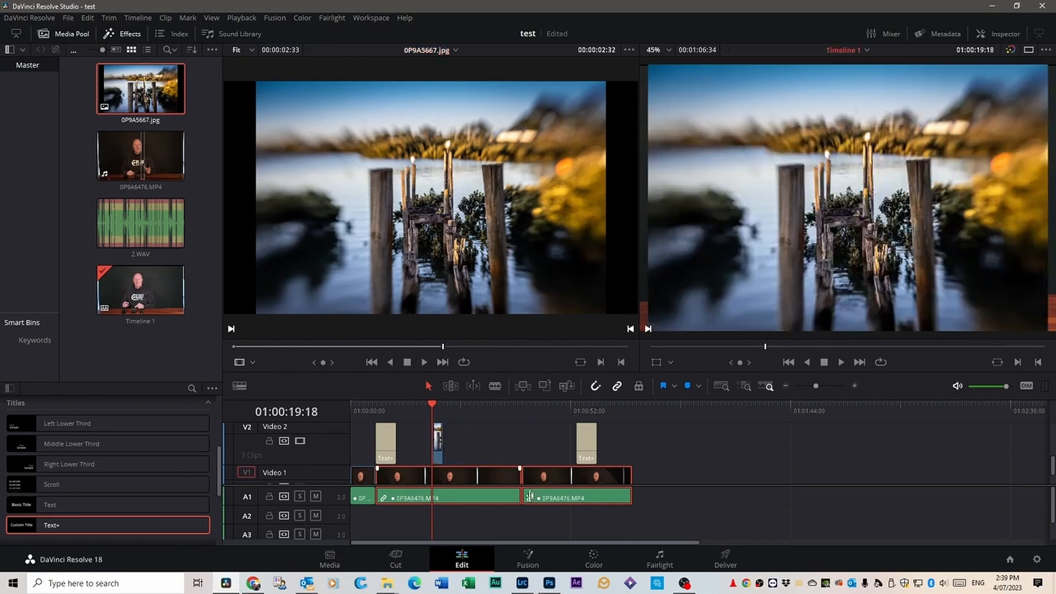
key(ctrl+s)
Step: Enlarge the still on Video 2 to a zoom of 1.190 so it fills the frame
click(438, 446)
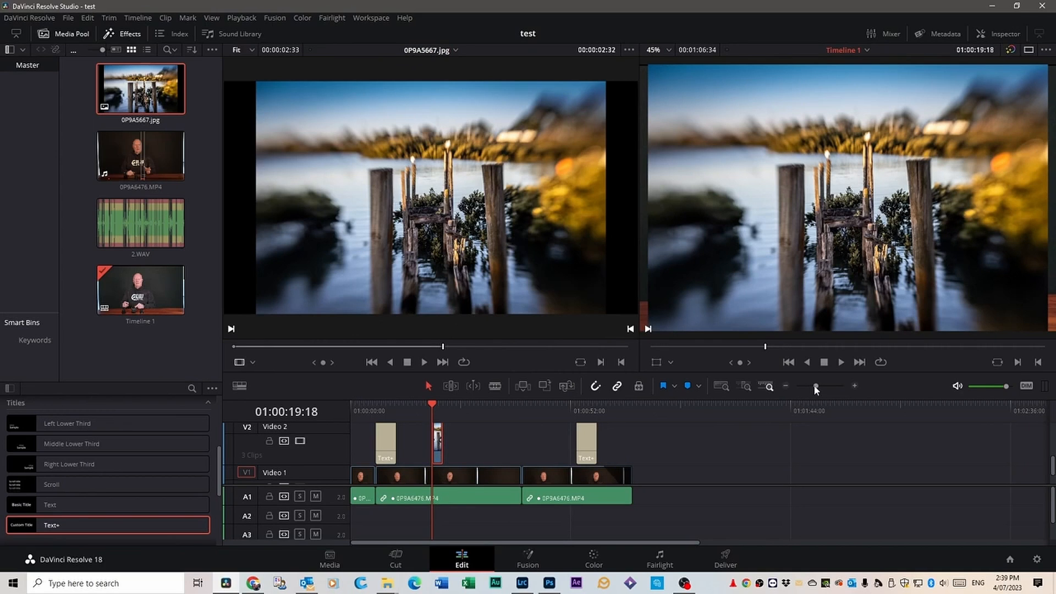
drag(815, 388, 820, 388)
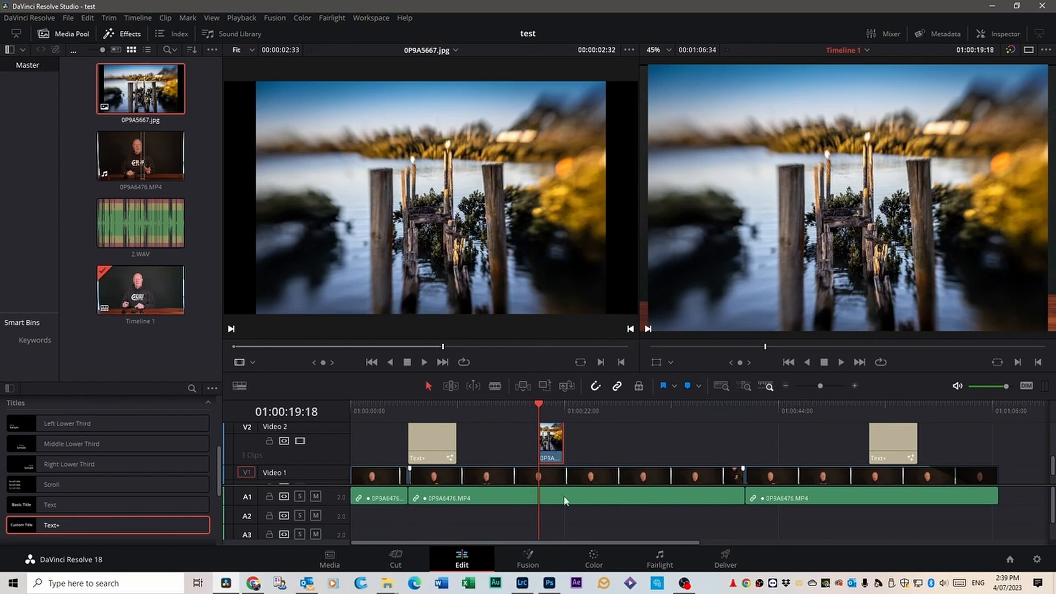
click(1003, 34)
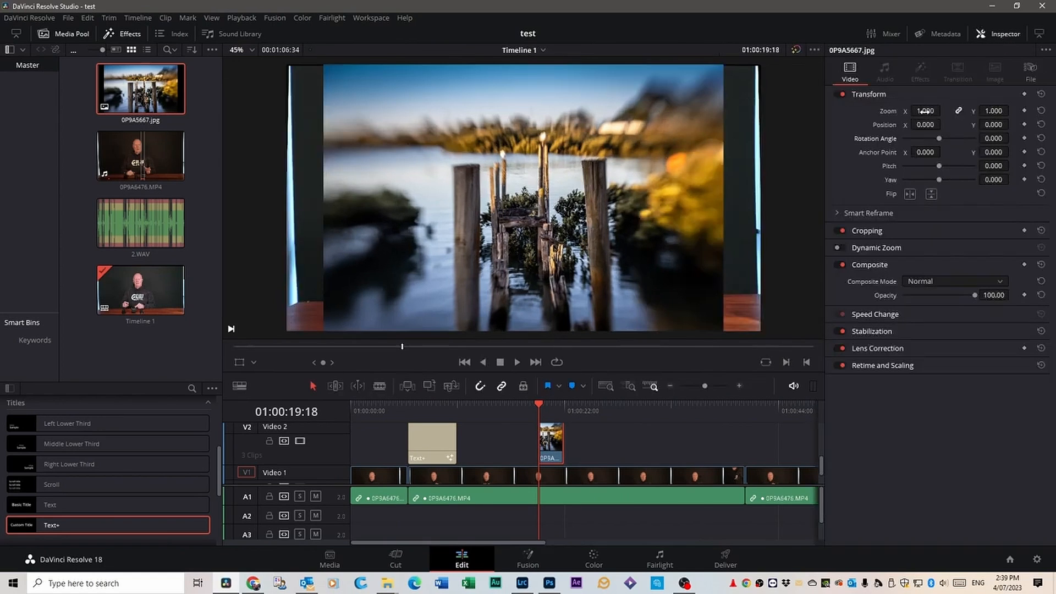
drag(926, 111, 936, 111)
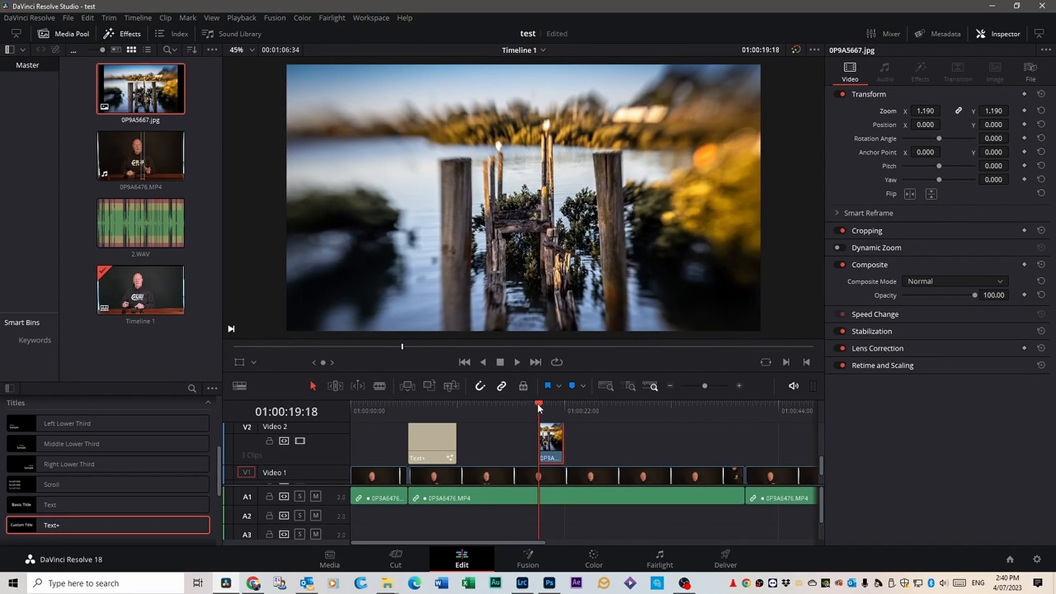
Step: Play the timeline across the end of the still to review its cut back to the video
click(552, 407)
key(space)
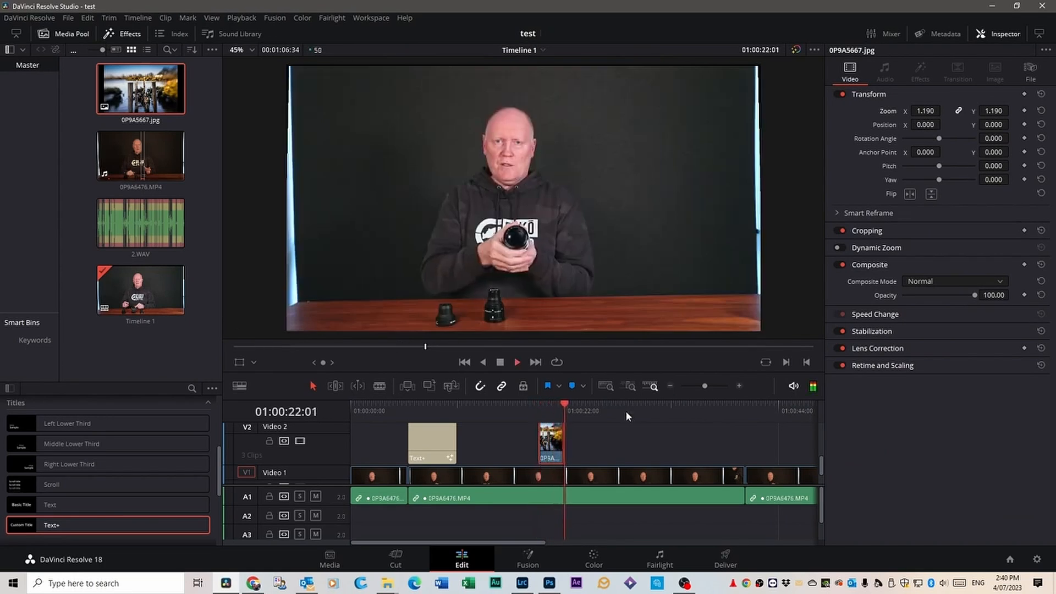
key(space)
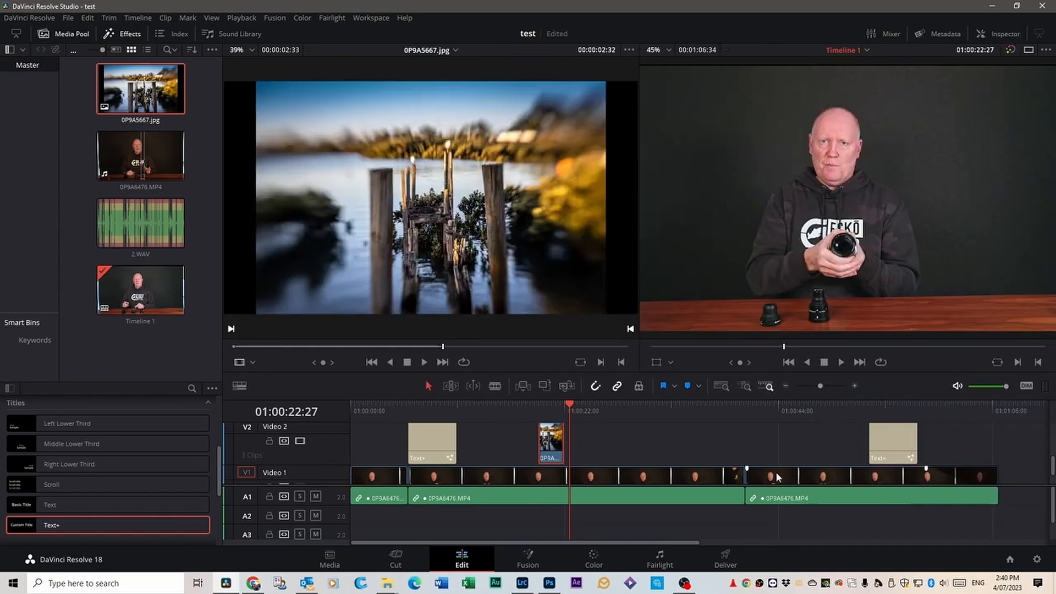
Step: Prepare a custom export on the Deliver page with file name test and the OneDrive Pictures folder as location
click(725, 558)
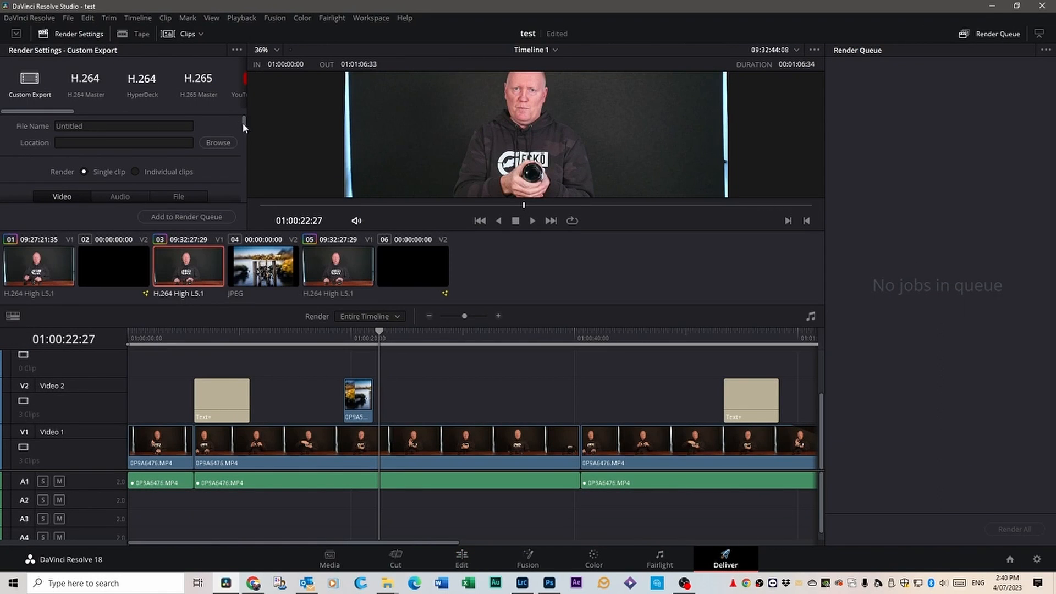
mouse_move(242, 122)
mouse_down()
mouse_move(253, 170)
mouse_move(254, 119)
mouse_up()
double_click(65, 125)
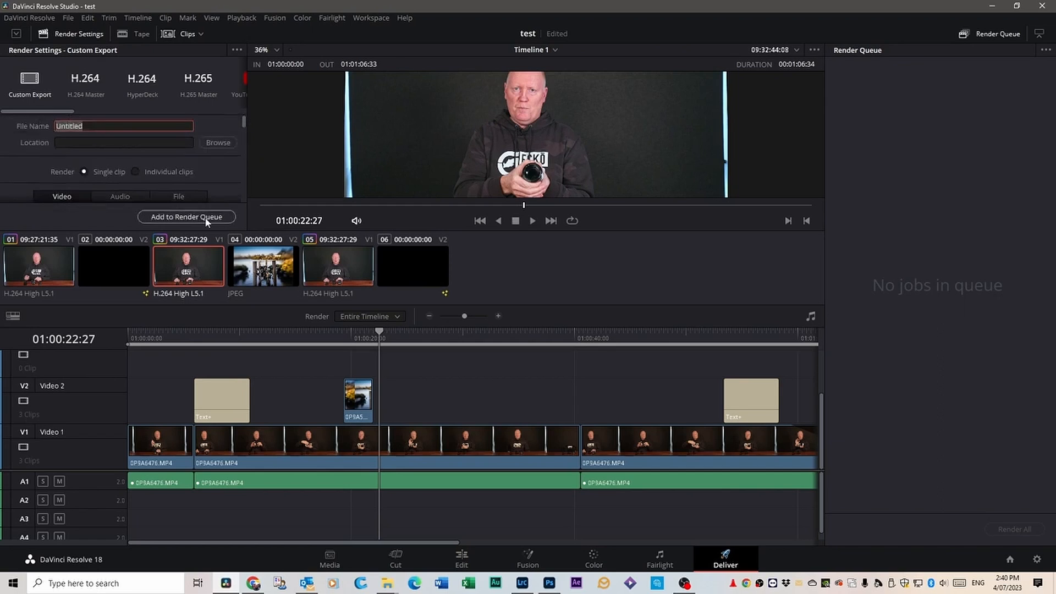
text(test)
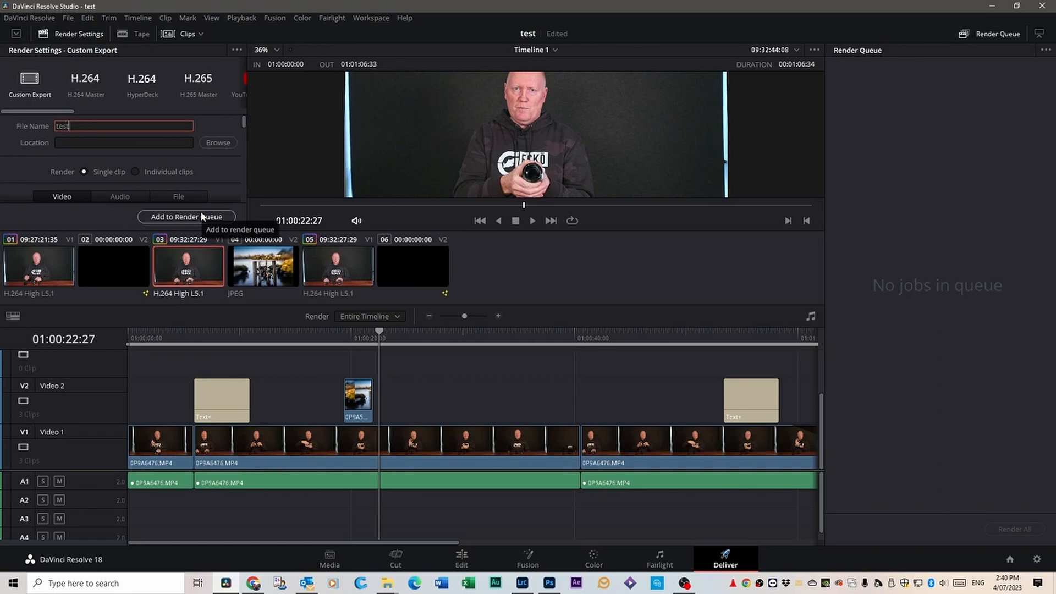
click(232, 146)
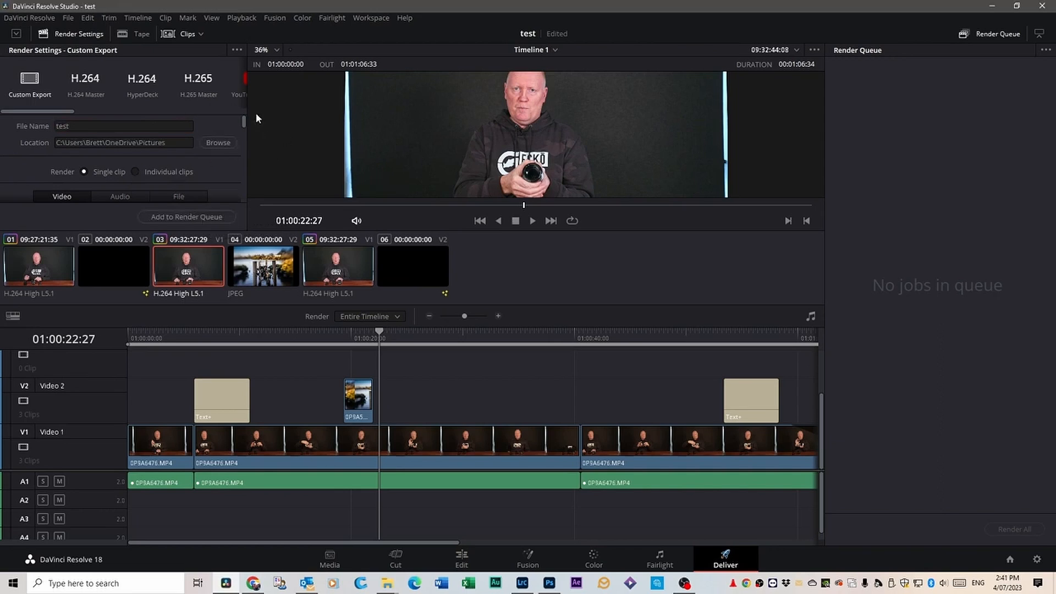
scroll(185, 146, down, 3)
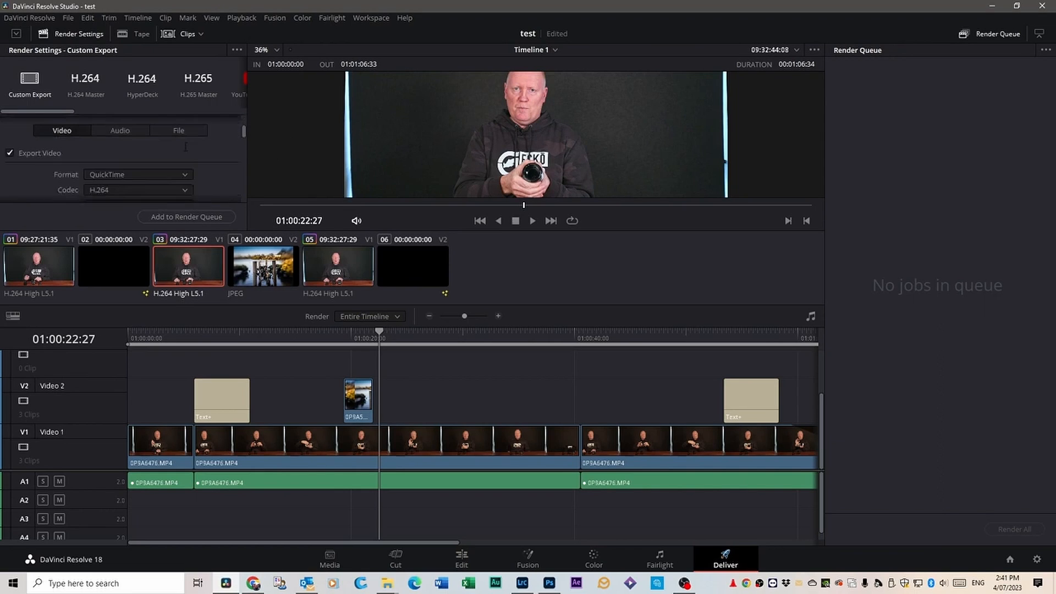
Step: Choose H.264 as the codec and QuickTime as the format for the video export
scroll(183, 148, down, 1)
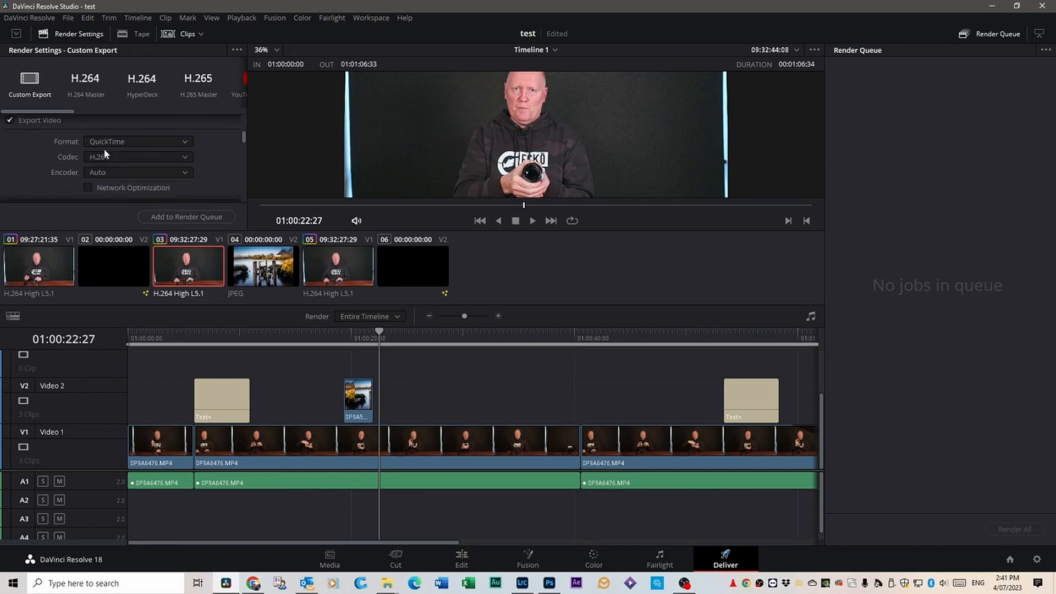
click(179, 157)
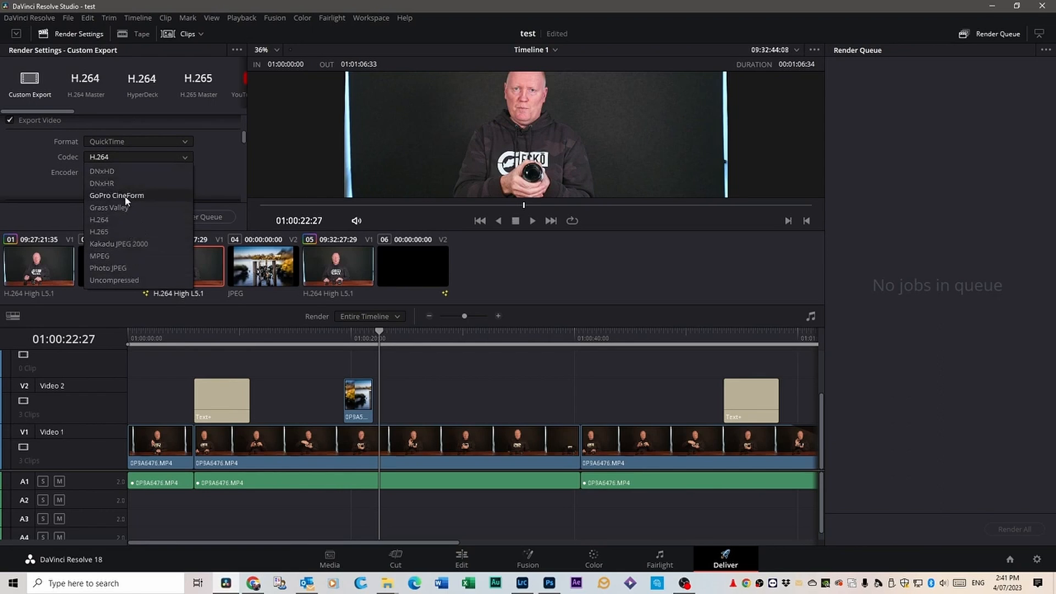
click(109, 218)
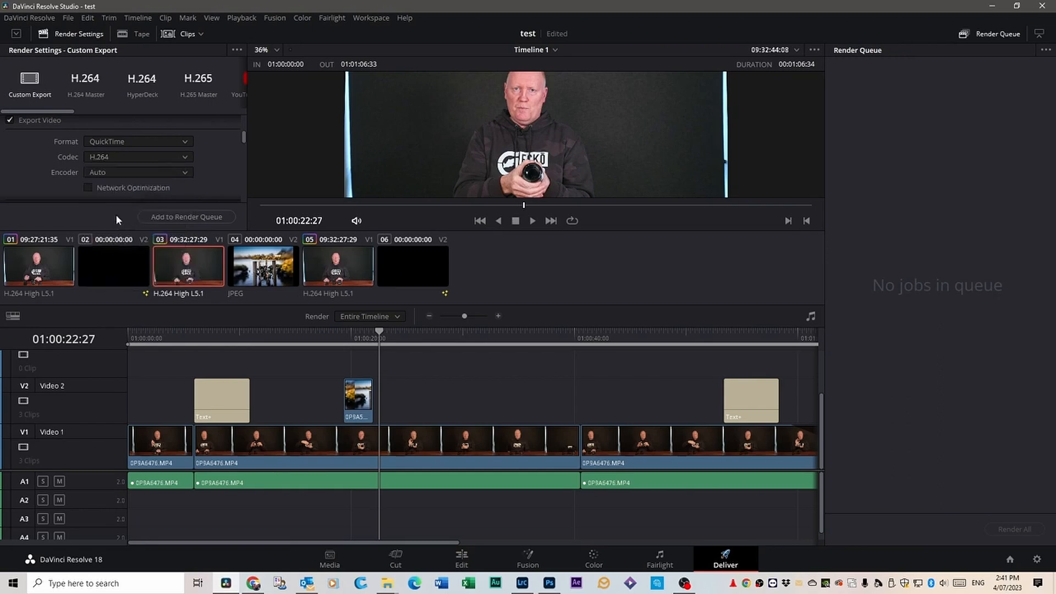
click(186, 142)
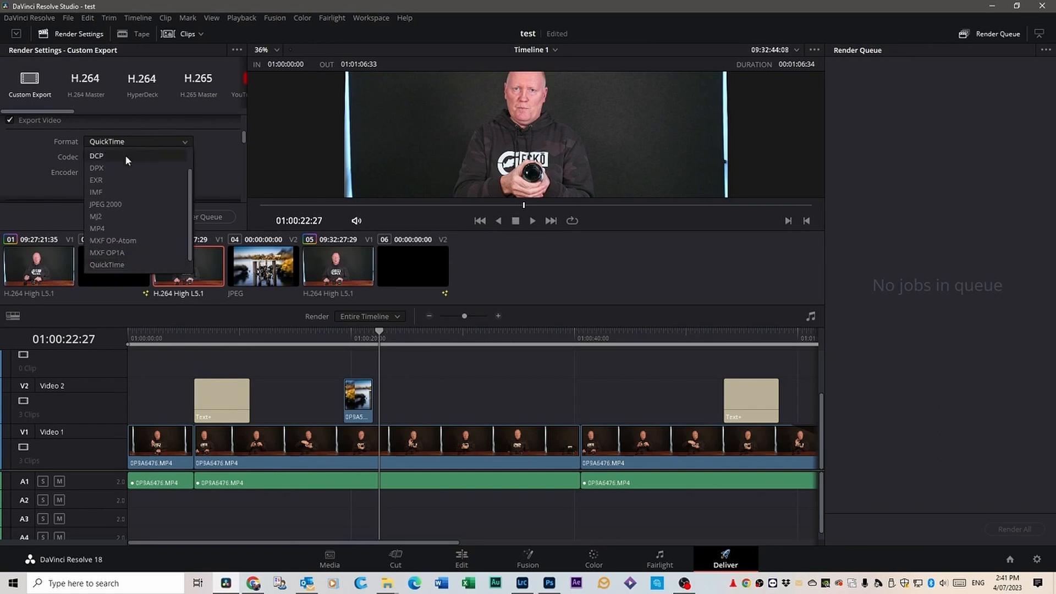
click(124, 265)
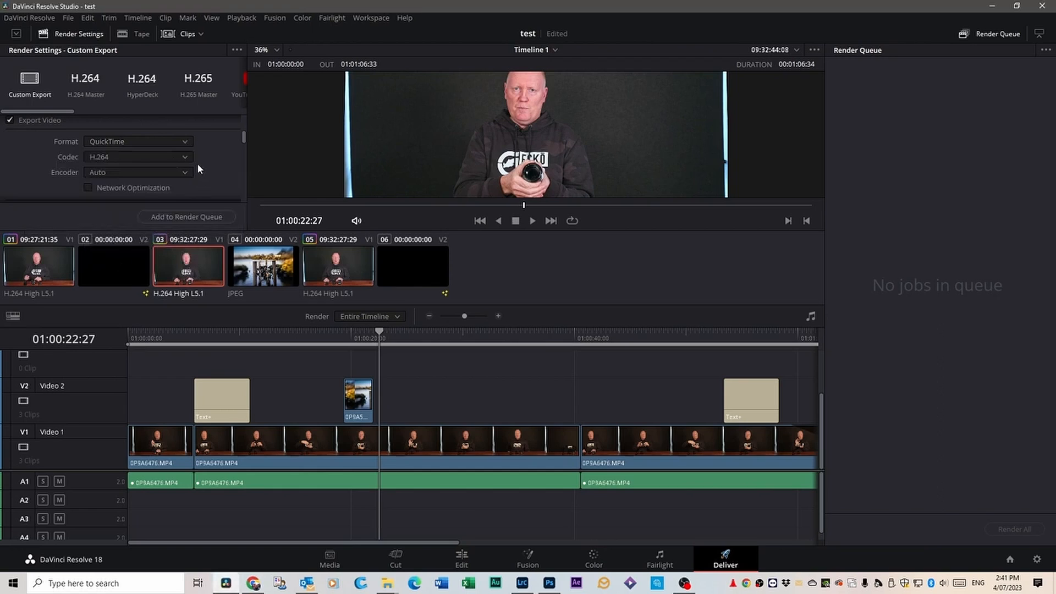
Step: Examine the available export resolutions while keeping 1920 x 1080 HD
scroll(198, 170, down, 3)
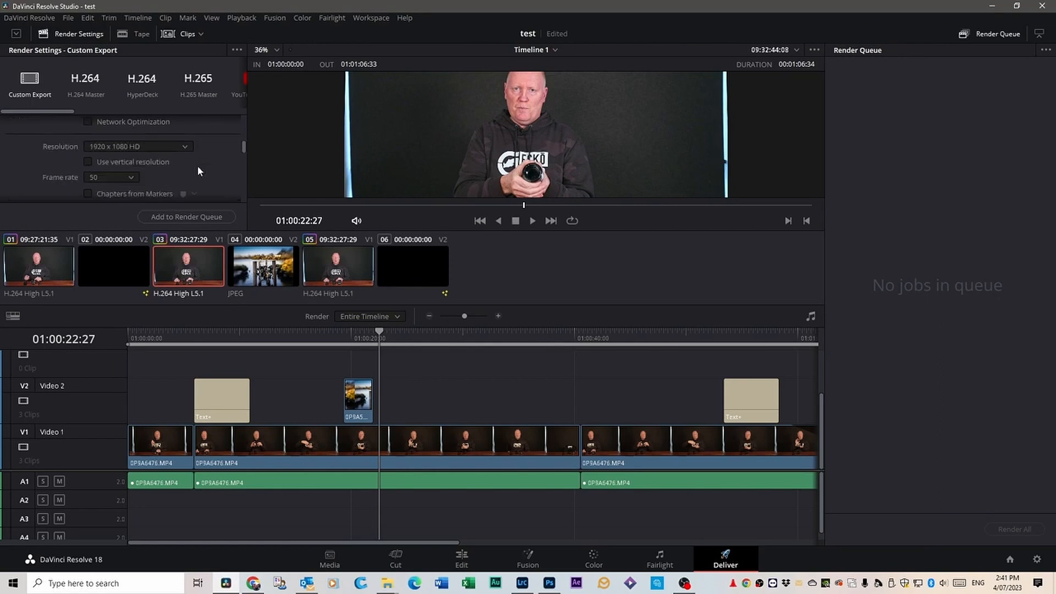
click(185, 149)
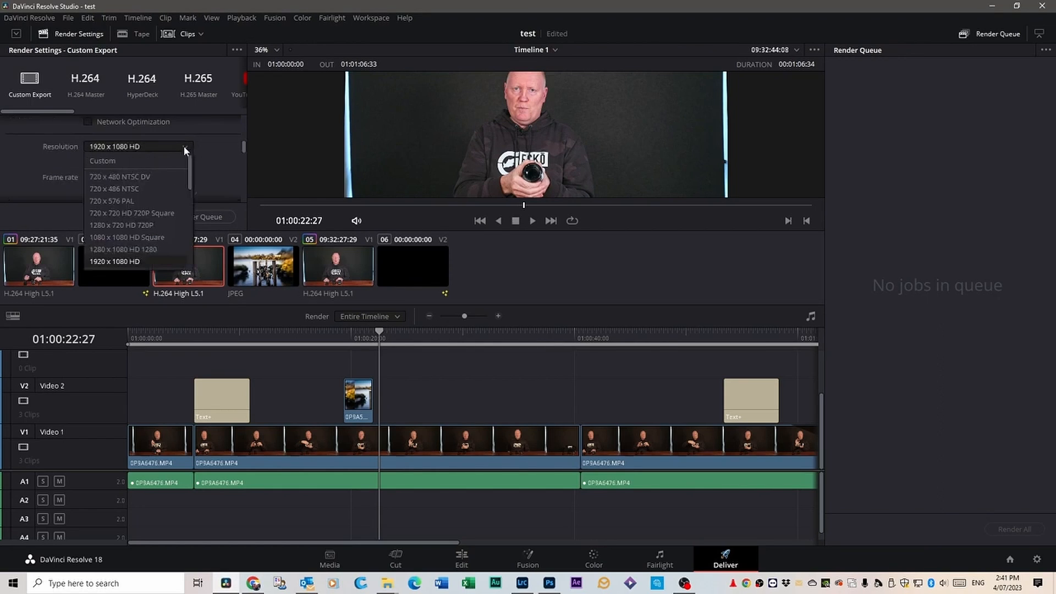
click(186, 148)
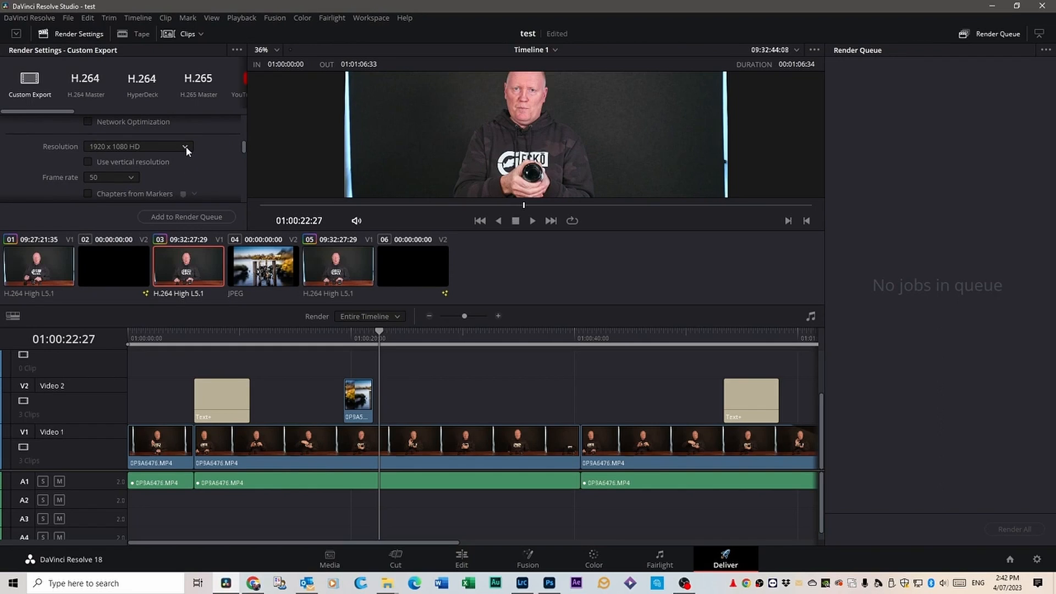
click(186, 149)
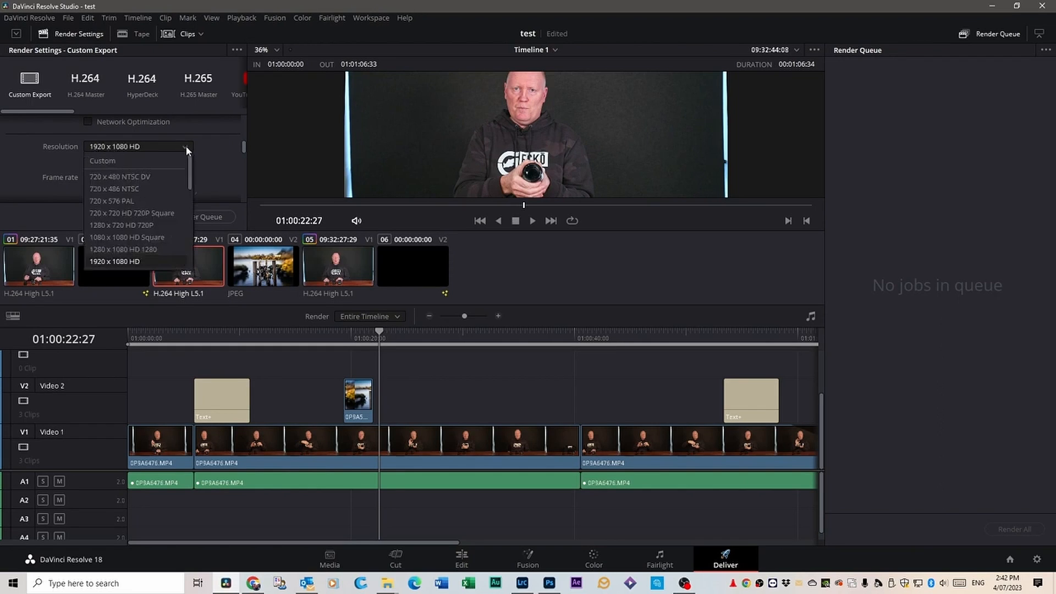
click(186, 144)
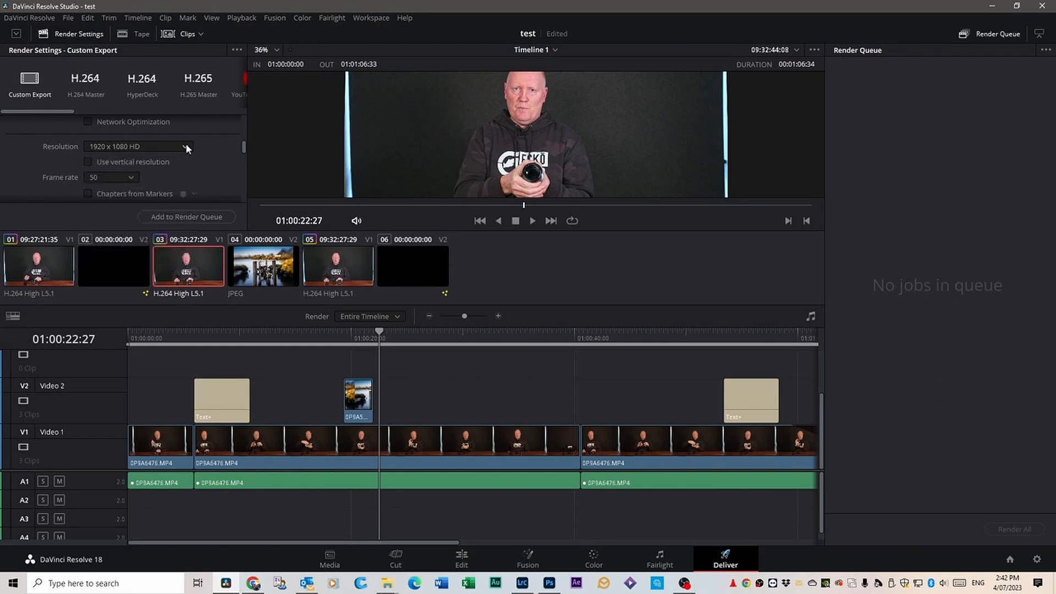
Step: Examine the automatic quality levels for the export while keeping Best
scroll(111, 163, down, 2)
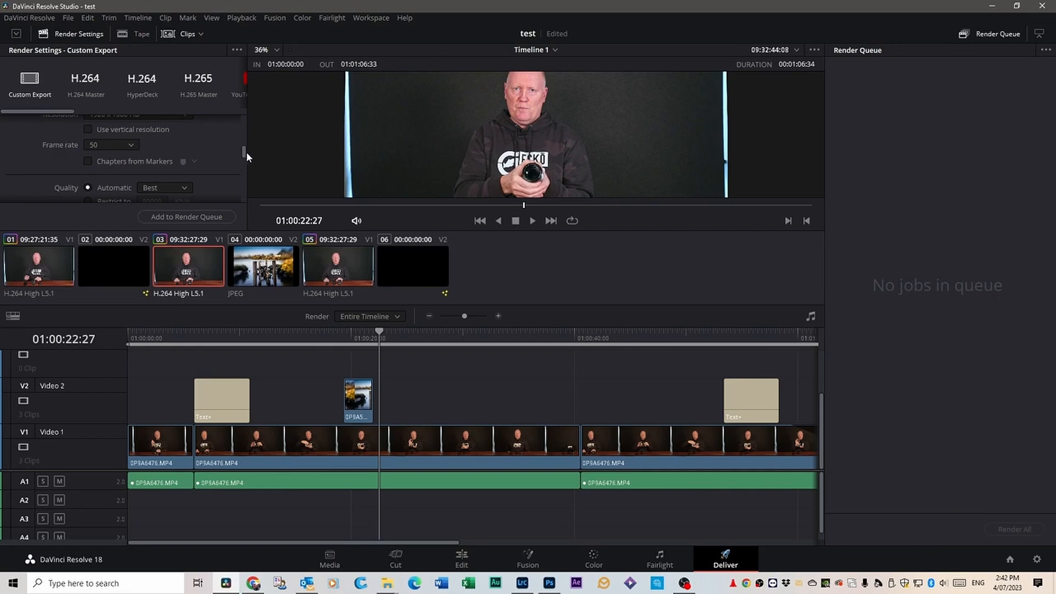
scroll(245, 153, down, 3)
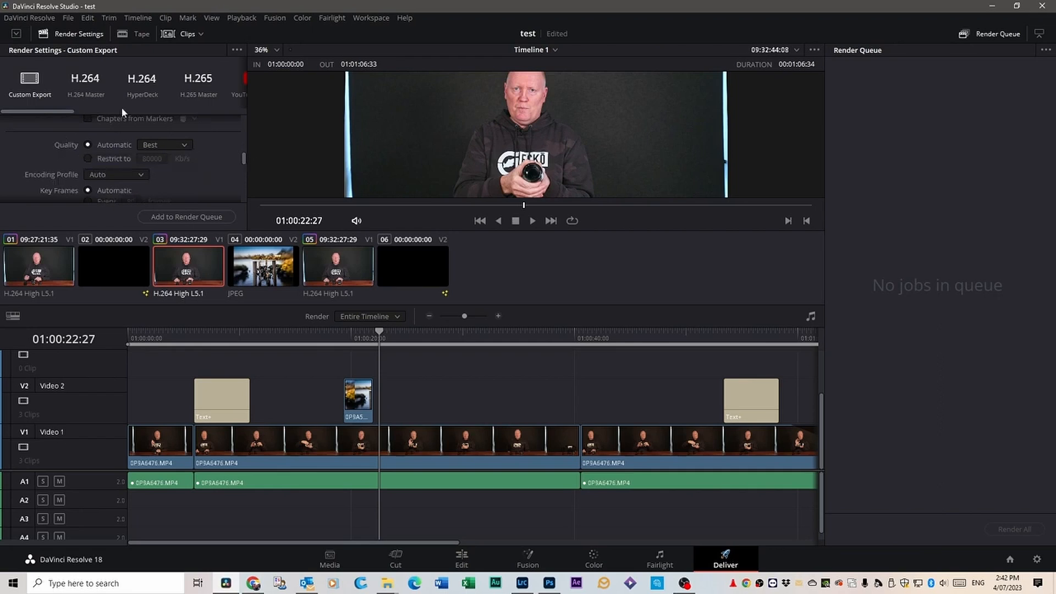
click(185, 148)
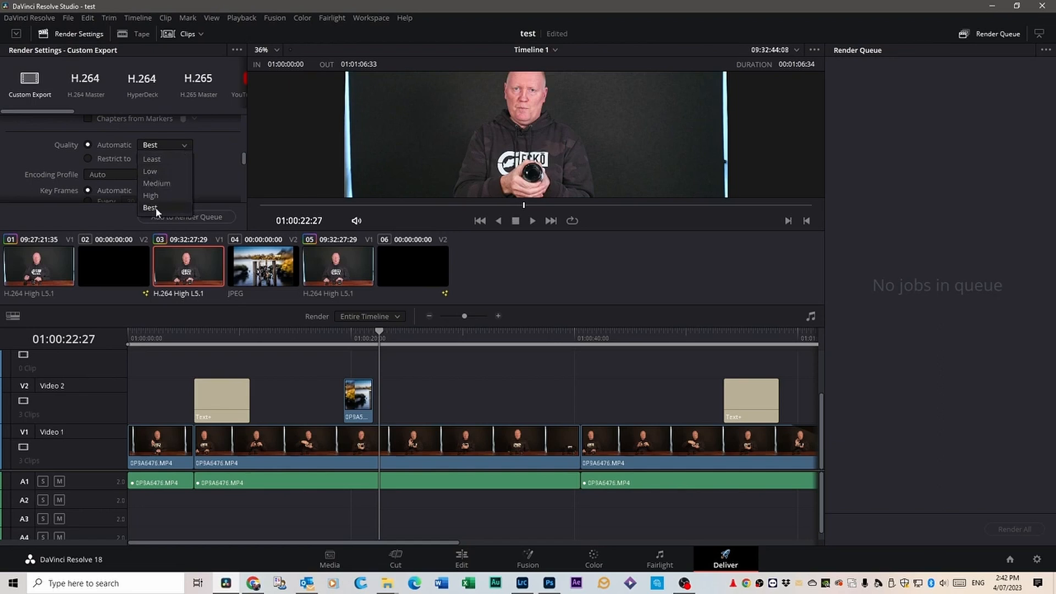
click(185, 144)
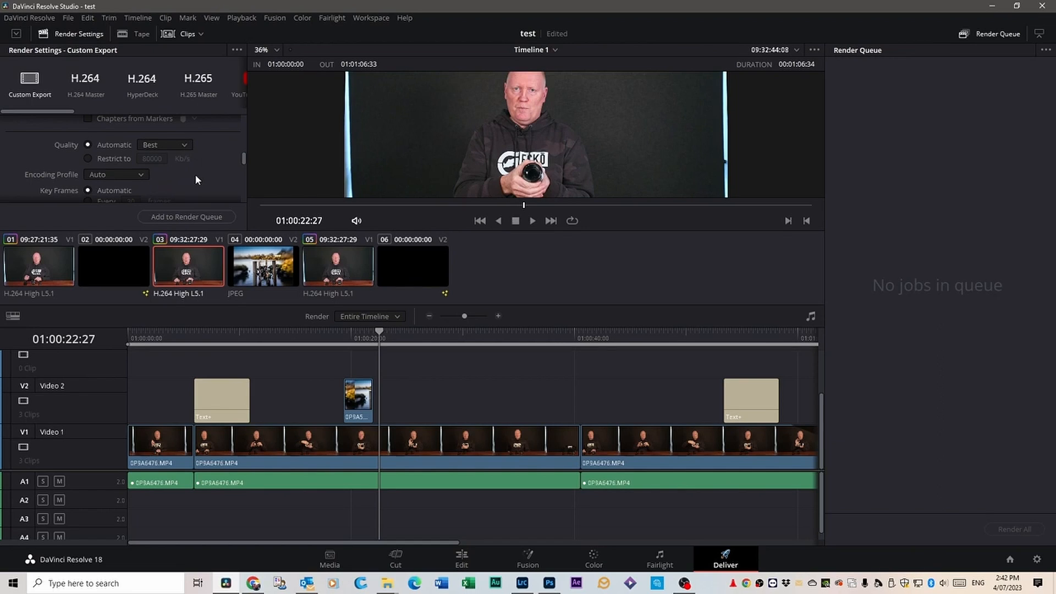
click(184, 145)
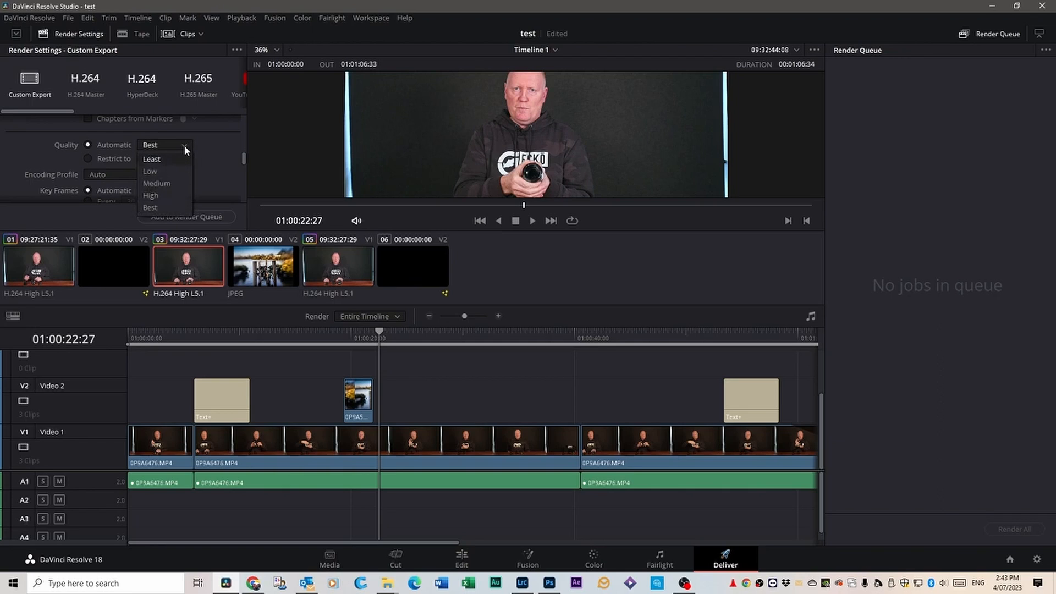
click(185, 147)
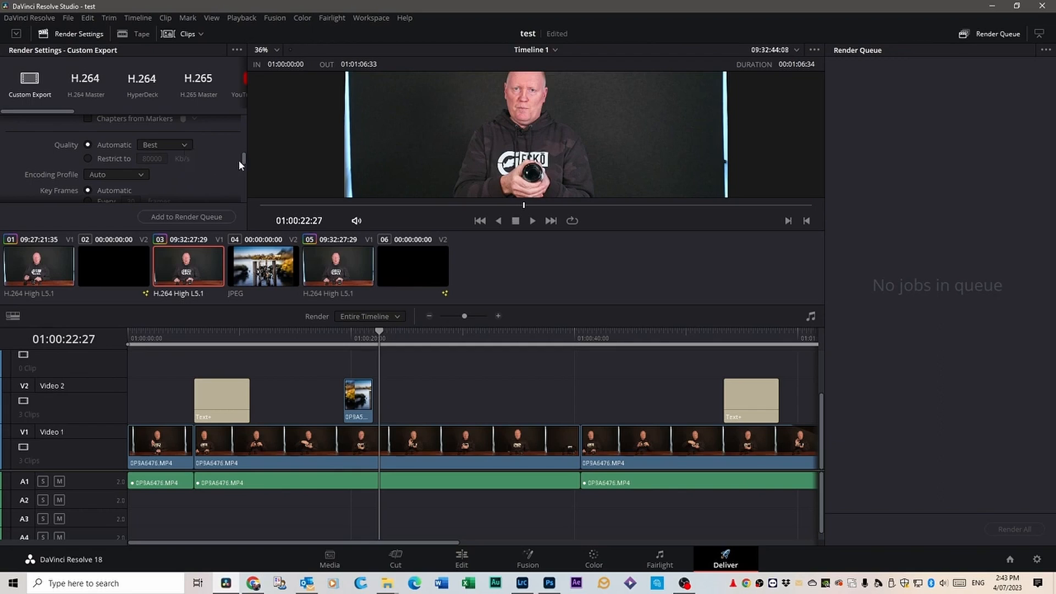
Step: Add the custom export of the entire timeline to the render queue and render all jobs
drag(239, 160, 304, 122)
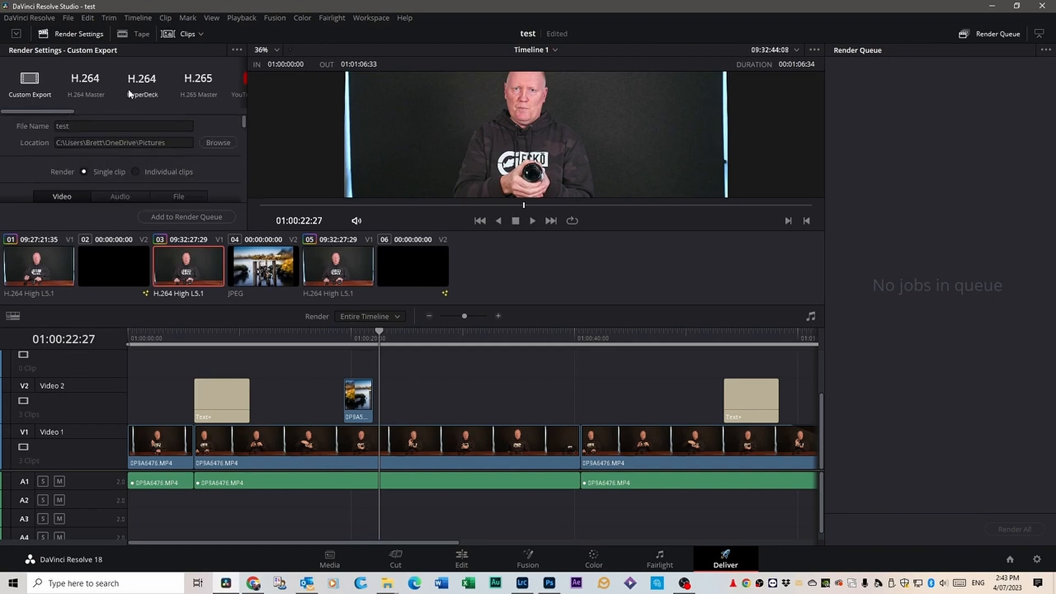
click(184, 218)
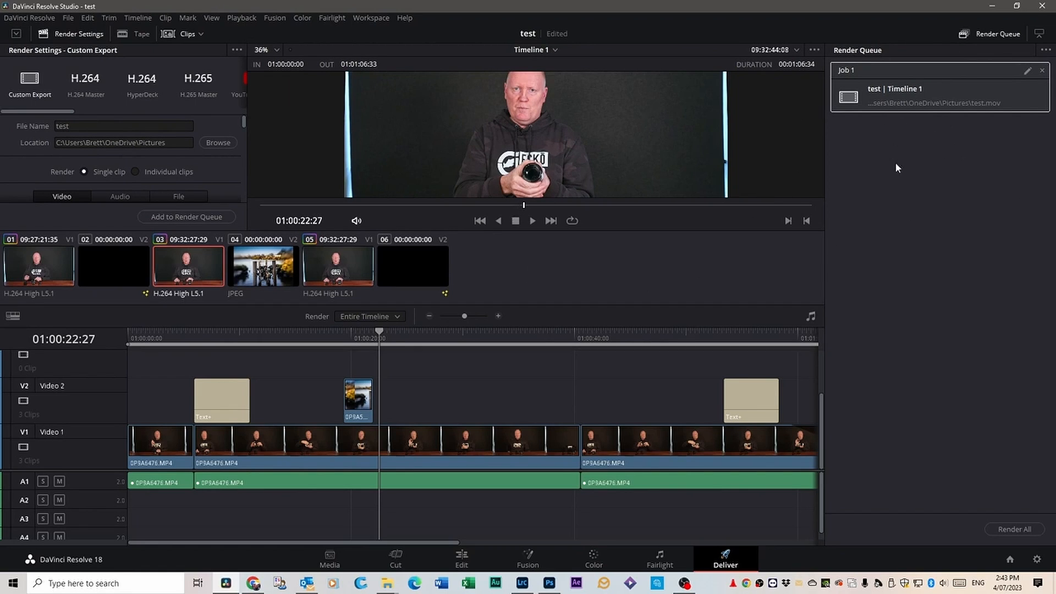
click(1018, 529)
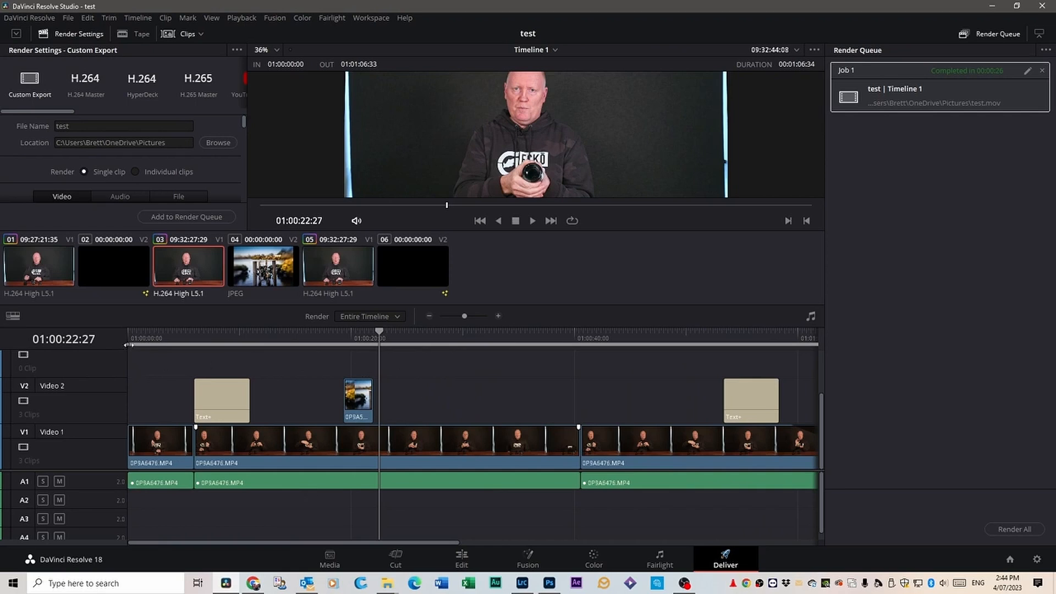
Step: Limit the render range on the timeline to 01:00:18:18 through 01:00:31:00
drag(128, 344, 332, 344)
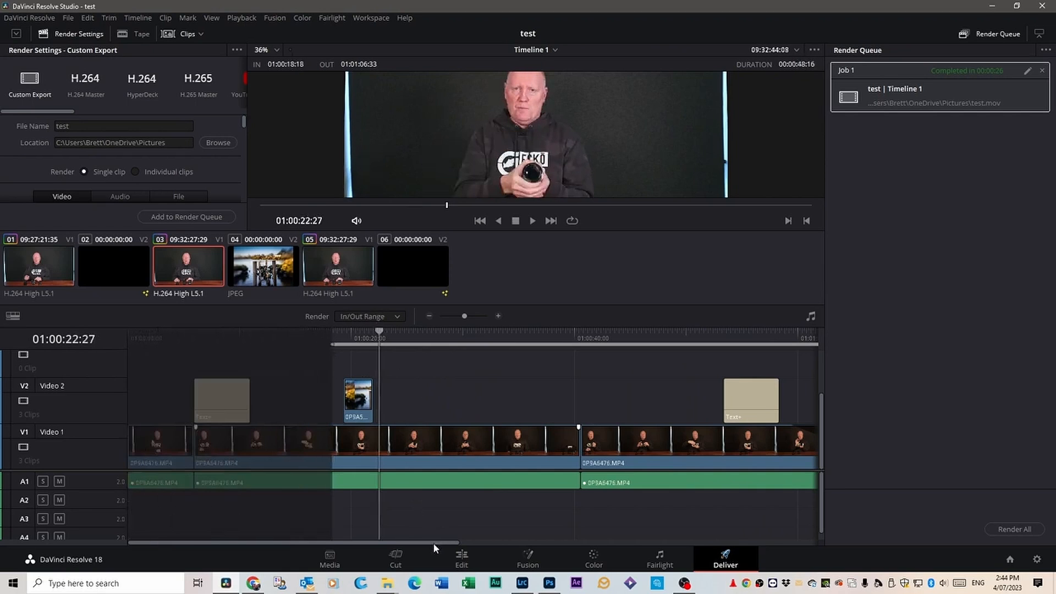
drag(433, 543, 541, 543)
drag(653, 344, 254, 347)
drag(353, 543, 262, 543)
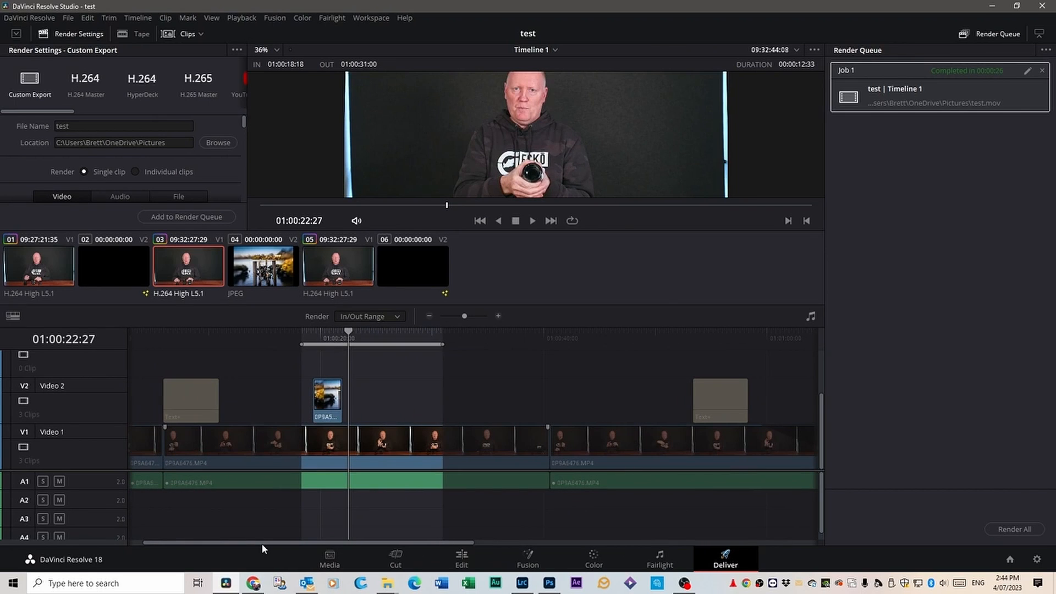
drag(262, 544, 164, 537)
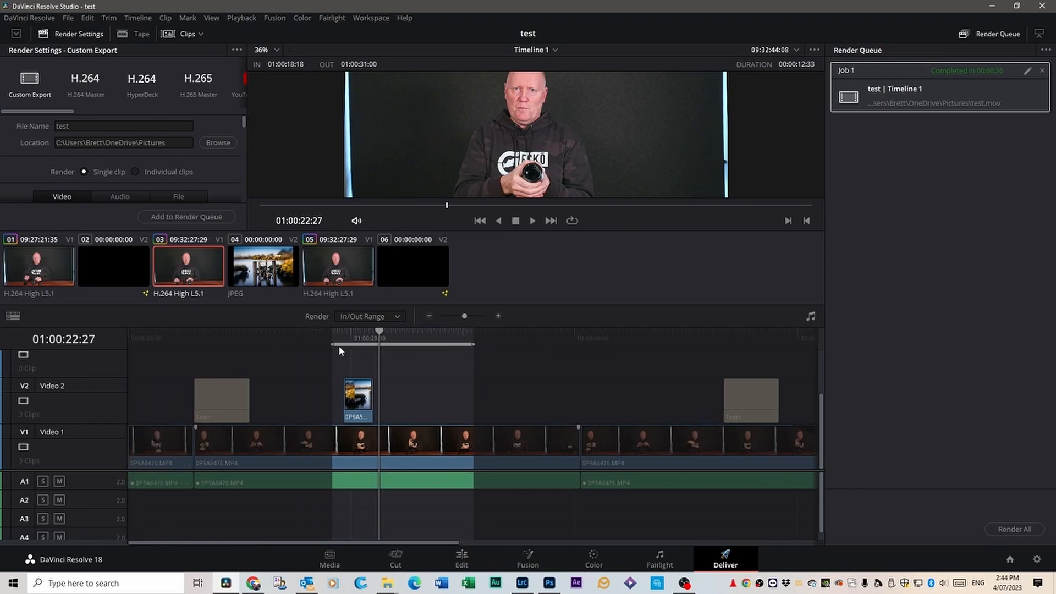
Step: Extend the render range's start back to 01:00:00:00 and pull its end to an earlier point
drag(332, 345, 127, 344)
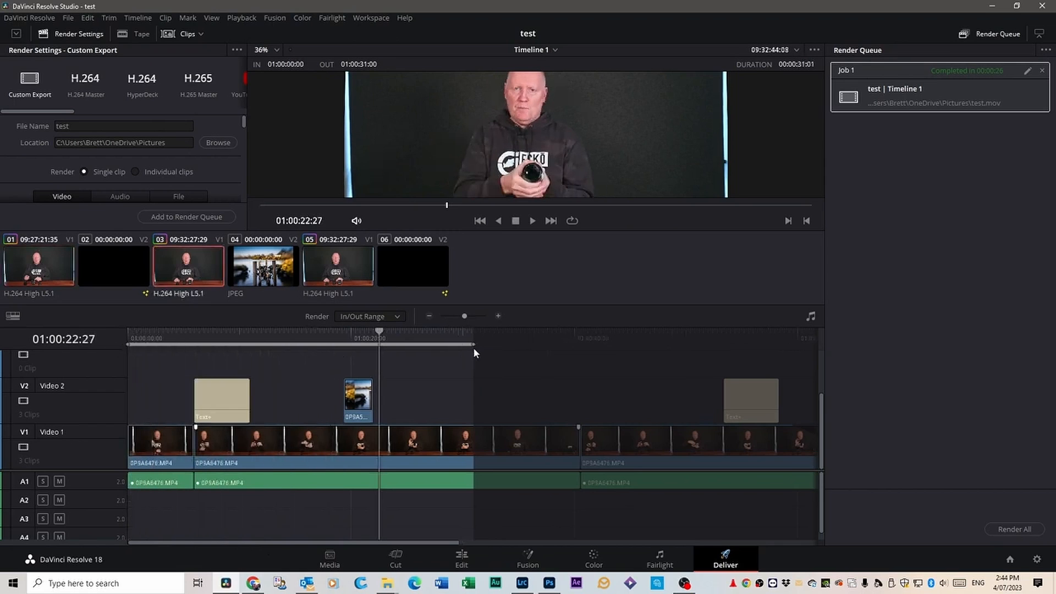
drag(473, 346, 365, 357)
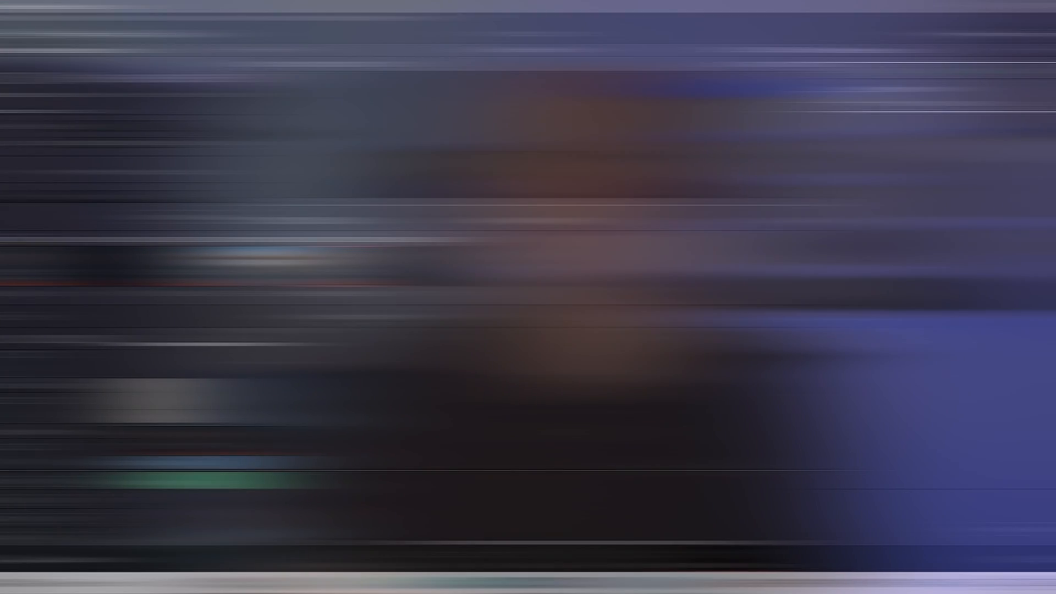
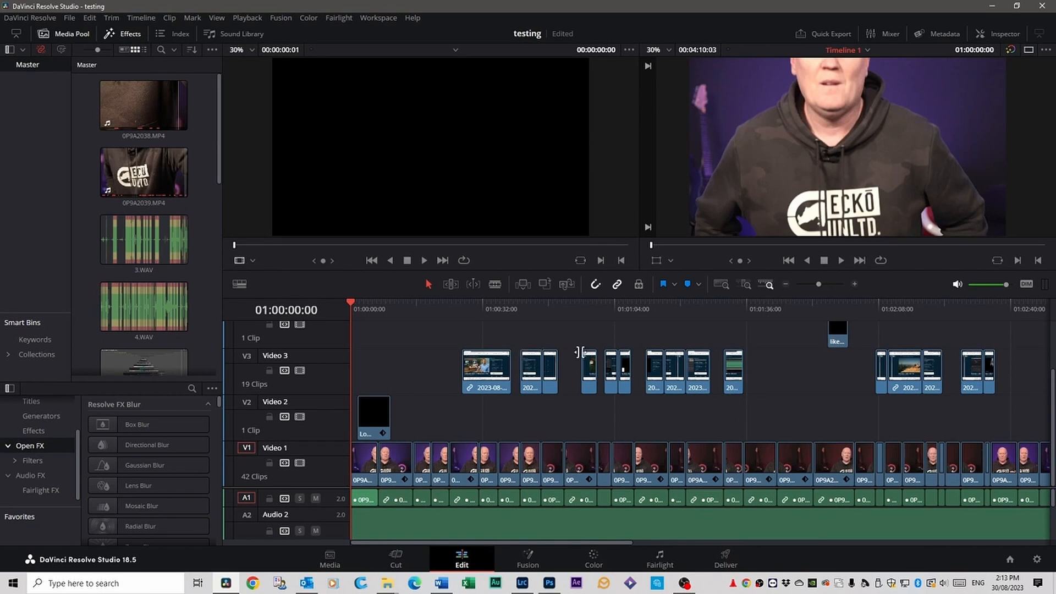
Step: Cut the lower-third title from the start of Video 2 and paste it on the same track at 01:00:19:18
drag(351, 303, 379, 311)
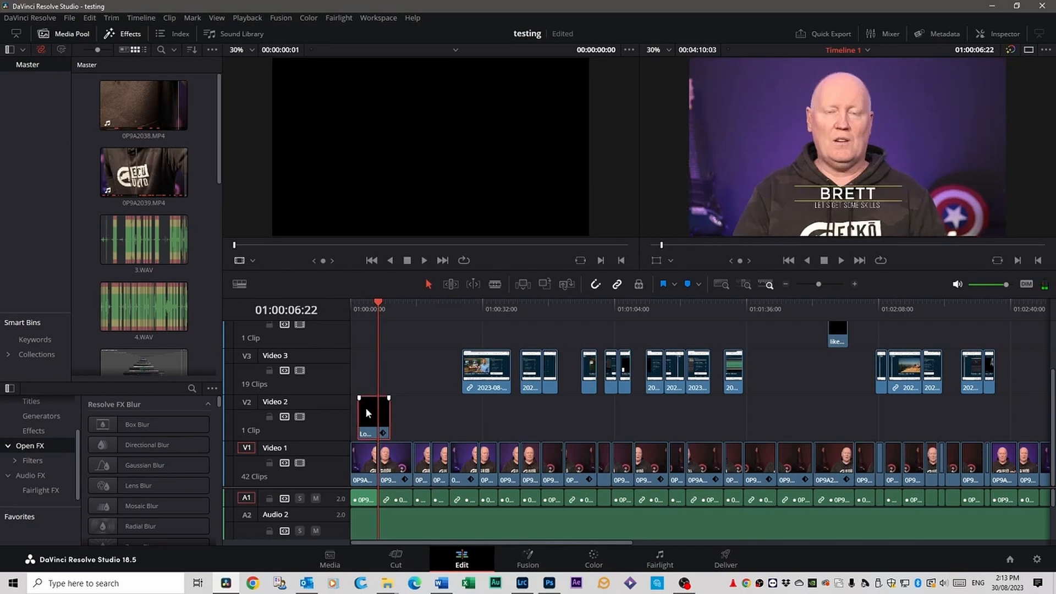
key(ctrl+x)
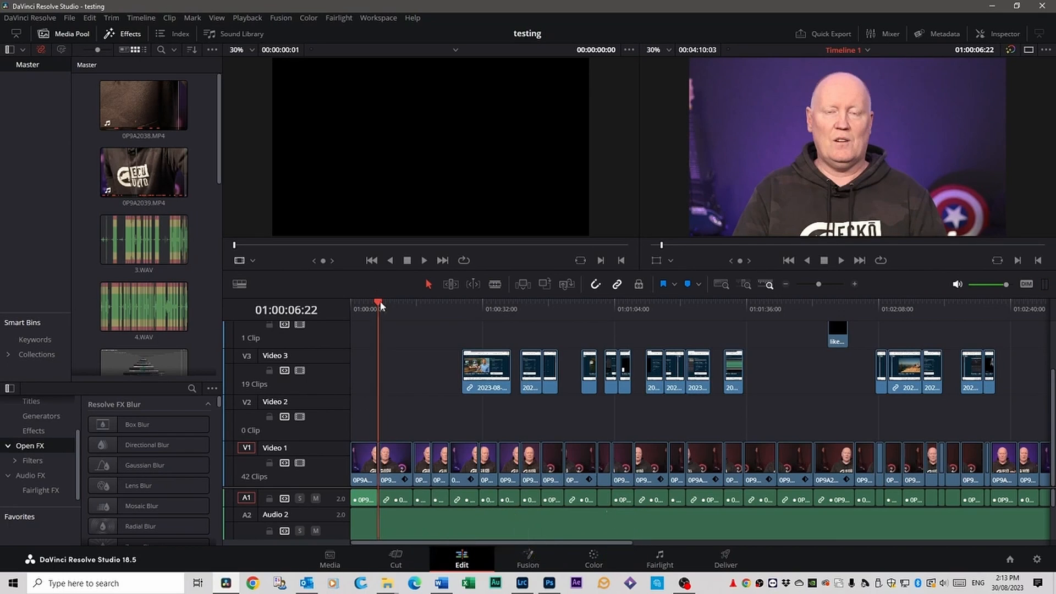
drag(385, 303, 423, 306)
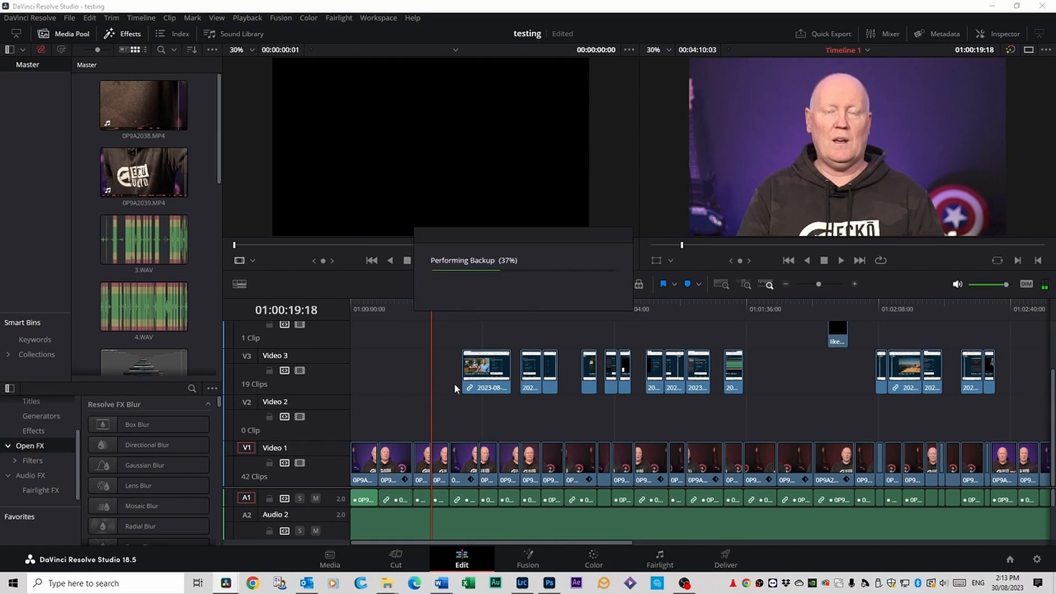
key(ctrl+v)
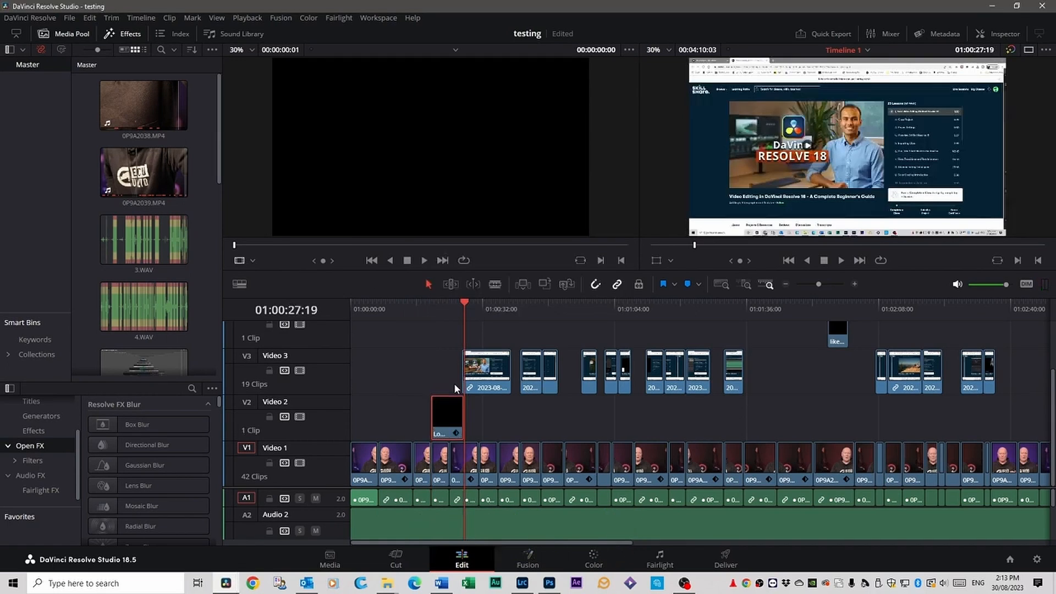
Step: Copy the first screen-recording clip on Video 3 and paste the copy on the same track at 01:00:06:22
drag(463, 302, 484, 303)
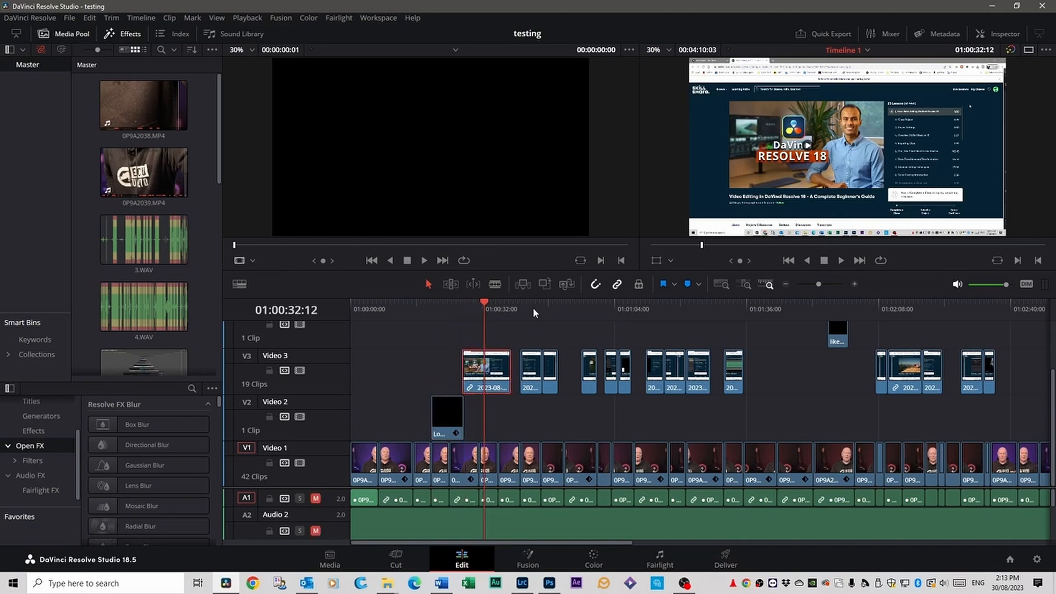
key(ctrl+c)
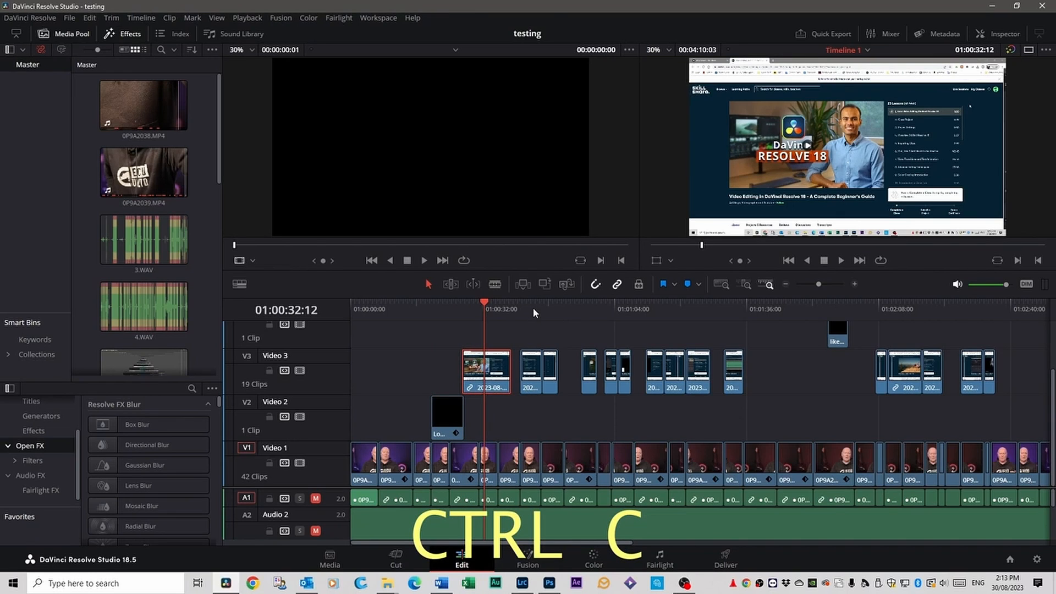
drag(480, 303, 377, 303)
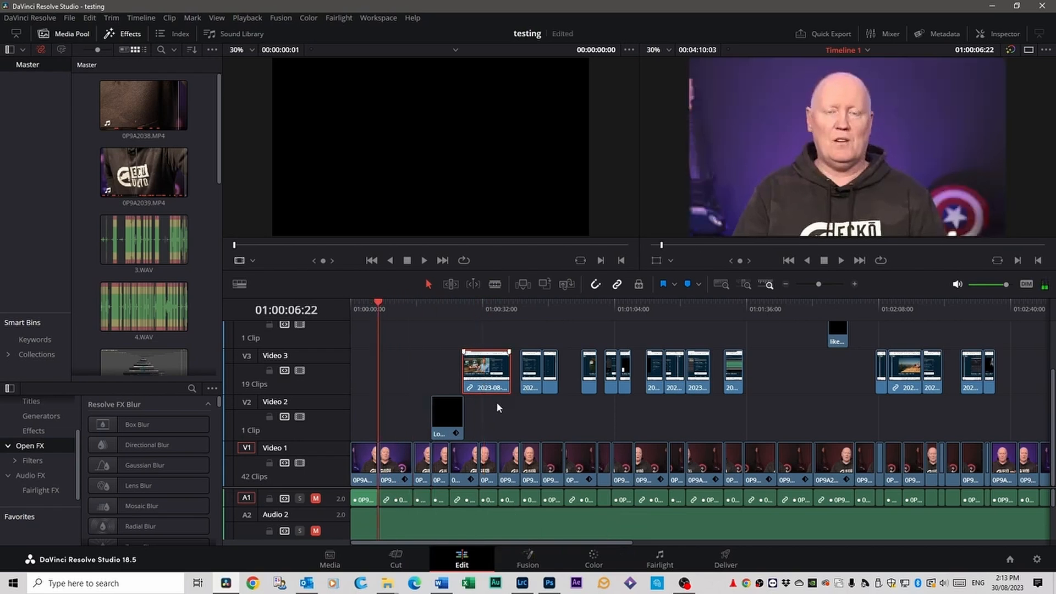
key(ctrl+v)
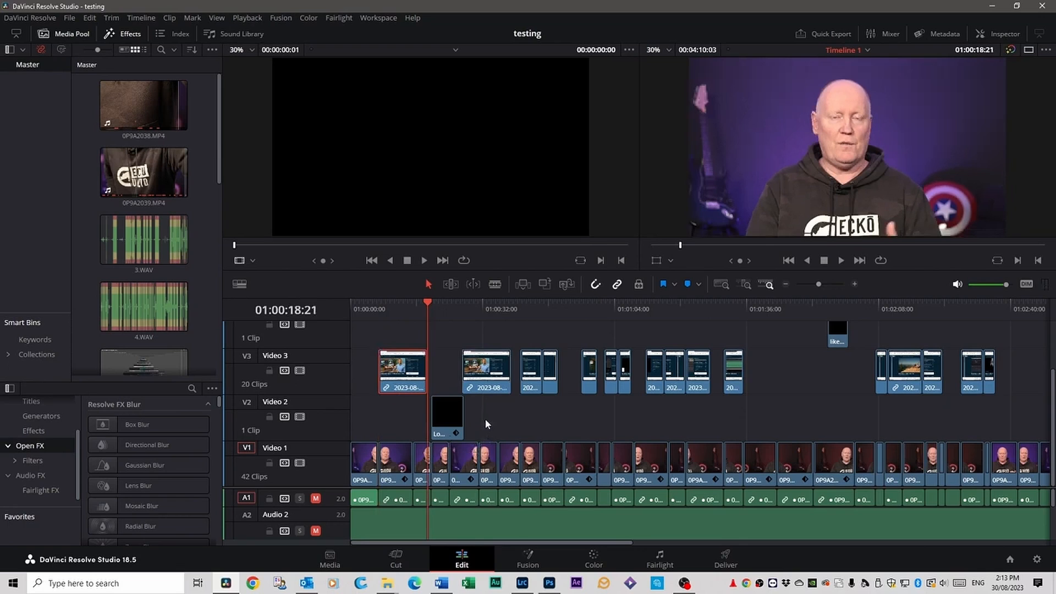
Step: Undo the last paste on Video 3 and redo it to restore the copied clip
key(ctrl+z)
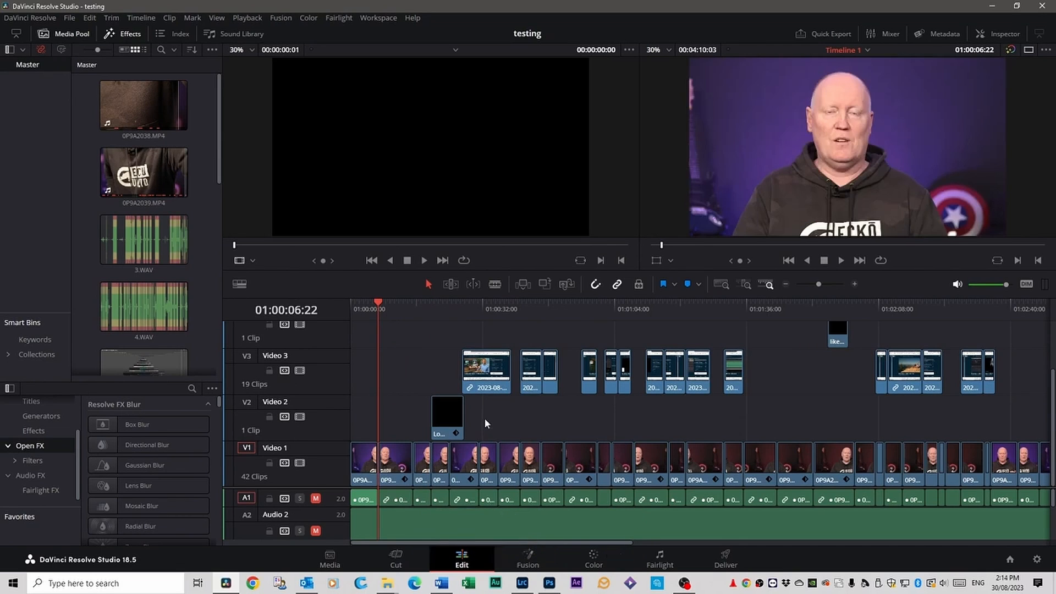
key(ctrl+shift+z)
key(ctrl+v)
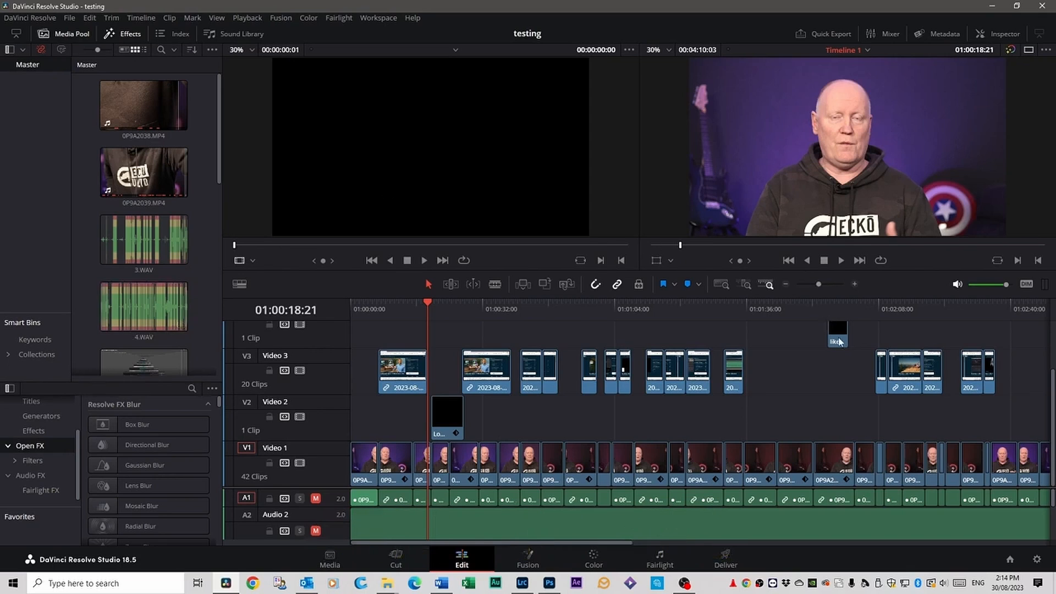
Step: Select every clip on the timeline and clear the selection
key(ctrl+a)
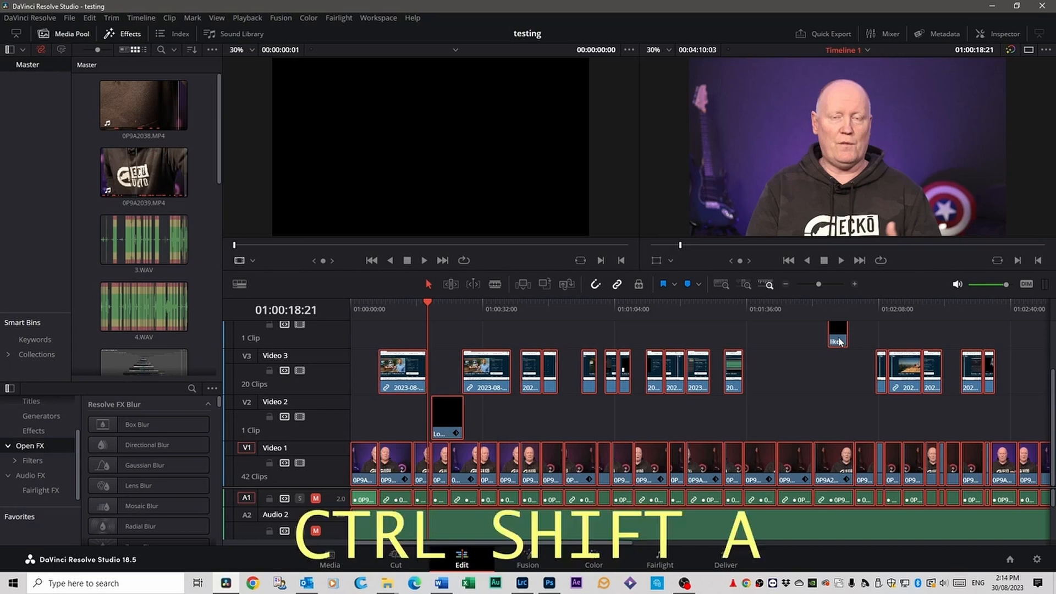
key(ctrl+shift+a)
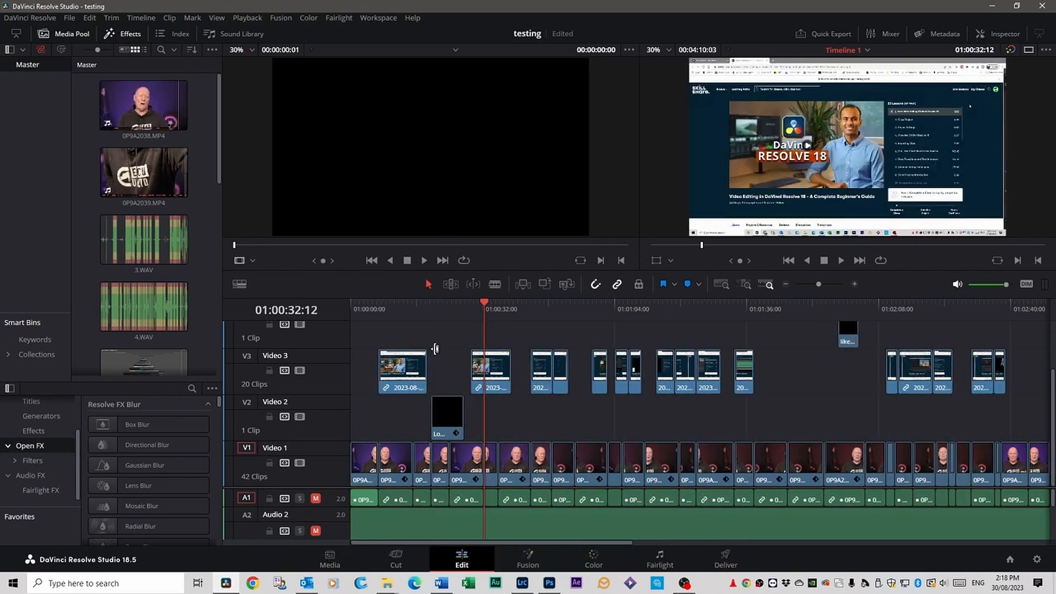
Step: Ripple-trim the end of the Video 1 clip starting near 01:00:35:25 to a duration of about 05:28 in trim edit mode
key(Down)
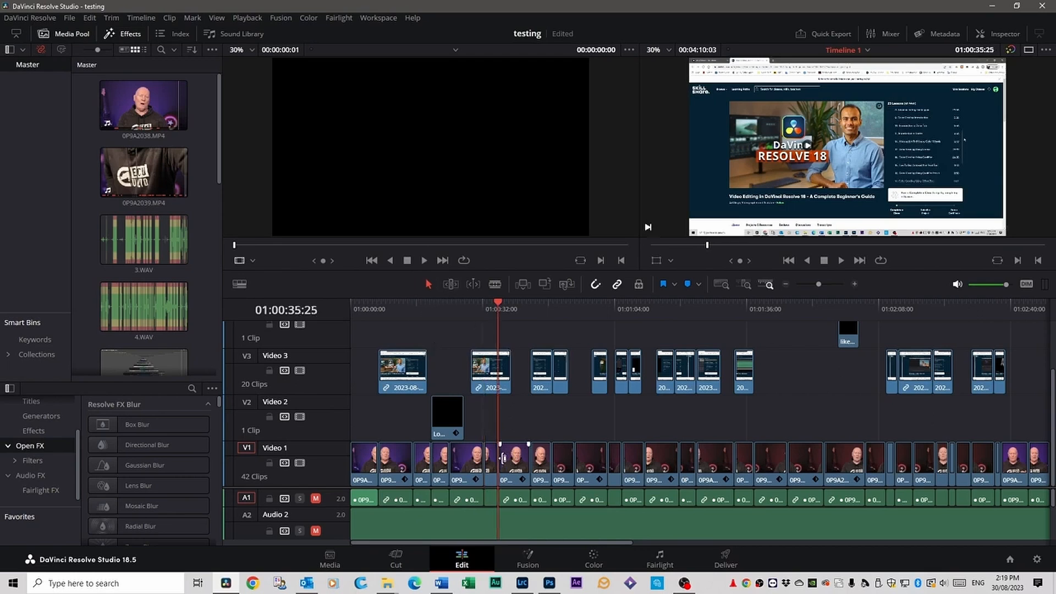
drag(502, 457, 524, 460)
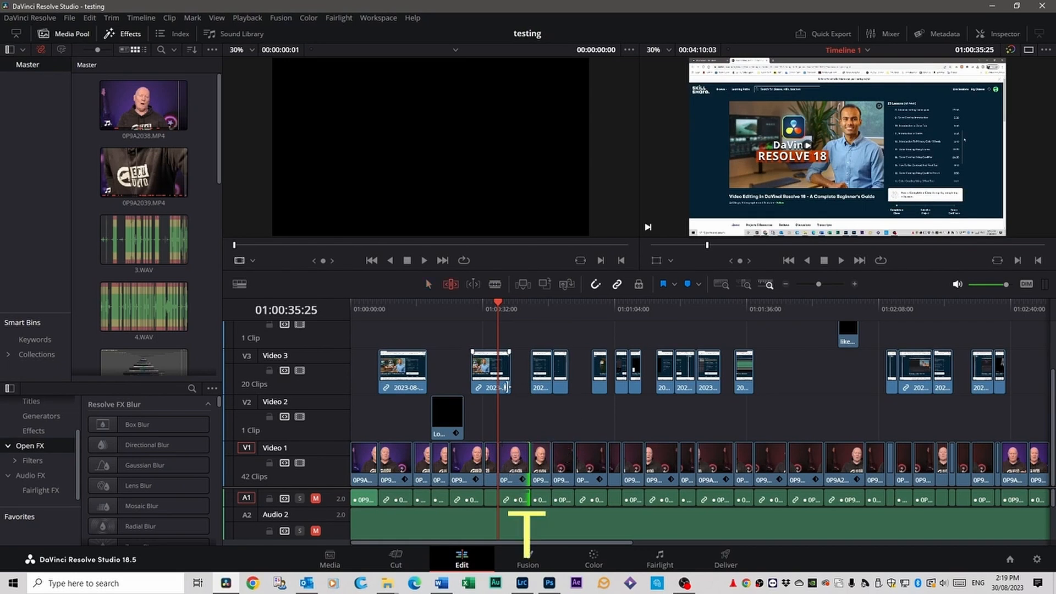
drag(508, 457, 519, 458)
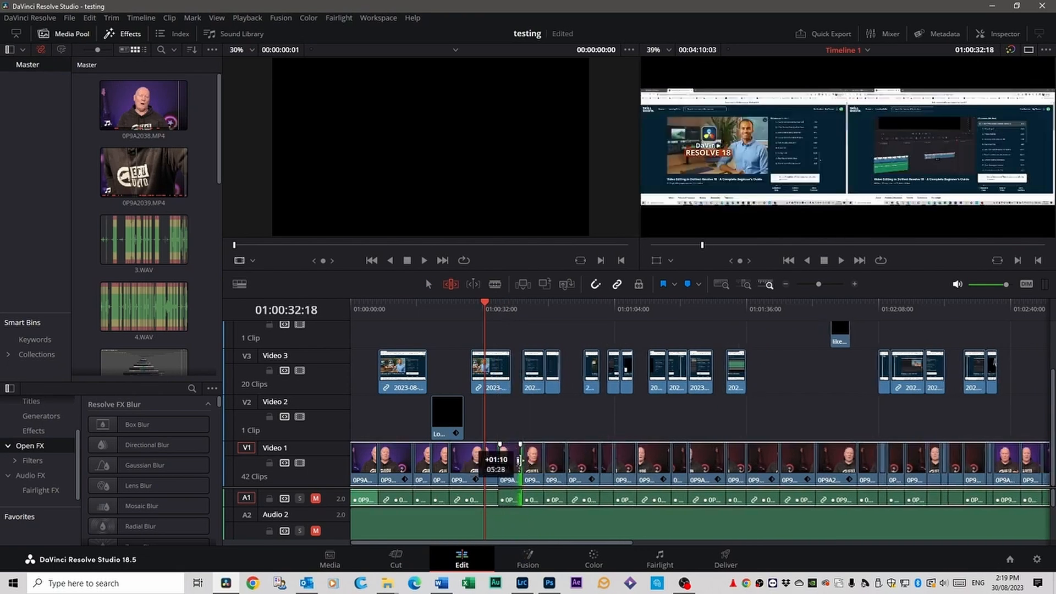
Step: Blade the Video 1 clip just after 01:01:33:09 into several short pieces
drag(654, 305, 669, 309)
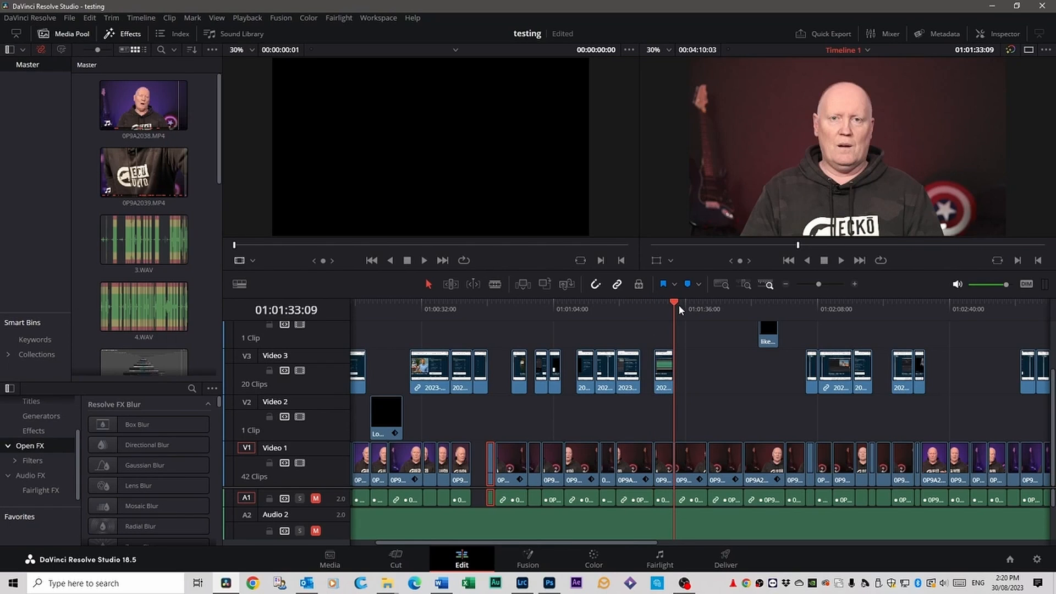
mouse_move(678, 304)
mouse_down()
mouse_move(689, 307)
mouse_move(674, 308)
mouse_up()
key(b)
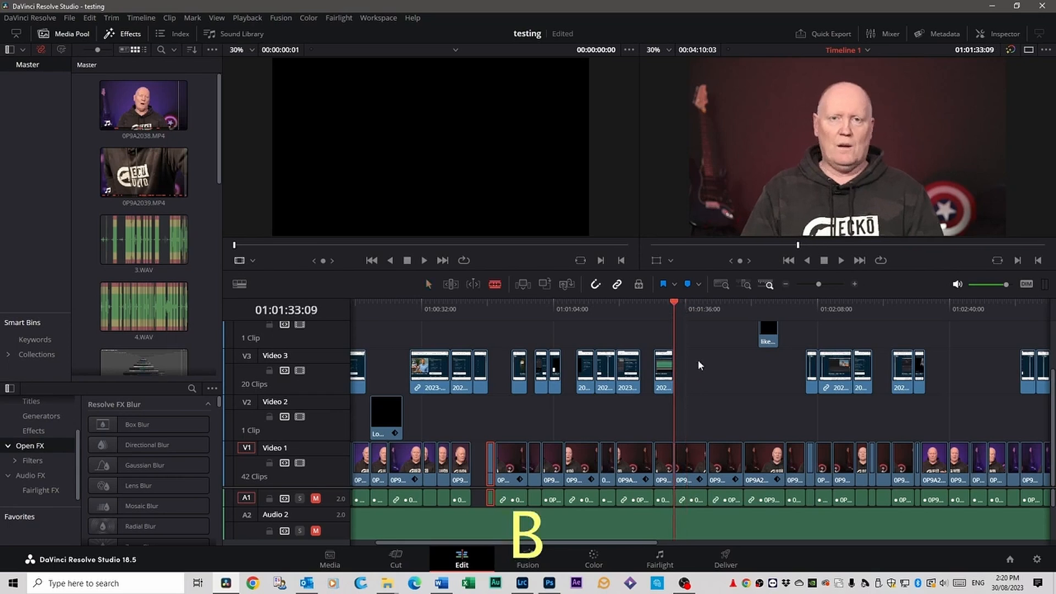
click(689, 459)
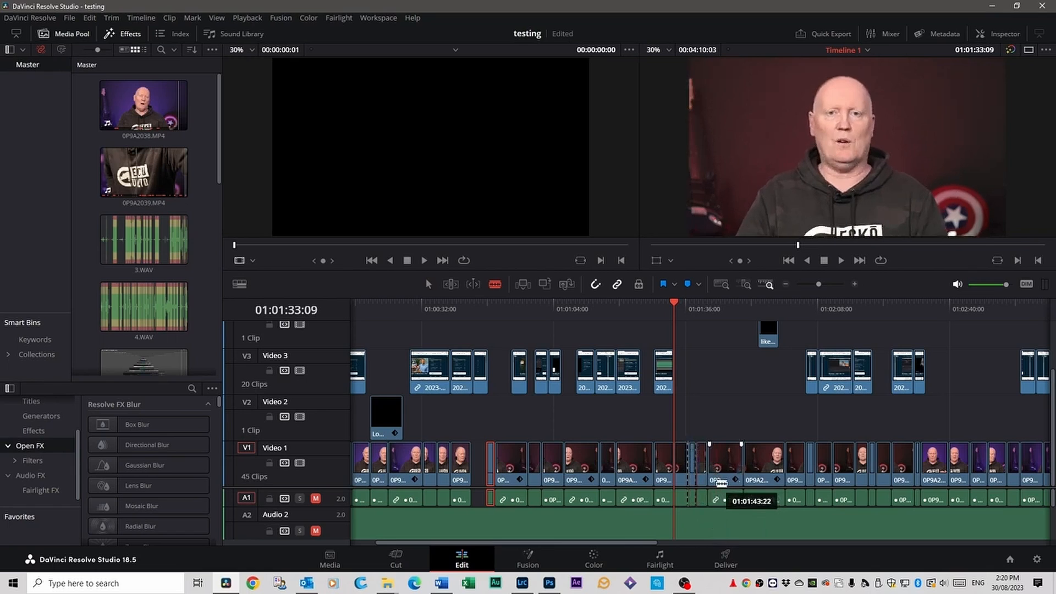
click(694, 461)
Step: Return to selection mode and select individual pieces of the cut Video 1 clip, ending with the selection tool active
click(429, 284)
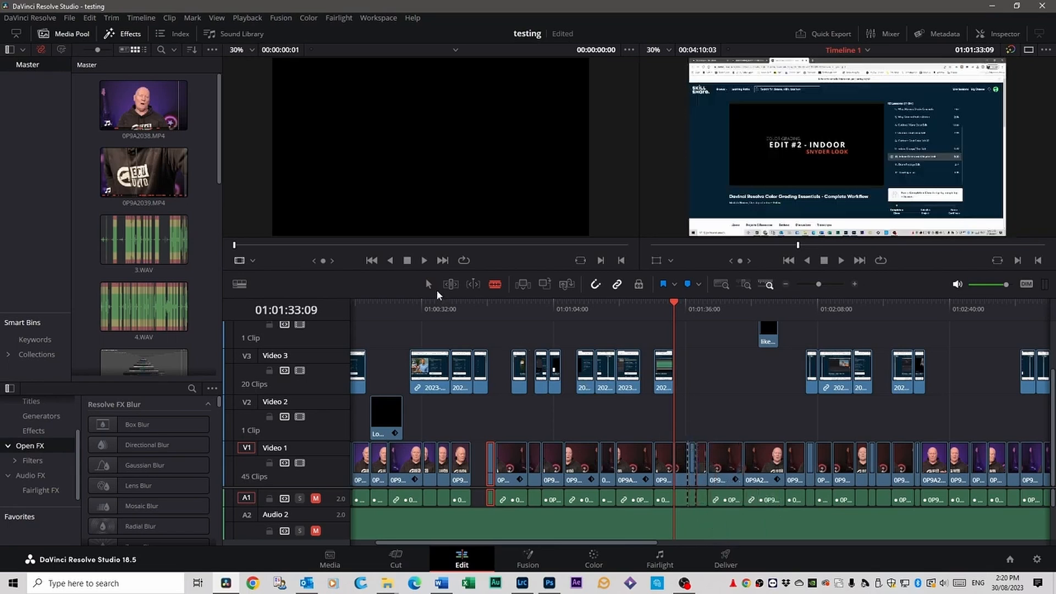
click(694, 448)
click(685, 458)
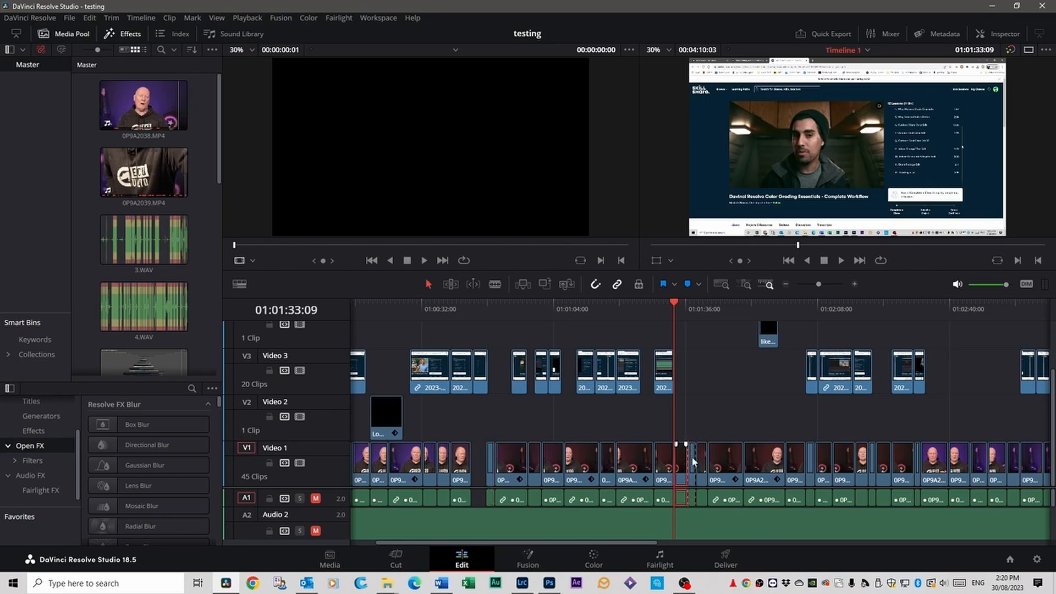
click(700, 462)
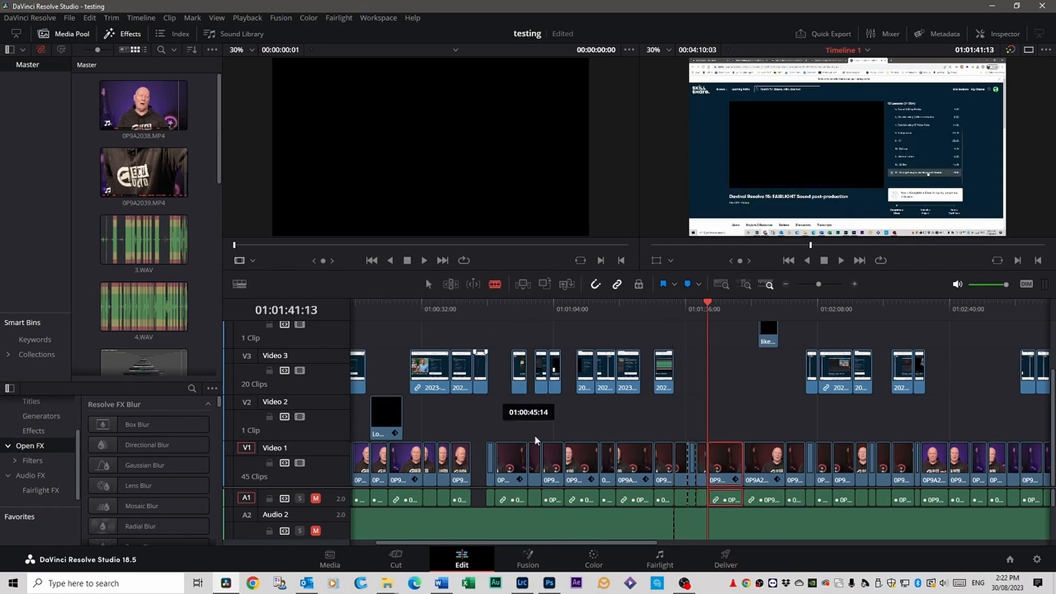
key(a)
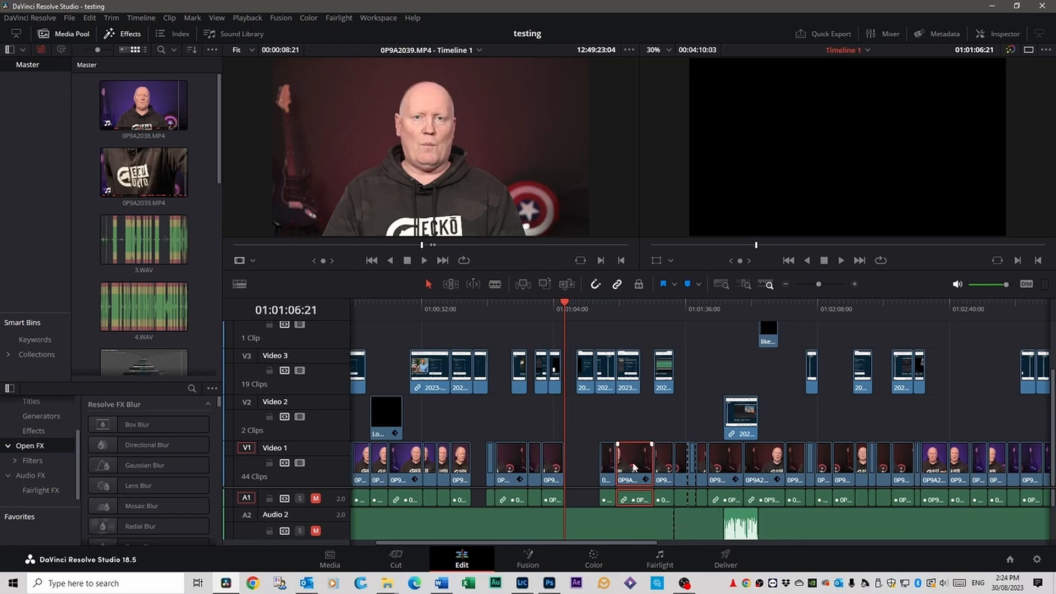
Step: Delete the 0P9A2039.MP4 clip on Video 1 near 01:01:19, leaving a gap in its place
click(656, 461)
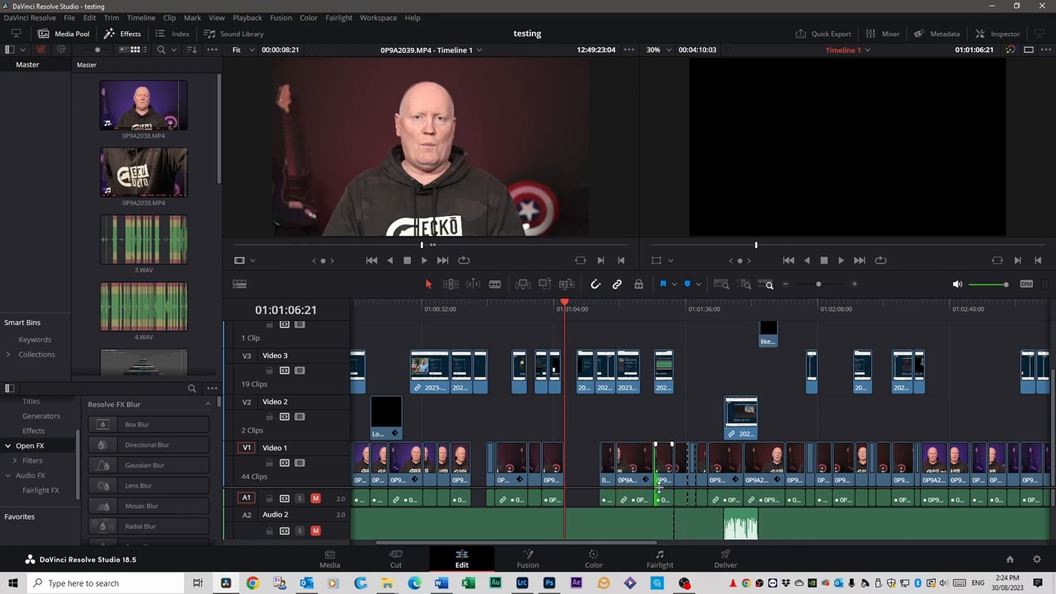
click(635, 467)
key(BackSpace)
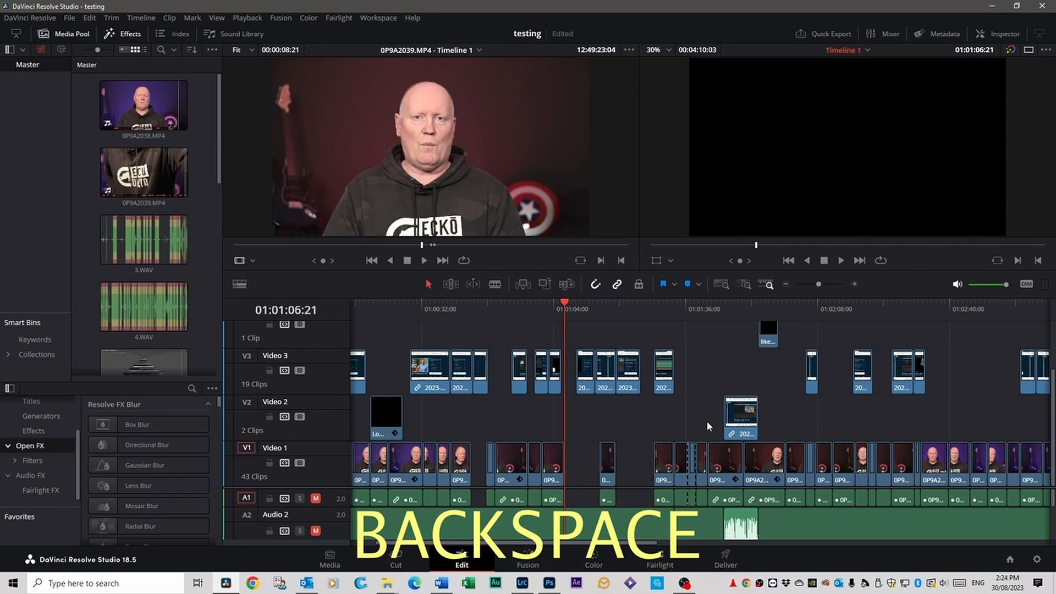
click(605, 435)
click(695, 392)
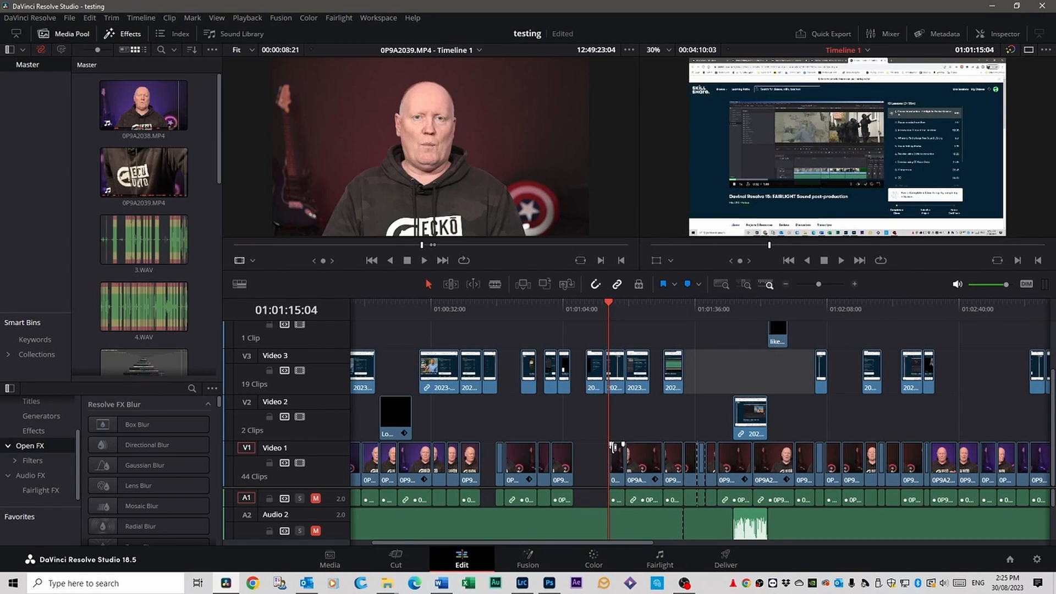
Step: Select every Video 1 clip from 01:01:15:04 onward and clear the selection
mouse_move(609, 303)
mouse_down()
mouse_move(585, 304)
mouse_move(607, 308)
mouse_up()
key(y)
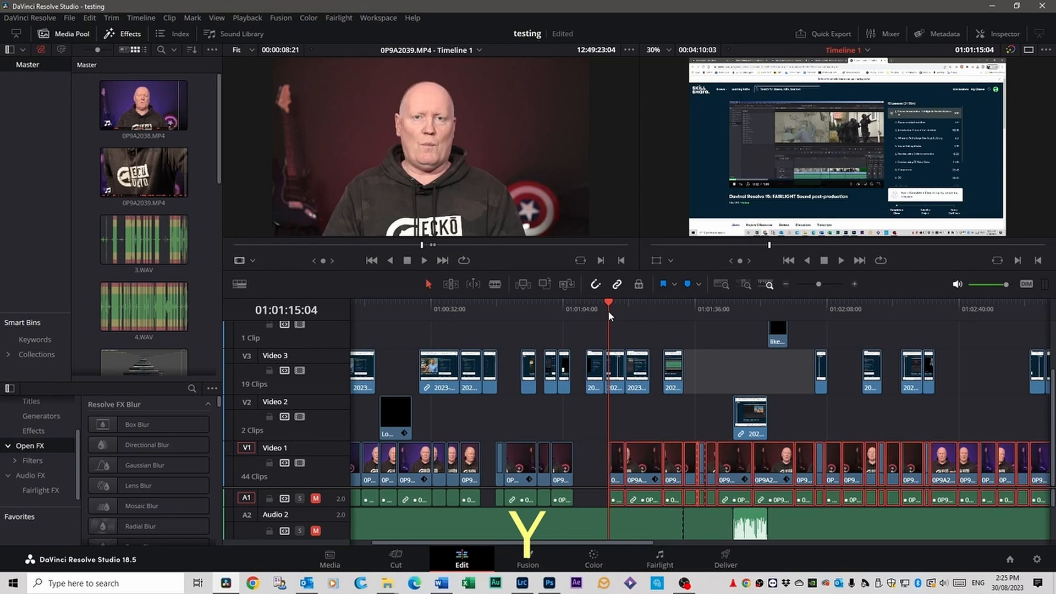
click(616, 410)
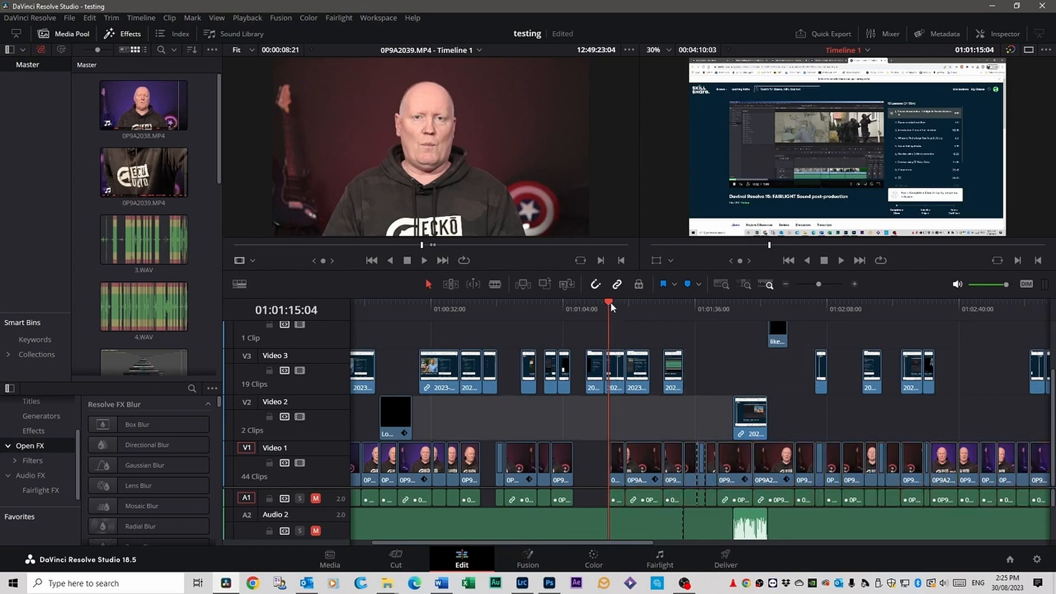
Step: Move the short Video 1 clip after the gap up to Video 2, snapping its start to 01:01:09:17, and extend its end
drag(610, 301, 583, 306)
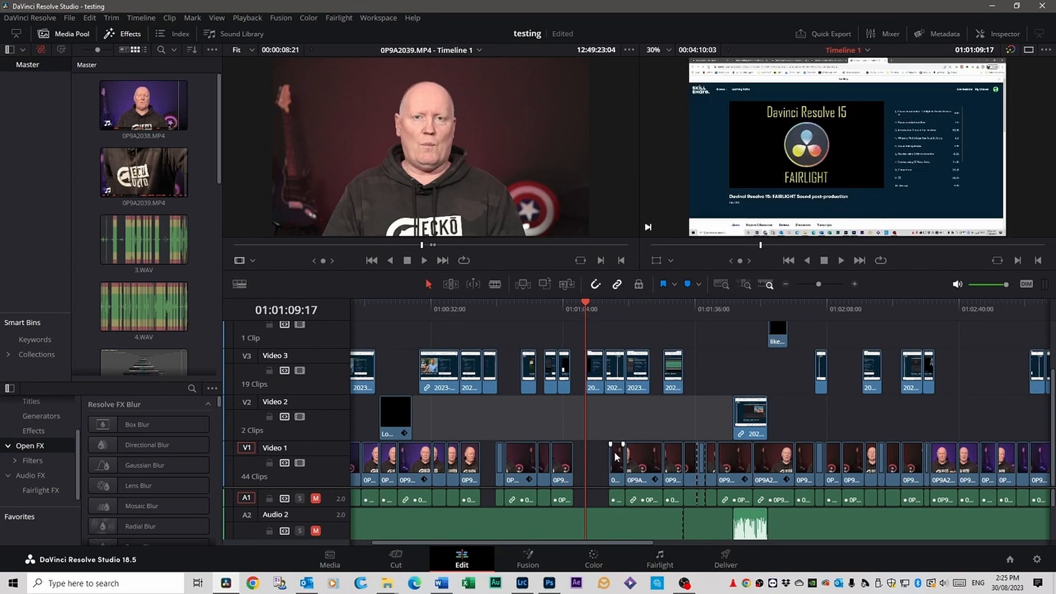
drag(614, 451, 589, 414)
drag(623, 415, 619, 417)
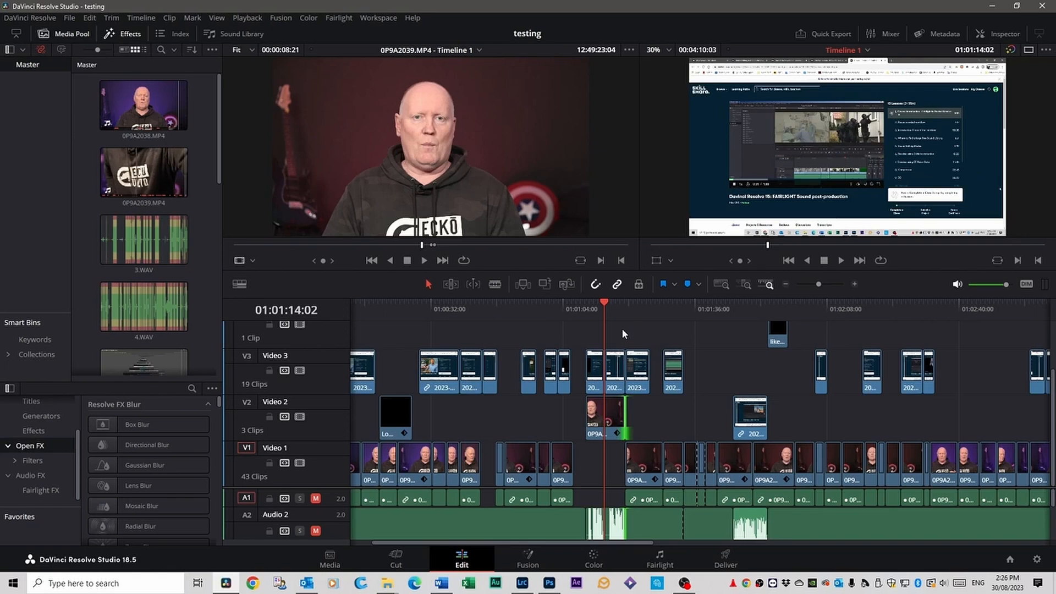
Step: Turn snapping off to adjust the talking-head clip on Video 2 freely, and turn snapping back on to adjust its end
key(n)
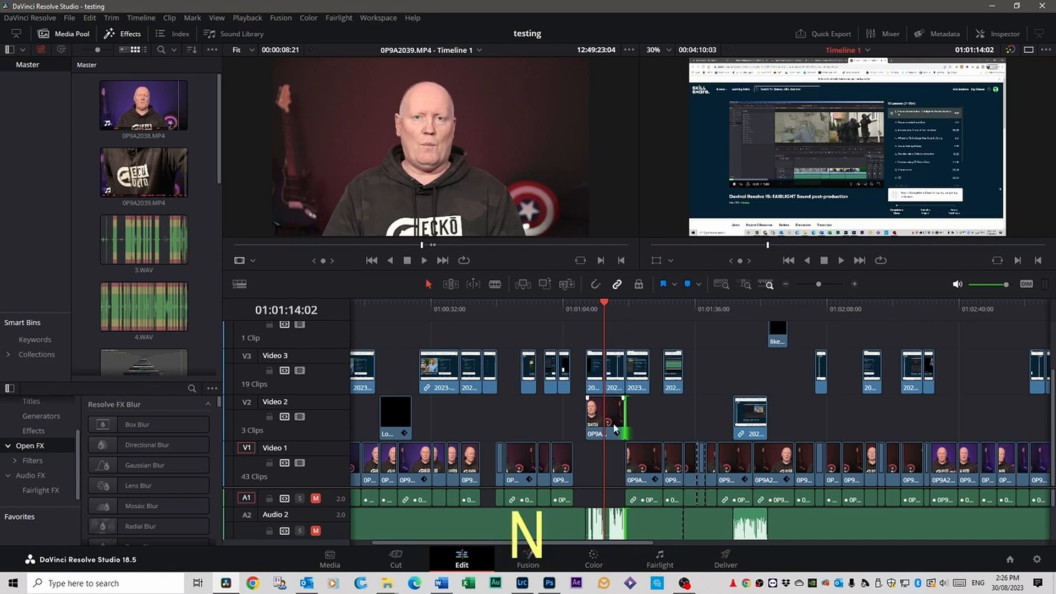
drag(592, 416, 619, 414)
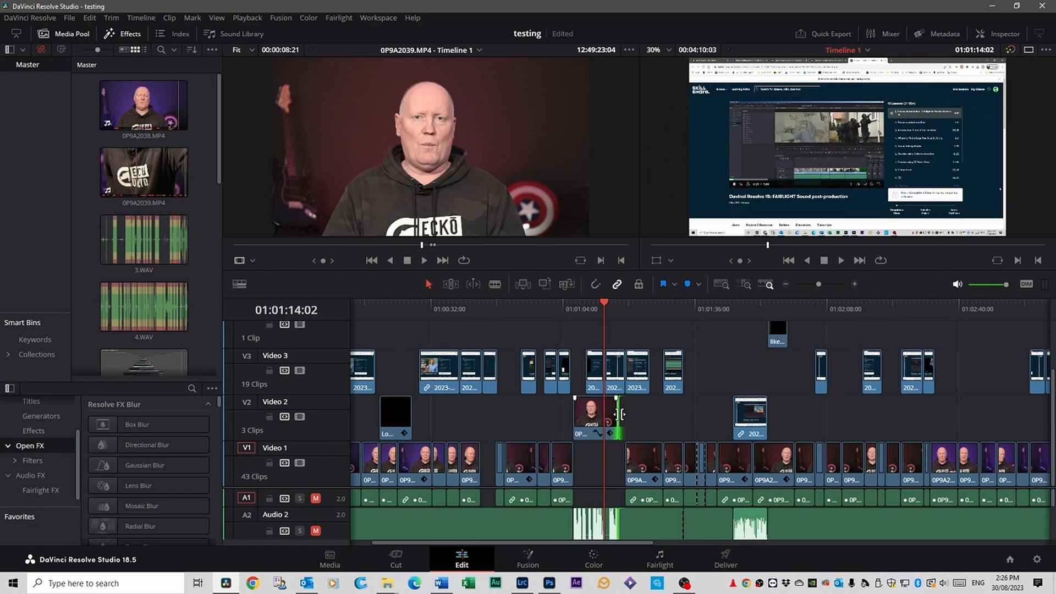
key(n)
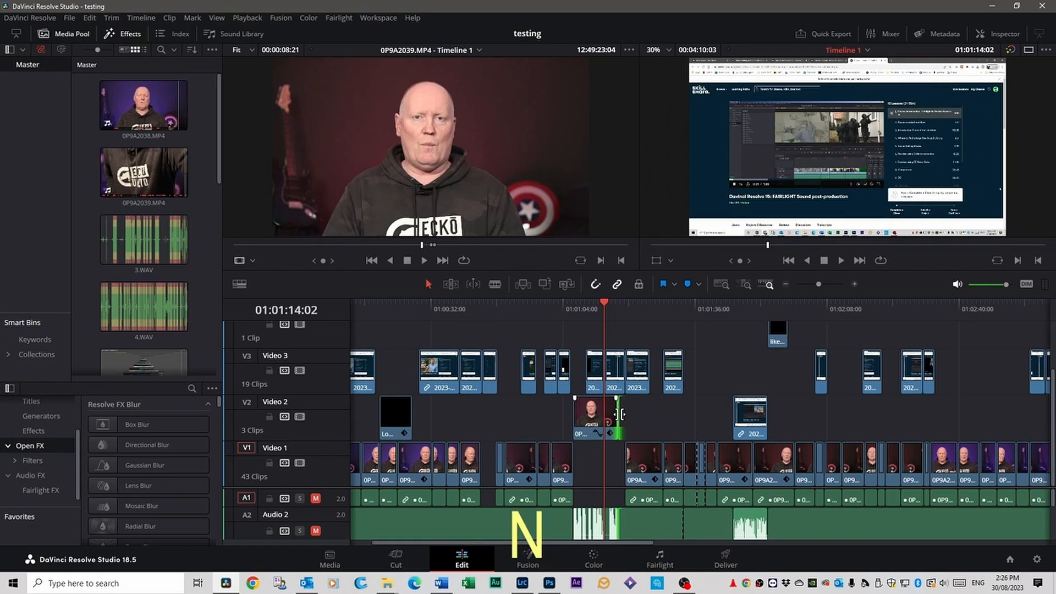
drag(619, 414, 577, 415)
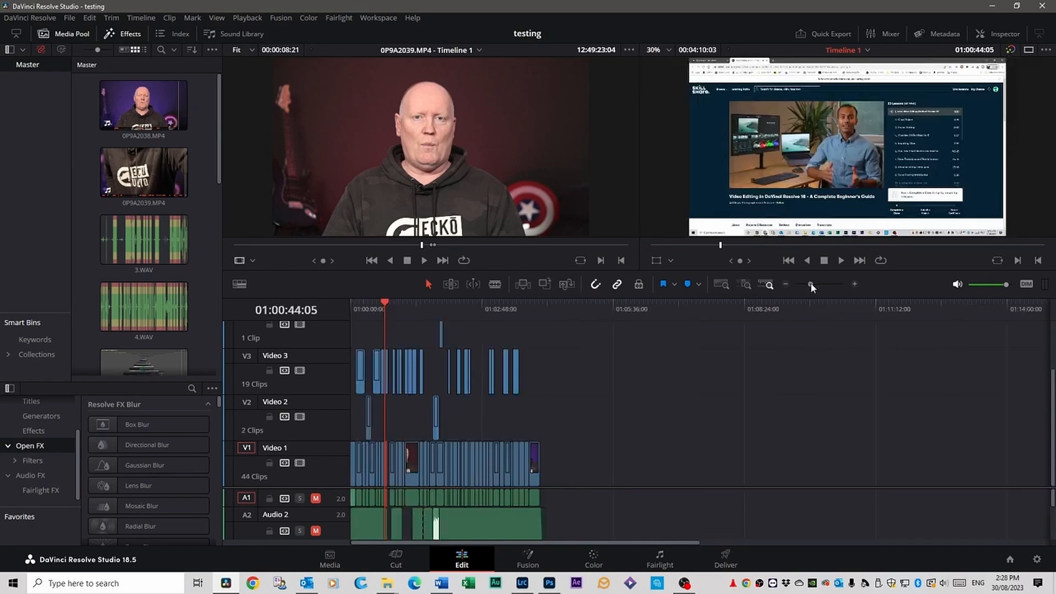
Step: Zoom the timeline in and out around the playhead at 01:00:44:05 to examine the clips
drag(811, 287, 814, 285)
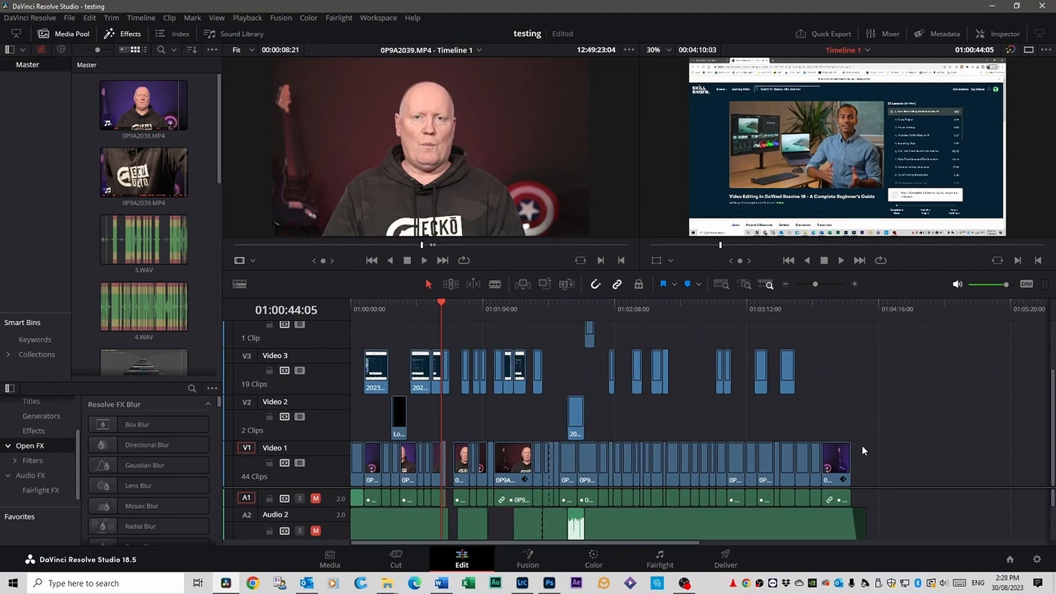
key(ctrl+equal)
key(ctrl+equal)
key(ctrl+equal)
key(ctrl+equal)
key(ctrl+equal)
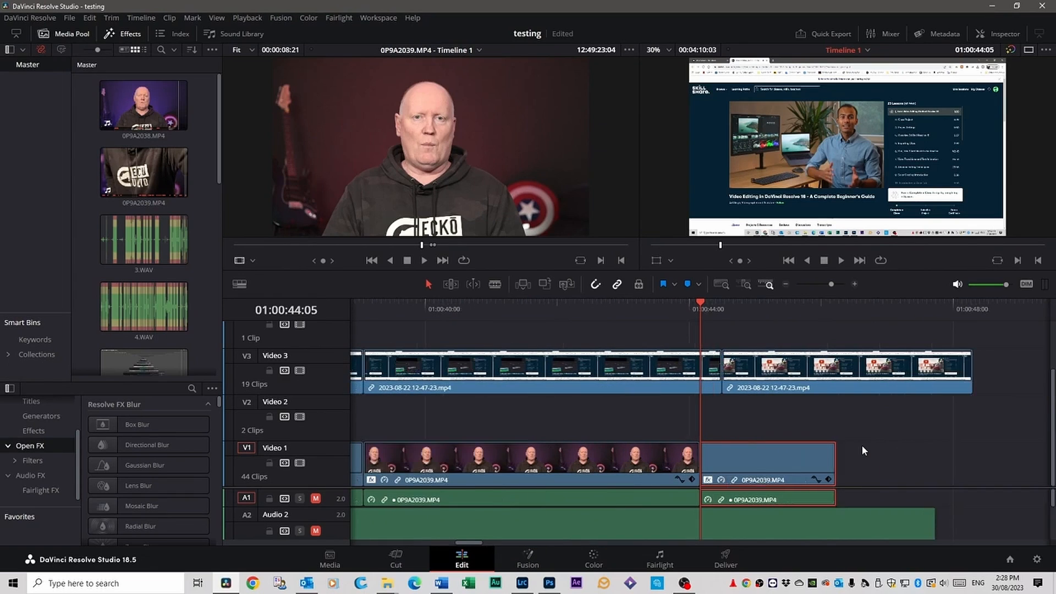
key(ctrl+minus)
key(ctrl+minus)
key(ctrl+minus)
key(ctrl+minus)
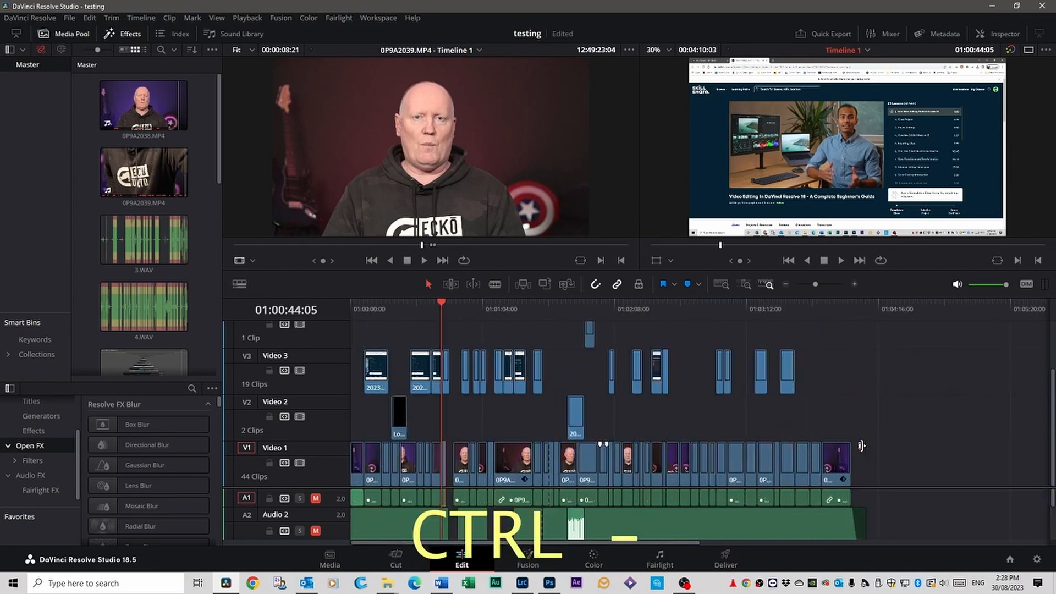
key(ctrl+equal)
key(ctrl+equal)
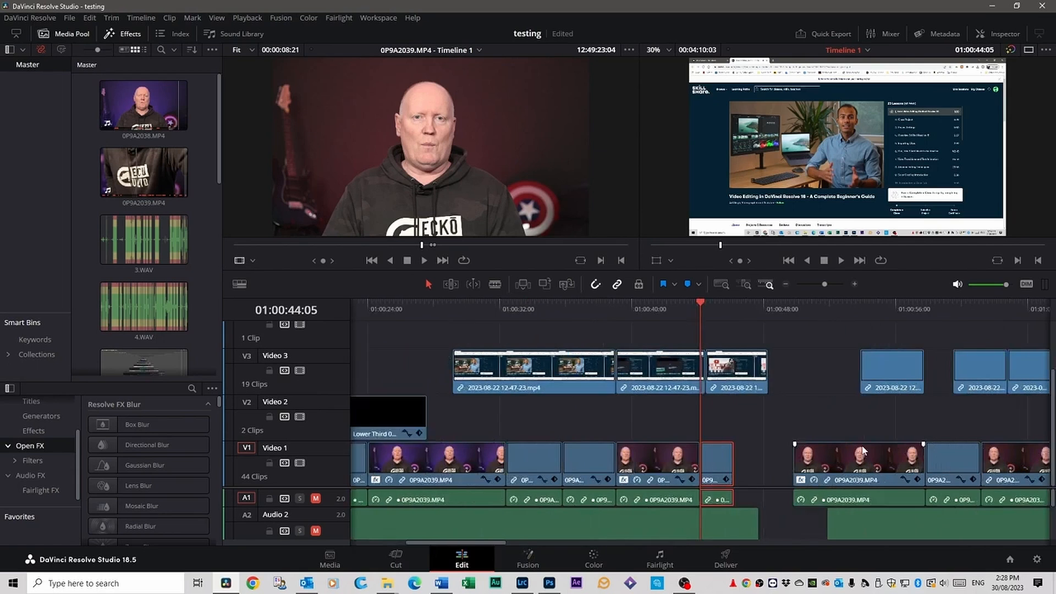
key(ctrl+minus)
key(ctrl+minus)
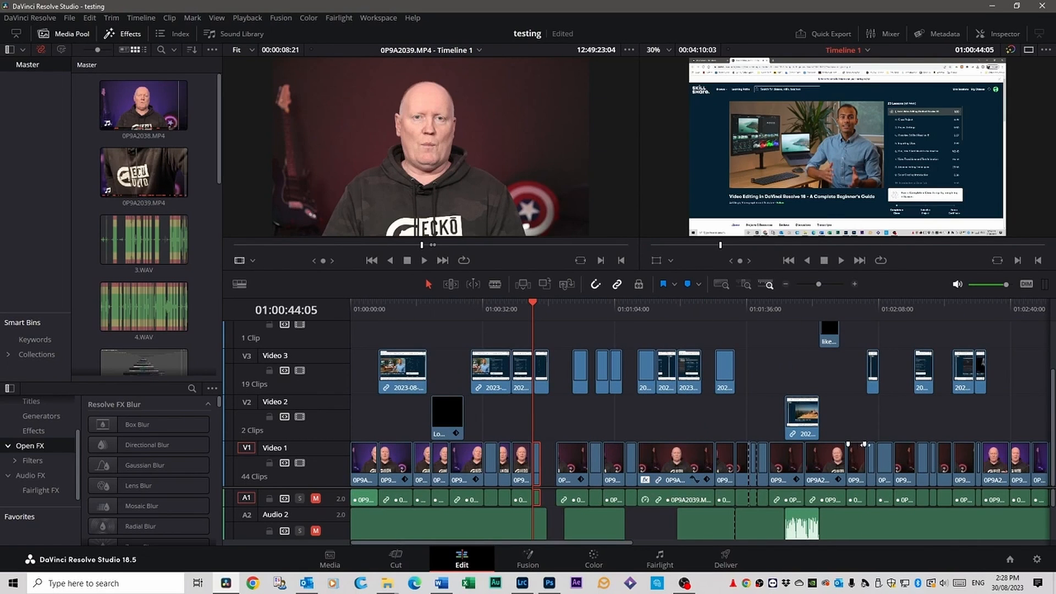
Step: Add default transitions to the Video 1 clip starting at 01:00:49:24 and preview the playback
key(Down)
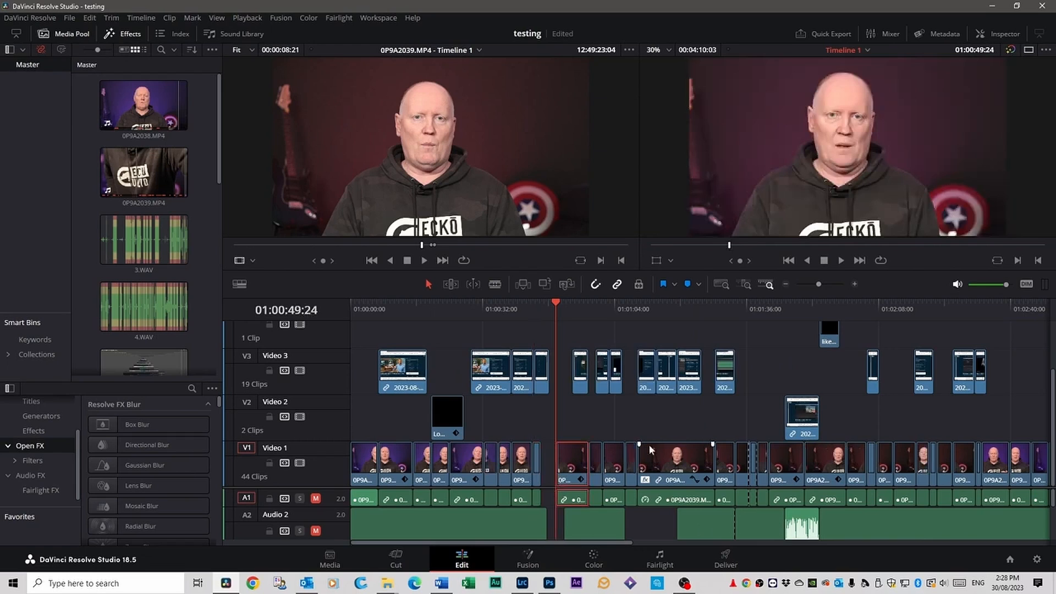
key(ctrl+t)
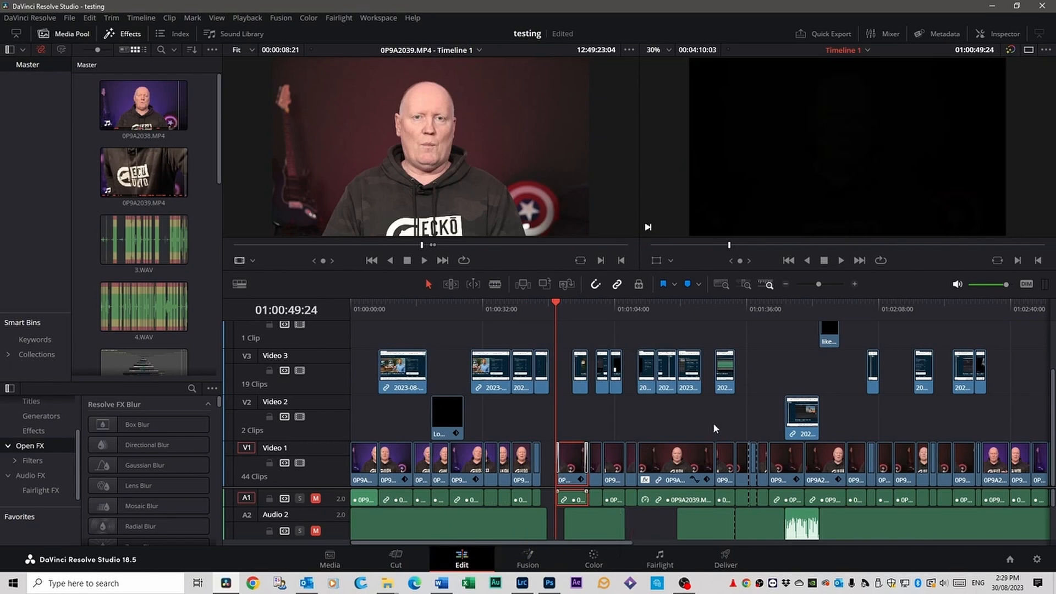
key(space)
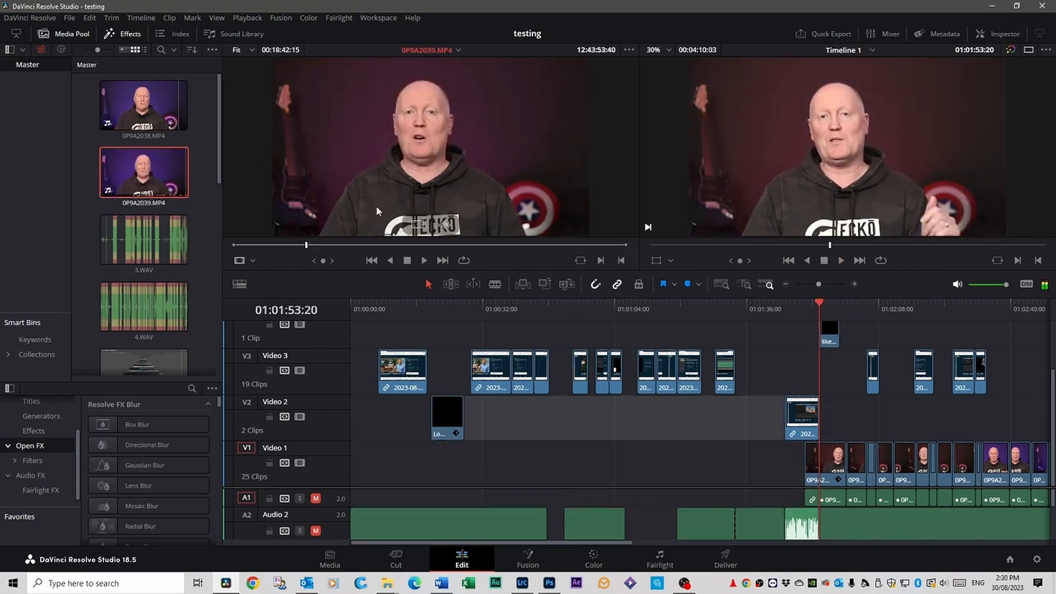
Step: Mark a range in source clip 0P9A2039.MP4 from 12:47:52:48 to 12:53:39:05 and scrub within it
click(503, 245)
drag(503, 246, 390, 244)
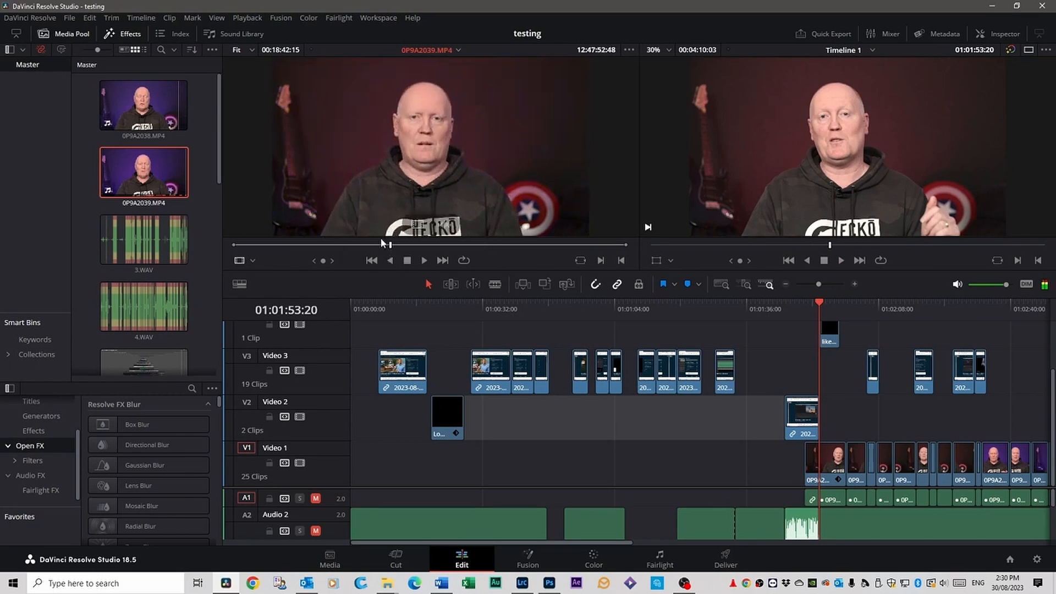
click(600, 261)
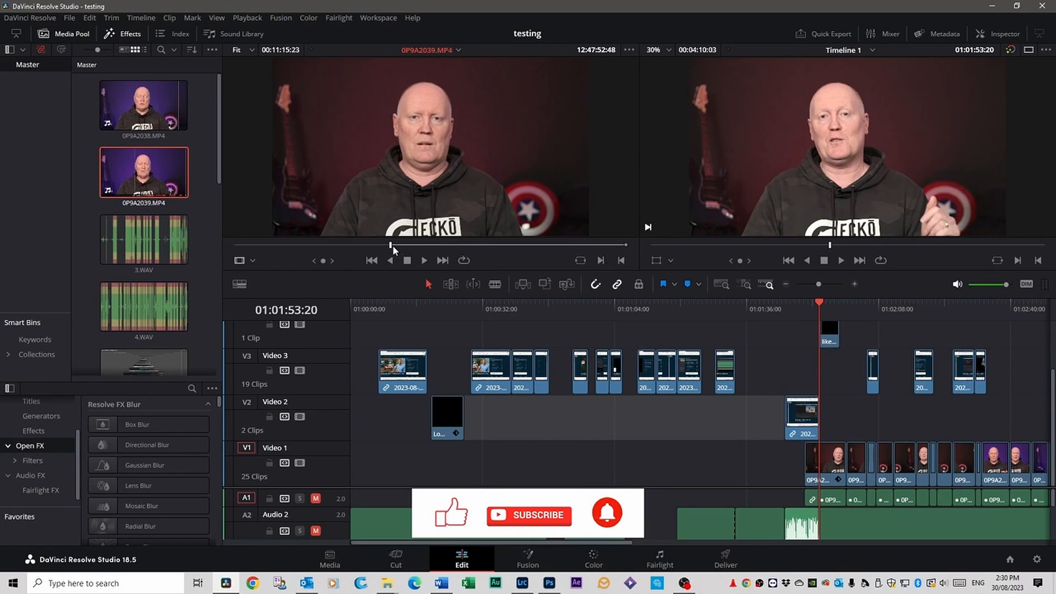
drag(393, 245, 511, 245)
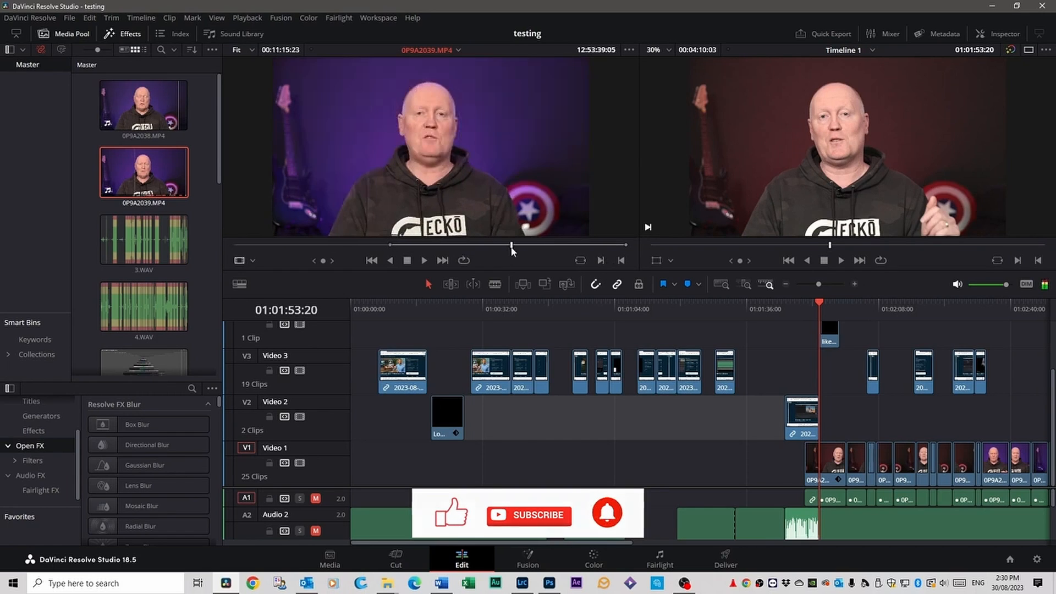
click(622, 261)
drag(472, 184, 452, 202)
drag(503, 246, 412, 248)
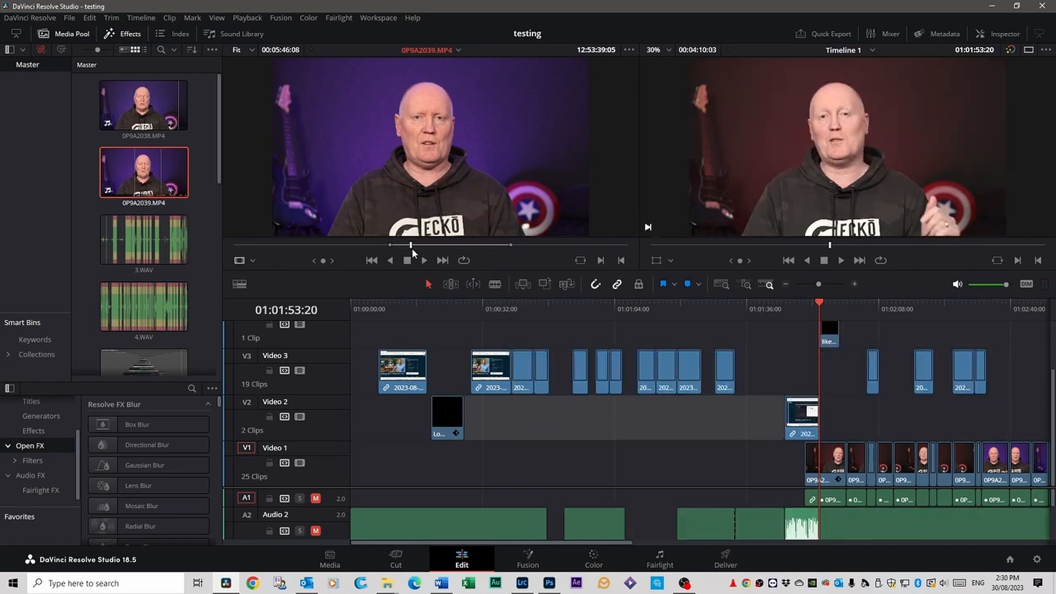
Step: Mark a shorter range in source clip 0P9A2039.MP4 from 12:48:55:44 to 12:50:09:42
key(i)
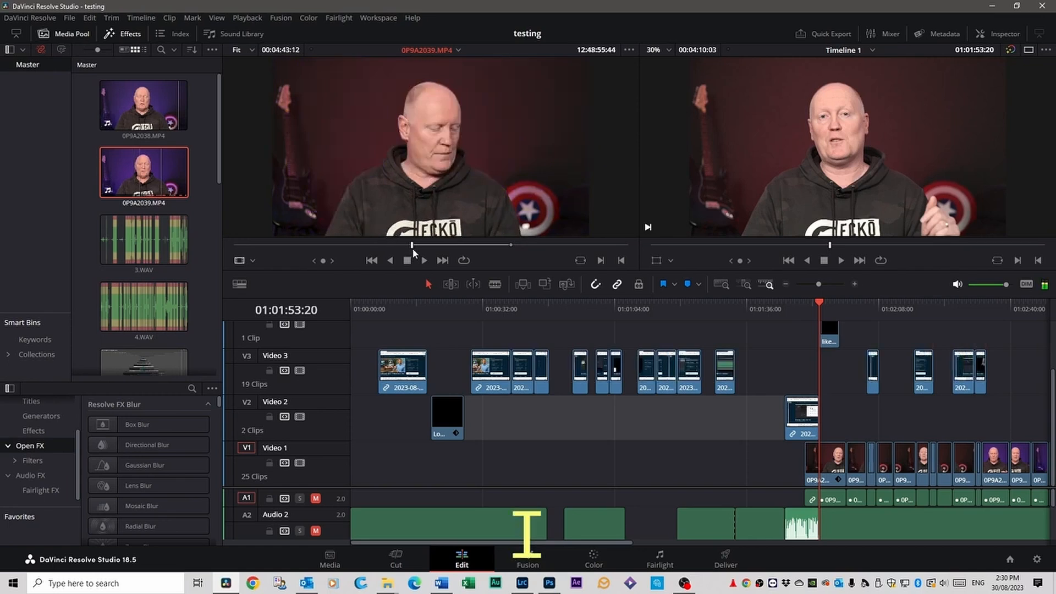
drag(413, 247, 438, 246)
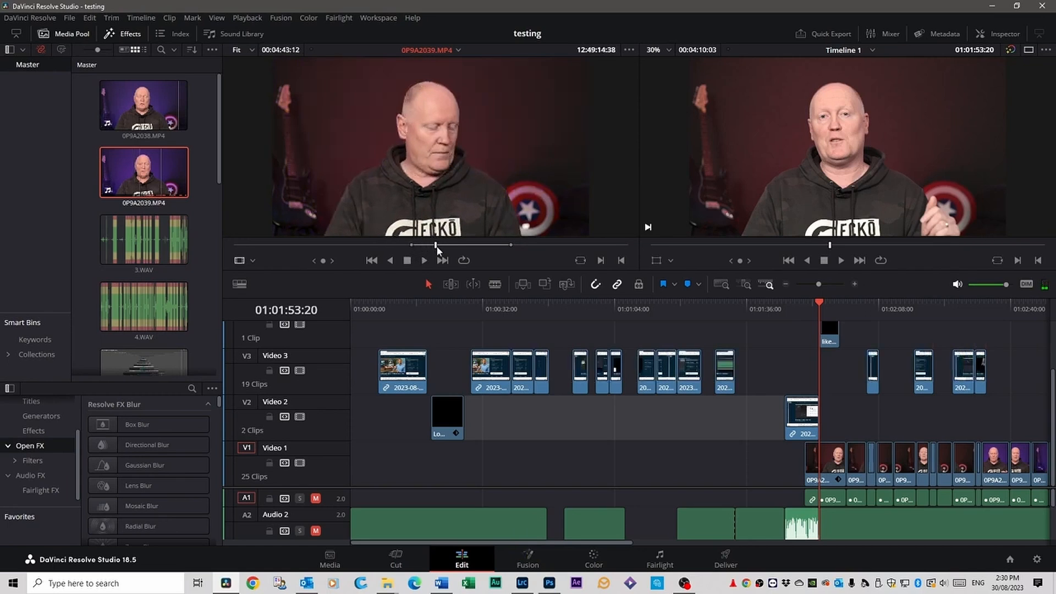
key(o)
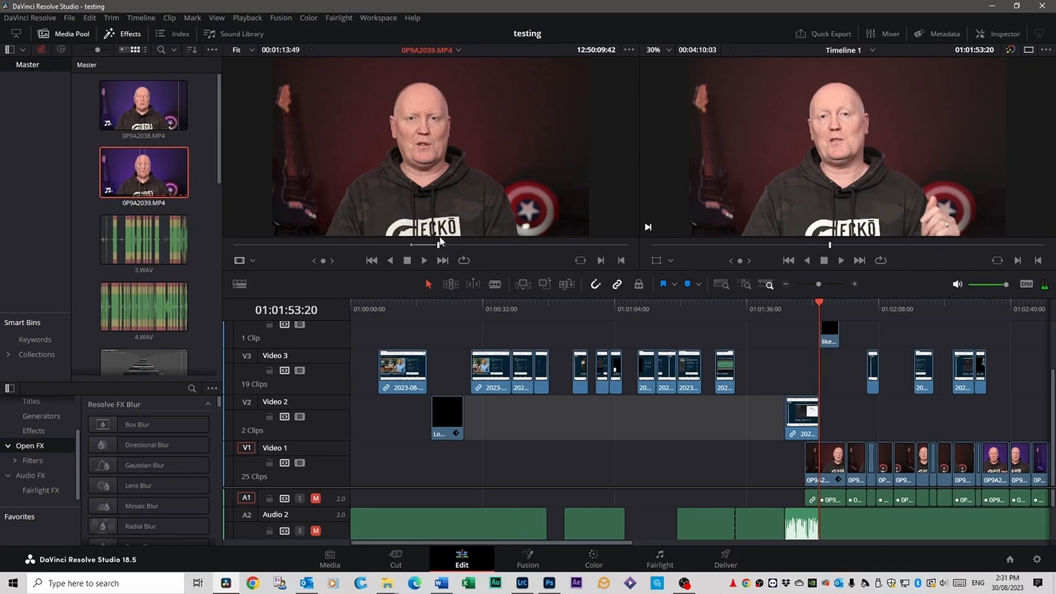
Step: Practise moving along source clip 0P9A2039.MP4 and repeatedly re-marking its in and out points
drag(383, 245, 537, 251)
key(i)
key(o)
key(i)
key(o)
key(i)
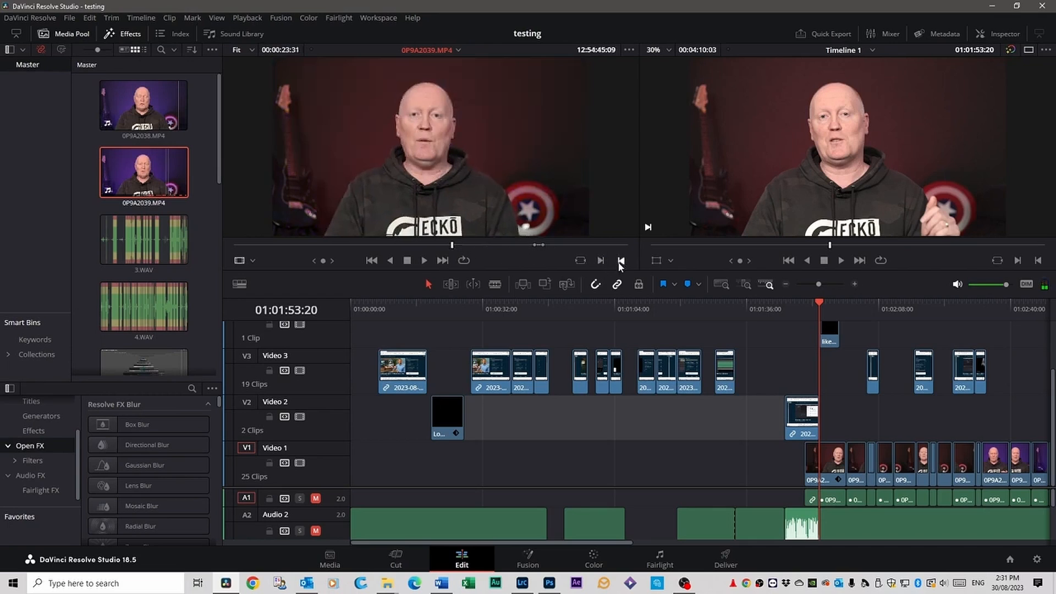
click(619, 262)
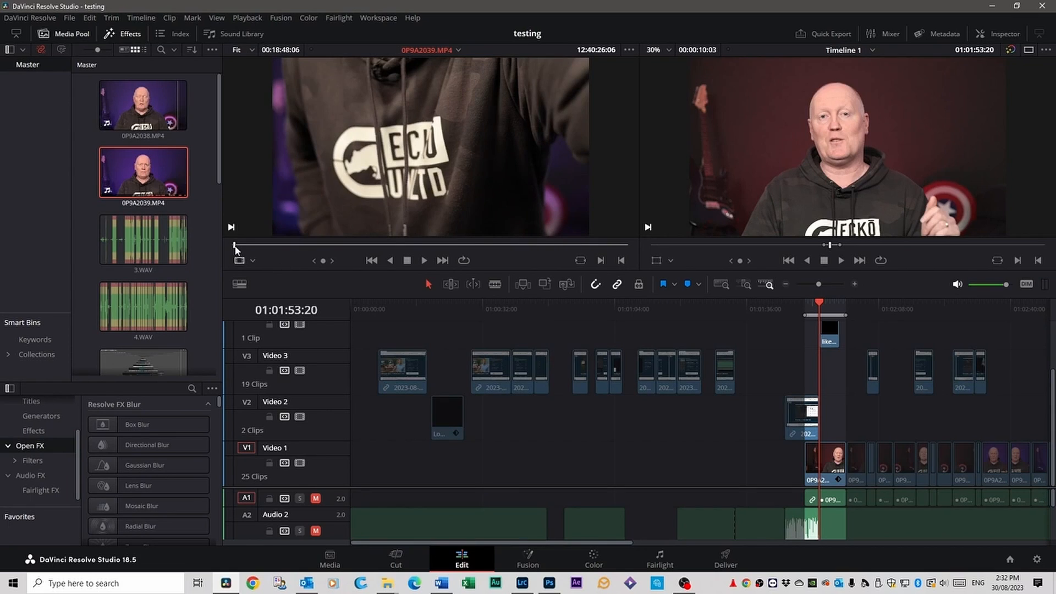
Step: Add a marker at 12:41:19:31 in the source clip, name it "man sits in chair", and move the playhead back to it
drag(235, 249, 268, 249)
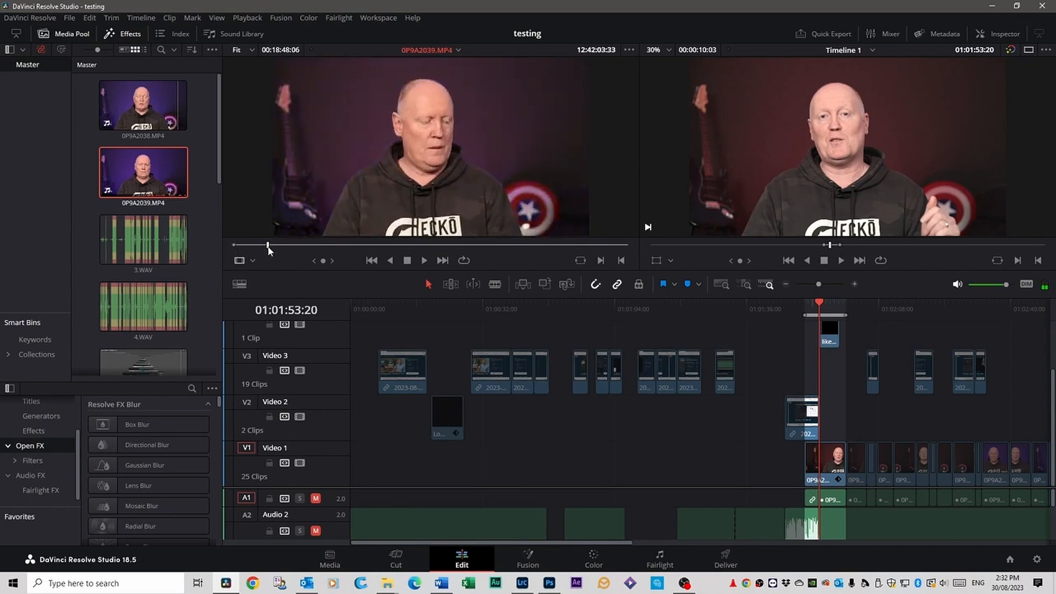
key(m)
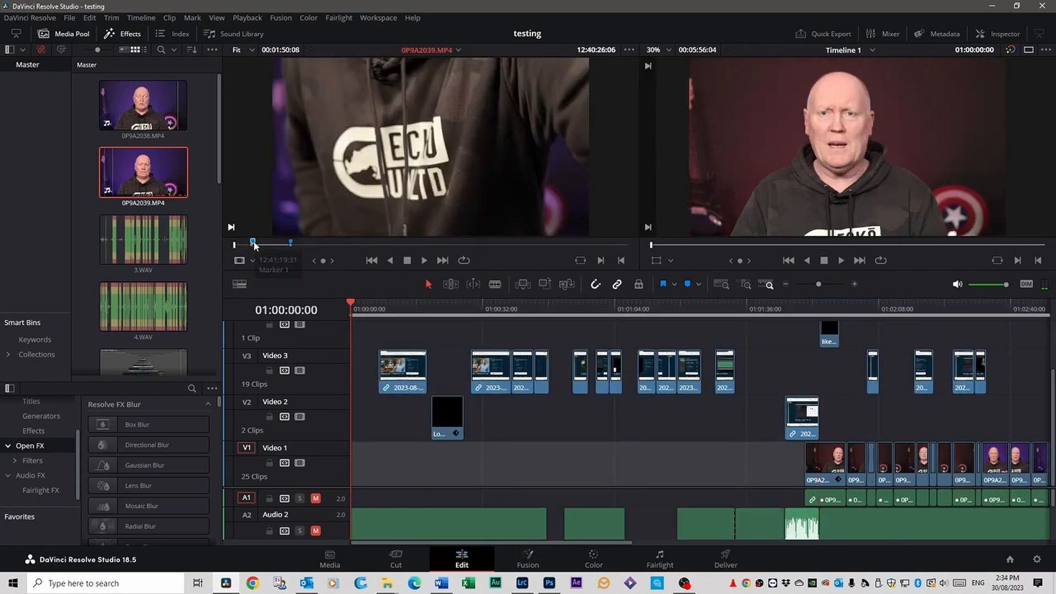
double_click(253, 243)
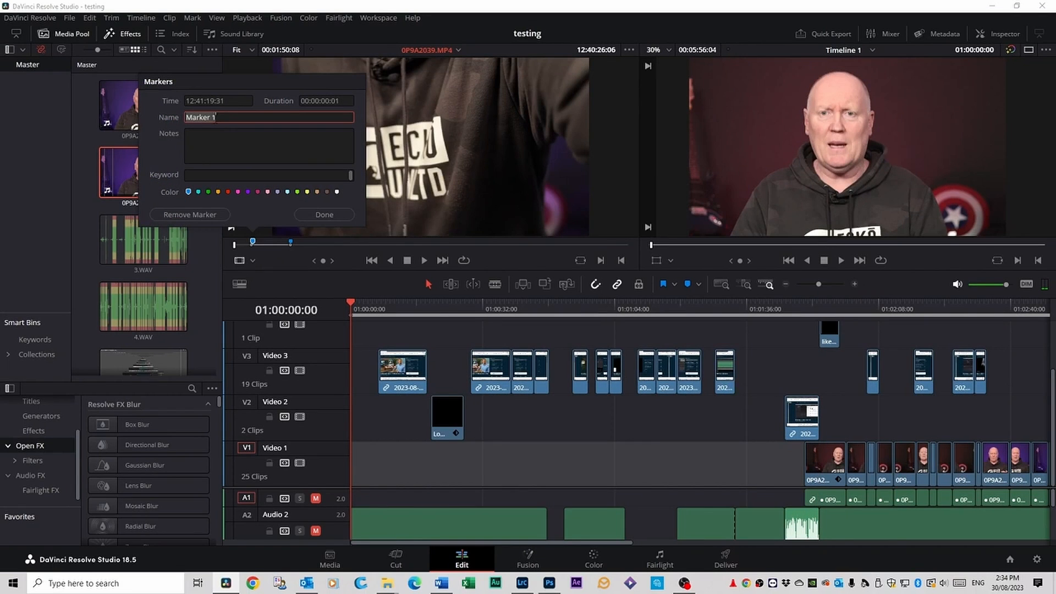
click(218, 117)
drag(215, 117, 184, 117)
text(man sits in chair)
key(Tab)
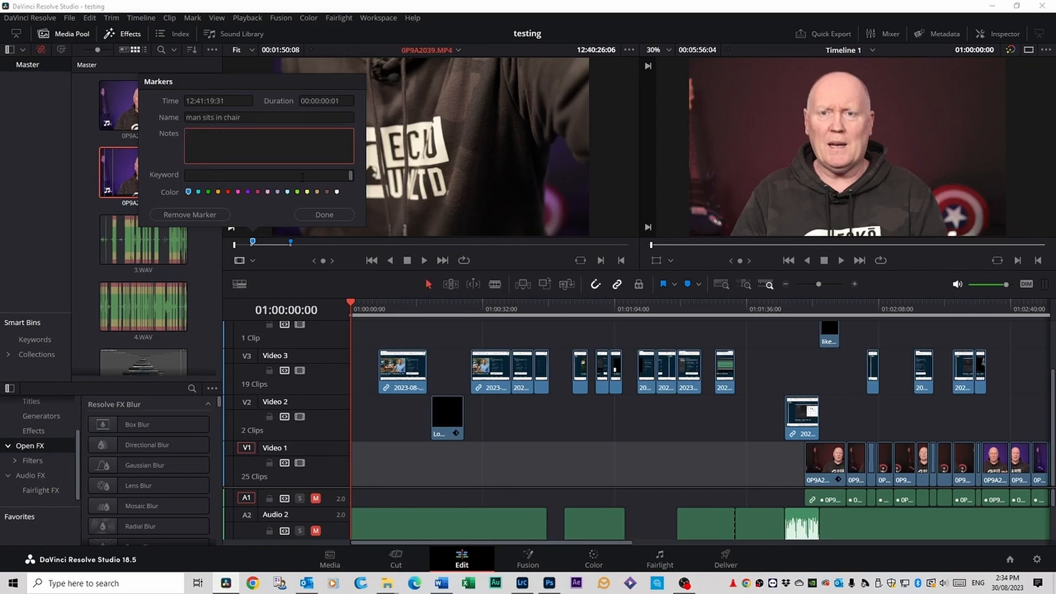
click(324, 214)
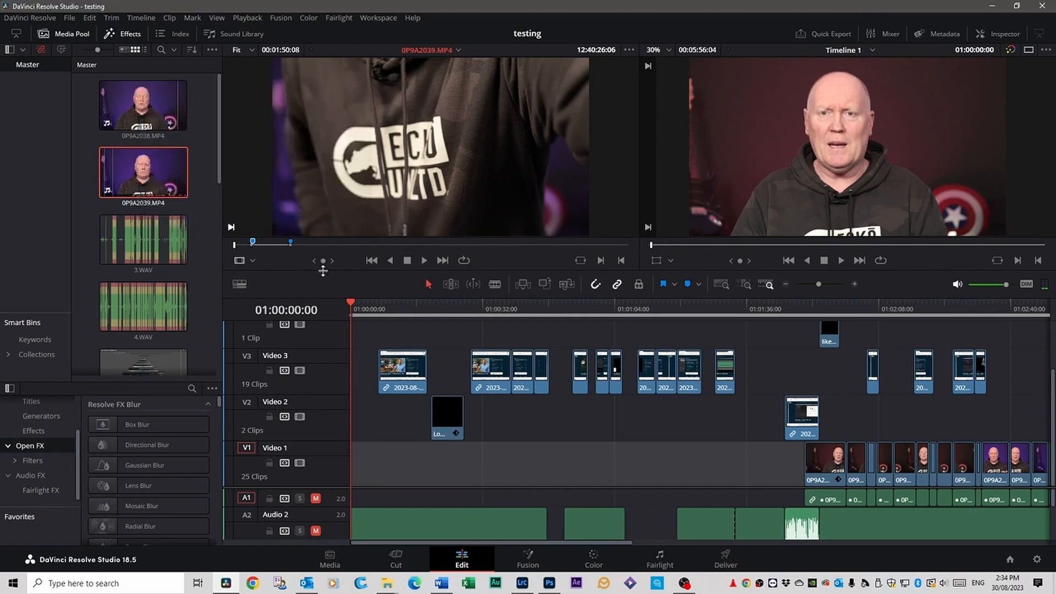
click(252, 242)
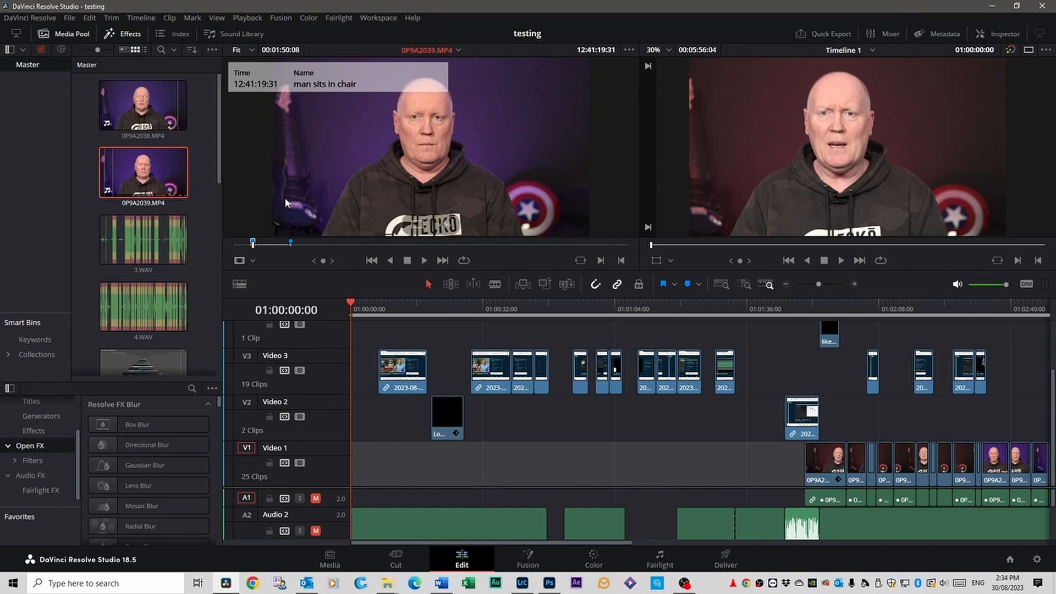
click(268, 244)
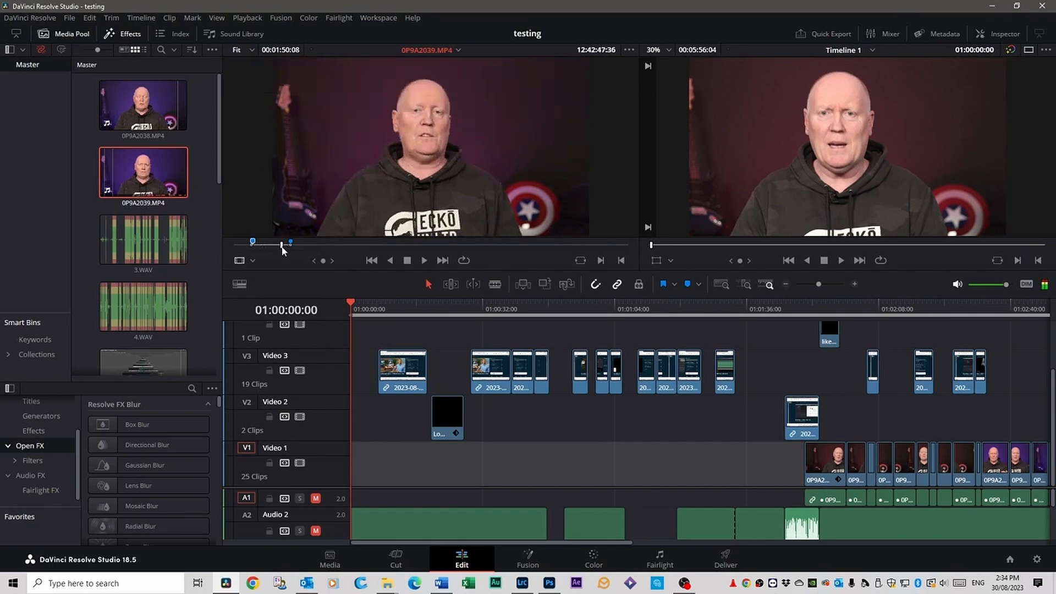
click(253, 243)
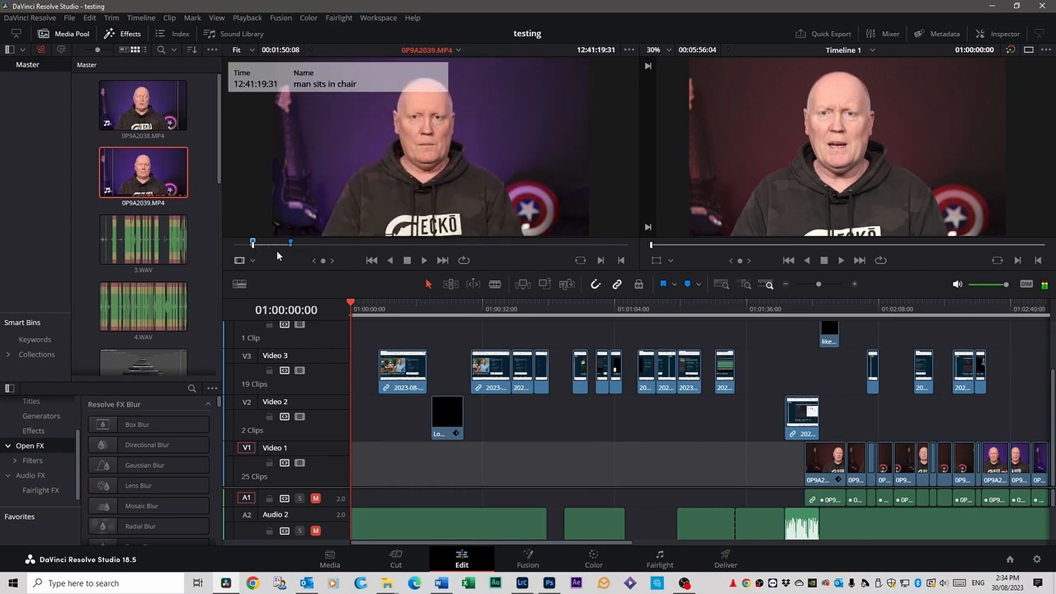
Step: Add a marker at 12:46:13:42 in the source clip and name it "put text here"
click(356, 244)
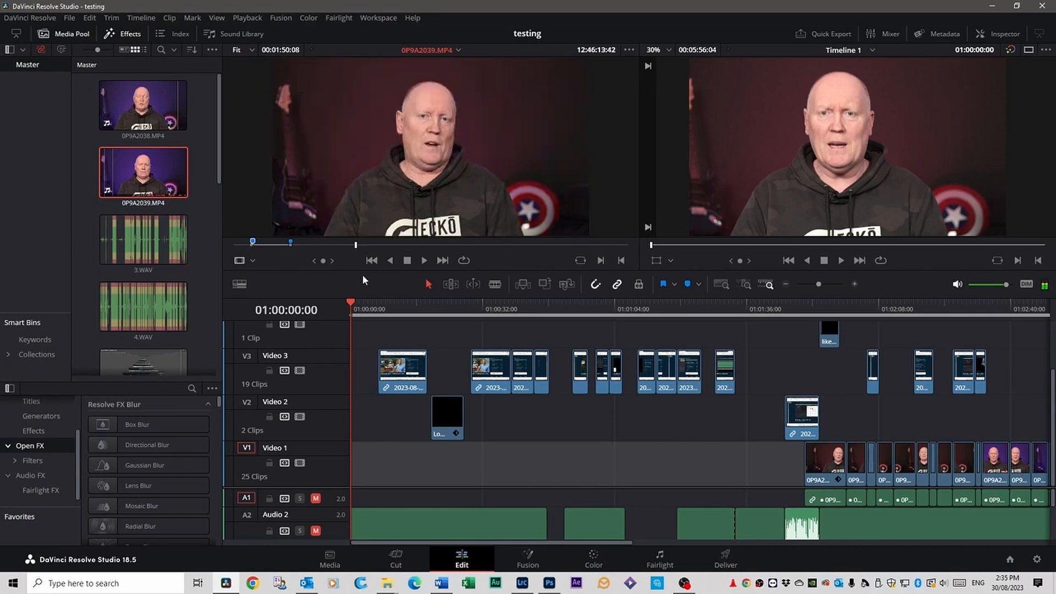
key(m)
key(m)
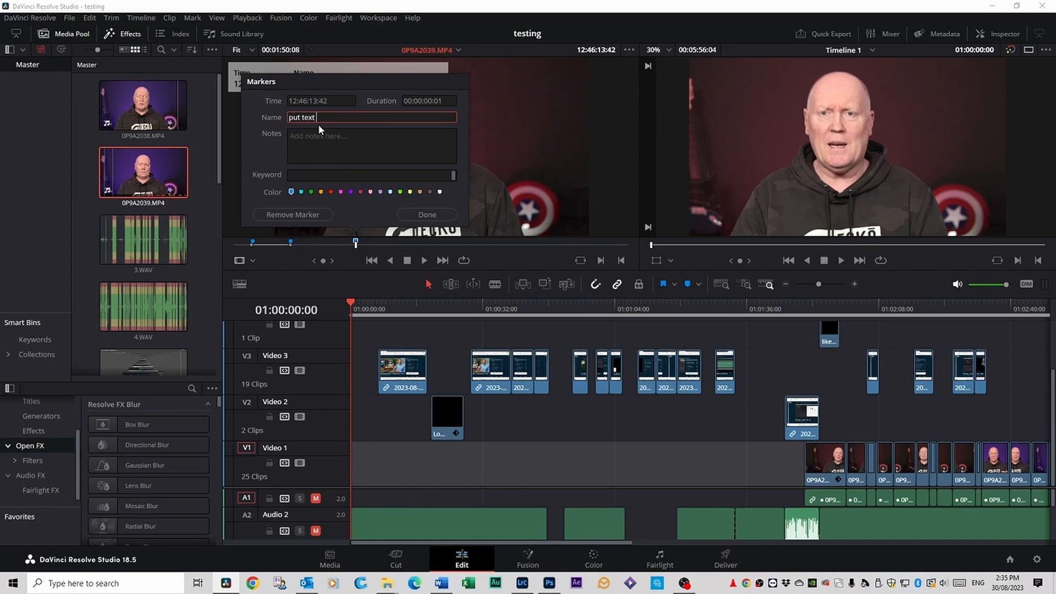
click(427, 215)
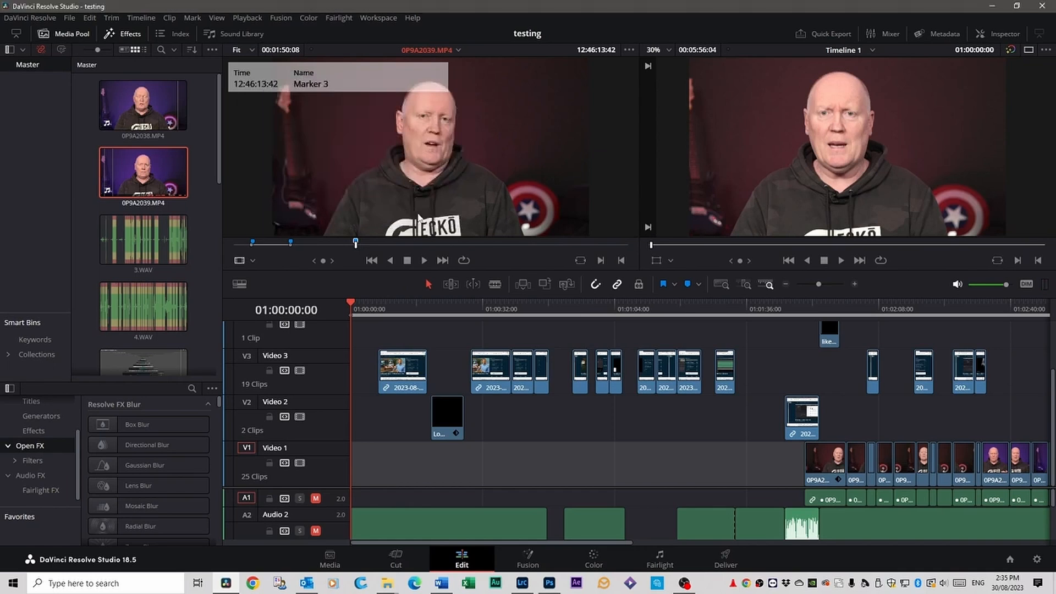
mouse_move(356, 246)
mouse_down()
mouse_move(490, 248)
mouse_move(356, 244)
mouse_up()
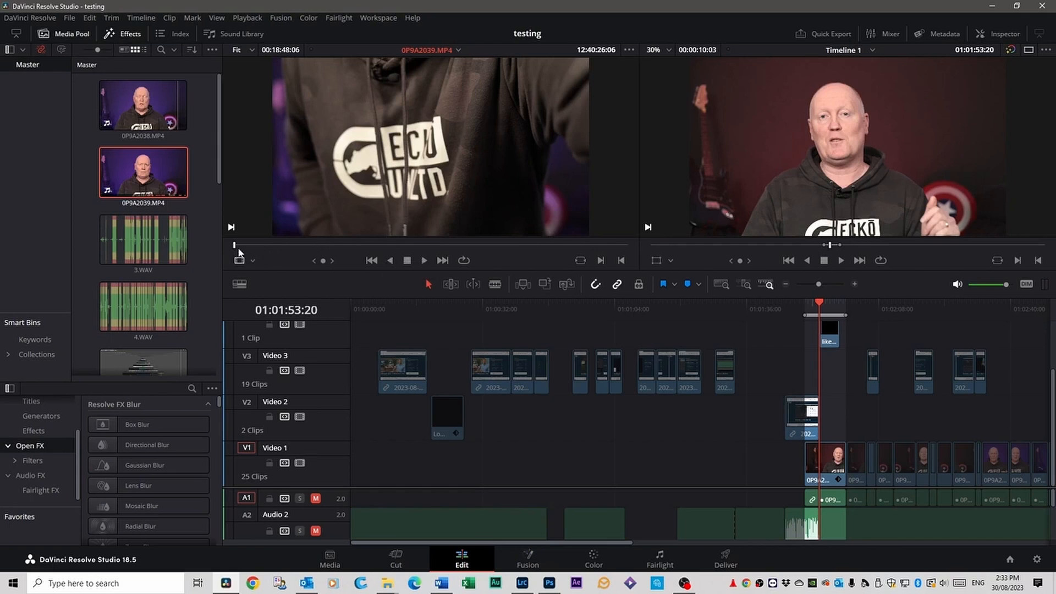
Step: Add a marker at 12:43:08:09 in the source clip and return the playhead to the clip's start
drag(242, 245, 291, 249)
key(m)
key(m)
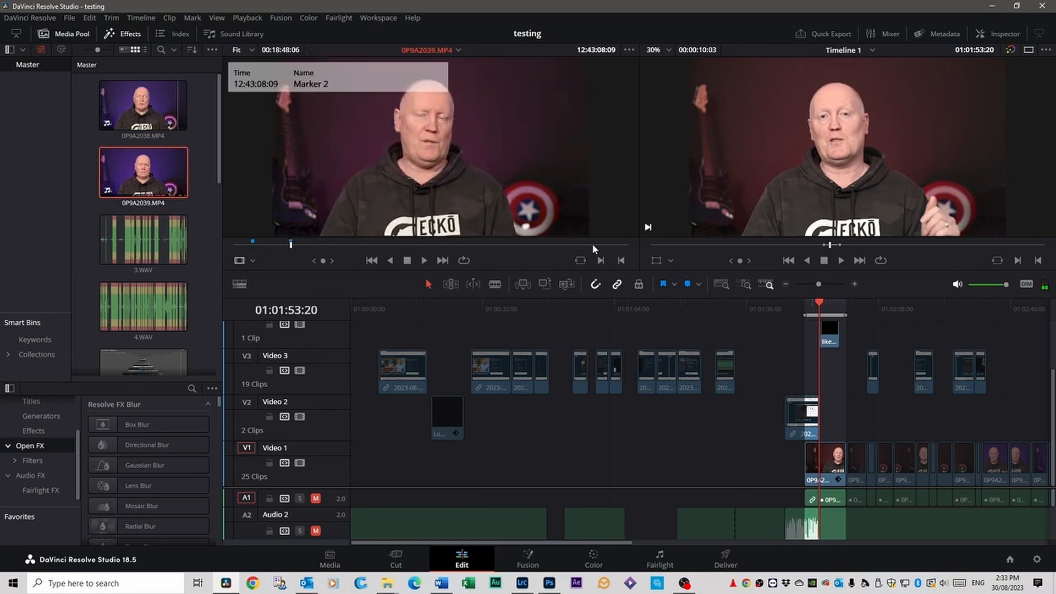
drag(291, 243, 213, 244)
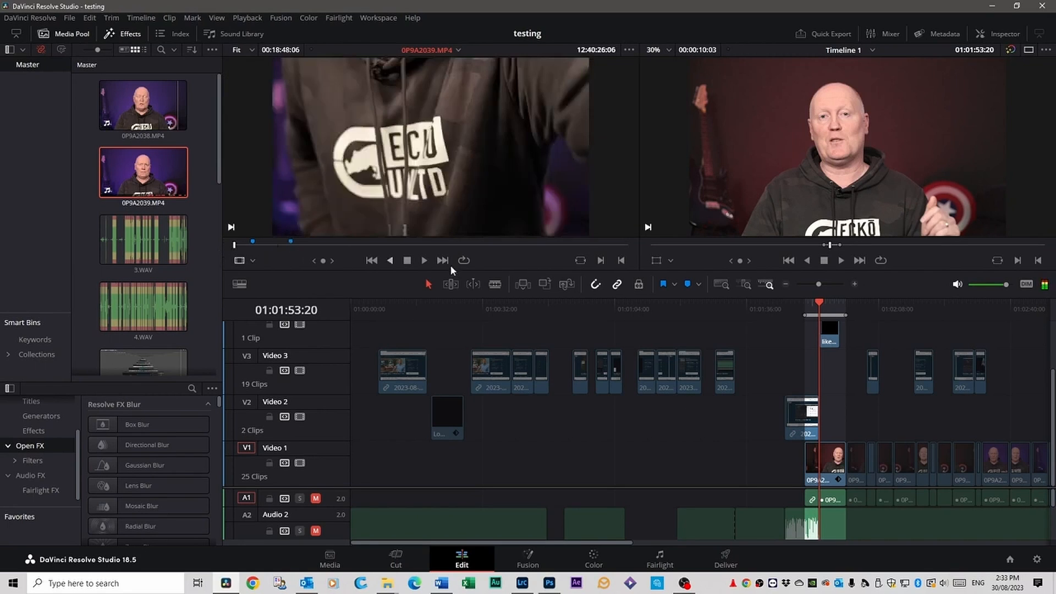
Step: Mark a range in the source clip from 12:41:18:02 to the second marker at 12:43:08:09
click(599, 259)
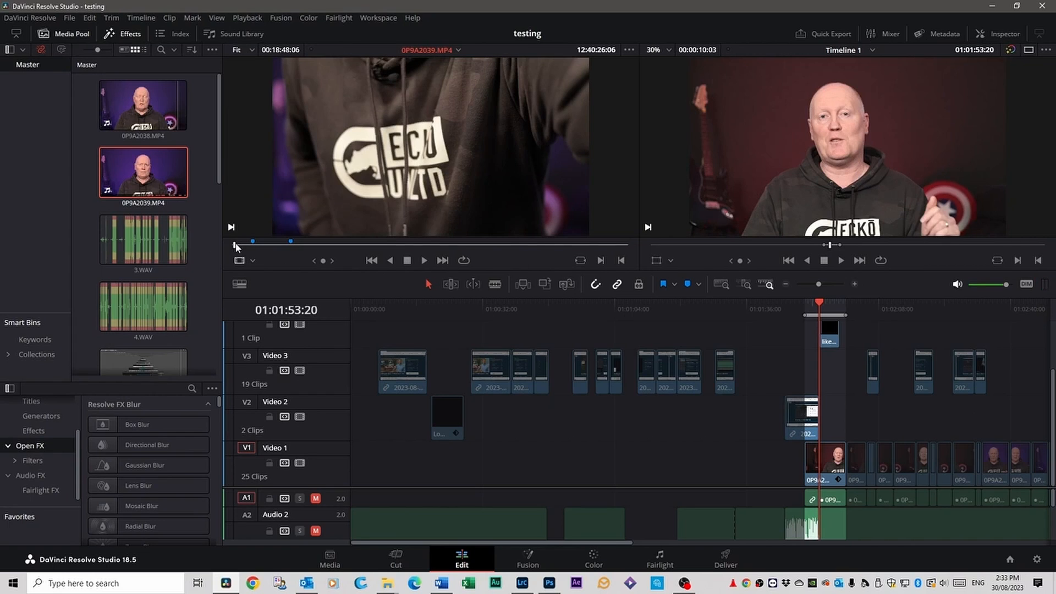
drag(236, 245, 251, 251)
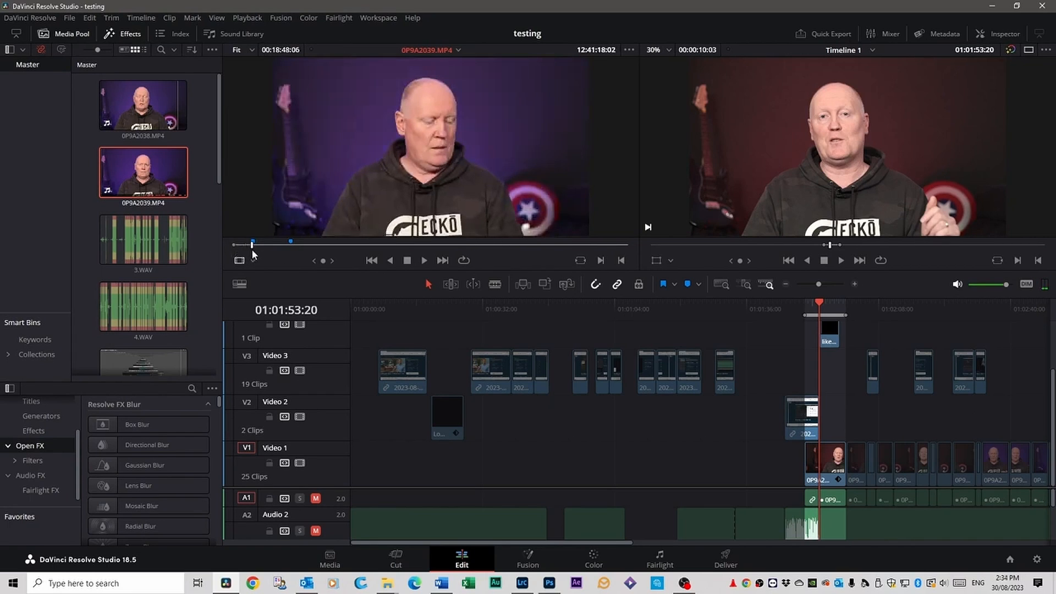
key(i)
drag(251, 250, 302, 247)
key(o)
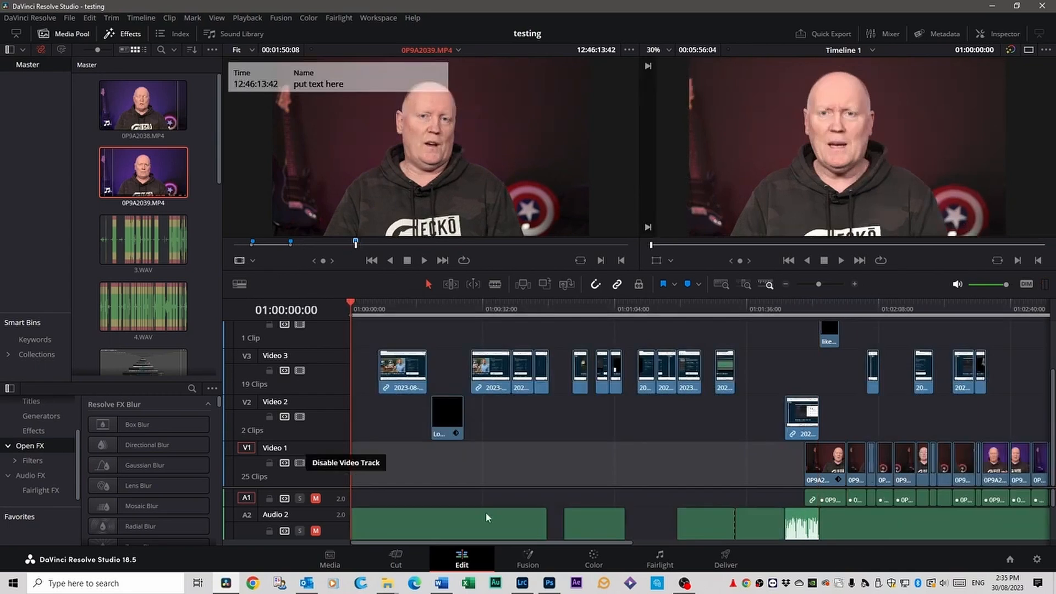
Step: Add a timeline marker at 01:00:32:18, name it "this needs text", and reopen its details to check the name
click(723, 414)
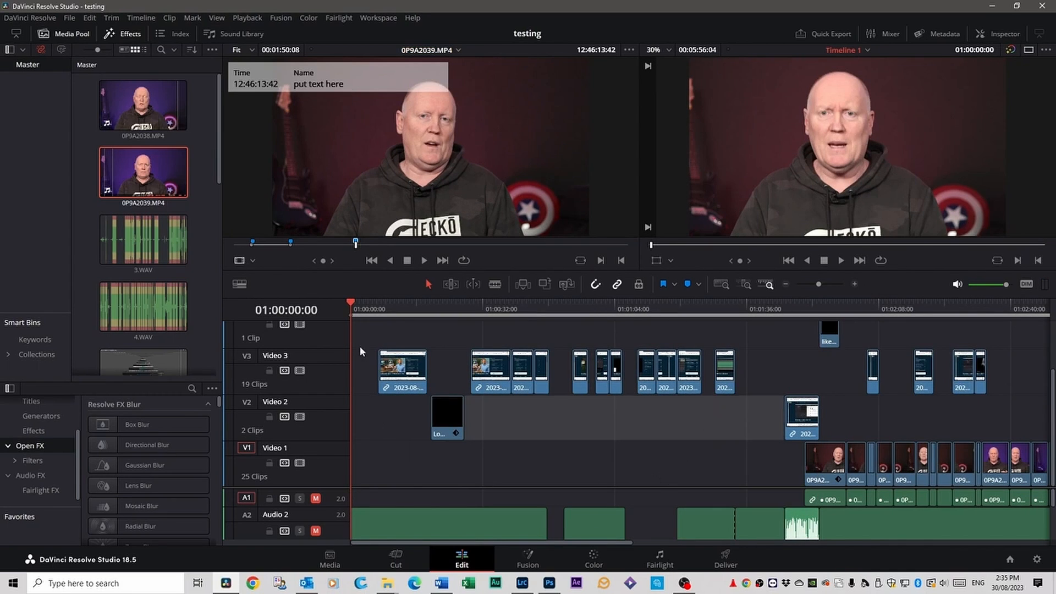
drag(352, 301, 490, 318)
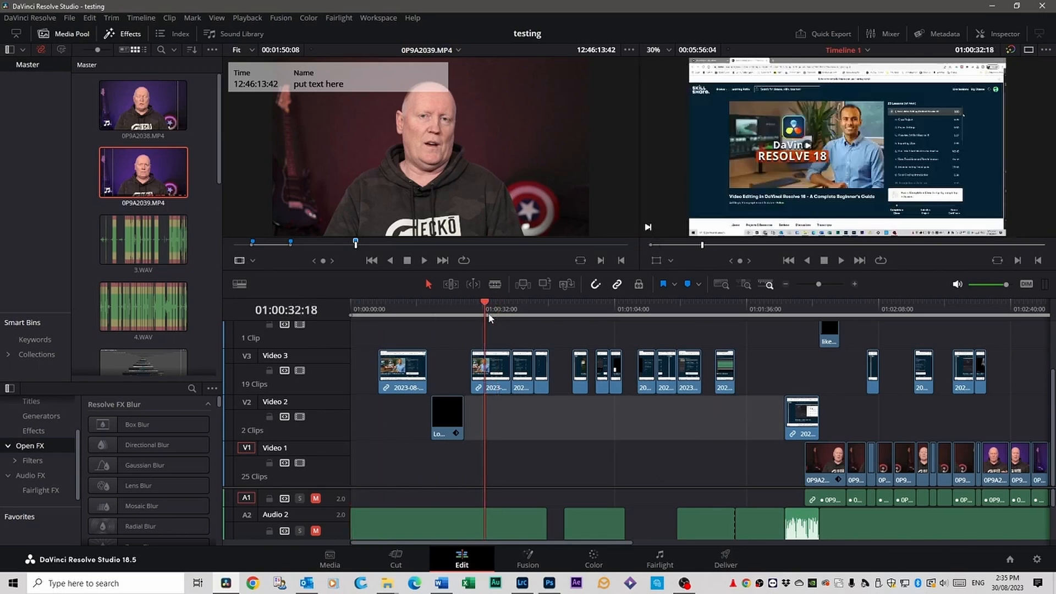
key(m)
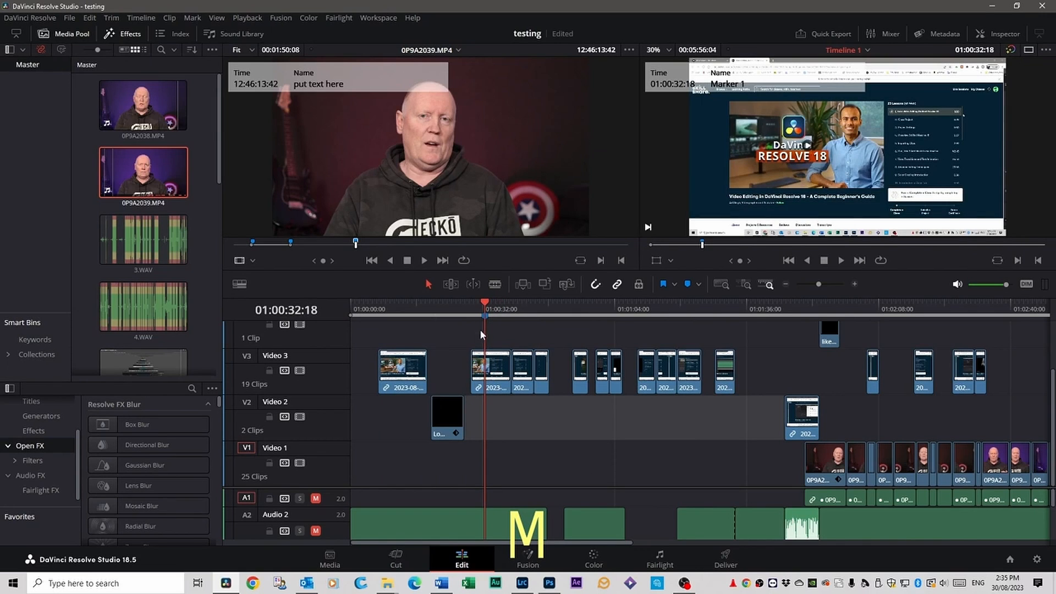
double_click(485, 315)
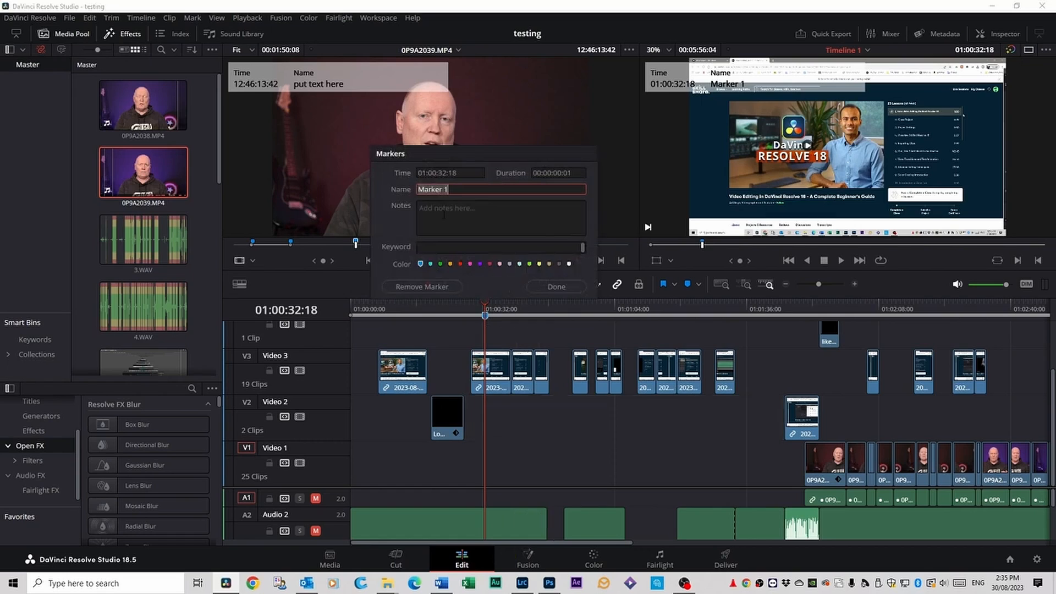
text(this needs text)
click(566, 287)
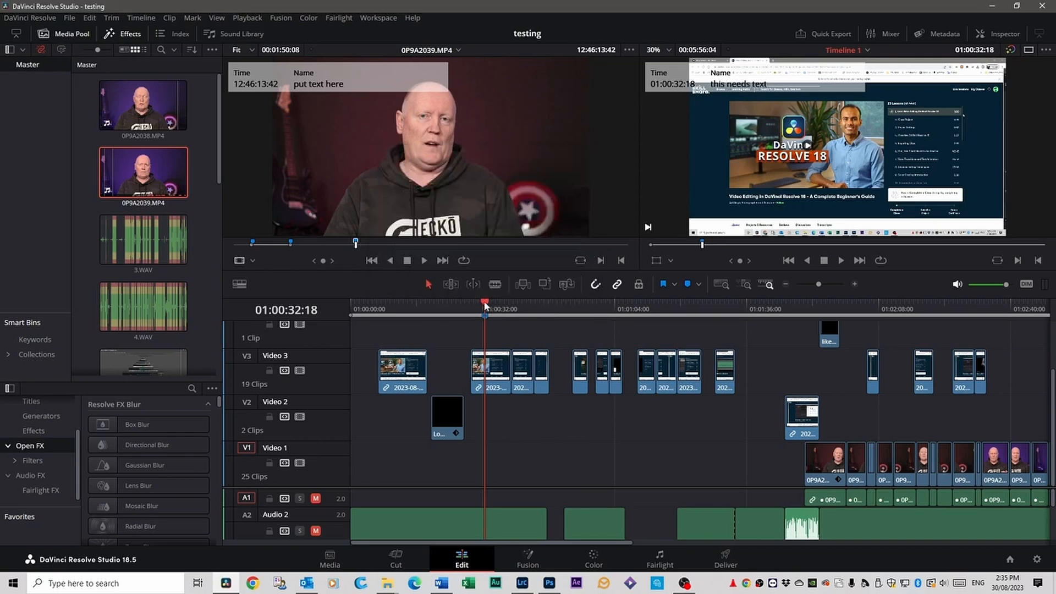
mouse_move(484, 302)
mouse_down()
mouse_move(472, 302)
mouse_move(483, 303)
mouse_up()
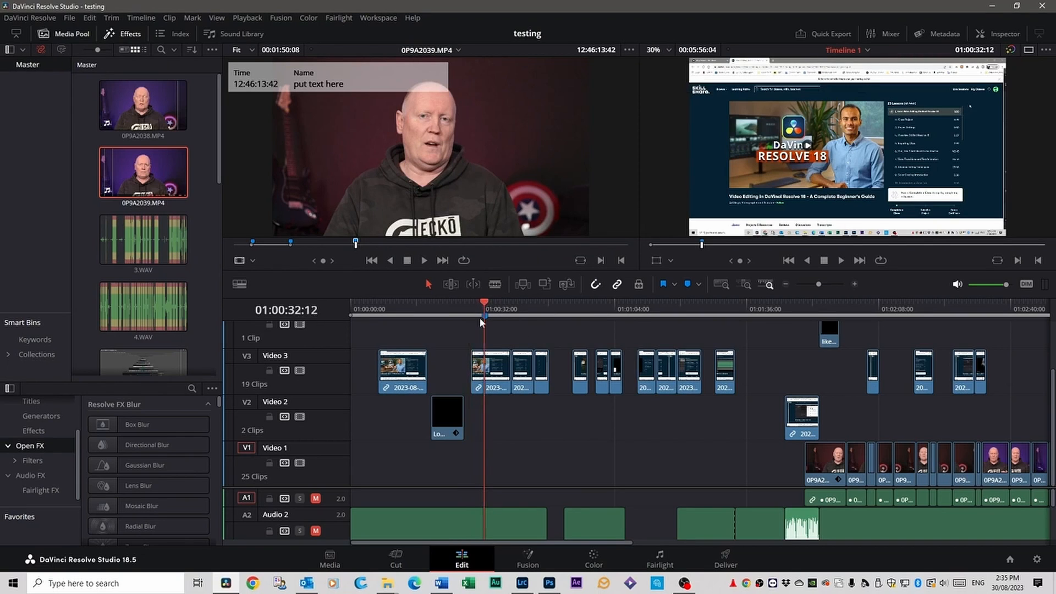
double_click(485, 316)
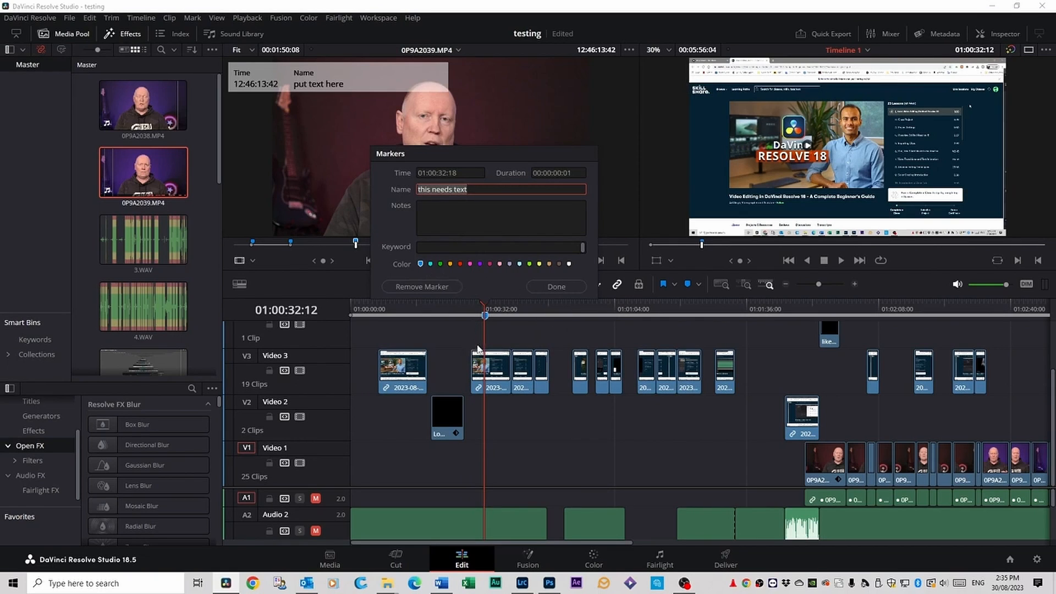
click(552, 291)
Step: Mark the Video 3 clip at 01:01:09:17 as the timeline range, and undo the marking
click(596, 303)
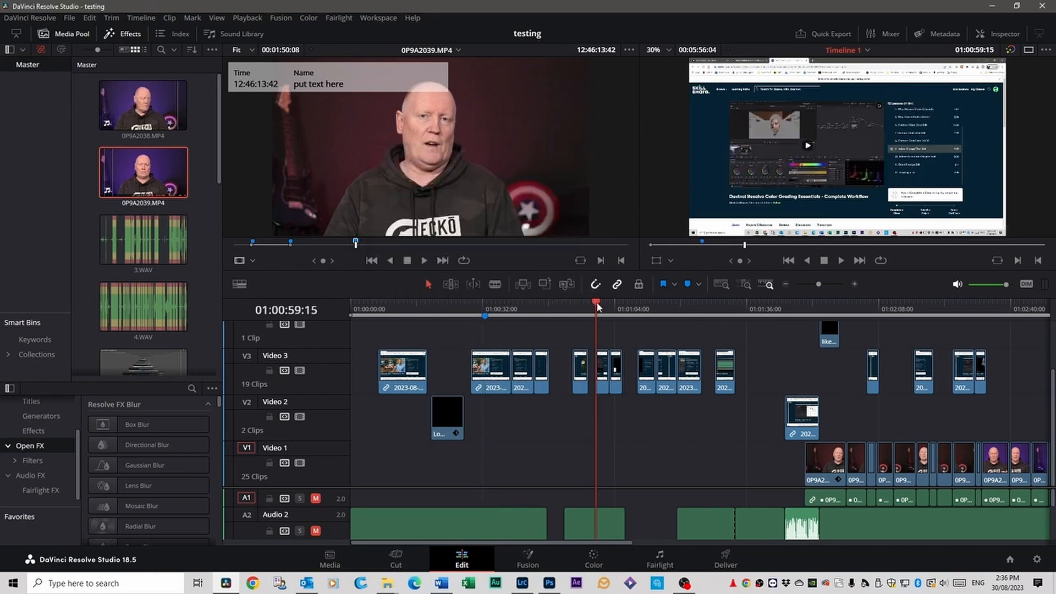
click(641, 318)
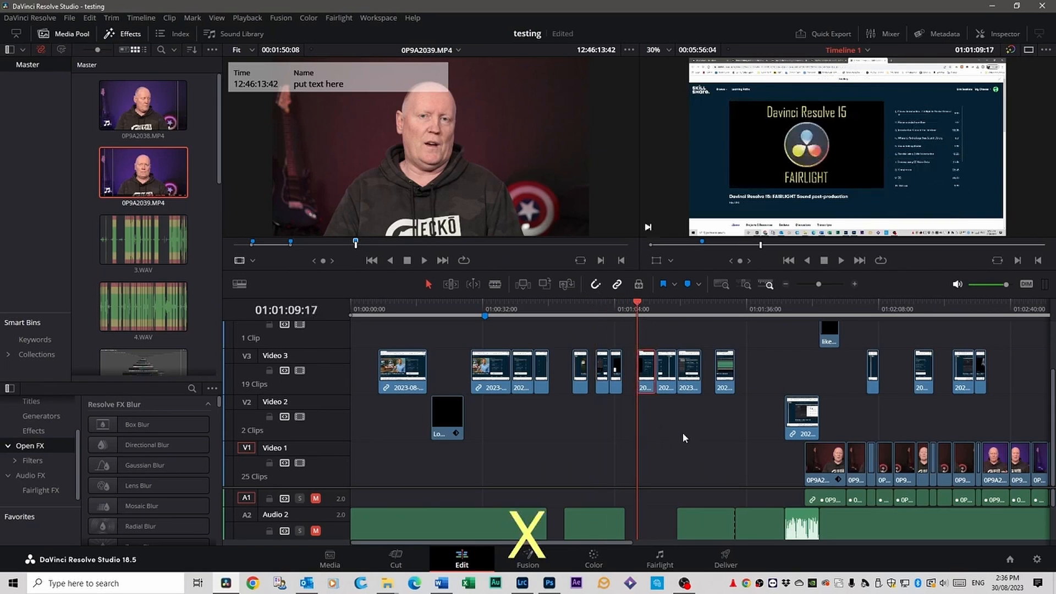
key(x)
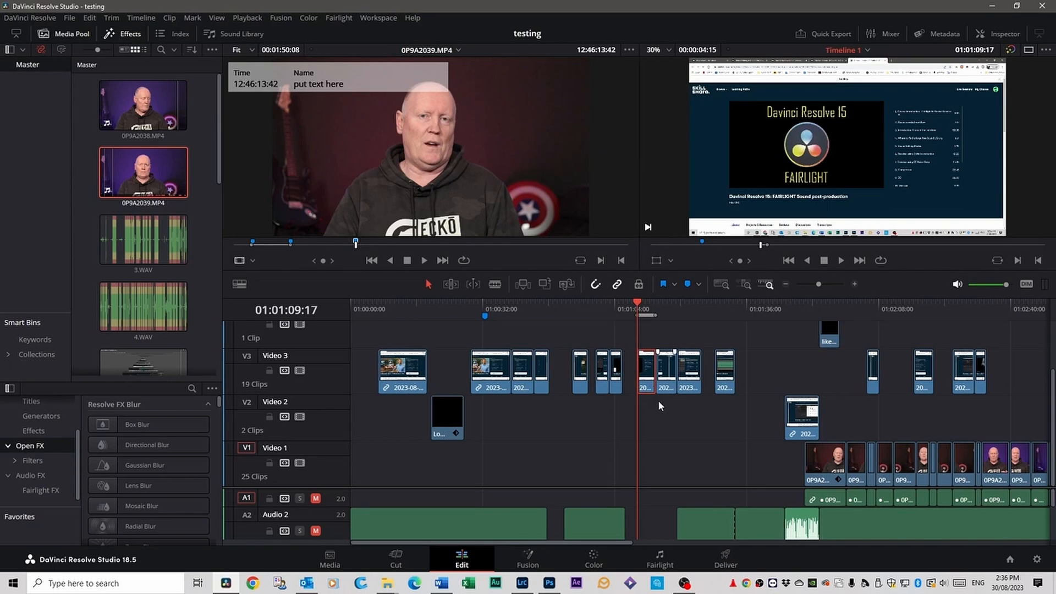
key(ctrl+z)
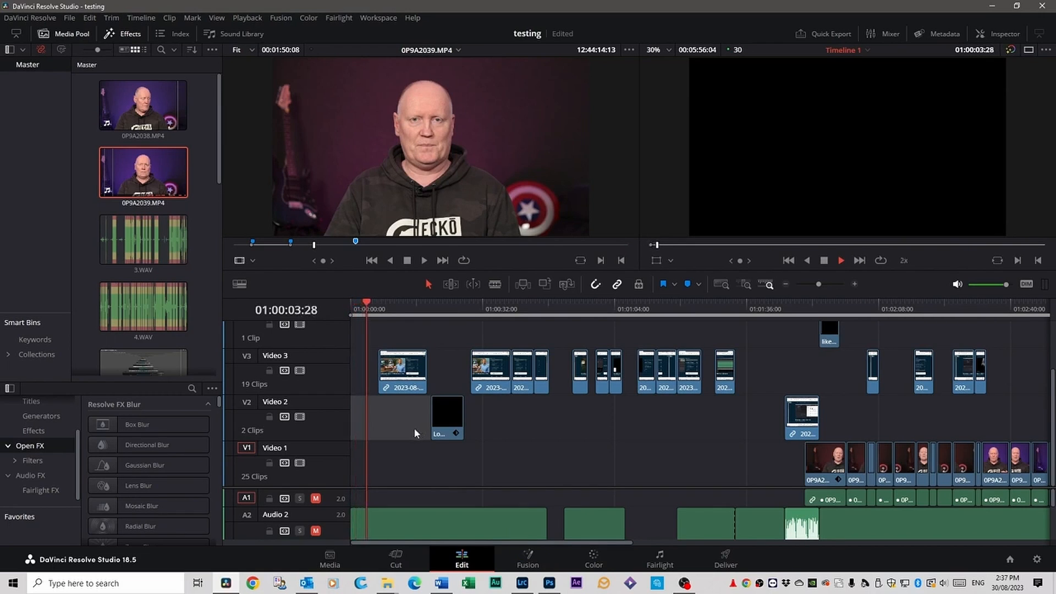
Step: Play the timeline forward from near its start, raising the playback speed to 16x
key(l)
key(l)
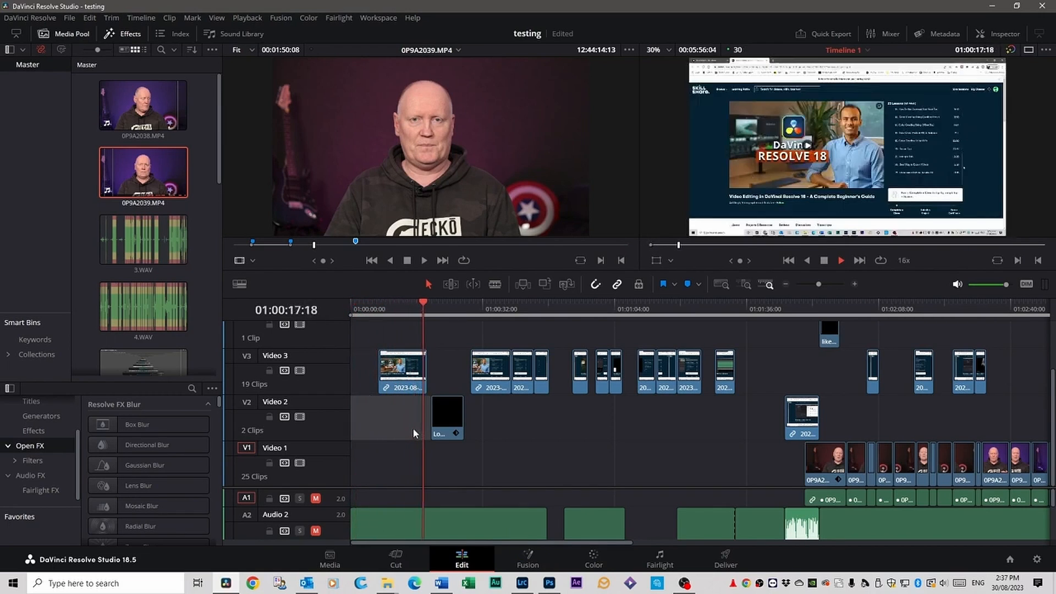
Step: Shuttle the timeline forward at increasing speed, shuttle it back at increasing reverse speed, and stop playback
key(l)
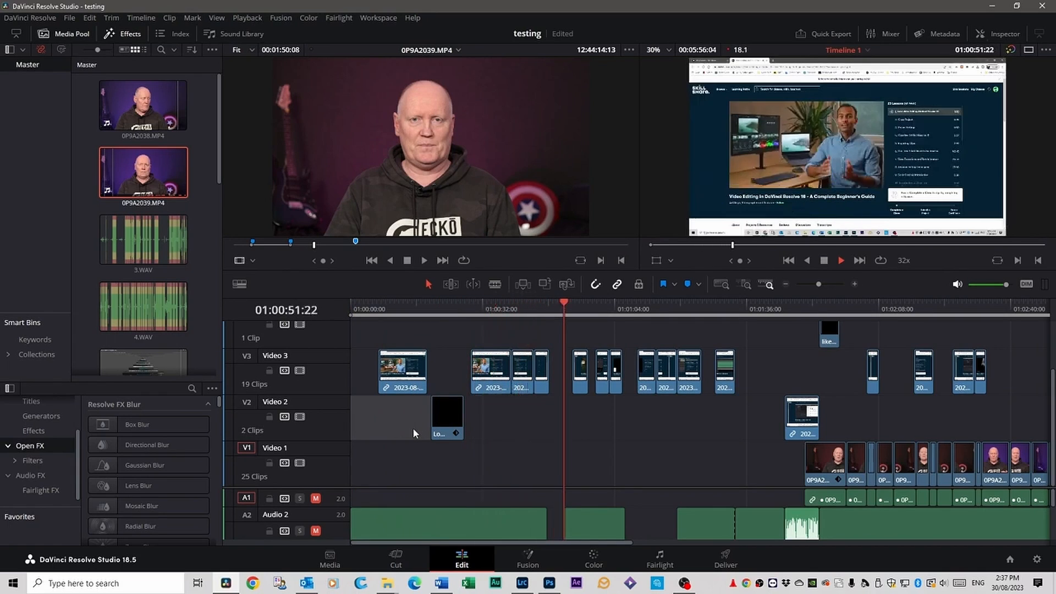
key(j)
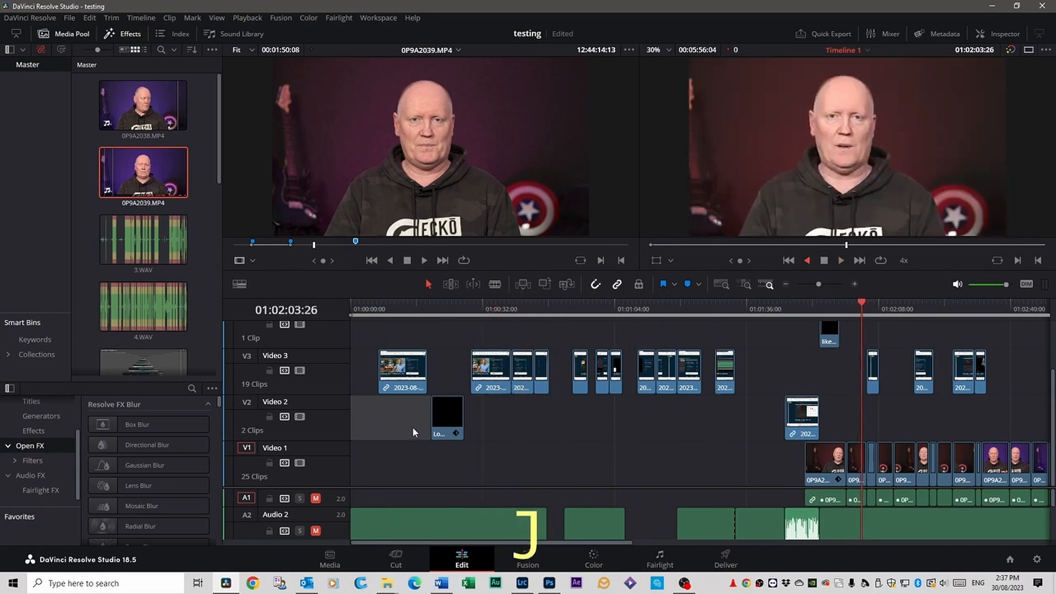
key(j)
key(j)
key(j)
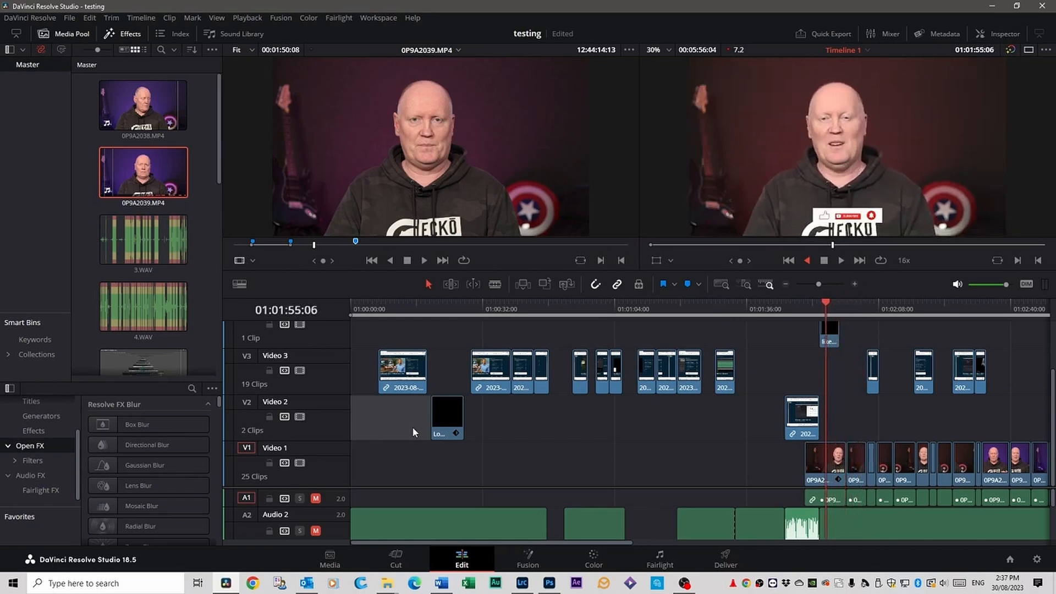
key(j)
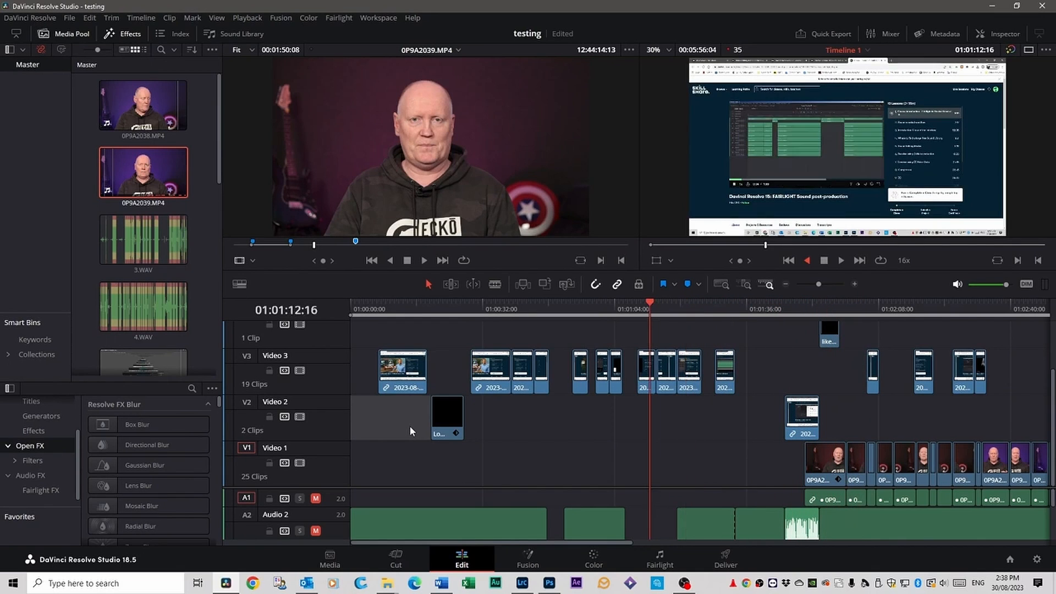
key(k)
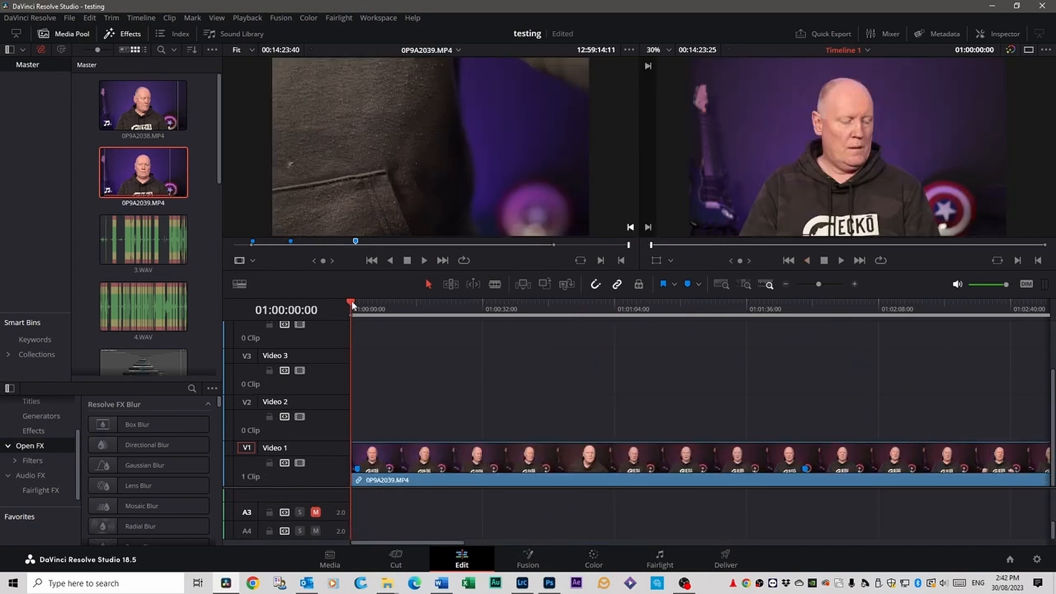
Step: Scrub the timeline to 01:01:18:08, play a short stretch from there, and jump to the timeline's end
drag(364, 321, 475, 324)
click(548, 307)
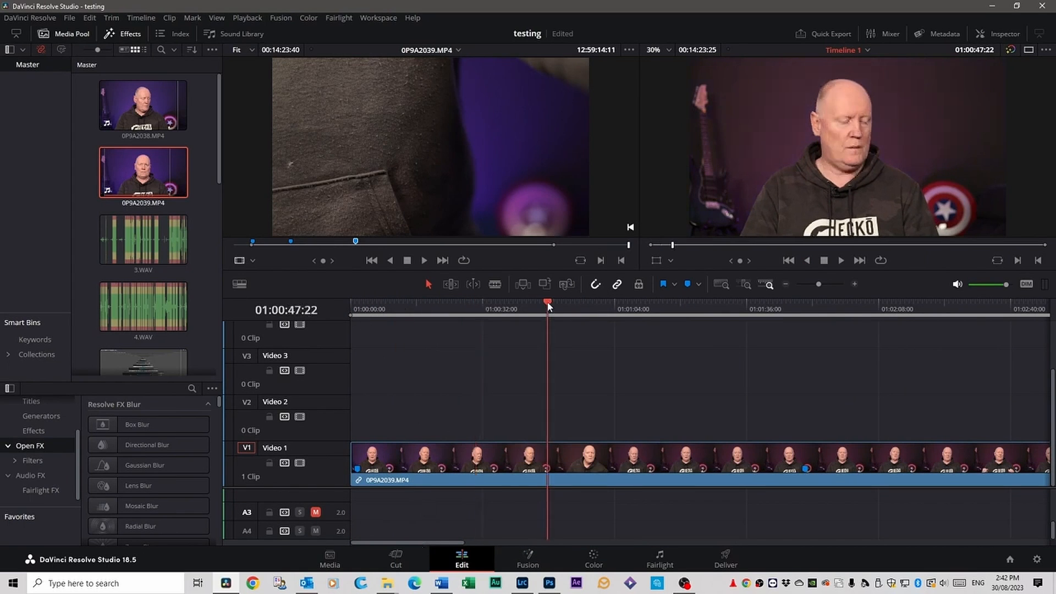
drag(548, 306, 675, 320)
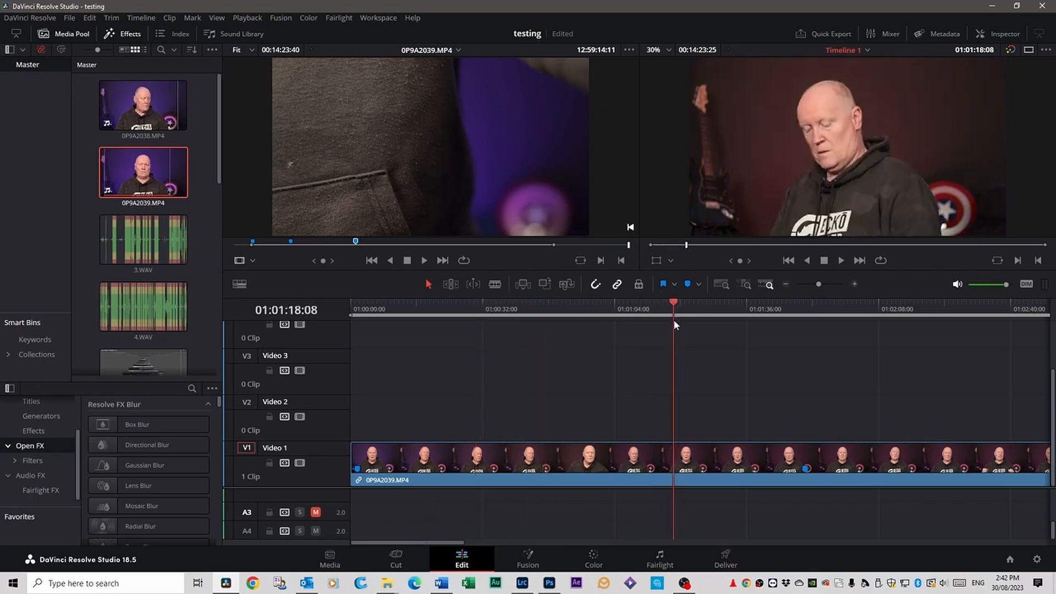
key(space)
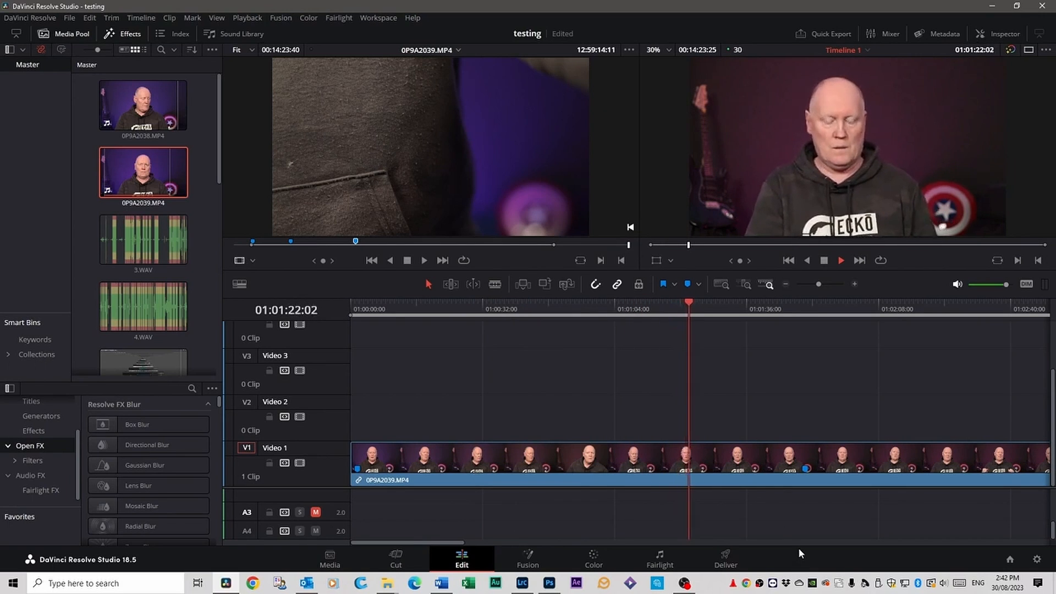
key(space)
key(Home)
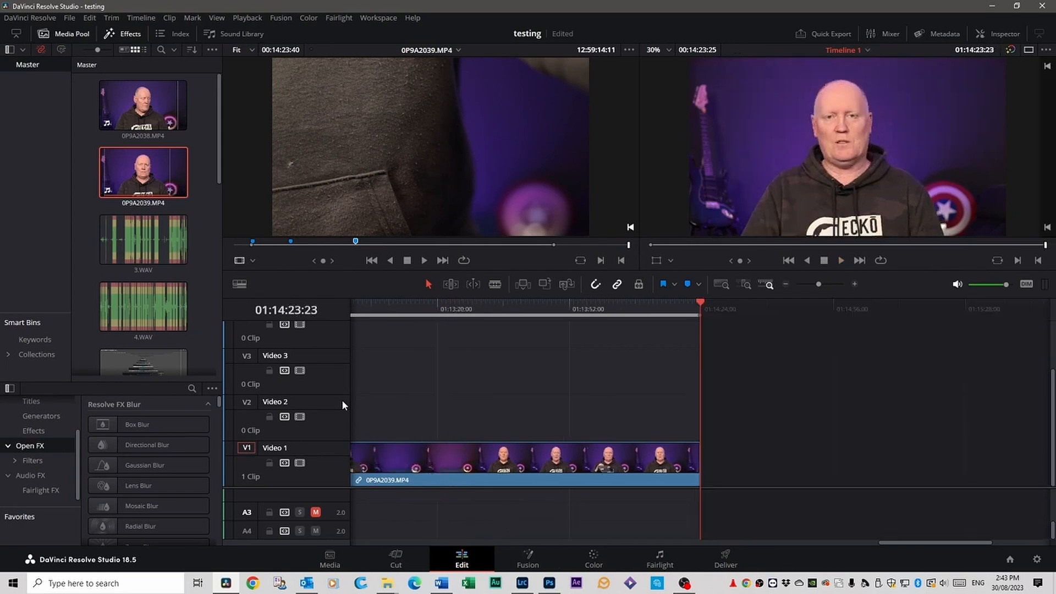
Step: Add a Zoom keyframe to the 0P9A2039.MP4 clip on Video 1 at 01:13:05:02
click(376, 305)
click(402, 465)
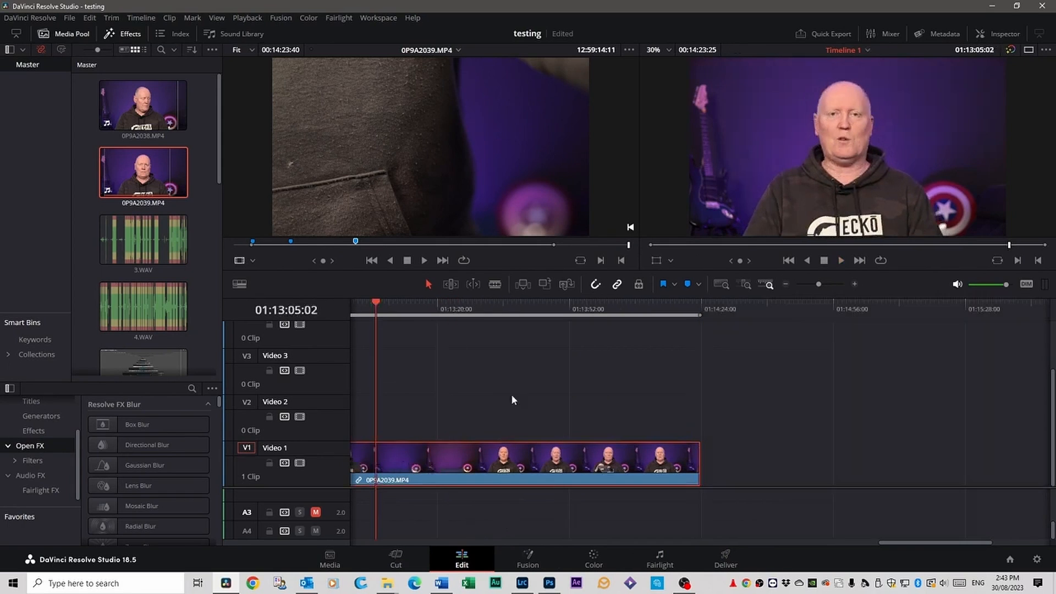
click(1005, 41)
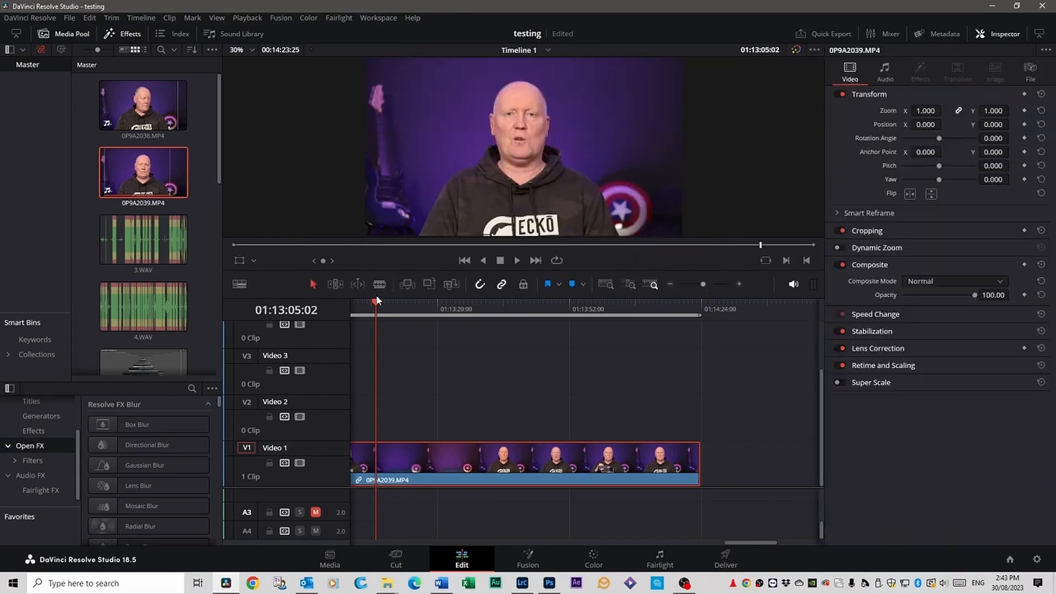
click(1024, 111)
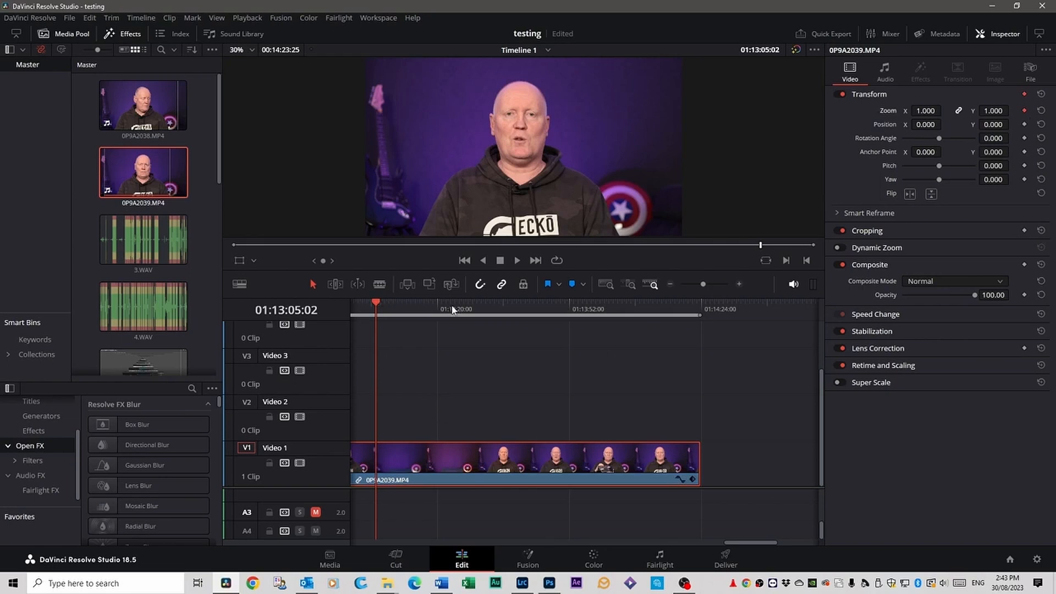
Step: Keyframe the clip's Zoom at 1.590 at 01:13:33:26 and at 0.920 at 01:13:58:16
drag(383, 309, 494, 309)
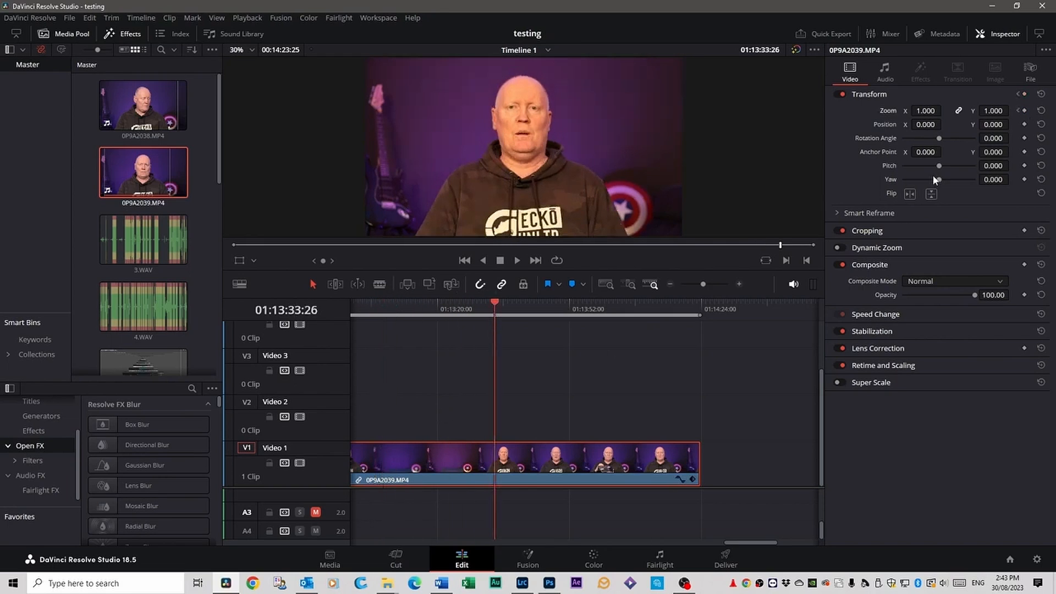
drag(992, 112, 1034, 112)
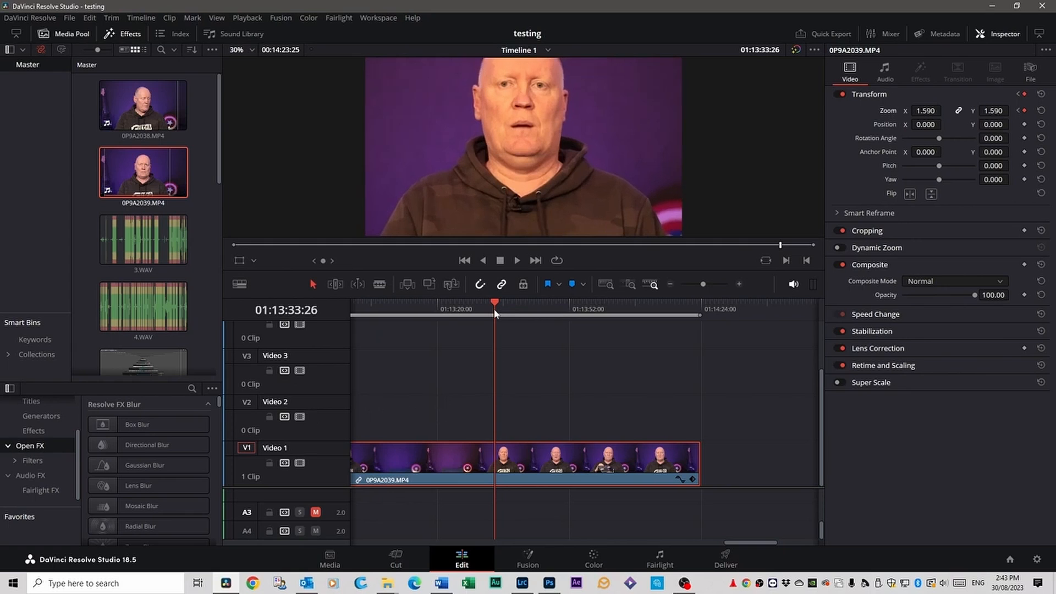
drag(496, 309, 596, 319)
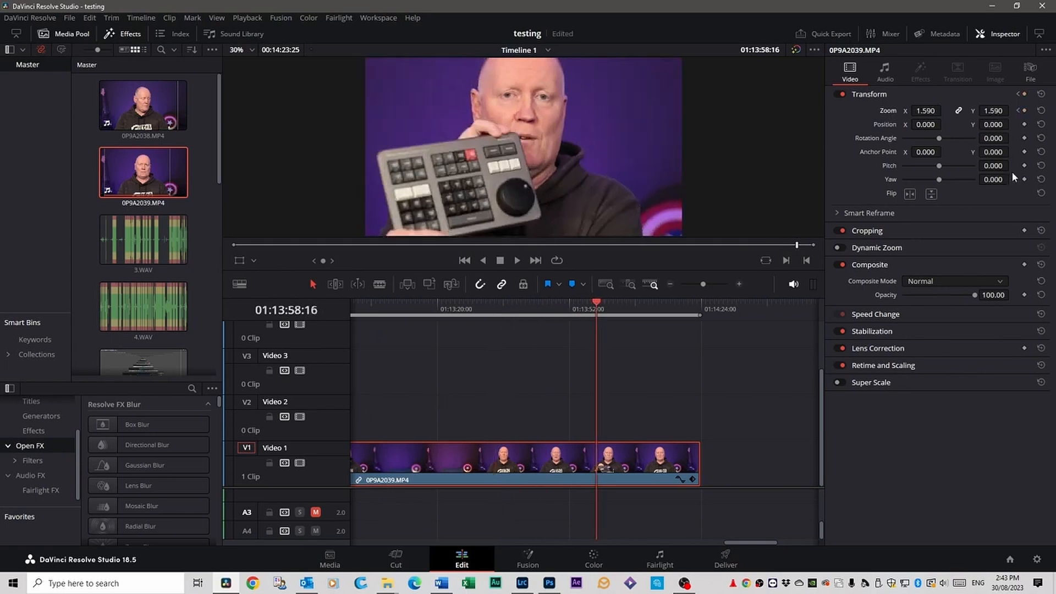
click(1025, 112)
drag(946, 113, 901, 112)
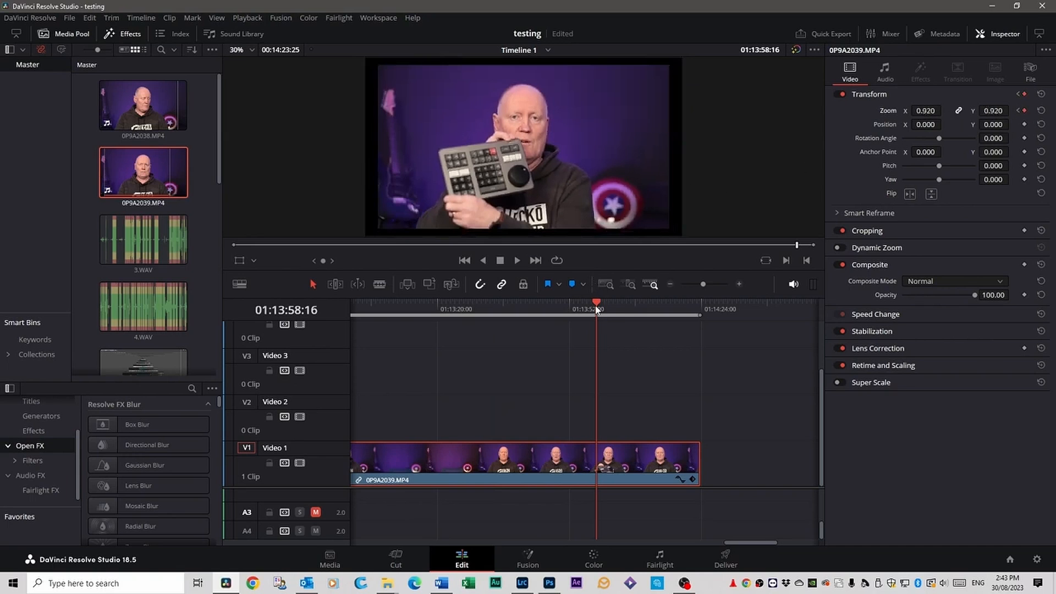
Step: Play back the zoom animation from near its first keyframe and close the Inspector
drag(596, 308, 384, 312)
key(space)
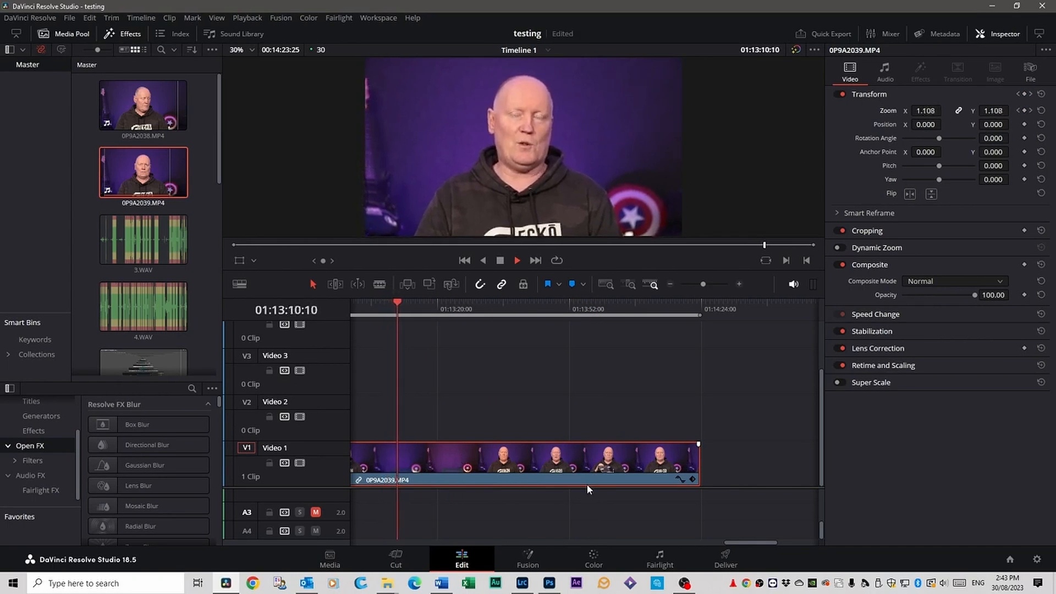
click(400, 311)
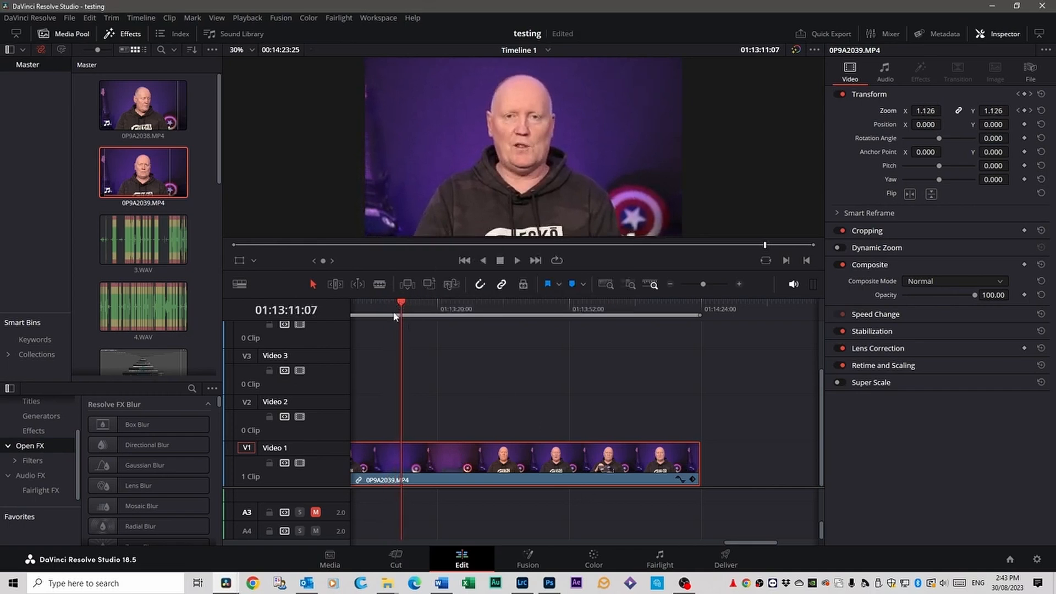
click(980, 34)
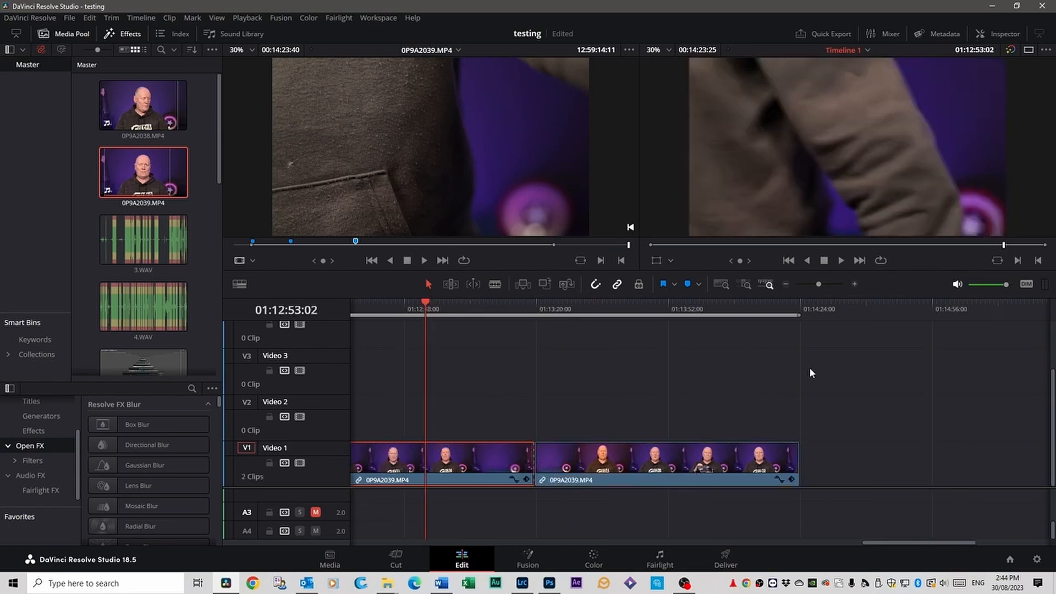
Step: Step the playhead back and forth between the start, the cut at 01:13:19:18 and the end of the timeline
key(Down)
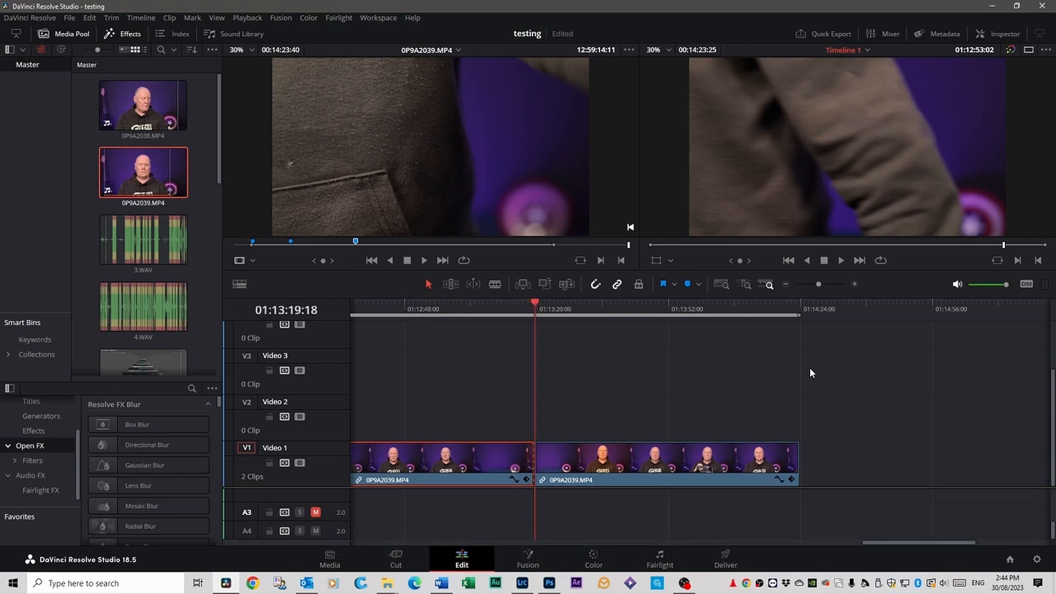
key(Down)
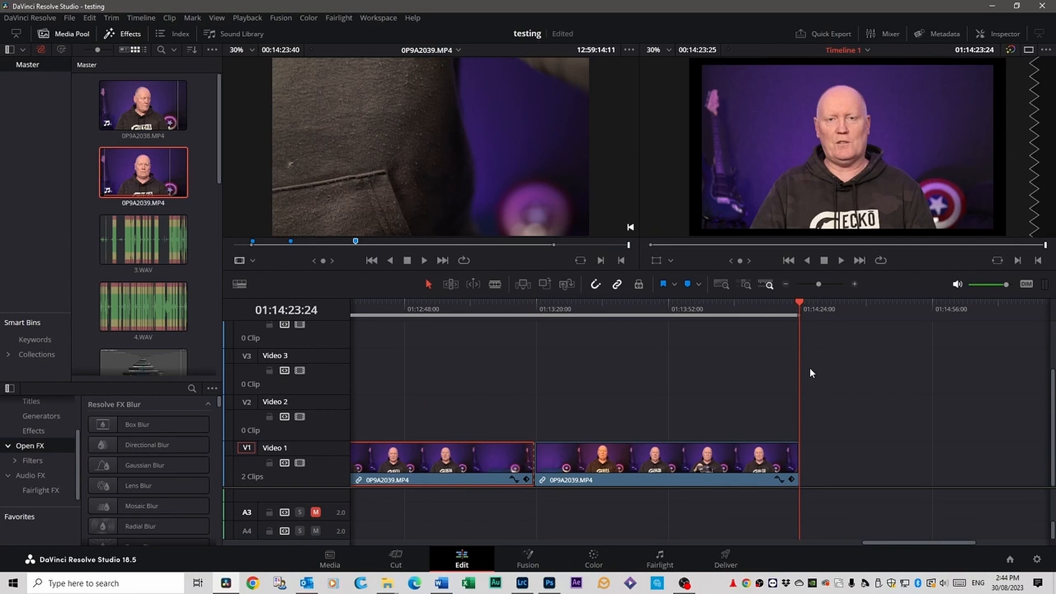
key(Up)
key(Up)
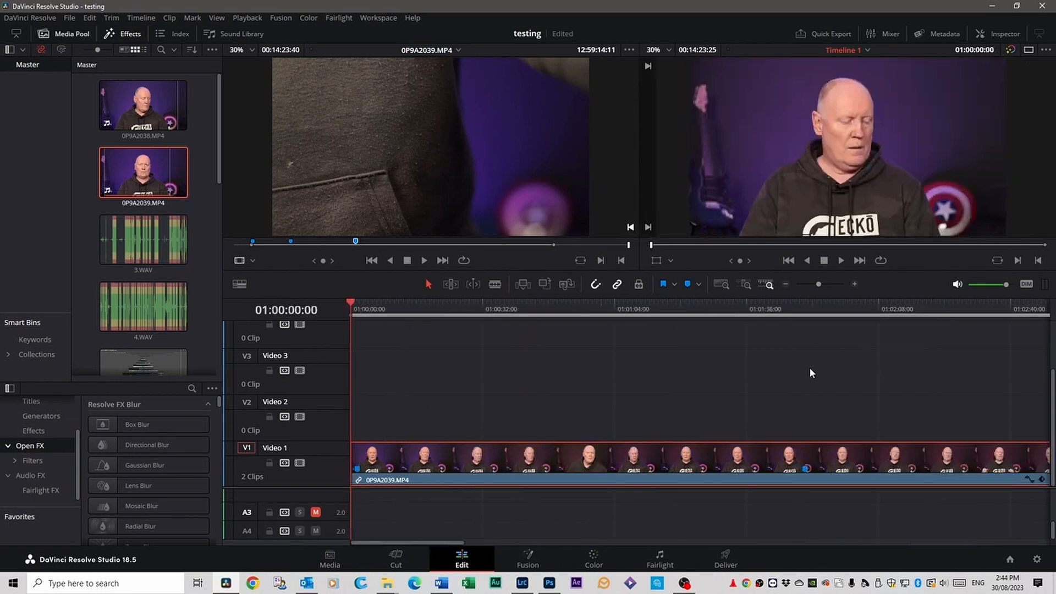
key(Down)
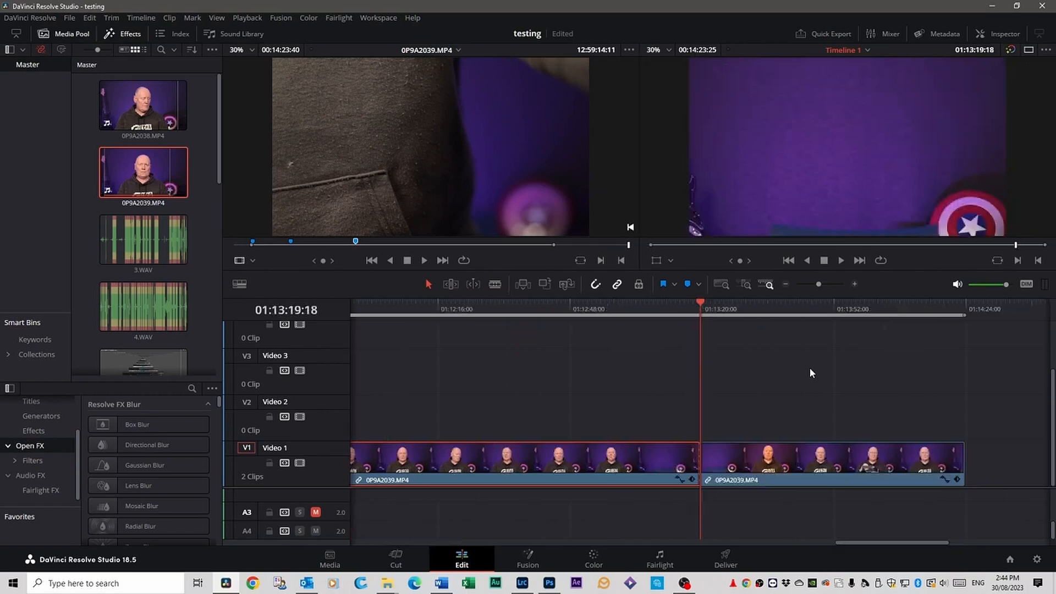
key(Down)
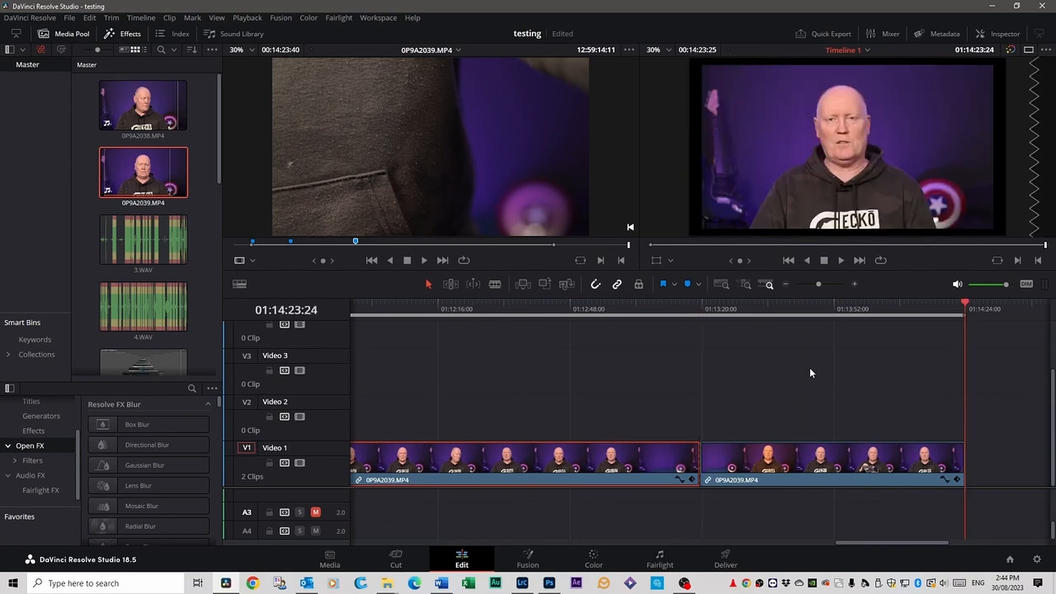
key(Up)
key(Up)
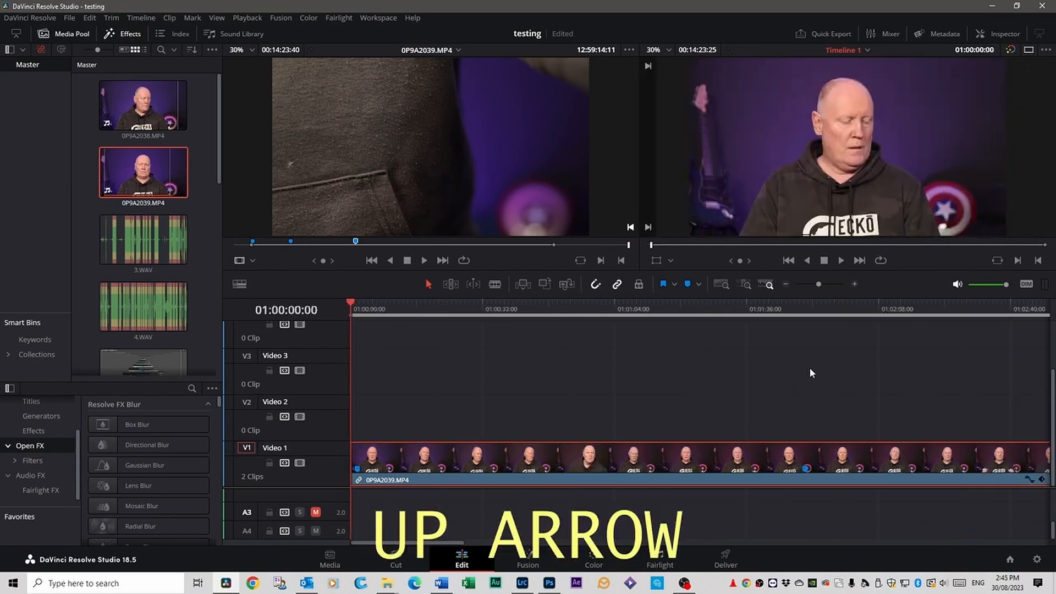
key(Down)
key(Down)
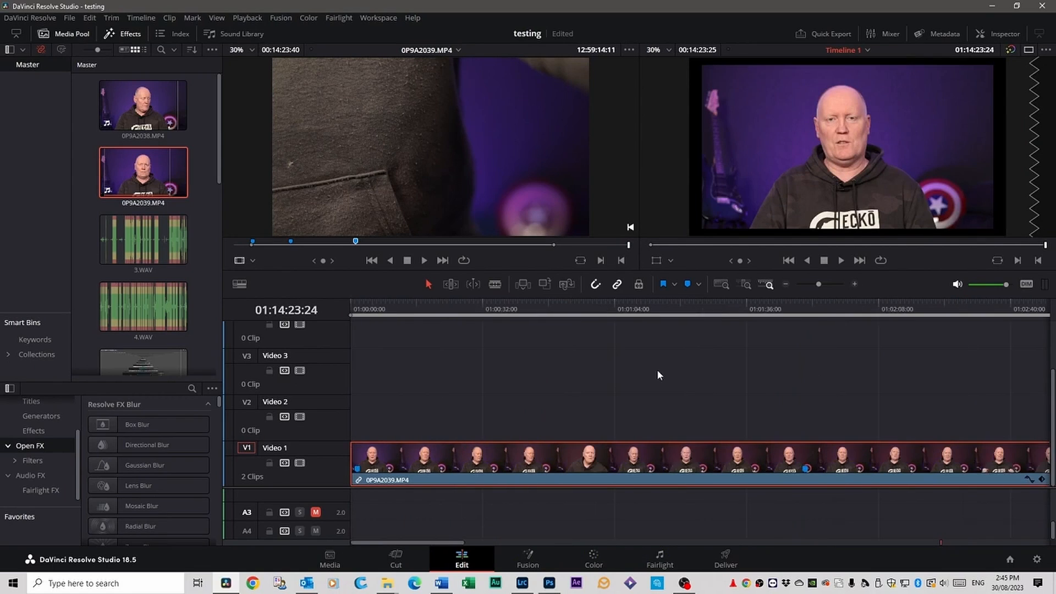
Step: Save the current project, and open the prompt for saving it as a copy and cancel it
click(635, 406)
key(ctrl+s)
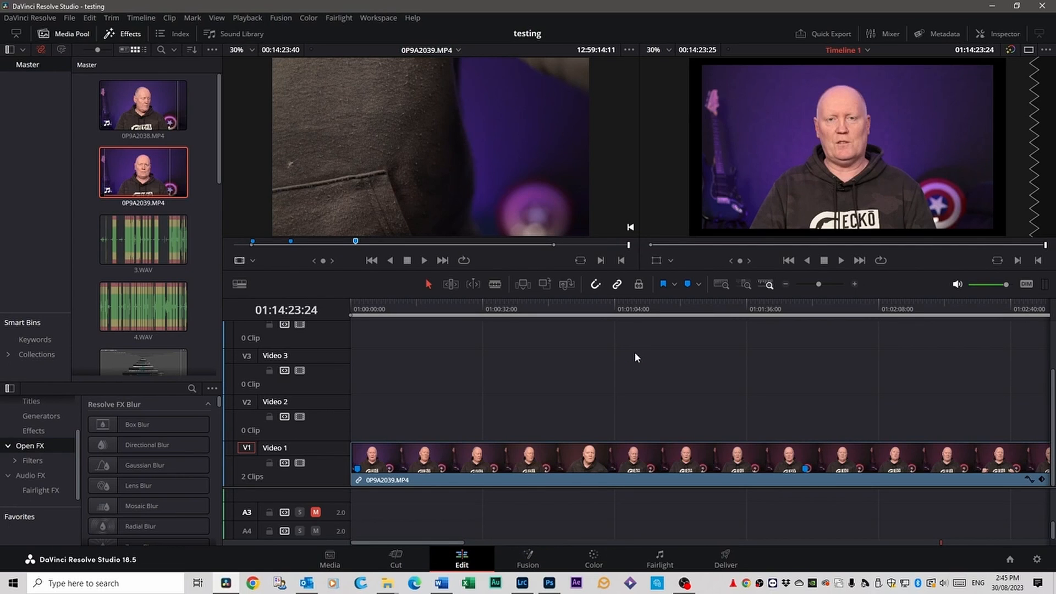
key(ctrl+shift+s)
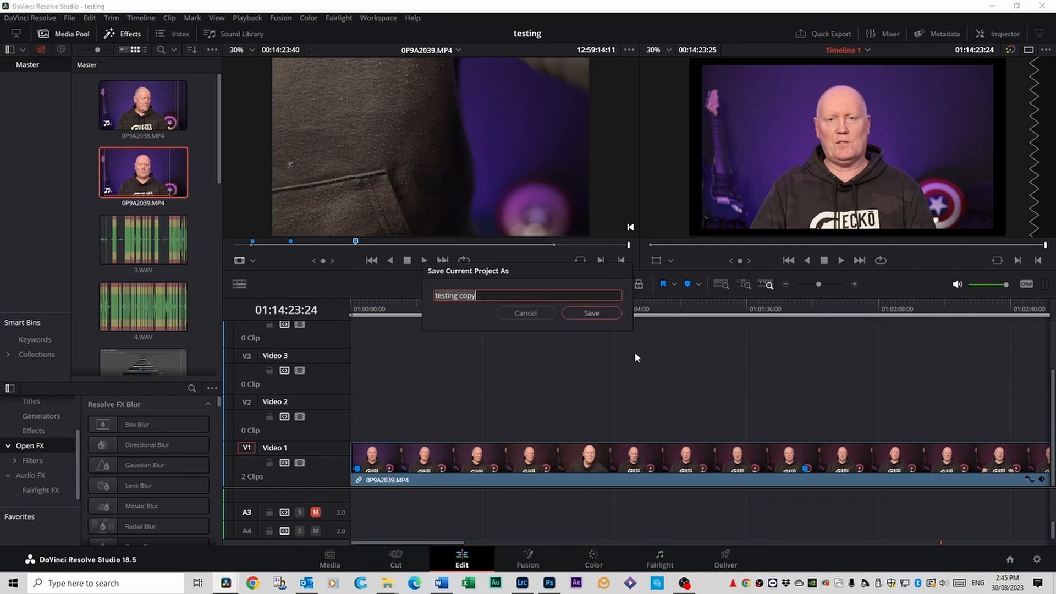
key(Escape)
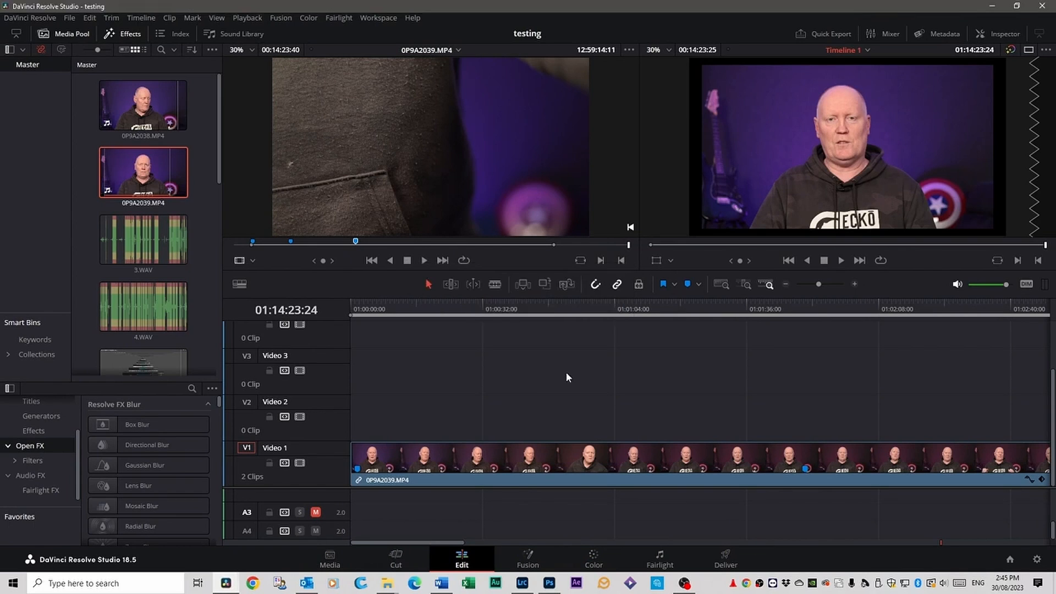
Step: Create an empty timeline named Timeline 2 with project settings and place Timeline 1 at its start on Video 1
key(ctrl+n)
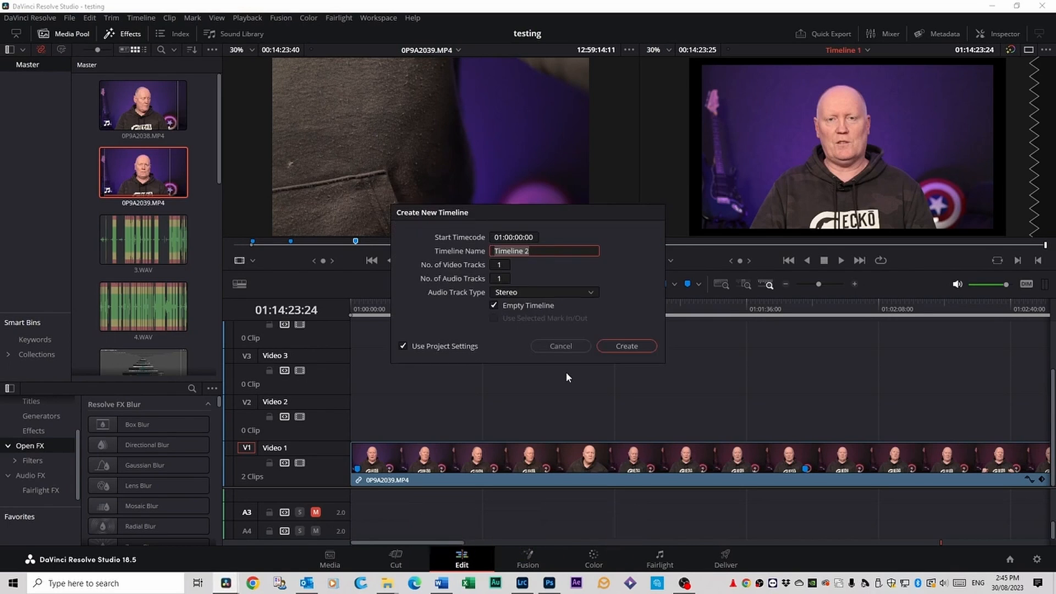
click(618, 346)
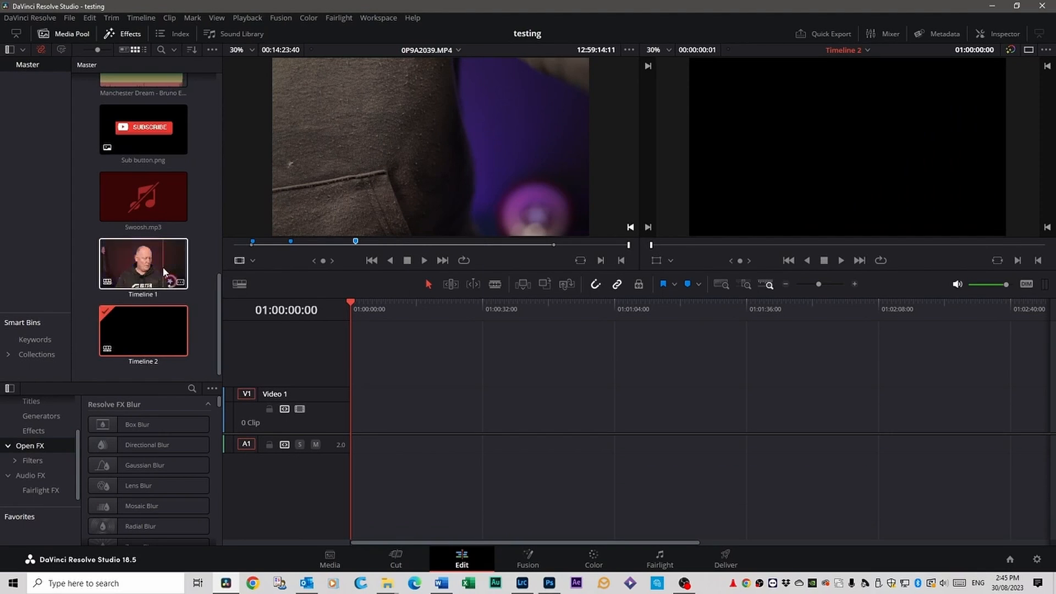
drag(143, 264, 414, 371)
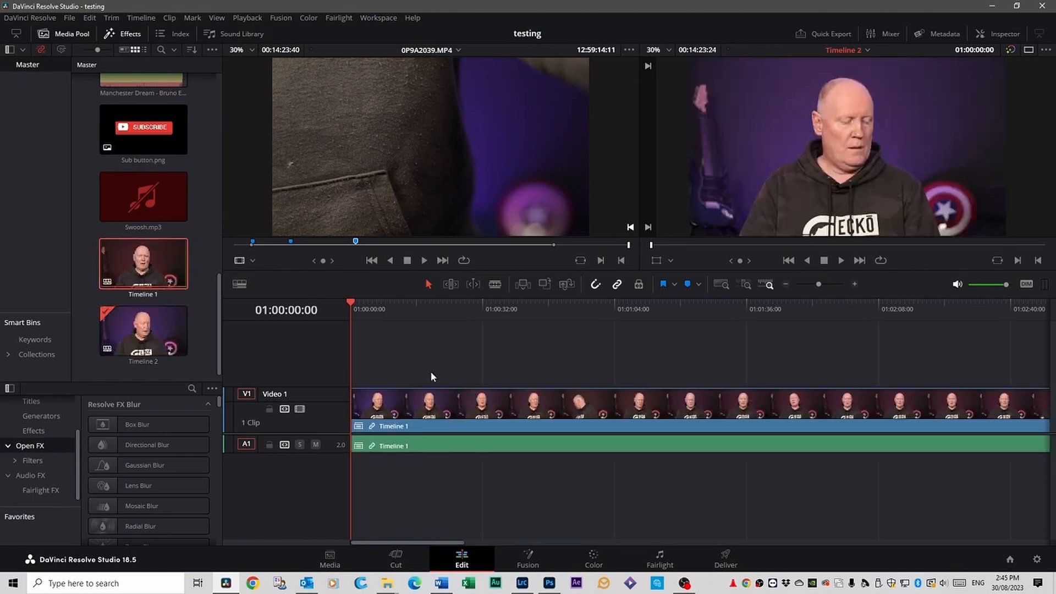
Step: Open the media import dialog and close it without importing anything
key(ctrl+i)
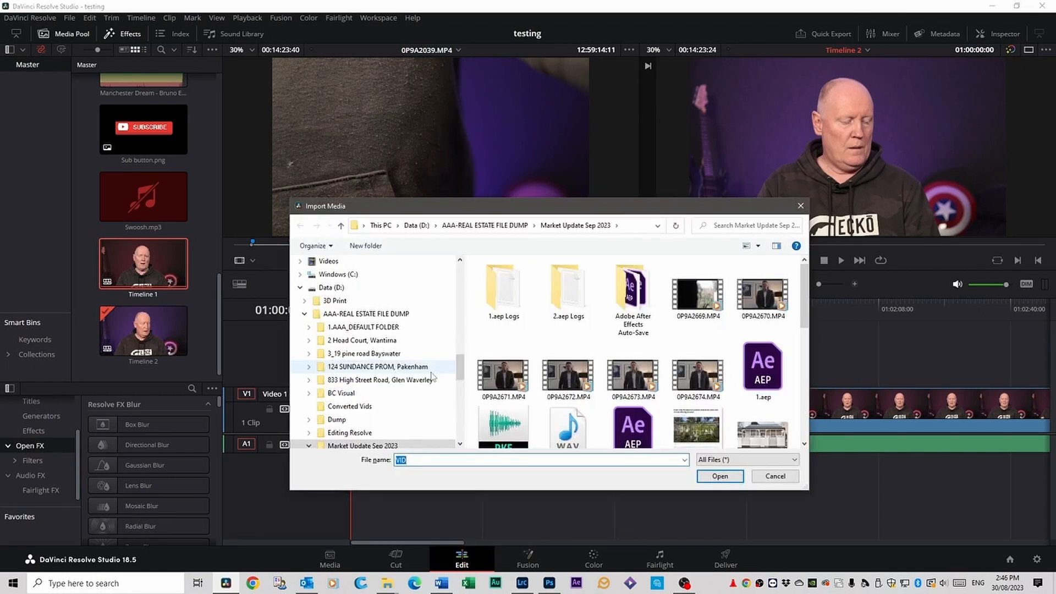
click(799, 206)
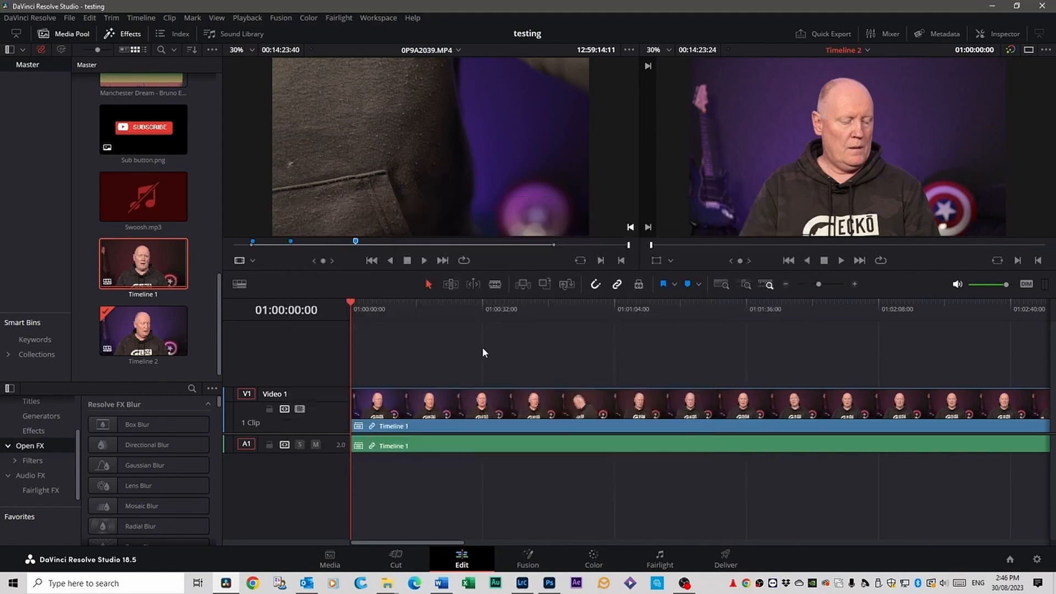
Step: Open the project file export dialog, choose the Desktop as the destination, and cancel the export
key(ctrl+e)
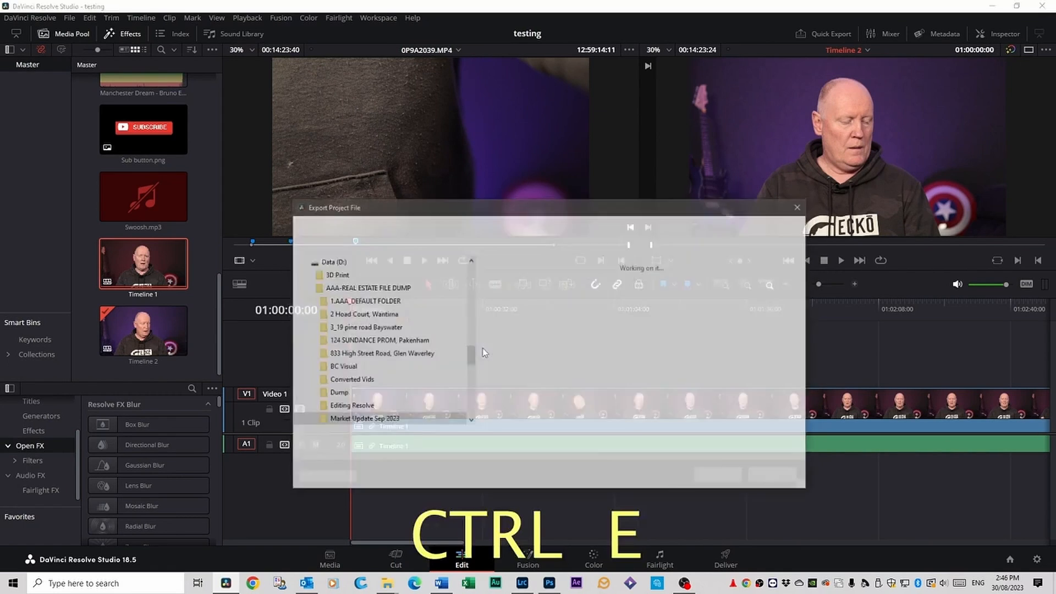
drag(471, 359, 470, 272)
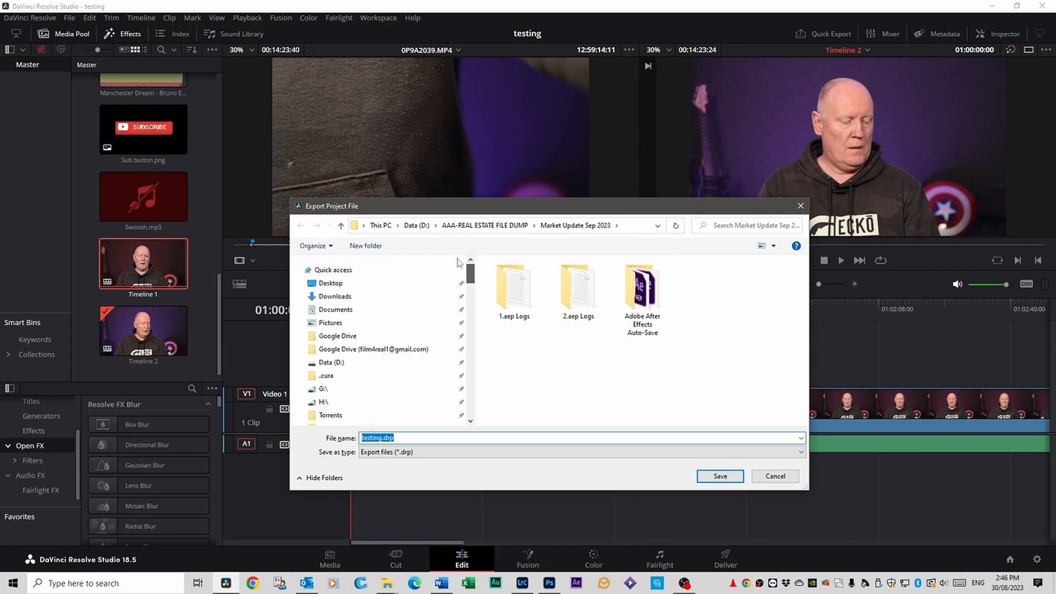
click(331, 283)
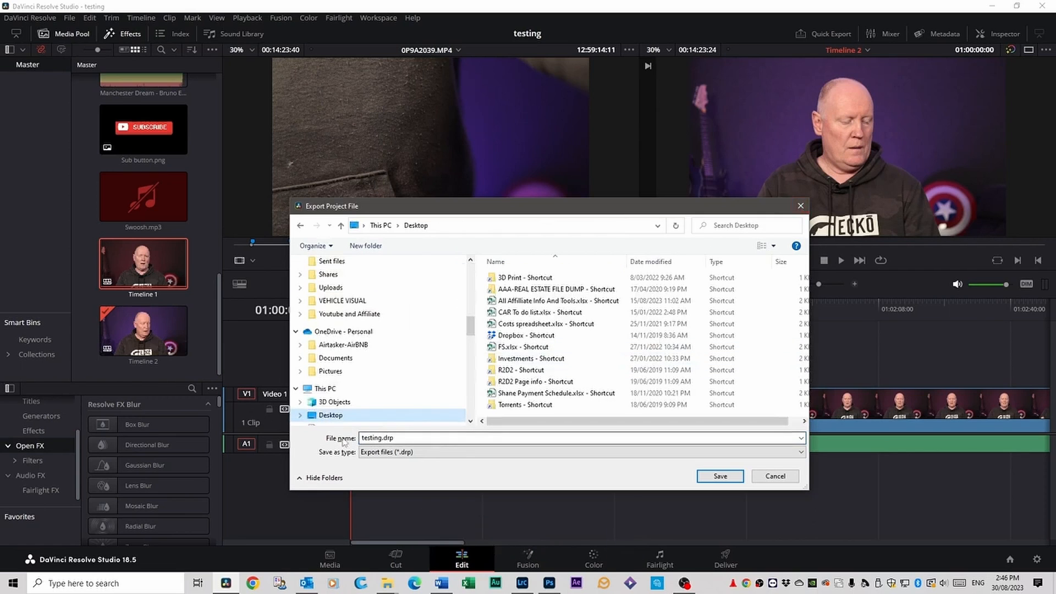
click(780, 476)
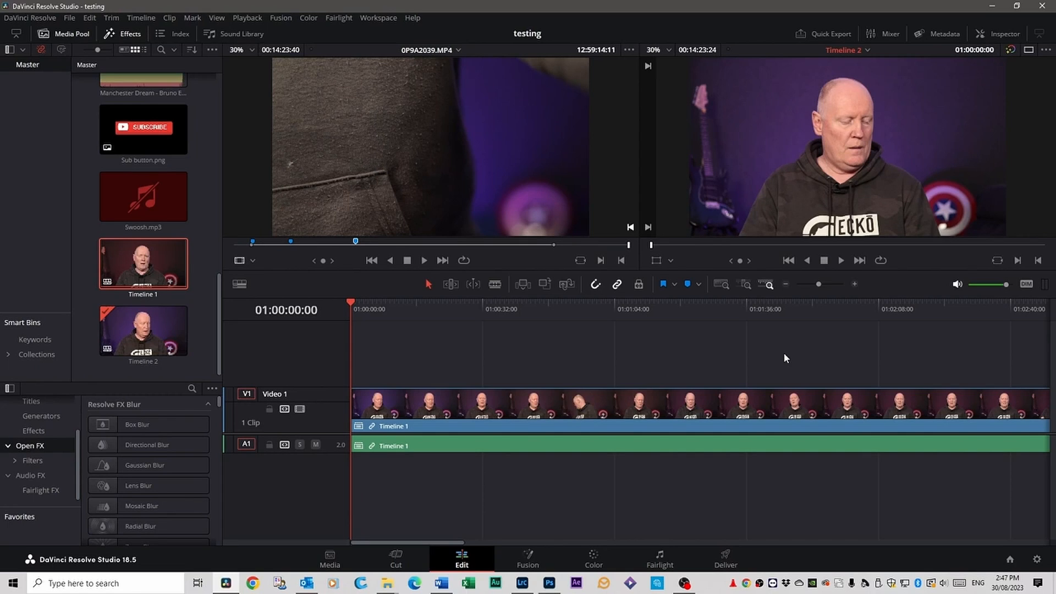
drag(429, 542, 722, 529)
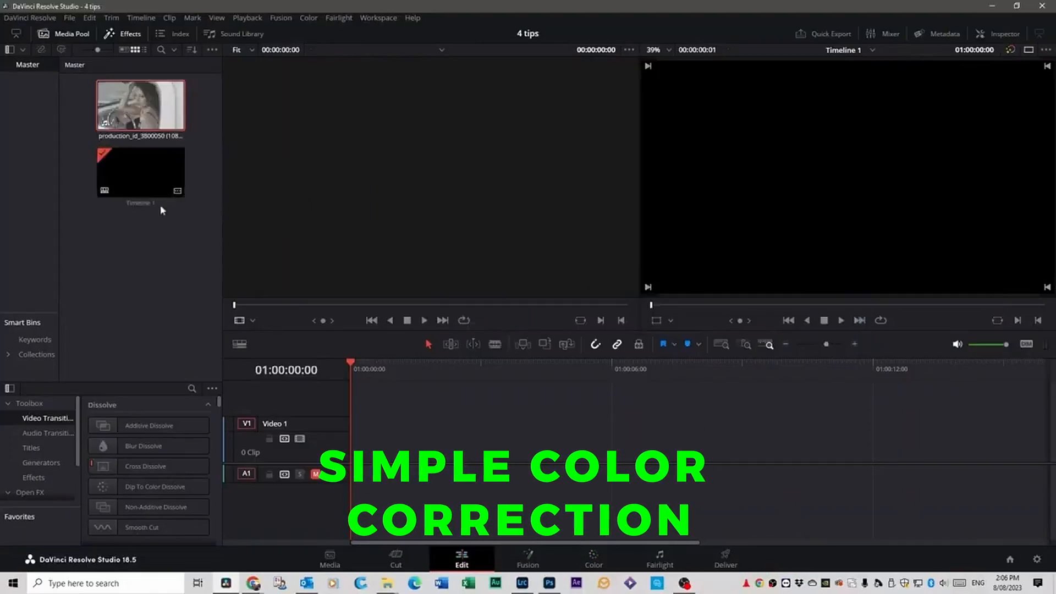
drag(140, 104, 407, 182)
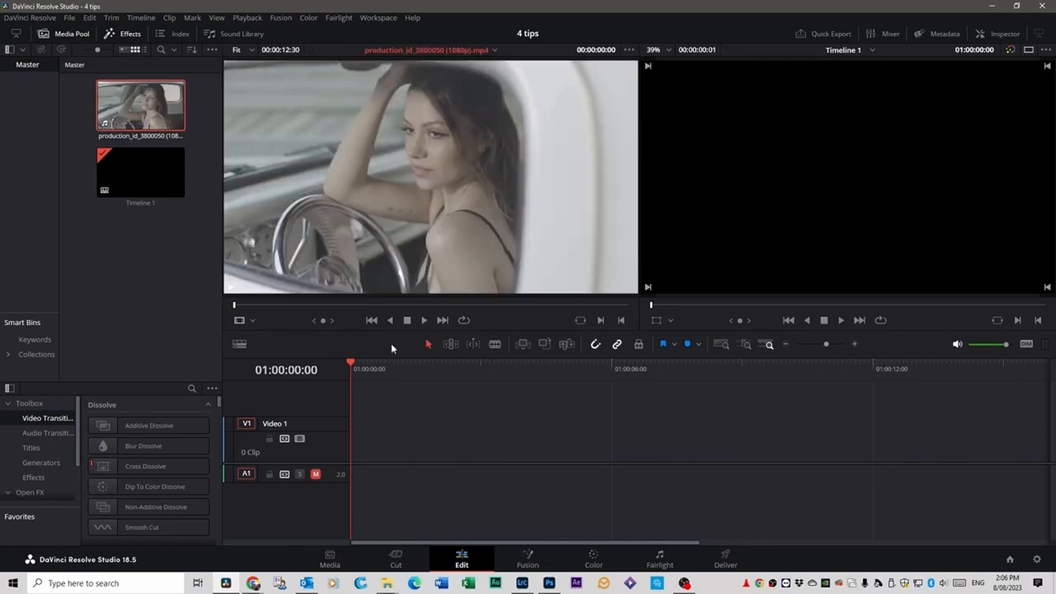
key(space)
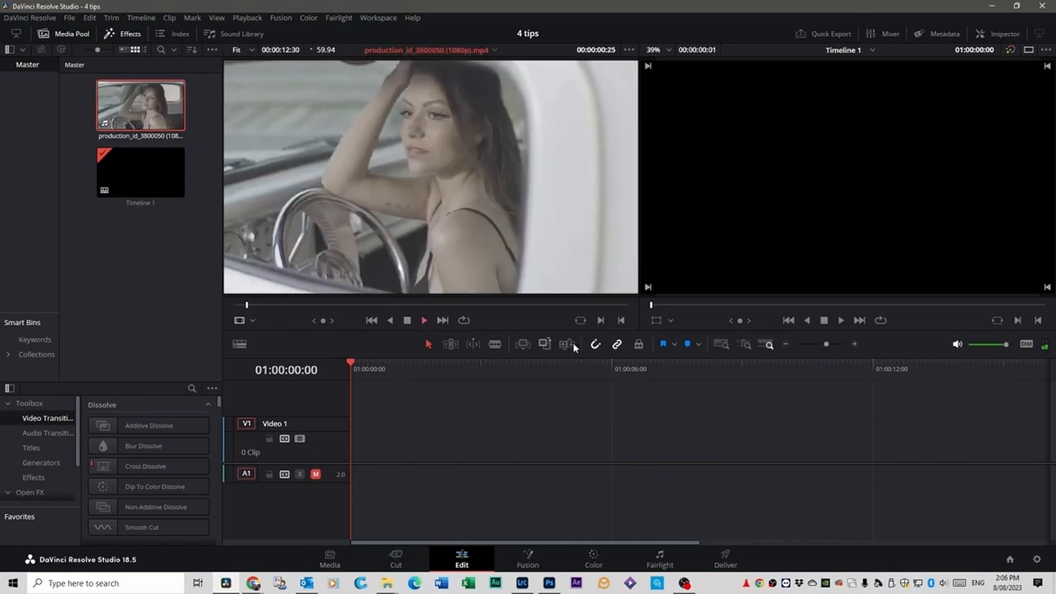
click(601, 320)
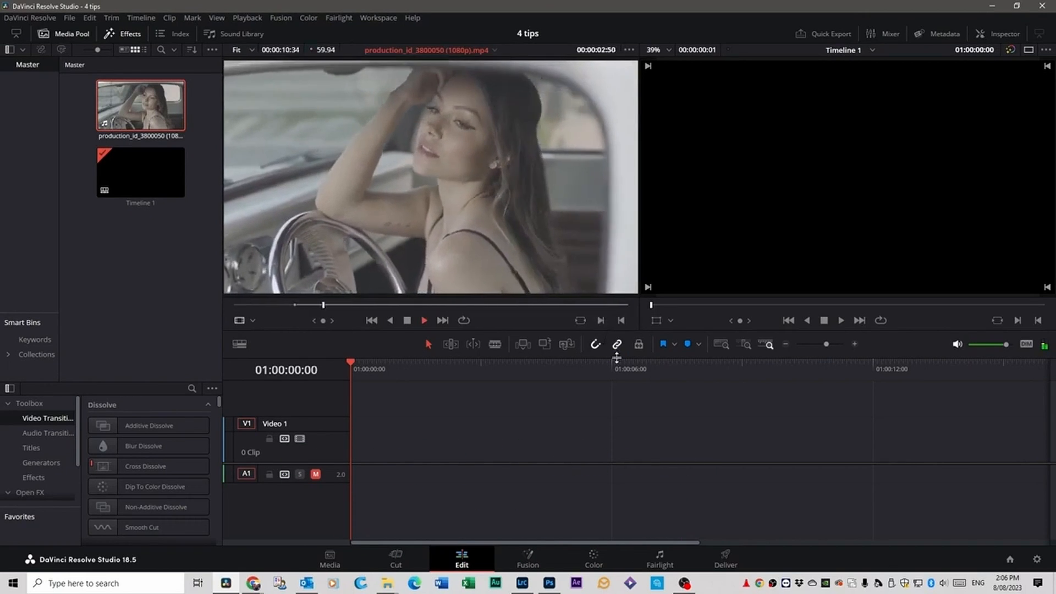
click(621, 321)
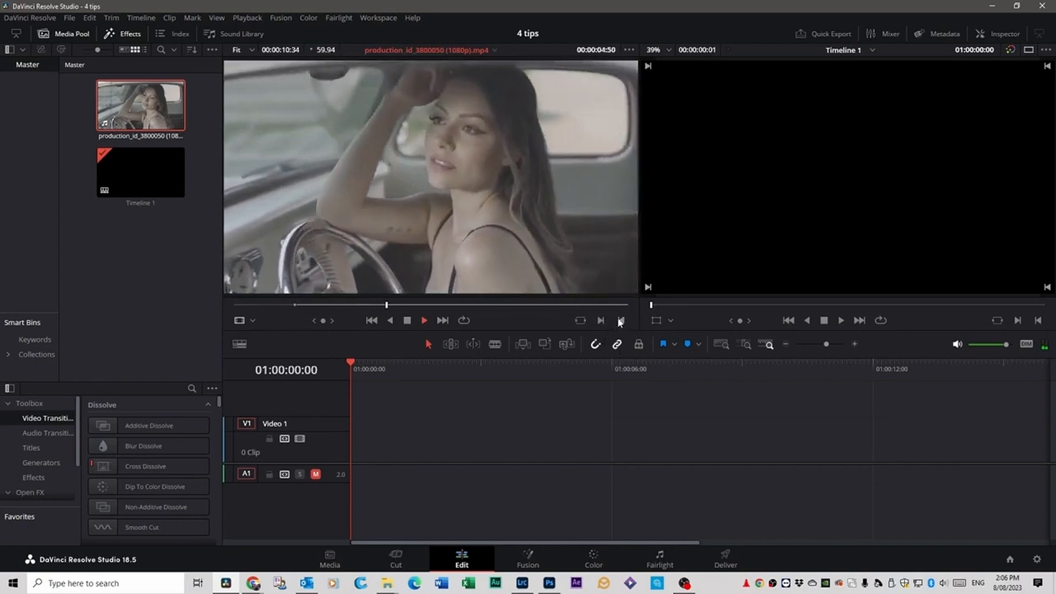
Step: Place the marked section of the clip at the start of Video 1 and play it
drag(400, 231, 374, 440)
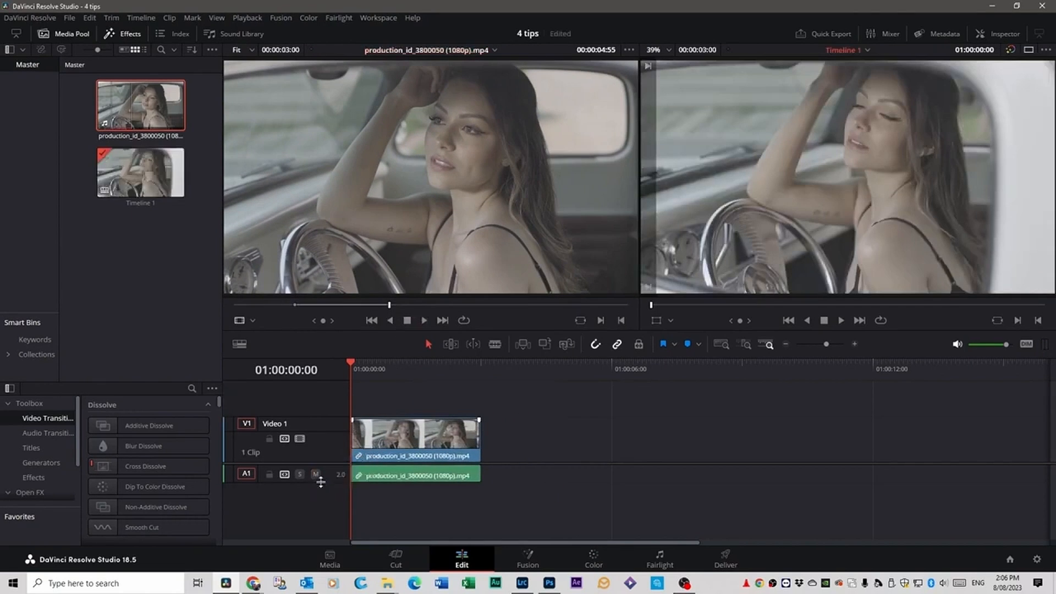
key(space)
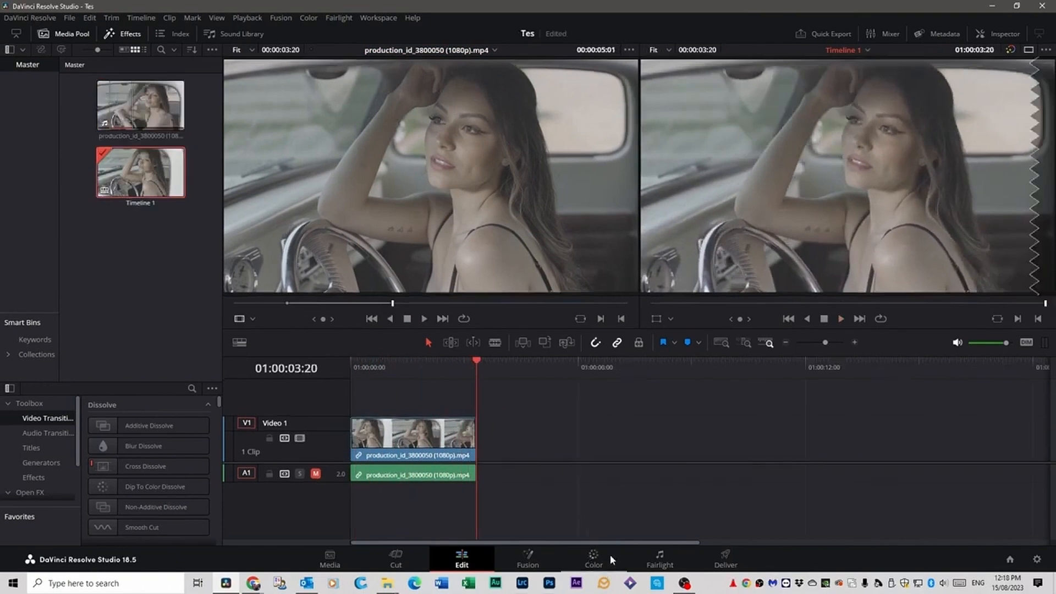
Step: Switch to the Color page, look at the Color Match palette, and return to the primary Color Wheels
click(593, 558)
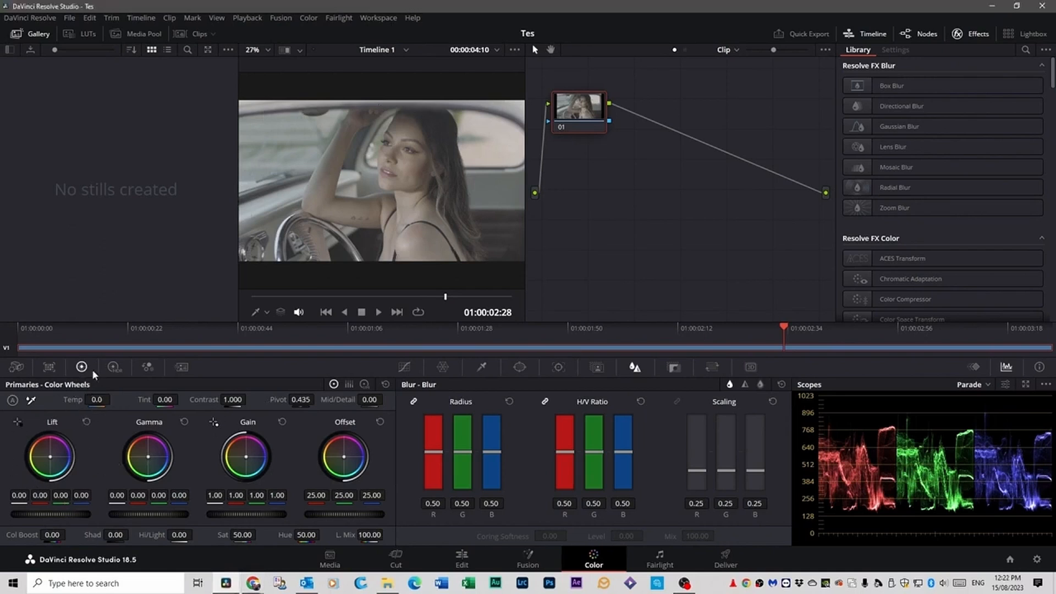
click(49, 368)
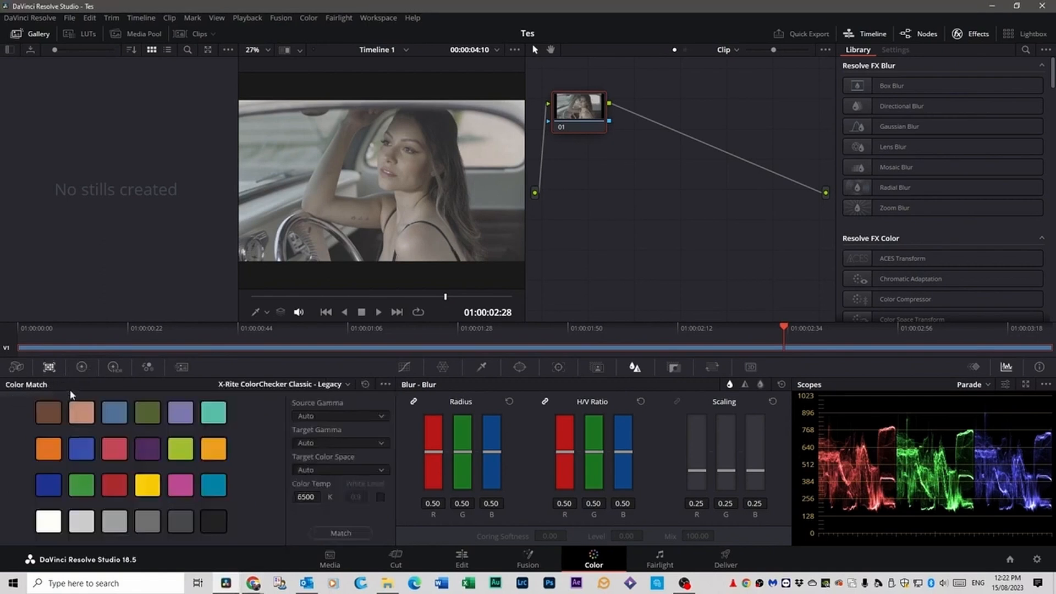
click(81, 367)
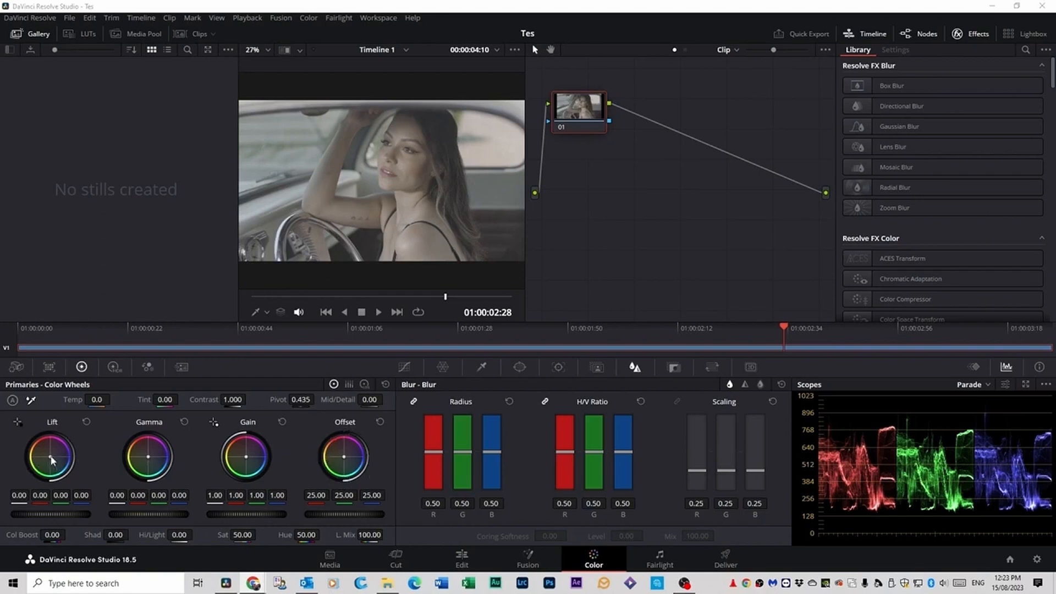
Step: Try raising the clip's Lift to 0.07 with a slight blue shift, and reset the Lift color balance
drag(51, 457, 51, 456)
drag(31, 519, 56, 518)
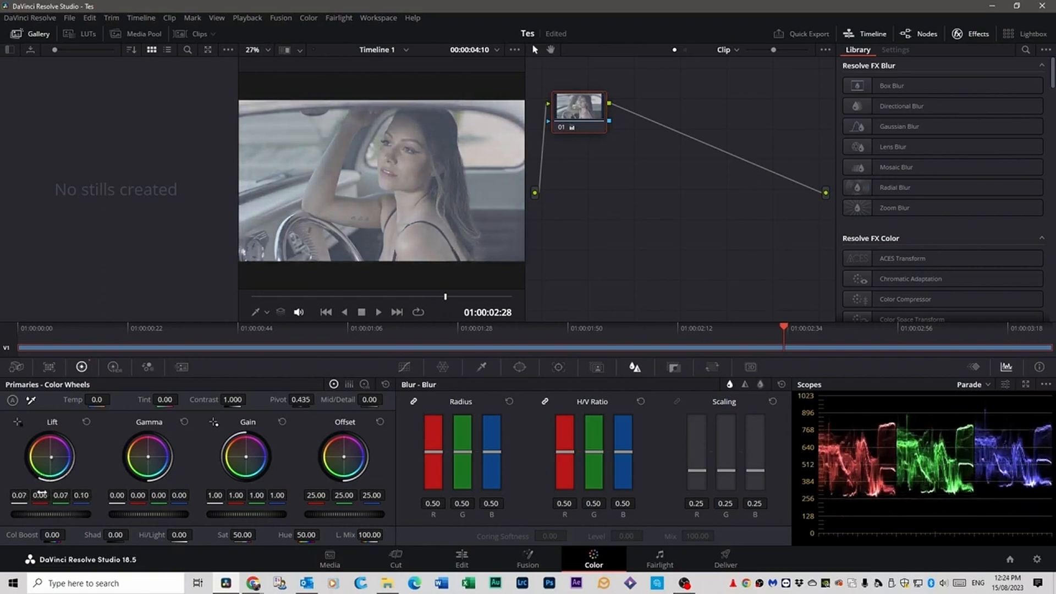
double_click(56, 450)
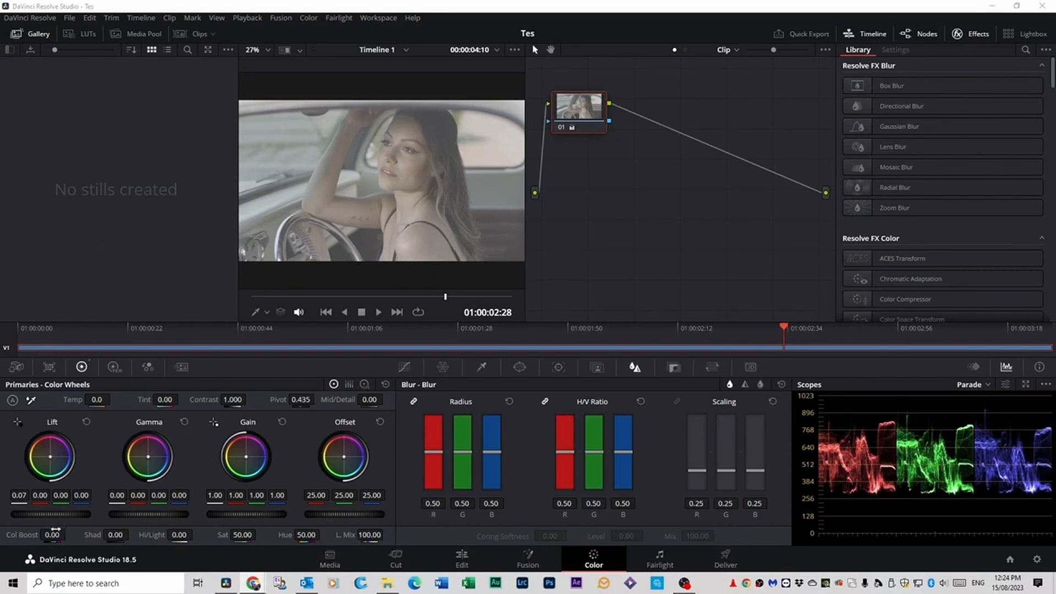
click(68, 513)
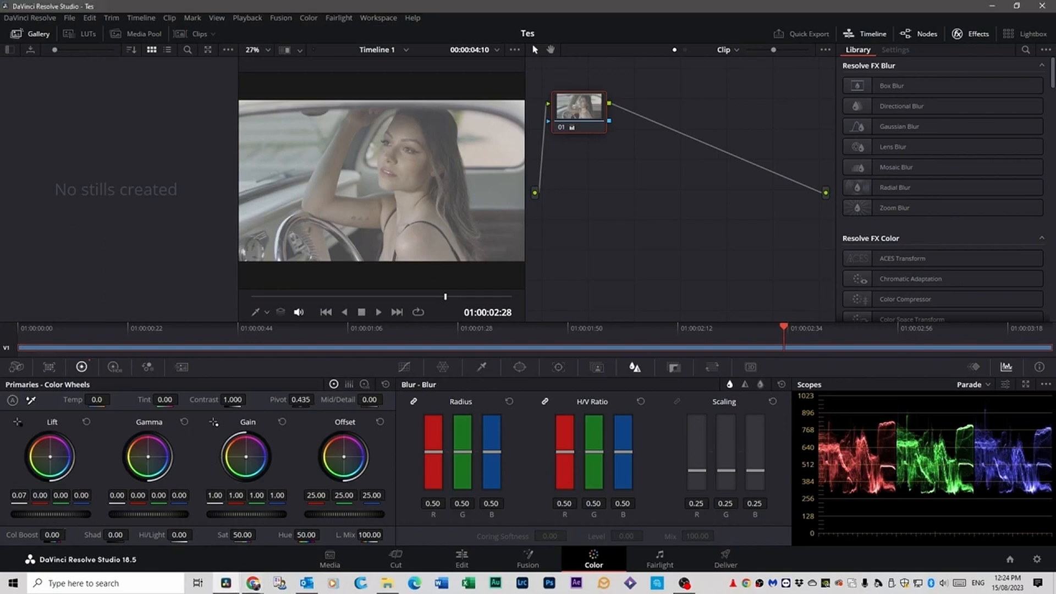
Step: Darken the shadows by setting Lift to -0.06 luminance and -0.16 for red, green and blue, and save the project
mouse_move(67, 513)
mouse_down()
mouse_move(45, 512)
mouse_move(60, 513)
mouse_up()
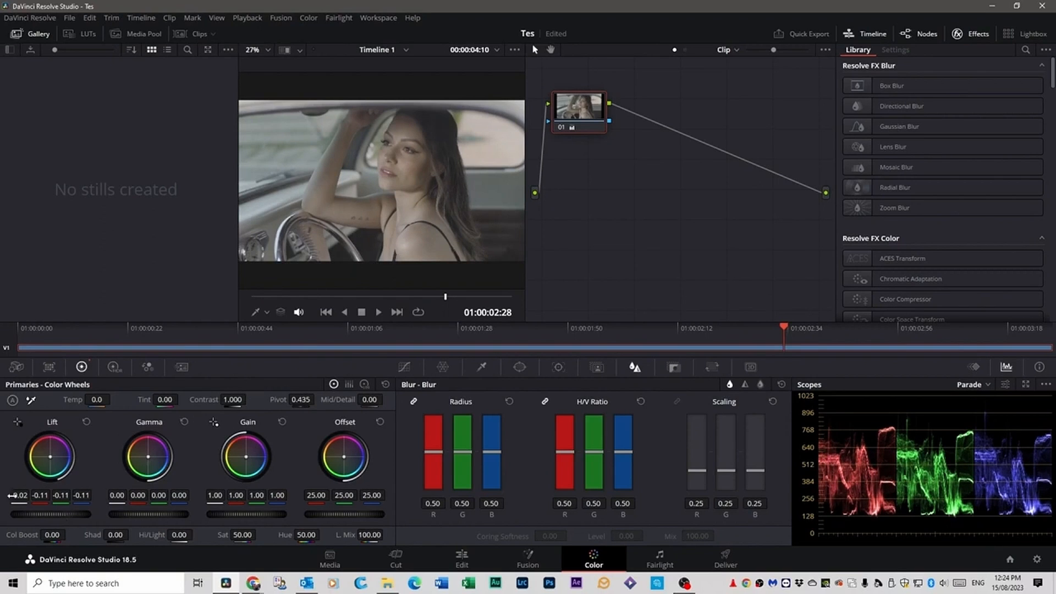
drag(62, 516, 52, 515)
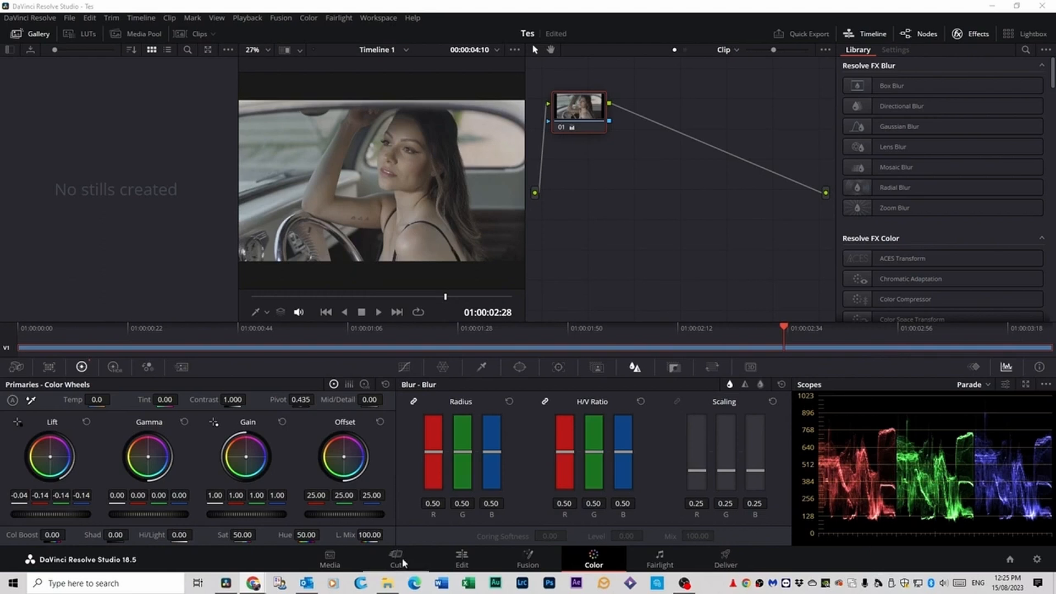
drag(61, 513, 42, 513)
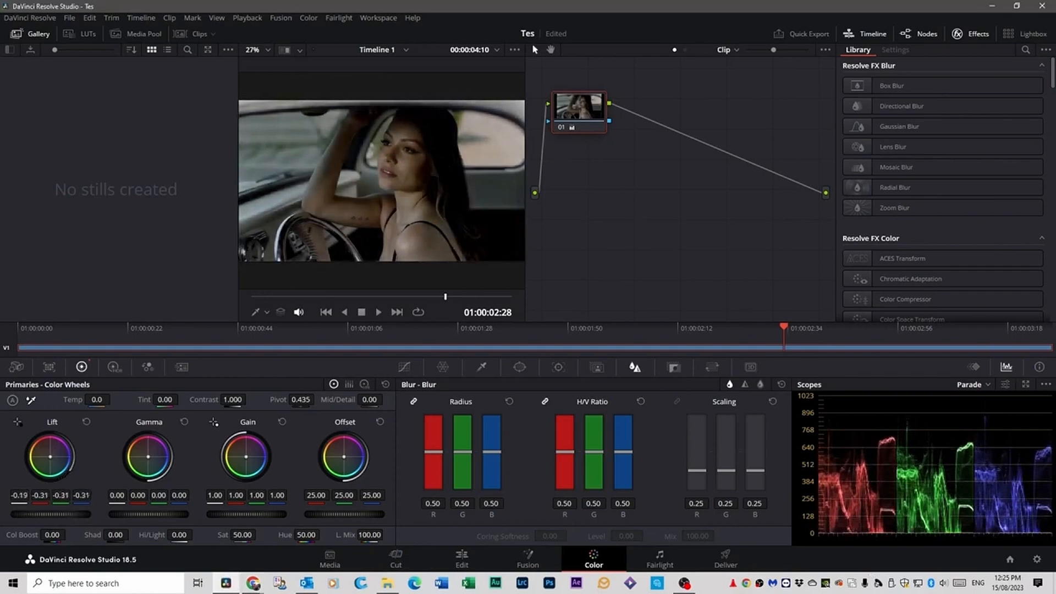
drag(42, 514, 57, 513)
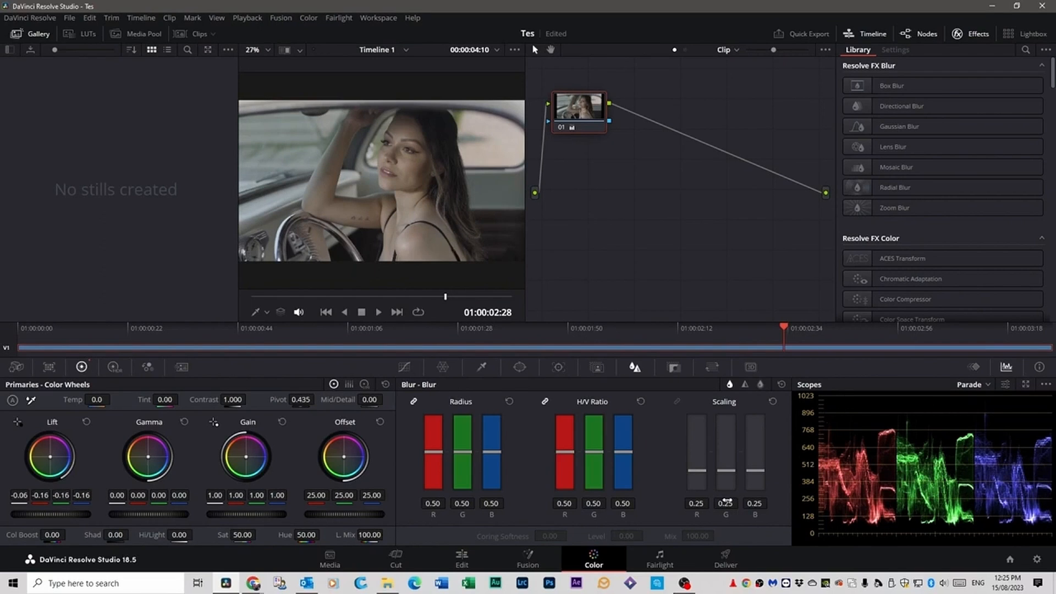
key(ctrl+s)
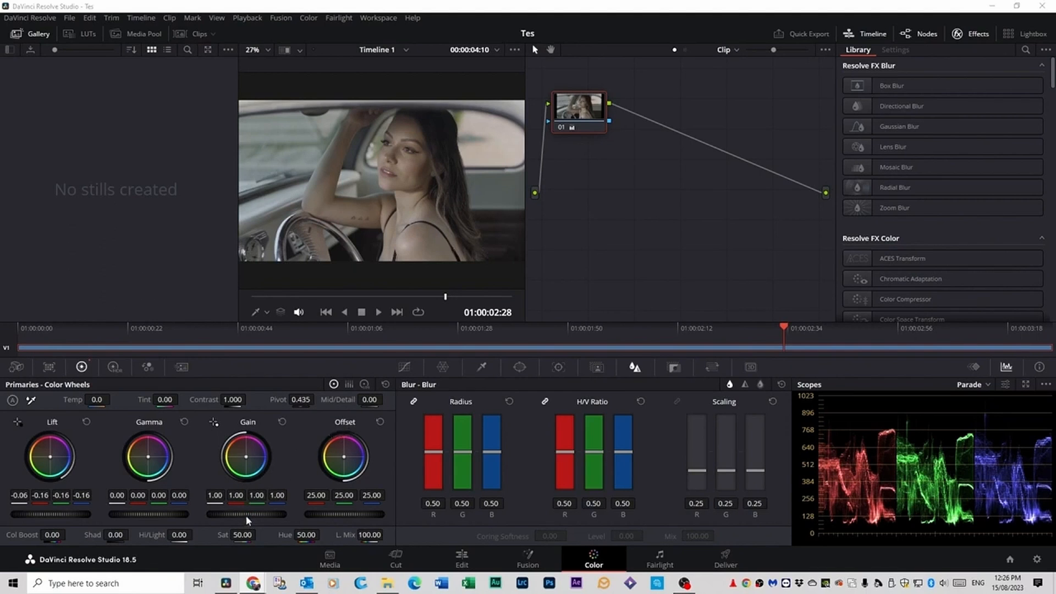
Step: Brighten the highlights by adjusting the clip's Gain to 1.28 on luminance, red, green and blue
drag(245, 512, 276, 512)
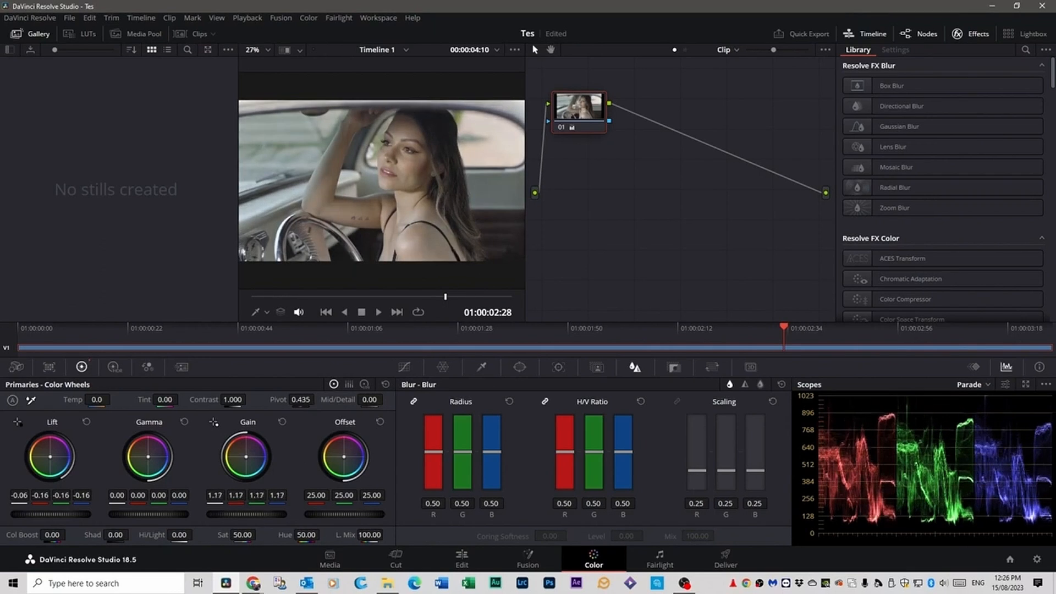
drag(276, 513, 282, 512)
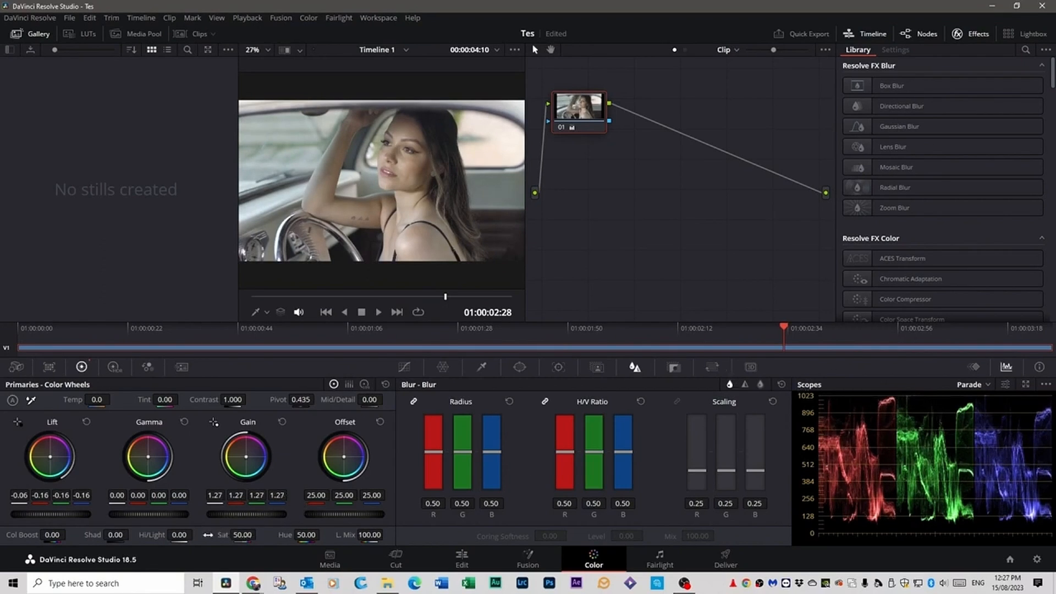
drag(245, 514, 286, 512)
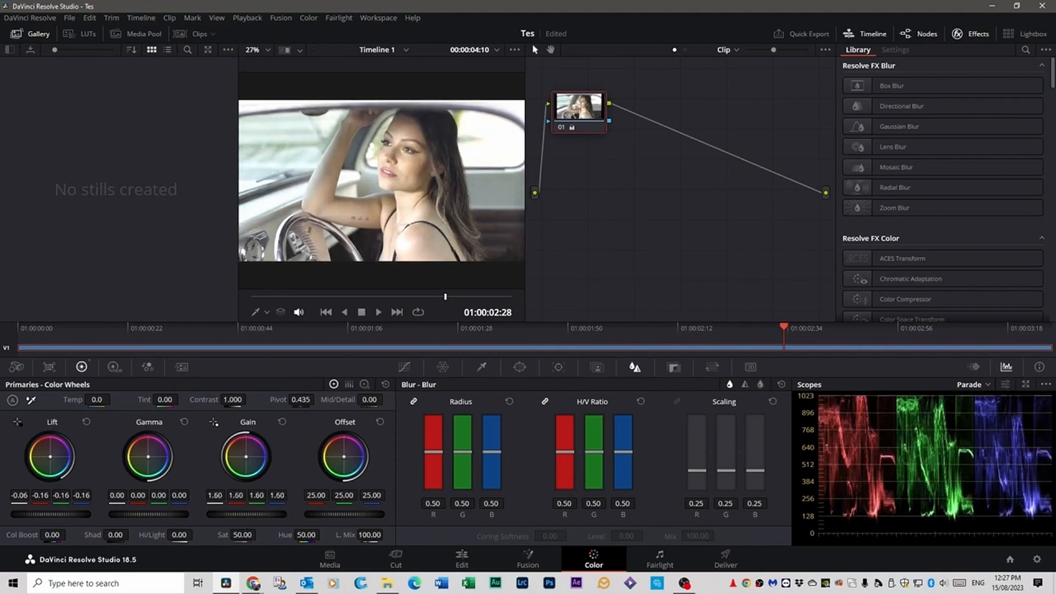
drag(247, 514, 186, 514)
drag(258, 514, 274, 514)
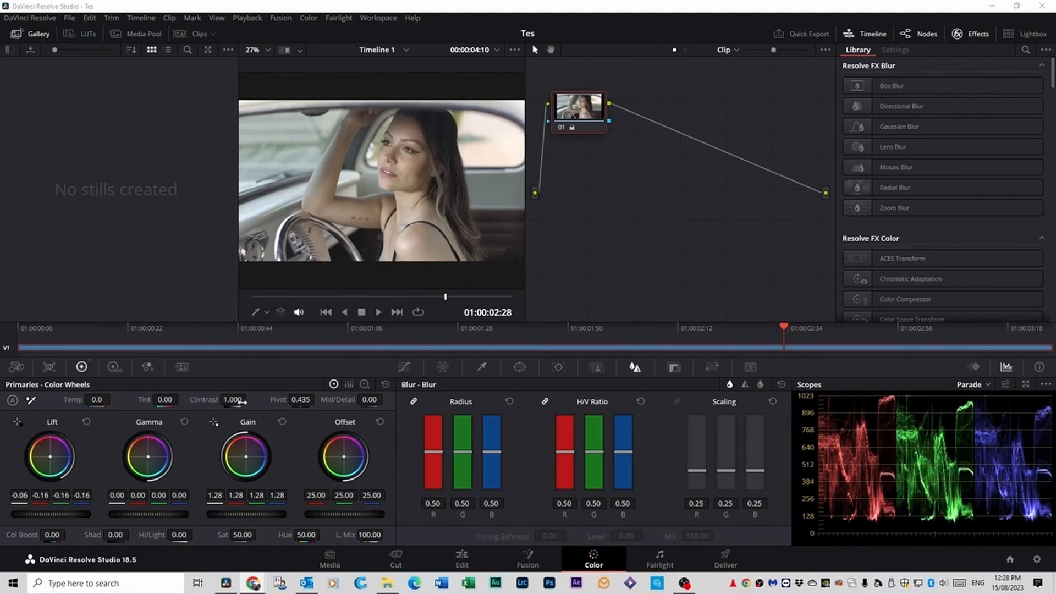
drag(231, 399, 231, 399)
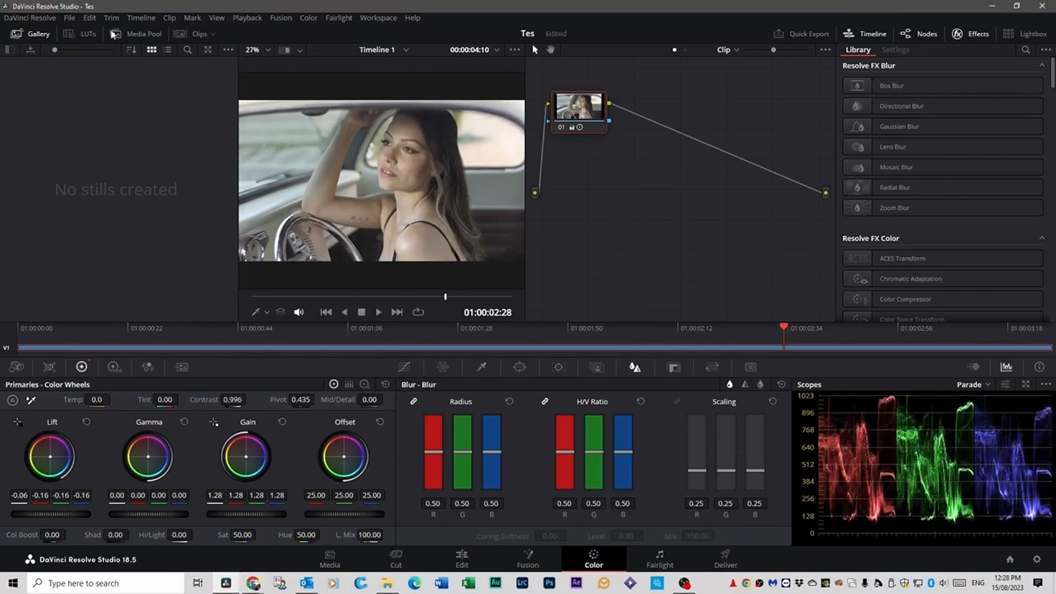
click(88, 18)
click(98, 31)
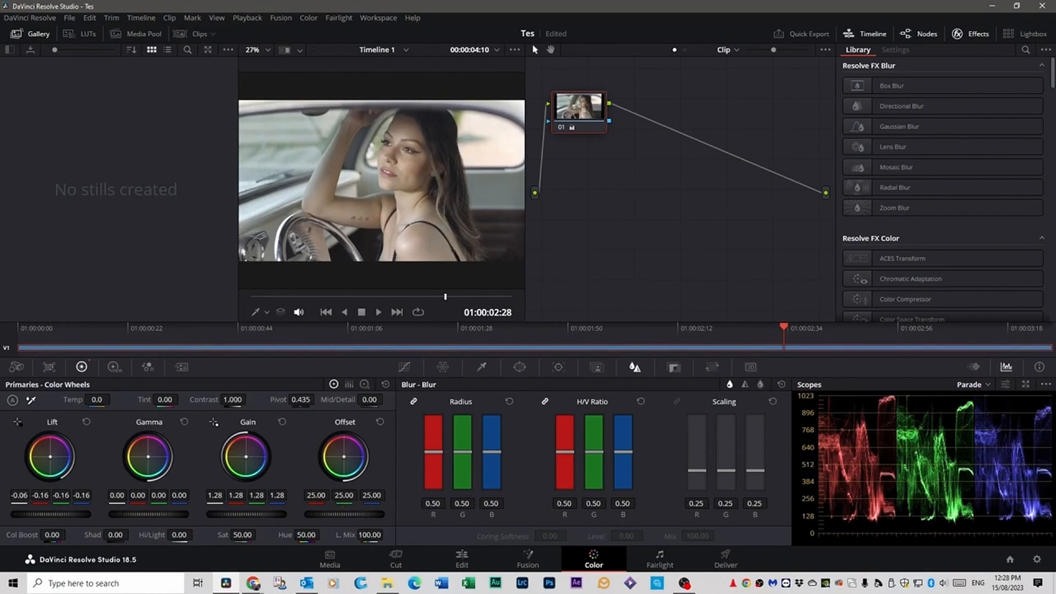
key(alt+Tab)
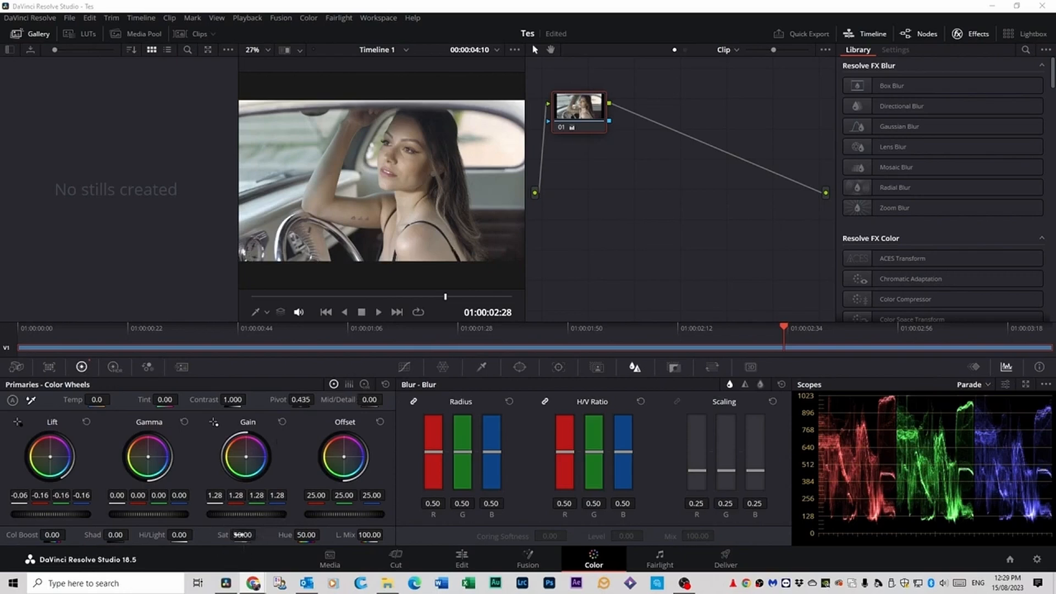
Step: Try raising the clip's saturation to 100, lower it again, and reset it to the default
drag(242, 534, 241, 534)
click(238, 535)
drag(238, 535, 272, 535)
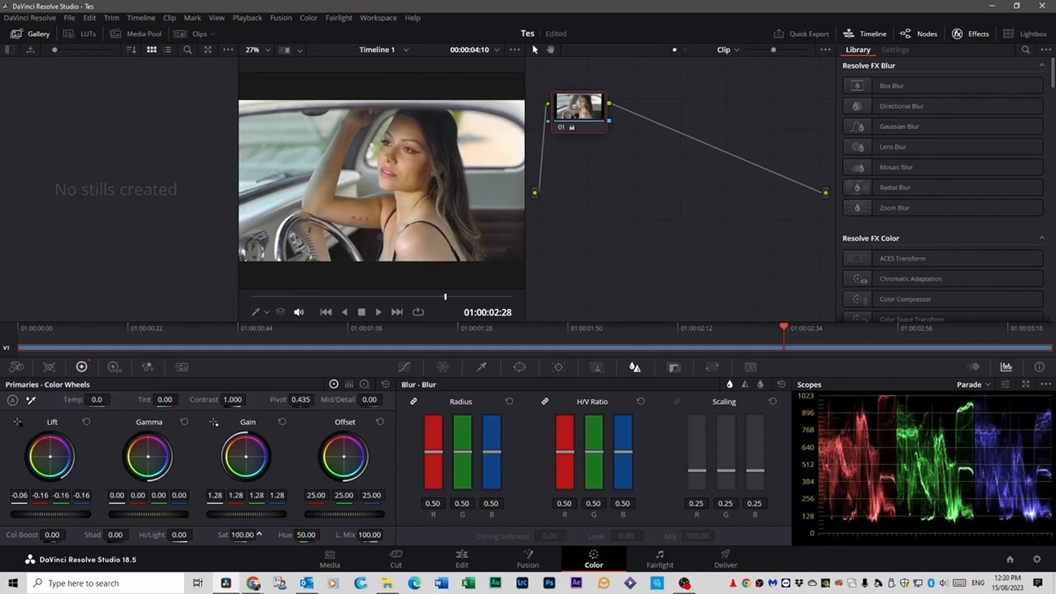
mouse_move(273, 535)
mouse_down()
mouse_move(246, 535)
mouse_move(275, 535)
mouse_up()
drag(243, 534, 192, 534)
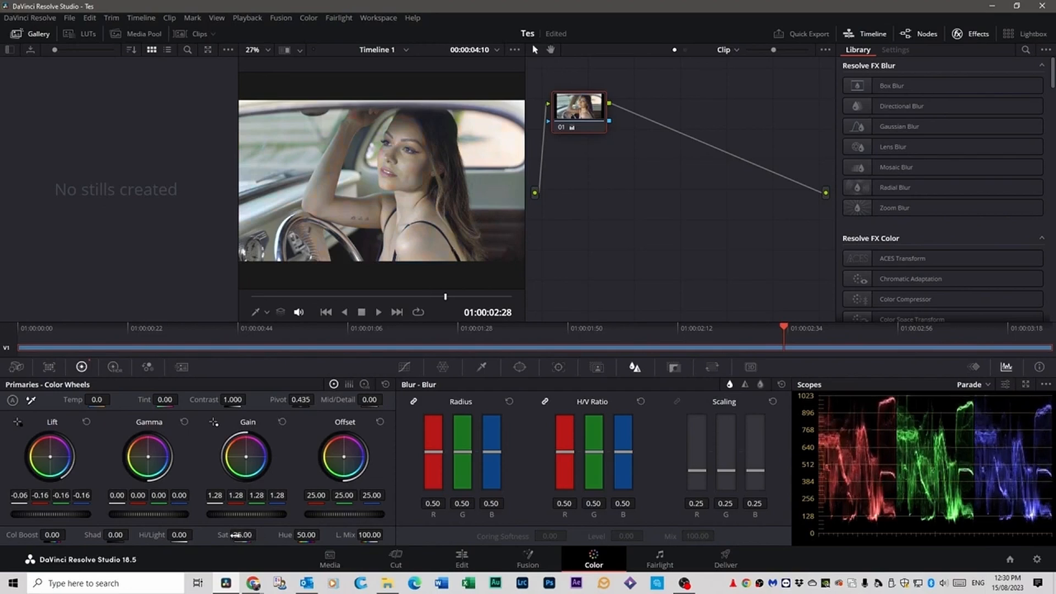
double_click(242, 534)
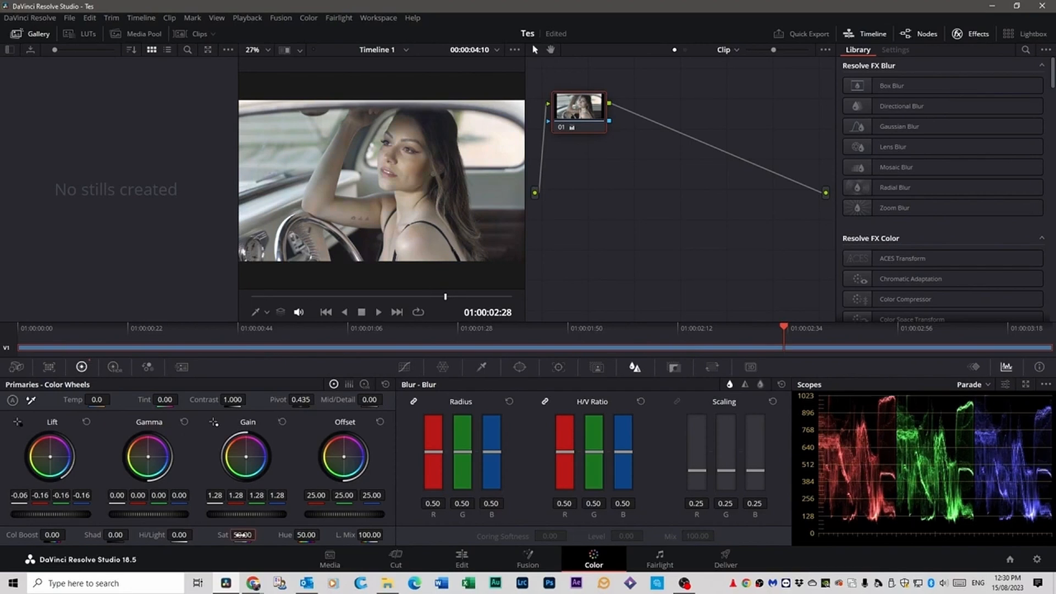
Step: Set the clip's saturation to 63.40 and return to the Edit page to compare the graded clip with its source
drag(240, 534, 259, 534)
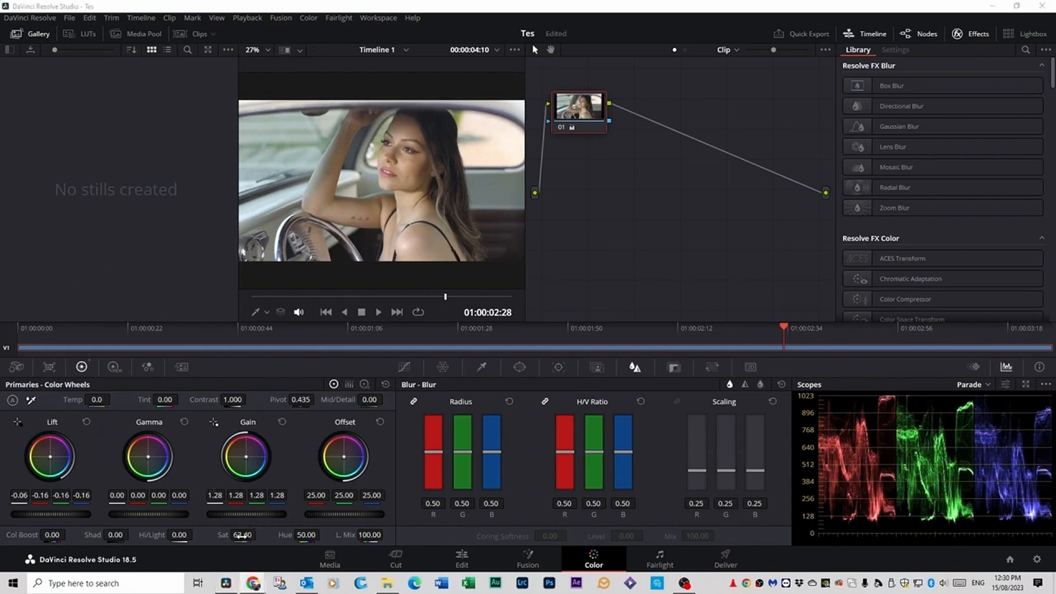
drag(241, 536, 143, 536)
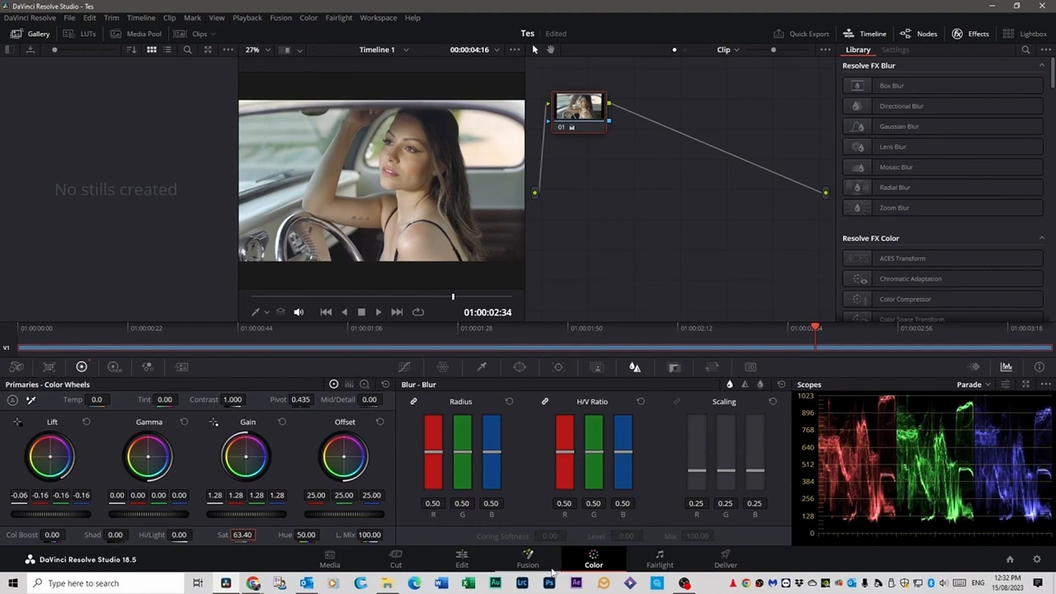
click(462, 560)
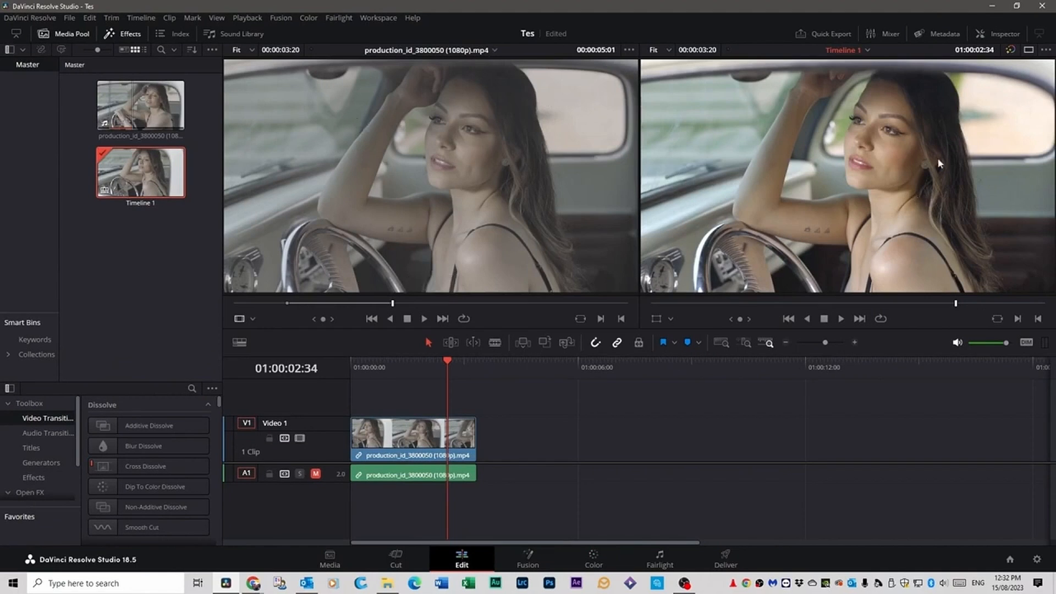
Step: Move the timeline playhead to 01:00:02:57 and switch to the Color page for further grading
mouse_move(448, 362)
mouse_down()
mouse_move(377, 361)
mouse_move(463, 361)
mouse_up()
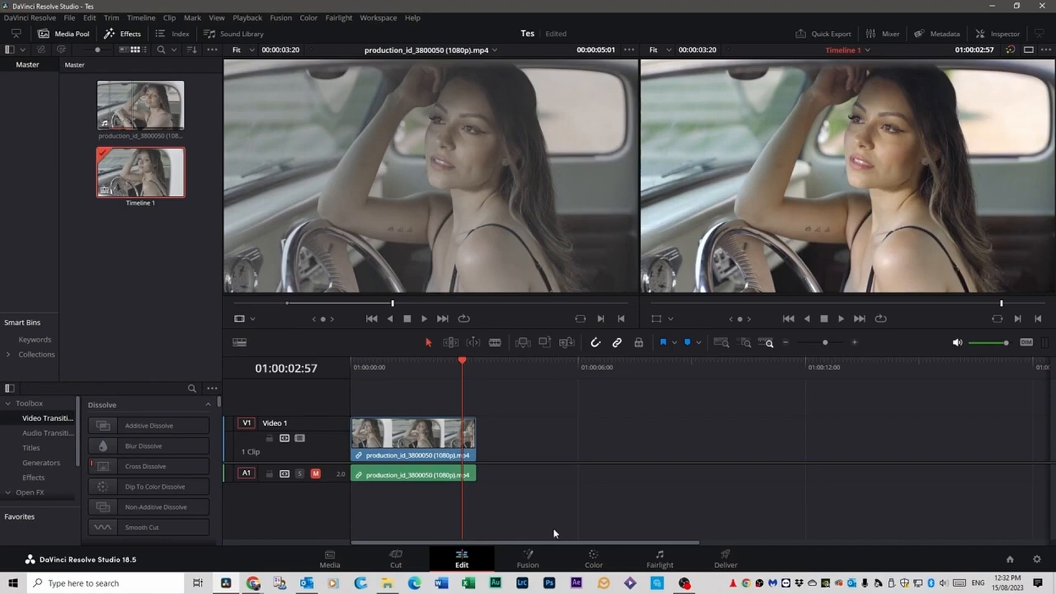
click(595, 560)
click(255, 585)
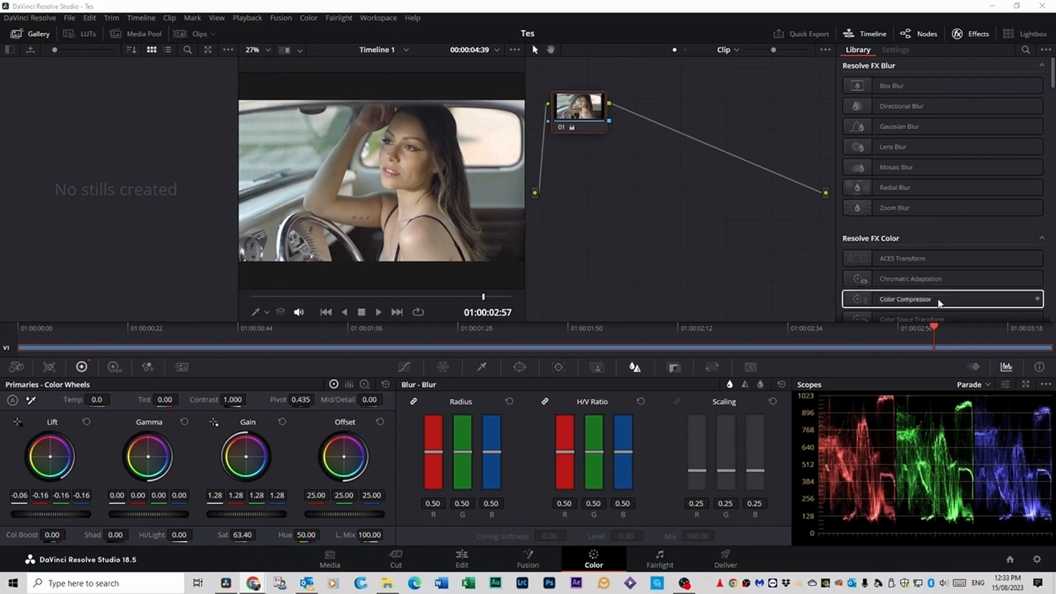
Step: Try tinting the midtones blue with Gamma at -0.07 red, 0.01 green and 0.13 blue, and undo both Gamma shifts
click(149, 457)
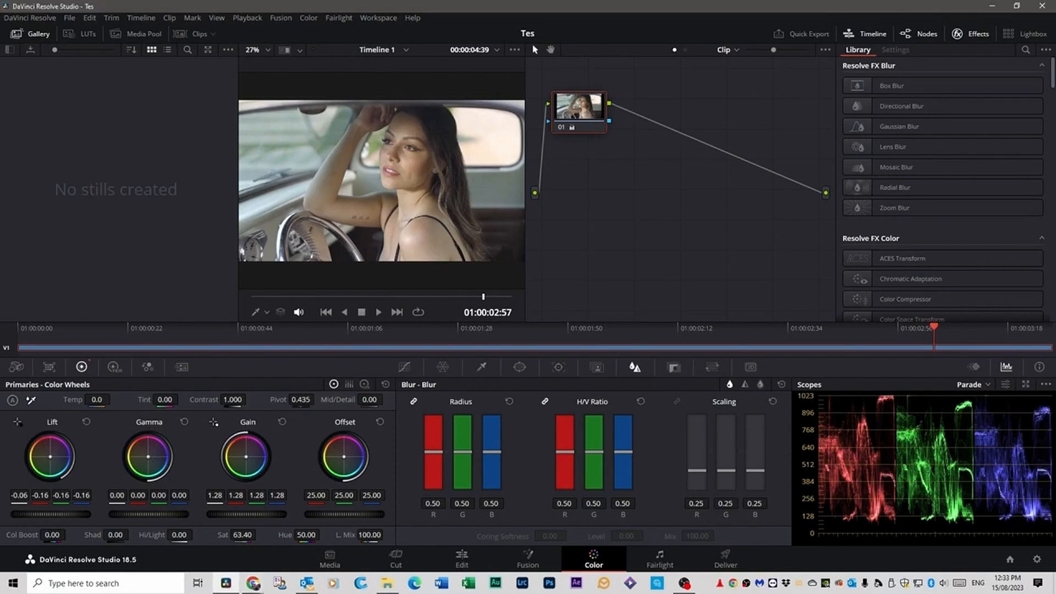
drag(148, 456, 150, 458)
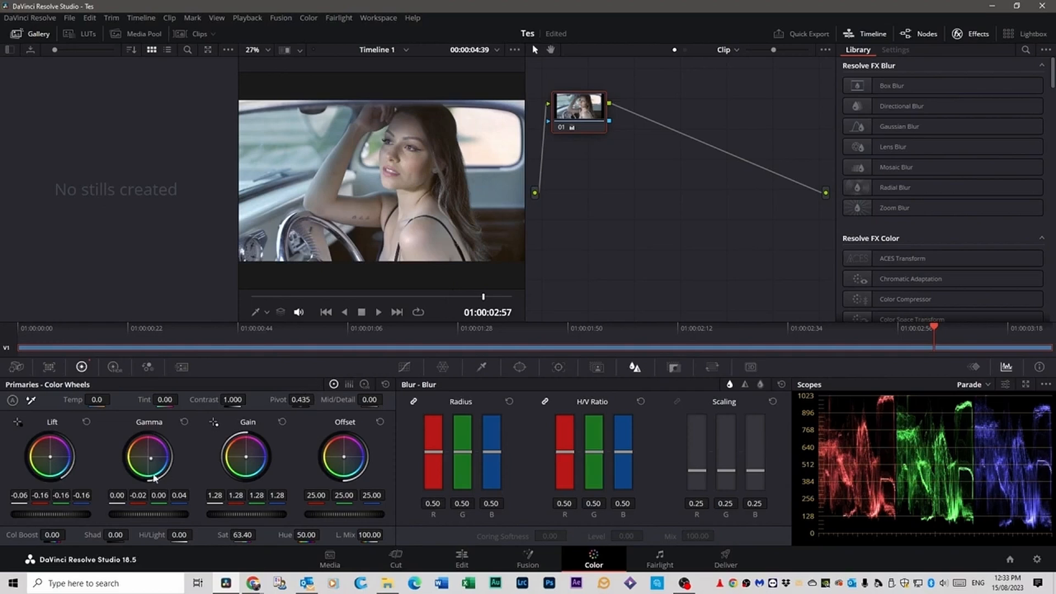
drag(151, 458, 155, 462)
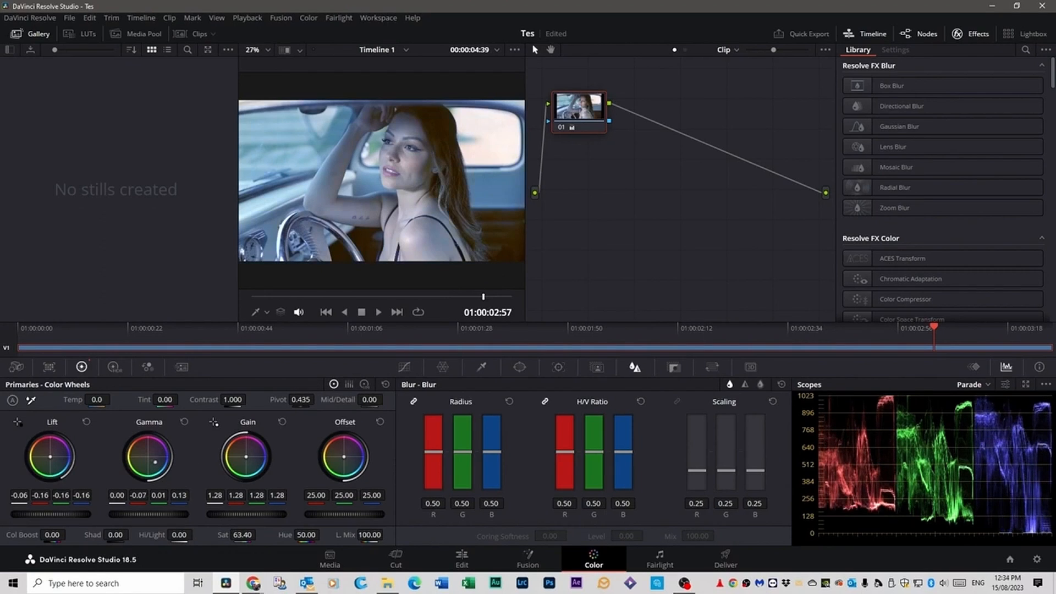
key(ctrl+z)
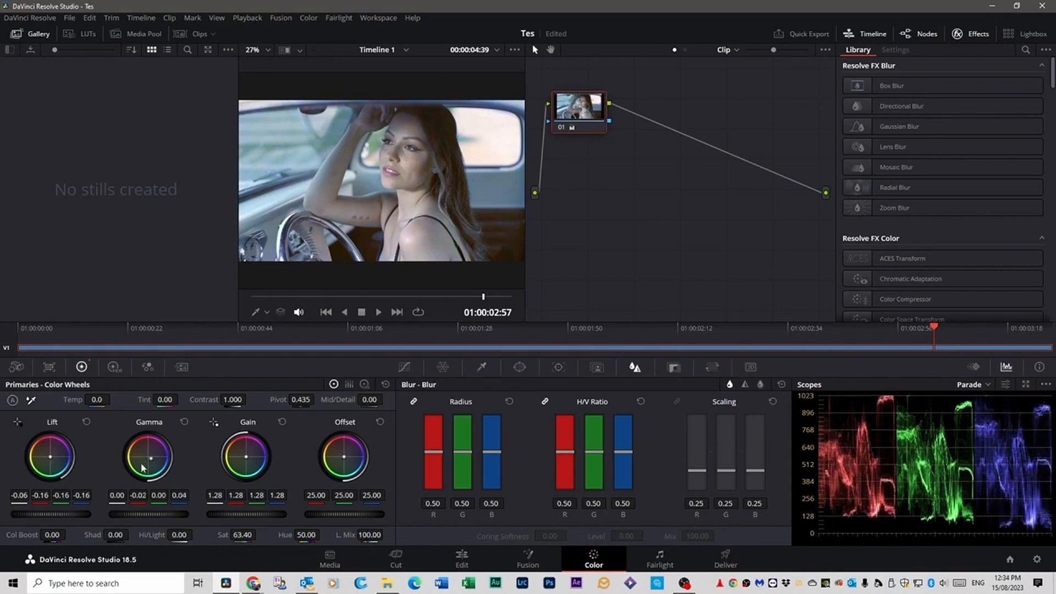
key(ctrl+z)
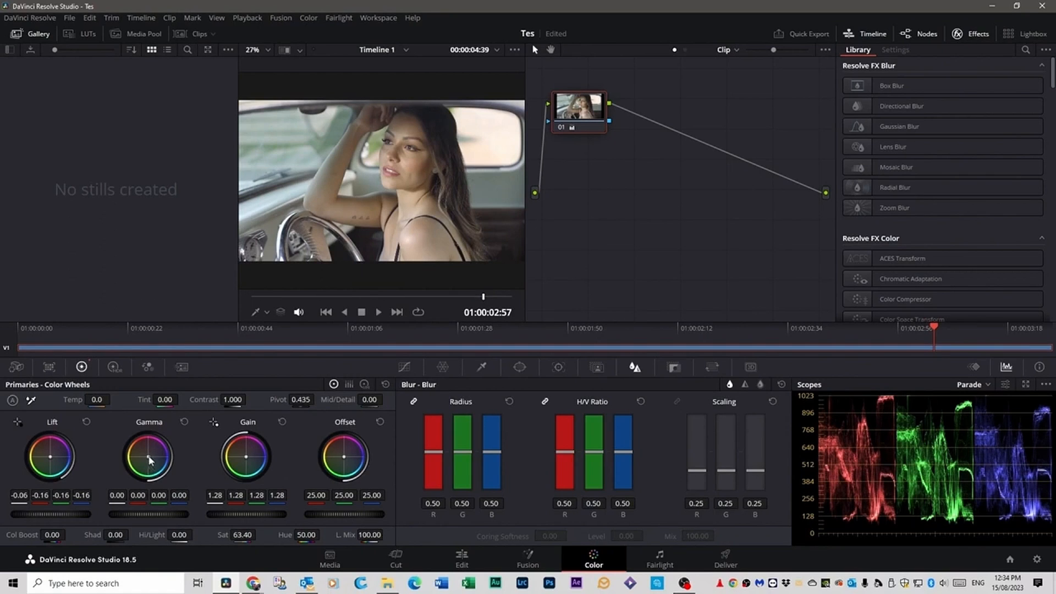
Step: Warm the midtones by setting Gamma to 0.02 red, 0.00 green and -0.02 blue, and play back the clip
drag(147, 456, 147, 455)
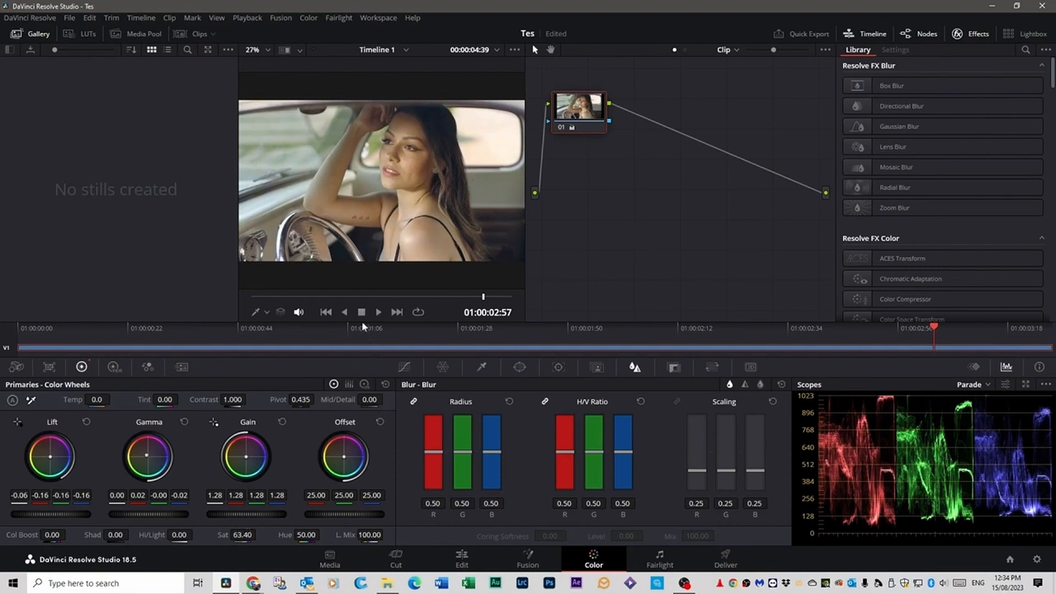
click(378, 312)
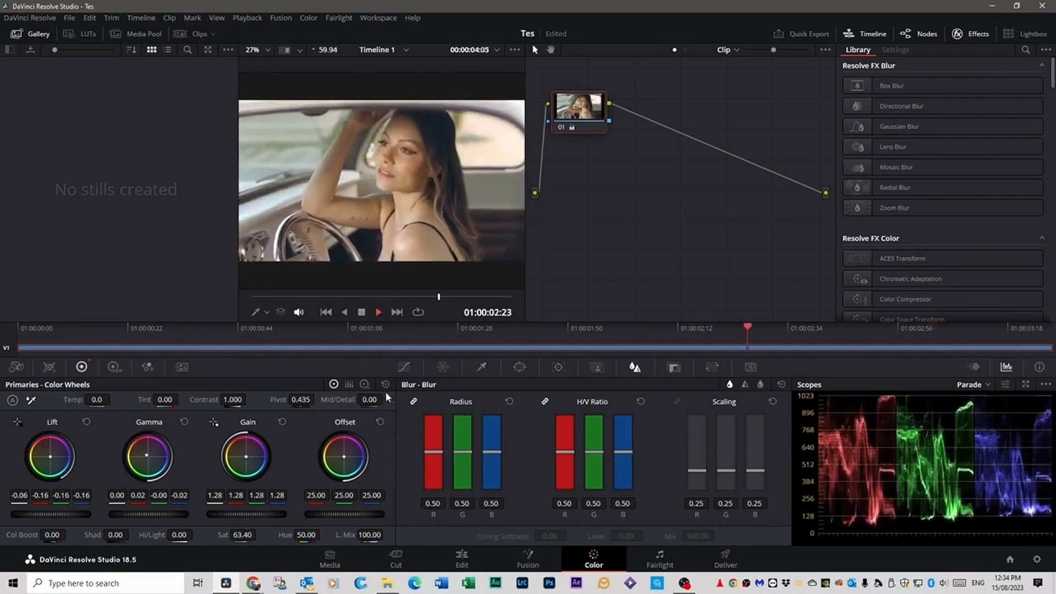
key(space)
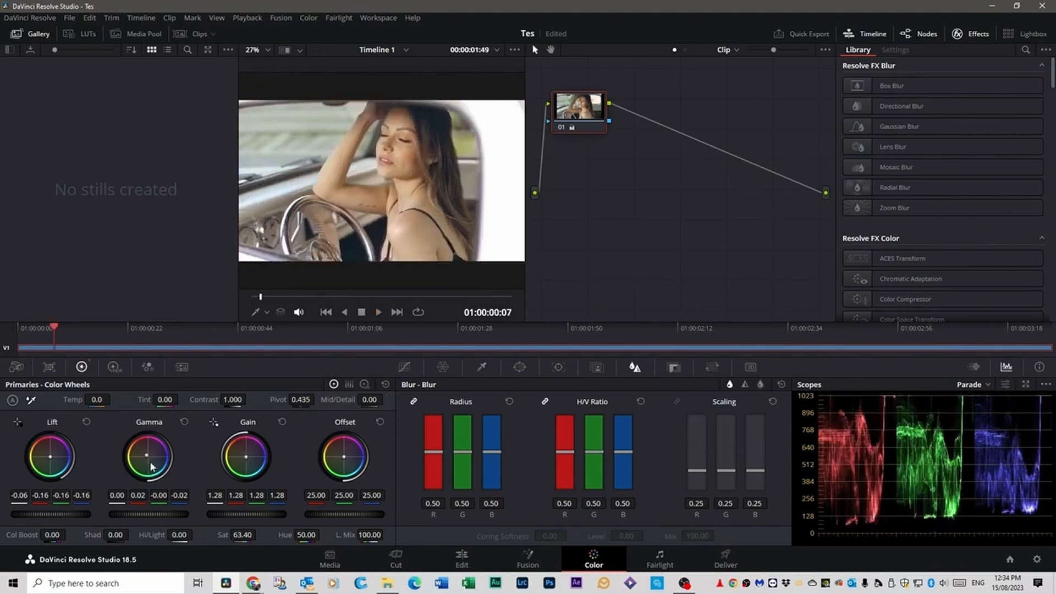
Step: Compare the clip in playback with neutral Gamma, and restore the warm Gamma of 0.02 red and -0.02 blue
double_click(153, 466)
key(space)
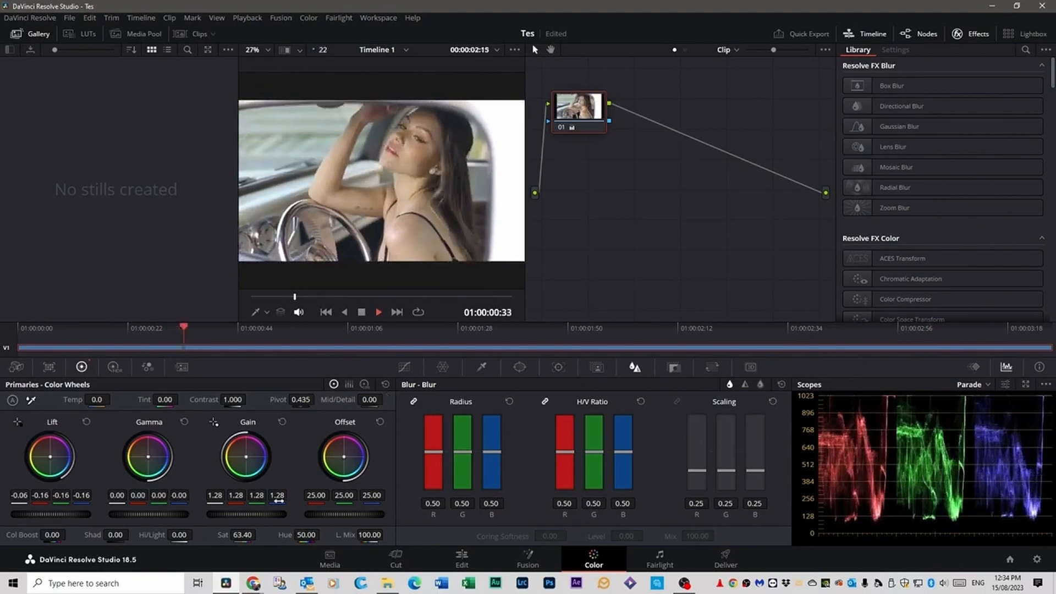
key(space)
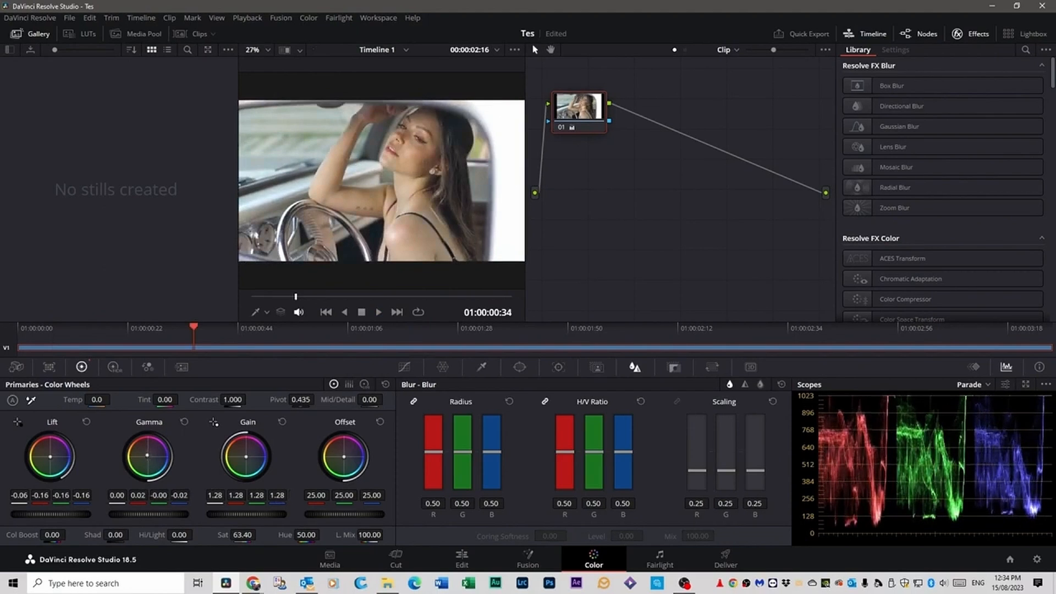
key(space)
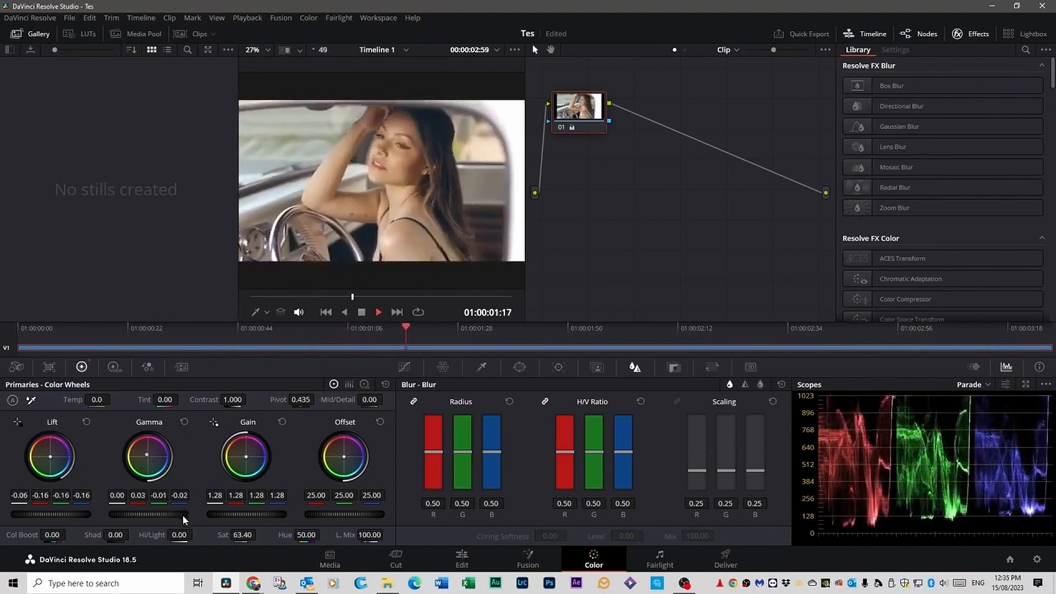
drag(145, 456, 147, 458)
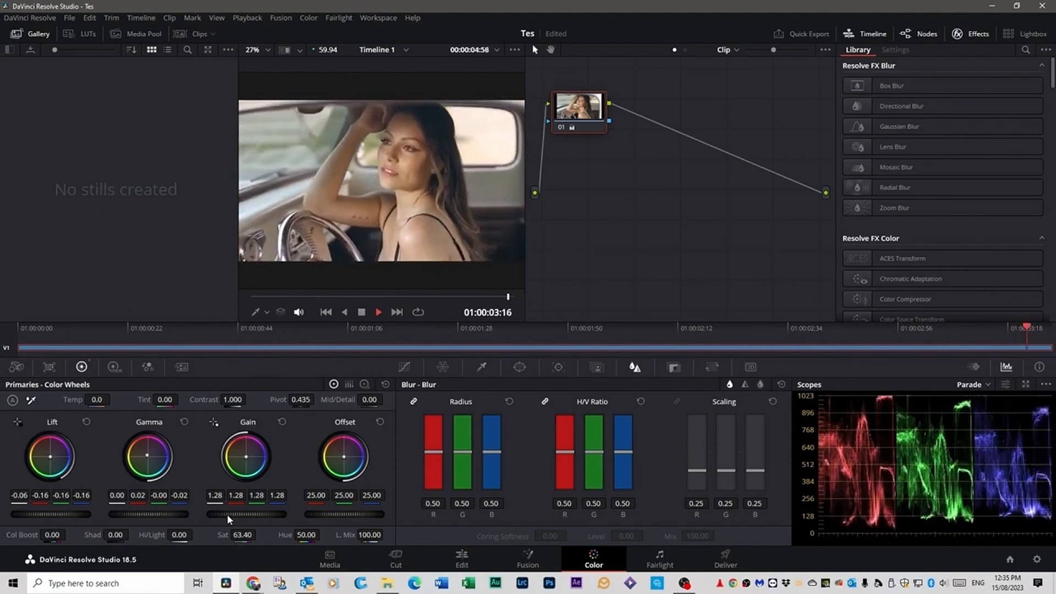
key(space)
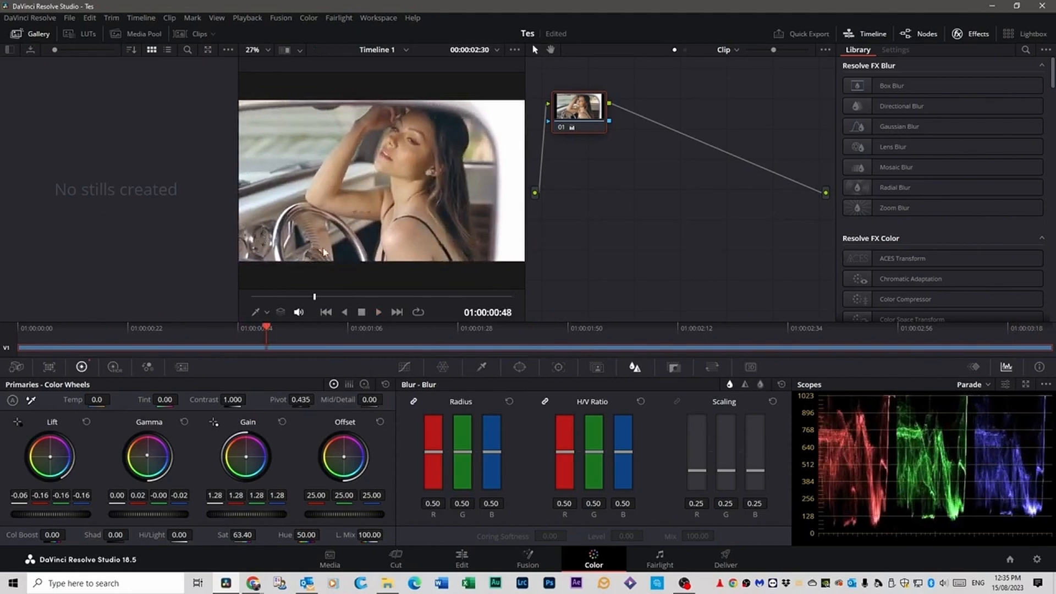
Step: Save the project and return to the Edit page to scrub through the graded clip beside its source
key(ctrl+s)
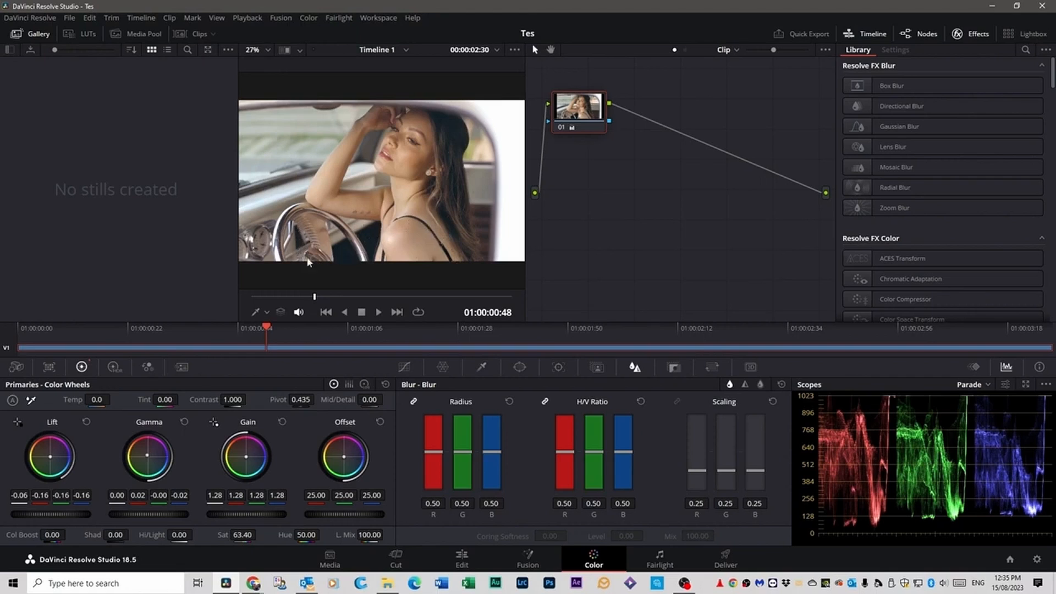
click(473, 564)
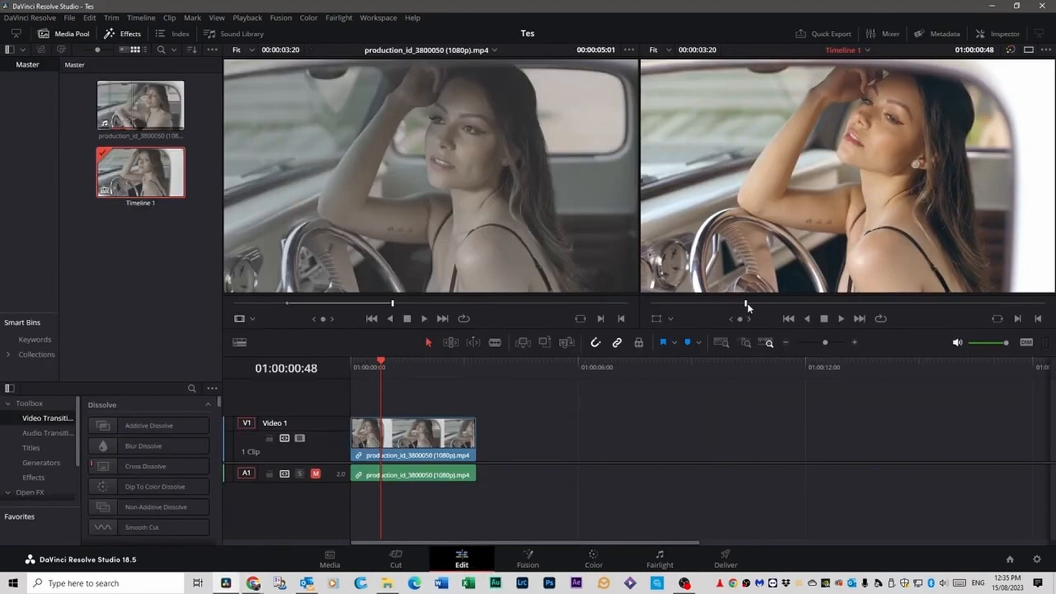
drag(747, 302, 834, 313)
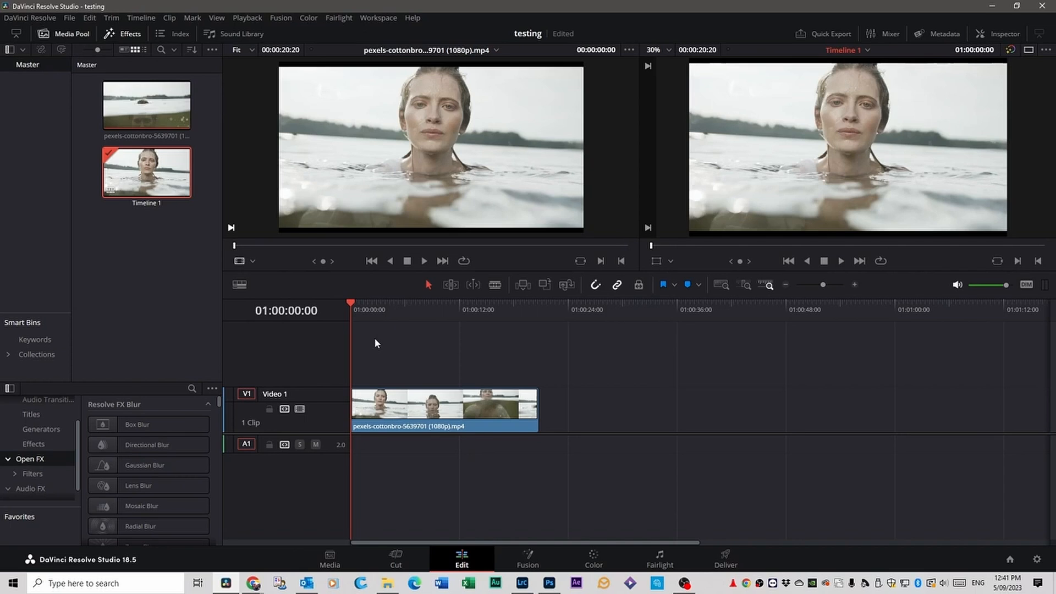
Step: Preview the opening of the clip on Timeline 1 in the testing project
key(space)
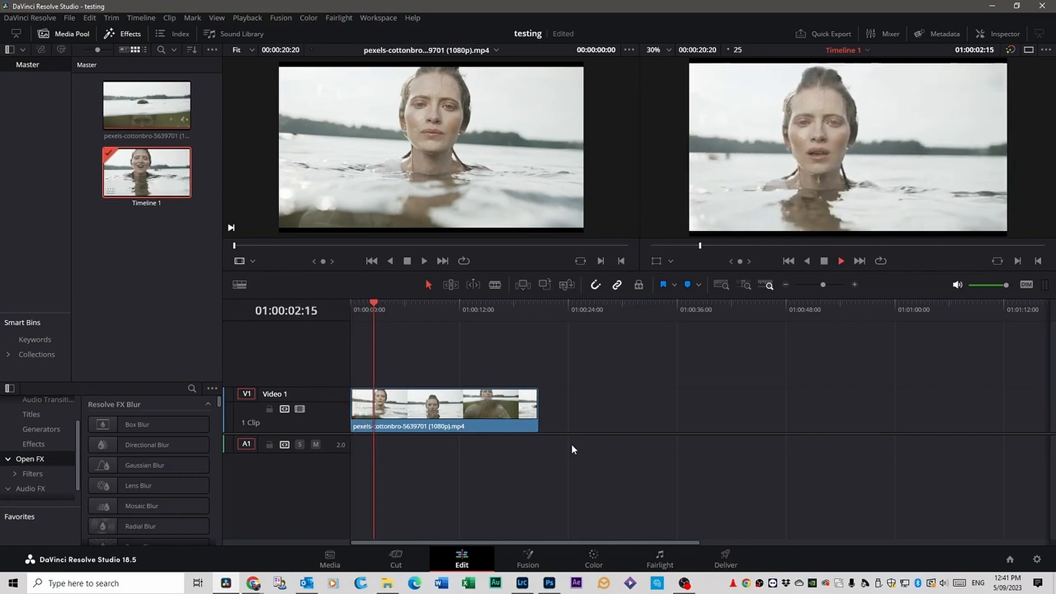
key(space)
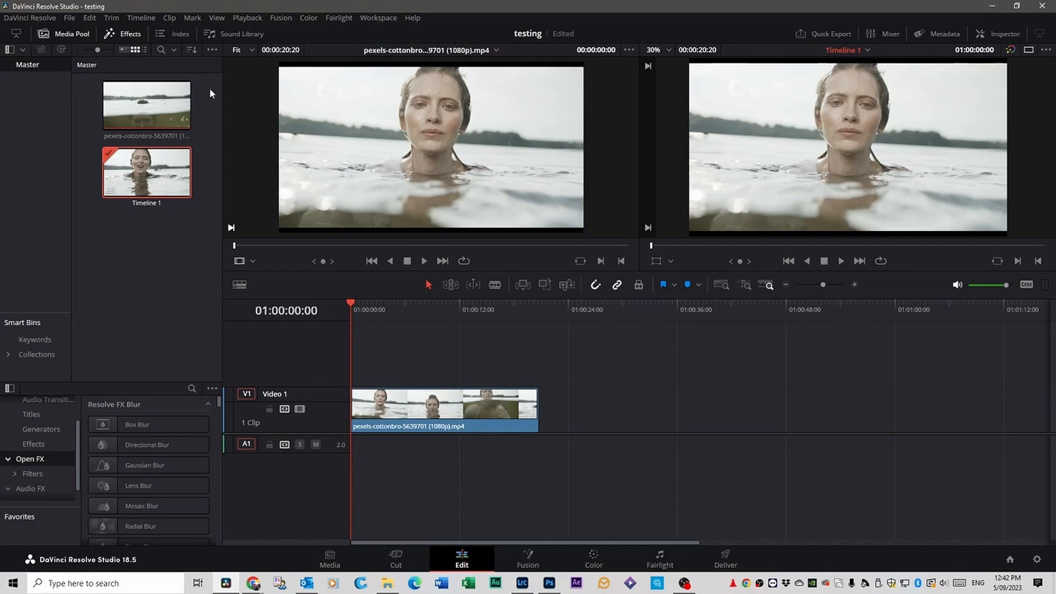
Step: Configure the project's color management with DaVinci YRGB Color Managed color science, SDR processing mode and SDR Rec.709 output color space
click(75, 19)
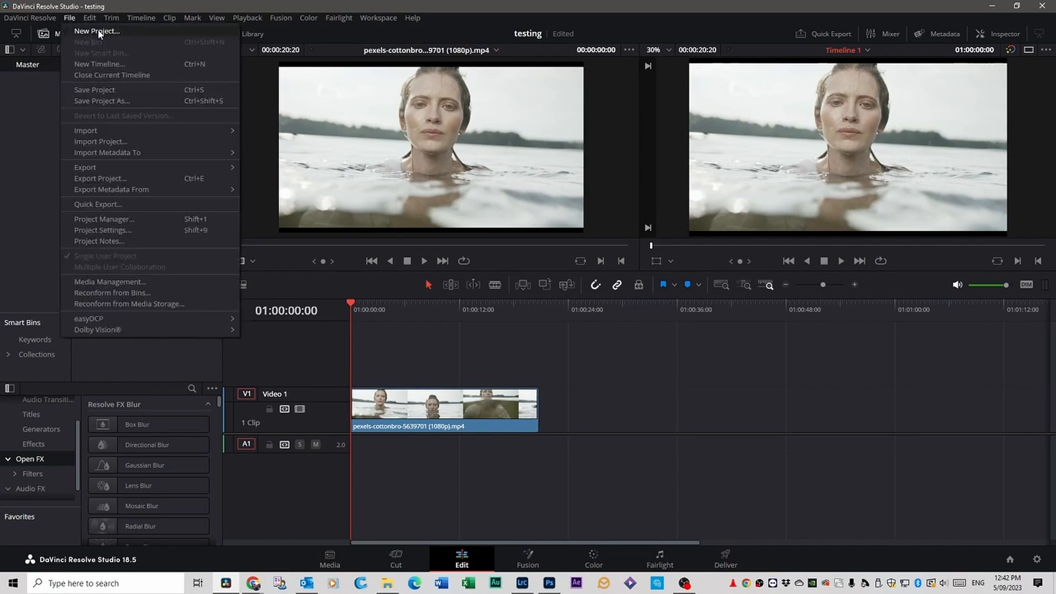
click(100, 231)
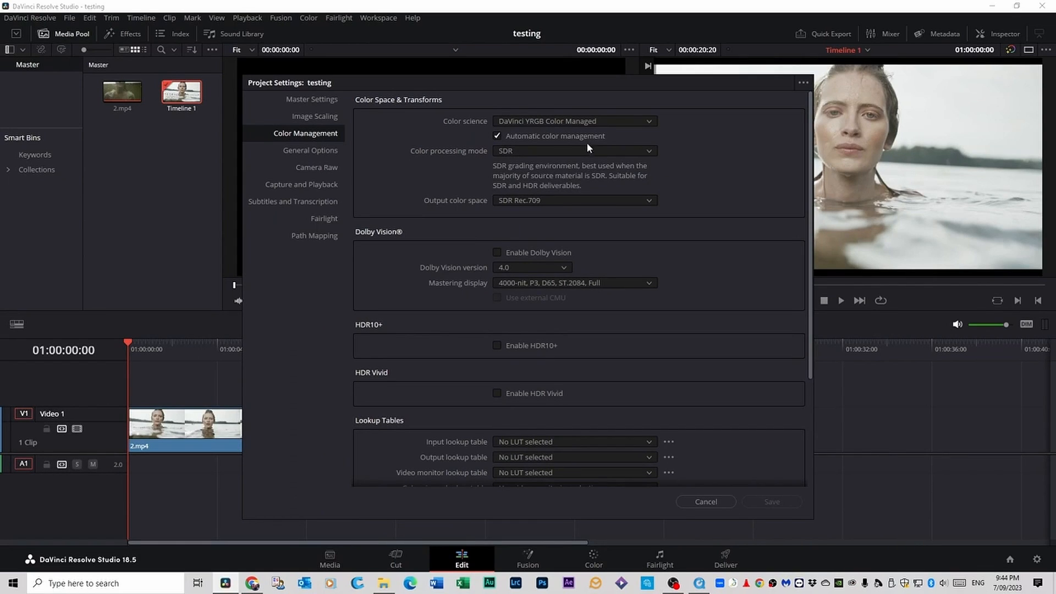
click(648, 120)
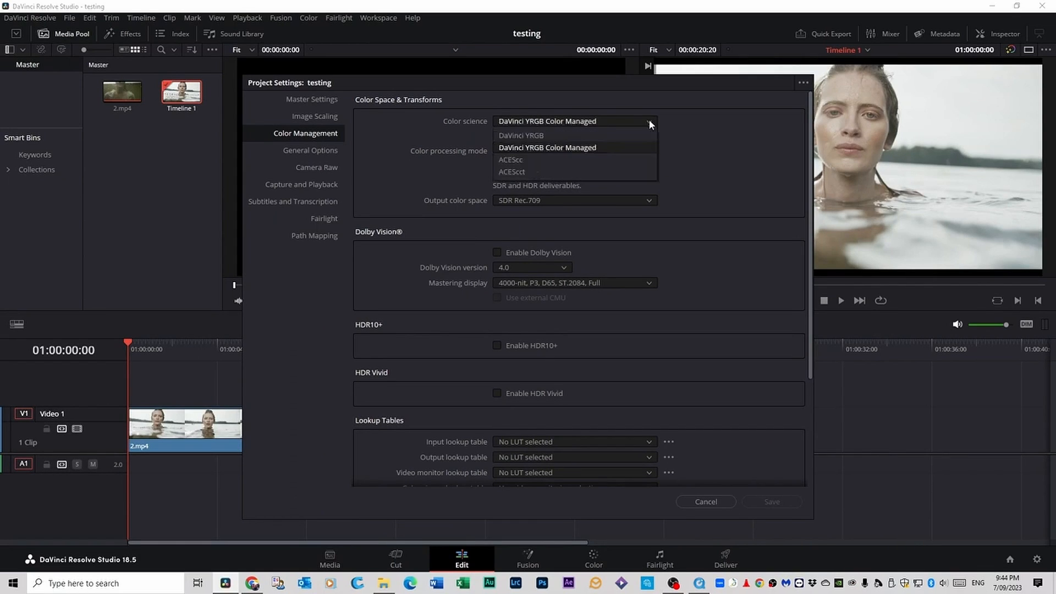
click(587, 145)
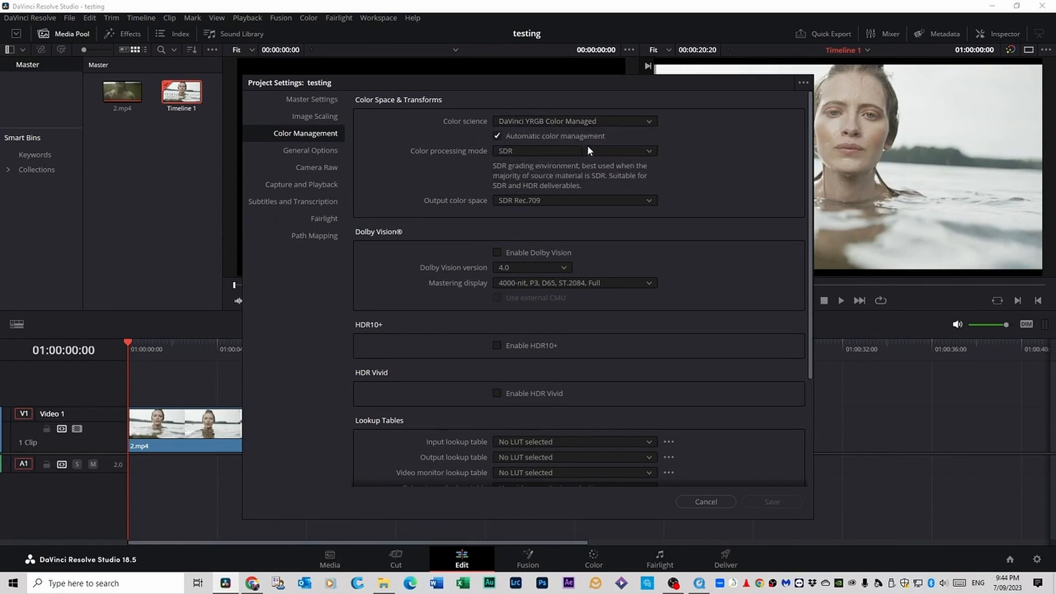
click(648, 154)
click(518, 166)
click(647, 201)
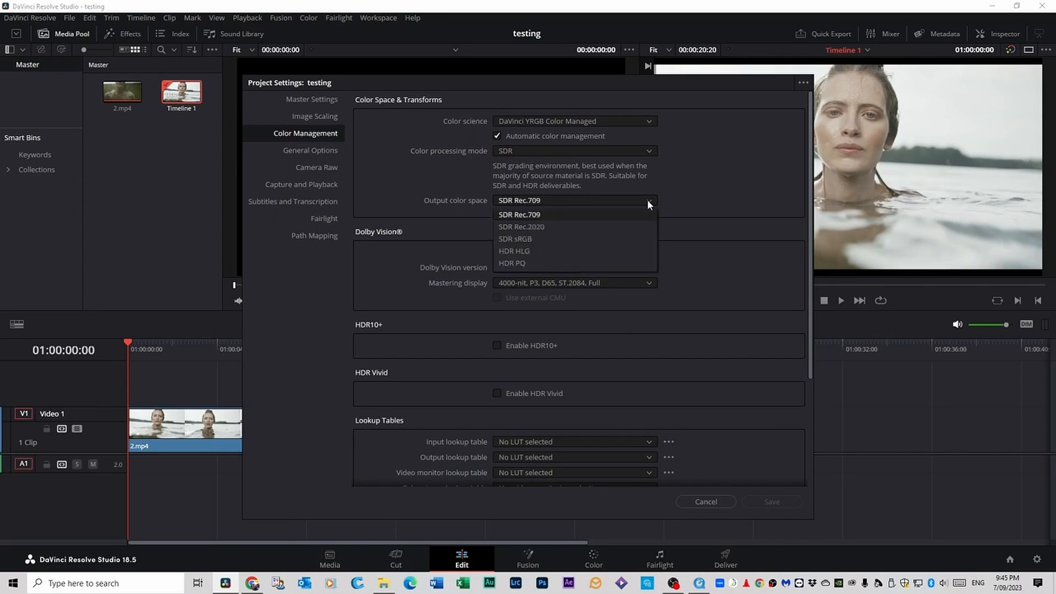
click(532, 213)
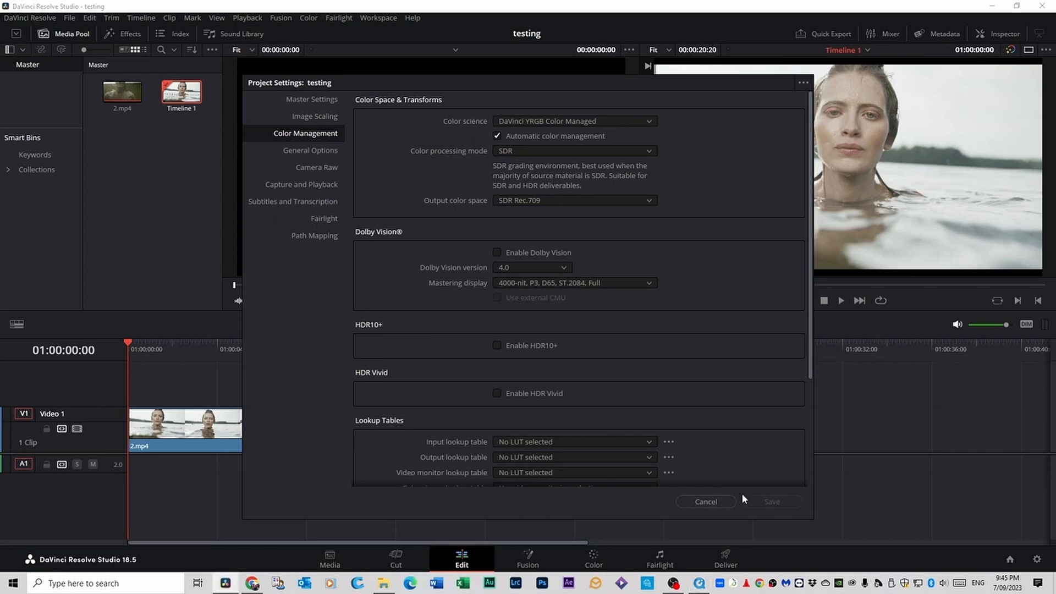
click(788, 498)
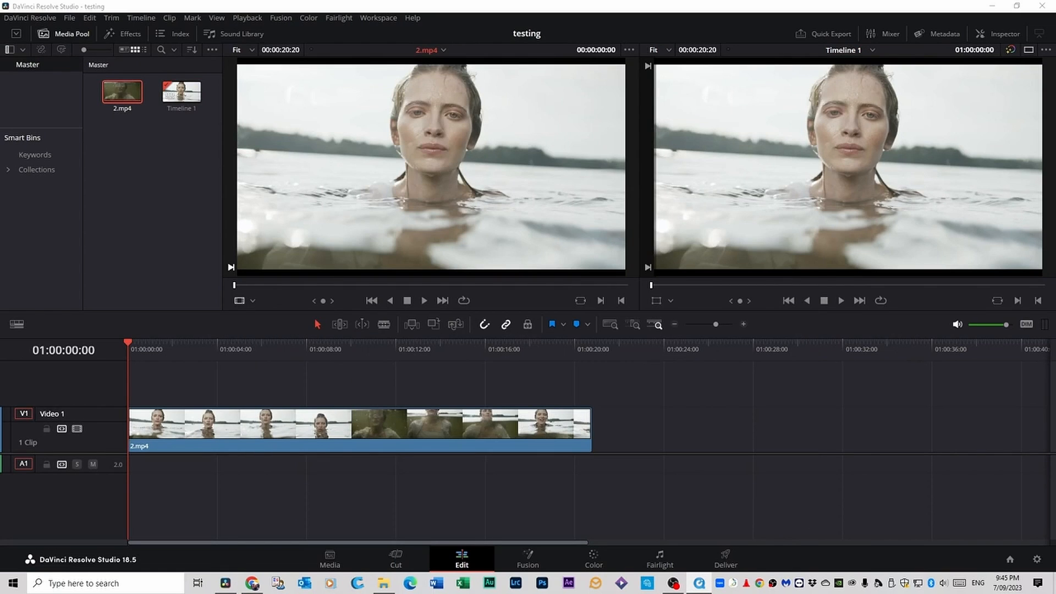
Step: Switch to the Color page and display the Camera Raw settings for the clip
key(shift+6)
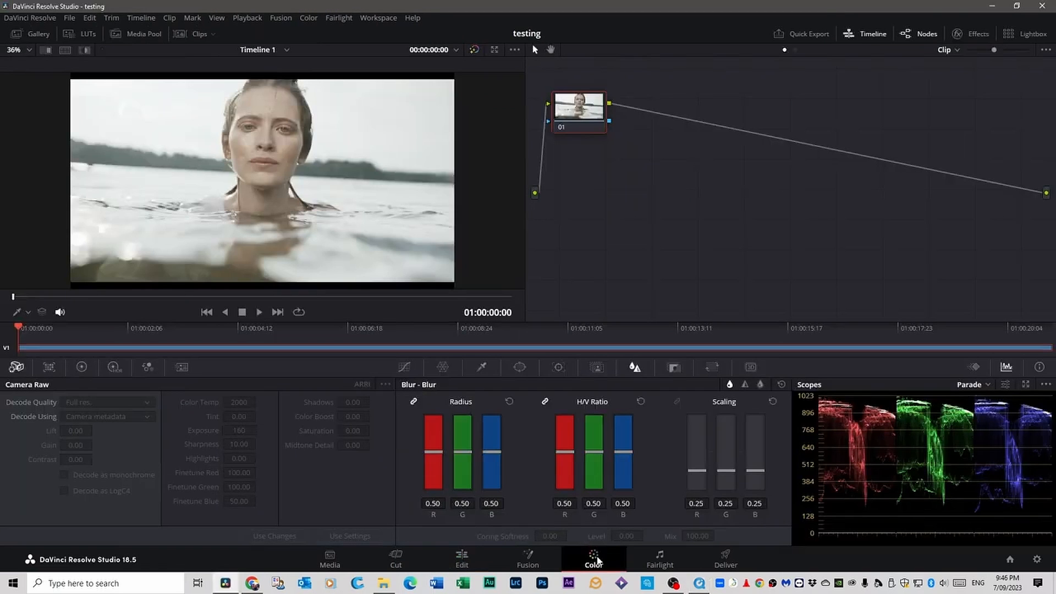
key(alt+Tab)
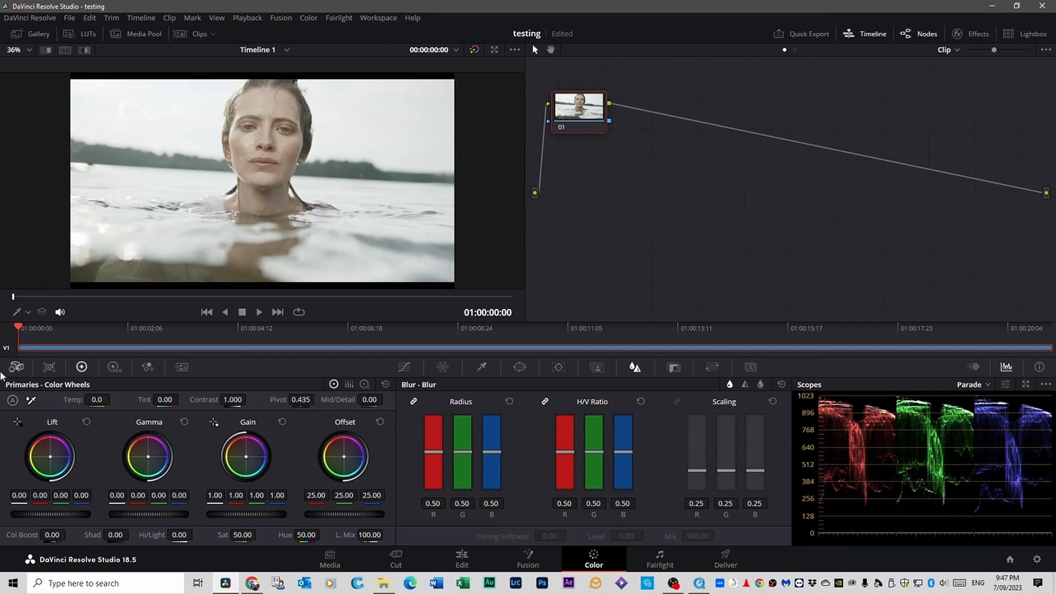
click(18, 368)
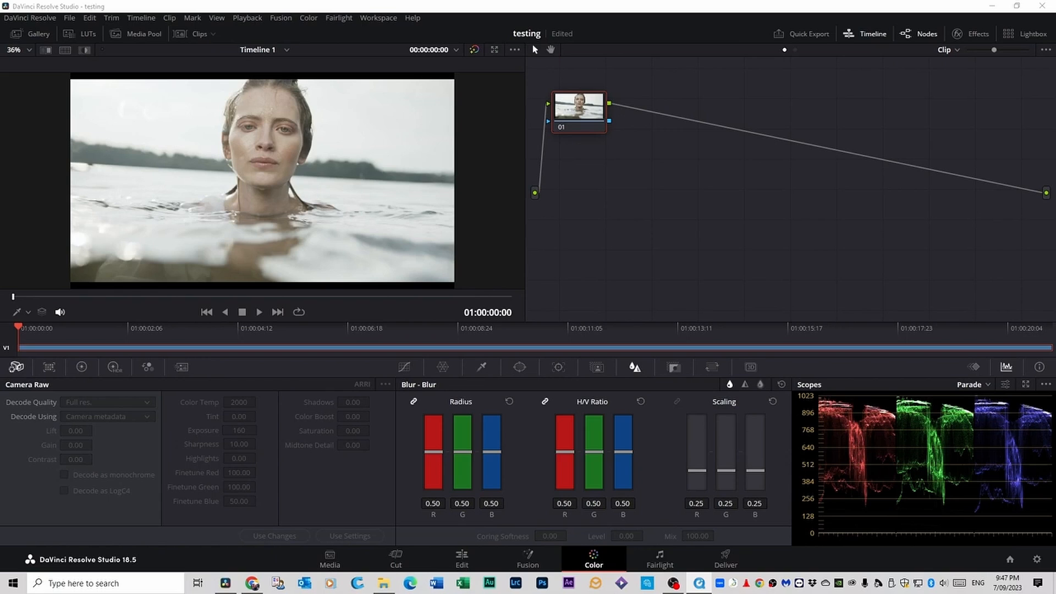
Step: Show the clip thumbnails and set the clip's input color space to Sony S-Gamut/S-Log
click(200, 34)
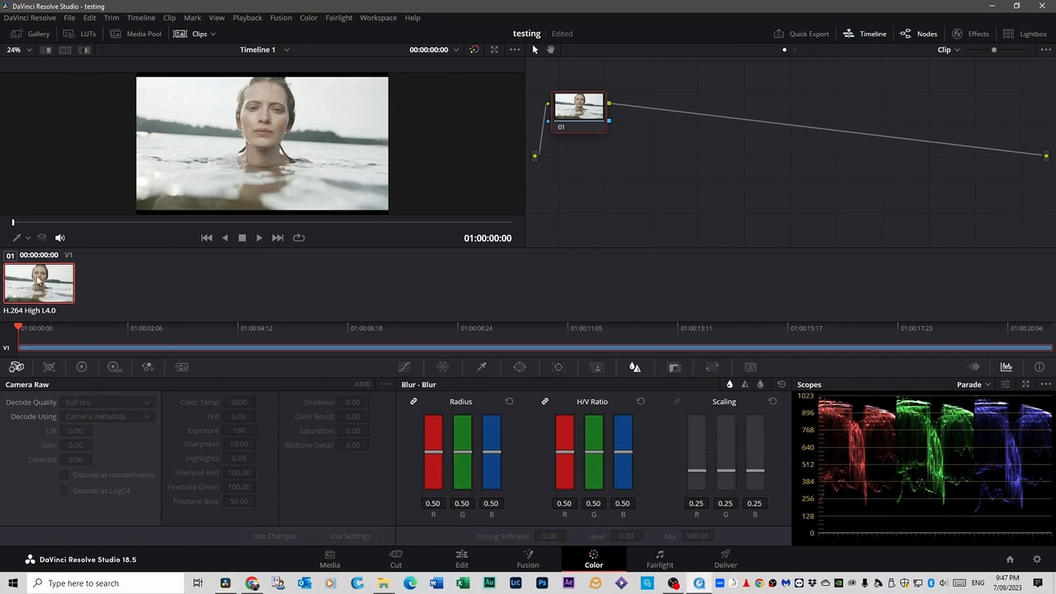
right_click(38, 280)
mouse_move(71, 306)
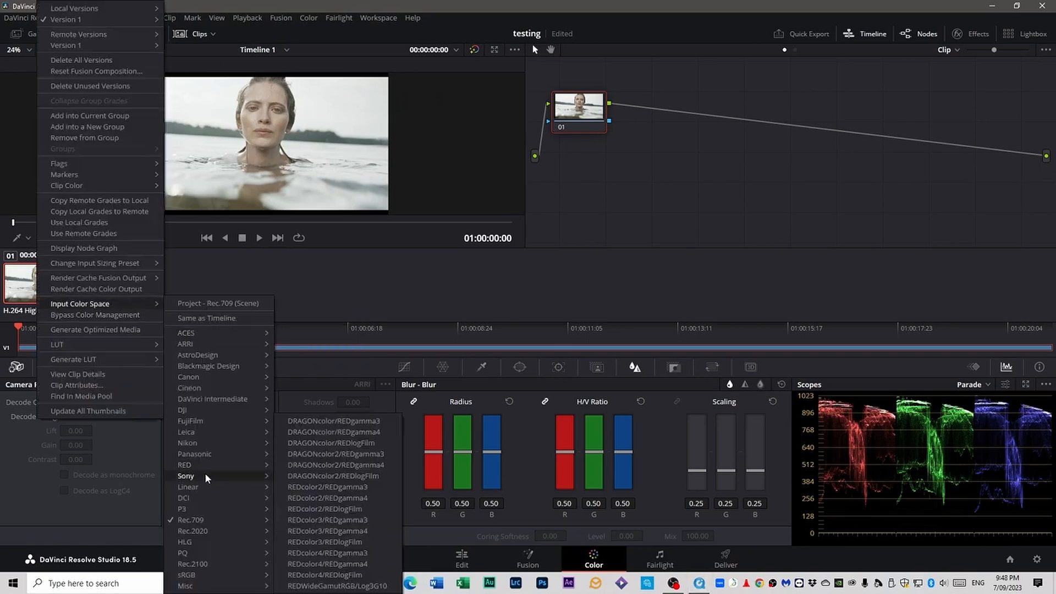
mouse_move(201, 478)
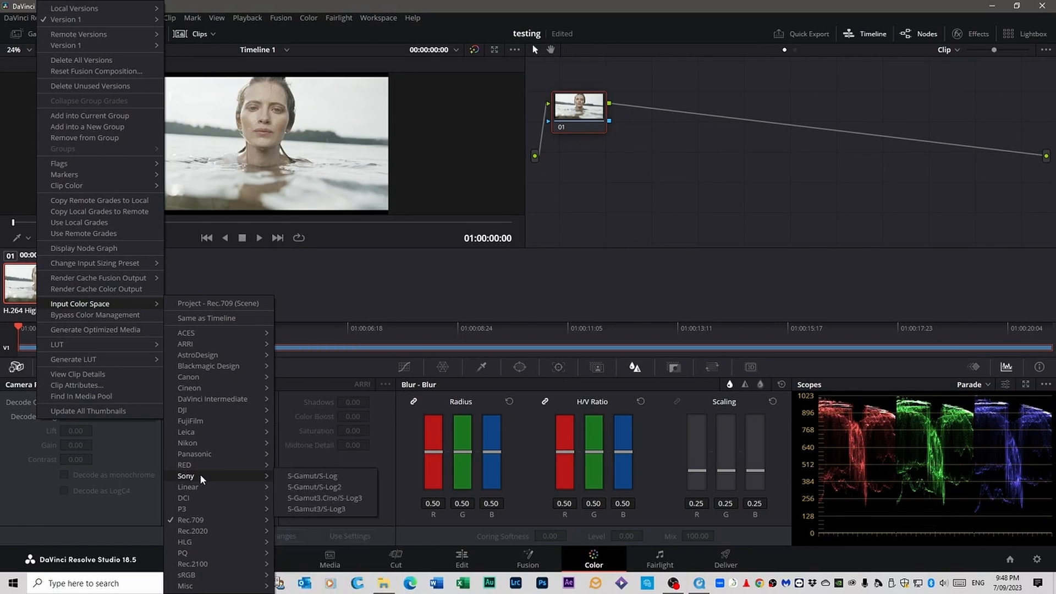
click(301, 478)
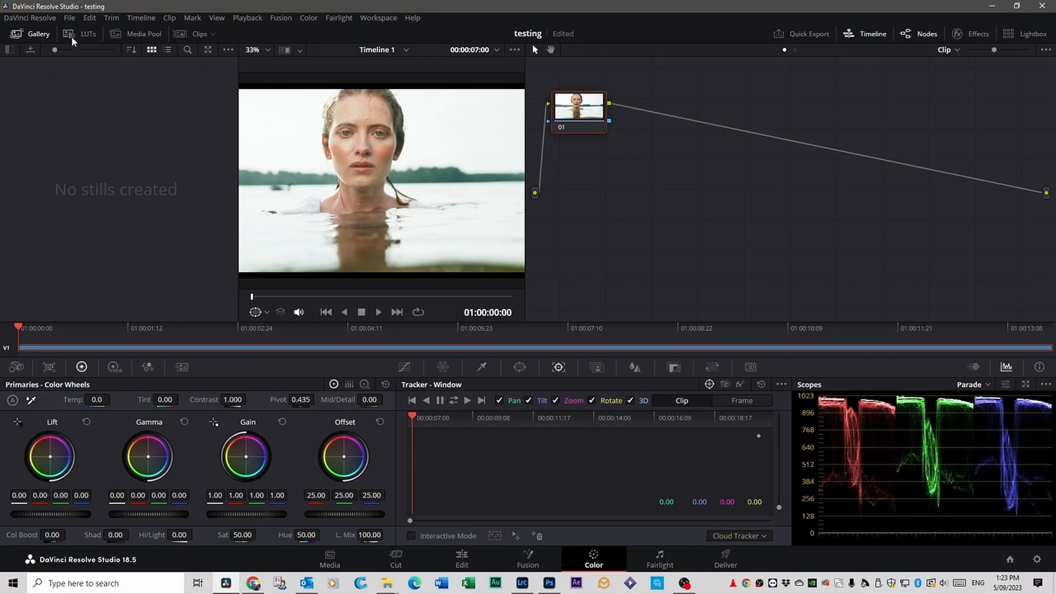
Step: Preview the Film Looks LUTs on the clip and apply Rec709 Kodak 2383 D65 to node 01
click(87, 35)
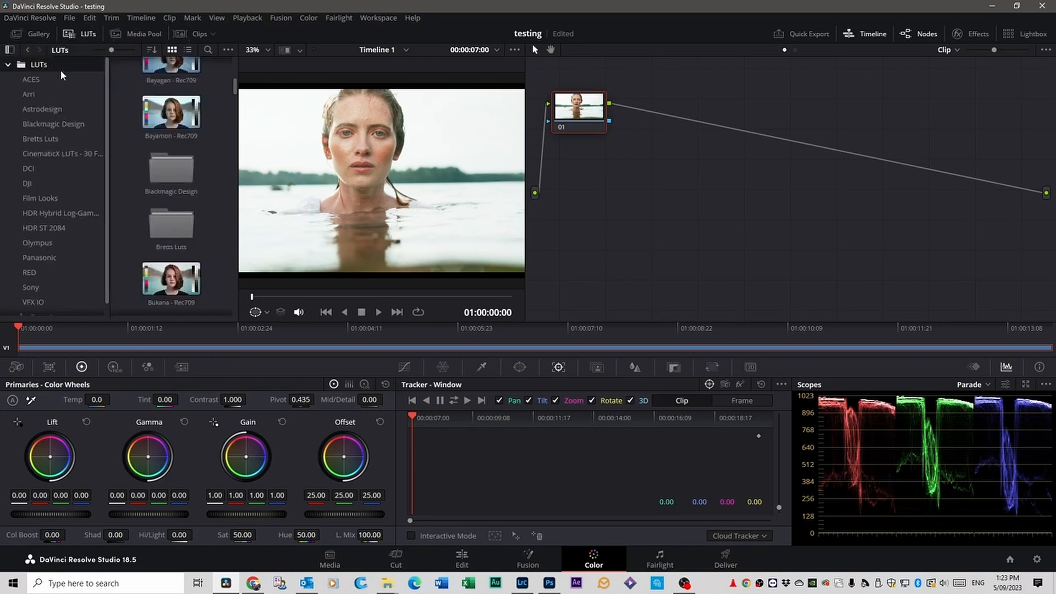
click(41, 198)
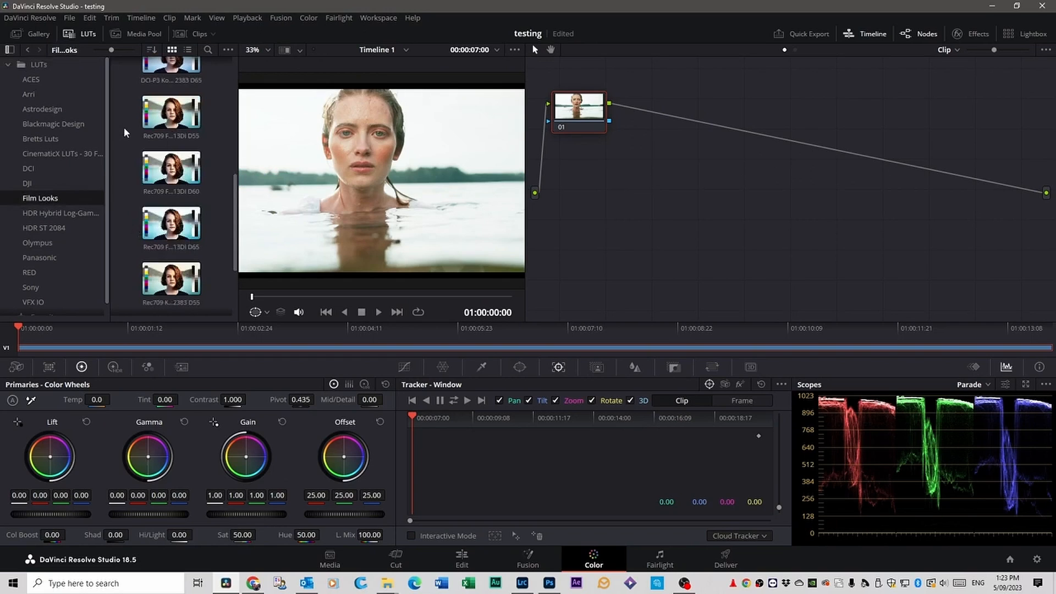
scroll(125, 135, up, 1)
scroll(131, 165, down, 4)
scroll(121, 208, up, 4)
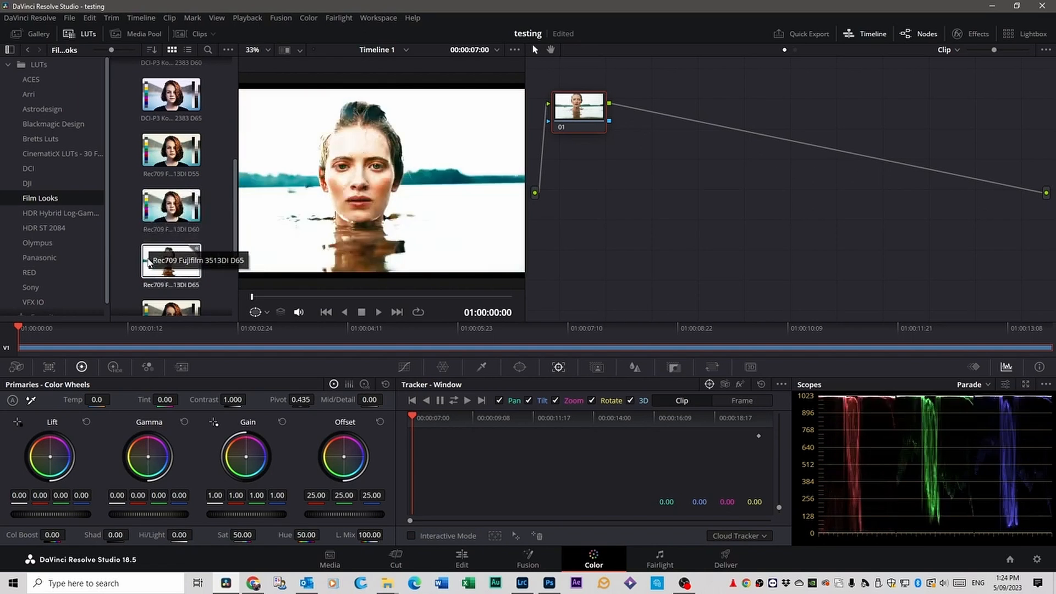
scroll(147, 263, down, 2)
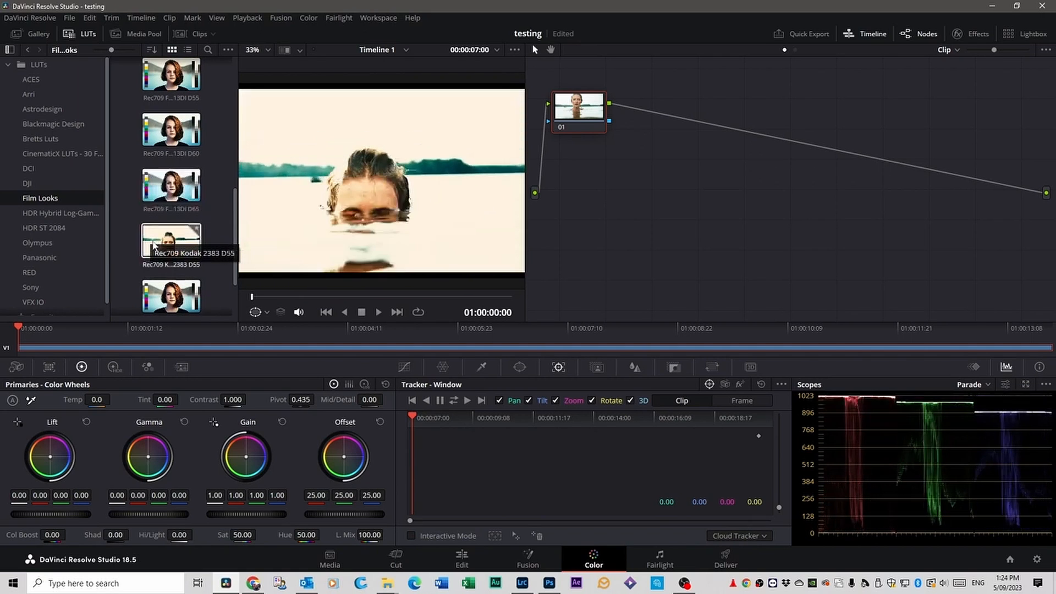
click(152, 246)
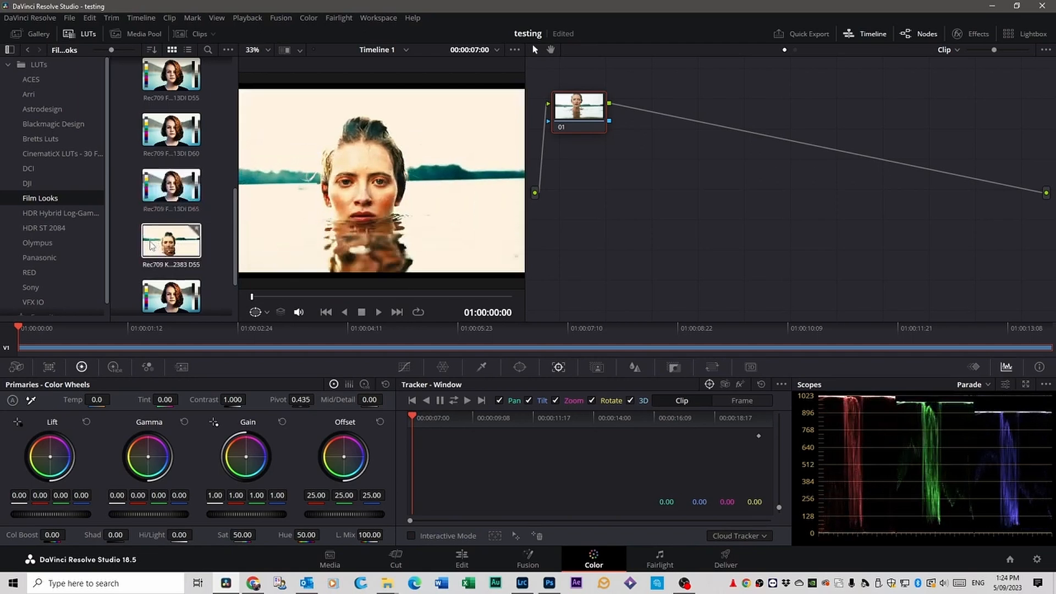
scroll(151, 245, down, 1)
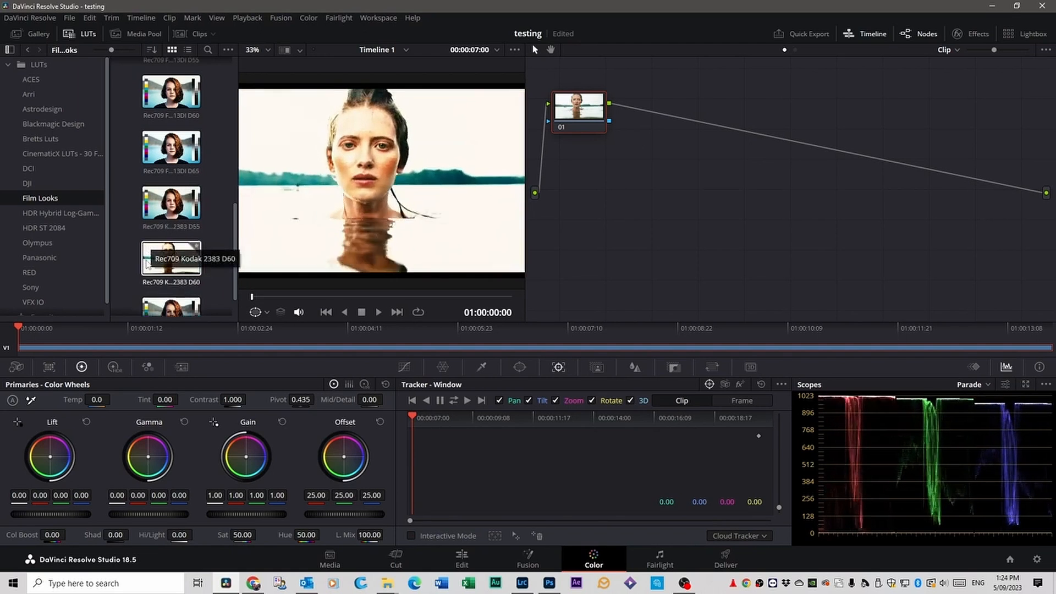
scroll(148, 265, down, 1)
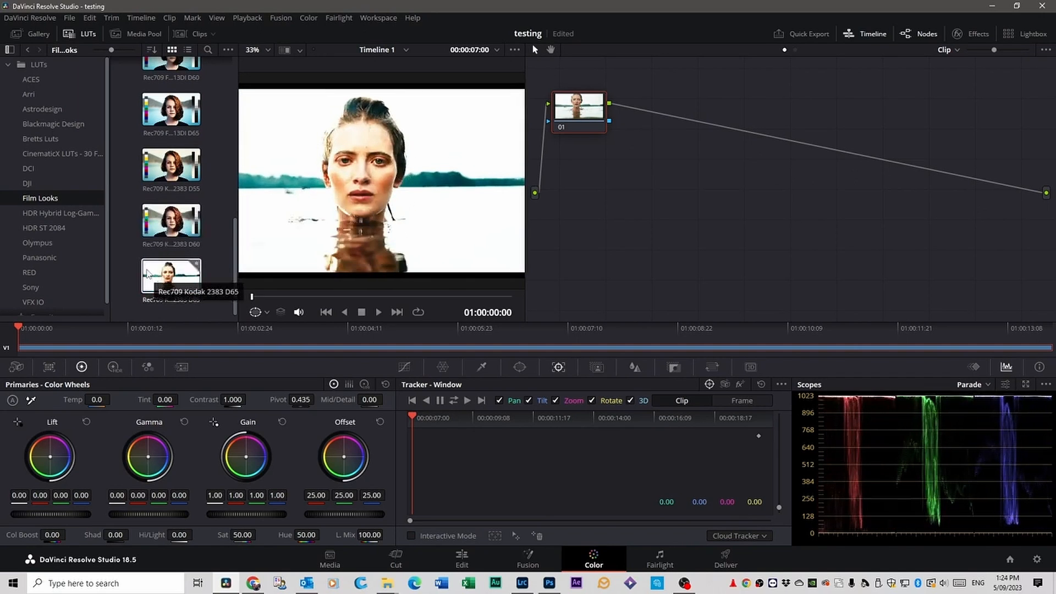
double_click(148, 273)
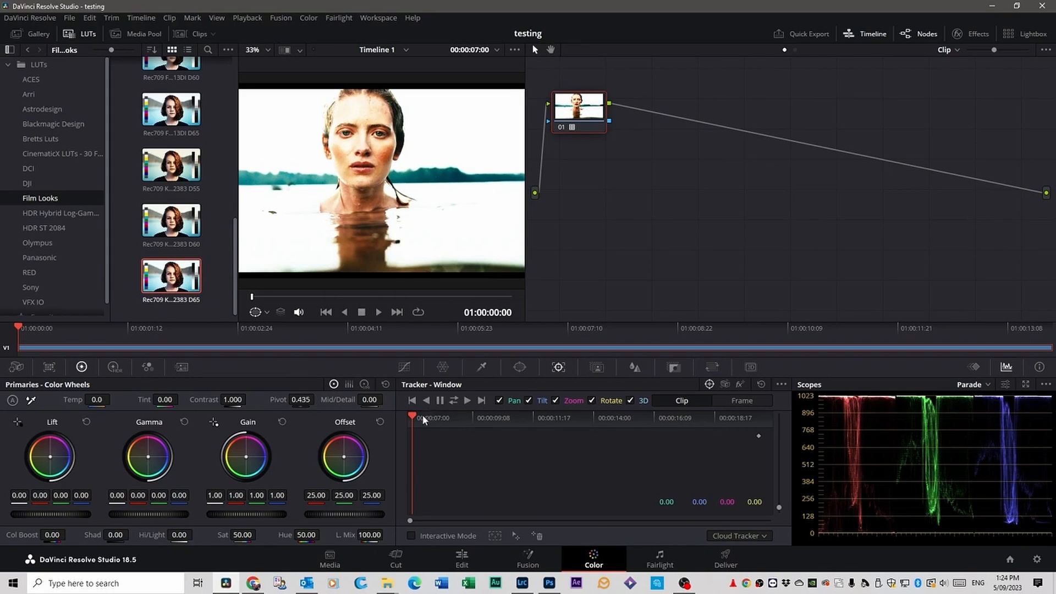
Step: Play the clip to 01:00:01:09, lower the Gain to 0.74 and raise the Shadows to 65
key(space)
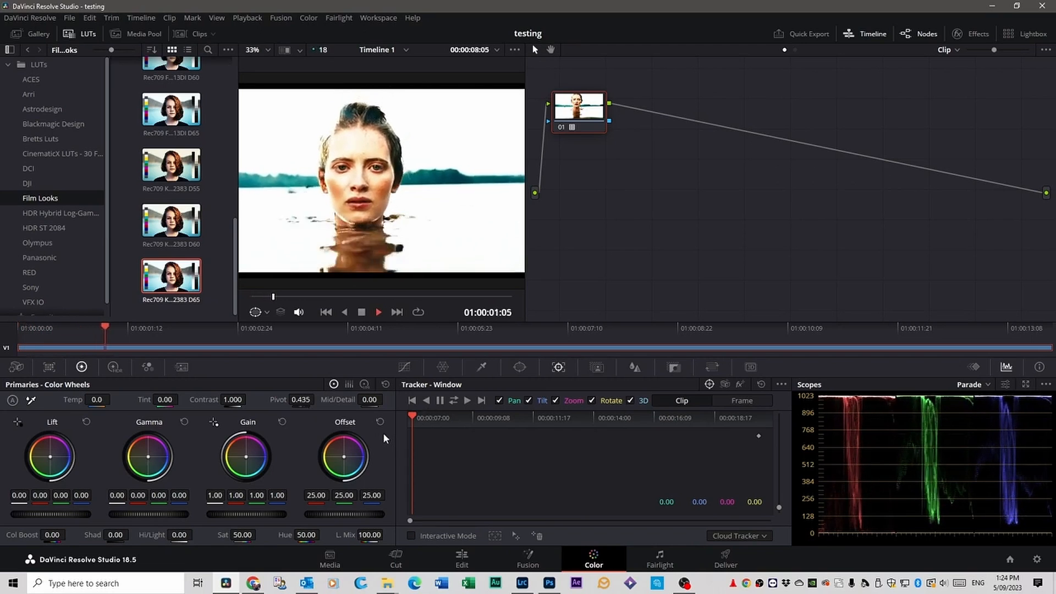
key(space)
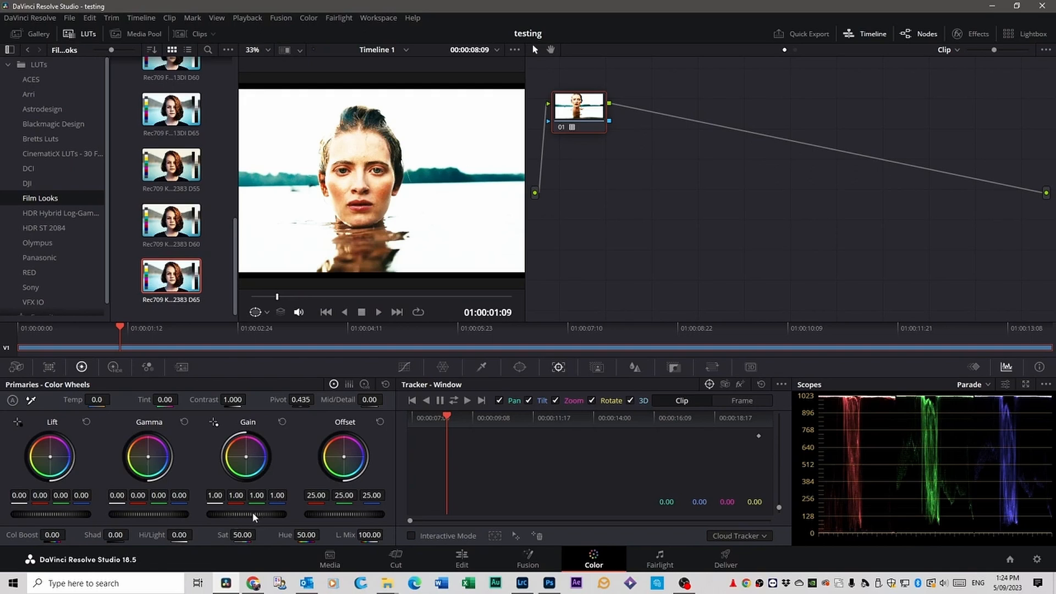
drag(246, 514, 224, 514)
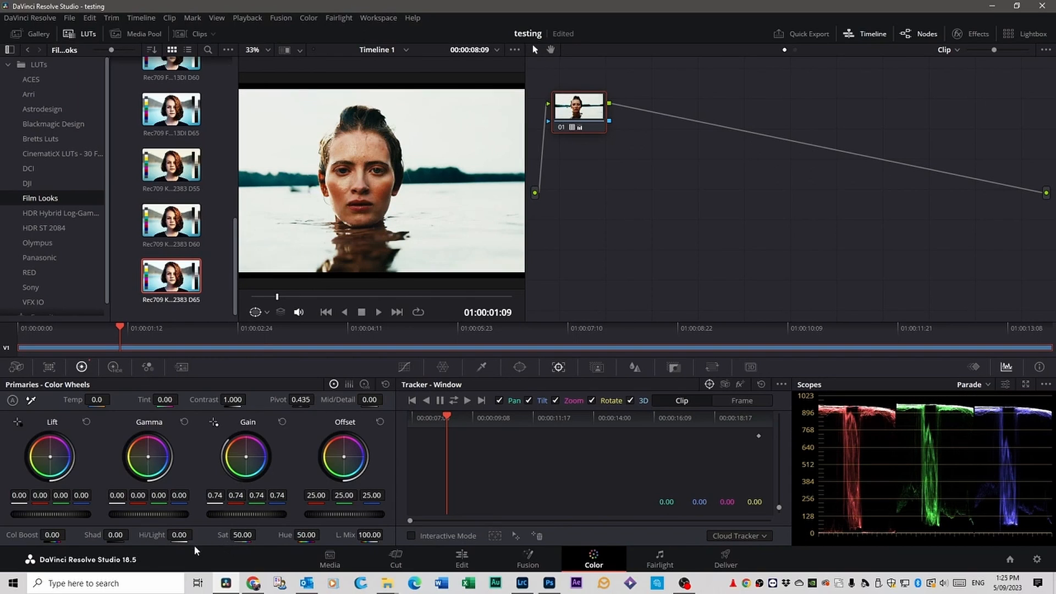
drag(116, 534, 135, 535)
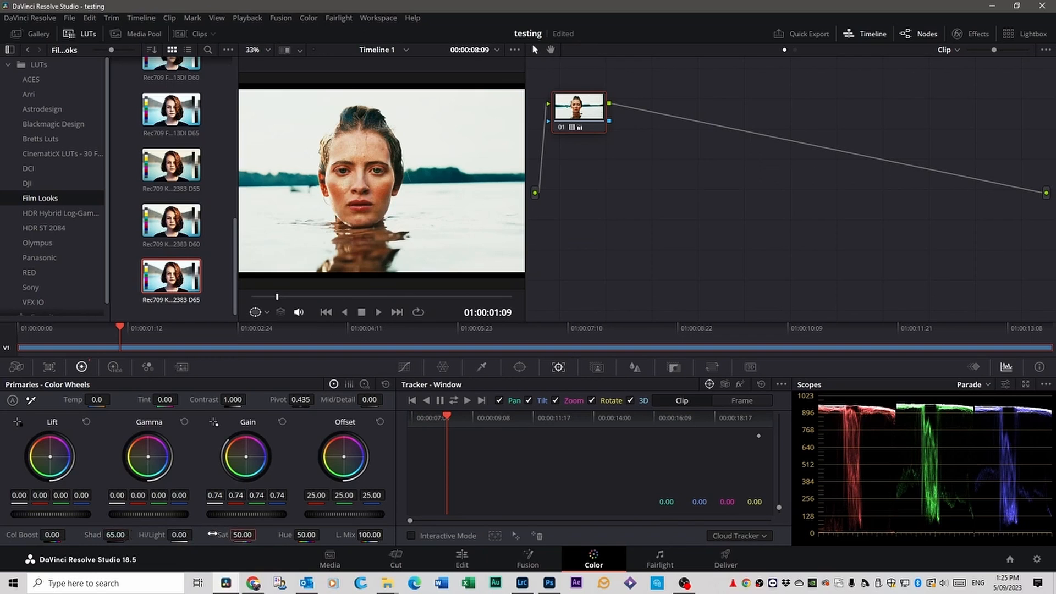
Step: Refine the primaries with Saturation at 43.20, Gain at 0.72 and Lift at 0.01
mouse_move(265, 584)
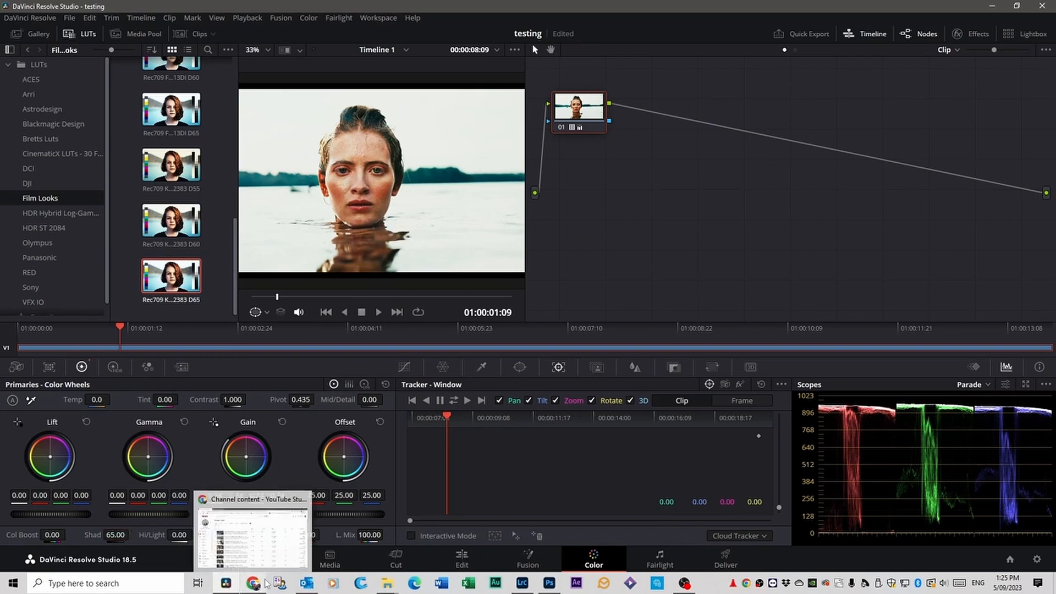
drag(252, 518, 275, 515)
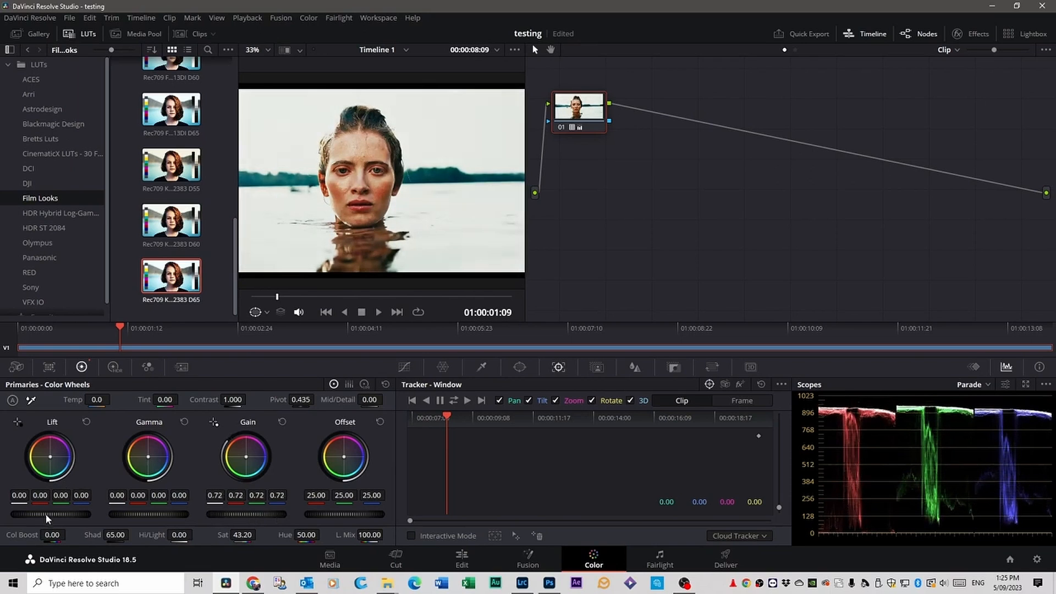
mouse_move(51, 515)
mouse_down()
mouse_move(62, 514)
mouse_move(53, 514)
mouse_up()
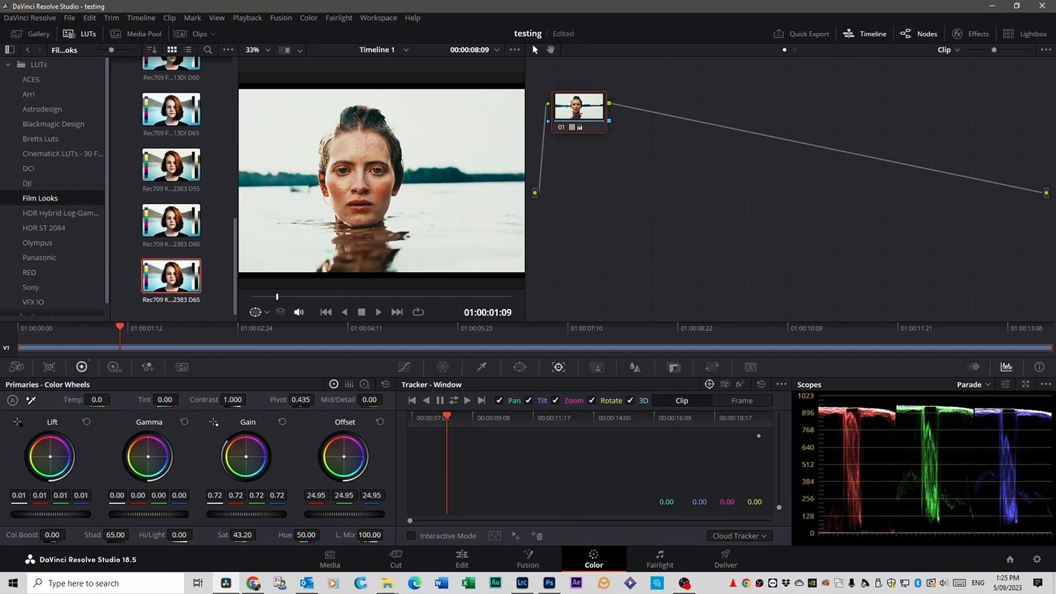
Step: Set the Offset to 23.50 and the Shadows to 85, and play the graded clip through to its end
mouse_move(344, 514)
mouse_down()
mouse_move(332, 515)
mouse_move(364, 515)
mouse_move(338, 515)
mouse_up()
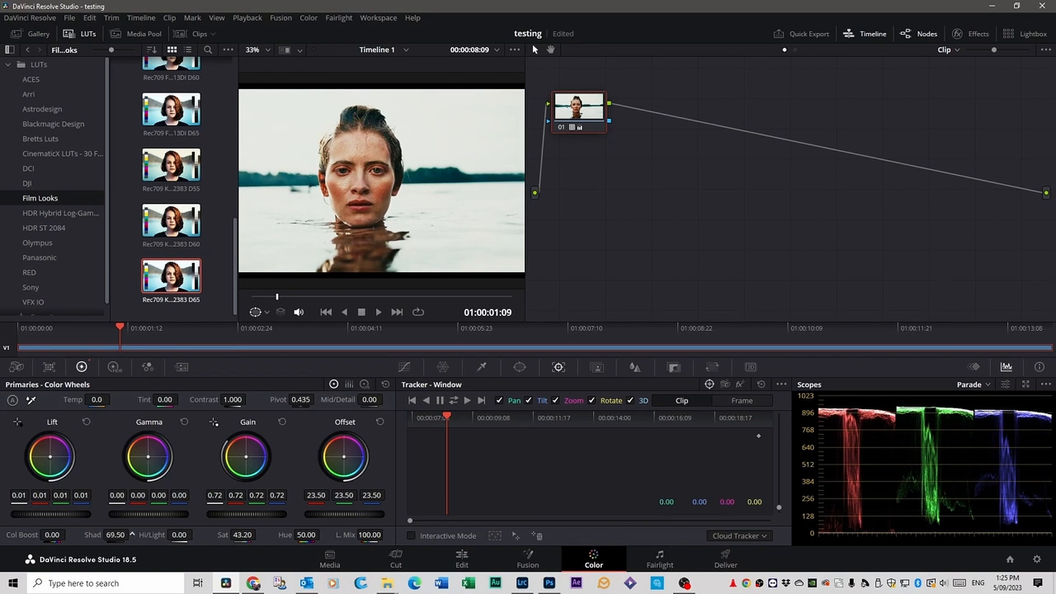
drag(132, 534, 151, 534)
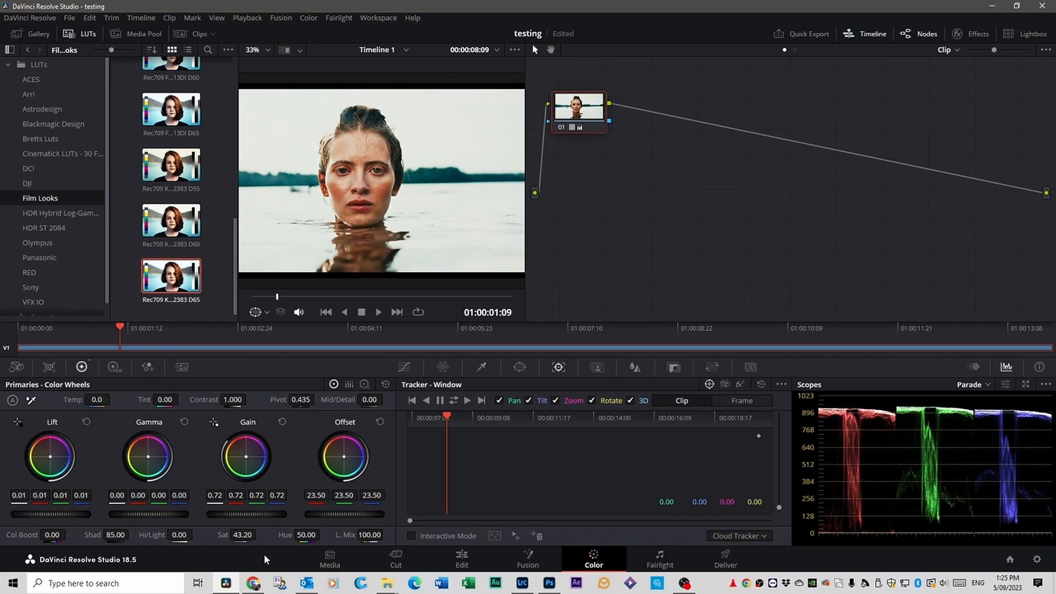
key(space)
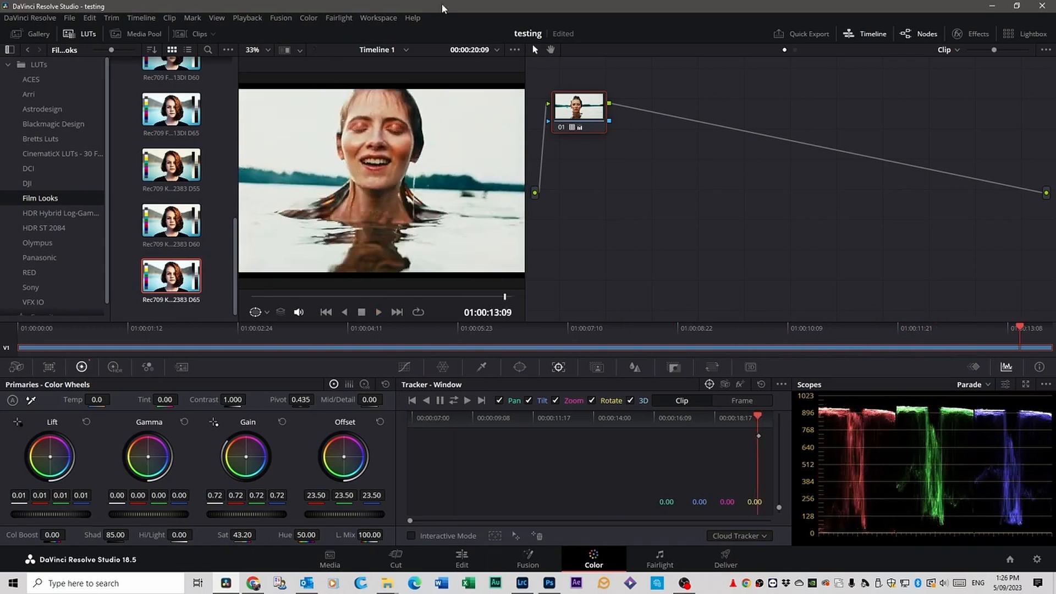
Step: Switch to the Edit page and compare the graded frame at 01:00:01:11 with the original source clip
click(464, 563)
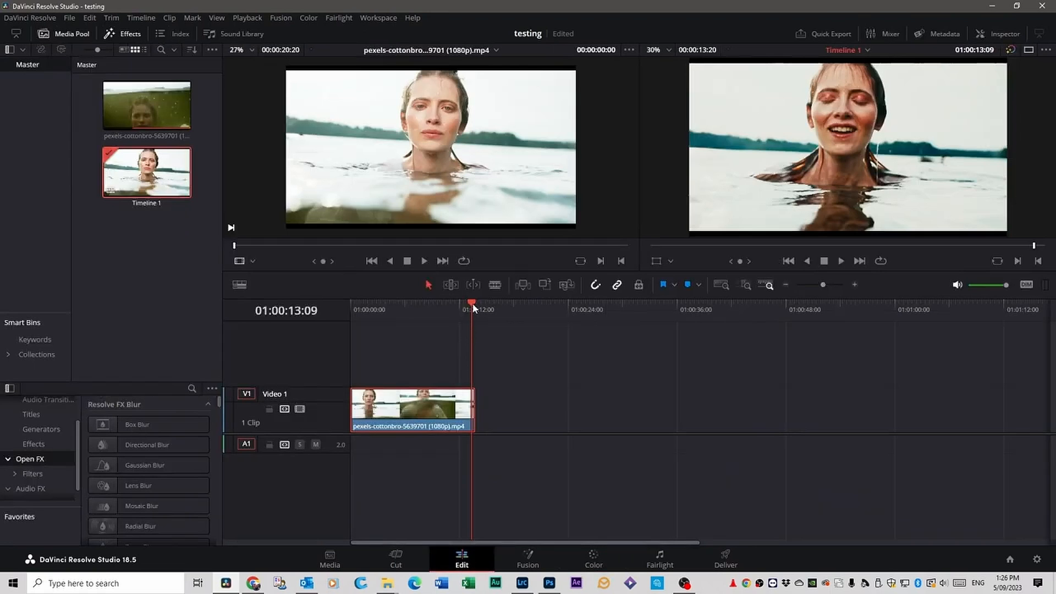
drag(473, 303, 362, 311)
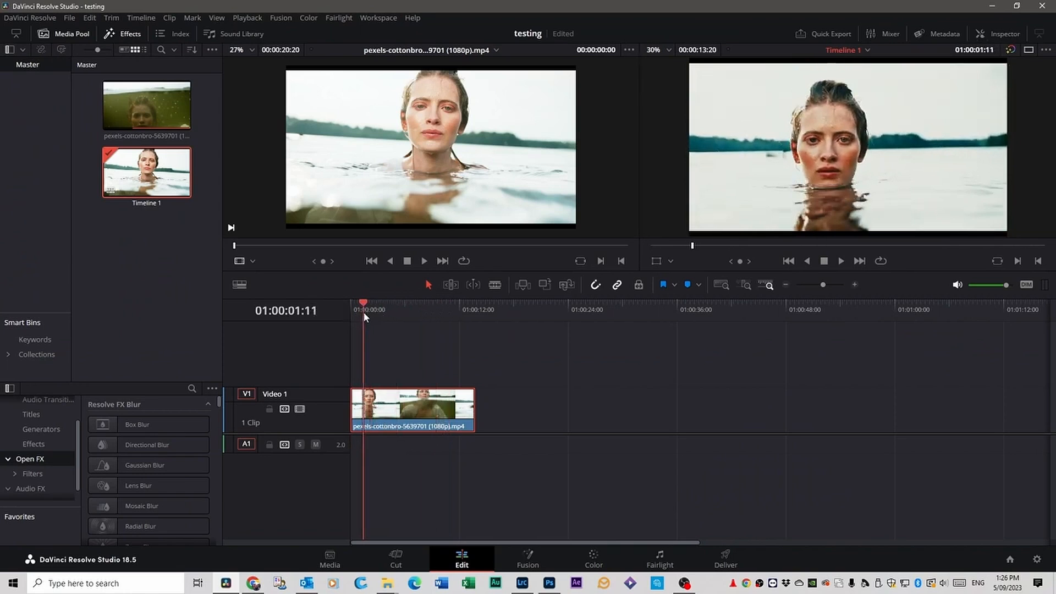
click(394, 245)
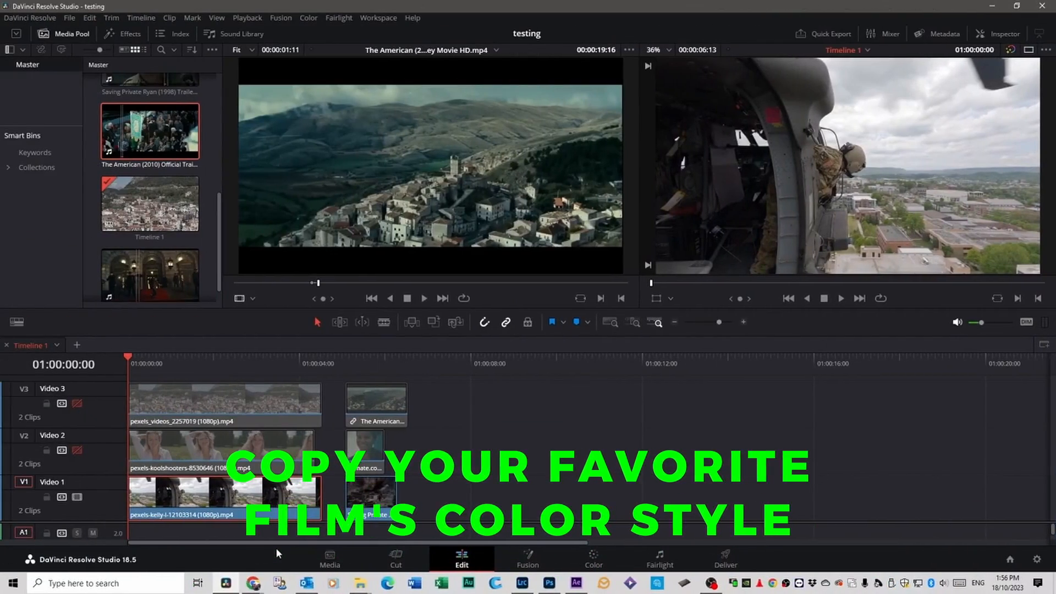
Step: Play the helicopter clip on Video 1 and the Saving Private Ryan reference clip that follows it
key(space)
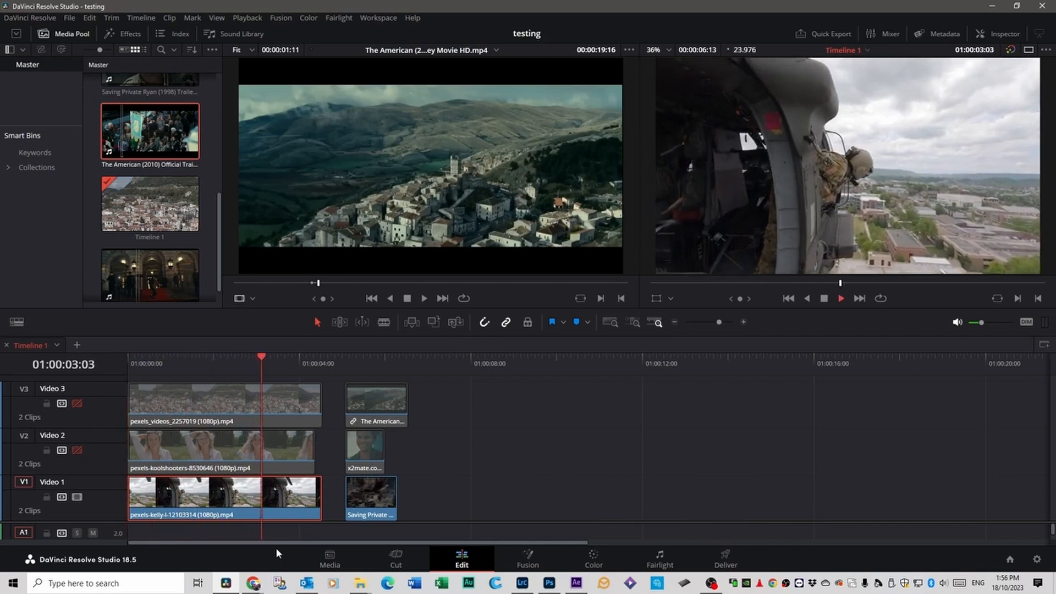
key(space)
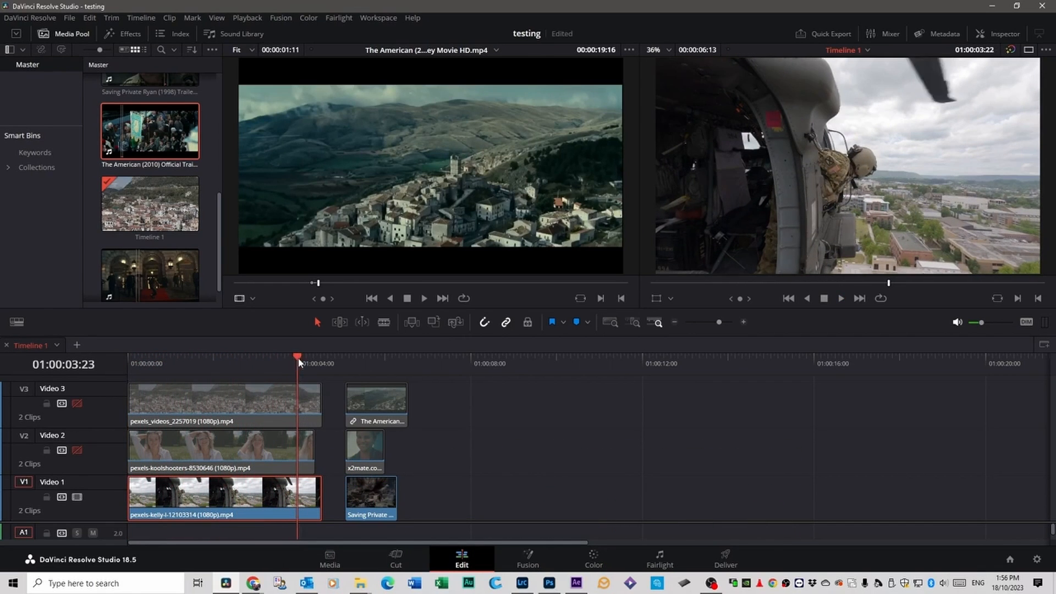
drag(298, 357, 353, 377)
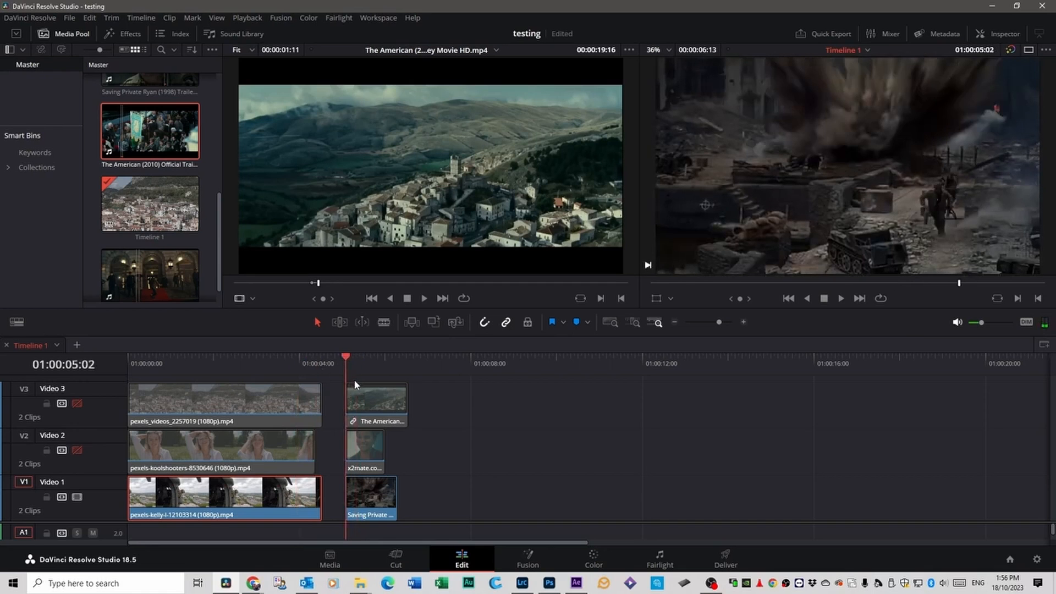
key(space)
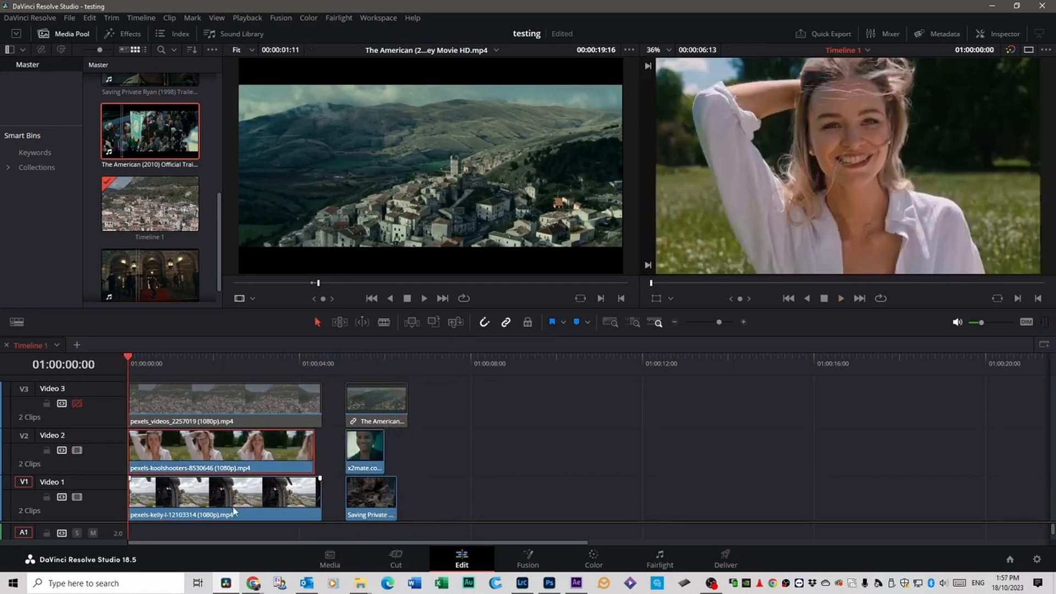
Step: Play the clip of the smiling woman on Video 2 and the film reference clip that follows it
key(space)
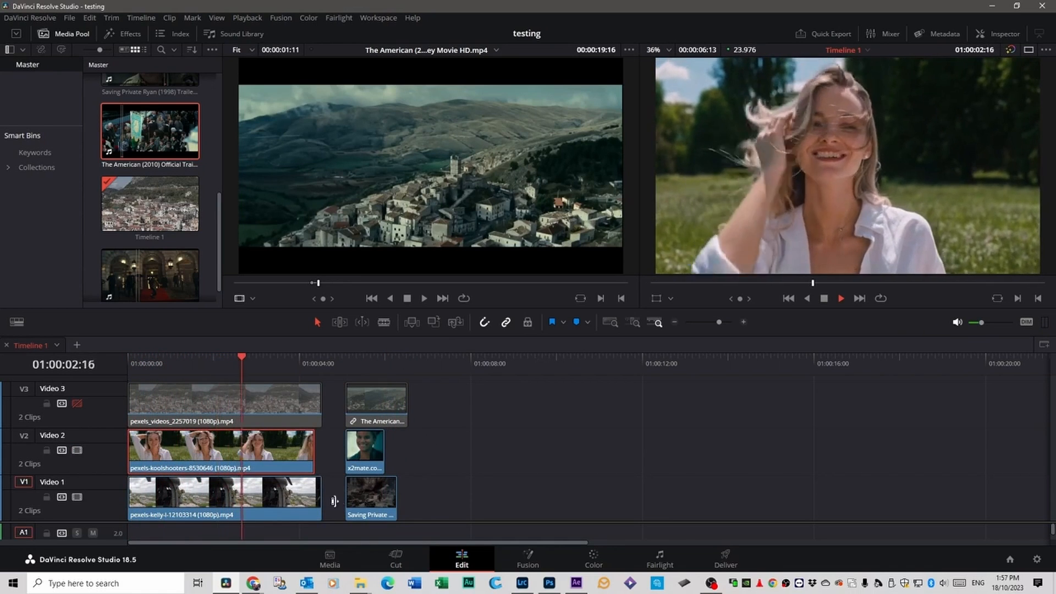
key(space)
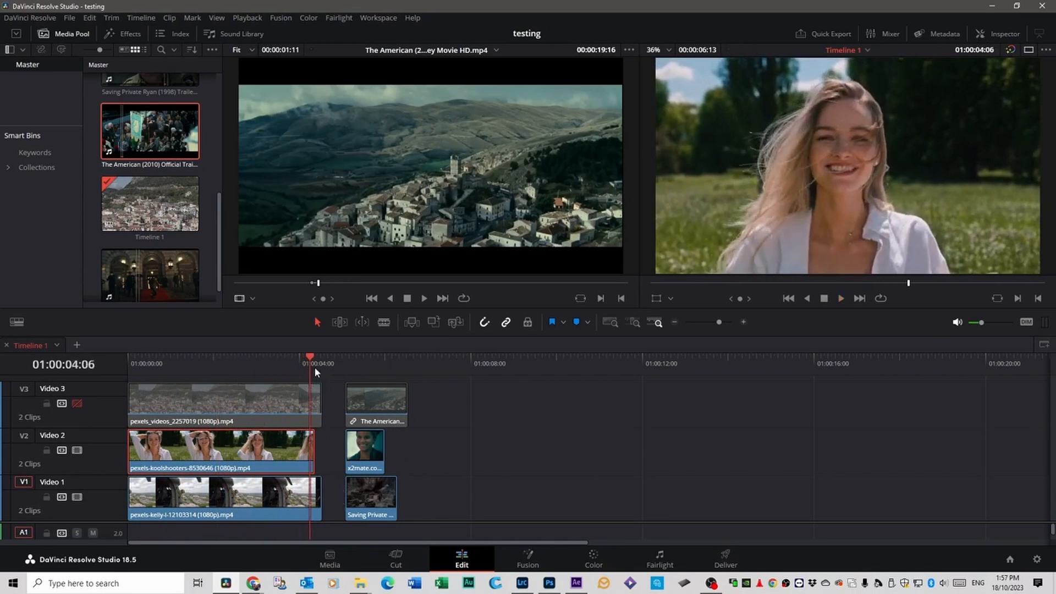
drag(314, 367, 339, 373)
key(space)
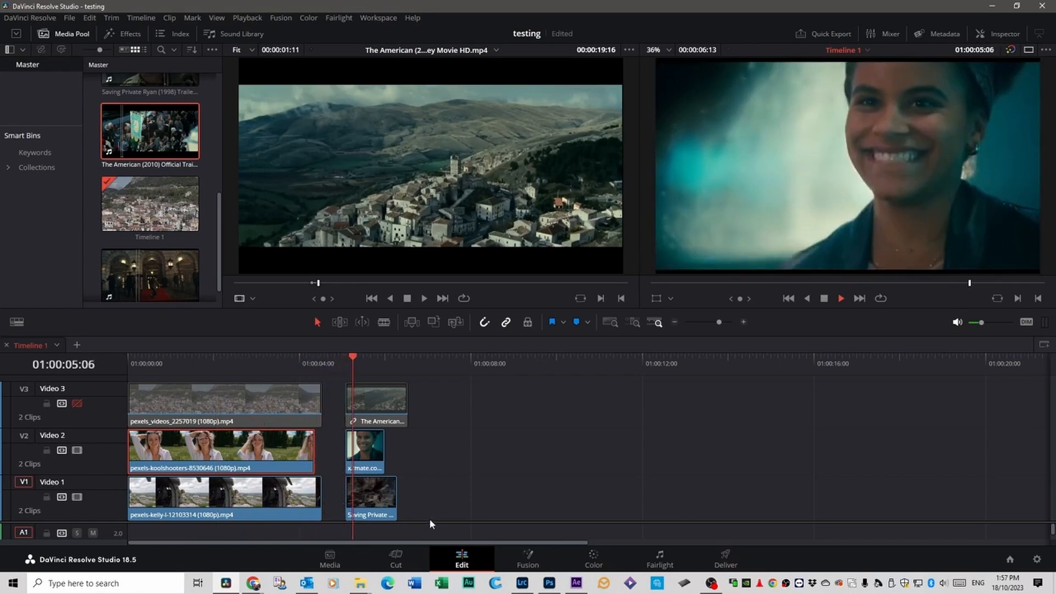
Step: Compare the town clip on Video 3 with The American reference shot, return to the timeline start and switch to the Color page
key(Home)
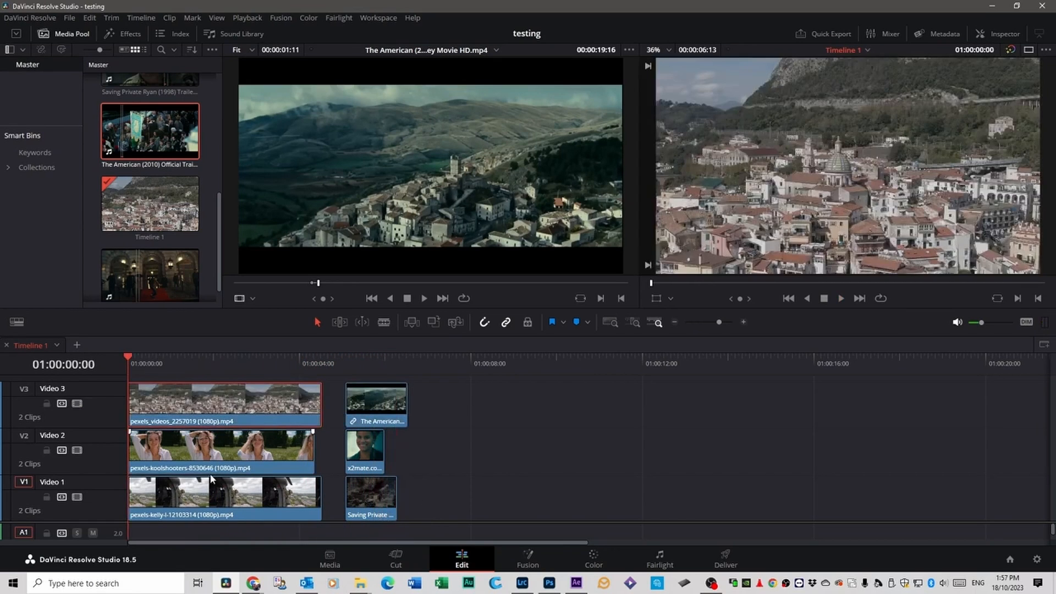
key(space)
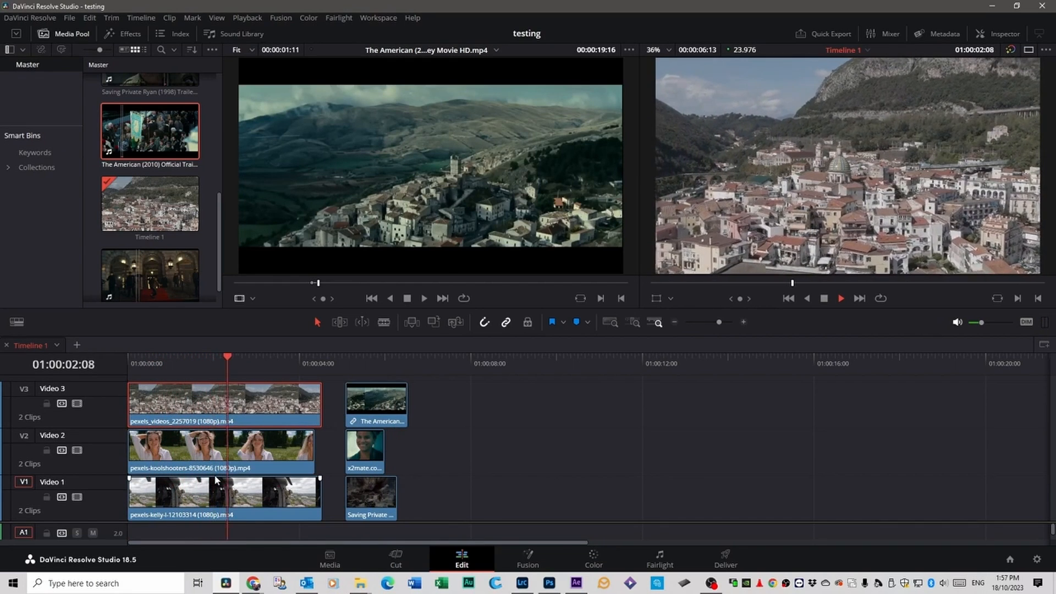
key(space)
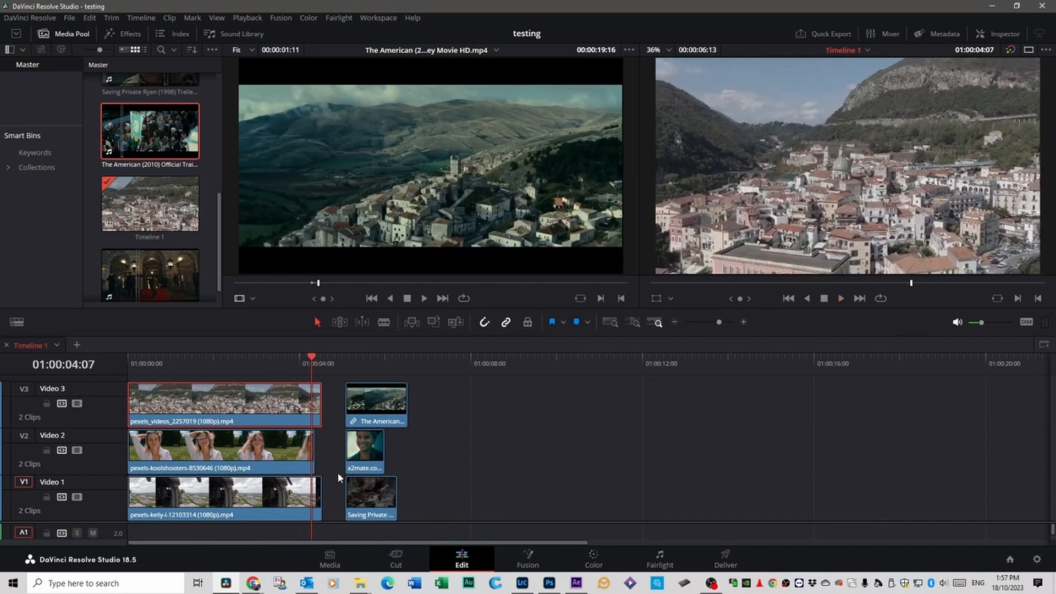
drag(326, 358, 341, 367)
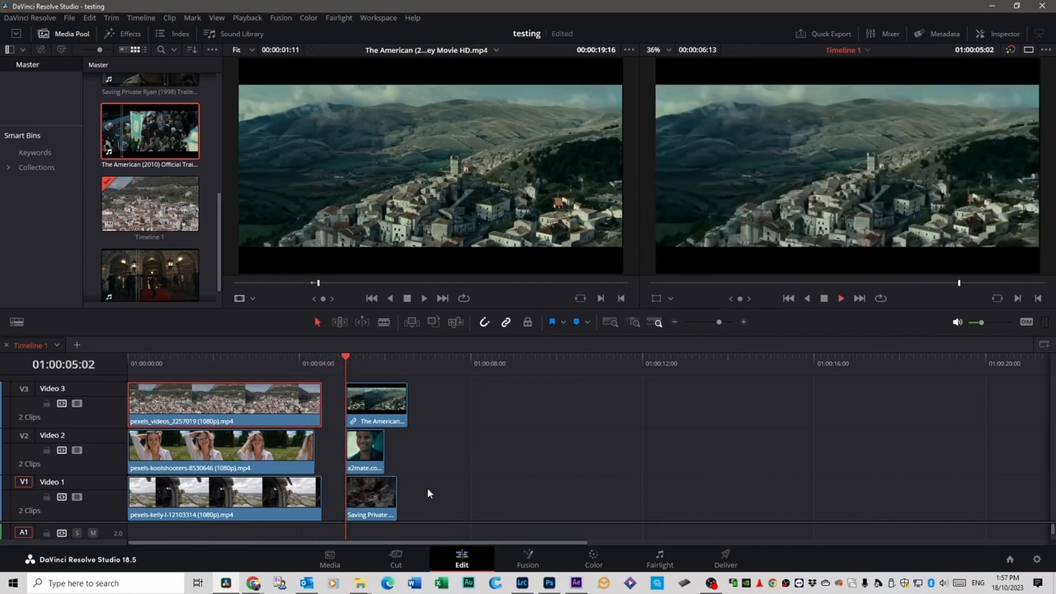
key(space)
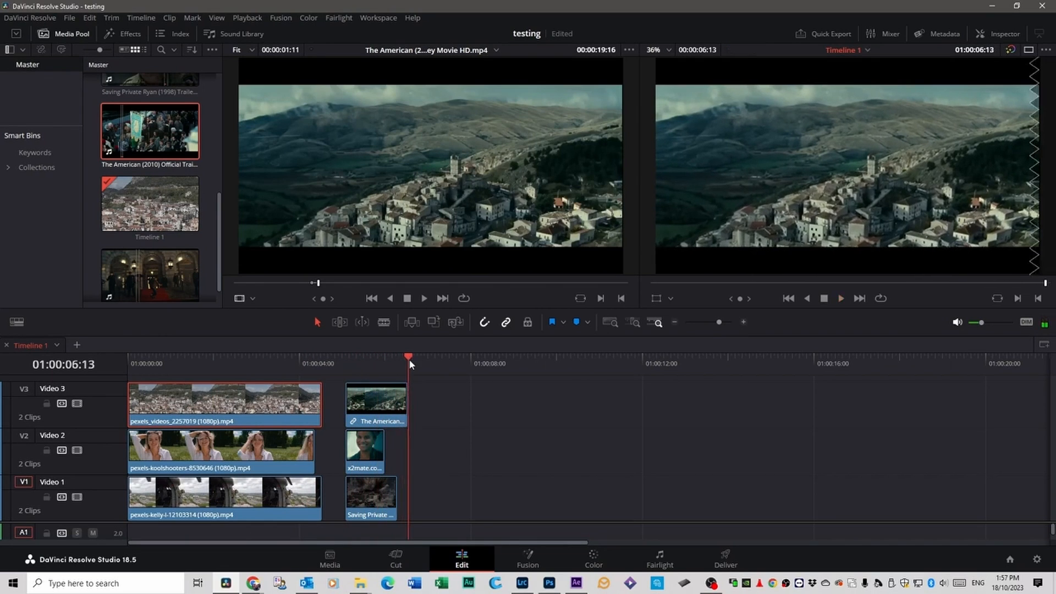
drag(409, 359, 127, 358)
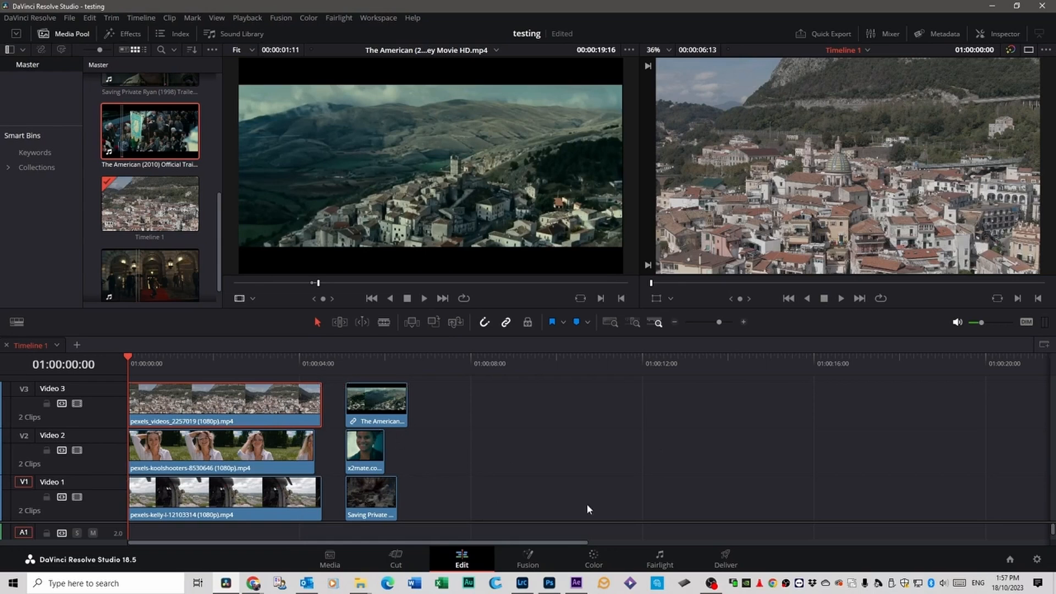
click(594, 560)
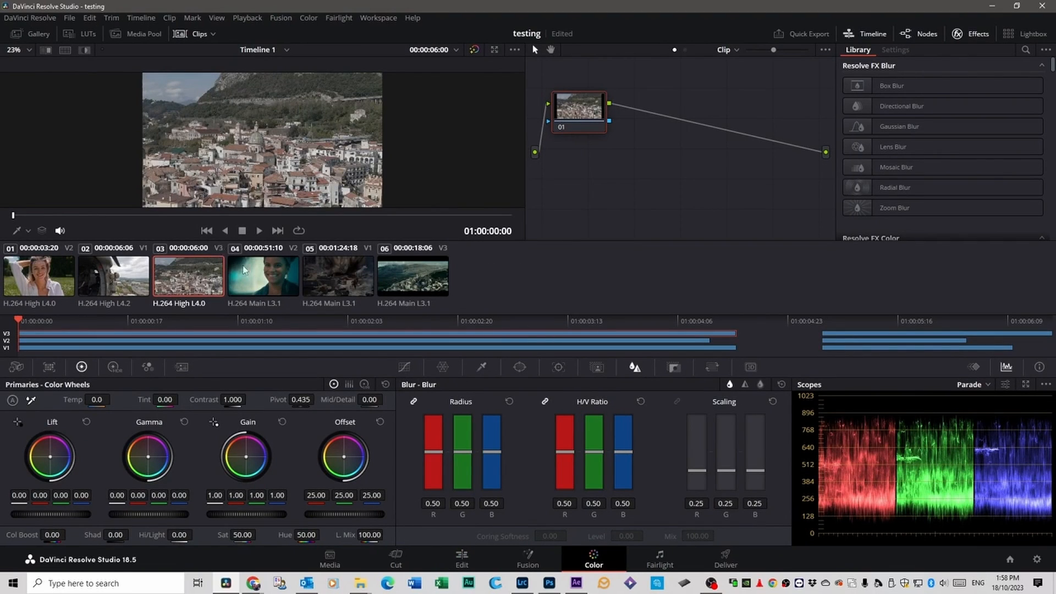
Step: Shot-match the town clip on Video 3 to The American reference clip and play the result on the Edit page
click(195, 278)
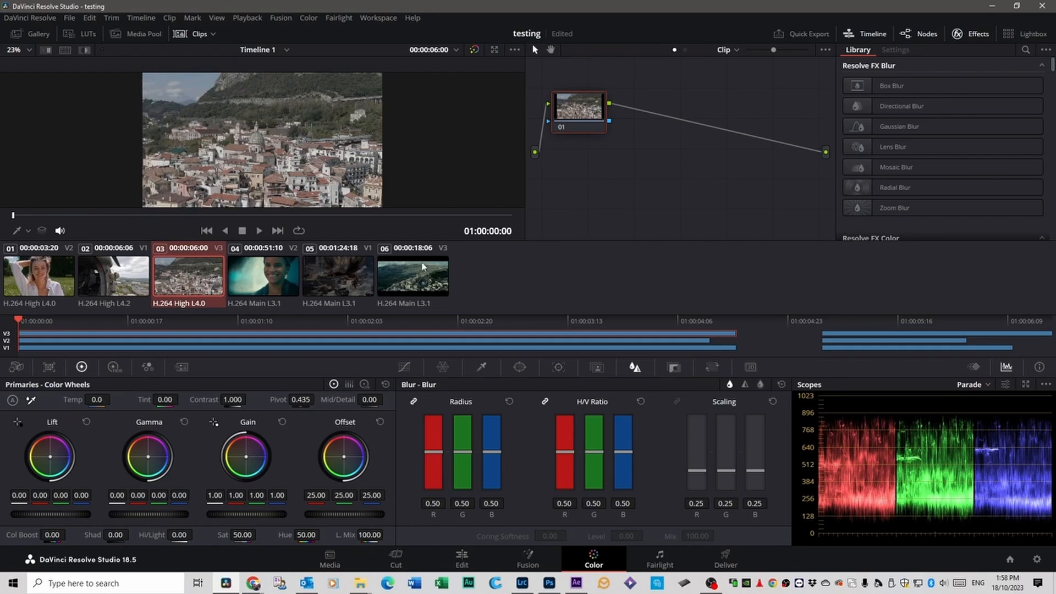
right_click(402, 279)
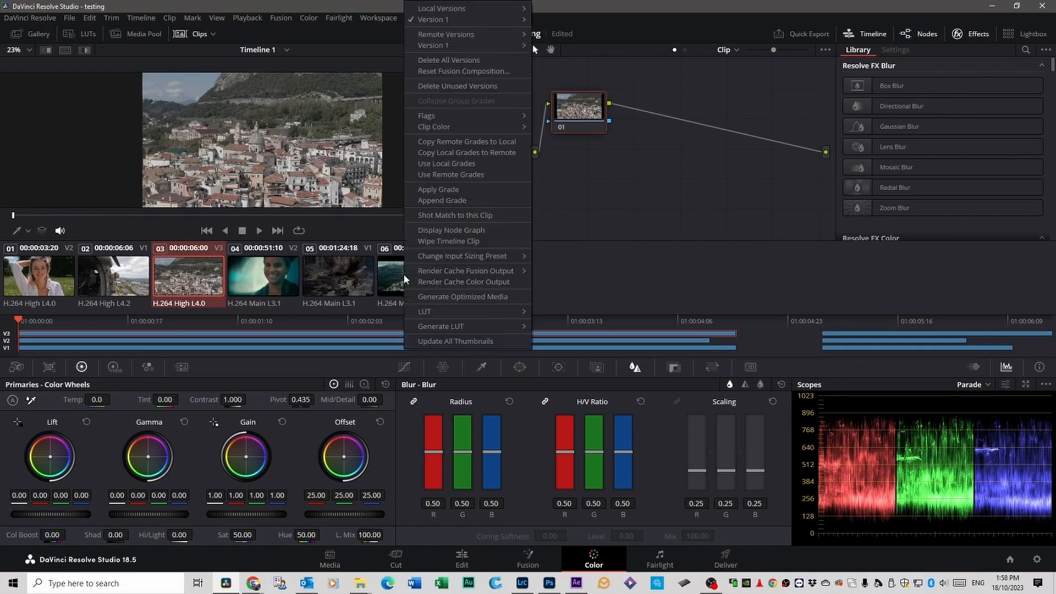
click(440, 216)
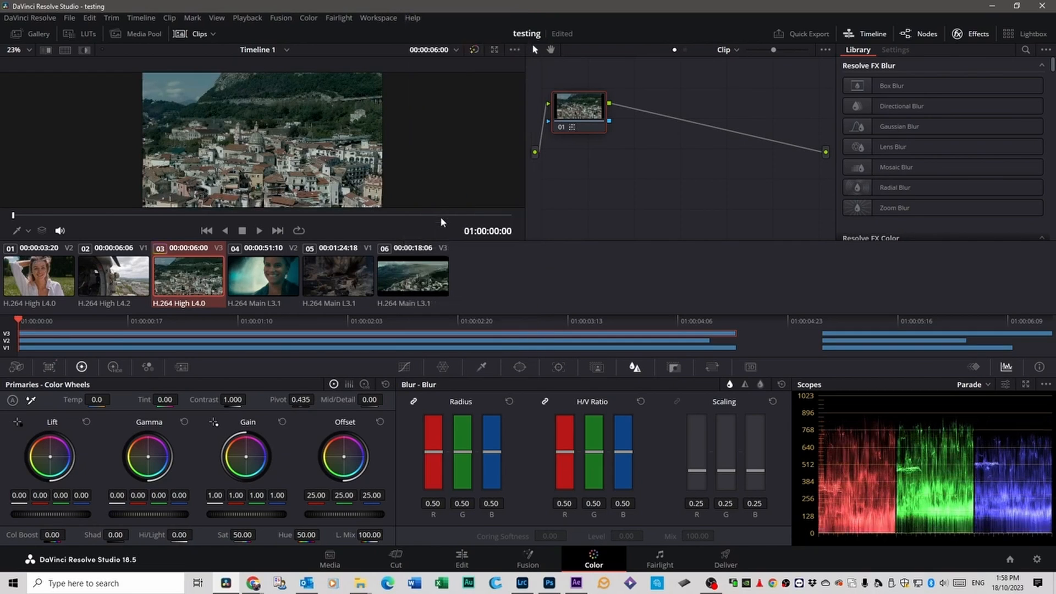
click(462, 558)
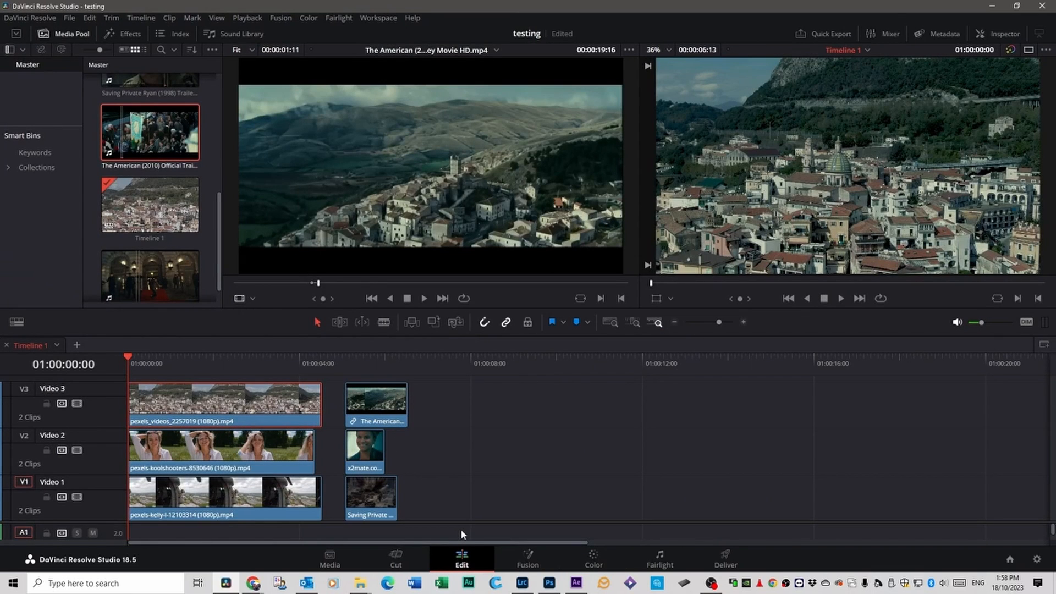
key(space)
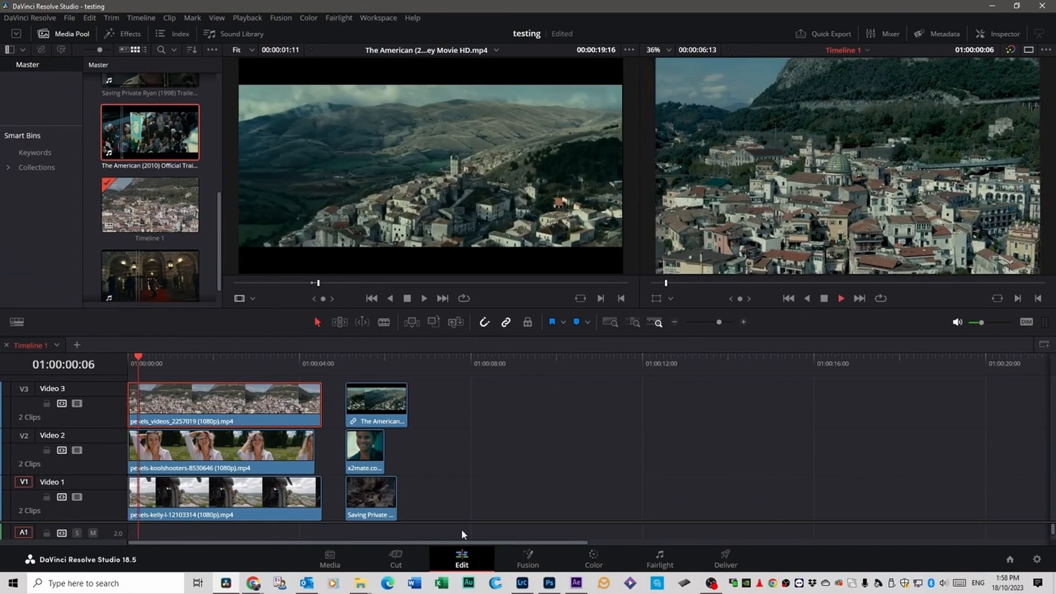
Step: Return to the Color page and shot-match the helicopter clip on Video 1 to the Saving Private Ryan reference clip
click(594, 558)
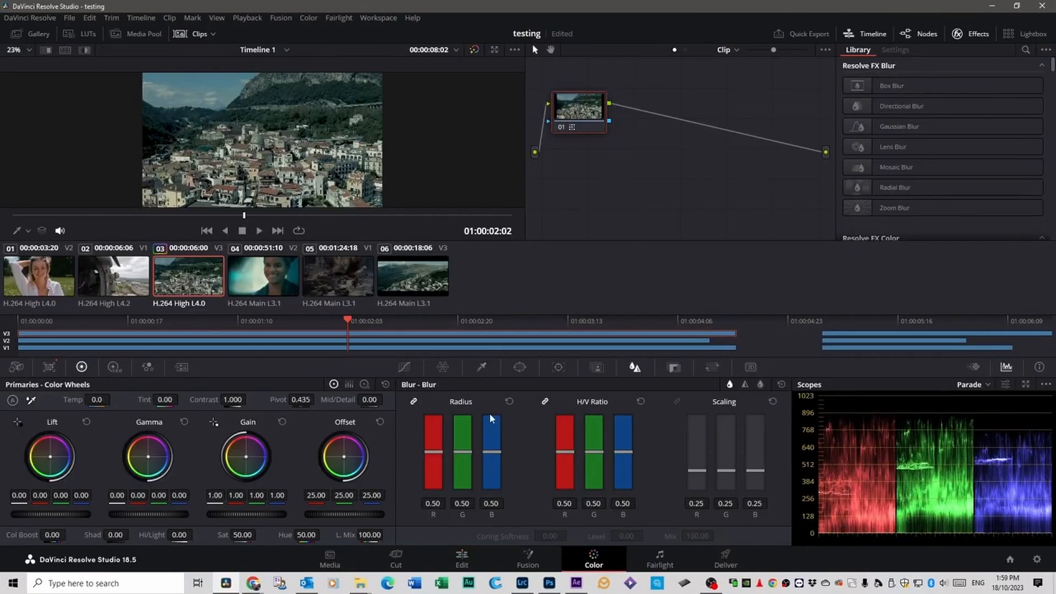
click(117, 276)
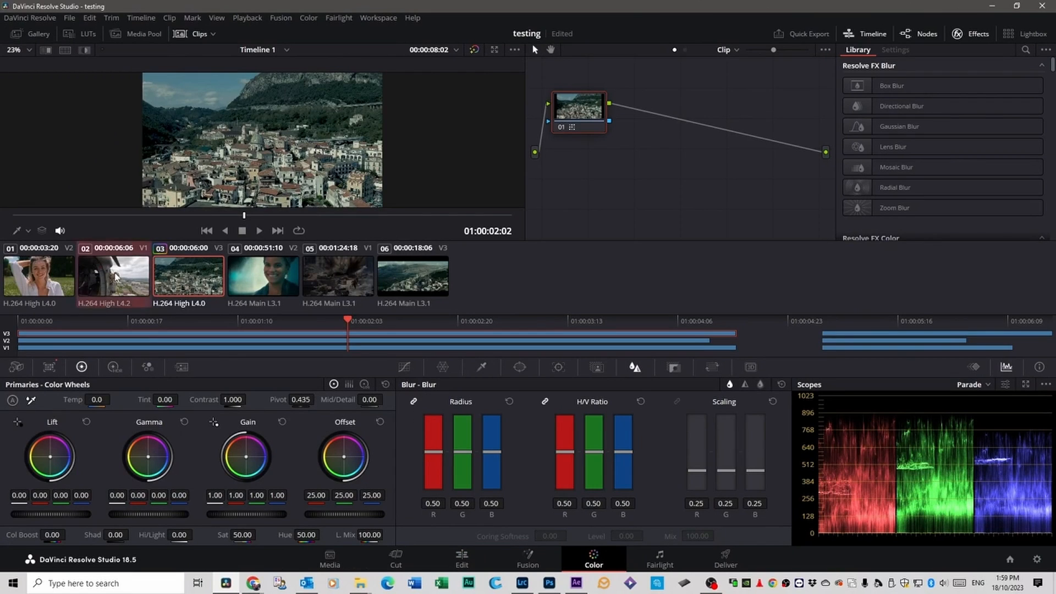
right_click(340, 276)
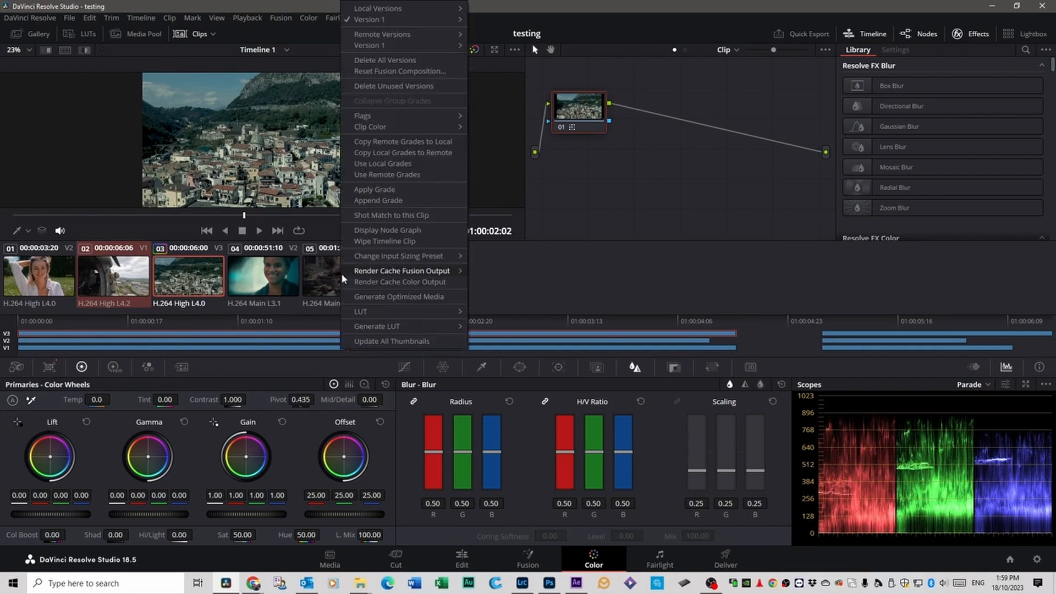
click(395, 216)
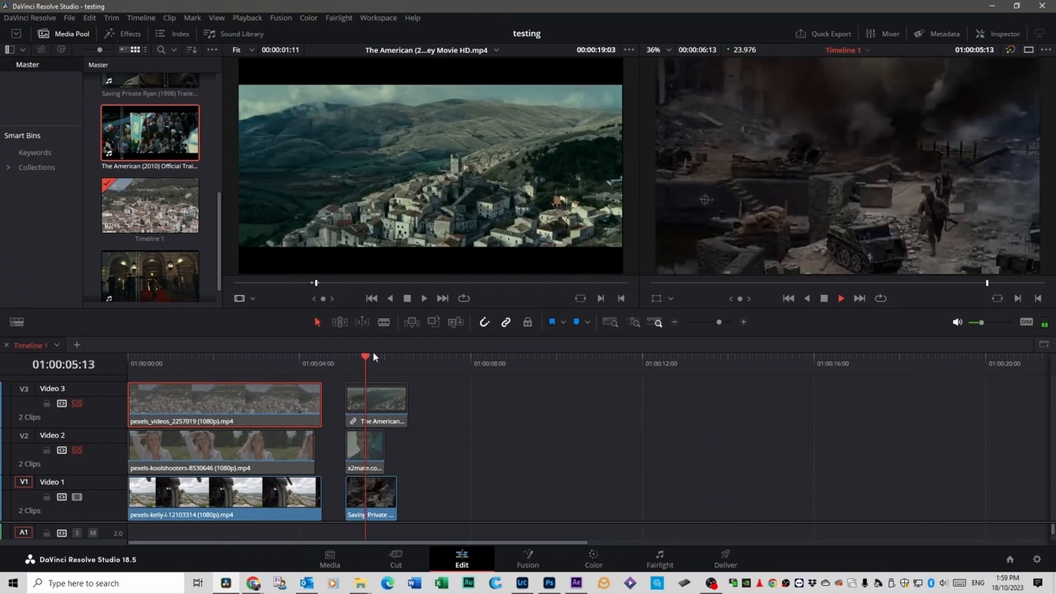
Step: Move the Saving Private Ryan clip directly behind the helicopter clip on Video 1 and play across the cut to compare them
click(261, 364)
drag(261, 364, 278, 381)
drag(365, 506, 343, 506)
key(space)
mouse_move(548, 582)
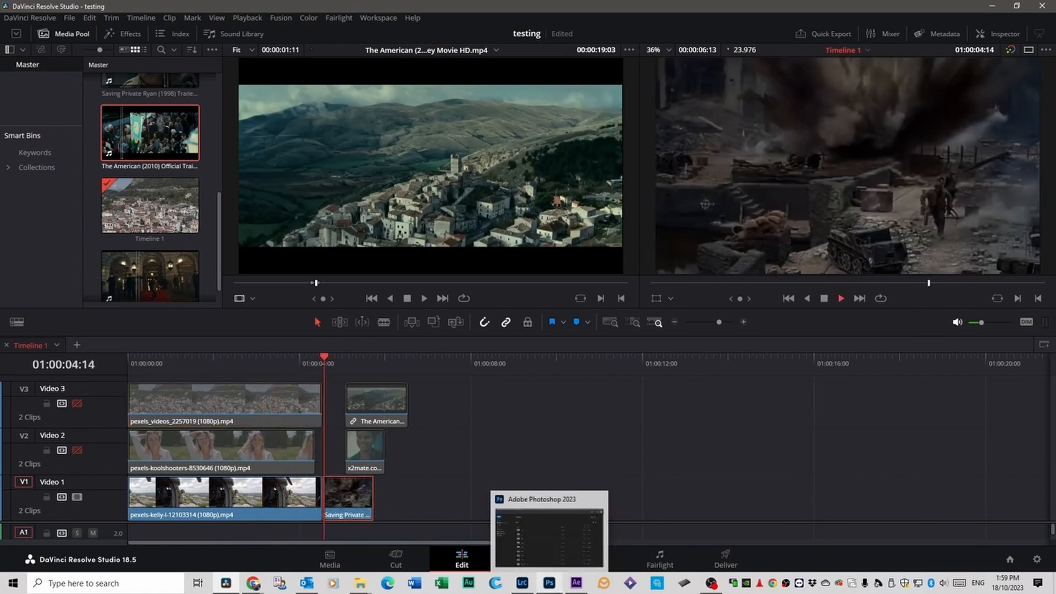
drag(388, 372, 314, 362)
Step: On the Color page, shot-match the smiling woman clip on Video 2 to the teal film reference clip on the same track
click(593, 559)
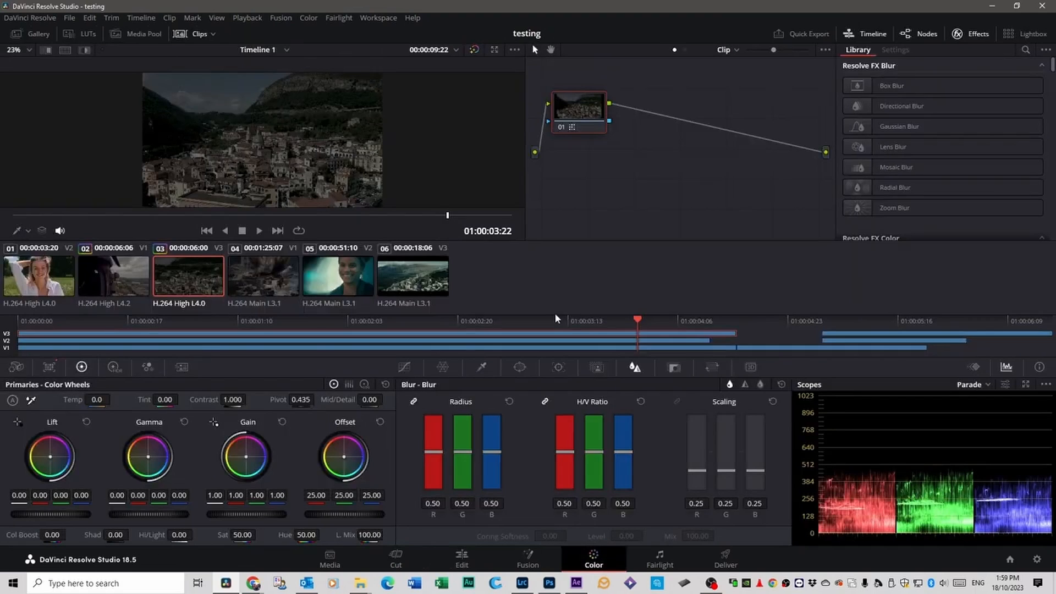
click(43, 277)
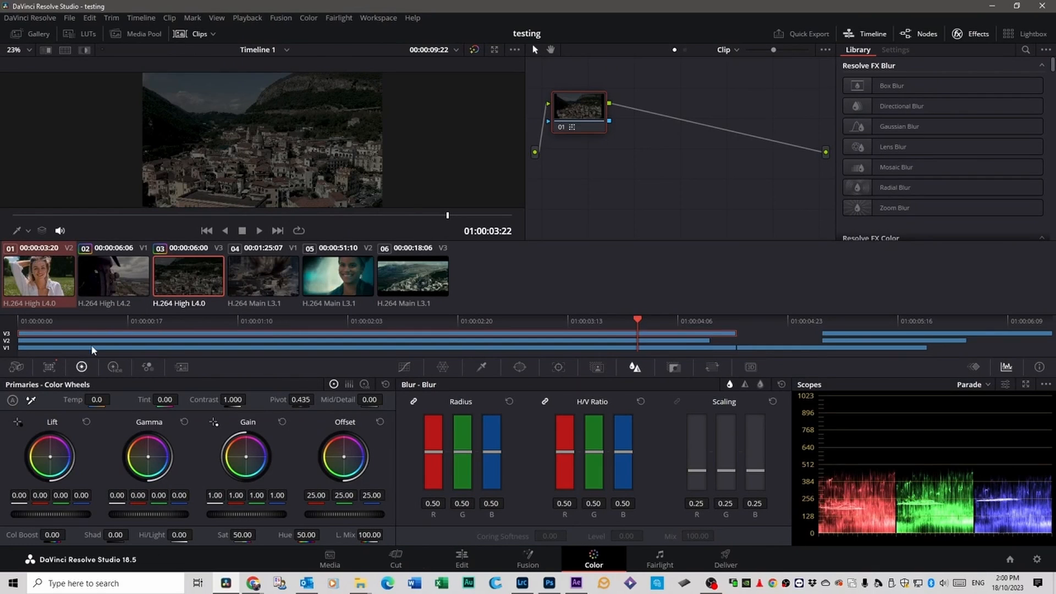
right_click(341, 273)
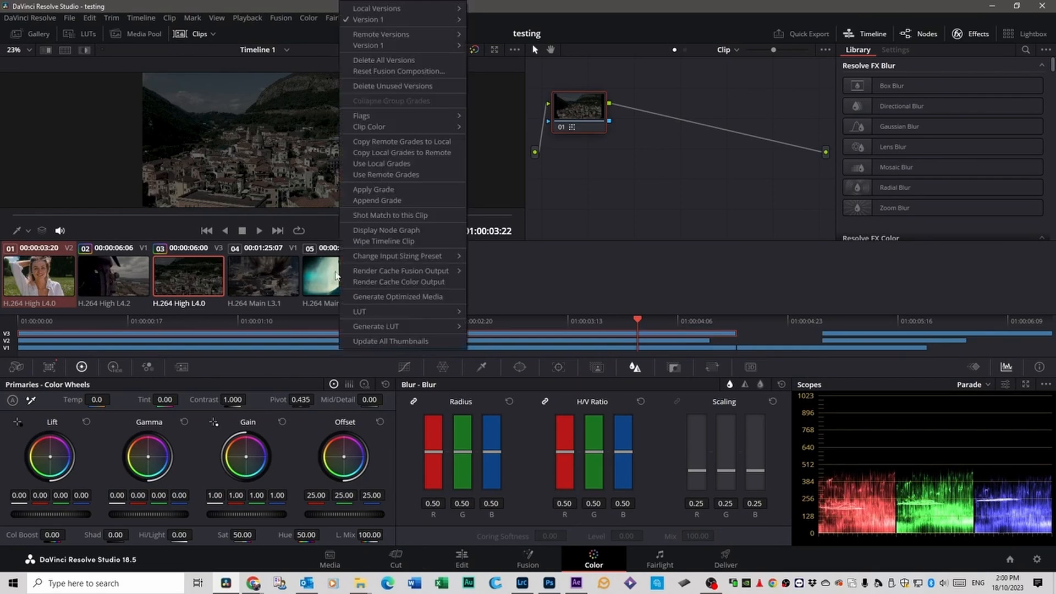
click(371, 215)
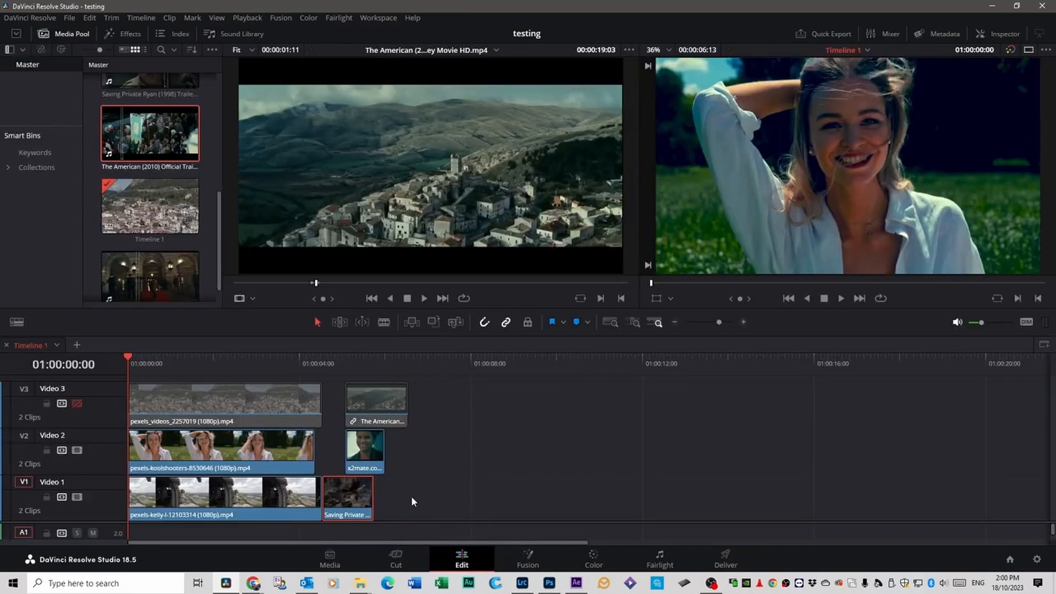
Step: Move the film reference clip on Video 2 directly behind the smiling woman clip and play across the cut to compare them
key(space)
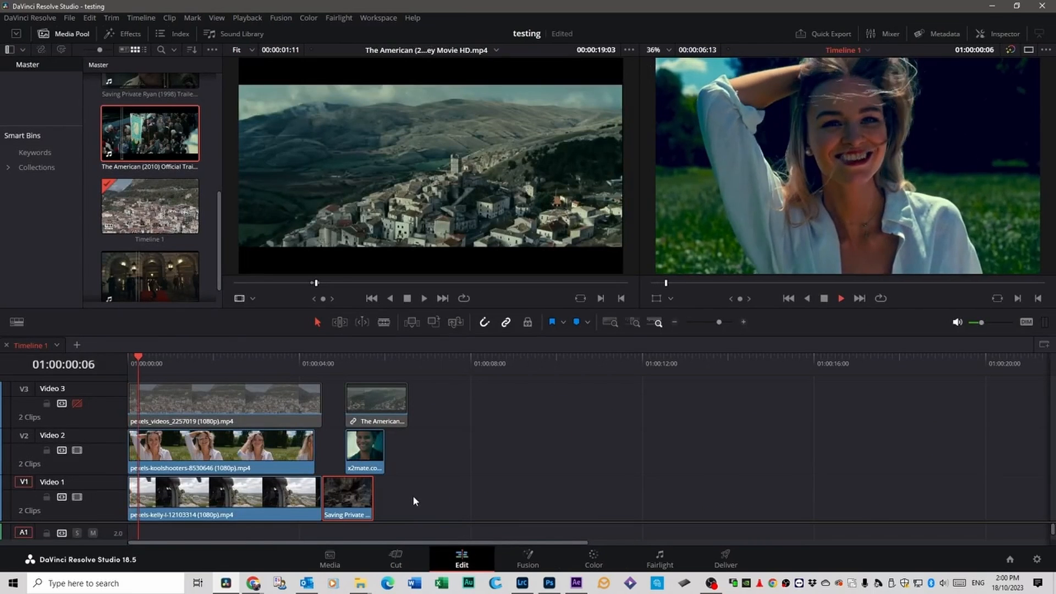
key(space)
drag(365, 452, 336, 453)
key(space)
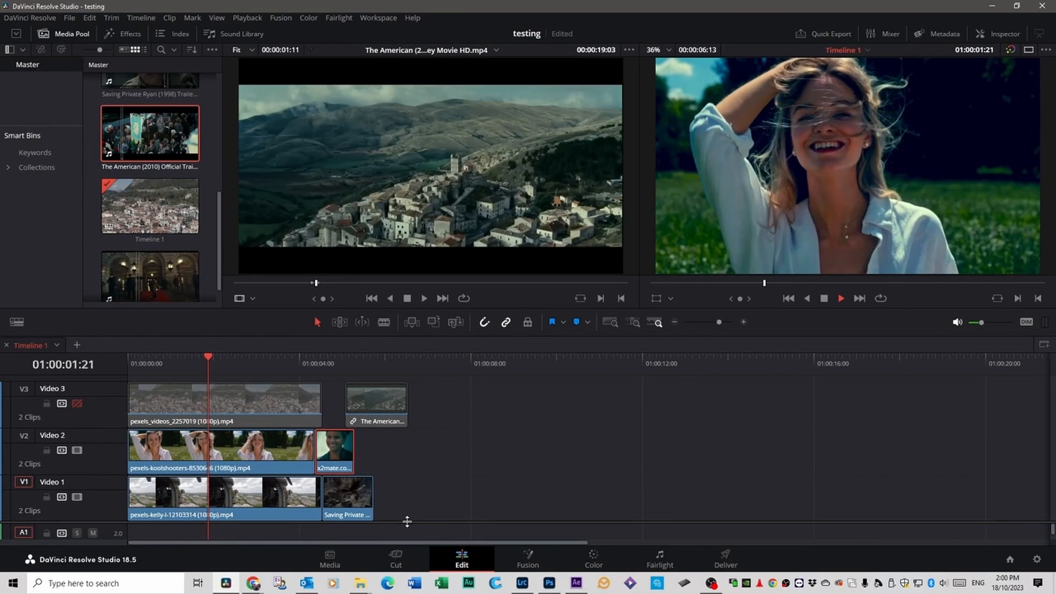
key(space)
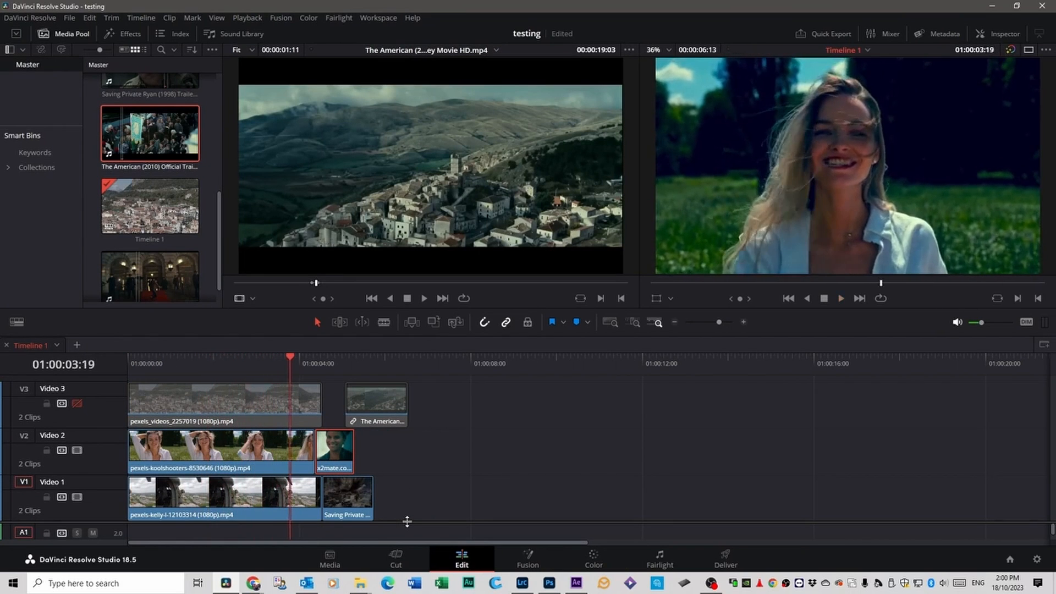
key(space)
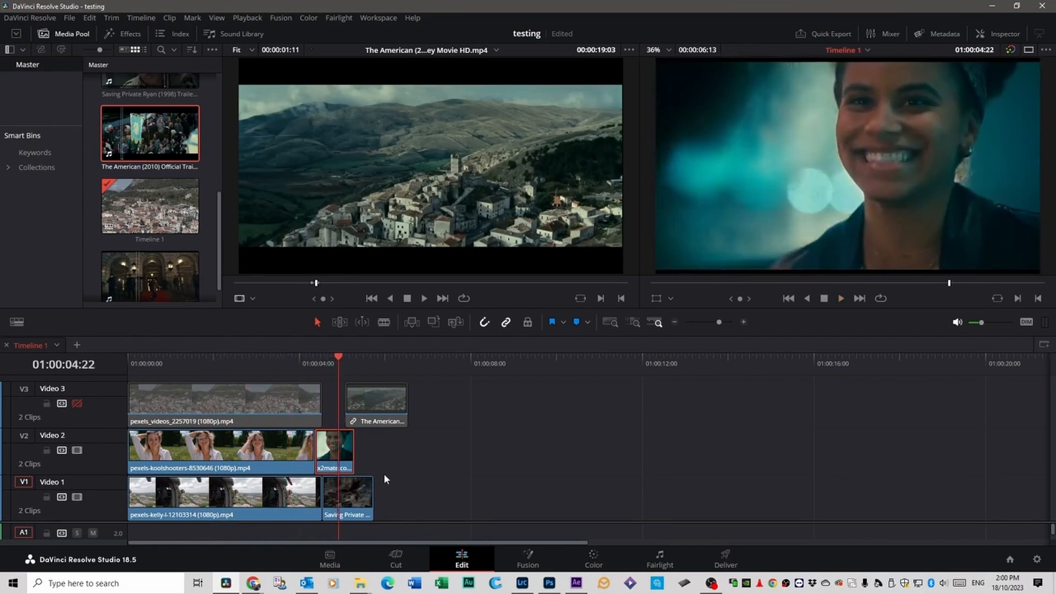
drag(332, 354, 222, 352)
key(space)
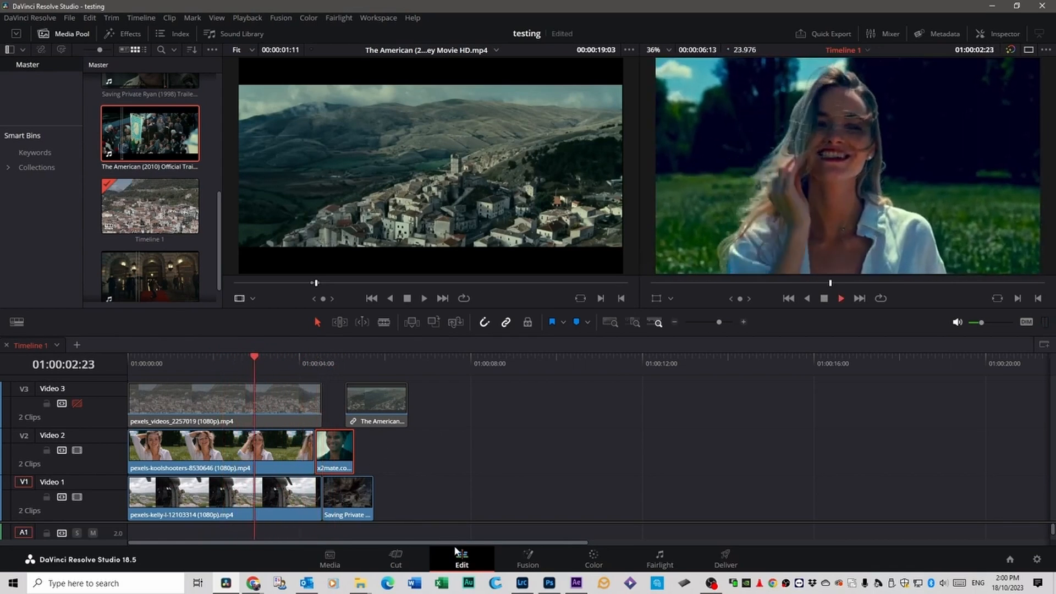
key(space)
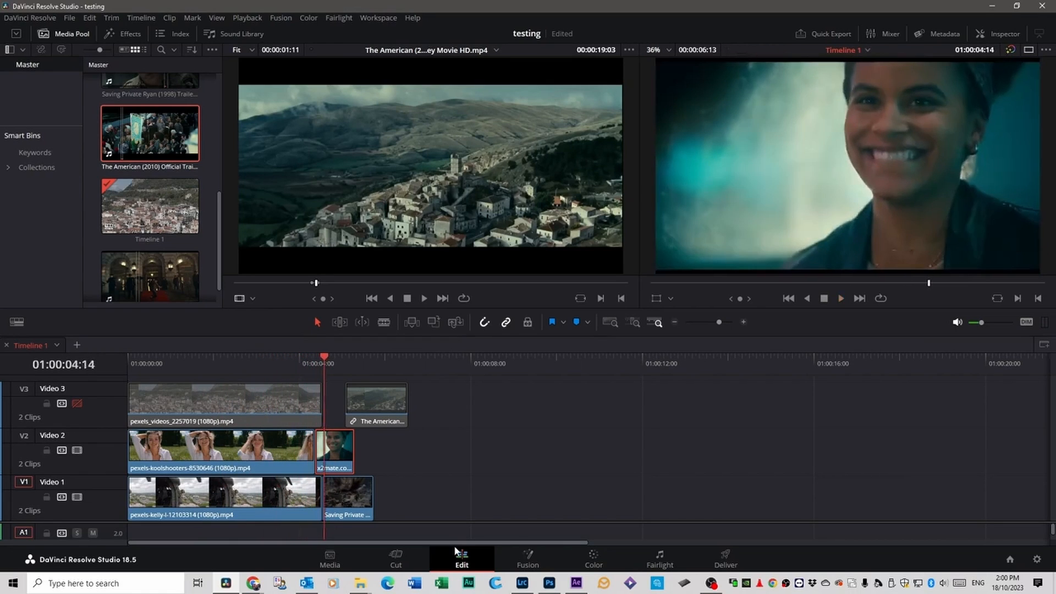
Step: On the Color page, go to 01:00:02:20 in the smiling woman clip and adjust its shadows
click(593, 558)
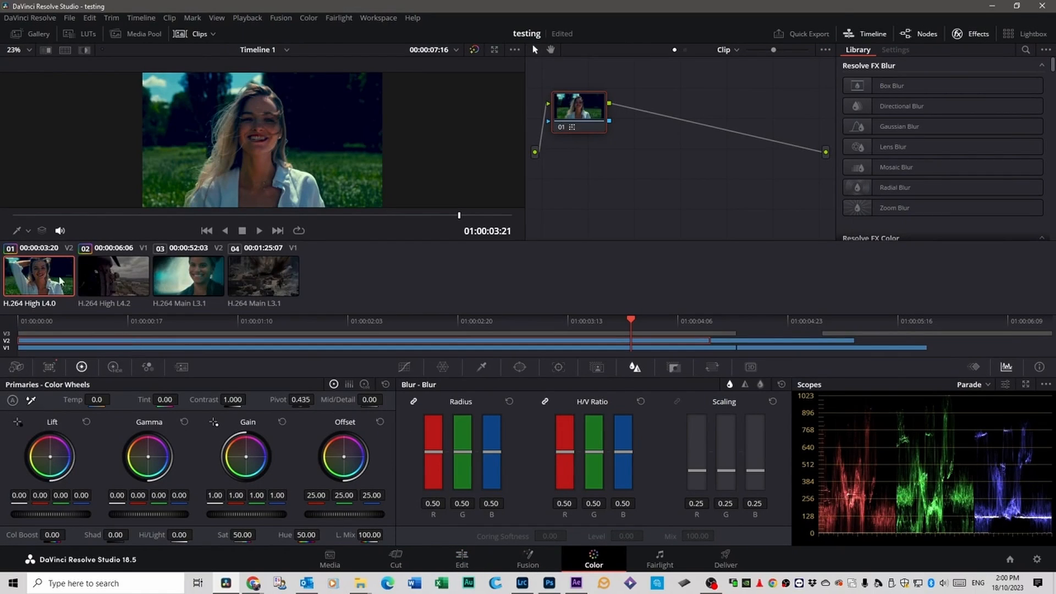
drag(630, 319, 470, 324)
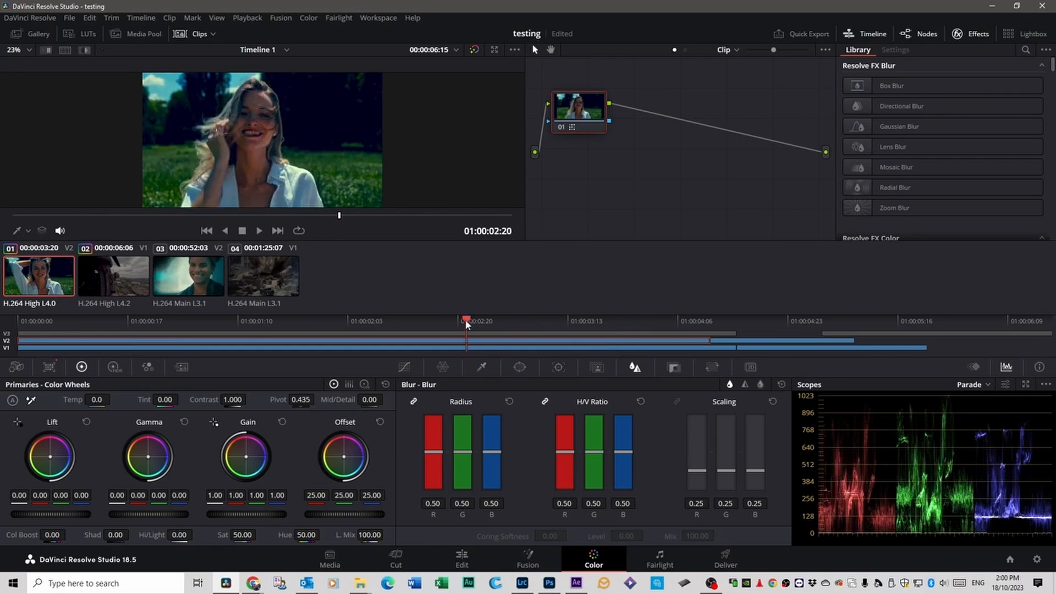
drag(114, 535, 138, 535)
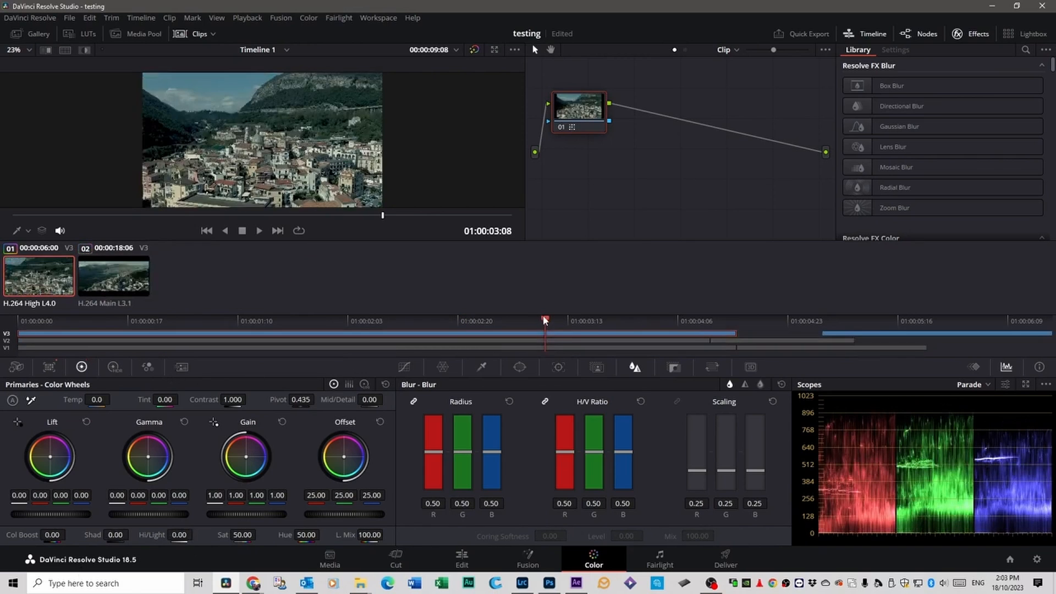
Step: At 01:00:03:16 in the town clip, lower the Lift to -0.04, and scrub forward to compare with the reference shot
drag(544, 320, 598, 324)
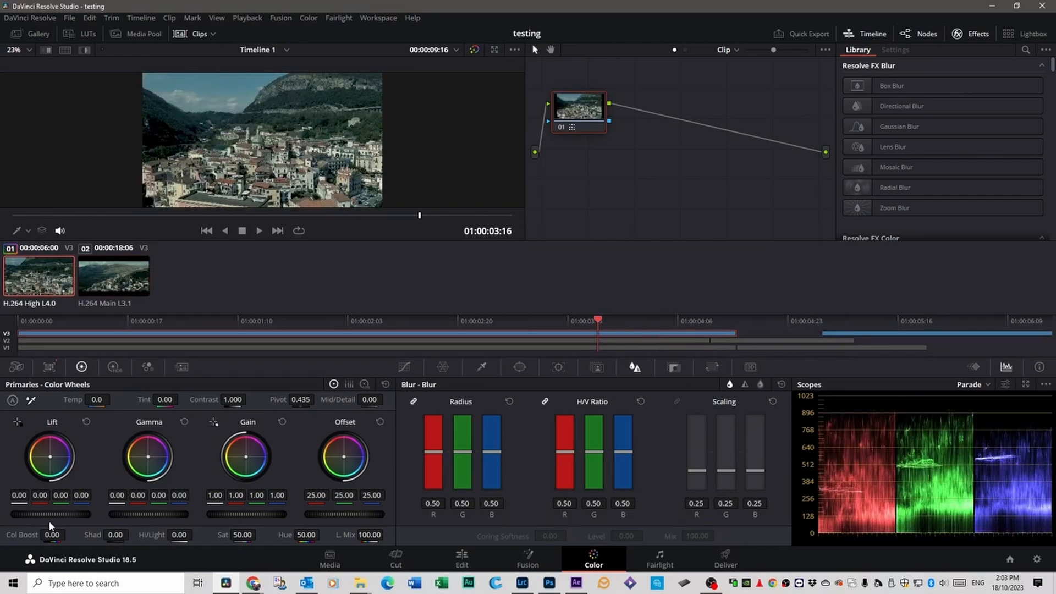
drag(51, 514, 33, 514)
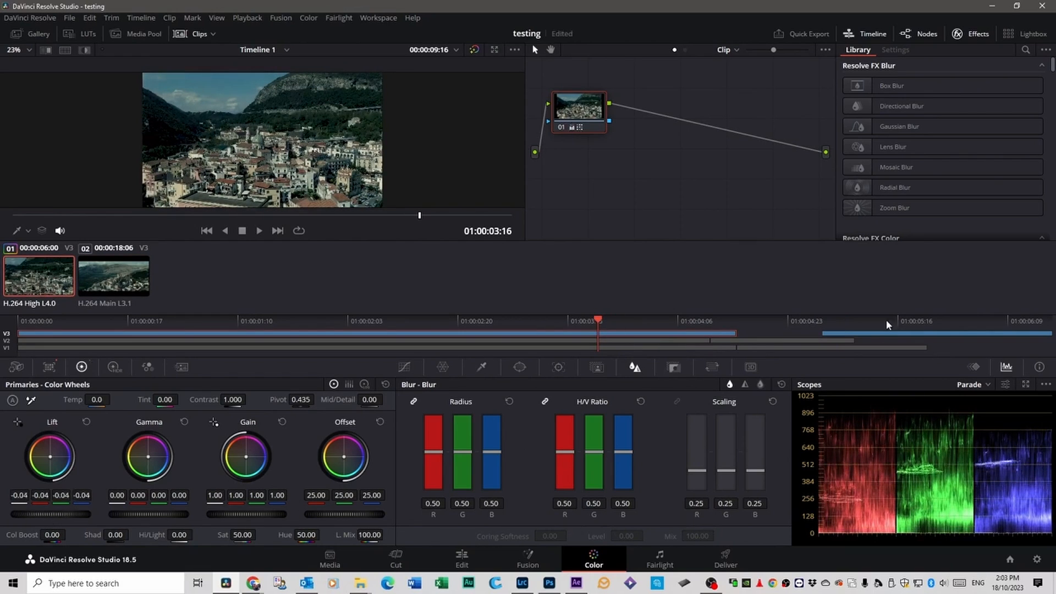
drag(598, 323, 825, 323)
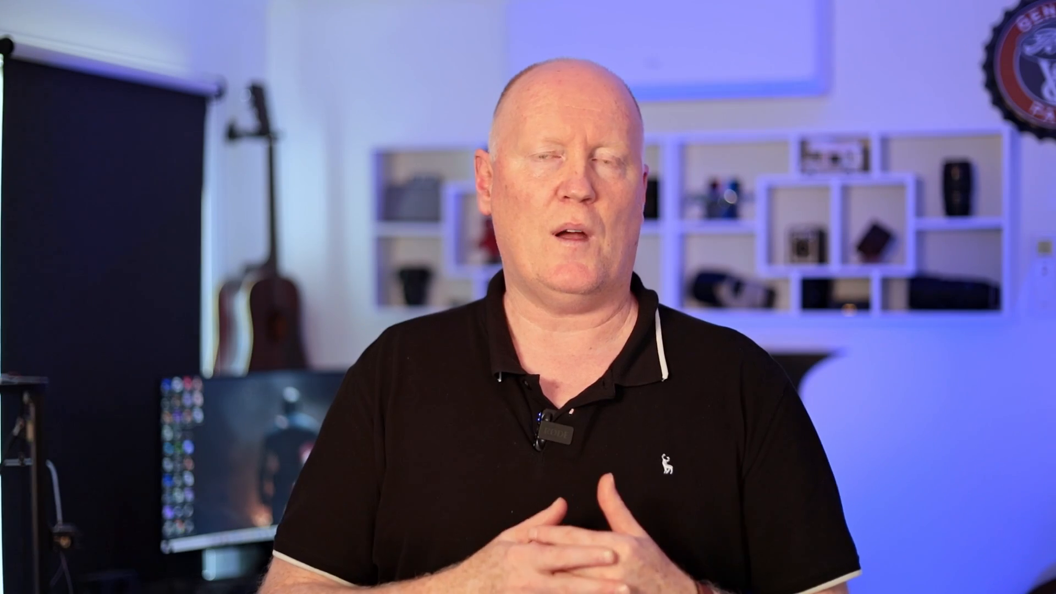
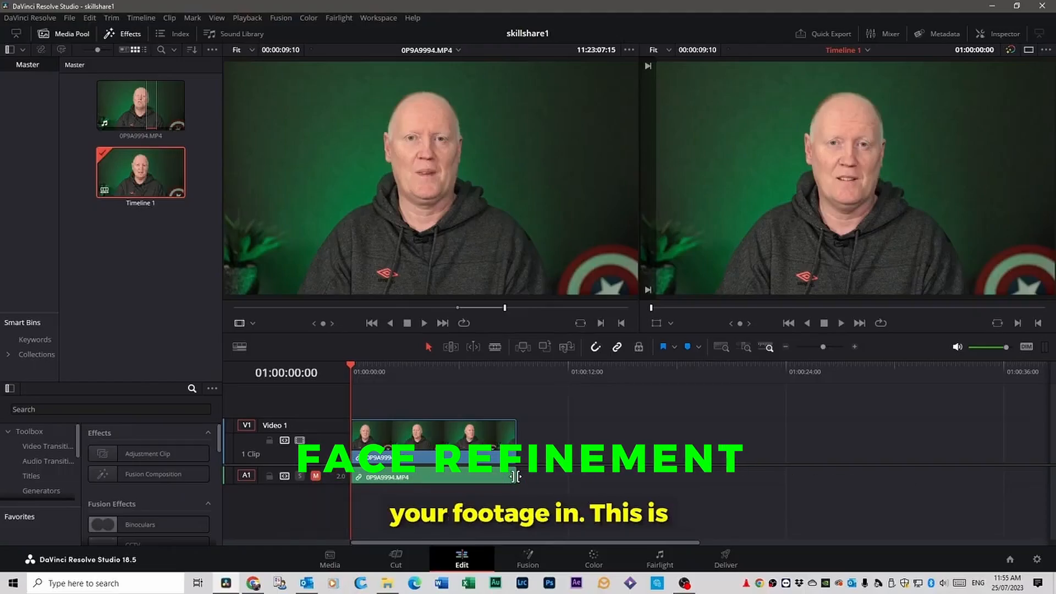
Step: Search the effects for "beauty" and apply the Beauty effect to the 0P9A9994.MP4 clip on Video 1
key(space)
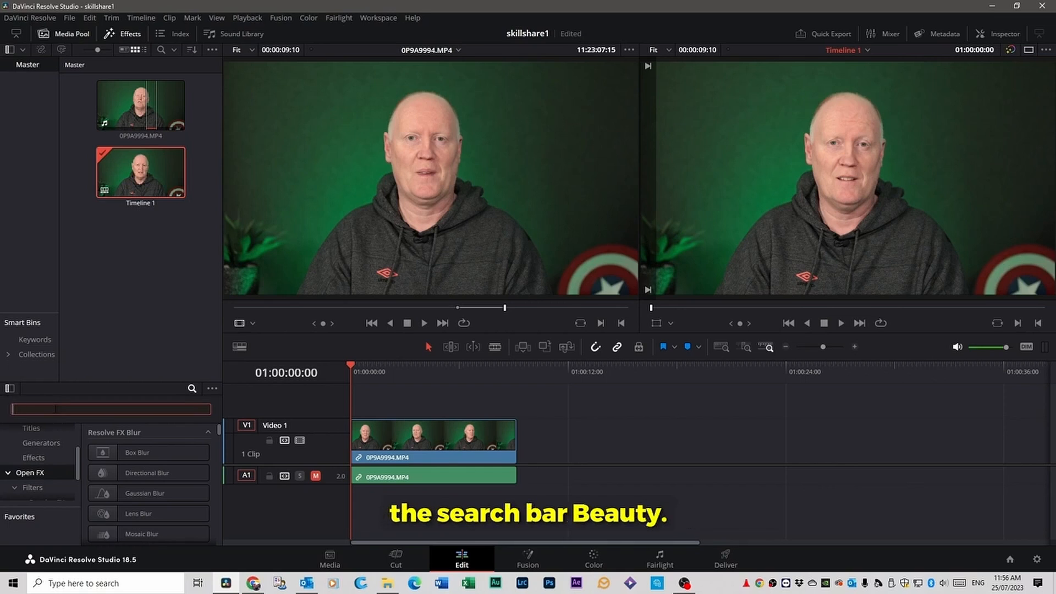
text(beauty)
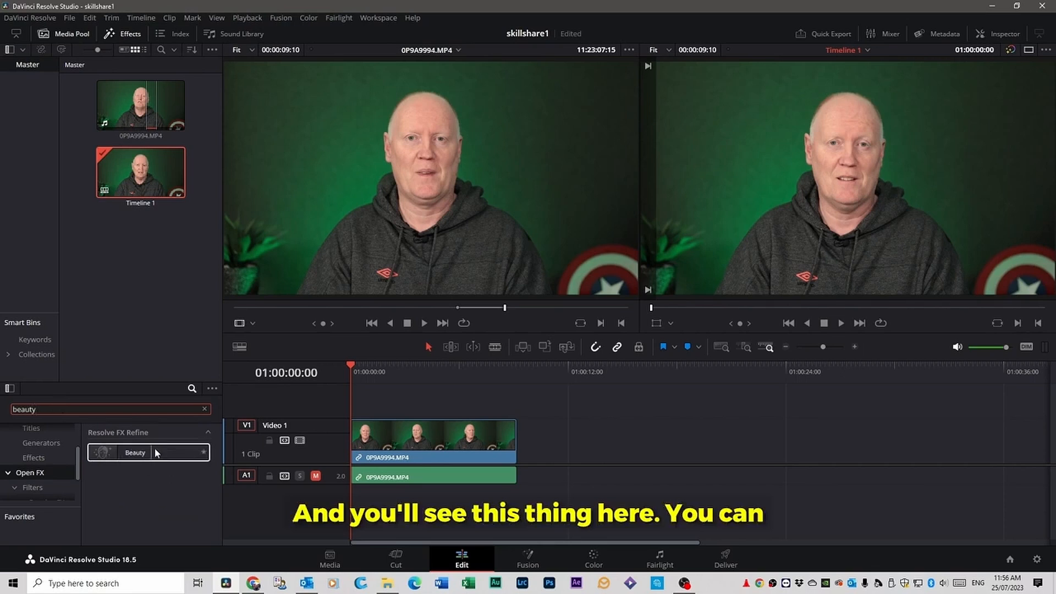
click(138, 455)
drag(138, 455, 430, 448)
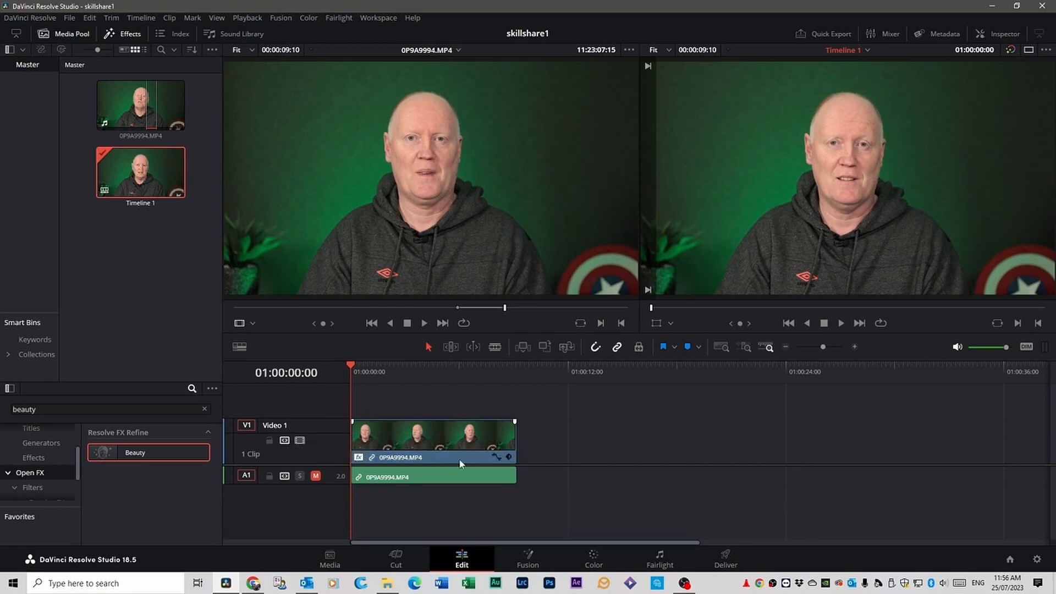
Step: Open the Beauty effect's settings, examine the face close up at 01:00:00:17 and turn the effect off for comparison
click(1004, 34)
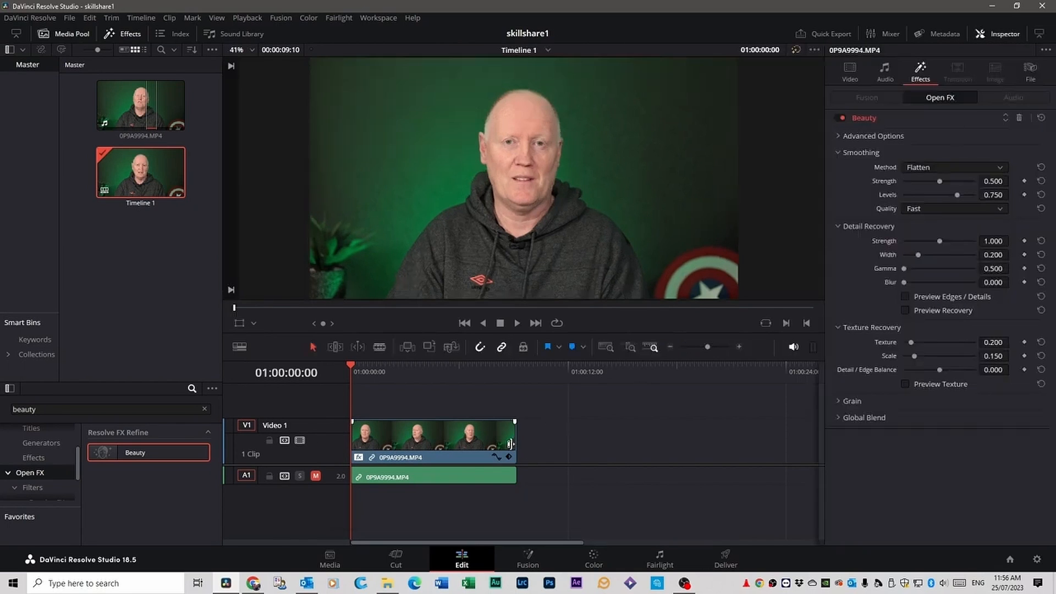
scroll(522, 175, up, 3)
scroll(522, 175, up, 6)
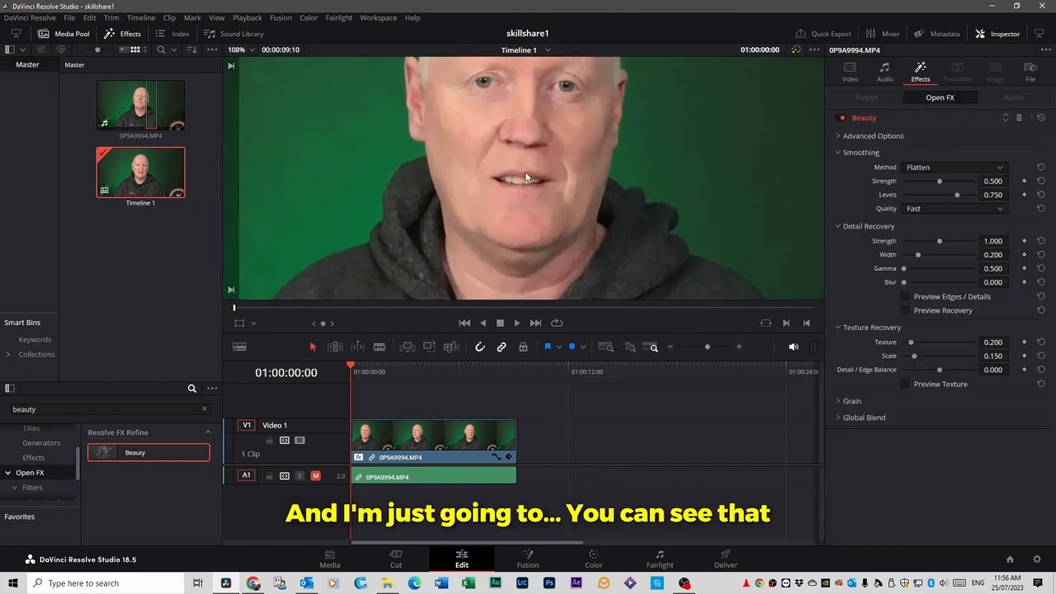
key(space)
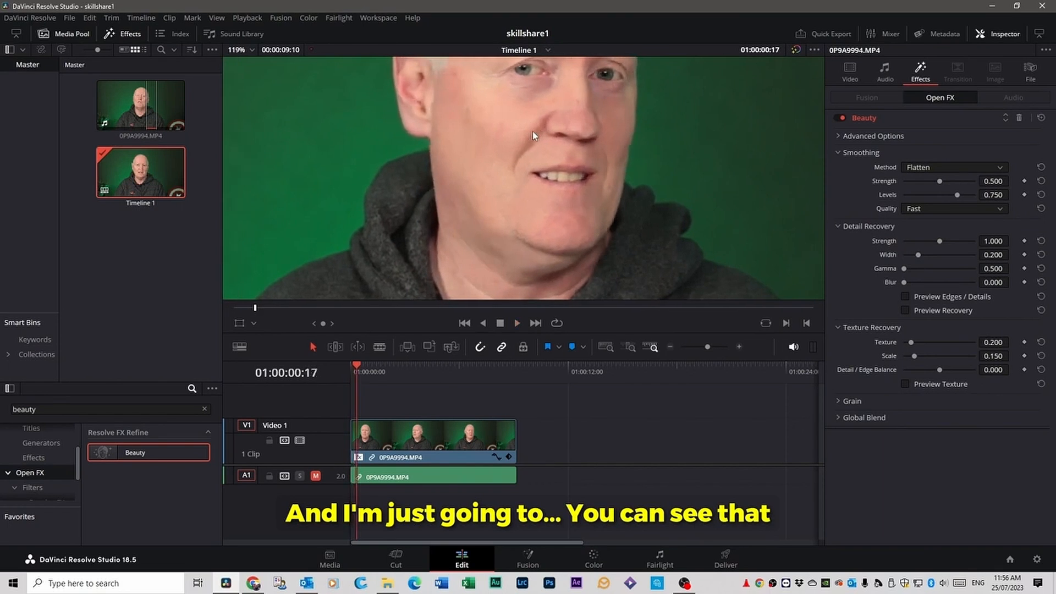
scroll(506, 215, down, 2)
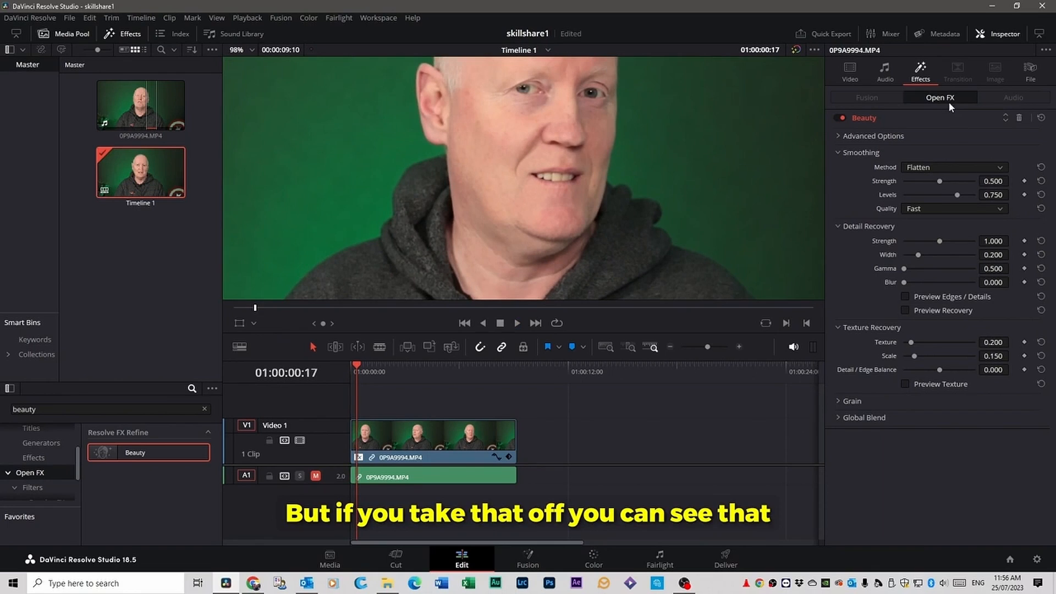
click(838, 118)
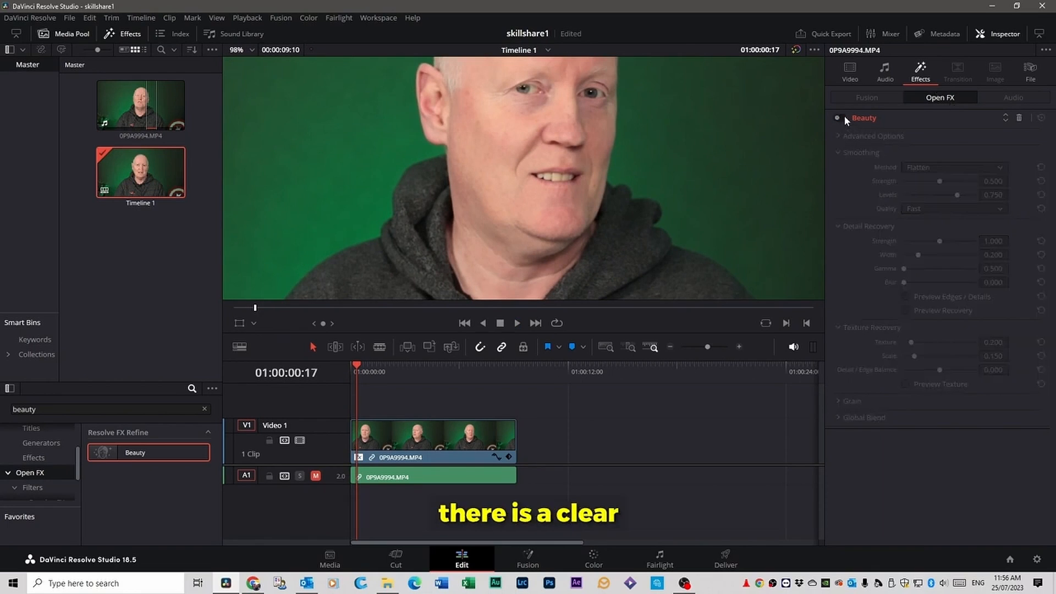
Step: Toggle the Beauty effect on and off, playing part of the clip, to compare the skin with and without it
click(842, 117)
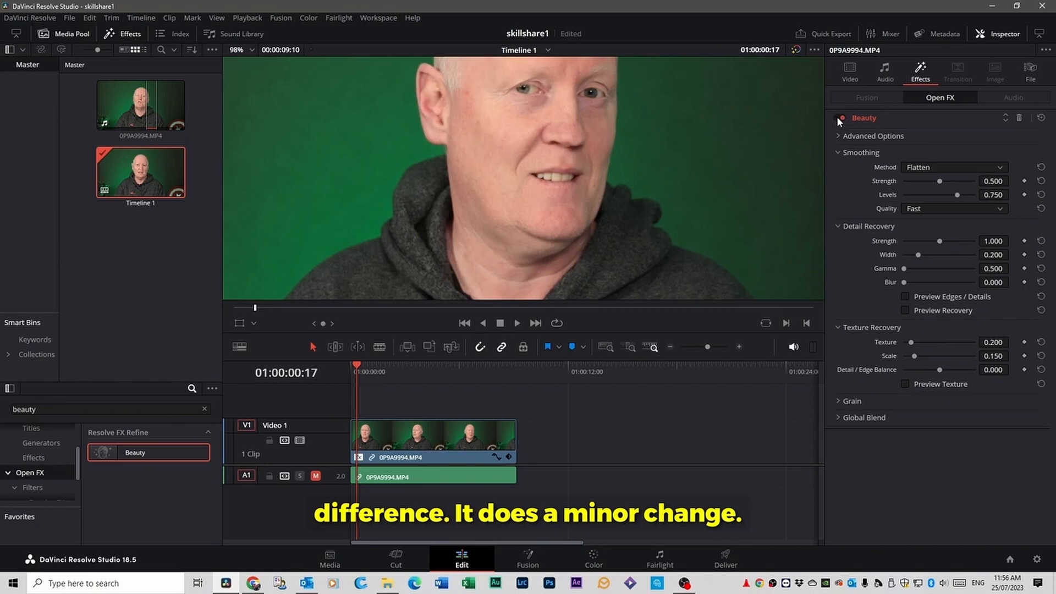
click(838, 118)
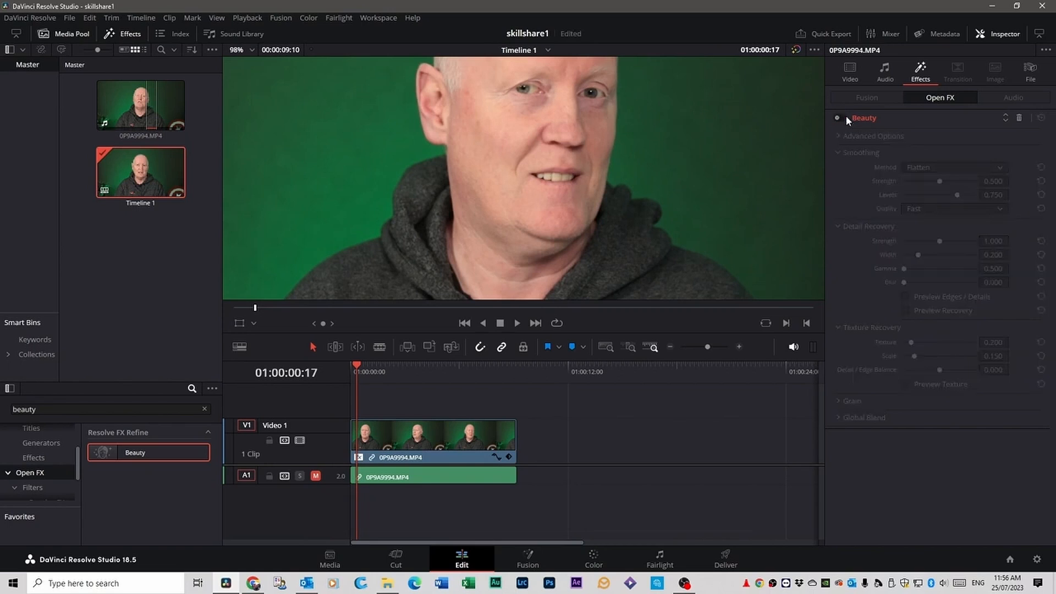
click(846, 116)
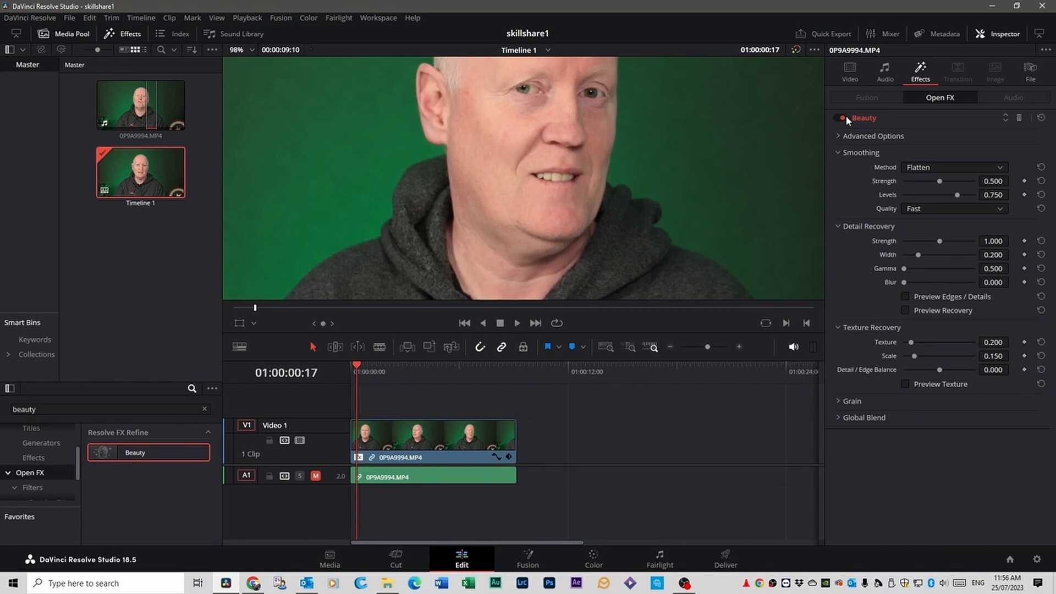
key(space)
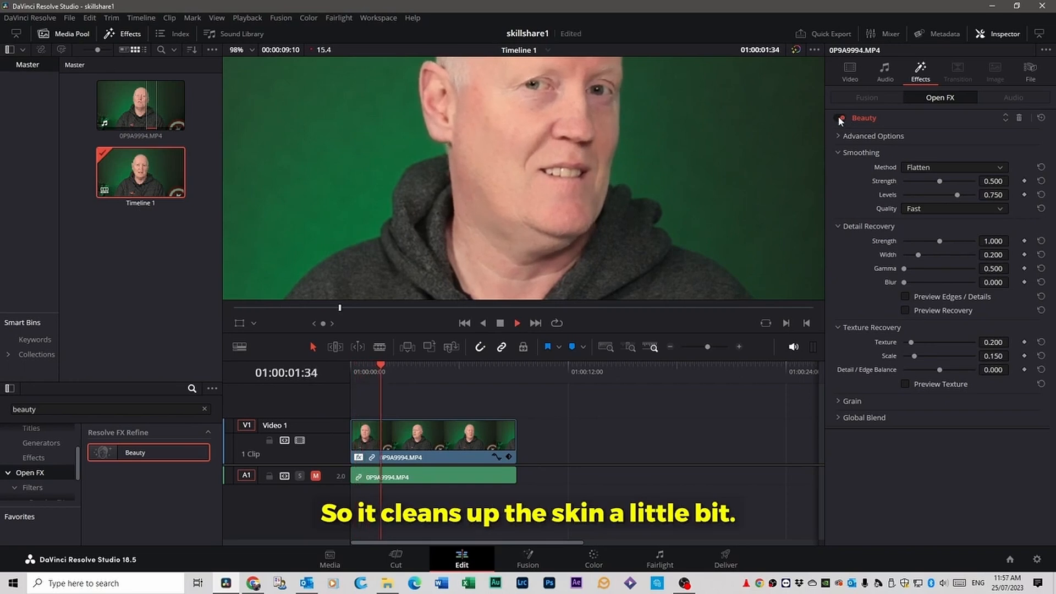
click(838, 118)
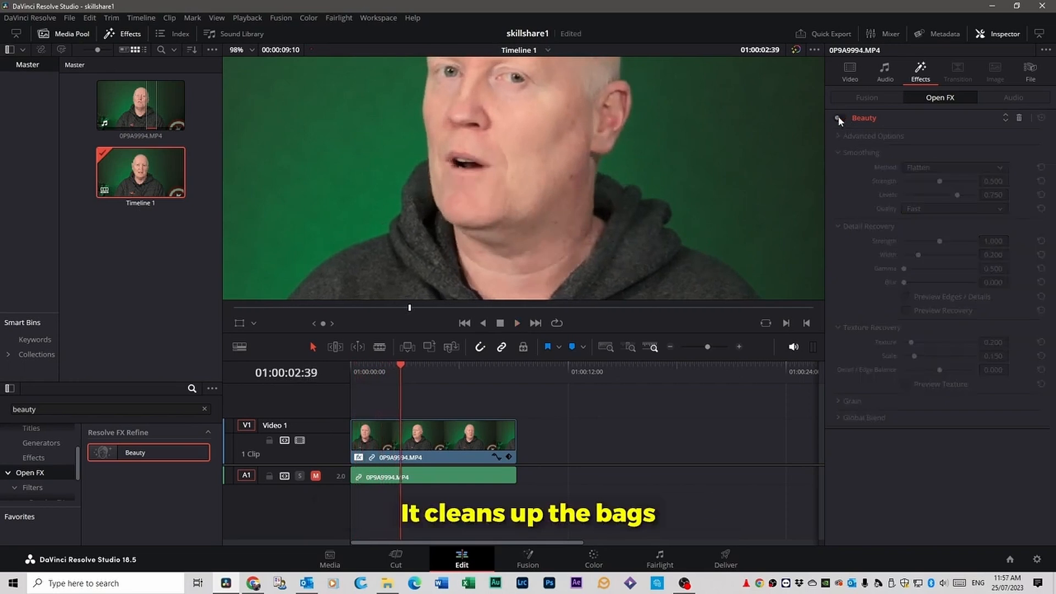
click(838, 118)
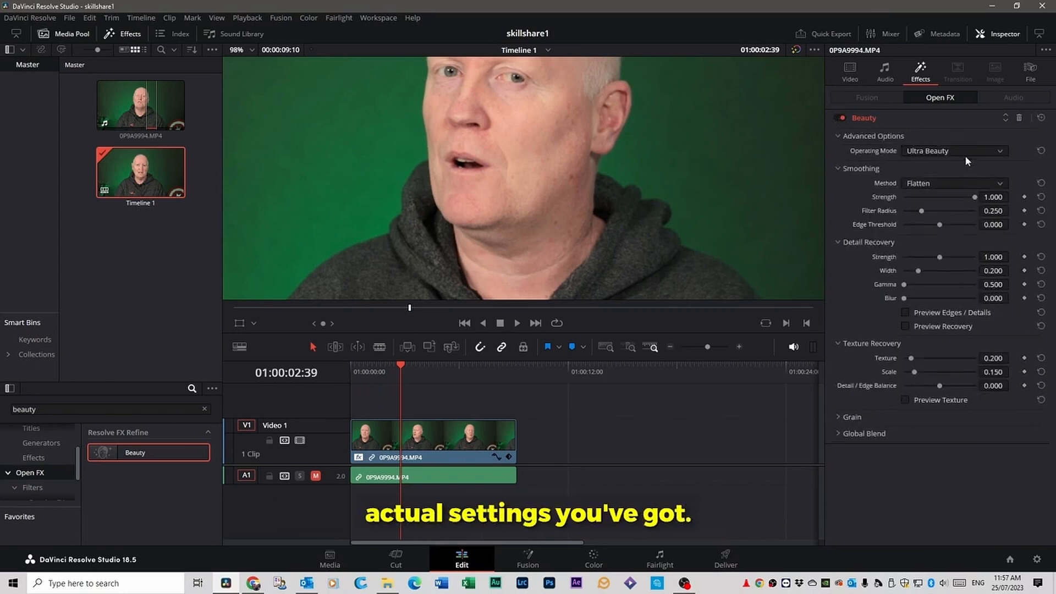
Step: Try the Beauty effect's Automatic and Advanced operating modes, with Advanced Diffuse Lighting at -0.418, and return to Ultra Beauty
click(998, 154)
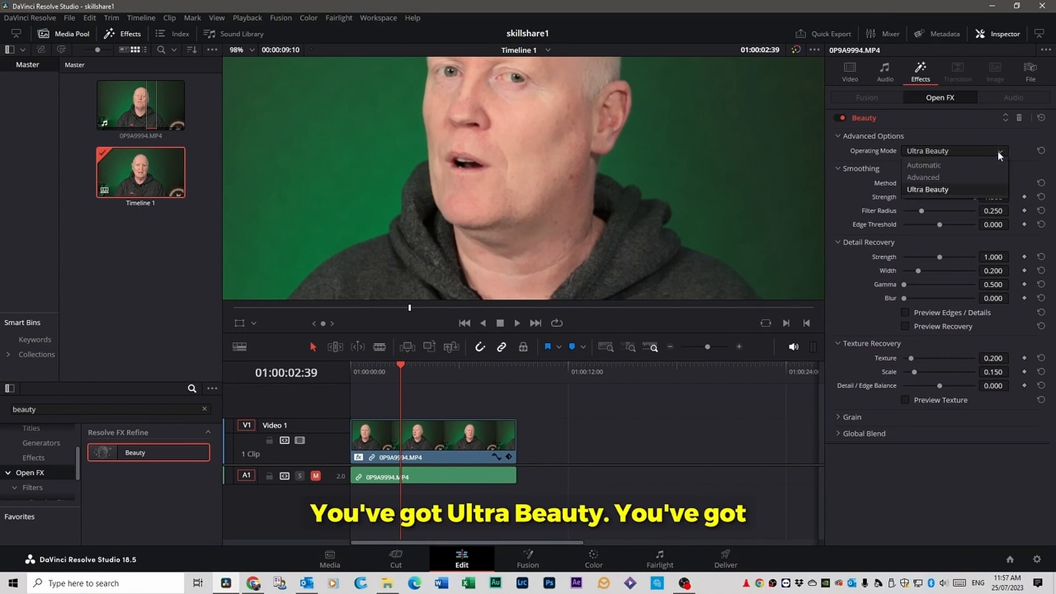
click(926, 165)
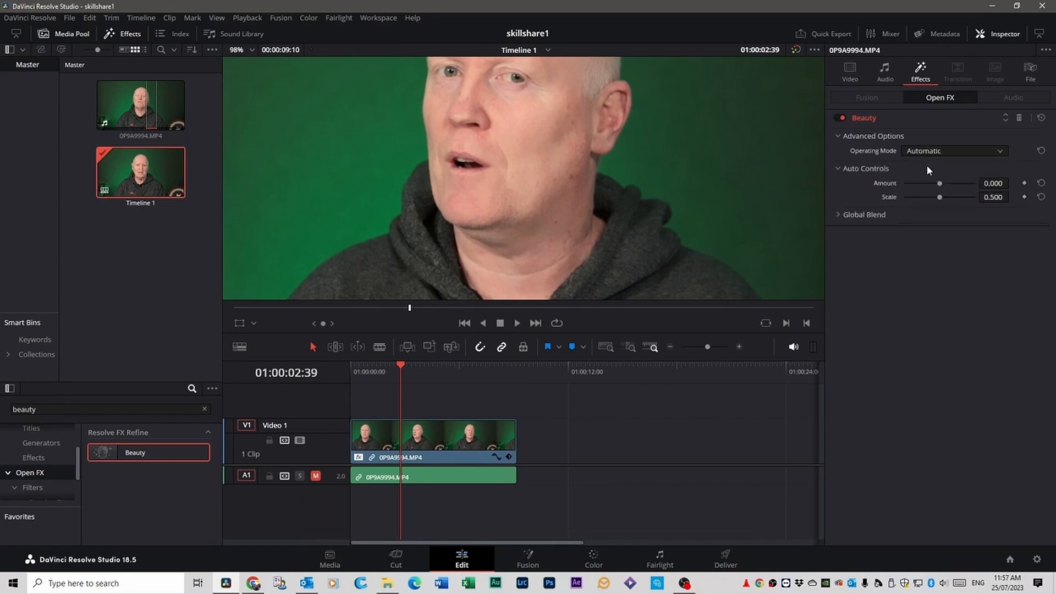
click(933, 155)
click(922, 176)
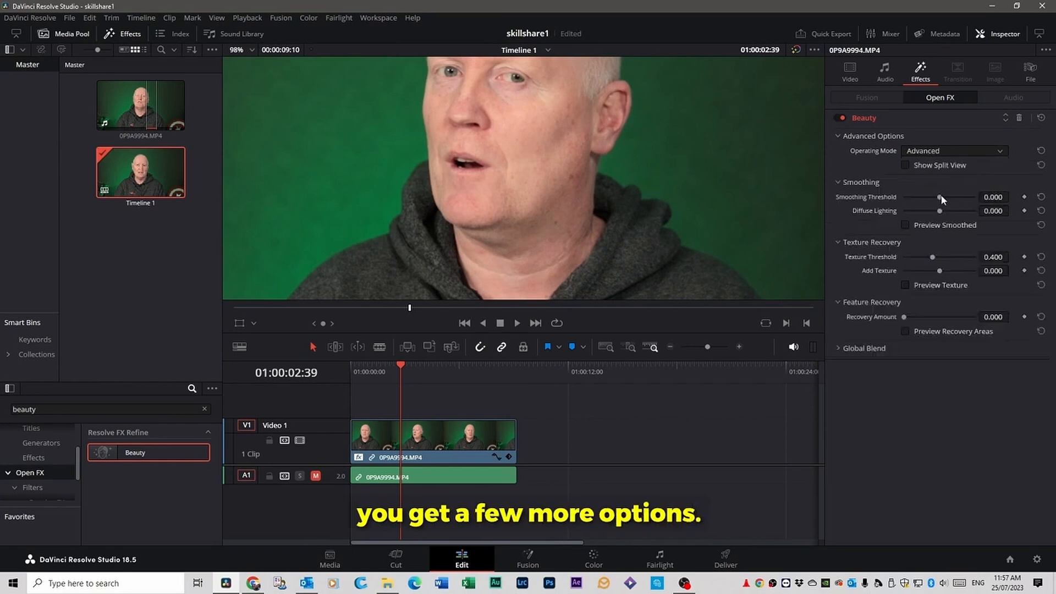
mouse_move(940, 196)
mouse_down()
mouse_move(1008, 199)
mouse_move(910, 193)
mouse_move(942, 200)
mouse_move(933, 214)
mouse_up()
click(957, 150)
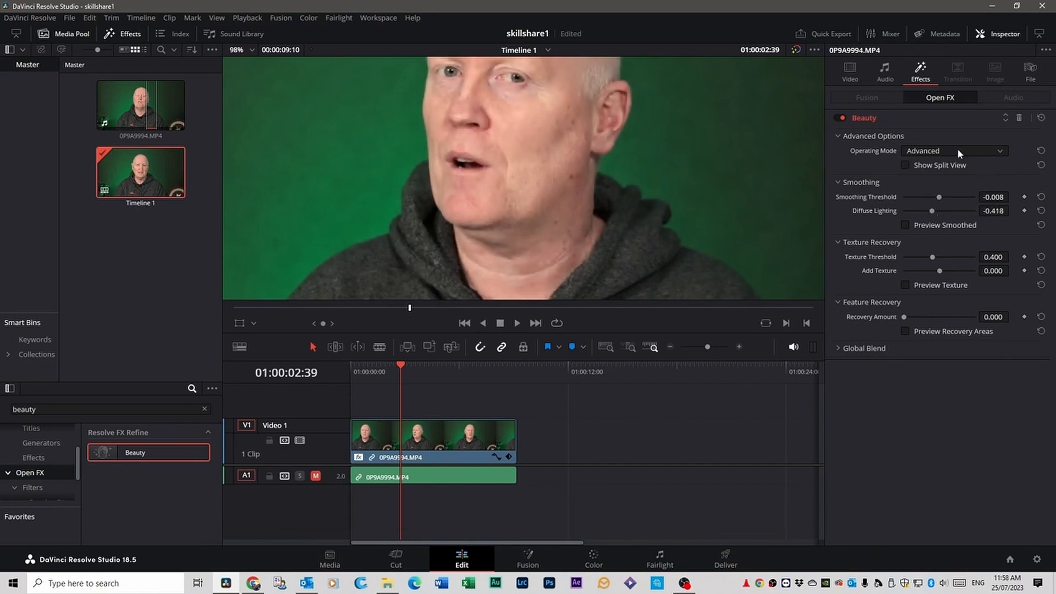
click(935, 139)
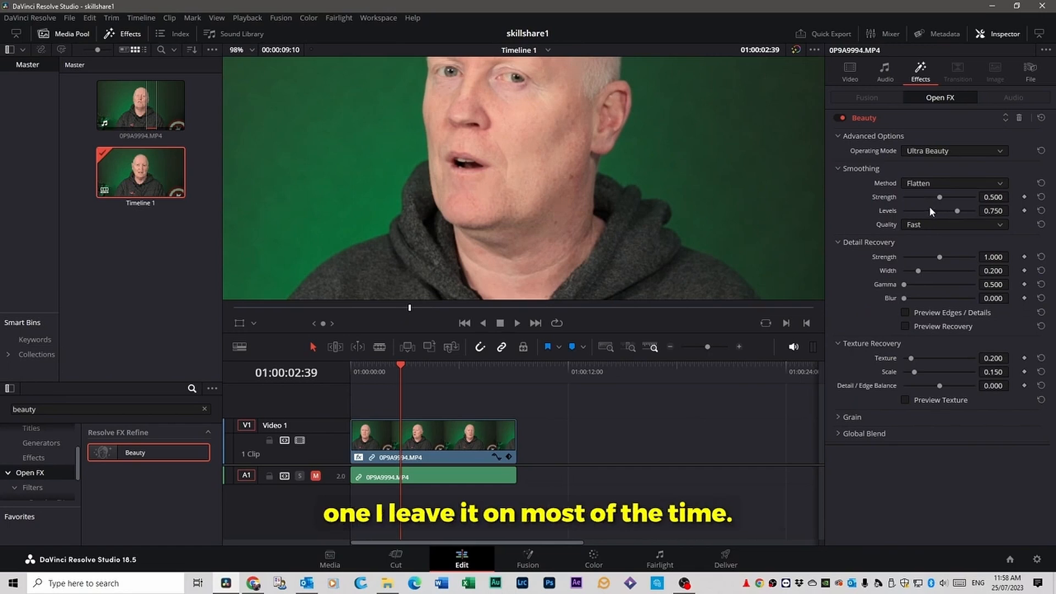
Step: Change the Beauty smoothing method to Filter, with Filter Radius at 0.543 and Edge Threshold at -0.302
click(998, 183)
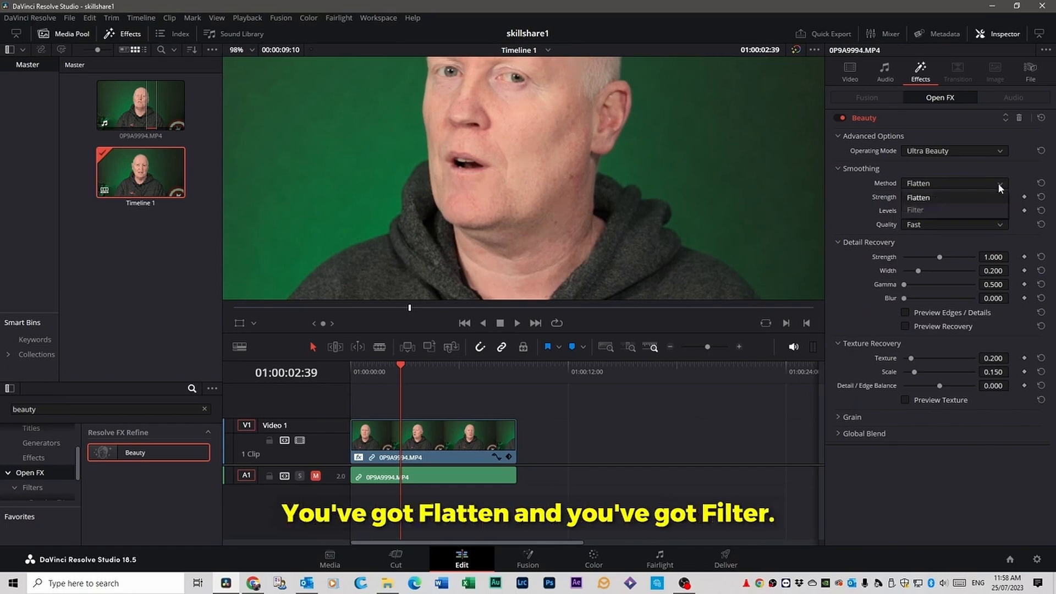
click(929, 210)
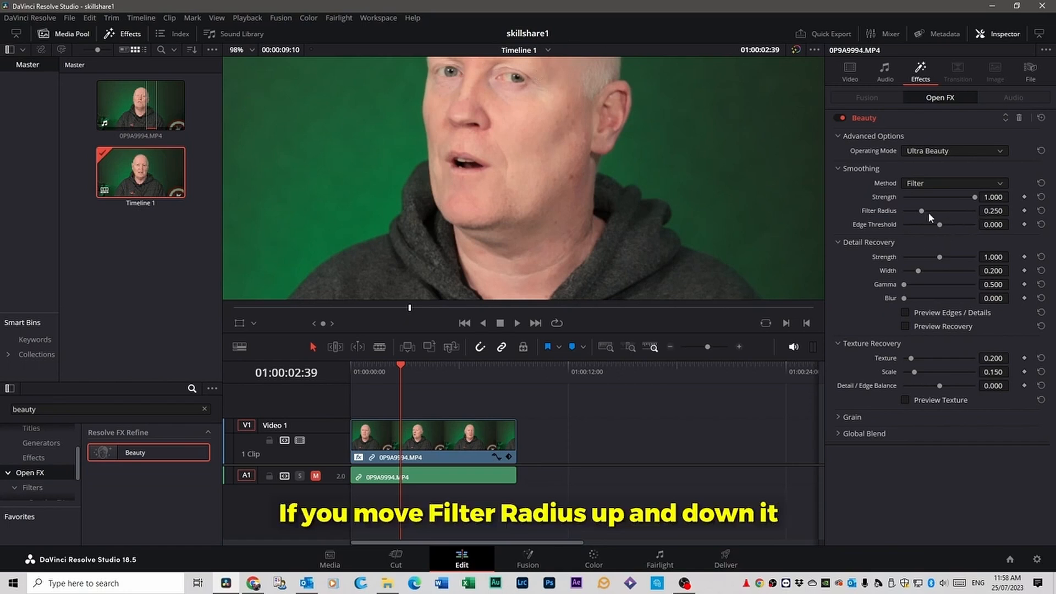
drag(922, 212, 975, 212)
scroll(582, 154, down, 3)
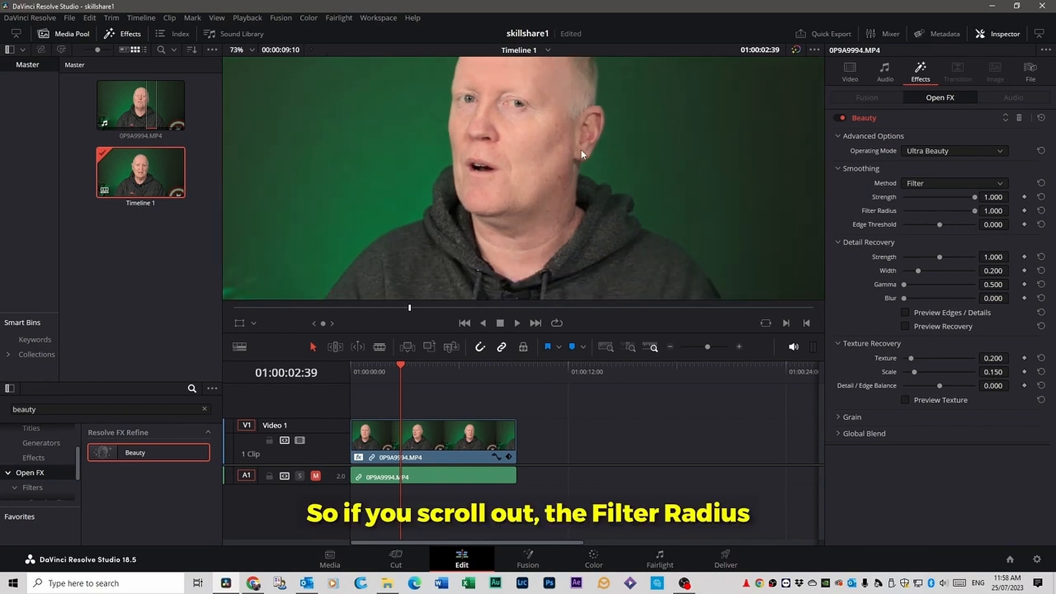
scroll(587, 153, down, 3)
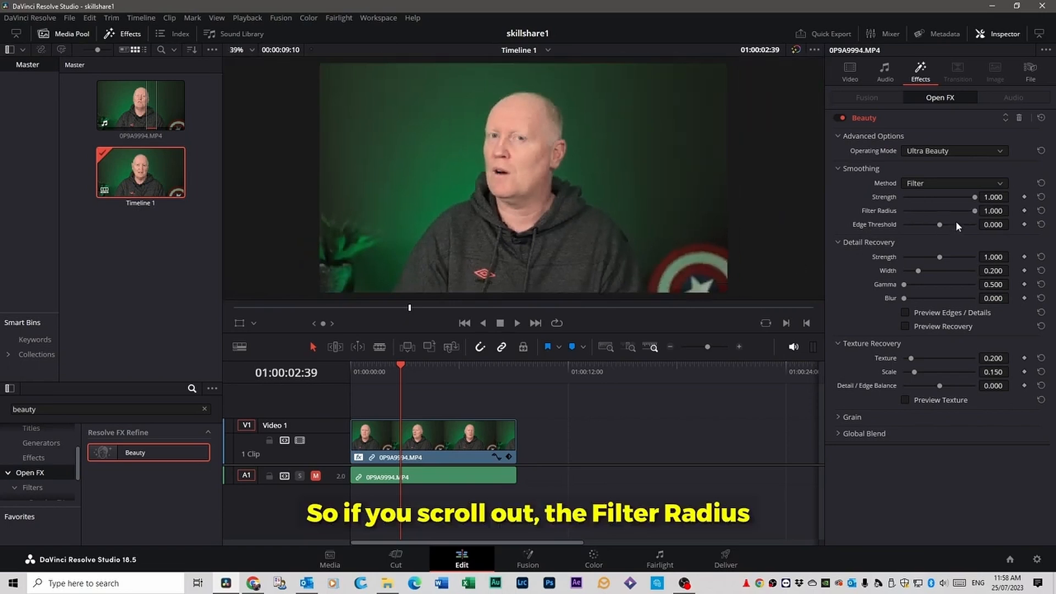
drag(973, 211, 942, 195)
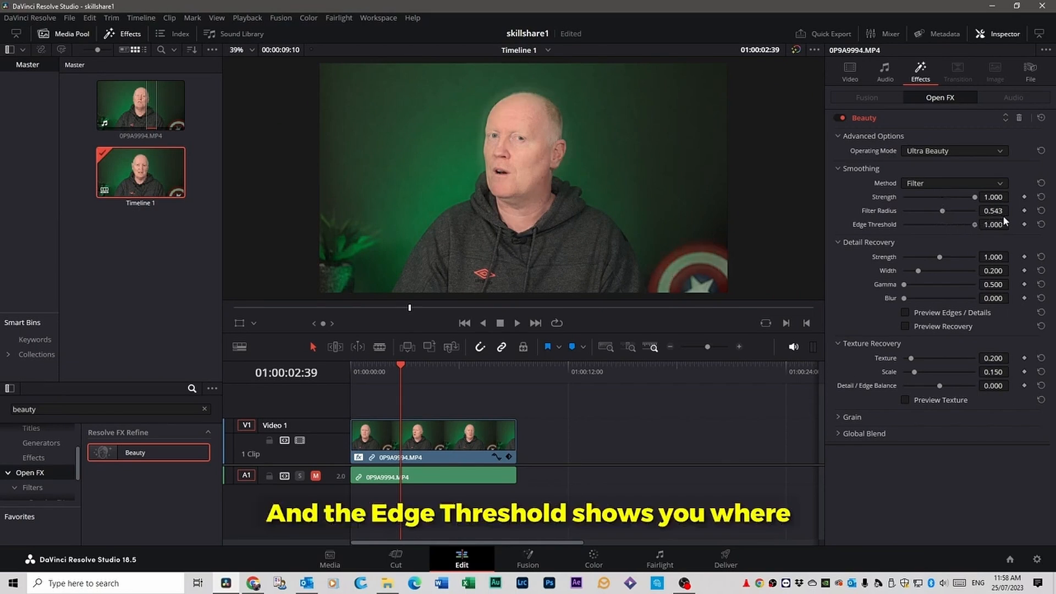
mouse_move(941, 223)
mouse_down()
mouse_move(878, 224)
mouse_move(1018, 225)
mouse_move(926, 219)
mouse_up()
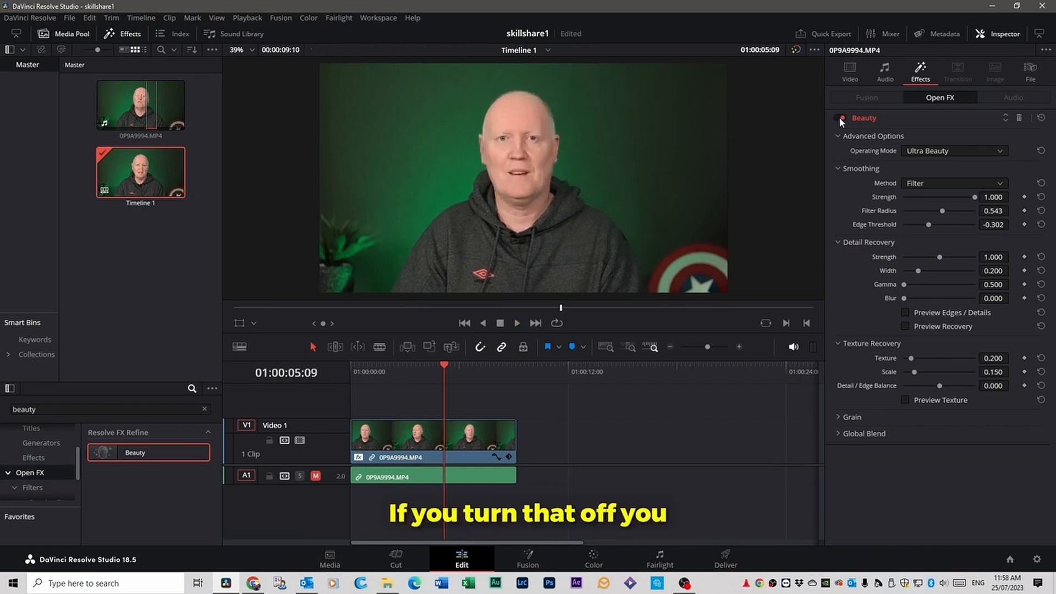
Step: Play the clip with the Beauty effect turned off and on again to compare the smoothing at full frame
click(836, 116)
key(space)
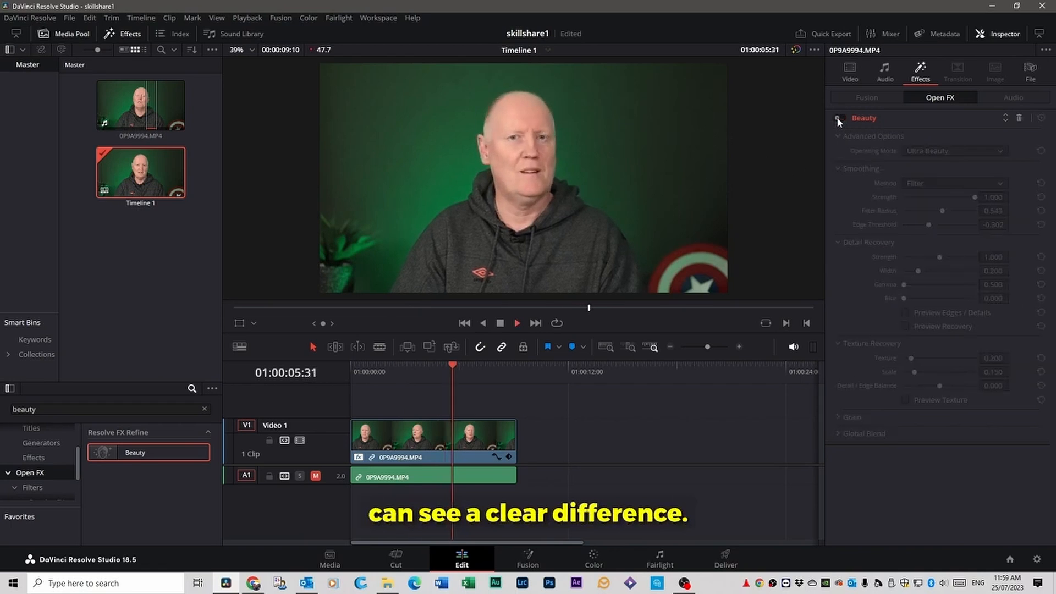
key(space)
click(837, 117)
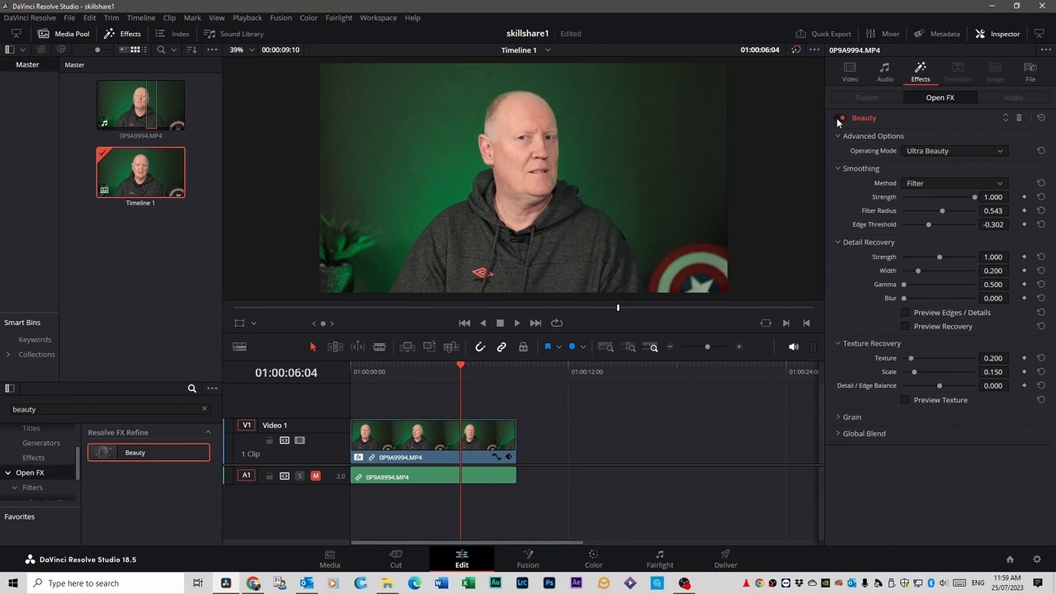
key(space)
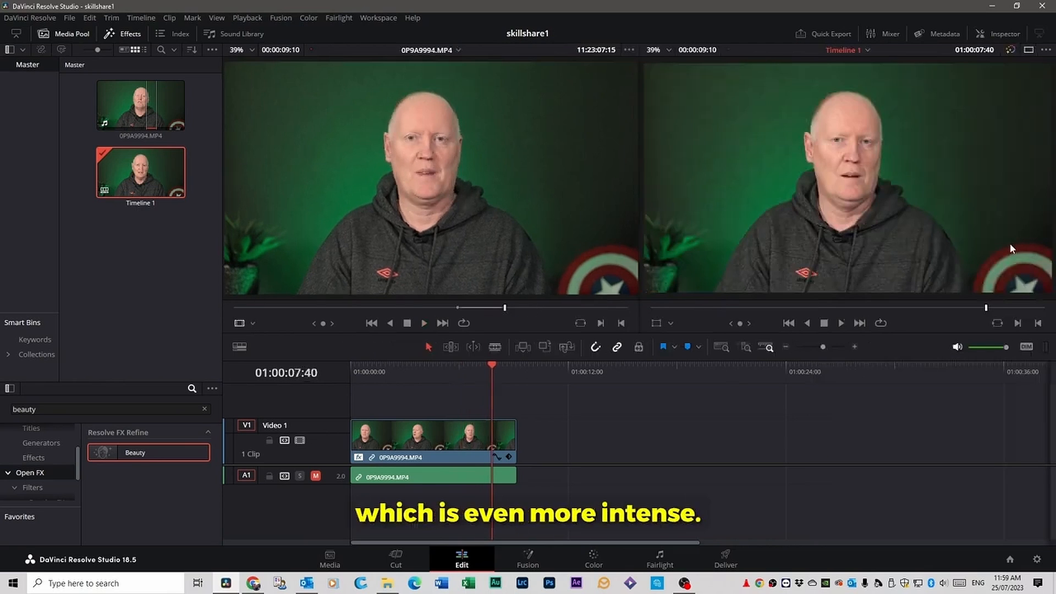
Step: On the Color page, search the effects for "face refinement" and apply Face Refinement to node 01
click(593, 561)
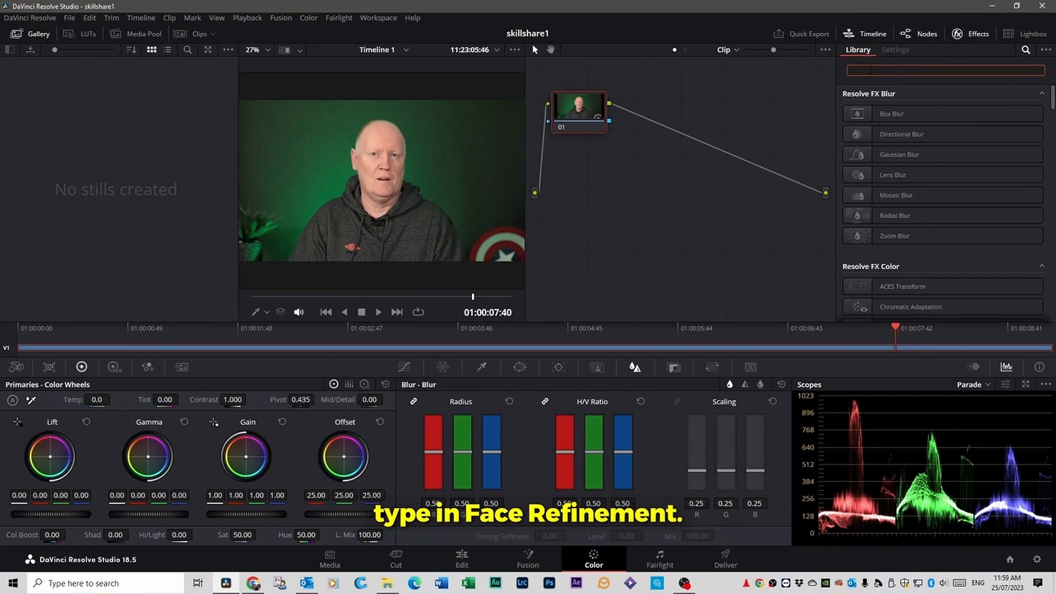
text(face refinement)
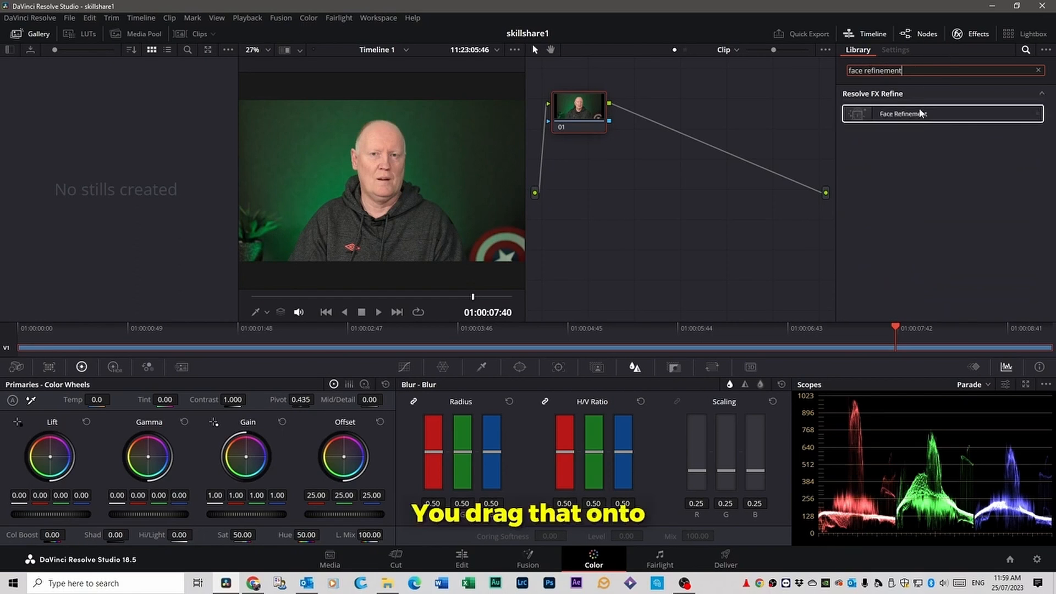
drag(915, 114, 585, 114)
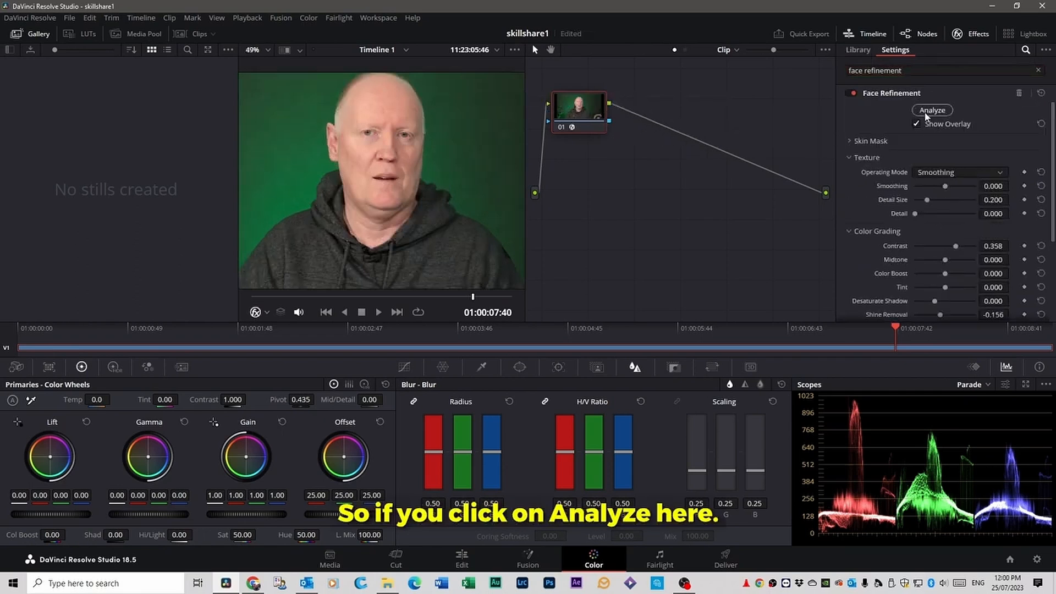
Step: Analyze the face across the clip with Face Refinement and hide the tracking overlay
click(927, 111)
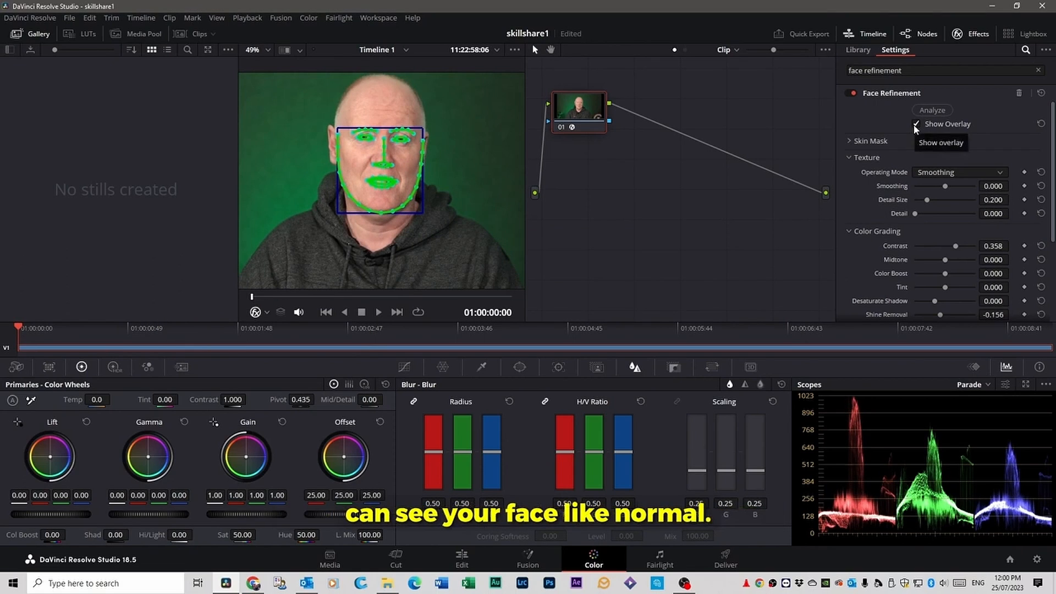
click(916, 125)
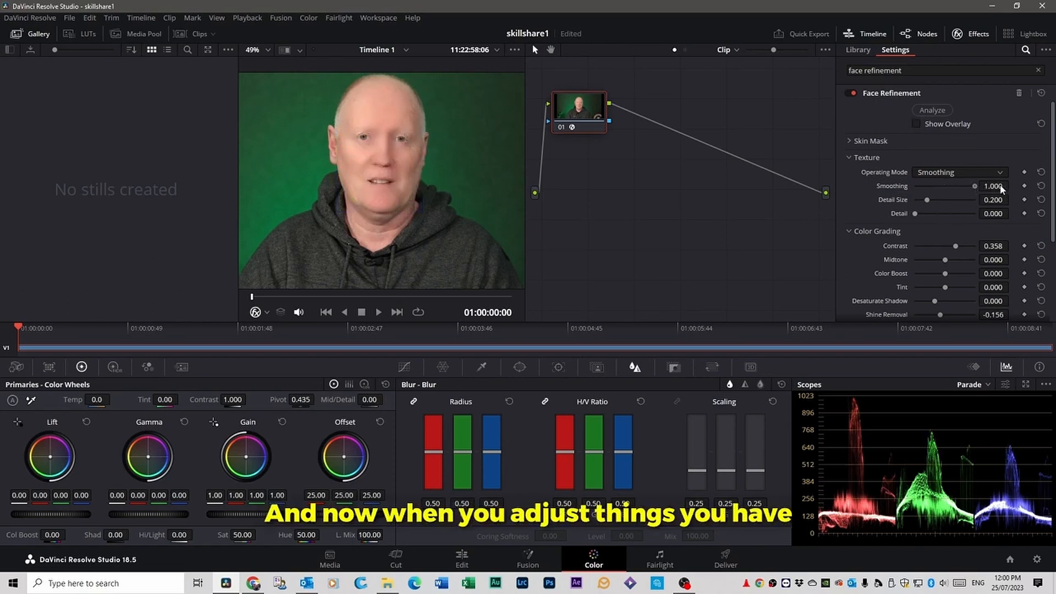
Step: Set the face texture's Smoothing to -0.064 and Detail Size to 0.624, preview Detail at 0.881 in playback, and return Detail to 0
drag(1000, 188, 939, 188)
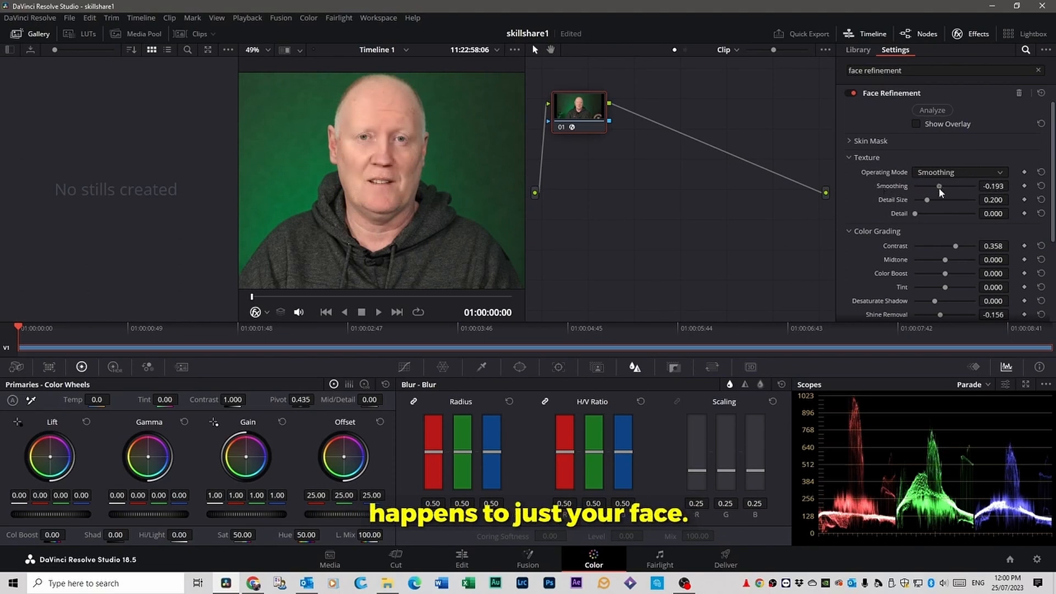
drag(914, 214, 968, 214)
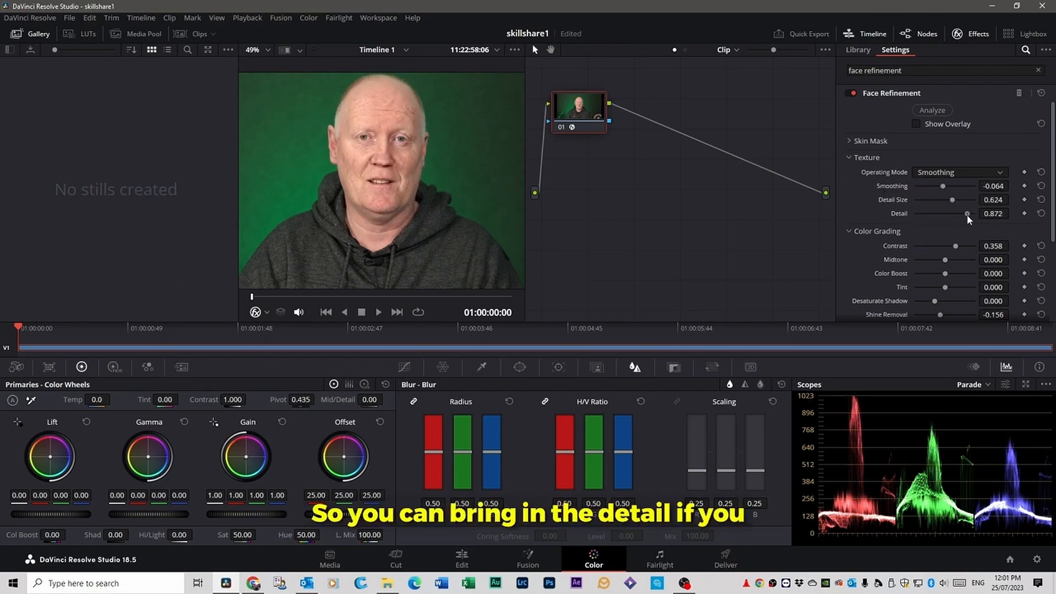
key(space)
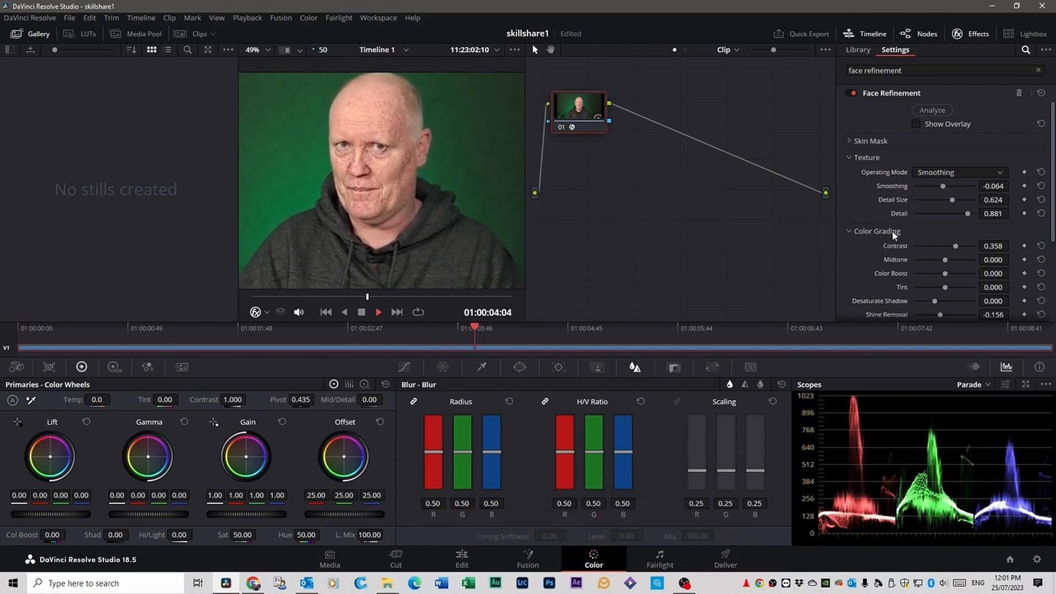
key(space)
drag(955, 215, 894, 216)
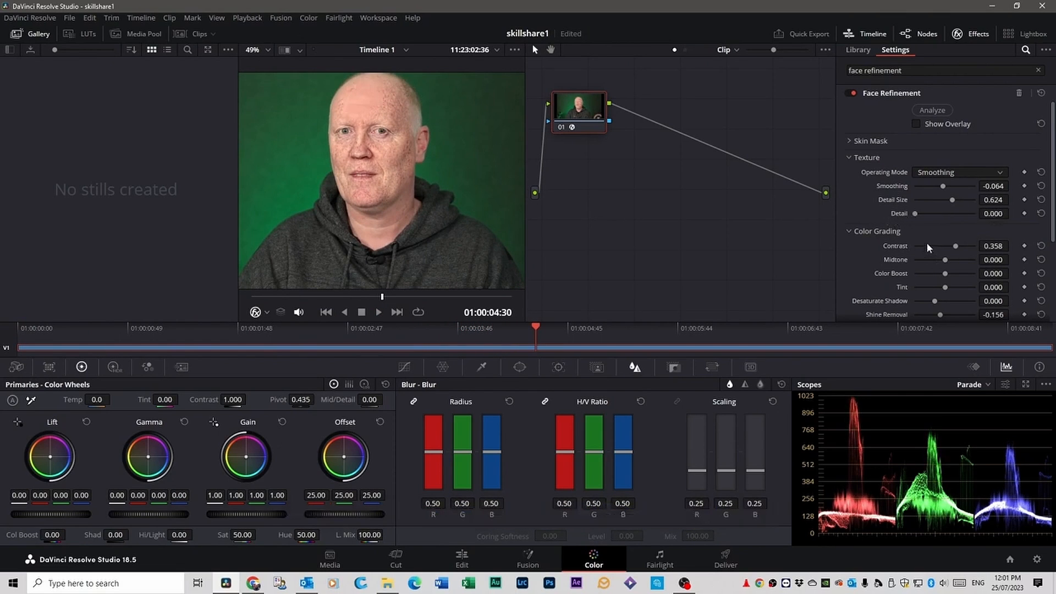
Step: In the Eye Retouching settings, set Eye Light to -0.019 and Eyebag Removal to 0.918 while checking the eyes close up
scroll(928, 247, down, 1)
scroll(925, 245, down, 1)
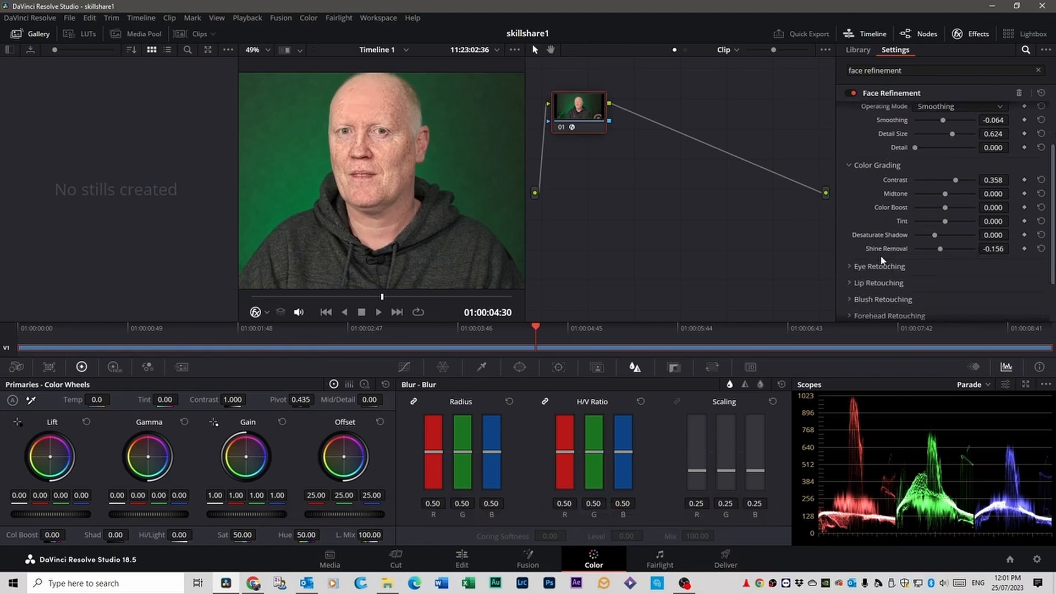
click(848, 264)
scroll(906, 219, down, 1)
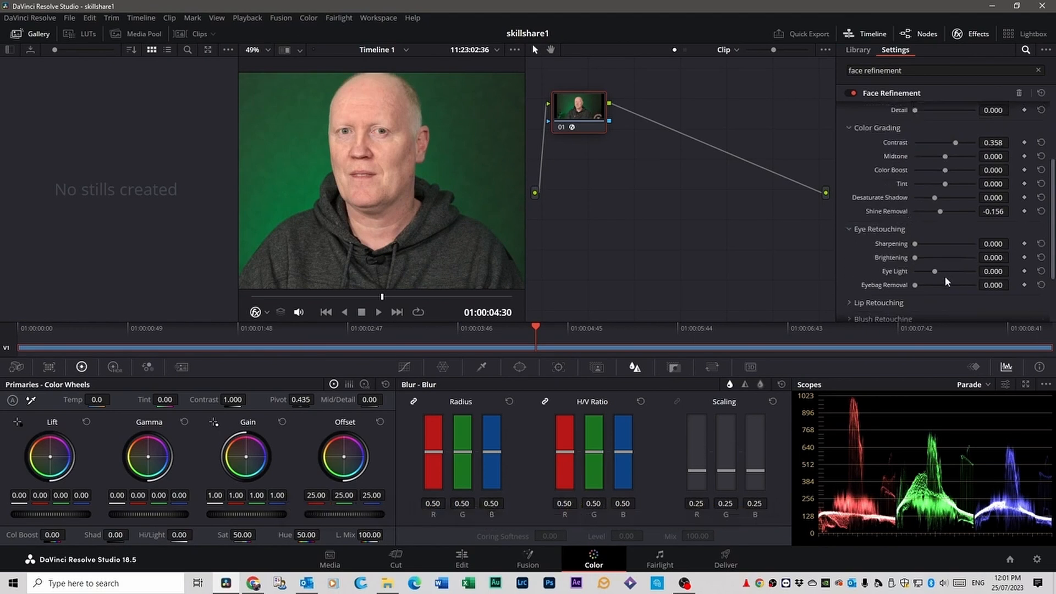
mouse_move(915, 285)
mouse_down()
mouse_move(947, 279)
mouse_move(908, 281)
mouse_move(928, 279)
mouse_up()
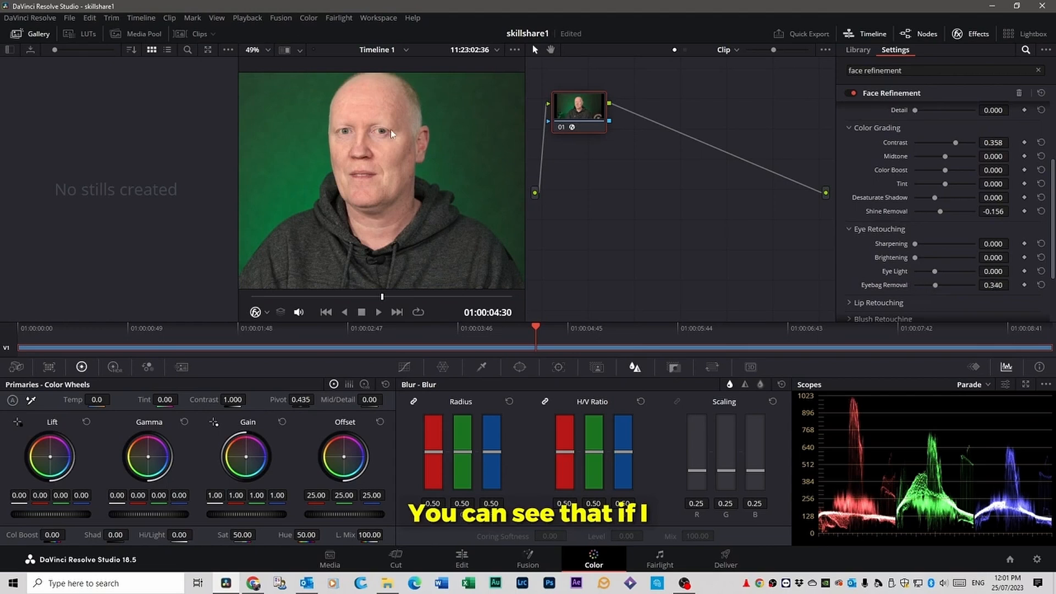
scroll(366, 133, up, 2)
scroll(365, 133, up, 1)
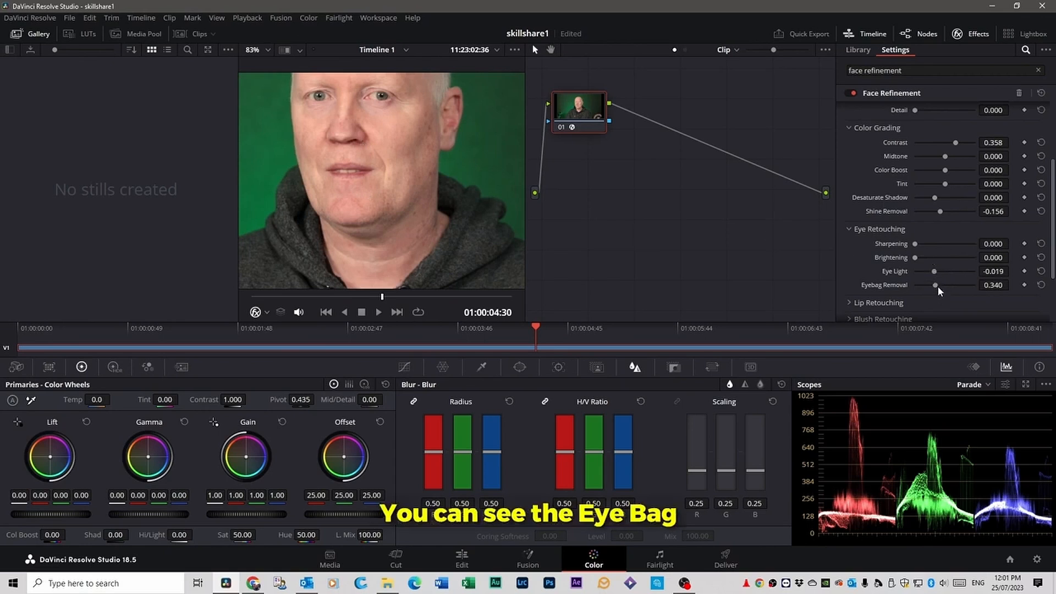
drag(937, 285, 1003, 284)
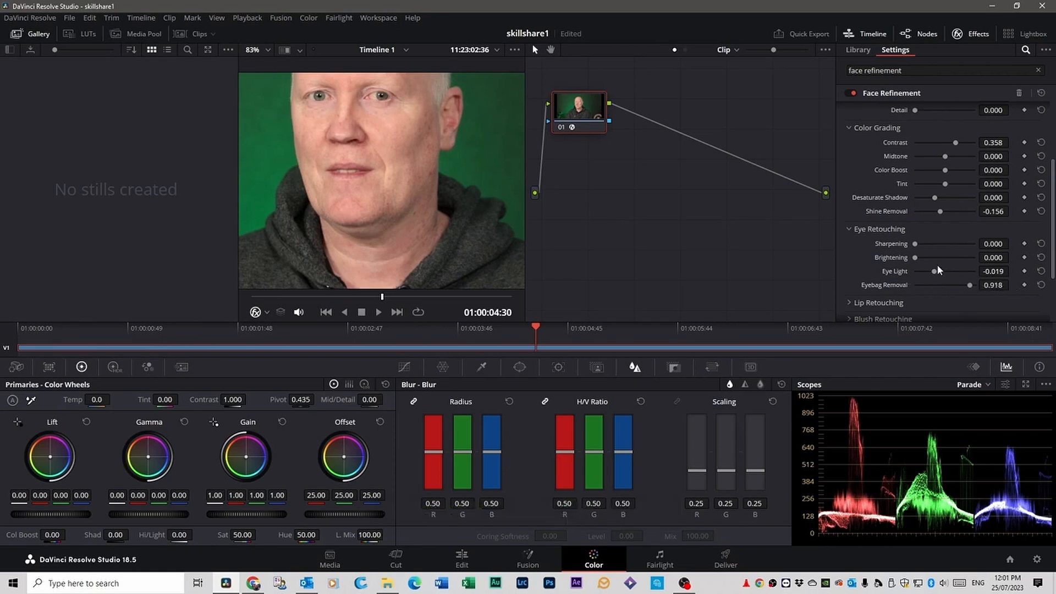
Step: Set the eyes' Sharpening to 0.321, Brightening to 0.340 and Eye Light to -0.004, and expand the Lip Retouching settings
mouse_move(916, 258)
mouse_down()
mouse_move(947, 256)
mouse_move(934, 258)
mouse_move(942, 266)
mouse_move(929, 254)
mouse_up()
mouse_move(933, 272)
mouse_down()
mouse_move(982, 276)
mouse_move(922, 278)
mouse_move(962, 282)
mouse_move(936, 283)
mouse_up()
click(850, 302)
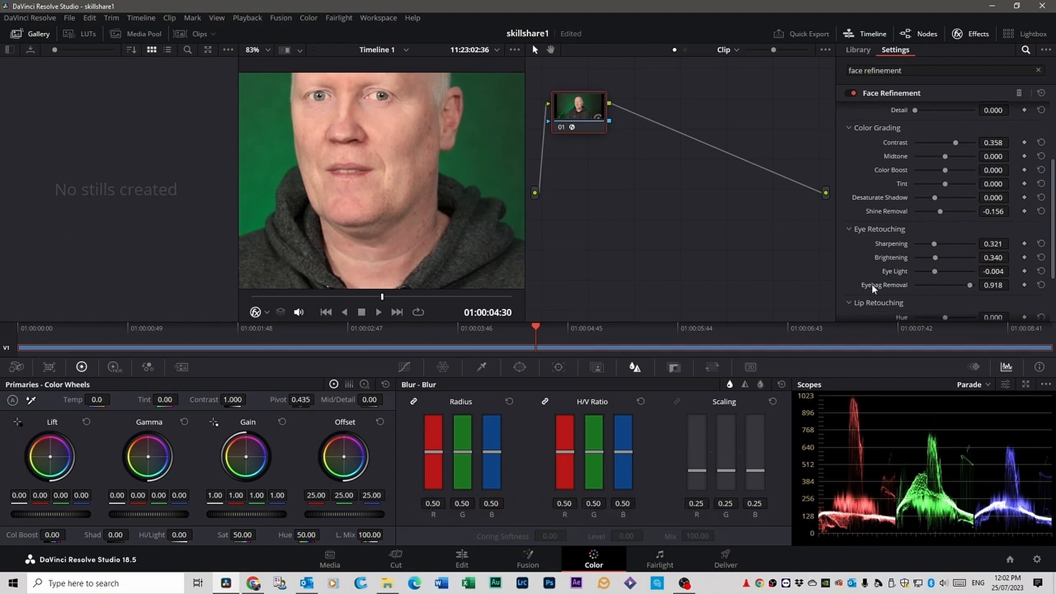
Step: Set Lip Retouching Hue to -0.119, Saturation to 0.064 and Upper Lip Smooth to 0.468, and set Blush Retouching Hue to 0.468
scroll(904, 257, down, 4)
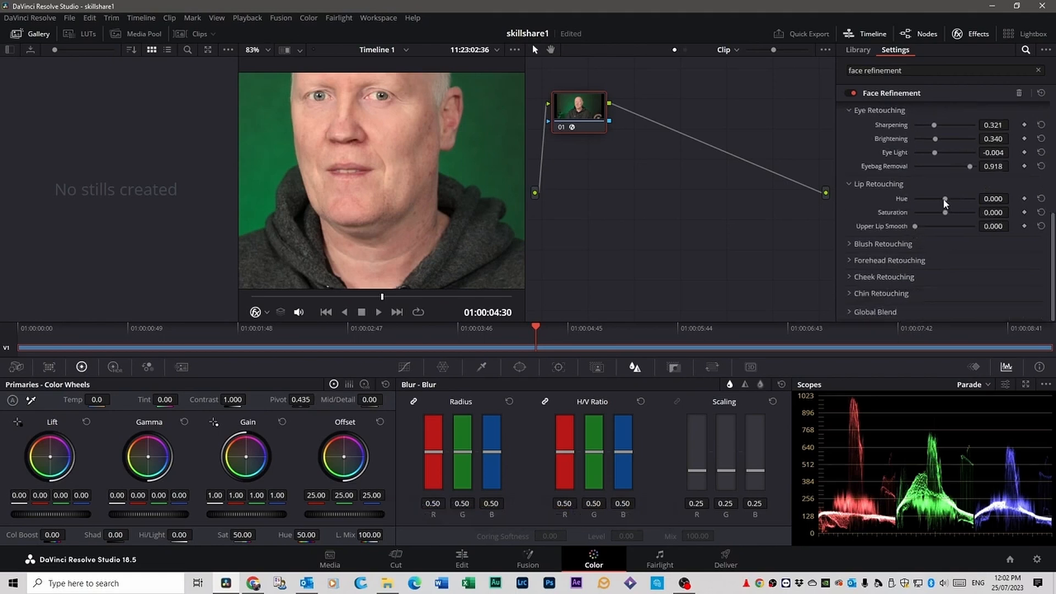
mouse_move(945, 199)
mouse_down()
mouse_move(911, 202)
mouse_move(946, 202)
mouse_move(956, 212)
mouse_move(949, 226)
mouse_up()
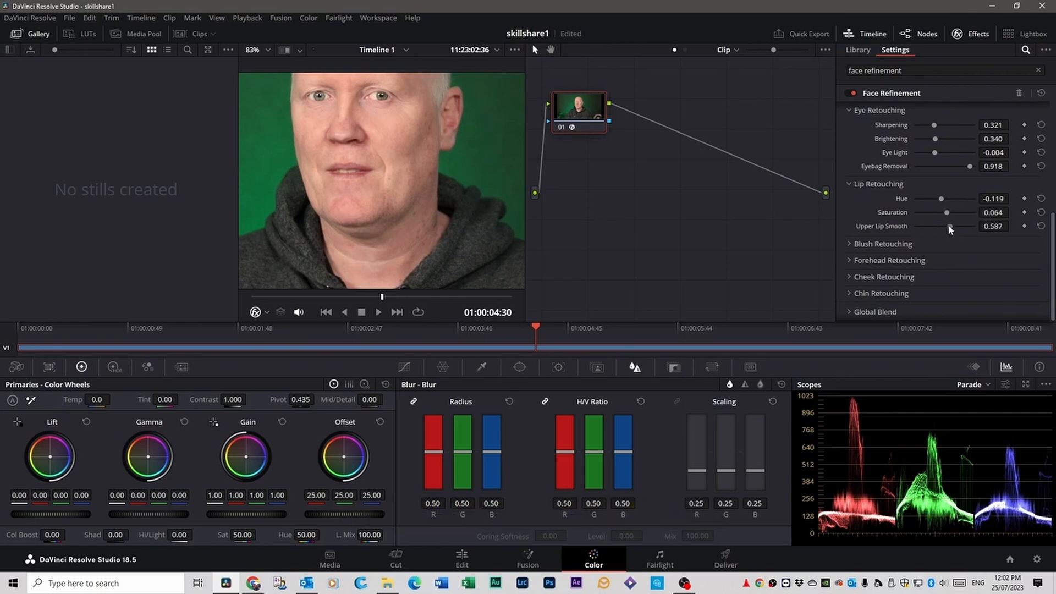
click(849, 244)
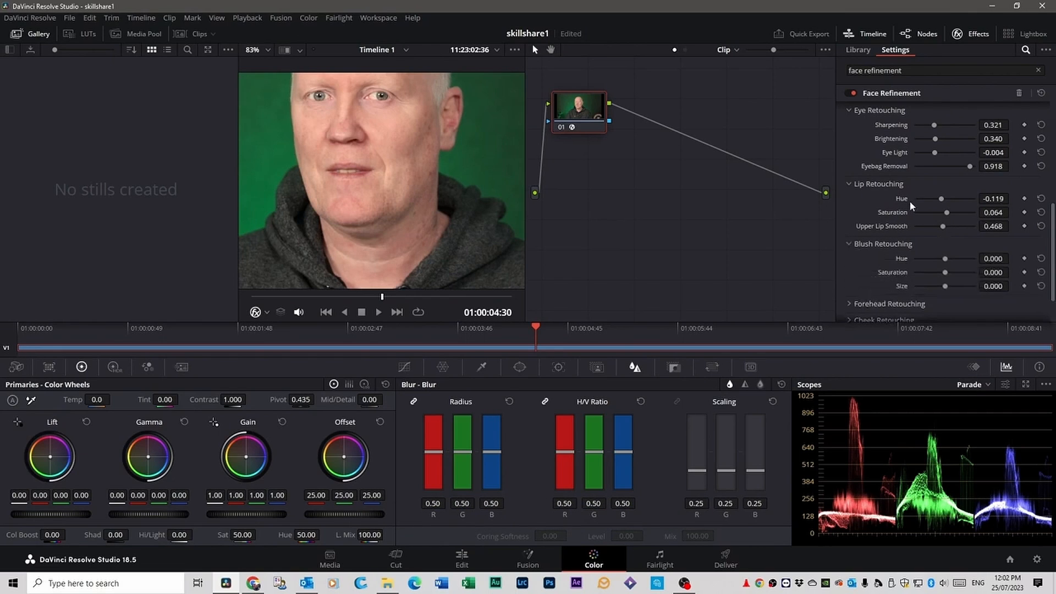
drag(945, 259, 957, 259)
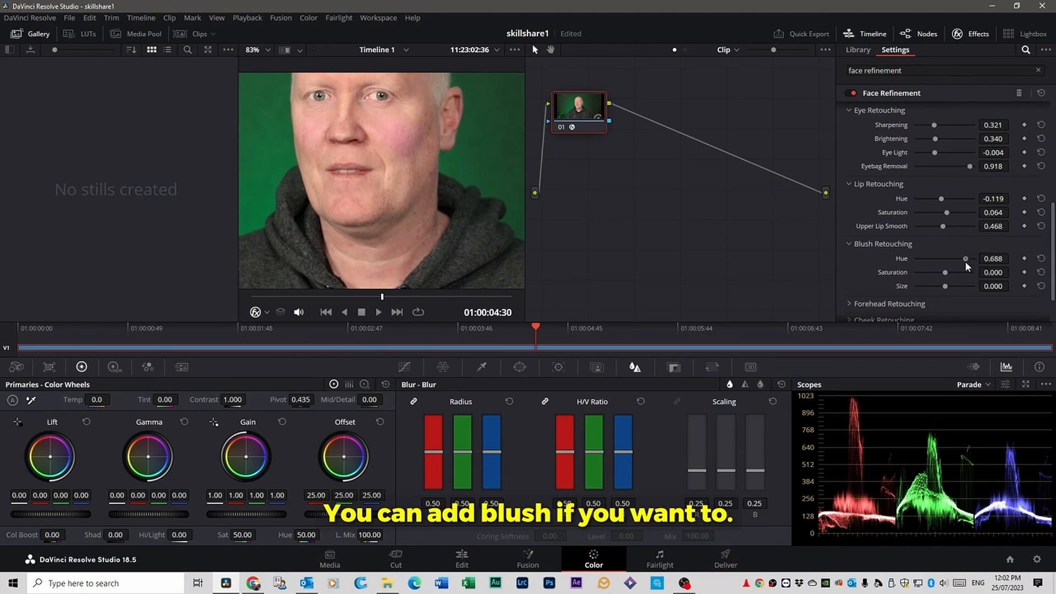
drag(964, 261, 958, 262)
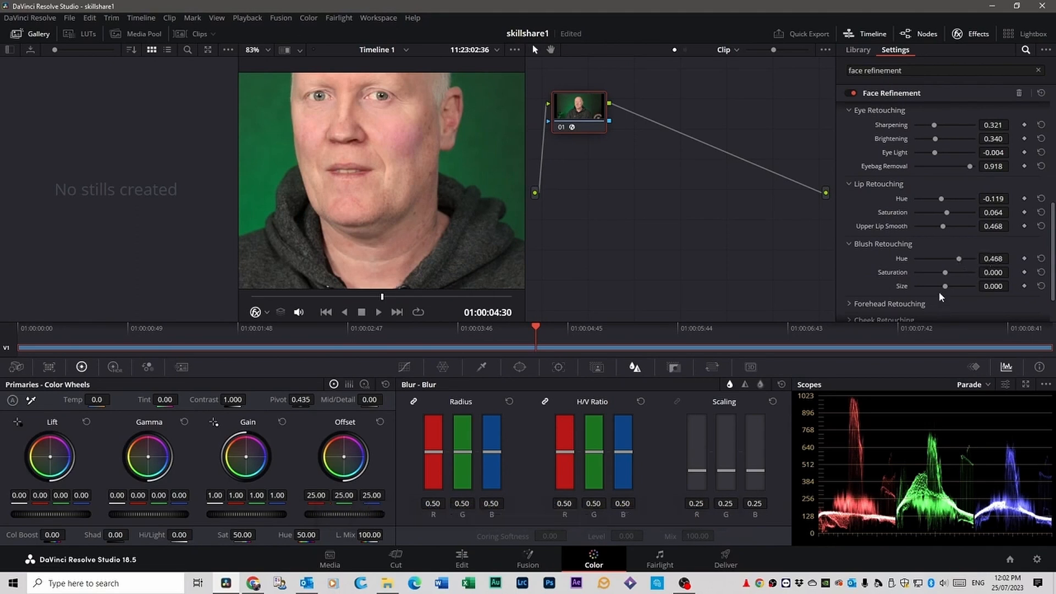
Step: Expand Forehead Retouching, show more of the face in the viewer, and set the forehead's Smooth to 0.994
scroll(869, 286, down, 1)
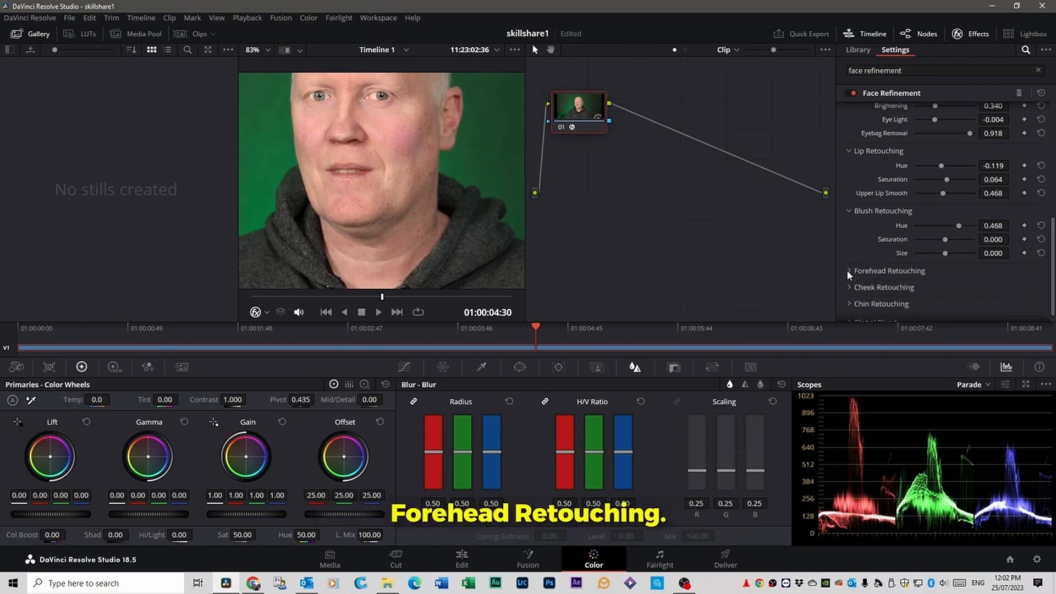
click(848, 269)
scroll(423, 189, up, 1)
scroll(423, 188, down, 5)
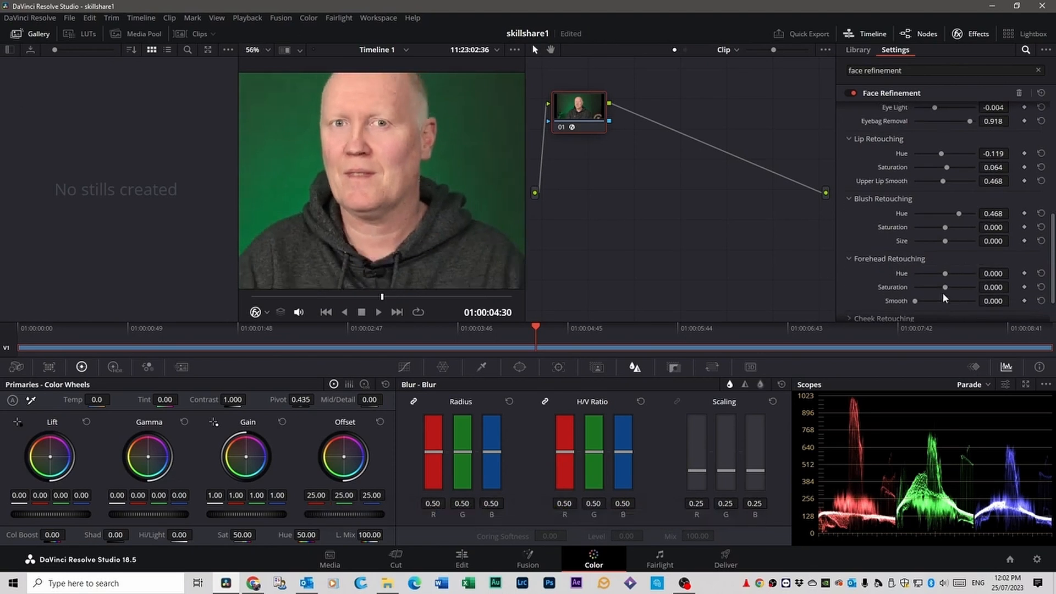
drag(915, 301, 943, 301)
scroll(979, 302, down, 1)
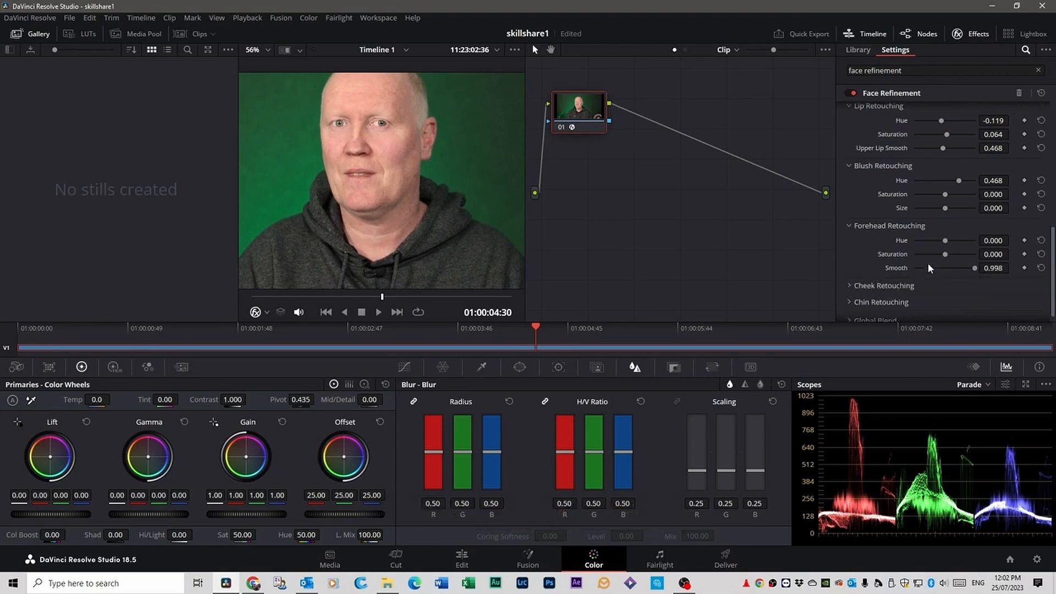
Step: Expand the Cheek Retouching and Chin Retouching settings and set the chin's Saturation to 0.009
click(849, 285)
scroll(924, 259, down, 1)
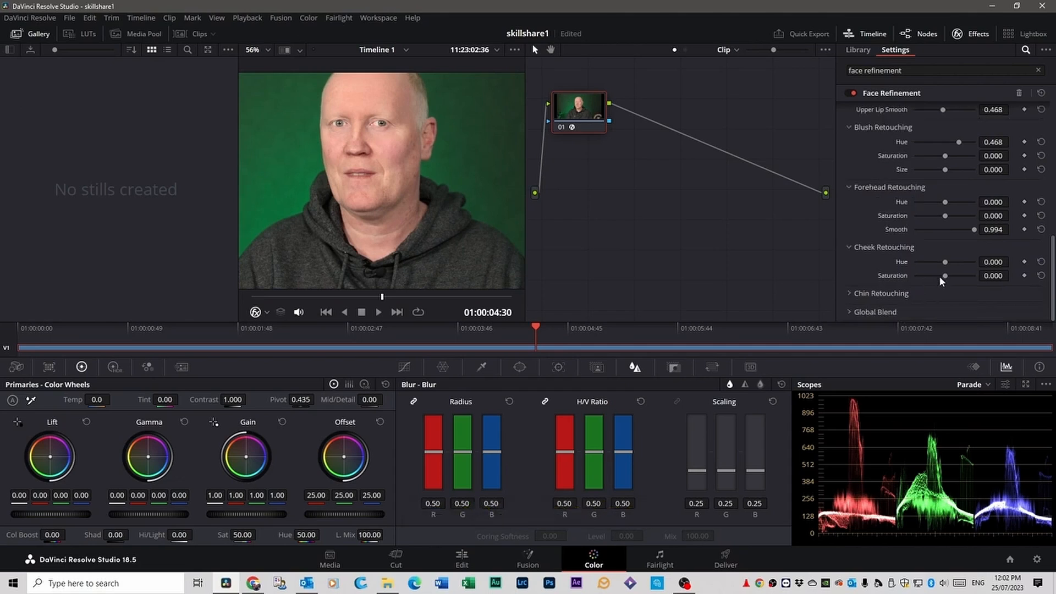
click(848, 294)
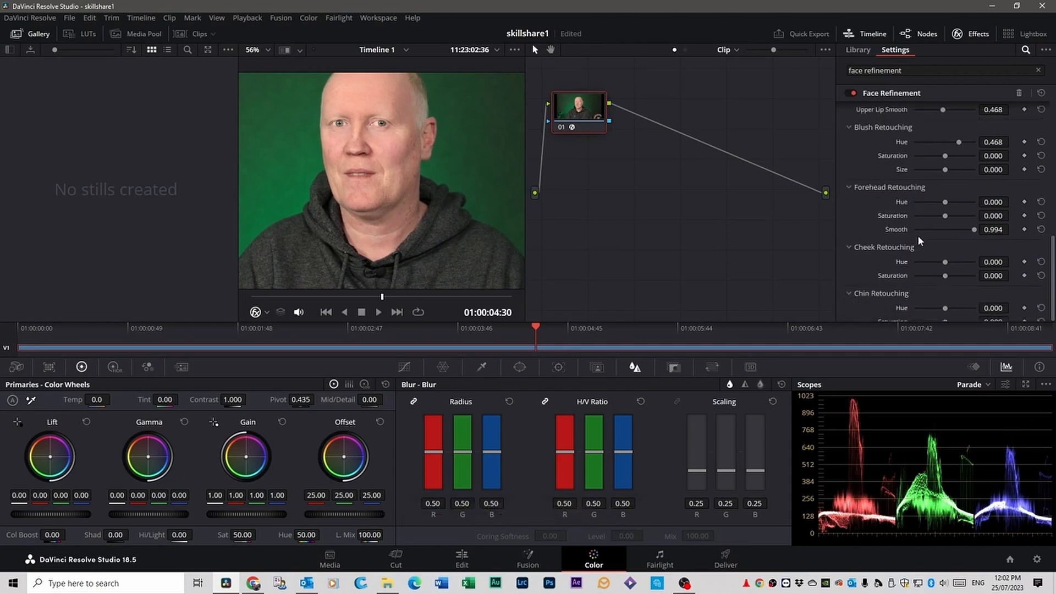
scroll(929, 259, down, 1)
mouse_move(945, 296)
mouse_down()
mouse_move(976, 289)
mouse_move(884, 290)
mouse_move(983, 292)
mouse_move(945, 287)
mouse_up()
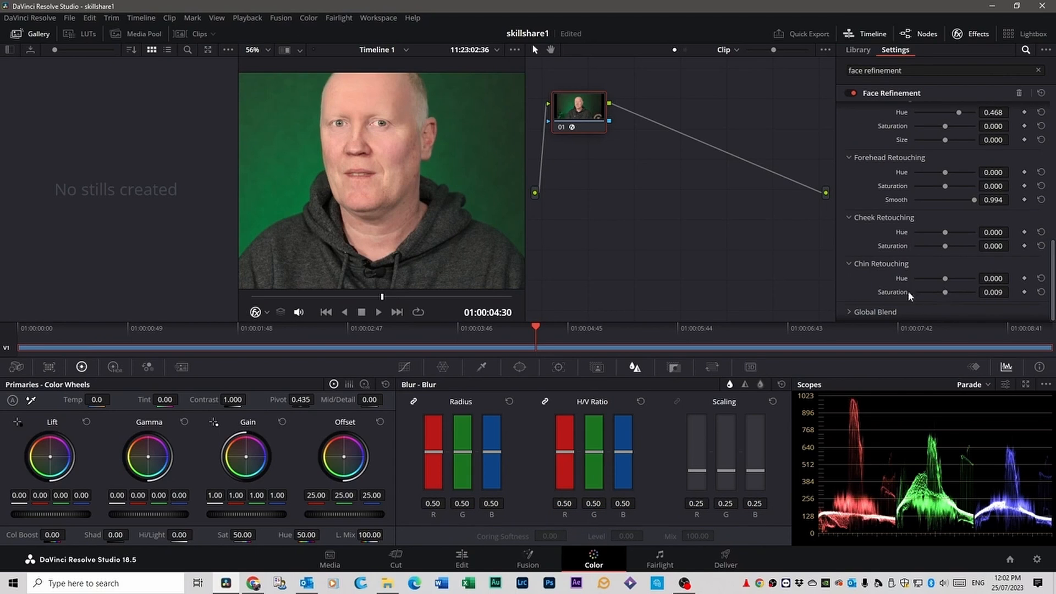
Step: Expand Global Blend, try reducing Blend to compare with the unretouched face, and set it to 0.982
click(849, 310)
scroll(905, 247, down, 1)
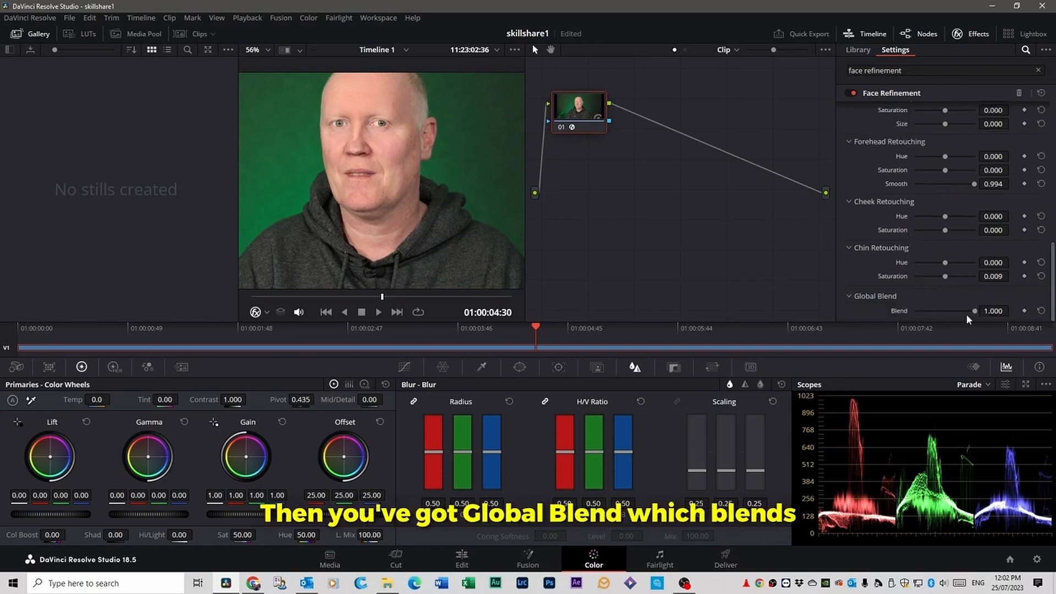
drag(975, 312, 897, 312)
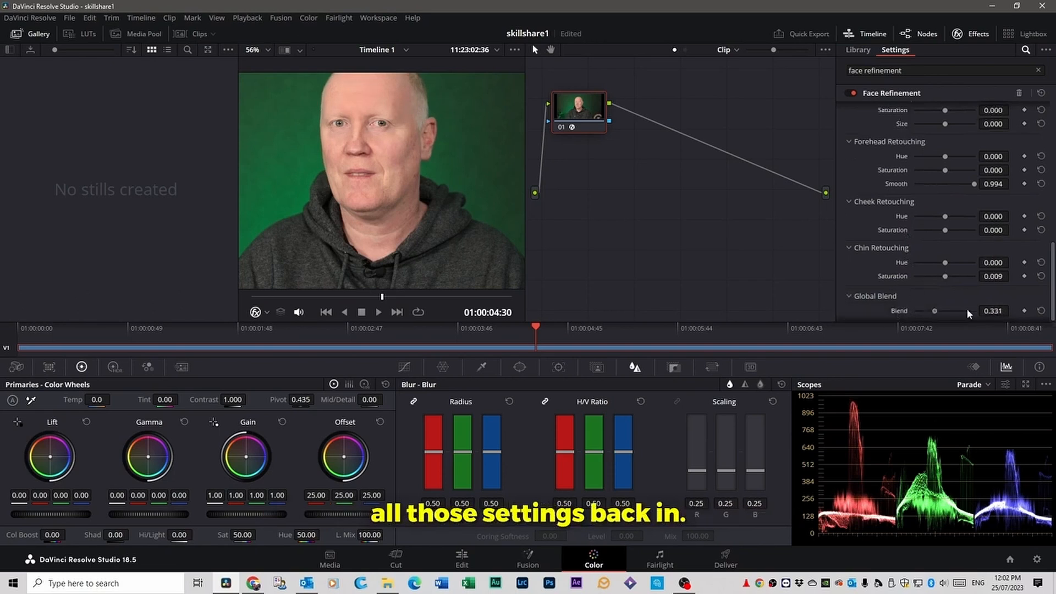
mouse_move(966, 311)
mouse_down()
mouse_move(990, 310)
mouse_move(974, 313)
mouse_up()
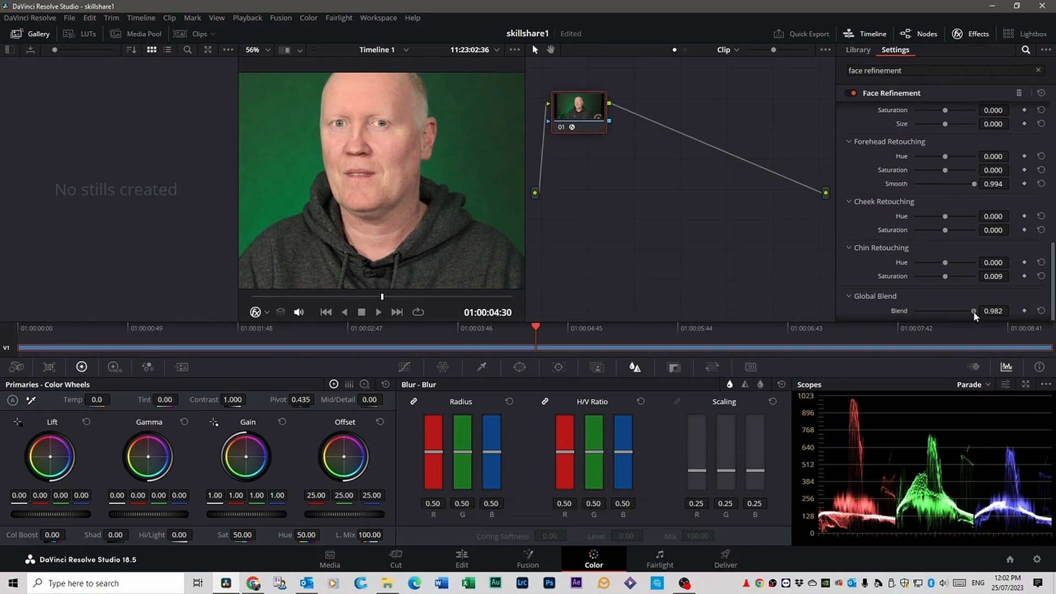
Step: Play the retouched clip, return to its start, and play it again to review the face refinement
key(space)
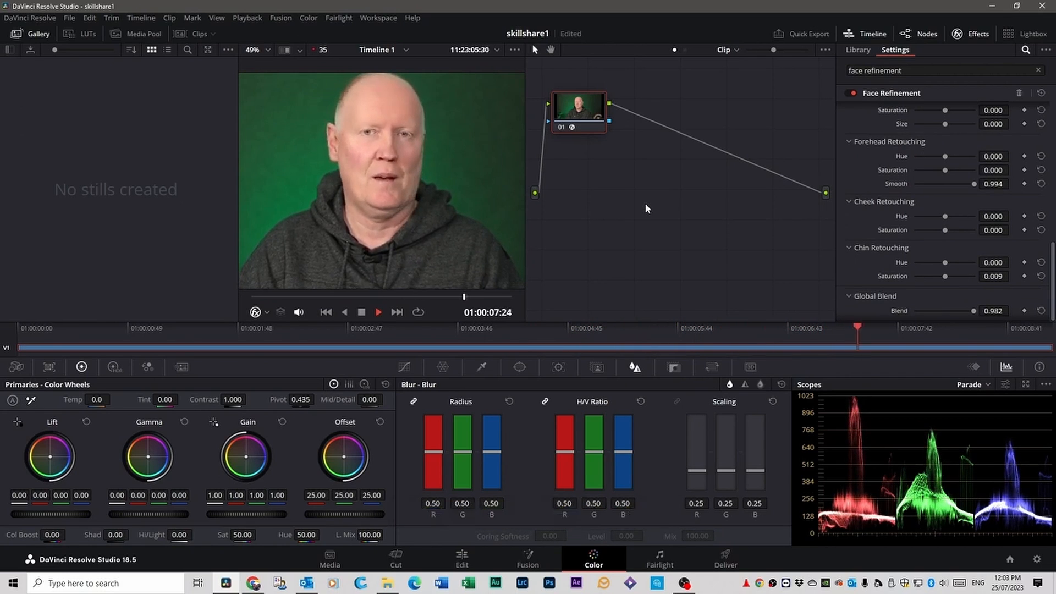
key(space)
key(Home)
key(space)
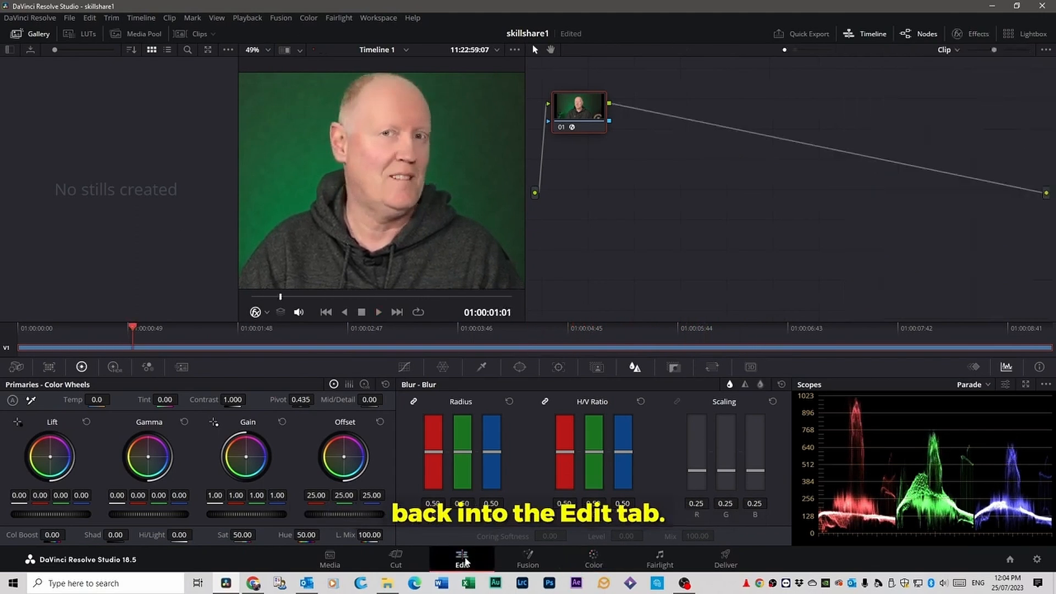
Step: On the Edit page, enable the clip's Beauty effect in the Inspector, compare it off and on, and play the result
click(473, 556)
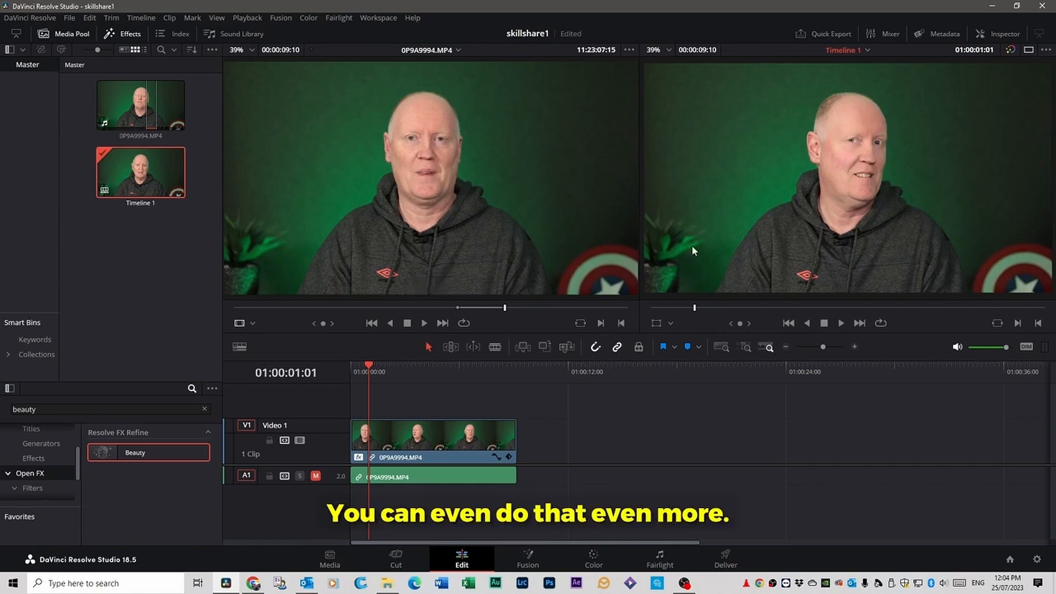
click(998, 33)
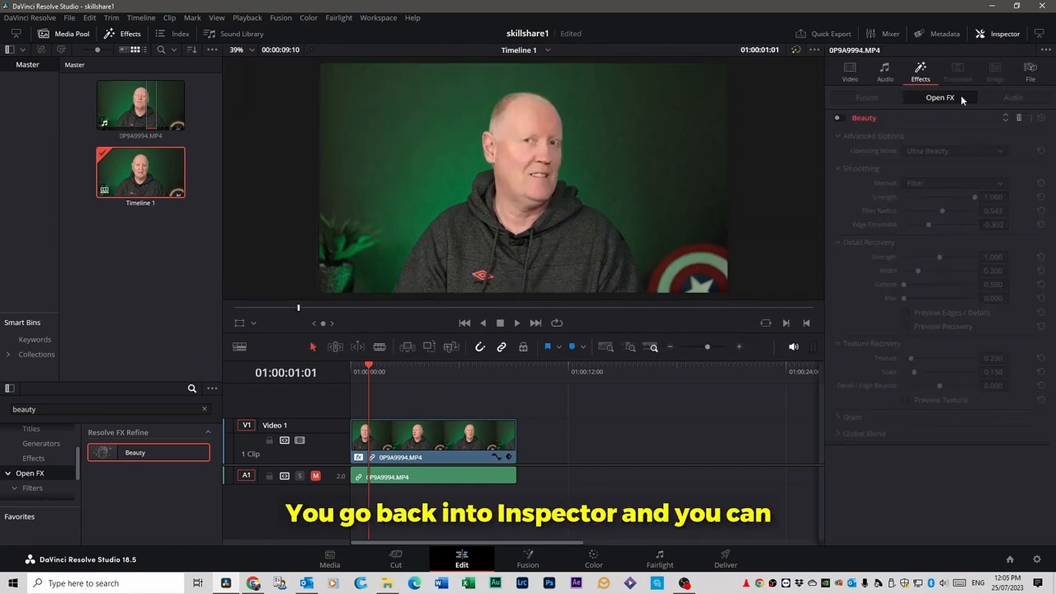
click(837, 118)
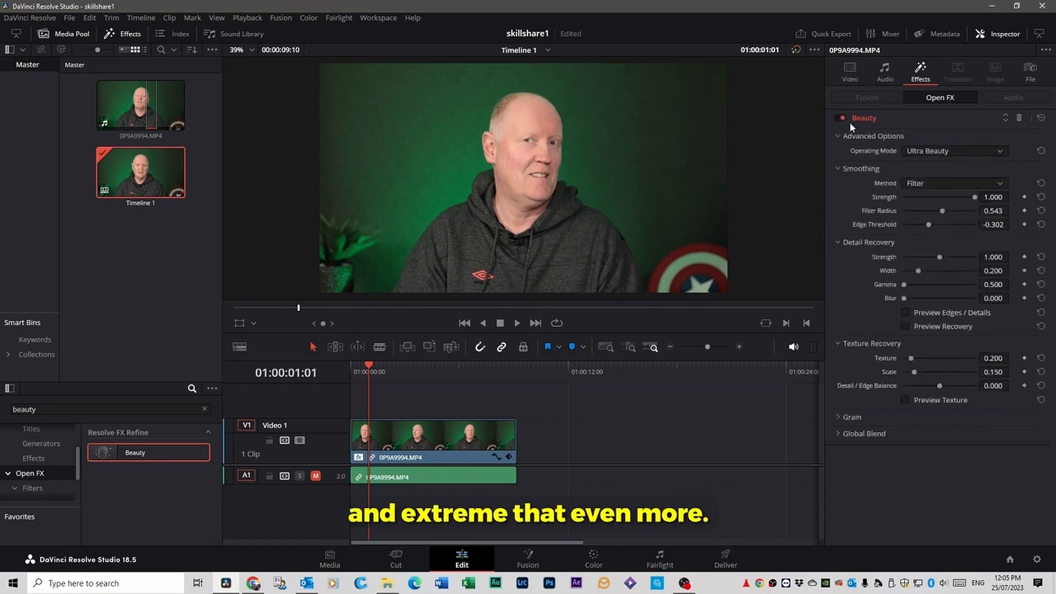
click(838, 118)
click(839, 117)
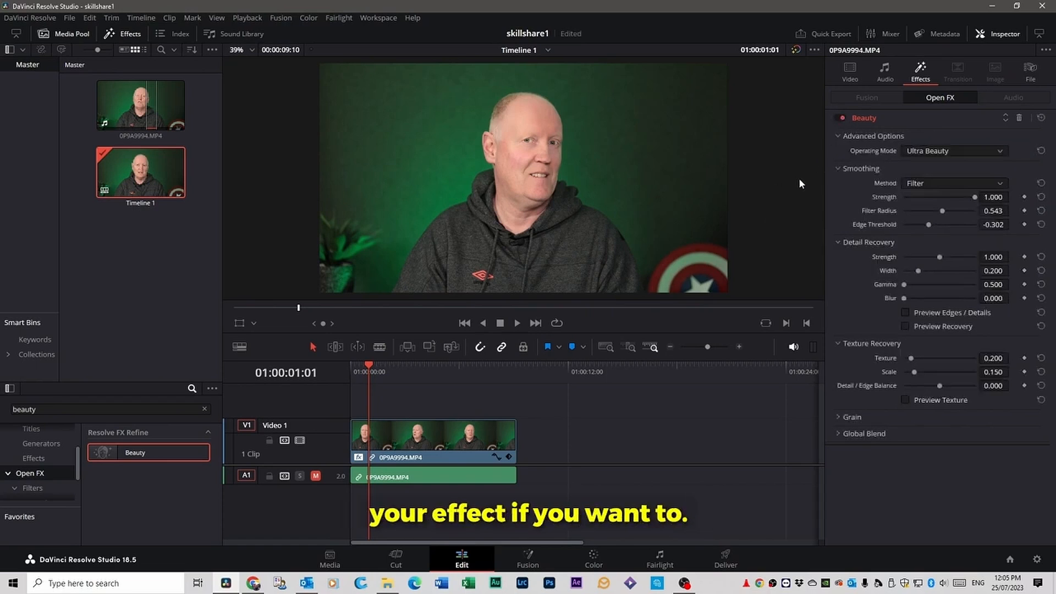
key(space)
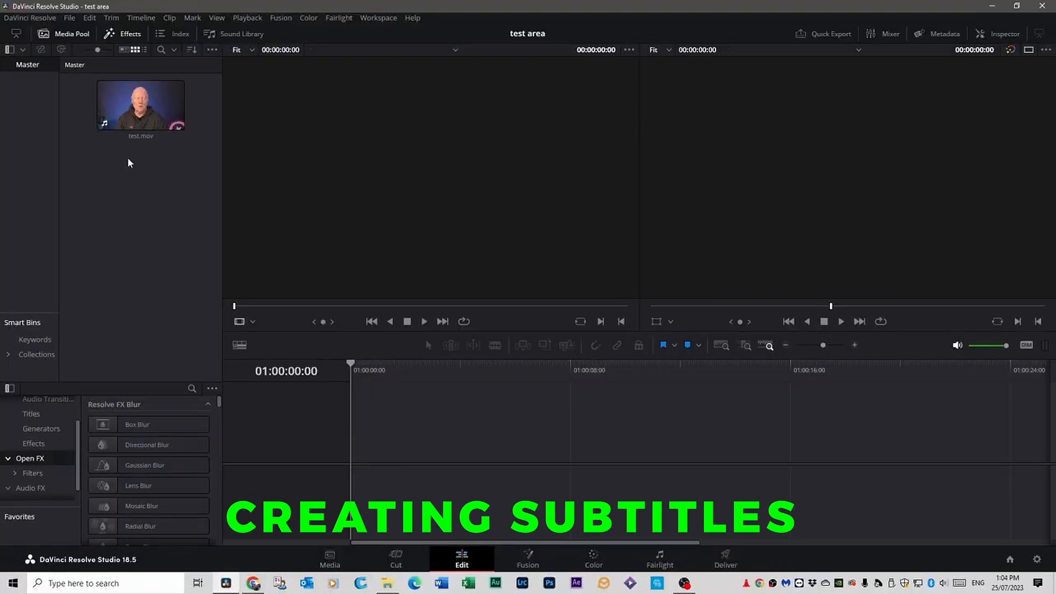
Step: Transcribe the audio of the test.mov clip in the media pool
click(165, 113)
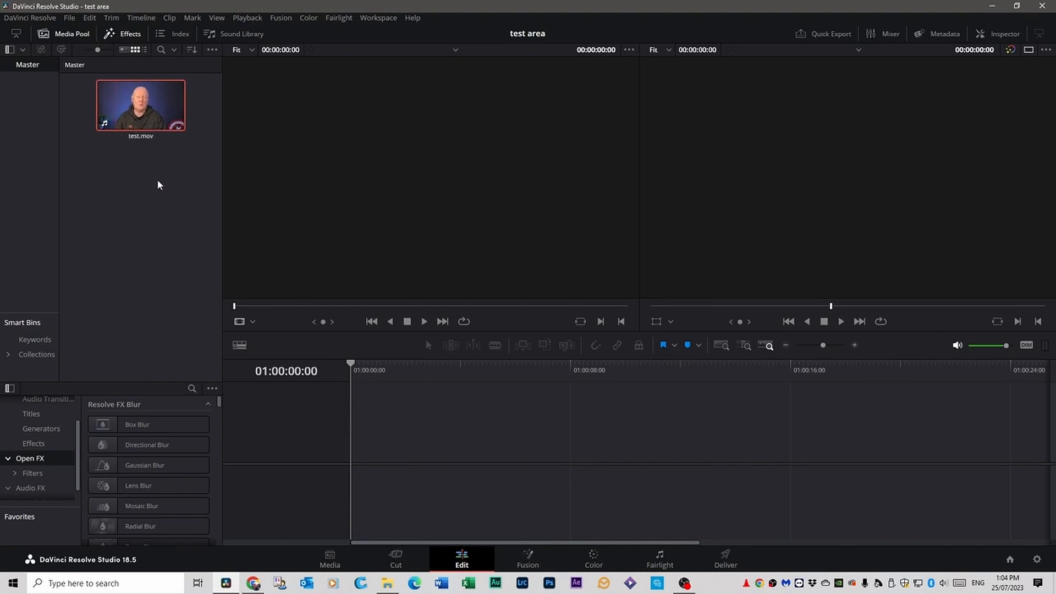
right_click(146, 110)
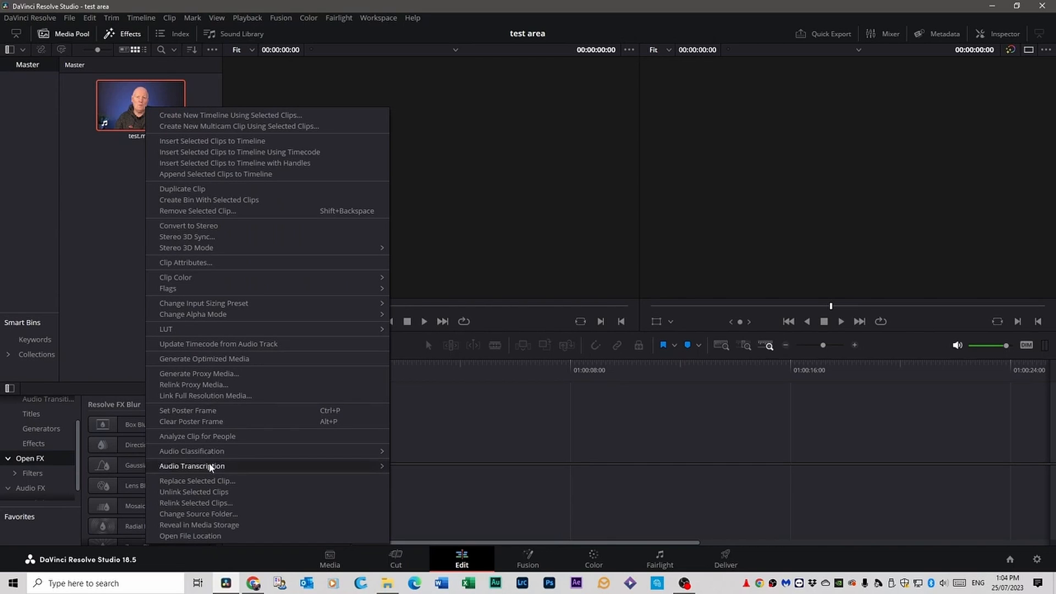
mouse_move(208, 466)
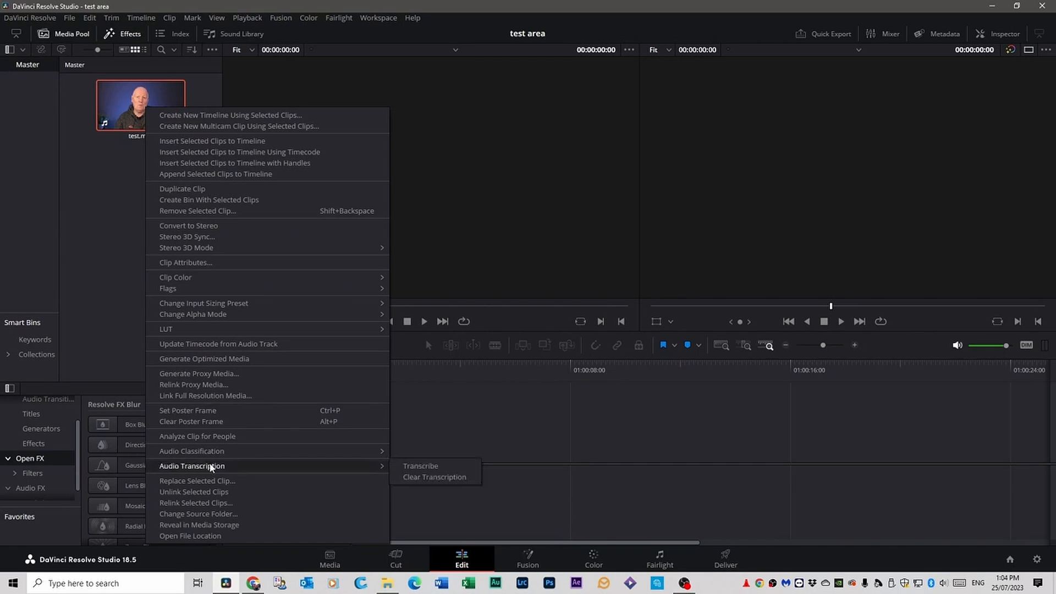
click(420, 467)
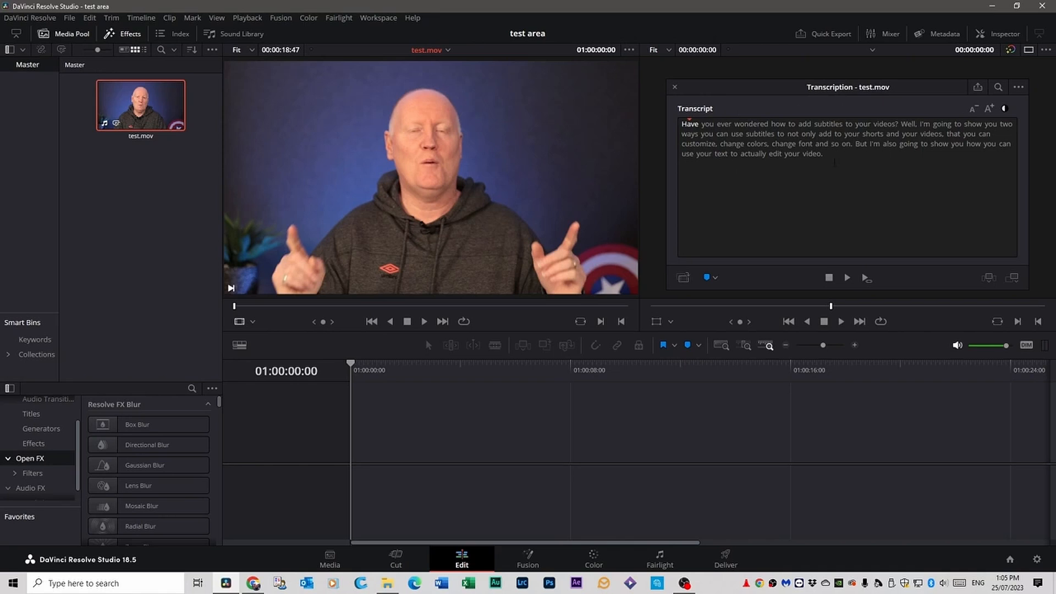
Step: Reposition the transcription window and play test.mov in the source viewer to follow the words in the transcript
mouse_move(762, 93)
mouse_down()
mouse_move(558, 88)
mouse_move(345, 170)
mouse_move(778, 85)
mouse_move(773, 98)
mouse_up()
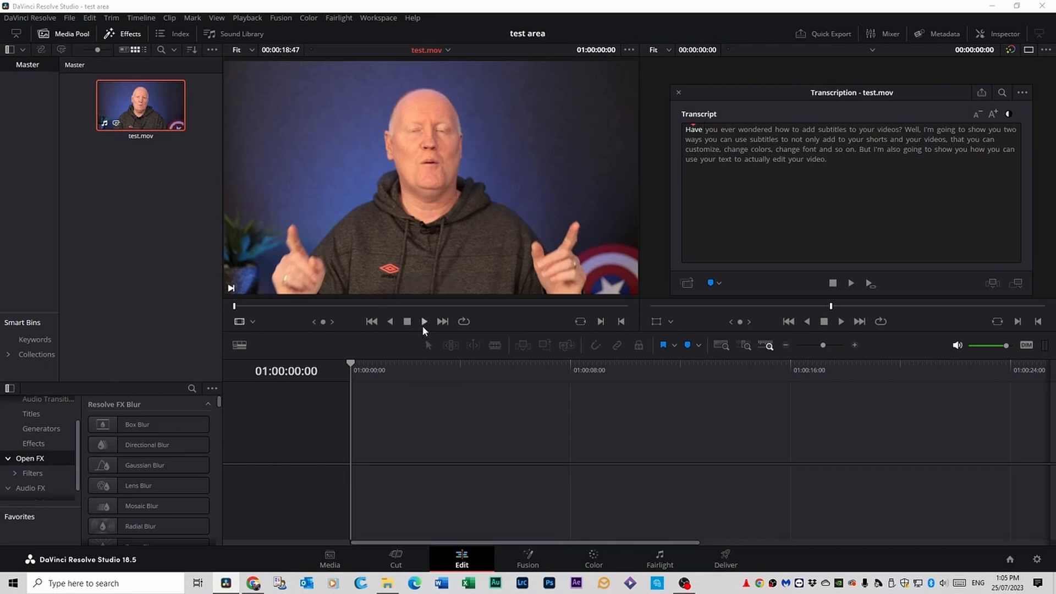
click(424, 326)
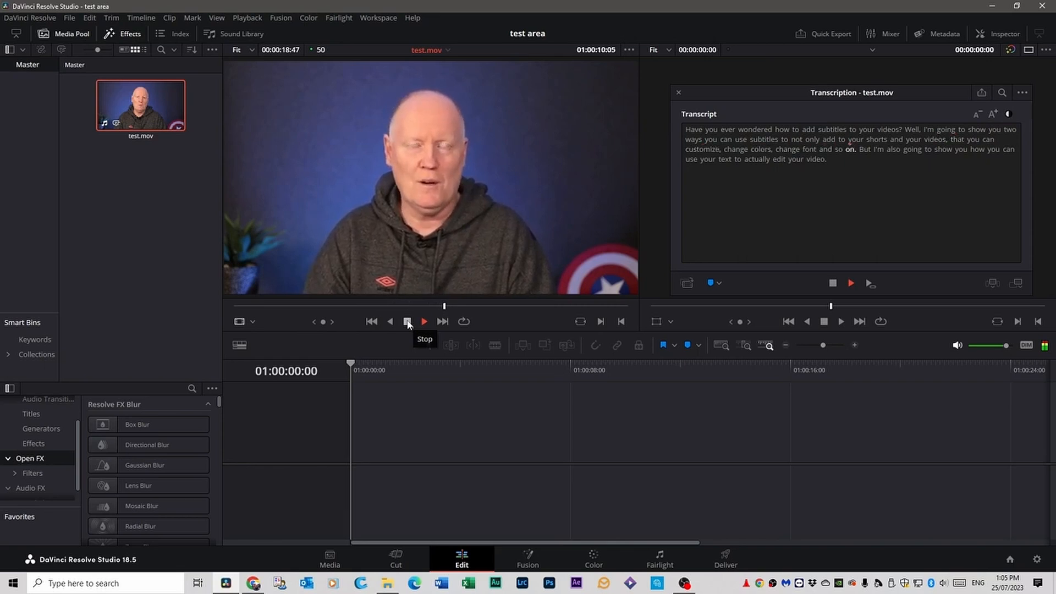
click(407, 322)
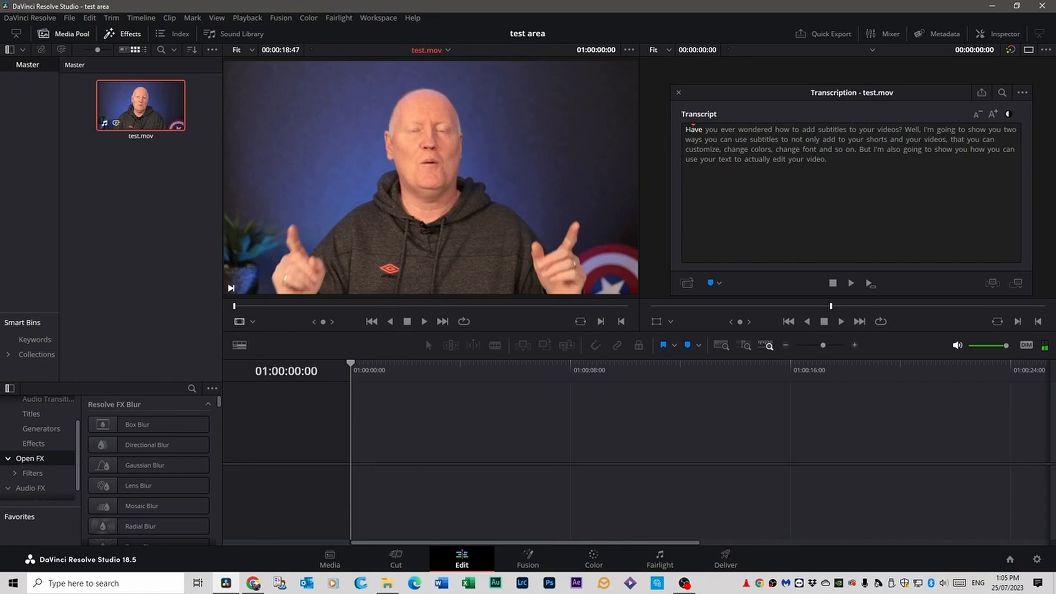
Step: Add the clip section for "Have you ever wondered how to add subtitles to your videos?" to the timeline and preview it beside the transcript
drag(685, 130, 894, 128)
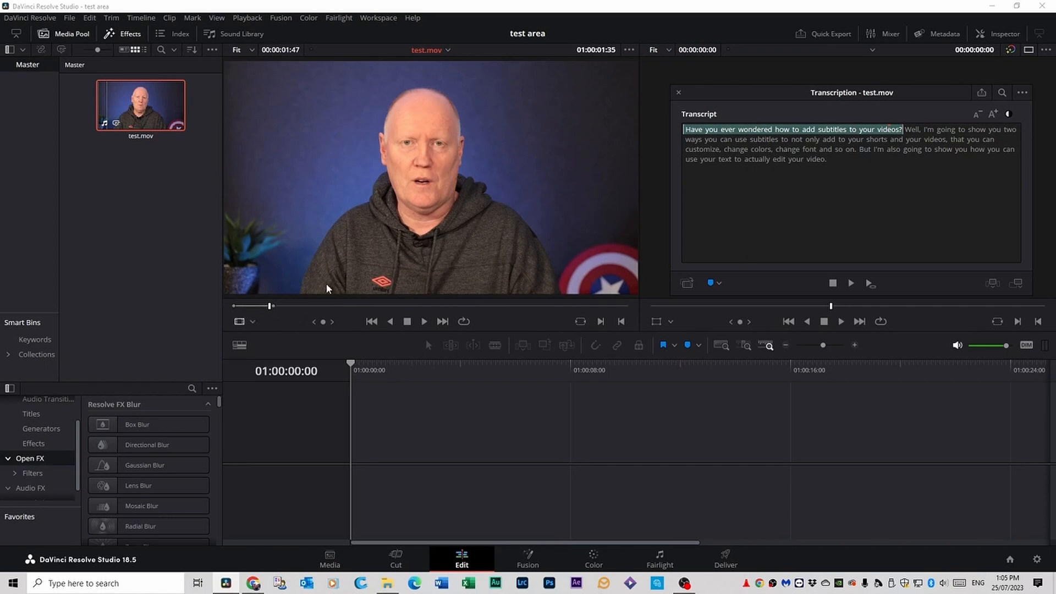
drag(319, 224, 374, 425)
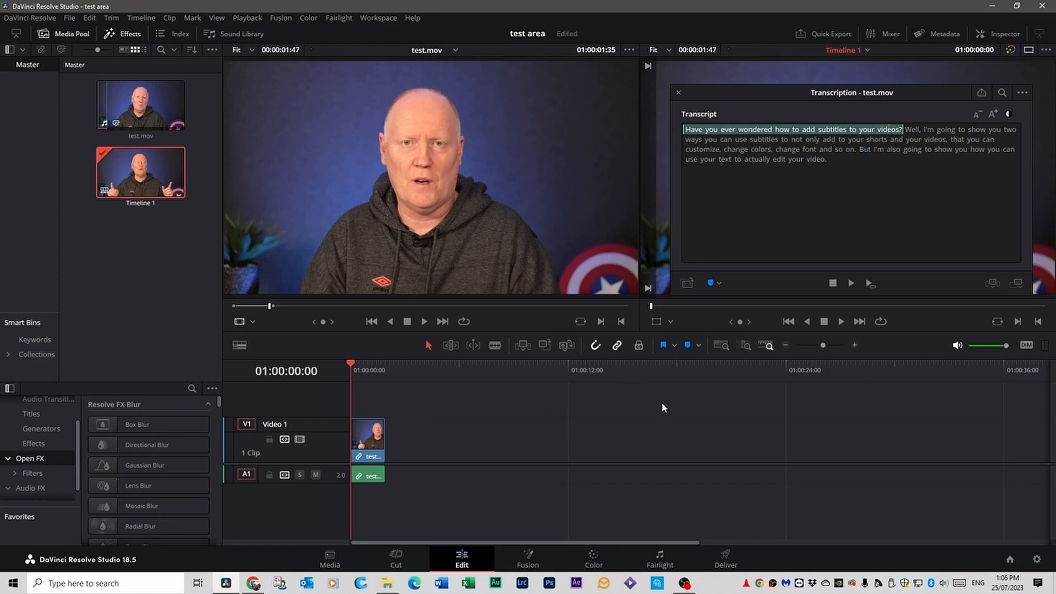
key(space)
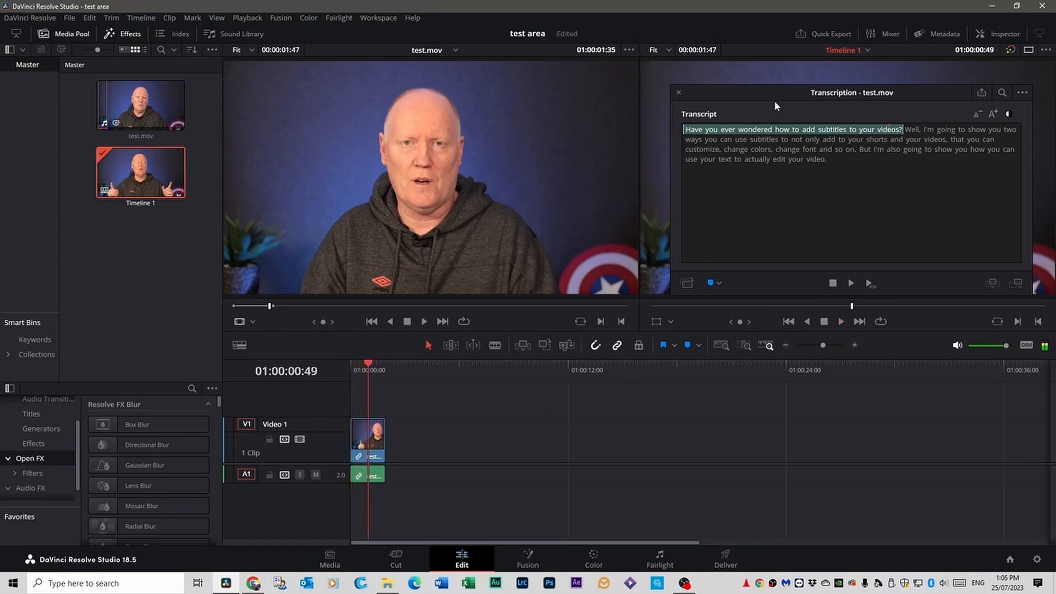
drag(773, 100, 812, 363)
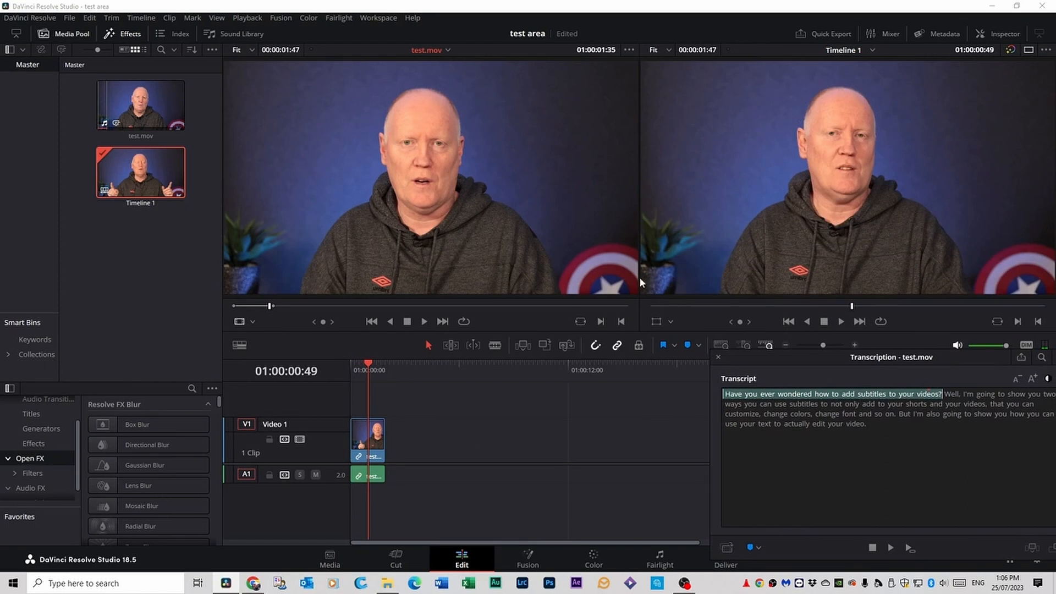
key(Home)
key(space)
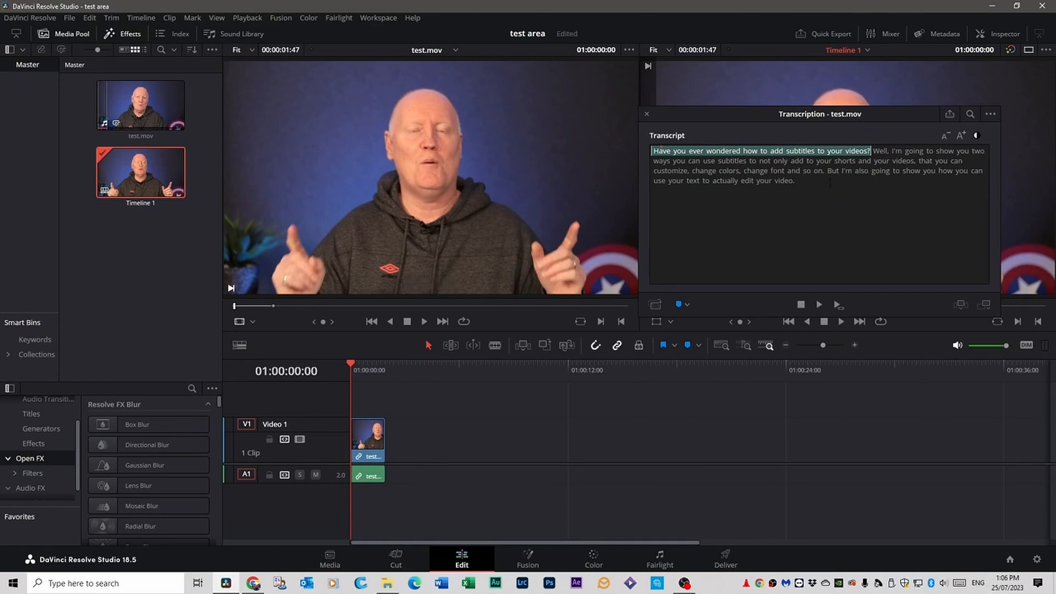
Step: Select the transcript phrase "that you can customize," and place its clip section directly after the first clip on the timeline
drag(919, 161, 685, 171)
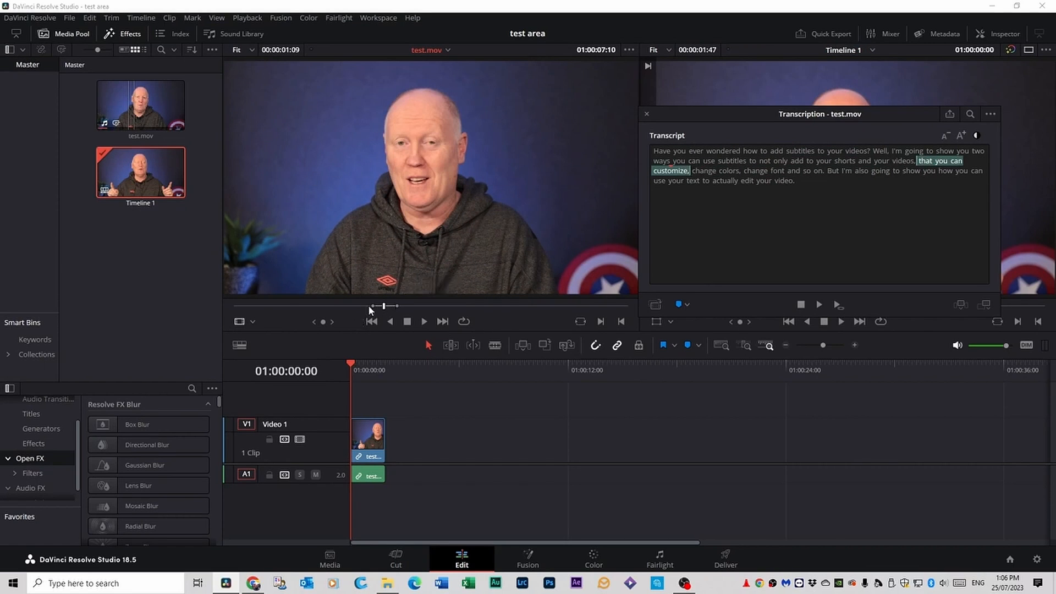
drag(391, 192, 397, 443)
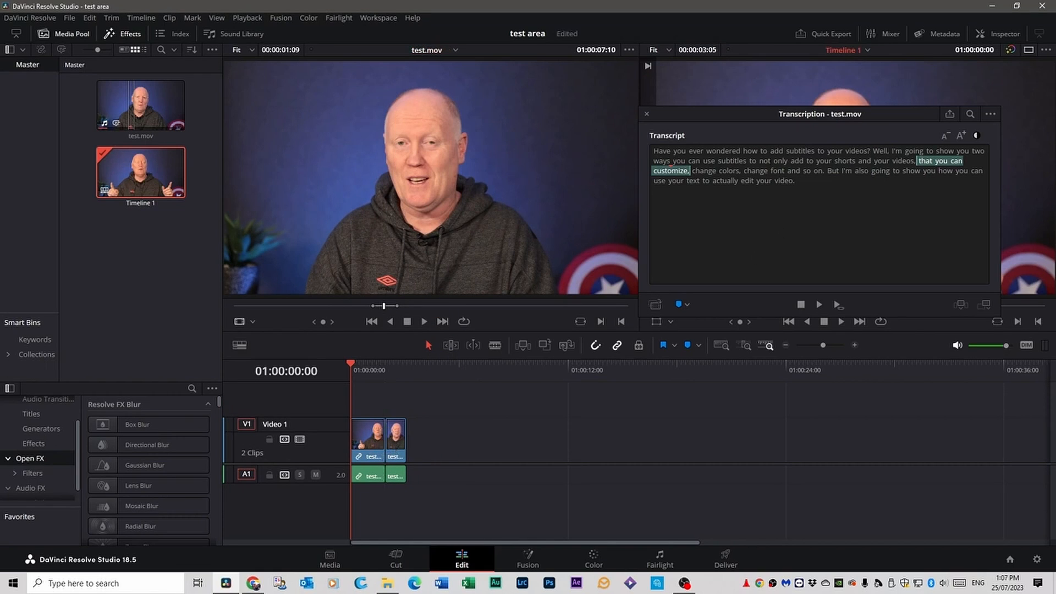
Step: Append the clip sections for the transcript phrases "how to add subtitles" and "But I'm also going to show you" to the timeline
drag(743, 150, 815, 151)
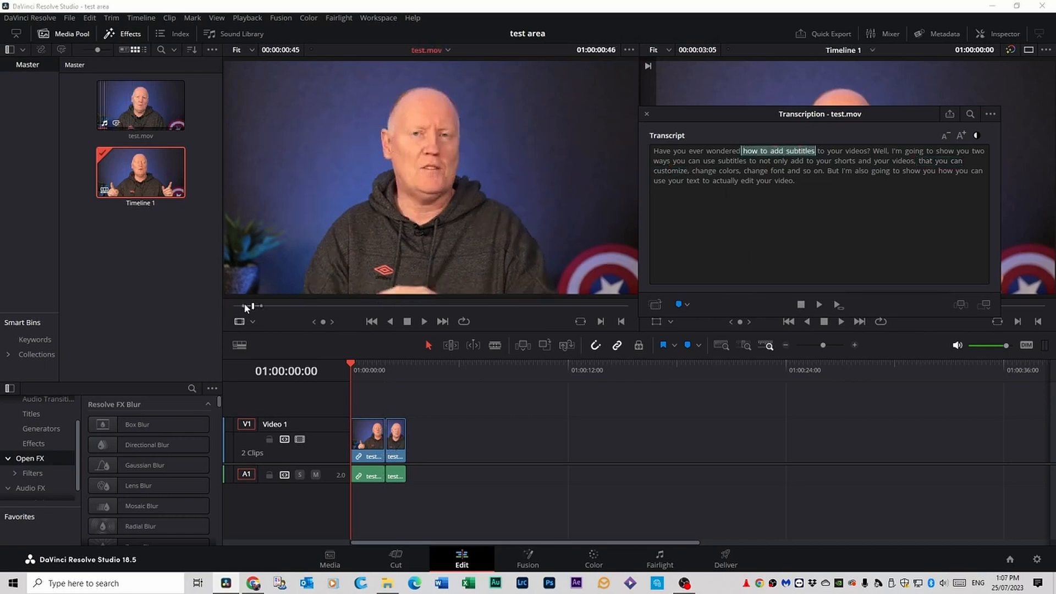
drag(349, 208, 413, 443)
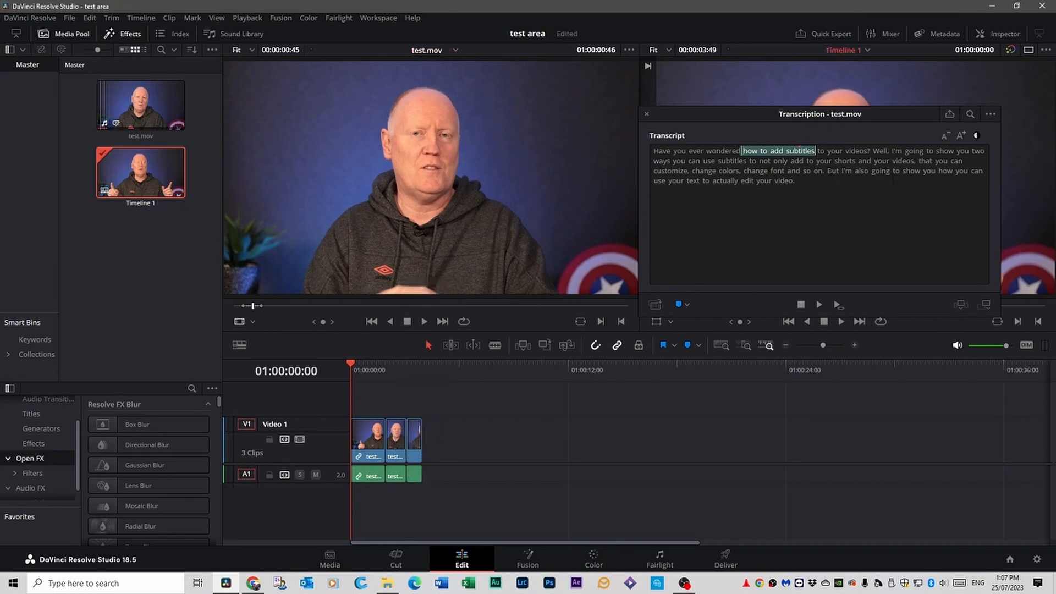
drag(826, 170, 935, 170)
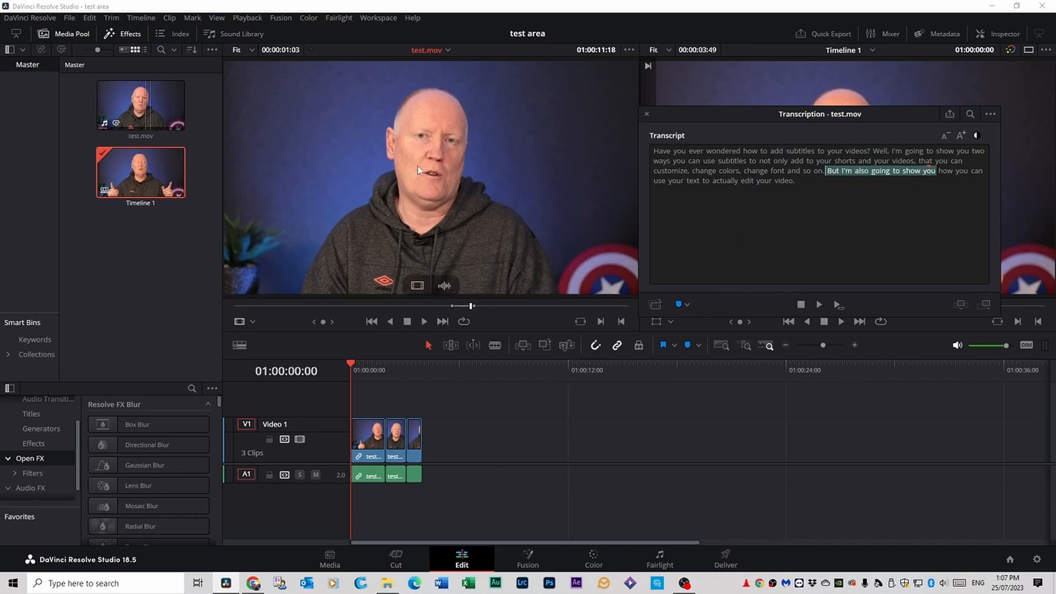
drag(417, 166, 430, 443)
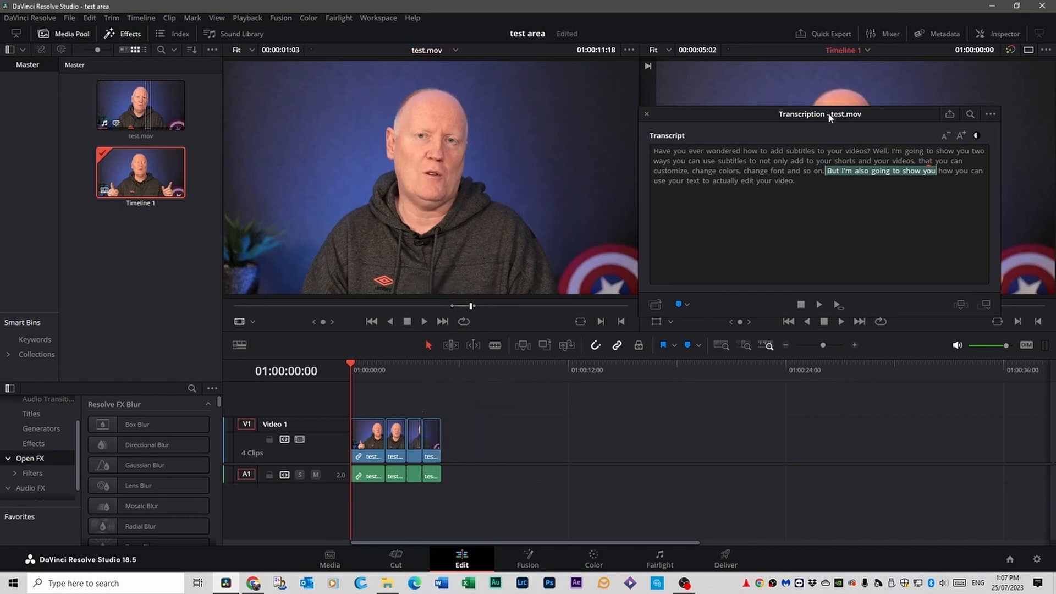
Step: Move the transcription window clear of the timeline viewer and play the assembled clips from the start of the timeline
drag(830, 114, 881, 385)
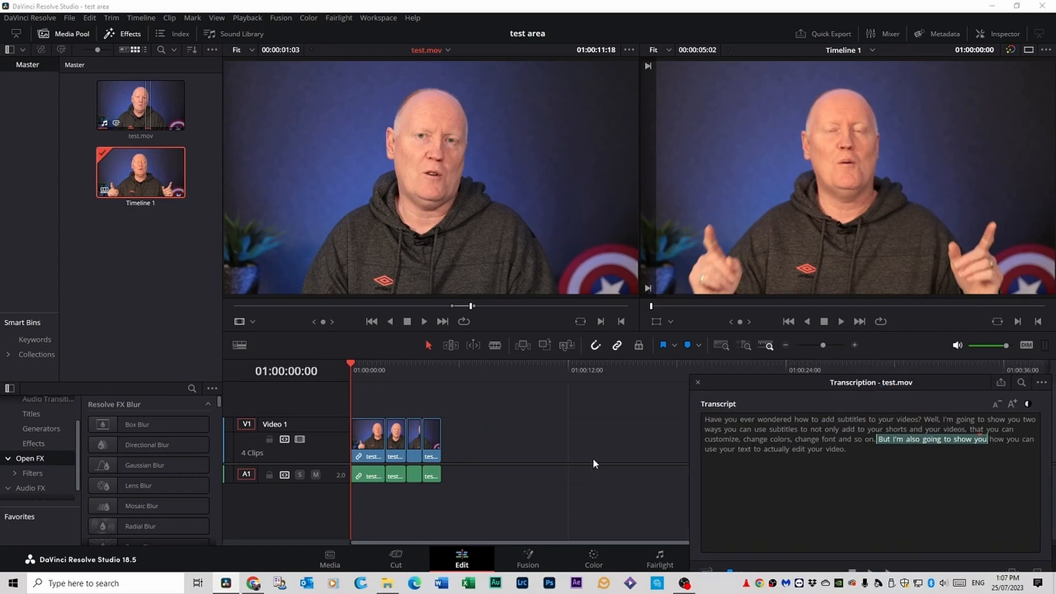
key(space)
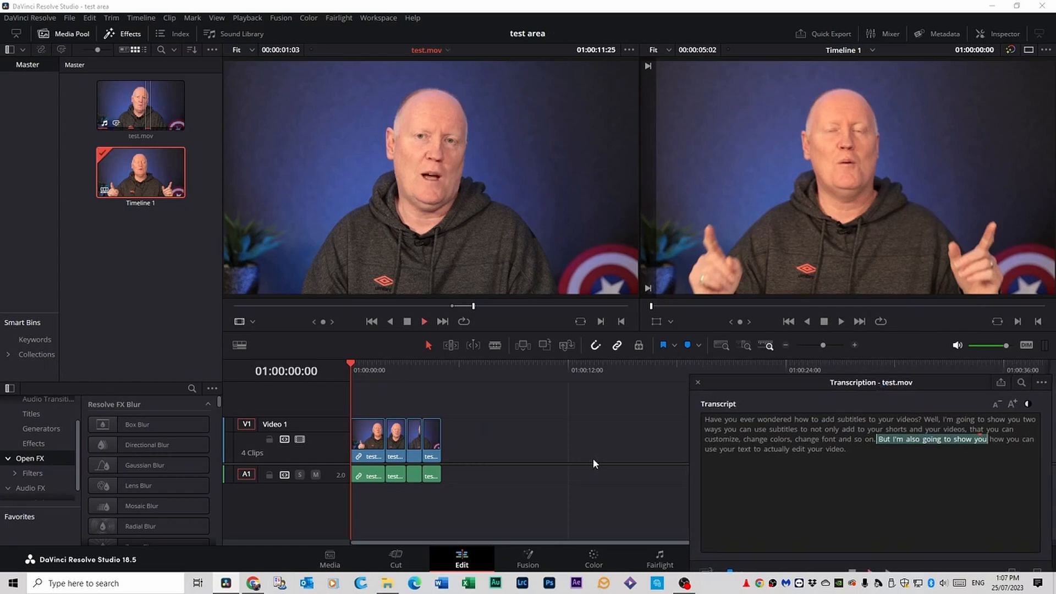
click(352, 362)
key(space)
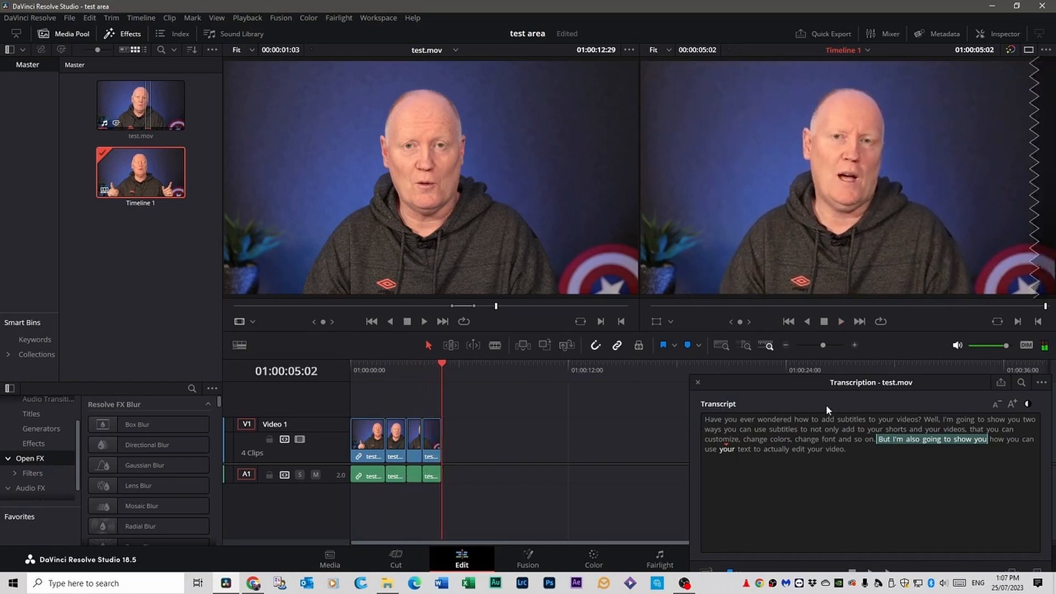
drag(800, 382, 594, 130)
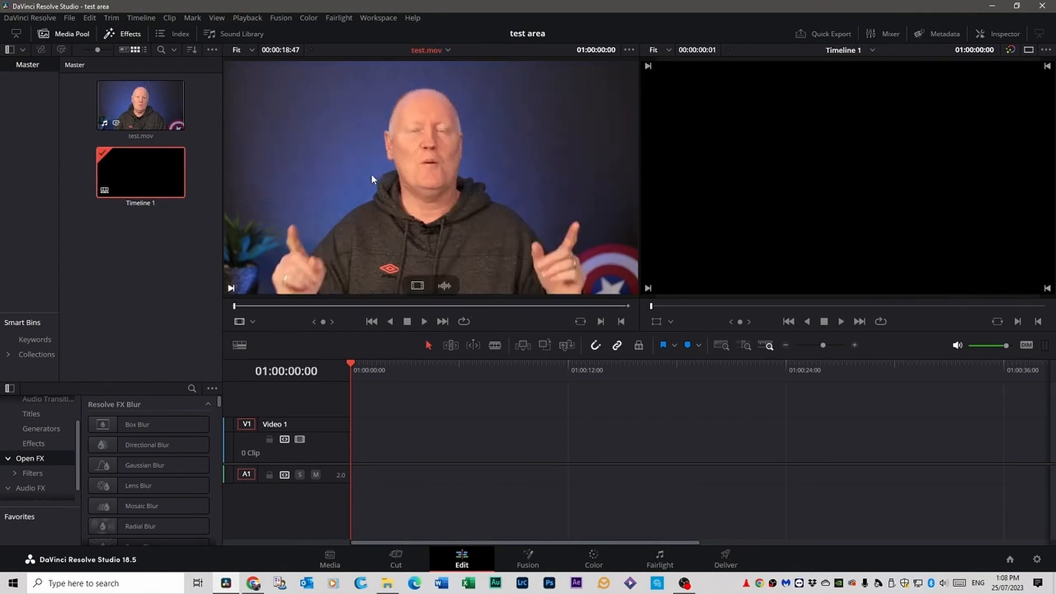
Step: Place the whole test.mov clip at the start of the empty timeline and create single-line subtitles from its audio
drag(398, 136, 361, 447)
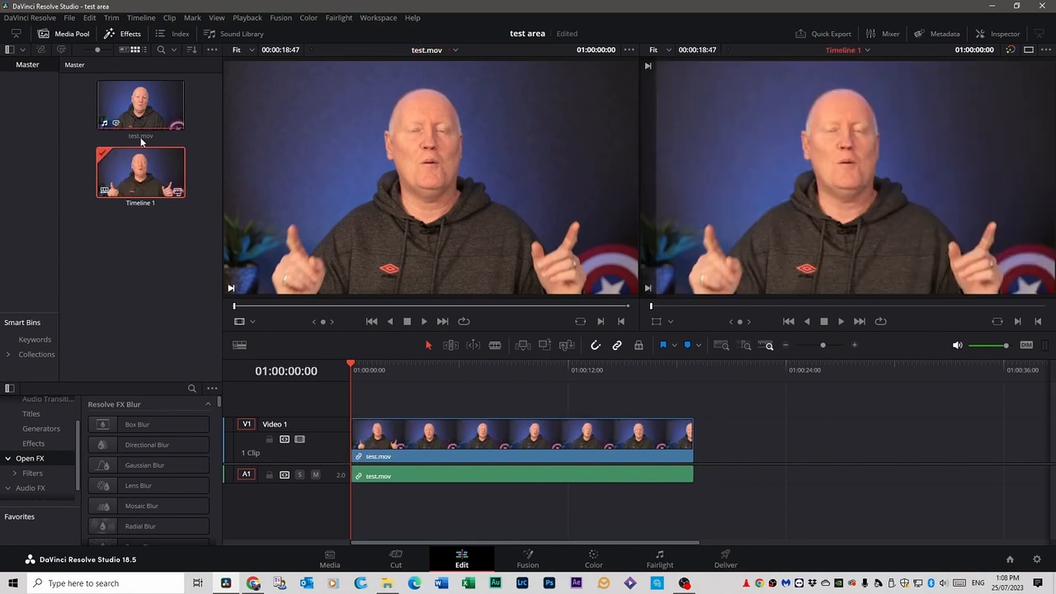
click(144, 17)
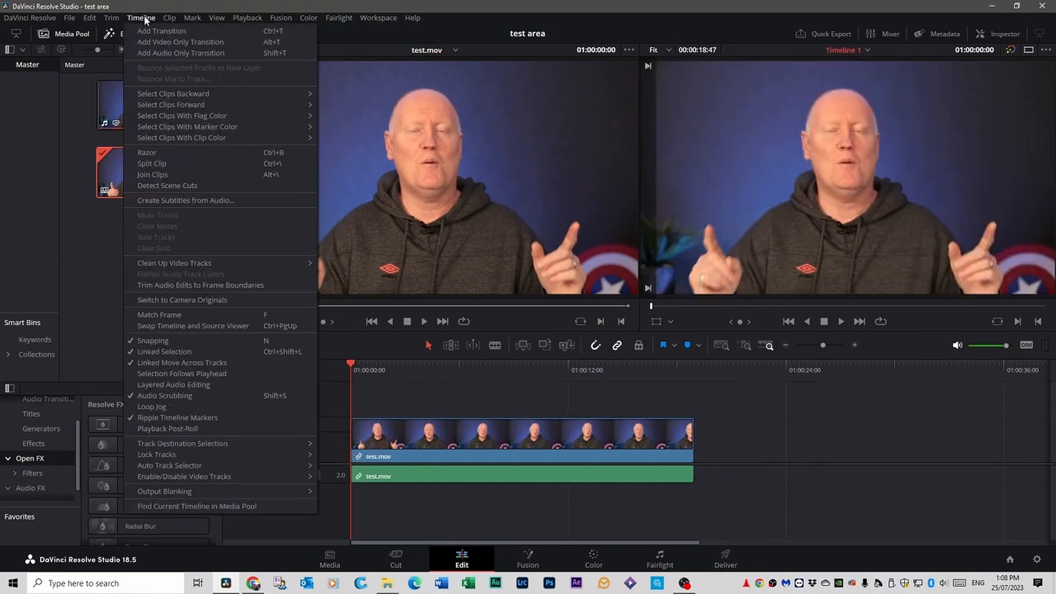
click(177, 201)
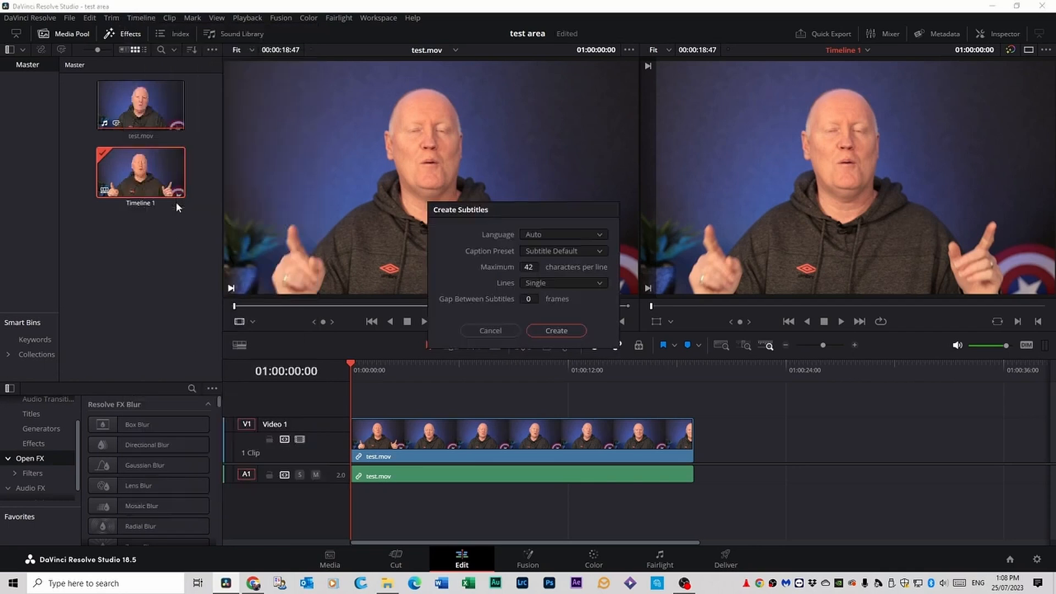
click(602, 234)
click(563, 278)
click(556, 331)
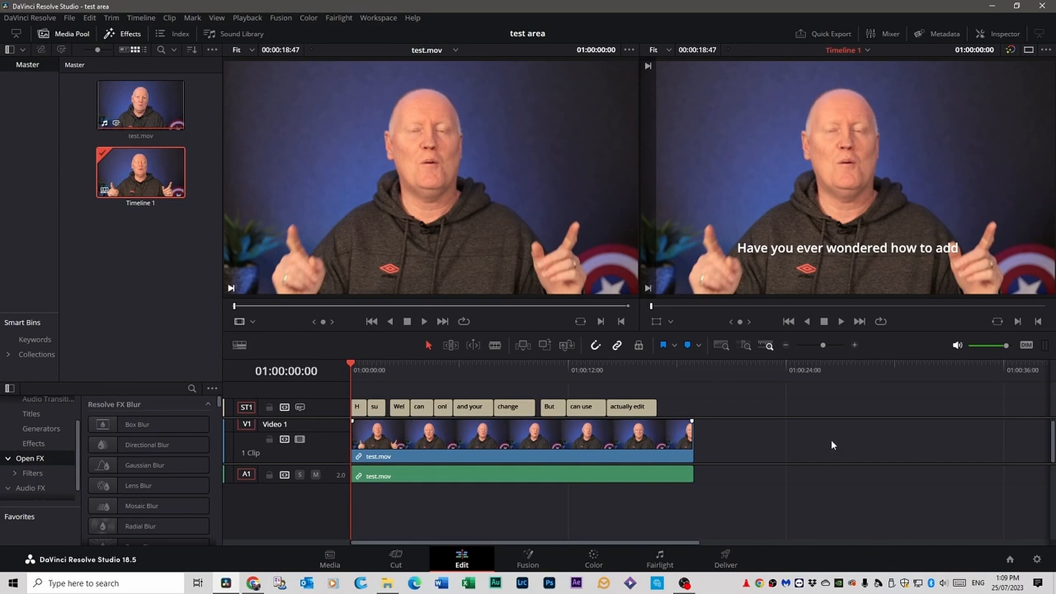
Step: Customize the first subtitle's caption individually, with size 85 and the Montserrat ExtraBold font
key(space)
click(357, 406)
click(1006, 34)
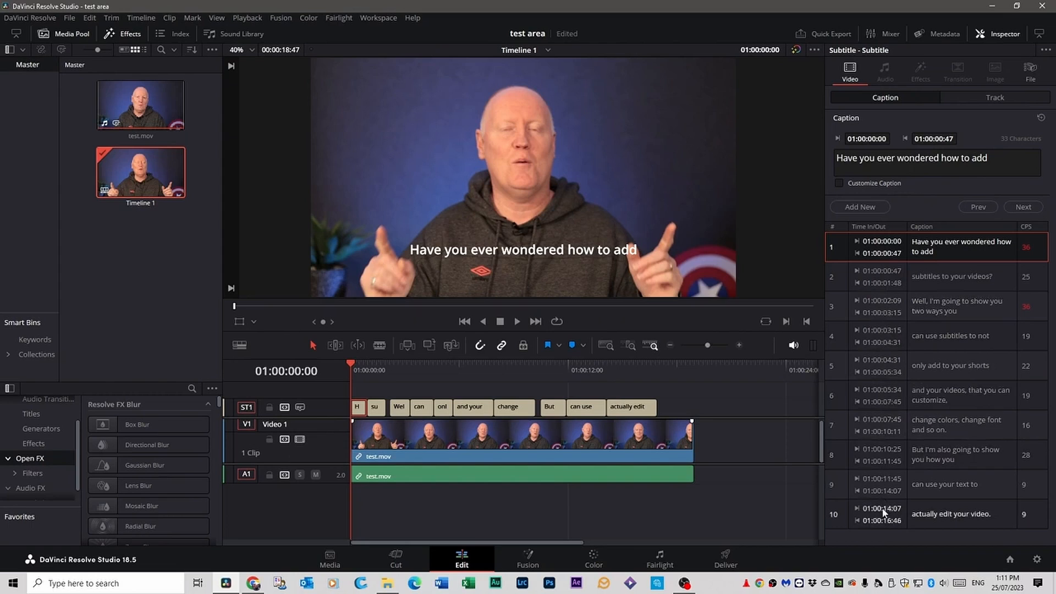
click(839, 183)
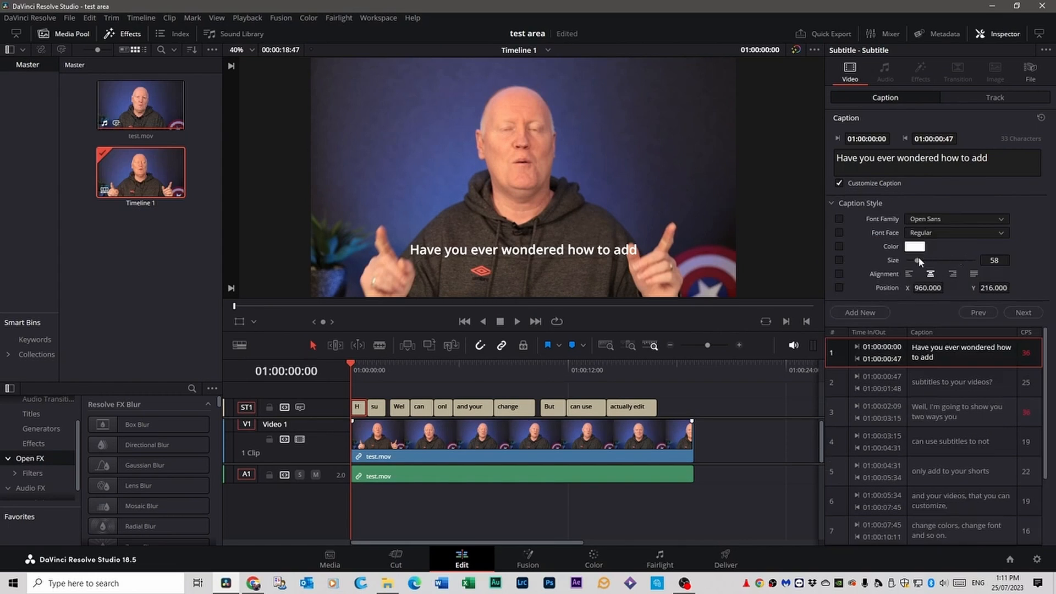
drag(914, 265, 922, 259)
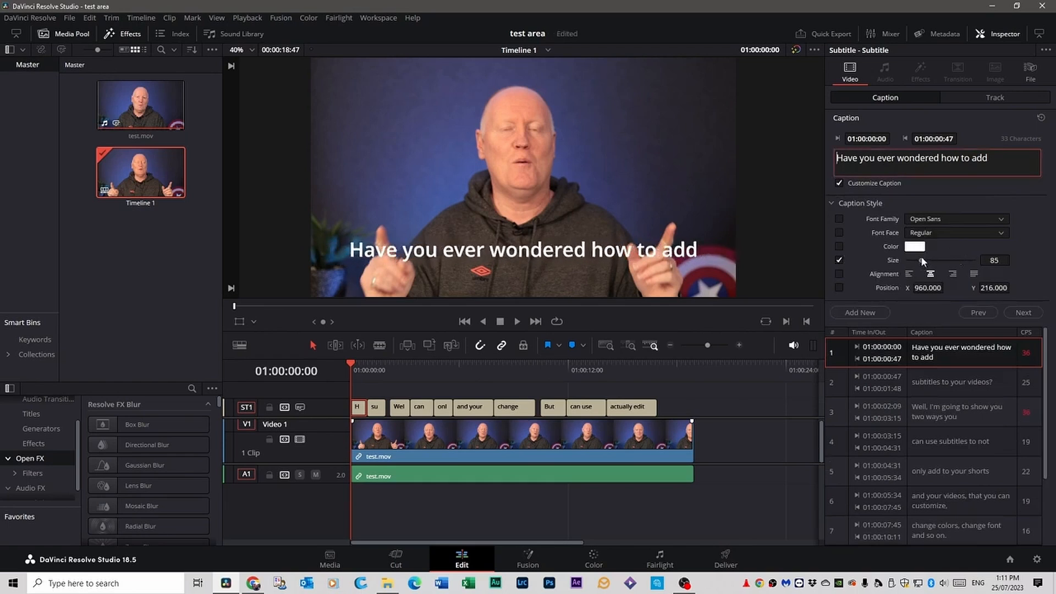
click(946, 216)
scroll(974, 354, up, 5)
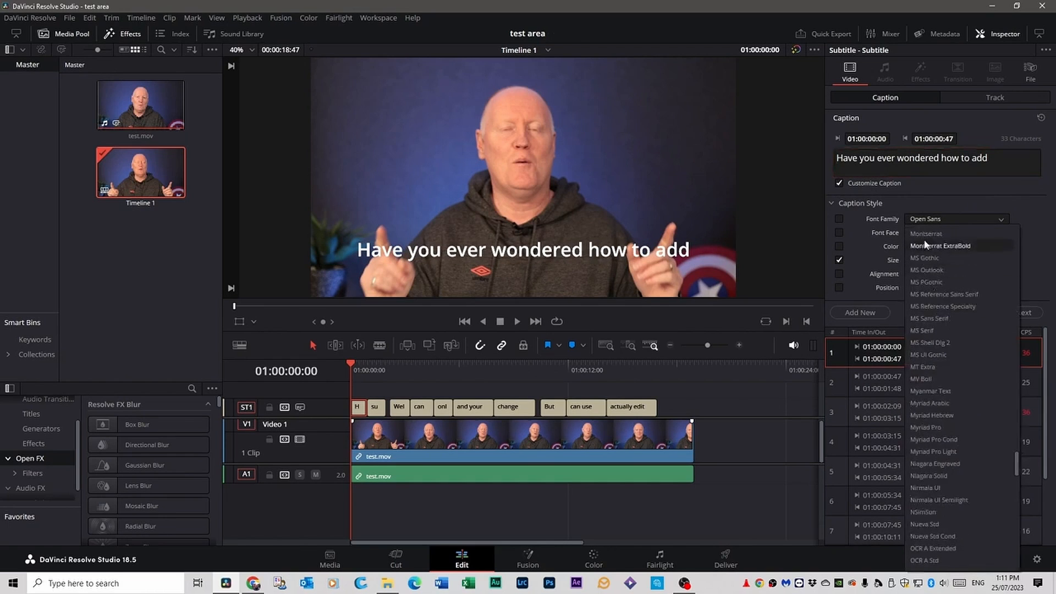
click(925, 245)
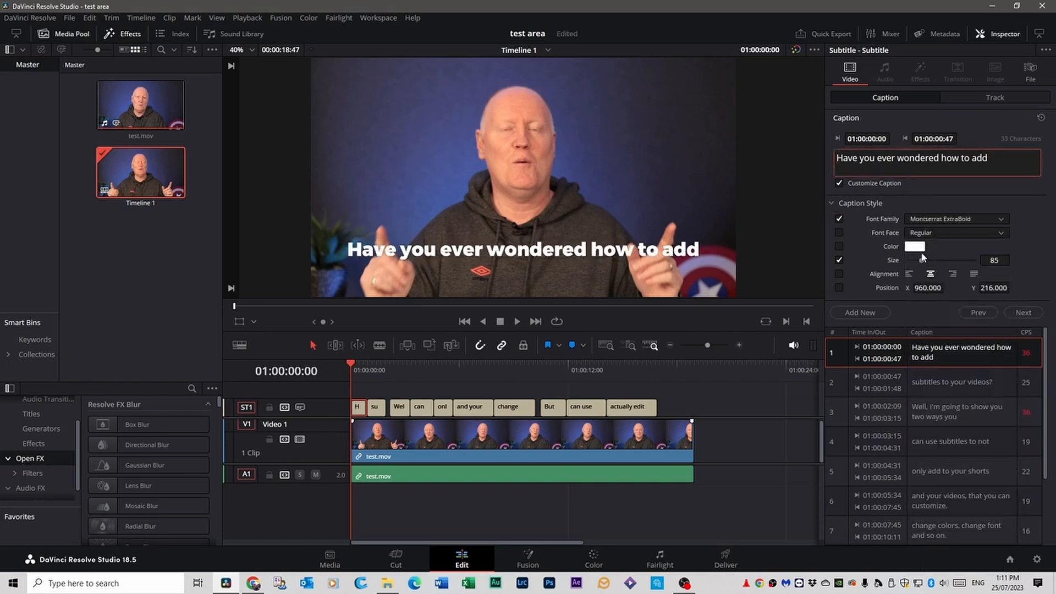
Step: Try orange-brown (#aa5500) on the first caption's text, and set its colour to bright green (#55ff00)
click(911, 247)
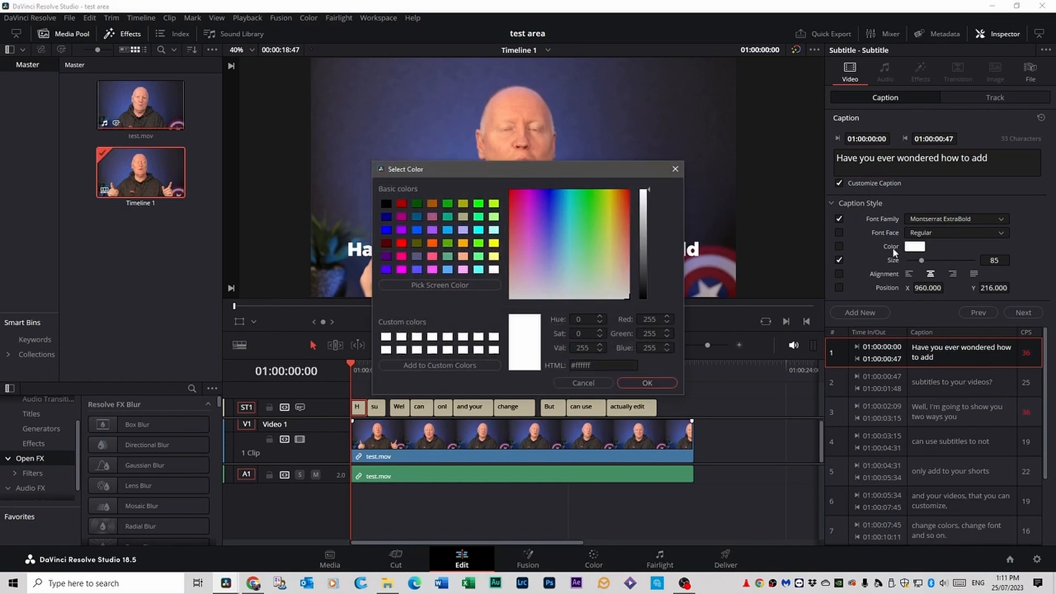
click(433, 204)
click(641, 379)
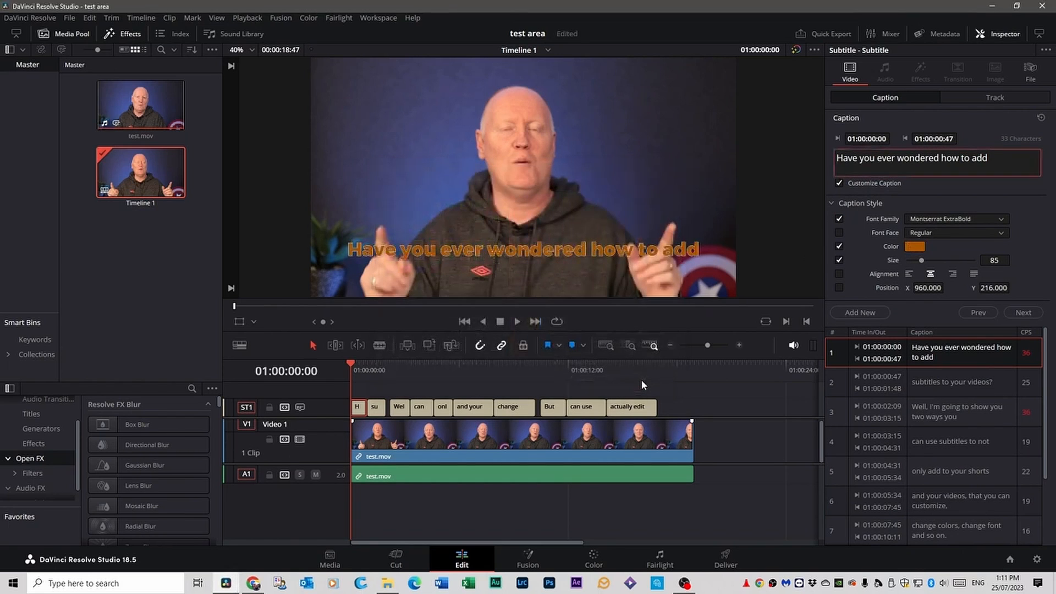
click(918, 248)
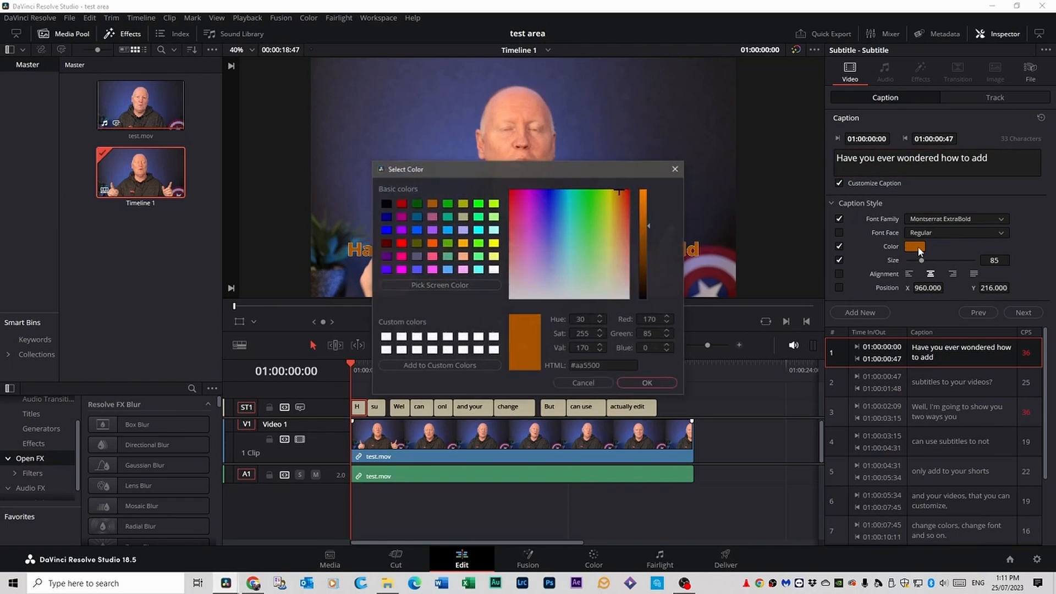
click(479, 245)
click(648, 380)
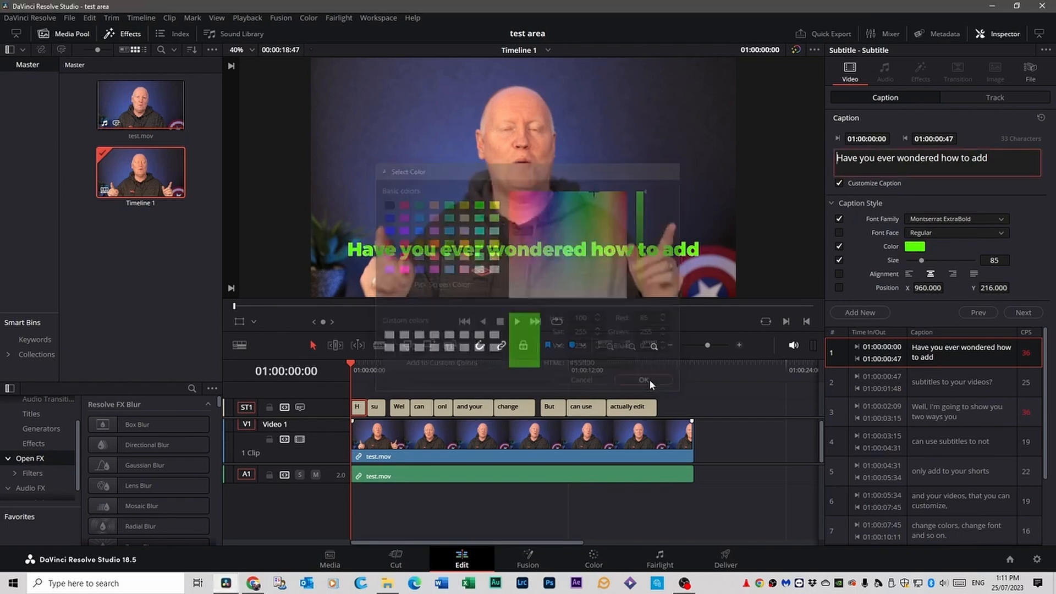
Step: Go to the second subtitle and set the text colour of the whole subtitle track to light blue
click(1022, 312)
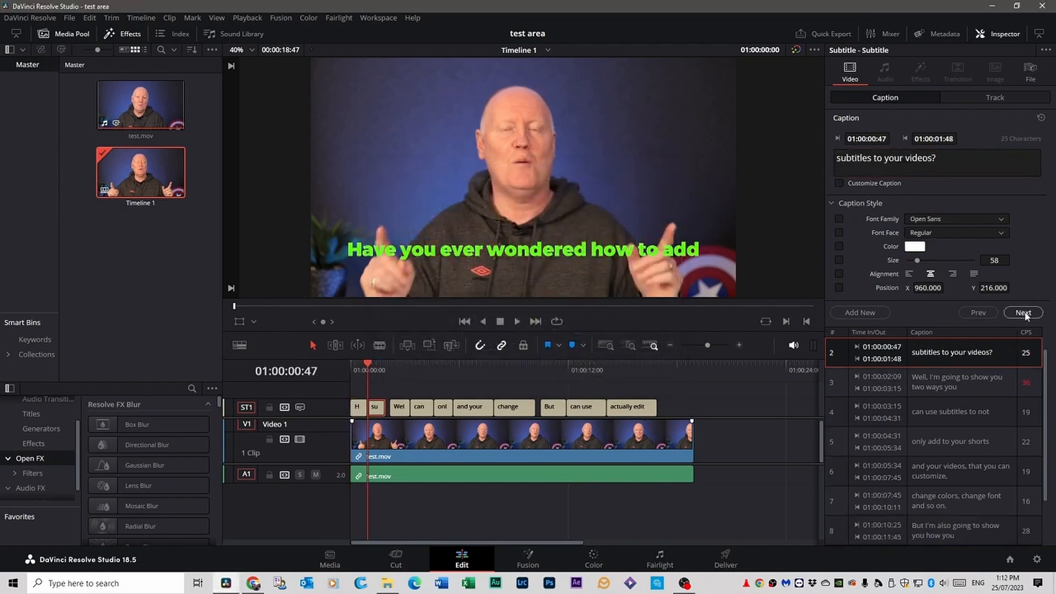
click(995, 98)
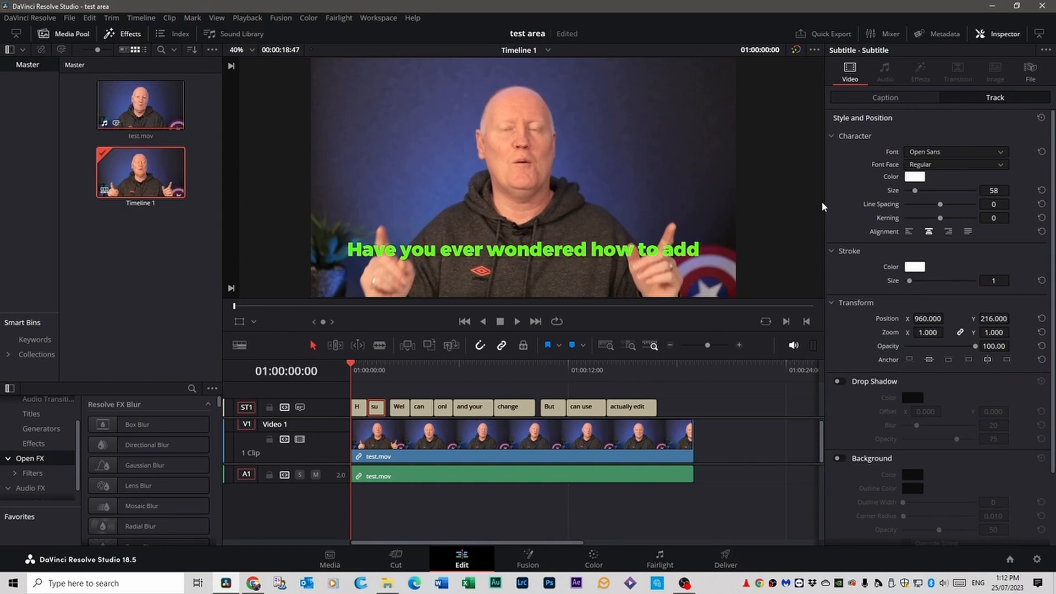
click(915, 177)
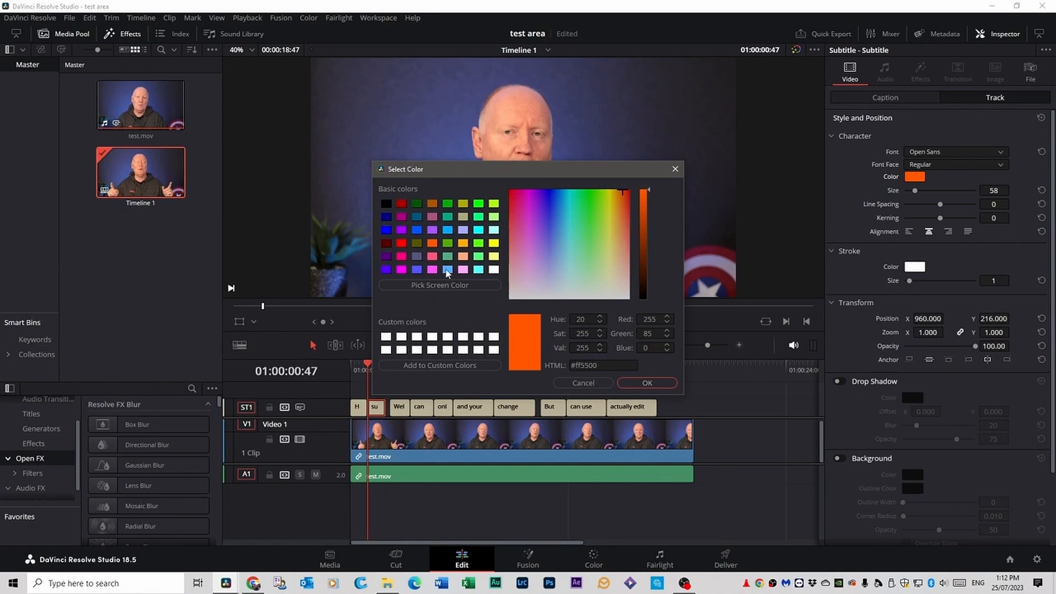
click(448, 270)
click(643, 383)
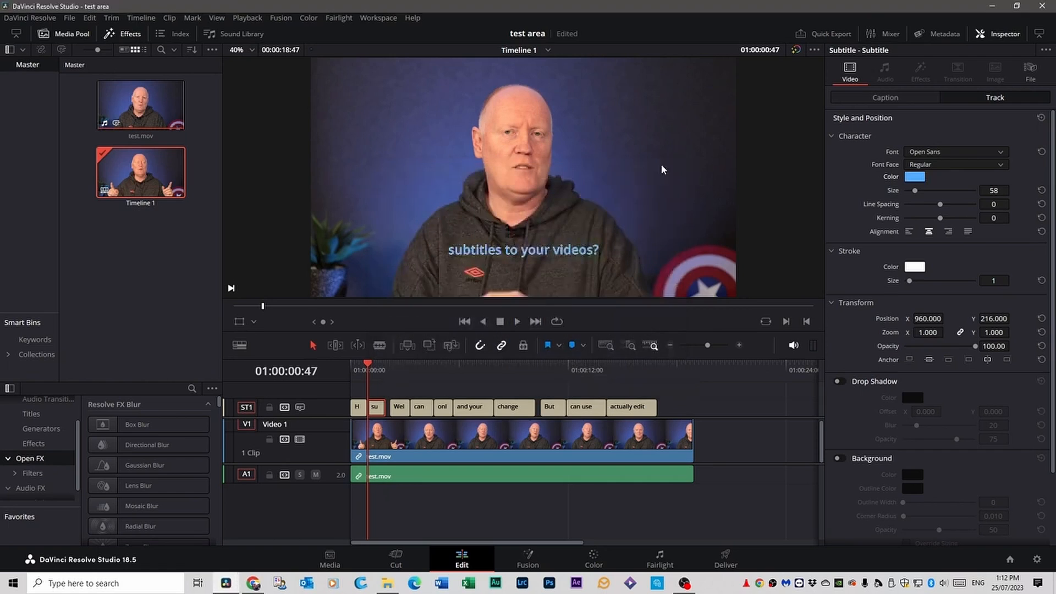
Step: Set the subtitle track's text size to 129 and its font to Montserrat ExtraBold
drag(917, 193, 928, 199)
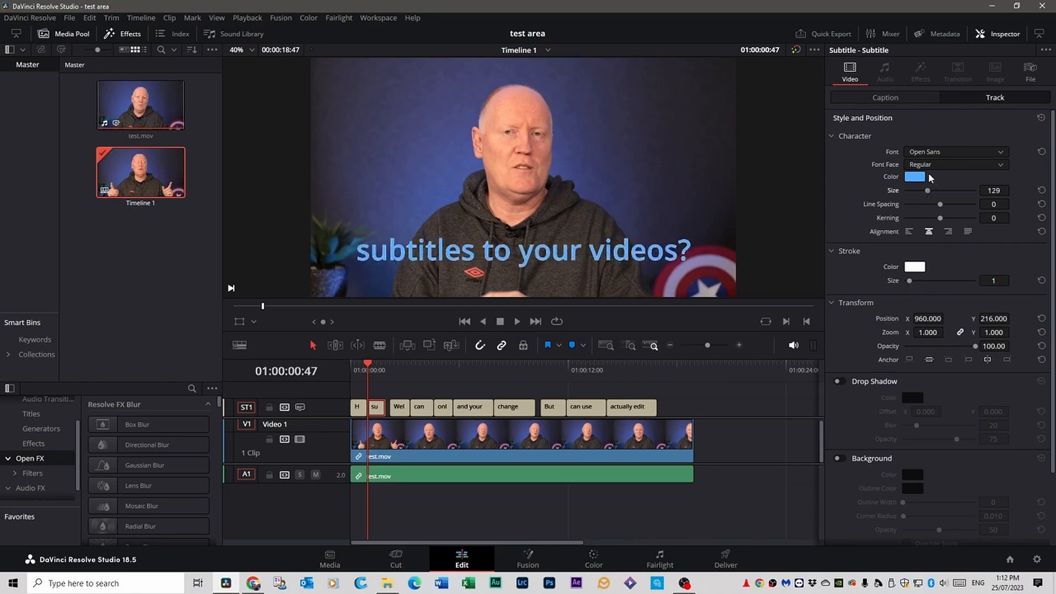
click(929, 153)
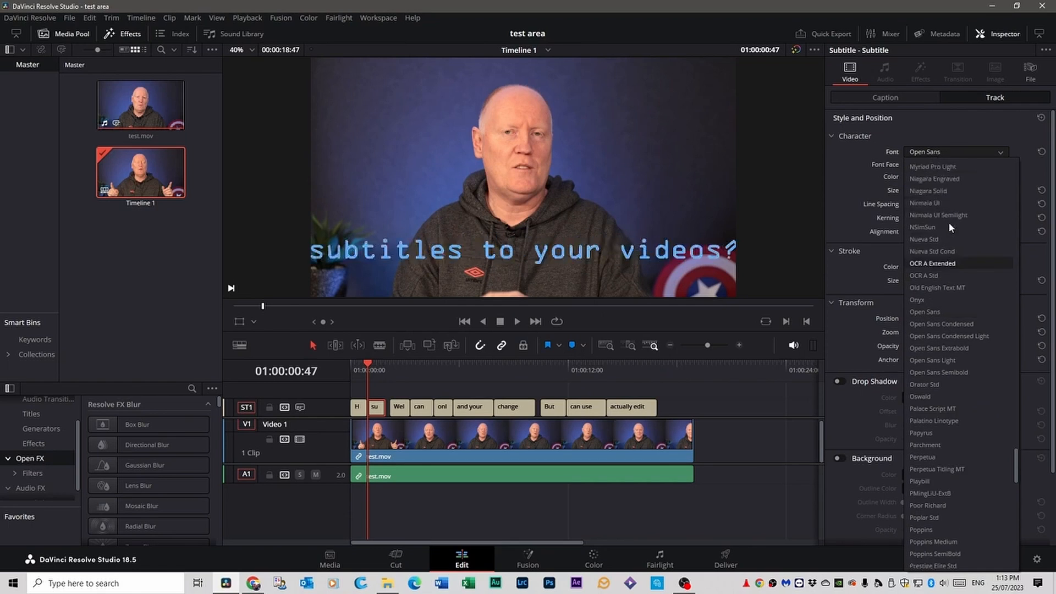
scroll(948, 226, up, 5)
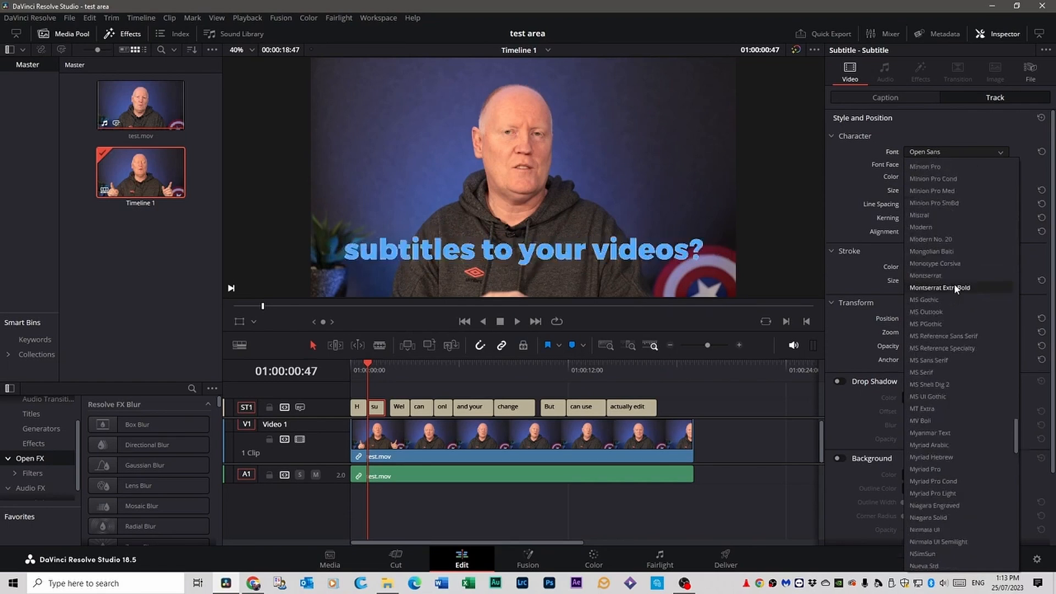
click(955, 288)
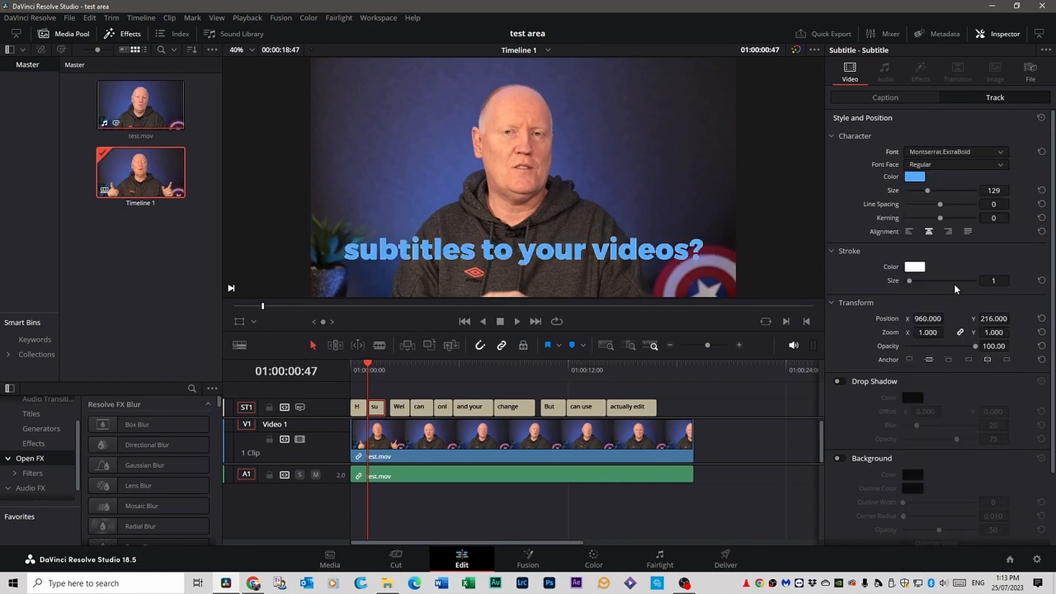
Step: Enable the background behind the subtitle track's text and colour it dark green
click(840, 383)
scroll(869, 413, down, 2)
click(839, 426)
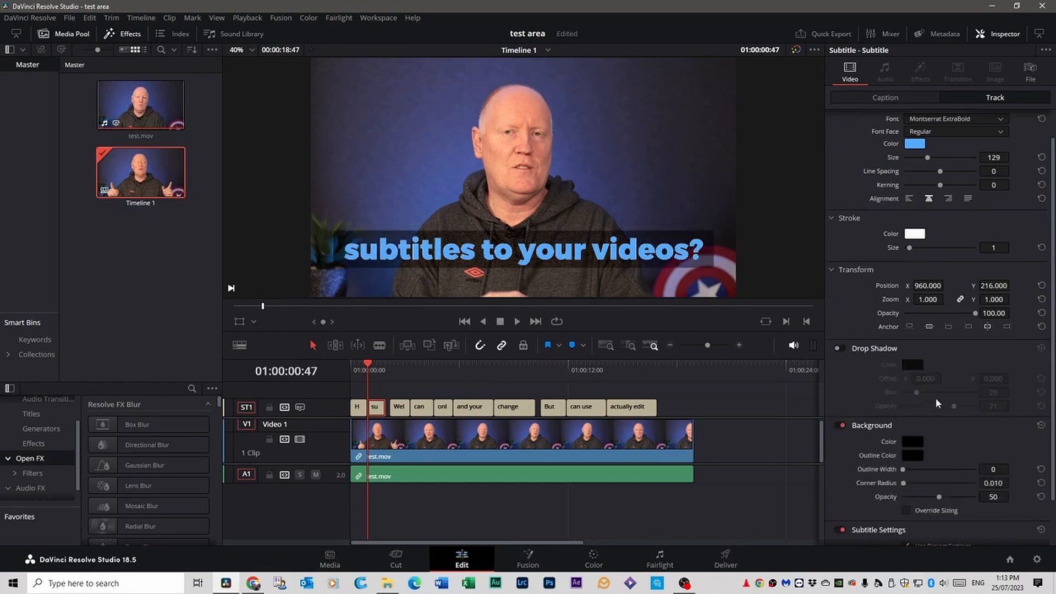
click(913, 442)
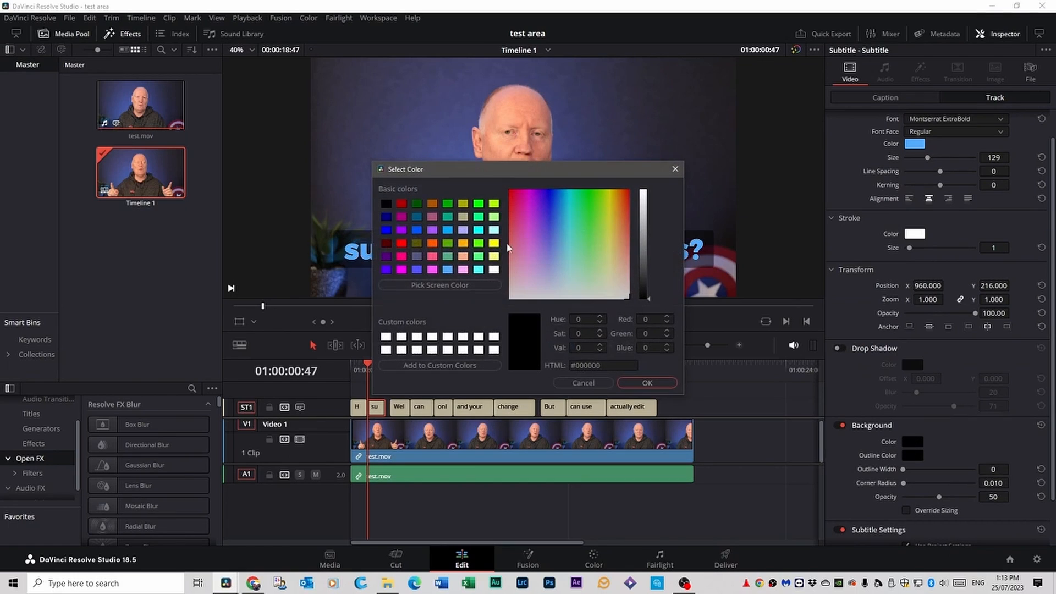
click(417, 204)
click(643, 382)
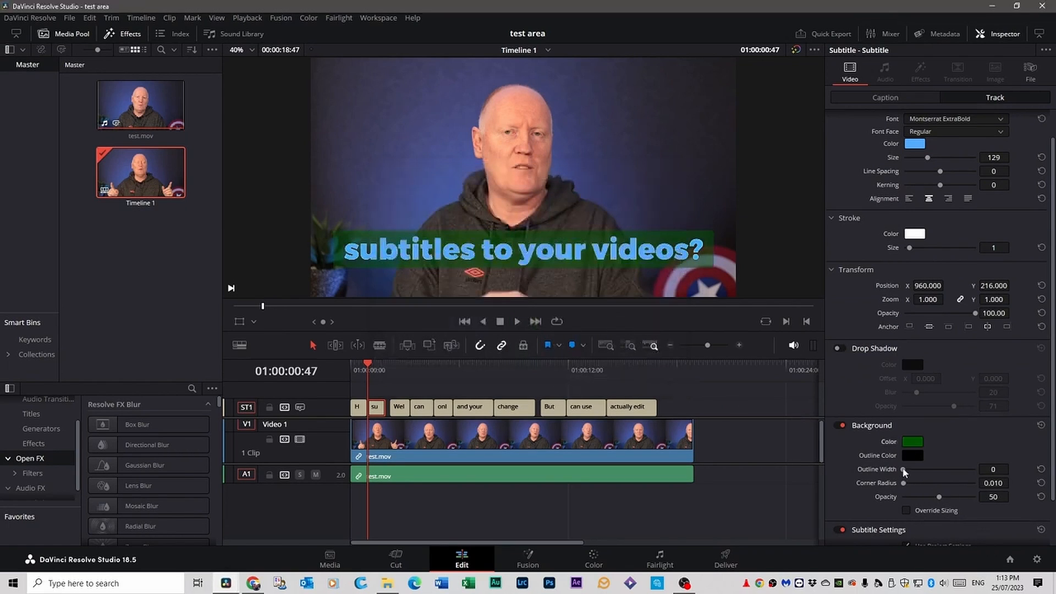
Step: Set the subtitle background's outline width to 8, corner radius to 0.076 and opacity to 47, and play the timeline to preview it
drag(903, 471, 939, 499)
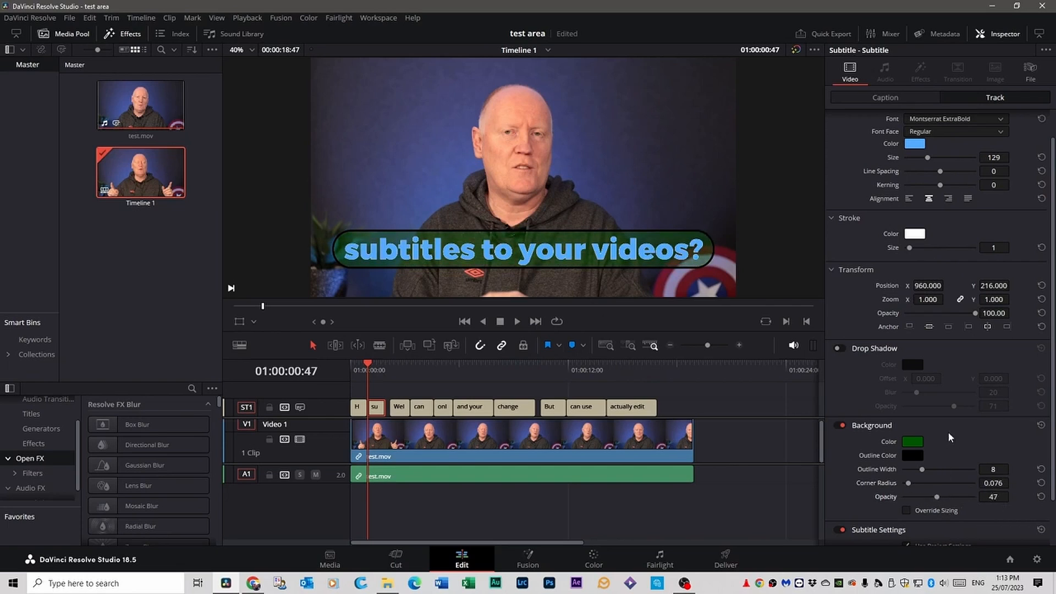
scroll(949, 436, down, 2)
scroll(949, 436, up, 3)
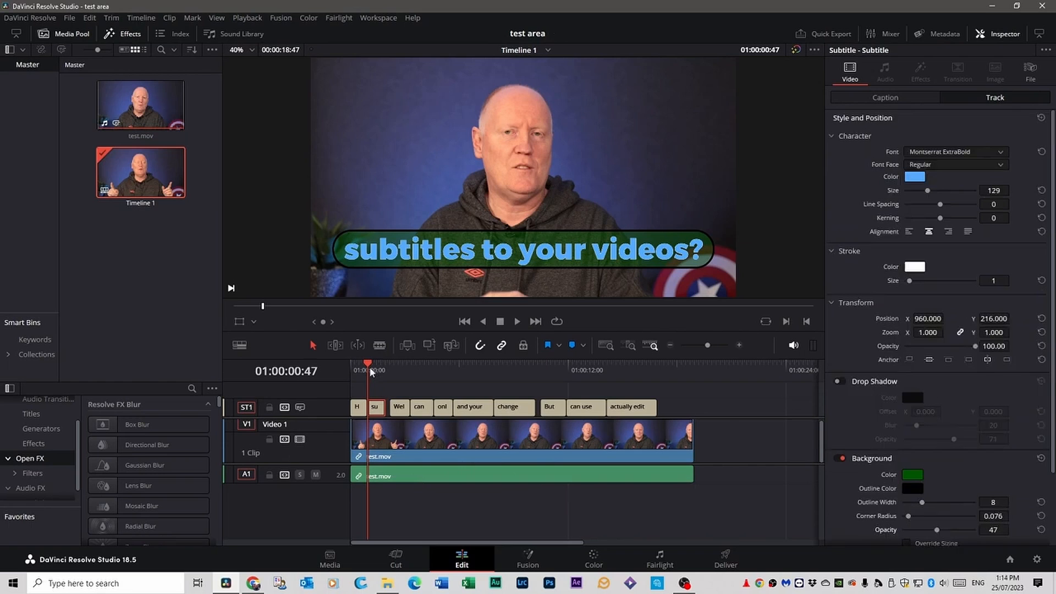
key(space)
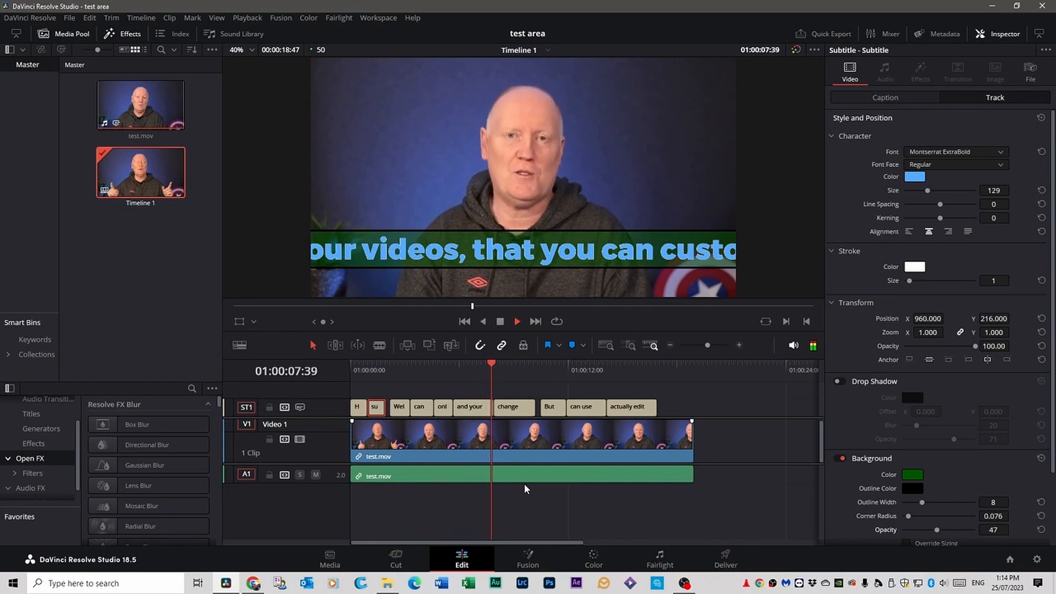
Step: Stop playback, open the export dialog for the subtitle track's SRT file, and cancel it without saving
key(space)
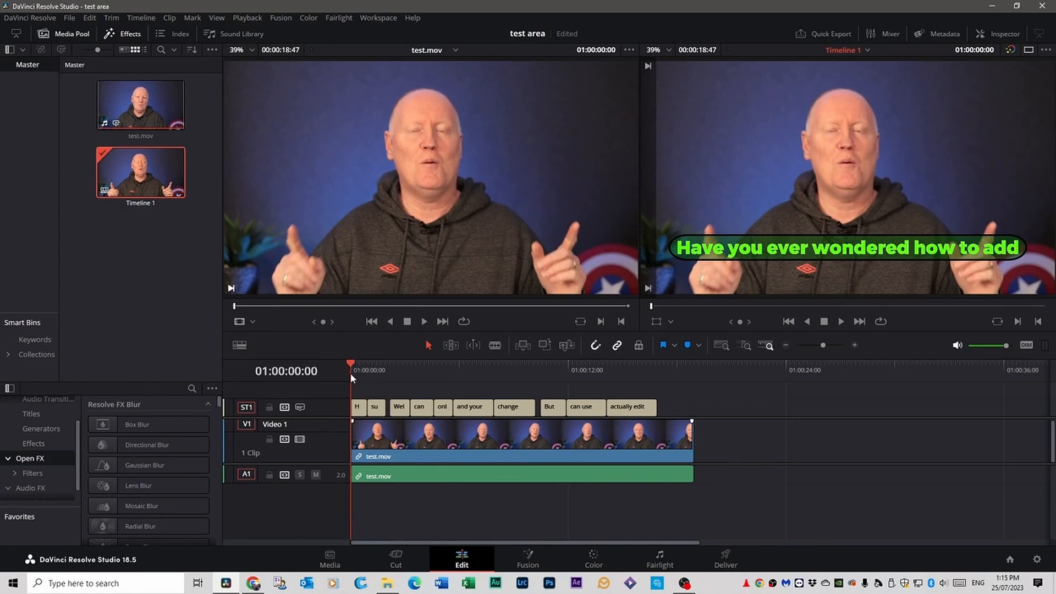
right_click(301, 407)
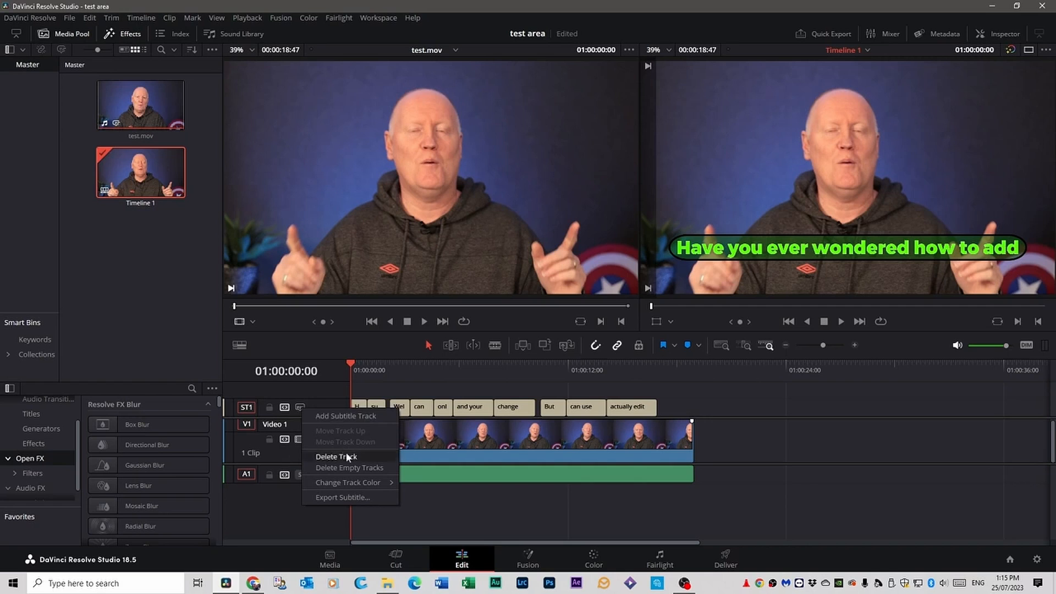
click(345, 497)
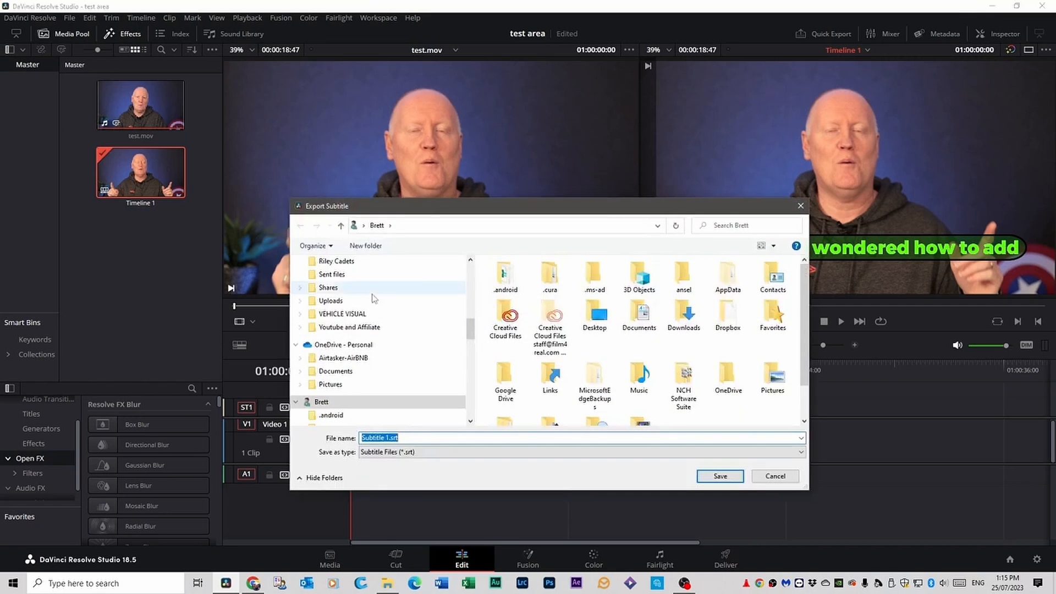
click(775, 476)
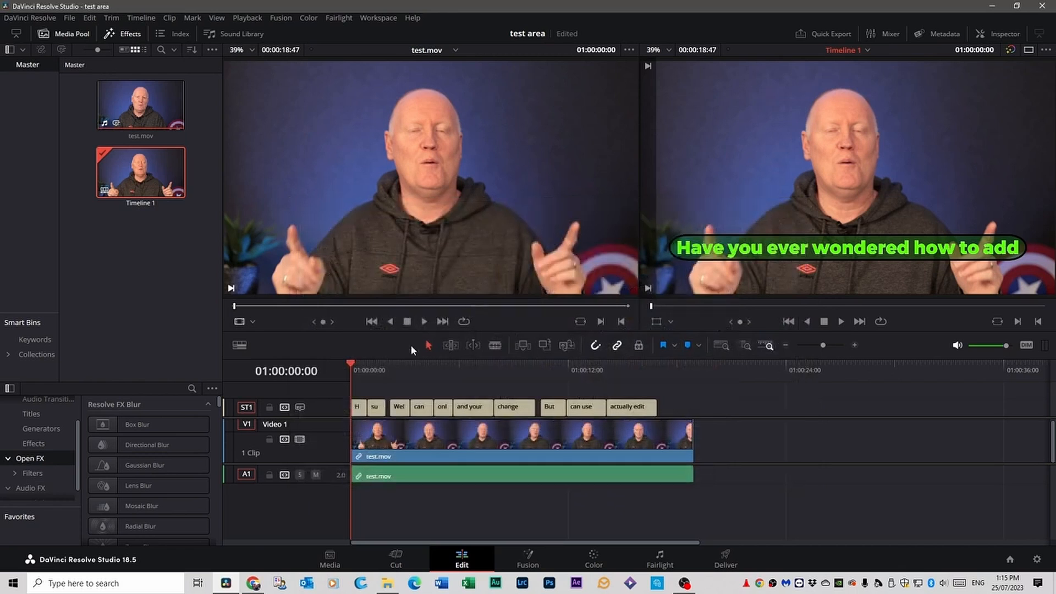
Step: Play the timeline from the start to preview the styled subtitles, and return the playhead to the beginning
mouse_move(357, 363)
mouse_down()
mouse_move(417, 367)
mouse_move(350, 369)
mouse_up()
key(space)
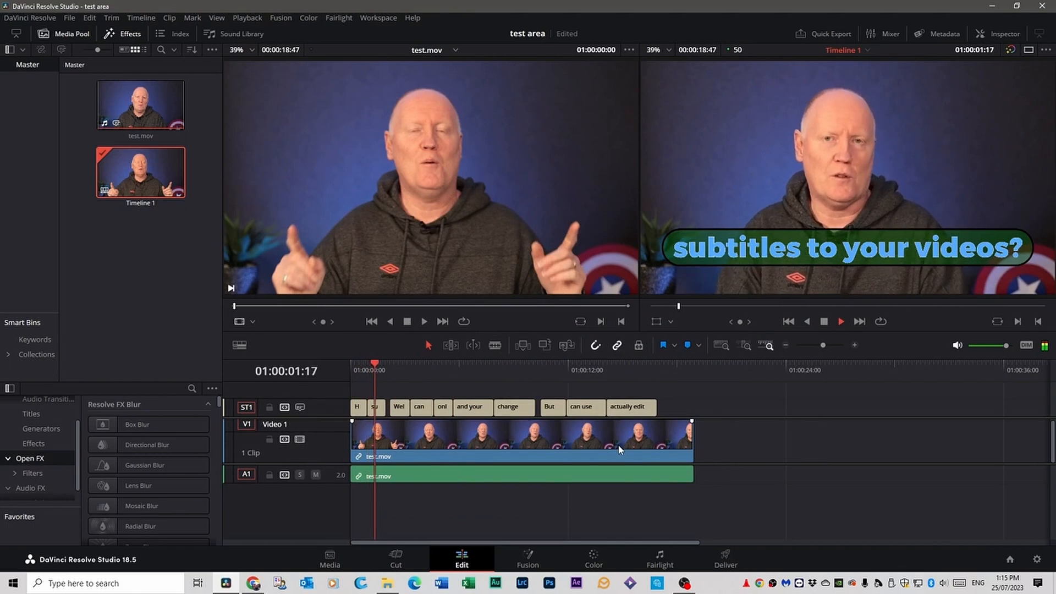
drag(377, 362, 351, 365)
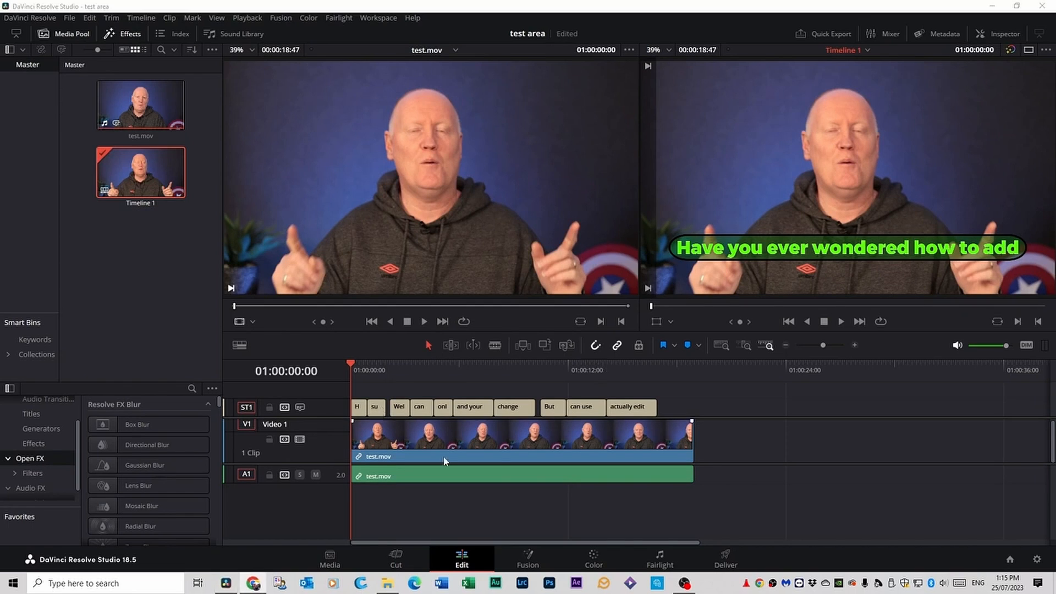
Step: On the Deliver page, enable Export Subtitle in the custom export's subtitle settings and inspect the available subtitle file formats
click(726, 563)
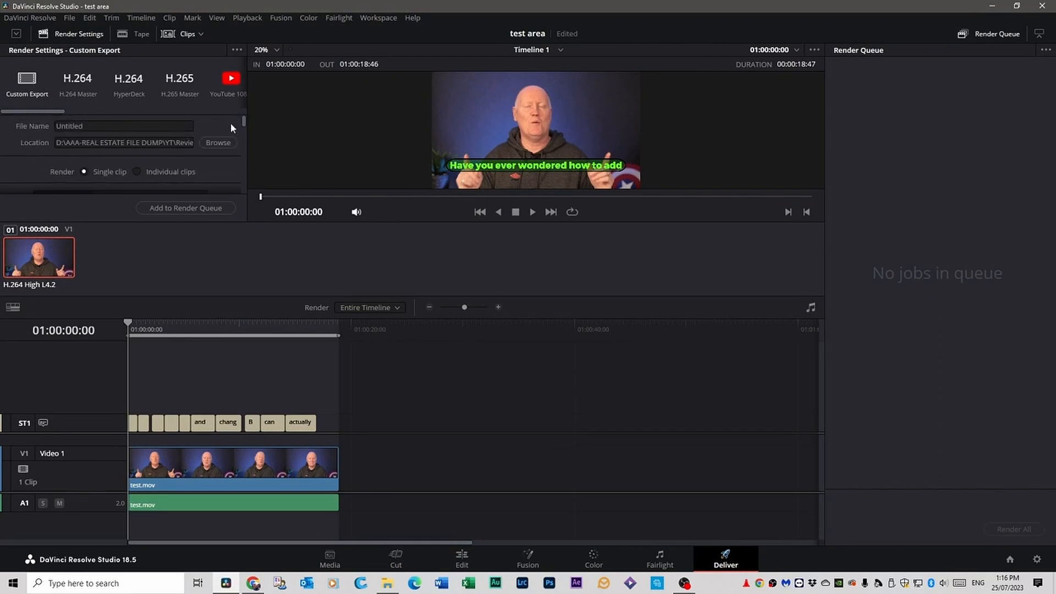
drag(243, 119, 244, 190)
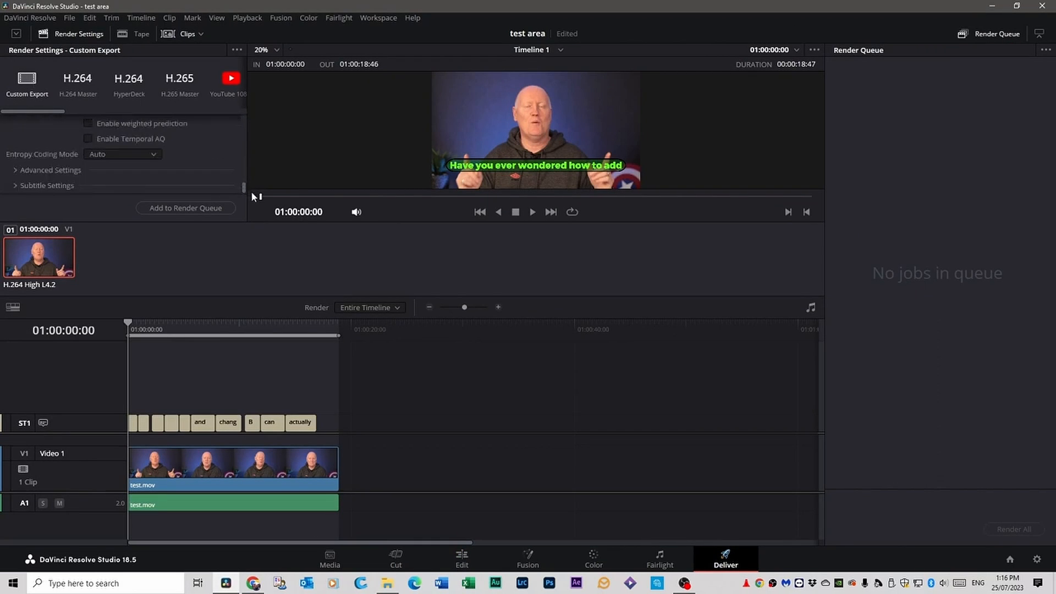
click(15, 184)
scroll(97, 170, down, 2)
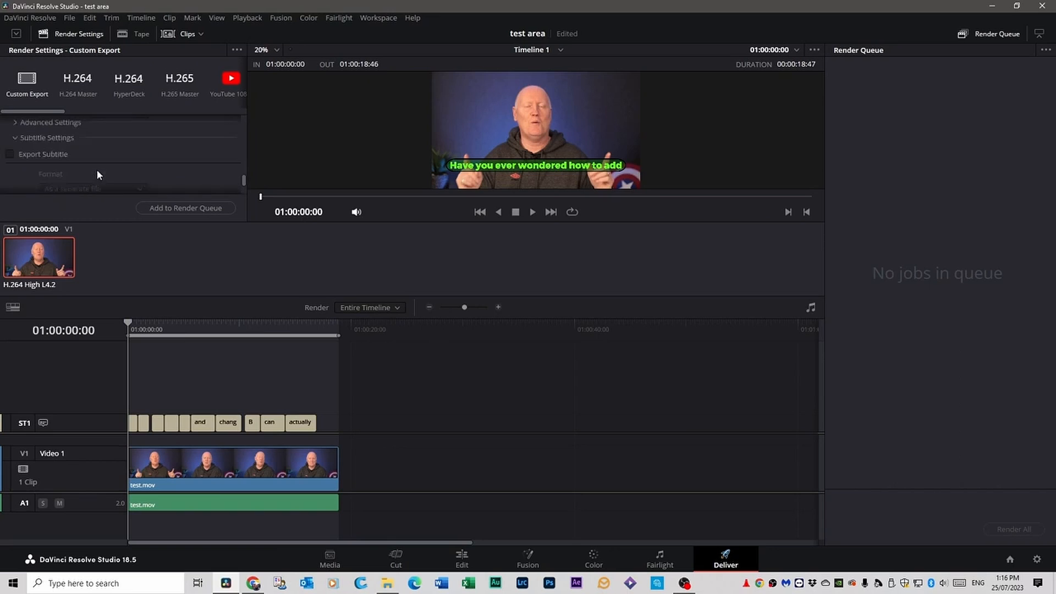
scroll(97, 174, down, 1)
click(9, 121)
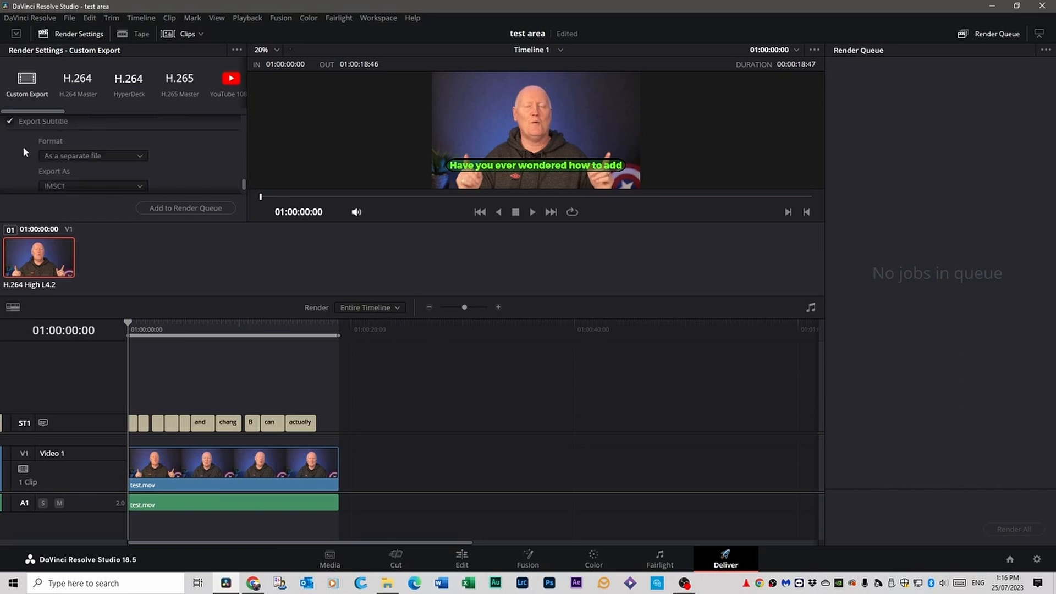
scroll(121, 157, down, 1)
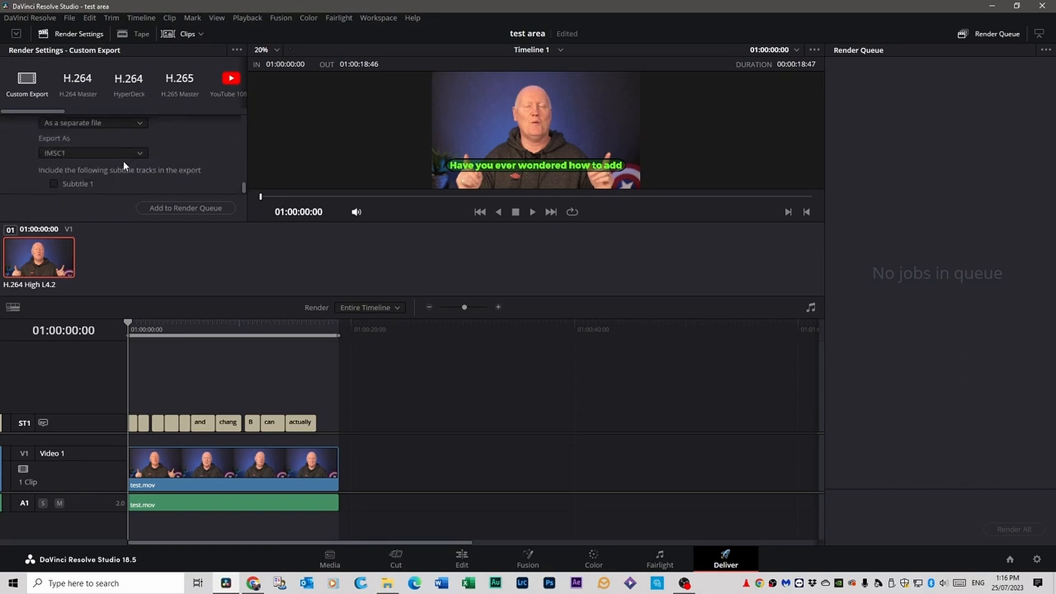
click(141, 154)
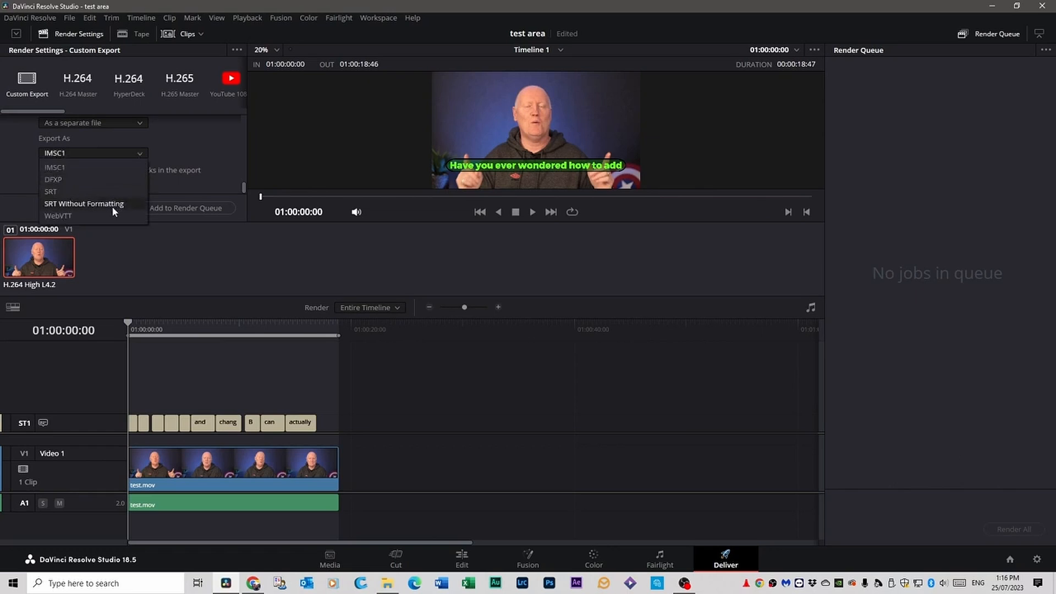
click(187, 141)
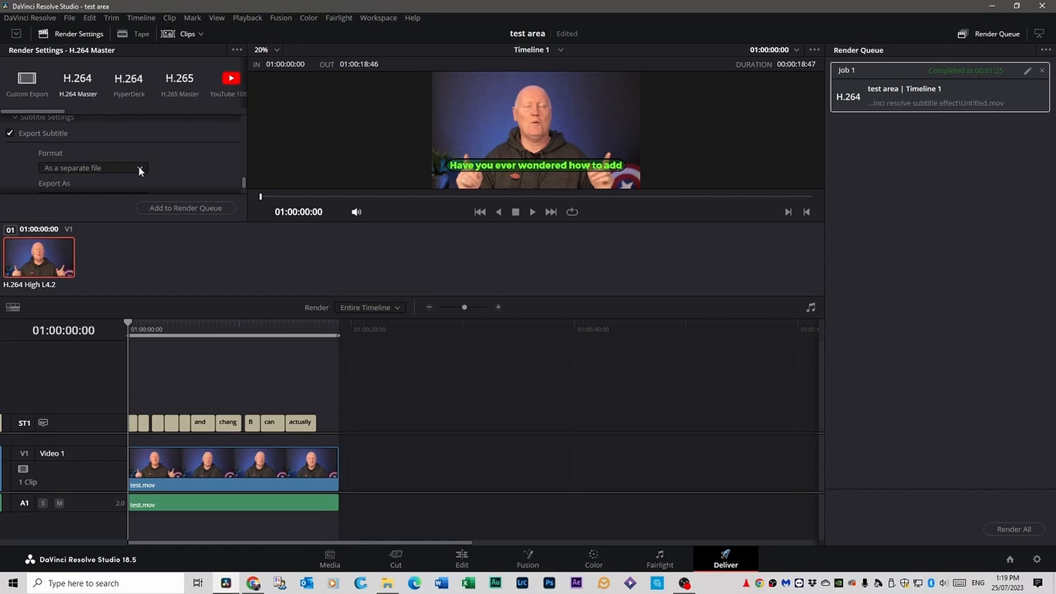
Step: Set the H.264 Master export's subtitle format to Burn into video and add the job to the render queue
click(141, 169)
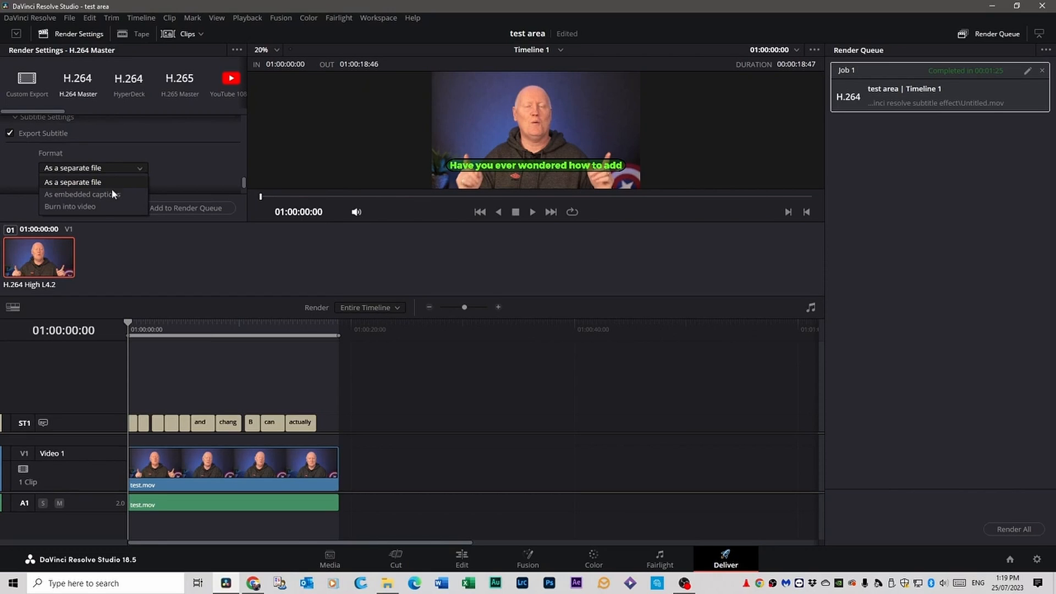
click(98, 205)
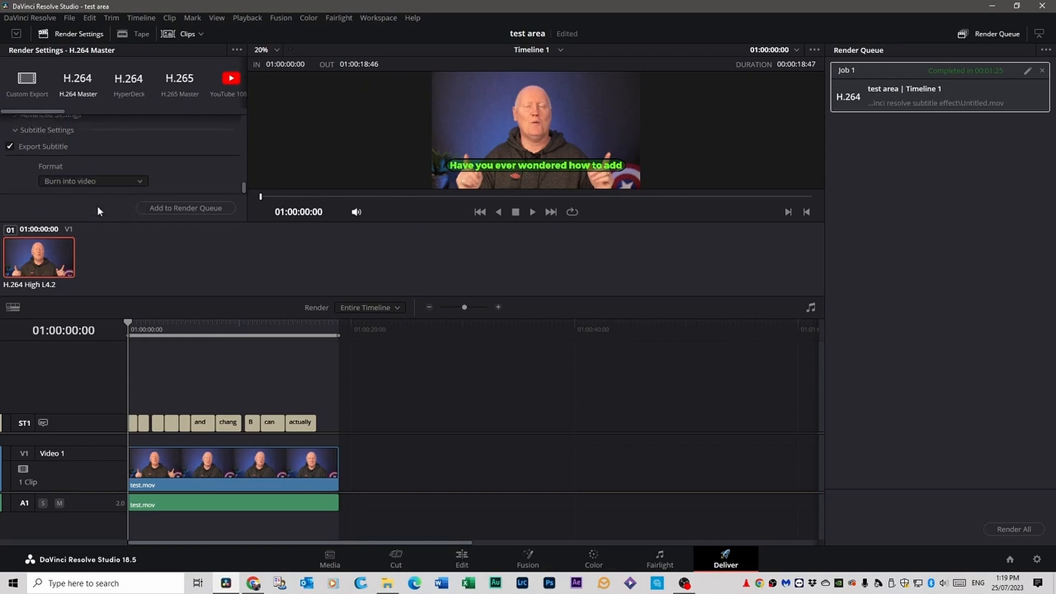
click(181, 209)
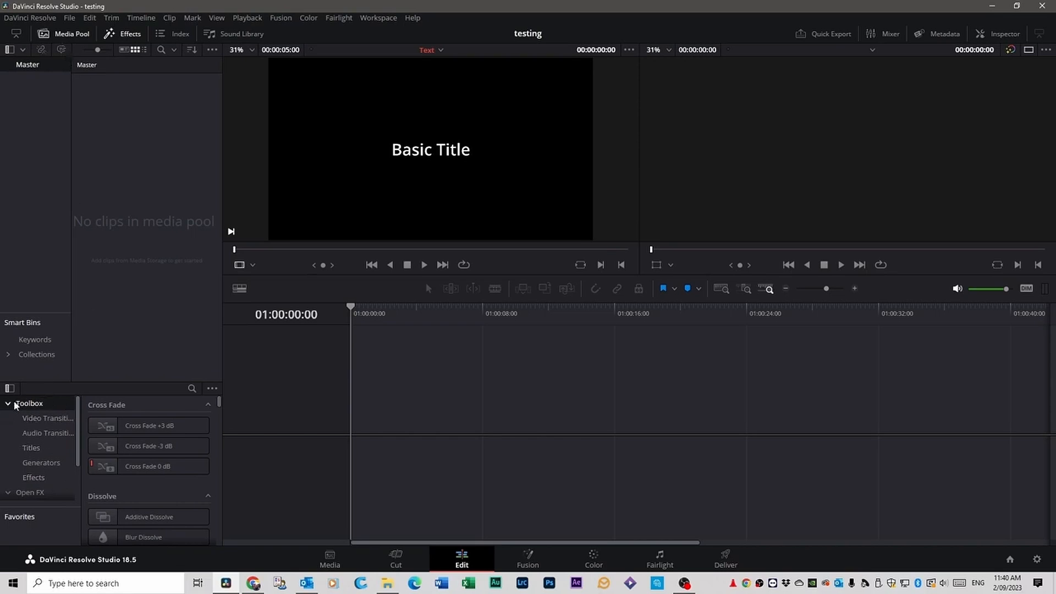
Step: Add a basic Text title at the start of the timeline and change its wording to "COOL EFFECT"
click(38, 450)
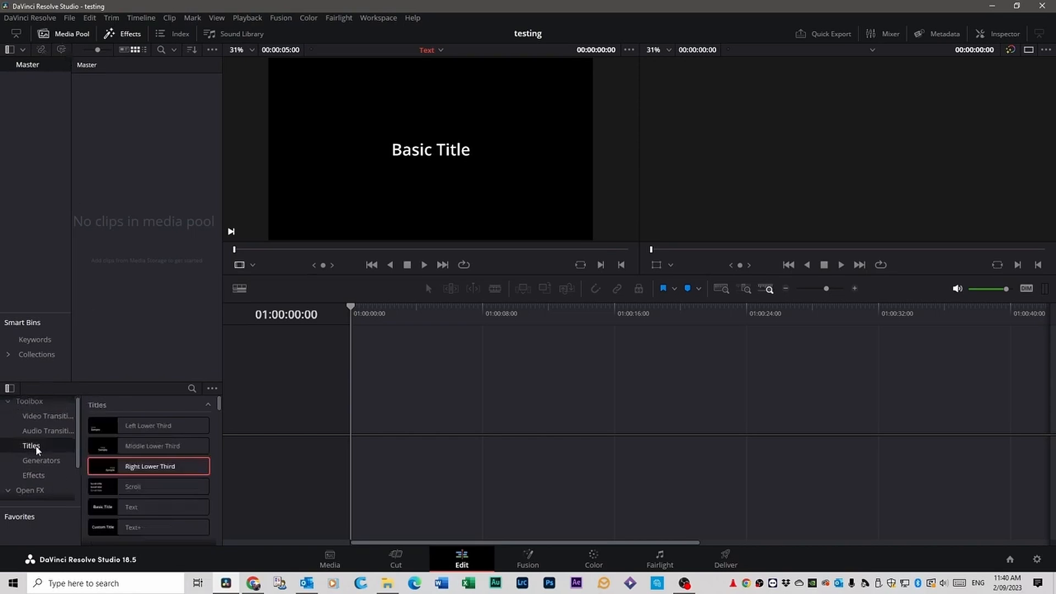
drag(136, 508, 356, 431)
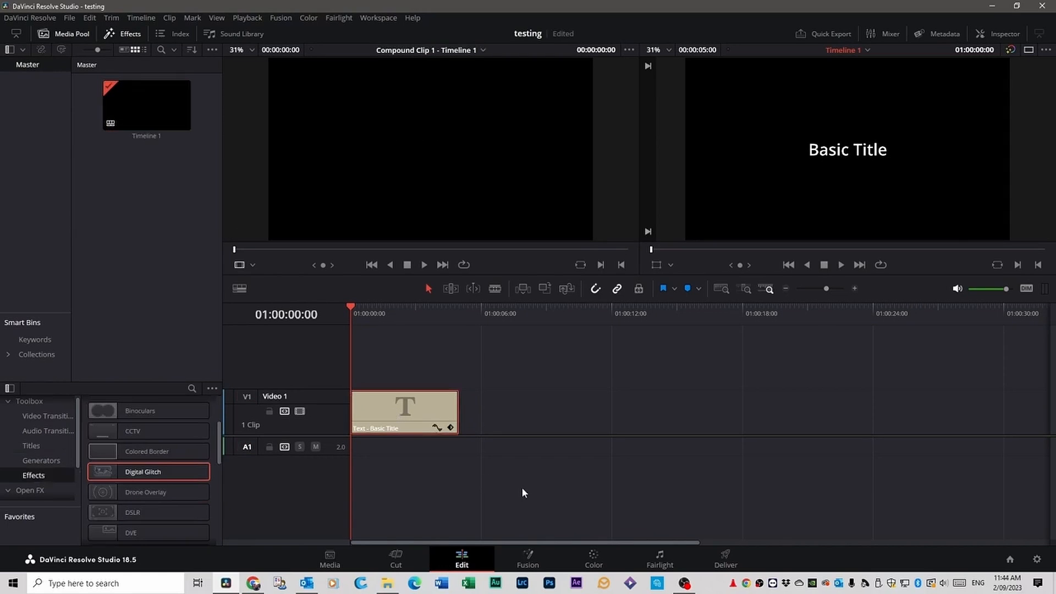
click(1008, 36)
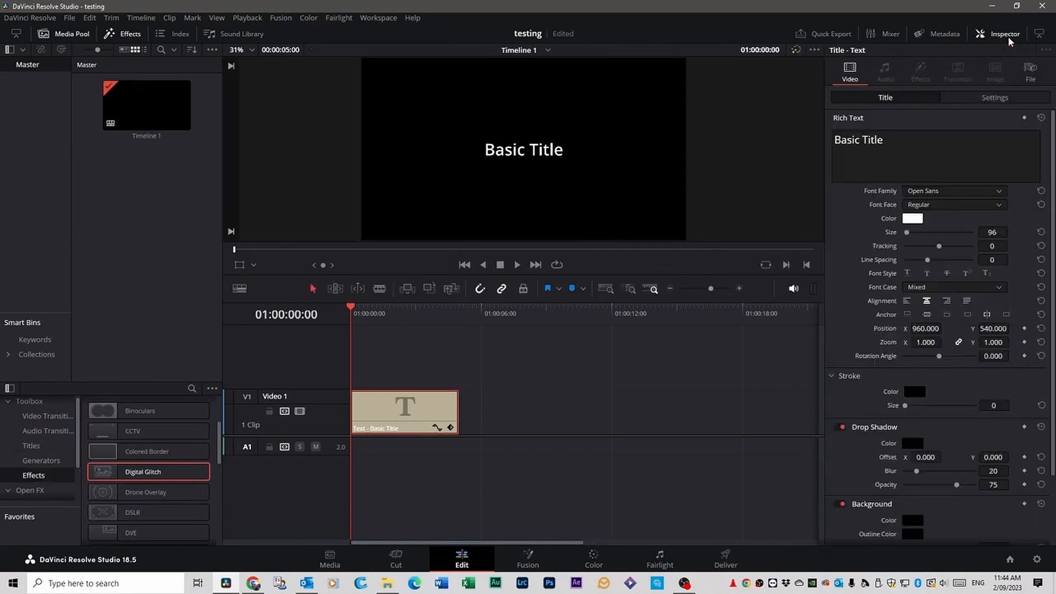
drag(891, 140, 840, 128)
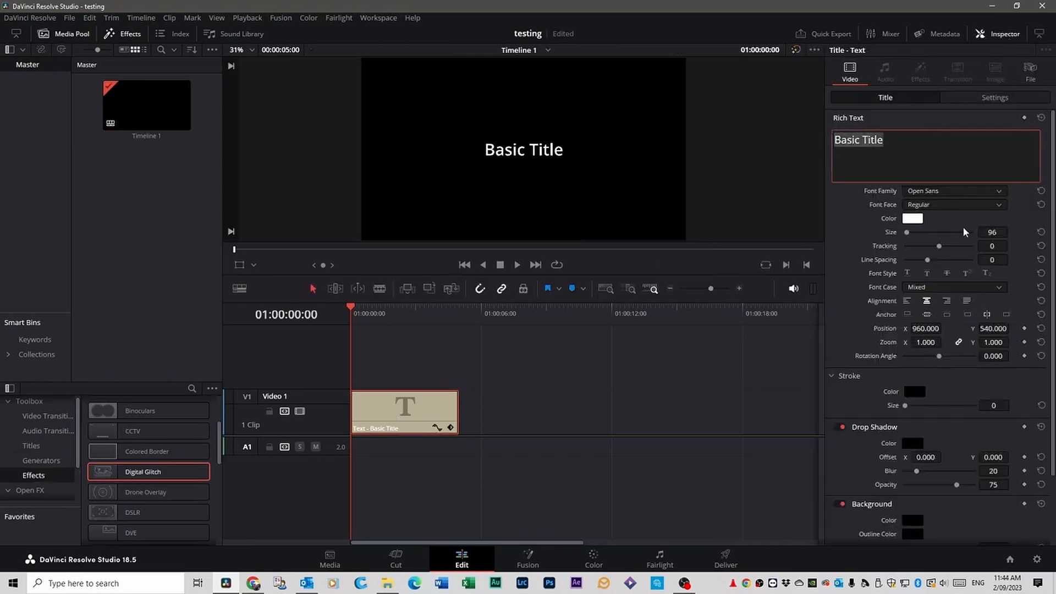
text(COOL)
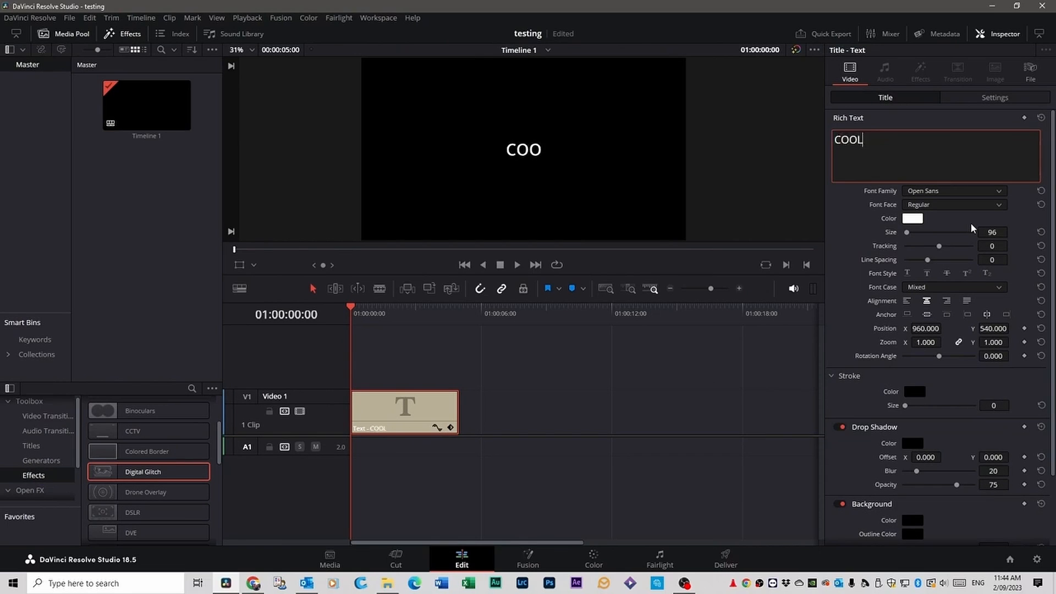
text( EFFECT)
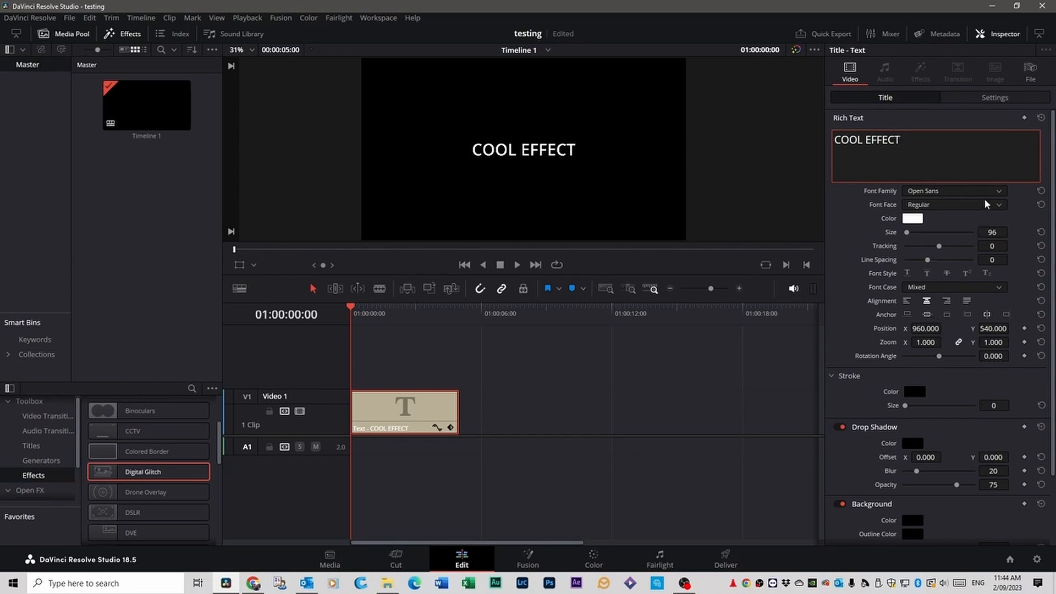
Step: Set the COOL EFFECT title's font family to Oswald and close its properties
click(996, 191)
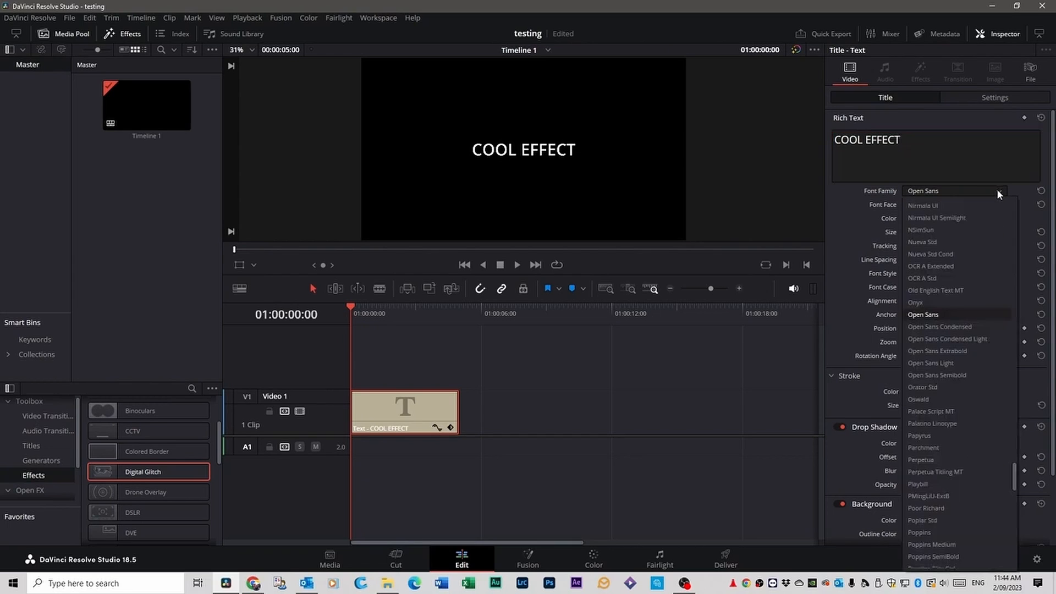
click(946, 399)
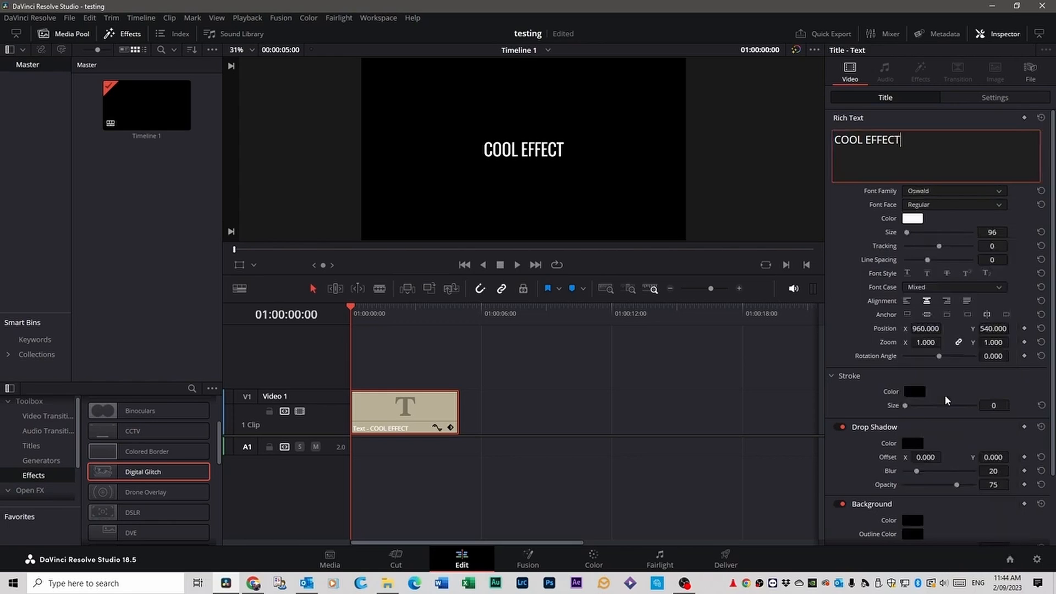
click(1004, 35)
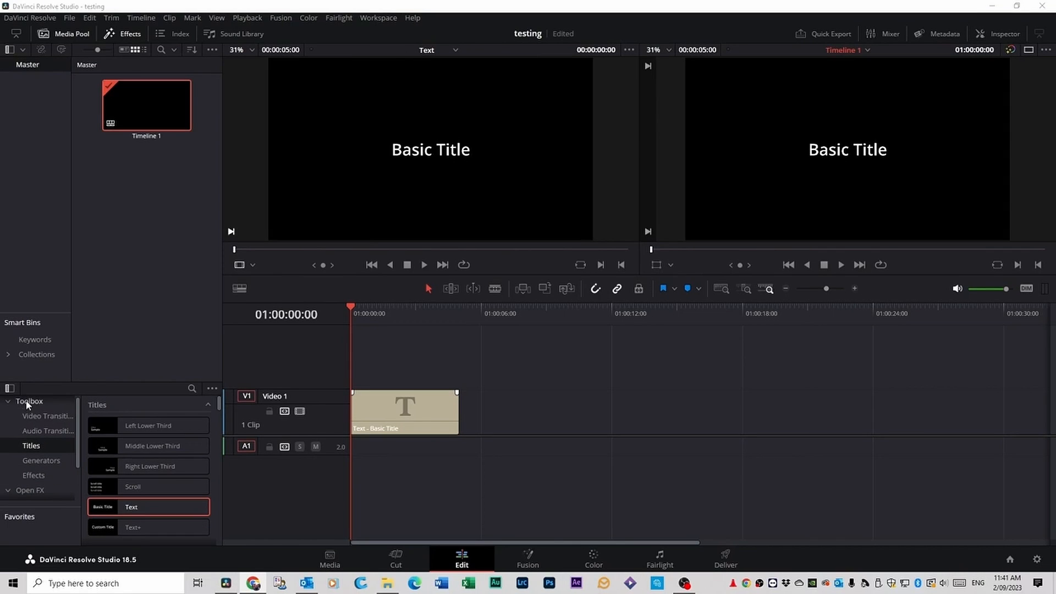
Step: Try to apply the Digital Glitch Fusion effect directly to the text title clip
click(34, 476)
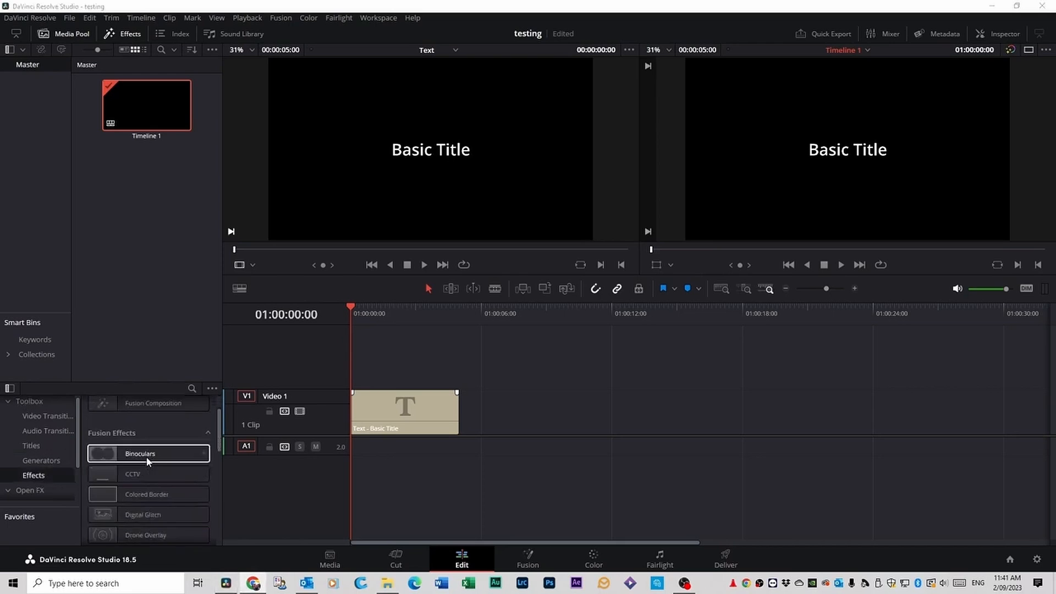
scroll(148, 461, down, 1)
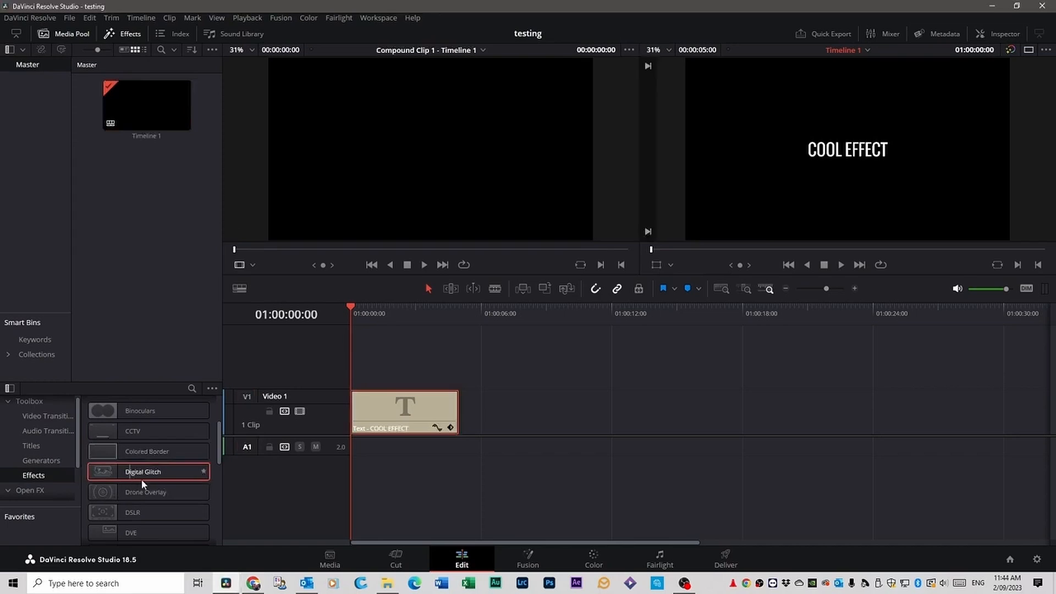
drag(141, 480, 405, 410)
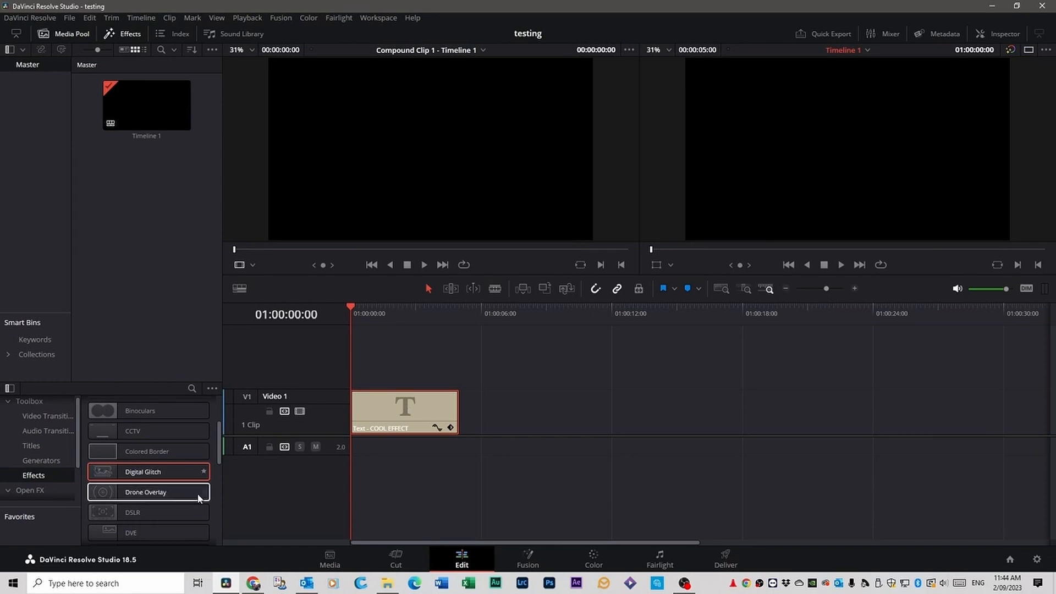
Step: Convert the COOL EFFECT title clip into a compound clip named "cool effect"
right_click(408, 415)
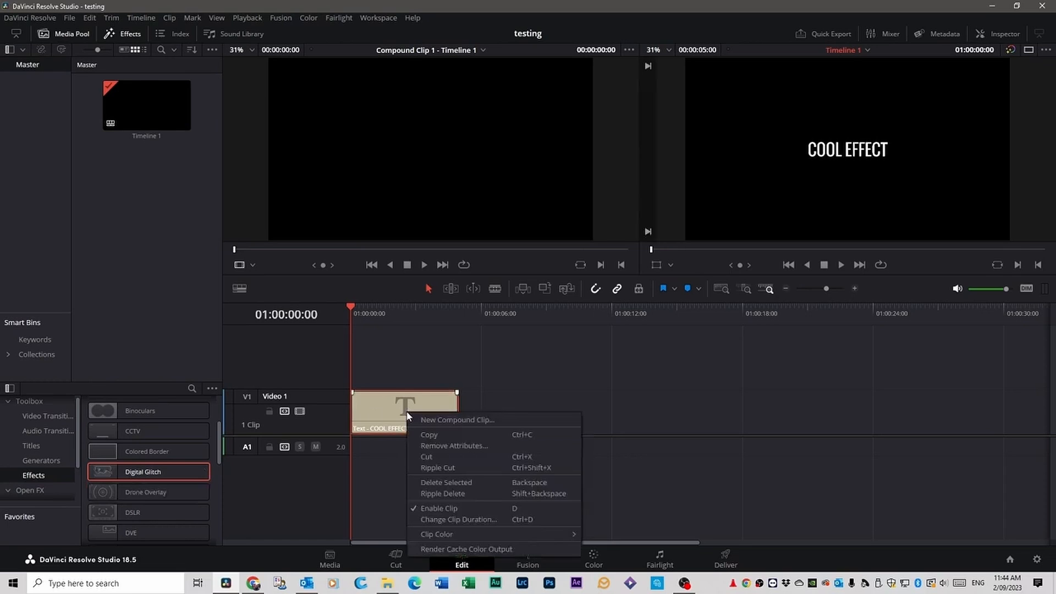
click(456, 420)
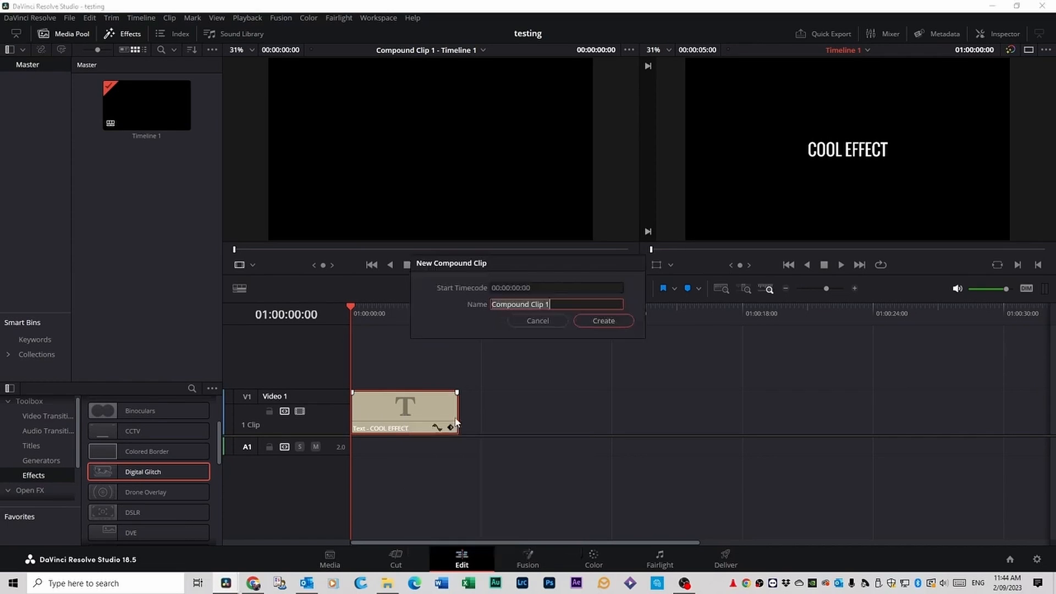
text(c)
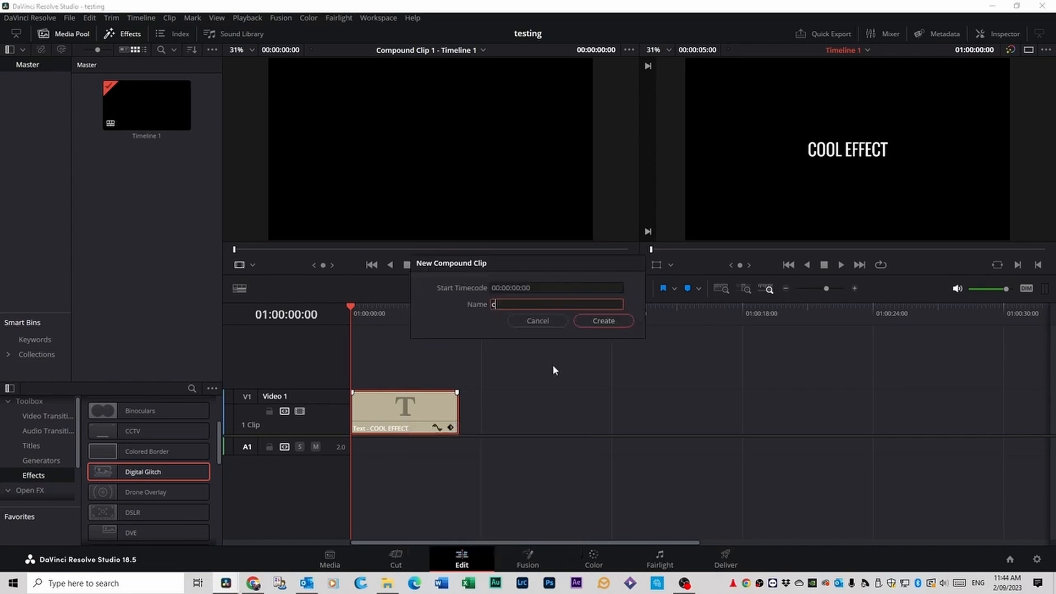
text(ool effect)
click(601, 321)
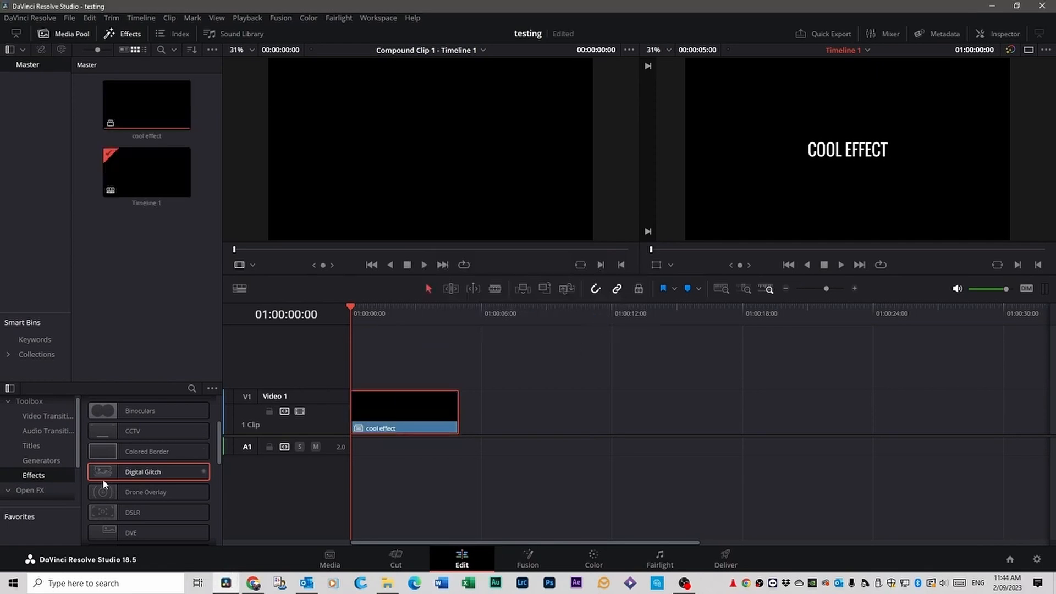
Step: Apply the Digital Glitch effect to the compound clip and play the timeline to preview it
double_click(132, 472)
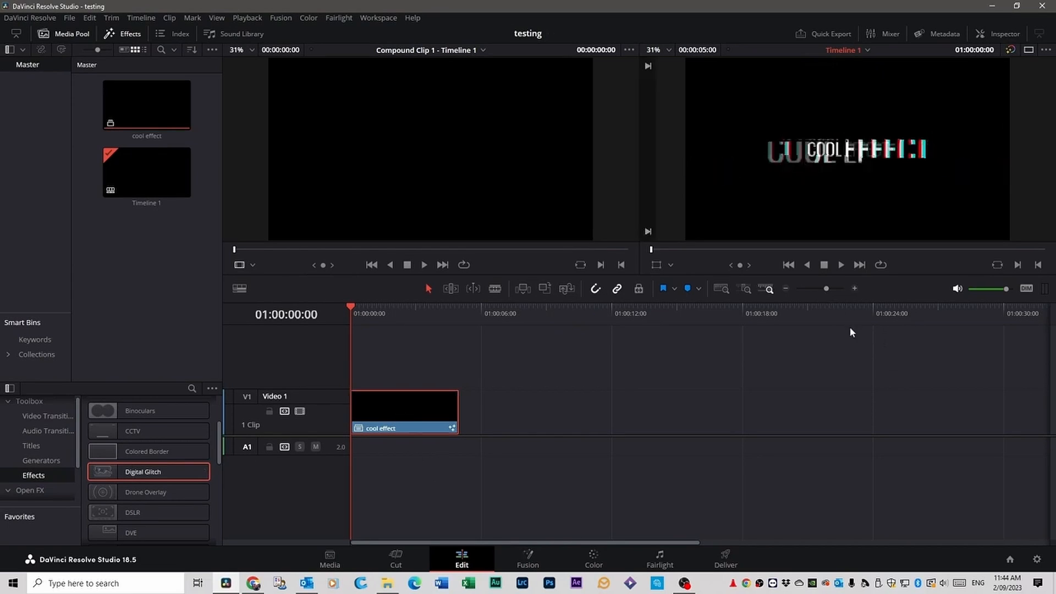
key(space)
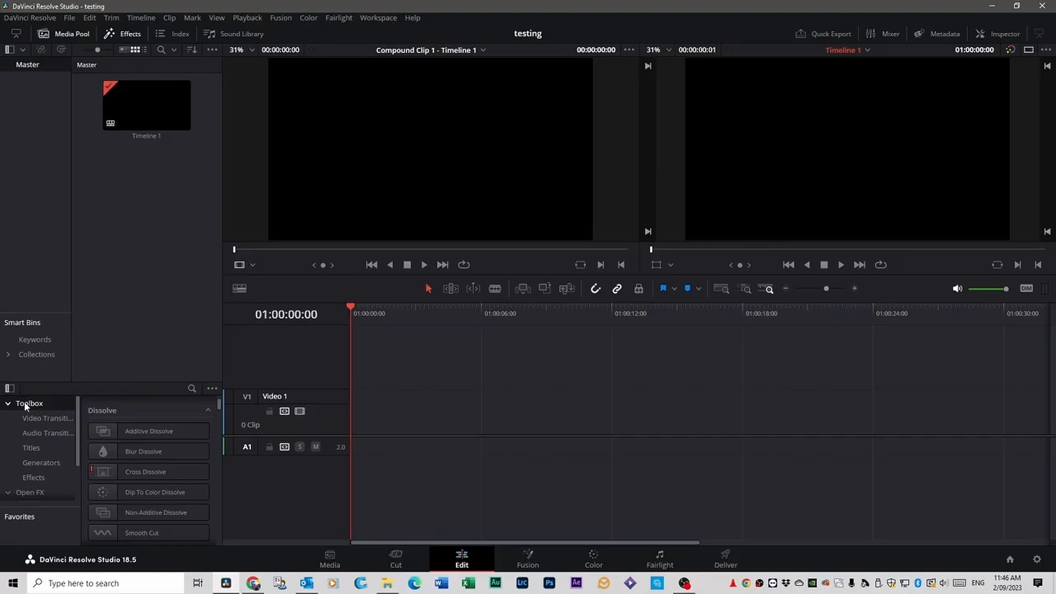
Step: Add a Text+ title at the start of the Video 1 track and play the timeline
click(32, 449)
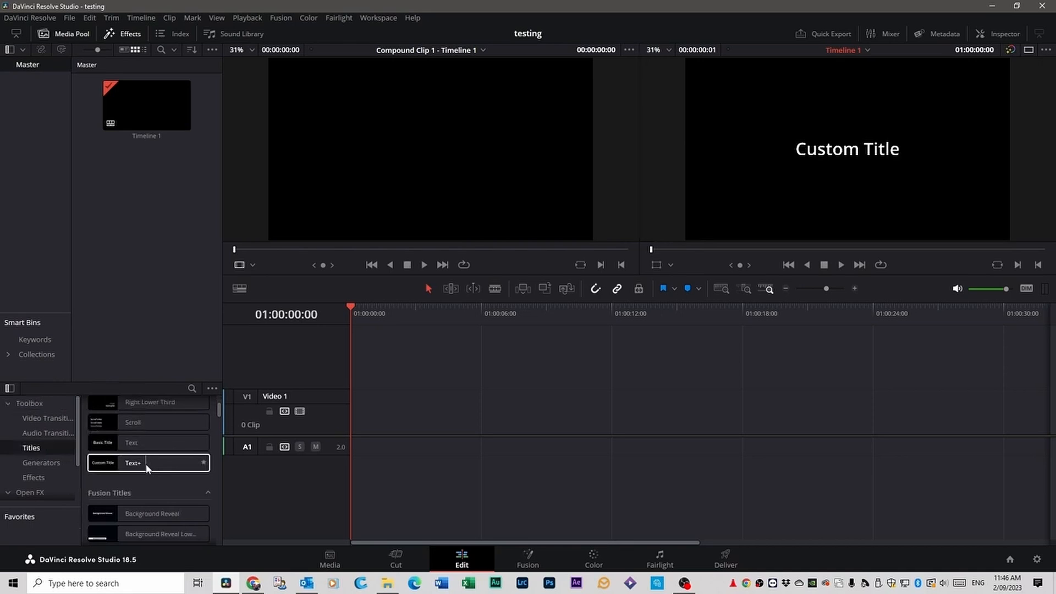
drag(148, 468, 300, 419)
key(space)
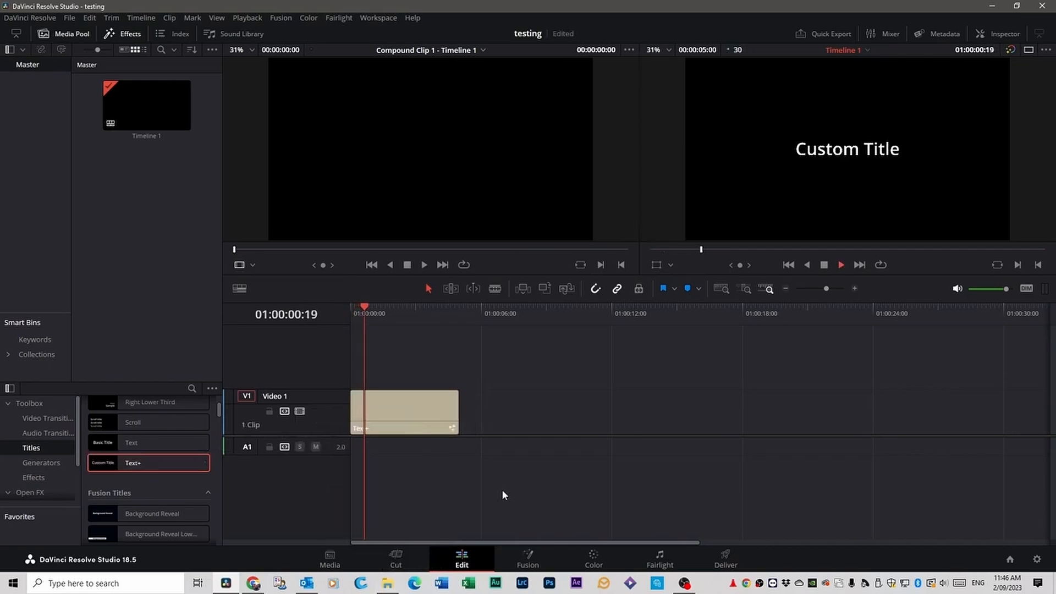
Step: Change the Text+ title's text to "Typewriter" and browse the fonts, keeping Open Sans
click(410, 413)
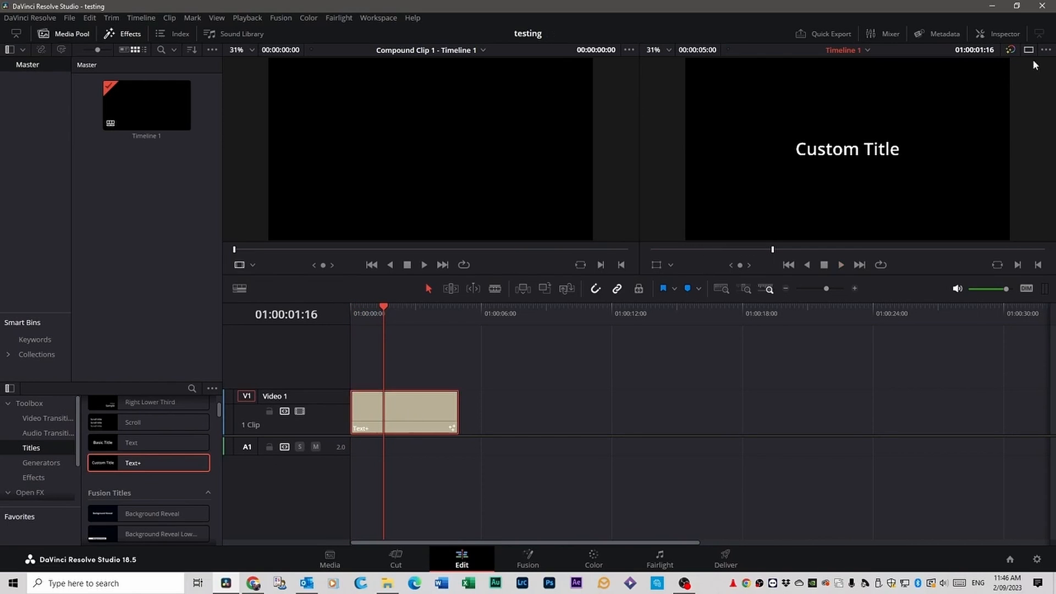
click(1006, 34)
drag(885, 172, 830, 169)
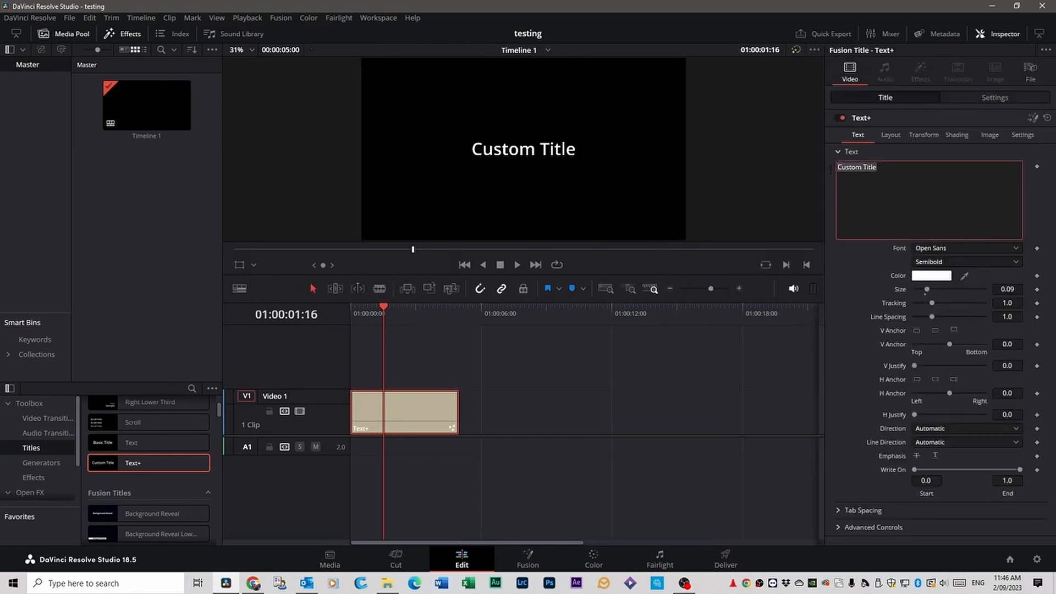
text(Ty)
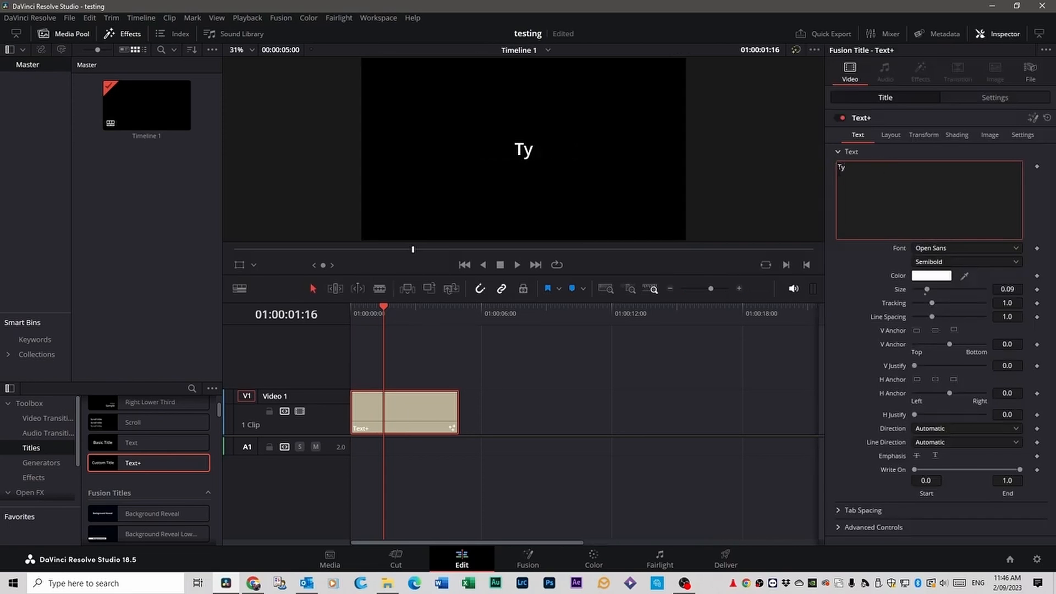
text(pewrit)
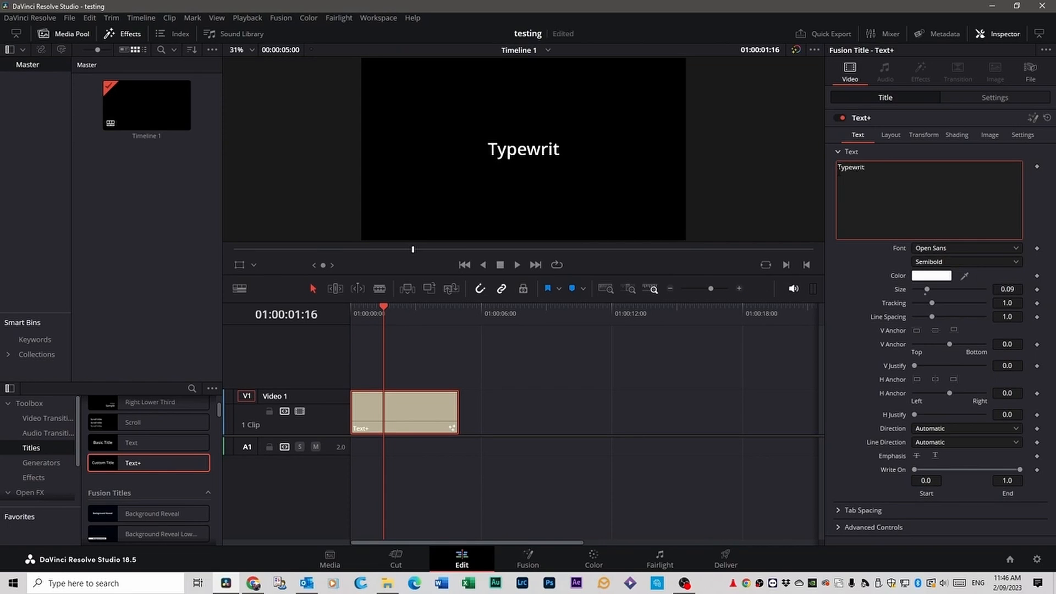
text(er)
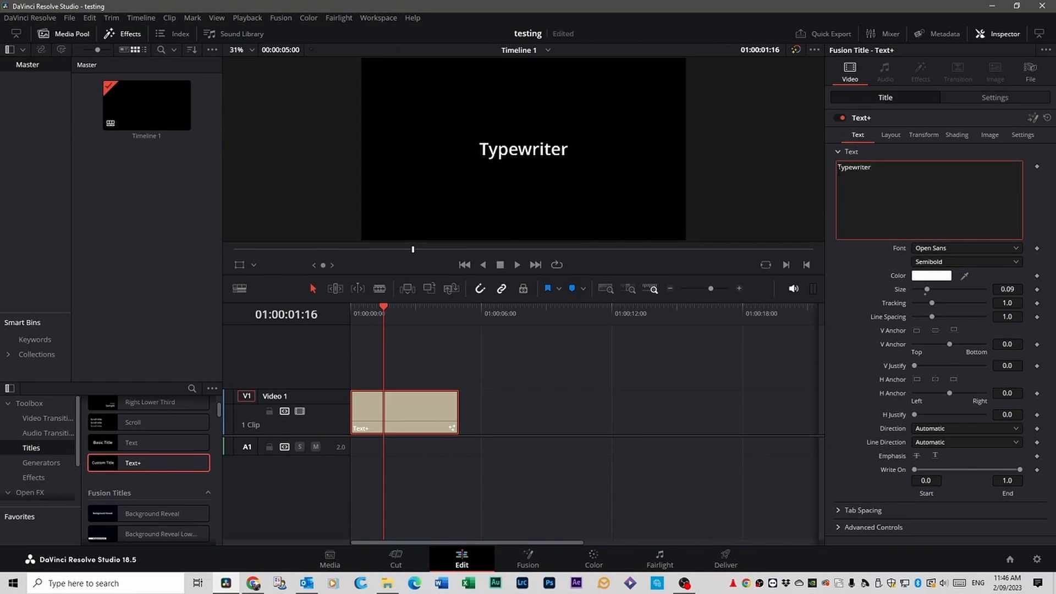
click(966, 248)
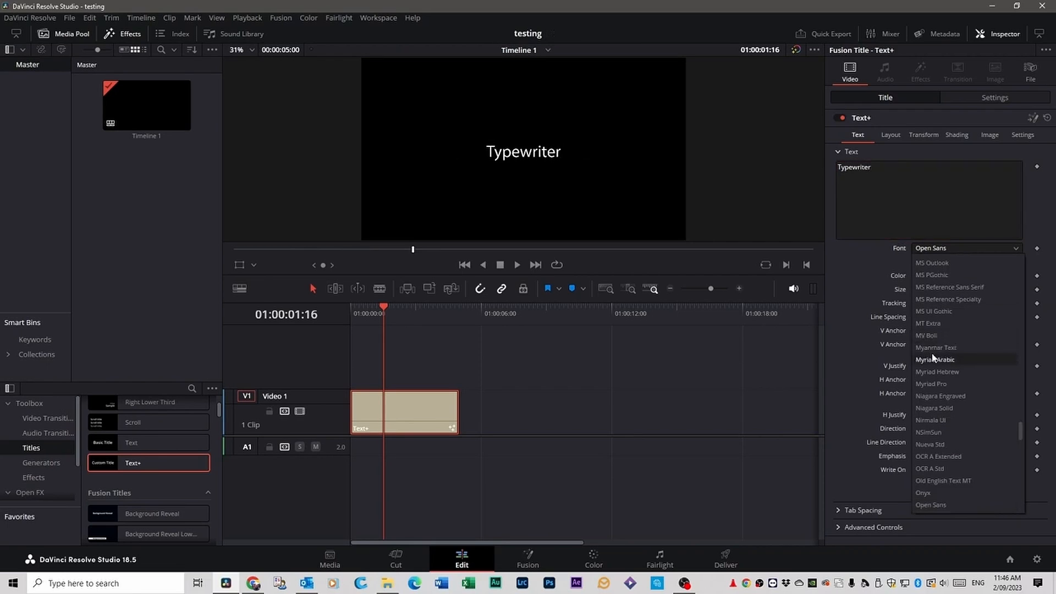
click(748, 370)
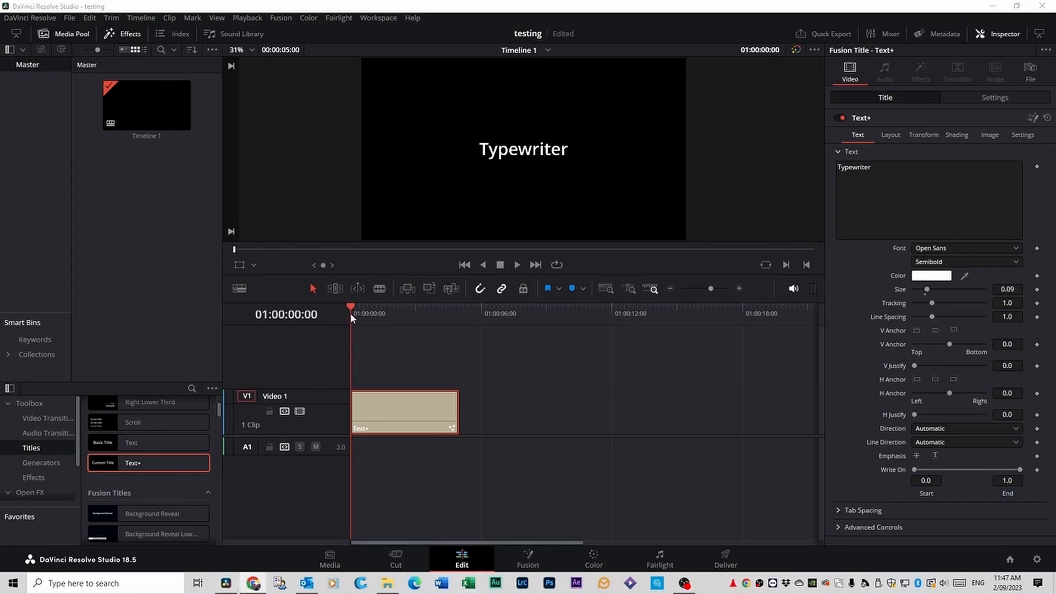
Step: At the first frame, set the title's Write On end to 0.0 and add a Write On keyframe
mouse_move(349, 312)
mouse_down()
mouse_move(390, 316)
mouse_move(335, 318)
mouse_up()
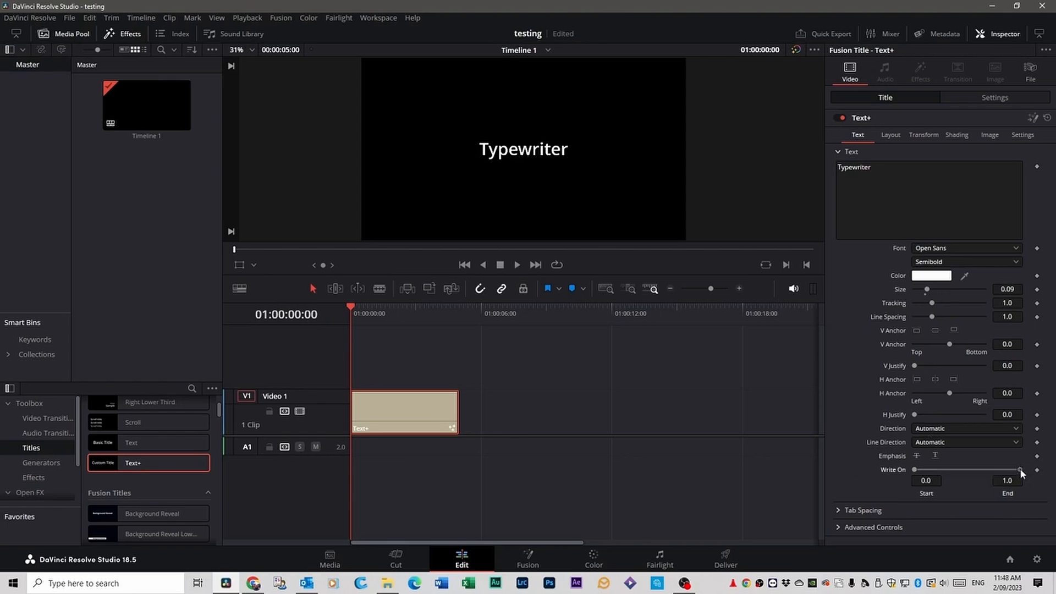
drag(1020, 469, 918, 472)
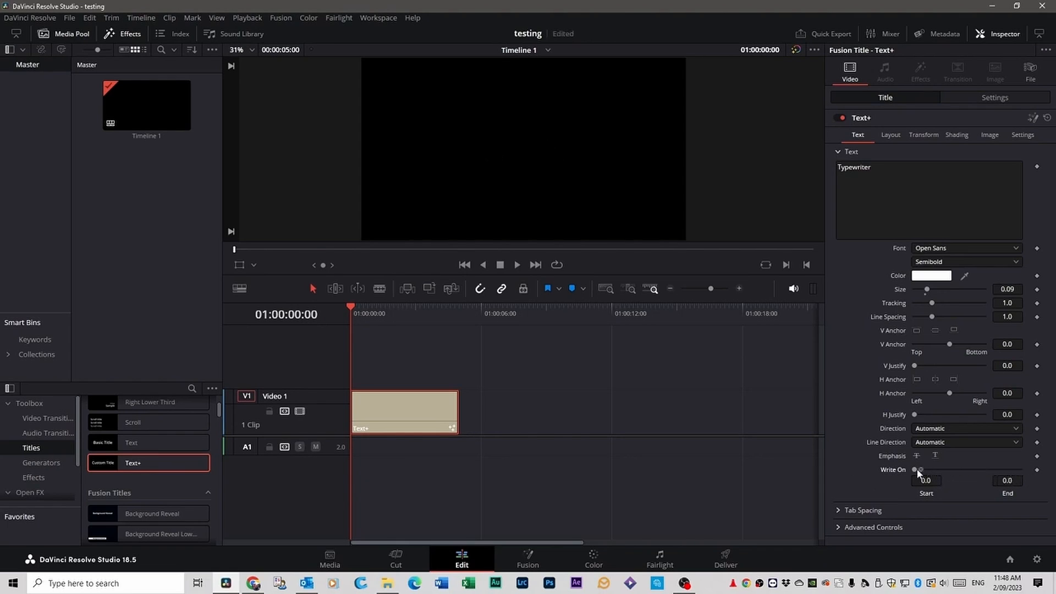
click(1036, 470)
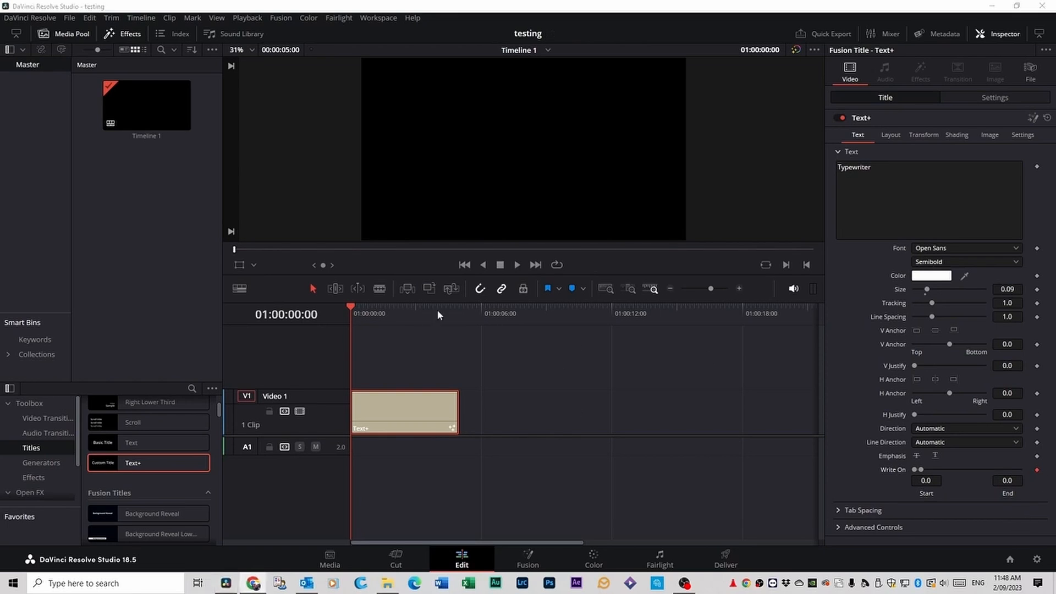
Step: Set the title's Write On end to 1.0 at 01:00:01:04 and play the typewriter animation from the start
click(352, 308)
drag(359, 307, 376, 315)
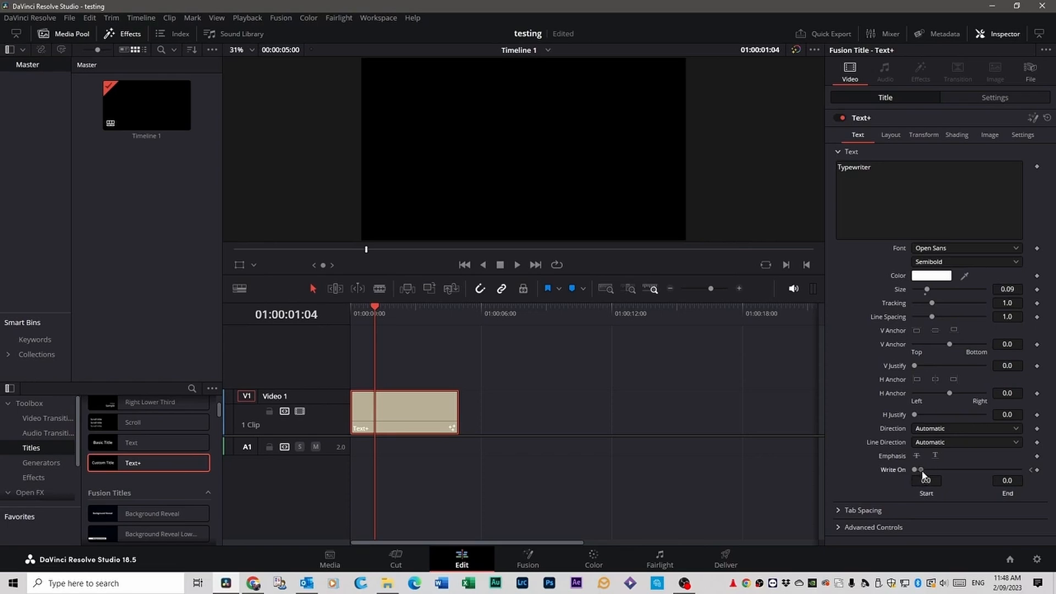
drag(921, 469, 1020, 471)
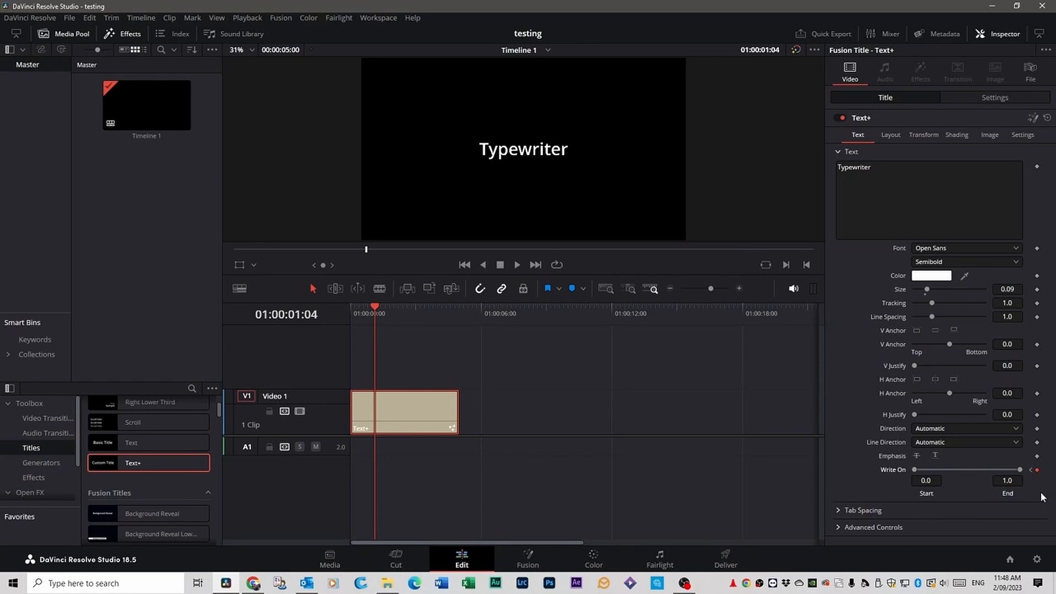
key(Home)
key(space)
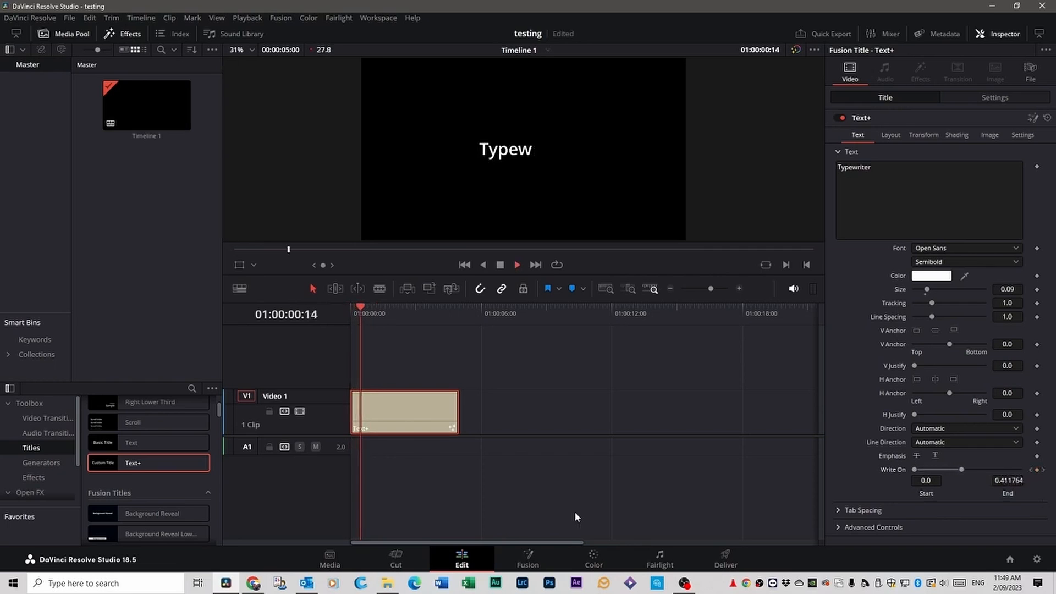
drag(384, 313, 334, 313)
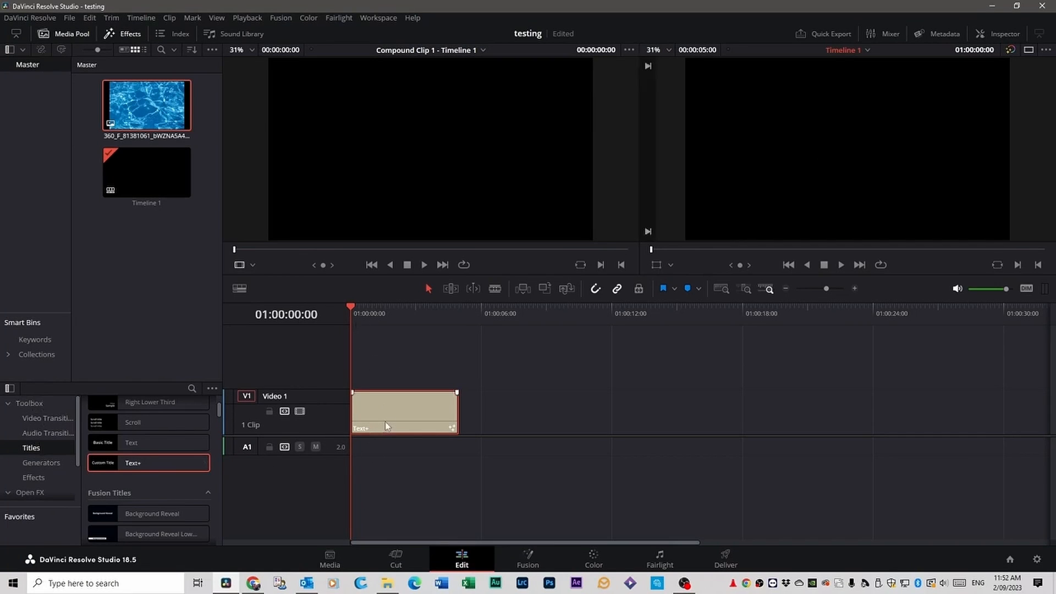
Step: Enter "WATERY WET" as the Text+ title's text and play the clip to preview it
click(1004, 34)
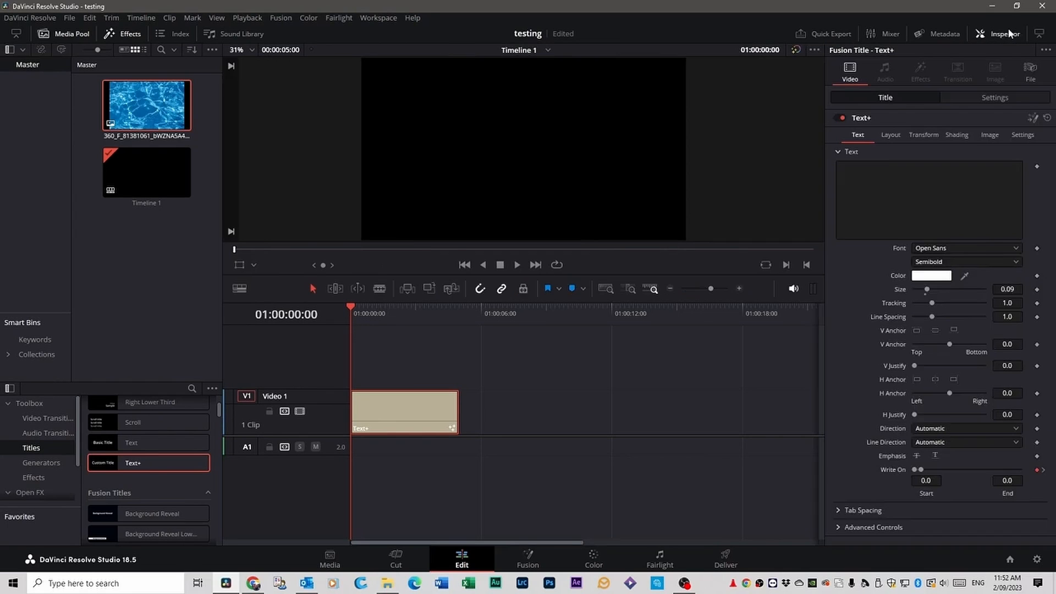
click(861, 169)
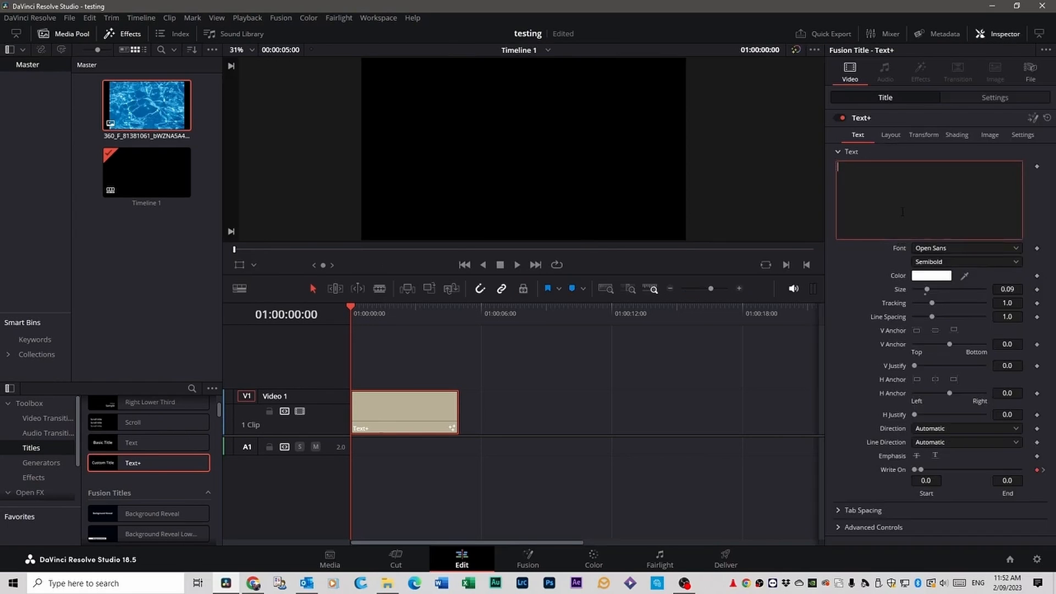
text(WATERY WET)
click(634, 445)
key(space)
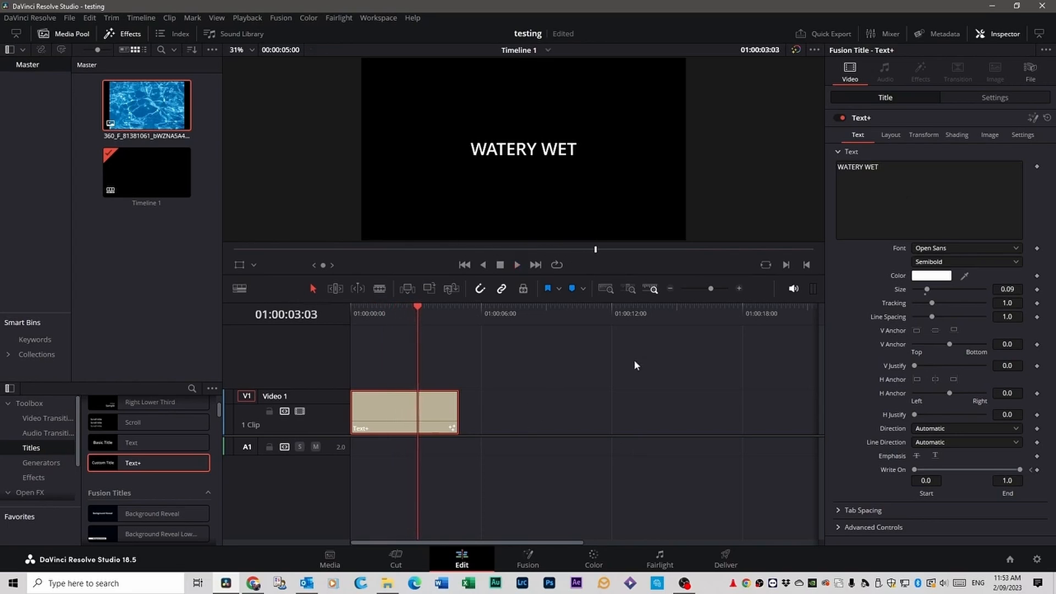
Step: Move the title to Video 2, place the pool water image directly beneath it on Video 1, and preview the result
drag(409, 306, 347, 304)
drag(144, 99, 470, 429)
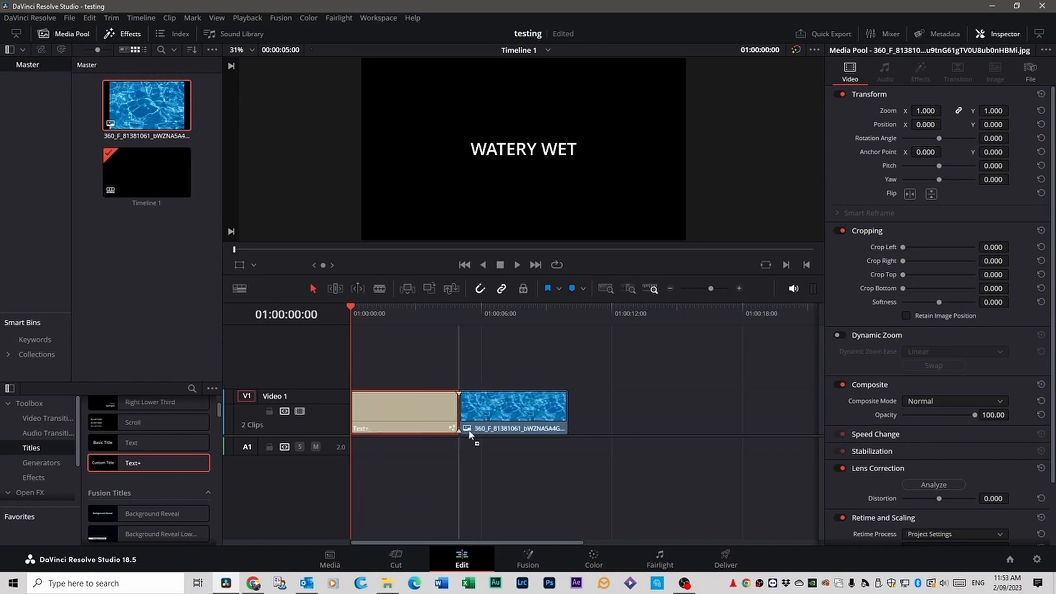
click(411, 408)
drag(411, 408, 413, 363)
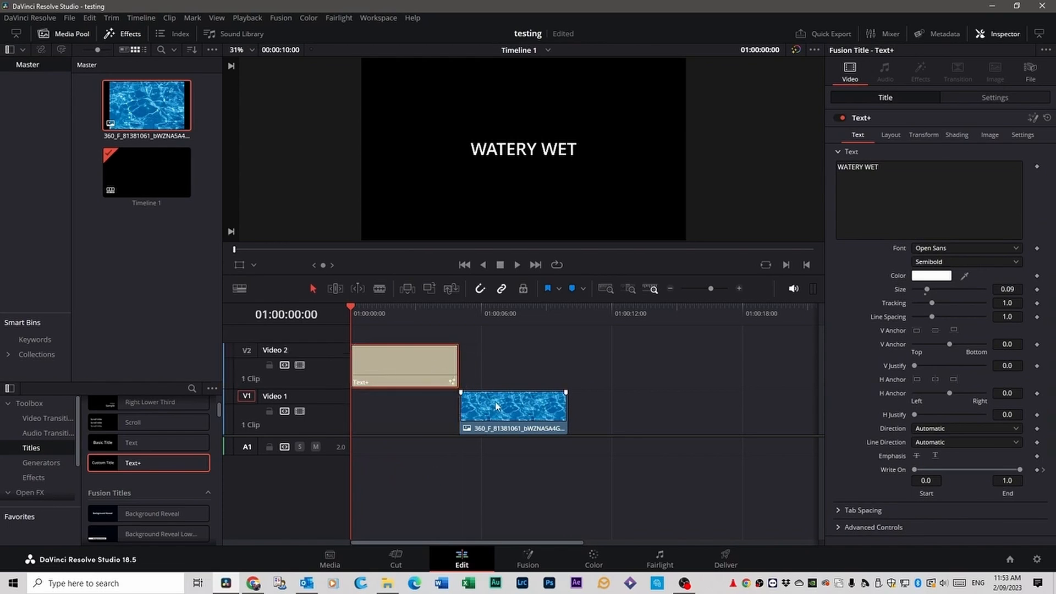
drag(479, 406, 404, 420)
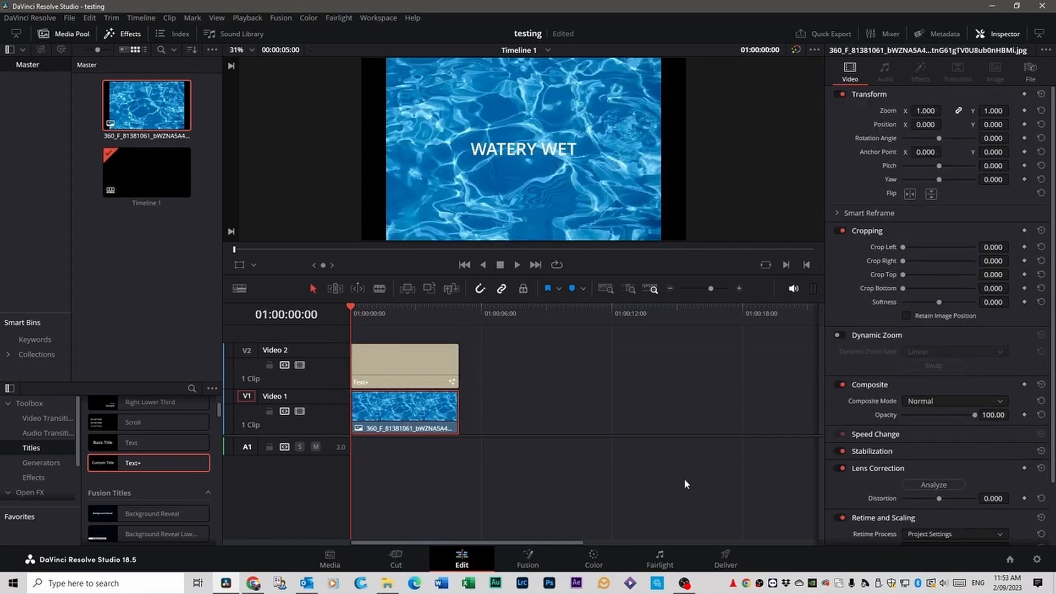
key(space)
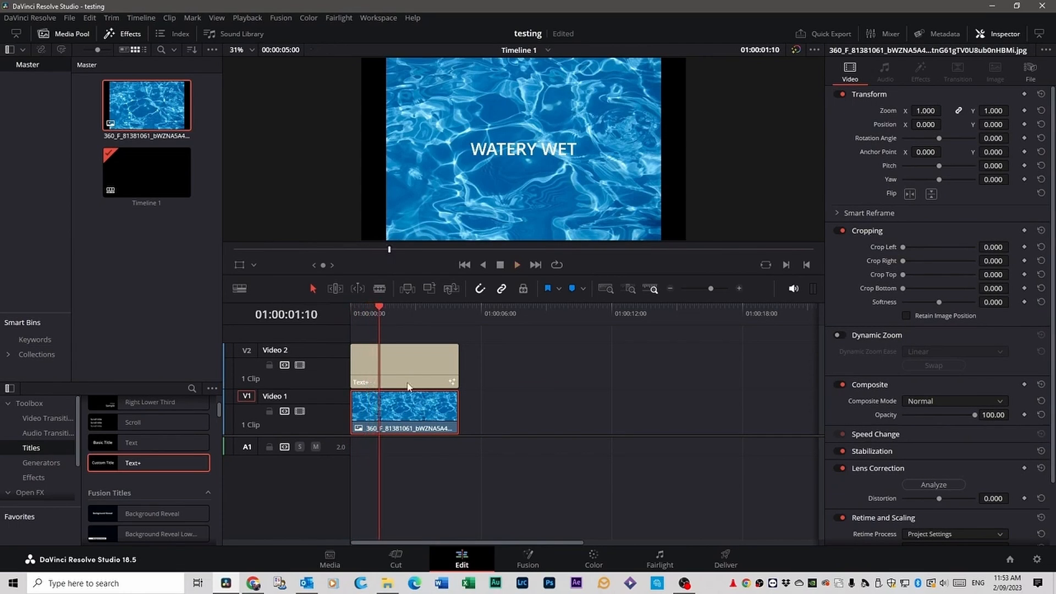
key(Home)
Step: Enlarge the WATERY WET title to a size of about 0.1654 and set its font to Montserrat ExtraBold
click(381, 367)
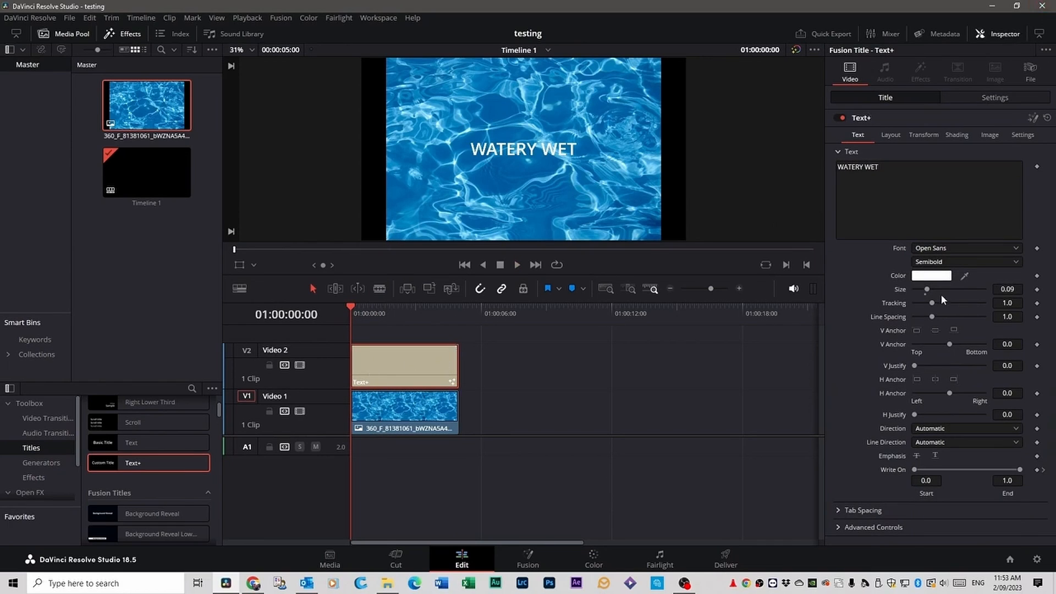
drag(927, 290, 938, 293)
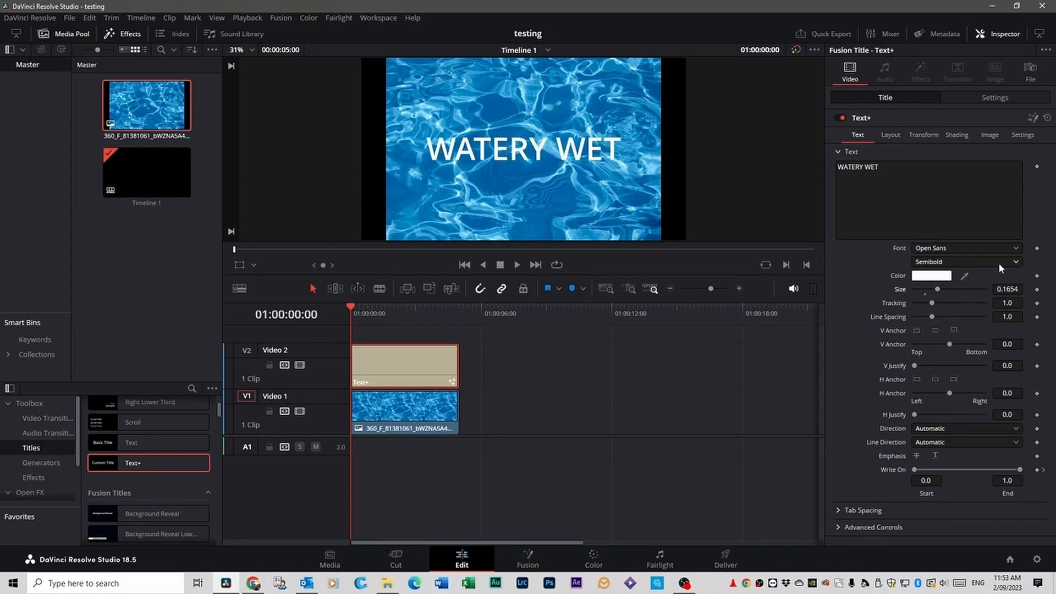
click(1012, 246)
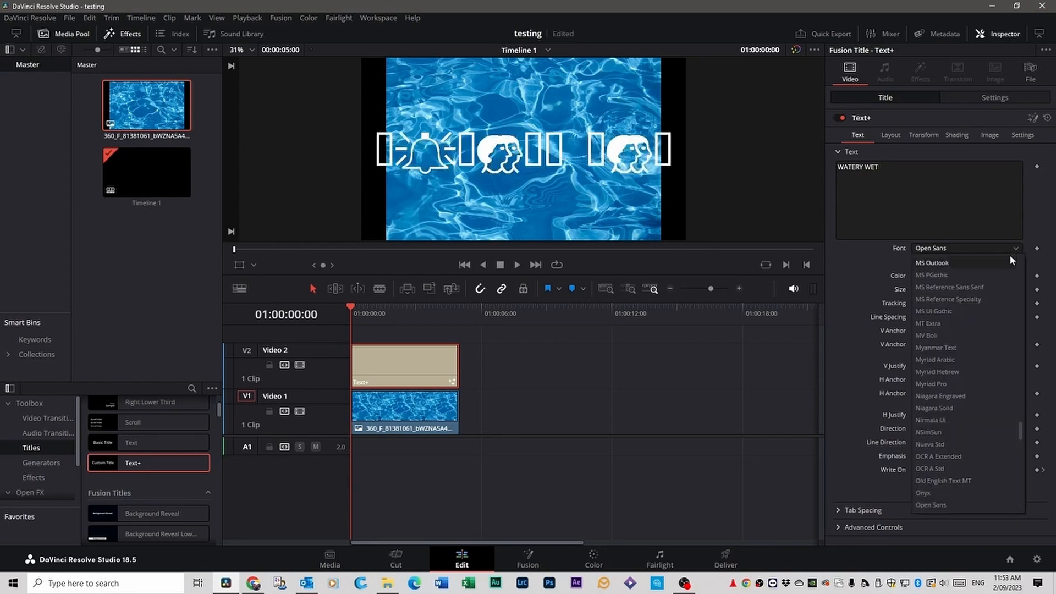
scroll(1007, 253, up, 3)
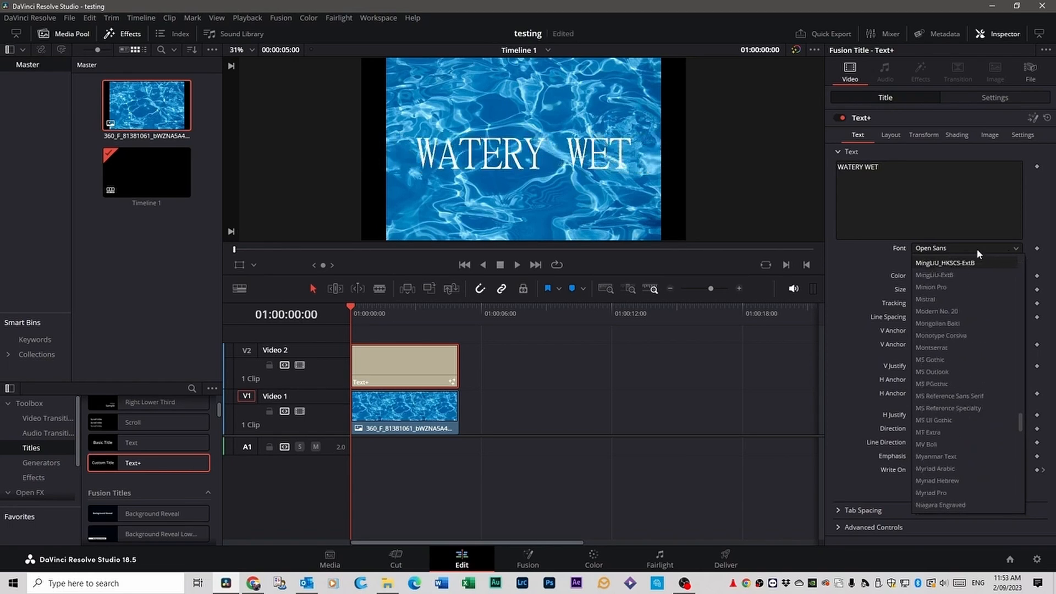
click(967, 348)
click(1012, 261)
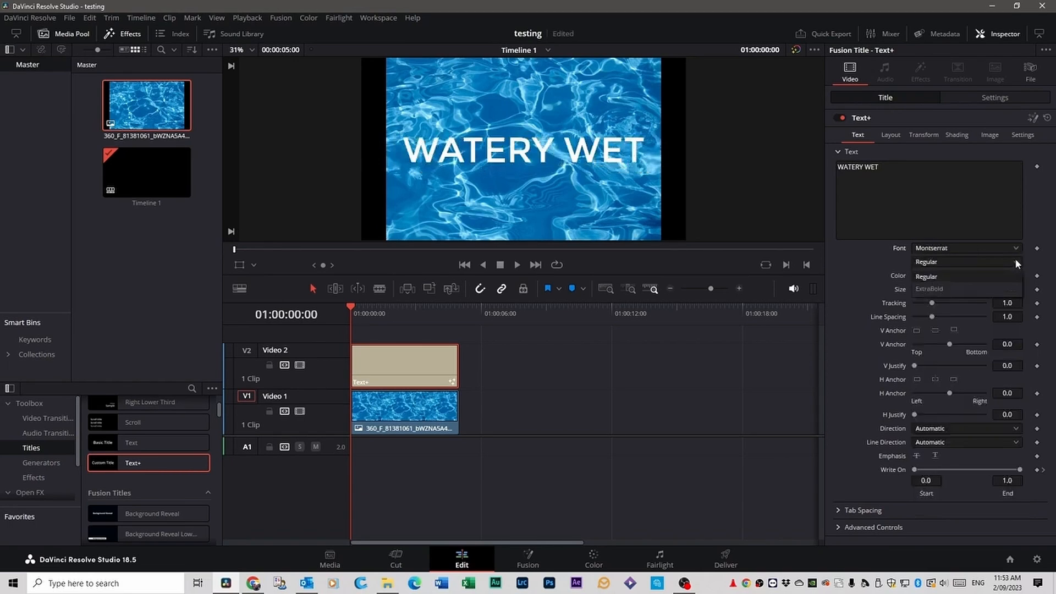
click(946, 289)
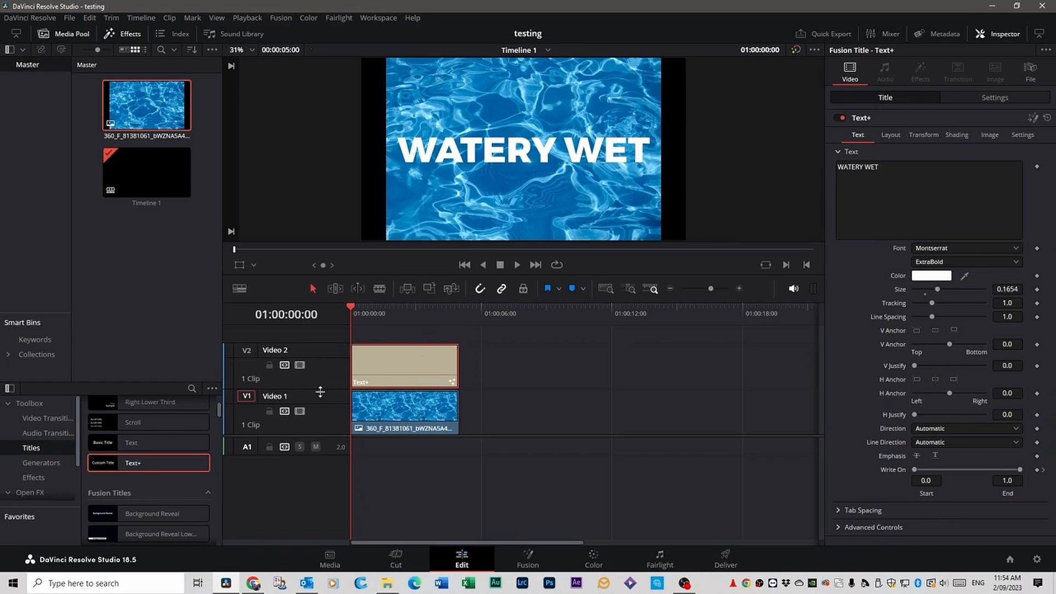
Step: Set the water image clip's zoom to 1.200 so it fills the frame
click(404, 410)
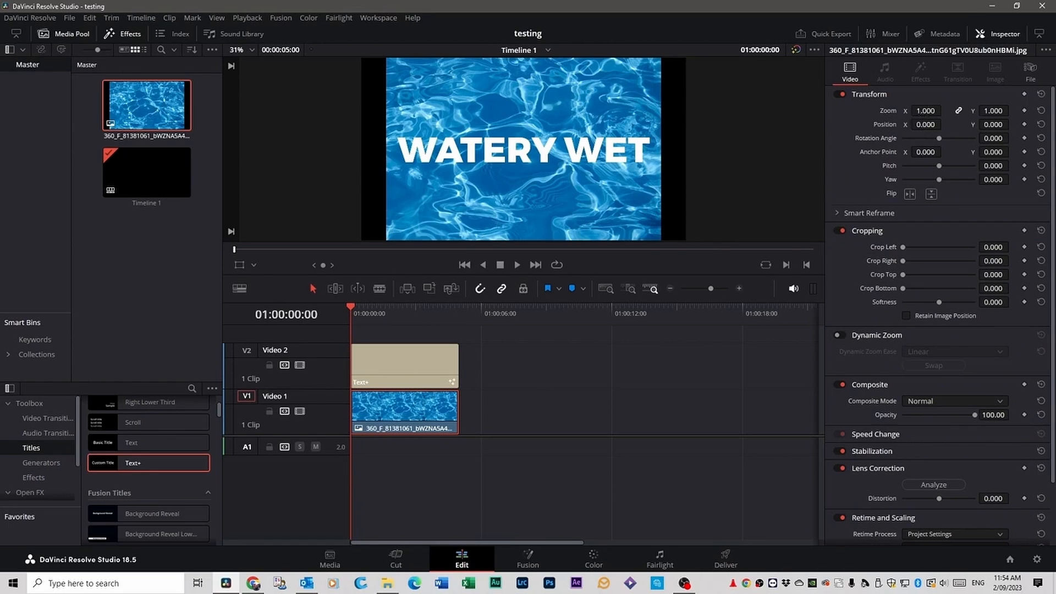
drag(926, 111, 944, 110)
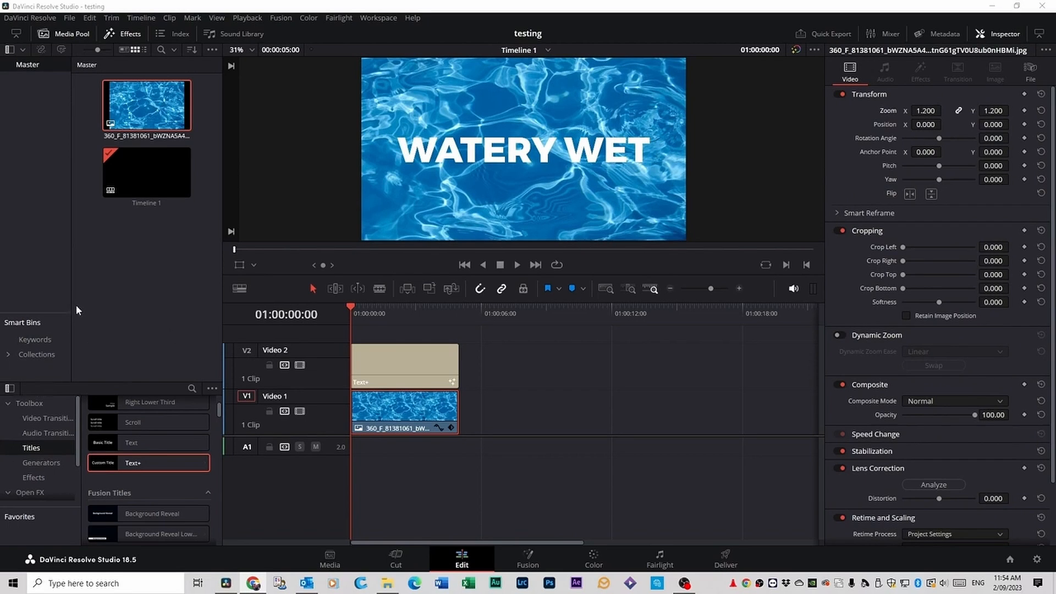
Step: Search the Open FX effects for "fast noise" and select the Fast Noise effect
scroll(44, 454, down, 1)
click(39, 463)
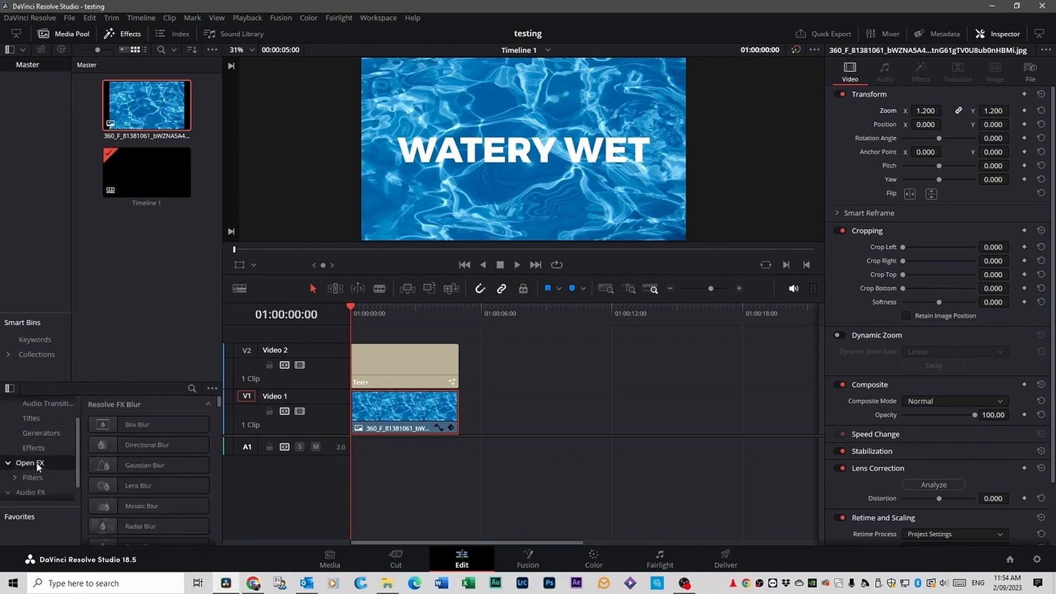
click(193, 389)
text(fast)
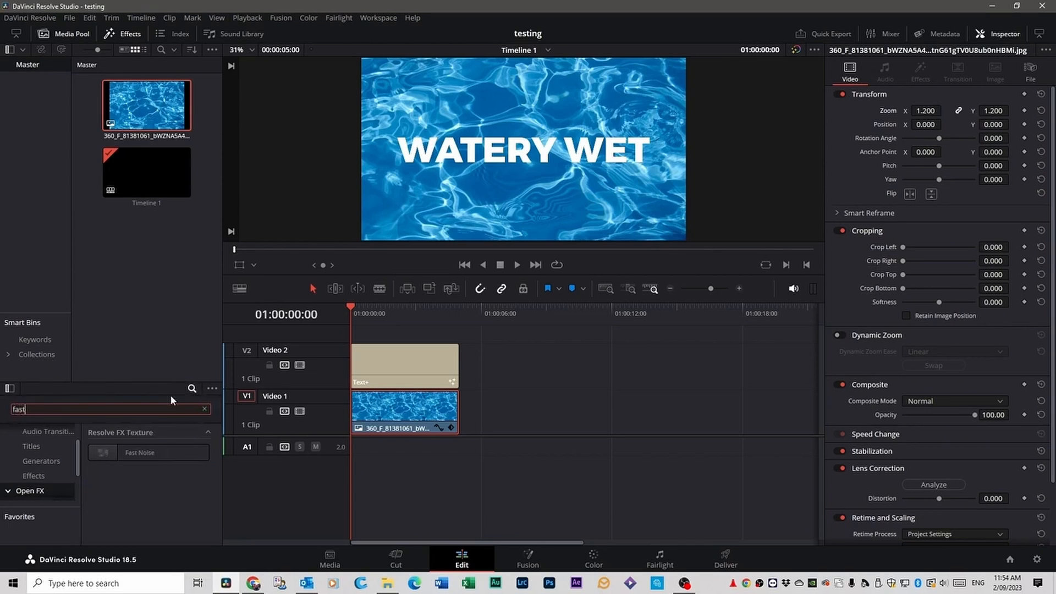
text( noise)
click(156, 452)
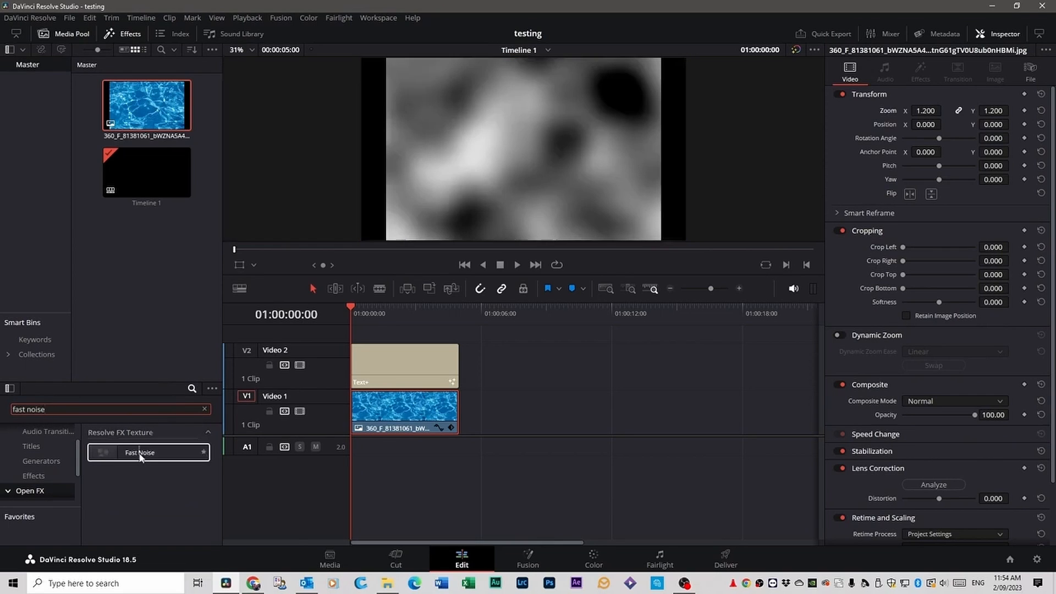
Step: Apply the Fast Noise effect with the Water Surface preset to the water clip on Video 1, and preview the motion
drag(157, 451, 407, 422)
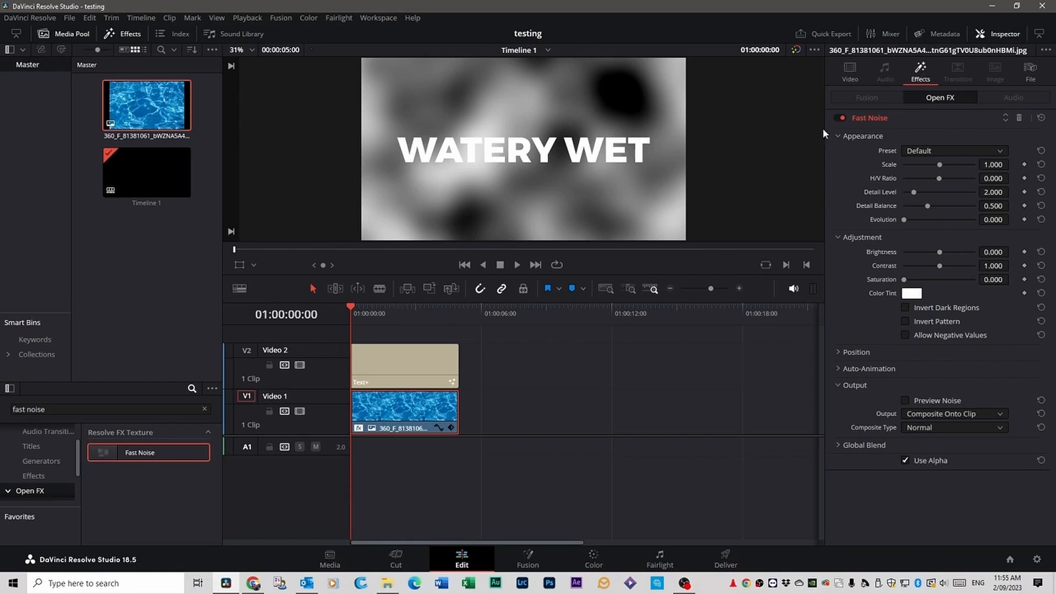
click(836, 117)
click(841, 116)
click(991, 150)
click(936, 213)
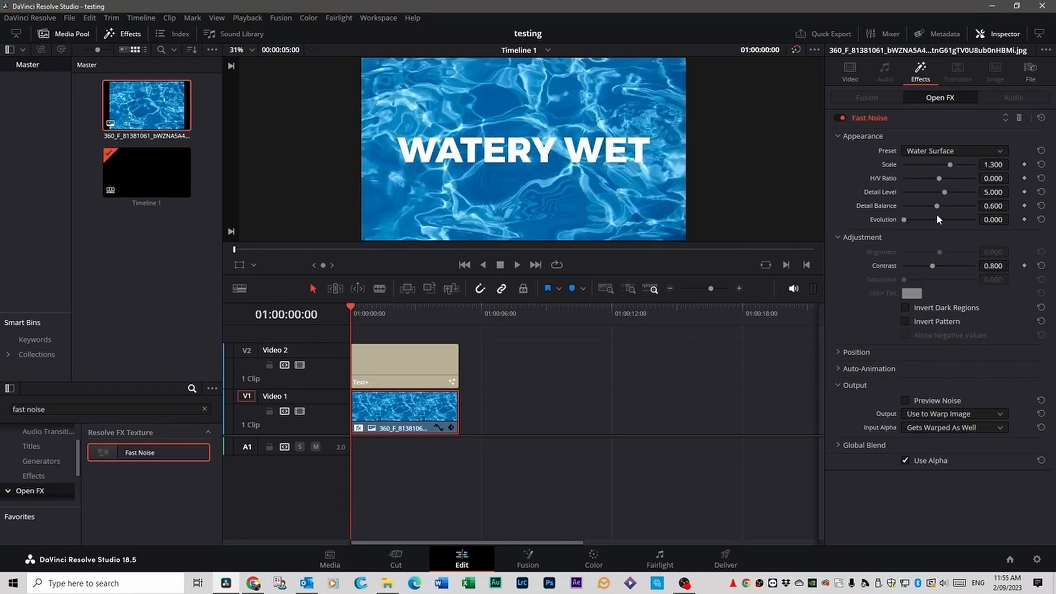
key(space)
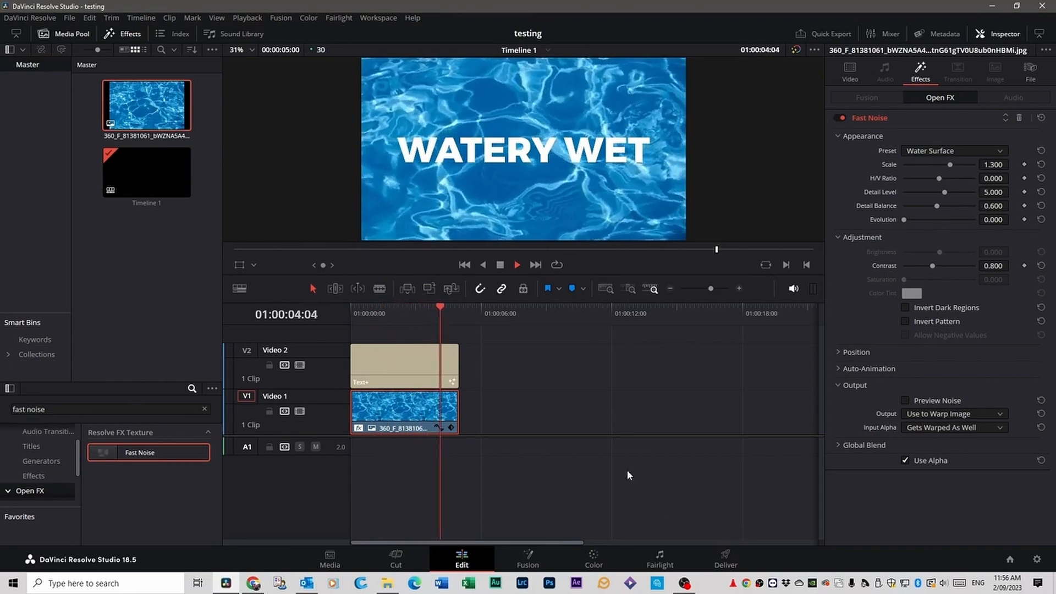
key(space)
drag(446, 310, 335, 308)
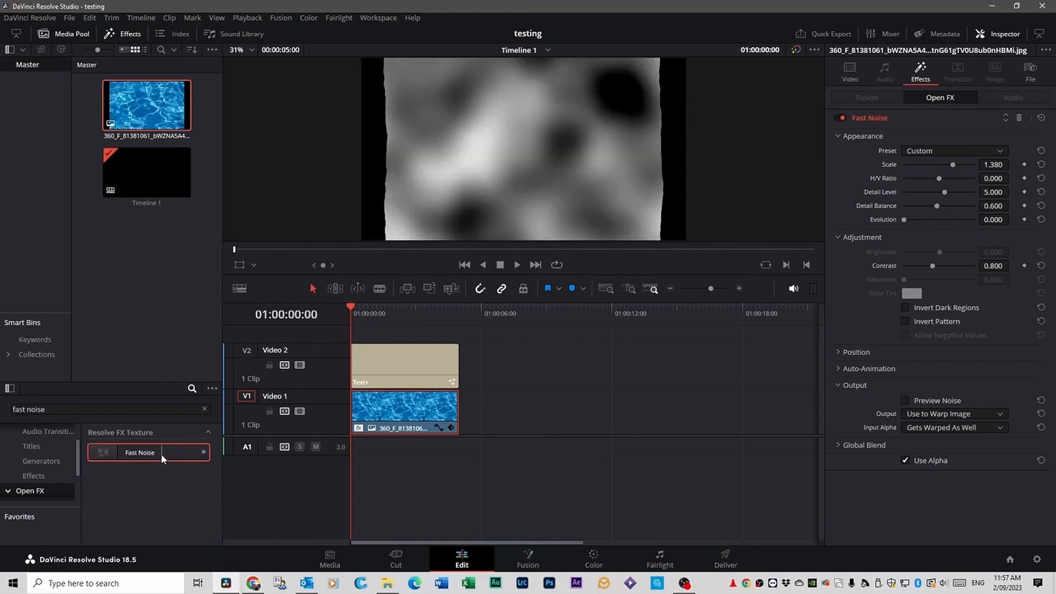
Step: Apply Fast Noise with the Water Surface preset to the Text+ title on Video 2, and play the timeline
drag(160, 453, 406, 370)
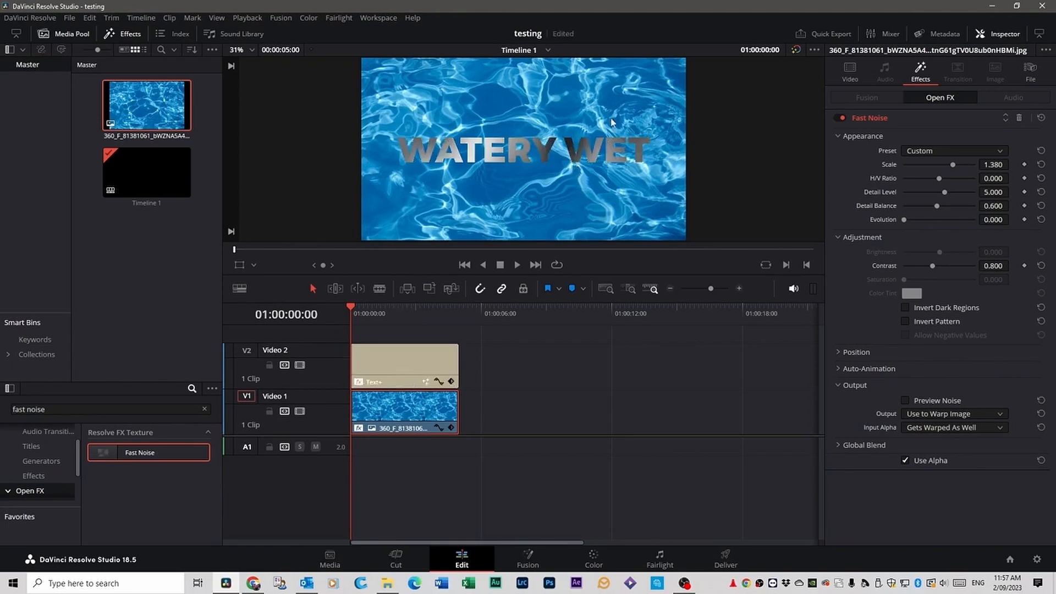
click(398, 360)
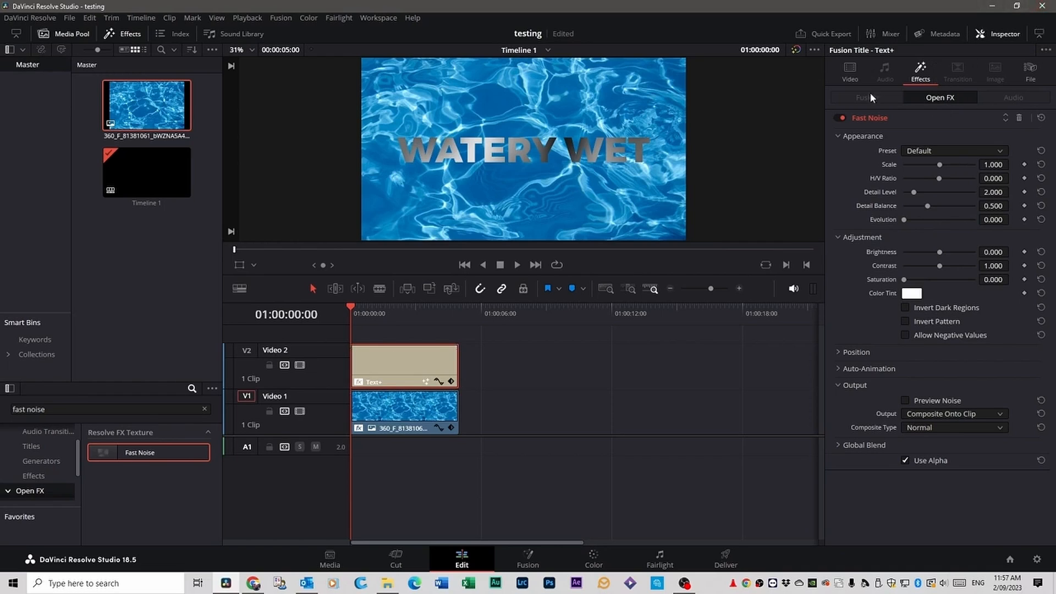
click(999, 151)
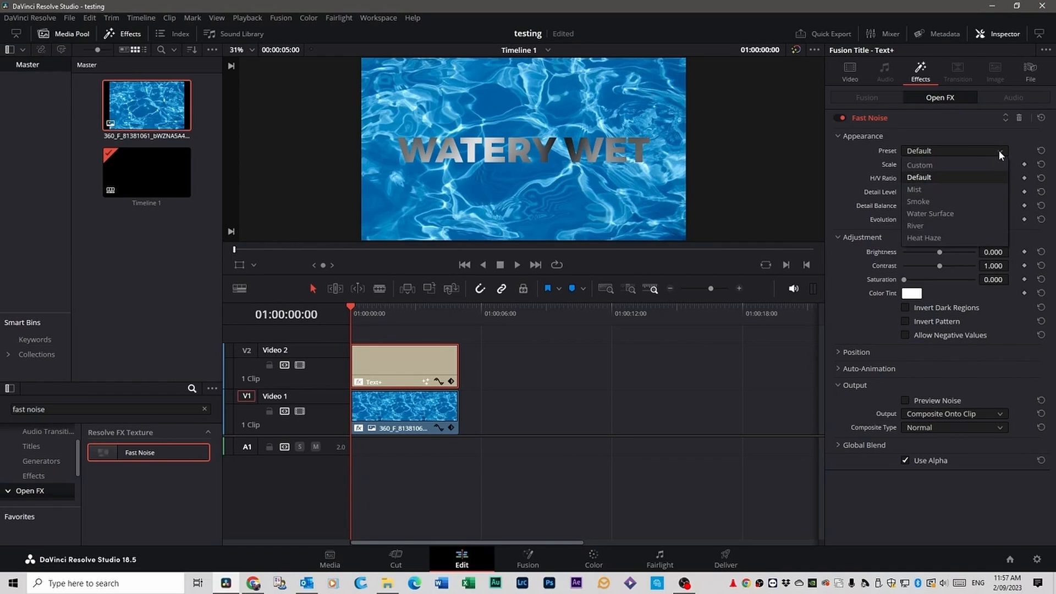
click(938, 214)
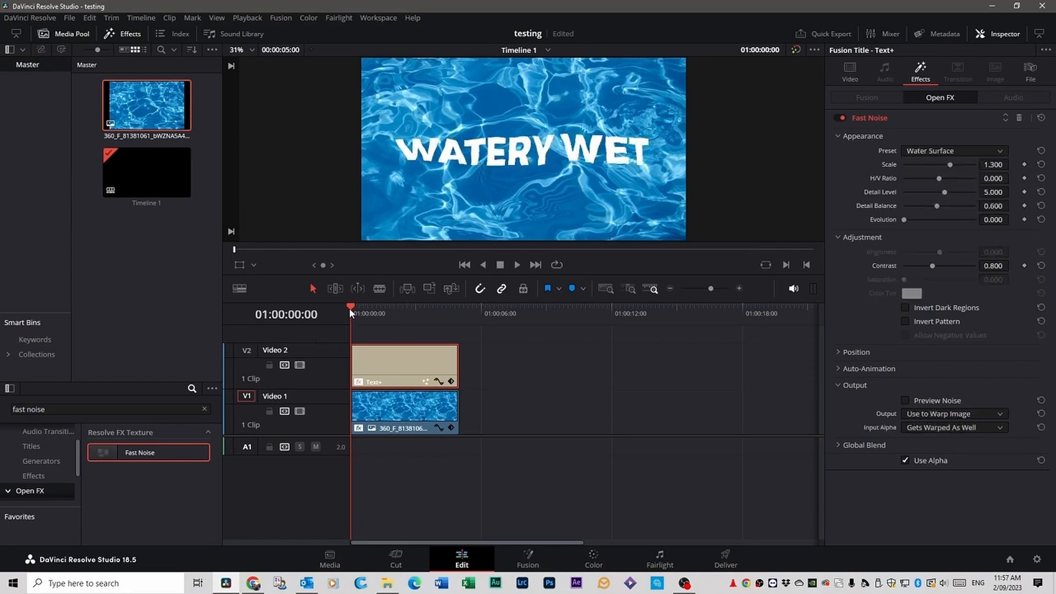
key(space)
Step: Disable Fast Noise on the water clip and play the timeline with only the title's effect active
click(407, 409)
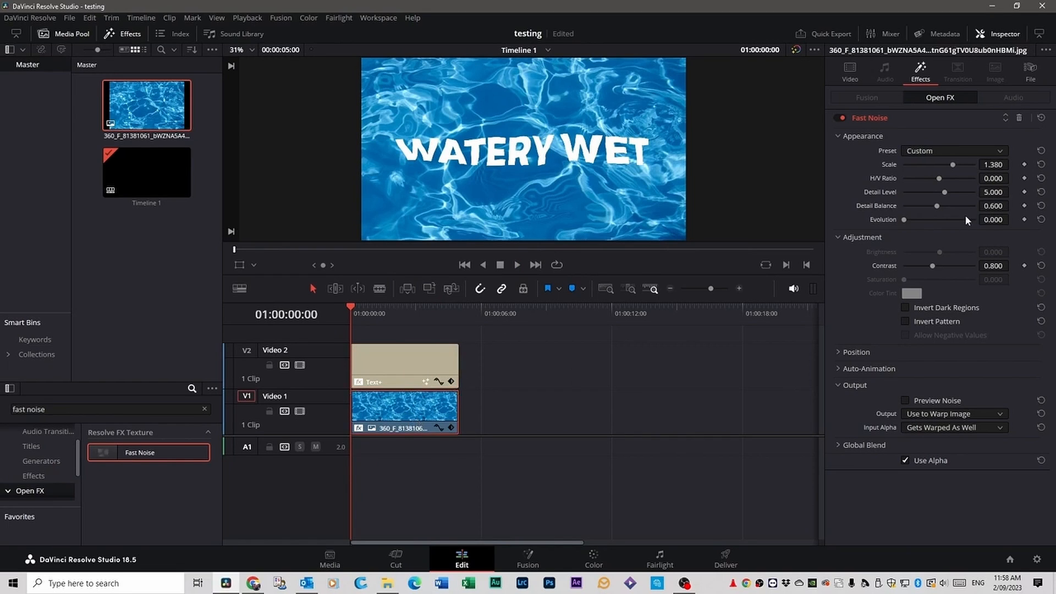
click(841, 118)
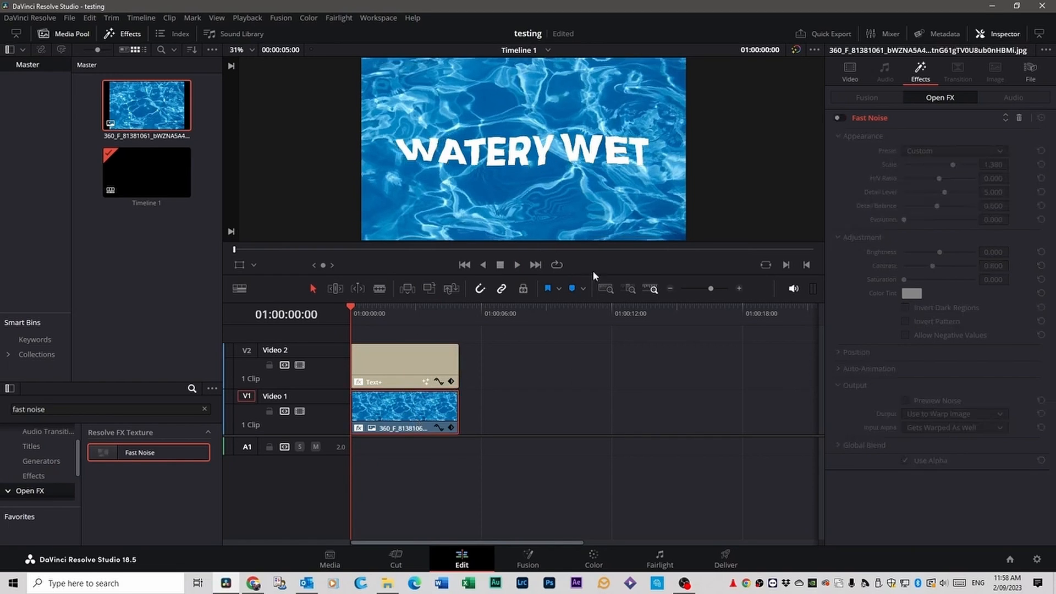
key(space)
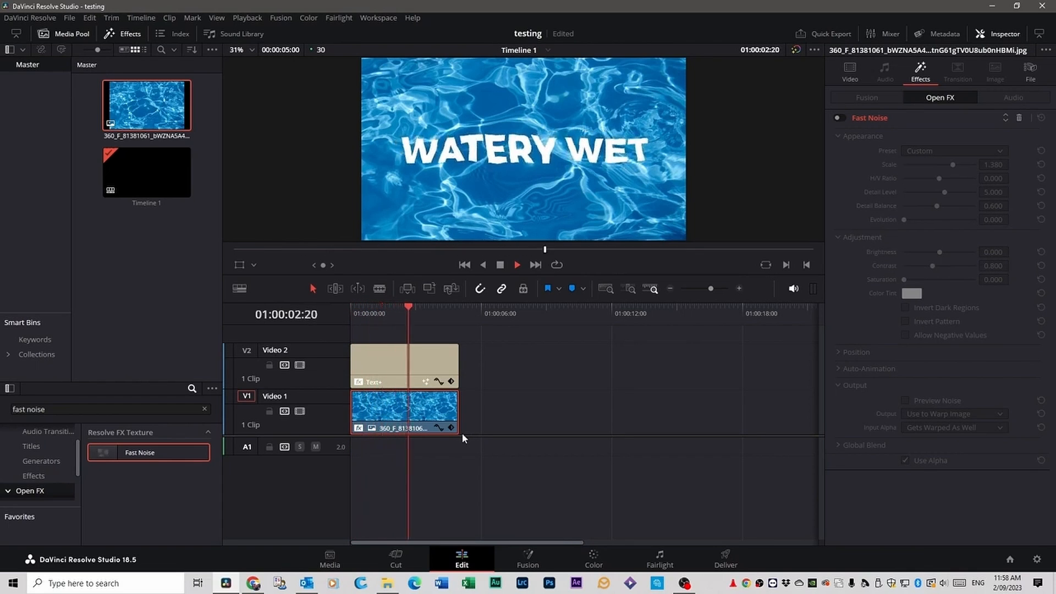
key(Home)
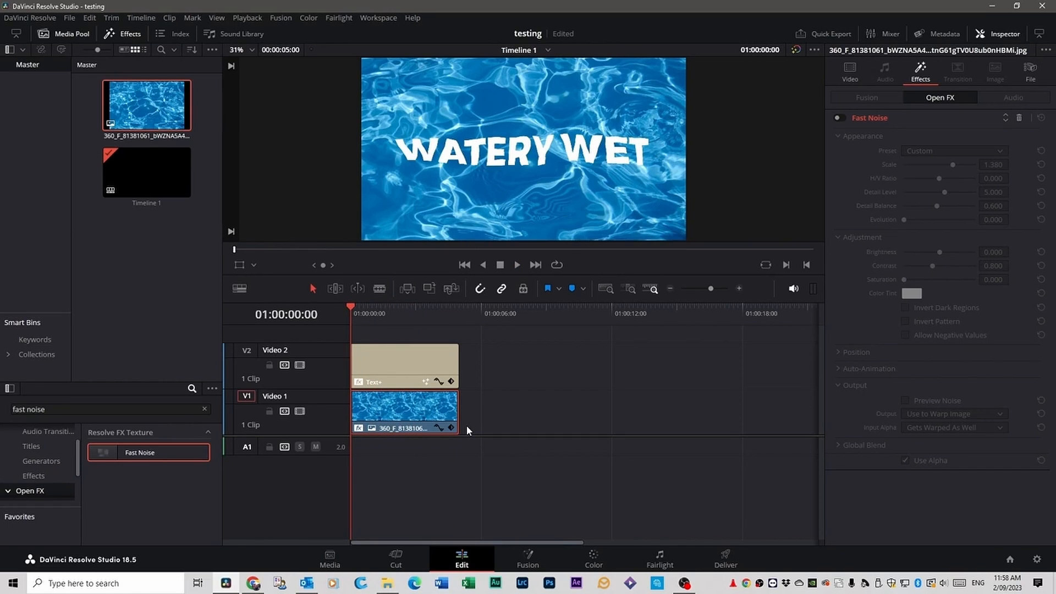
Step: Re-enable Fast Noise on the water clip and play the timeline with both effects active
click(423, 385)
click(417, 416)
click(418, 367)
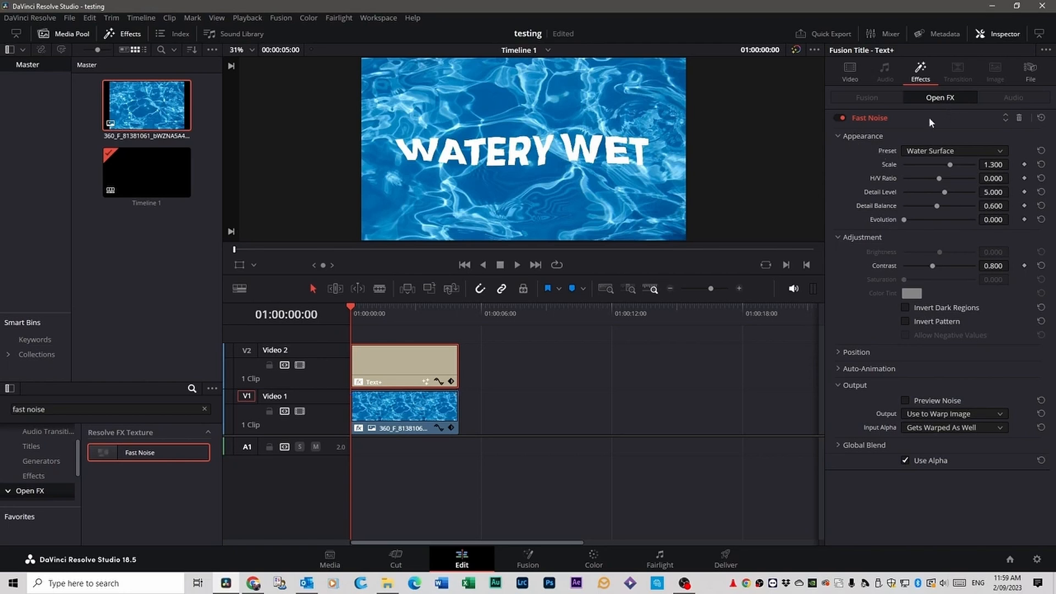
click(384, 424)
click(840, 117)
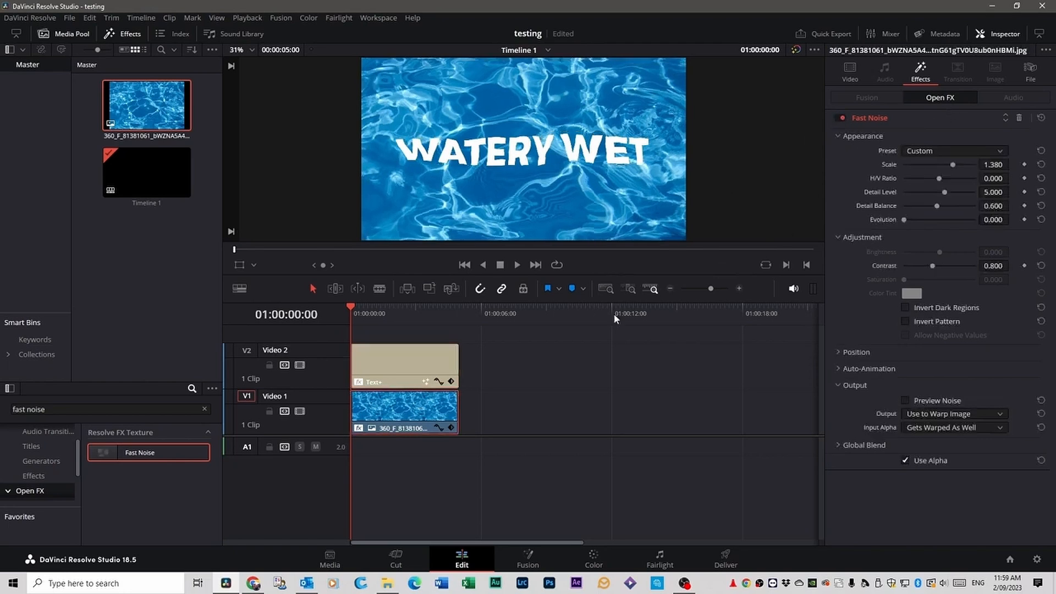
key(space)
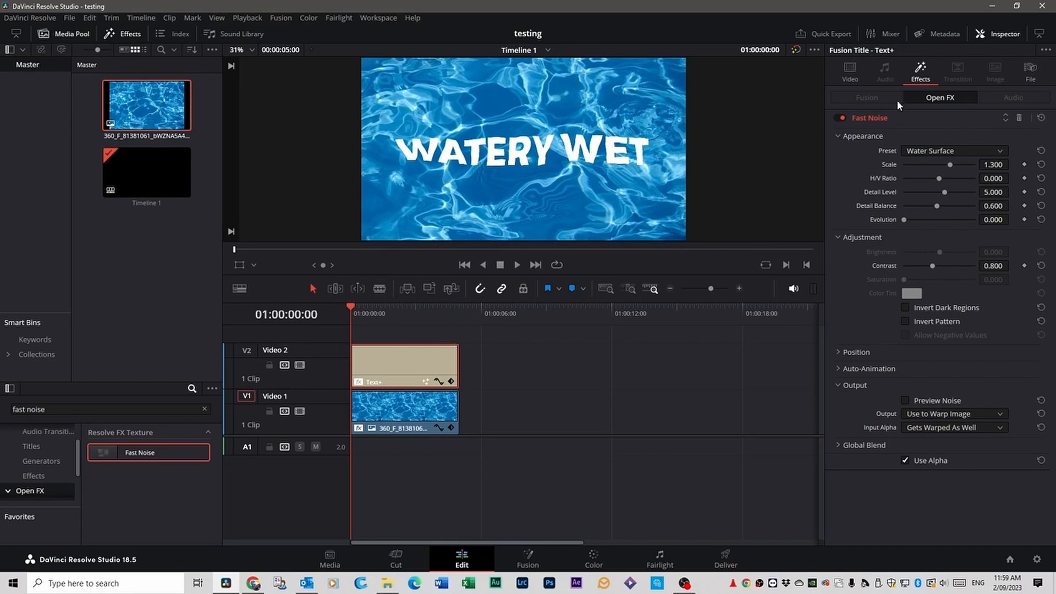
Step: Turn off Fast Noise on both the Text+ title and the water clip
click(837, 117)
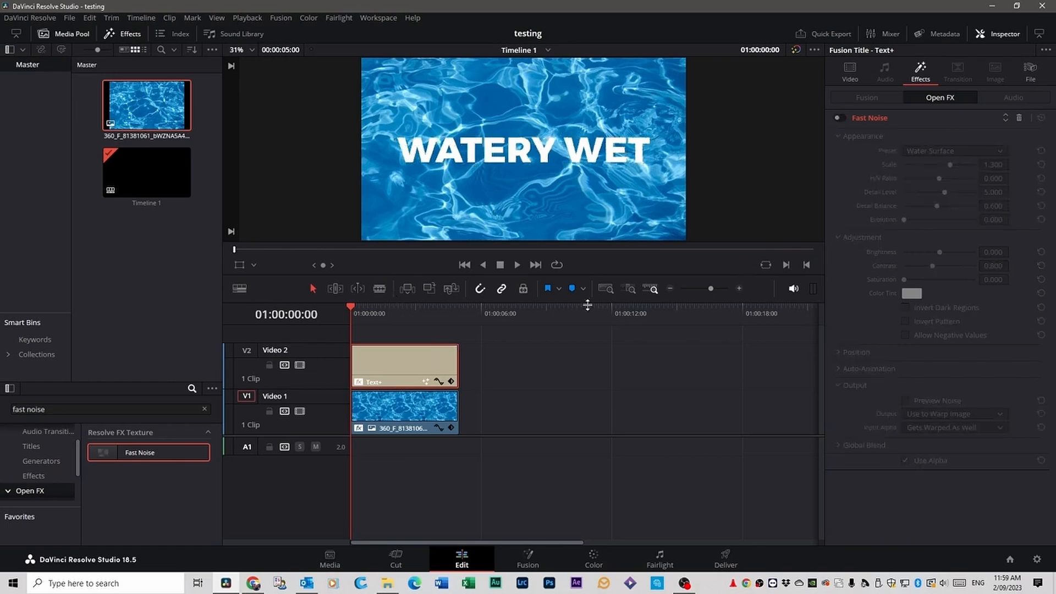
click(409, 413)
click(838, 118)
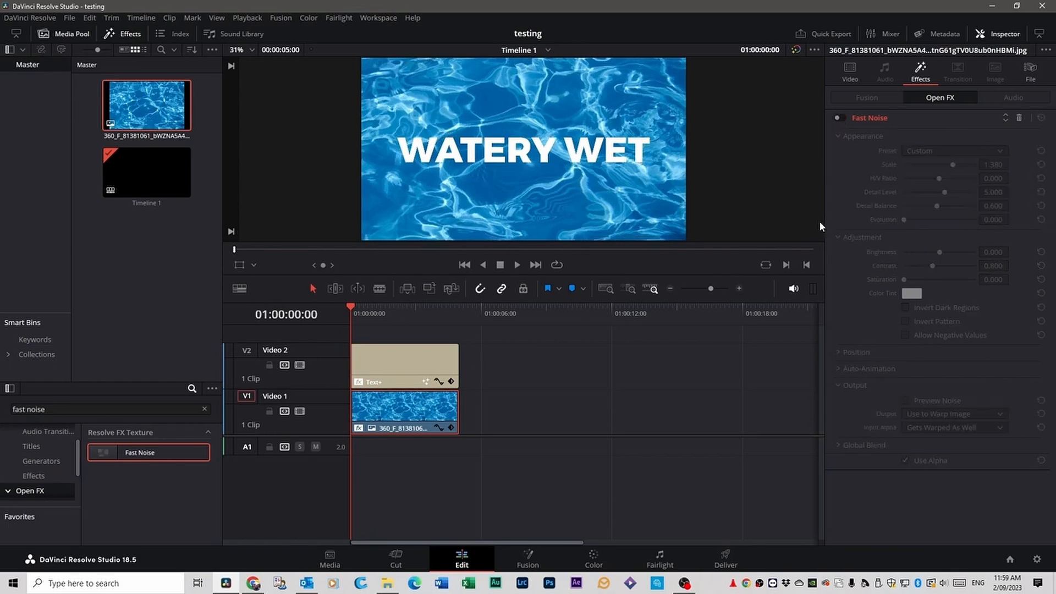
Step: Add an Adjustment Clip on a new Video 3 track above the title, starting at the beginning of the timeline
click(204, 408)
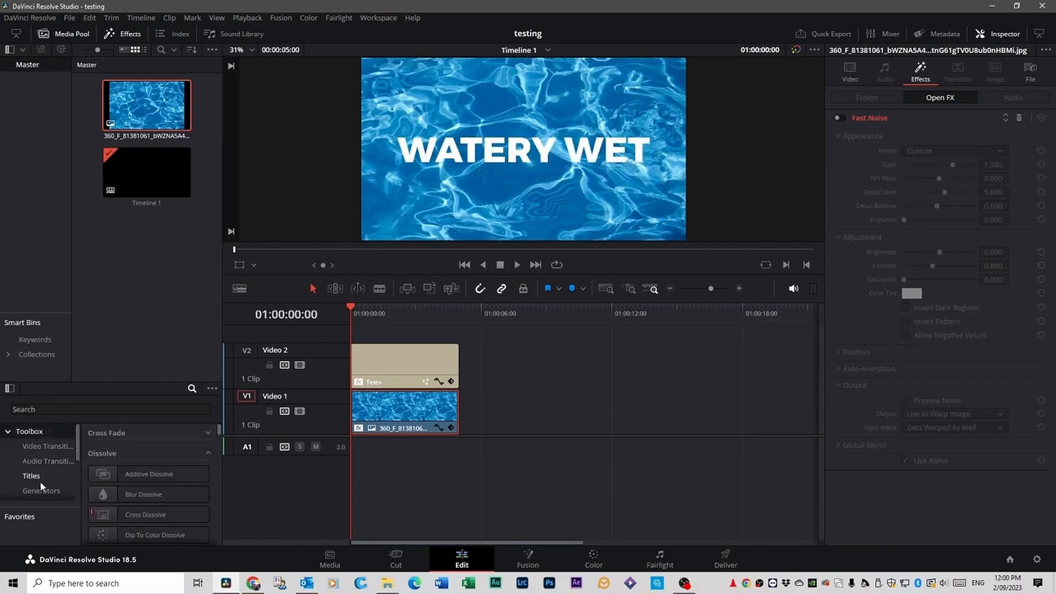
scroll(51, 479, down, 1)
click(41, 495)
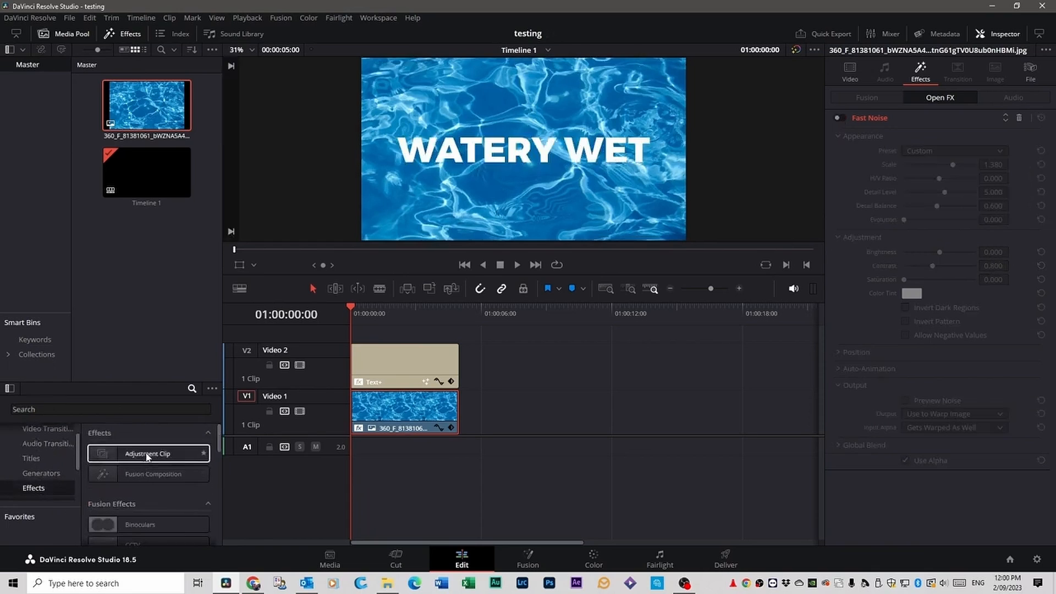
drag(146, 454, 334, 328)
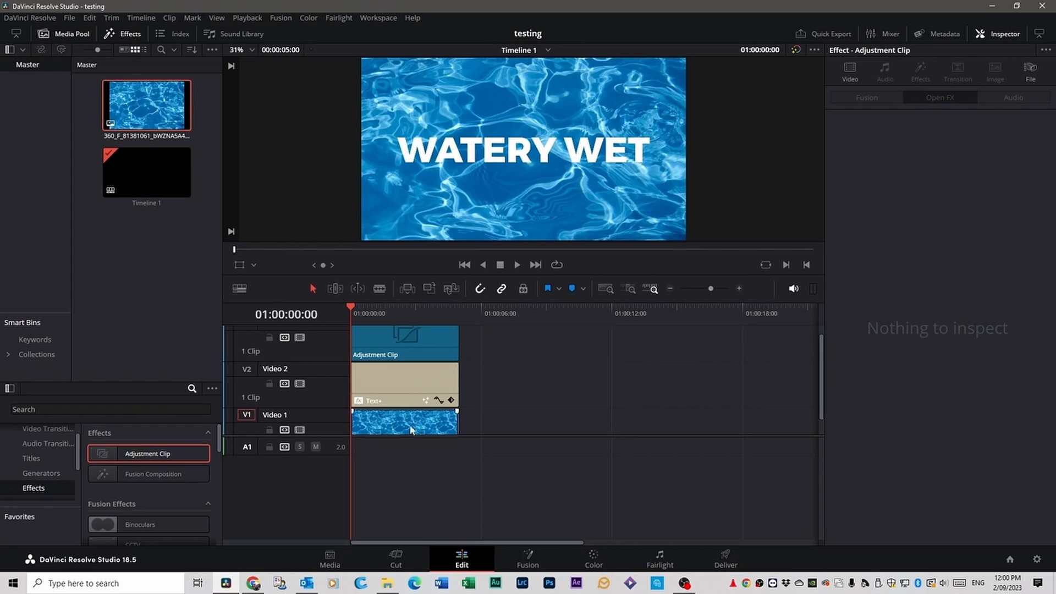
scroll(418, 385, up, 1)
Step: Search the Open FX effects for "fas" and apply Fast Noise to the Adjustment Clip
click(410, 349)
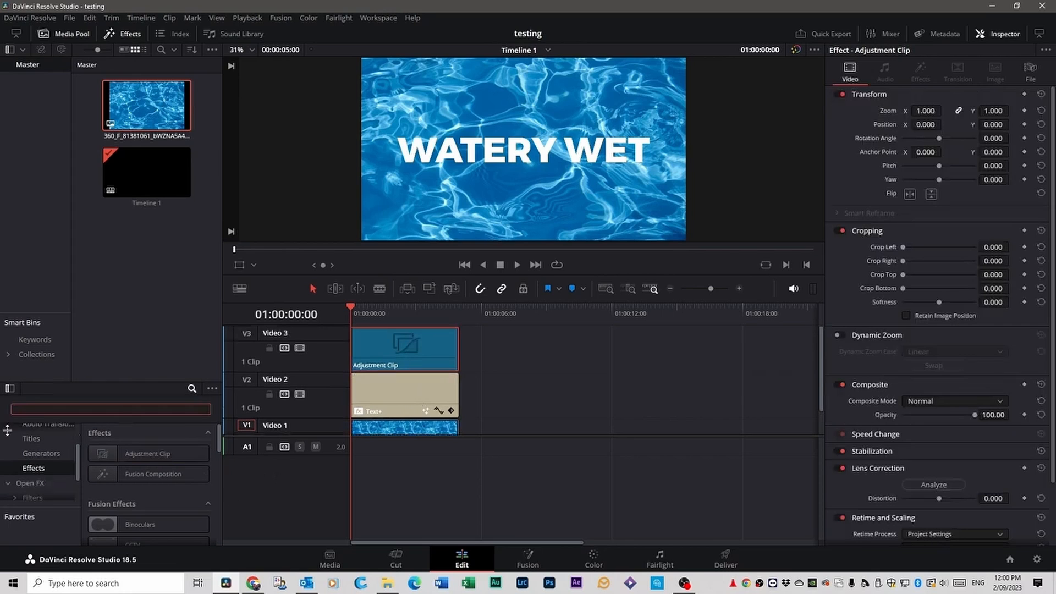
click(30, 484)
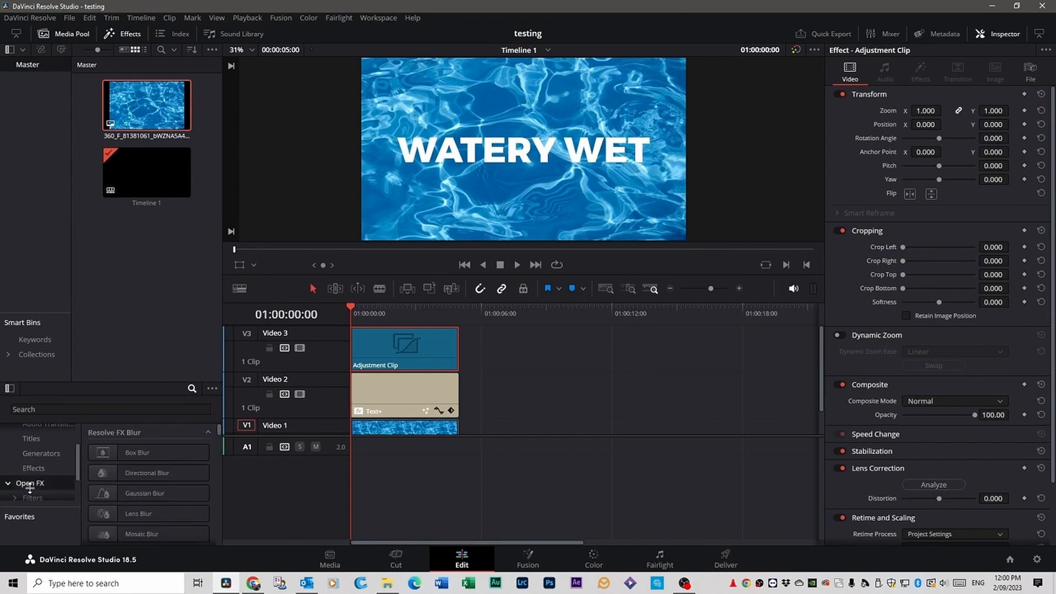
click(45, 410)
text(fas)
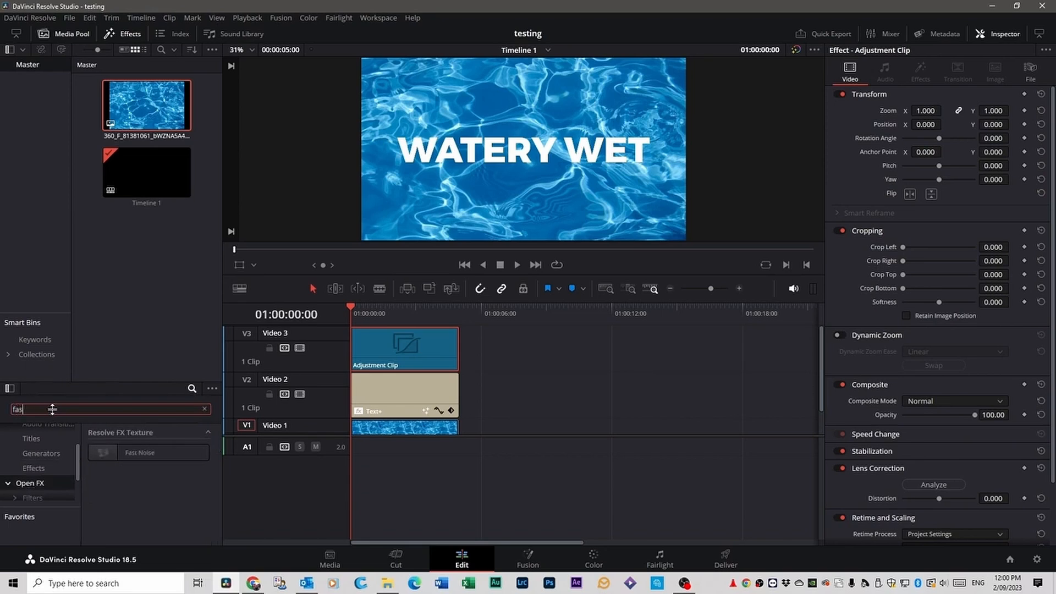
click(147, 453)
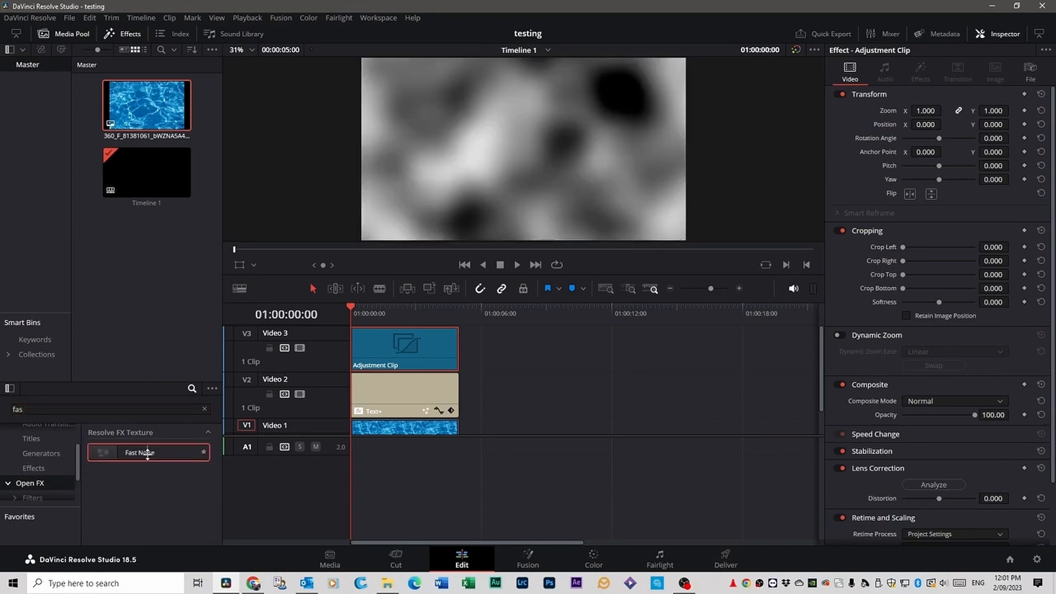
drag(148, 453, 408, 355)
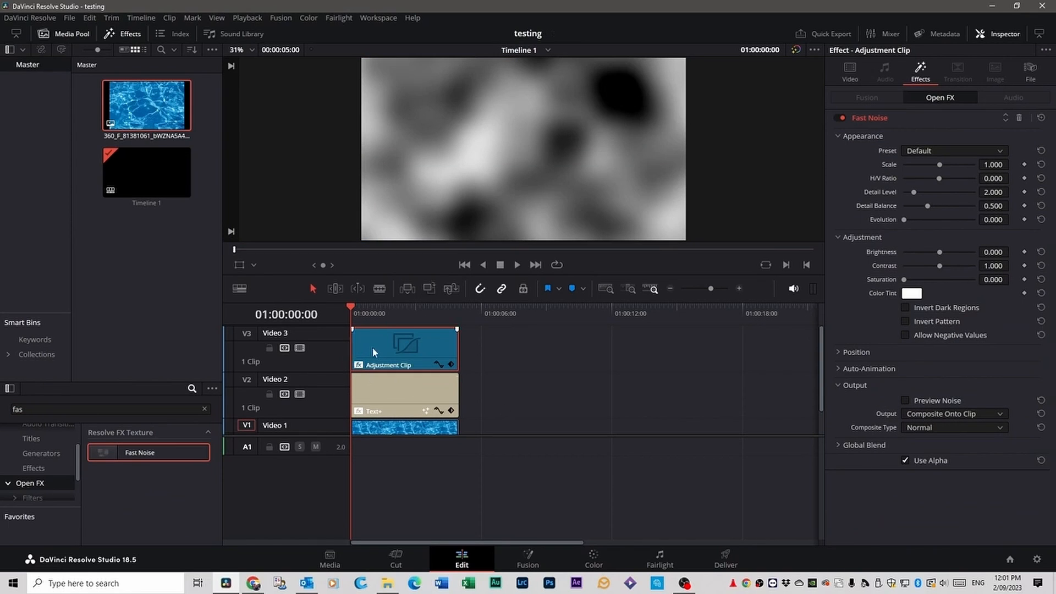
Step: Set the Adjustment Clip's Fast Noise preset to Water Surface and play the timeline
mouse_move(380, 342)
mouse_down()
mouse_move(420, 342)
mouse_move(384, 342)
mouse_up()
click(969, 151)
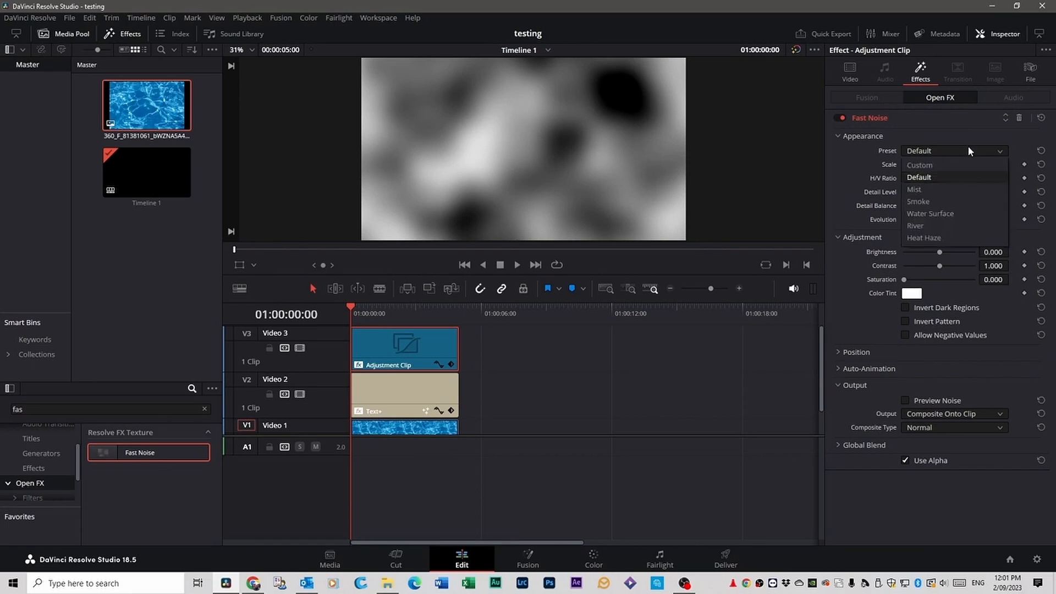
click(942, 212)
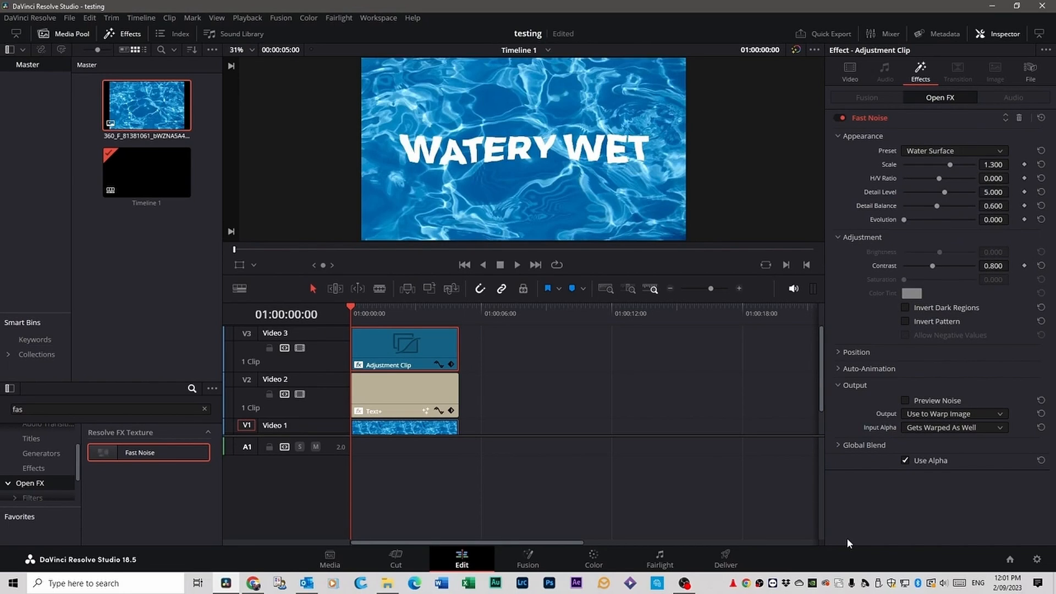
key(space)
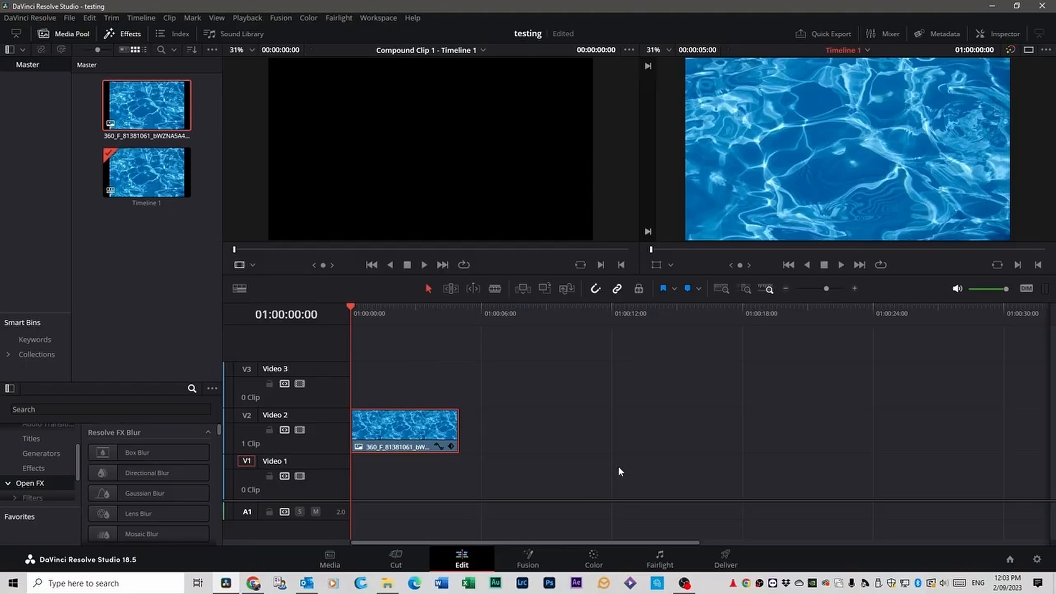
Step: Preview the water clip from the start, and place a basic Text title above it on Video 3
key(space)
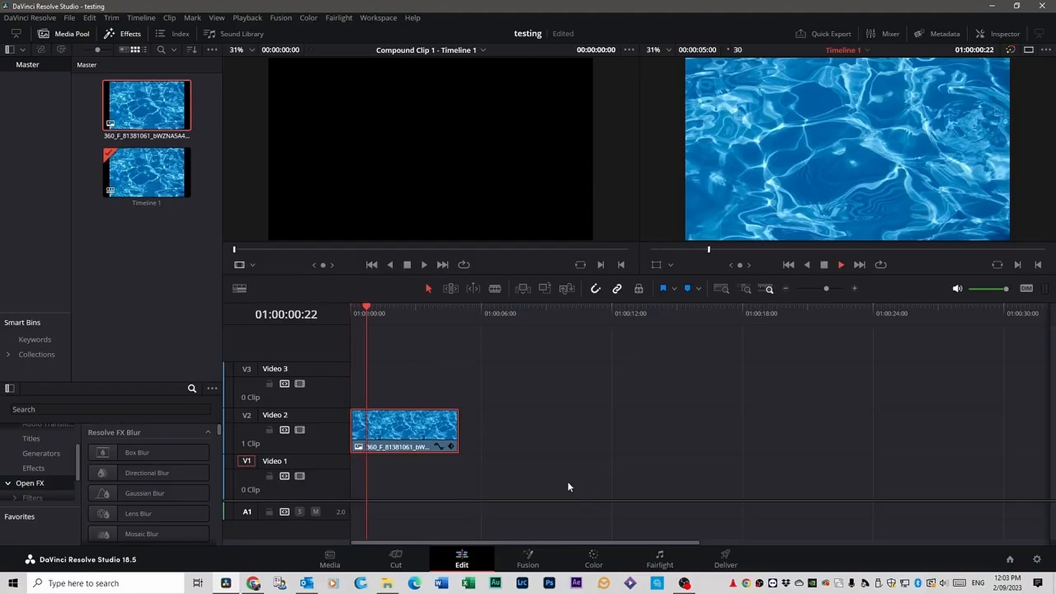
click(351, 311)
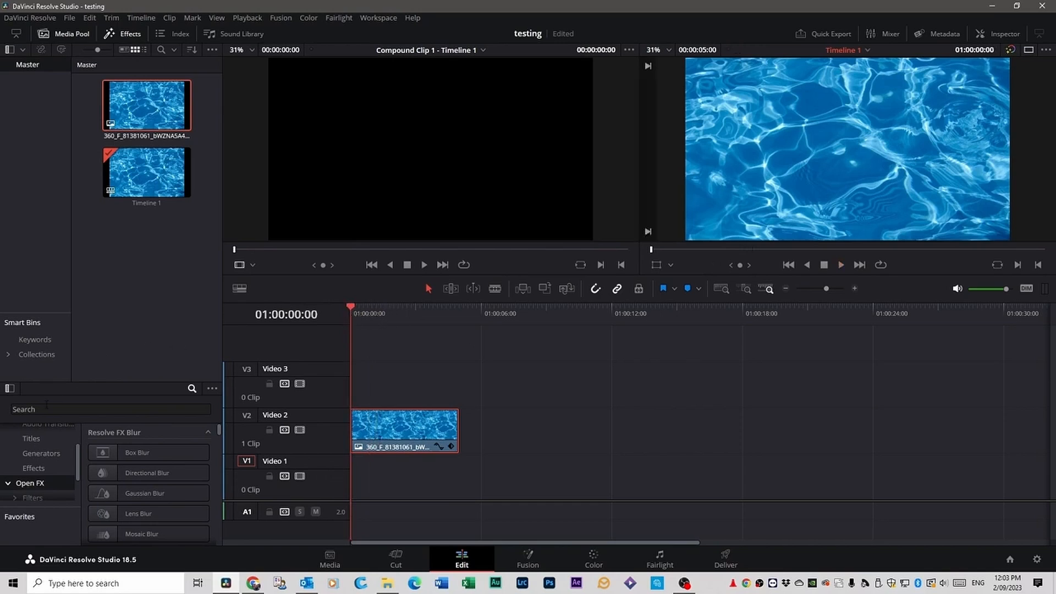
scroll(39, 443, up, 4)
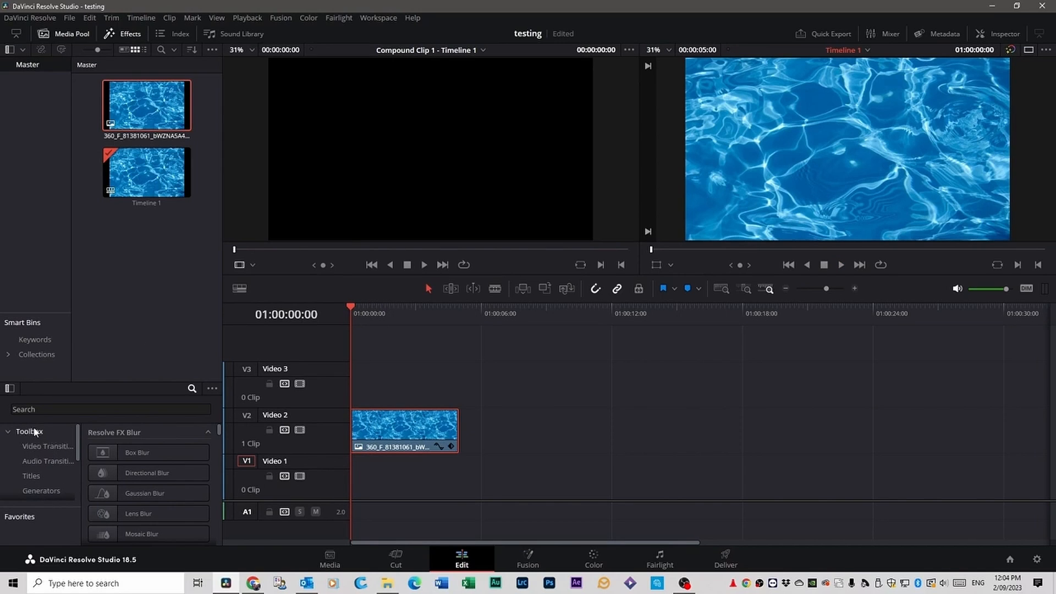
click(39, 431)
scroll(49, 440, down, 1)
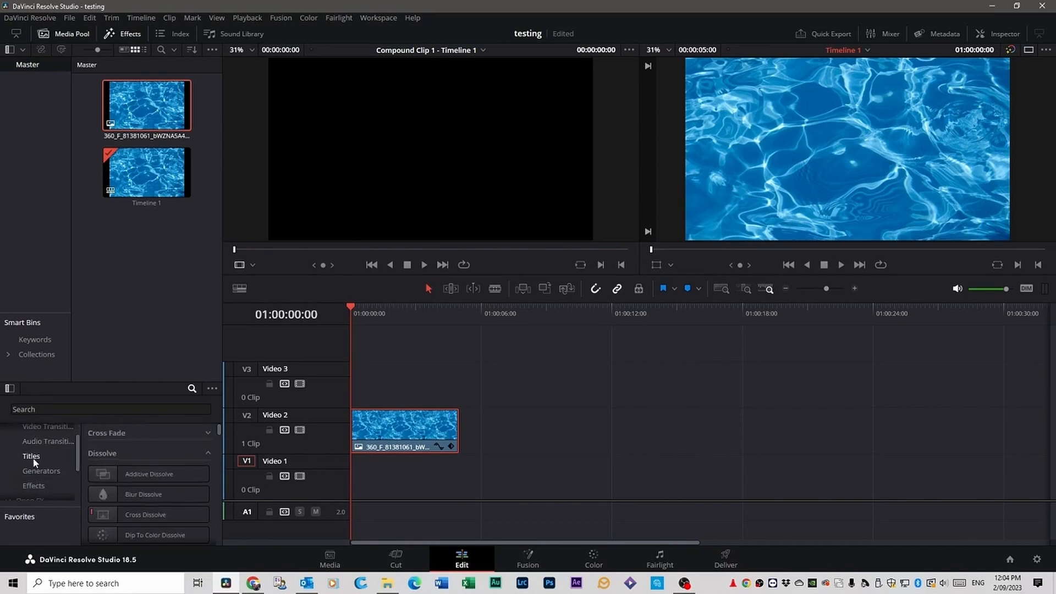
click(34, 461)
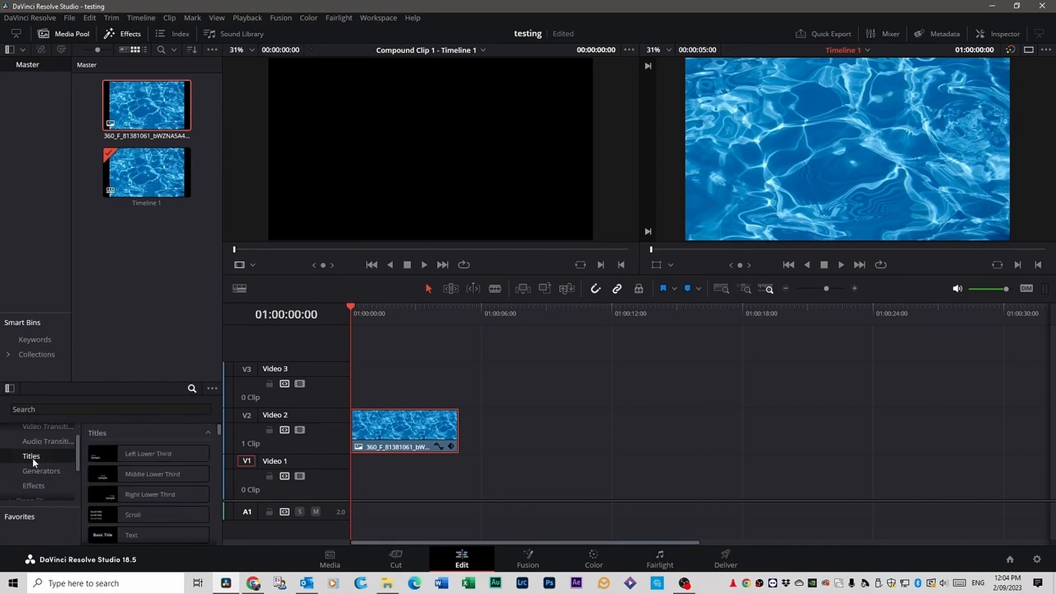
scroll(172, 496, down, 1)
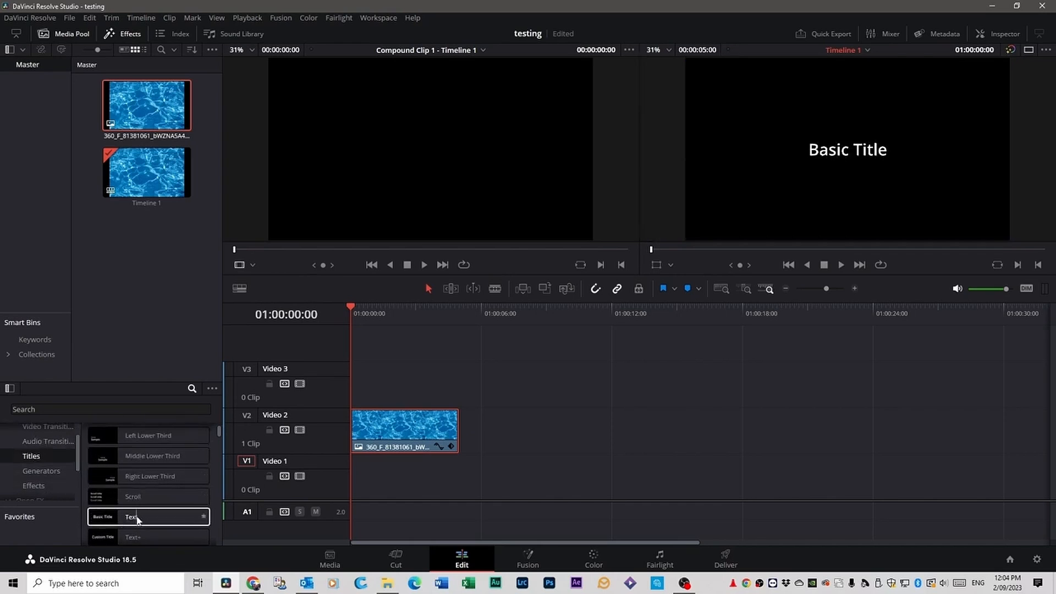
drag(126, 523, 353, 392)
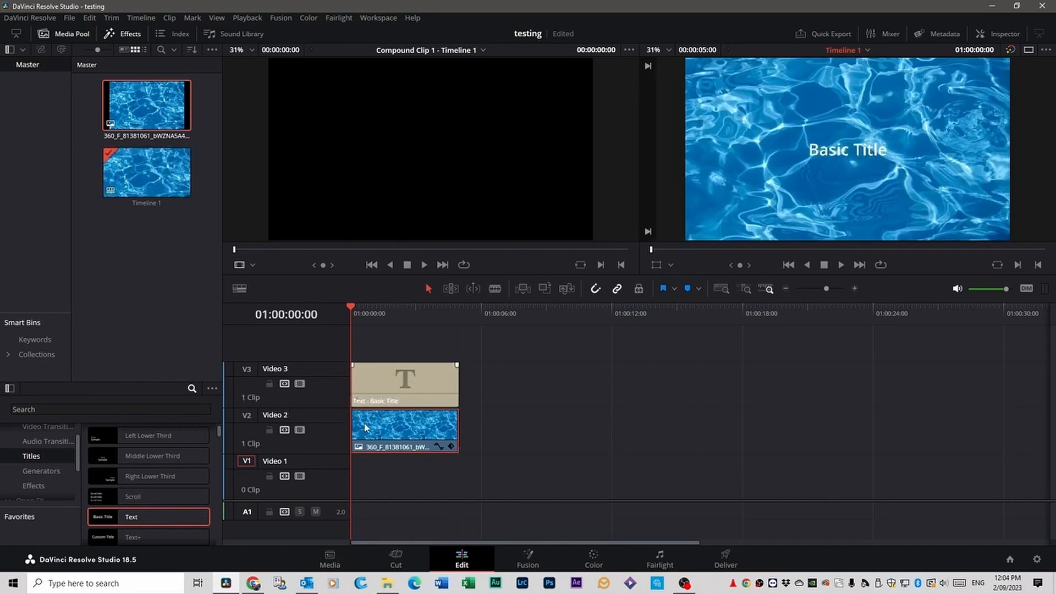
Step: Replace the wording of the title on Video 3 with TRANSITION TEXT
click(408, 390)
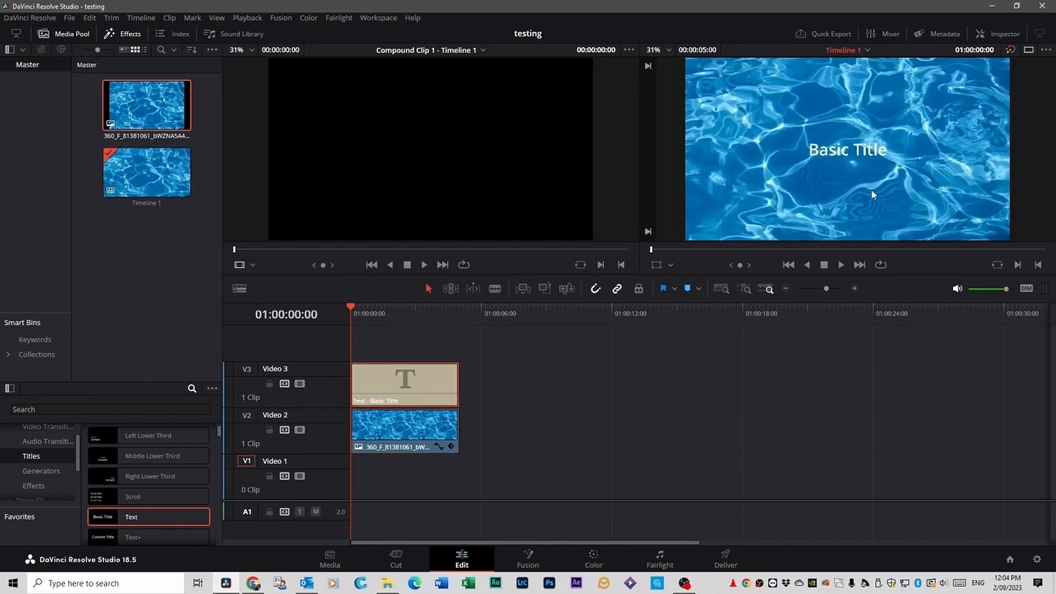
click(1000, 33)
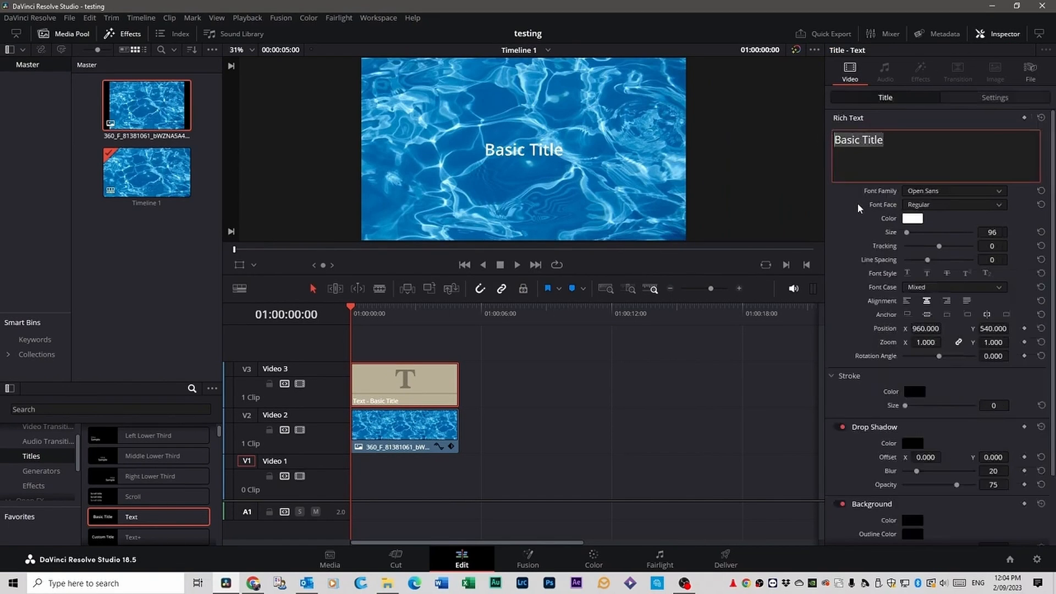
text(Tra)
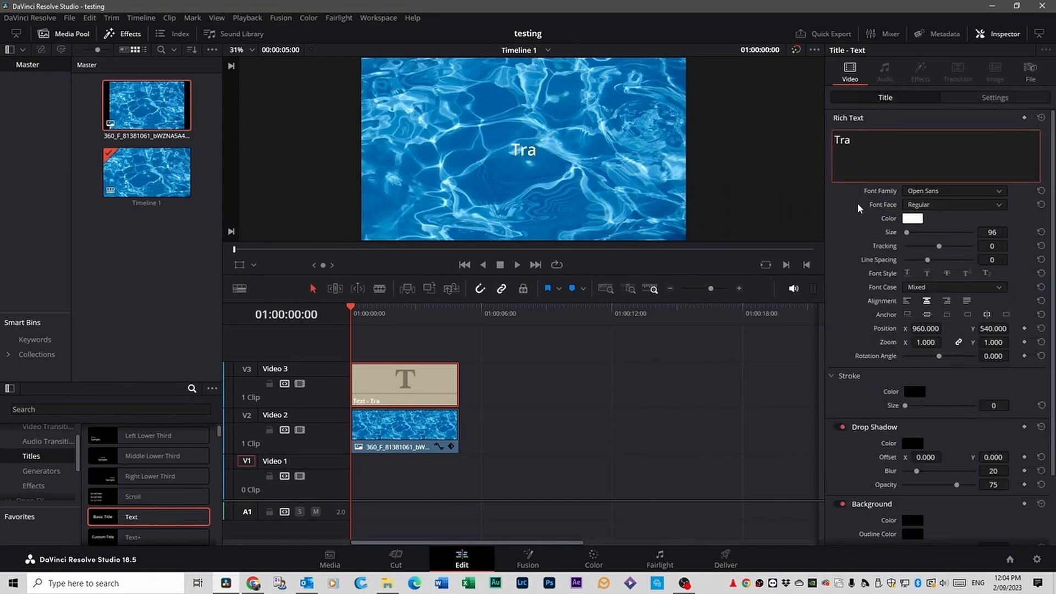
key(BackSpace)
key(BackSpace)
text(RAN)
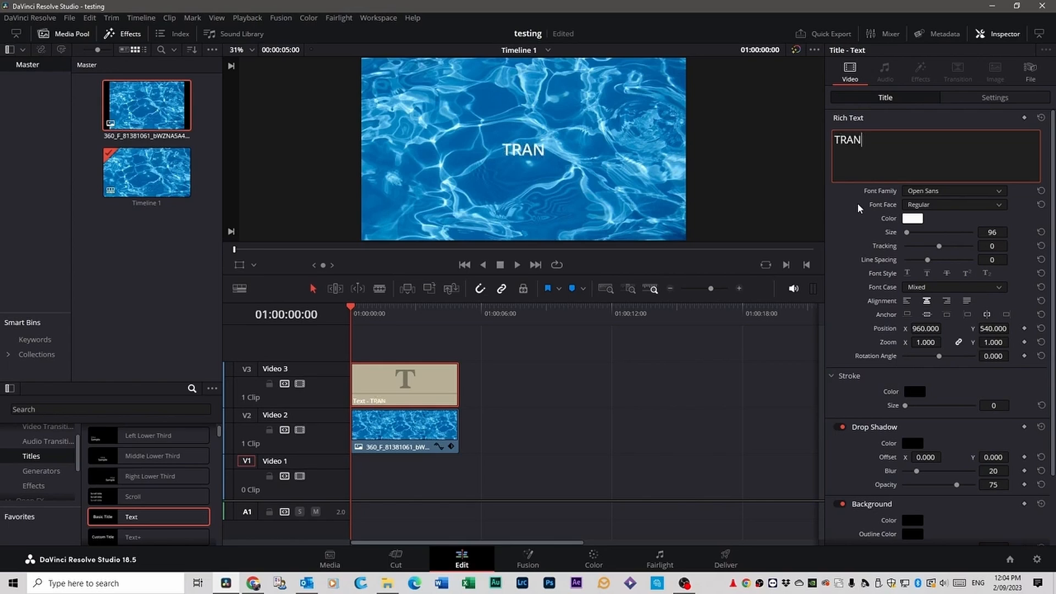
text(SITION TEXT)
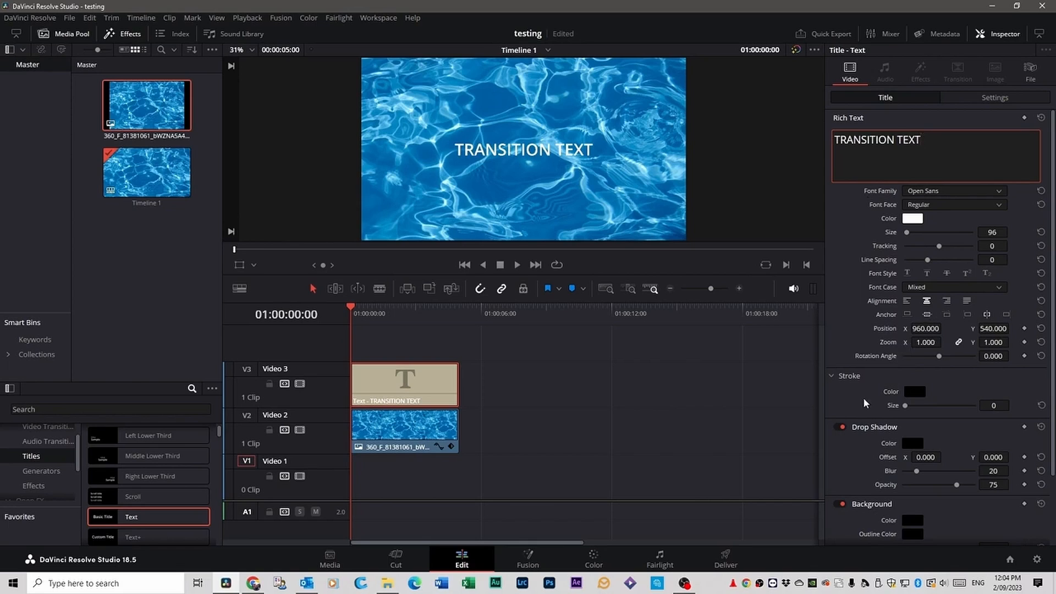
Step: Enlarge the title to a zoom of 1.810 and set its font family to Open Sans Condensed
drag(926, 342, 974, 342)
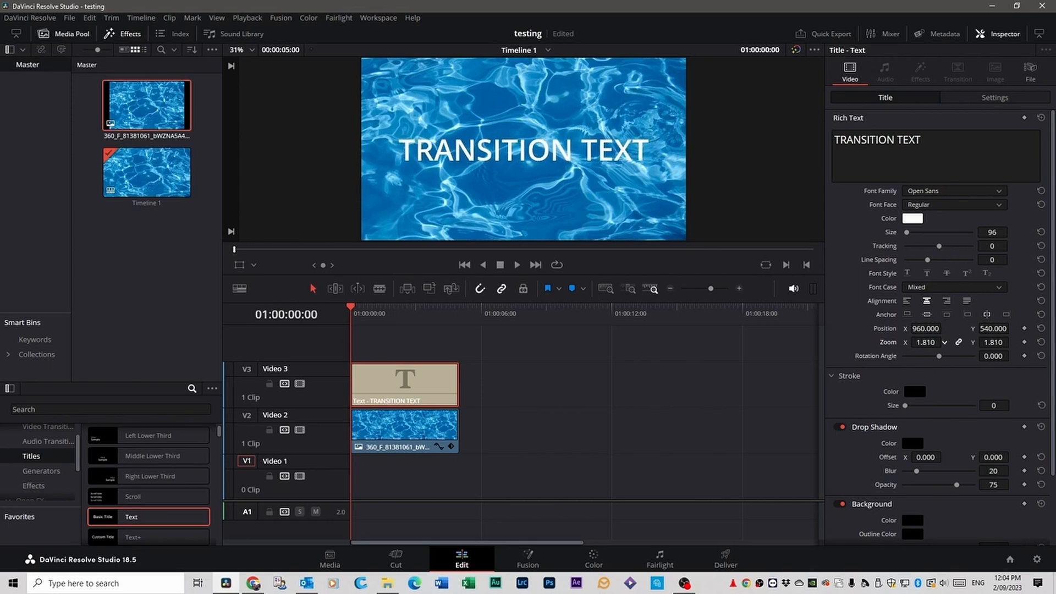
click(985, 192)
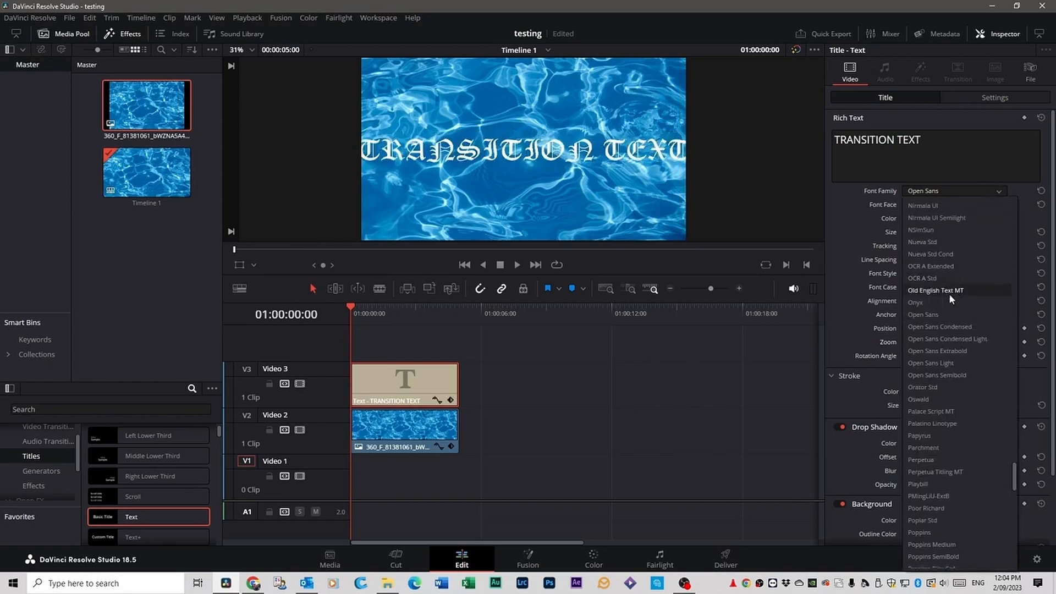
click(932, 328)
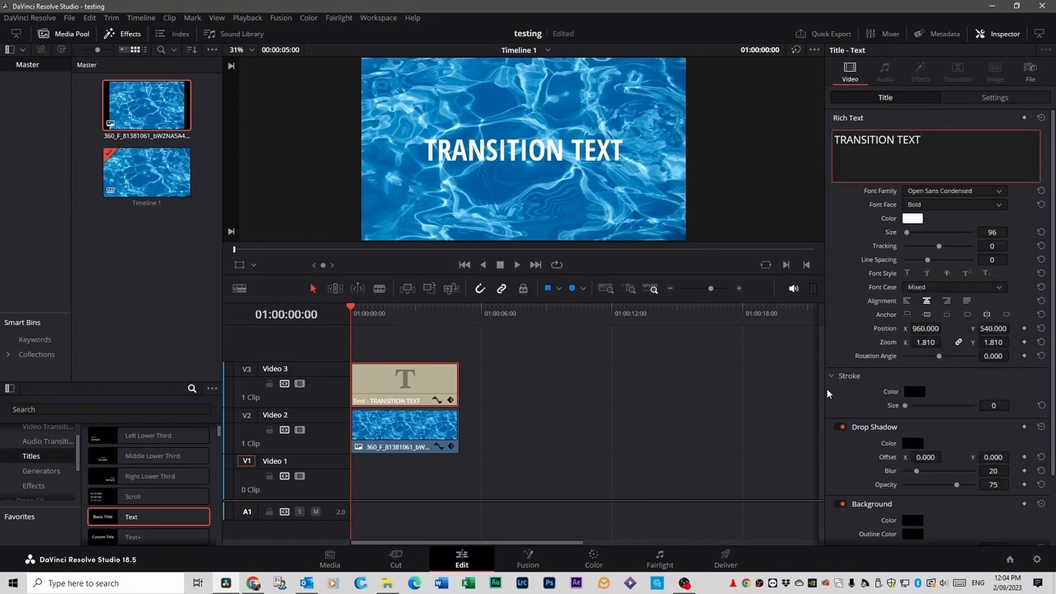
Step: Add the Circle Spin Fusion transition to the start of the title and play the timeline to preview it
scroll(48, 471, up, 1)
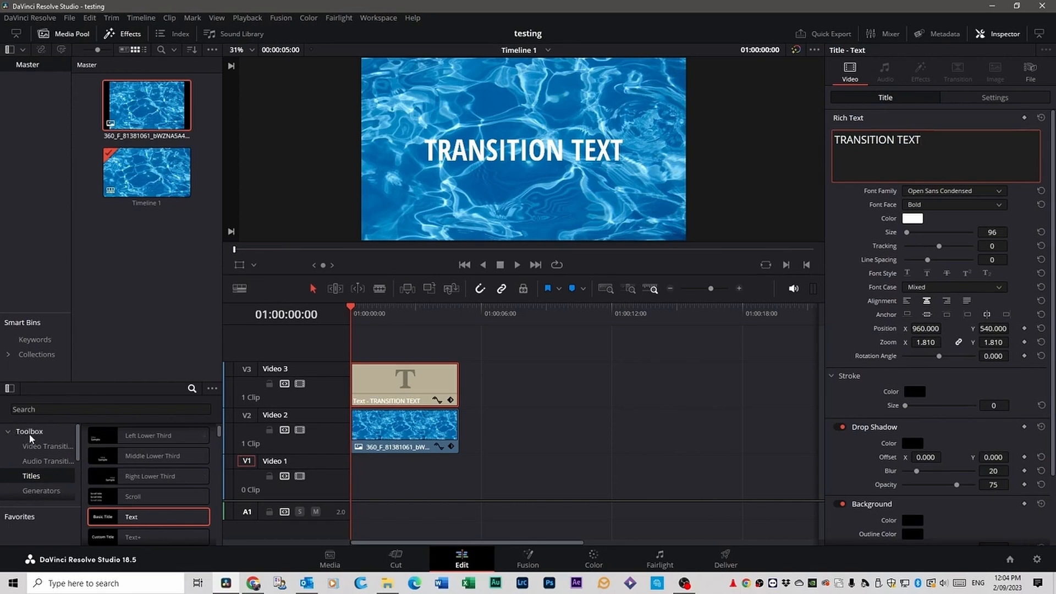
click(47, 446)
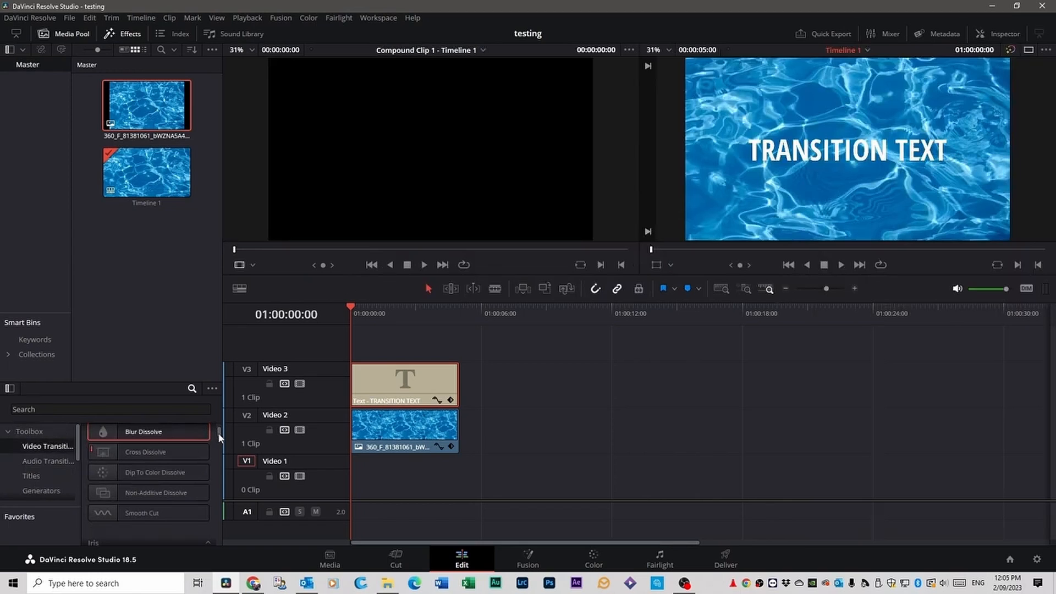
drag(218, 433, 218, 487)
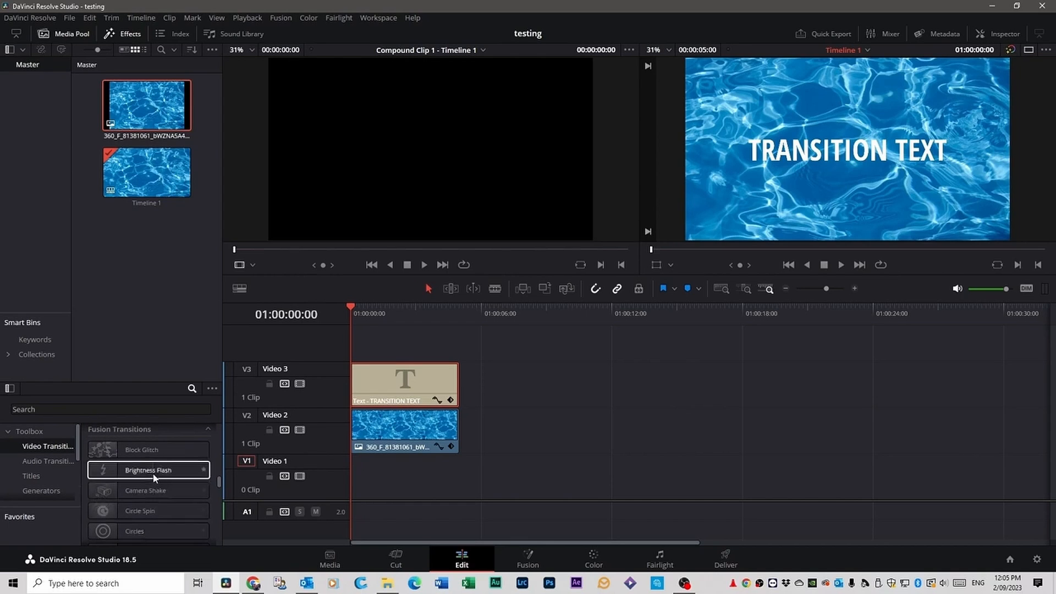
scroll(152, 482, down, 1)
drag(144, 492, 375, 385)
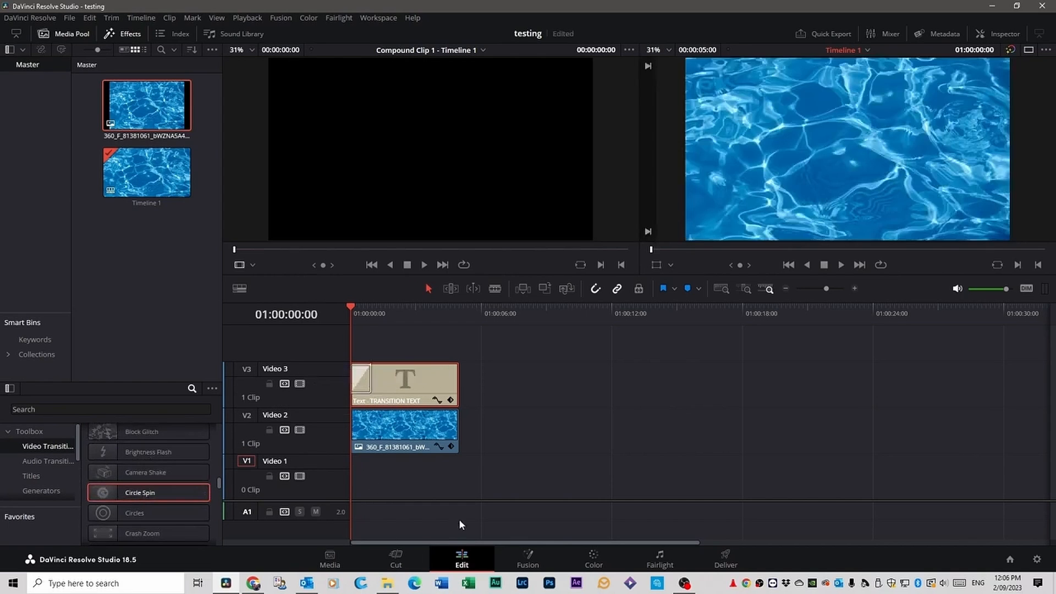
key(space)
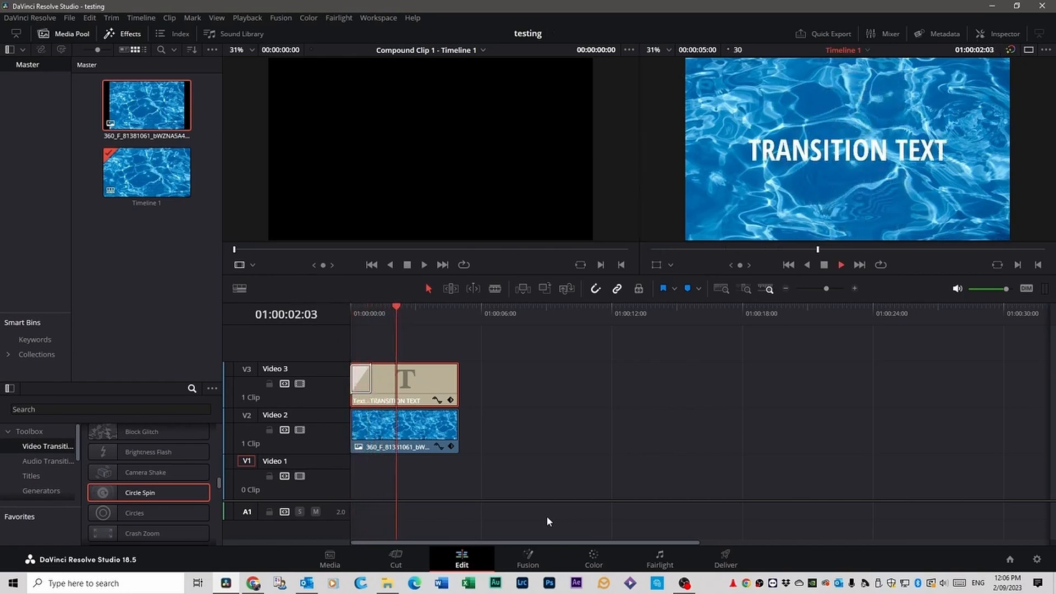
key(space)
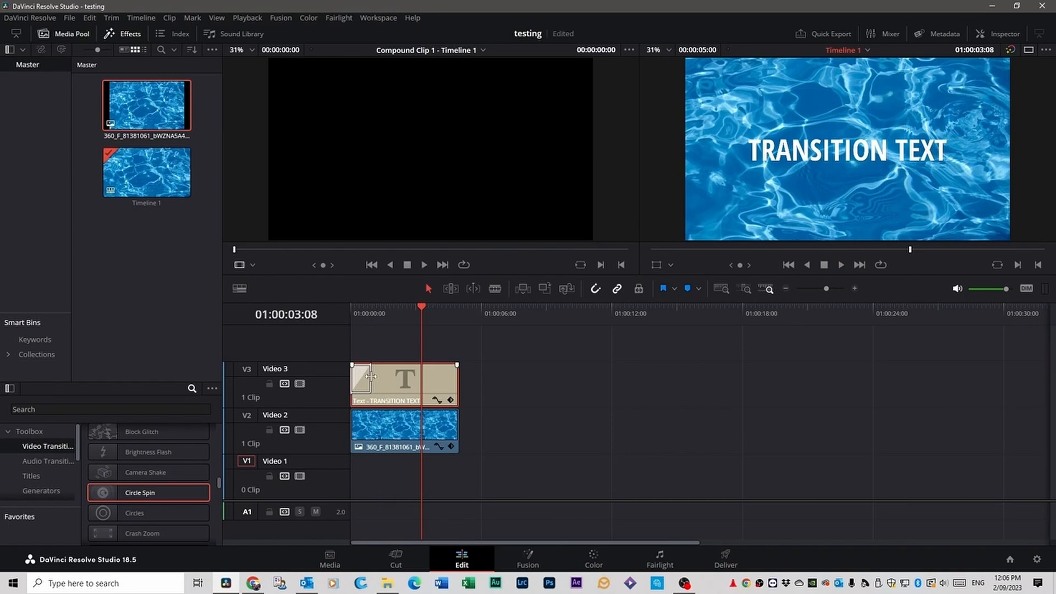
Step: Lengthen the Circle Spin transition to the playhead at 01:00:03:08 and play the title again from the start
drag(373, 378, 414, 376)
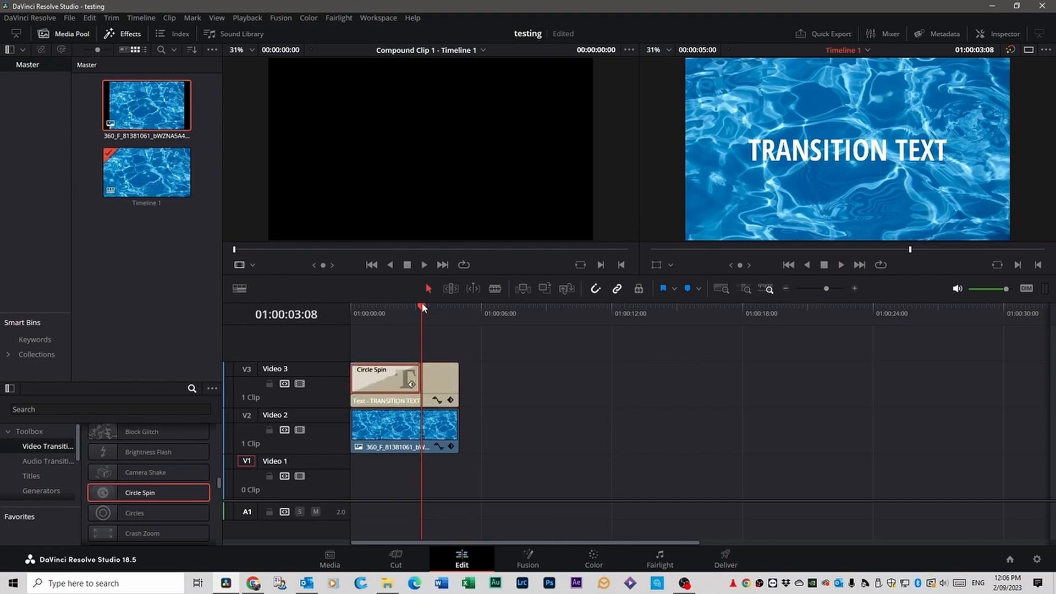
drag(421, 308, 355, 315)
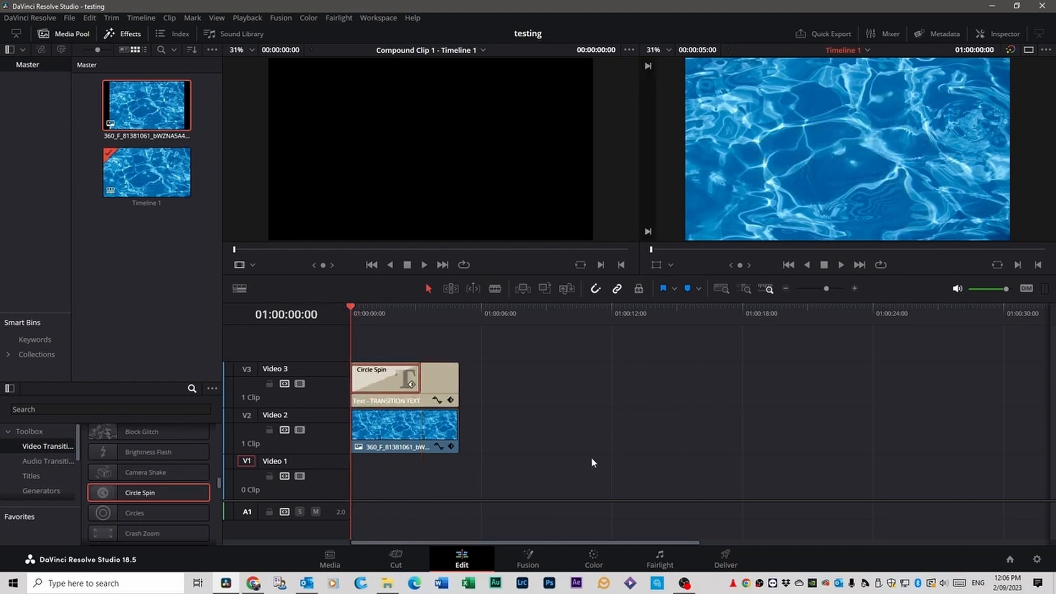
key(space)
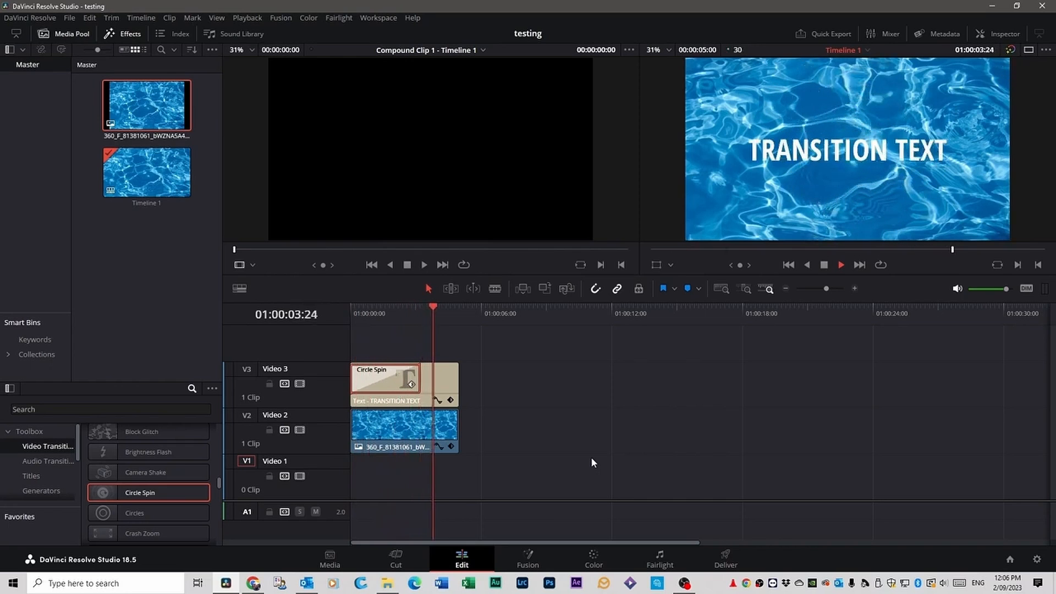
key(space)
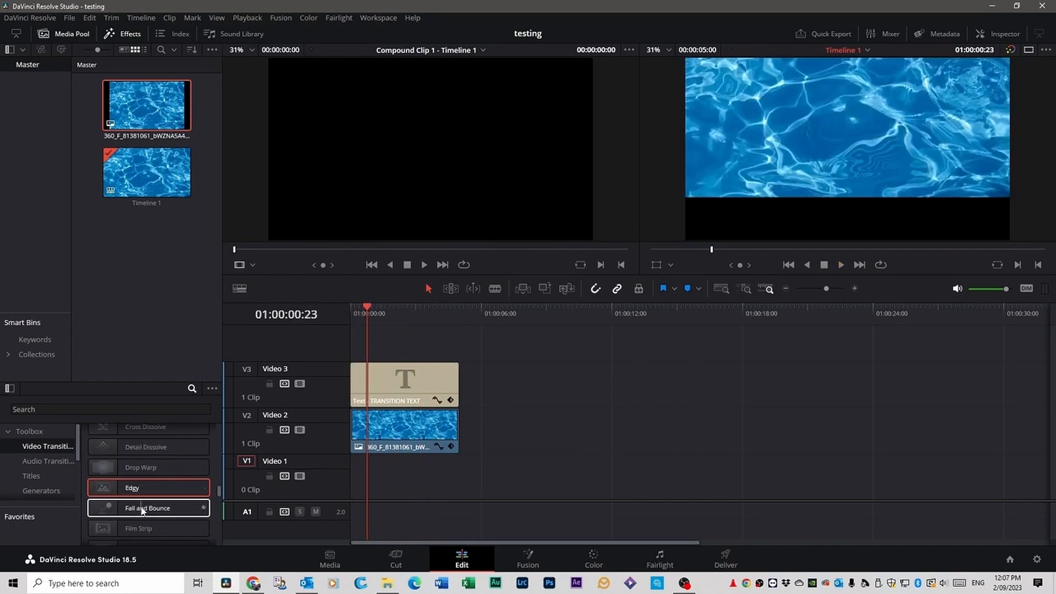
Step: Try the Fall and Bounce transition at the start of the title and play it from the beginning of the timeline
drag(142, 510, 366, 385)
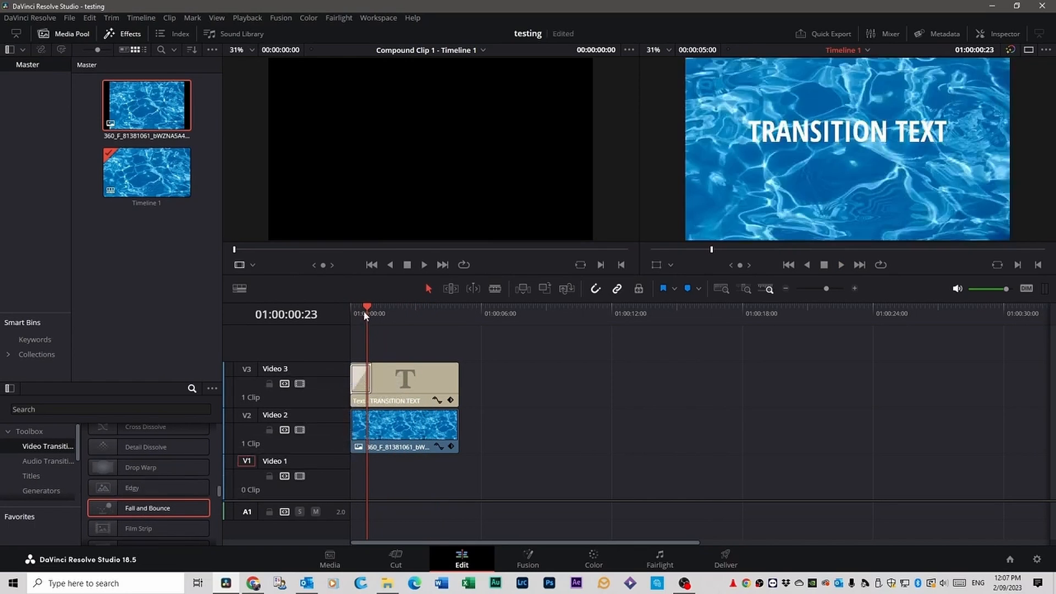
key(Home)
key(space)
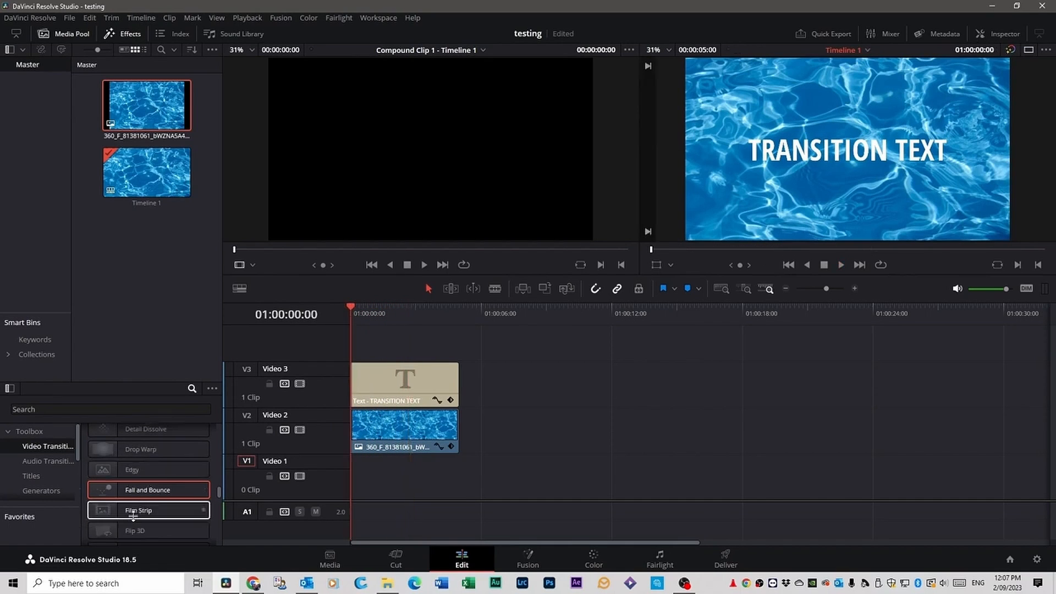
Step: Try the Film Strip transition at the start of the title, deleting it after a preview
drag(142, 510, 371, 387)
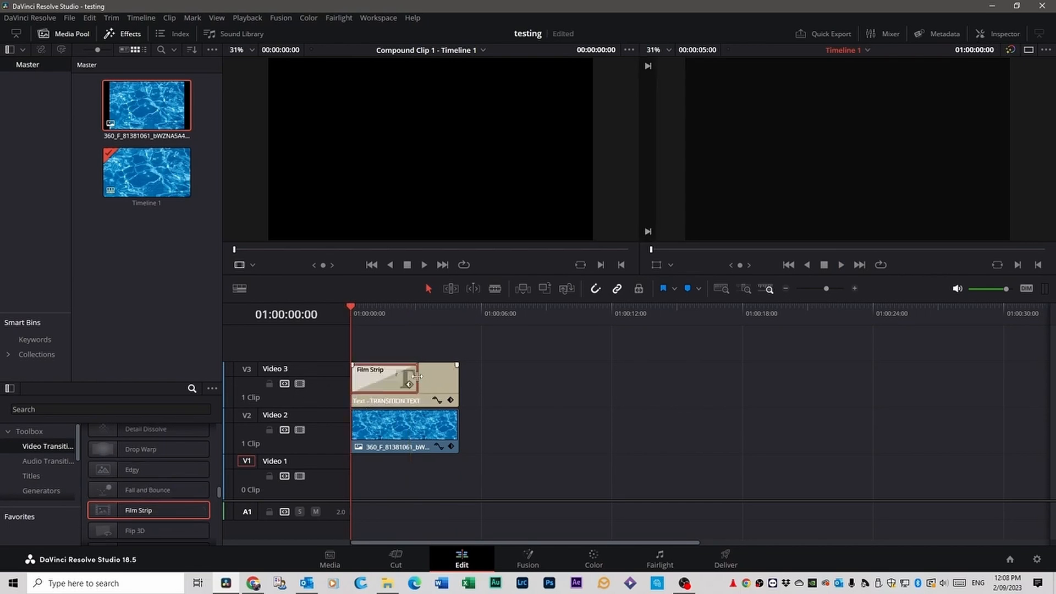
key(space)
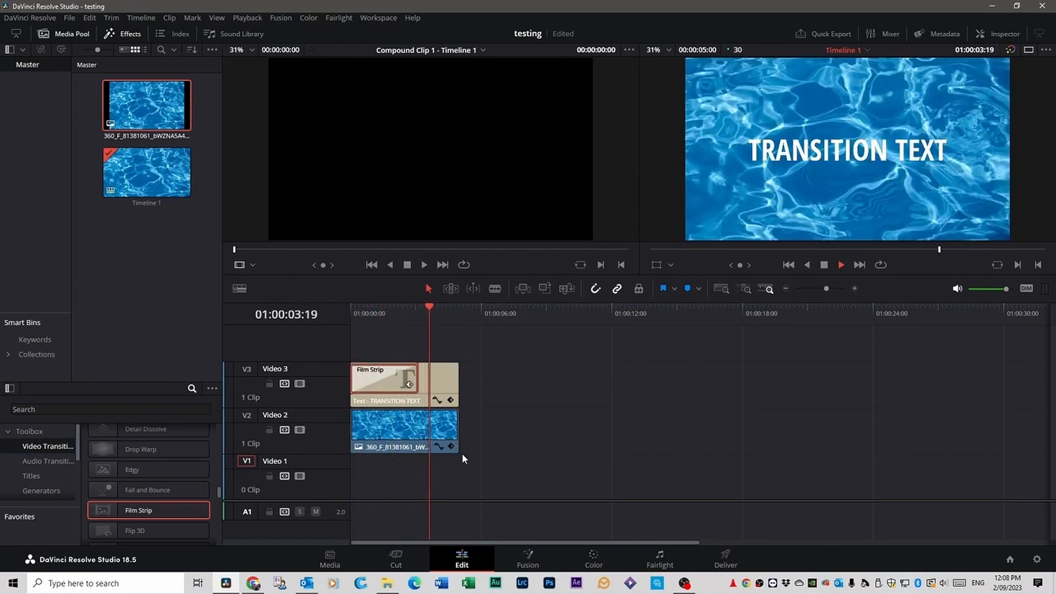
key(space)
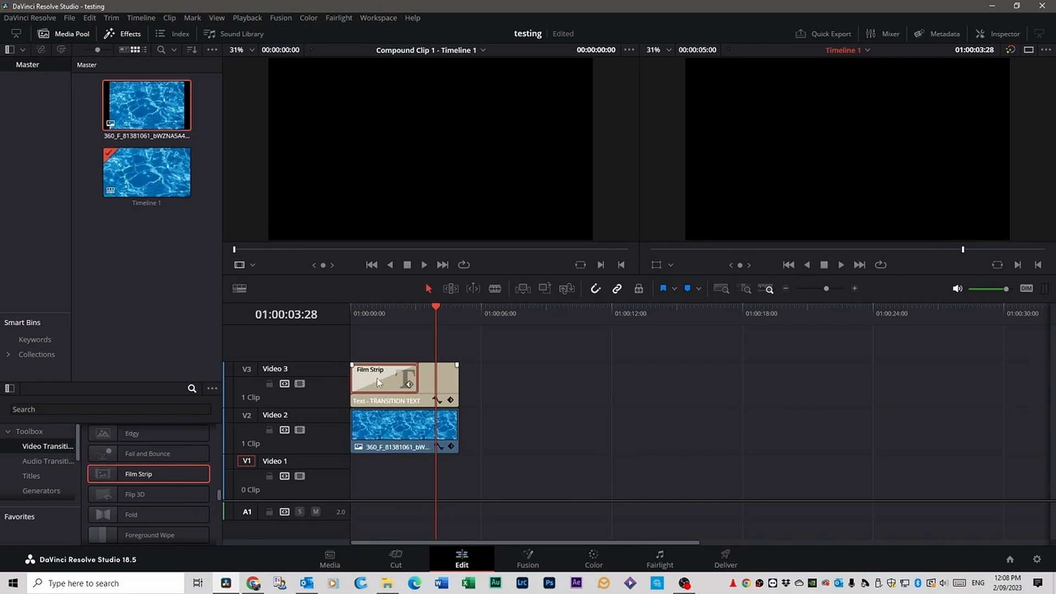
key(Delete)
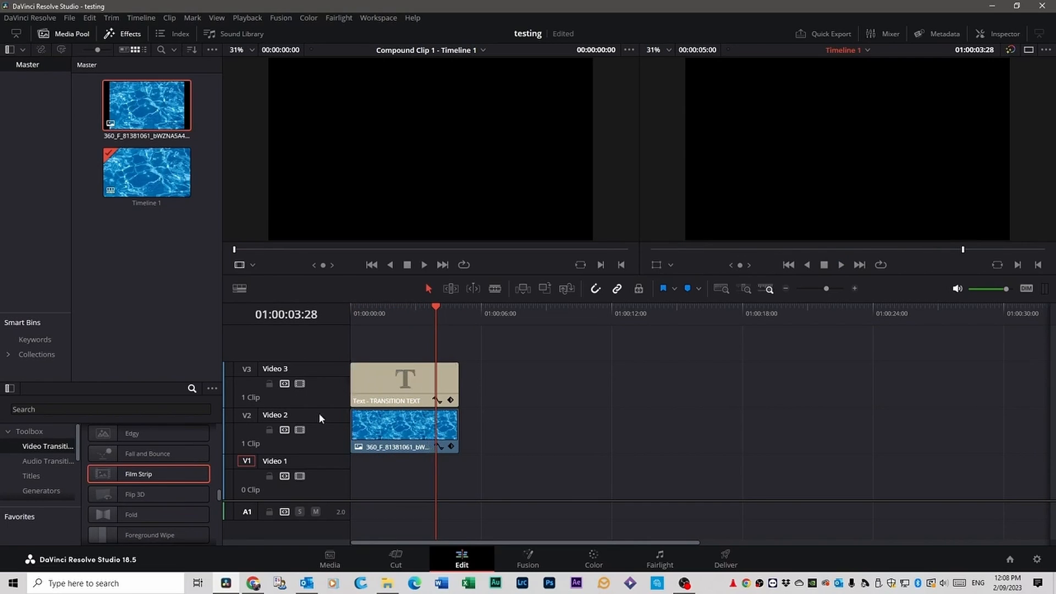
Step: Add the Glow Fusion transition to the start of the title
scroll(157, 498, down, 2)
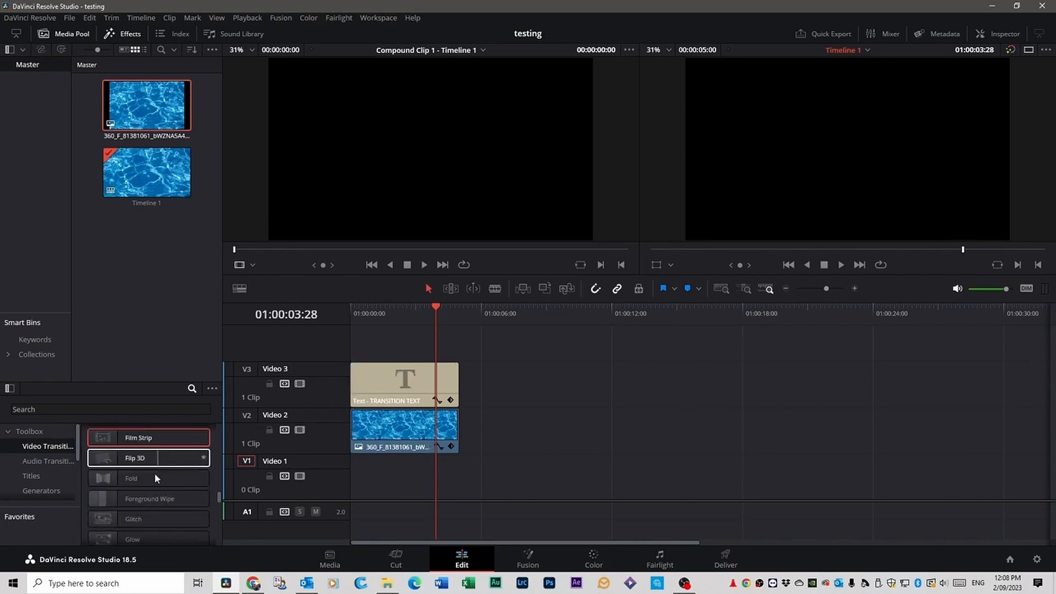
scroll(153, 517, down, 1)
scroll(150, 515, down, 1)
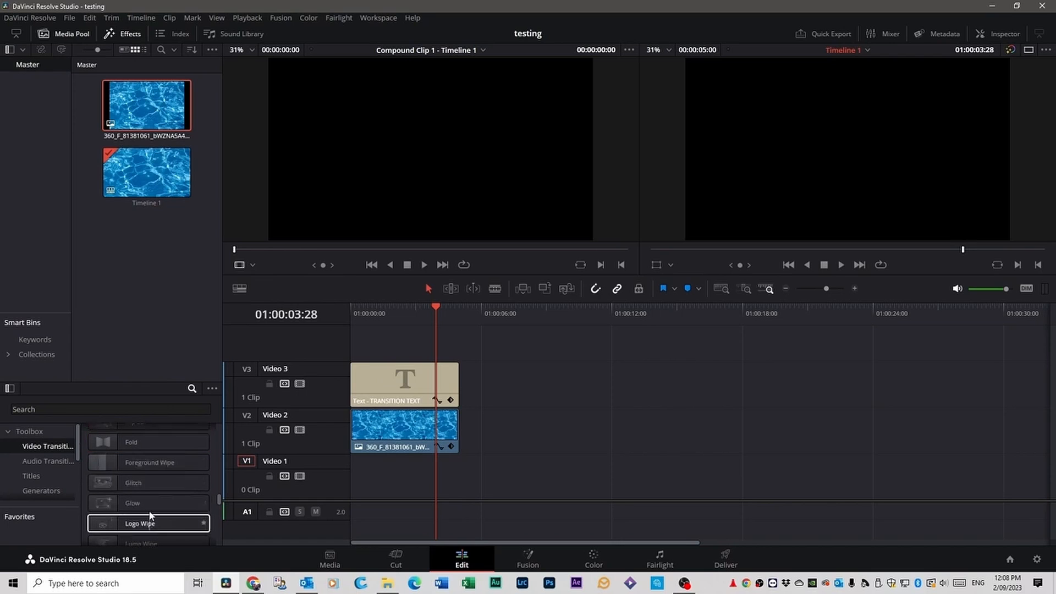
drag(150, 502, 358, 385)
Step: Play the timeline twice from the beginning to check the title's Glow transition
drag(436, 307, 344, 310)
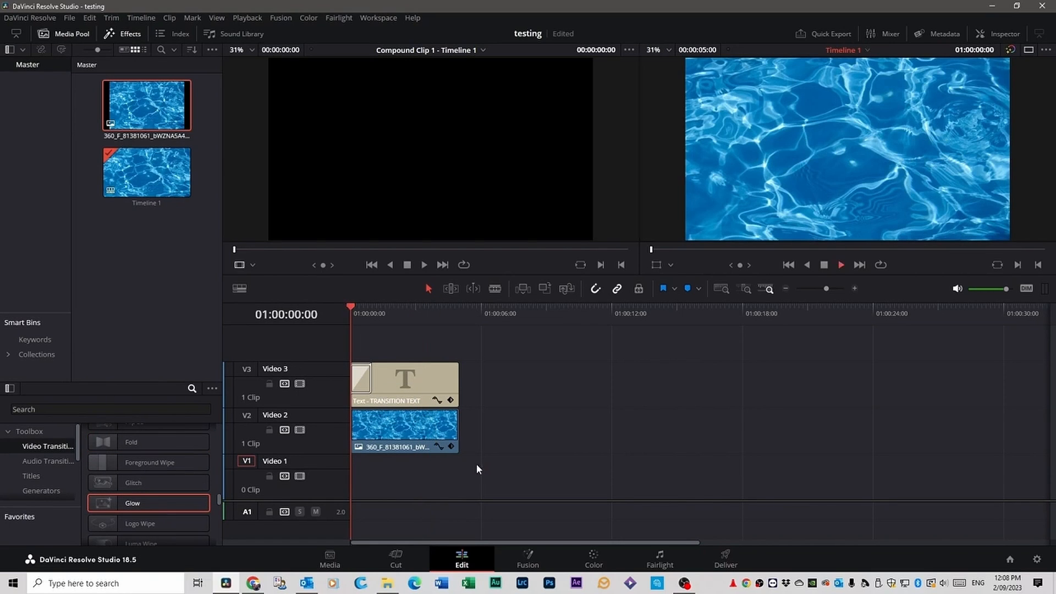
key(space)
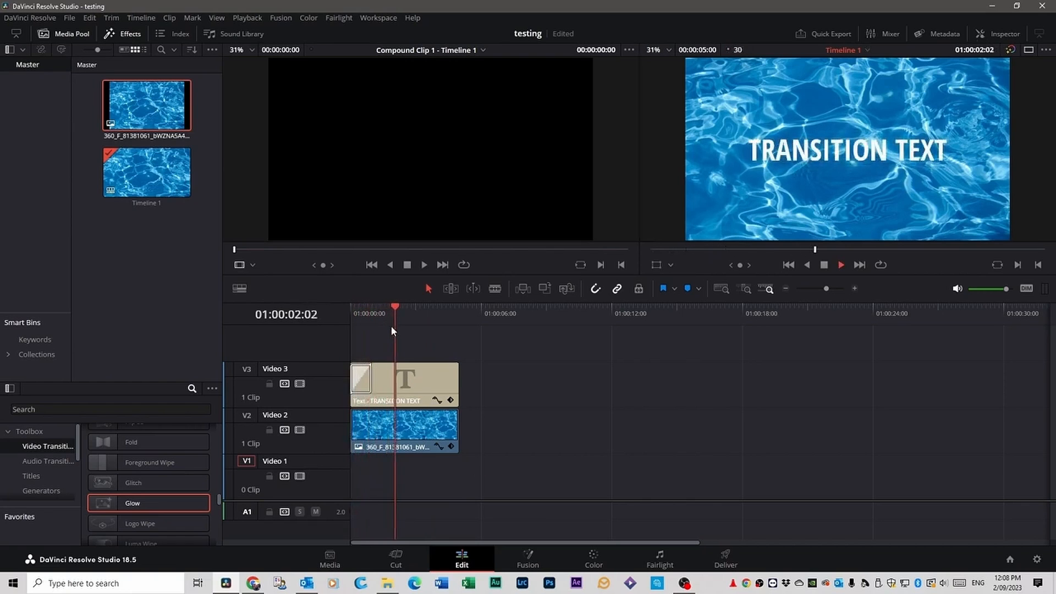
drag(394, 308, 347, 309)
key(space)
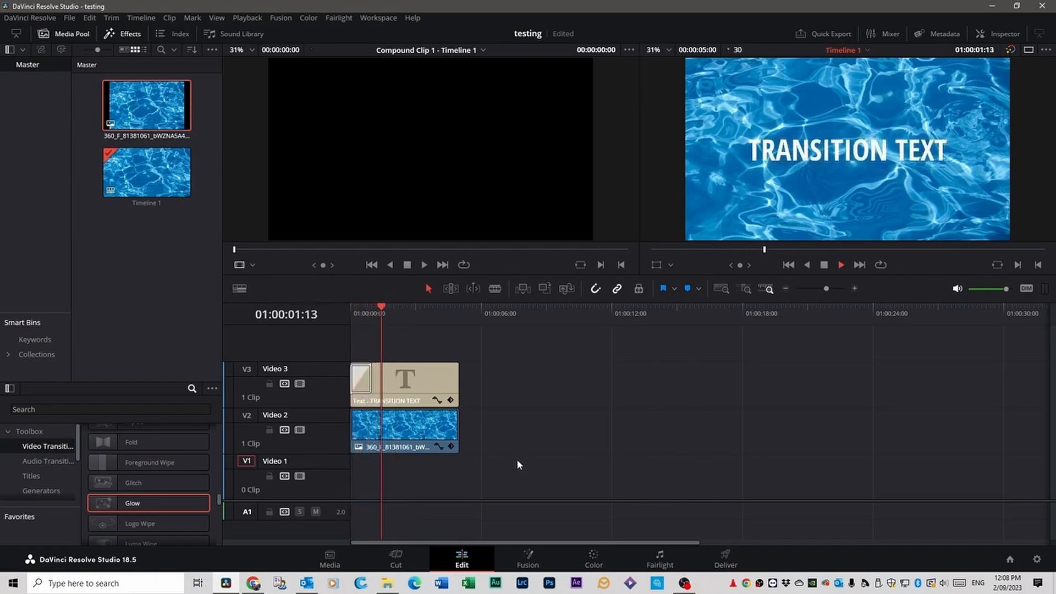
key(space)
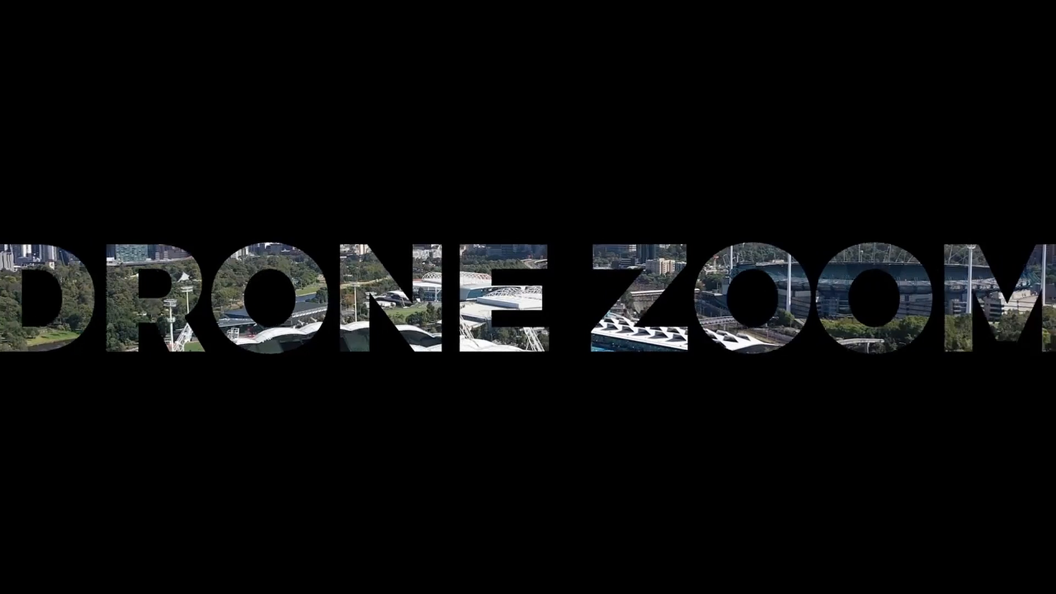
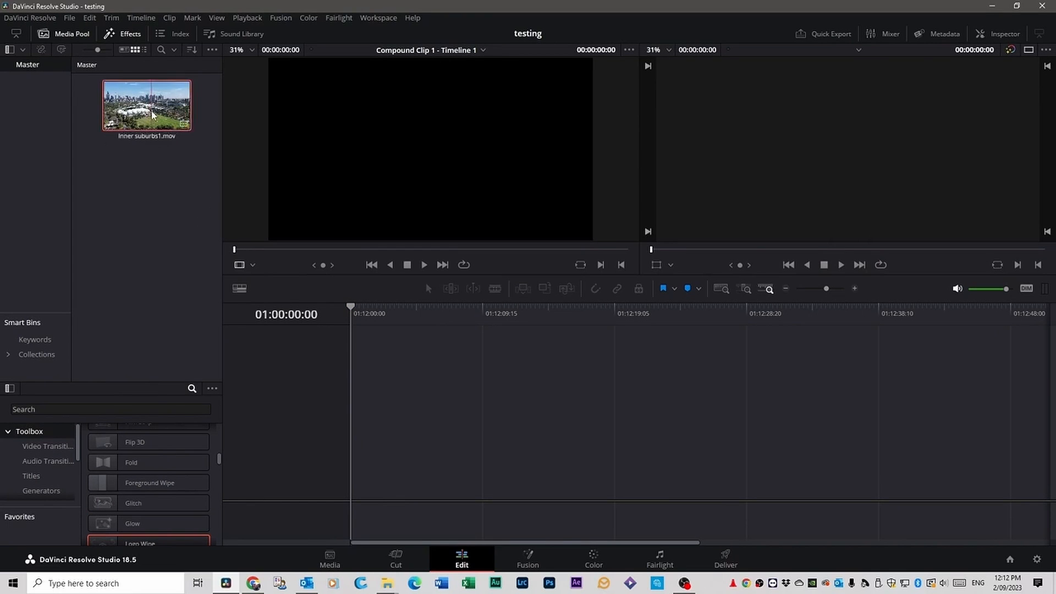
Step: Place Inner suburbs1.mov at the start of a new timeline and move it up to Video 2
drag(152, 122, 352, 430)
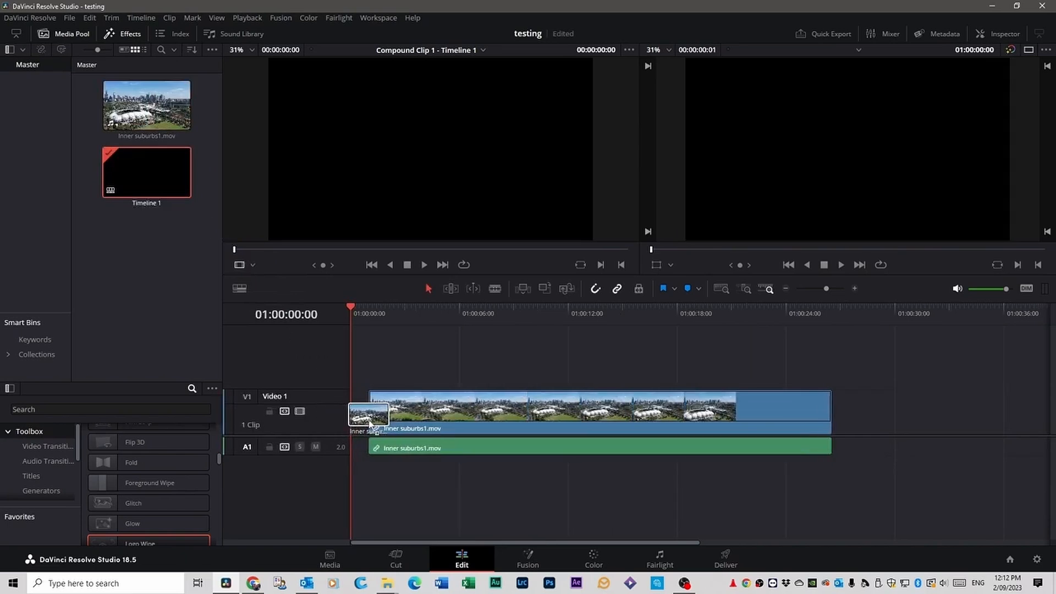
key(space)
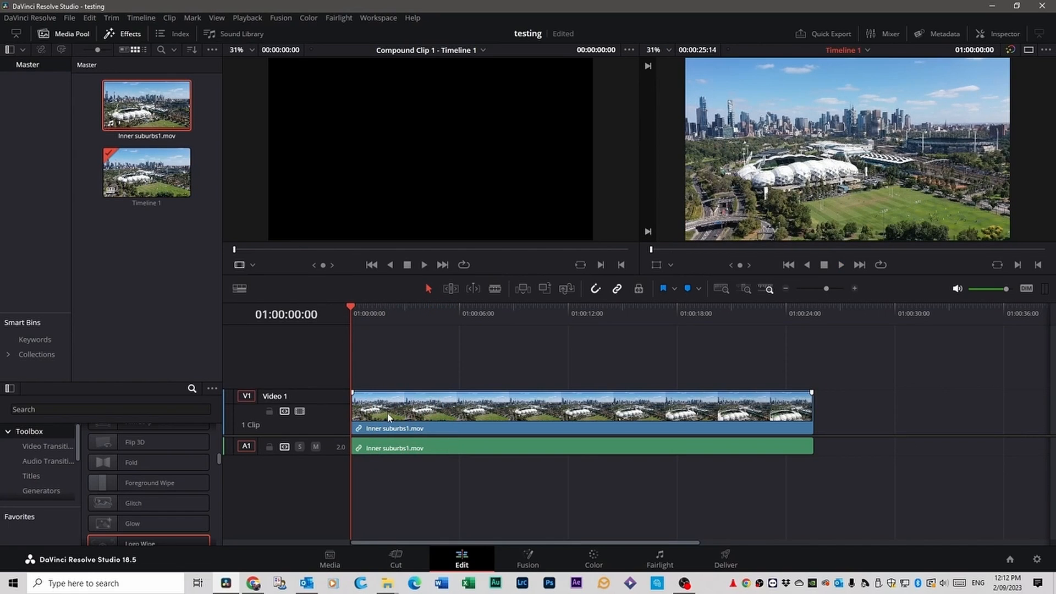
click(388, 411)
drag(387, 413, 389, 380)
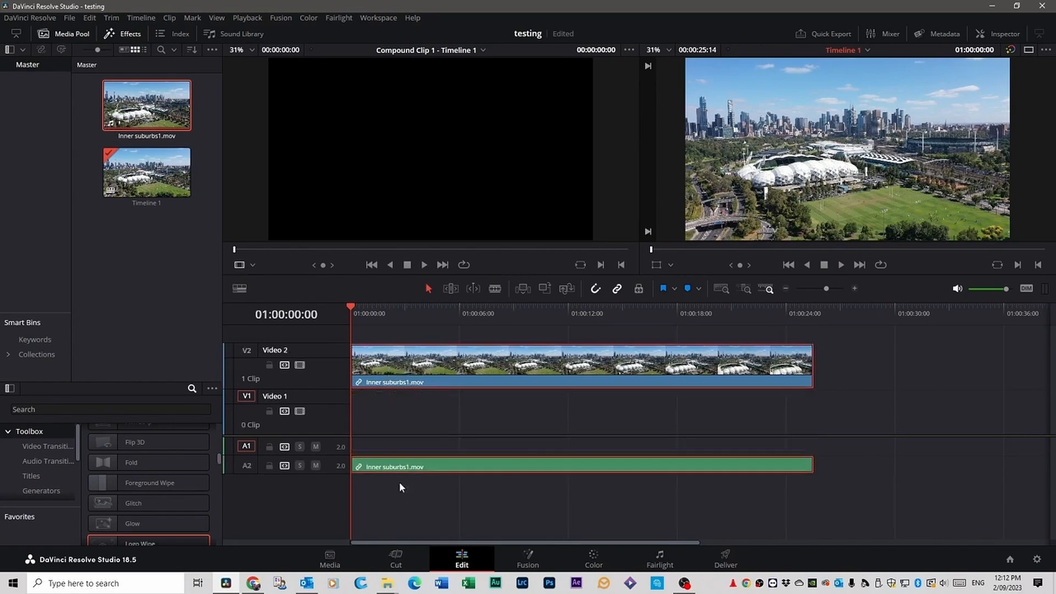
Step: Unlink the audio from the Inner suburbs1.mov clip on the timeline and delete the audio clip
click(414, 497)
click(434, 384)
right_click(443, 469)
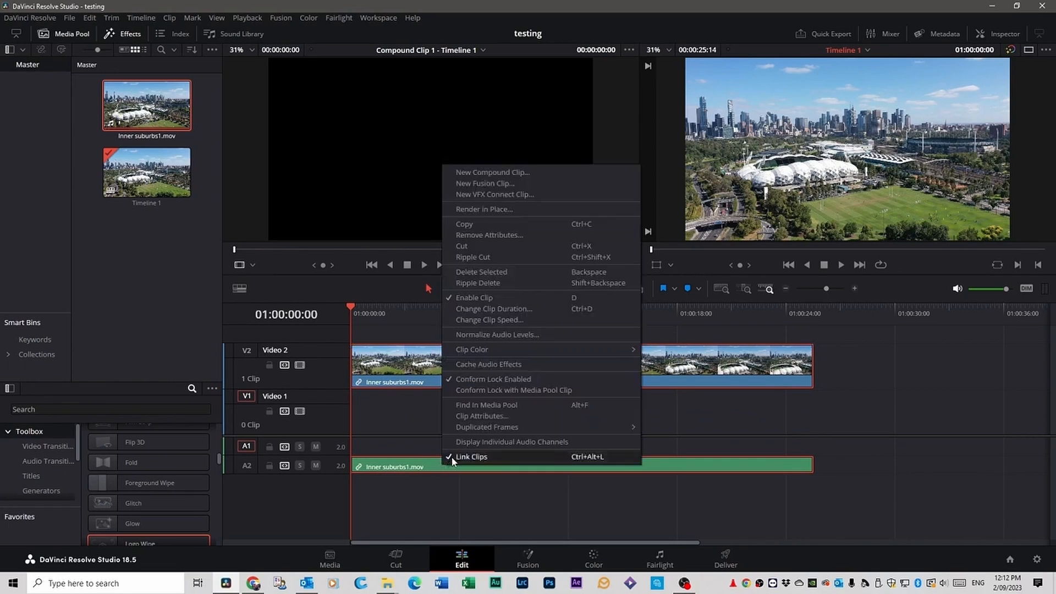
click(471, 457)
click(425, 507)
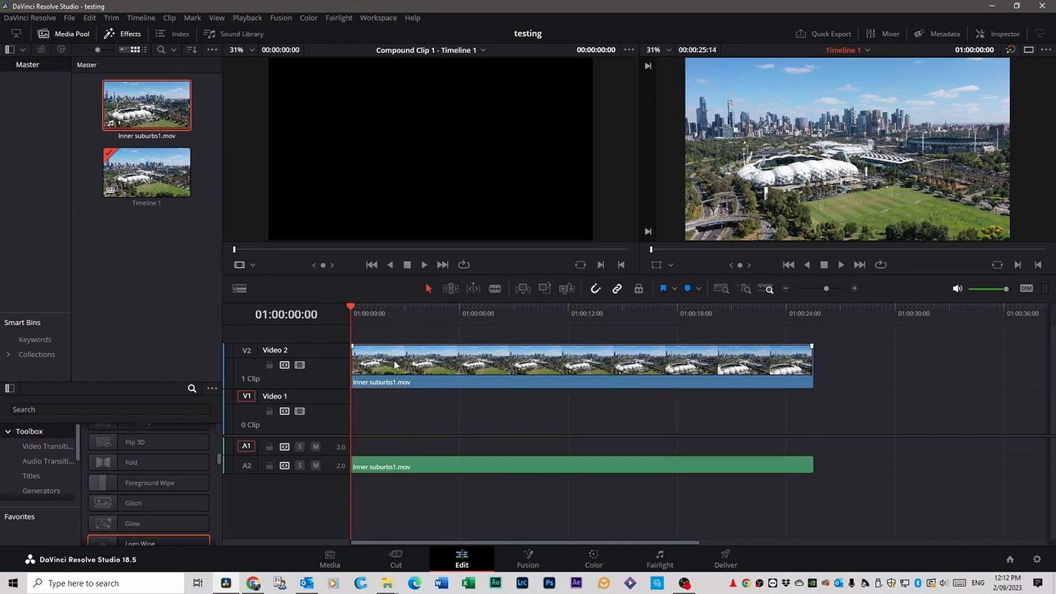
click(392, 472)
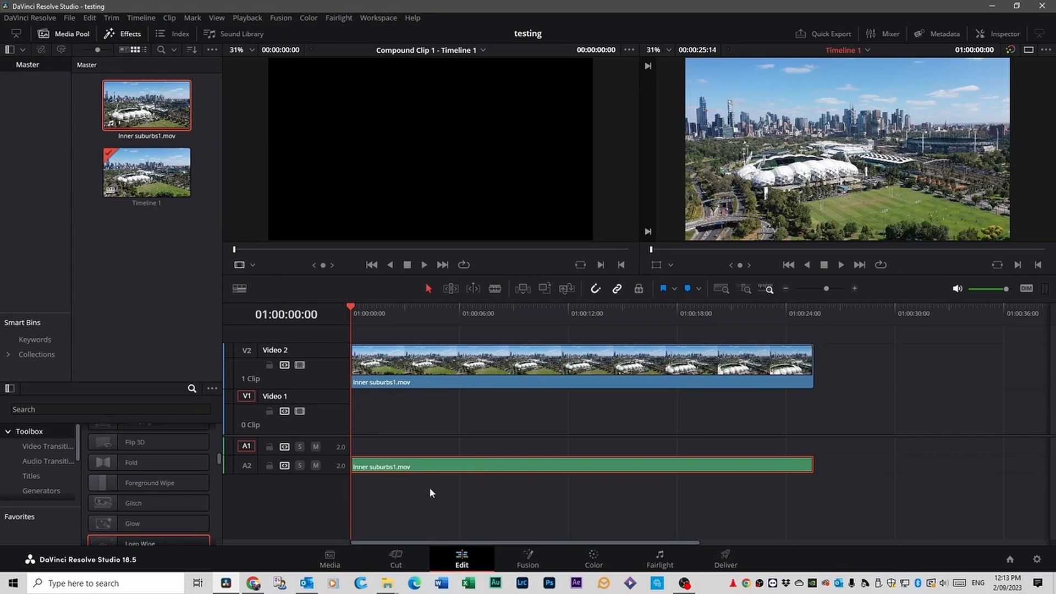
key(Delete)
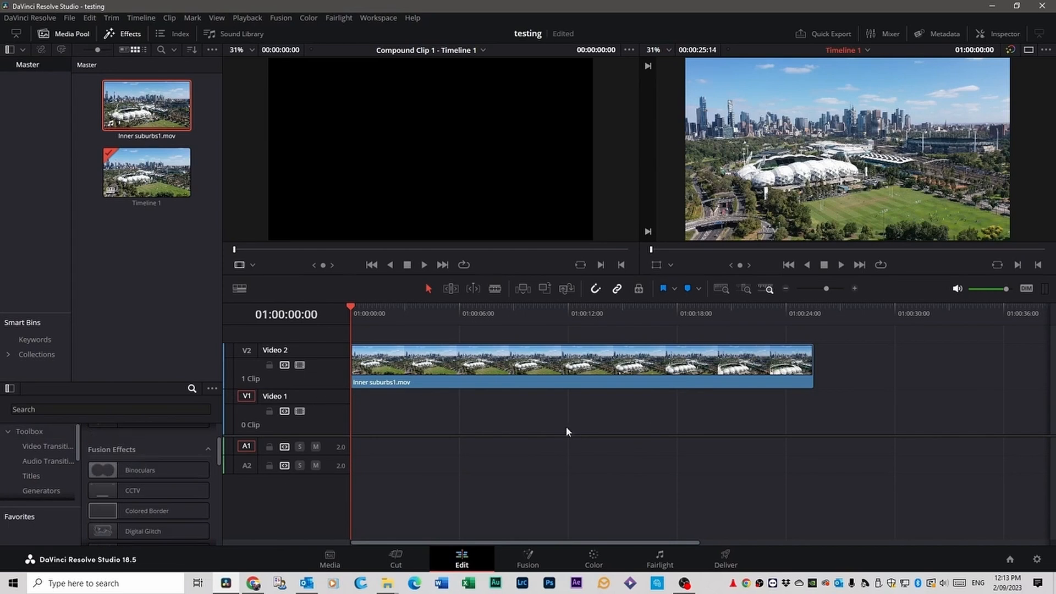
Step: Add a basic Text title on Video 1 at the timeline start and extend it to the end of the footage
click(30, 433)
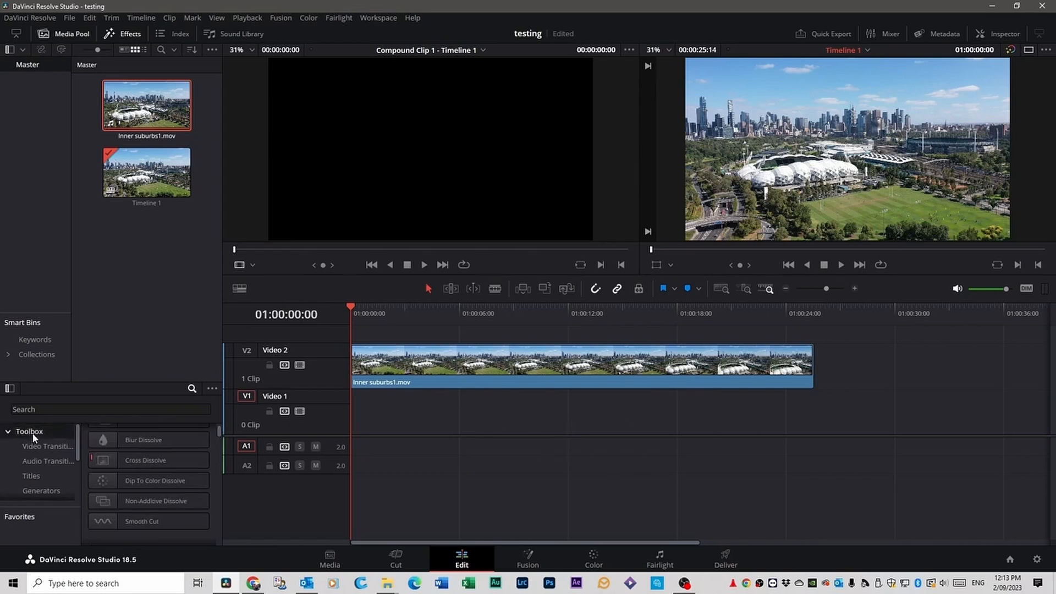
scroll(51, 448, down, 1)
click(32, 456)
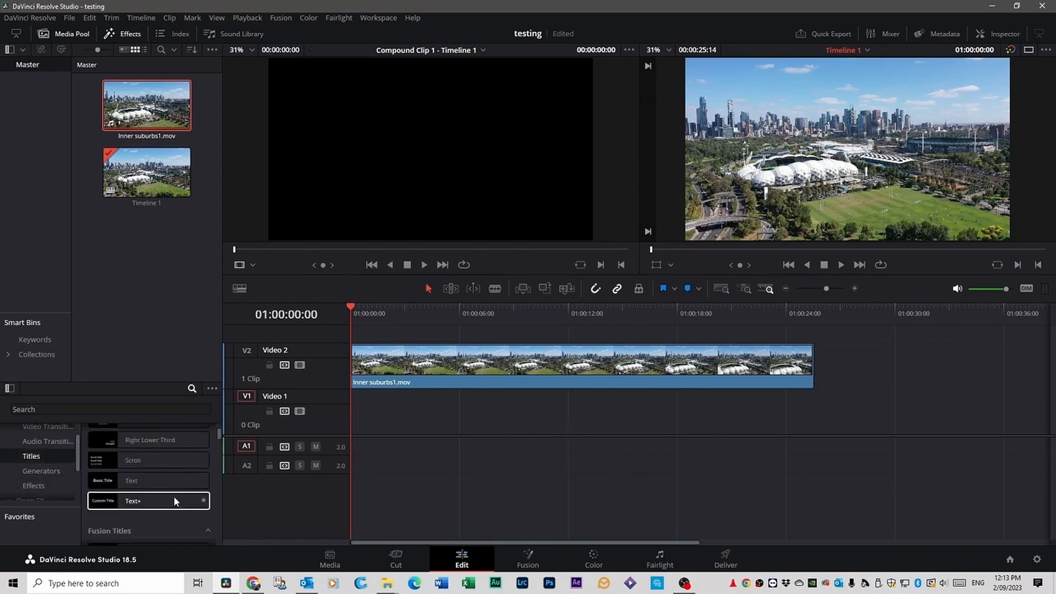
click(124, 480)
drag(124, 479, 360, 421)
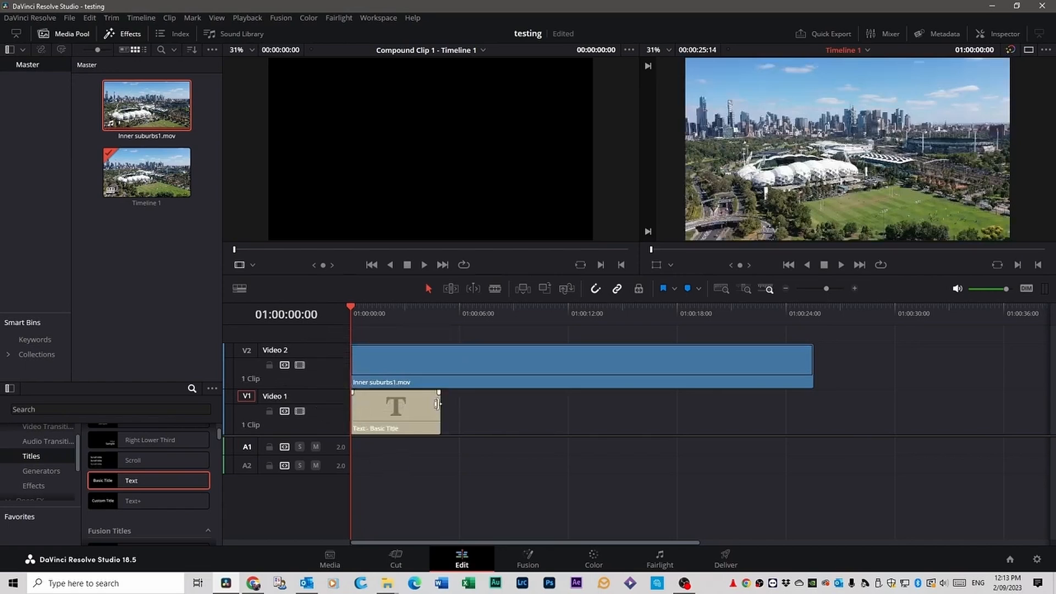
drag(440, 411, 813, 411)
Step: Replace the title's text with DRONE ZOOM
click(562, 412)
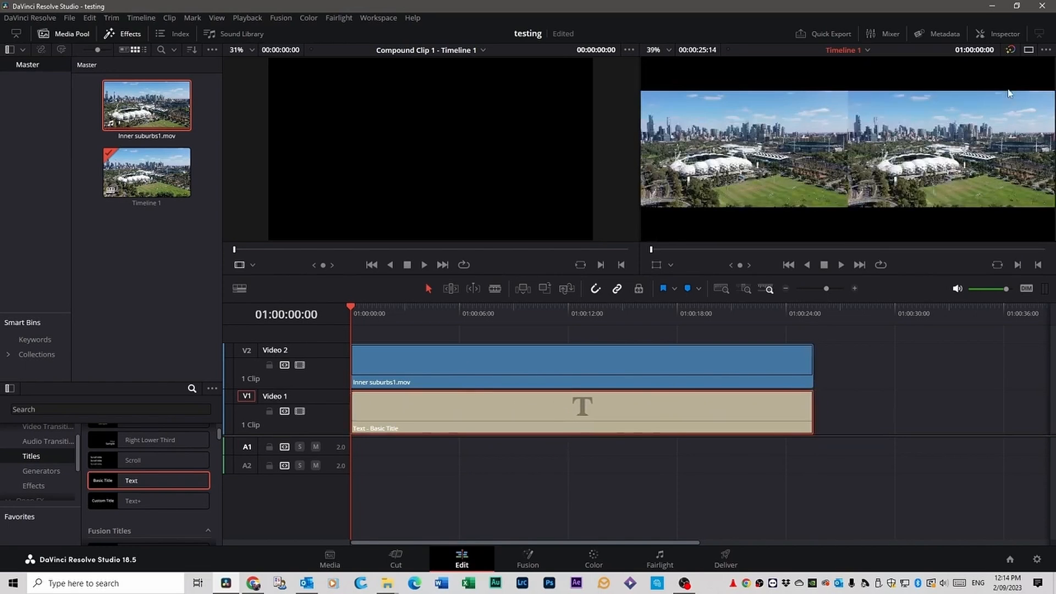
click(1003, 35)
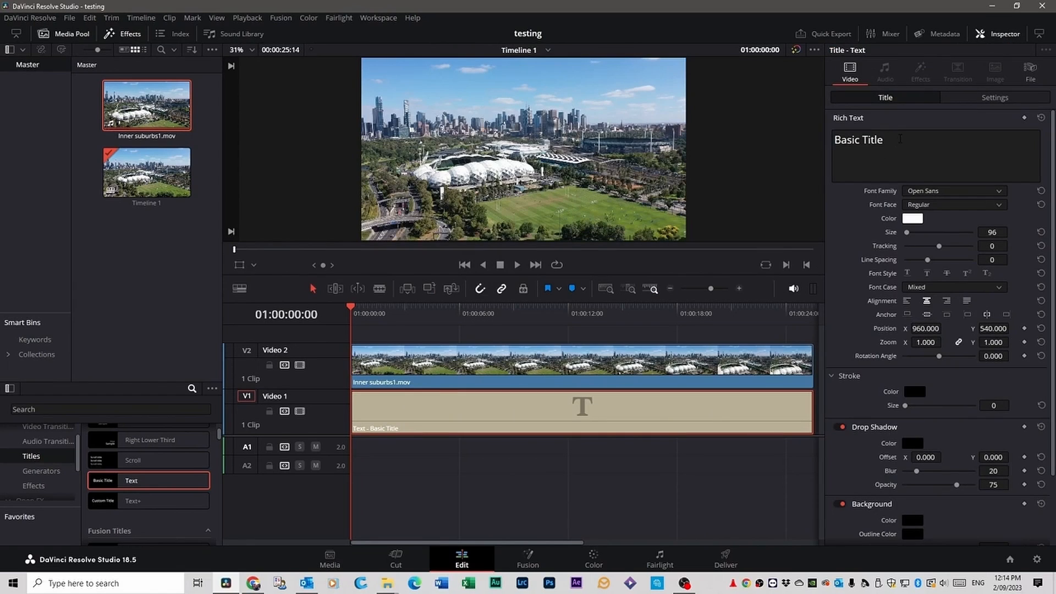
drag(896, 139, 836, 144)
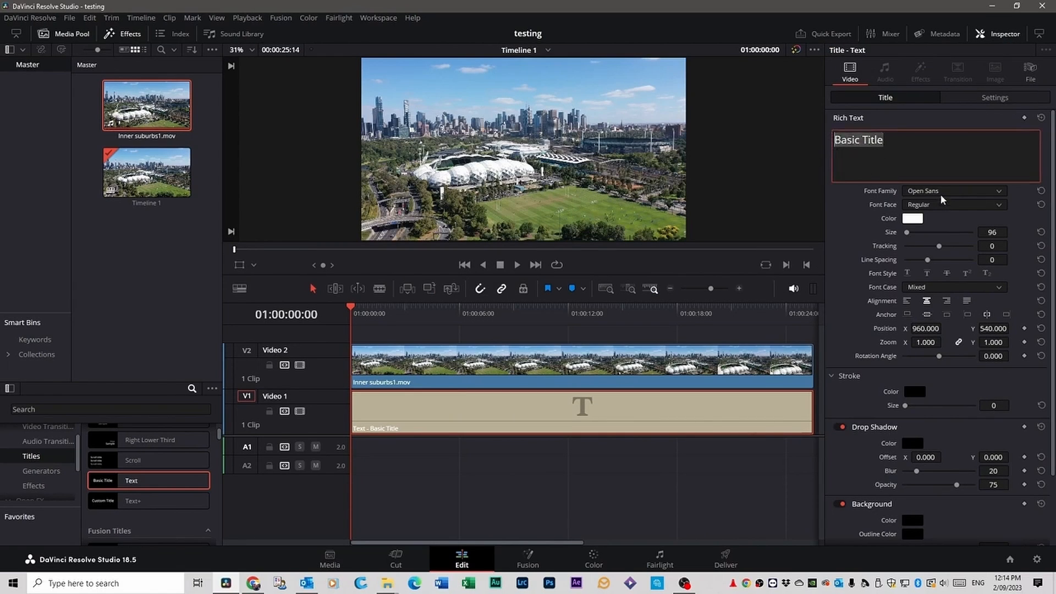
text(DRO)
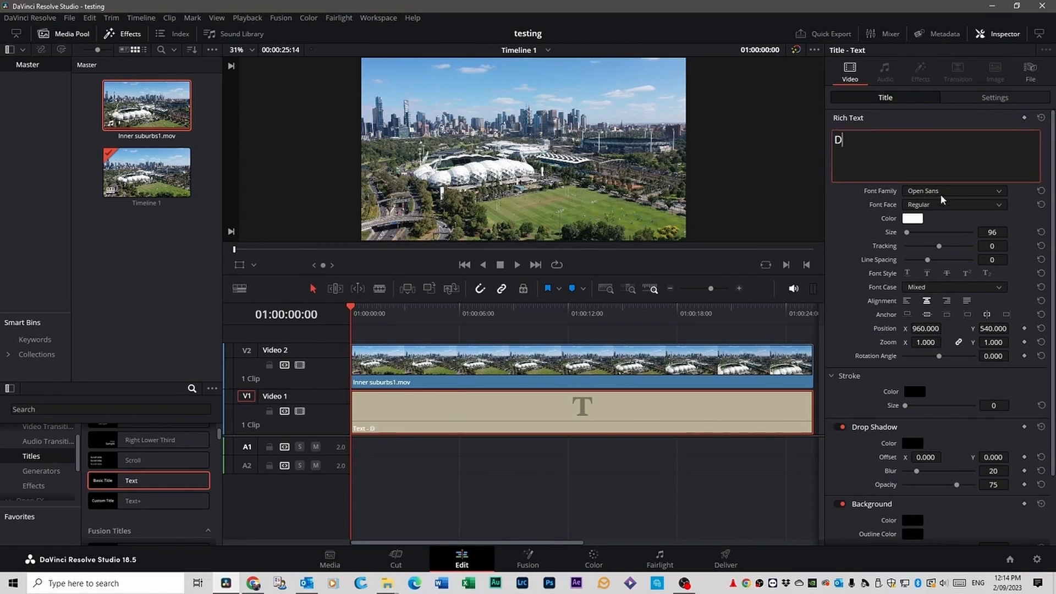
text(N)
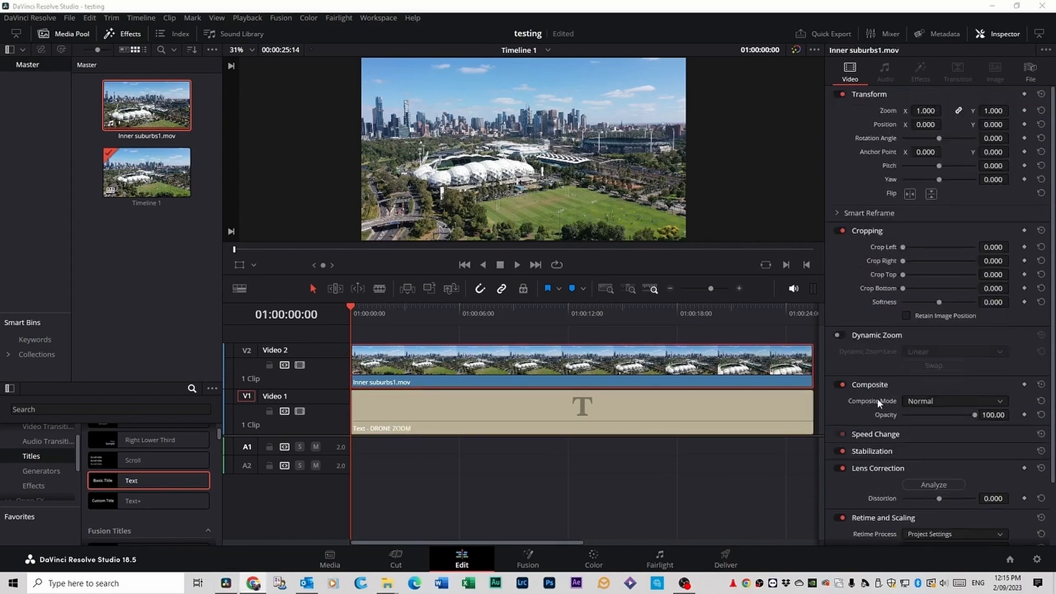
Step: Set the composite mode of the Inner suburbs1.mov clip to Multiply
click(1001, 401)
click(962, 420)
Step: Format the DRONE ZOOM title in Montserrat ExtraBold at size 267
click(556, 416)
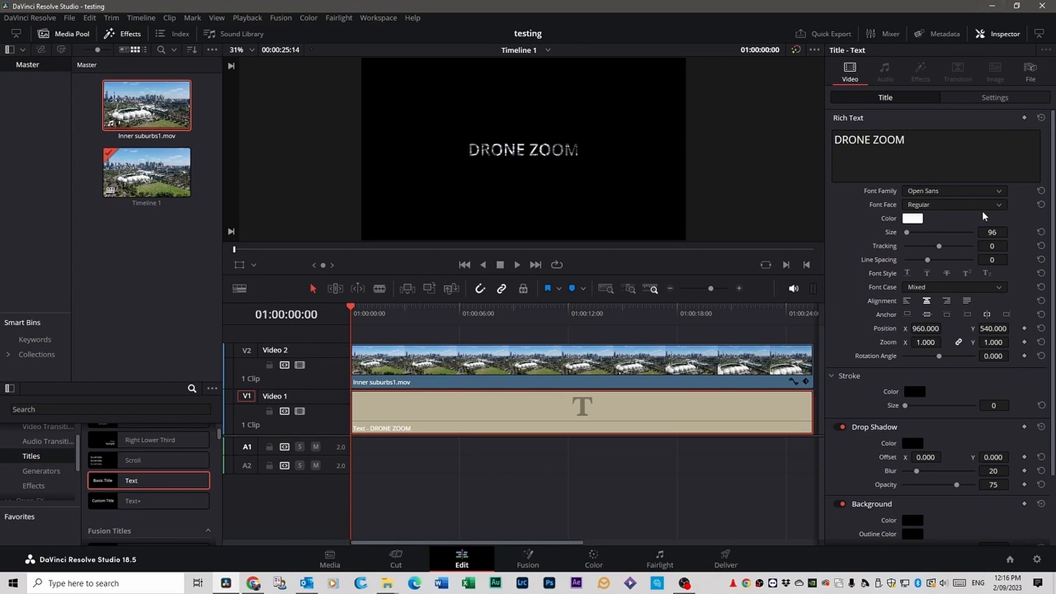
click(998, 192)
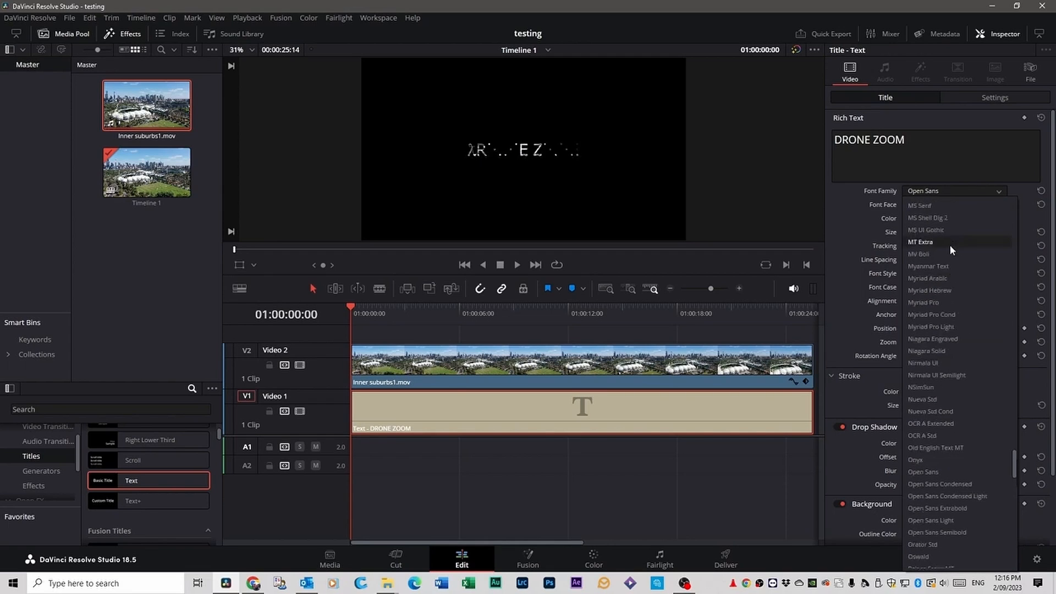
scroll(944, 311, up, 3)
scroll(943, 309, up, 3)
click(944, 309)
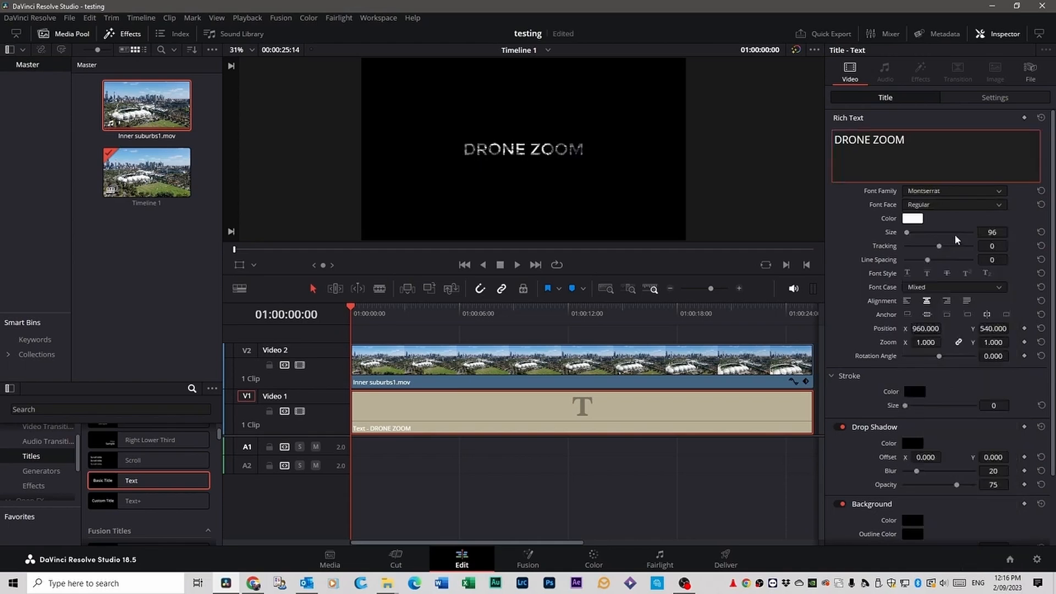
click(996, 208)
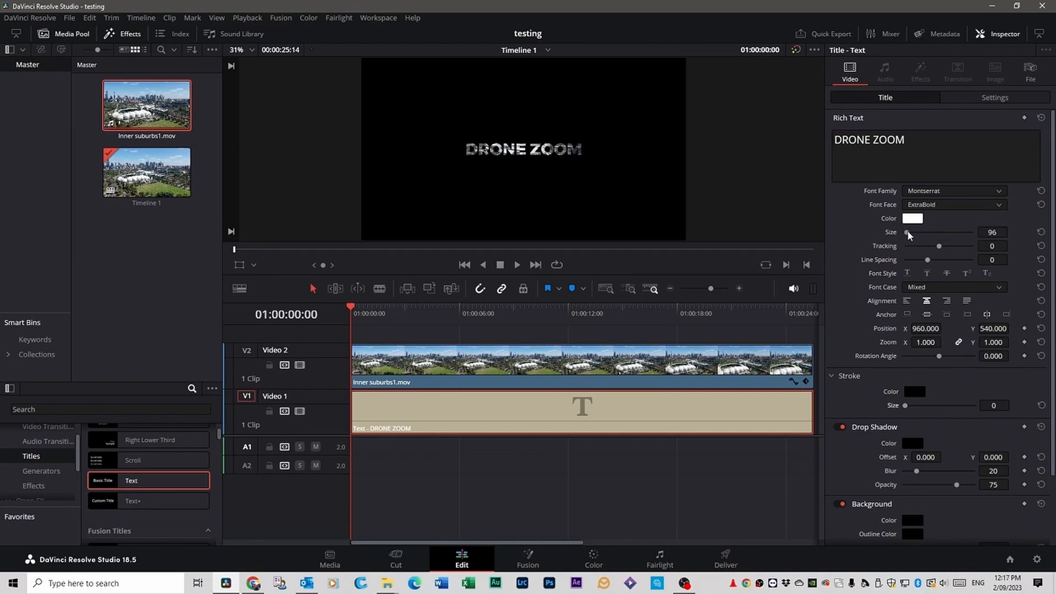
mouse_move(908, 235)
mouse_down()
mouse_move(919, 235)
mouse_move(910, 235)
mouse_up()
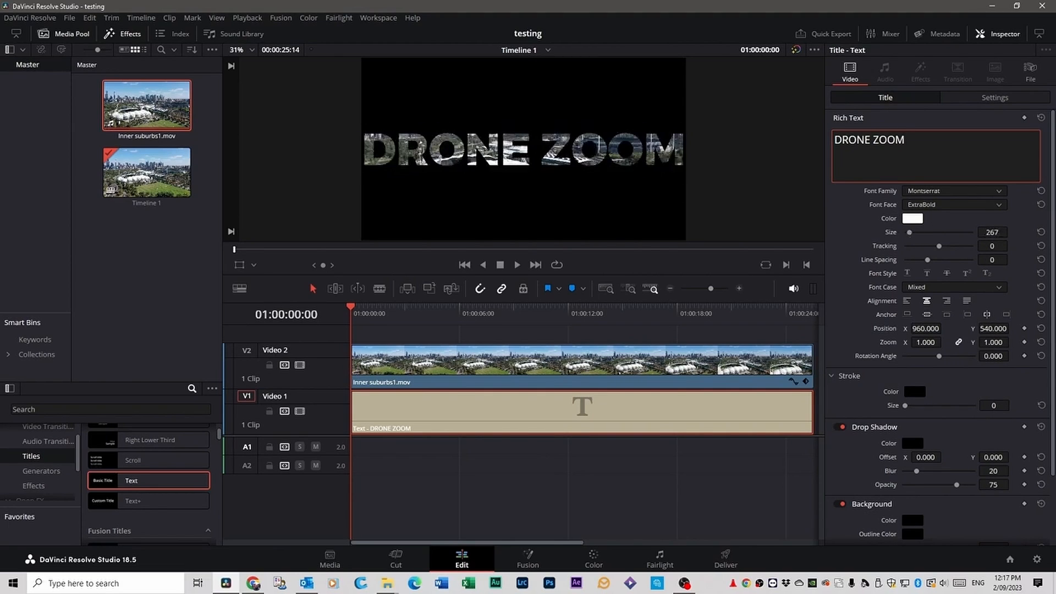
Step: Play the timeline from the start to check the footage showing through the title
click(362, 329)
key(space)
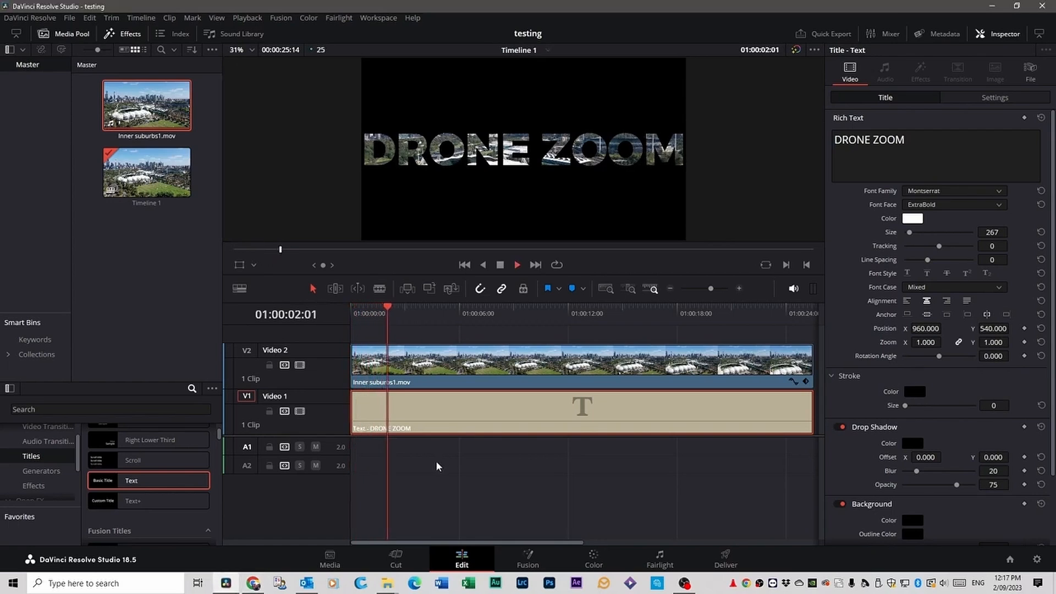
key(space)
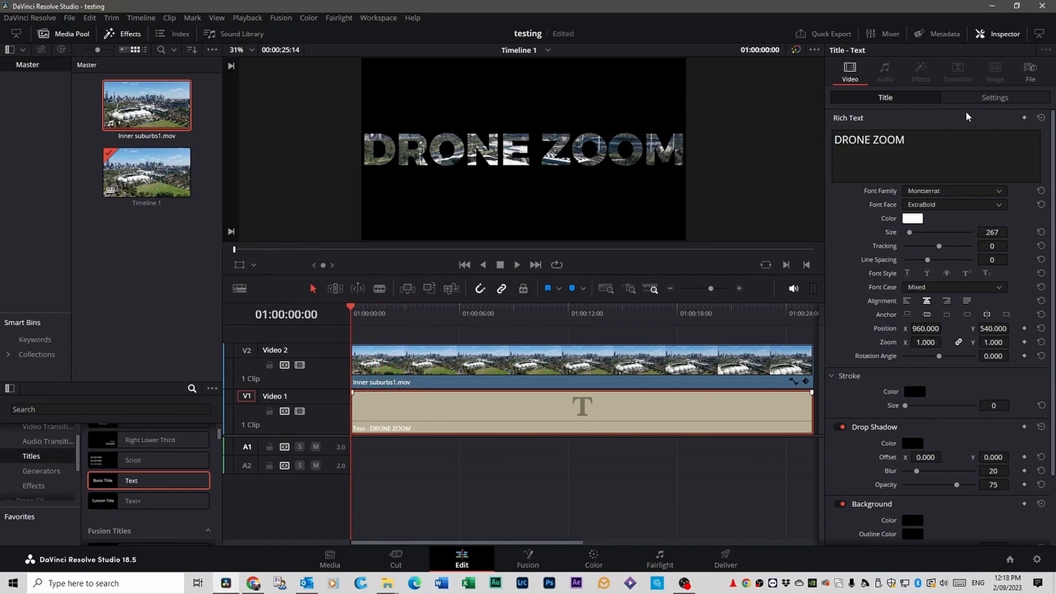
Step: Split the DRONE ZOOM title on Video 1 at 01:00:06:17
click(1002, 34)
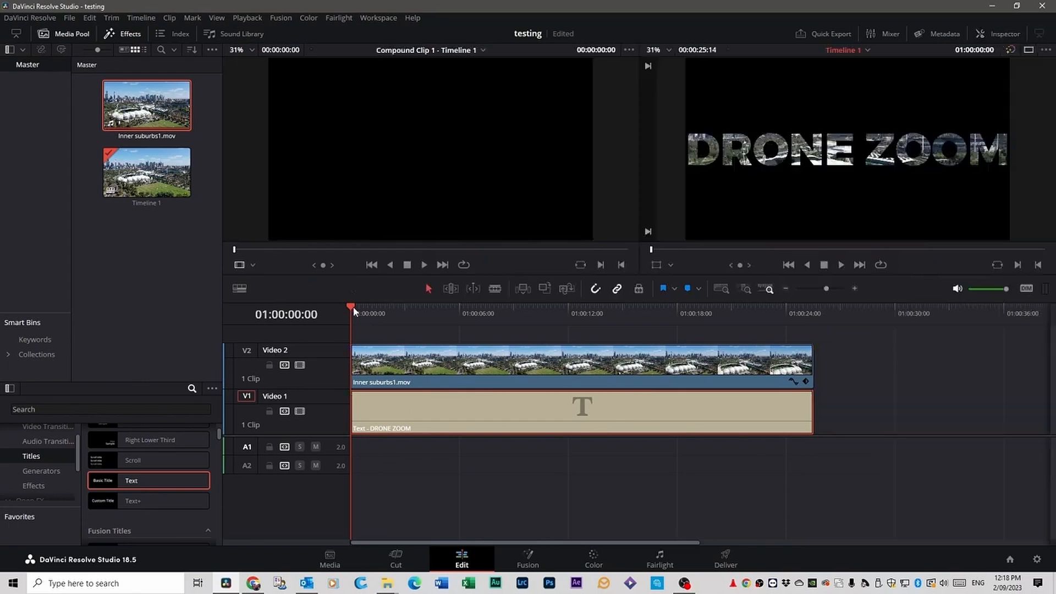
drag(352, 309, 473, 339)
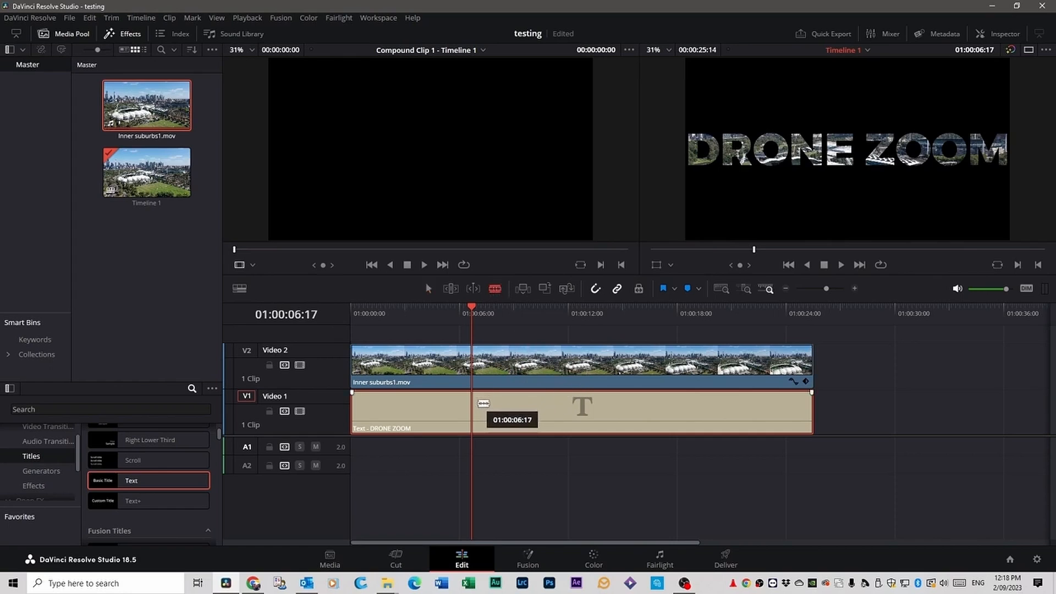
click(481, 404)
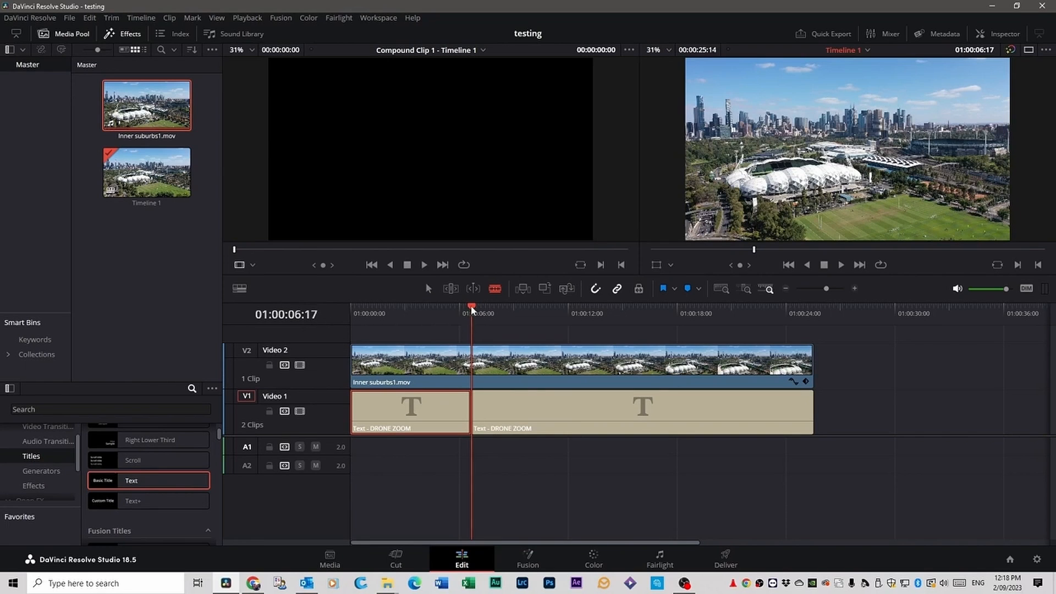
Step: Split both the footage on Video 2 and the second title segment on Video 1 at 01:00:08:06
drag(476, 310, 500, 307)
key(a)
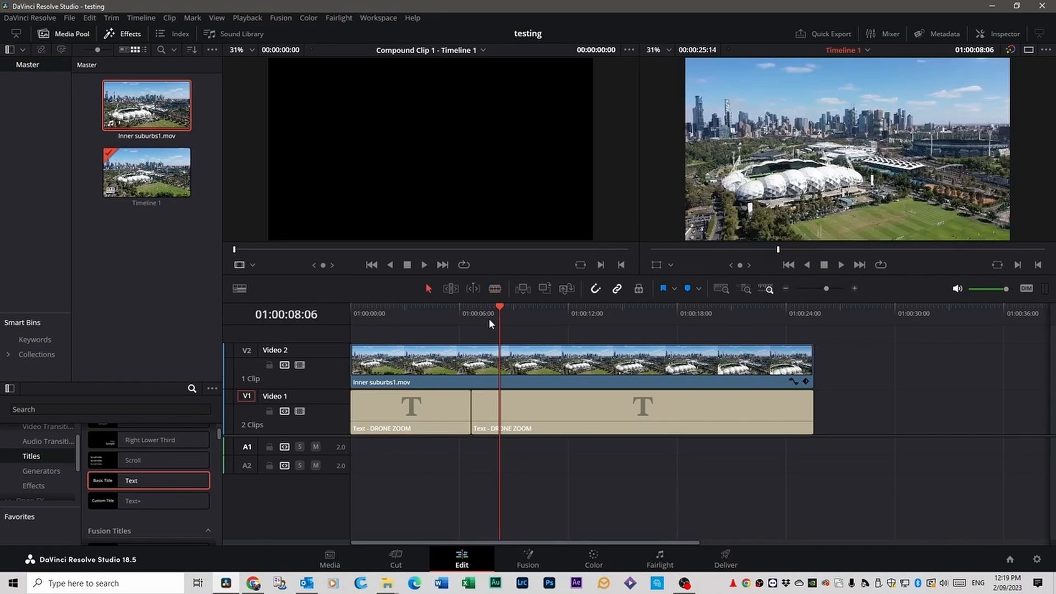
click(546, 363)
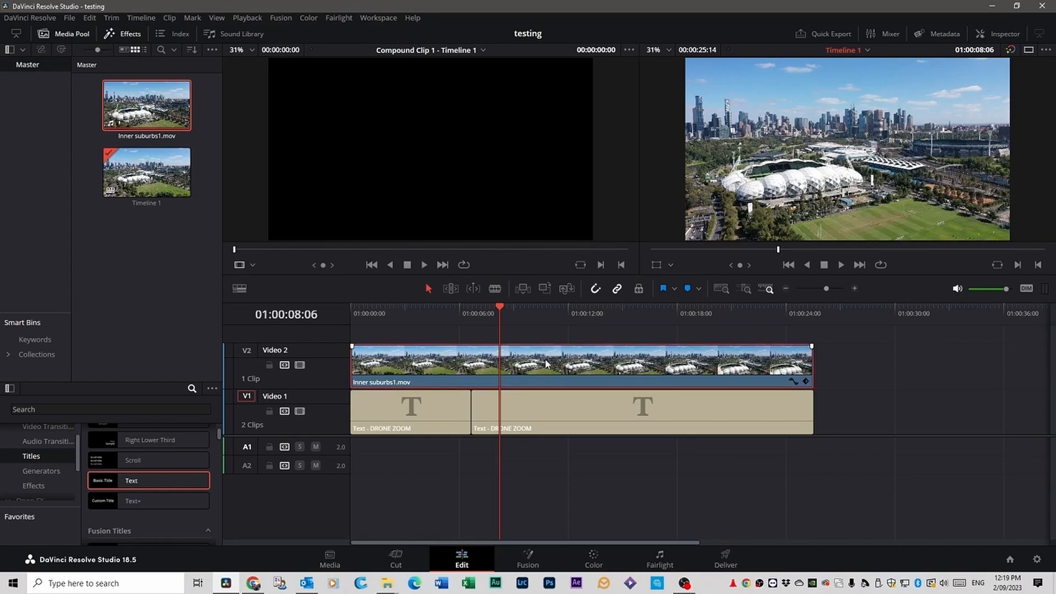
ctrl+click(547, 406)
click(538, 373)
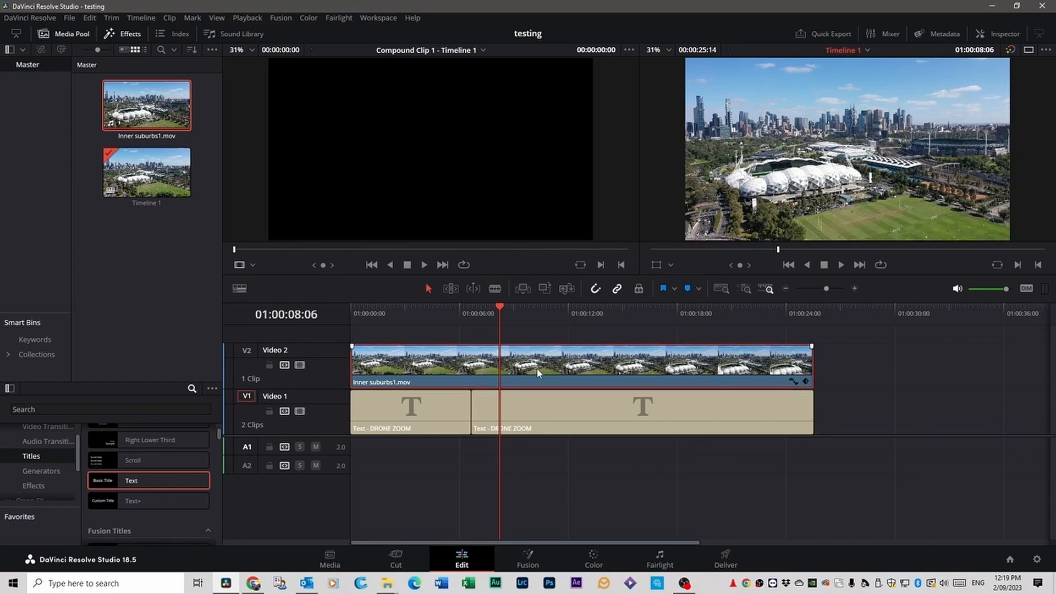
ctrl+click(546, 407)
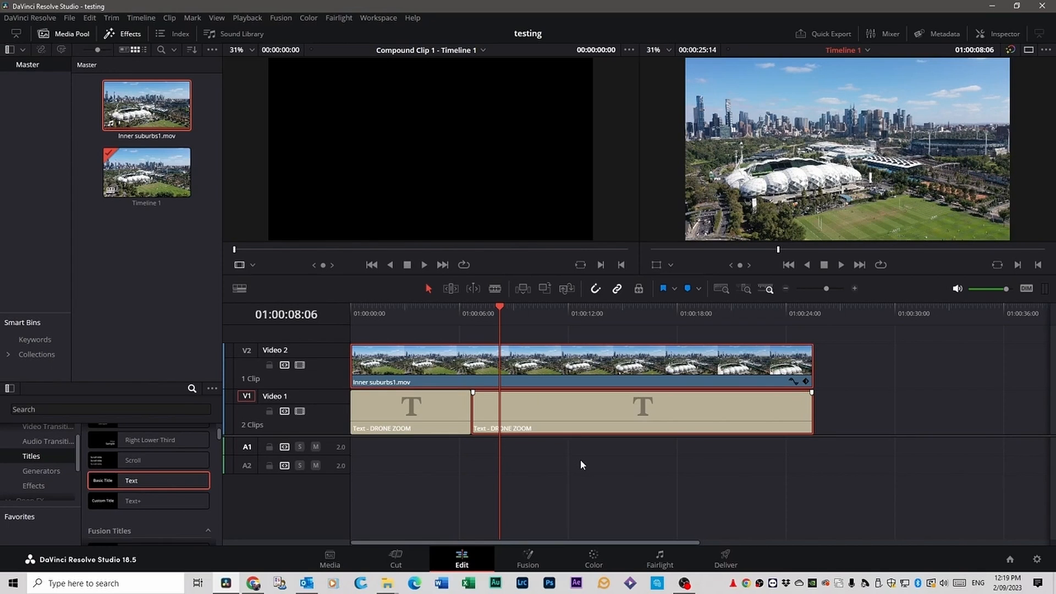
key(ctrl+b)
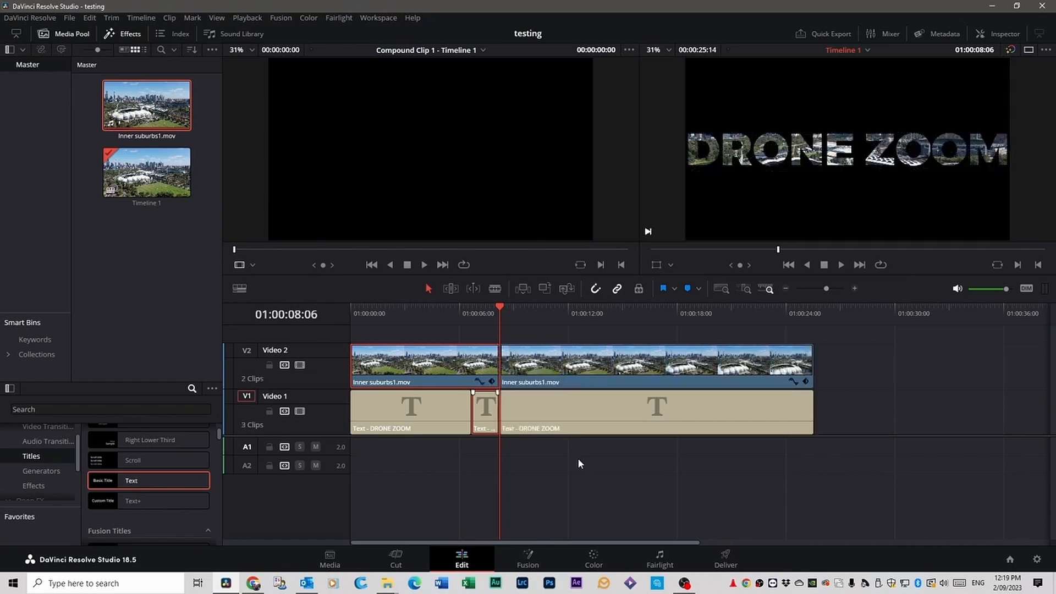
click(541, 468)
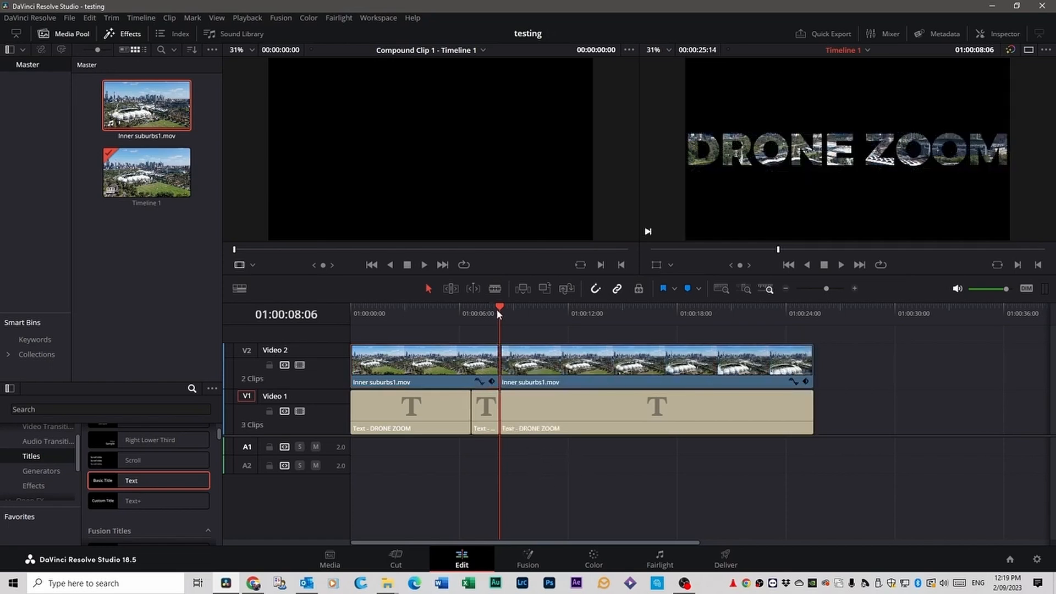
drag(497, 309, 544, 322)
drag(477, 446, 493, 364)
drag(543, 306, 499, 307)
click(554, 474)
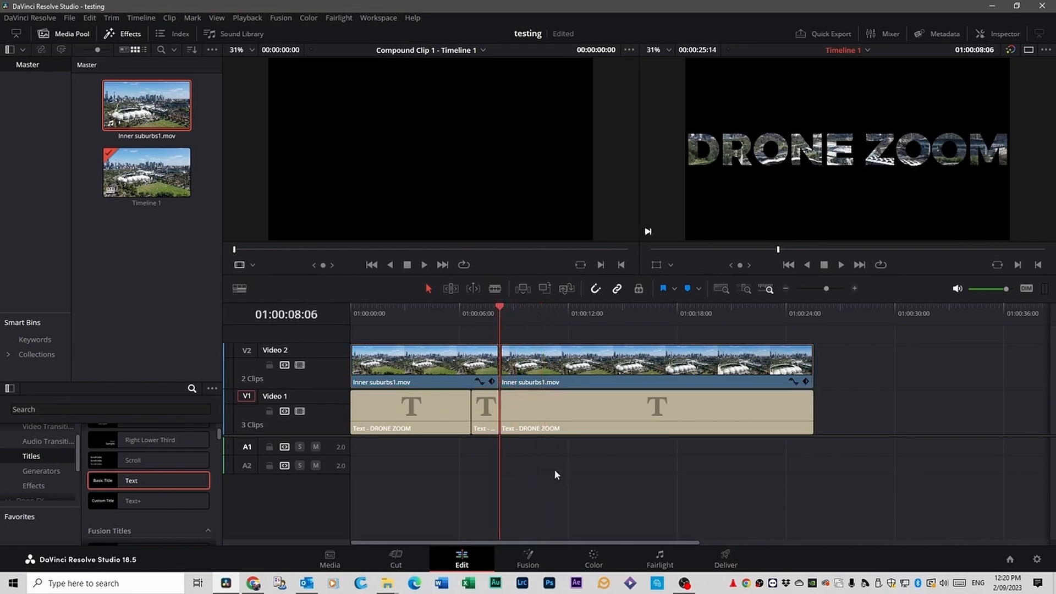
Step: Set the second footage segment on Video 2 to the Normal composite mode, and play the timeline from near its start
click(566, 364)
drag(506, 313, 537, 317)
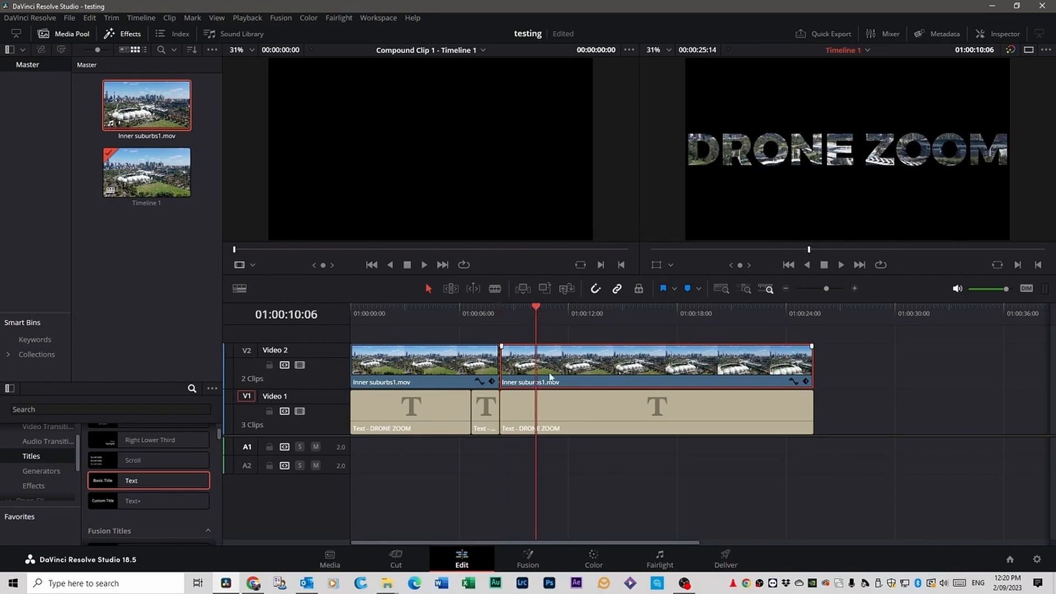
click(990, 34)
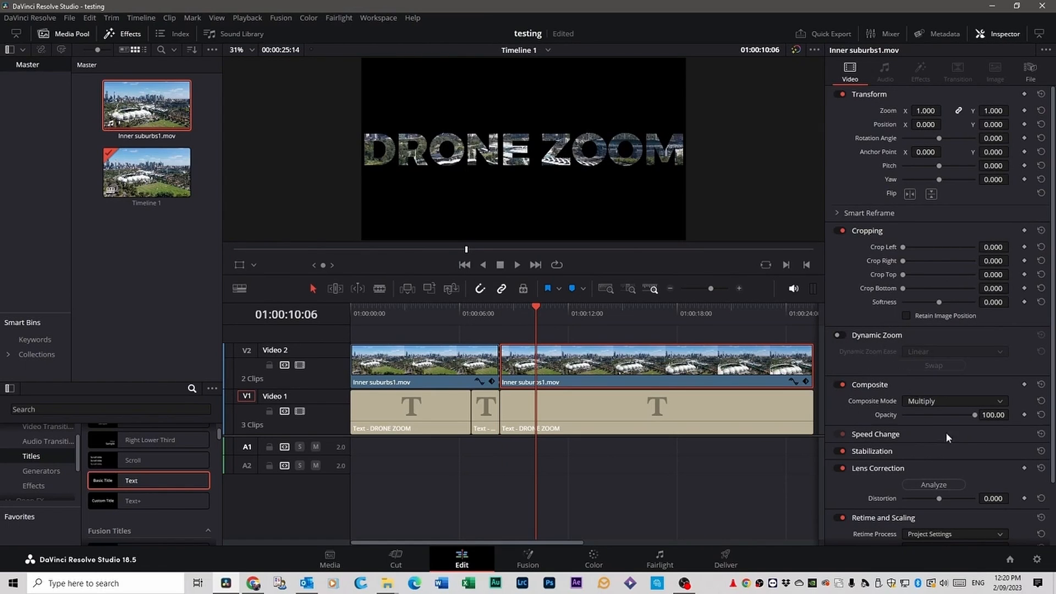
click(996, 402)
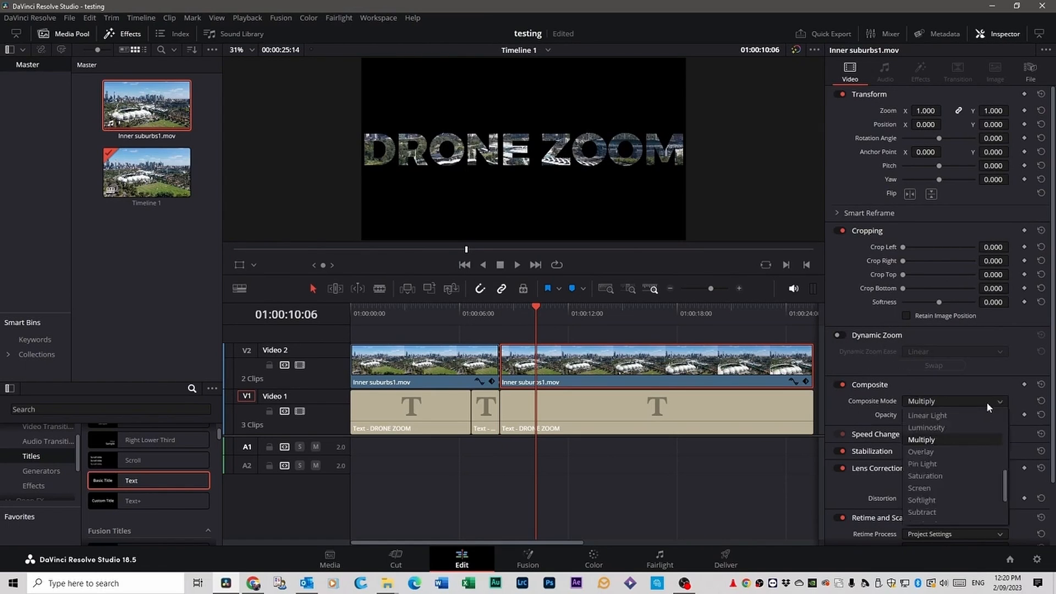
click(1012, 434)
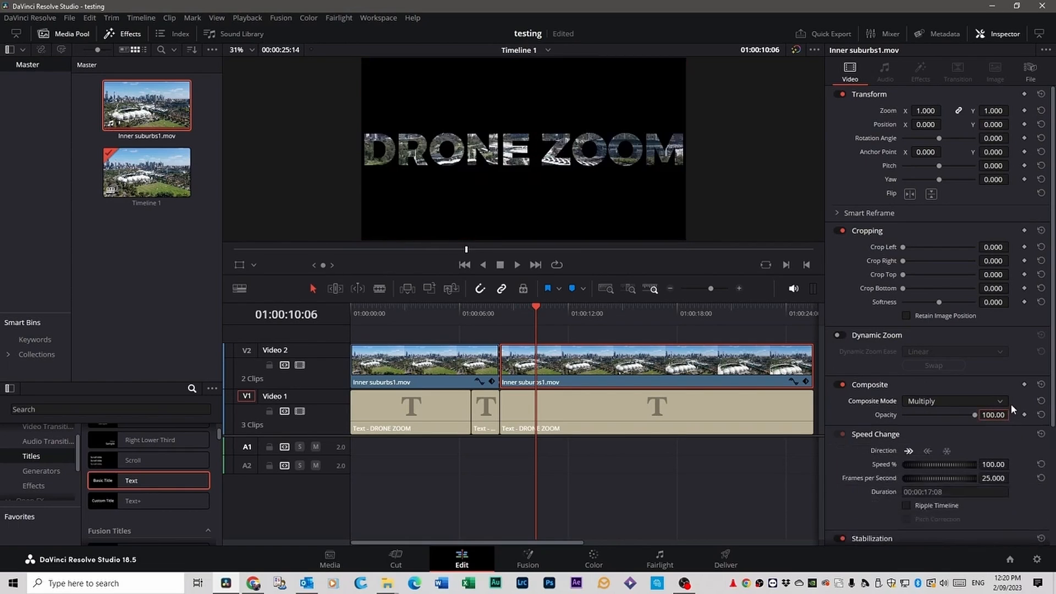
click(1001, 402)
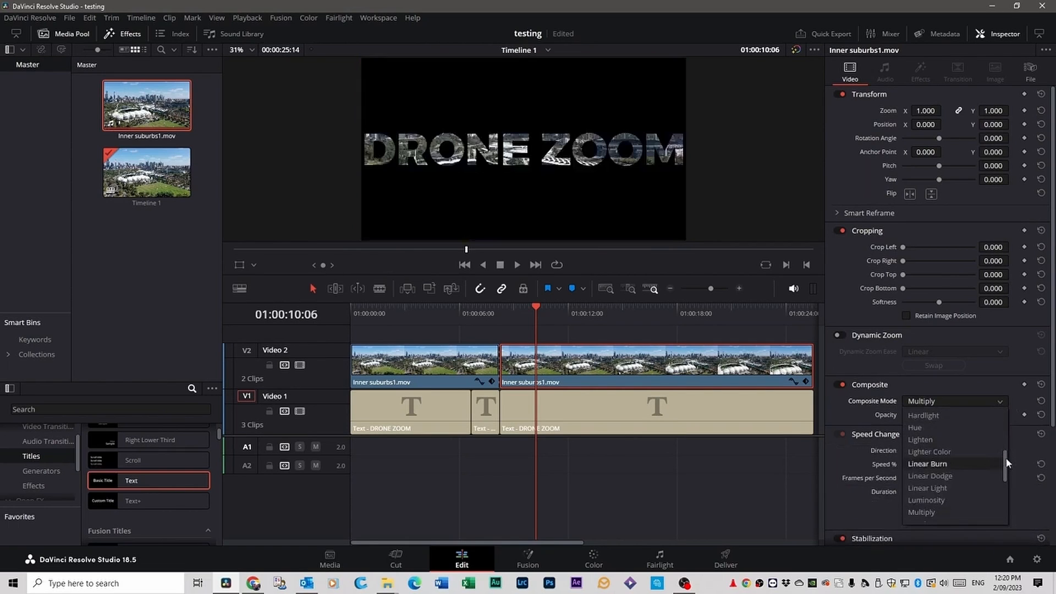
drag(1008, 461, 1006, 416)
scroll(955, 425, up, 2)
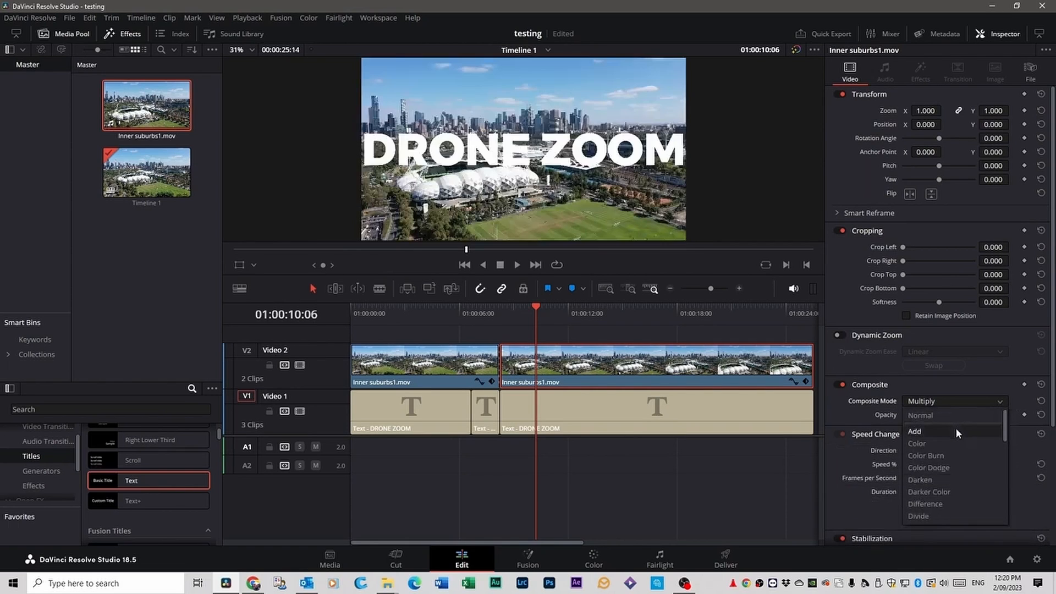
click(931, 415)
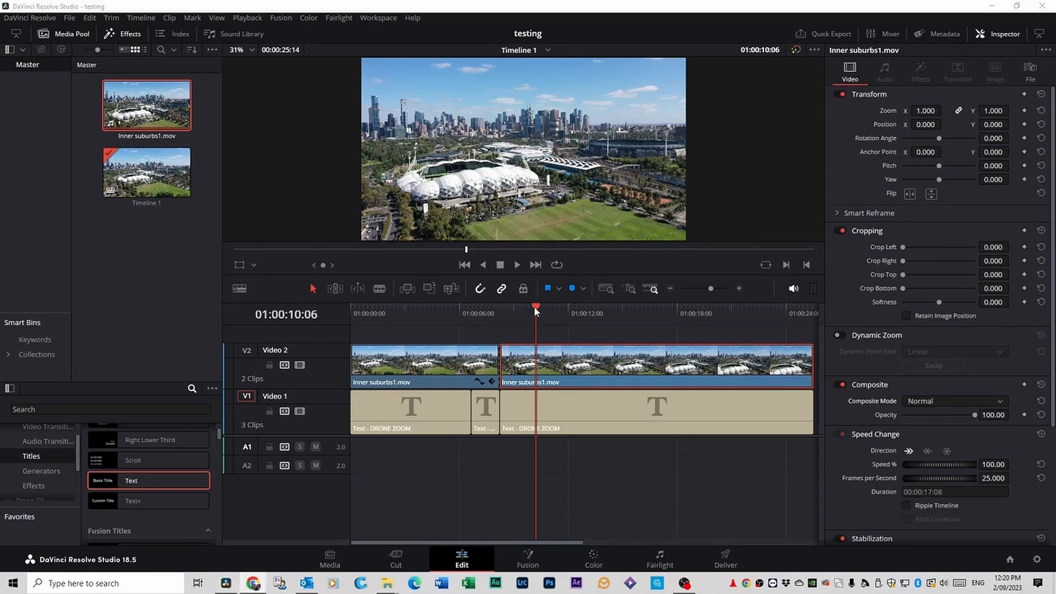
drag(534, 306, 355, 306)
key(space)
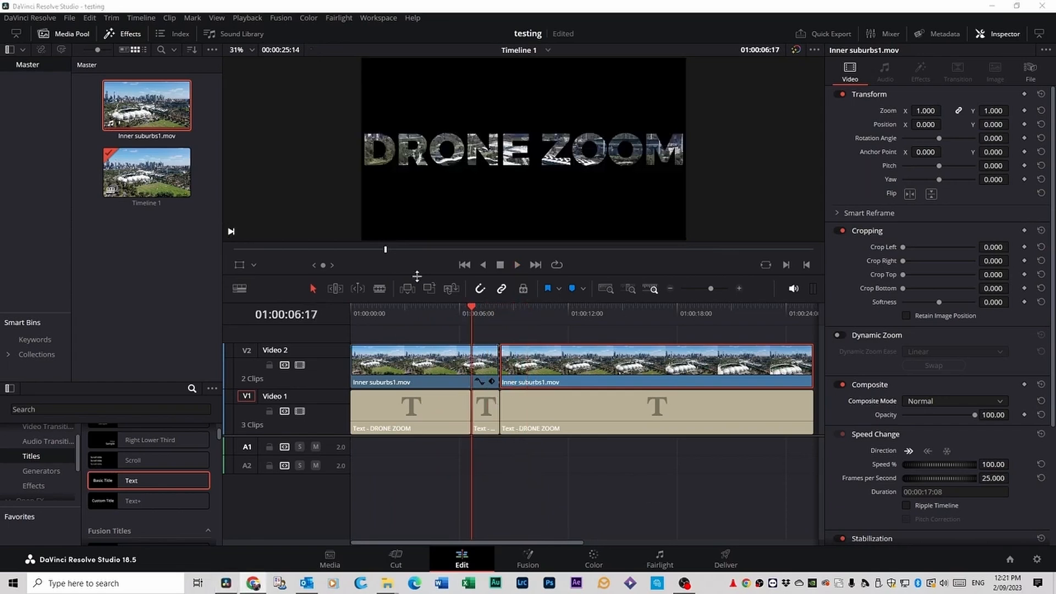
Step: Turn on Dynamic Zoom for the short middle DRONE ZOOM title segment on Video 1
click(486, 417)
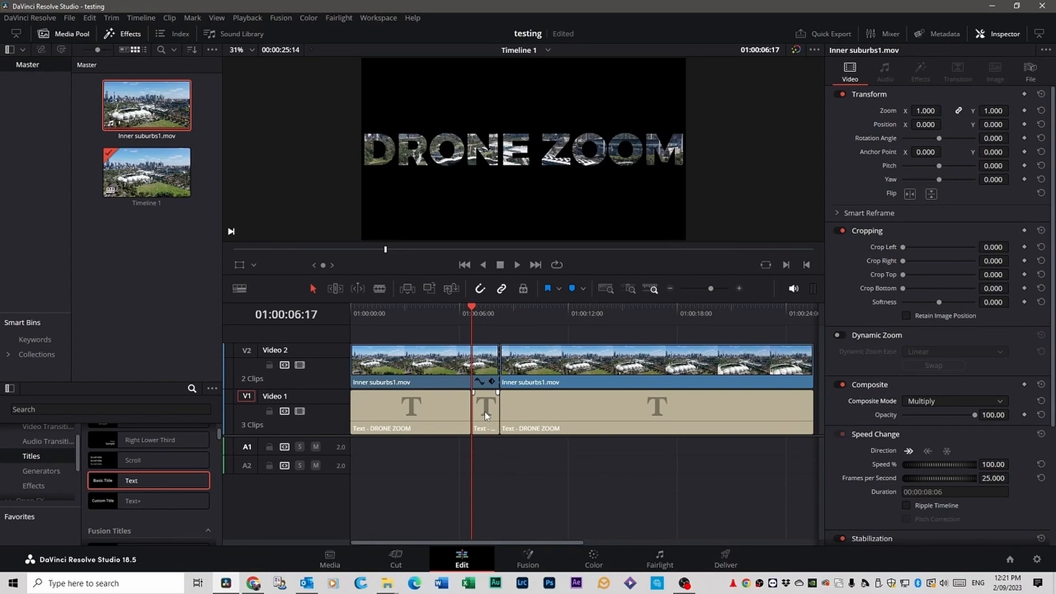
click(486, 416)
drag(470, 313, 427, 313)
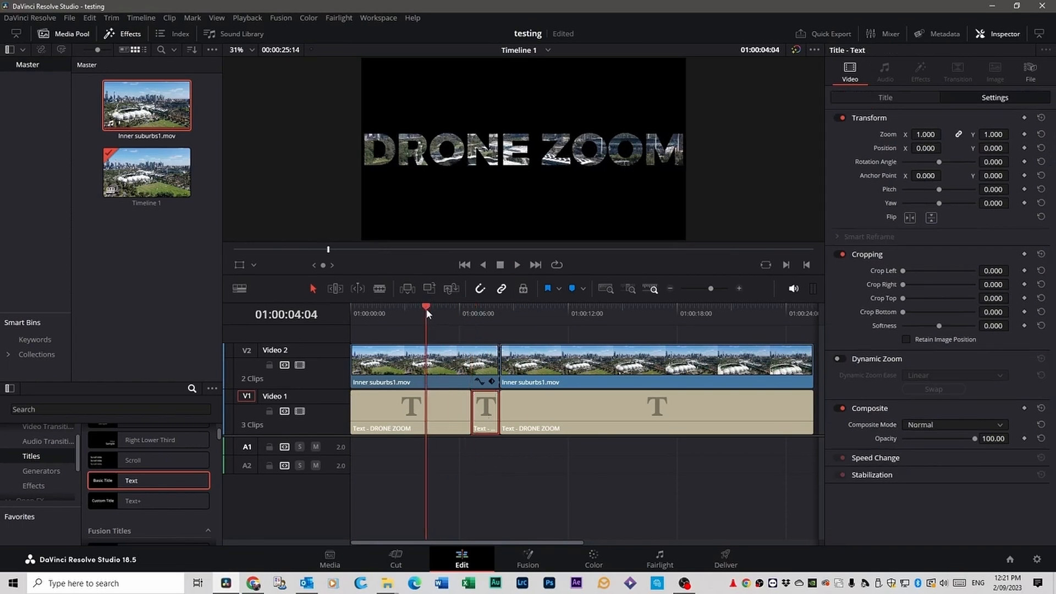
click(488, 414)
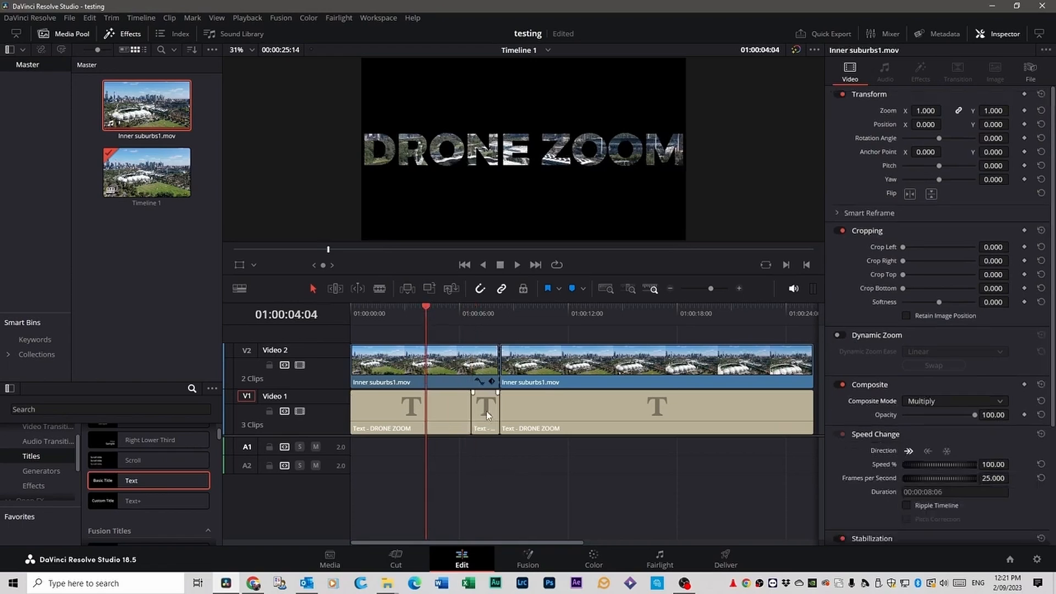
click(487, 413)
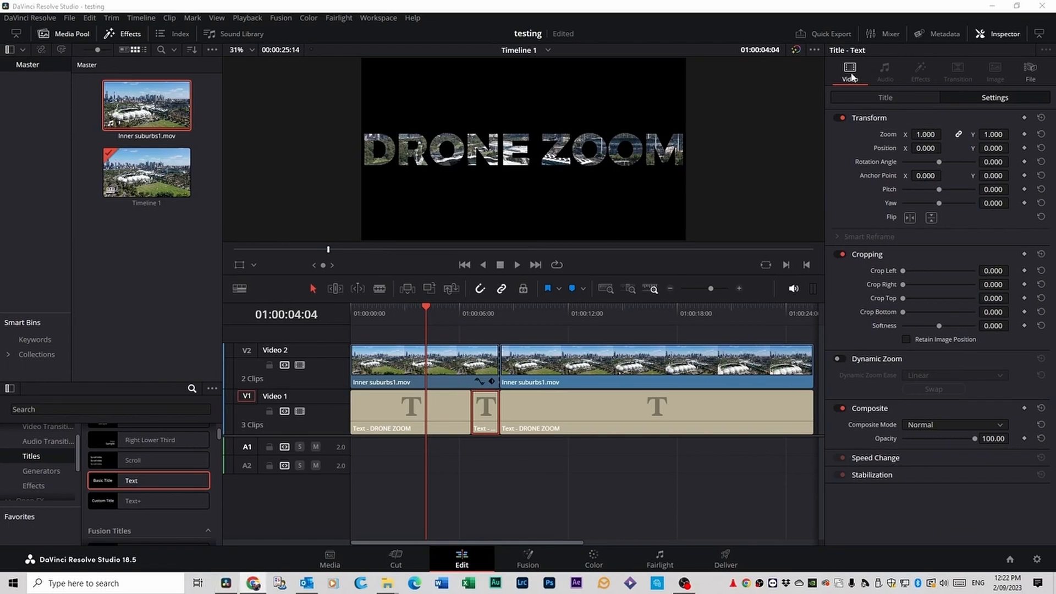
click(843, 358)
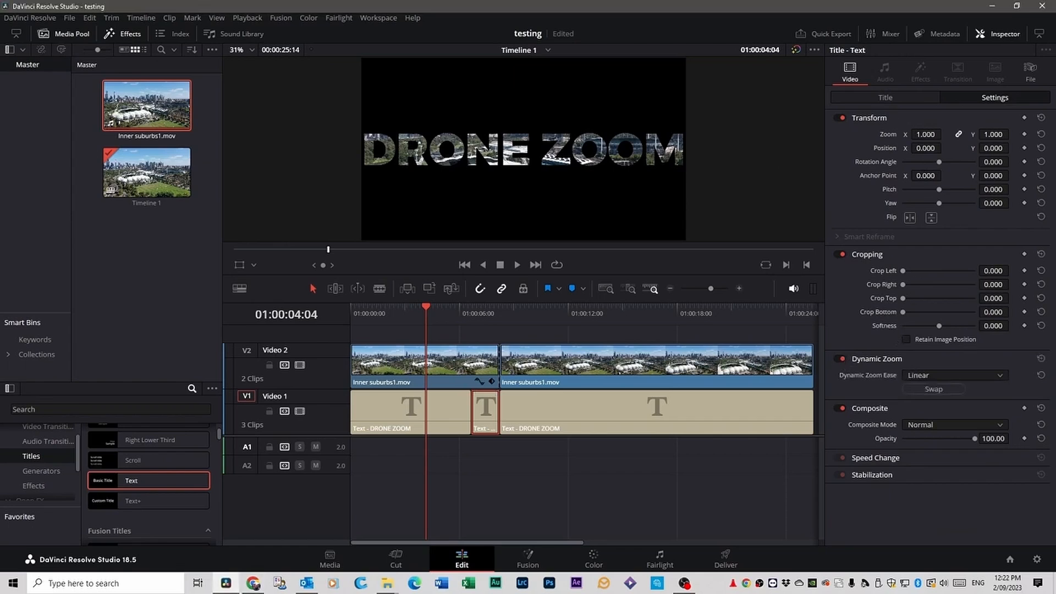
click(838, 359)
click(842, 359)
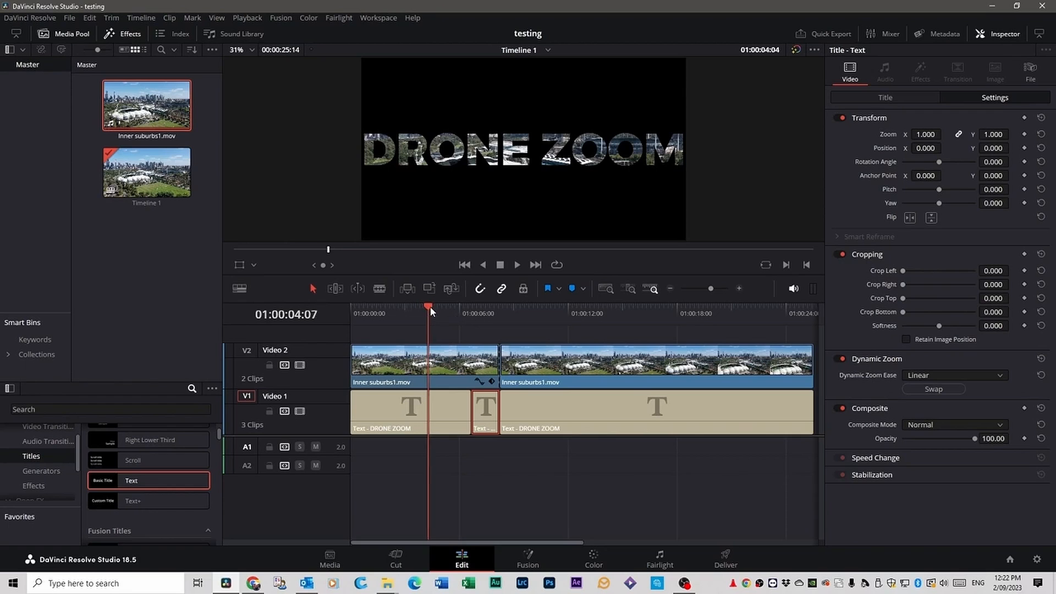
Step: Play the short middle title segment to check its default dynamic zoom, and return the playhead to 01:00:06:17
drag(430, 305, 471, 311)
key(space)
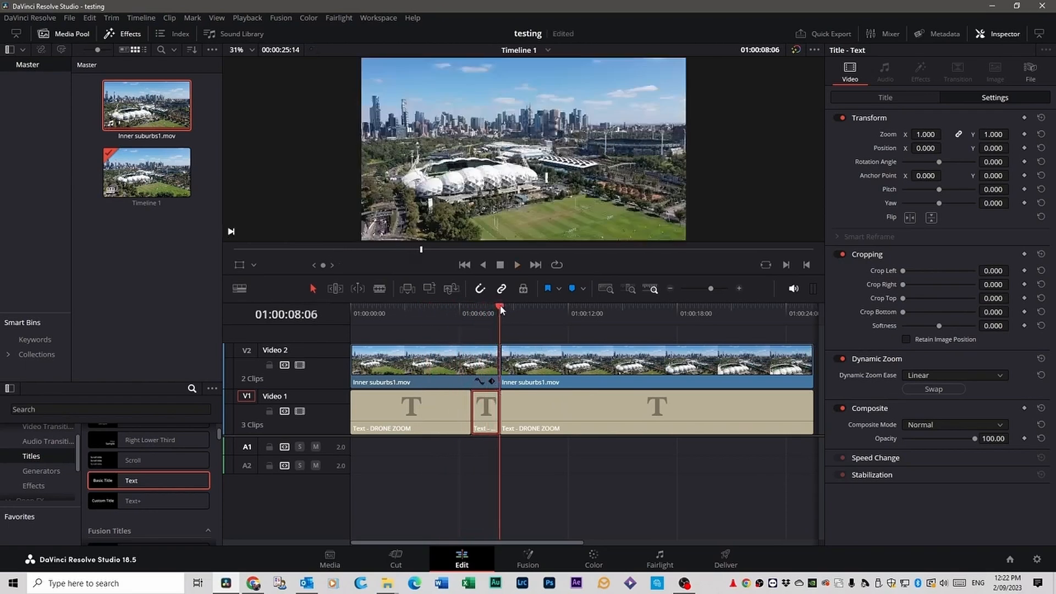
key(space)
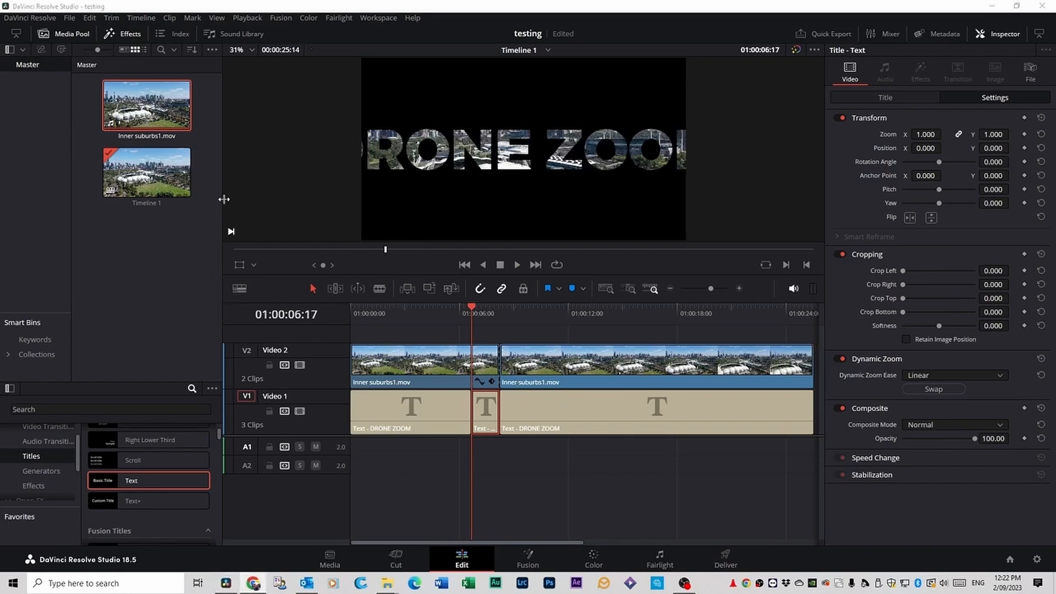
Step: Show the Dynamic Zoom overlay and shrink the red end frame to fit within the middle of the letter E in DRONE
click(254, 265)
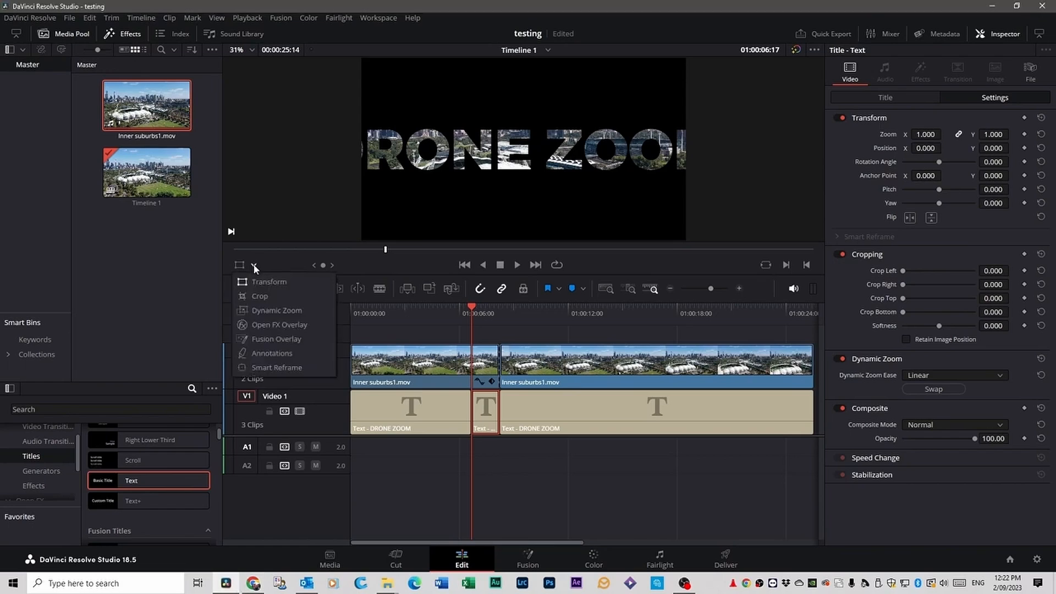
click(276, 311)
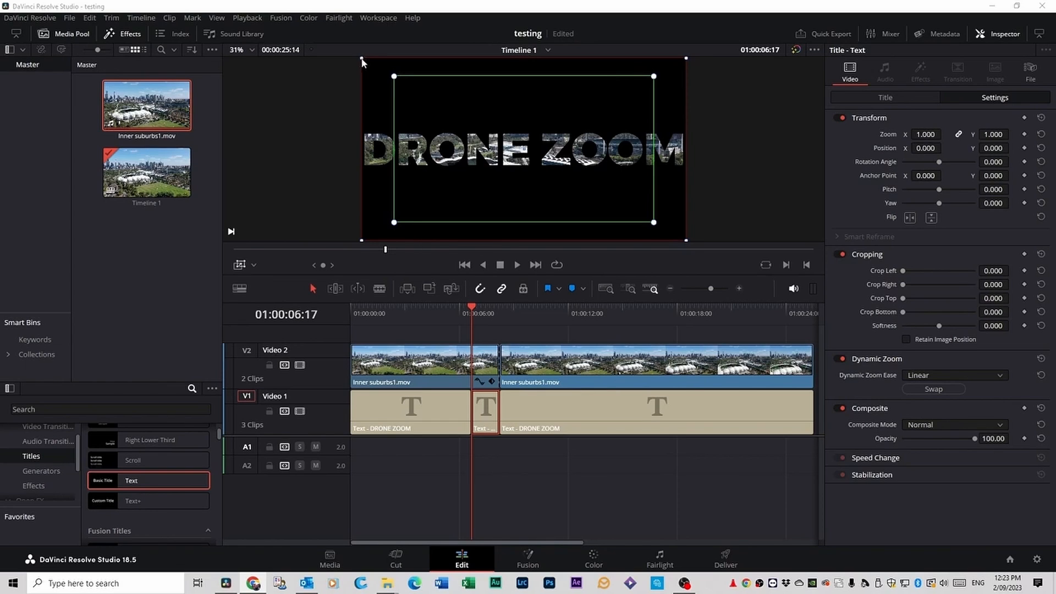
drag(361, 62, 516, 153)
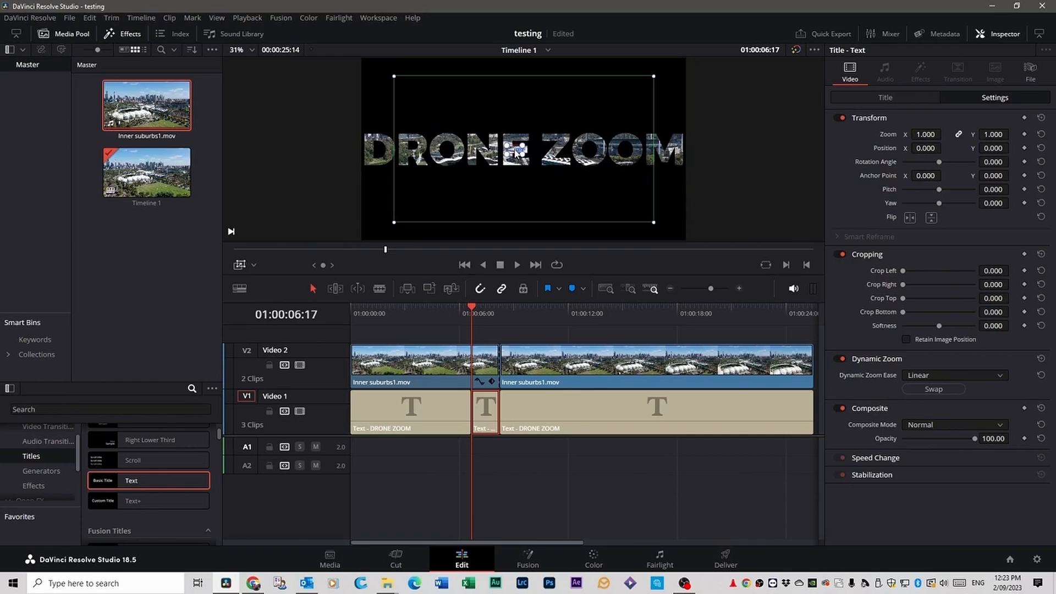
scroll(521, 153, up, 3)
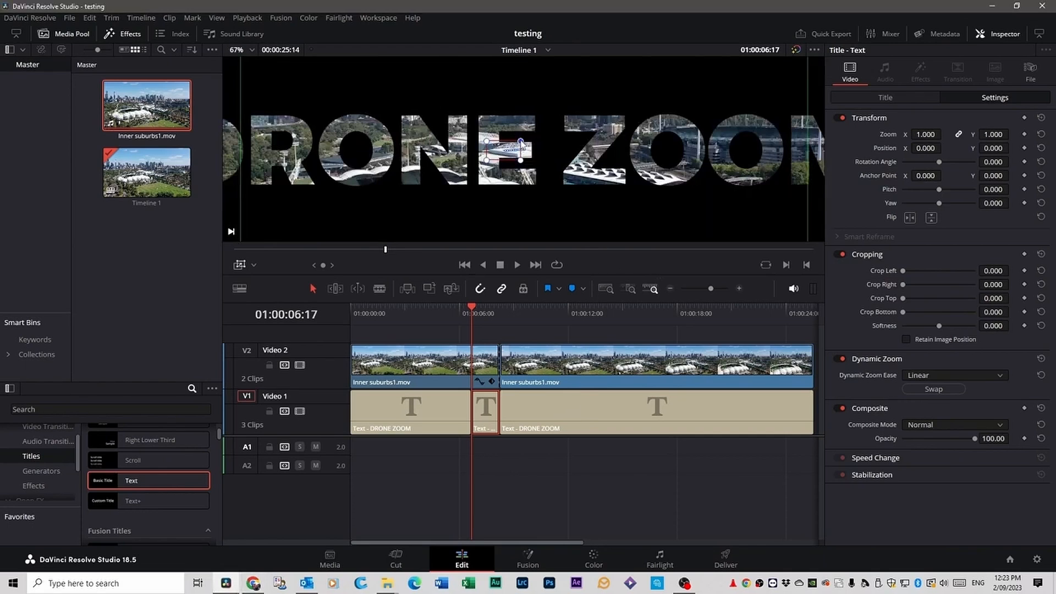
drag(520, 142, 514, 146)
scroll(568, 159, down, 1)
scroll(569, 159, up, 3)
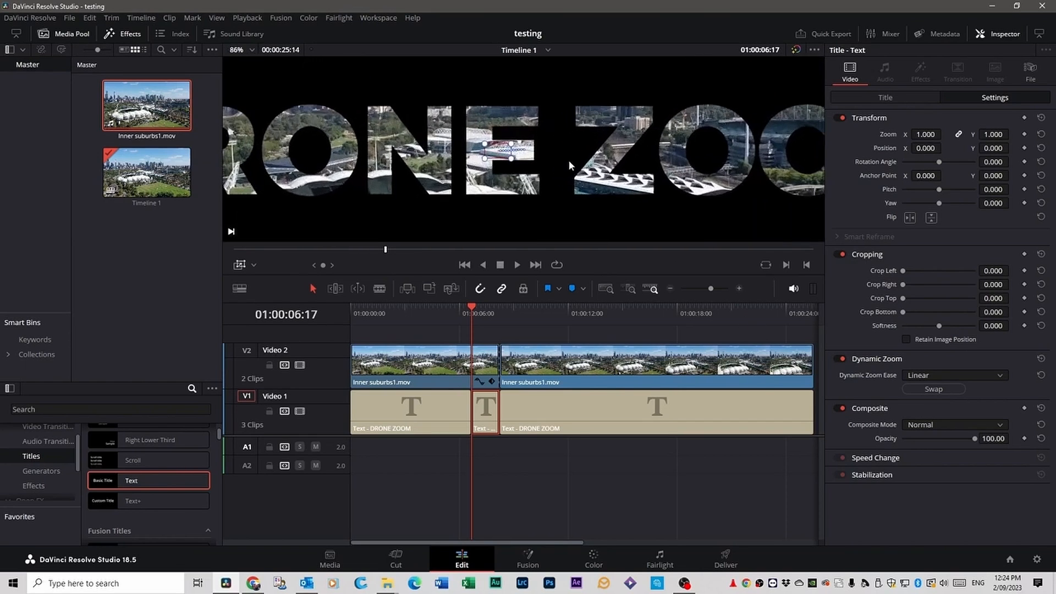
Step: Enlarge the green Dynamic Zoom start frame until it covers the whole picture
scroll(560, 153, down, 3)
scroll(574, 133, down, 3)
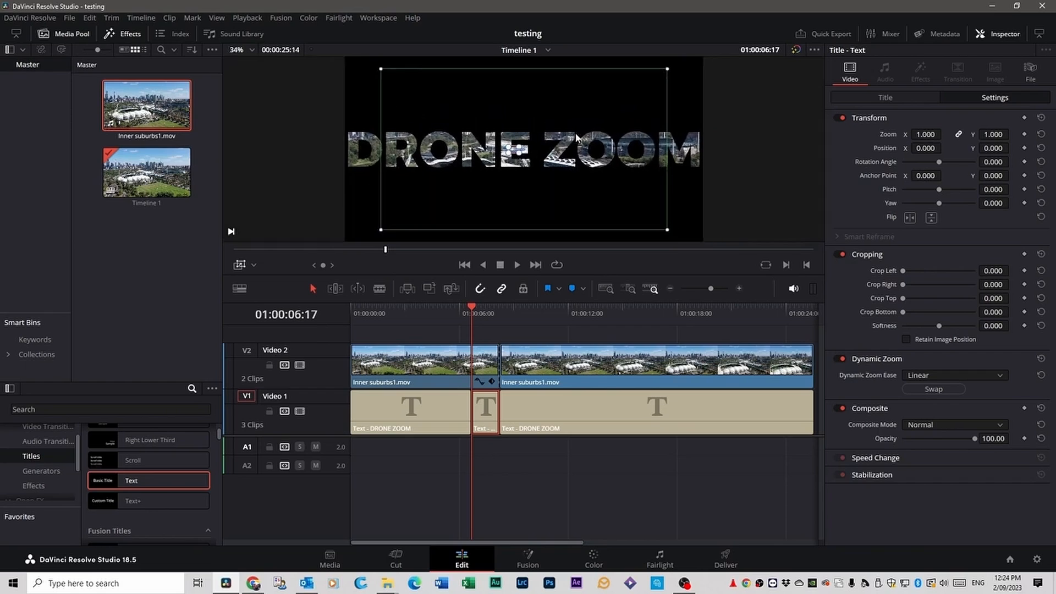
drag(400, 221, 367, 237)
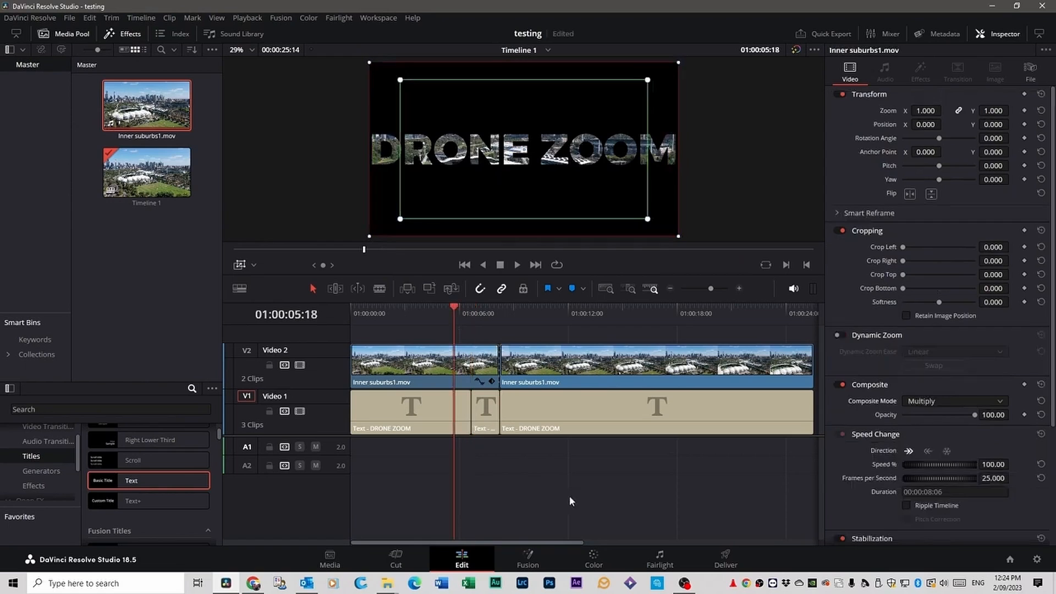
Step: Play the zoom through the letter E into the full footage, and return the playhead to 01:00:06:17
mouse_move(453, 313)
mouse_down()
mouse_move(419, 309)
mouse_move(439, 308)
mouse_up()
key(space)
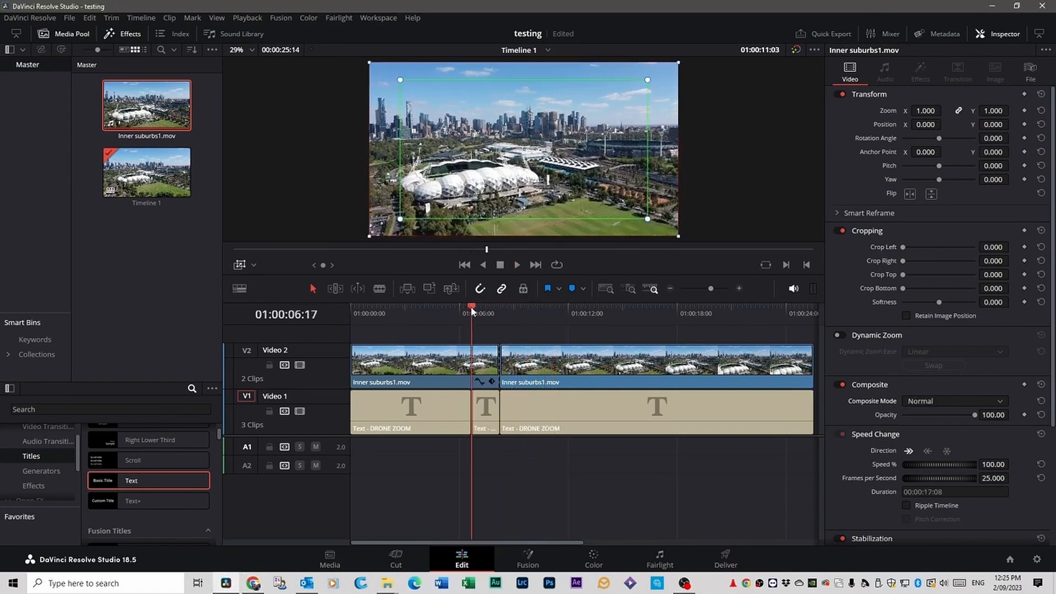
key(space)
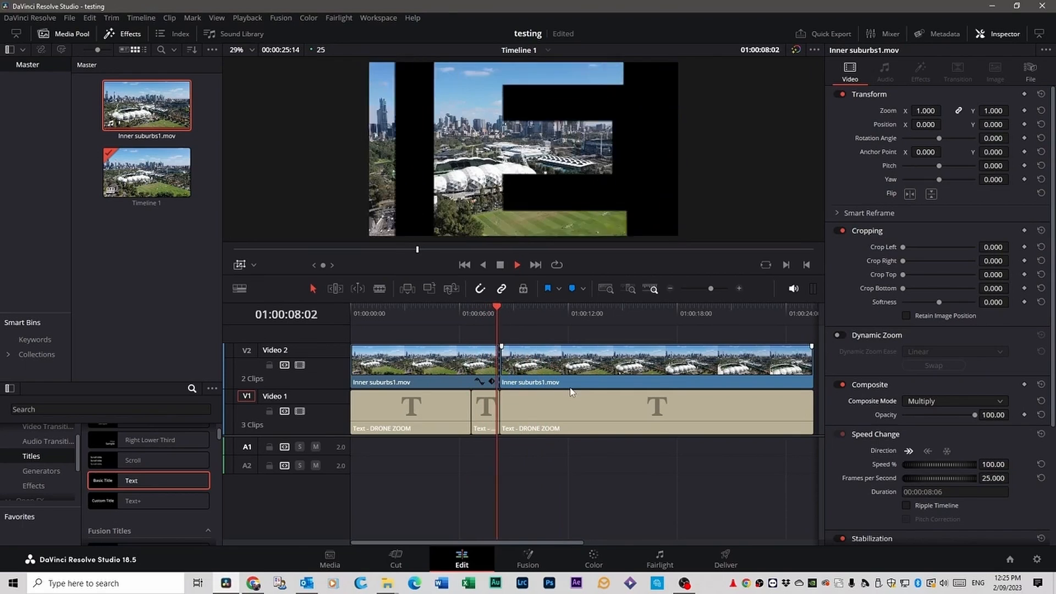
click(510, 306)
drag(510, 305, 471, 307)
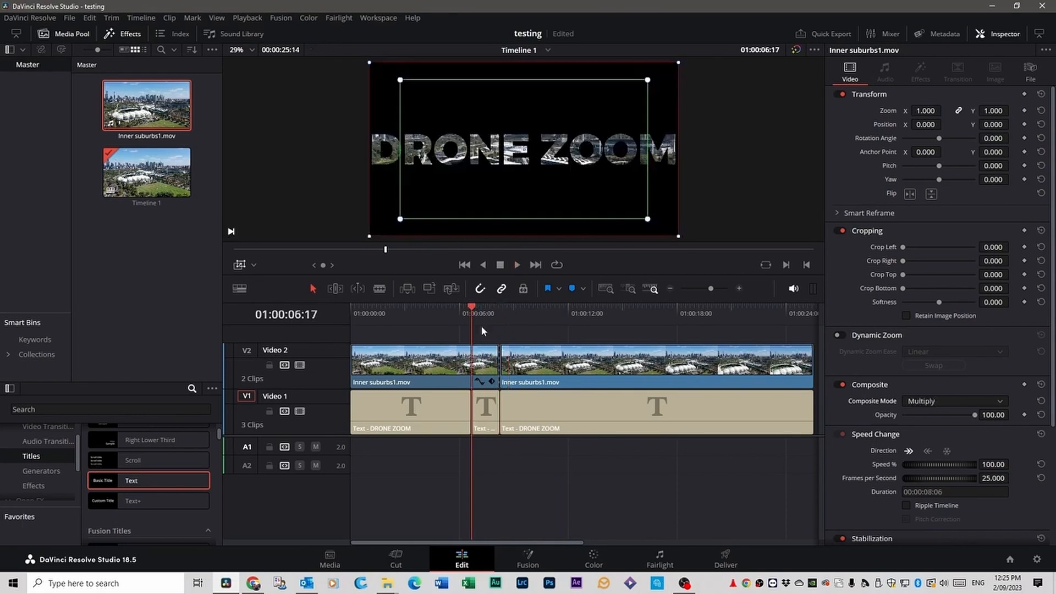
Step: Set the Dynamic Zoom Ease of the short middle title segment to Ease In
click(478, 404)
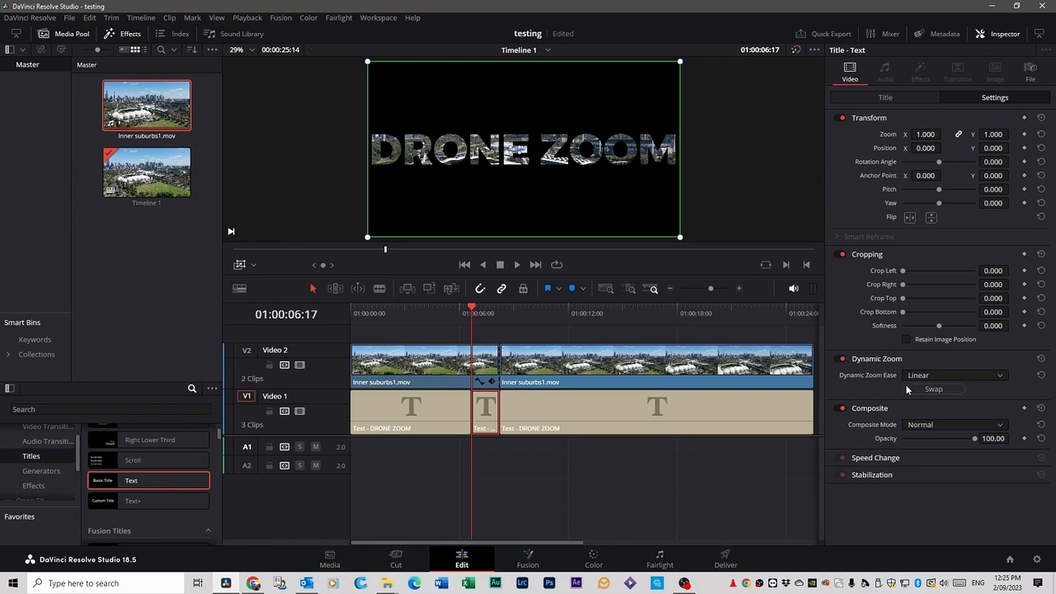
click(1001, 376)
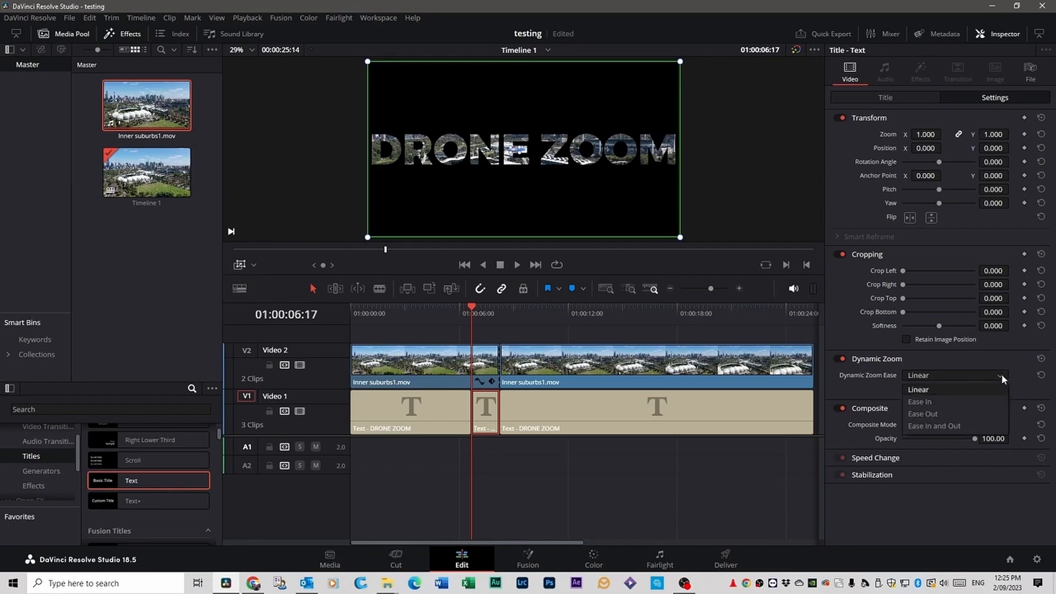
click(927, 402)
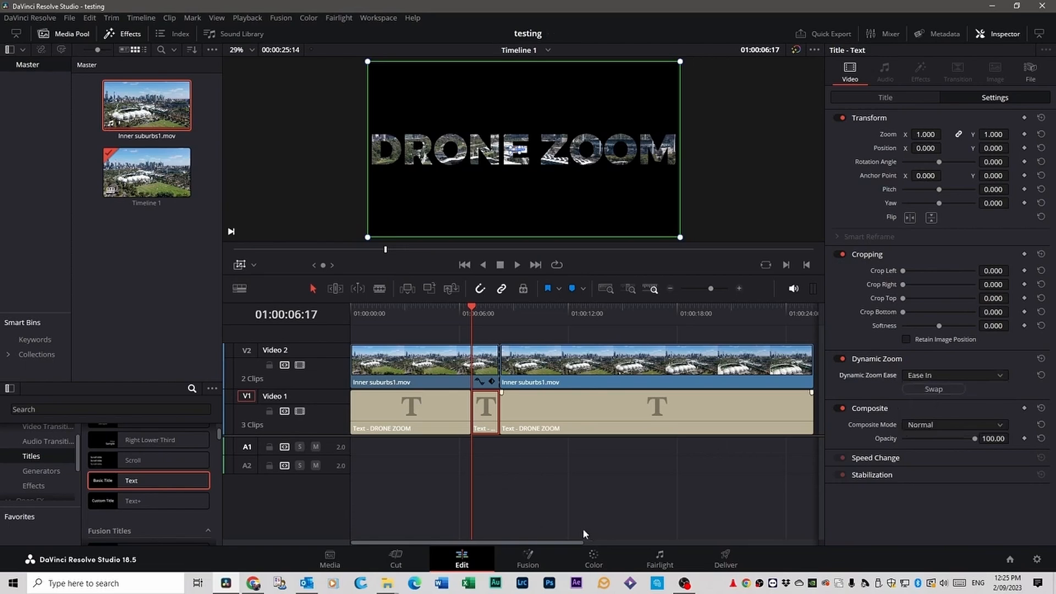
Step: Play the transition twice from just before the middle title segment to judge the Ease In zoom
drag(471, 308, 458, 308)
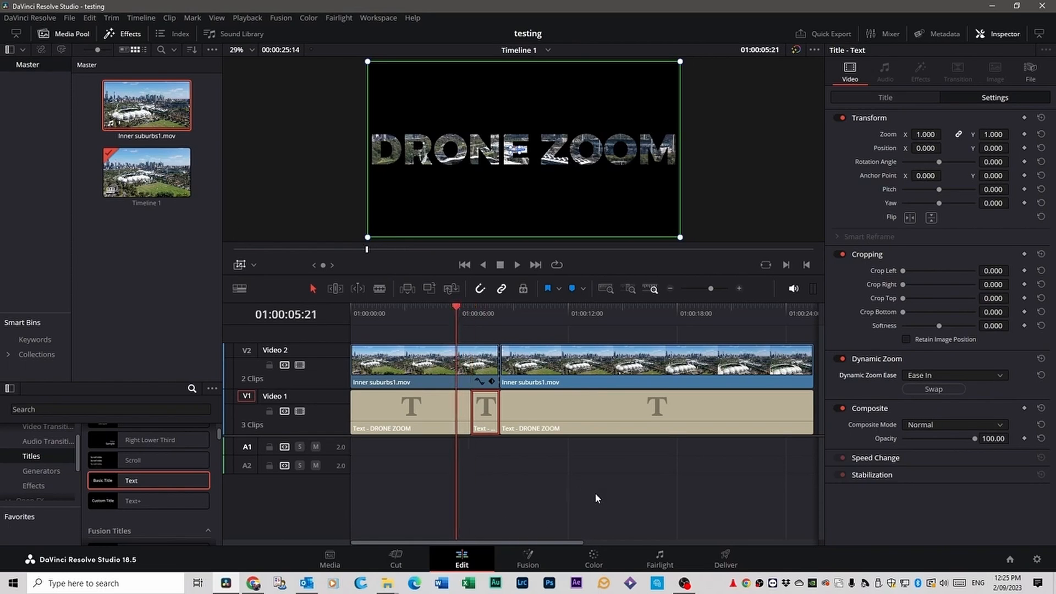
key(space)
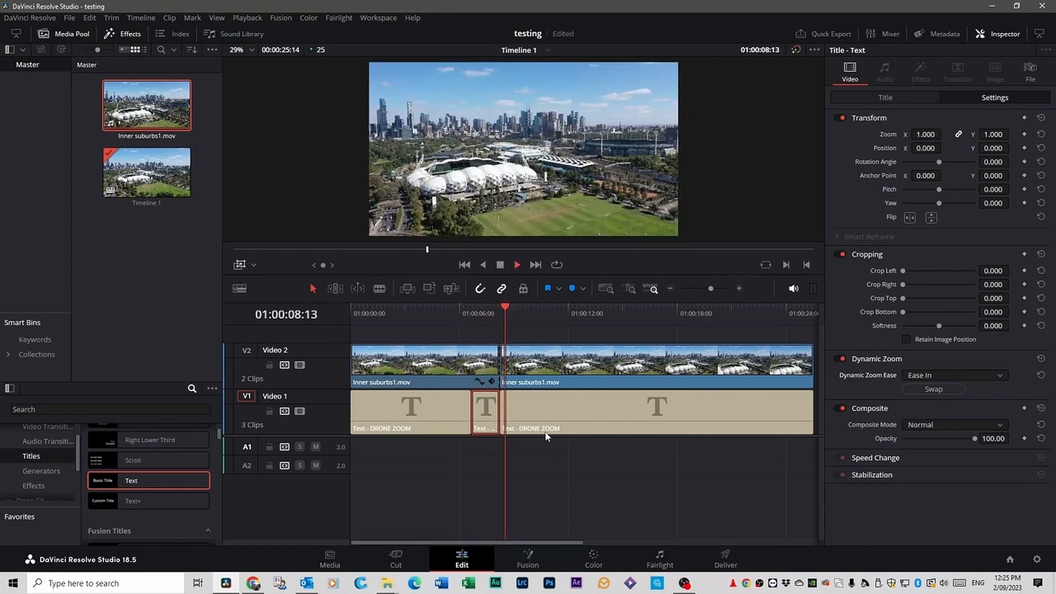
drag(516, 312, 451, 313)
key(space)
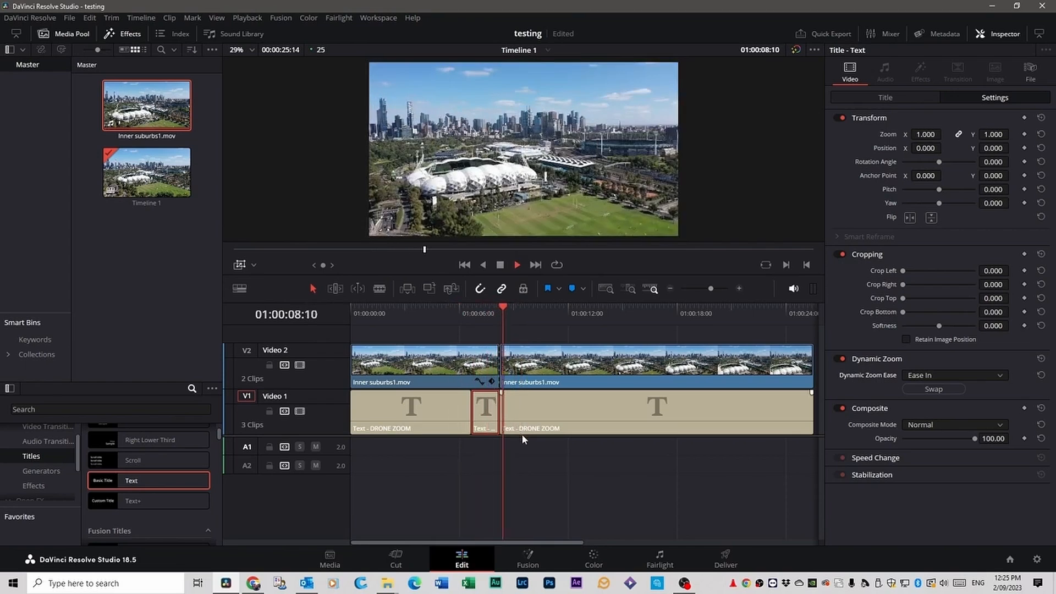
key(space)
Step: Set the middle title segment's Dynamic Zoom Ease to Linear and replay the transition into the full footage
click(922, 375)
click(929, 388)
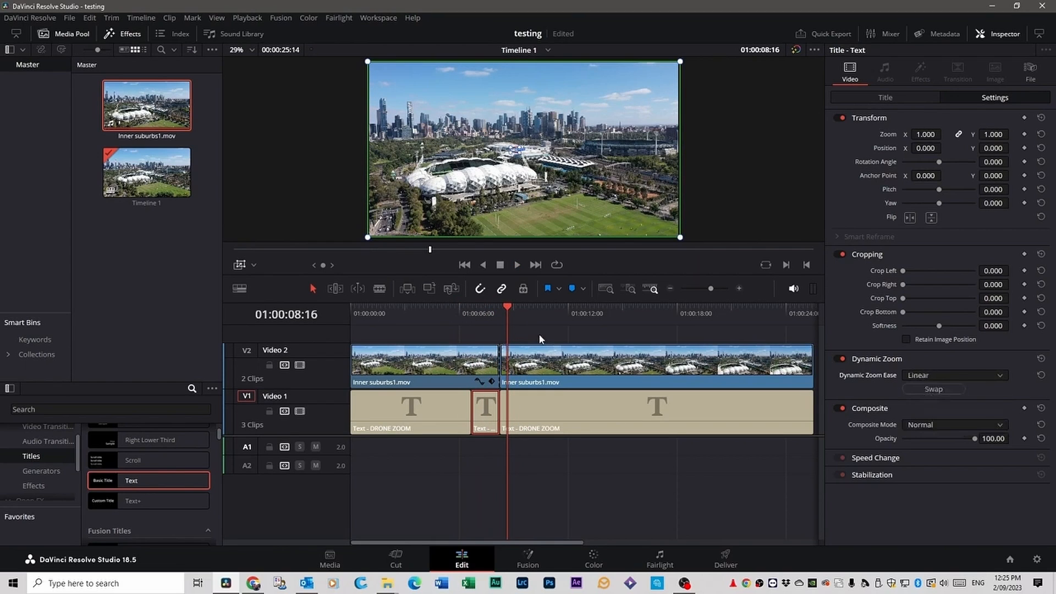
drag(506, 307, 461, 315)
key(space)
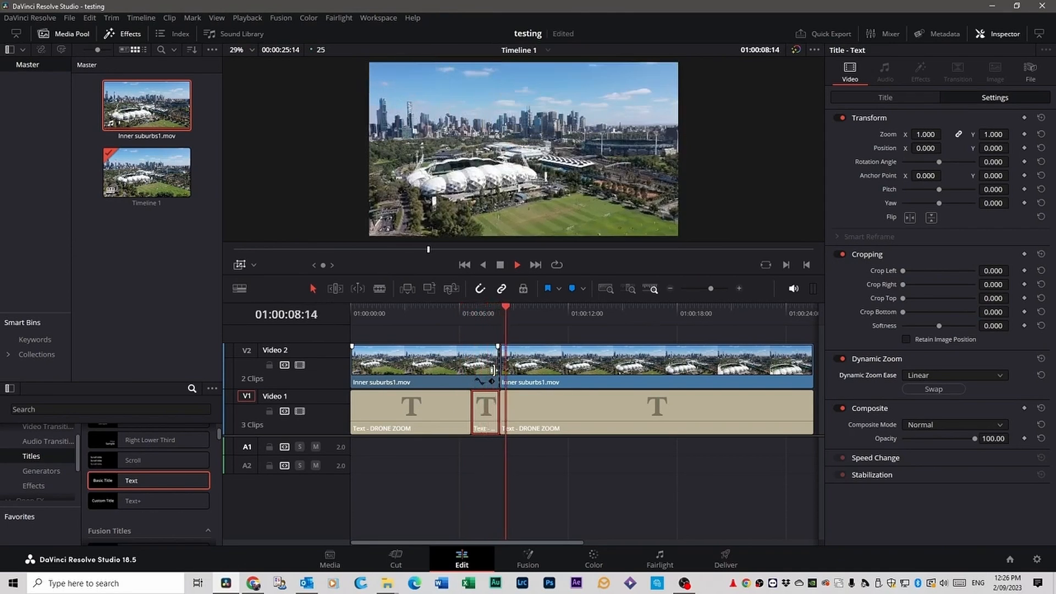
key(space)
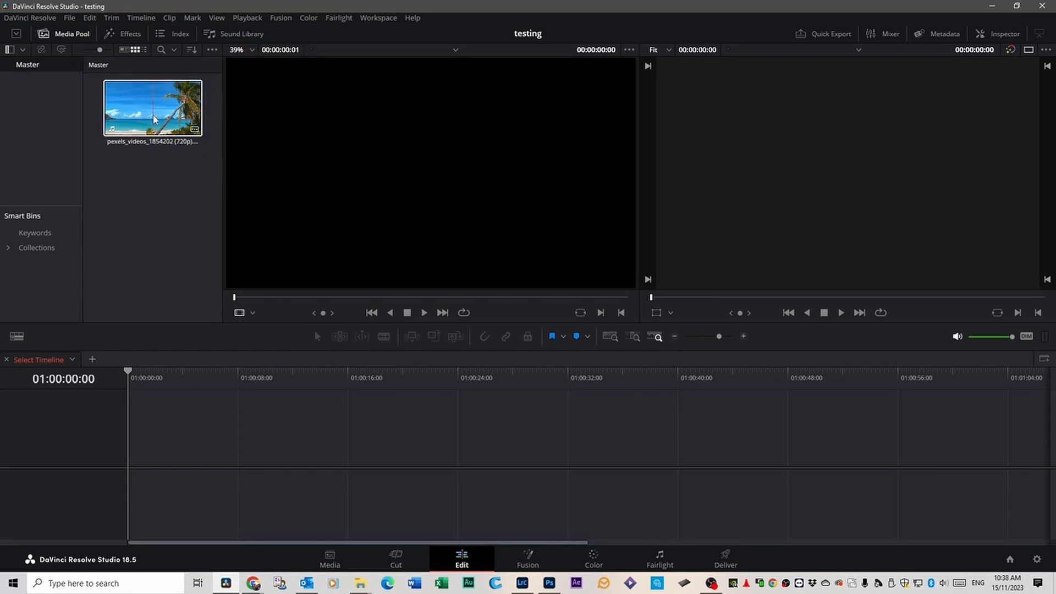
drag(154, 119, 421, 177)
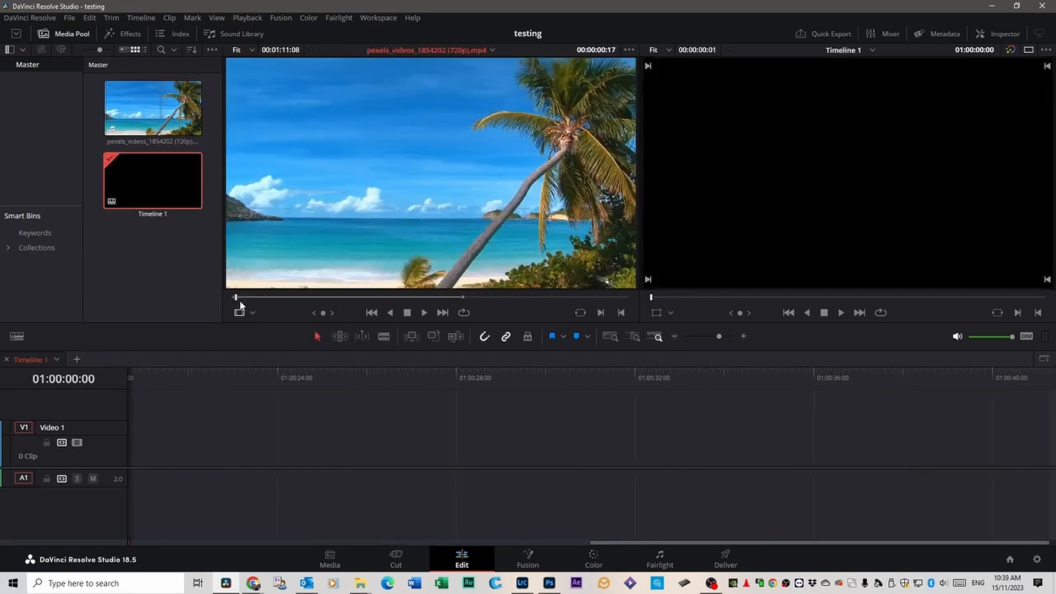
drag(238, 300, 248, 300)
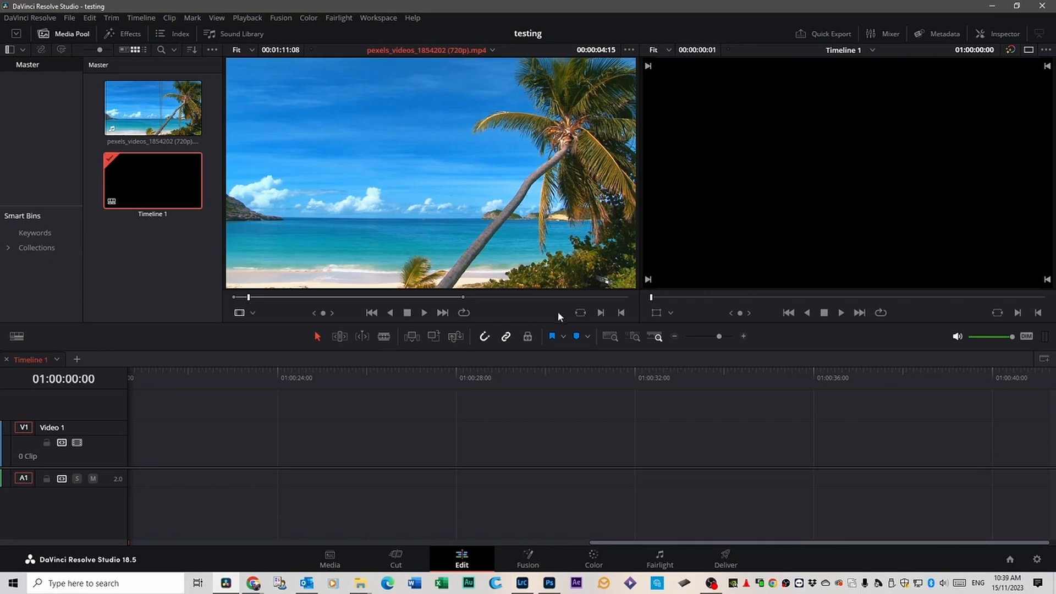
drag(299, 238, 136, 430)
drag(347, 541, 173, 540)
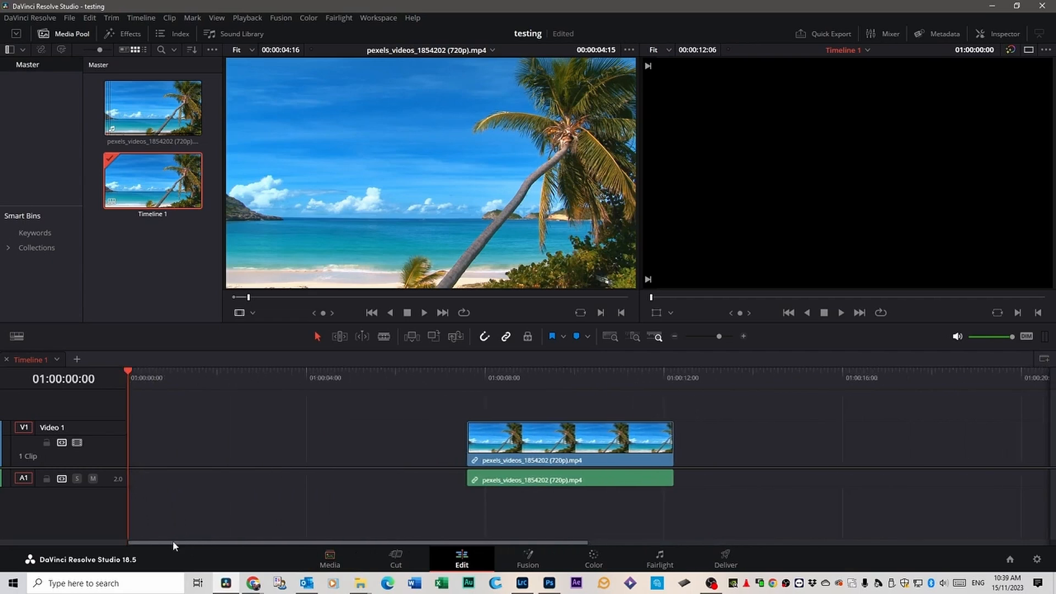
drag(505, 468, 181, 462)
key(space)
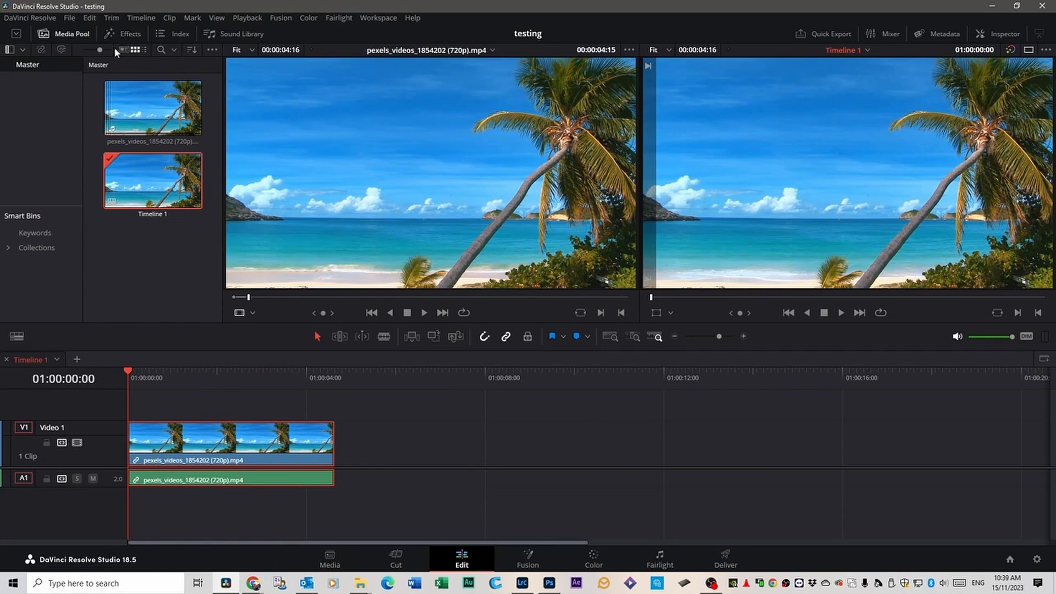
Step: Add a basic Text title to Video 1 after the beach clip and put the playhead on it at 01:00:05:15
click(122, 33)
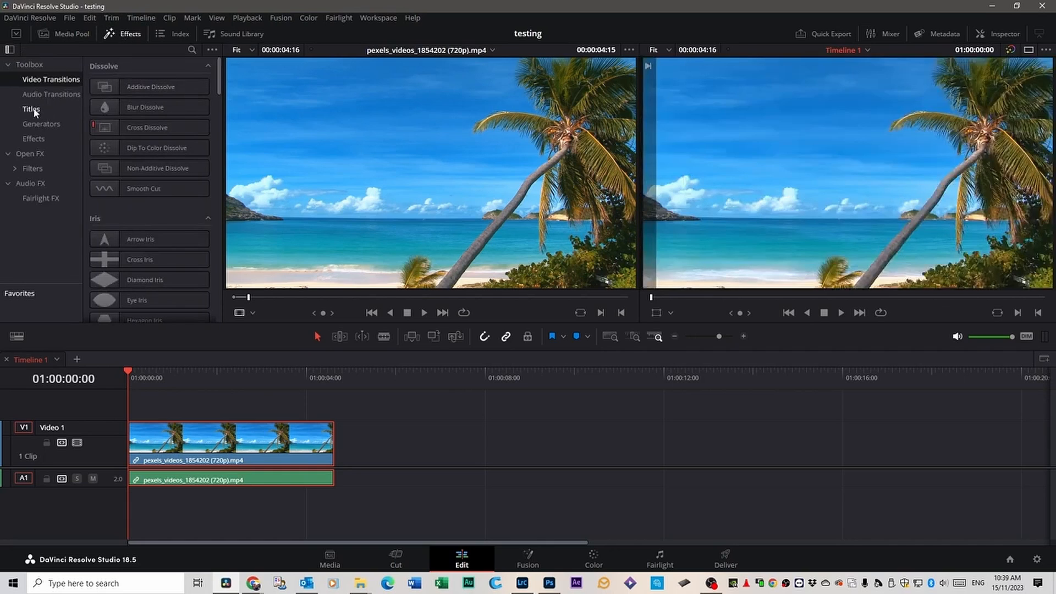
click(35, 111)
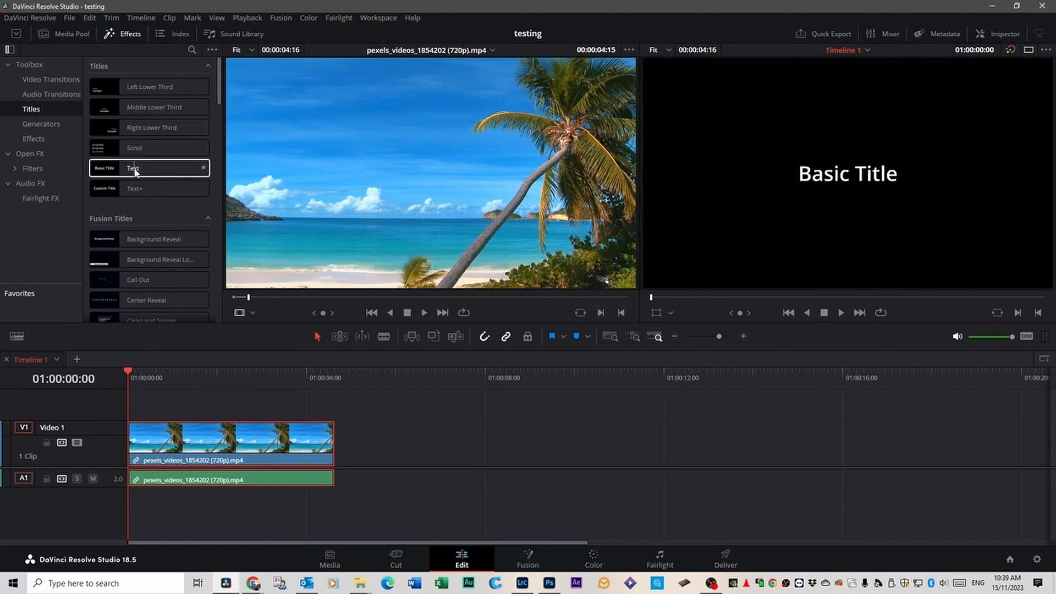
click(136, 172)
drag(314, 326, 355, 440)
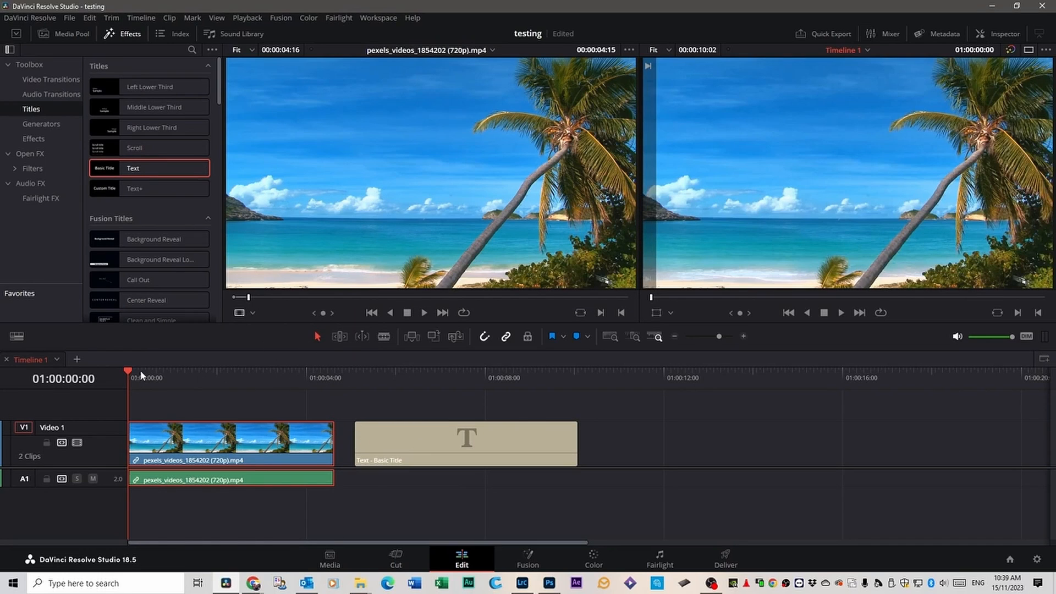
click(377, 374)
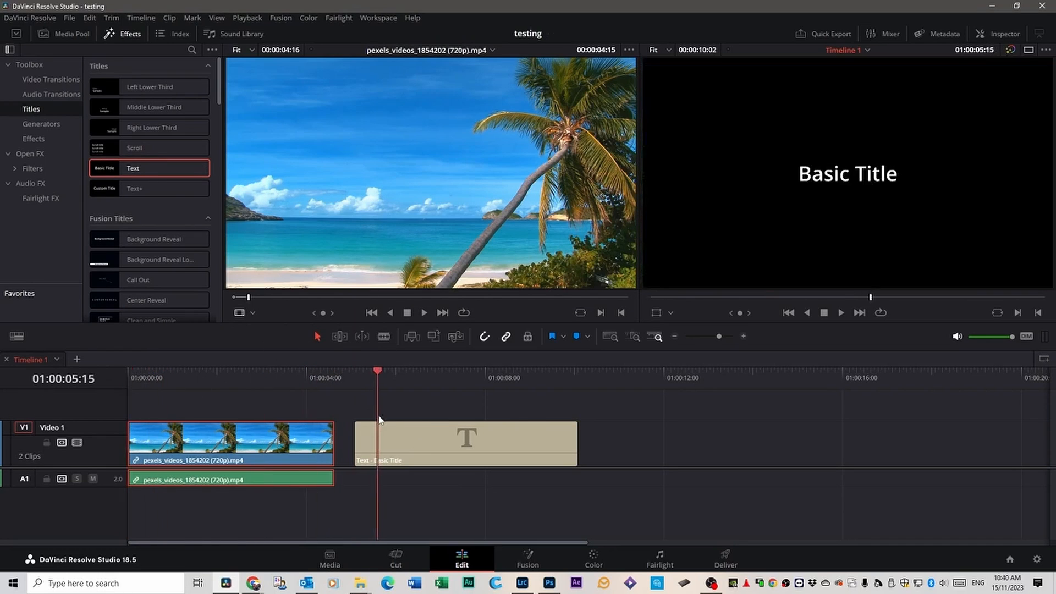
Step: Replace the basic title's text with TROPICAL PARADISE
click(422, 437)
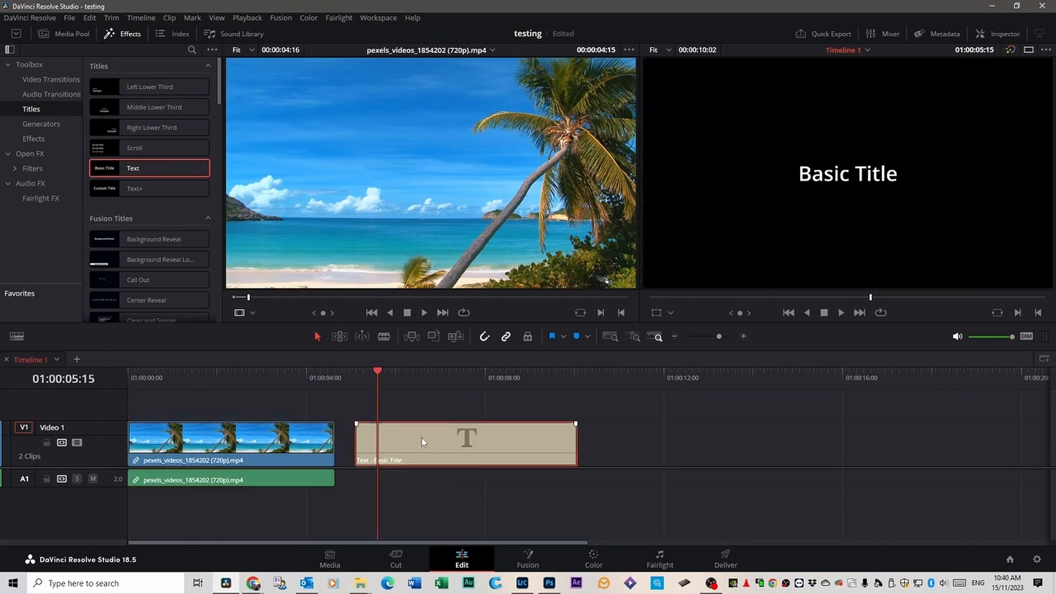
click(998, 34)
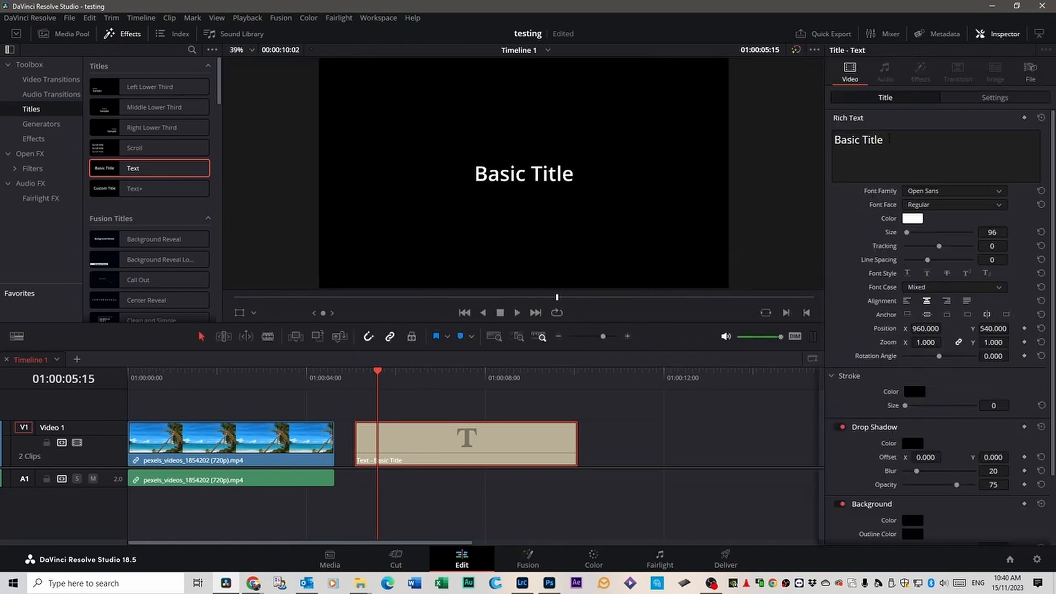
drag(889, 138, 832, 140)
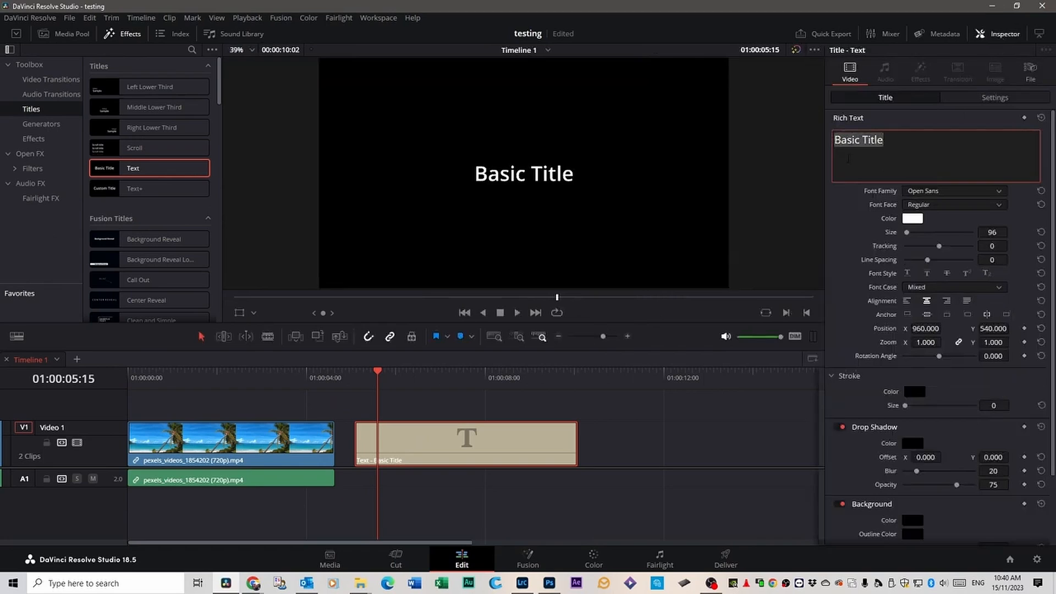
text(TROPI)
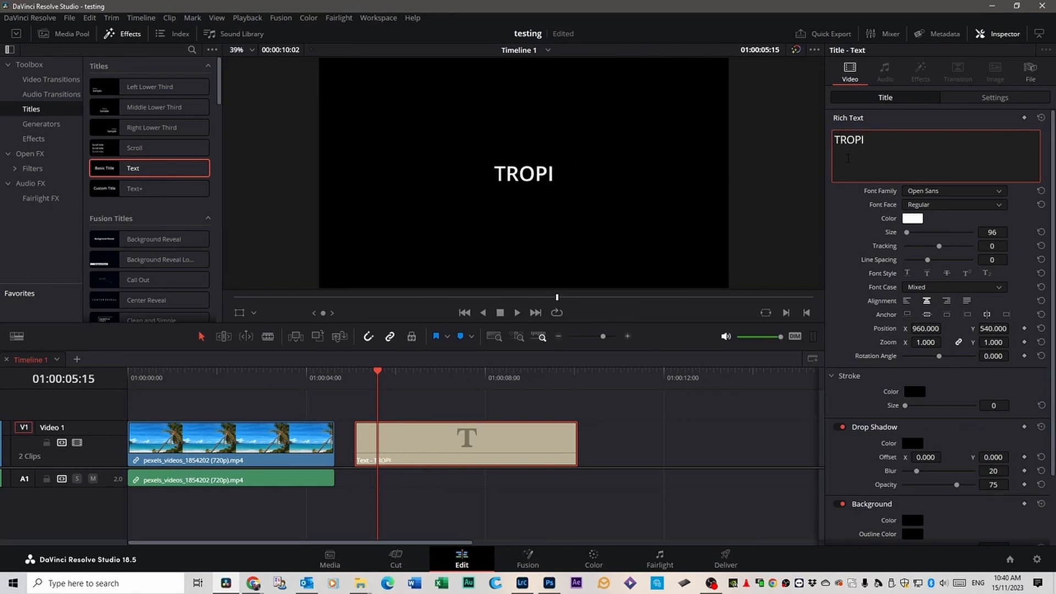
text(CAL PRA)
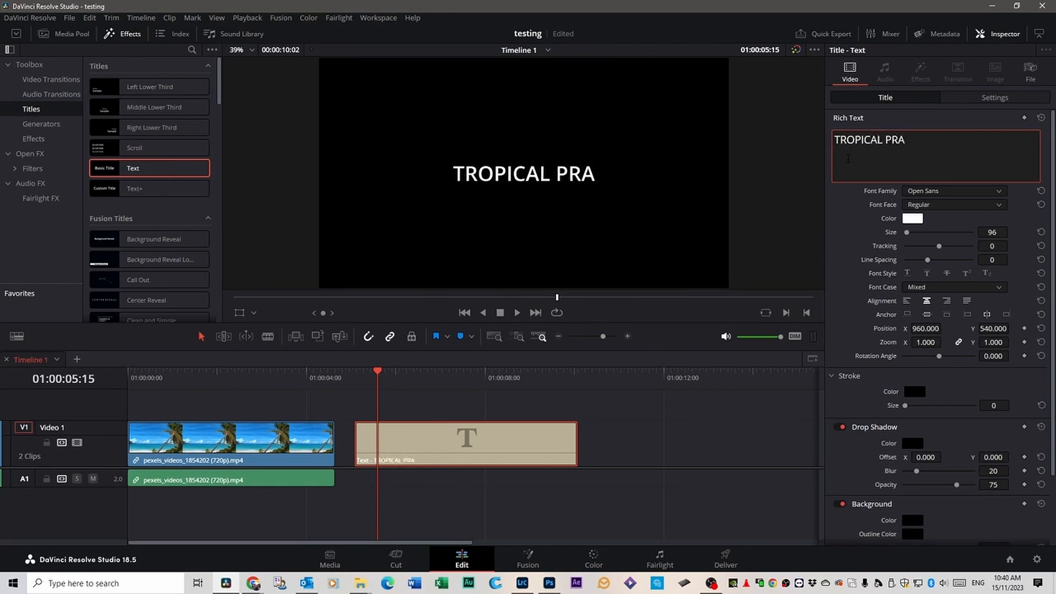
key(BackSpace)
key(BackSpace)
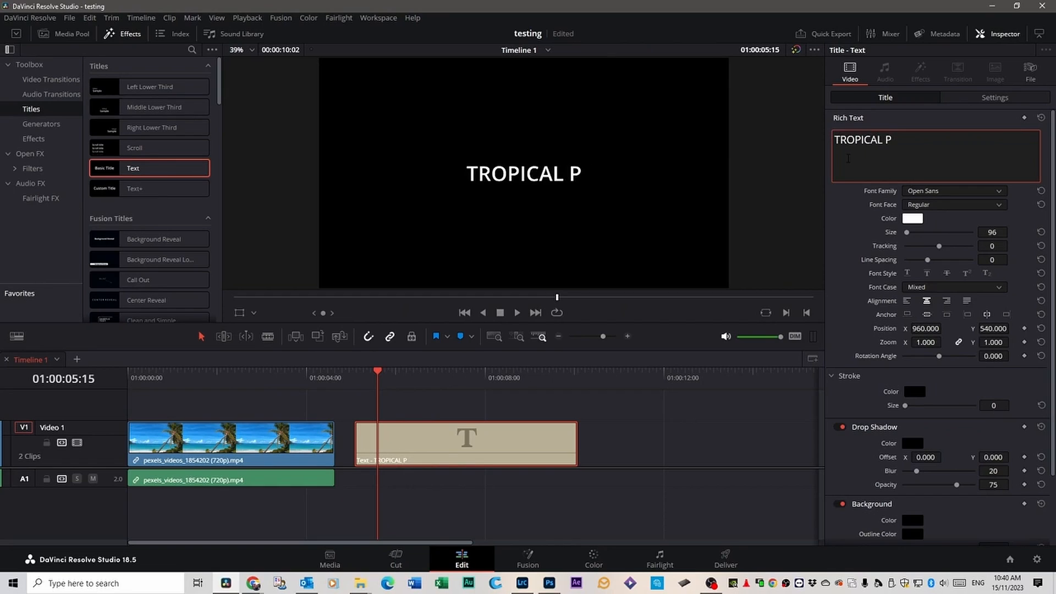
text(ARA)
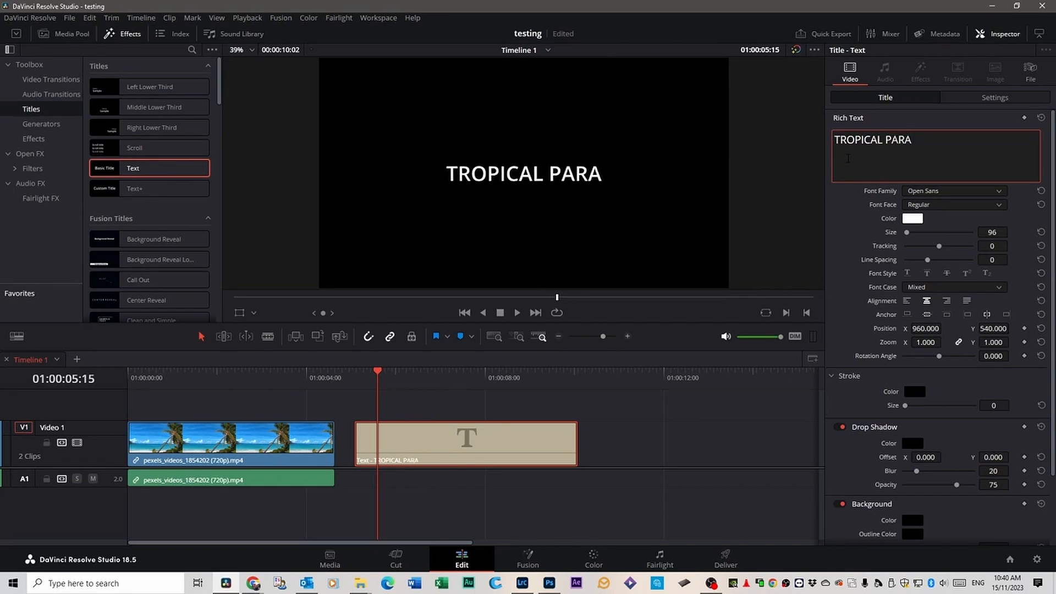
text(DIS)
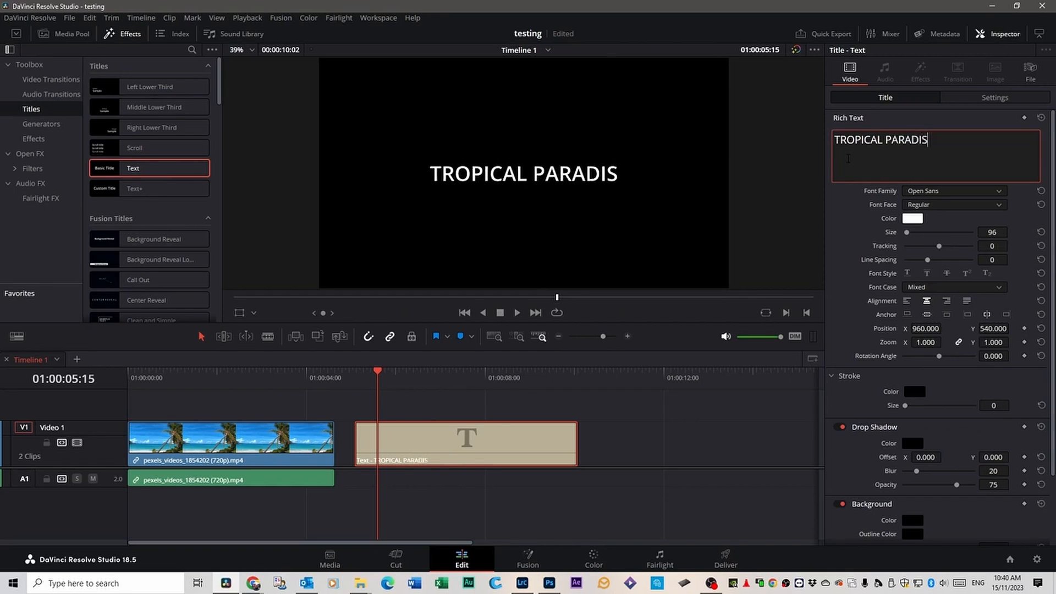
text(E)
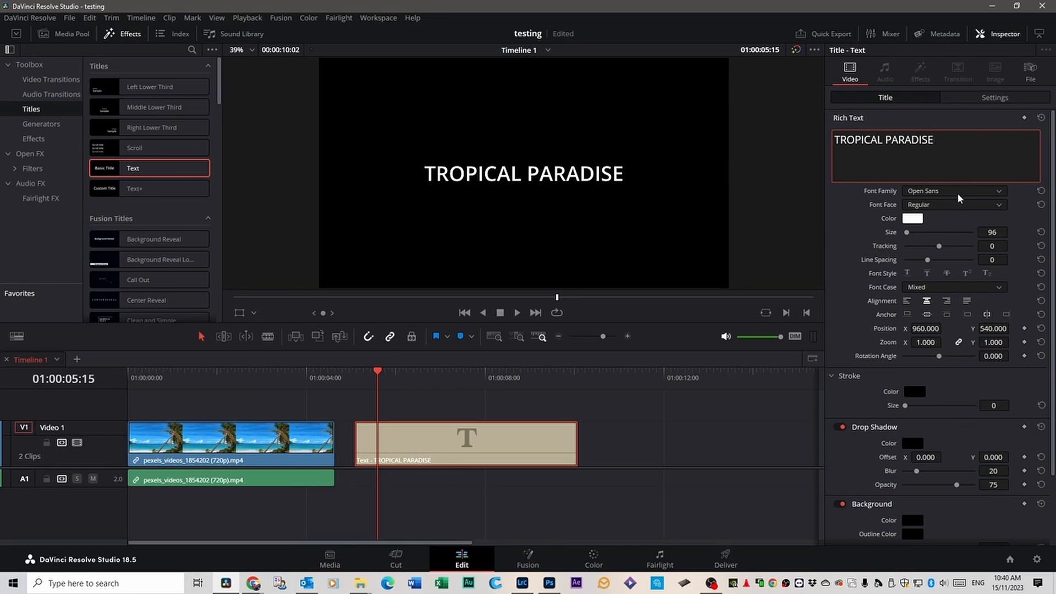
Step: Set the TROPICAL PARADISE title's text color to light yellow, #ffff7f
click(912, 219)
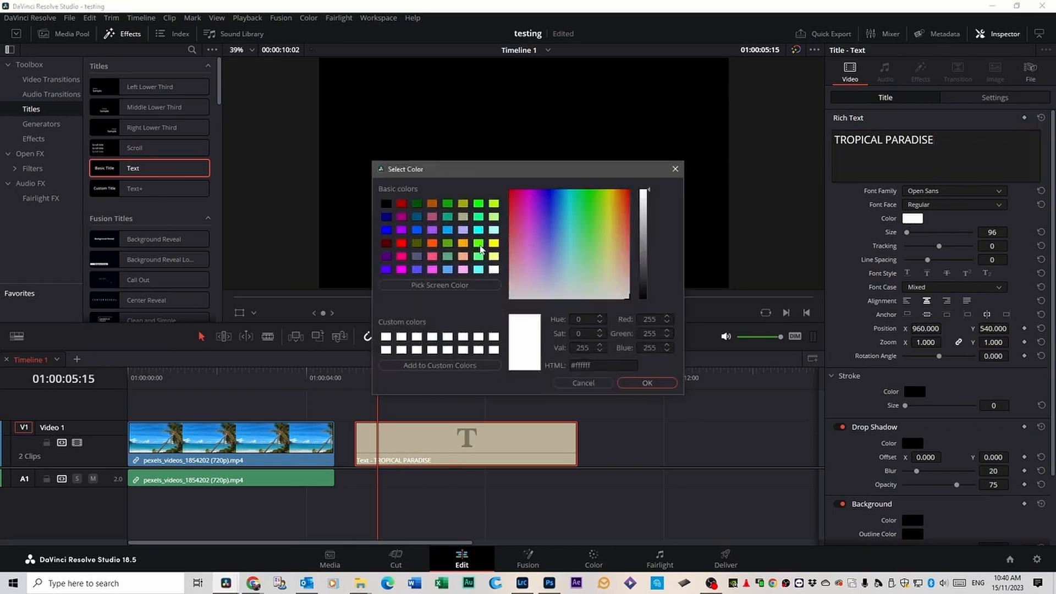
click(493, 257)
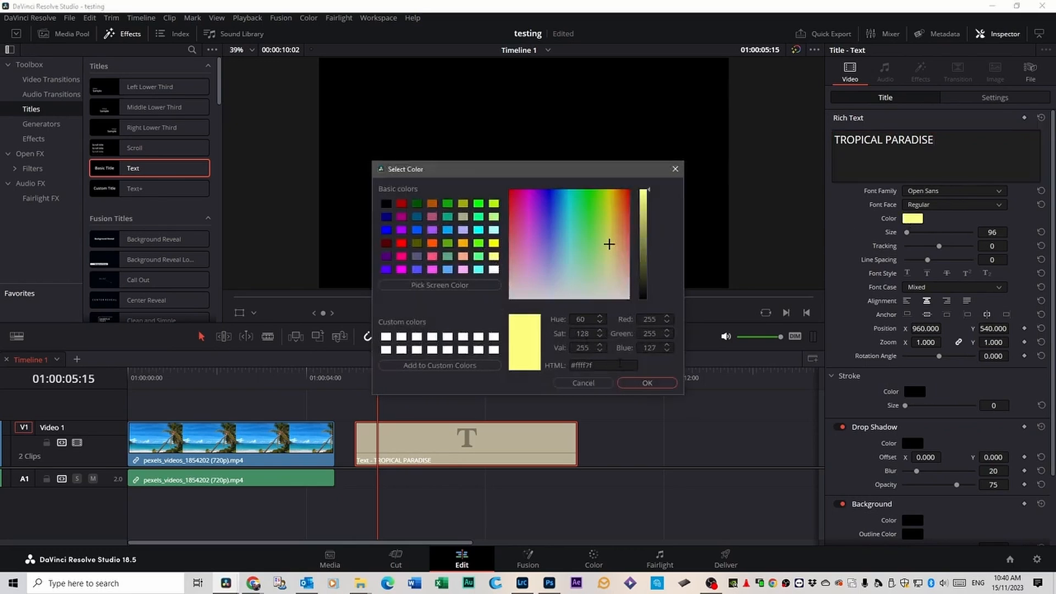
click(646, 383)
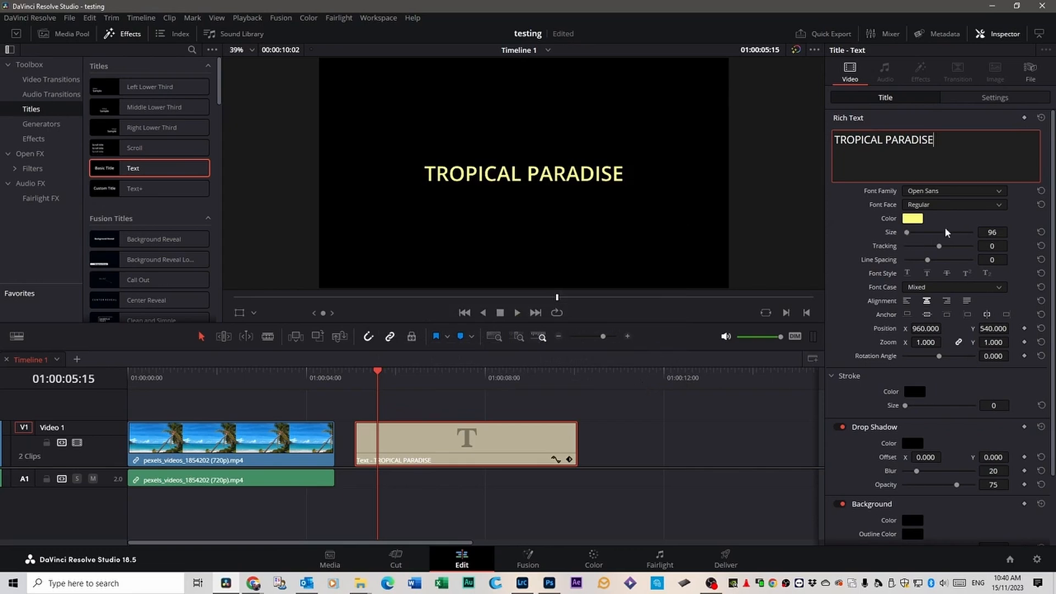
Step: Set the title's font family to Montserrat ExtraBold and its size to 167
click(998, 191)
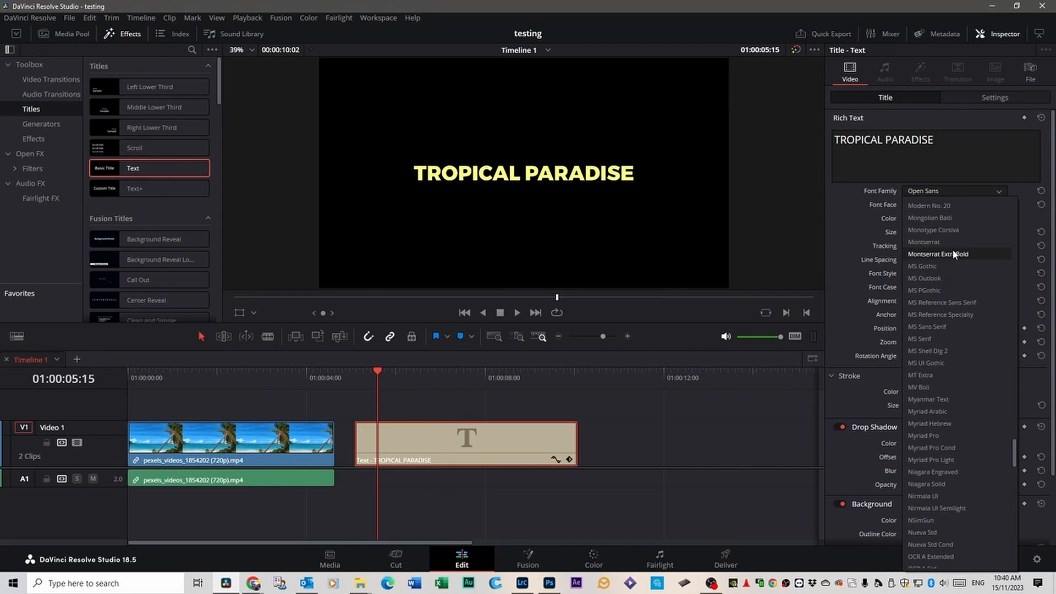
click(952, 254)
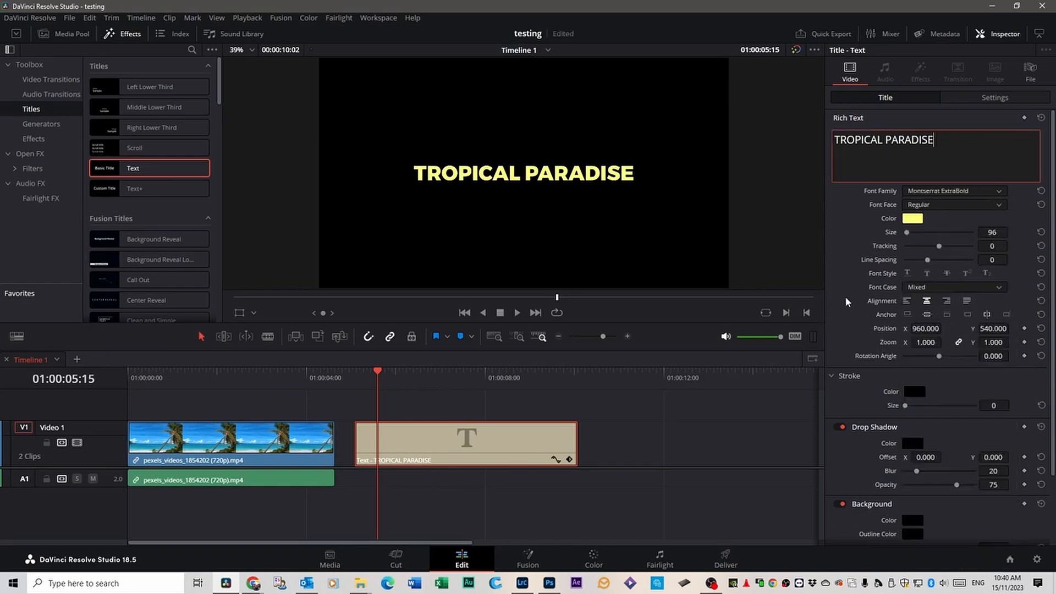
drag(903, 238, 908, 234)
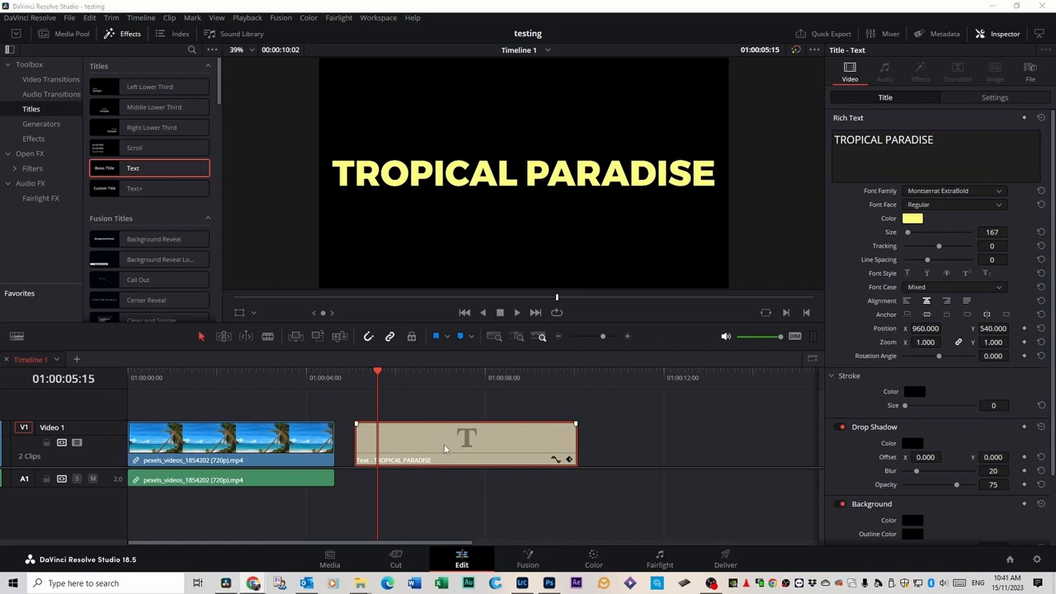
Step: Move the title onto the track above the beach clip at the timeline start and trim its end to match the clip
drag(422, 445, 196, 415)
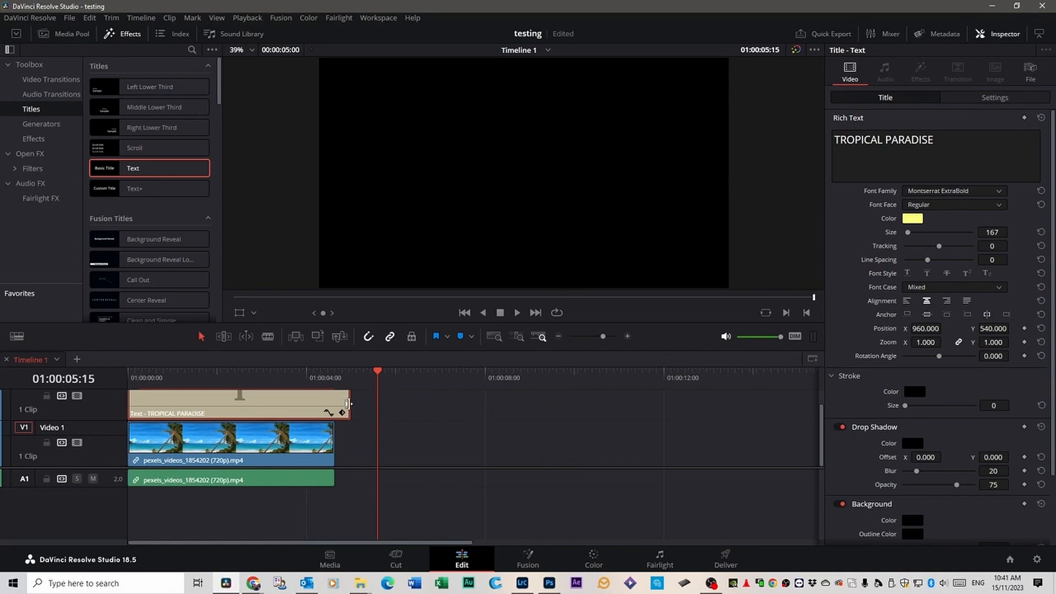
click(348, 402)
drag(349, 402, 192, 380)
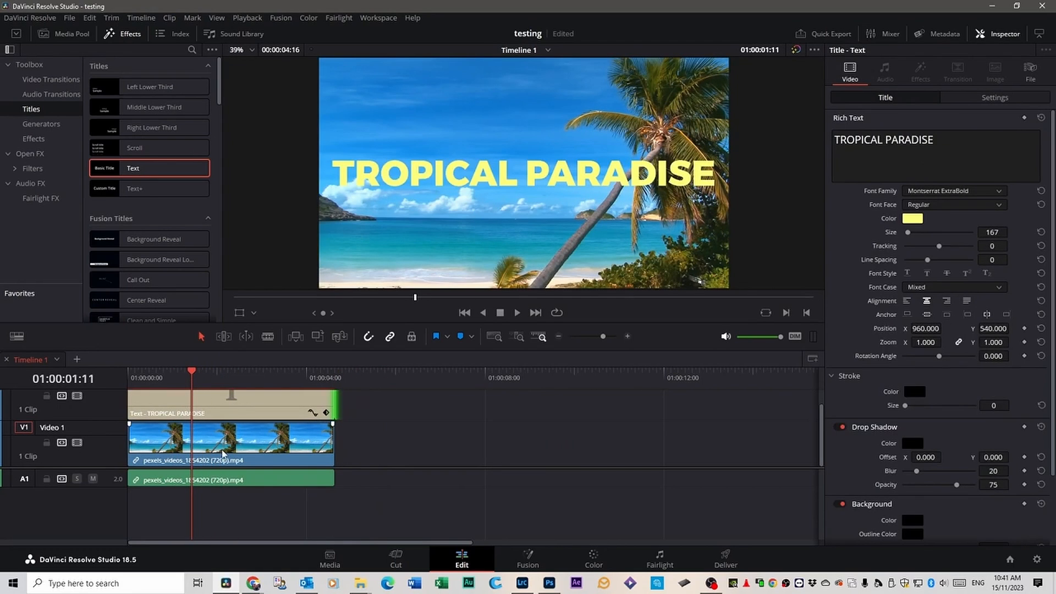
Step: Duplicate the beach clip's video onto Video 3, directly above the title
click(219, 442)
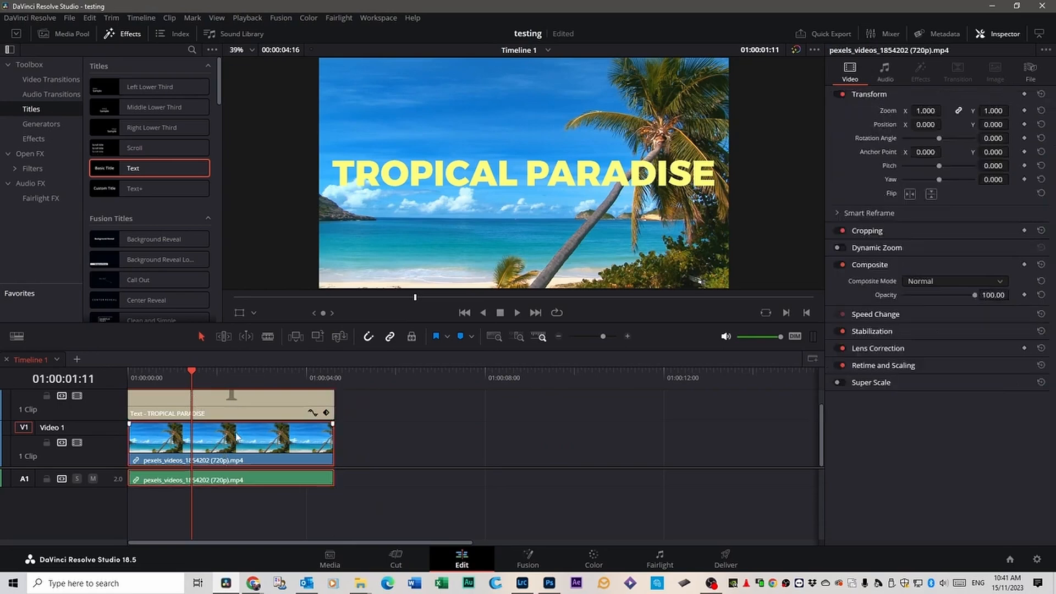
drag(228, 443, 174, 380)
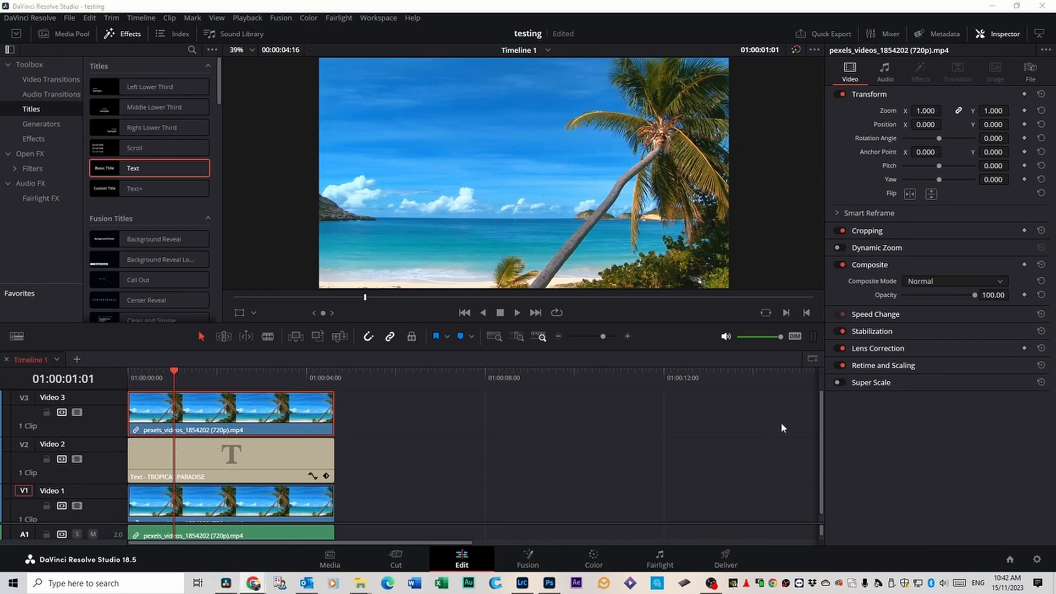
Step: Open the Color page for the Video 3 clip and activate a Curve window on node 01, with the playhead at 01:00:02:11
click(594, 559)
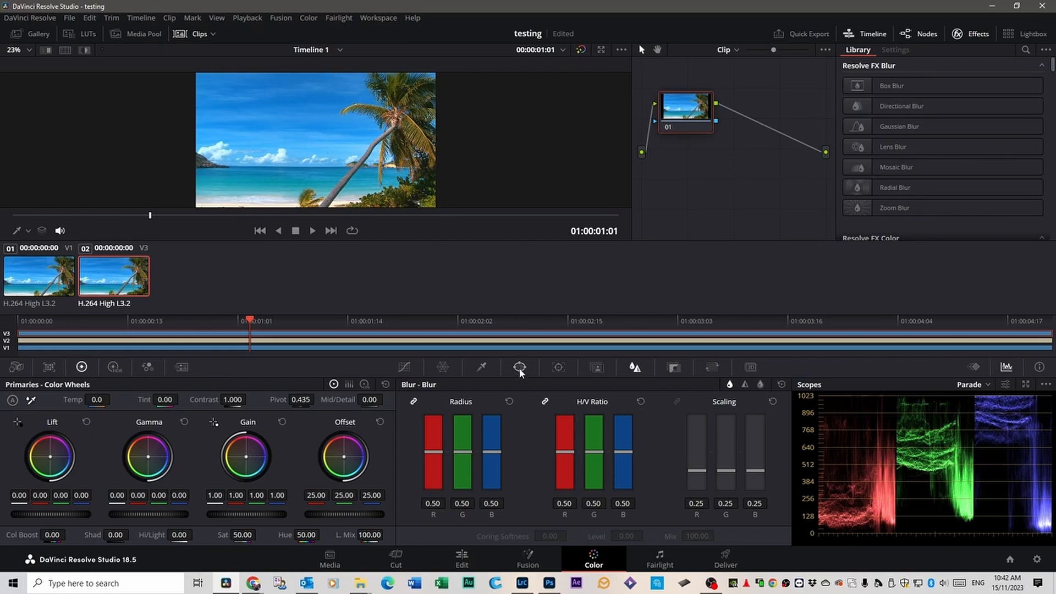
click(520, 371)
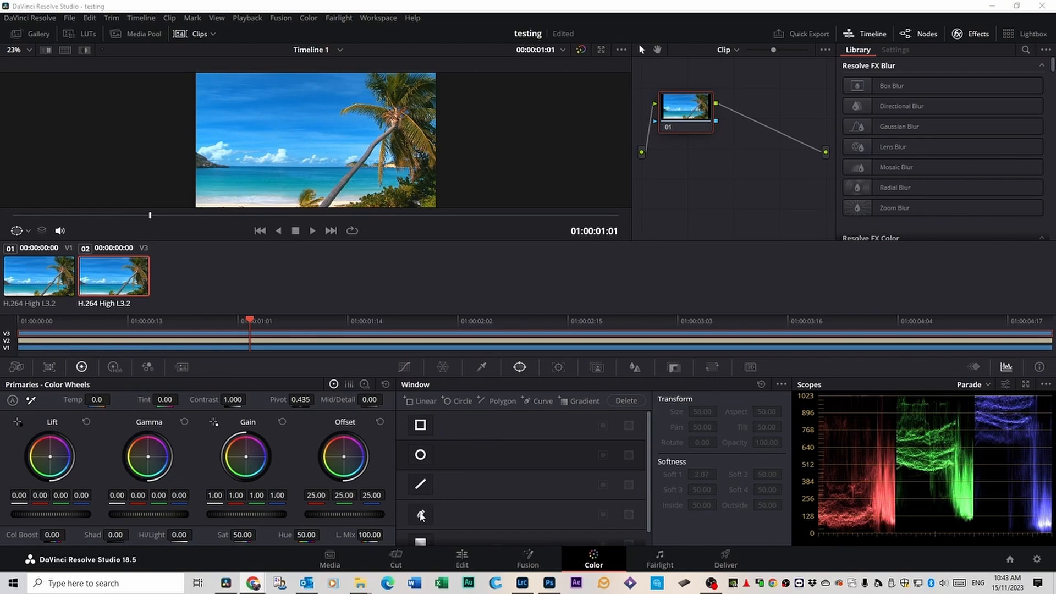
click(421, 515)
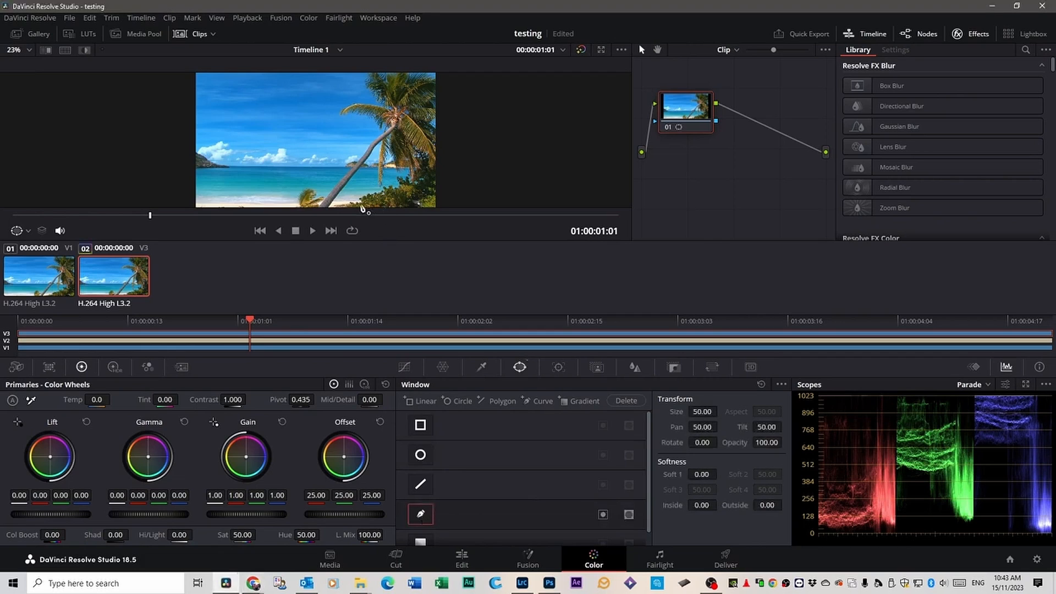
scroll(379, 172, up, 1)
scroll(380, 172, up, 1)
scroll(379, 172, down, 1)
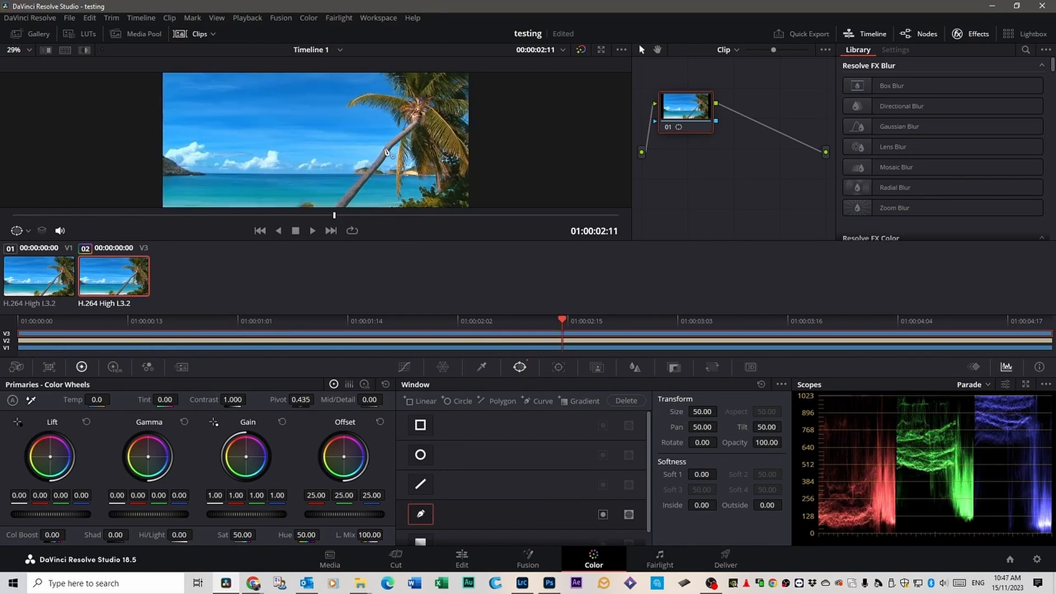
scroll(386, 152, up, 1)
scroll(379, 165, down, 2)
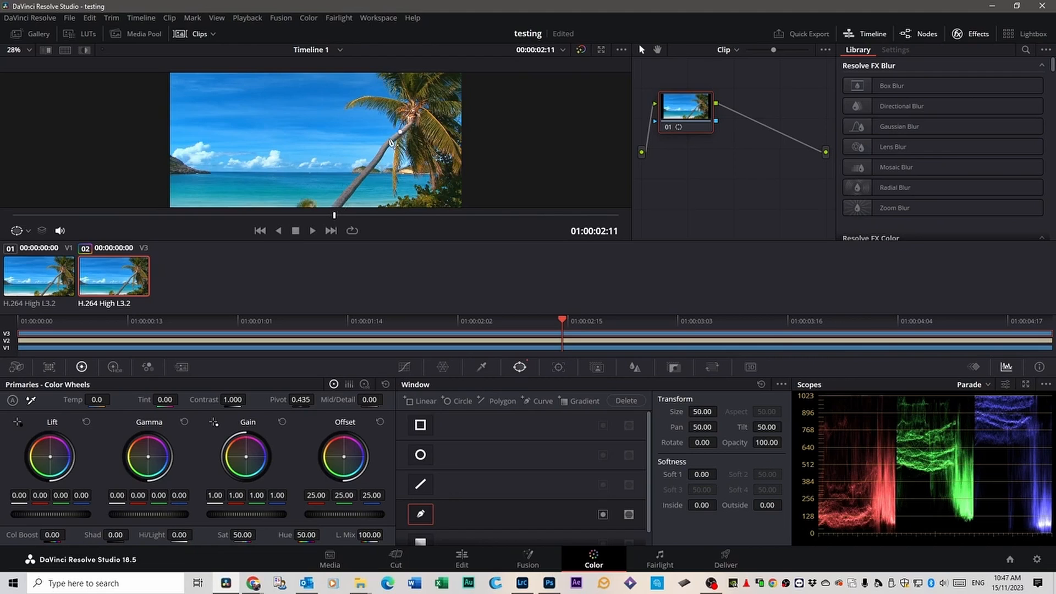
Step: Draw a closed curve mask down the palm trunk's edge and around the lower foliage, extending past the frame's right side
click(388, 138)
click(381, 147)
click(375, 157)
click(364, 168)
click(356, 178)
click(345, 189)
click(336, 204)
click(479, 201)
click(478, 129)
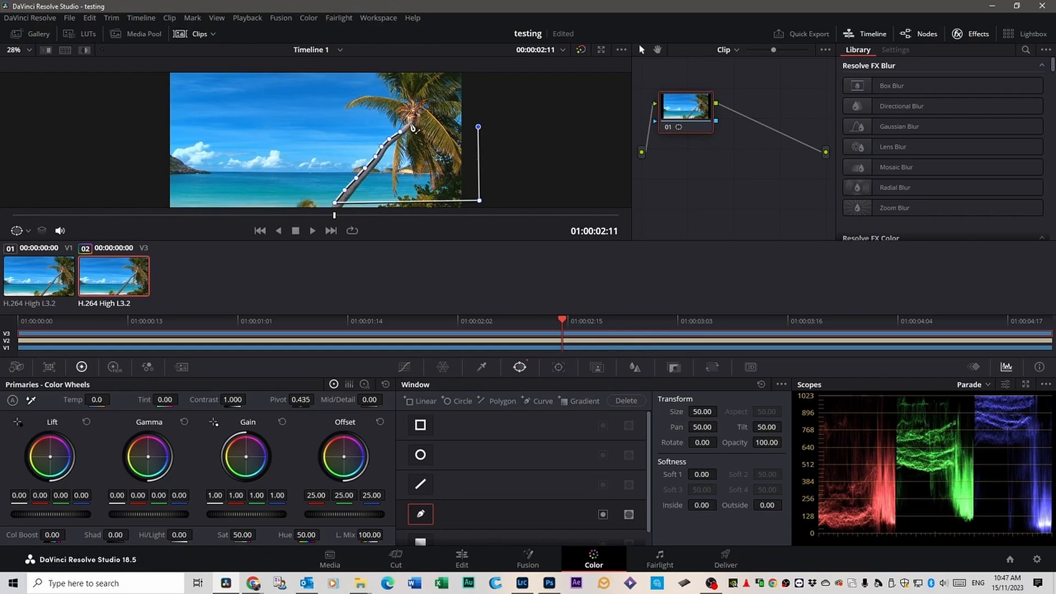
click(407, 130)
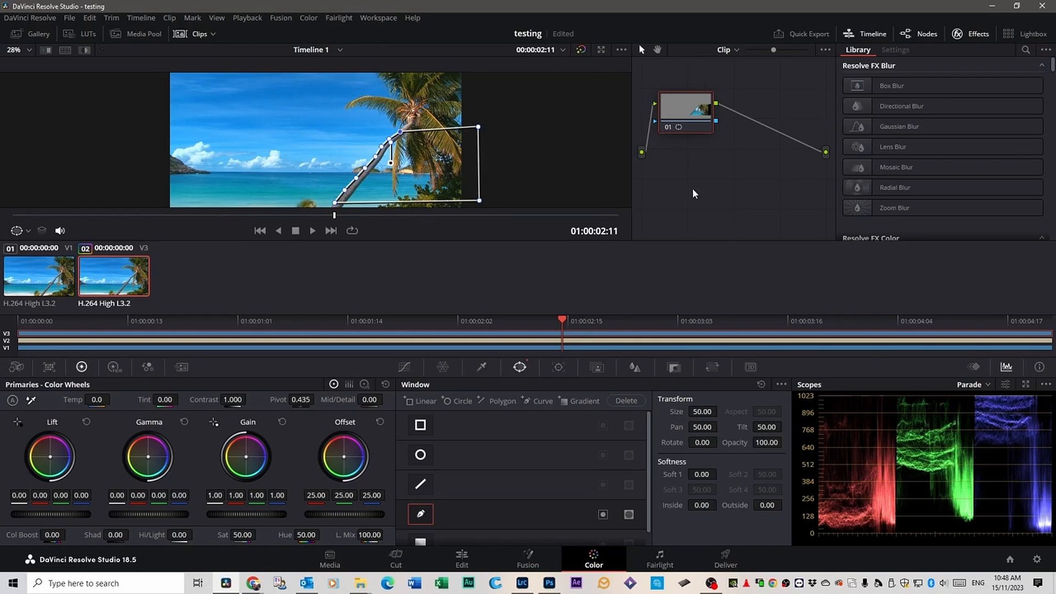
Step: Add an alpha output to the node graph and connect node 01's alpha output to it
right_click(759, 166)
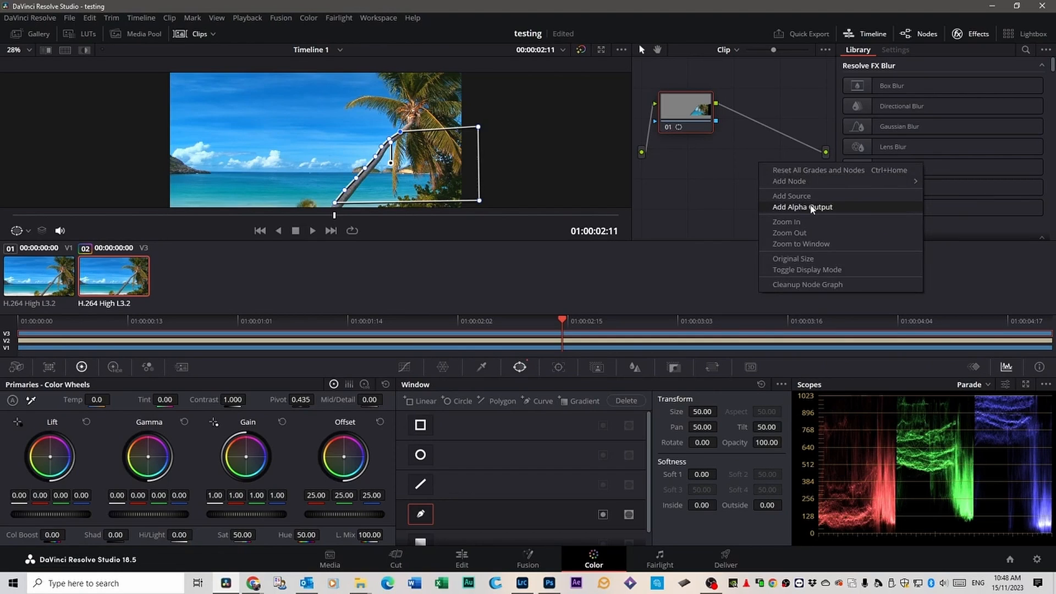
click(811, 207)
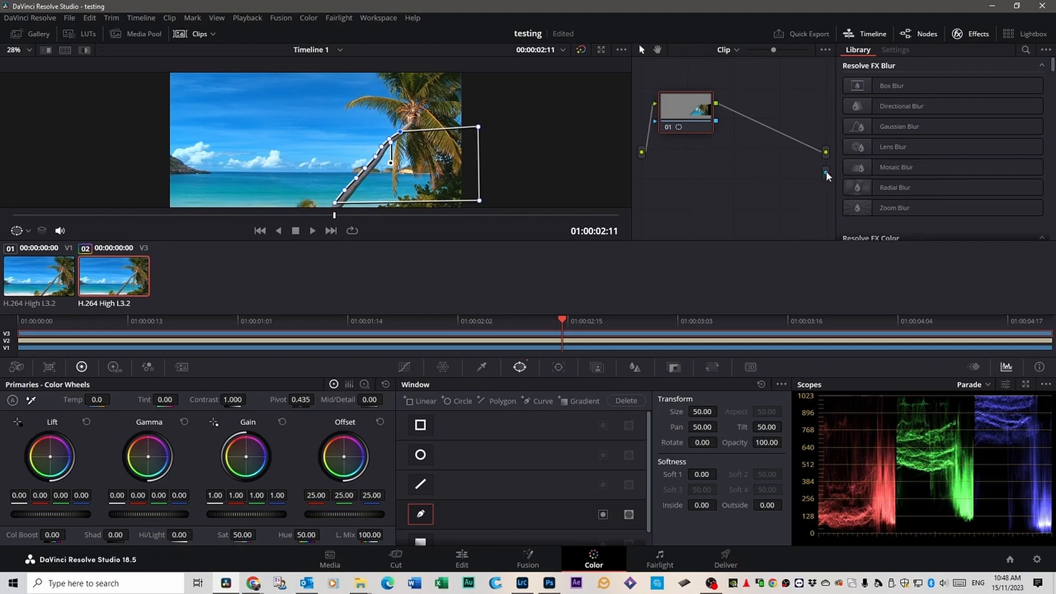
drag(825, 172, 716, 121)
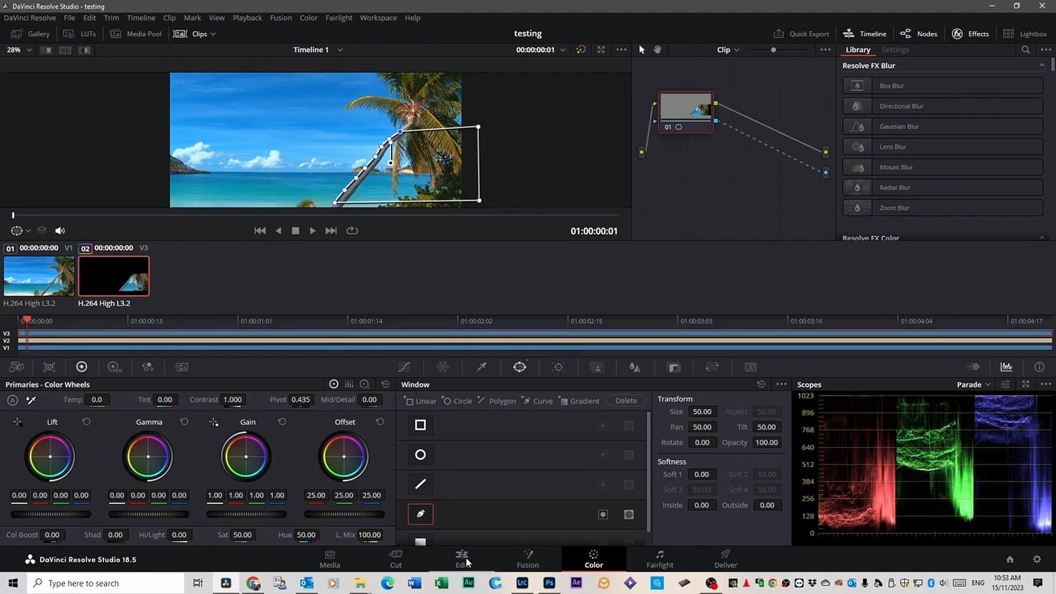
Step: On the Edit page, disable the Video 2 and Video 1 tracks to view the masked palm clip alone, and return to the Color page
click(465, 560)
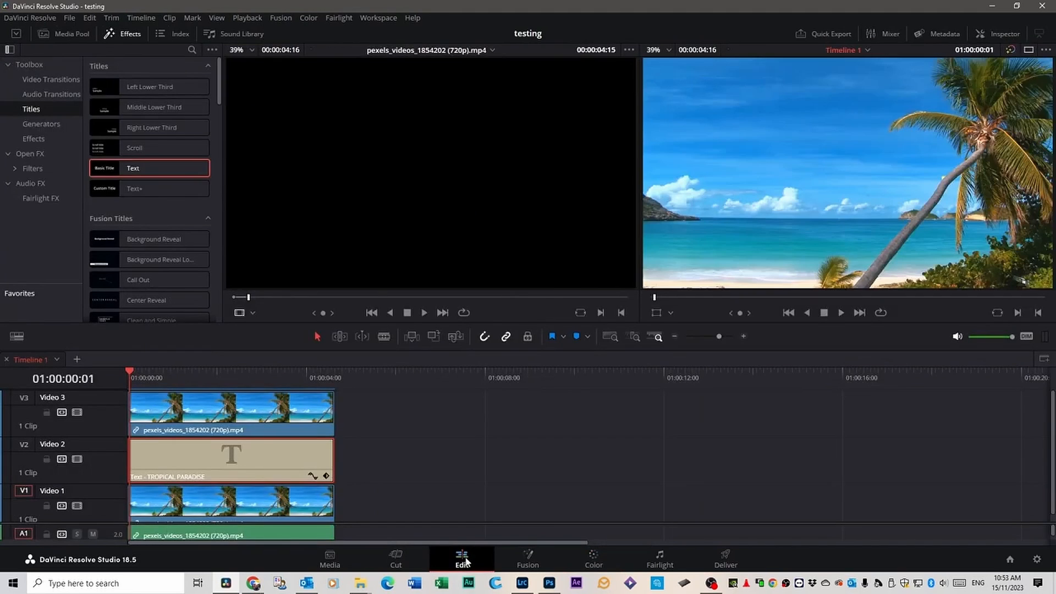
click(77, 459)
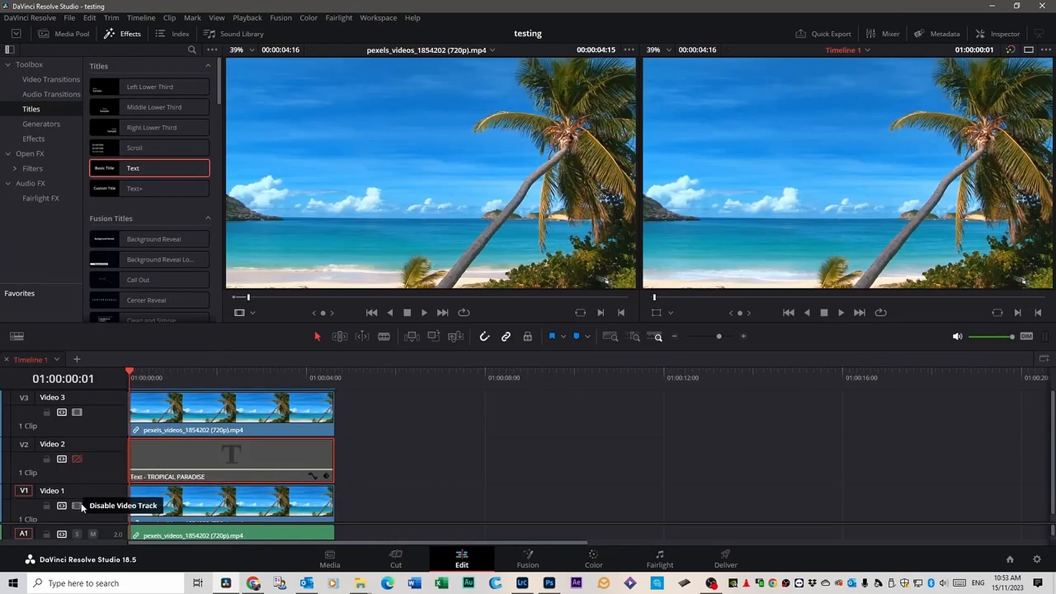
click(77, 505)
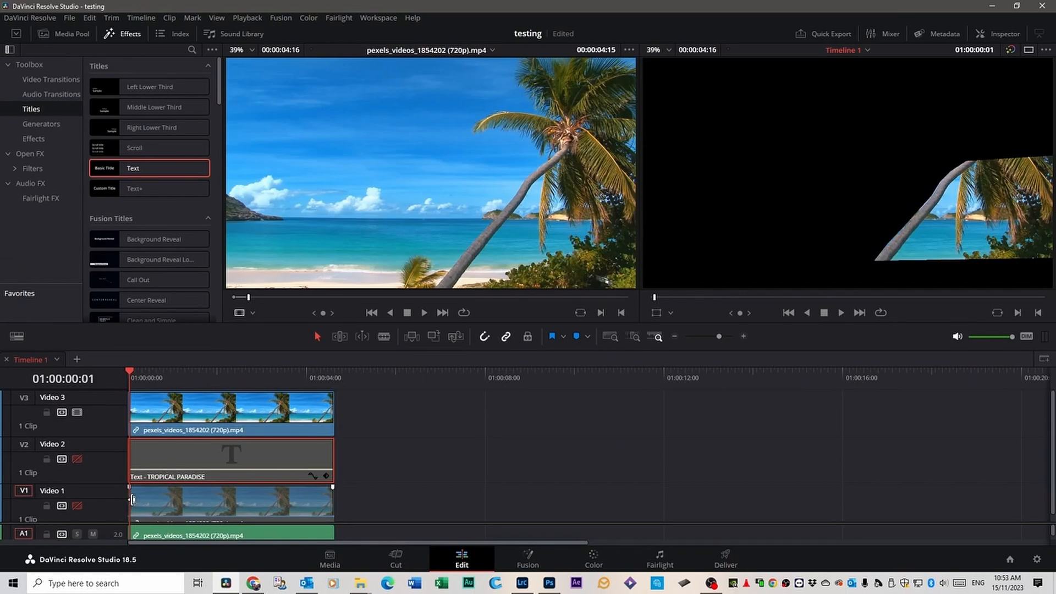
click(593, 560)
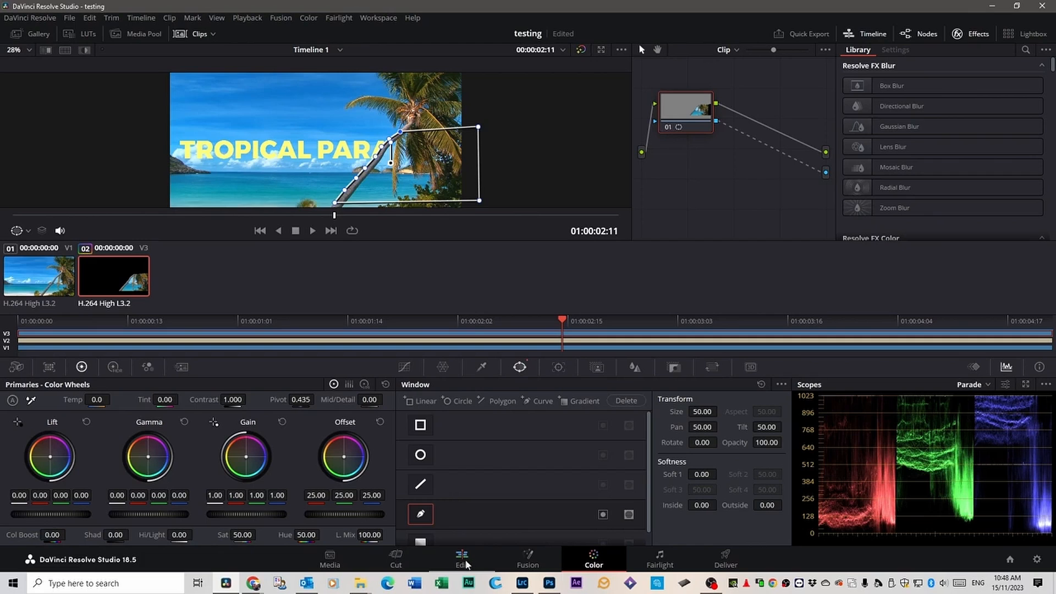
Step: On the Edit page, set the TROPICAL PARADISE title's position to X 1366 and Y -73
click(464, 560)
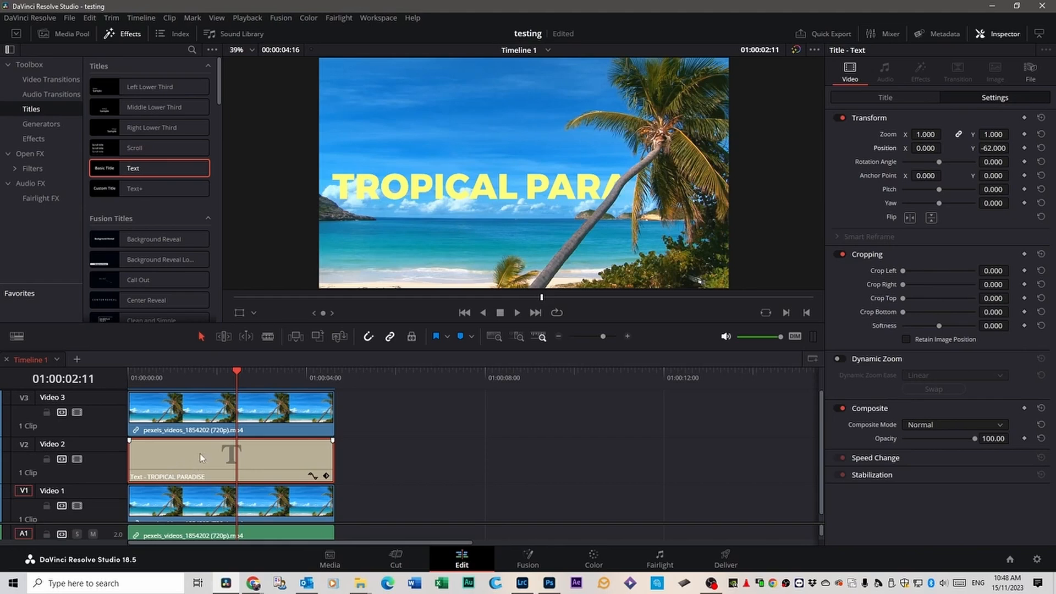
click(999, 38)
click(1002, 34)
drag(993, 148, 998, 148)
drag(926, 148, 944, 147)
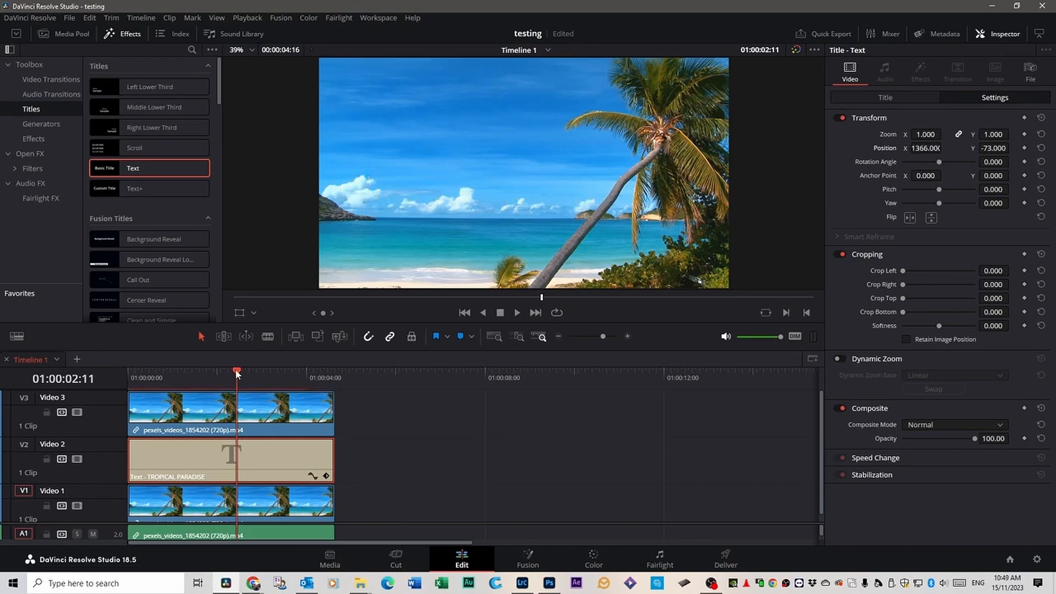
Step: Keyframe the title's position at the timeline start and shift its X position off-frame to the left at 01:00:04:16
drag(236, 373, 124, 378)
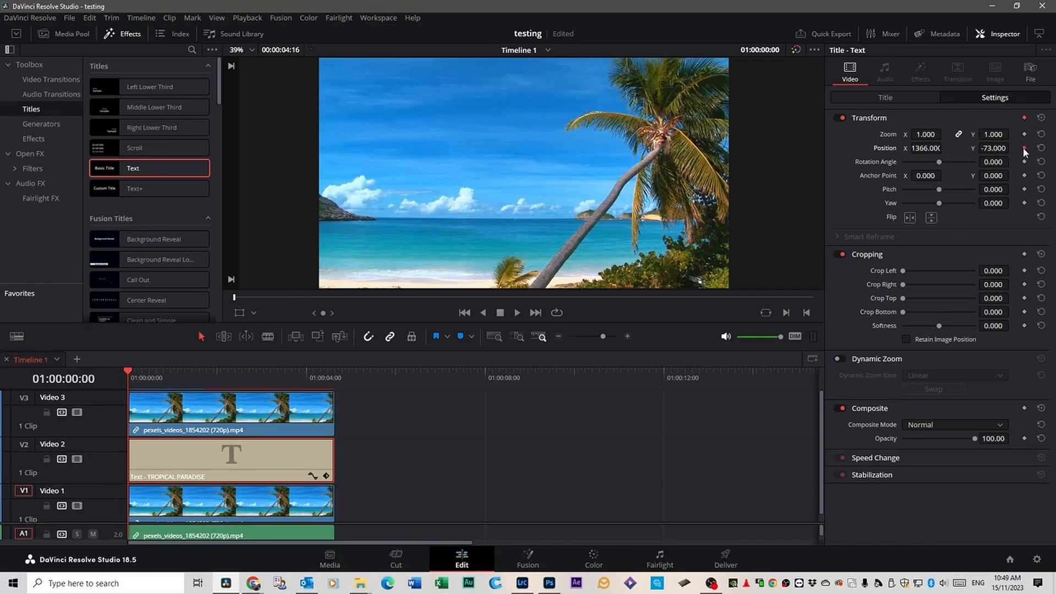
key(ctrl+s)
drag(130, 373, 327, 380)
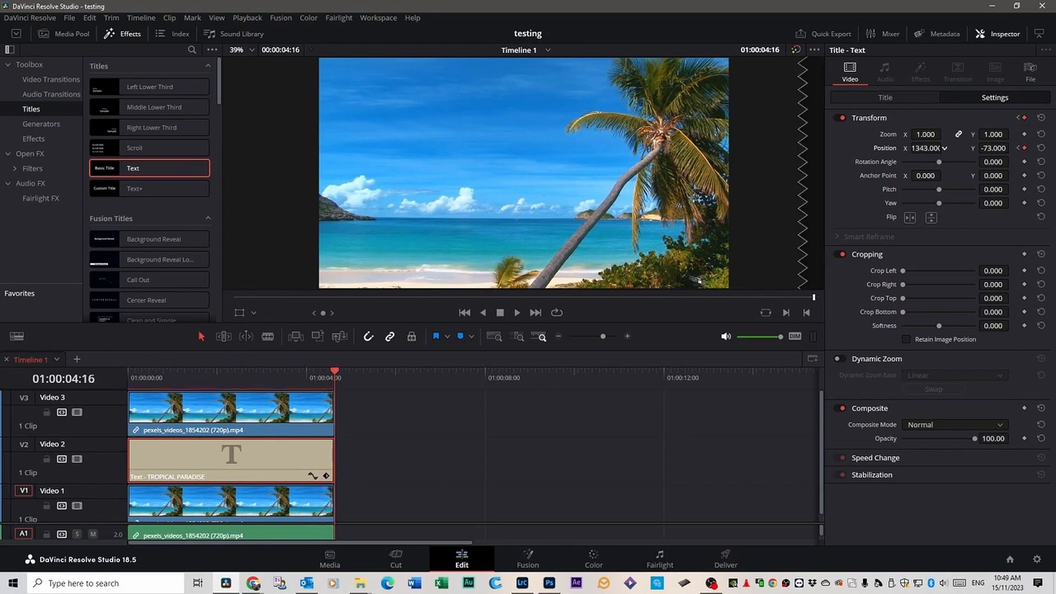
drag(929, 148, 783, 148)
Step: Close the Inspector and play the timeline from the start to check the title moving behind the palm
drag(334, 372, 57, 372)
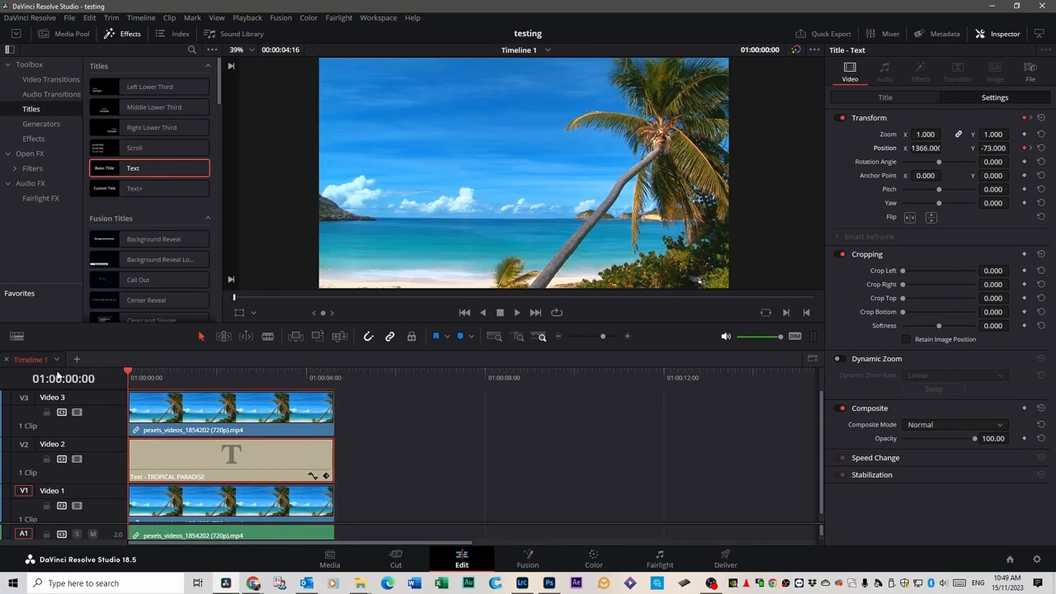
click(1000, 33)
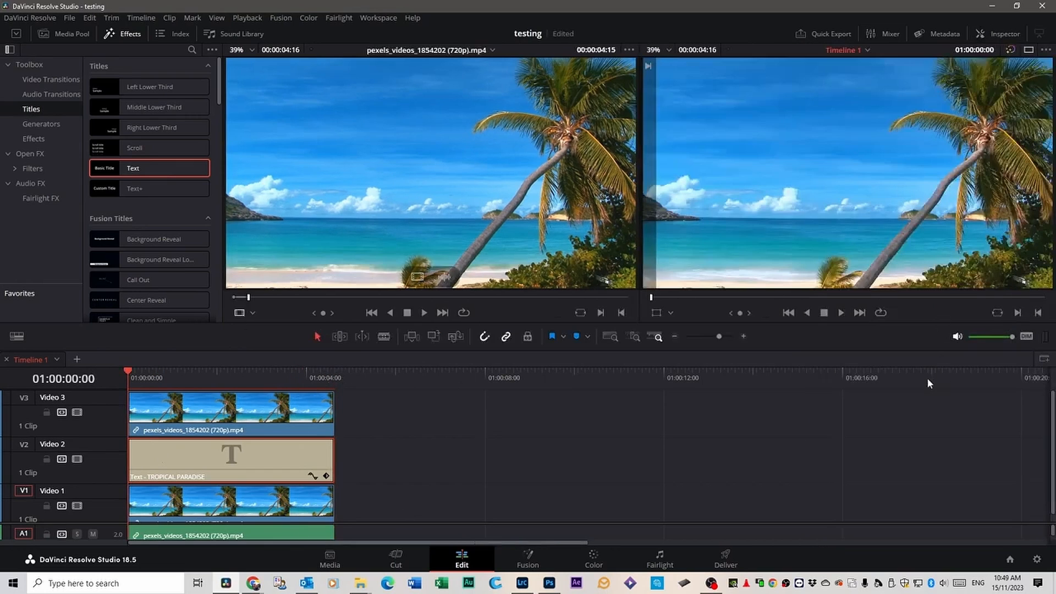
key(space)
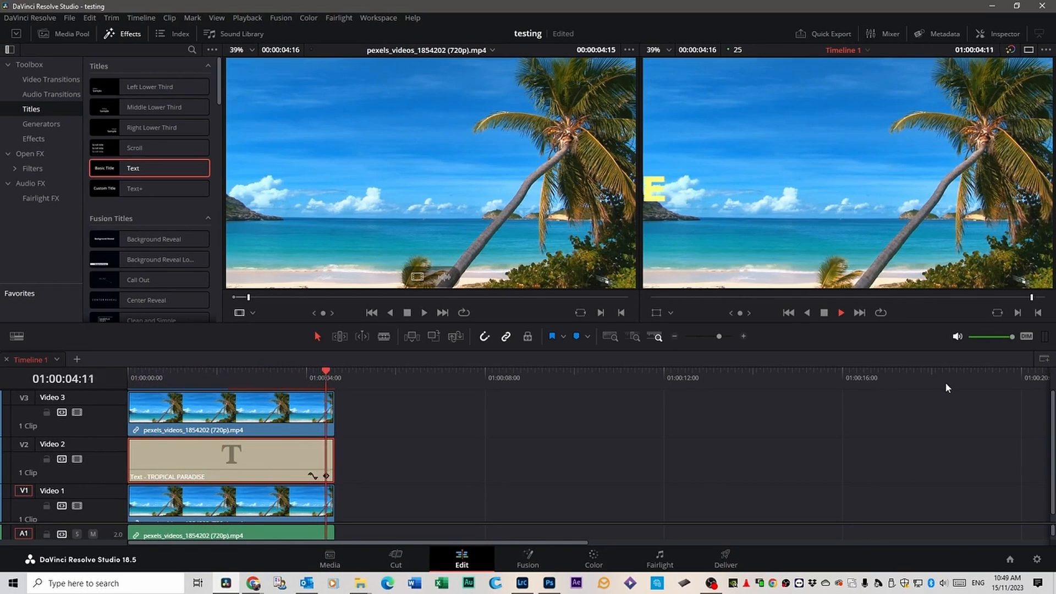
drag(289, 379, 128, 383)
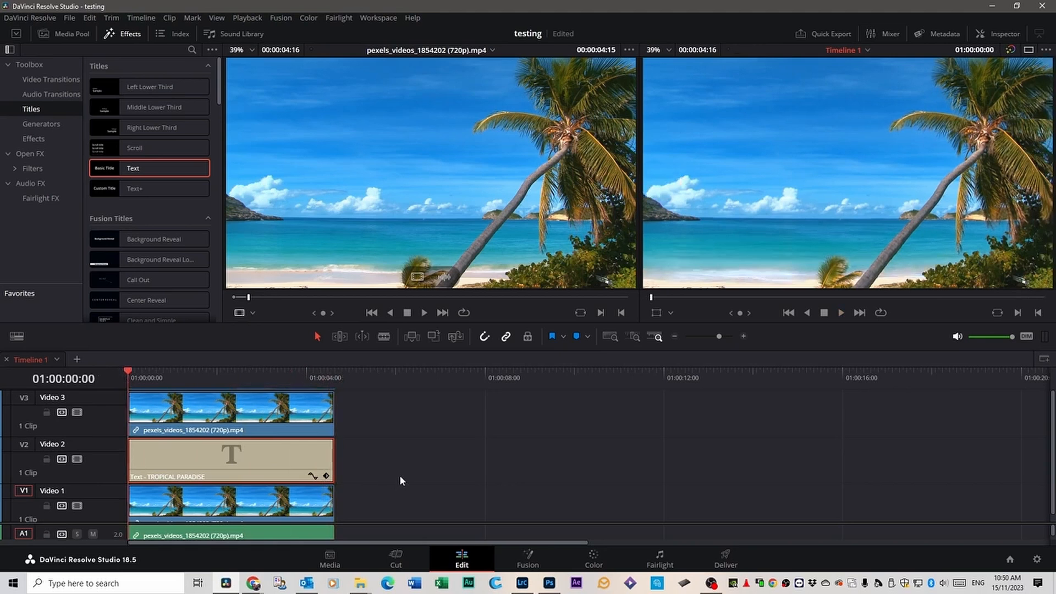
key(space)
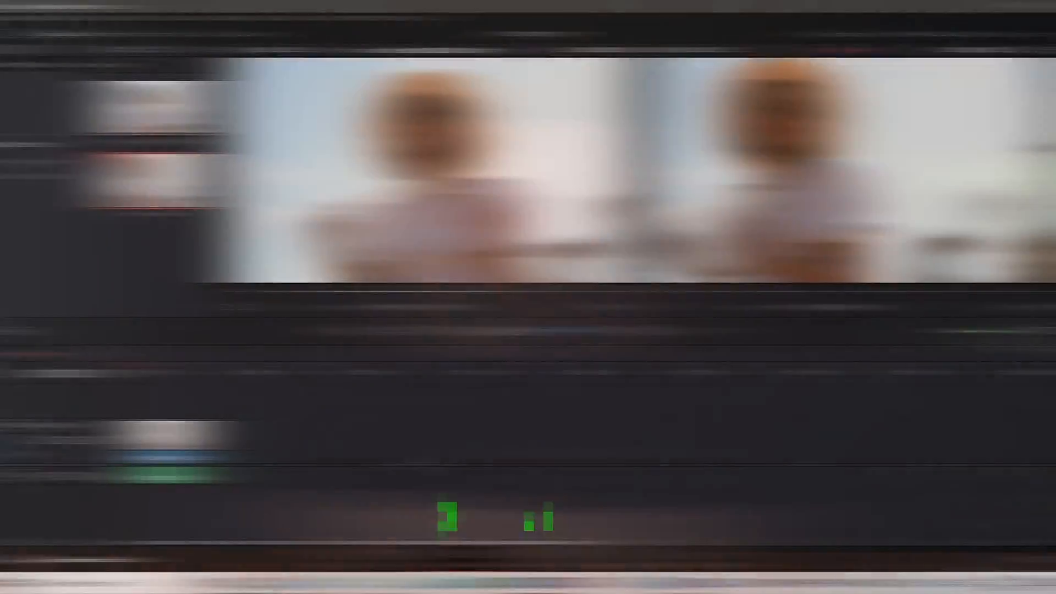
Step: Play the straw hat clip up to 01:00:04:02 and open it on the Color page
key(space)
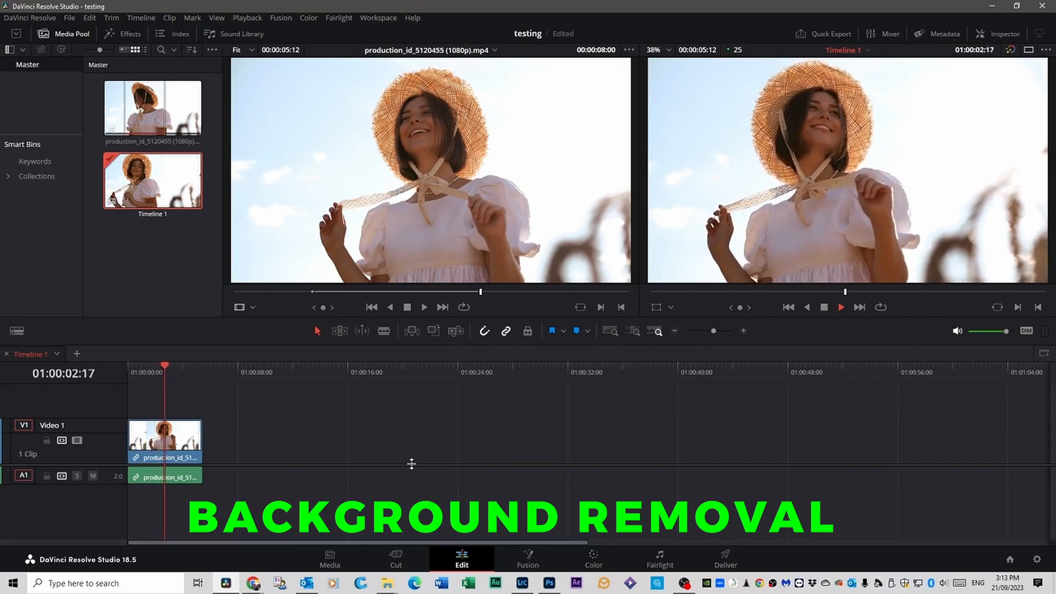
key(space)
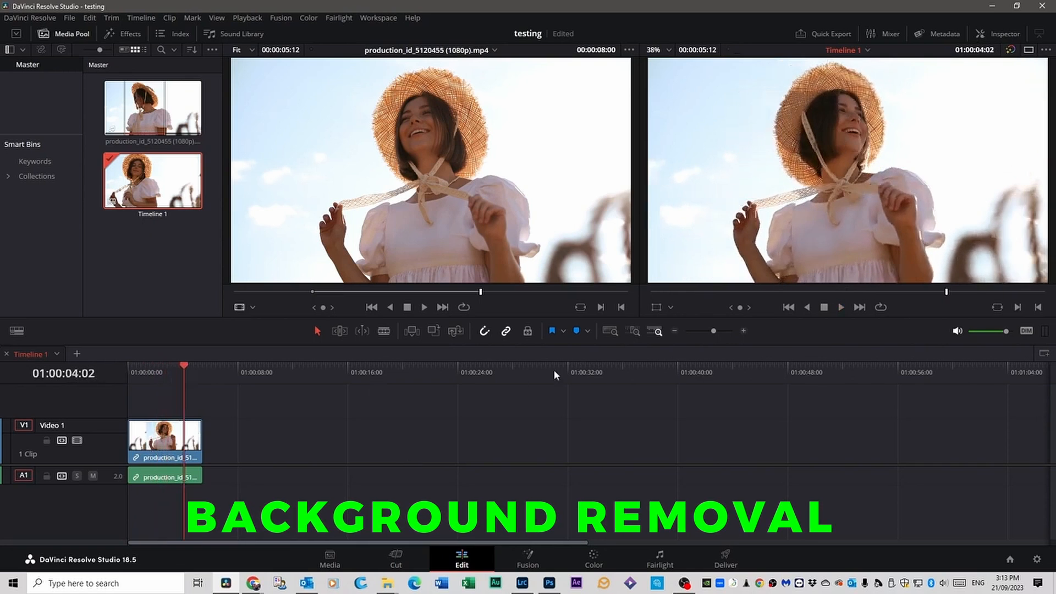
click(597, 560)
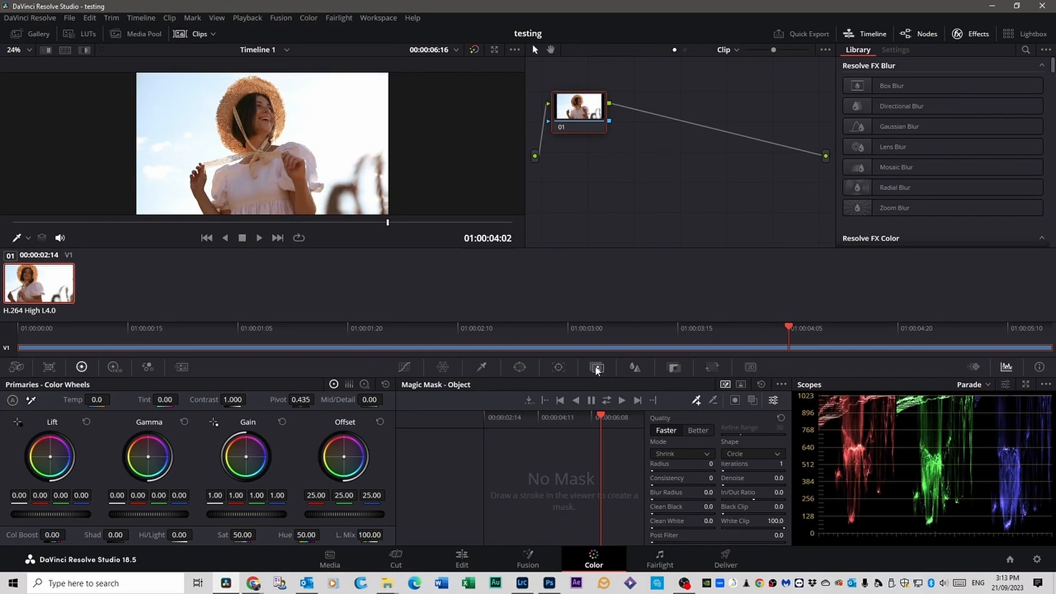
click(519, 369)
click(558, 369)
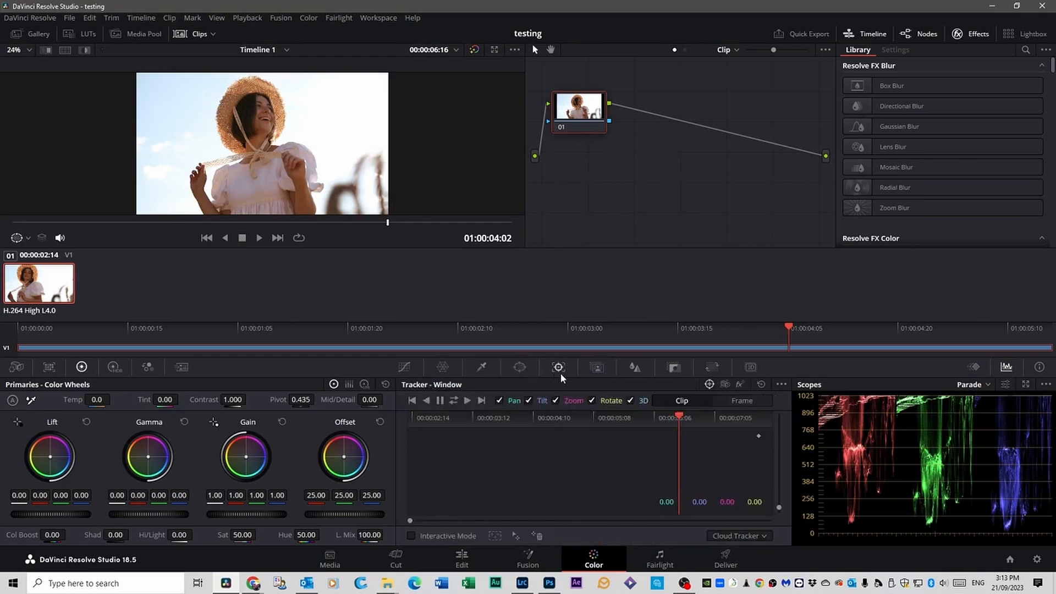
click(481, 367)
click(673, 367)
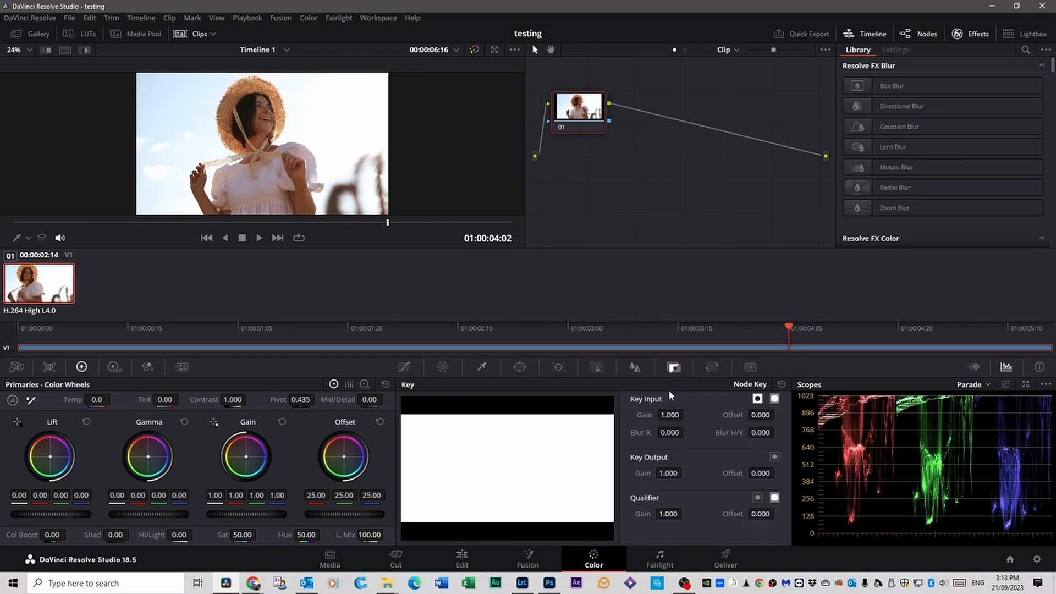
click(635, 367)
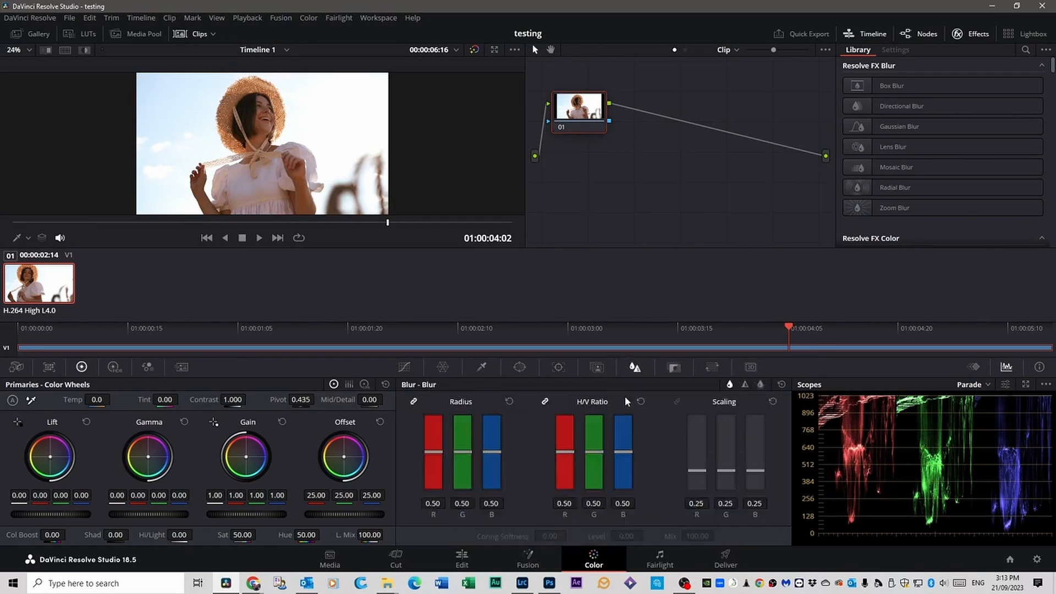
Step: Open the Magic Mask palette, look at the Person mode and its Features option, and choose Object mode
click(598, 368)
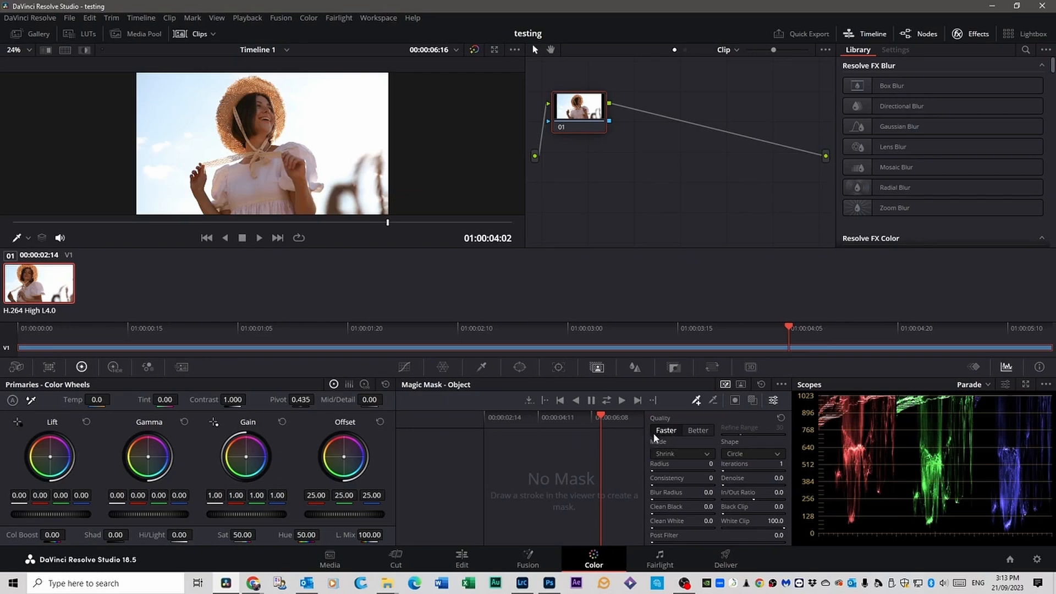
click(742, 385)
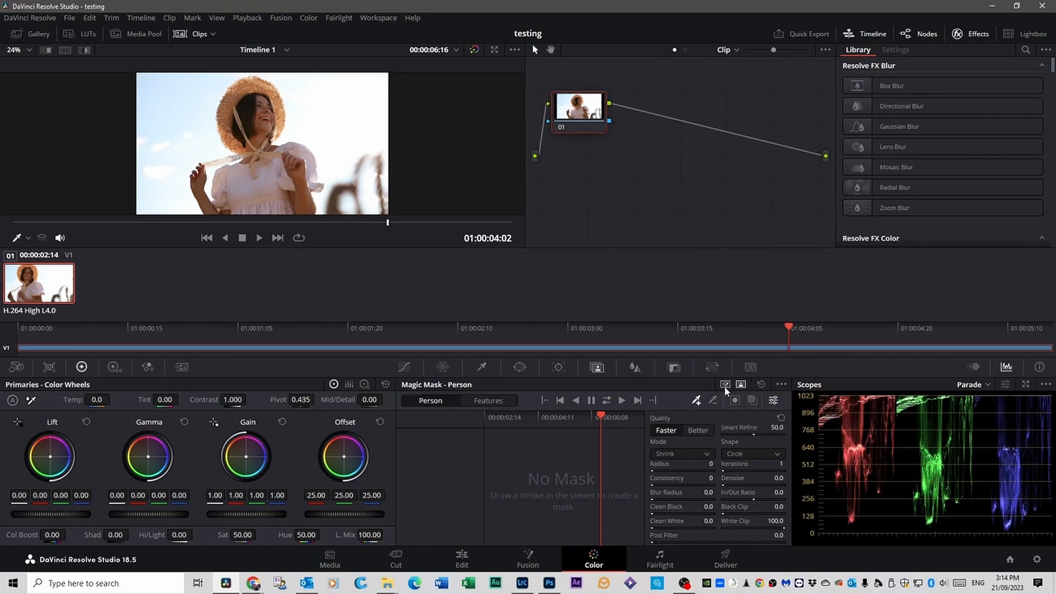
click(497, 400)
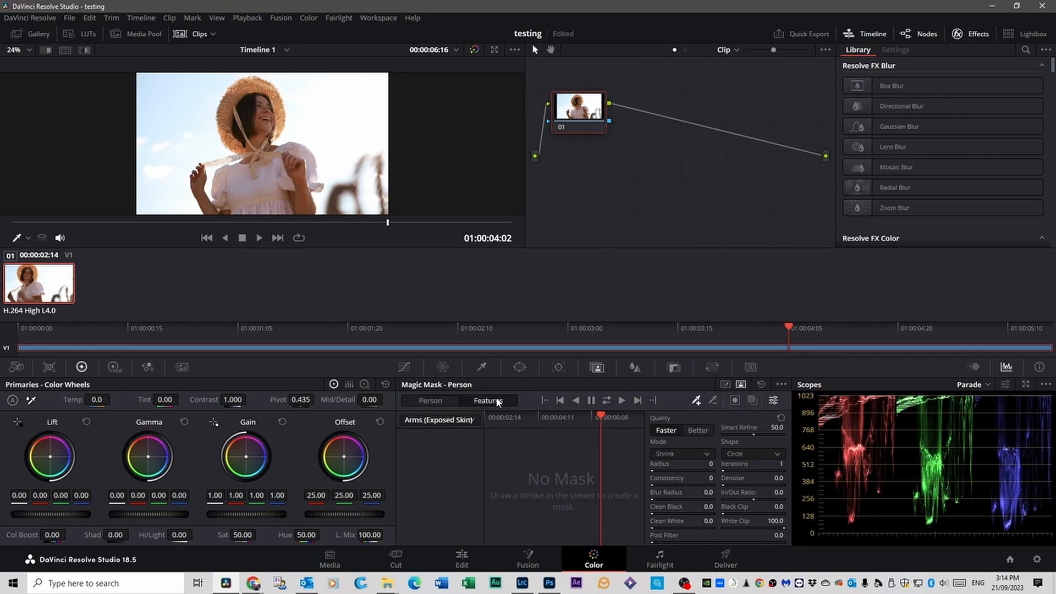
click(454, 402)
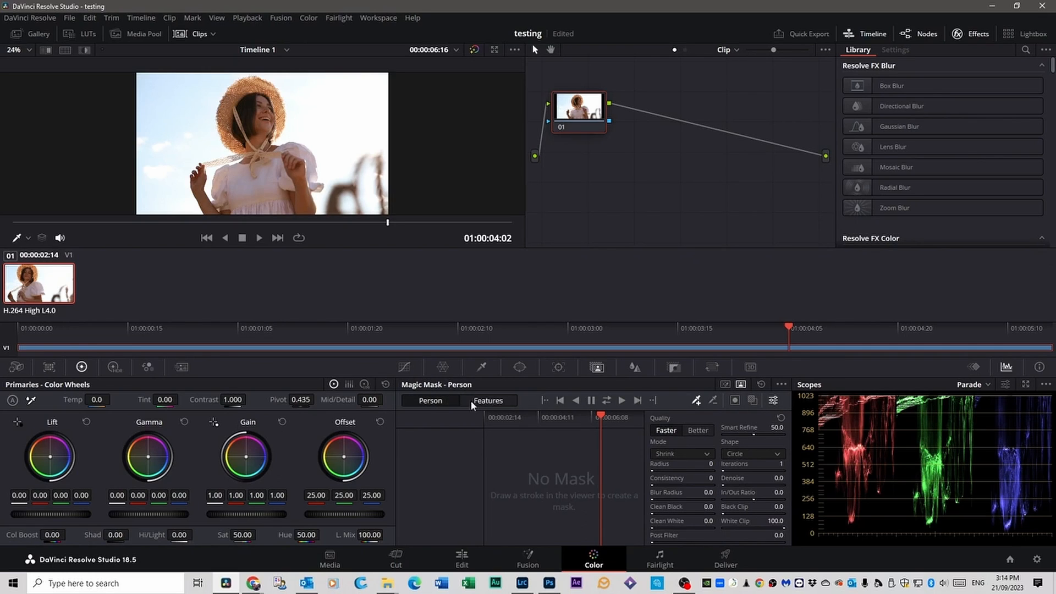
click(725, 384)
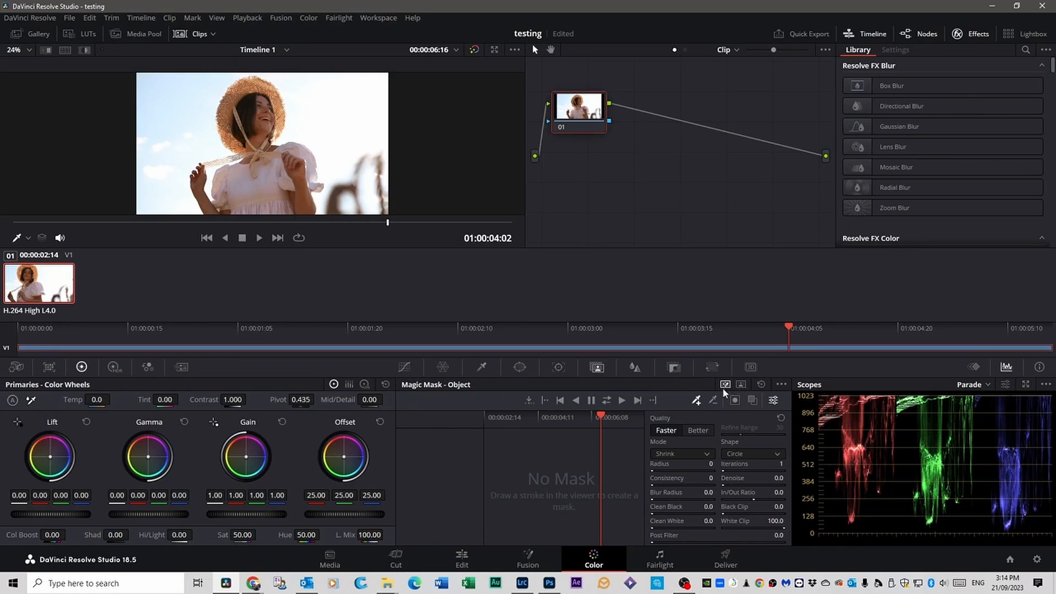
Step: Draw a Magic Mask stroke over the woman's hat, face, arms and dress at the clip start and track it forward and backward
drag(600, 416, 445, 414)
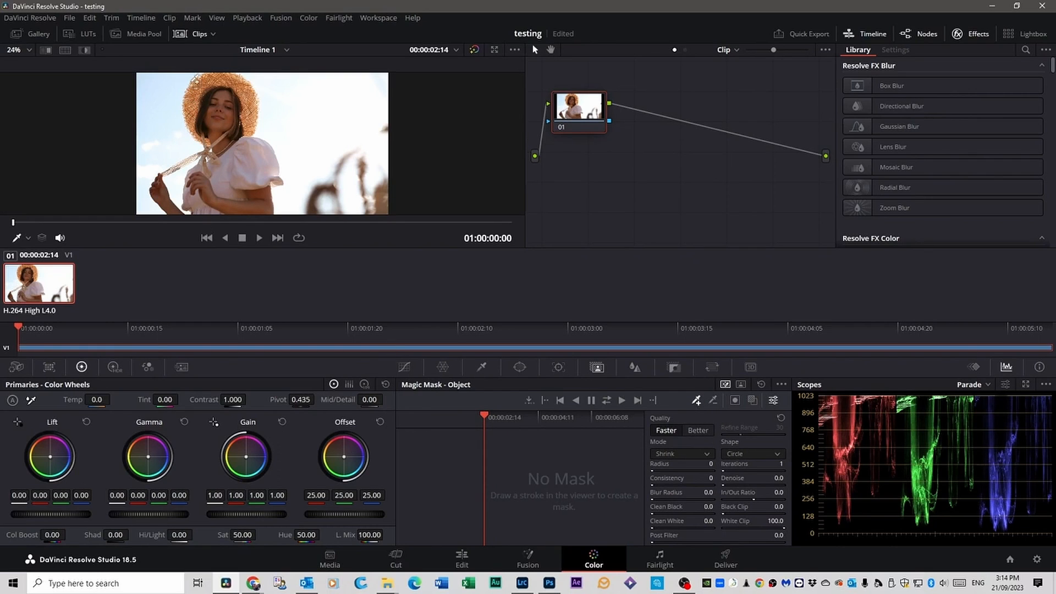
mouse_move(195, 87)
mouse_down()
mouse_move(215, 147)
mouse_move(163, 177)
mouse_move(167, 205)
mouse_move(179, 214)
mouse_move(160, 189)
mouse_move(200, 216)
mouse_move(192, 187)
mouse_move(203, 163)
mouse_move(208, 213)
mouse_move(226, 159)
mouse_move(216, 169)
mouse_move(222, 144)
mouse_move(203, 128)
mouse_move(200, 83)
mouse_move(229, 72)
mouse_move(253, 98)
mouse_move(251, 117)
mouse_move(241, 140)
mouse_move(206, 128)
mouse_move(222, 86)
mouse_move(229, 122)
mouse_move(226, 92)
mouse_move(217, 125)
mouse_move(234, 150)
mouse_move(259, 138)
mouse_move(277, 164)
mouse_move(273, 206)
mouse_move(226, 208)
mouse_move(262, 167)
mouse_move(230, 167)
mouse_move(271, 206)
mouse_up()
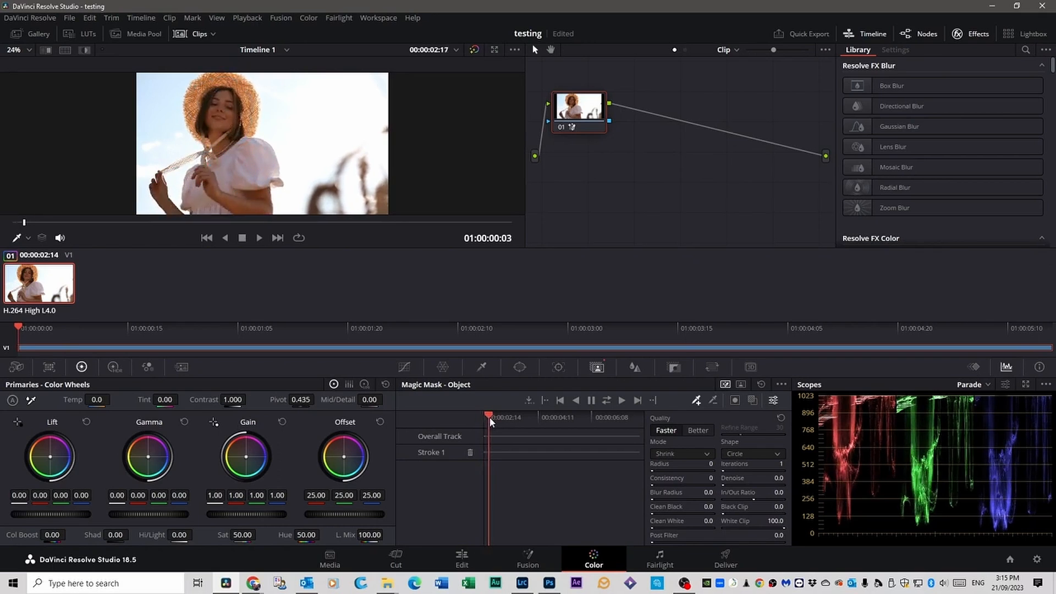
mouse_move(484, 419)
mouse_down()
mouse_move(492, 421)
mouse_move(481, 420)
mouse_up()
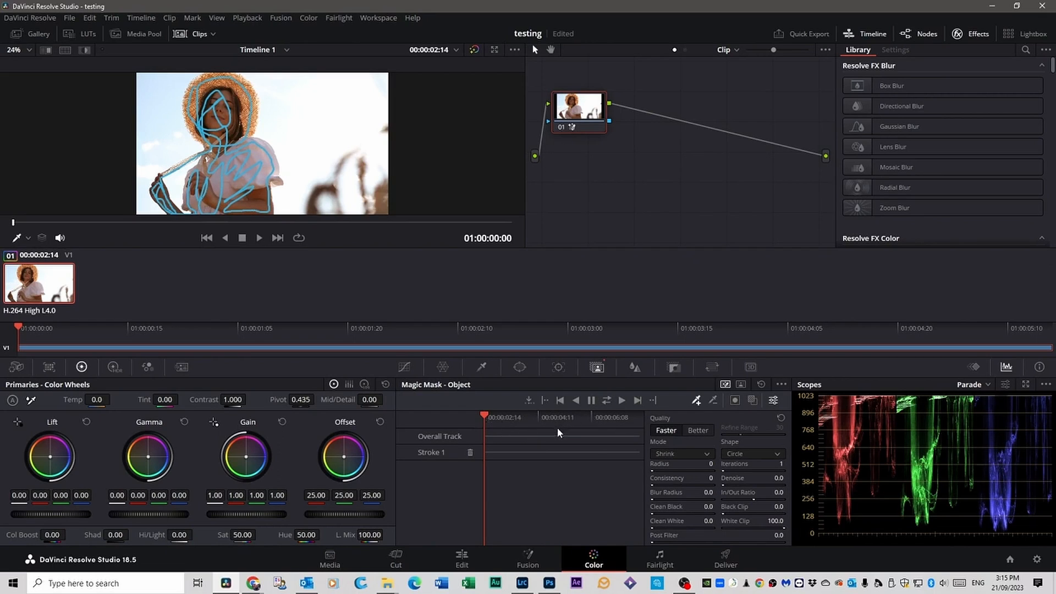
click(607, 401)
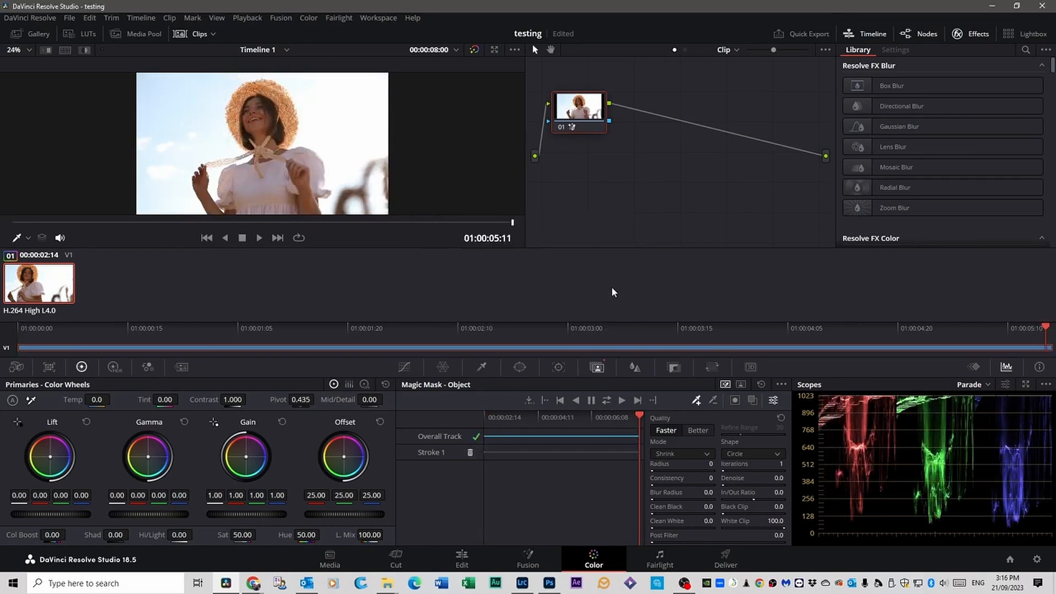
Step: Turn on the mask overlay and play the clip from its start to 01:00:04:18 to check the tracked mask
click(752, 401)
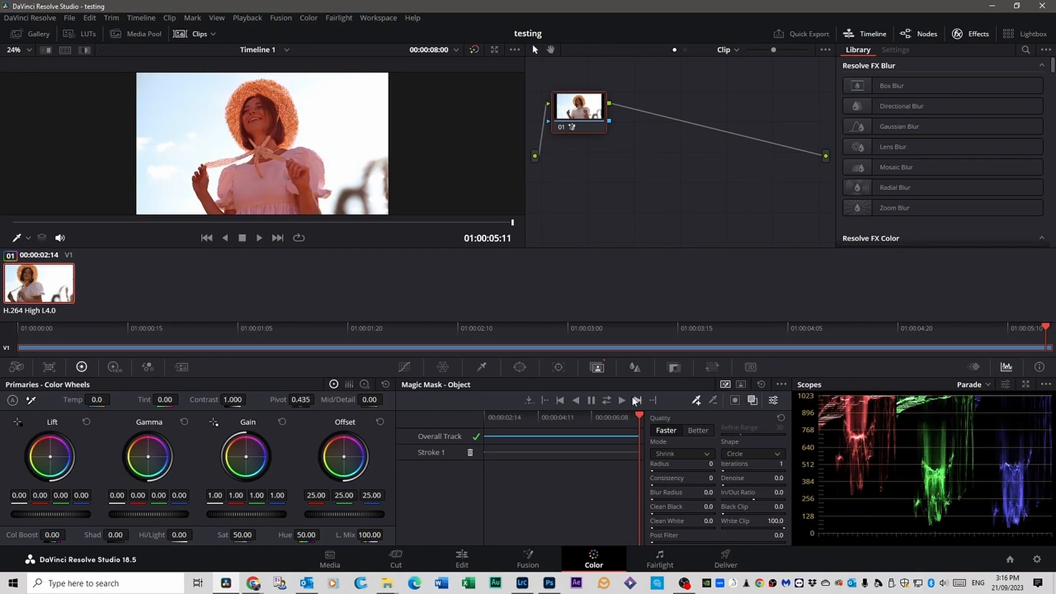
drag(640, 418, 478, 424)
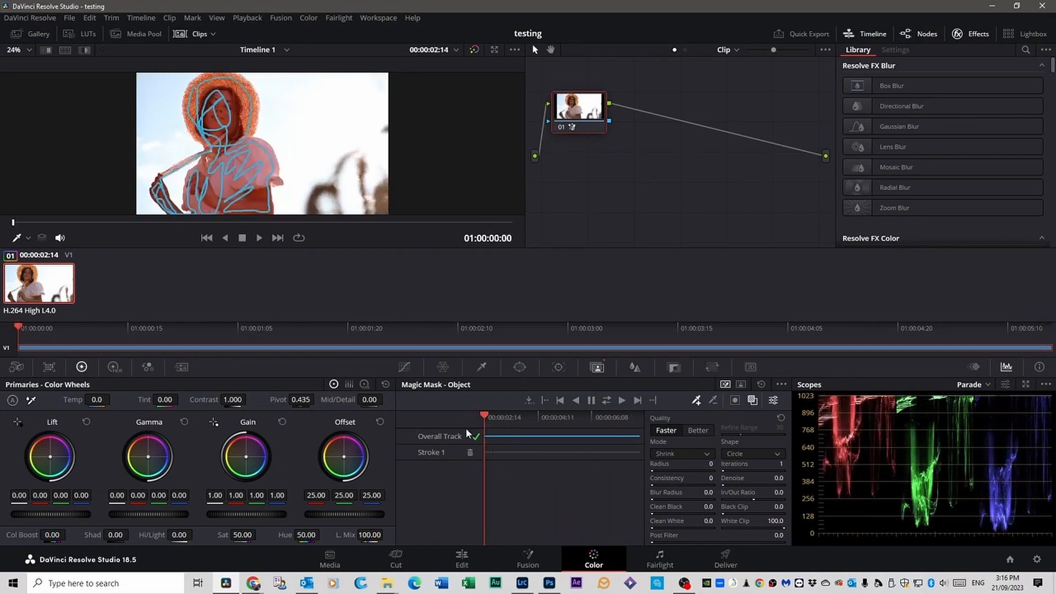
key(space)
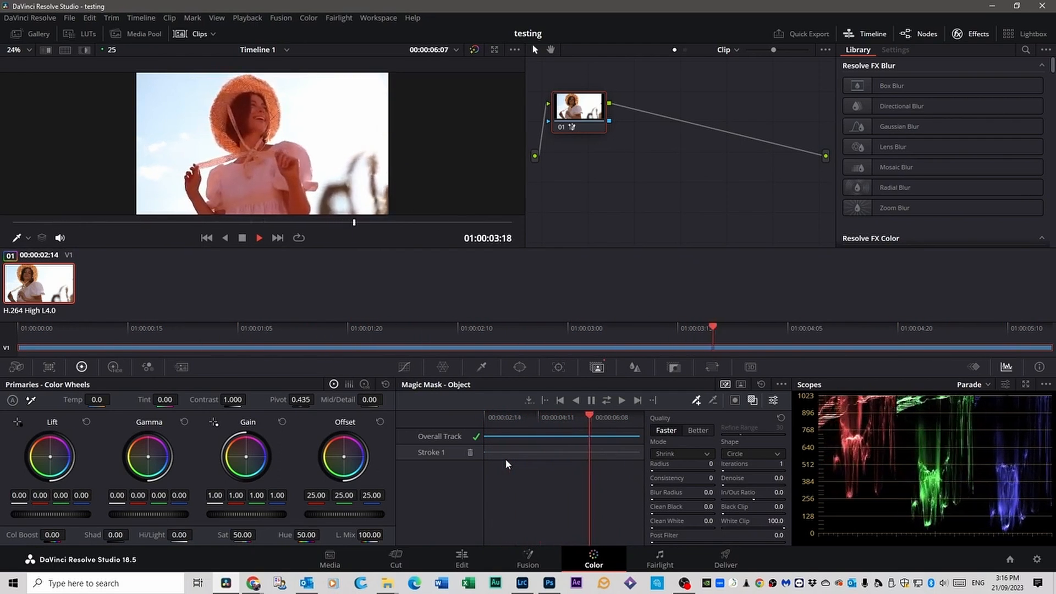
key(space)
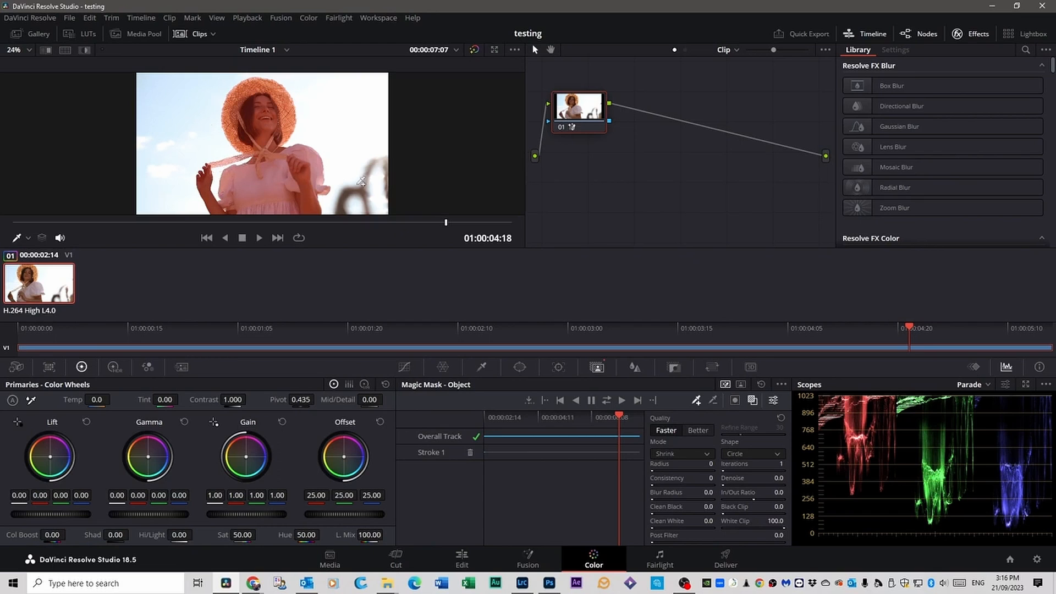
Step: Turn off the Magic Mask overlay and return the playhead to the start of the straw hat clip
drag(623, 418, 544, 416)
click(754, 402)
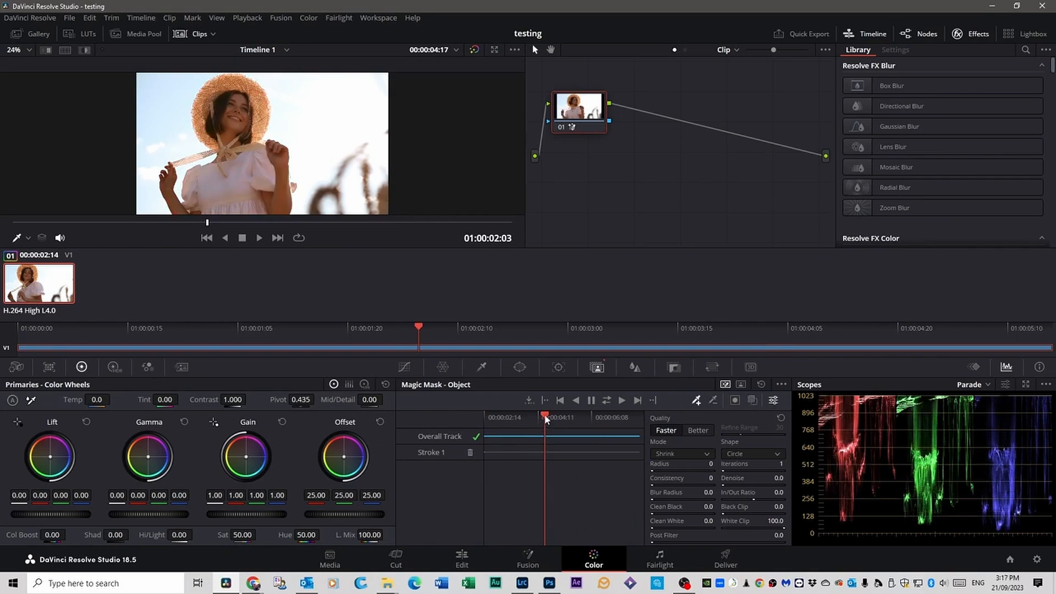
drag(546, 420, 484, 418)
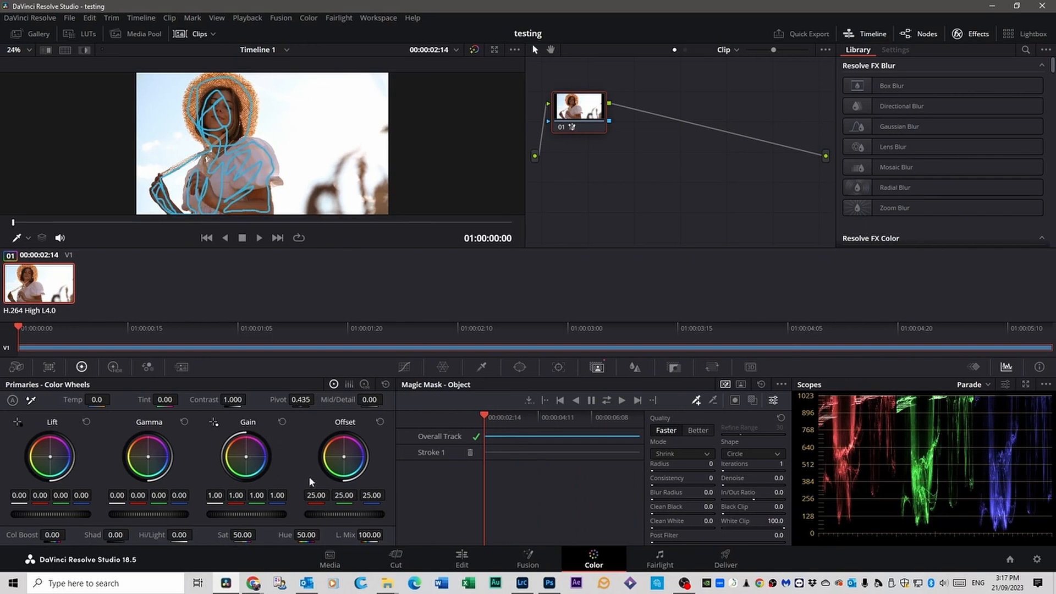
Step: Grade the masked woman with Lift 0.02, Gain 0.96 and Saturation 63.60 while playing the clip to check the isolation
key(space)
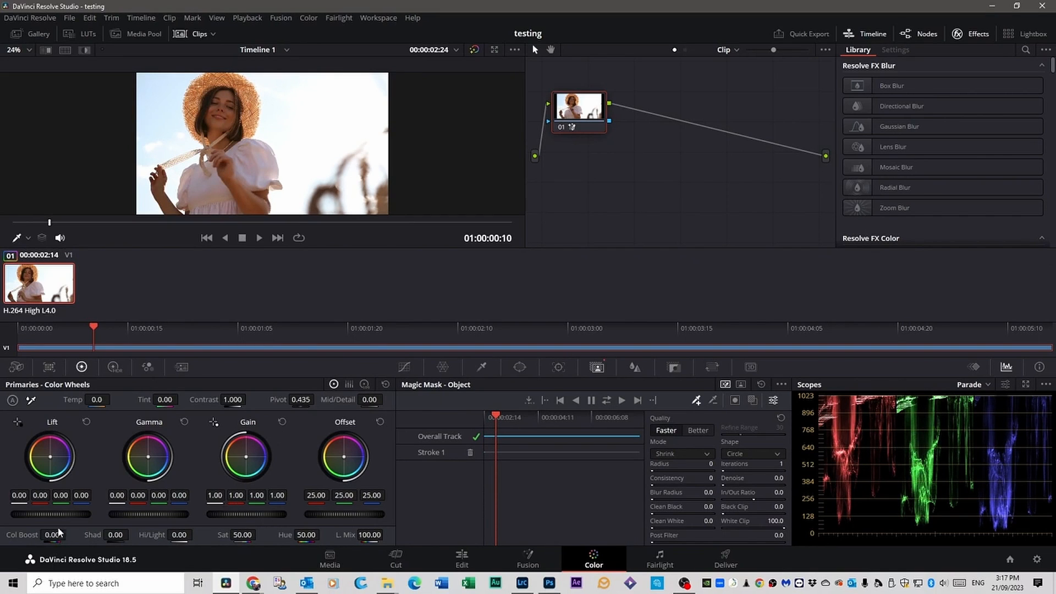
drag(50, 514, 27, 514)
key(space)
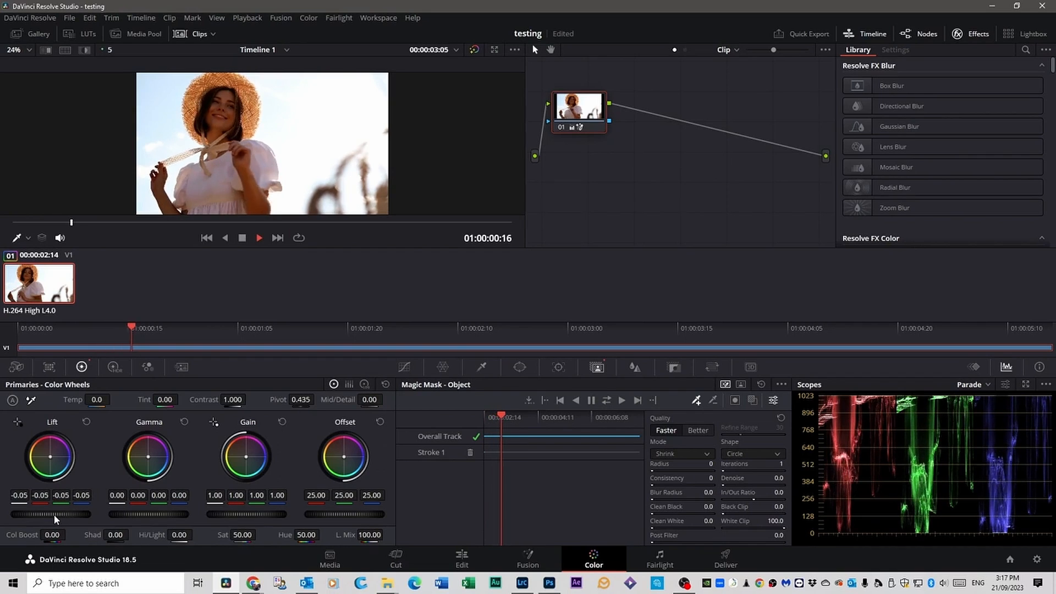
drag(50, 514, 84, 515)
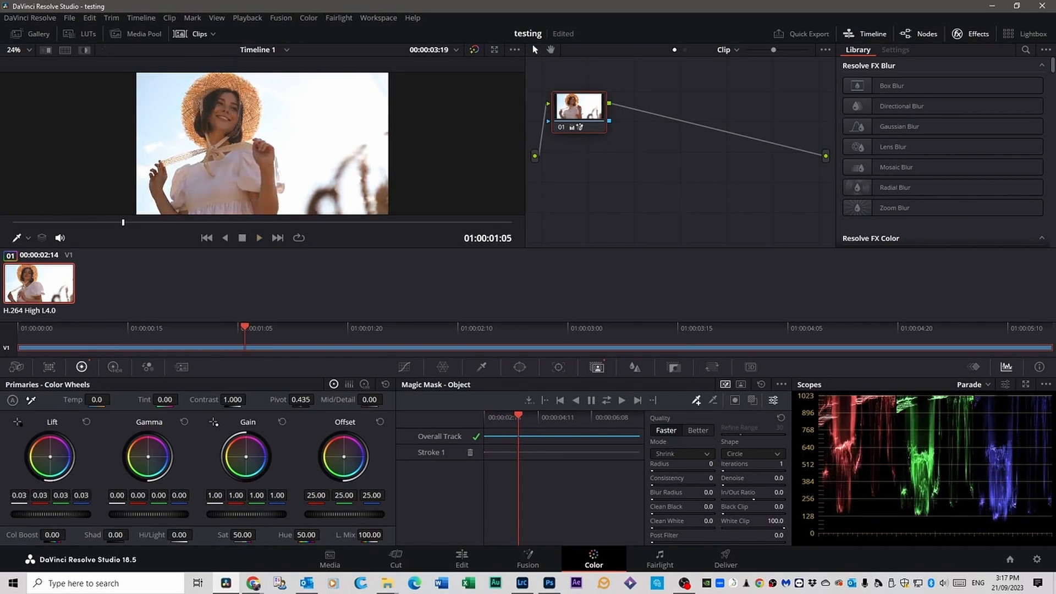
drag(242, 535, 279, 535)
key(space)
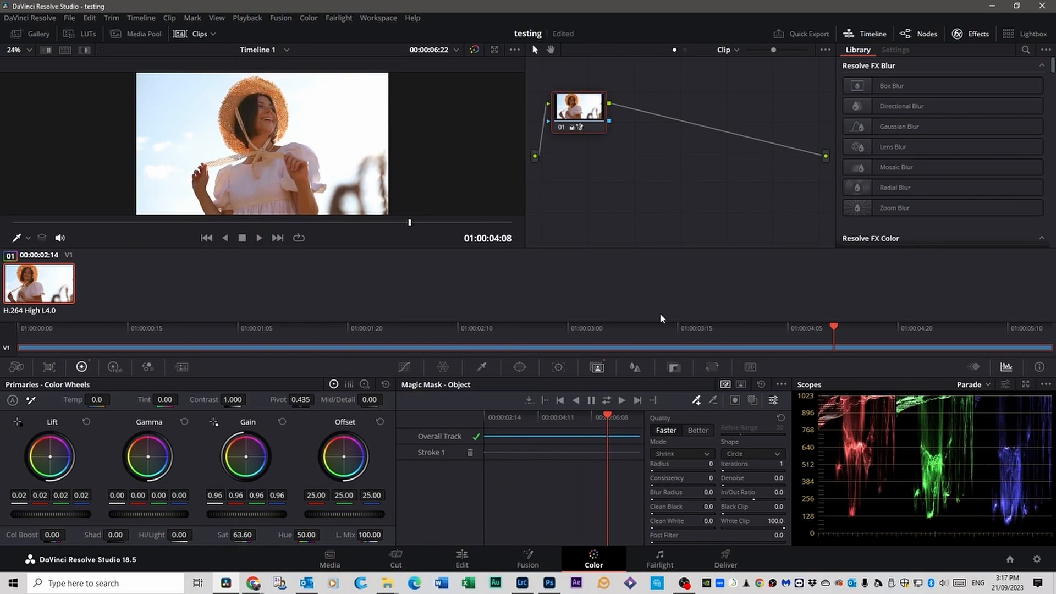
Step: Add an alpha output, connect node 01's alpha to it, and play the cutout from the clip start
right_click(666, 165)
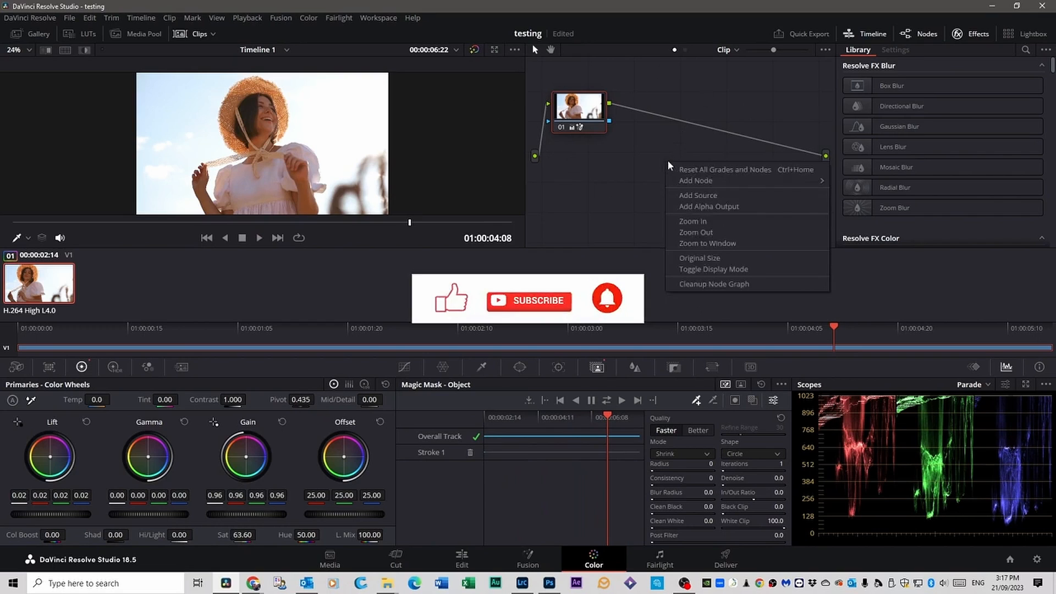
click(709, 208)
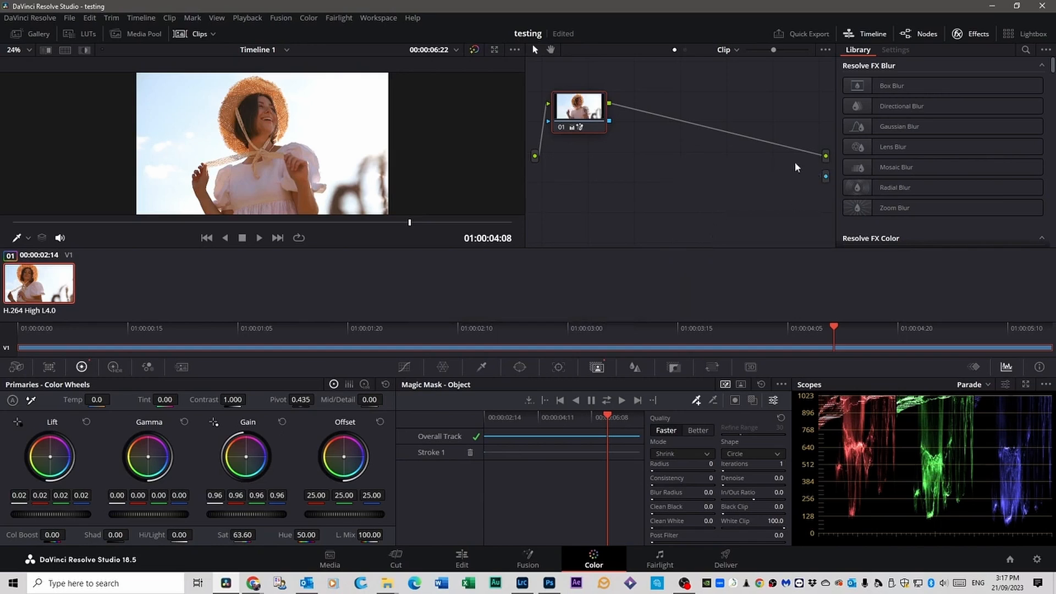
drag(826, 177, 609, 122)
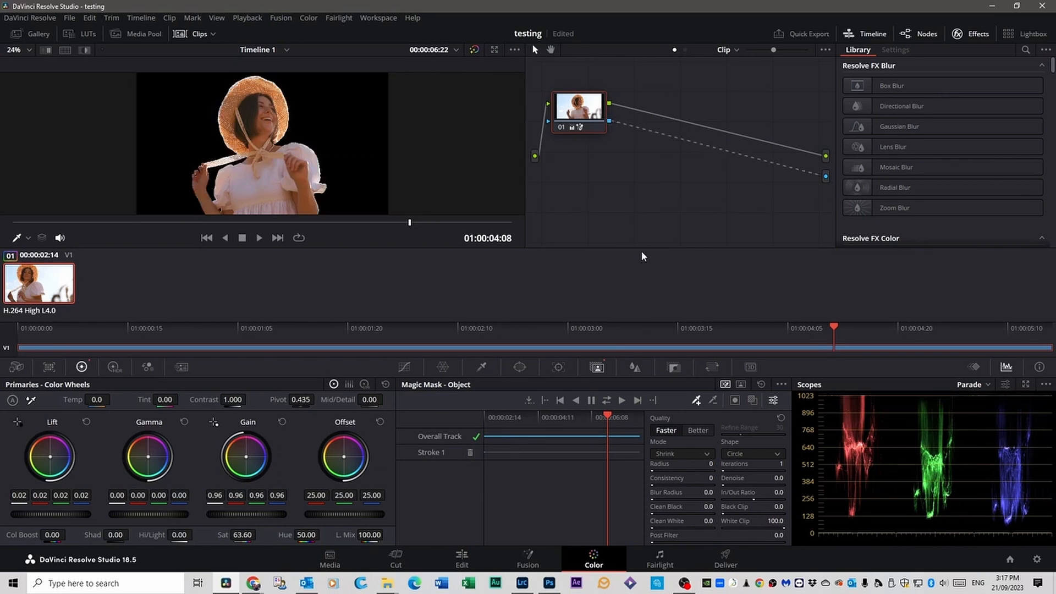
drag(608, 418, 484, 423)
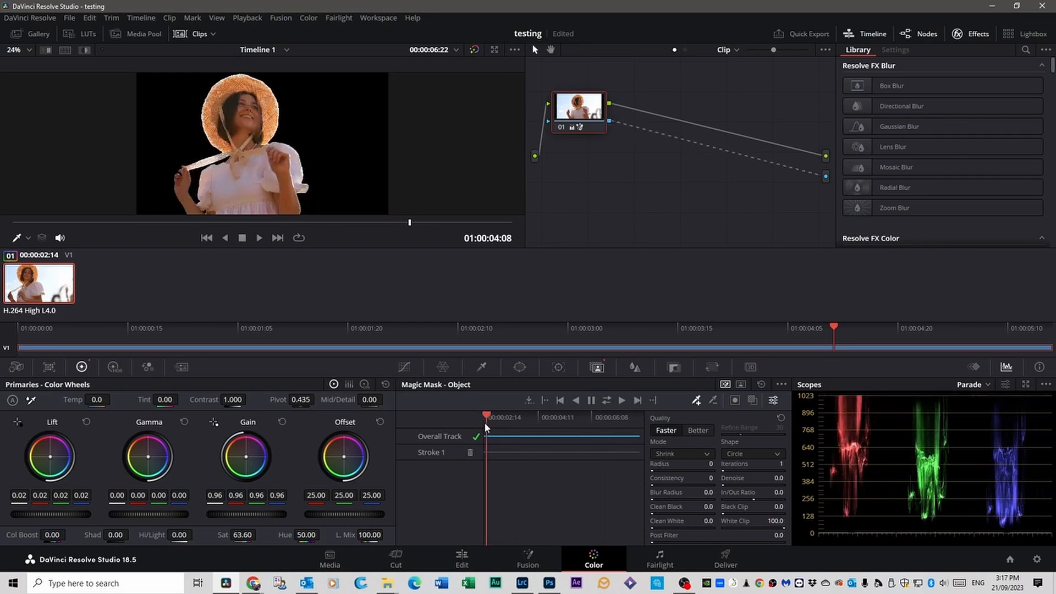
key(space)
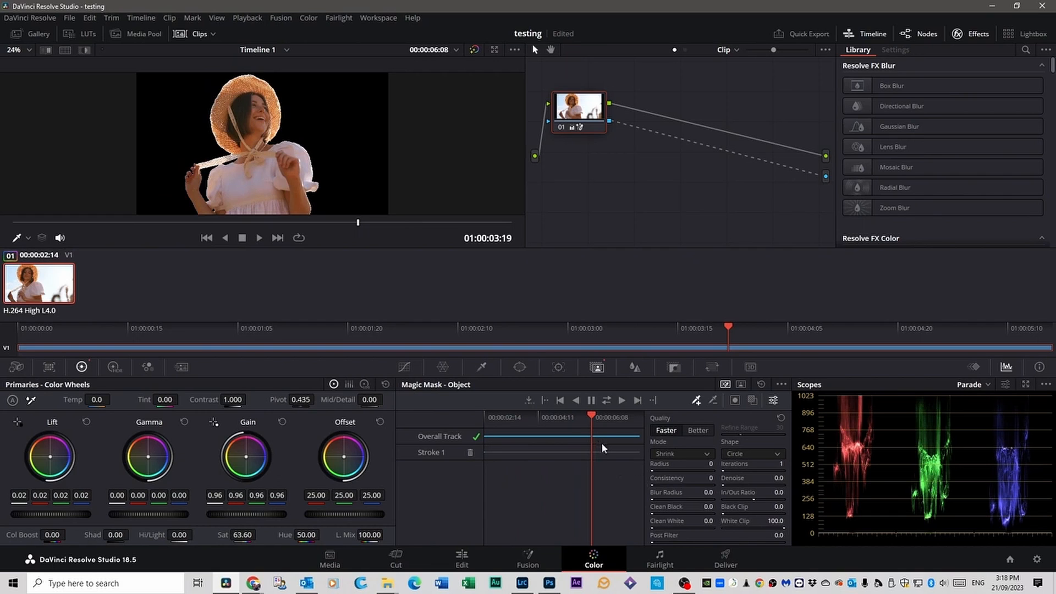
Step: On the Edit page, place White back.jpg on Video 1 beneath the woman clip, match its length to the clip and play the result
click(466, 560)
drag(180, 366, 121, 364)
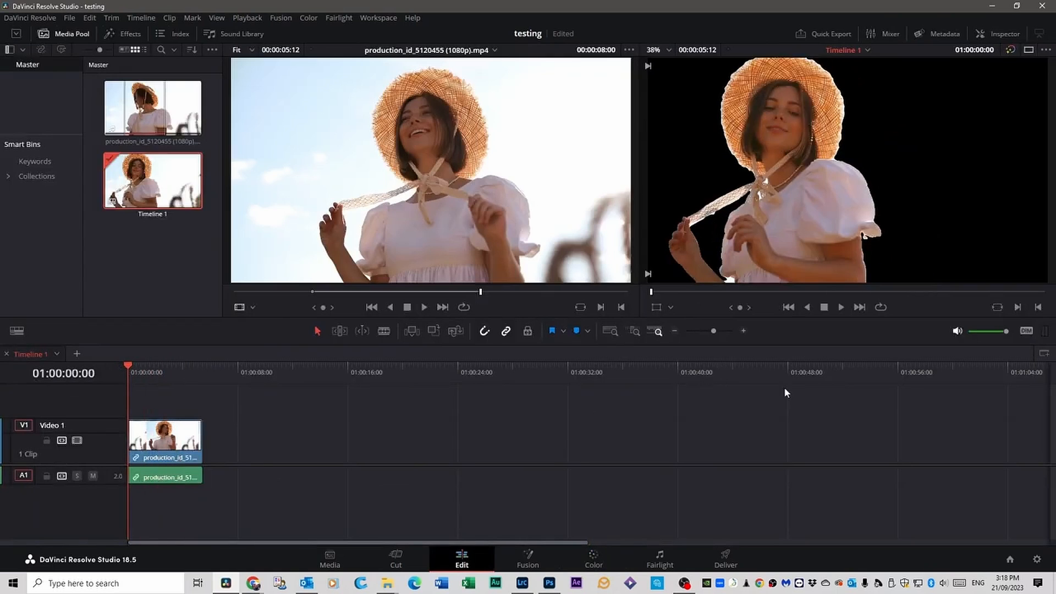
drag(418, 181, 171, 406)
drag(228, 444, 197, 434)
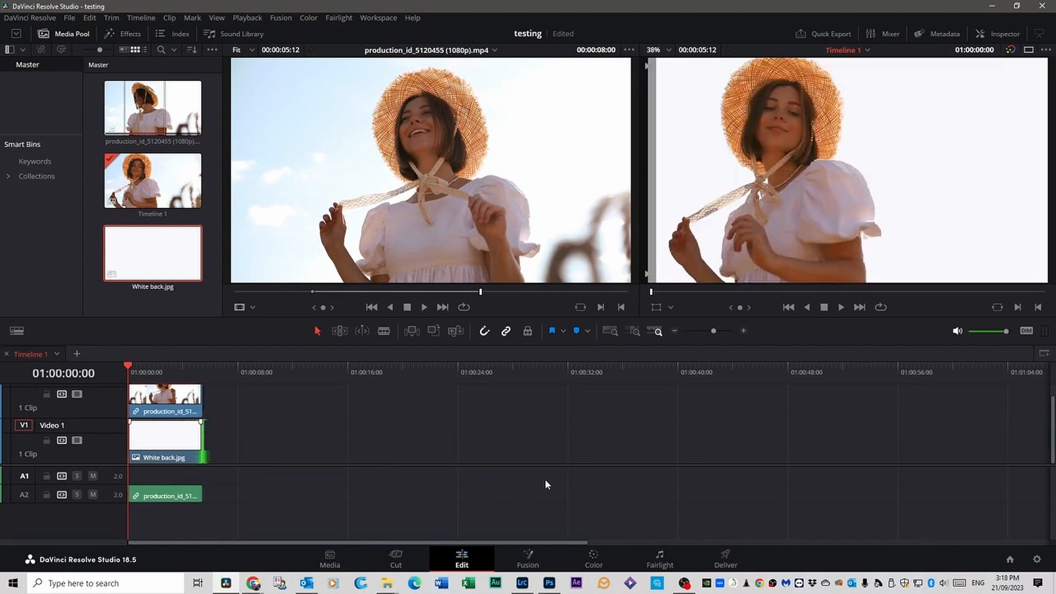
key(space)
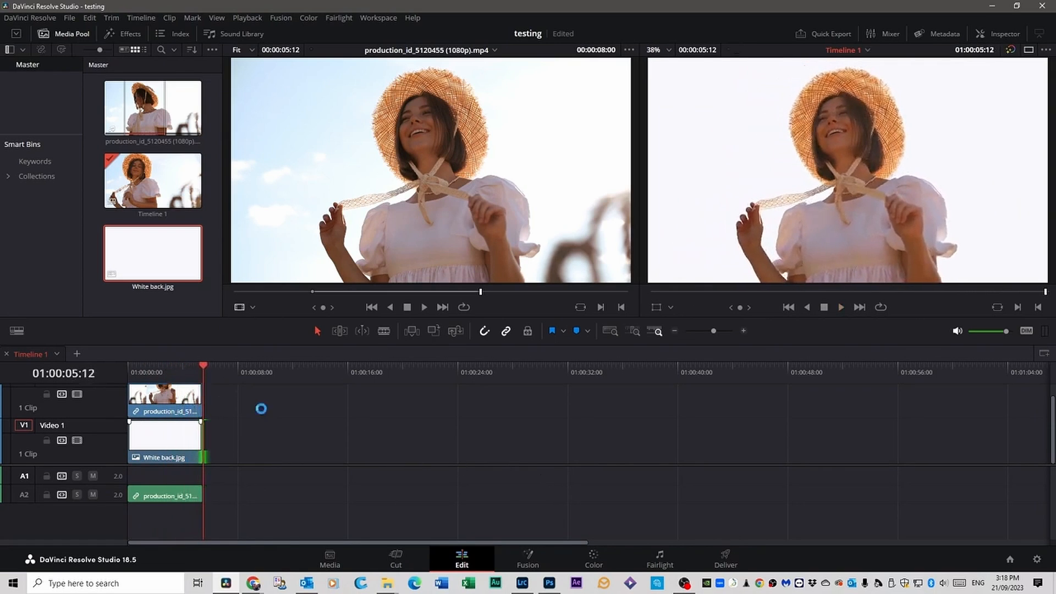
Step: Add a basic Text title on Video 1 in the empty space after the clips
click(131, 34)
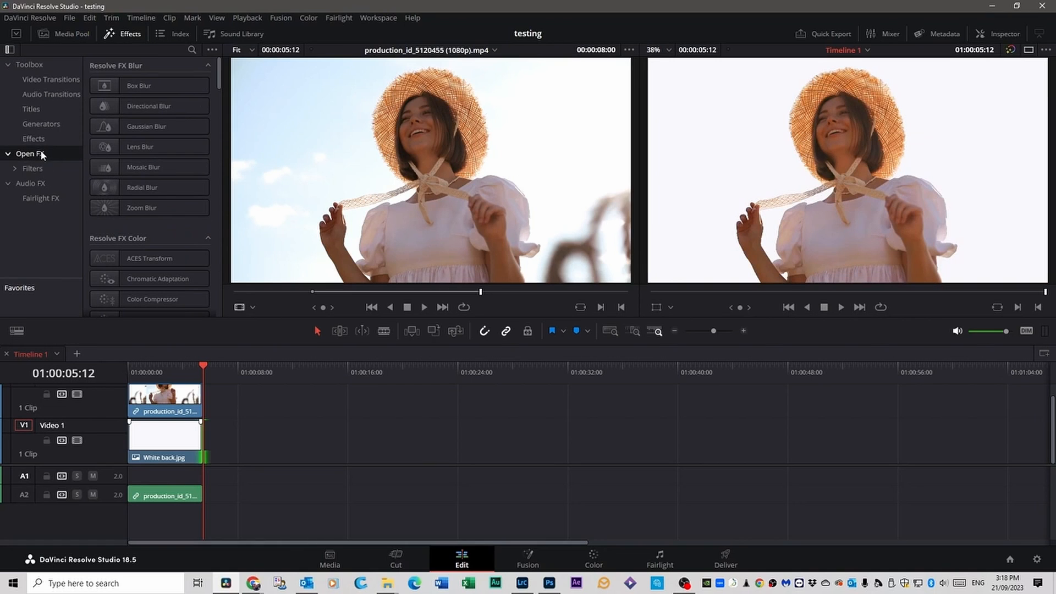
click(29, 110)
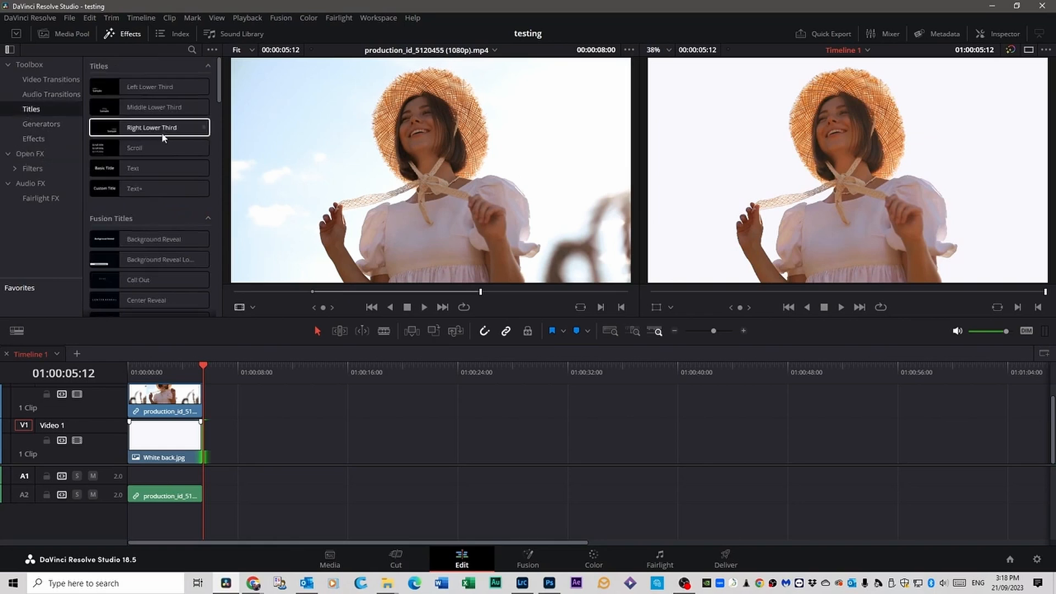
click(136, 168)
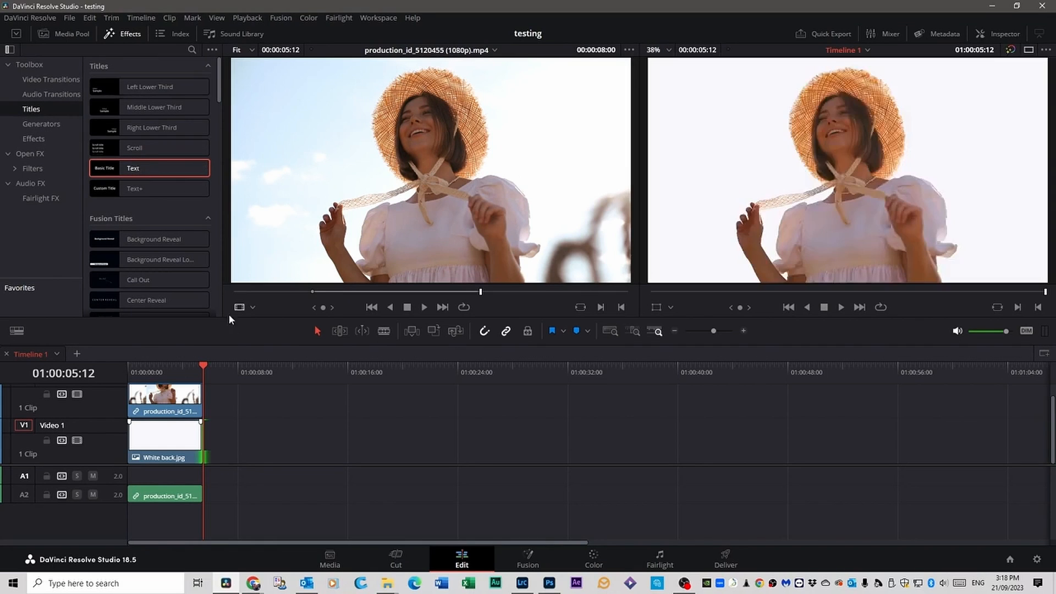
drag(150, 170, 247, 434)
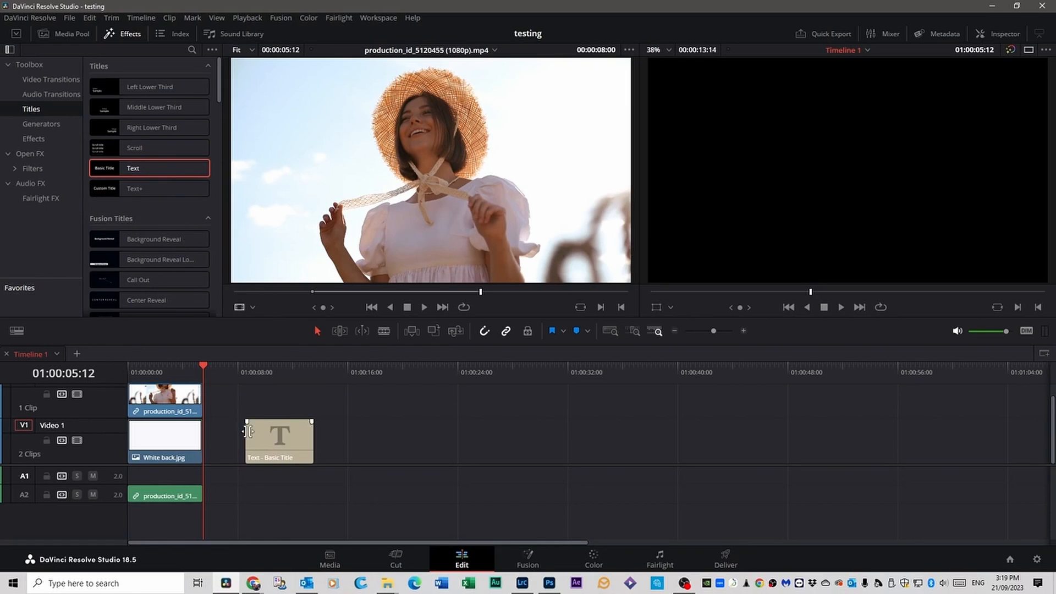
Step: Move the playhead to the new title and replace its text with NICE HAT
drag(204, 367, 246, 368)
click(266, 439)
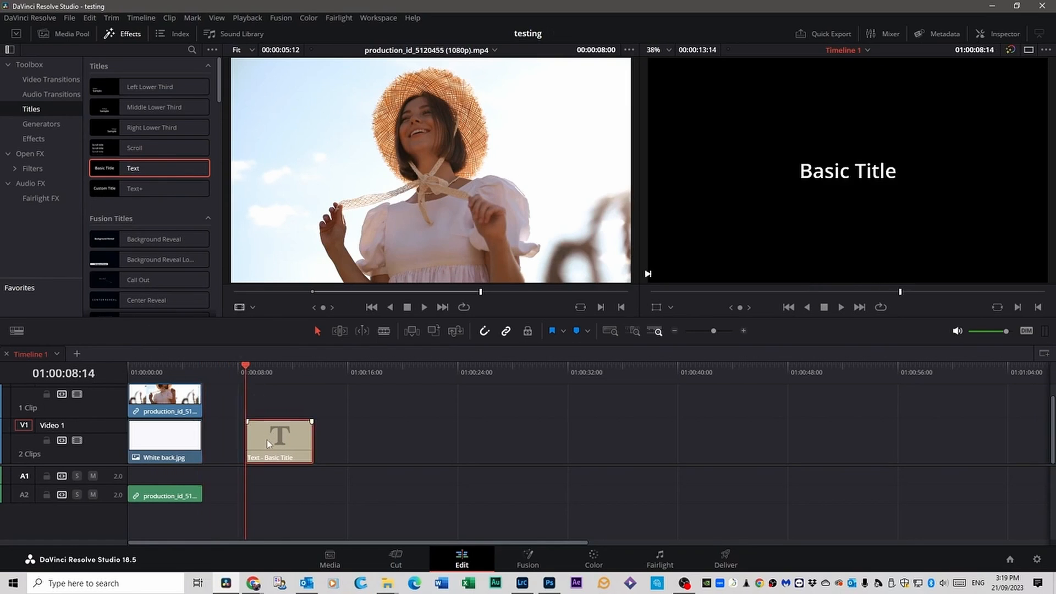
click(1001, 34)
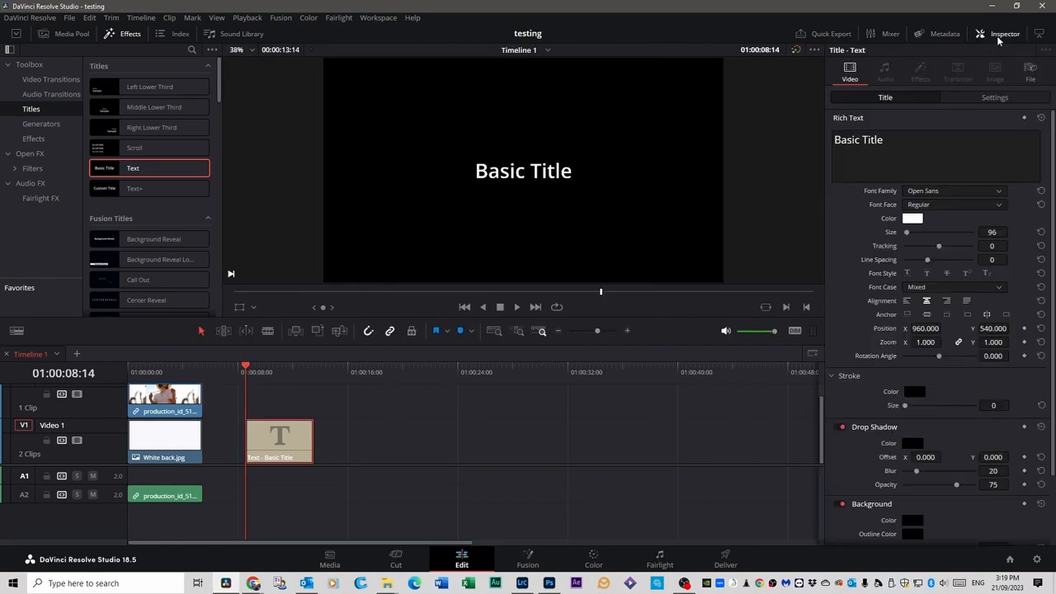
click(888, 141)
drag(889, 141, 833, 142)
text(NI)
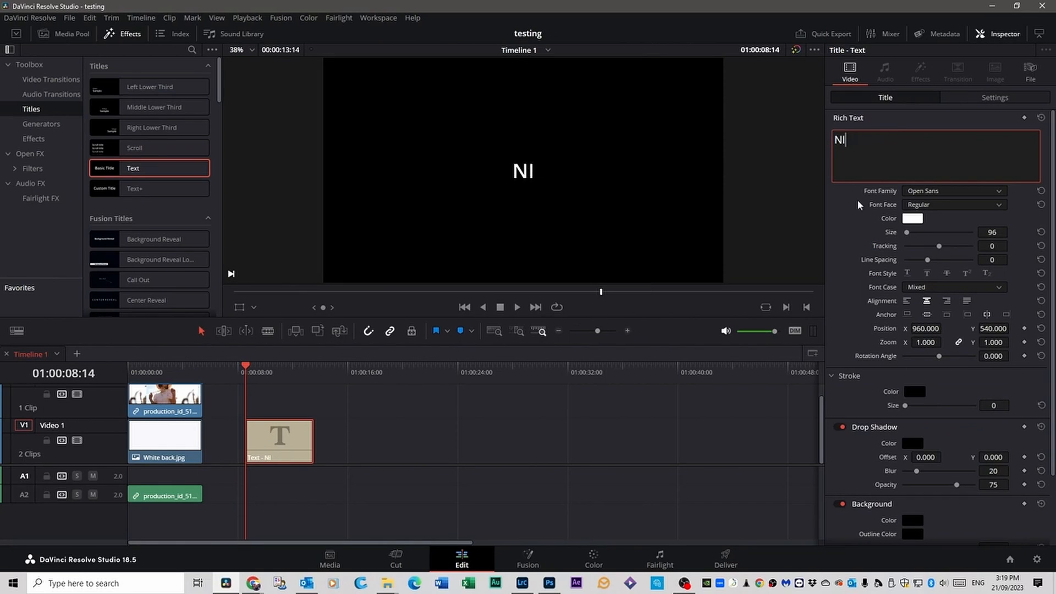
text(CE HAT)
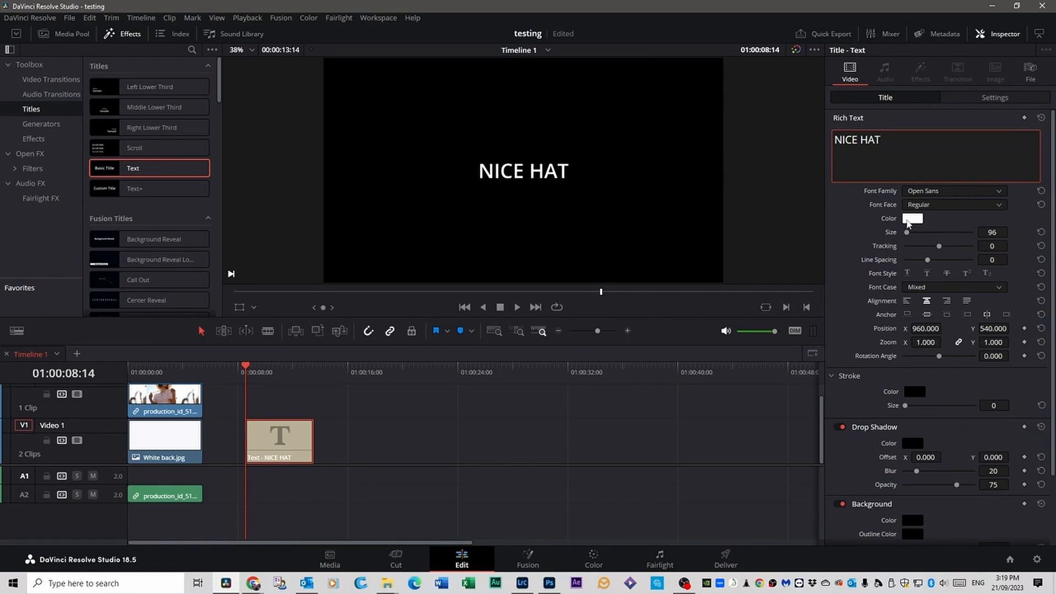
Step: Set the NICE HAT title's colour to the muted blue #55557f
click(908, 221)
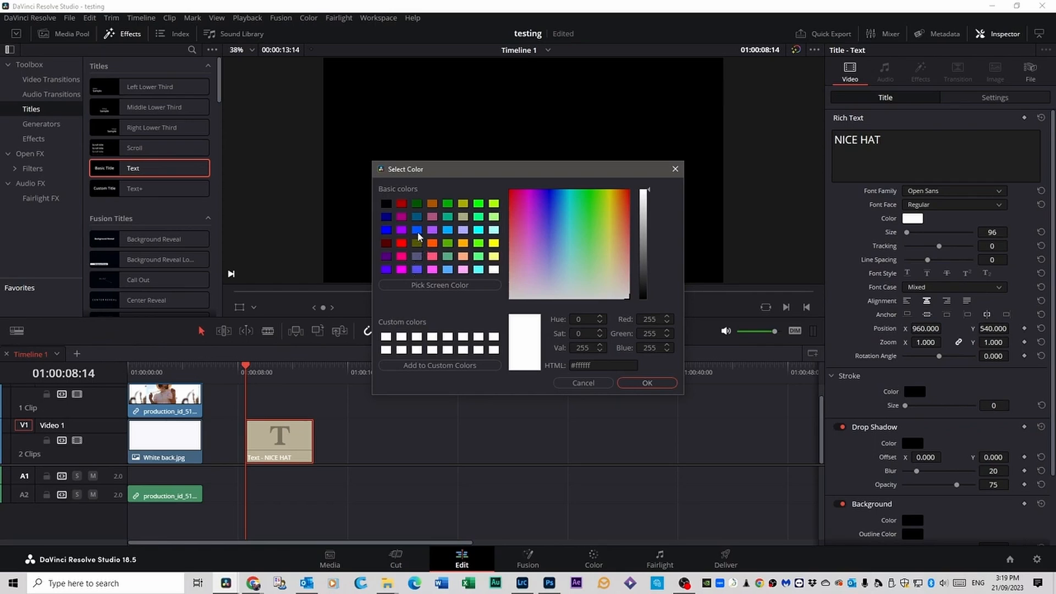
click(417, 256)
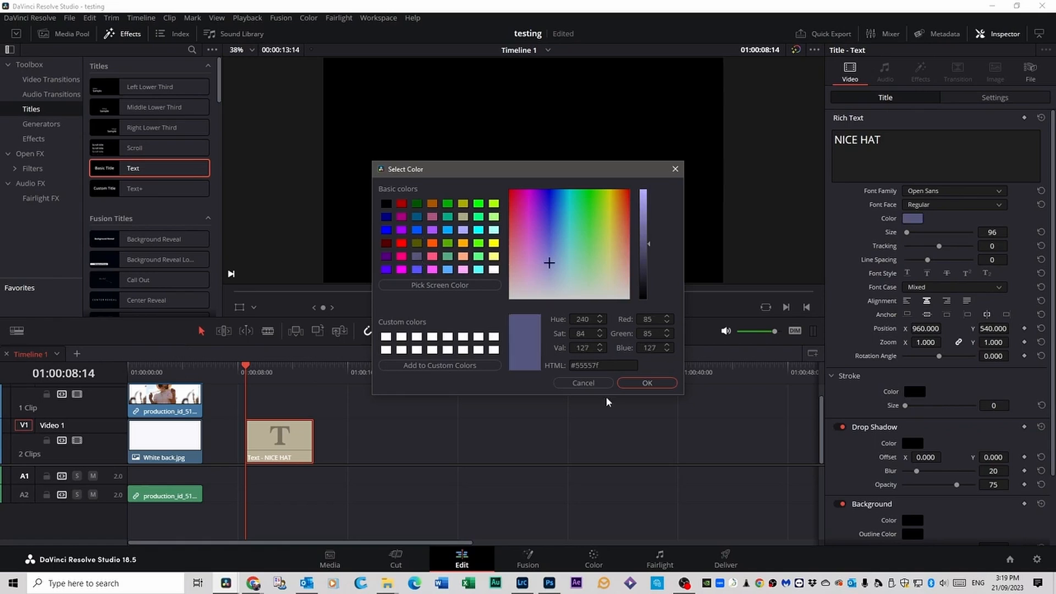
click(647, 383)
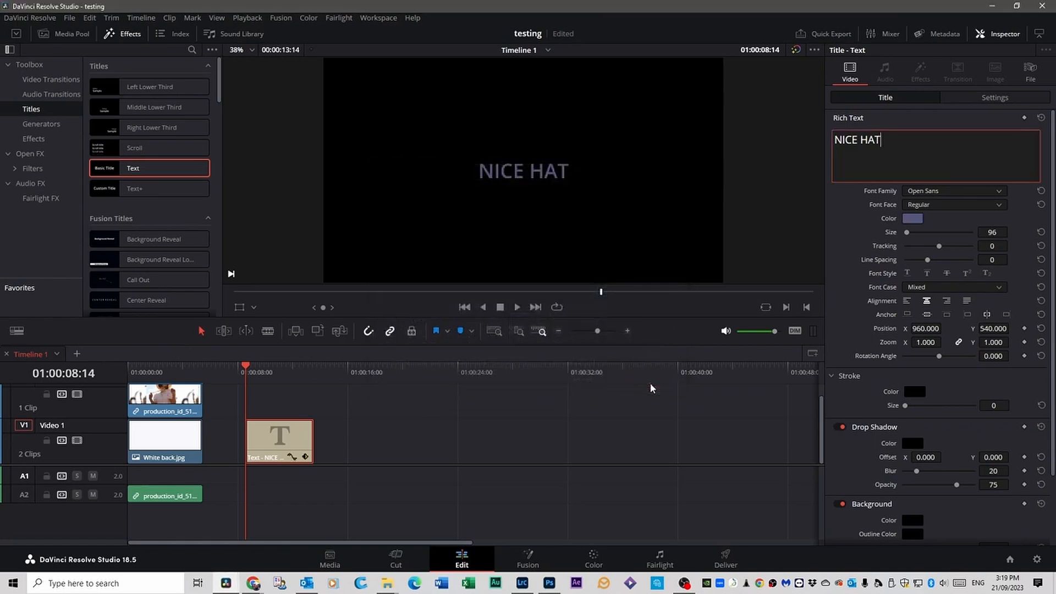
Step: Set the NICE HAT title's font to Montserrat ExtraBold and its size to 367
drag(884, 141, 833, 140)
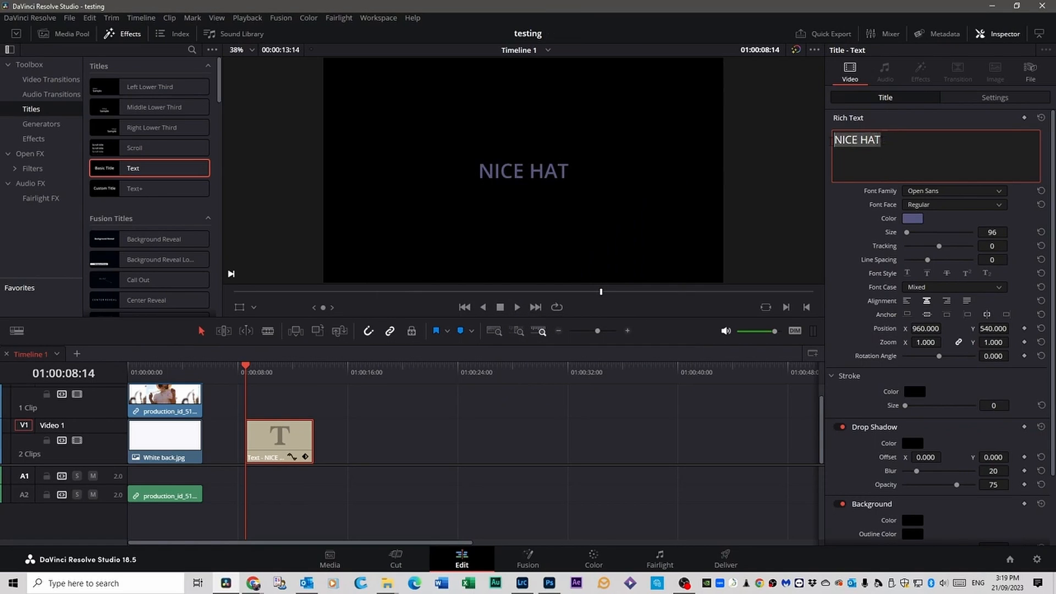
click(999, 194)
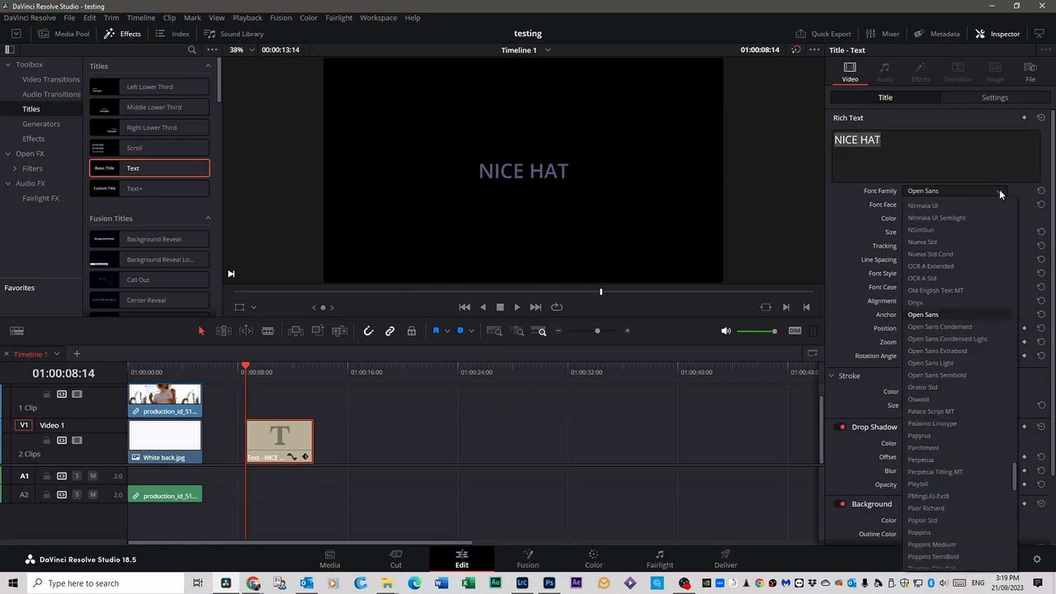
click(949, 219)
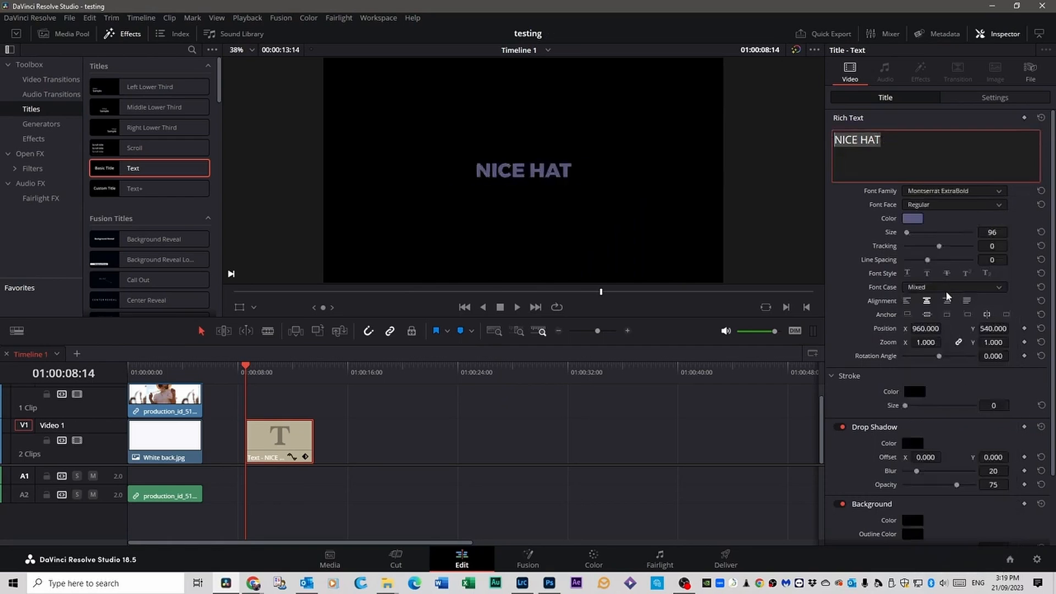
drag(908, 236, 912, 235)
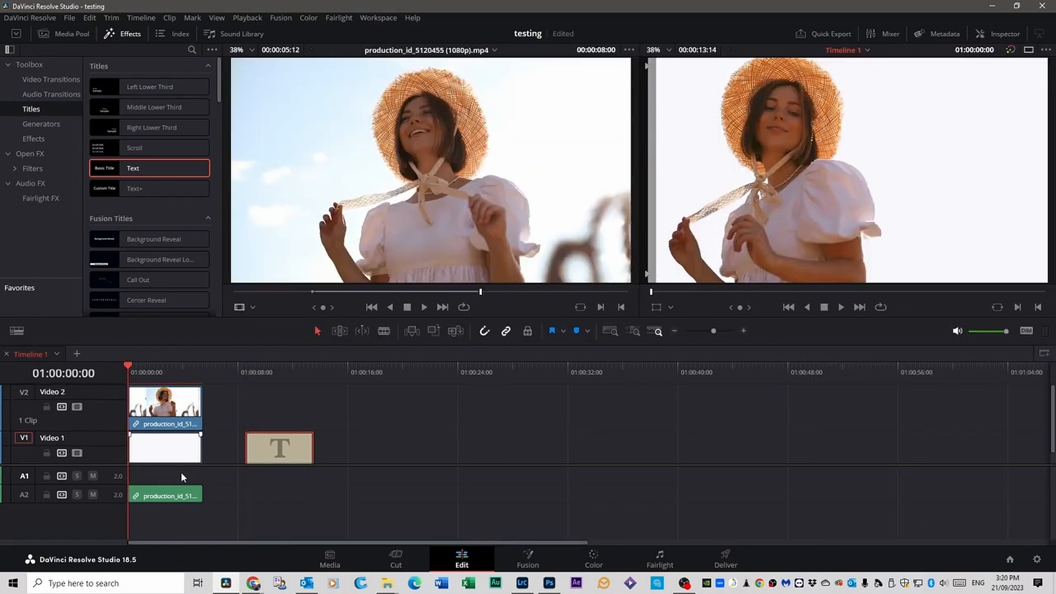
Step: Stack the NICE HAT title on Video 2 and the woman clip on Video 3 at the timeline start, matching lengths, and play the composite
drag(174, 417, 390, 410)
drag(280, 429, 197, 418)
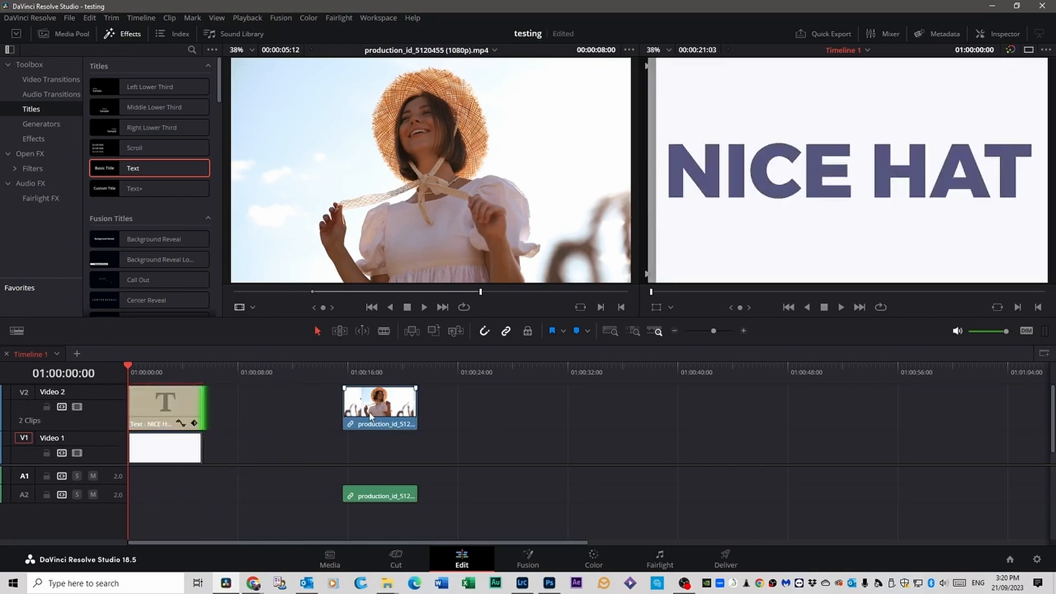
drag(363, 407, 159, 372)
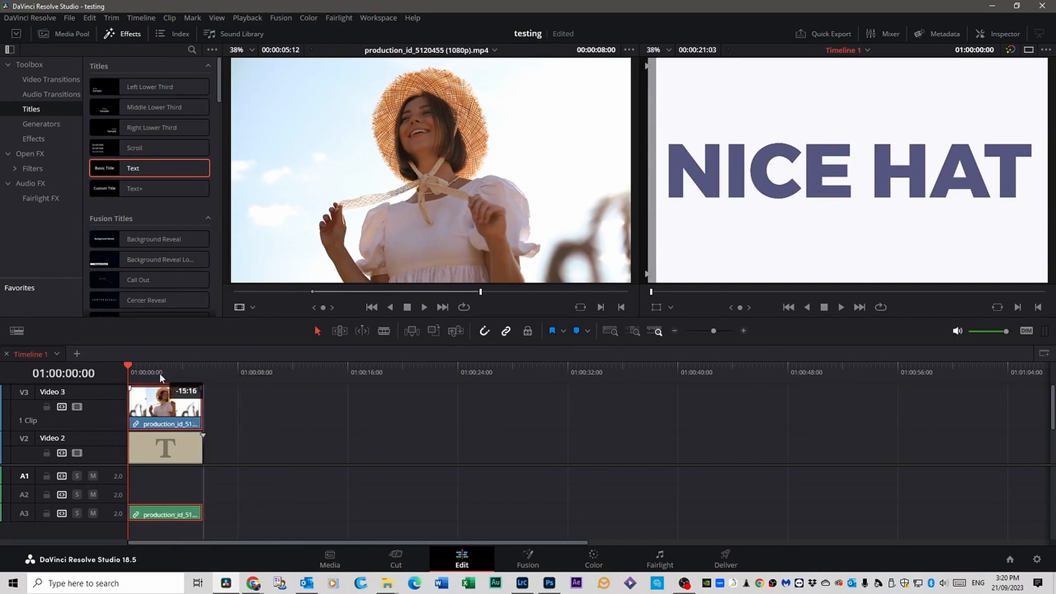
key(space)
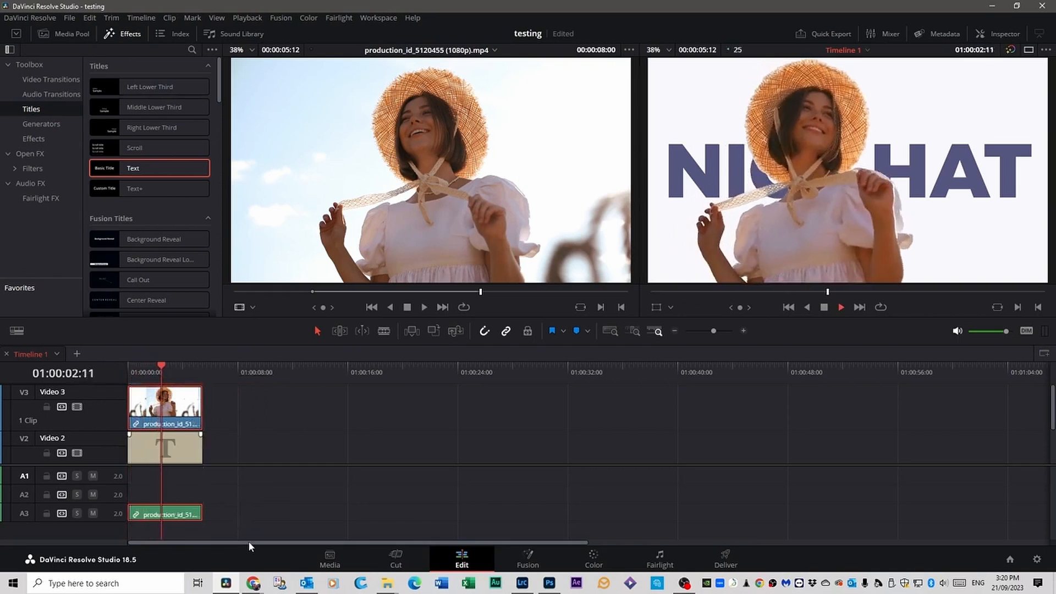
Step: At the timeline start, keyframe the NICE HAT title's position with X at 2618 and set its zoom to 1.710
click(123, 363)
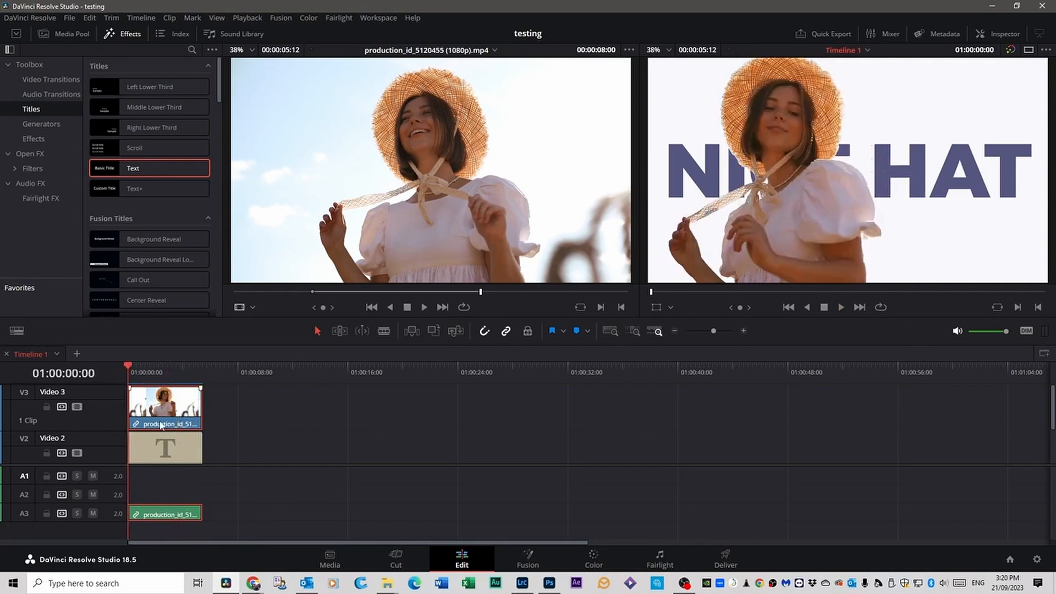
click(153, 449)
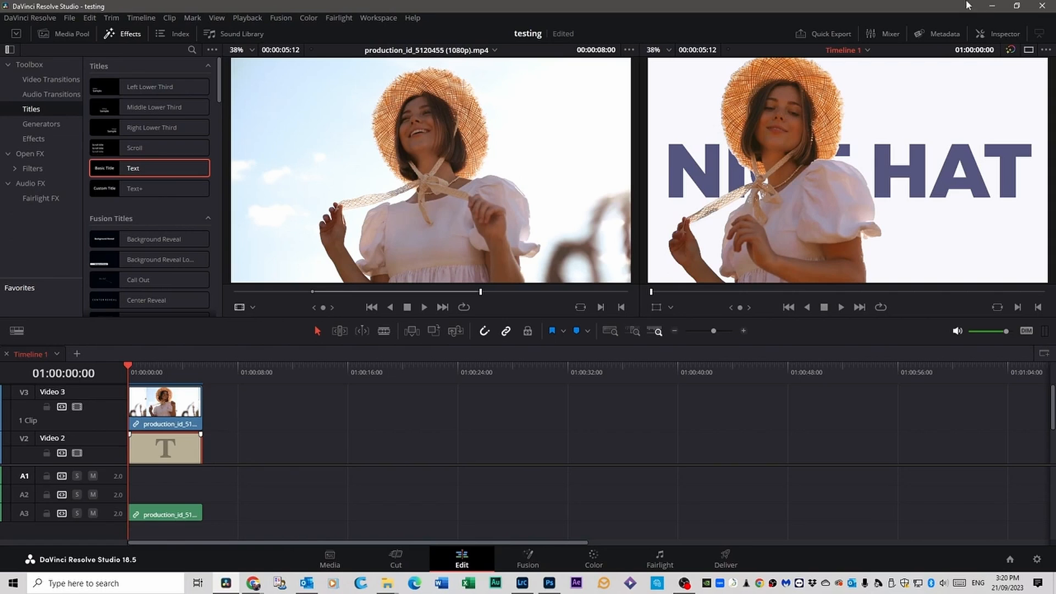
click(1003, 35)
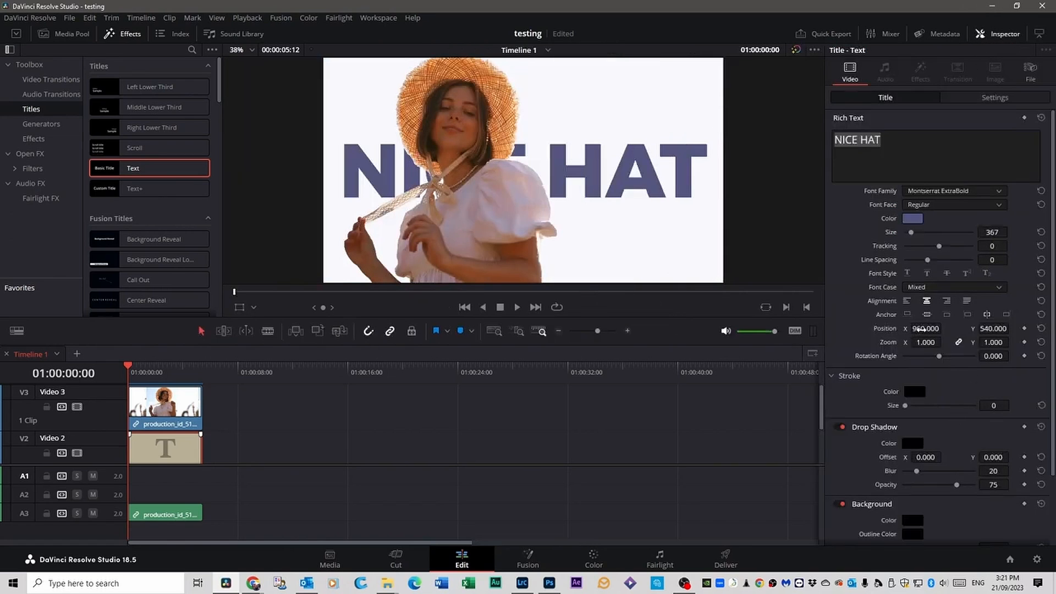
drag(921, 328, 944, 329)
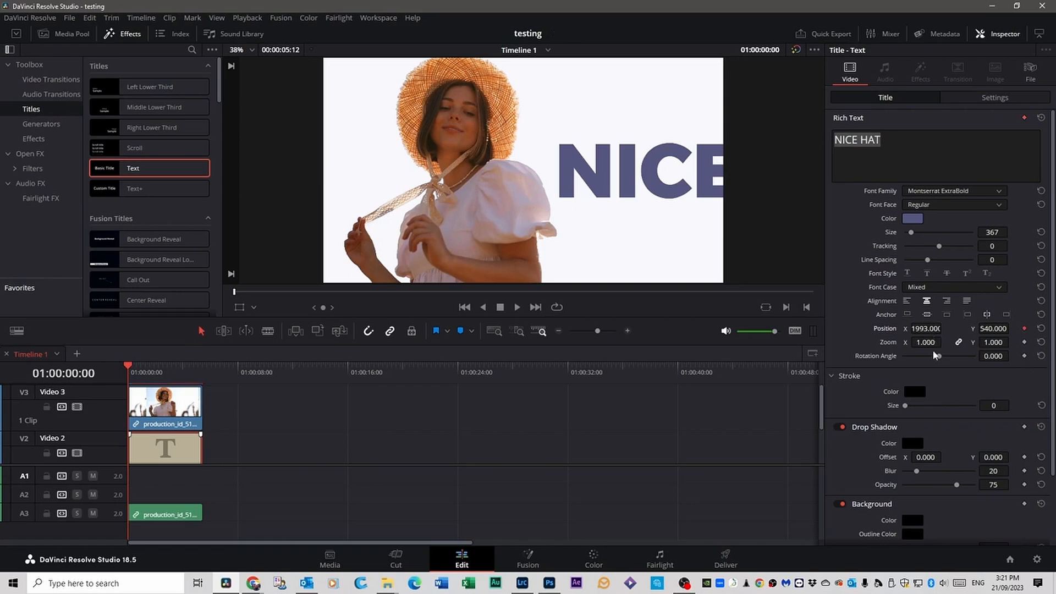
drag(944, 342, 944, 342)
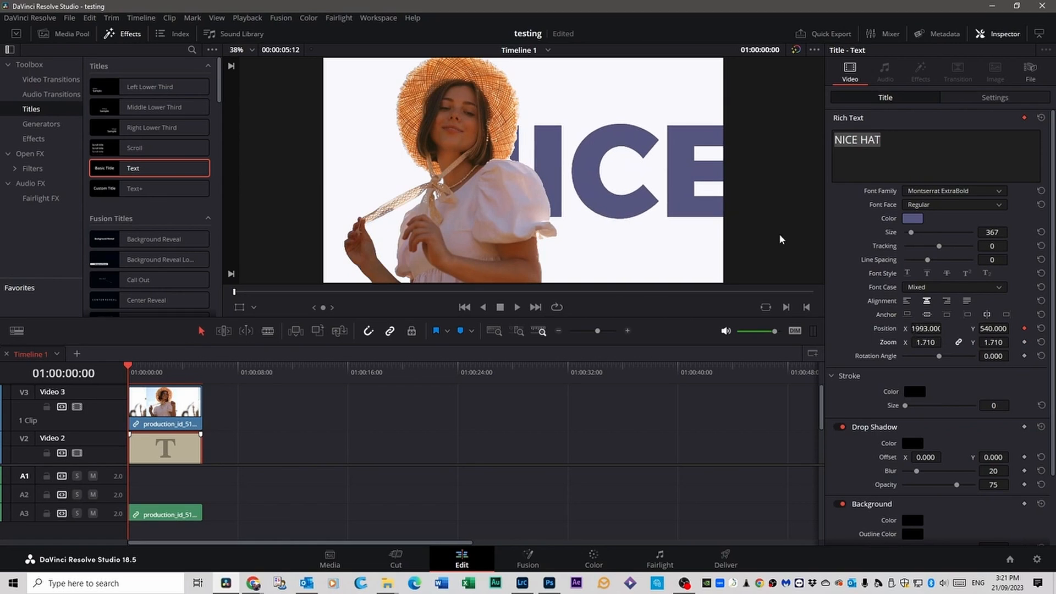
drag(611, 172, 720, 187)
Step: At 01:00:05:12, keyframe the NICE HAT title's X position at 192 and play the sliding animation from the start
key(space)
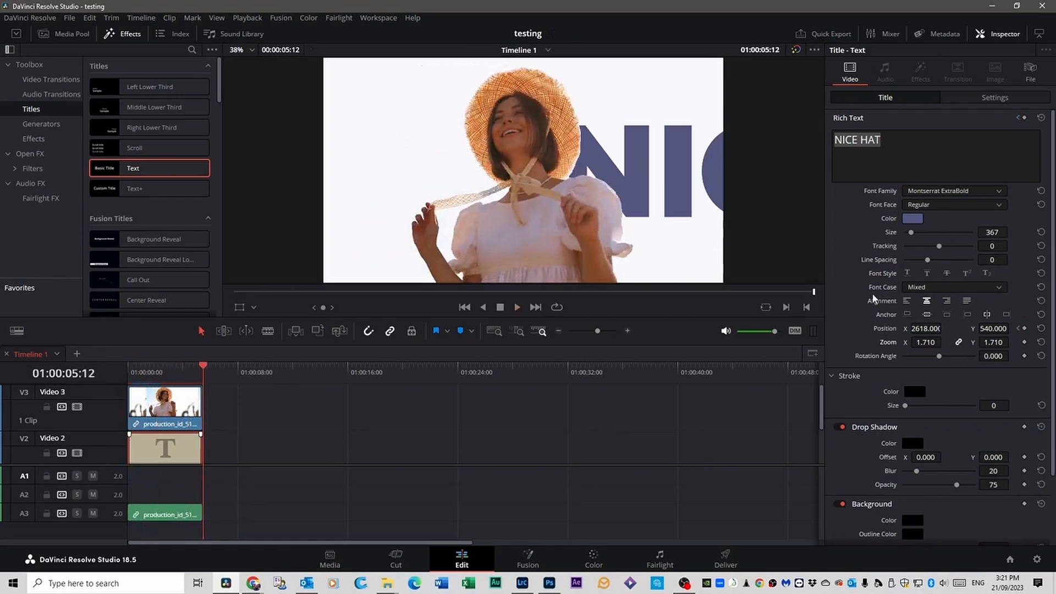
drag(710, 204, 199, 184)
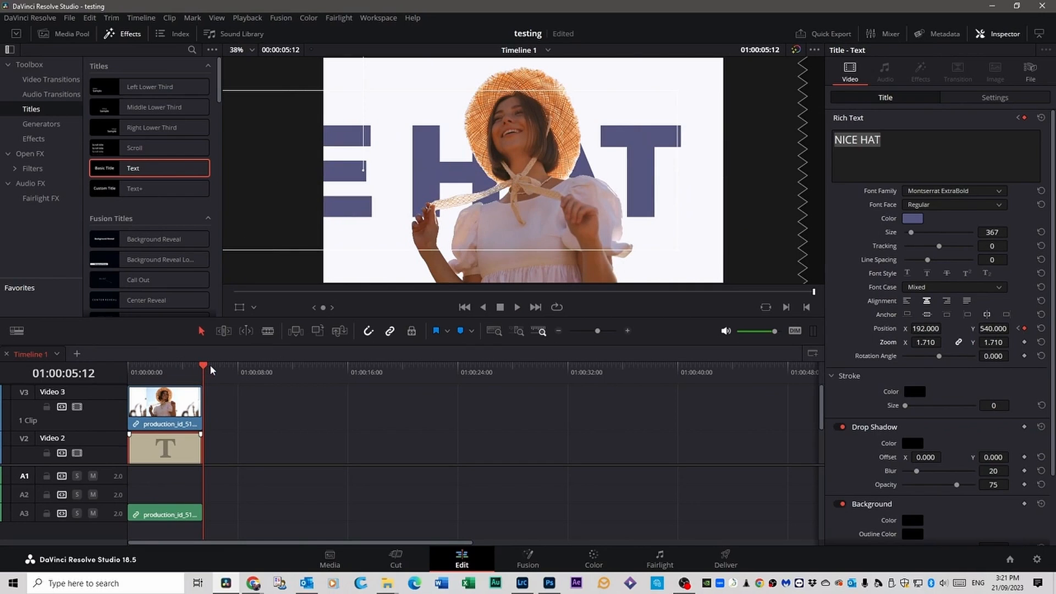
drag(211, 369, 131, 367)
key(space)
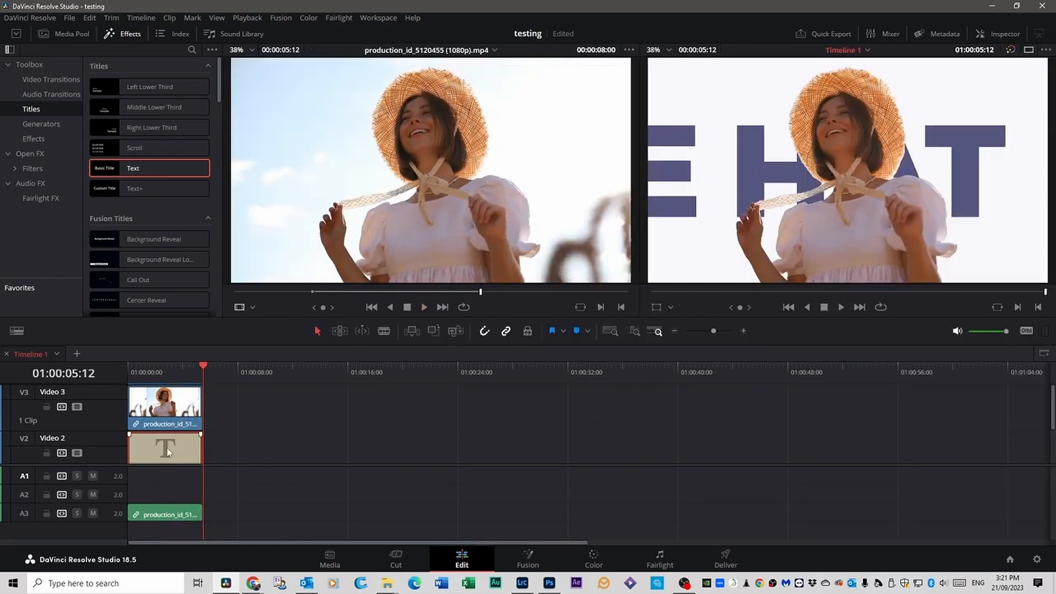
Step: Return the playhead to the timeline start and import the cloudy_sky_during_sunset (1080p) video into the project's media
drag(206, 365, 116, 369)
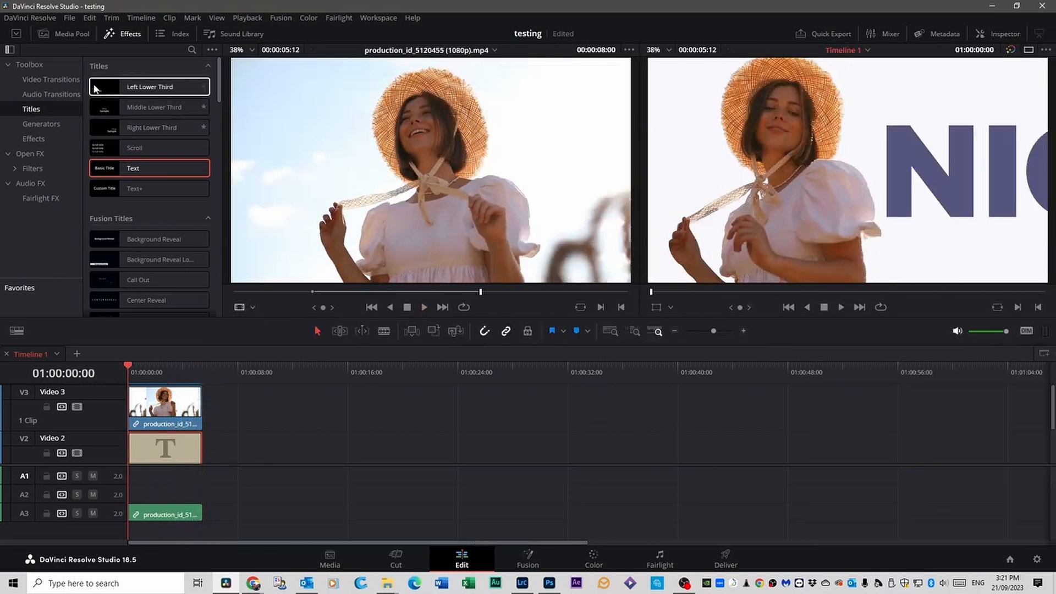
click(69, 35)
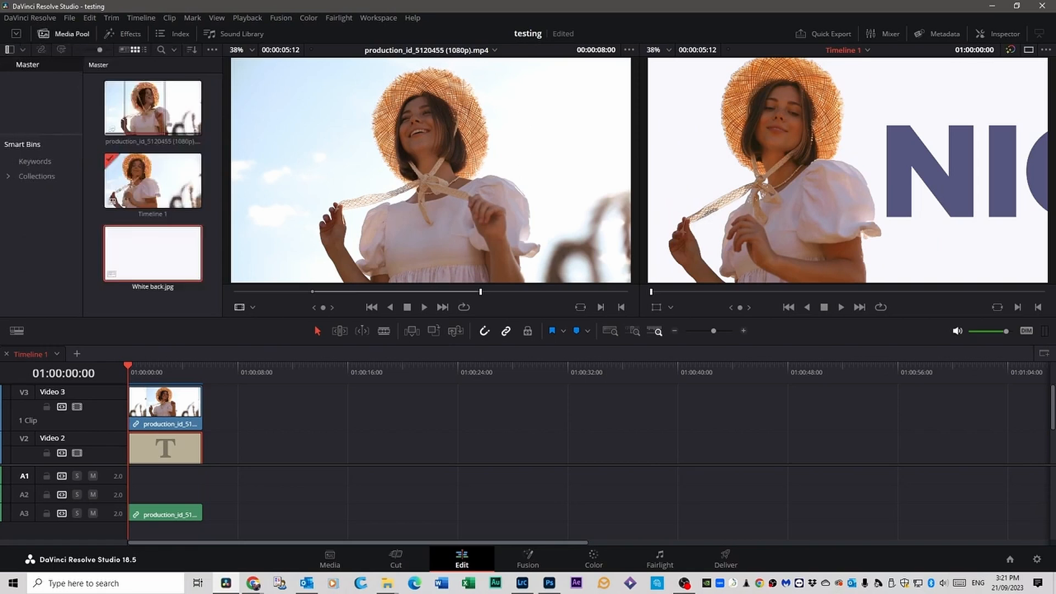
drag(682, 181, 195, 229)
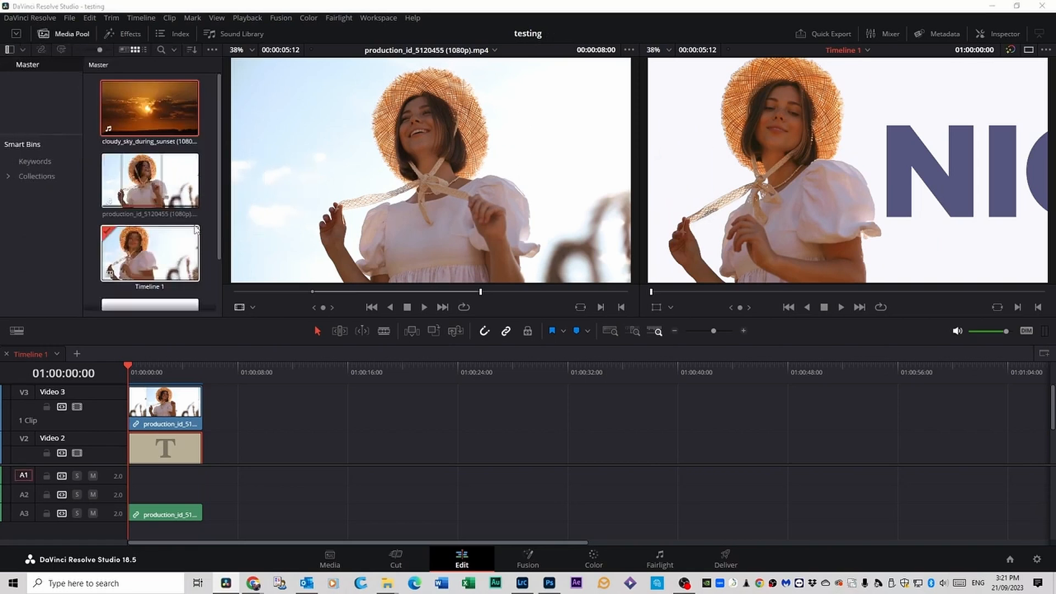
click(164, 452)
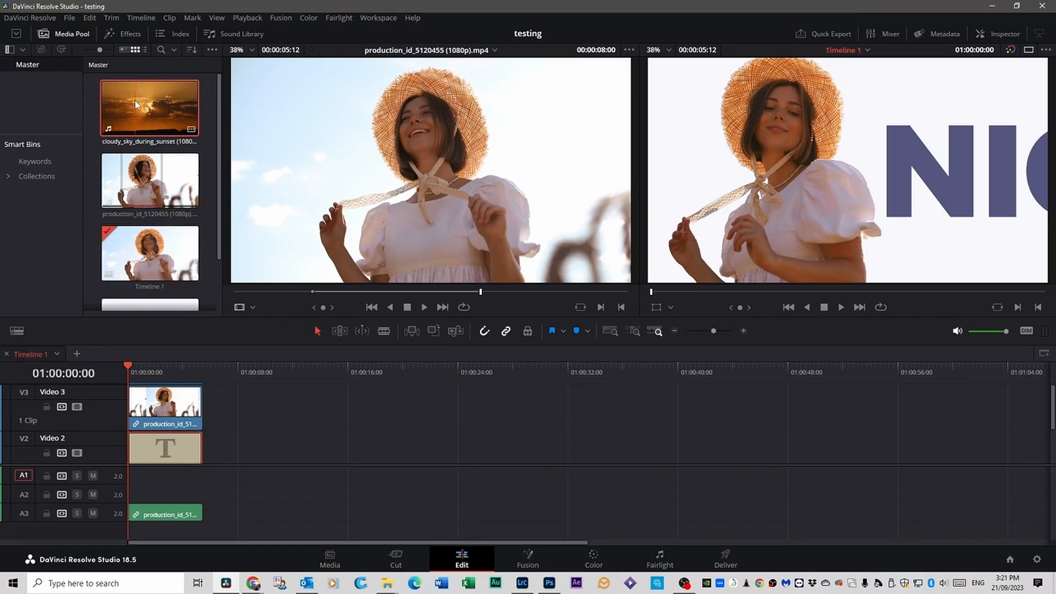
Step: Replace White back.jpg with the sunset clip on Video 1 at the timeline start, moving the image aside and keeping the woman clip on top
drag(135, 104, 218, 453)
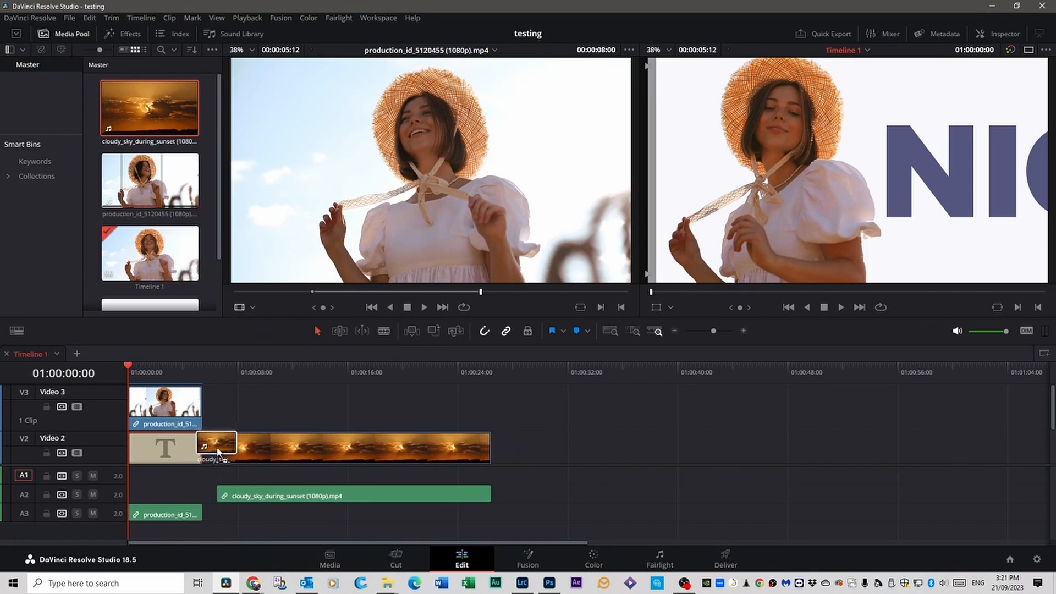
drag(182, 414, 646, 414)
mouse_move(265, 446)
mouse_down()
mouse_move(268, 406)
mouse_move(258, 468)
mouse_move(249, 435)
mouse_move(270, 434)
mouse_up()
drag(171, 443, 631, 461)
drag(366, 450, 247, 449)
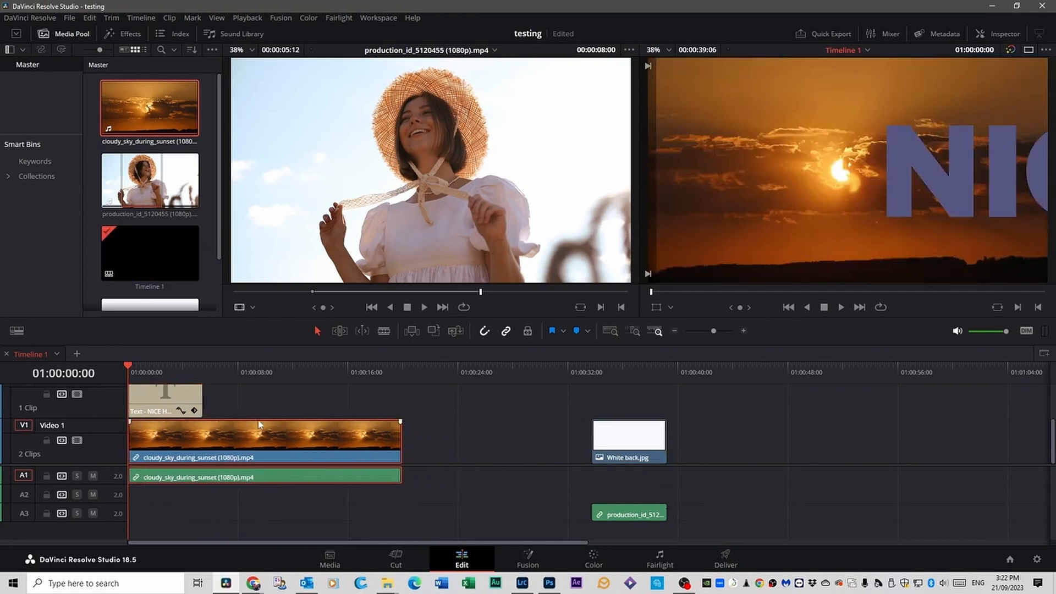
scroll(438, 431, up, 3)
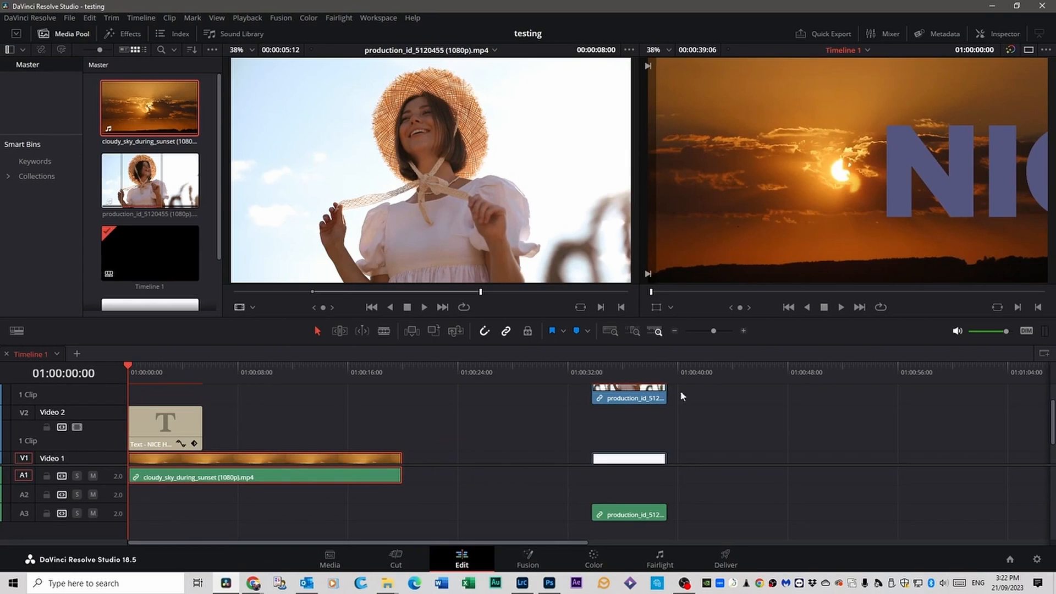
drag(660, 397, 197, 397)
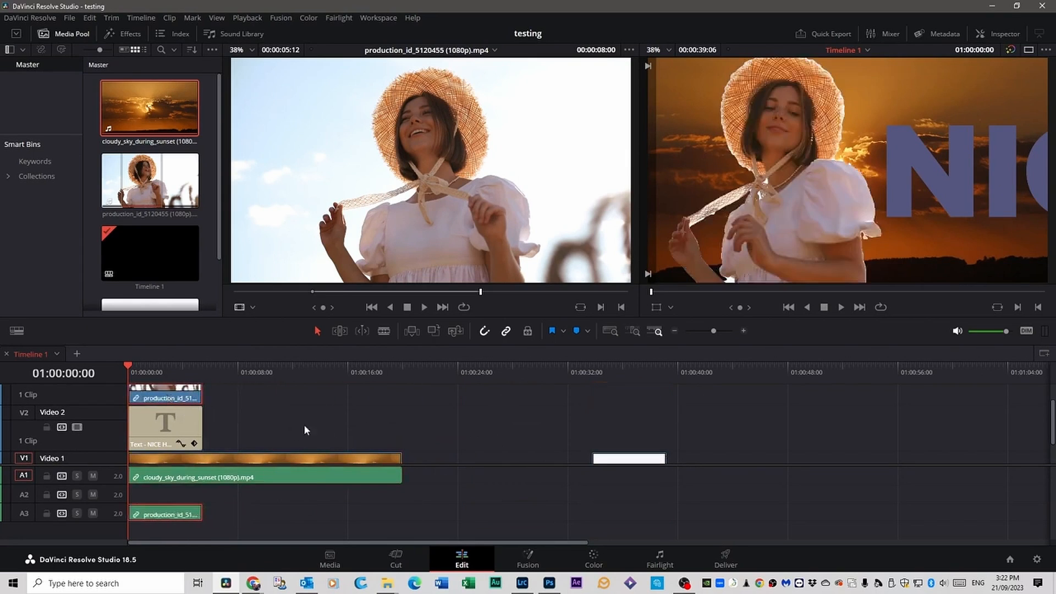
Step: Brighten the sunset clip on the Color page by setting Lift to 0.04 and Gain to 2.08
scroll(187, 428, down, 2)
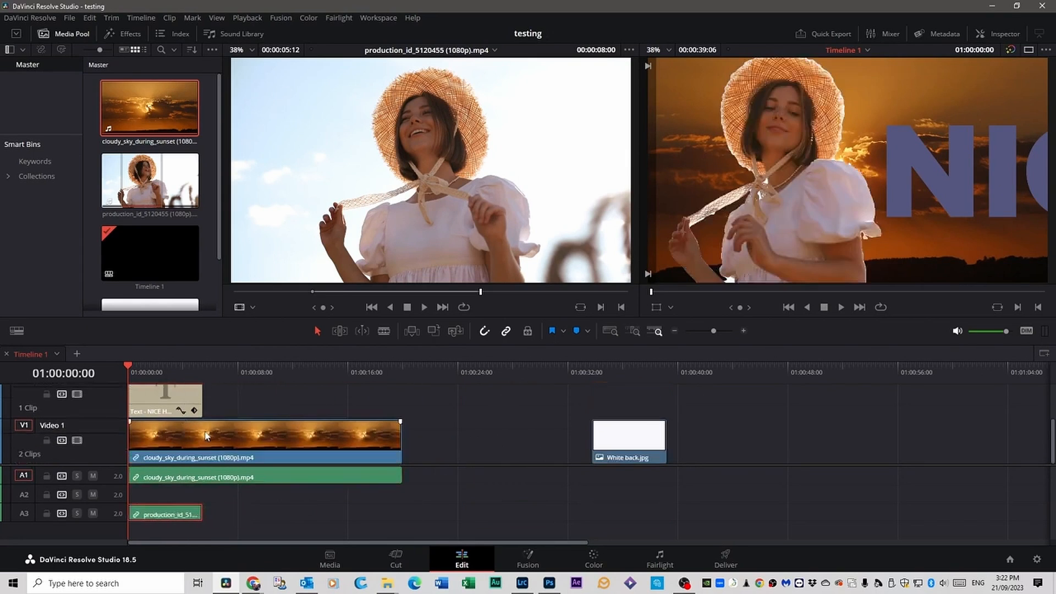
click(223, 441)
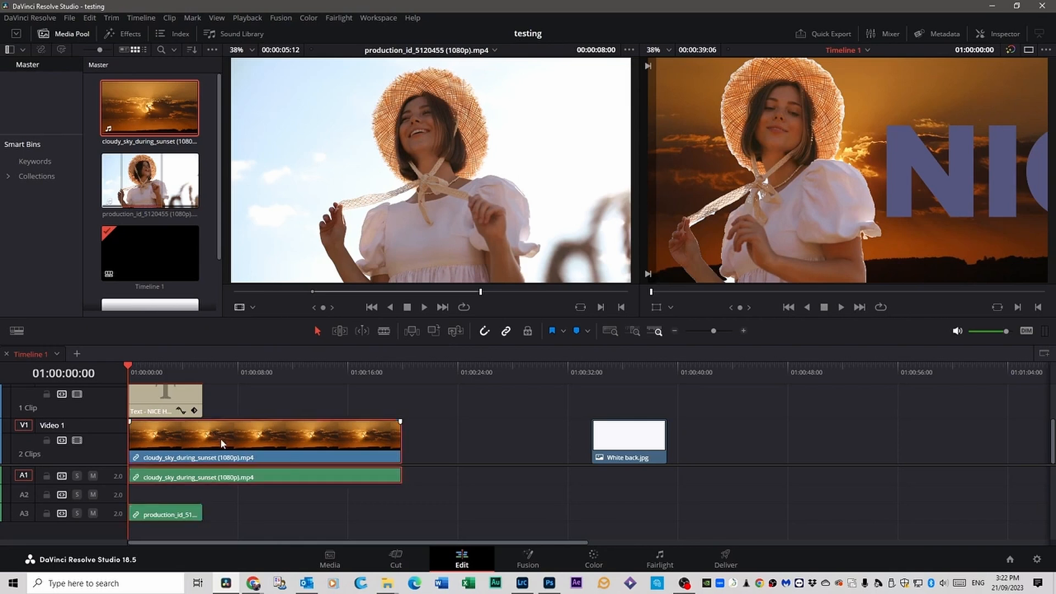
click(589, 556)
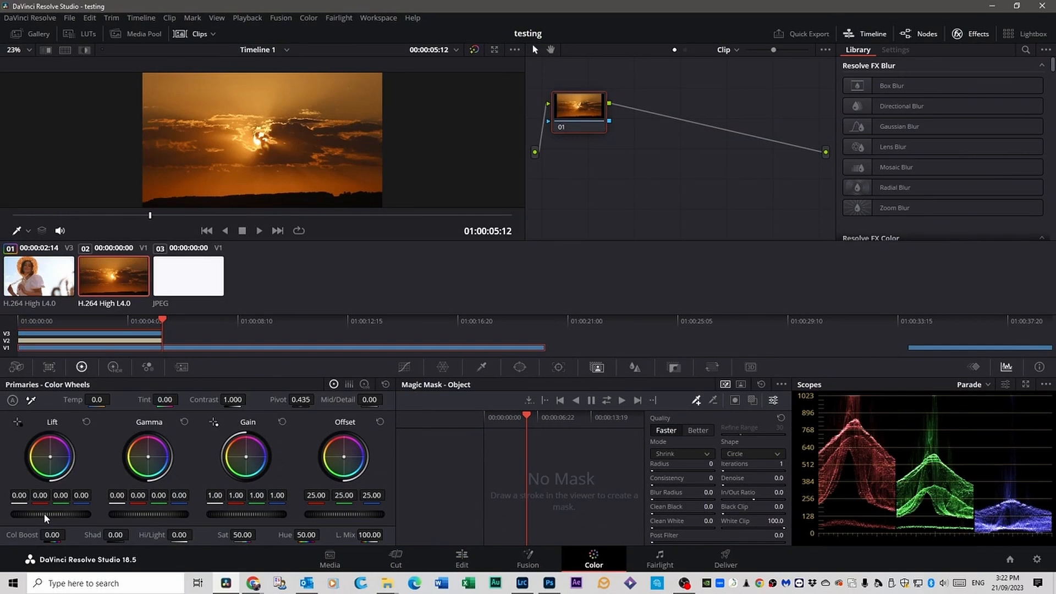
drag(45, 517, 60, 516)
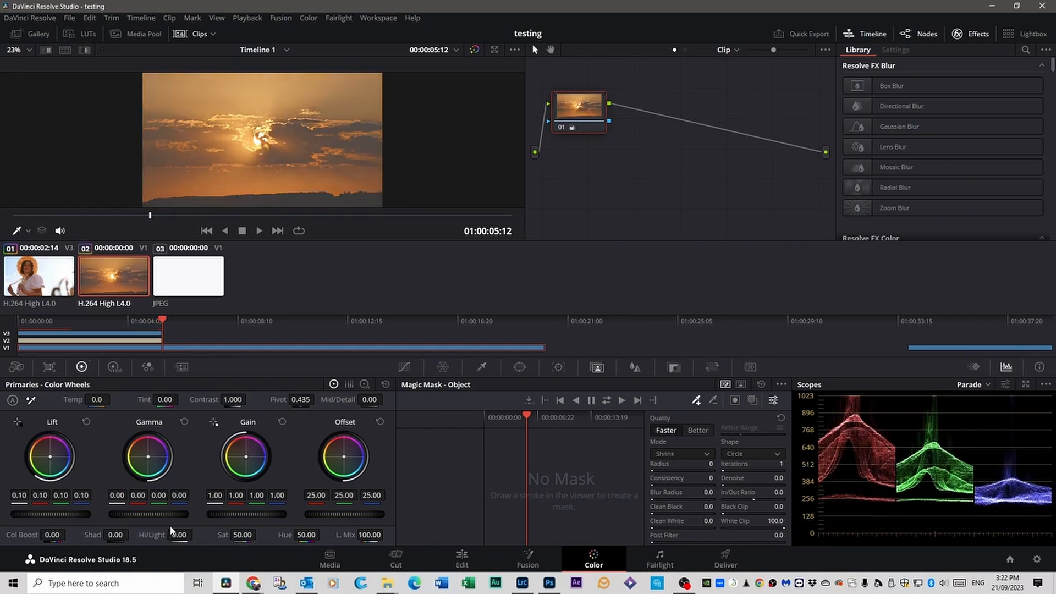
drag(221, 515, 269, 515)
drag(72, 515, 56, 515)
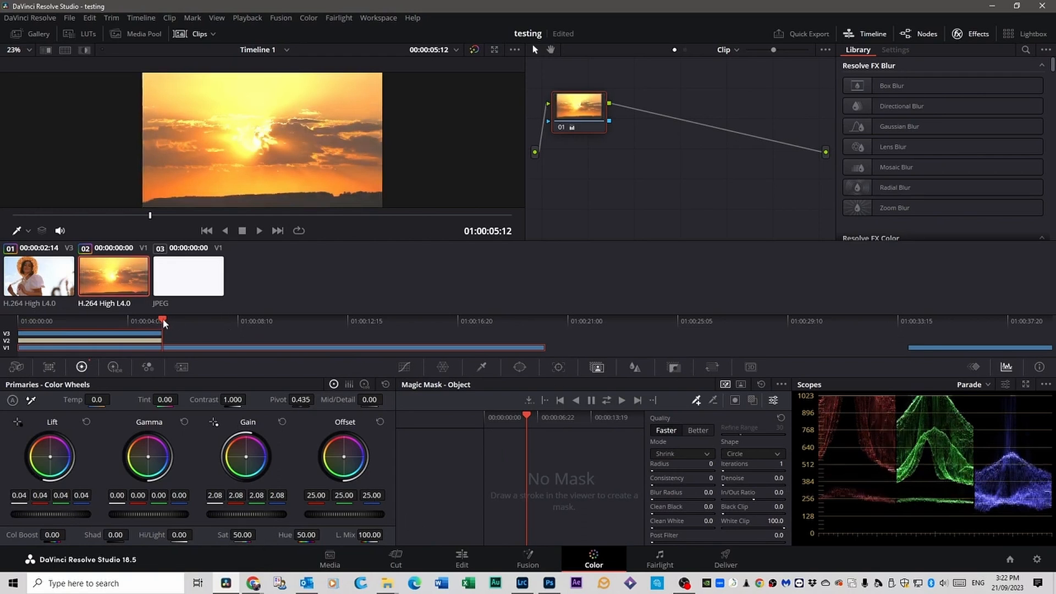
Step: Play the composite from the timeline start to check the woman and title against the brightened sunset
drag(164, 323, 20, 324)
key(space)
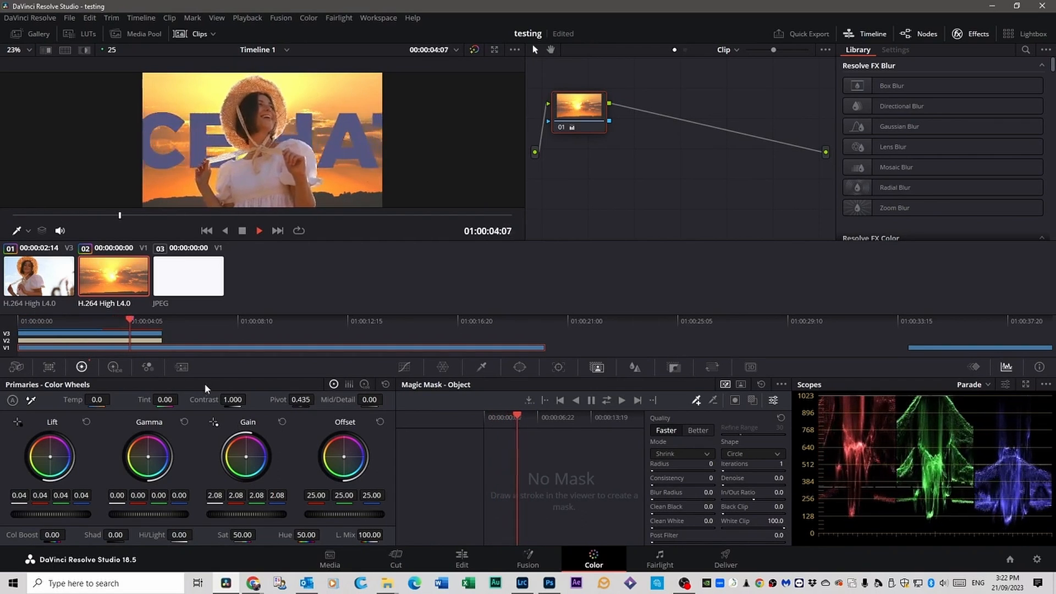
key(space)
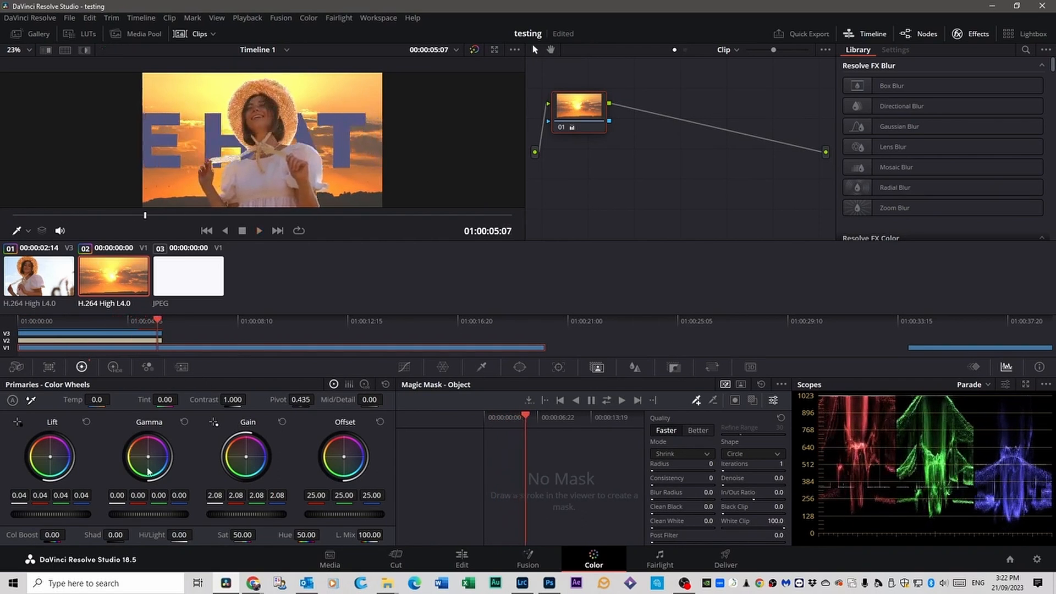
Step: Brighten the woman clip to match the sunset by setting its Gain to 1.47, checking playback between adjustments
click(76, 335)
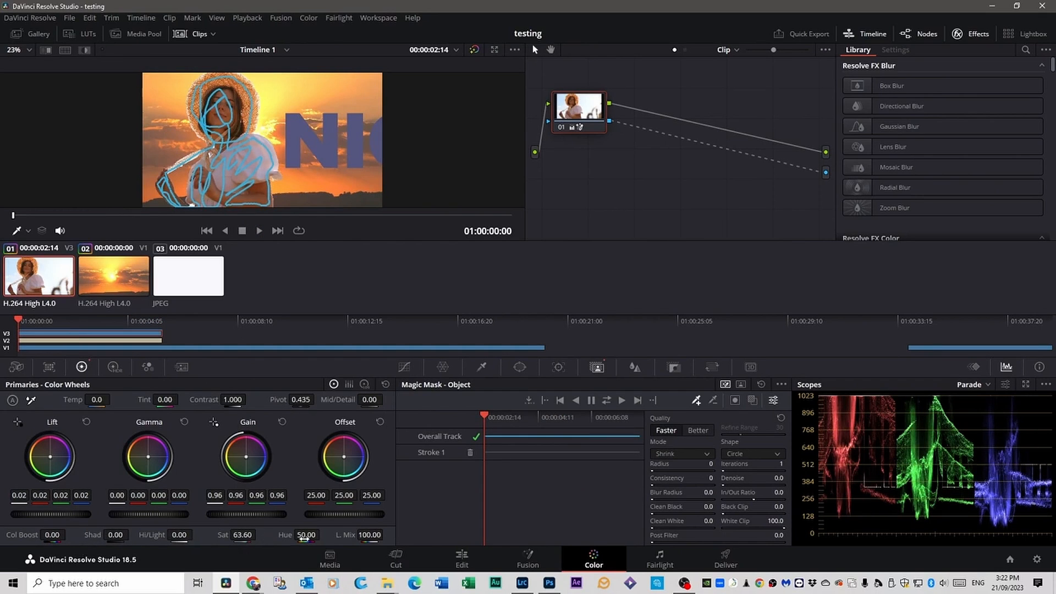
drag(246, 514, 277, 514)
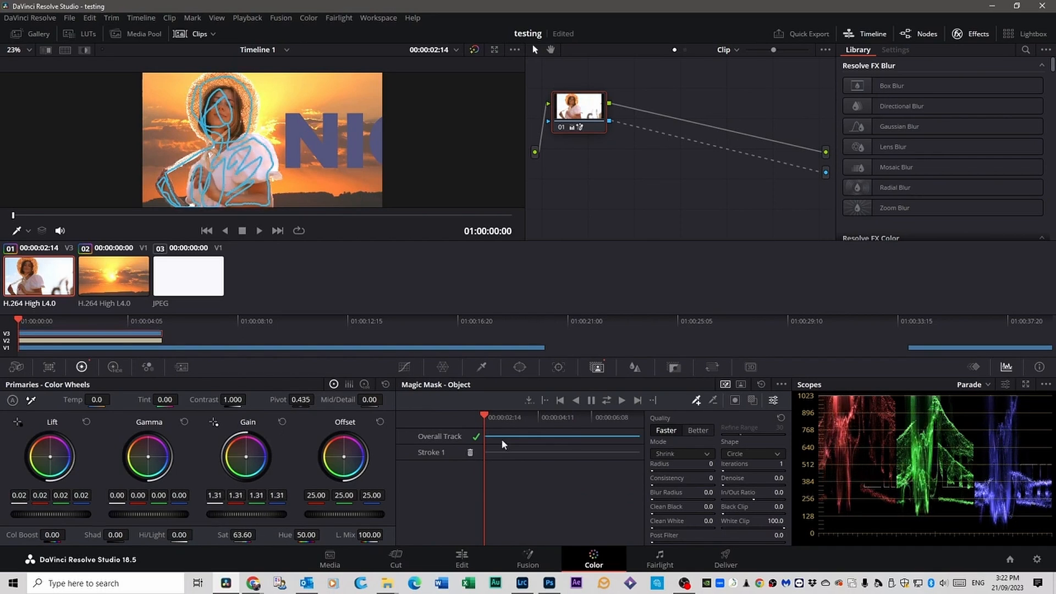
key(space)
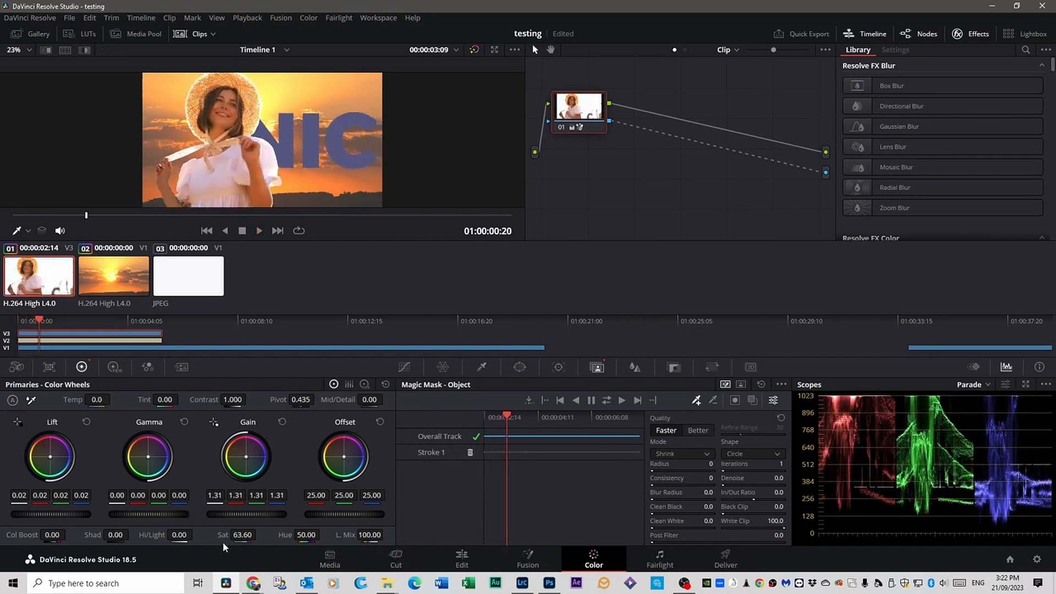
drag(230, 516, 245, 517)
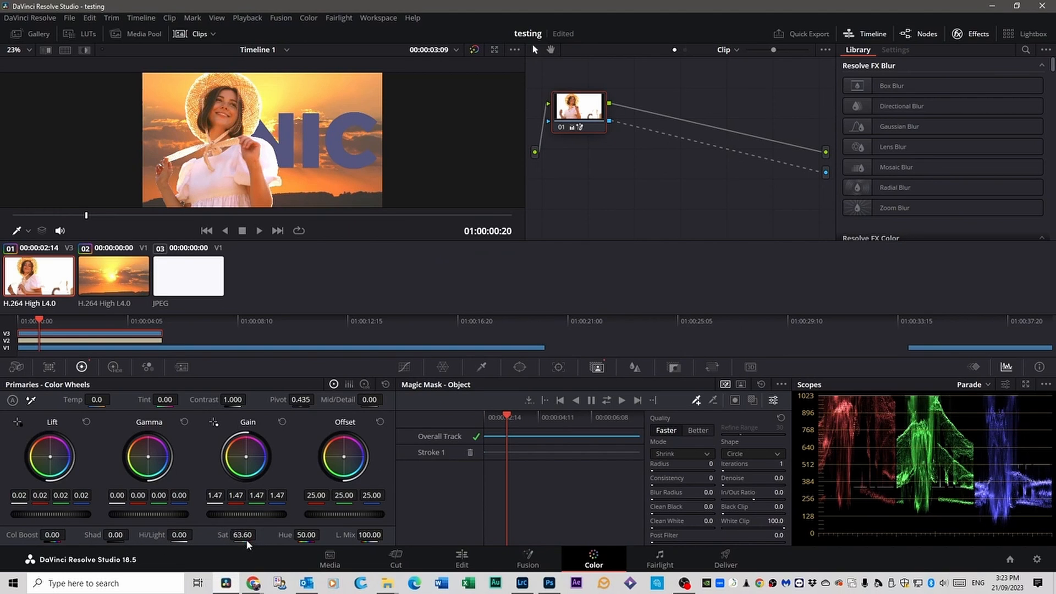
Step: Play the regraded composite and review it on the Edit page
key(space)
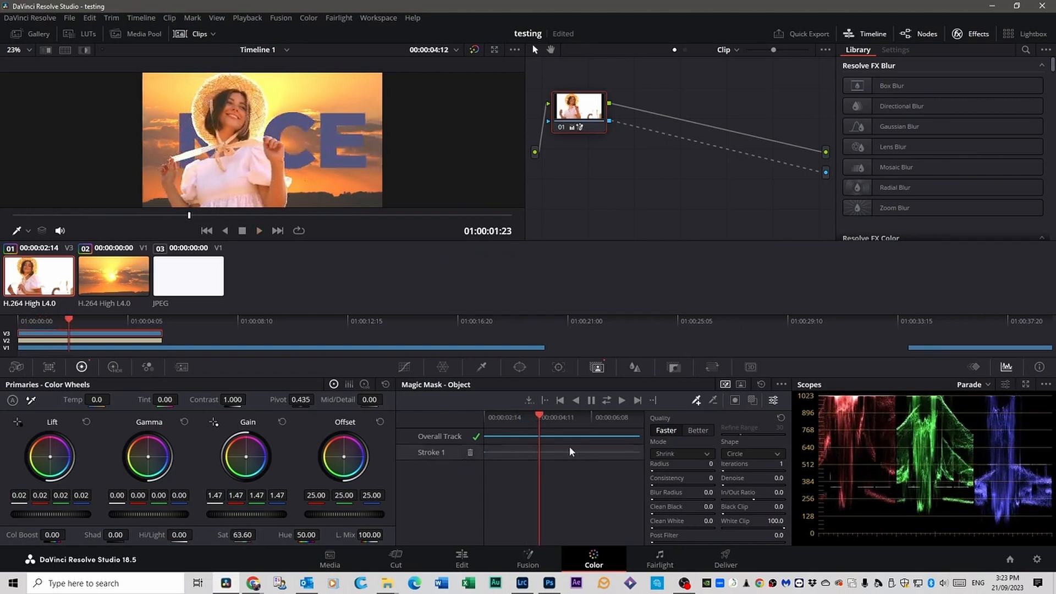
click(462, 558)
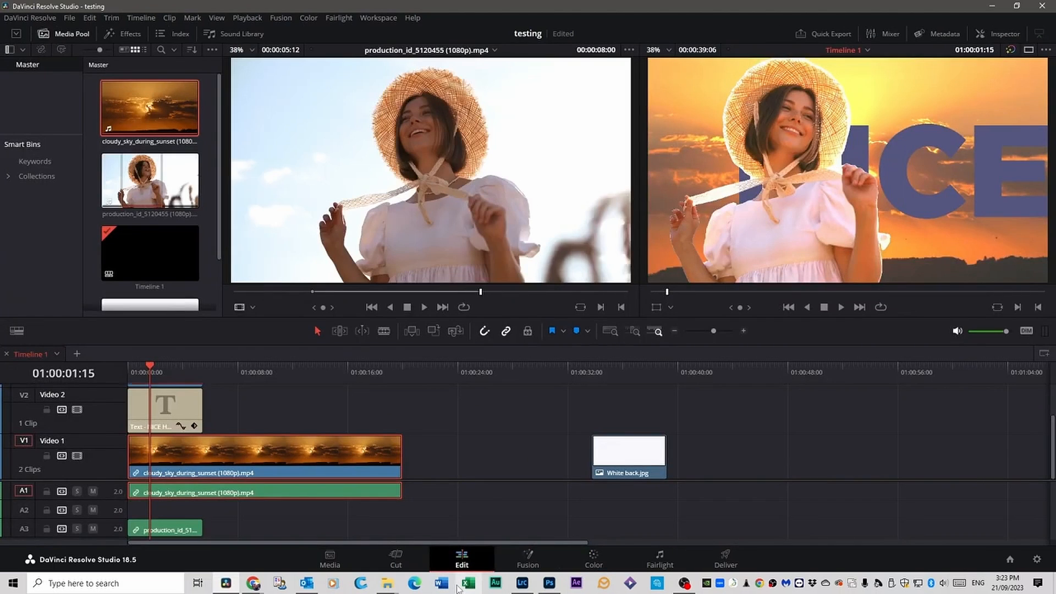
key(space)
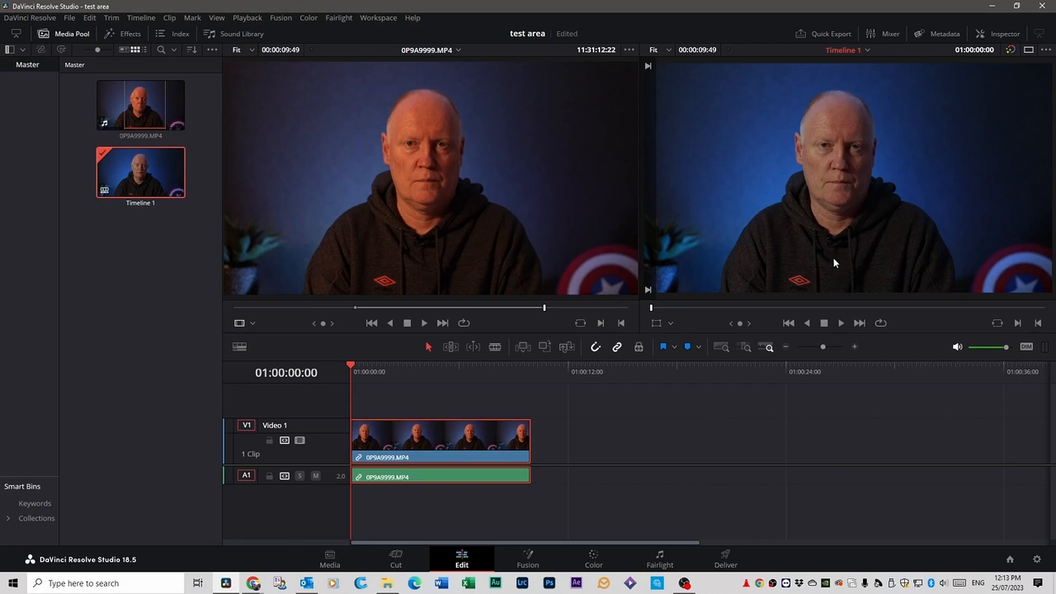
Step: Search the Open FX filters for relight and apply the Relight effect to the 0P9A9999.MP4 clip on Video 1
click(131, 34)
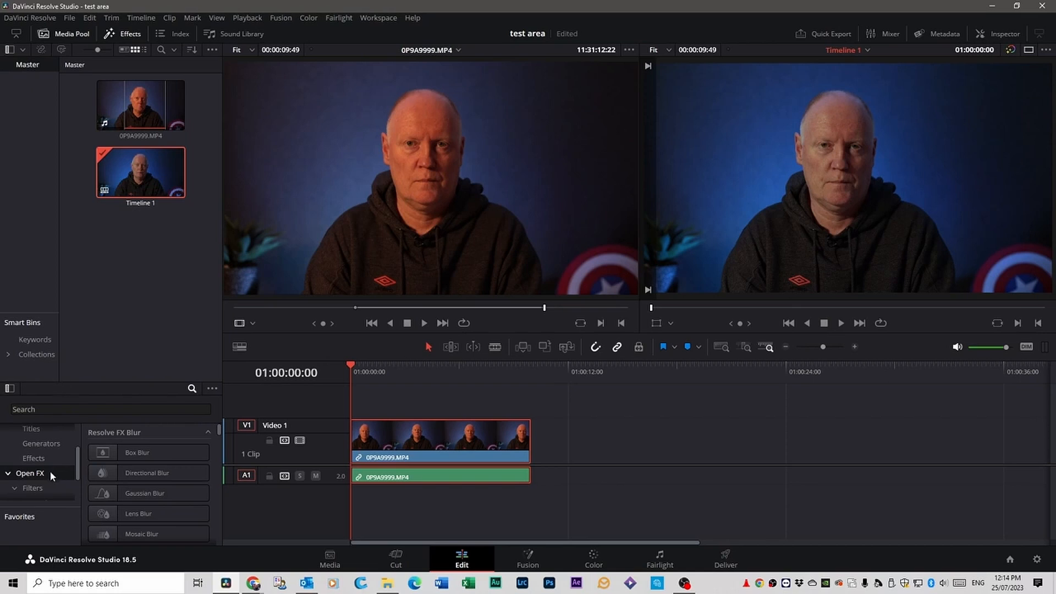
click(33, 489)
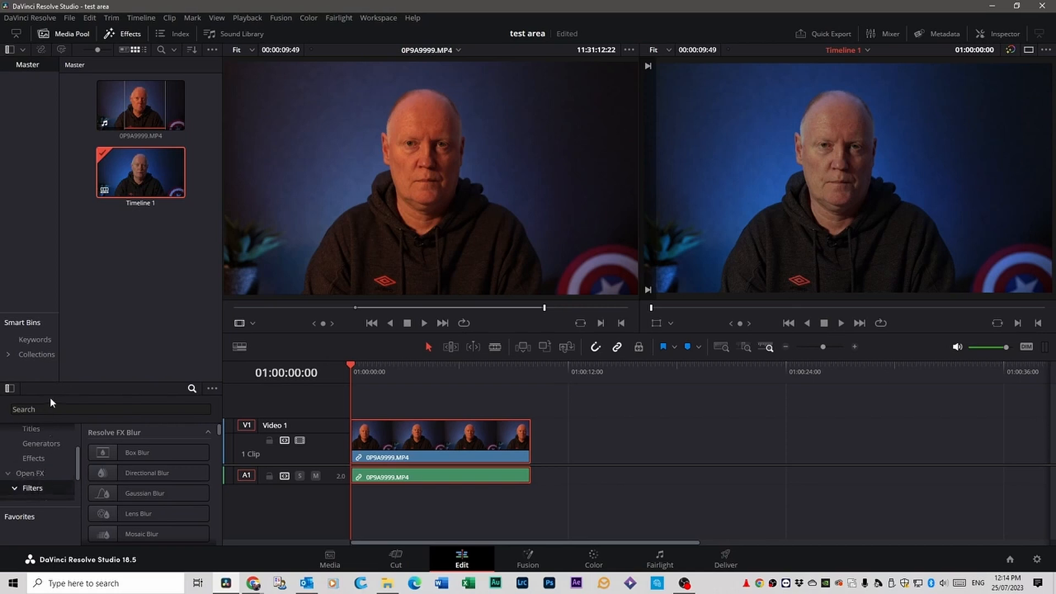
click(49, 409)
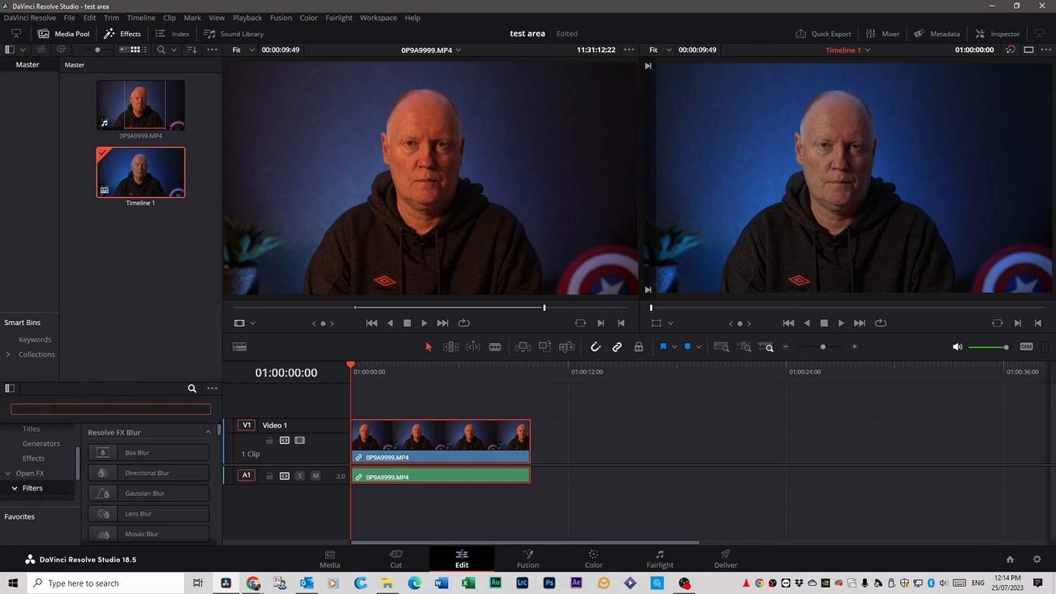
text(relight)
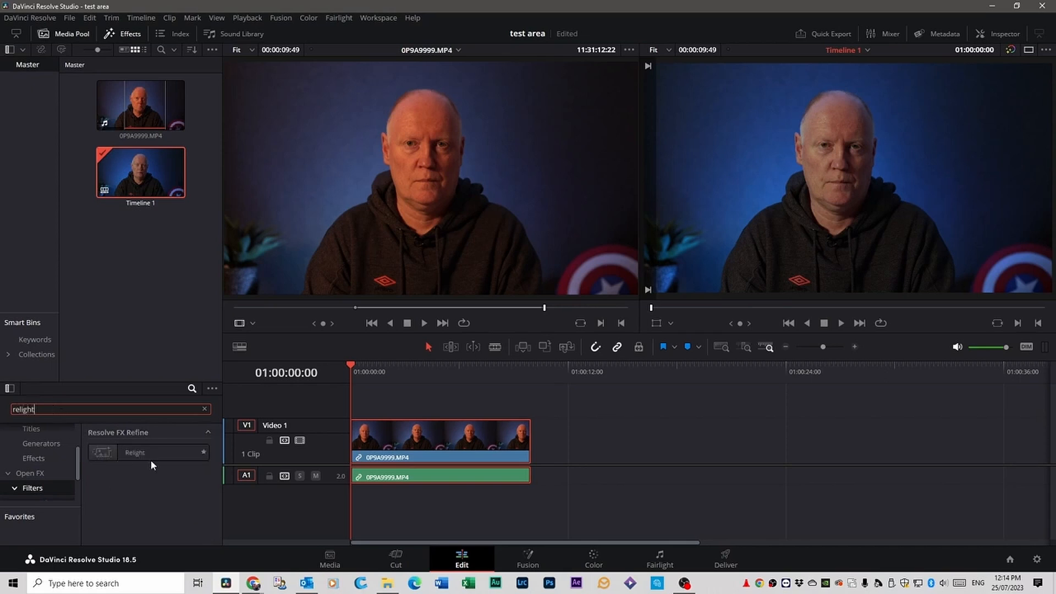
drag(135, 460, 434, 445)
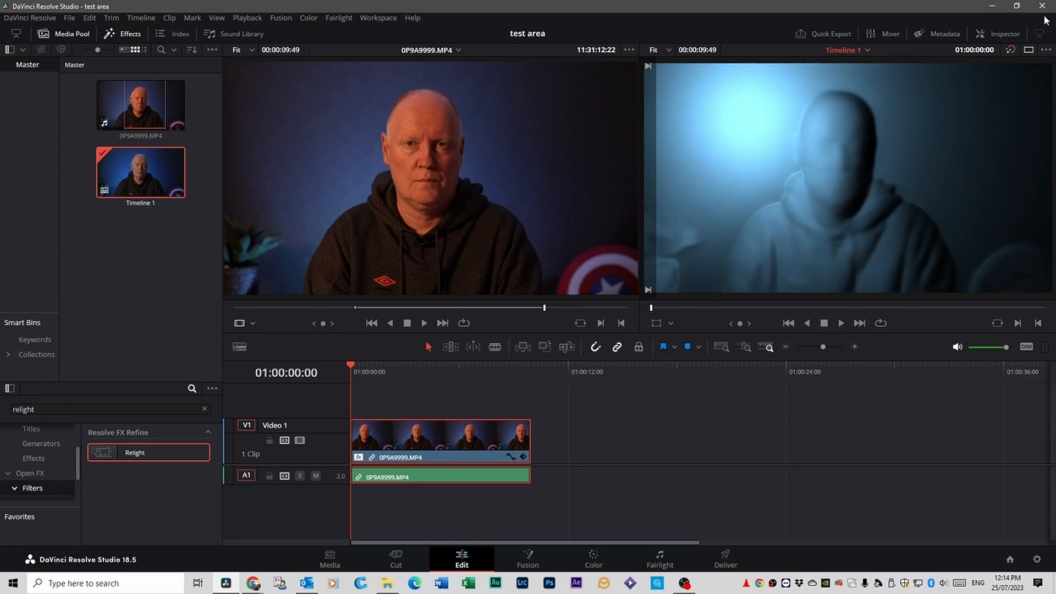
Step: Show the clip's Relight settings and compare the image with the effect switched off and back on
click(1003, 35)
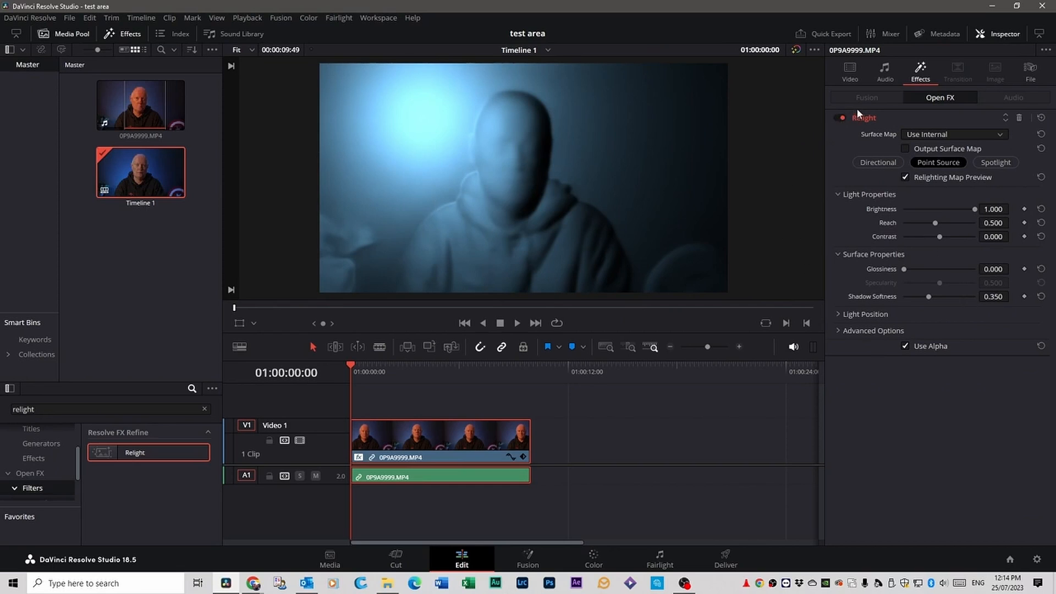
click(838, 116)
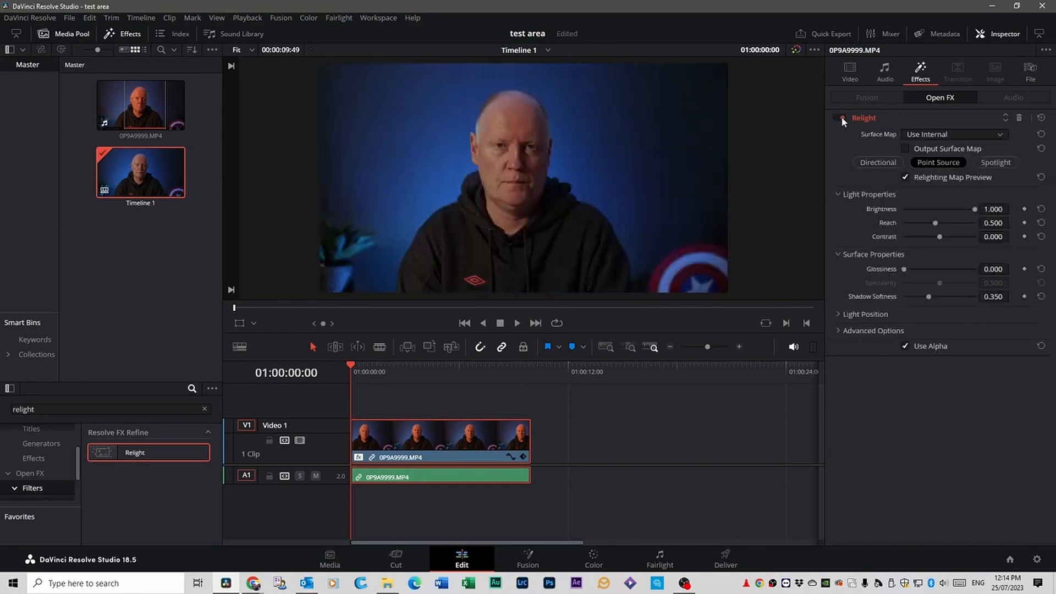
click(841, 117)
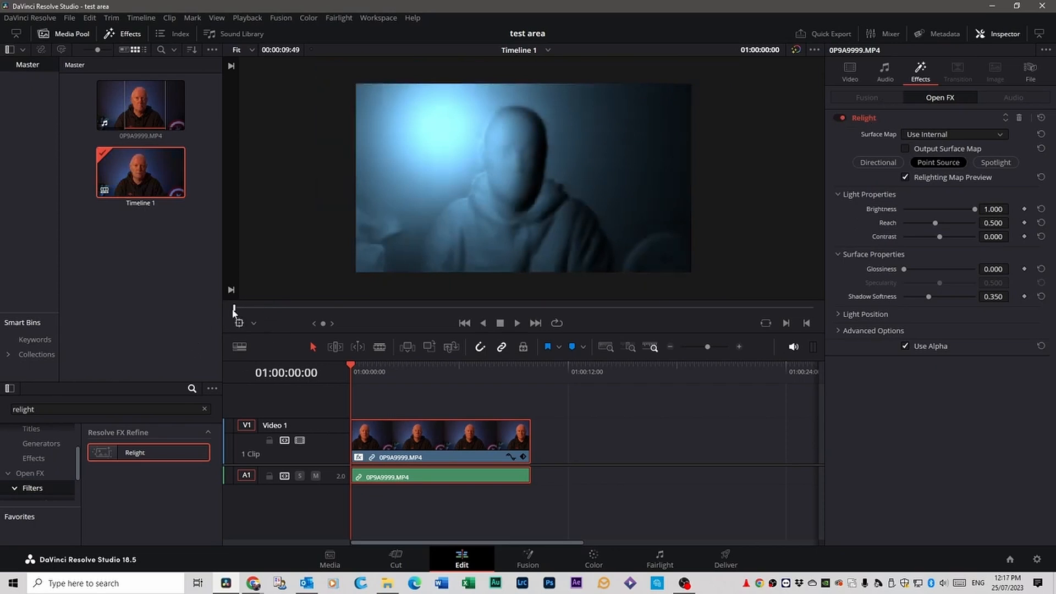
Step: Display the Open FX Overlay in the viewer and move the Relight point light slightly lower, beside the man's head
click(253, 324)
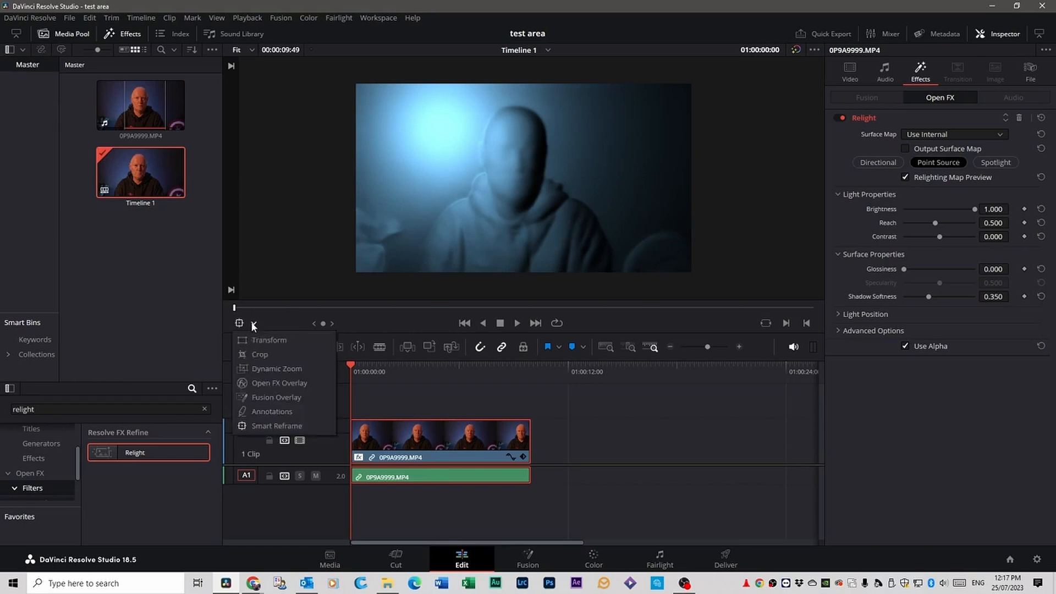
click(266, 383)
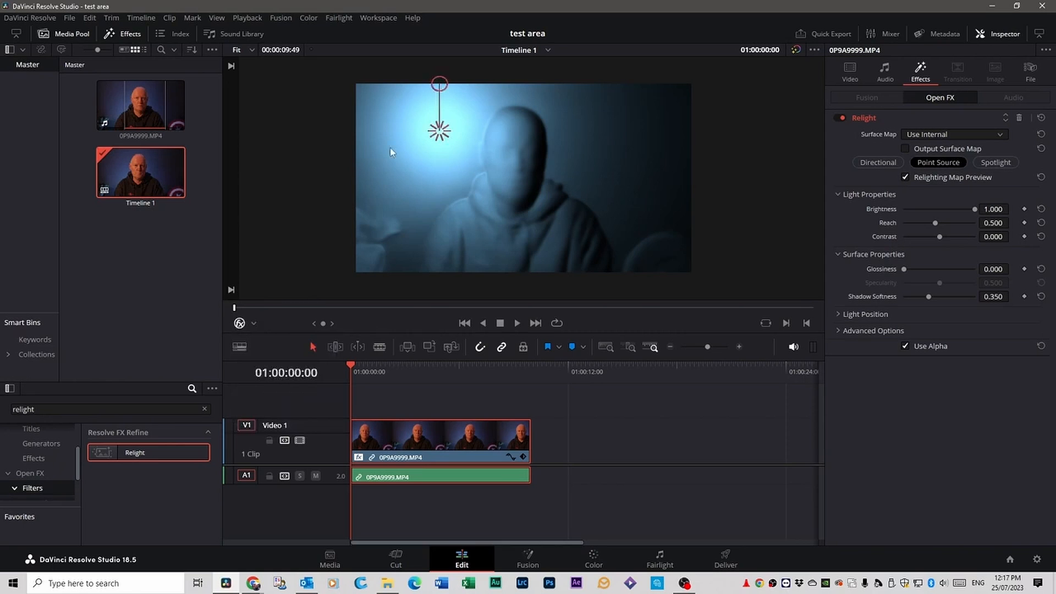
mouse_move(433, 137)
mouse_down()
mouse_move(385, 140)
mouse_move(410, 179)
mouse_move(443, 186)
mouse_move(443, 135)
mouse_move(394, 118)
mouse_move(436, 203)
mouse_move(586, 209)
mouse_move(633, 170)
mouse_move(598, 104)
mouse_move(549, 95)
mouse_move(445, 102)
mouse_move(453, 132)
mouse_move(415, 154)
mouse_move(433, 161)
mouse_move(442, 63)
mouse_move(506, 102)
mouse_move(624, 138)
mouse_move(627, 159)
mouse_move(590, 115)
mouse_move(464, 137)
mouse_move(418, 176)
mouse_move(424, 147)
mouse_move(502, 99)
mouse_move(608, 142)
mouse_move(625, 222)
mouse_move(568, 96)
mouse_move(408, 160)
mouse_move(399, 144)
mouse_move(614, 132)
mouse_move(525, 103)
mouse_move(433, 147)
mouse_up()
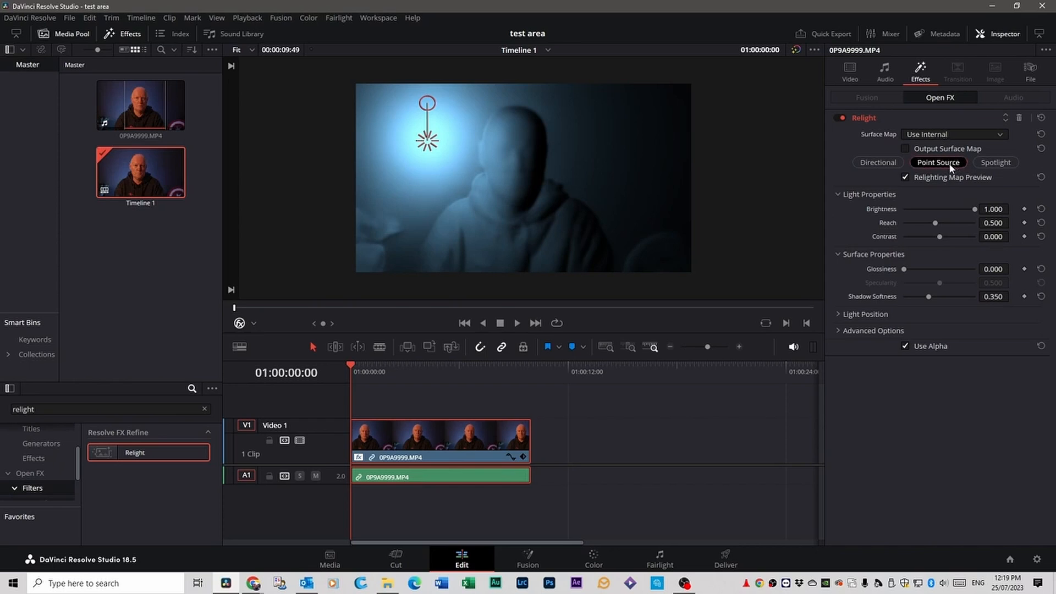
Step: Try the Spotlight and Directional light types with Relighting Map Preview turned off, and aim the directional light slightly farther to the upper left
click(987, 167)
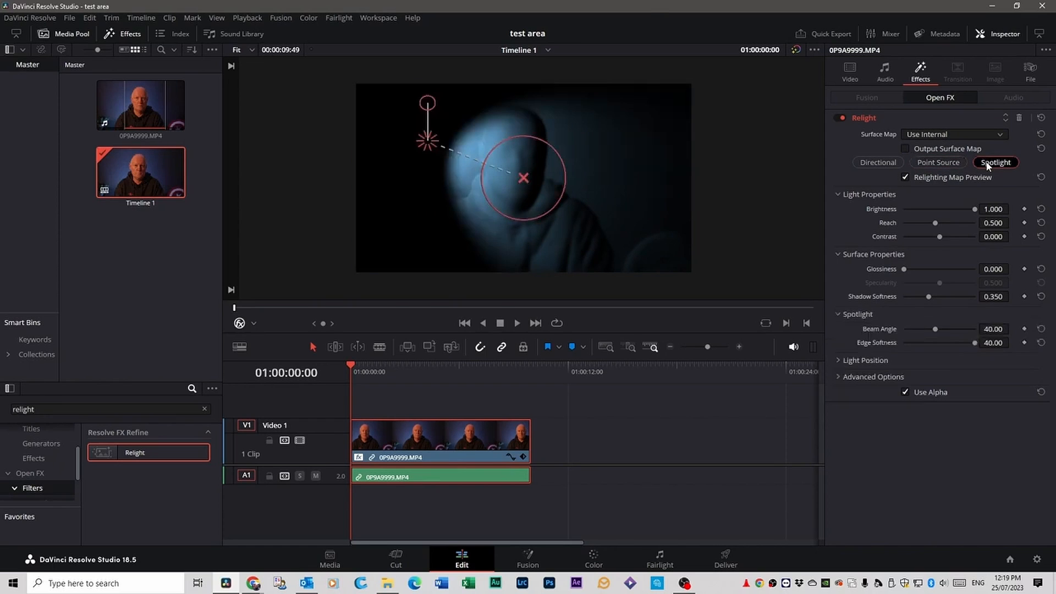
click(879, 163)
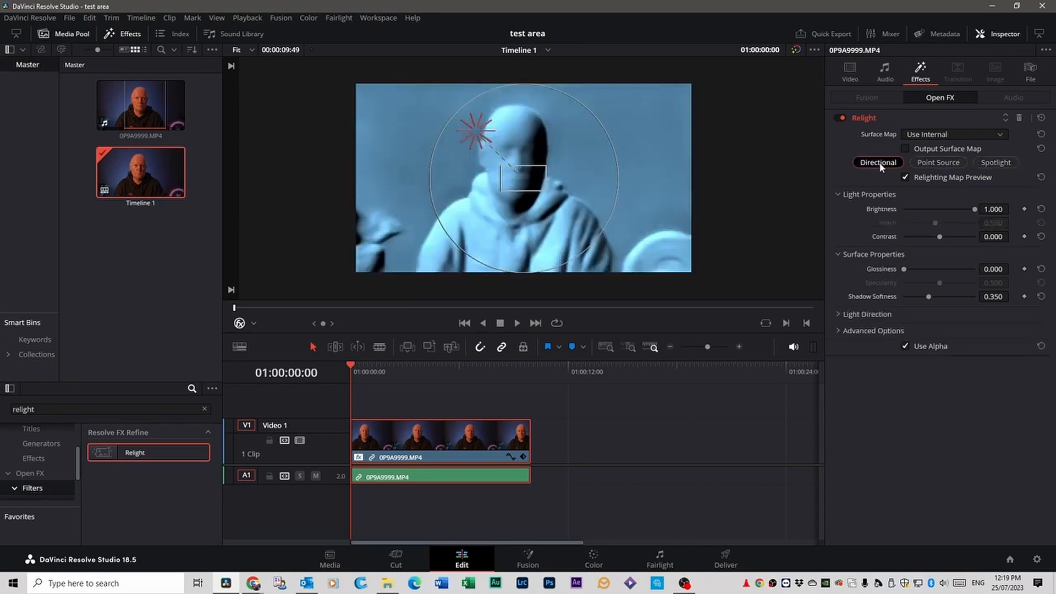
click(905, 178)
mouse_move(474, 130)
mouse_down()
mouse_move(464, 115)
mouse_move(452, 134)
mouse_move(539, 112)
mouse_move(508, 106)
mouse_move(463, 177)
mouse_move(414, 131)
mouse_move(468, 132)
mouse_move(461, 115)
mouse_move(467, 128)
mouse_up()
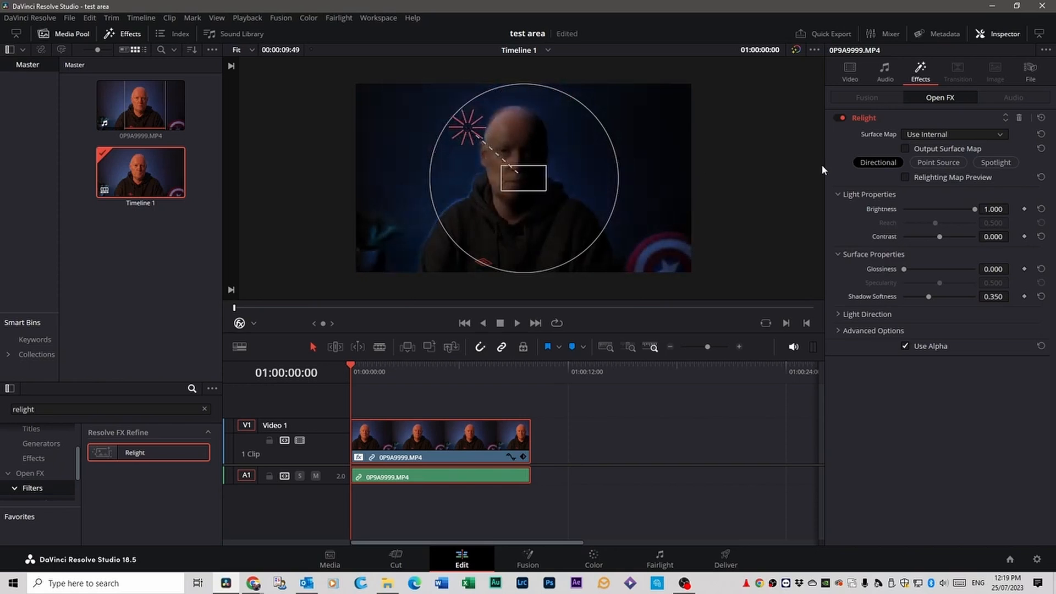
Step: Change the light to Point Source, test its height and position around the man, and place it beside his face
click(939, 163)
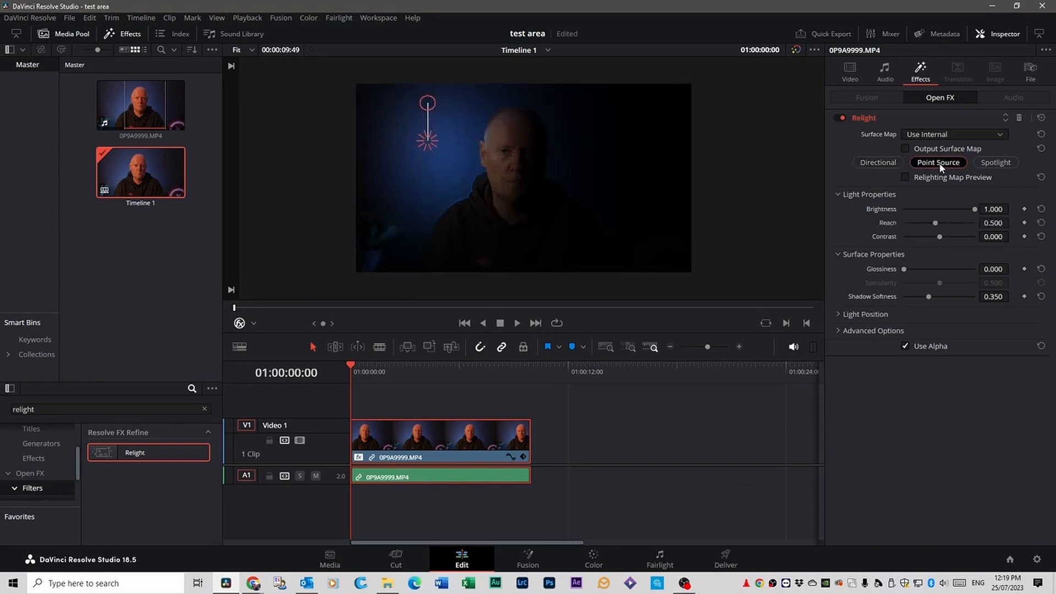
drag(428, 142, 432, 160)
drag(431, 122, 422, 23)
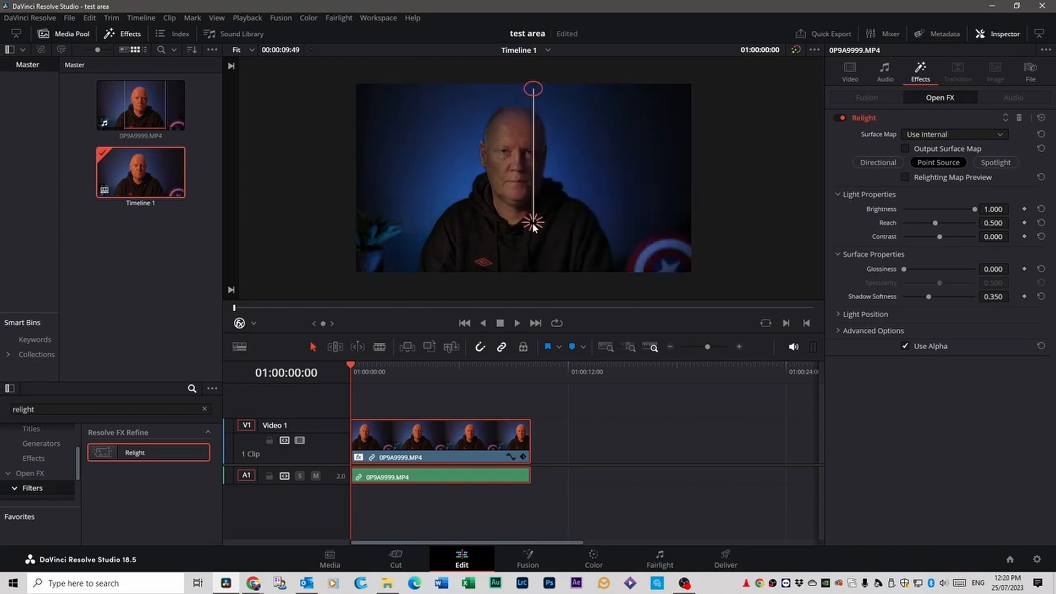
drag(531, 222, 577, 251)
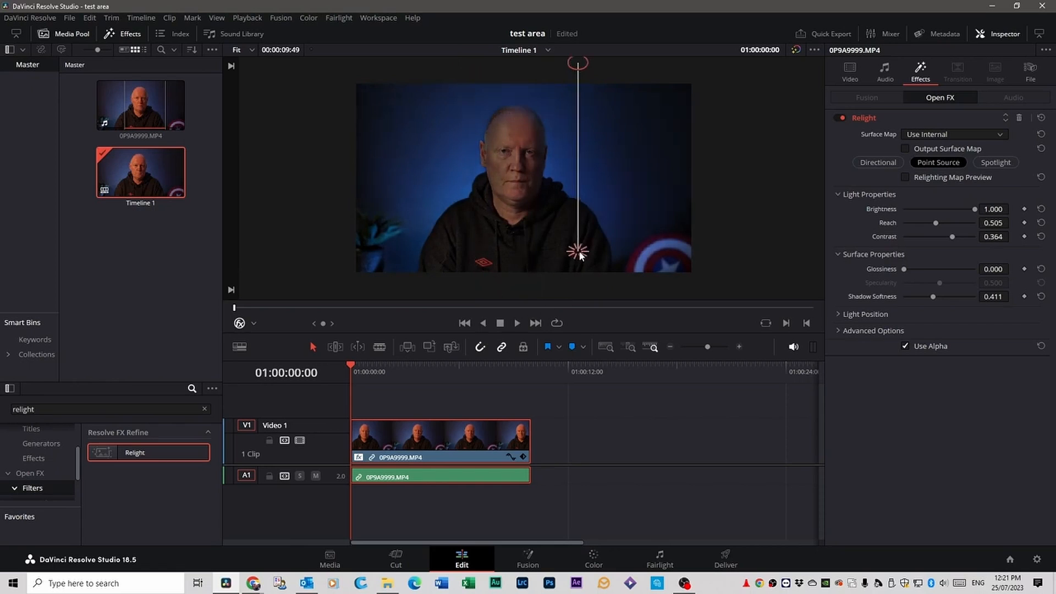
drag(577, 64, 574, 204)
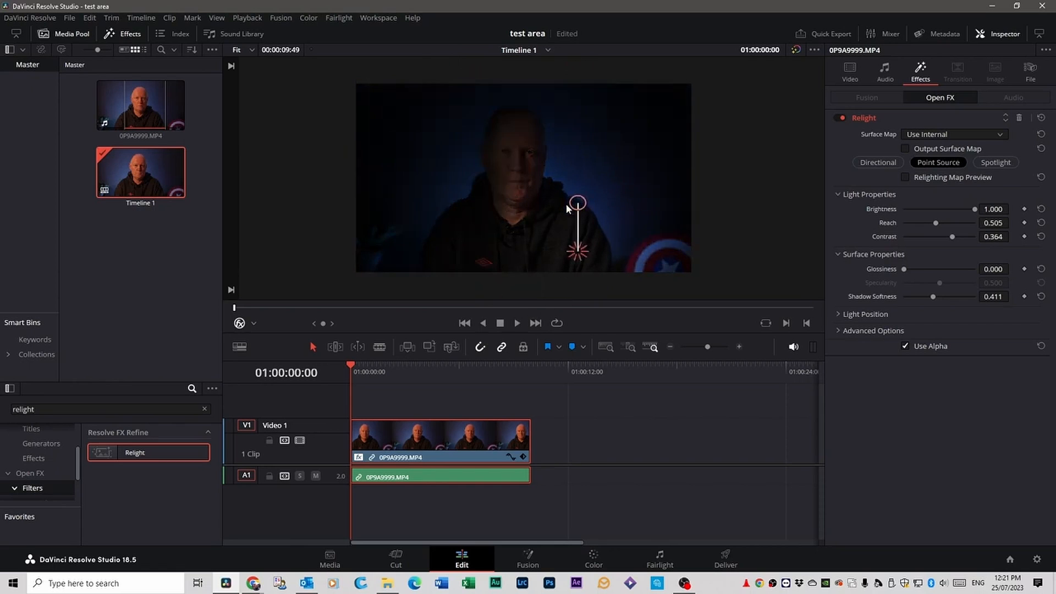
drag(577, 250, 547, 167)
Step: Make the light a Spotlight with a Beam Angle of 90, aimed just beside the face, and raise its source far out from the upper chest
click(998, 162)
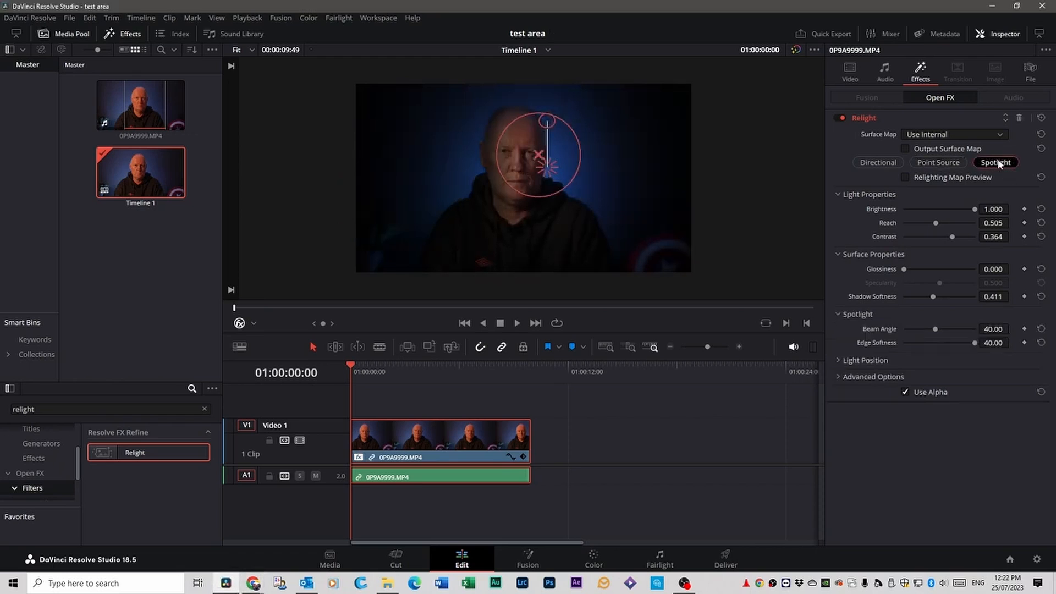
drag(547, 173, 522, 155)
drag(518, 111, 582, 57)
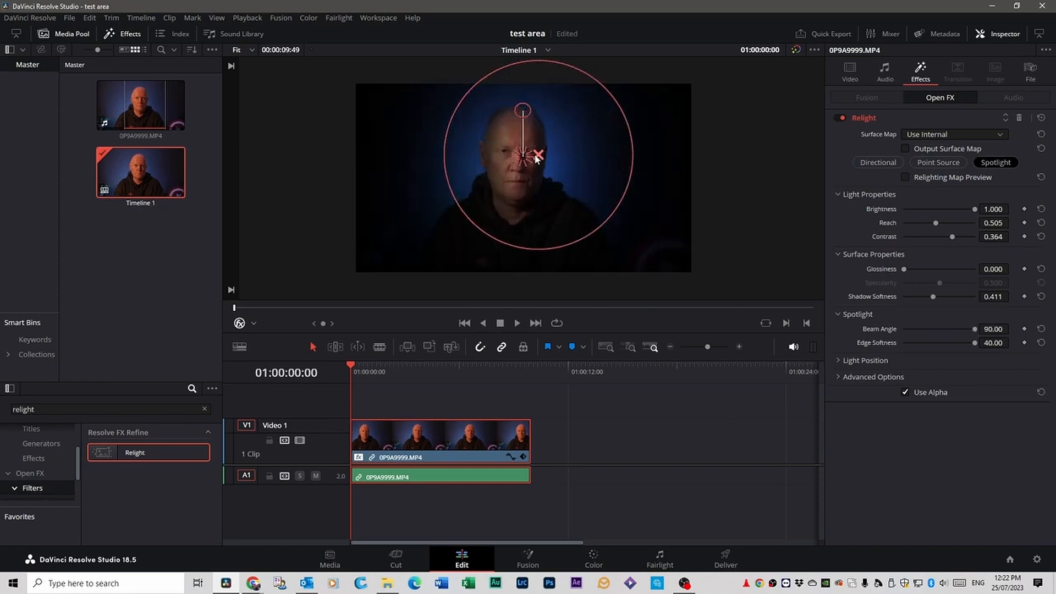
mouse_move(537, 157)
mouse_down()
mouse_move(648, 172)
mouse_move(547, 156)
mouse_up()
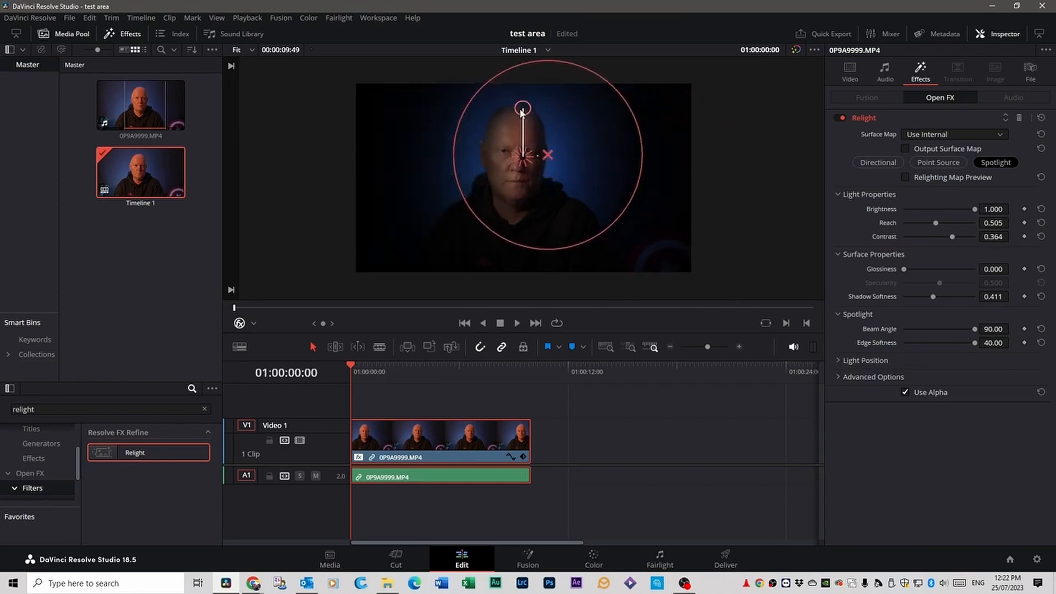
drag(522, 110, 520, 5)
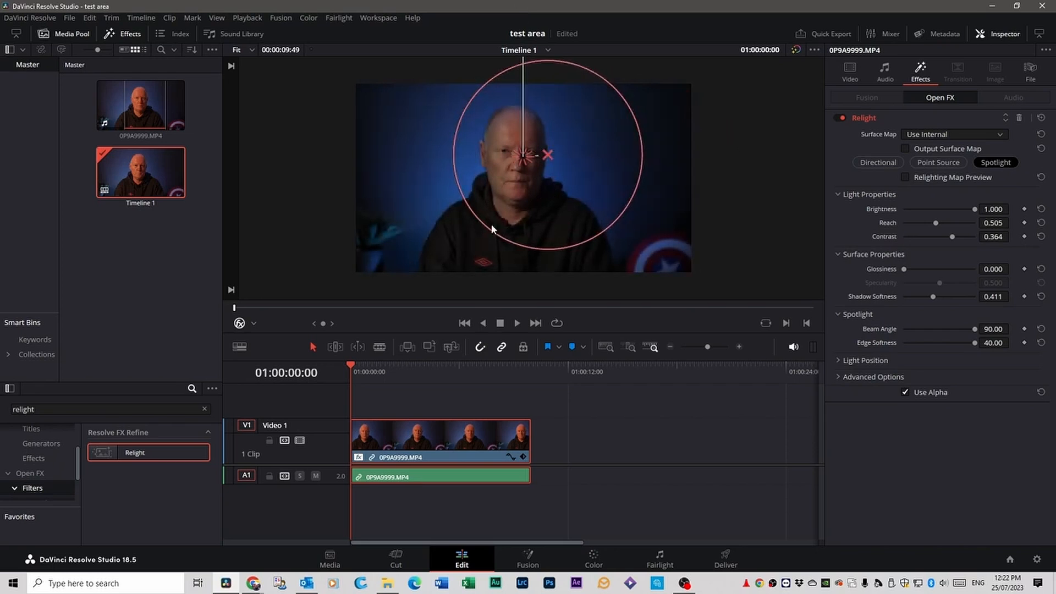
drag(525, 157, 505, 215)
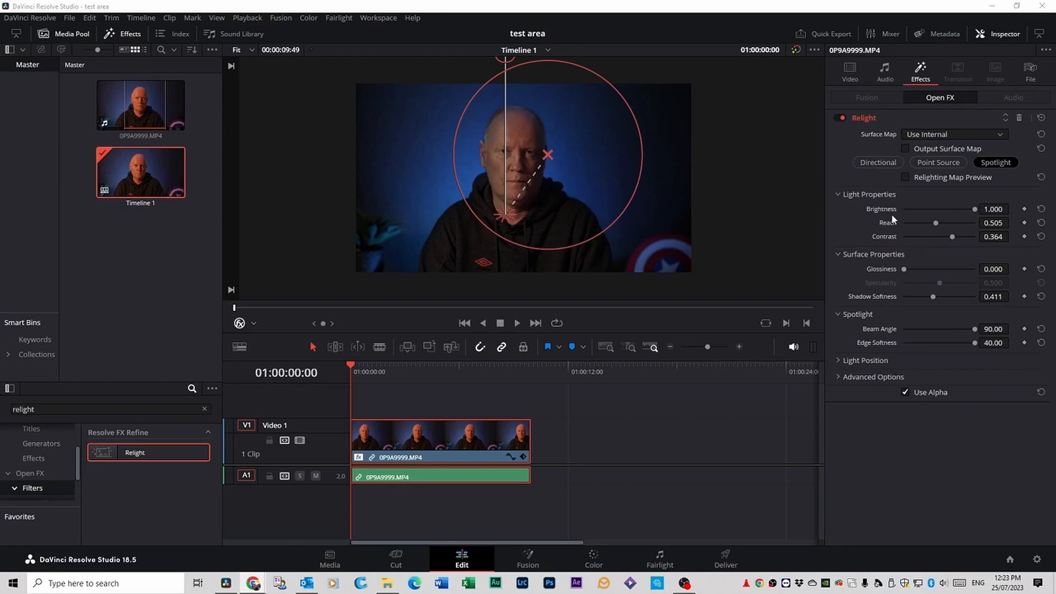
Step: Increase the spotlight's Reach, test Glossiness and Shadow Softness, and narrow its Beam Angle slightly
click(934, 223)
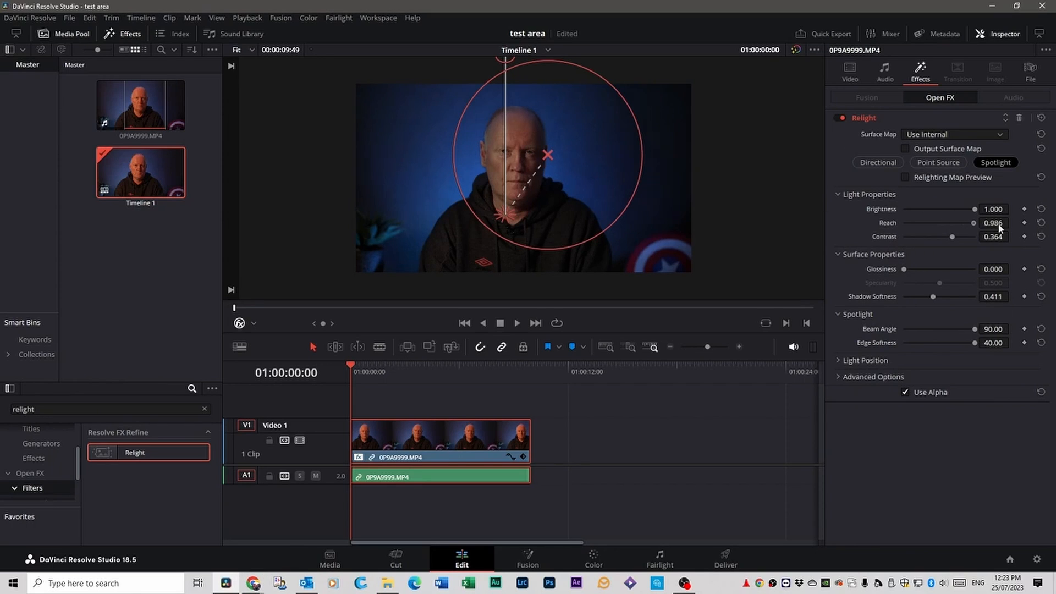
drag(886, 225, 1049, 226)
drag(905, 268, 804, 268)
drag(903, 296, 934, 296)
mouse_move(974, 329)
mouse_down()
mouse_move(921, 329)
mouse_move(961, 330)
mouse_up()
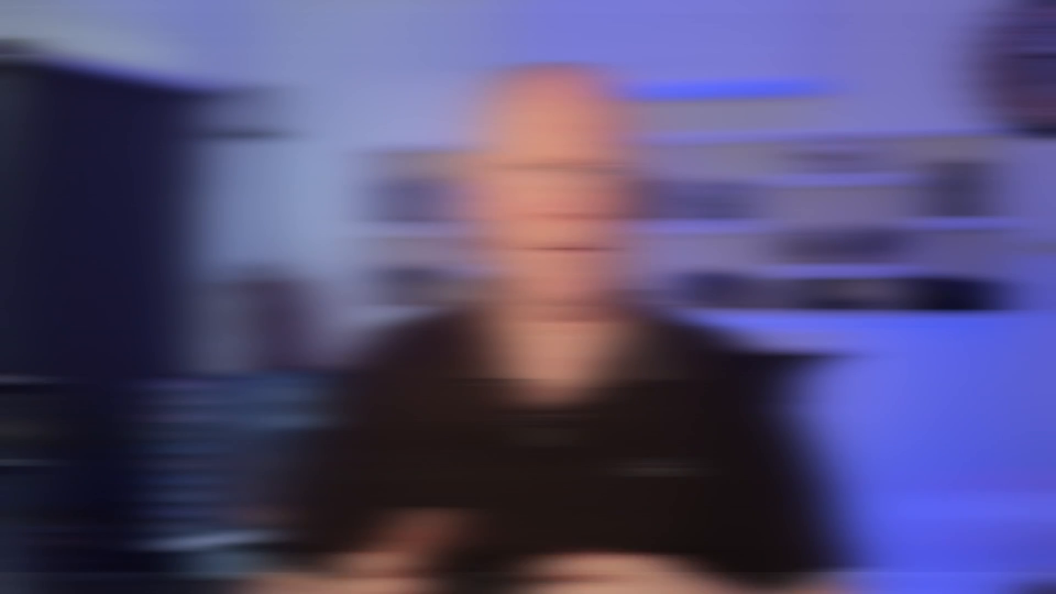
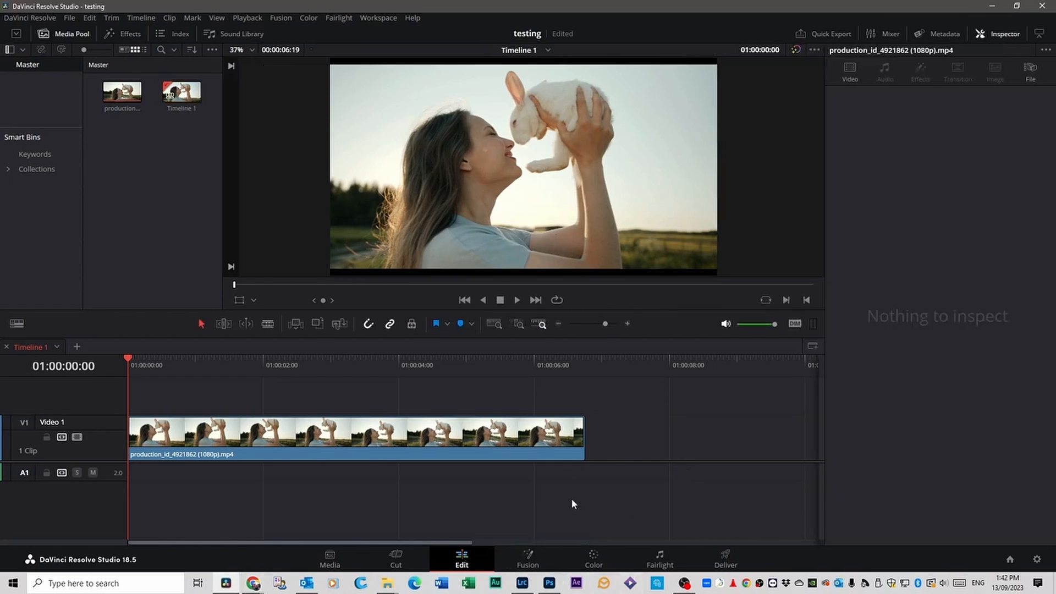
Step: On the Color page, search the effects library for water and apply the Watercolor effect to node 01 of the rabbit clip
click(593, 559)
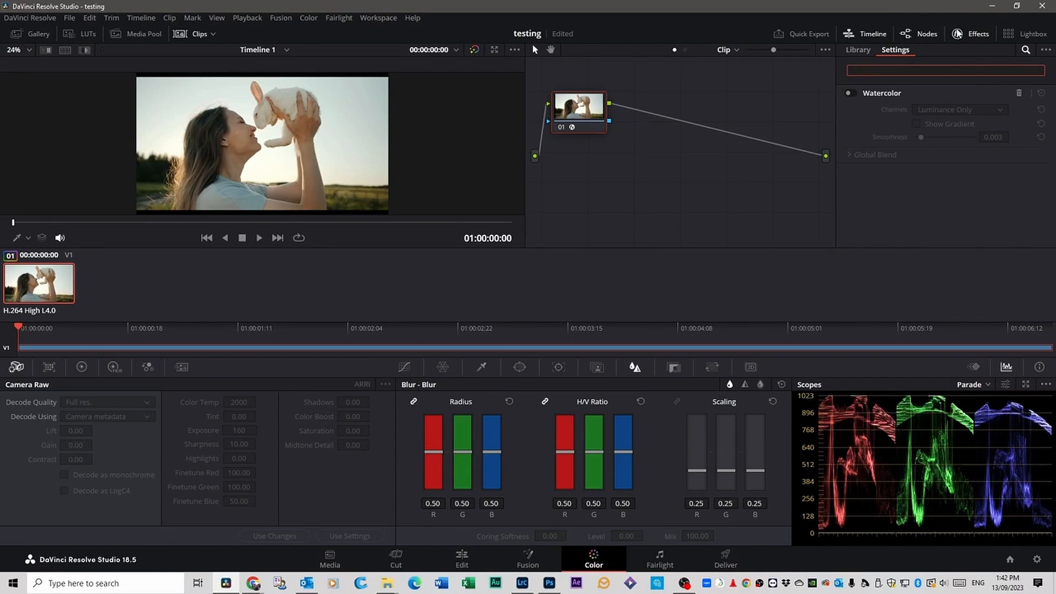
click(975, 35)
click(978, 36)
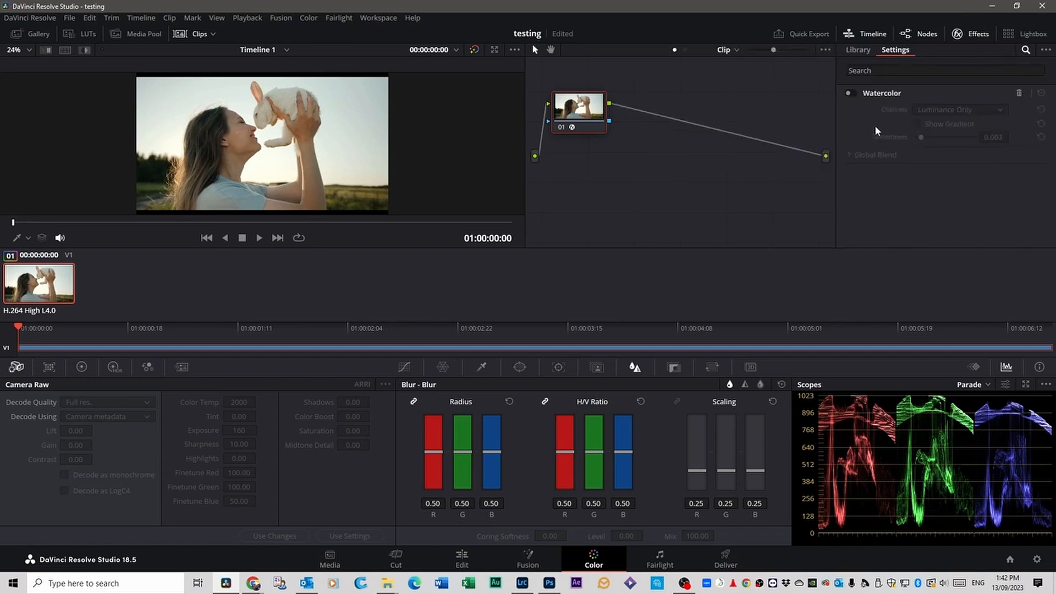
click(884, 72)
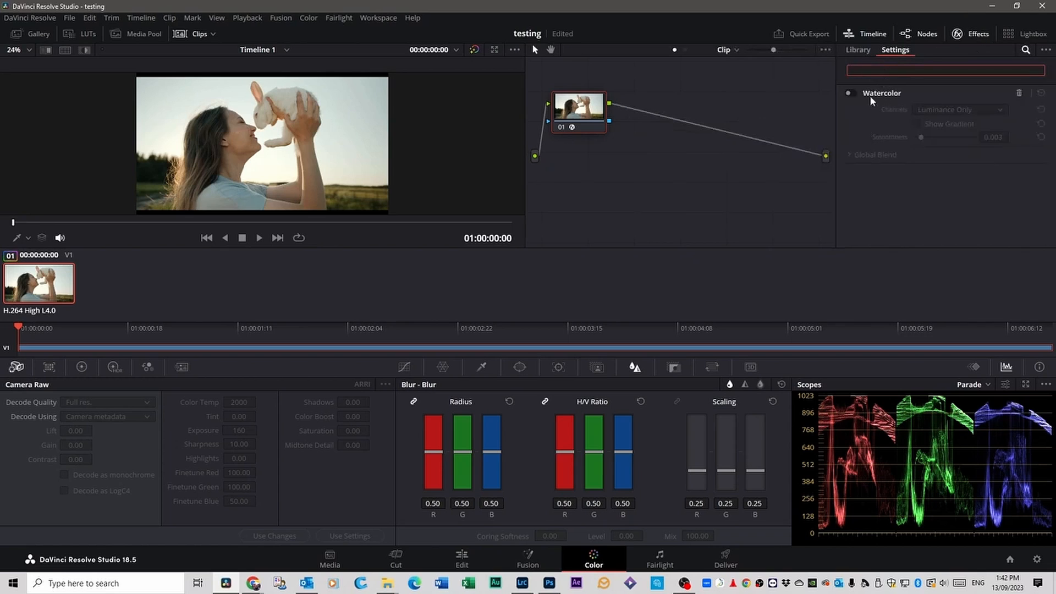
text(water)
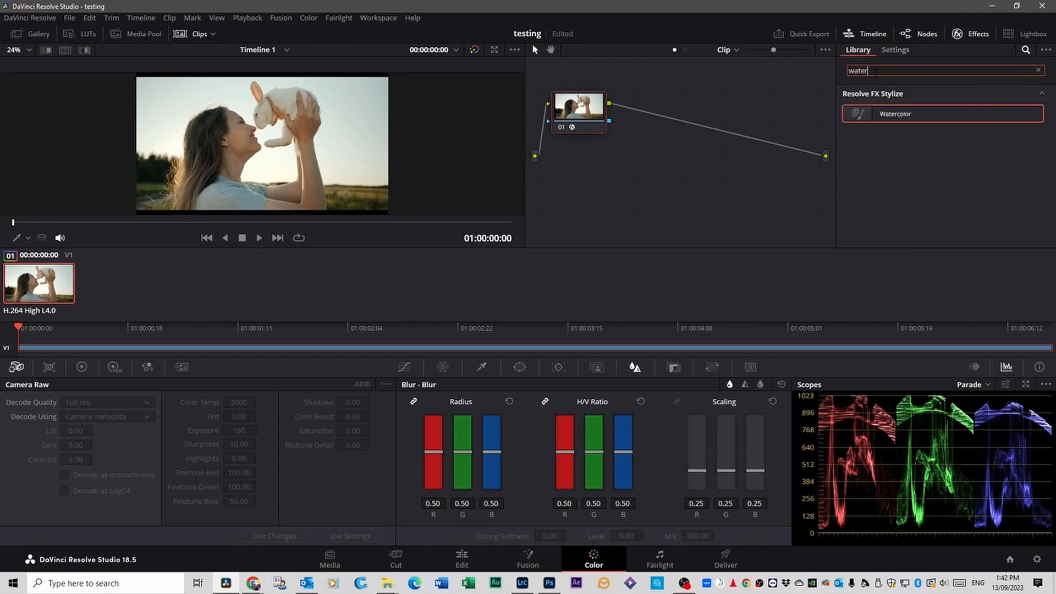
drag(876, 117, 588, 117)
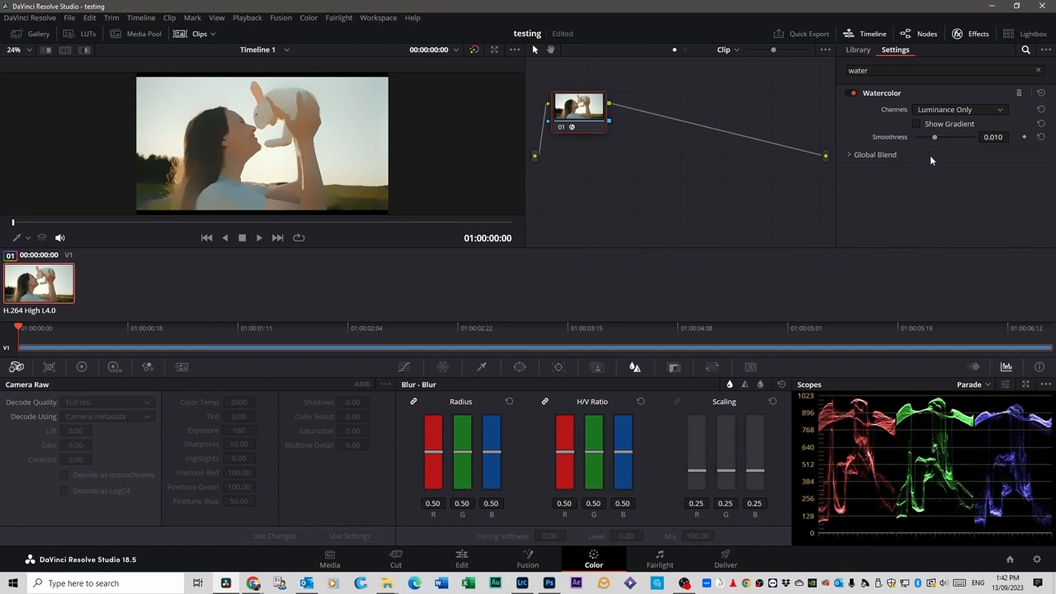
Step: Set the Watercolor Smoothness to 0.007 with Global Blend at 1.000, and switch the effect off to compare
click(850, 157)
drag(975, 170, 998, 175)
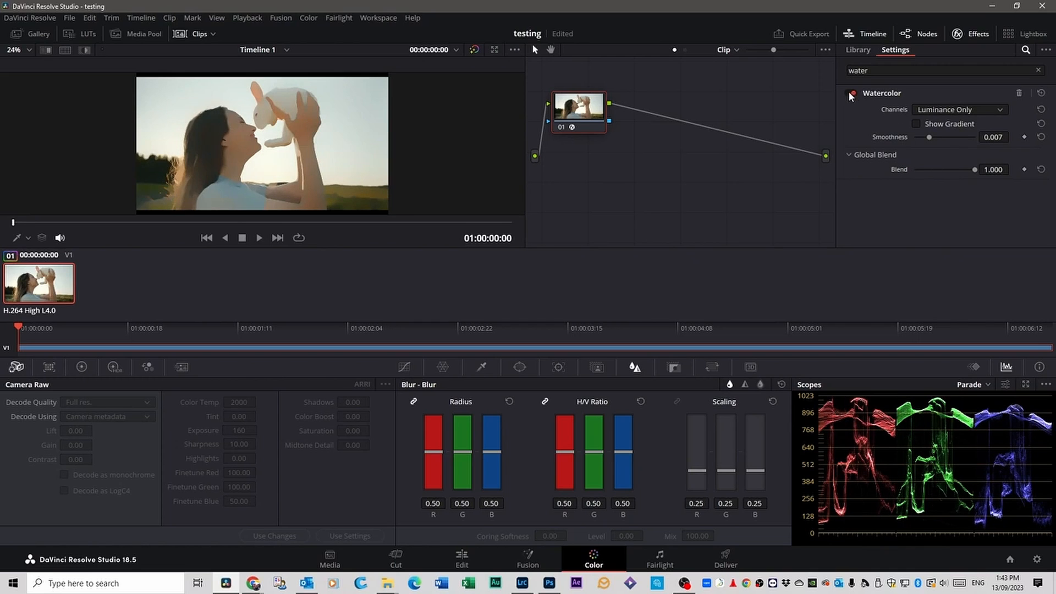
click(853, 94)
Step: Search the effects library for styl and apply the Stylize effect to node 01 in place of Watercolor
drag(883, 72, 847, 71)
key(BackSpace)
text(styl)
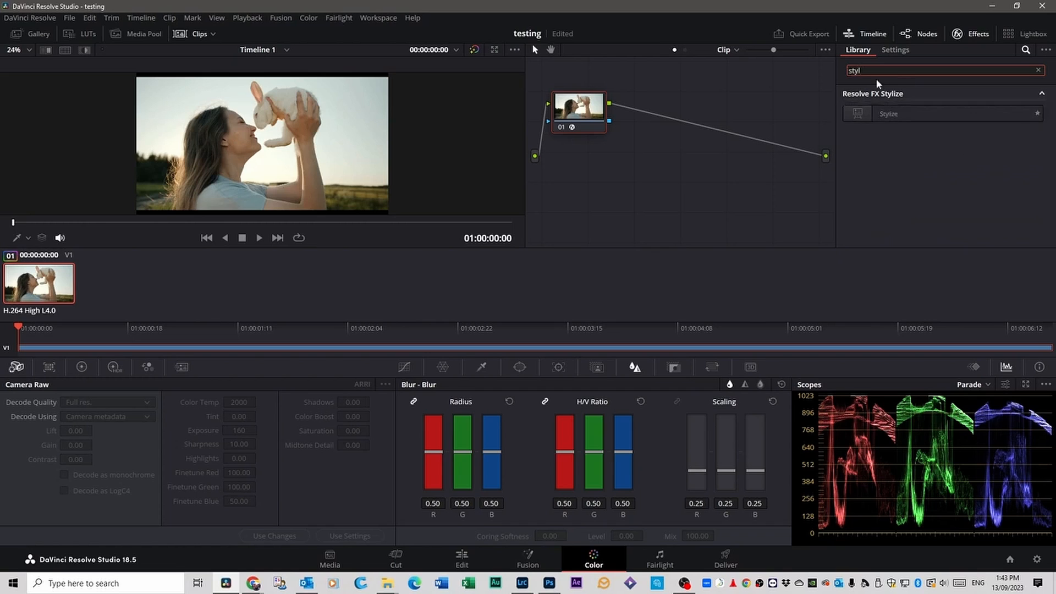
drag(883, 116, 599, 115)
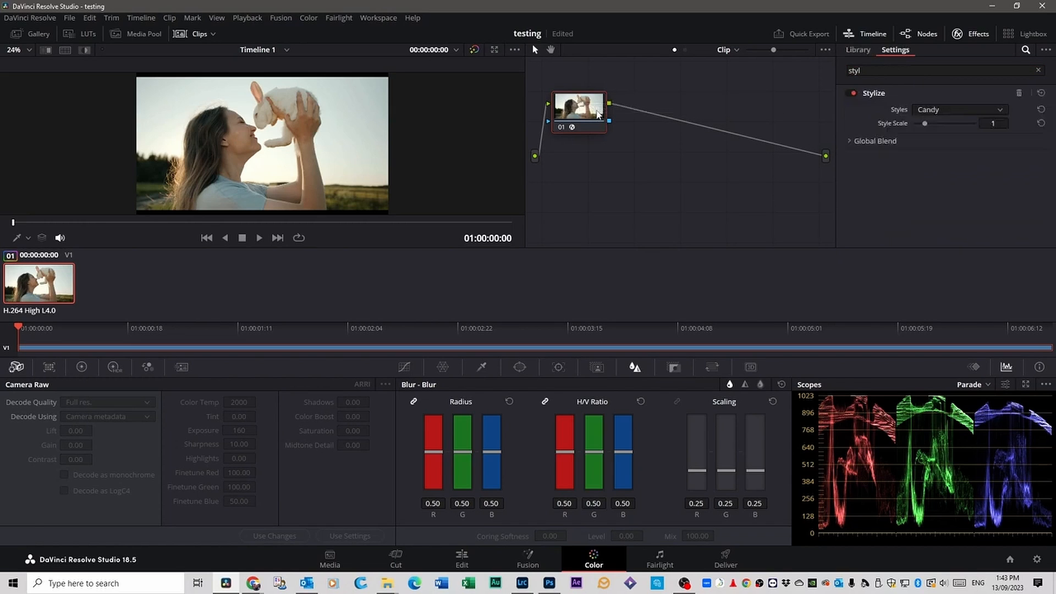
Step: Preview the Antimonocromatismo, Asheville and Brush Stroke styles on the clip, and set the Stylize style back to Candy
click(999, 112)
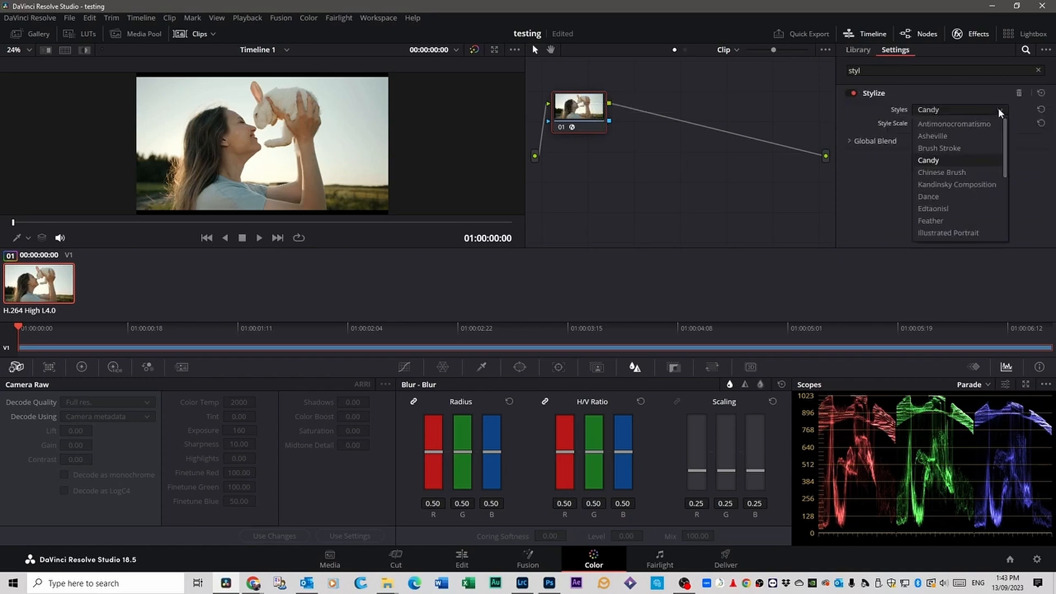
click(1000, 112)
click(970, 113)
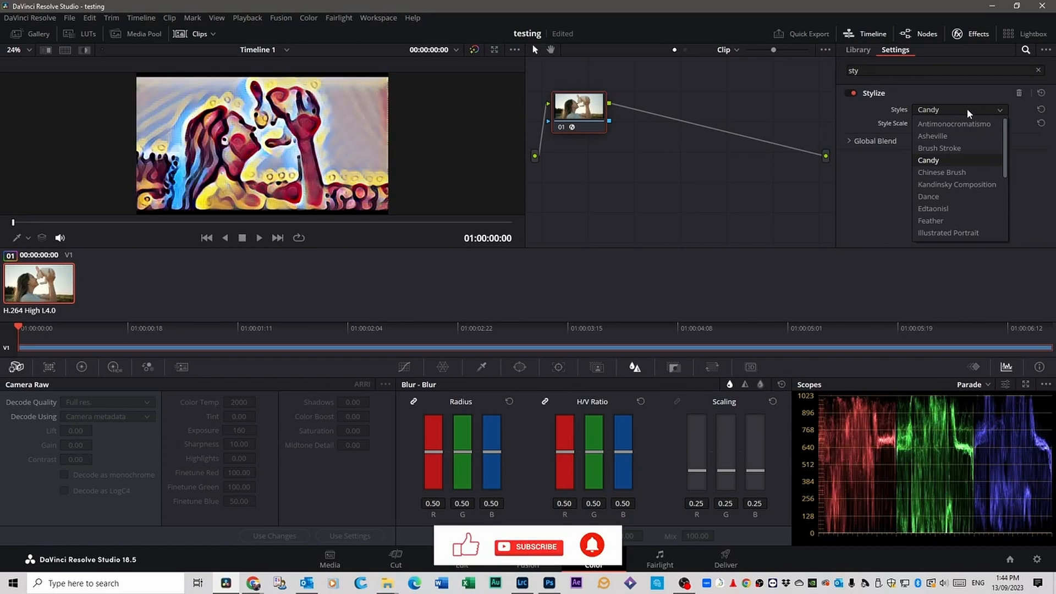
click(943, 125)
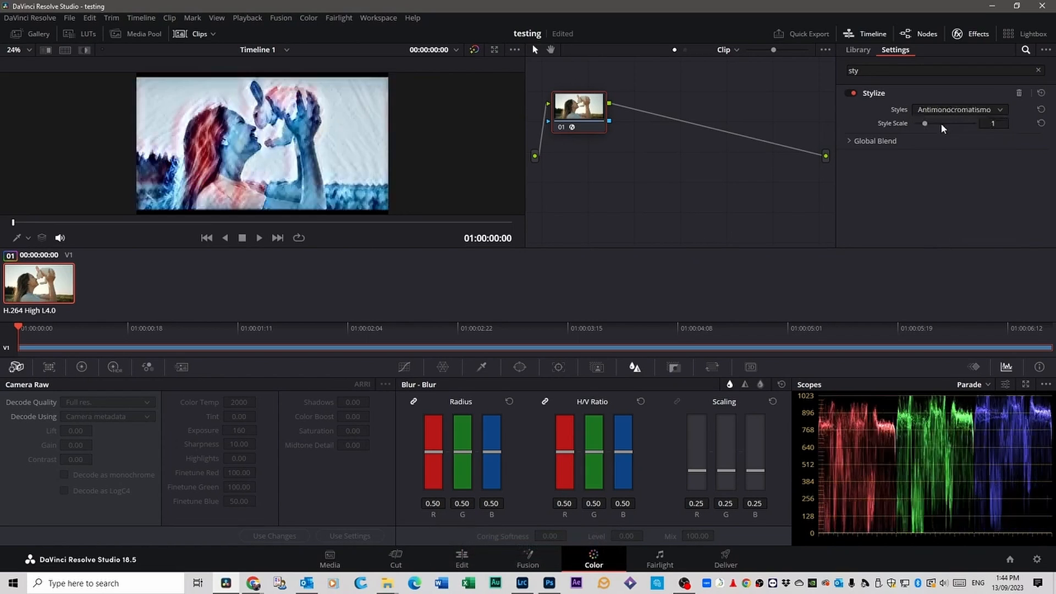
click(1000, 110)
click(944, 137)
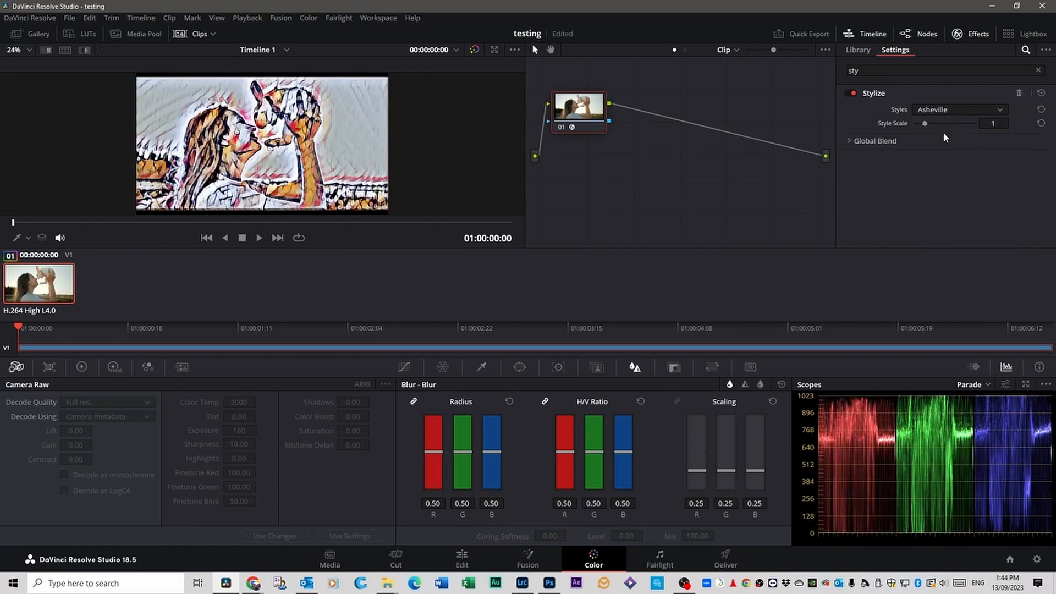
click(1000, 110)
click(950, 148)
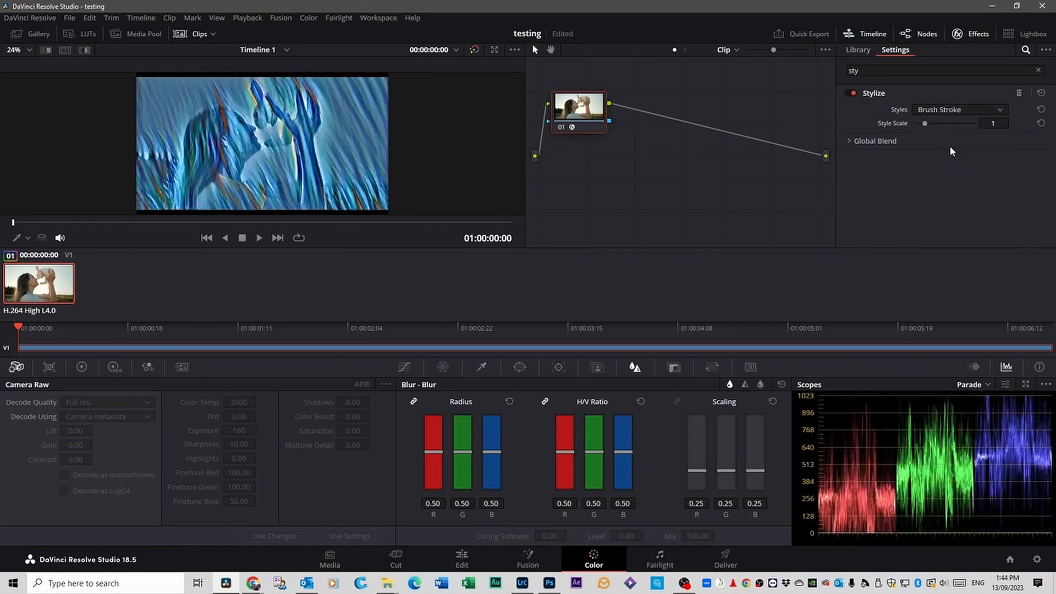
click(1001, 110)
click(951, 160)
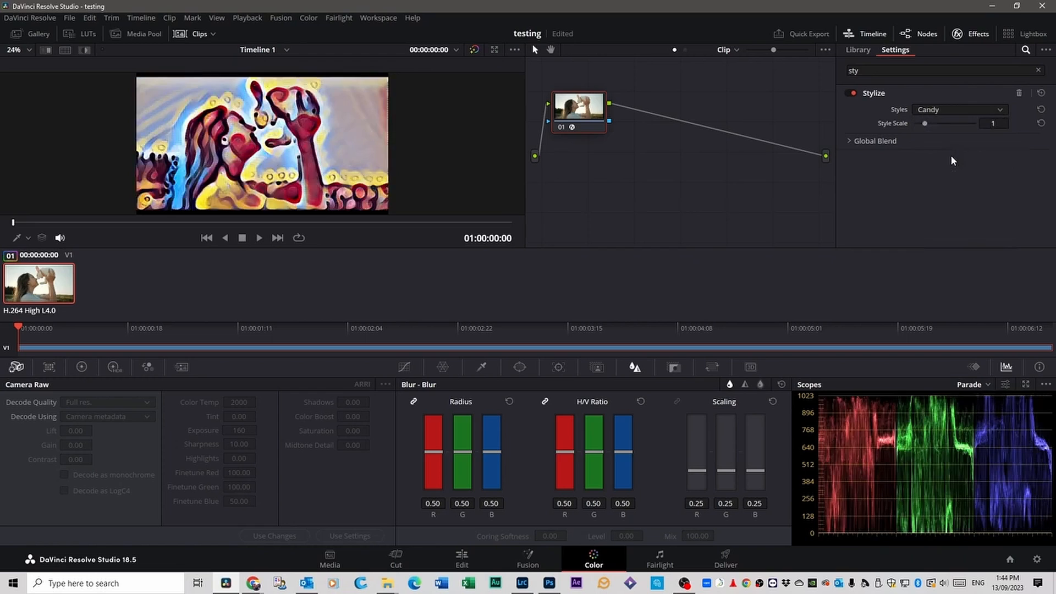
Step: Set the Stylize style to Impressionist Reservoir with Global Blend at 0.449, and play the rabbit clip to preview it
click(998, 115)
scroll(968, 165, down, 3)
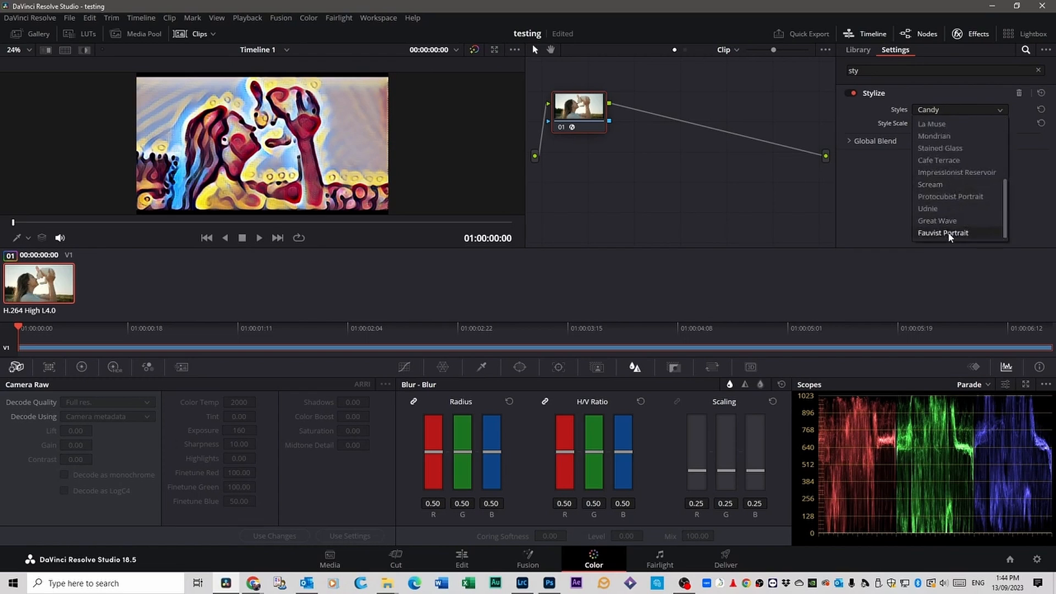
click(968, 172)
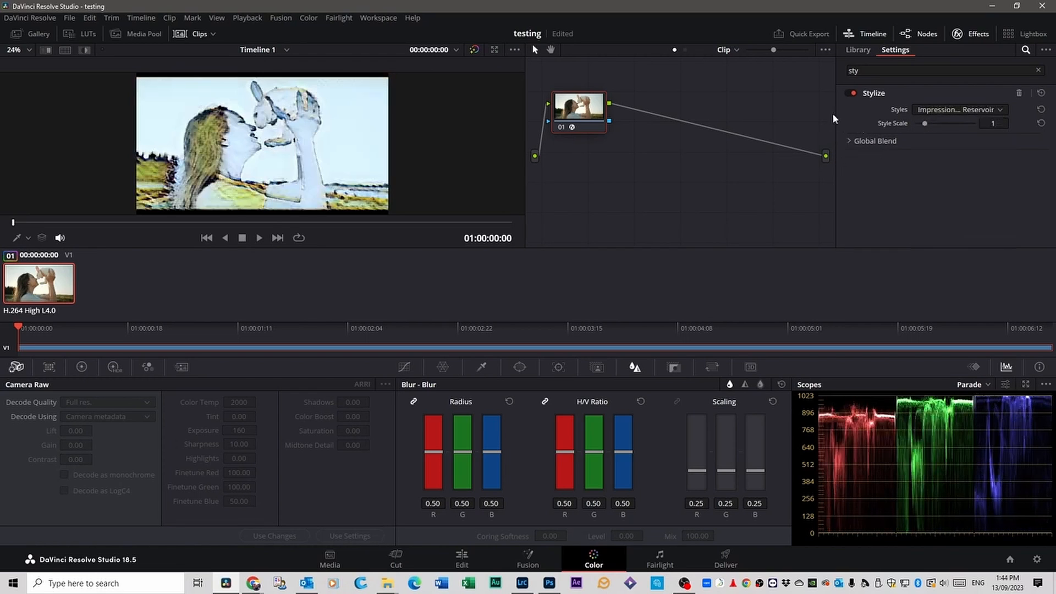
click(848, 142)
drag(974, 156, 941, 158)
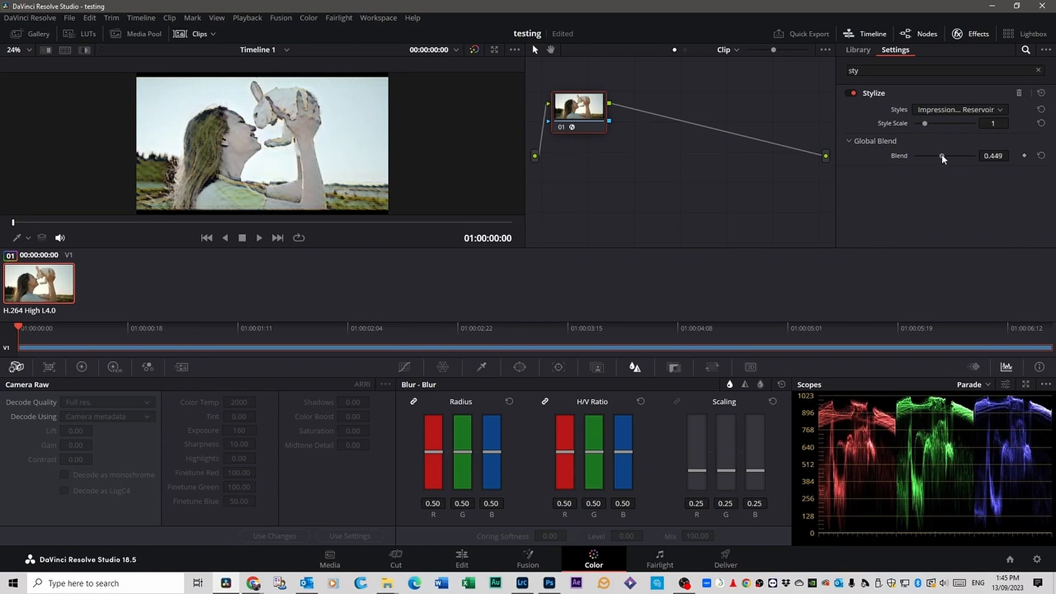
key(space)
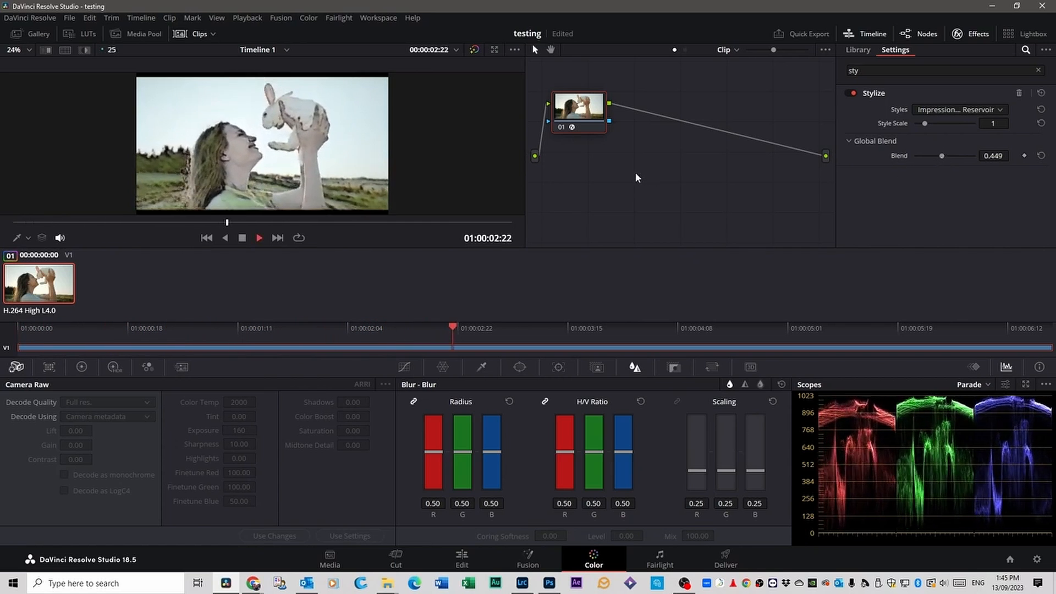
key(space)
Step: Switch the Stylize style to Scream and play the clip to preview the look
click(999, 112)
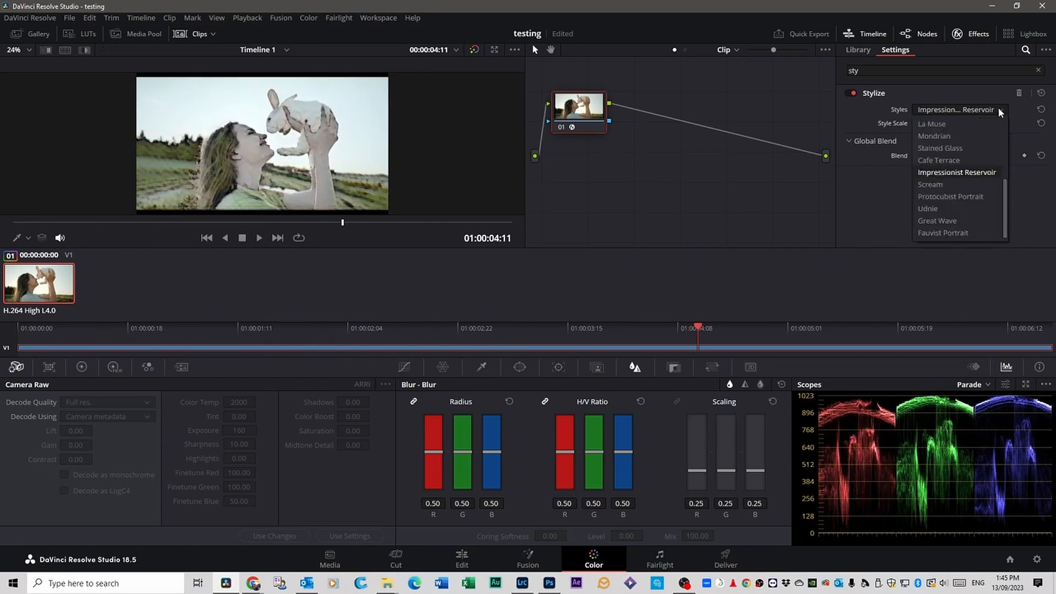
click(942, 185)
key(space)
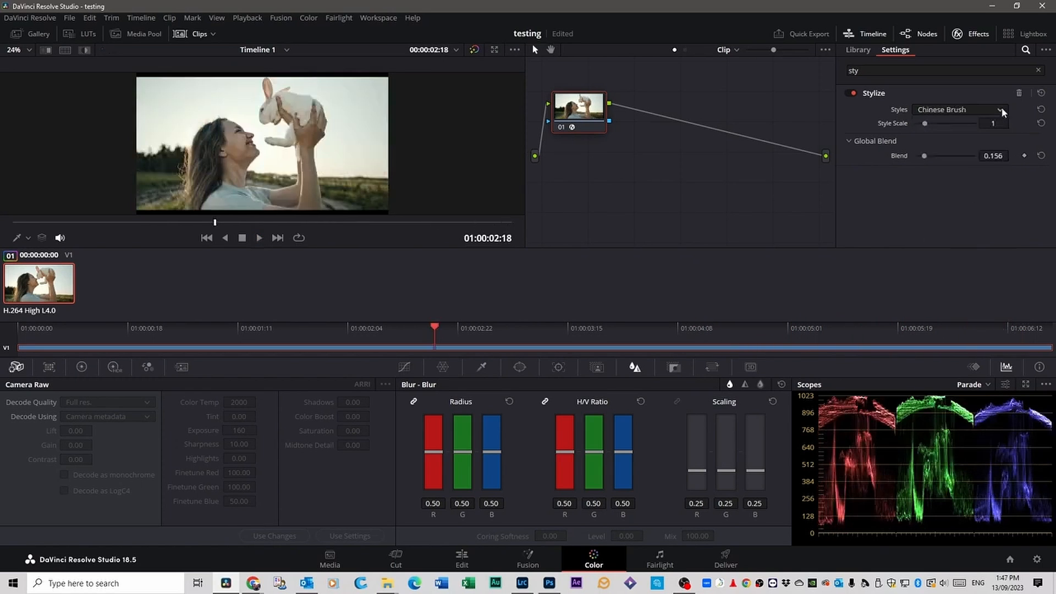
Step: Set the Stylize style to Kandinsky Composition, preview it in playback at different blends, and settle Global Blend at 0.349
click(960, 109)
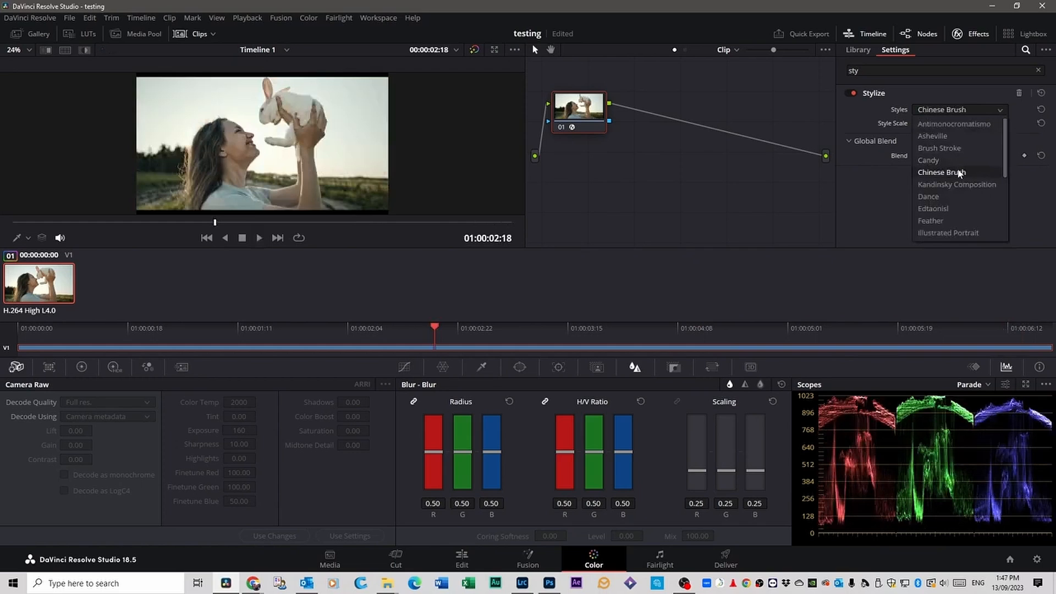
click(958, 185)
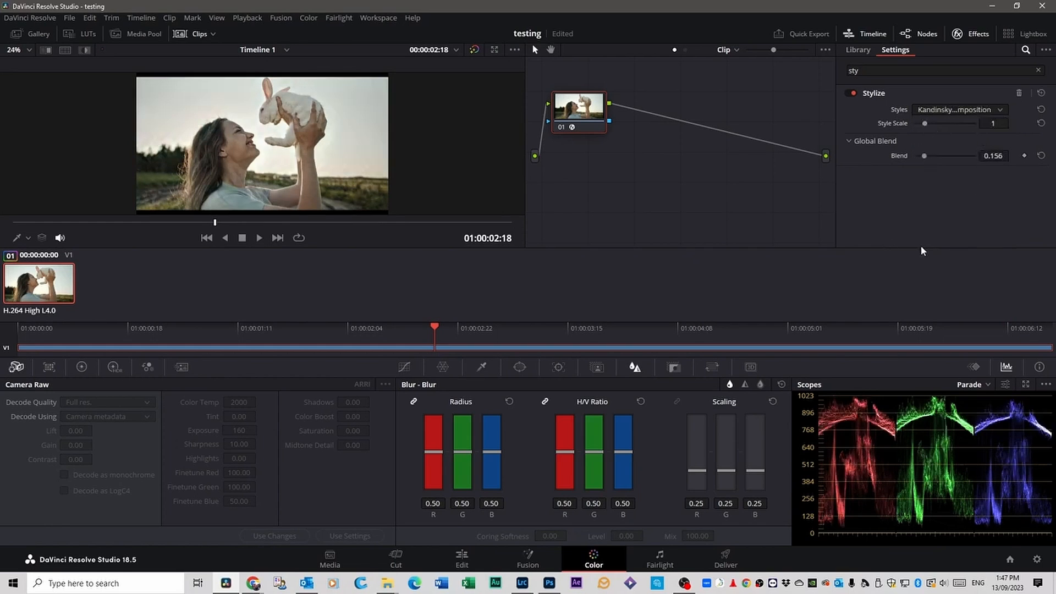
key(space)
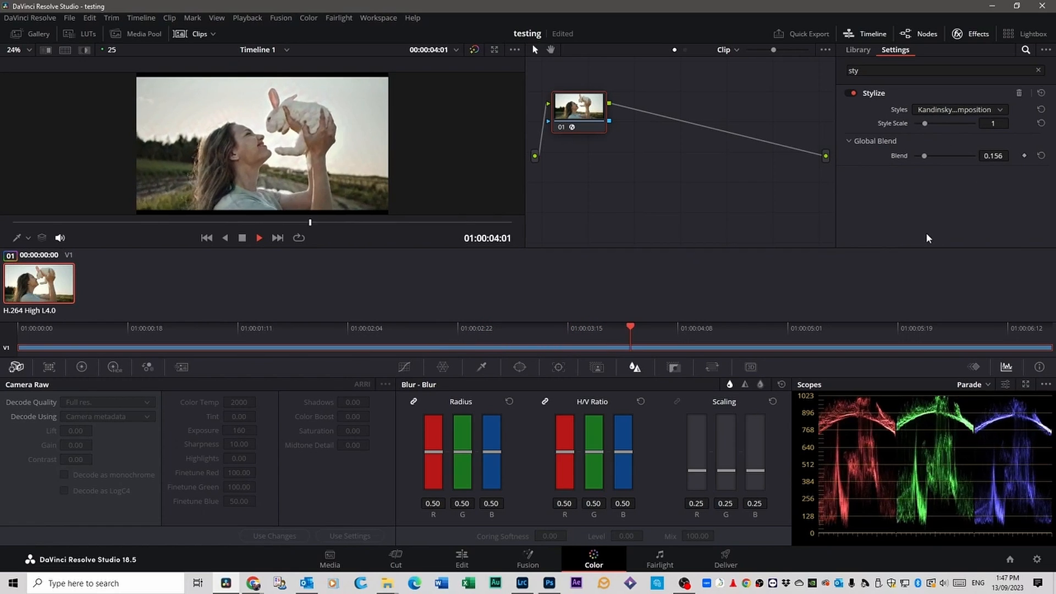
key(space)
drag(925, 156, 940, 158)
key(space)
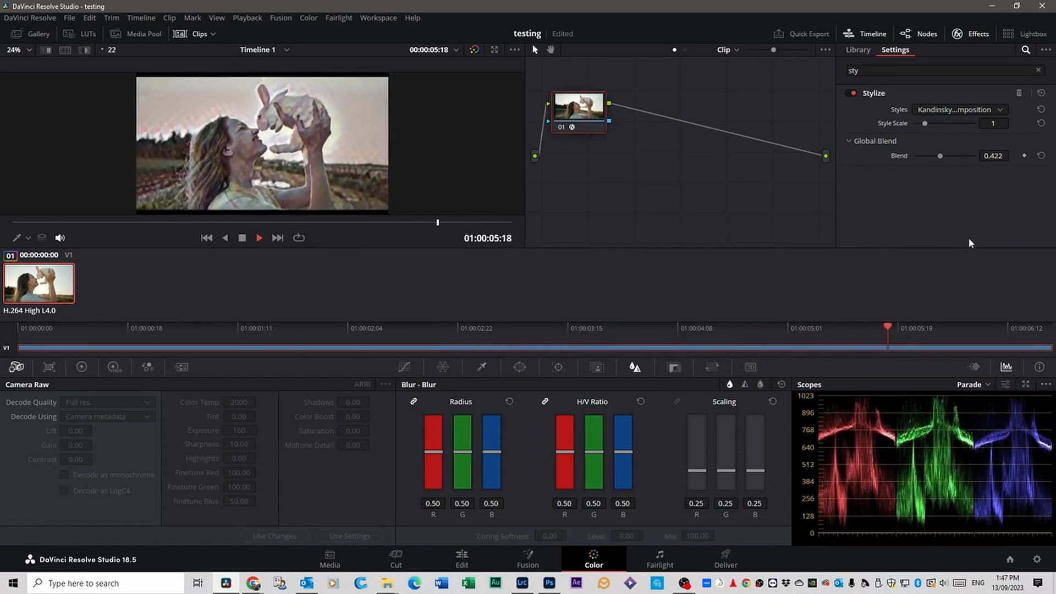
key(space)
drag(940, 158, 935, 156)
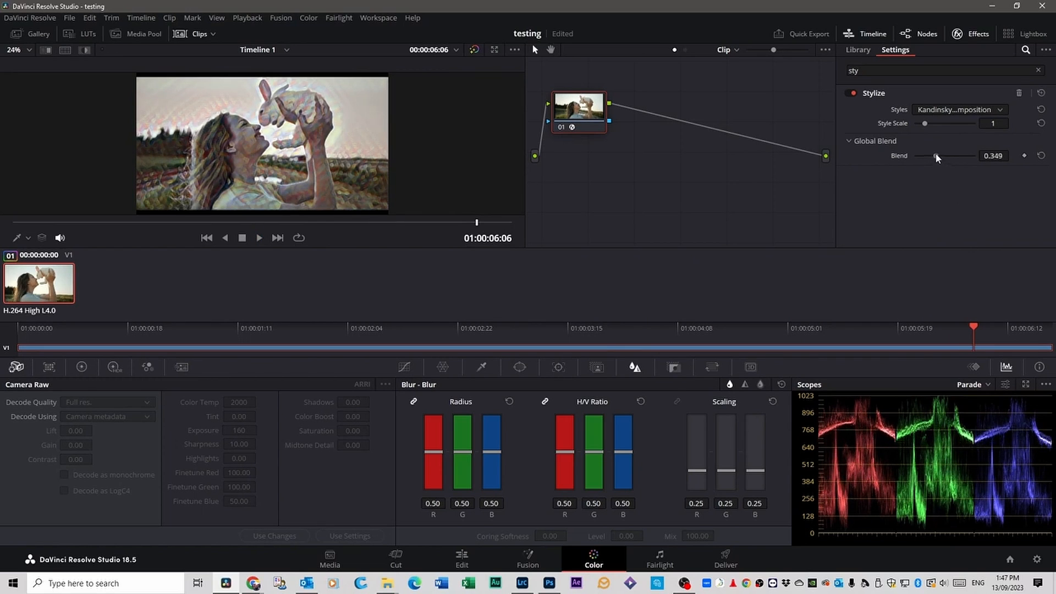
key(space)
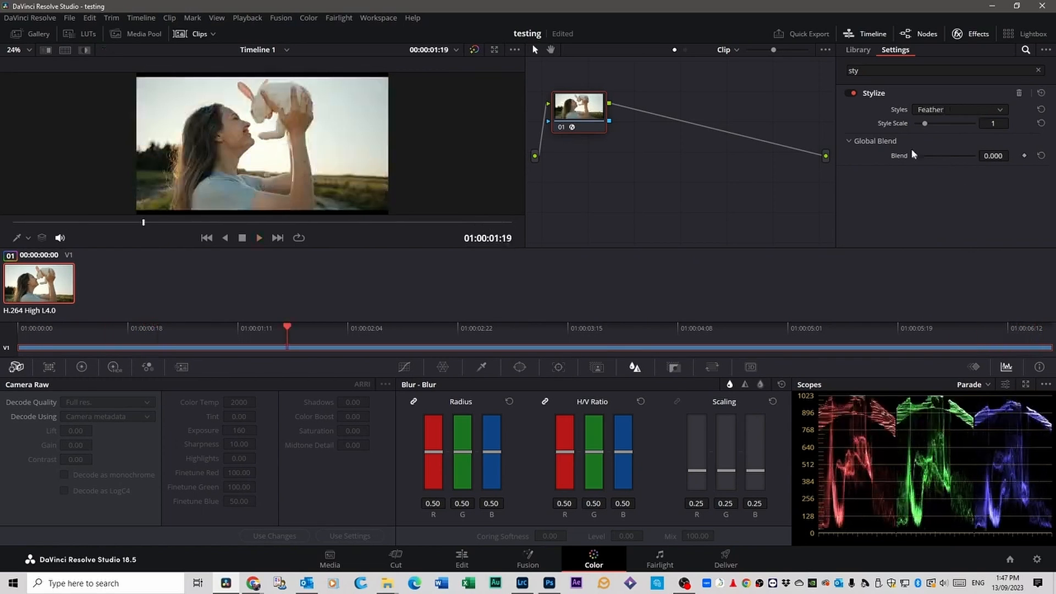
Step: Keep the Feather style, set its Global Blend to 0.725, and play the clip to check the look
drag(916, 158, 917, 159)
click(990, 110)
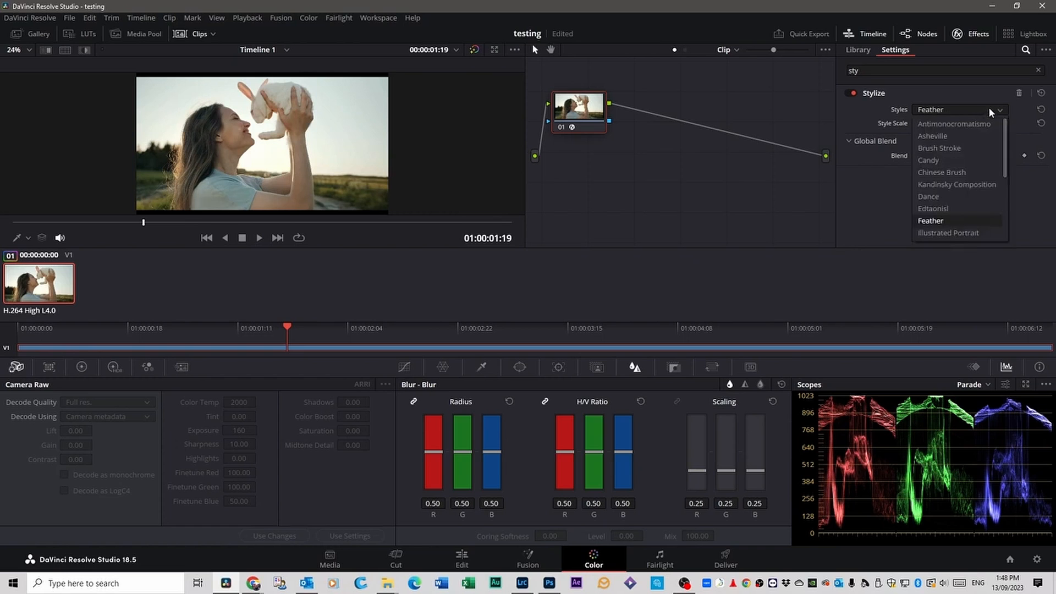
click(989, 111)
drag(917, 156, 952, 157)
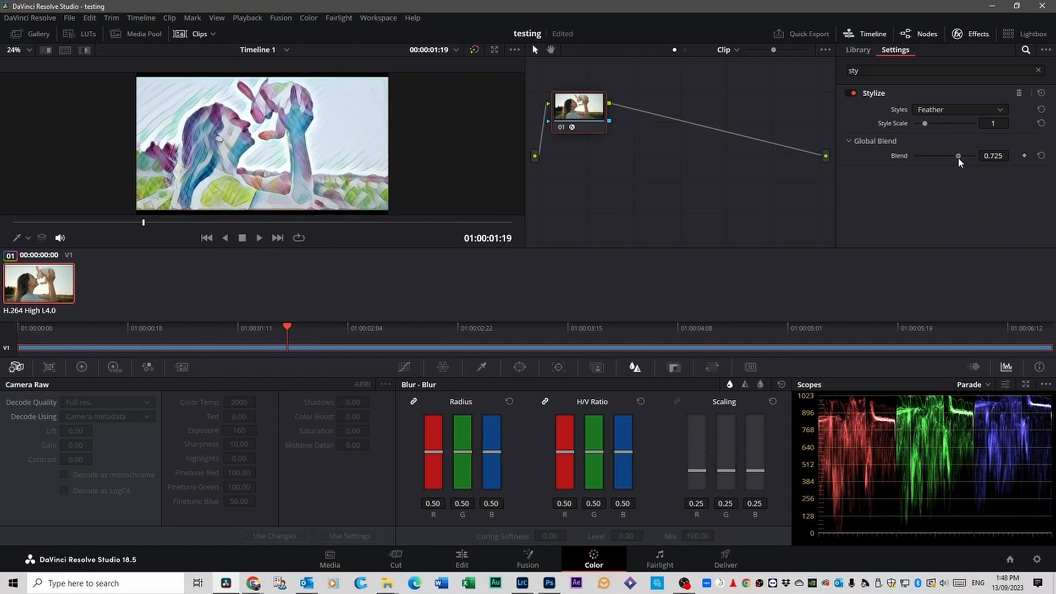
key(space)
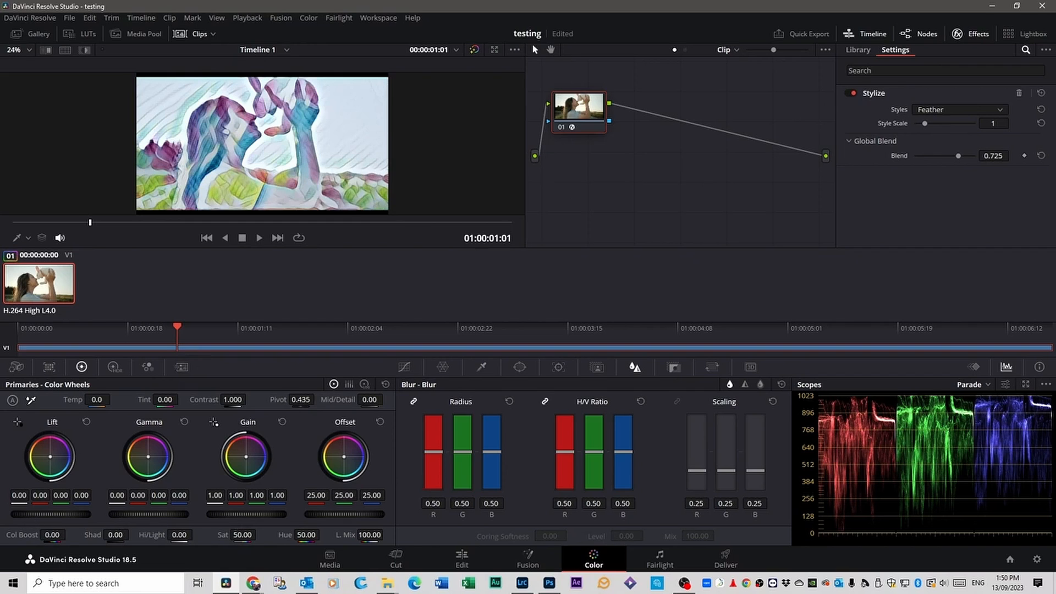
Step: Lower the Lift of node 01 to -0.07, raise the saturation to 70.60, and play back the stylized clip
mouse_move(51, 514)
mouse_down()
mouse_move(71, 514)
mouse_move(40, 514)
mouse_move(49, 515)
mouse_up()
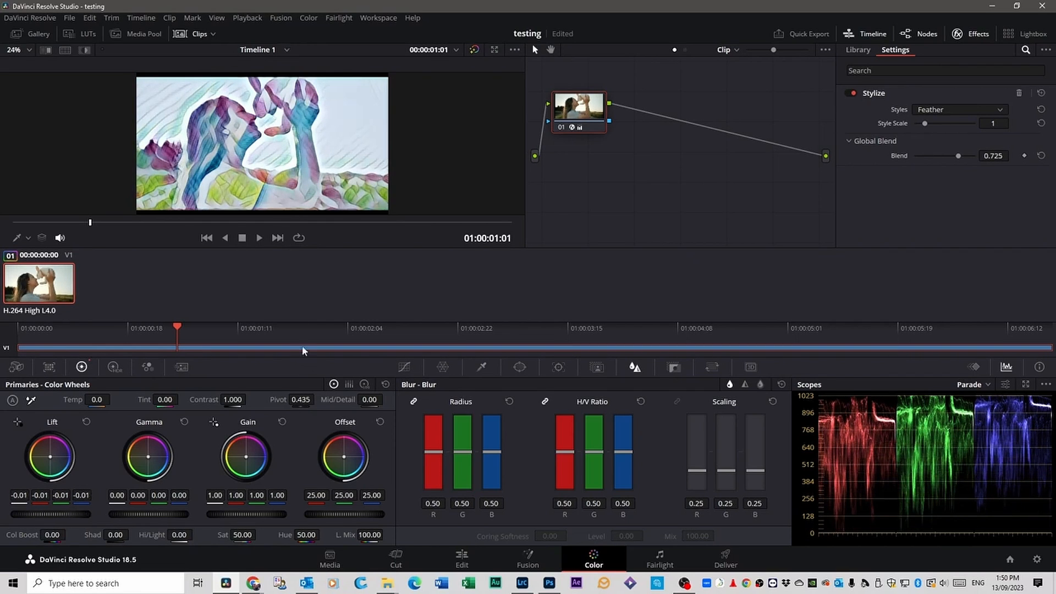
key(space)
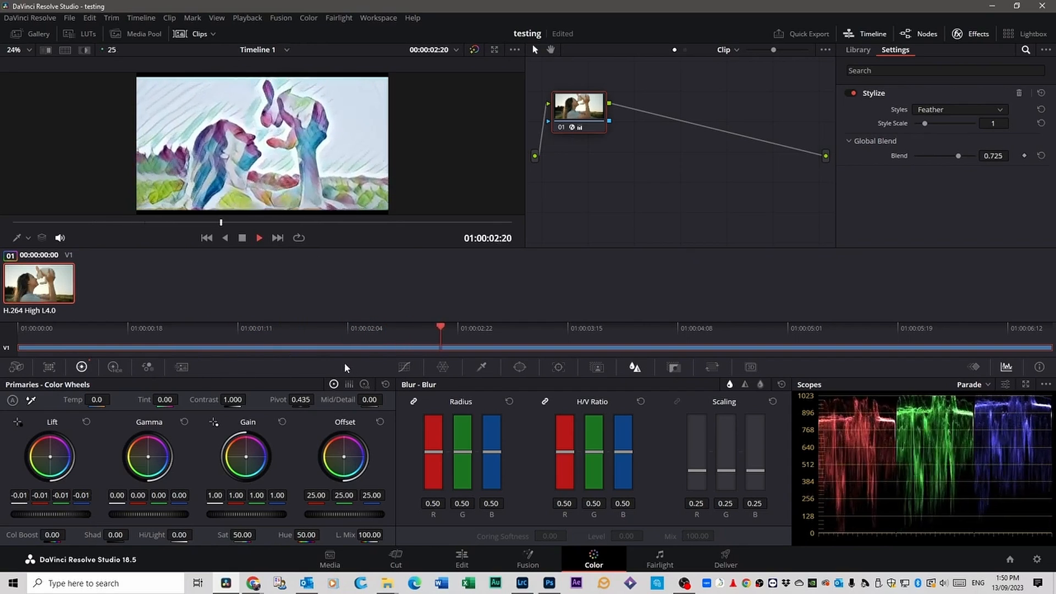
click(240, 242)
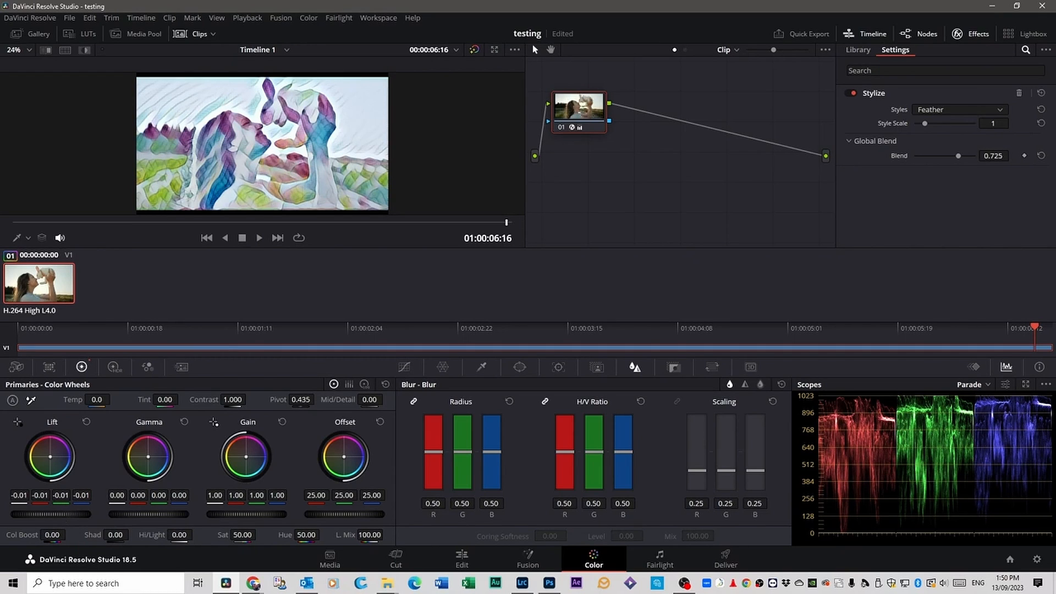
drag(51, 514, 36, 514)
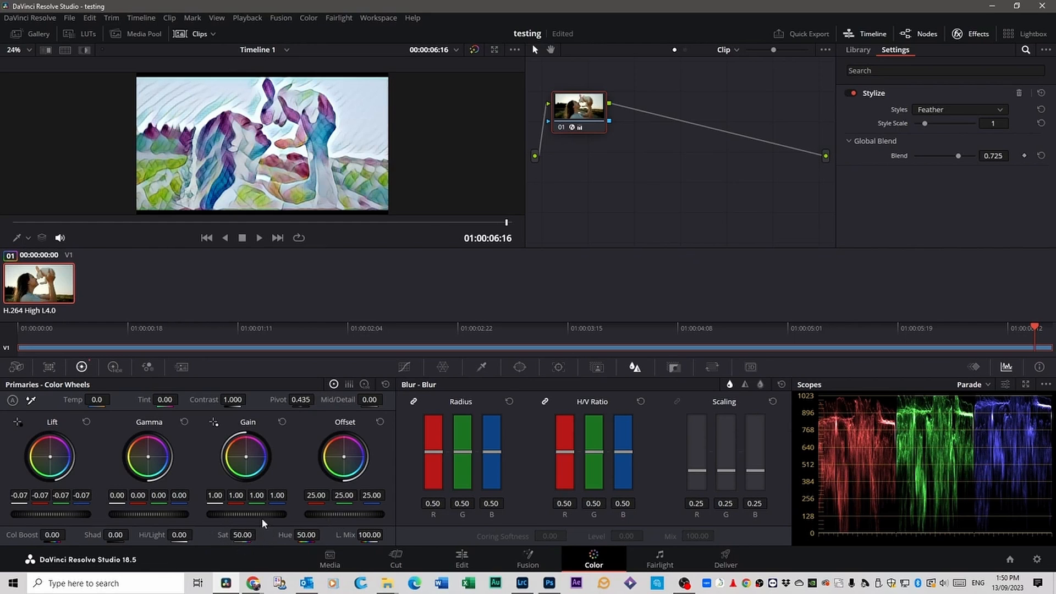
drag(259, 534, 259, 534)
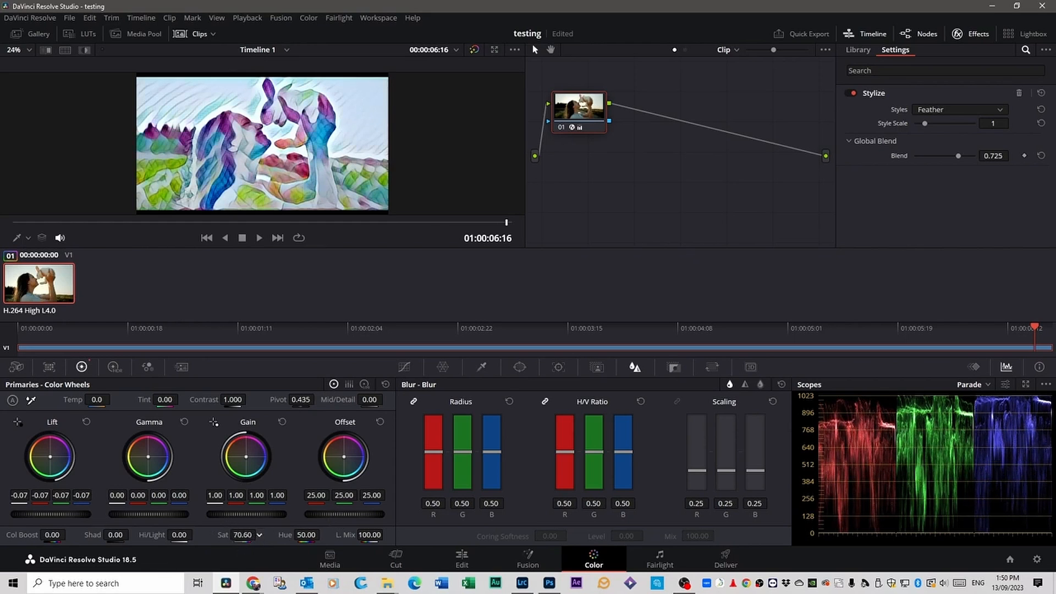
key(space)
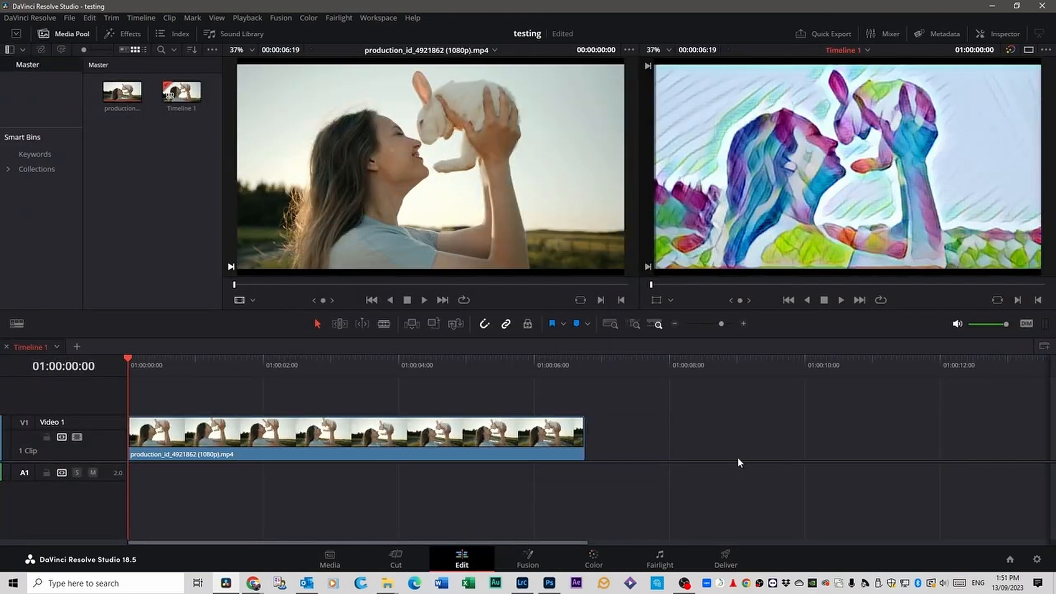
key(space)
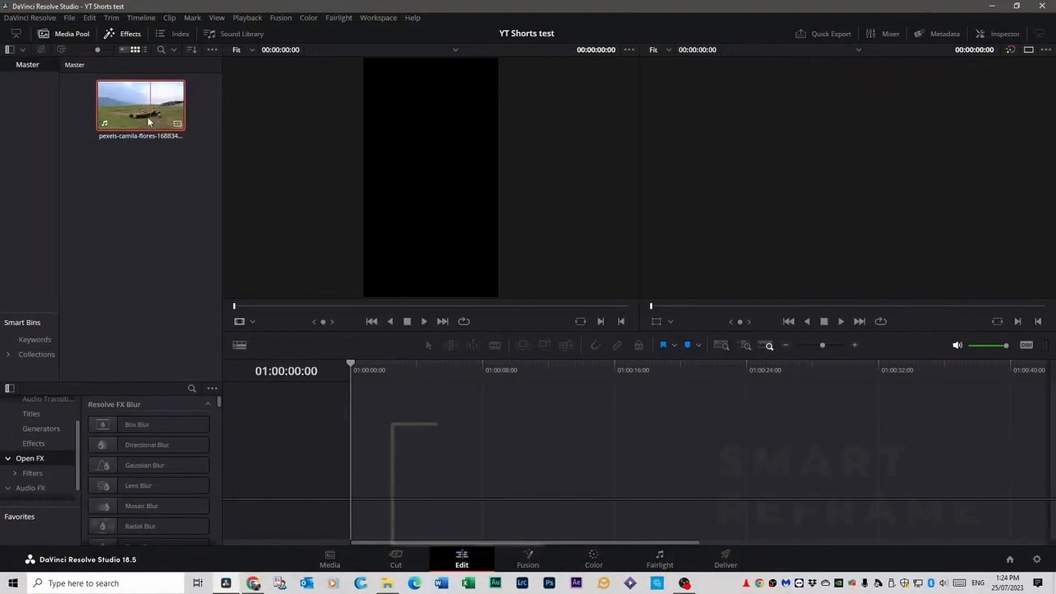
Step: In the YT Shorts test project, preview the sheep clip in the source viewer, place it in a new timeline, and scrub to 01:00:11:23
drag(140, 104, 463, 280)
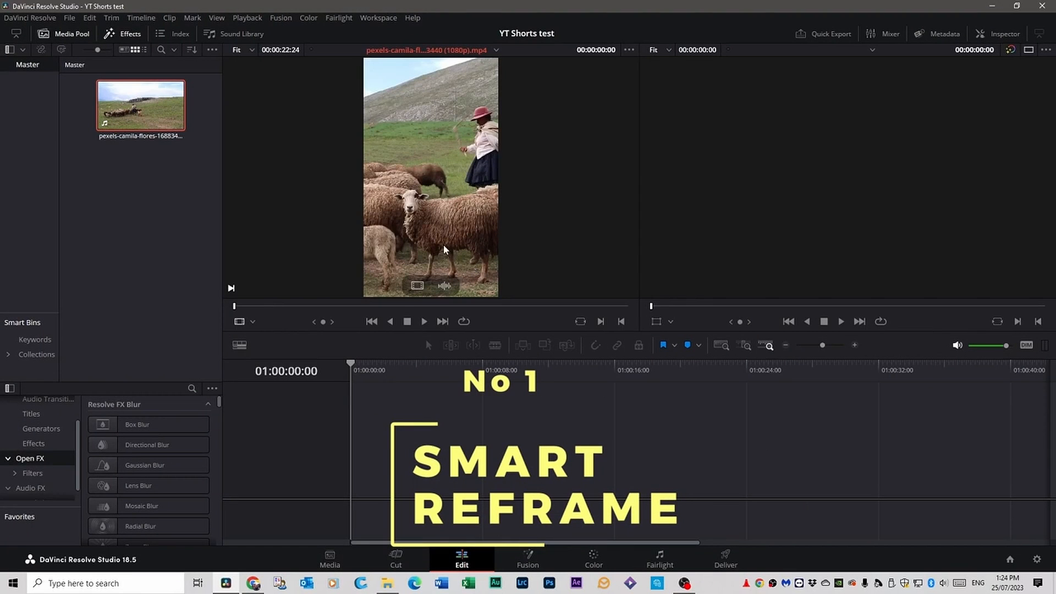
click(423, 321)
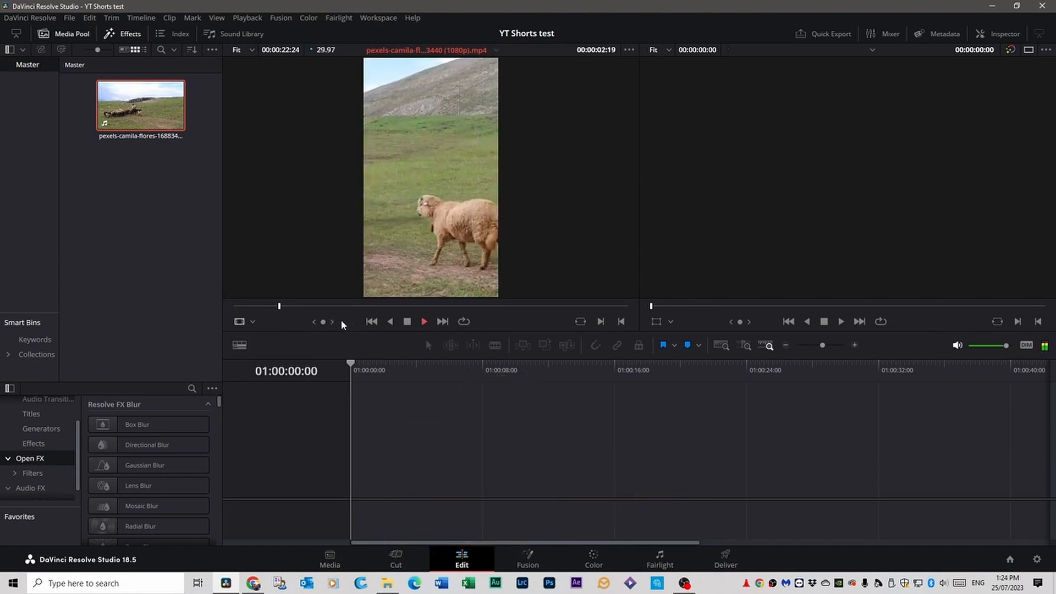
click(291, 306)
drag(292, 305, 236, 306)
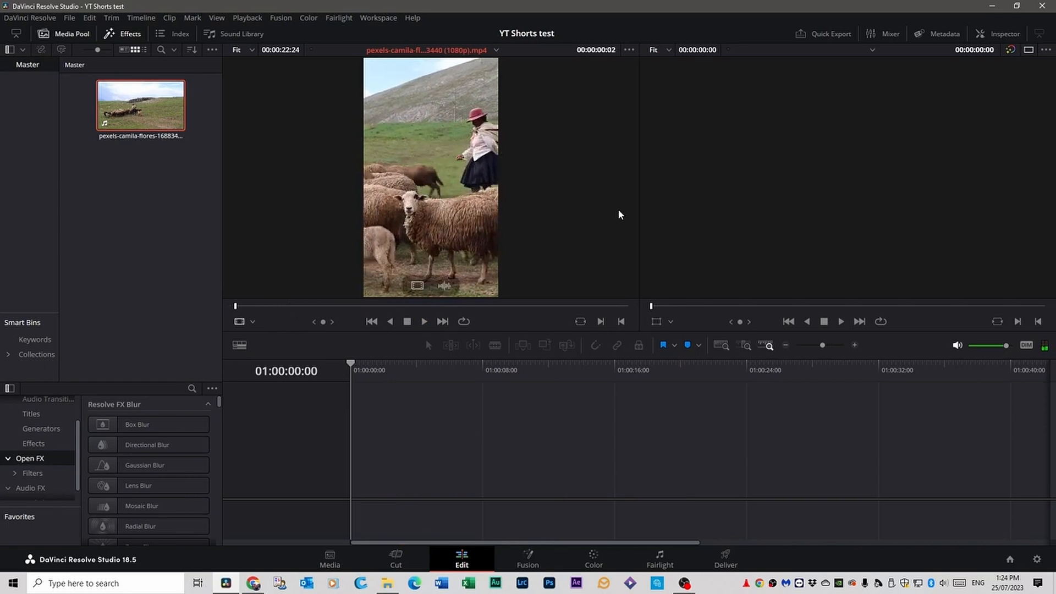
drag(407, 294, 354, 437)
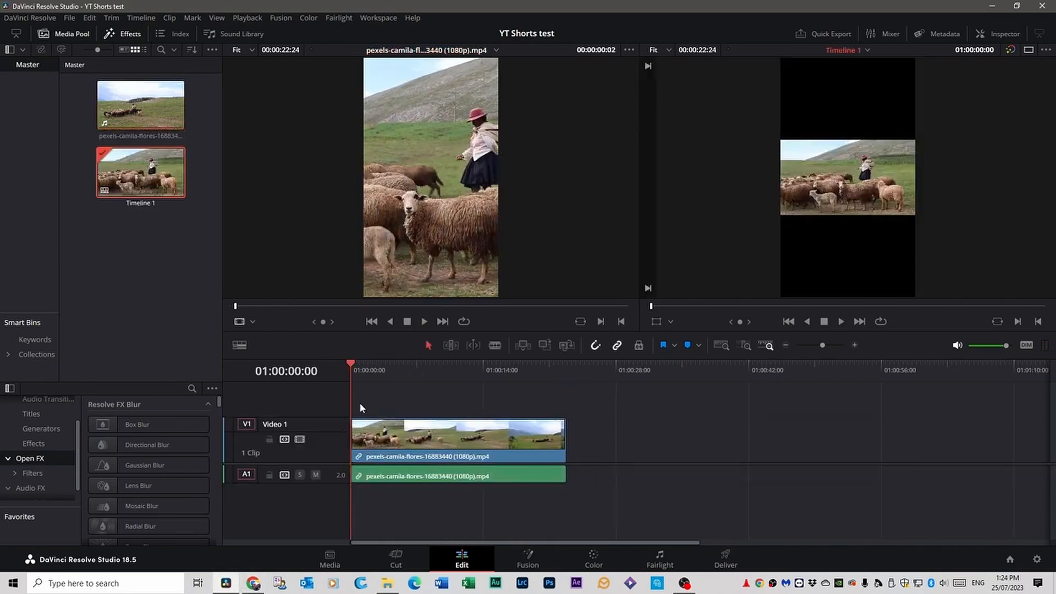
drag(352, 365, 461, 376)
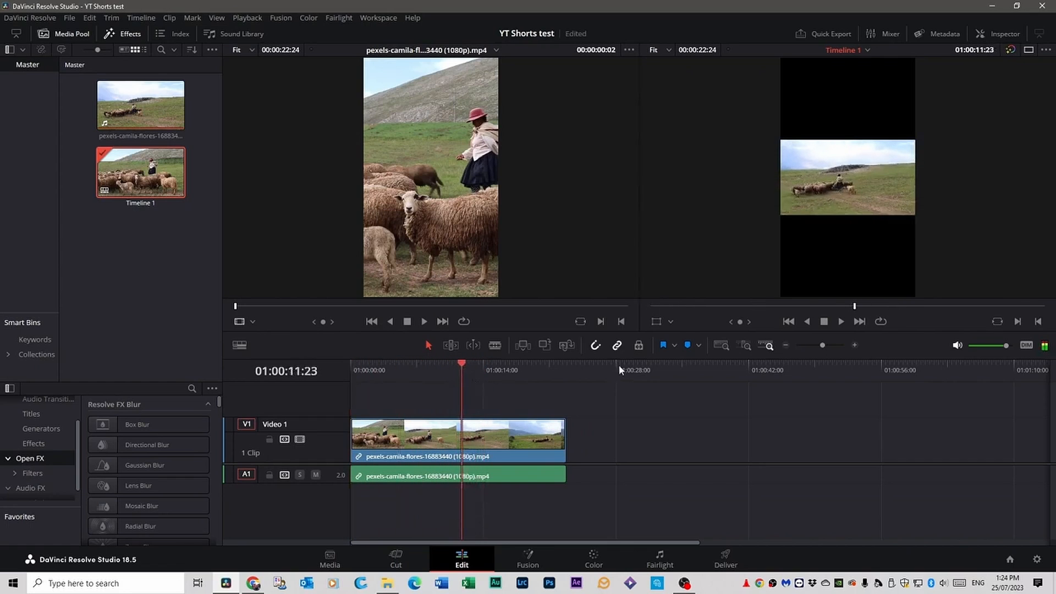
Step: Zoom the timeline's sheep clip to 3.310 to fill the vertical frame, and play it from the start to check the framing
click(522, 438)
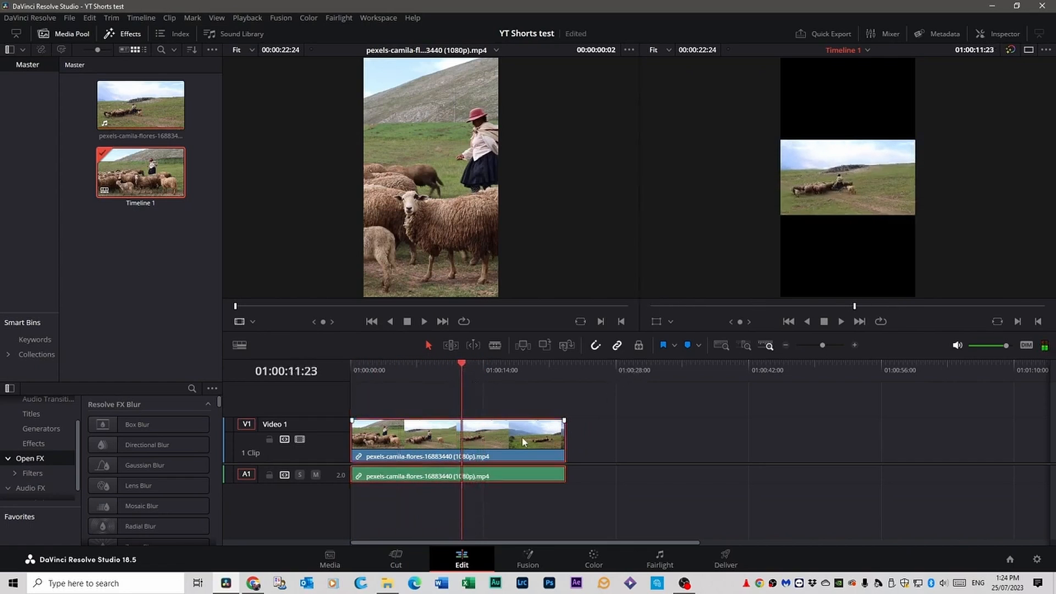
click(999, 34)
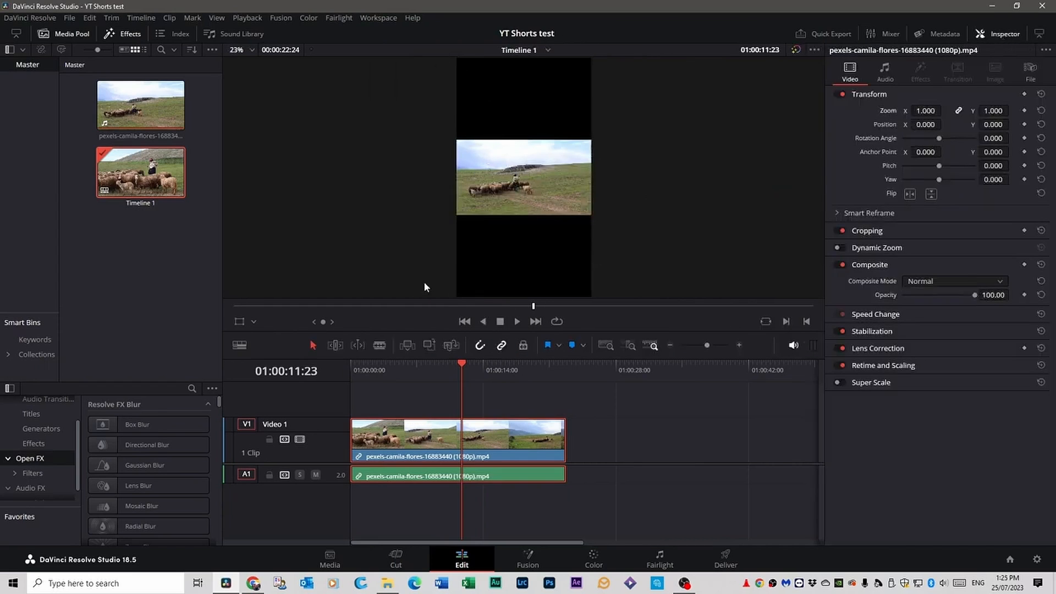
drag(925, 111, 945, 110)
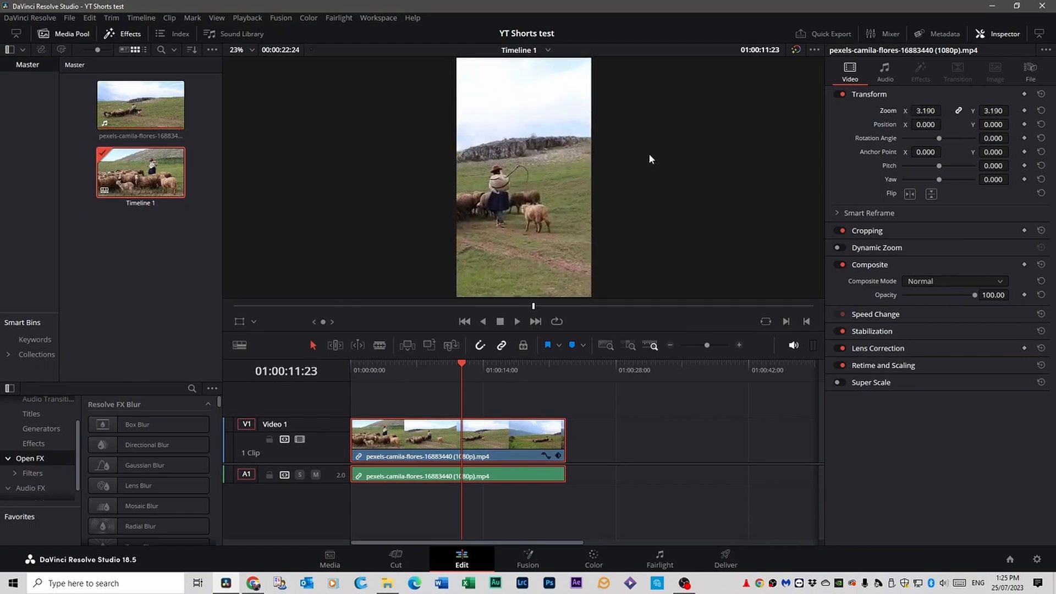
scroll(644, 155, down, 2)
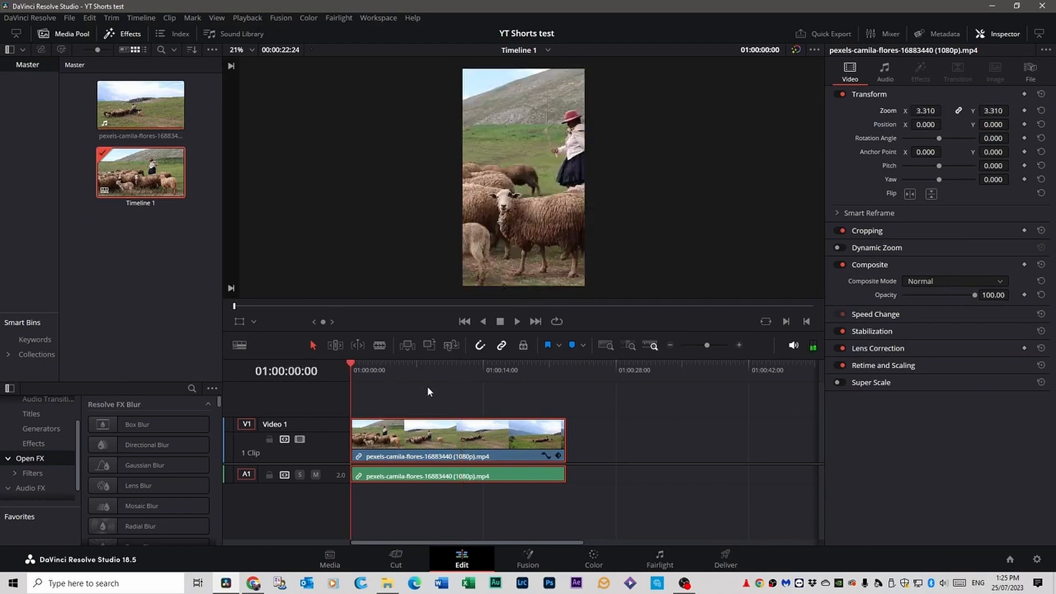
key(space)
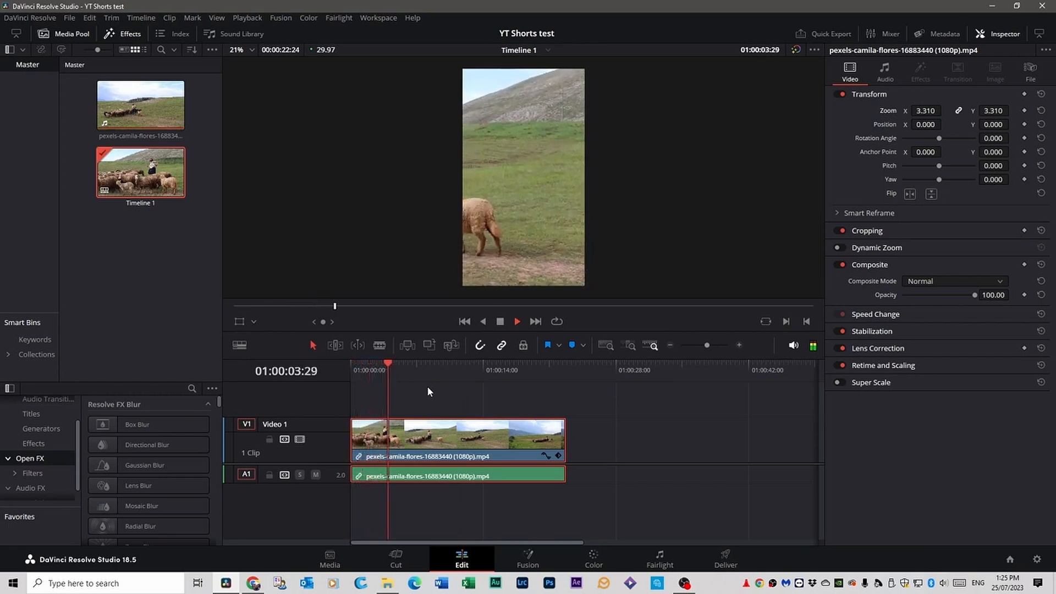
key(space)
Step: With the playhead at 01:00:01:11, run Smart Reframe on the sheep clip using Auto as the object of interest
drag(391, 368, 365, 372)
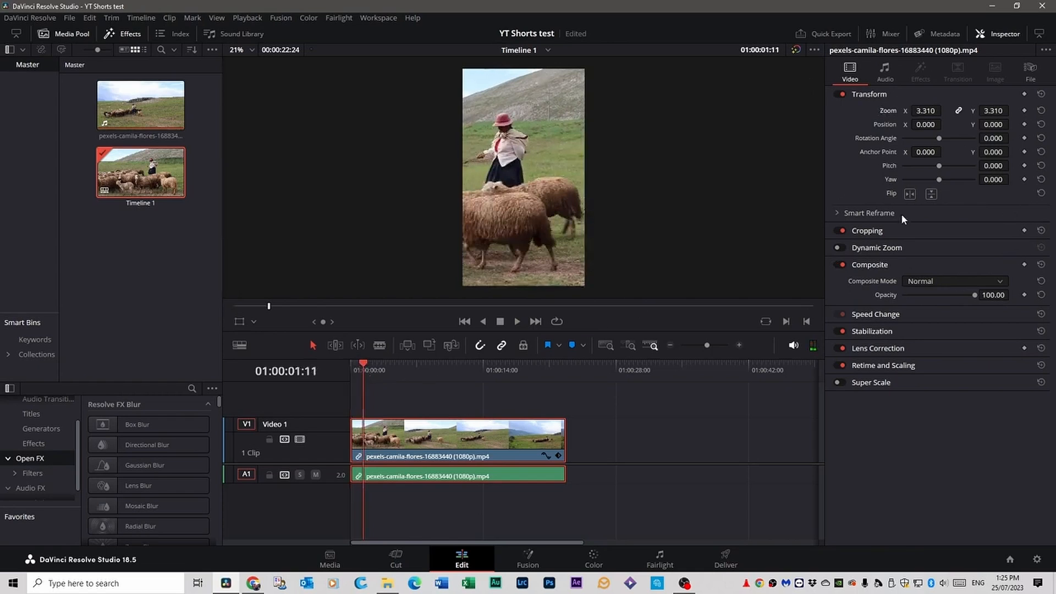
click(837, 213)
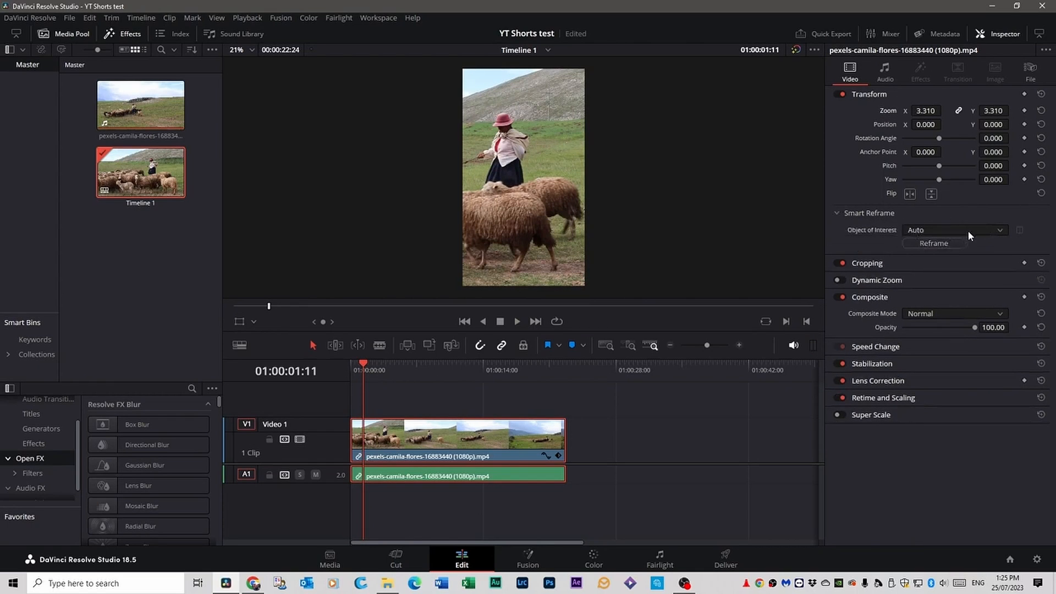
click(934, 243)
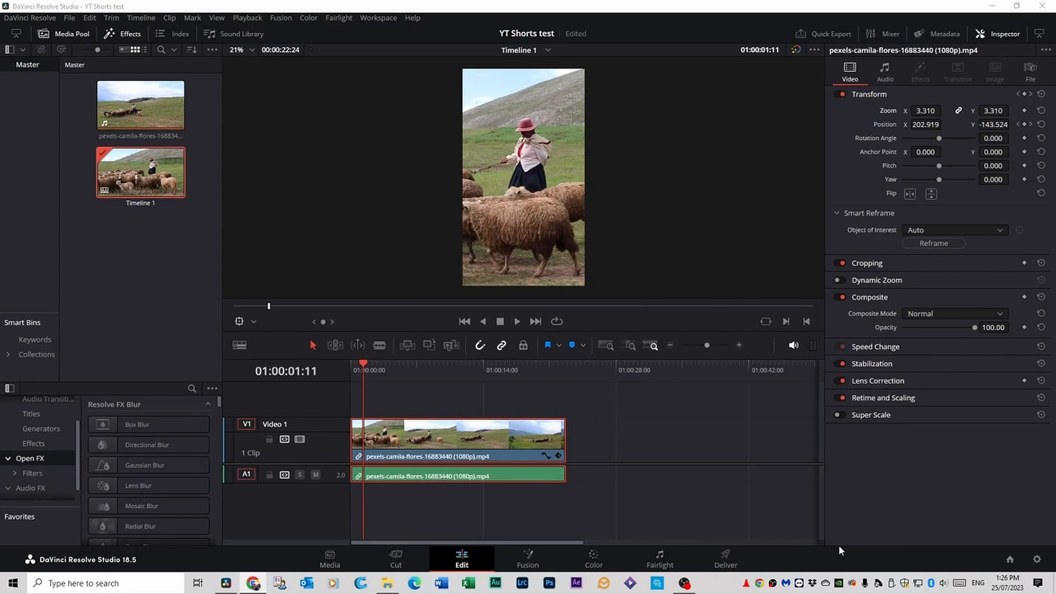
Step: Play the reframed sheep clip from the start and set its Smart Reframe object of interest to Reference Point
drag(363, 368, 349, 368)
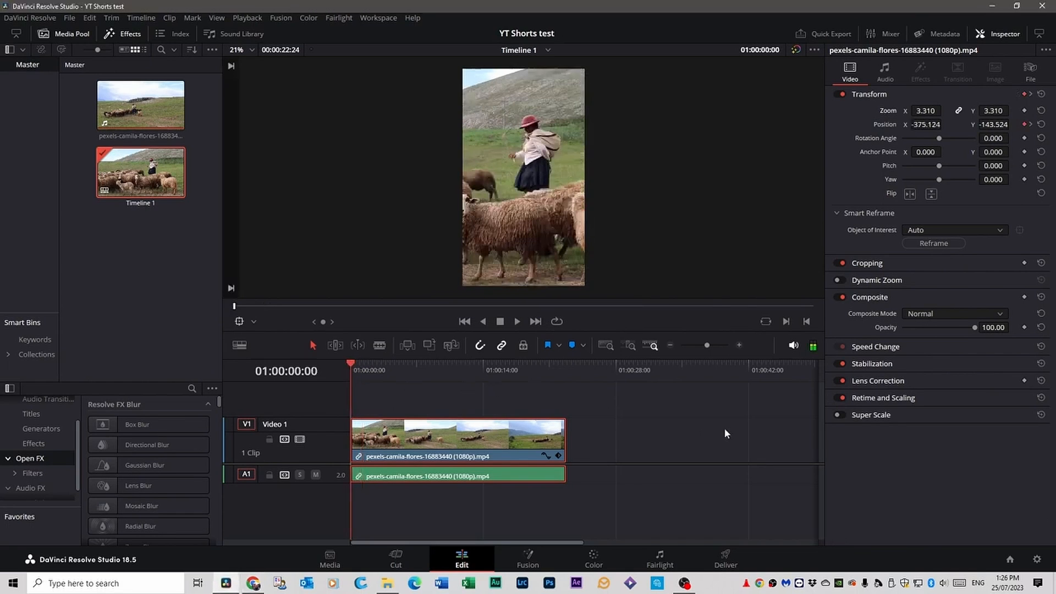
key(space)
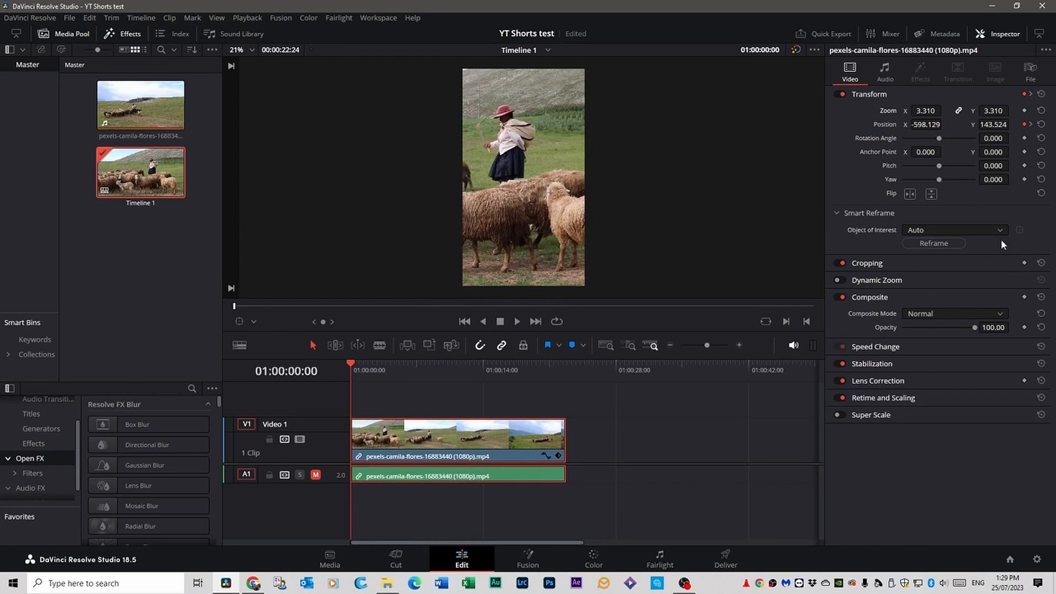
click(1000, 231)
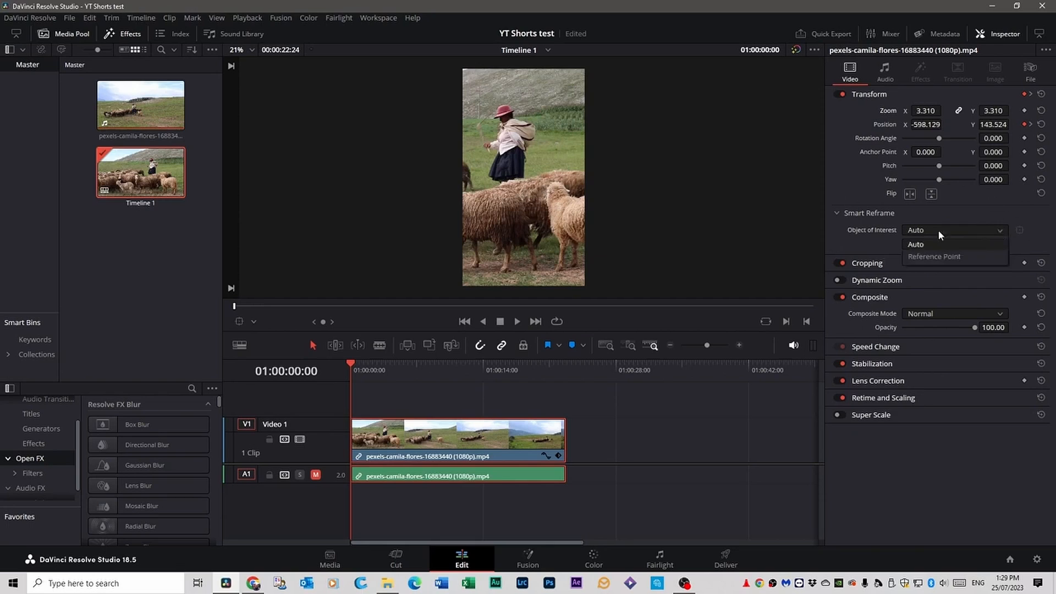
click(921, 258)
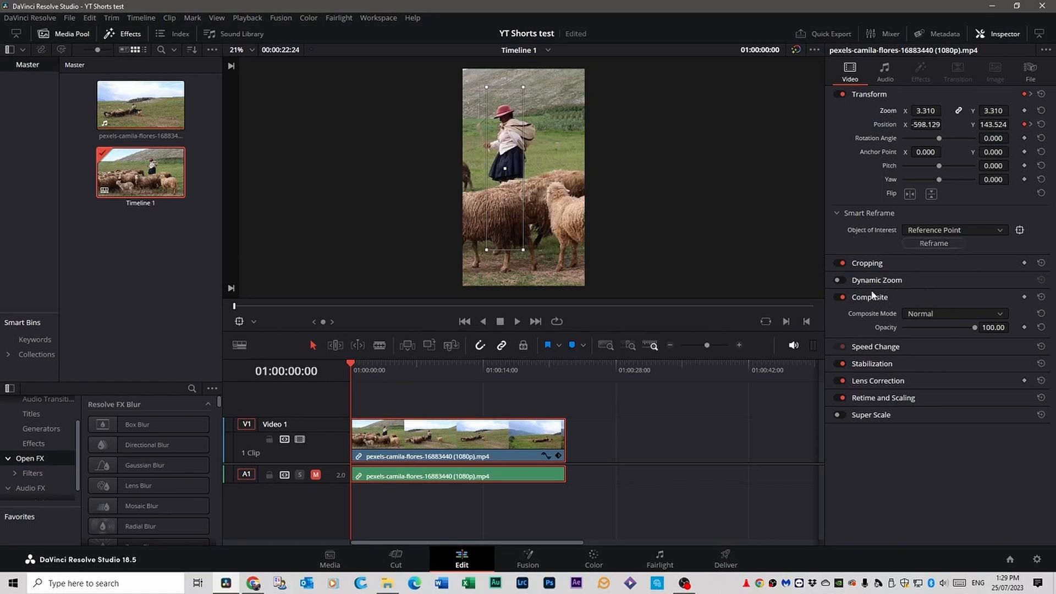
click(1000, 230)
click(938, 242)
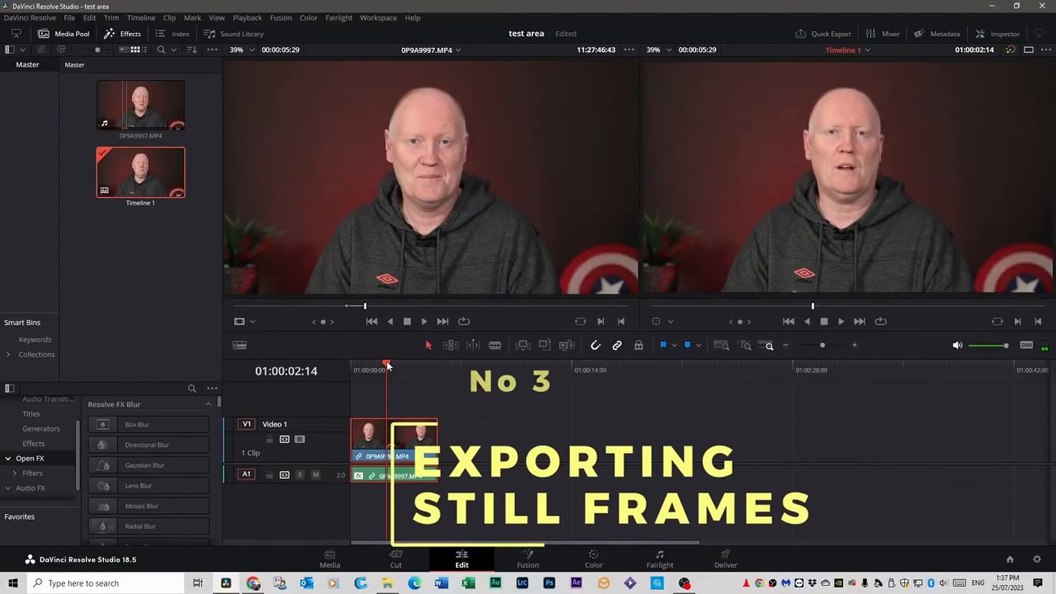
Step: Move the playhead to 01:00:04:05 in Timeline 1 and grab a still of that frame on the Color page
drag(386, 360, 407, 368)
drag(411, 367, 414, 367)
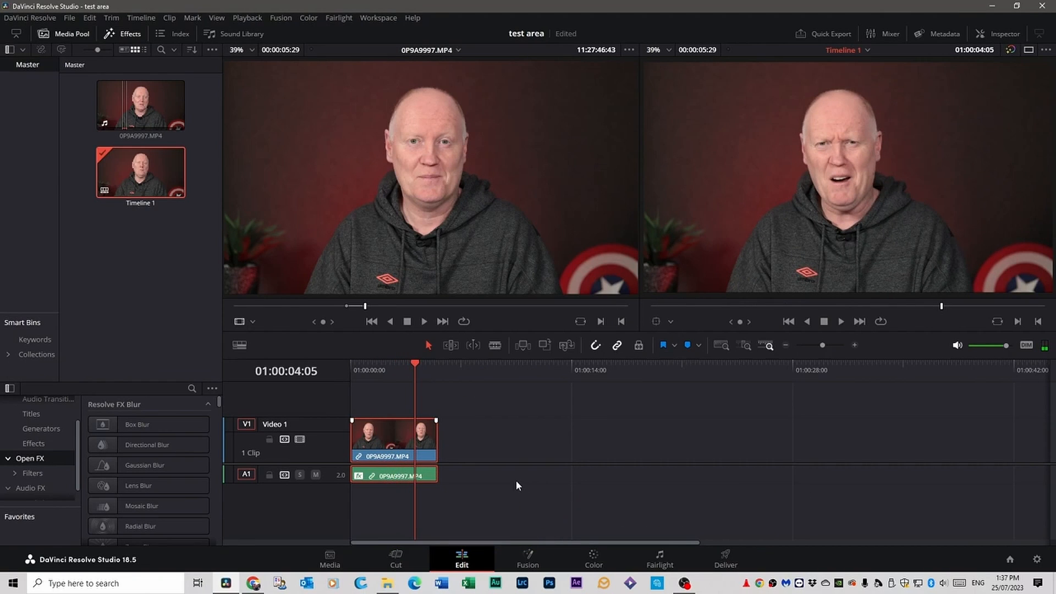
click(595, 559)
right_click(402, 162)
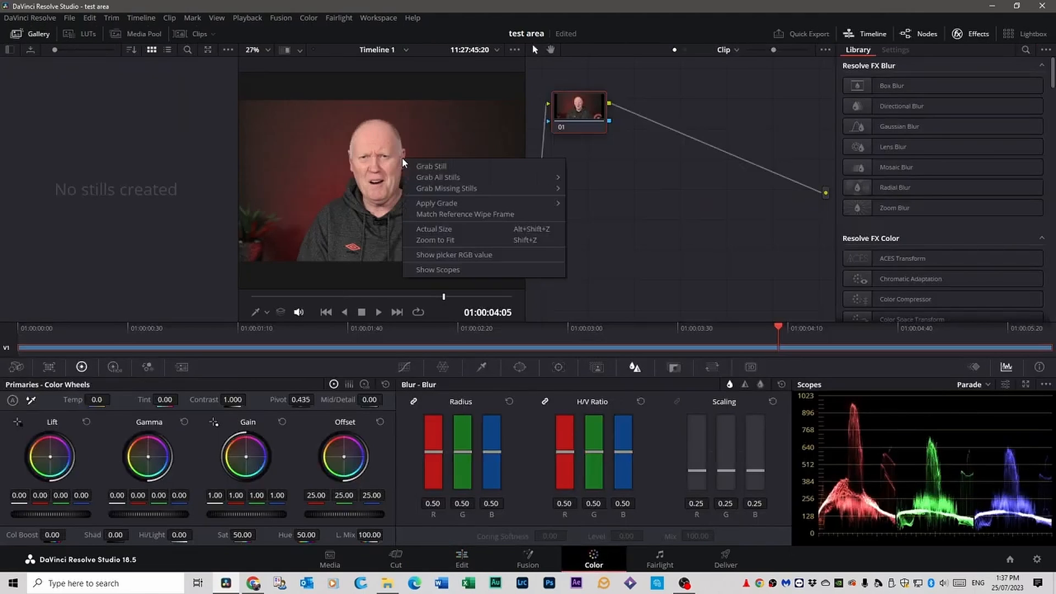
click(449, 165)
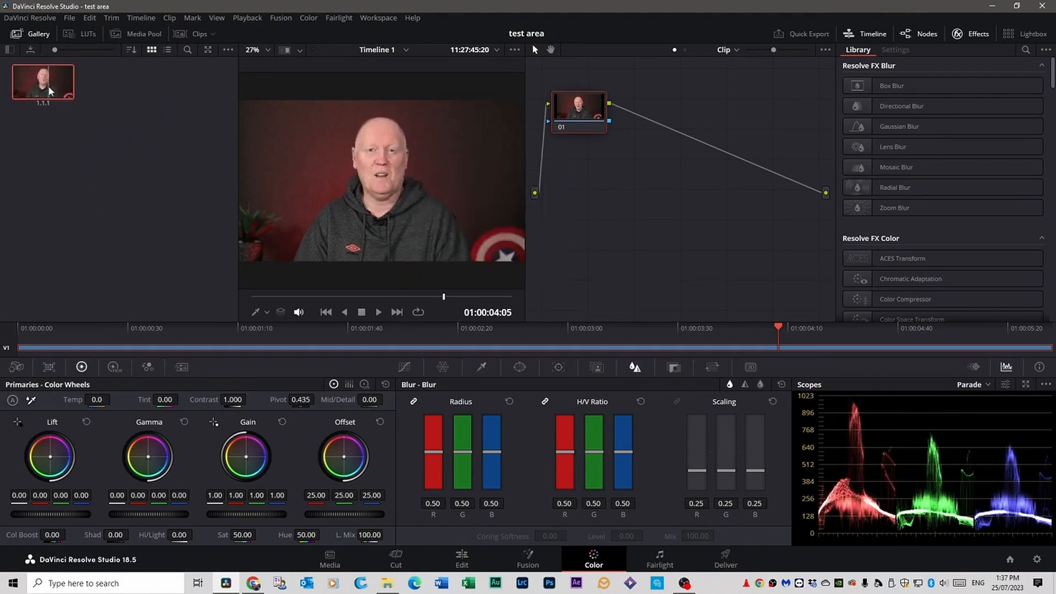
Step: Open the Fusion page, start saving the viewer's current frame as an image, and browse for a destination folder
click(528, 559)
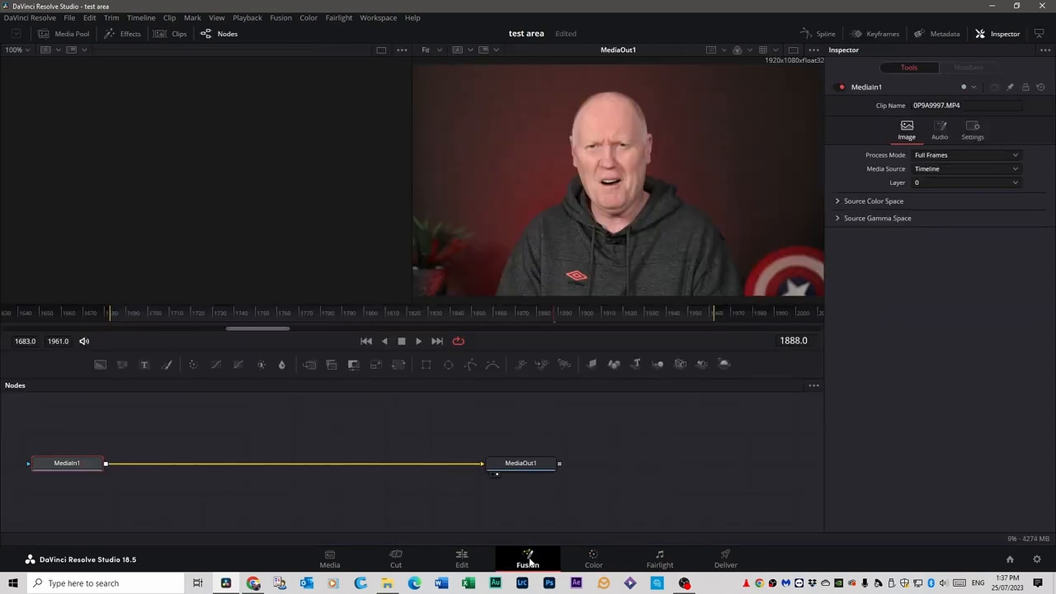
right_click(621, 170)
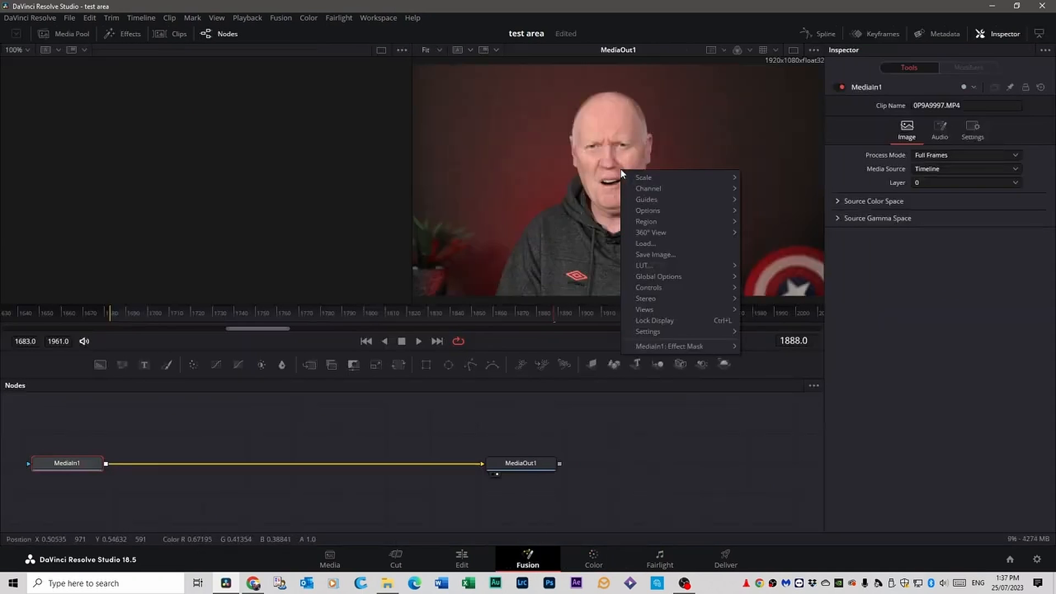
click(662, 259)
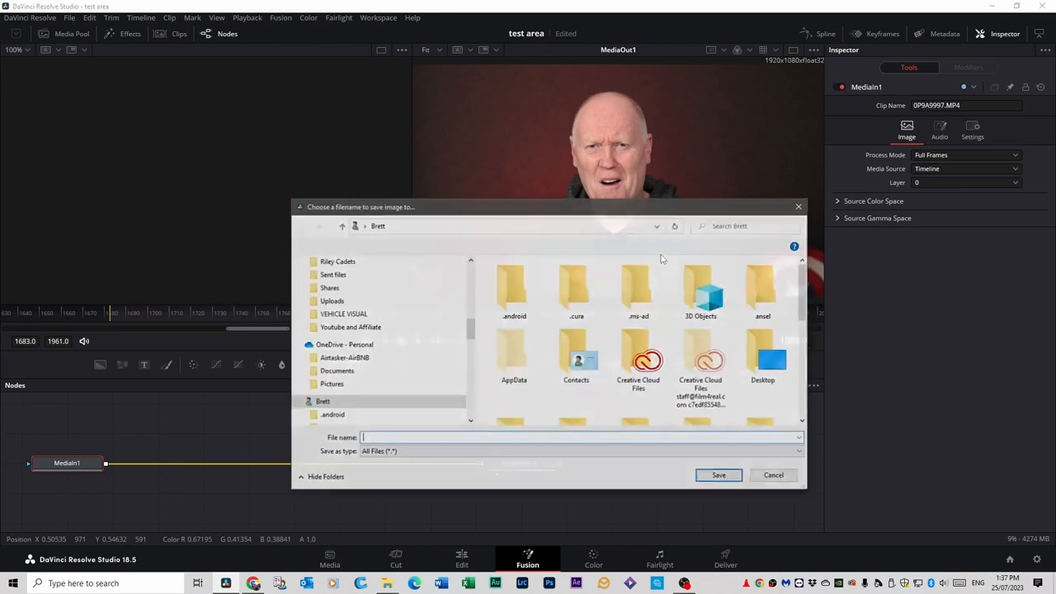
drag(475, 336, 479, 245)
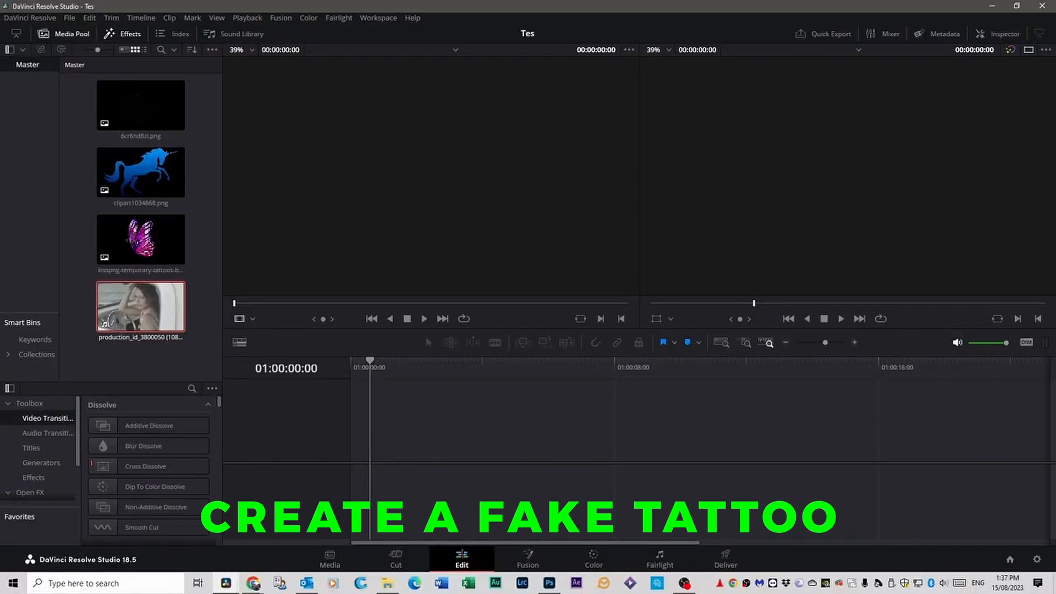
drag(165, 308, 362, 228)
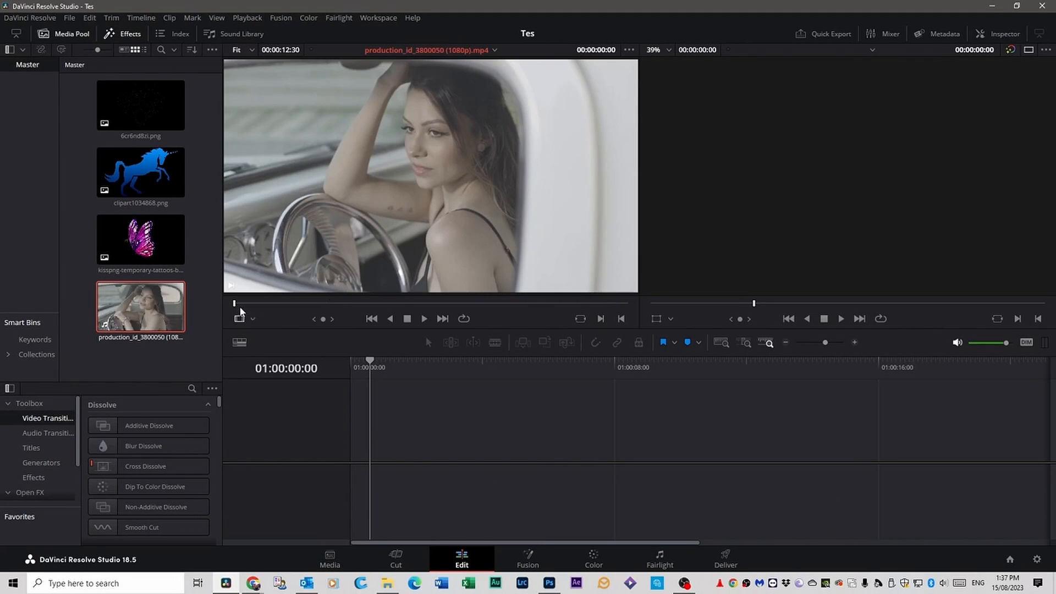
drag(235, 303, 341, 303)
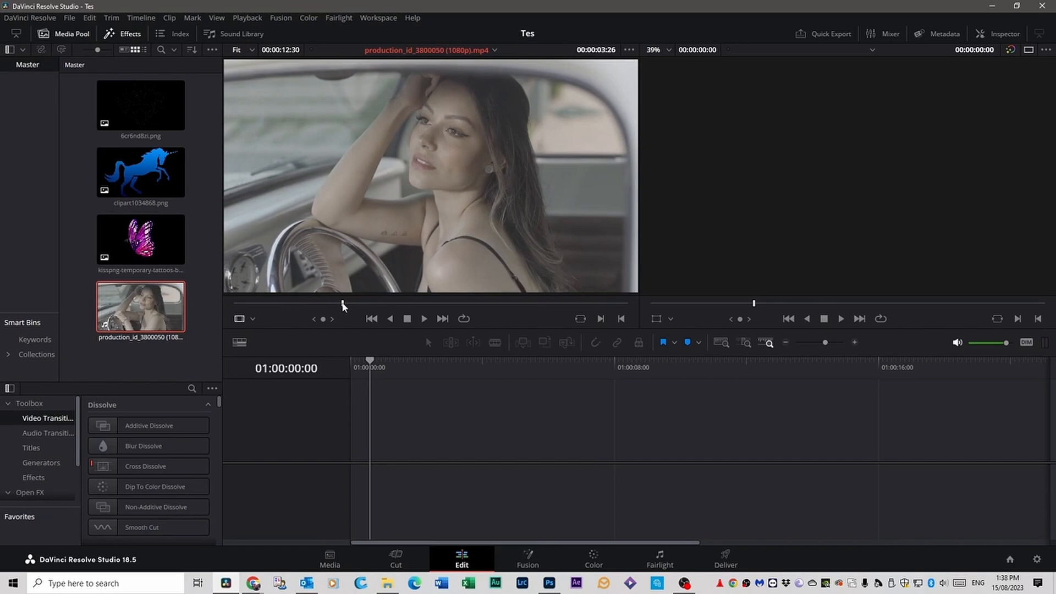
drag(342, 304, 391, 303)
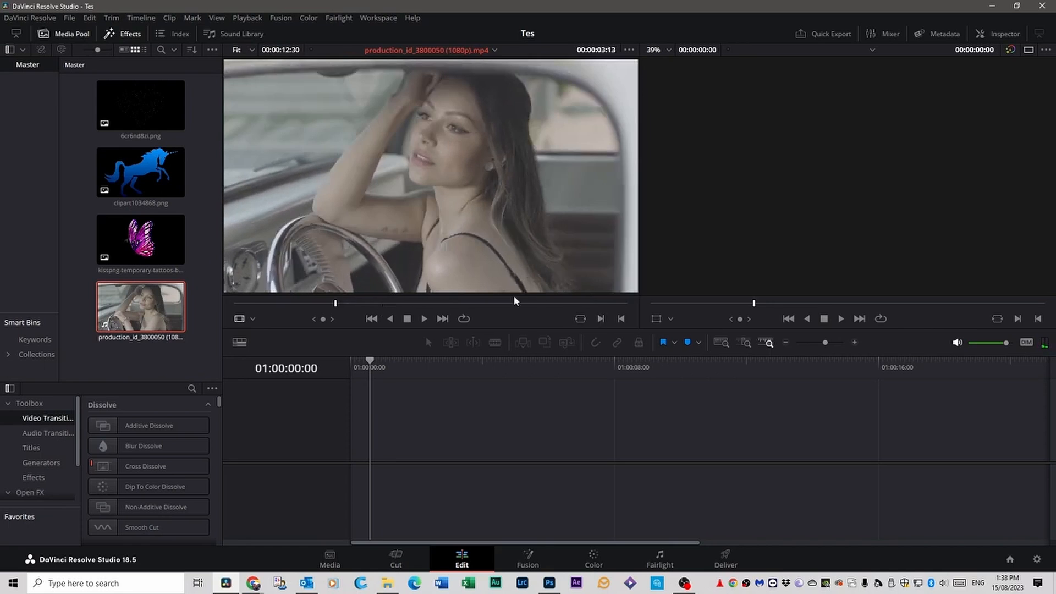
key(i)
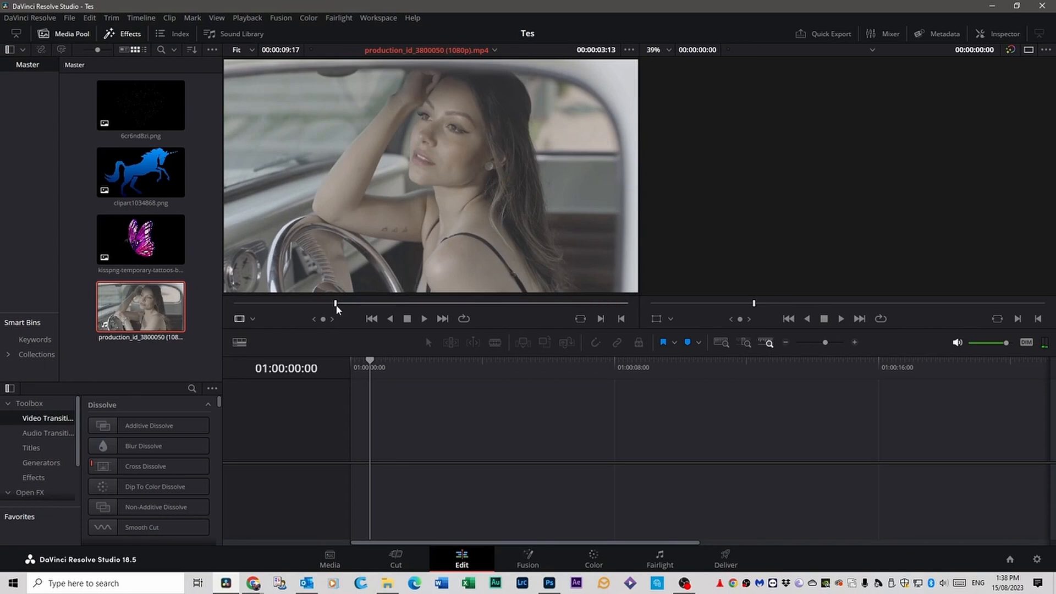
Step: Mark the clip's out point at 00:00:04:54 and place the marked range at the start of the timeline
drag(336, 303, 388, 307)
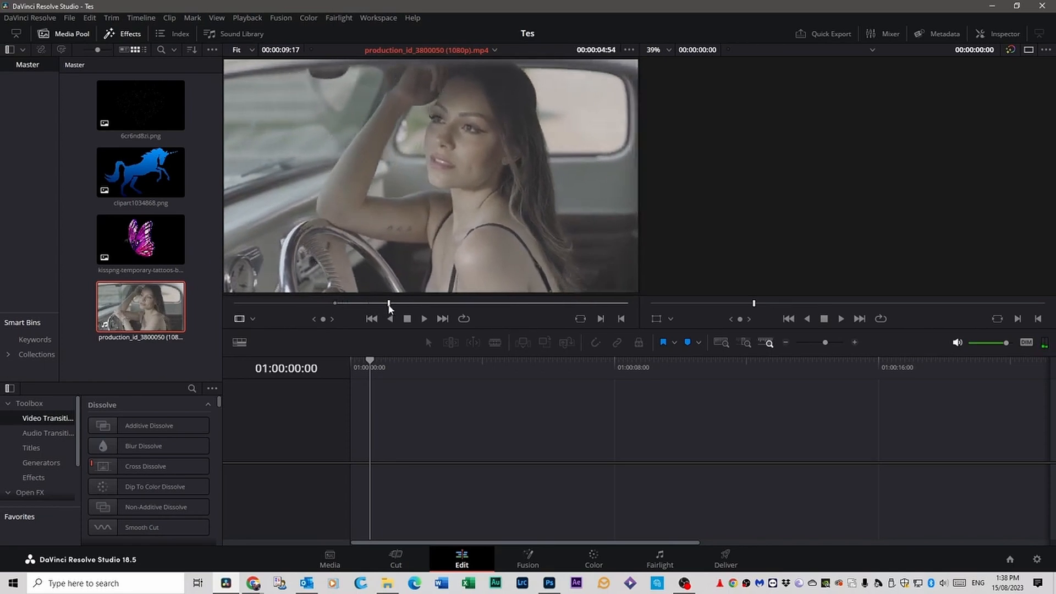
key(o)
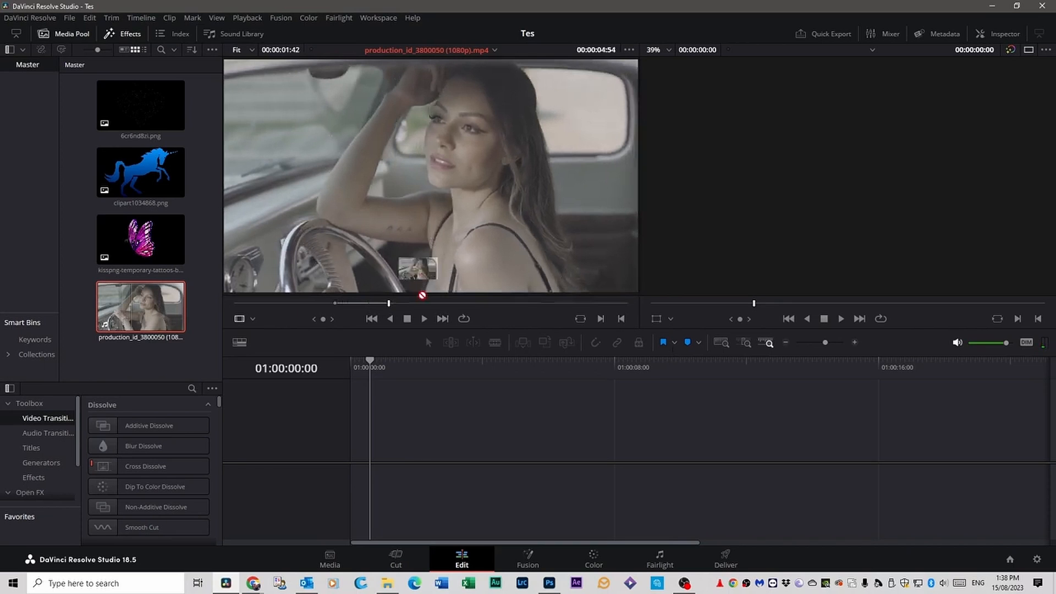
drag(434, 244, 376, 463)
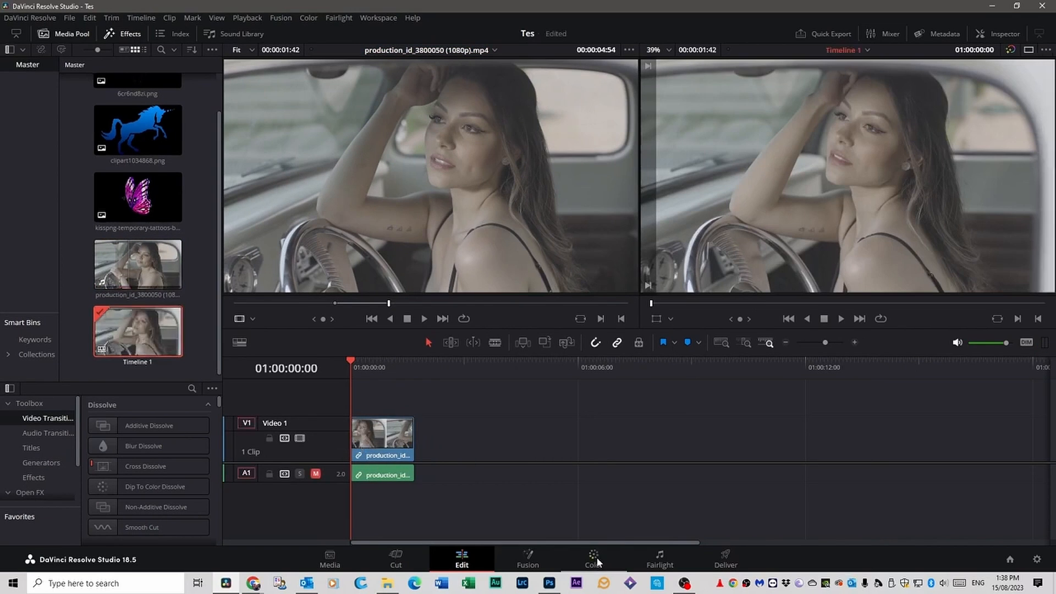
Step: Grade the clip on the Color page with contrast 1.256, lift -0.01 and gain 1.08
click(595, 558)
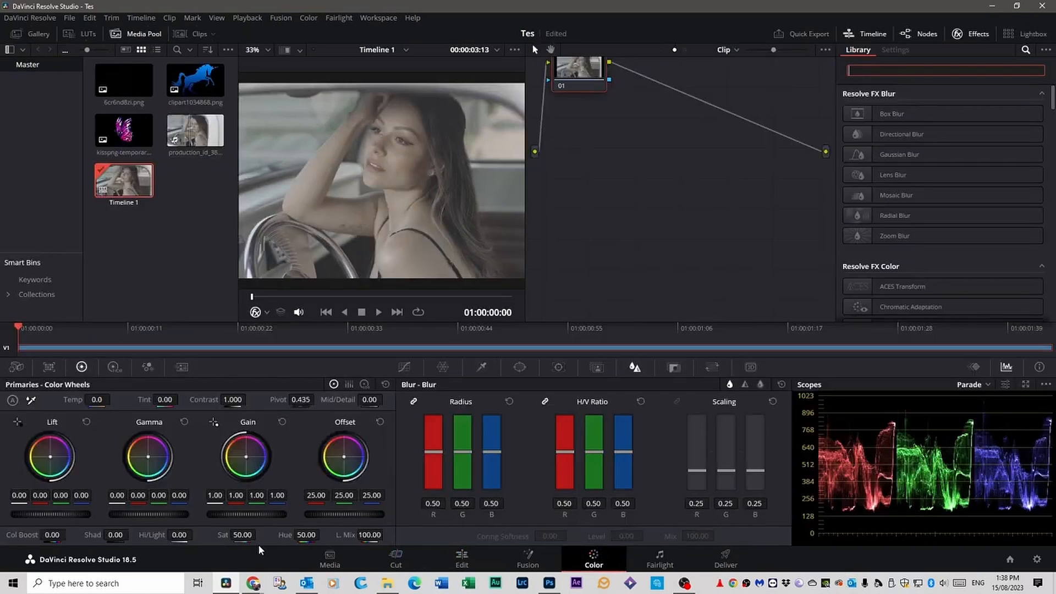
click(18, 328)
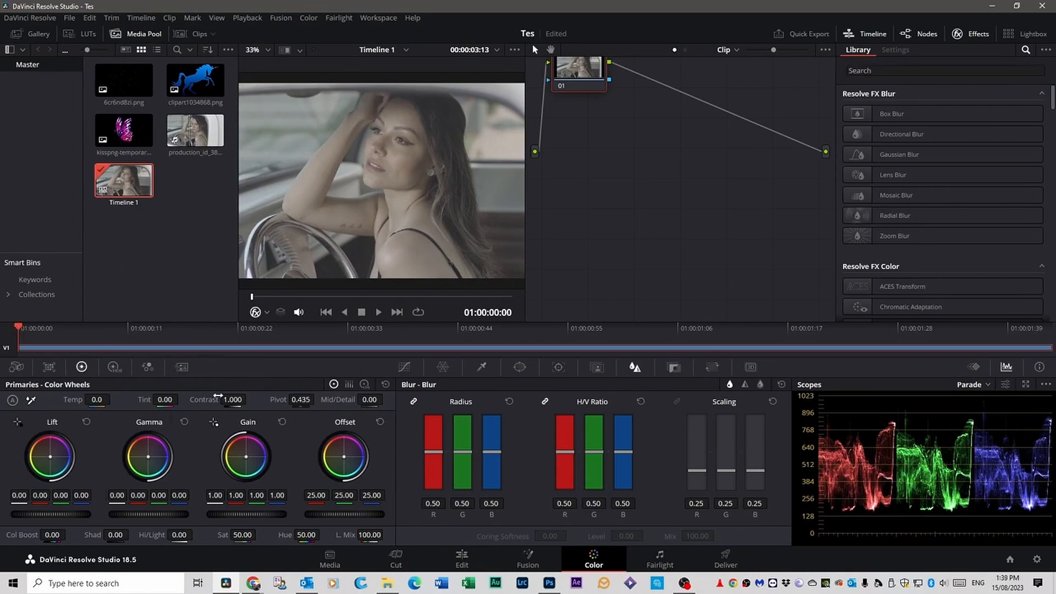
drag(233, 399, 250, 400)
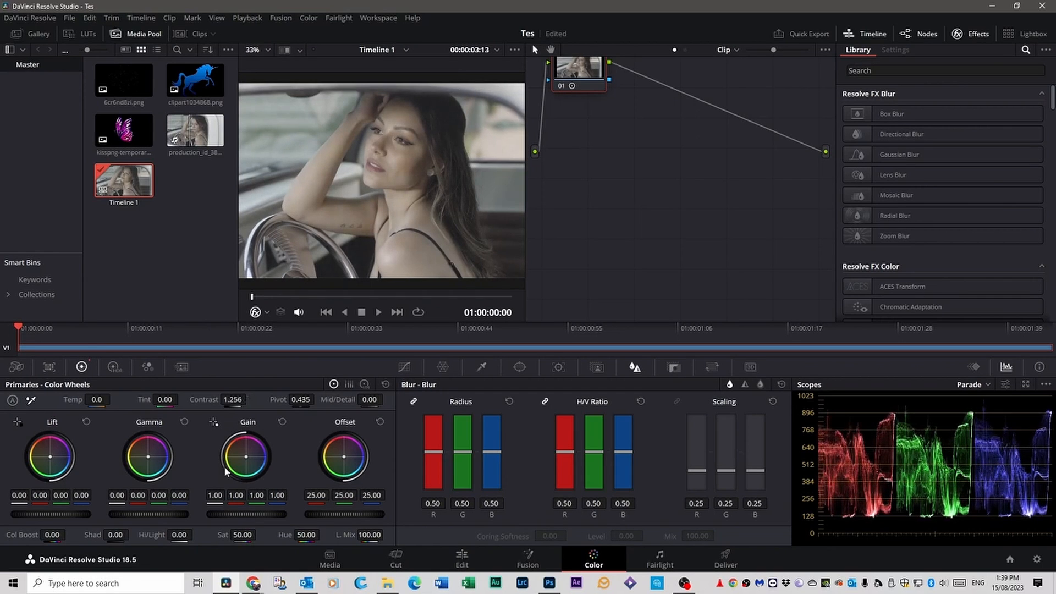
mouse_move(41, 512)
mouse_down()
mouse_move(53, 512)
mouse_move(36, 513)
mouse_up()
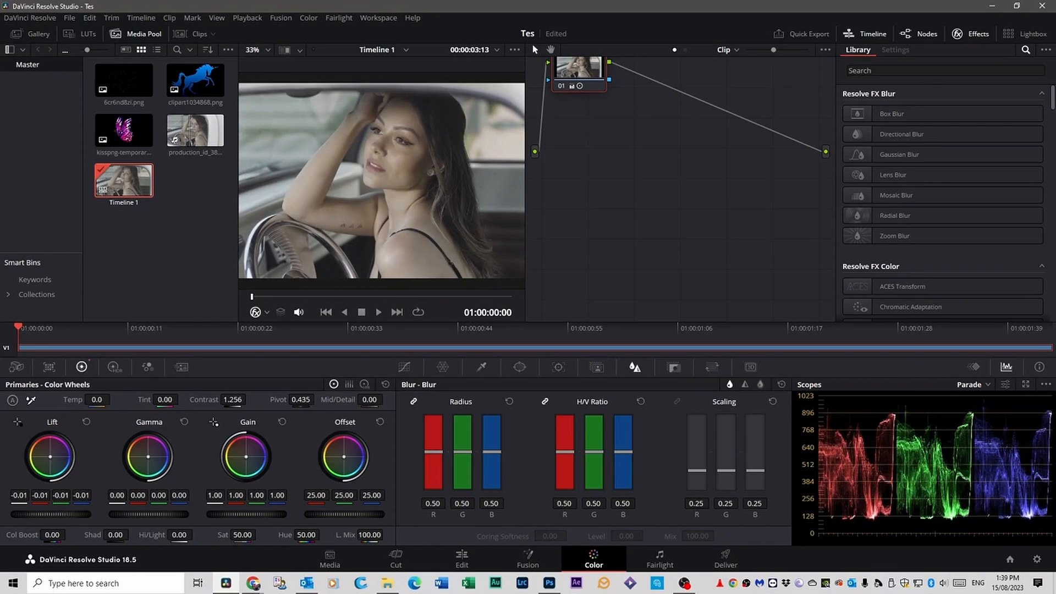
drag(242, 514, 254, 514)
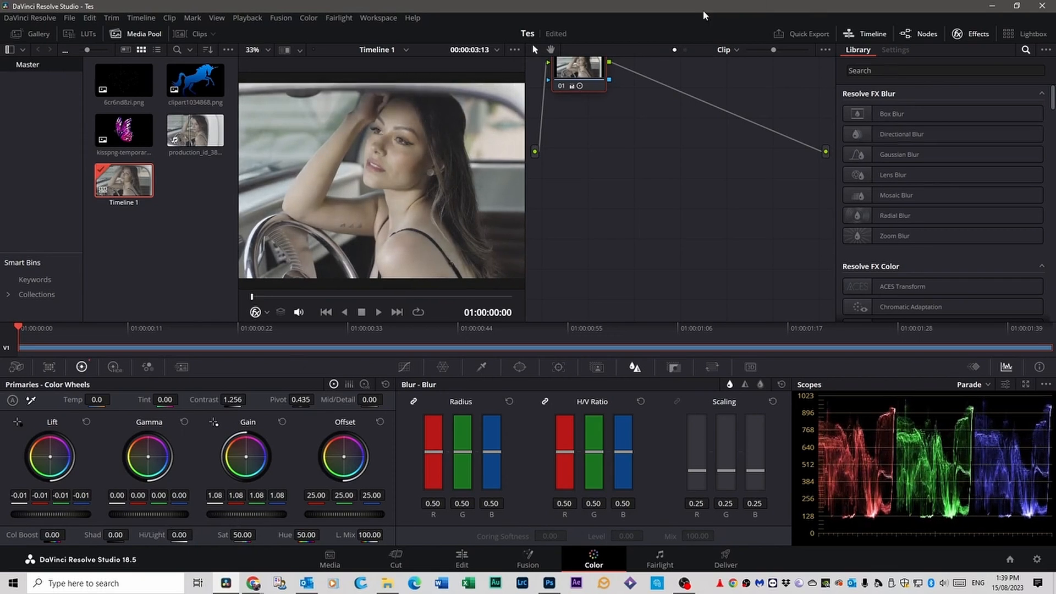
Step: Find the Surface Tracker effect by searching for "surface" and insert it as a node between node 01 and the output
click(978, 34)
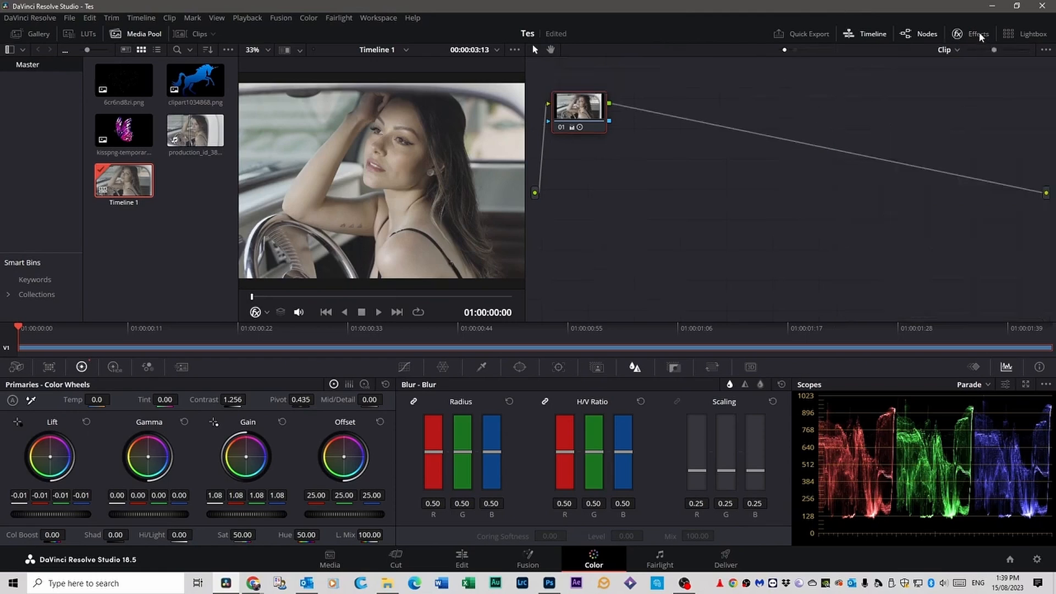
click(978, 32)
click(868, 68)
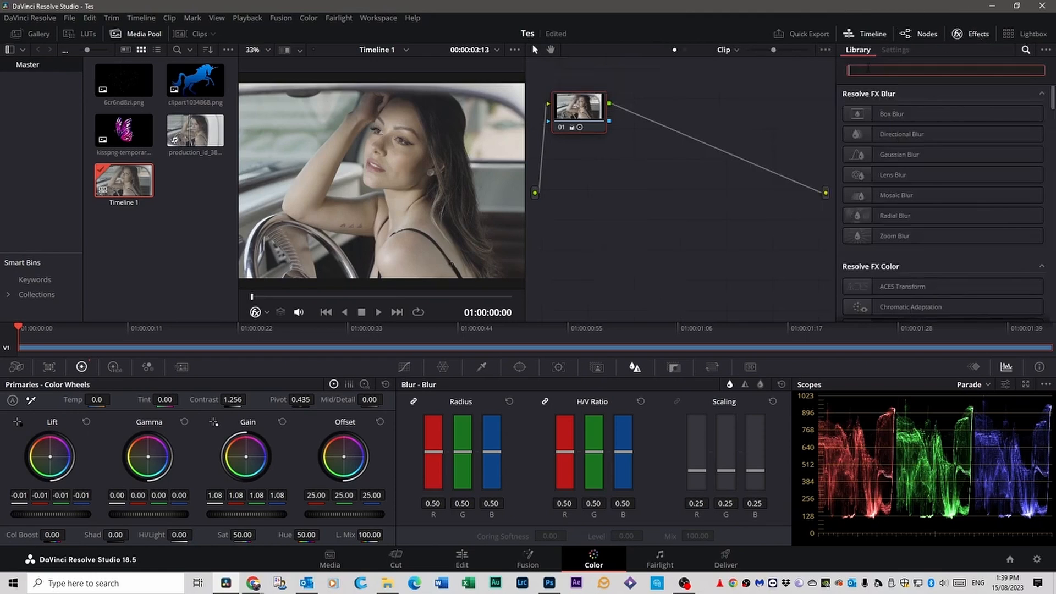
text(surface)
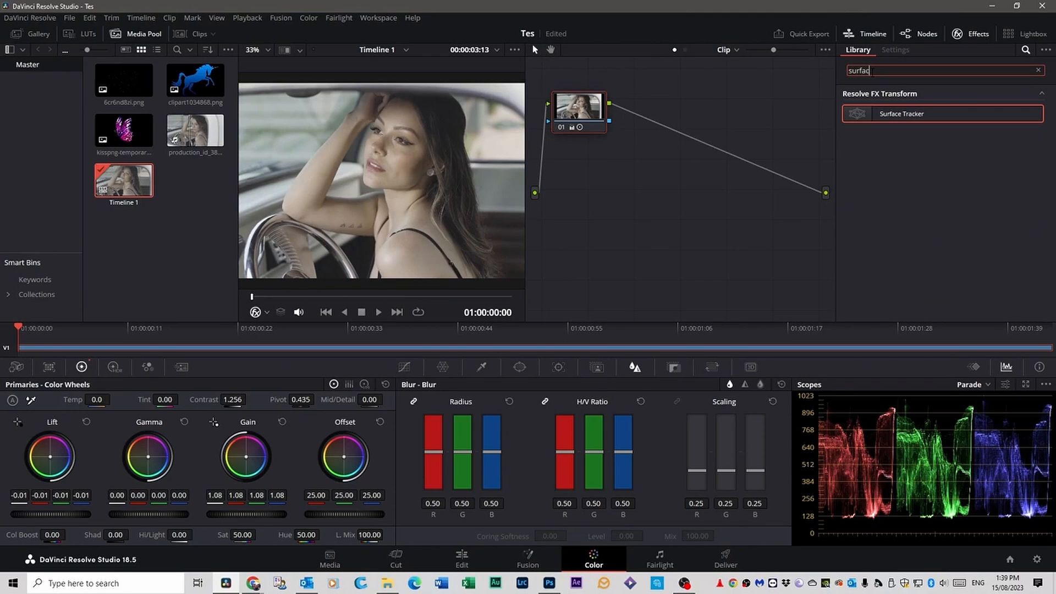
click(897, 115)
drag(898, 119, 679, 160)
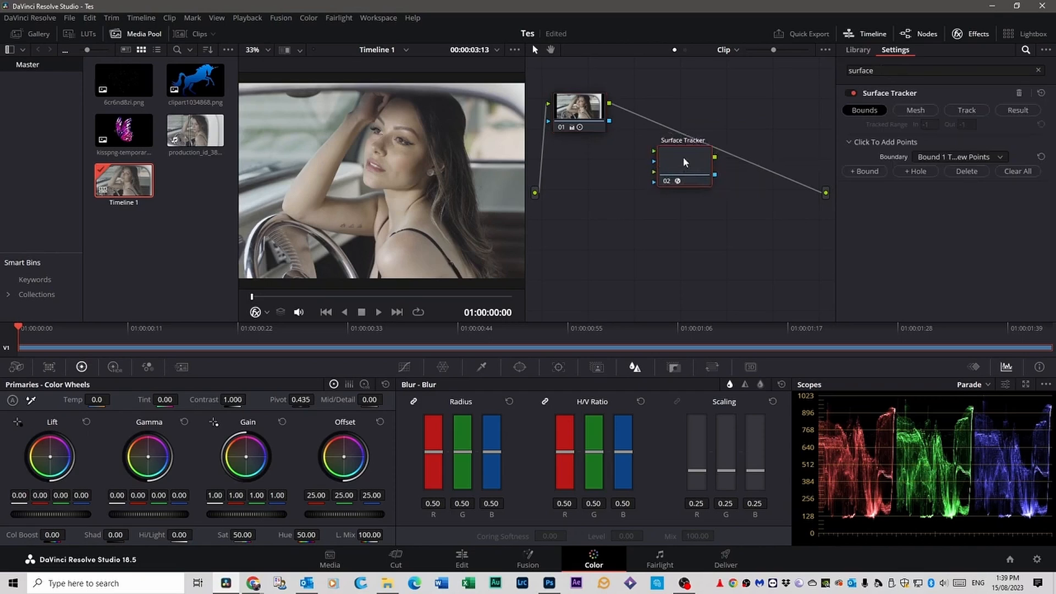
drag(684, 148, 696, 140)
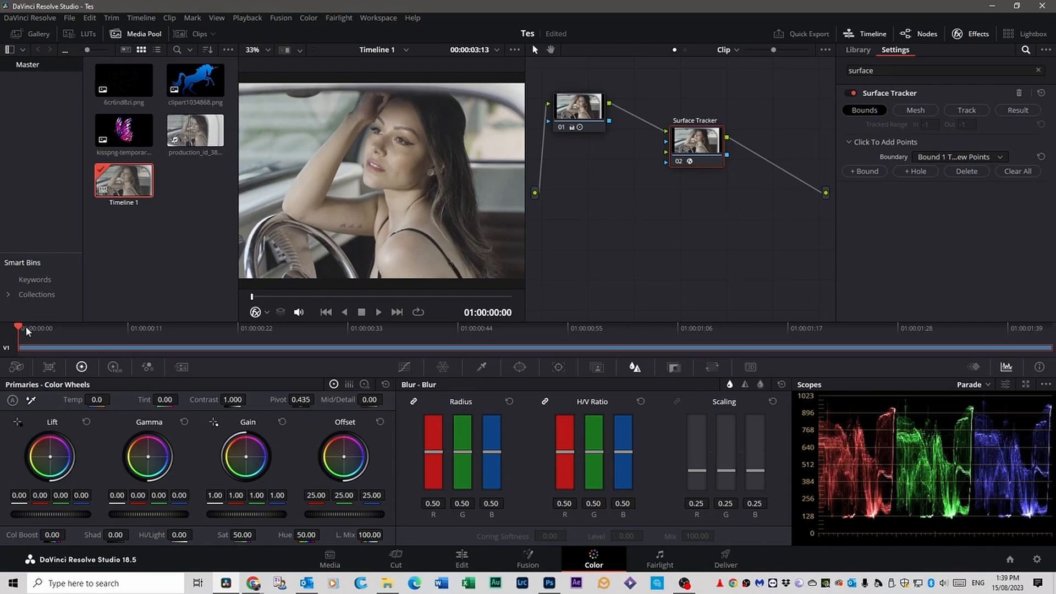
Step: Outline the woman's cheek with a four-point Surface Tracker boundary on the clip's first frame
mouse_move(20, 330)
mouse_down()
mouse_move(31, 331)
mouse_move(2, 330)
mouse_up()
click(397, 149)
click(394, 182)
click(418, 181)
click(422, 152)
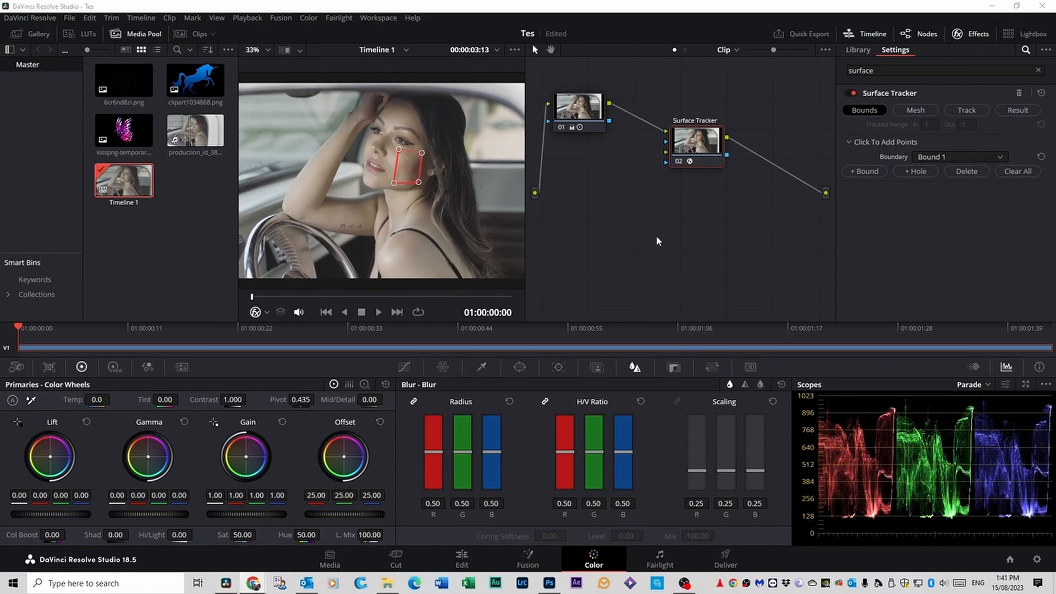
Step: Generate the Surface Tracker mesh inside the cheek boundary and adjust its point number limit
click(924, 111)
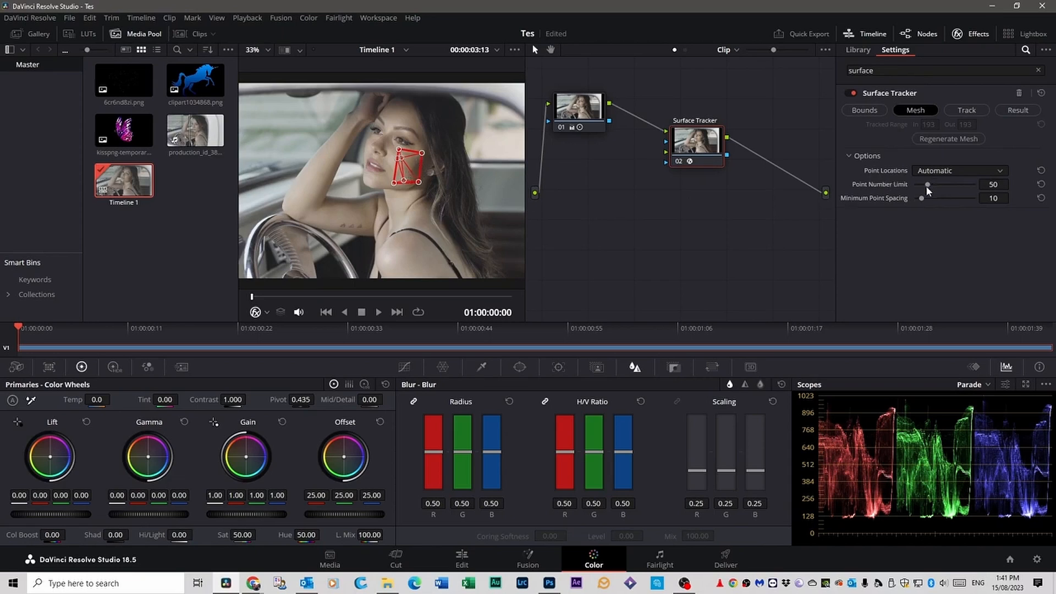
drag(926, 185, 924, 186)
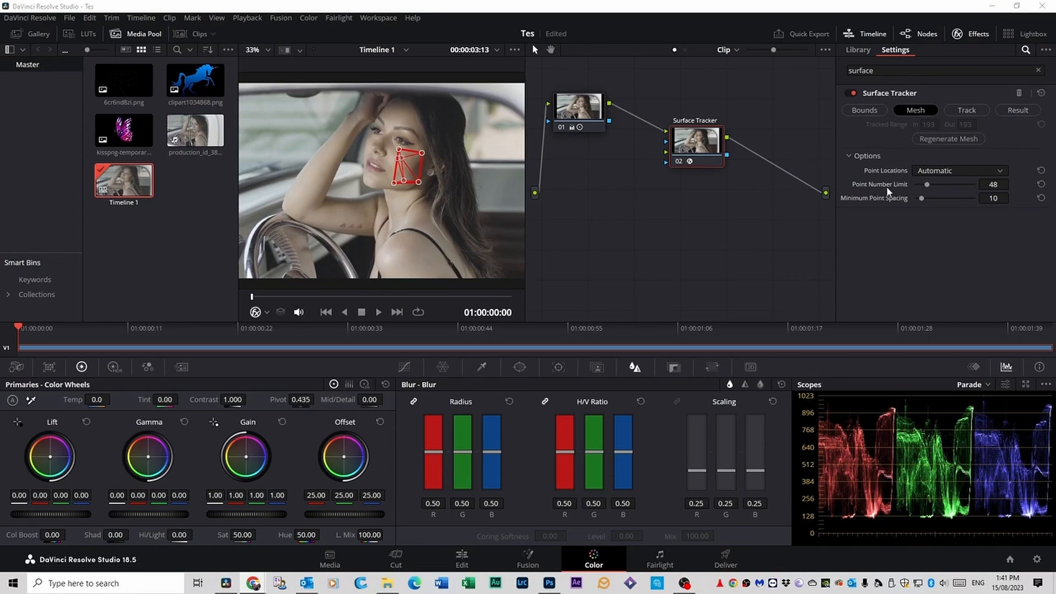
drag(928, 186, 933, 188)
Step: Set the tracking quality to Better and track the cheek mesh forward to the end of the clip
click(970, 111)
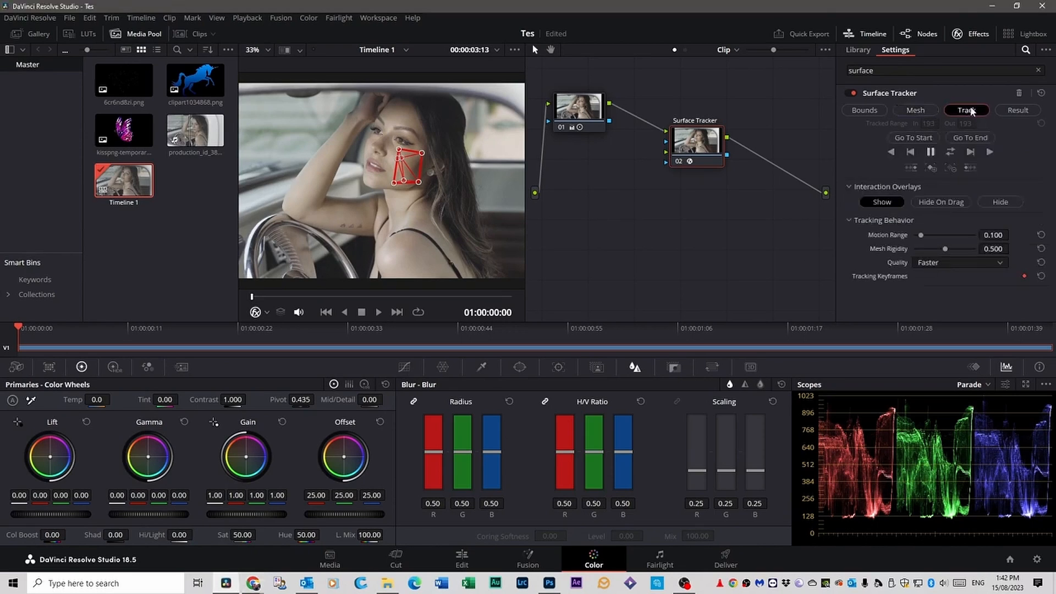
click(999, 262)
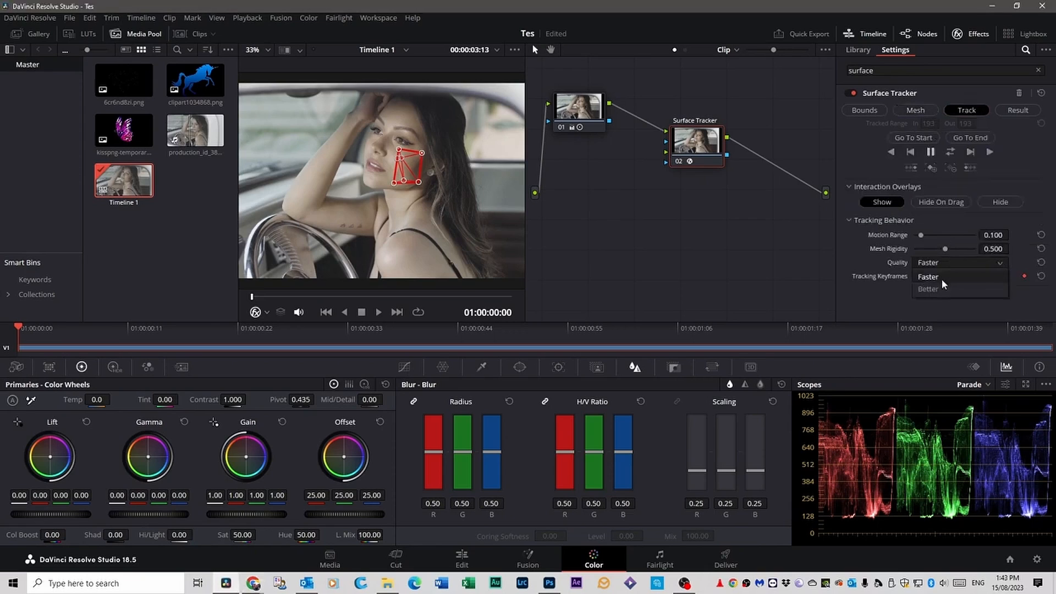
click(928, 290)
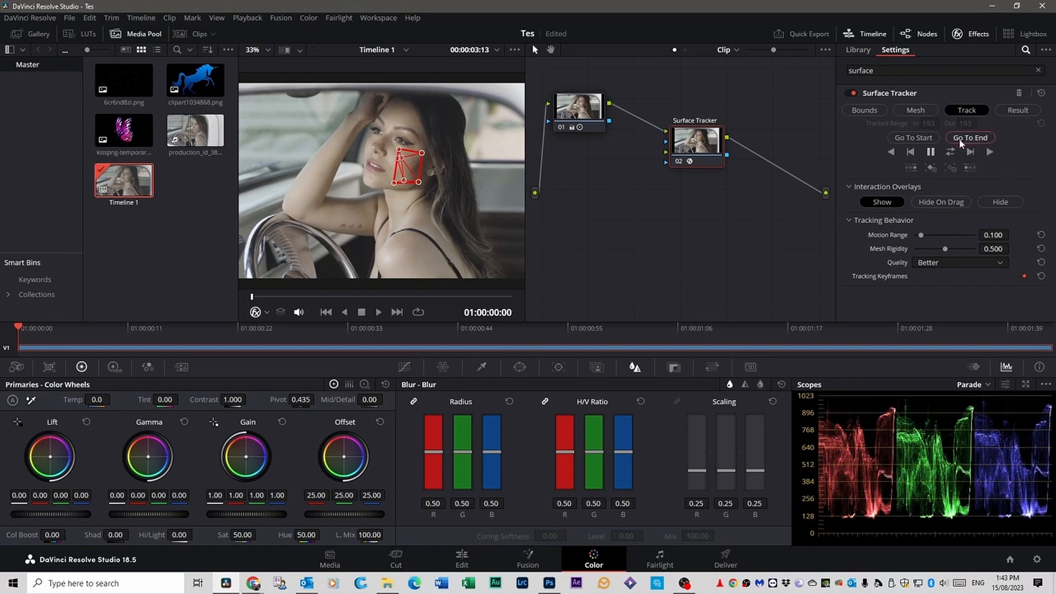
click(990, 152)
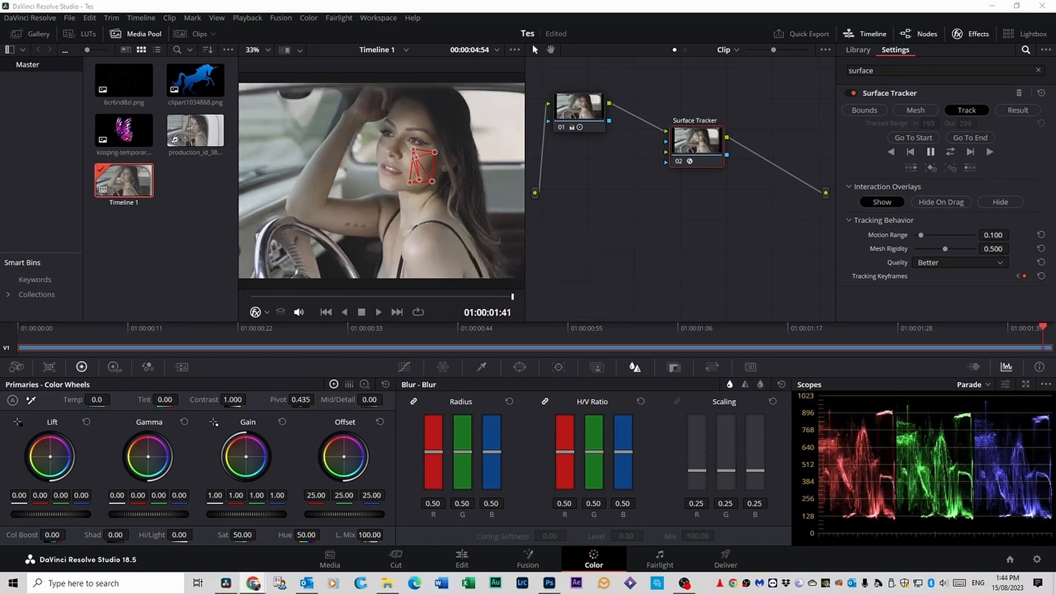
Step: Scrub and play back the clip to check how the tracked mesh follows the cheek
click(1023, 330)
drag(1023, 329, 376, 346)
key(space)
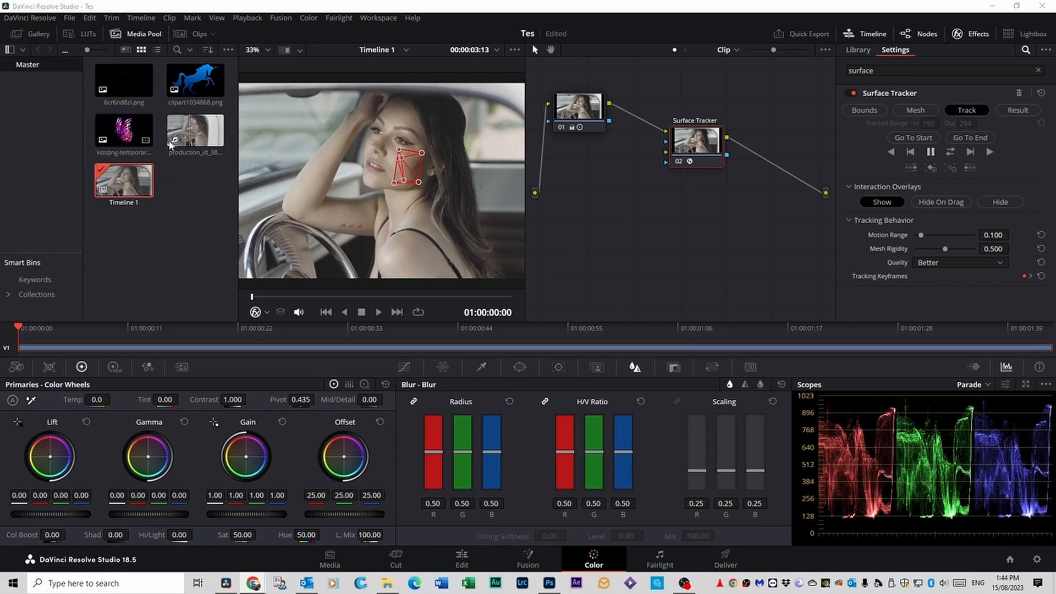
Step: Add the butterfly tattoo image to the node graph and connect its image and alpha outputs to the Surface Tracker's overlay inputs
drag(125, 134, 643, 214)
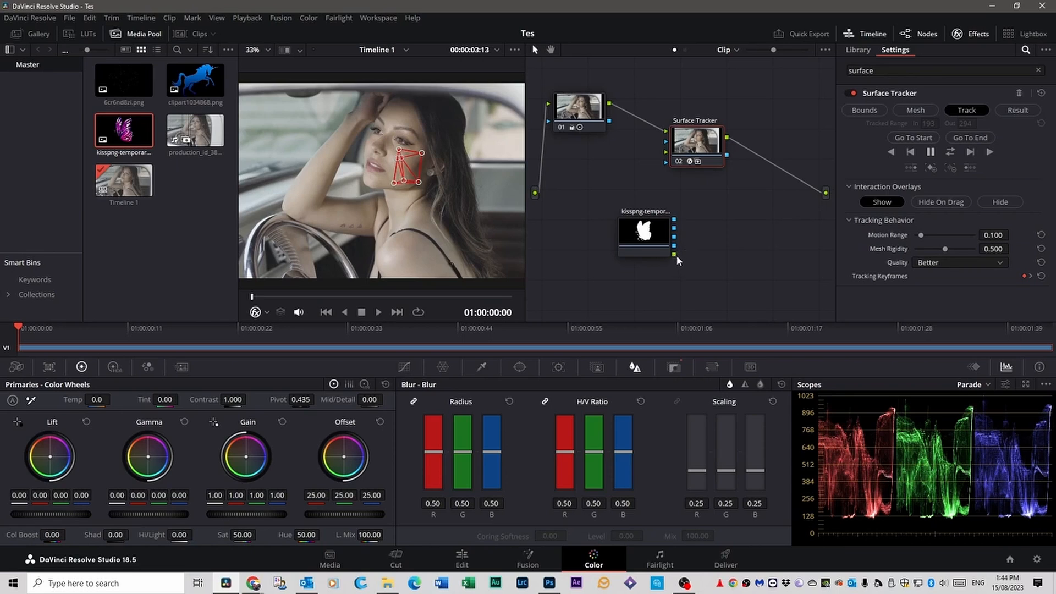
drag(691, 210, 666, 155)
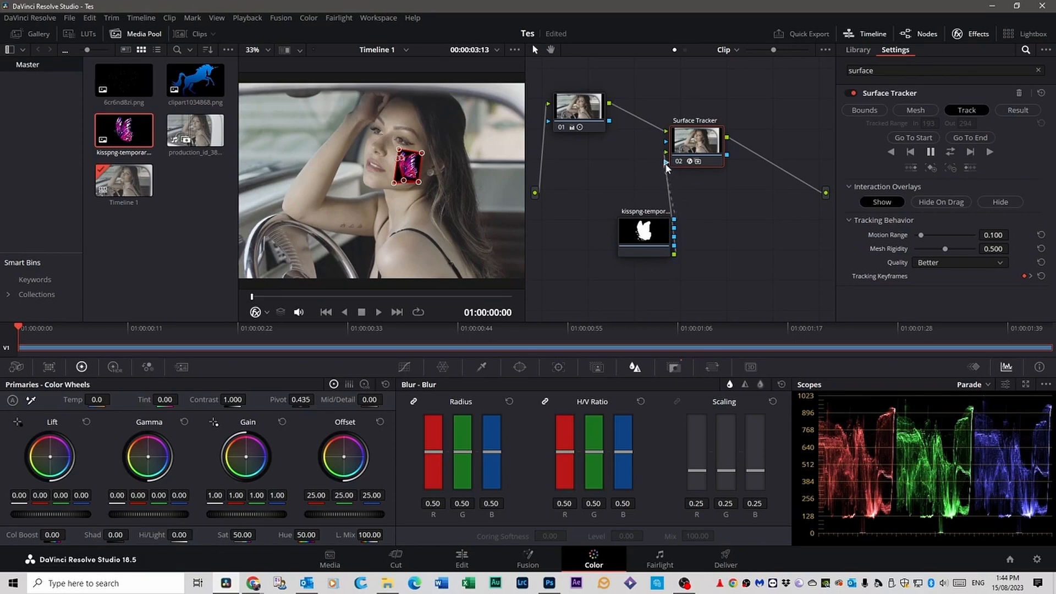
click(58, 329)
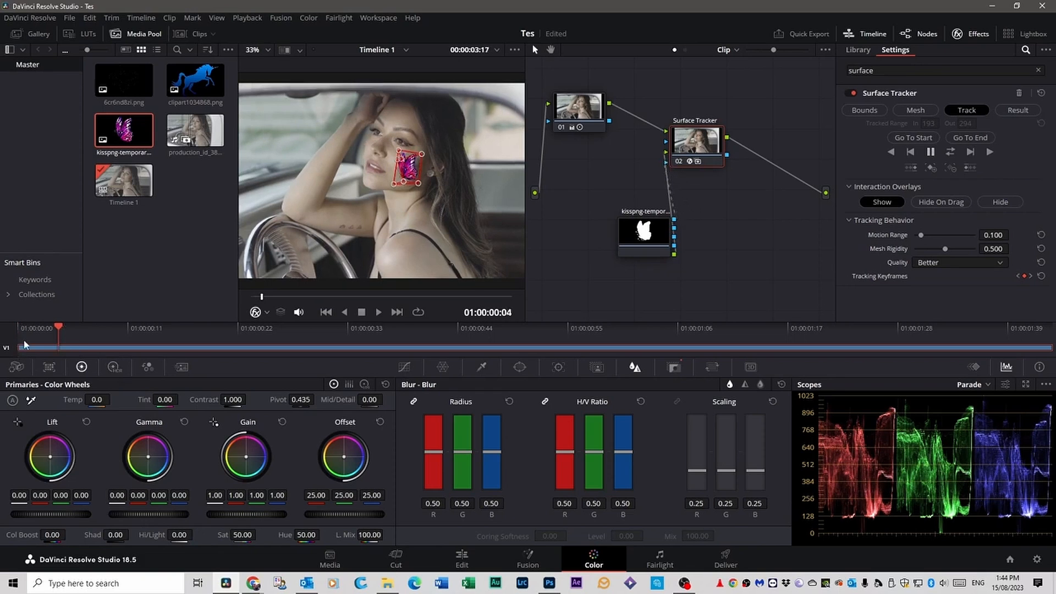
drag(60, 329, 19, 329)
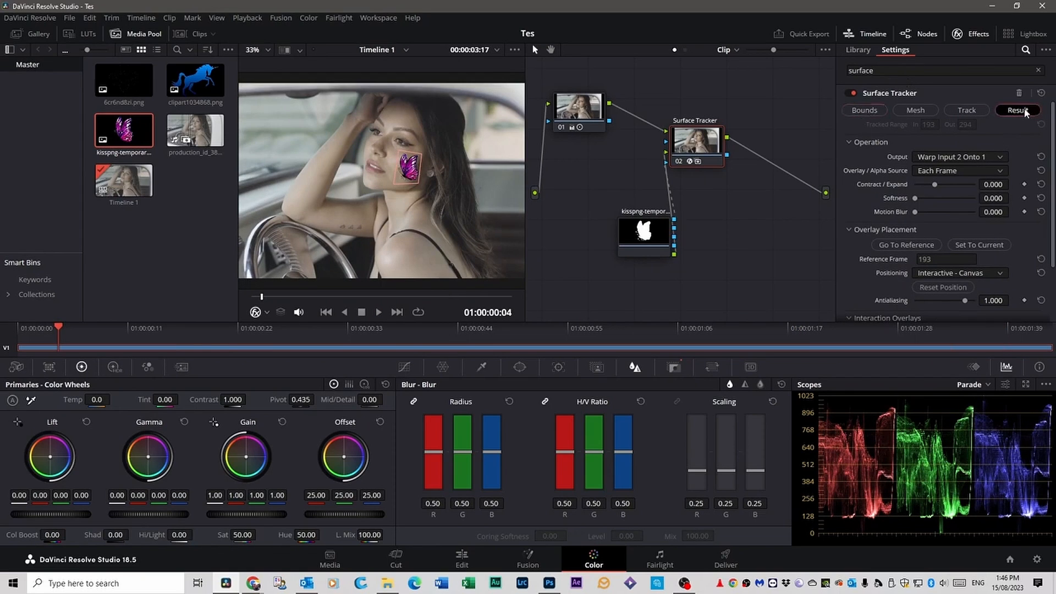
Step: Jump to the reference frame of the Surface Tracker's overlay placement
click(858, 229)
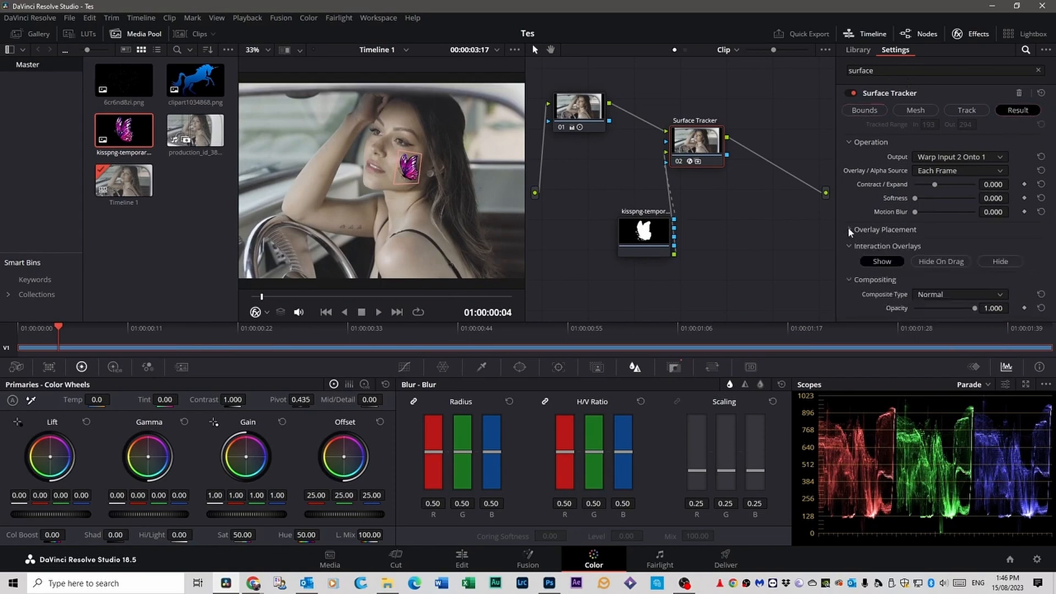
click(849, 230)
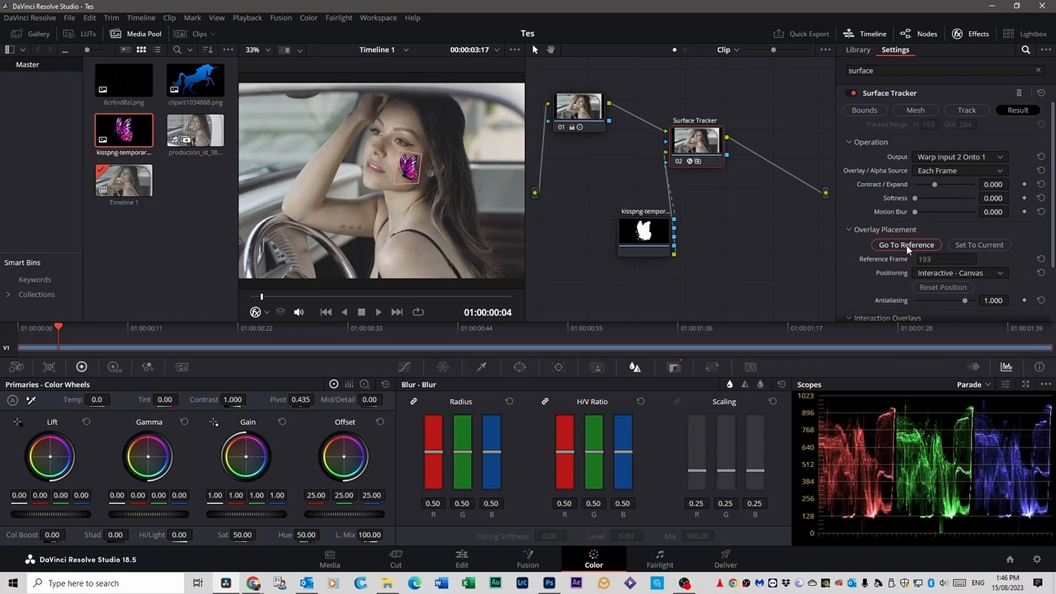
click(906, 246)
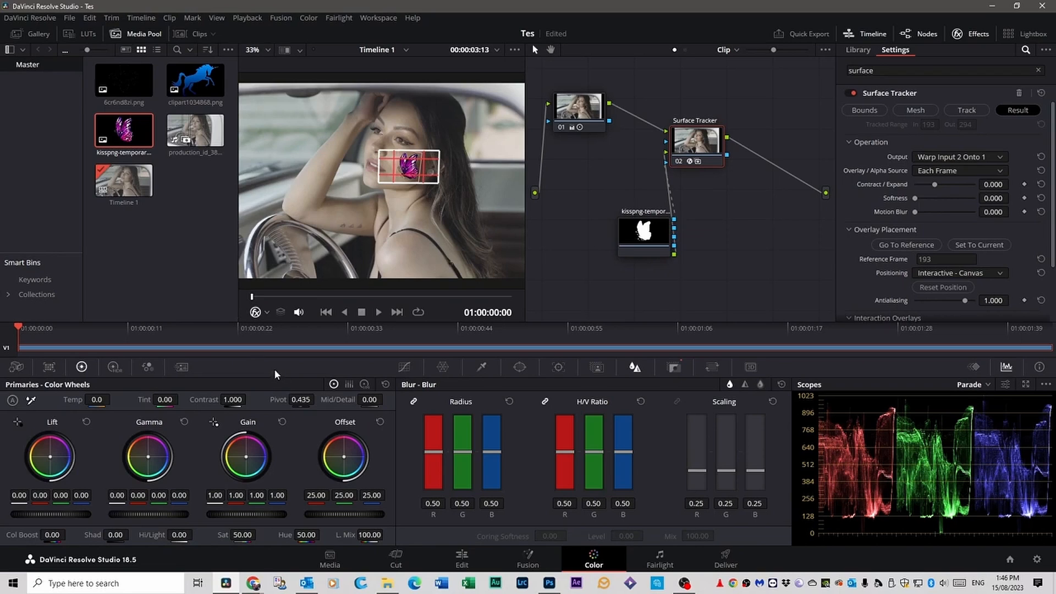
Step: Try Hard Light as the butterfly overlay's composite type, and set it to Softlight instead
scroll(878, 193, down, 3)
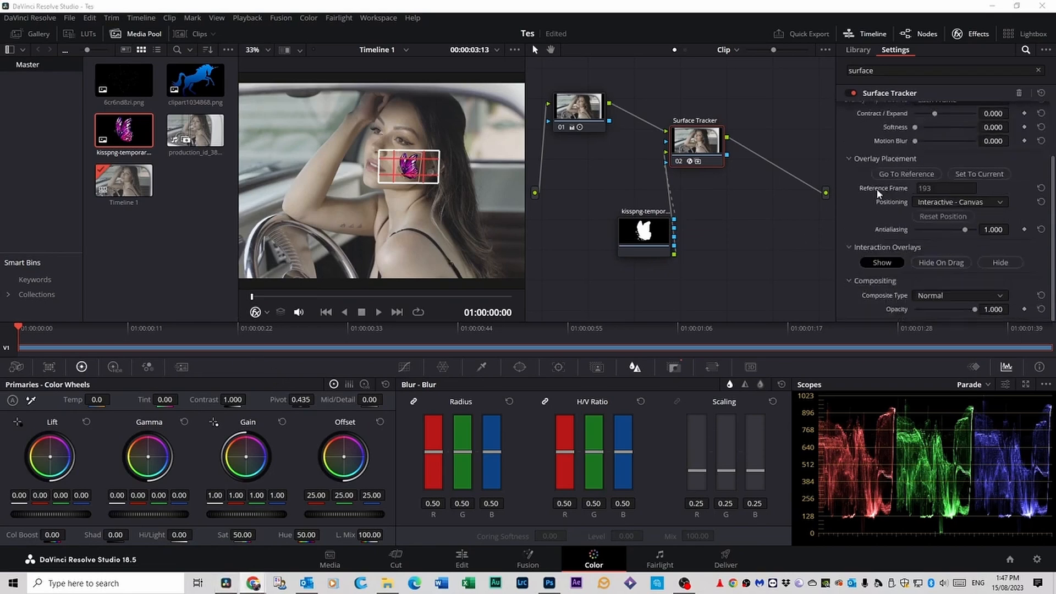
click(1000, 299)
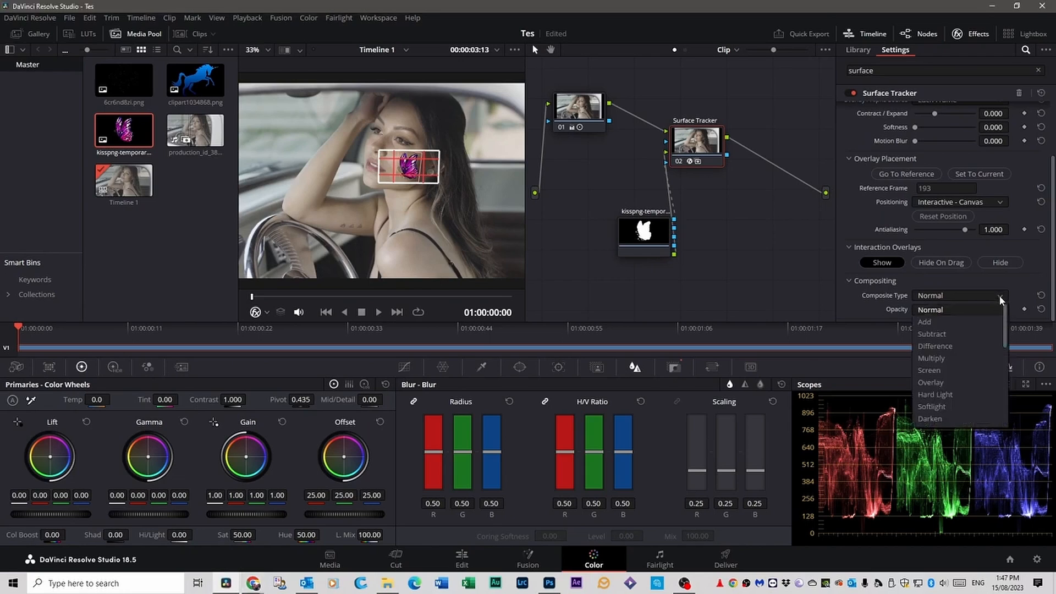
click(942, 394)
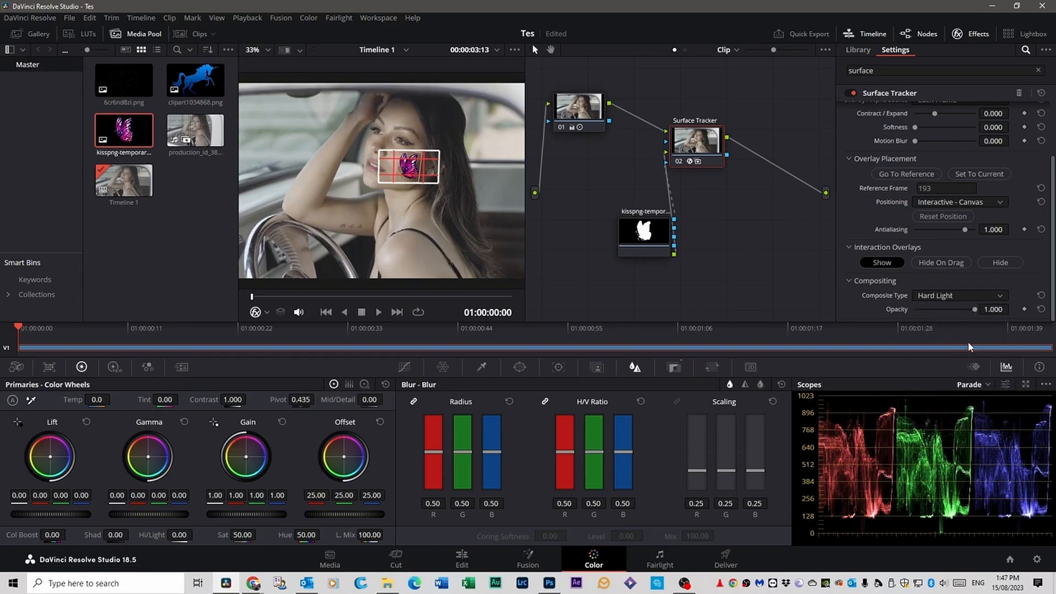
click(1001, 296)
click(927, 407)
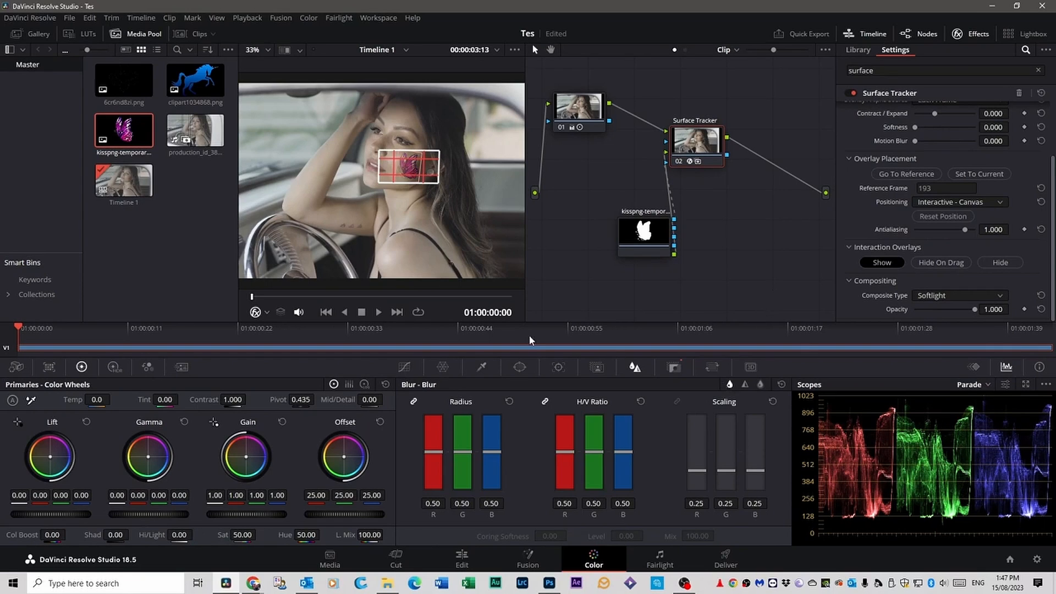
Step: Scrub and play back the clip to check the blended butterfly tattoo, and review it from the start on the Edit page
drag(22, 329, 36, 328)
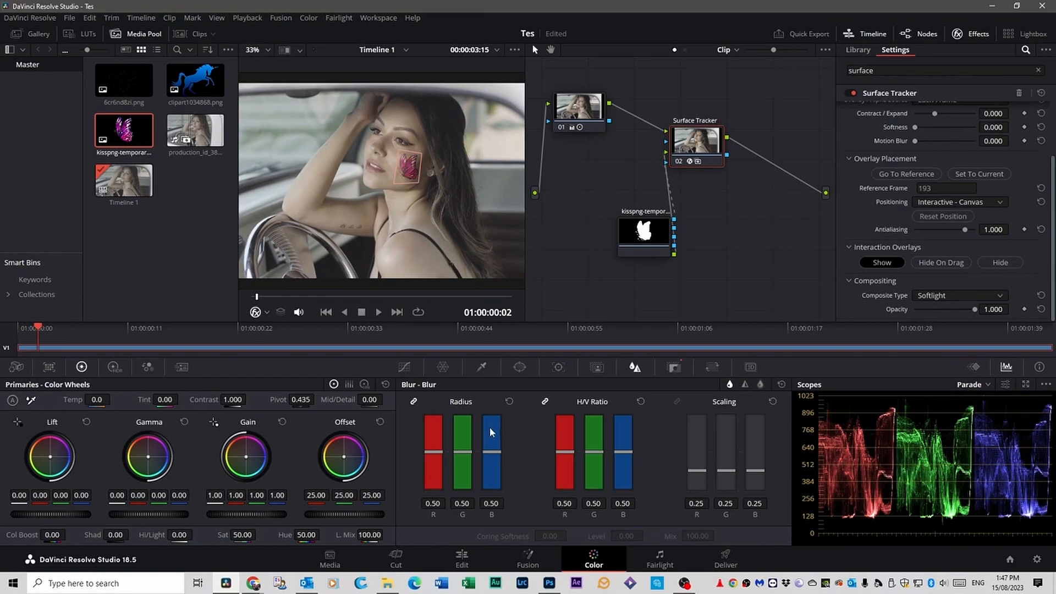
key(space)
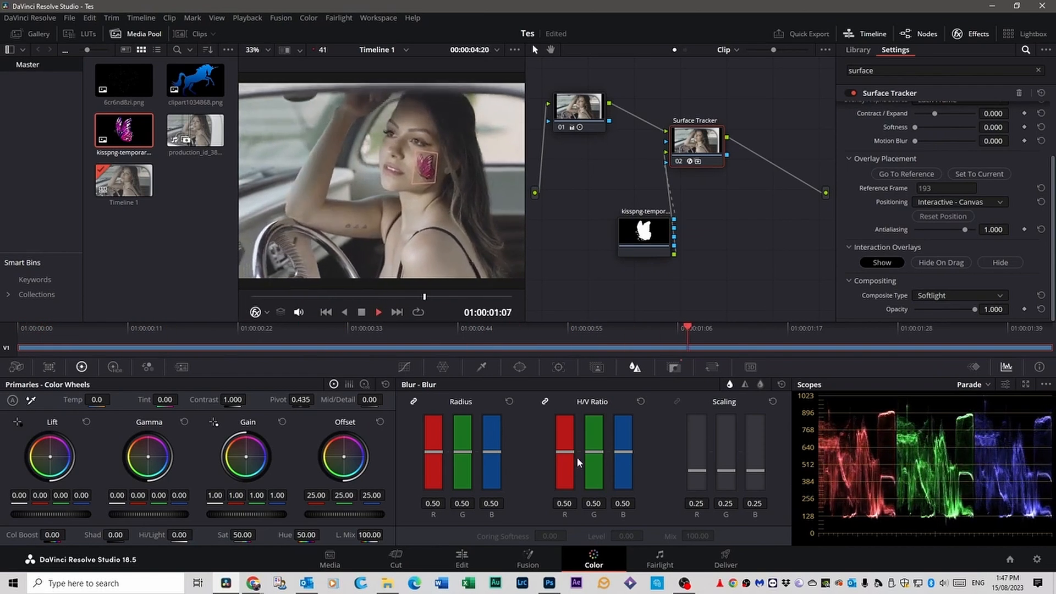
key(space)
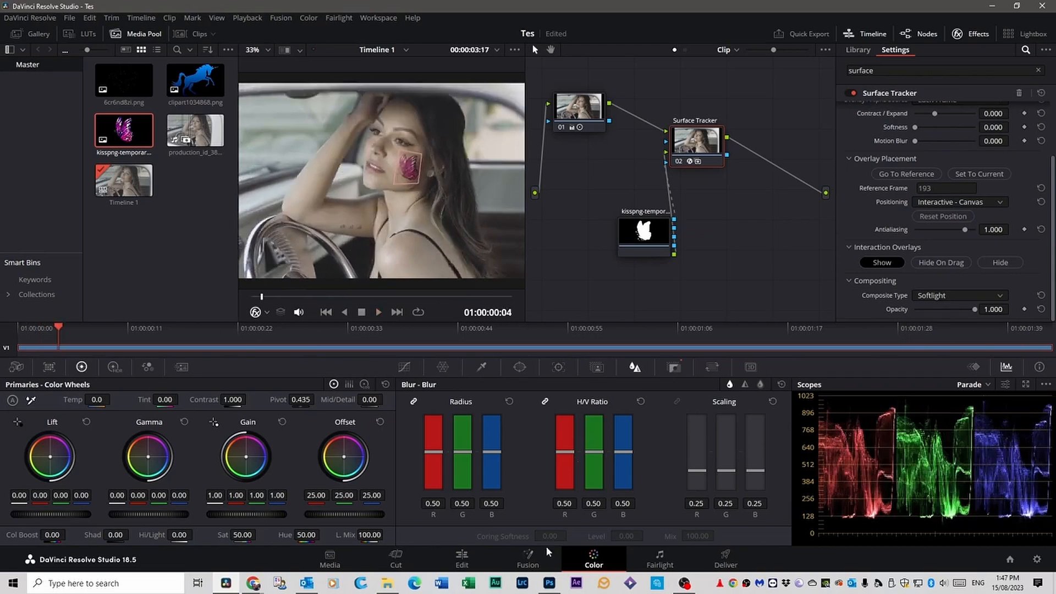
click(459, 561)
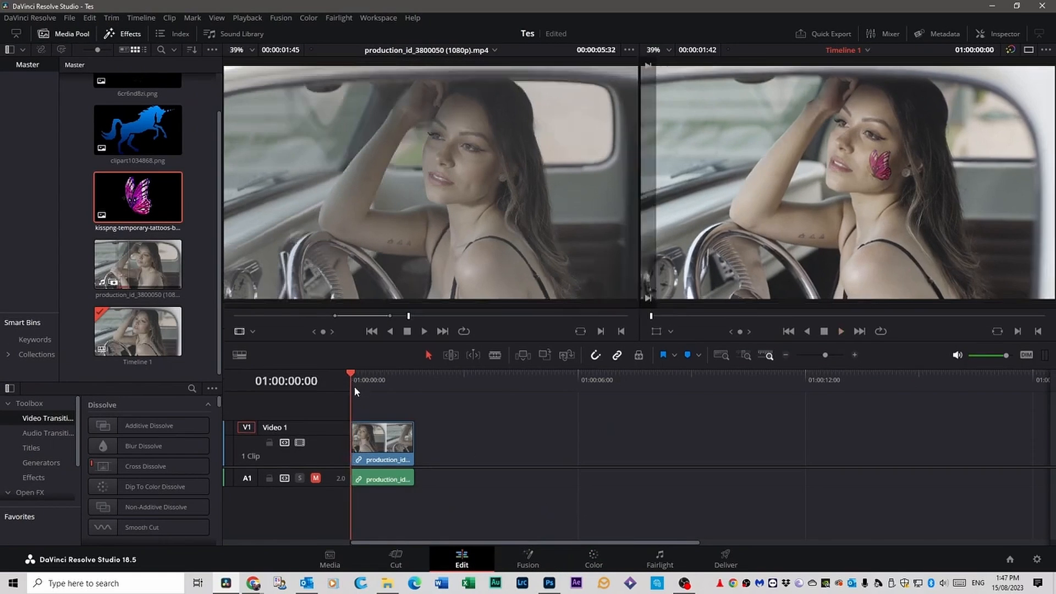
mouse_move(354, 386)
mouse_down()
mouse_move(411, 393)
mouse_move(352, 388)
mouse_up()
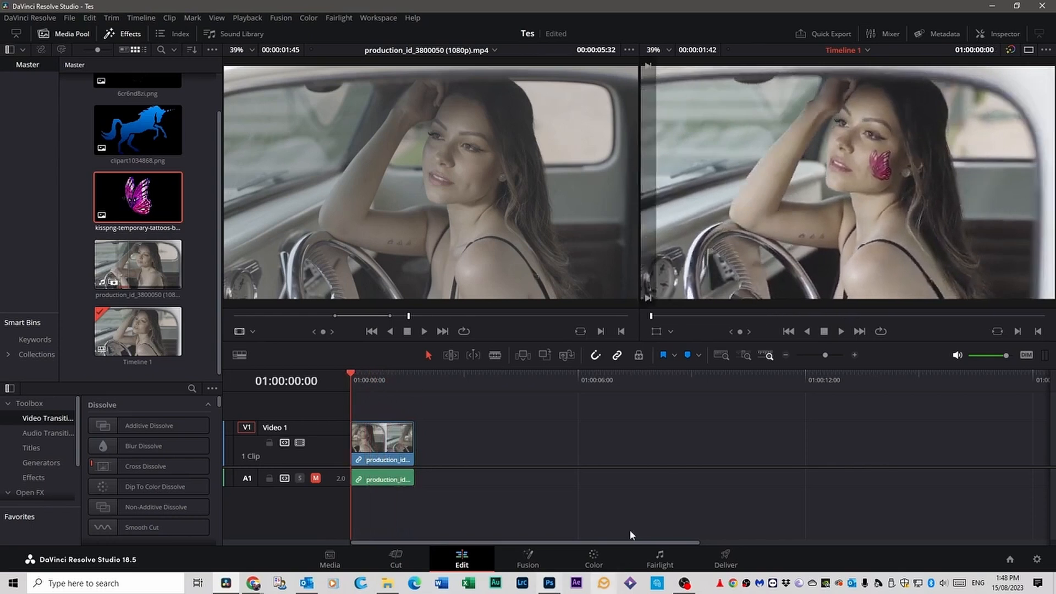
Step: Replace the butterfly node on the Color page with 6cr6nd8zi.png and connect its image and alpha outputs to the Surface Tracker's overlay inputs
click(594, 559)
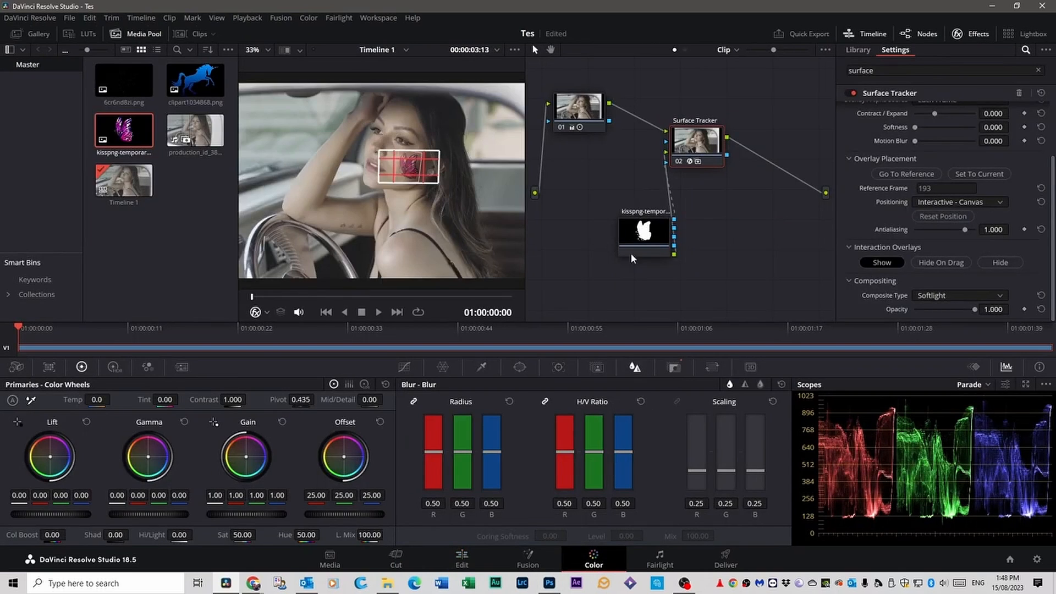
click(638, 238)
key(Delete)
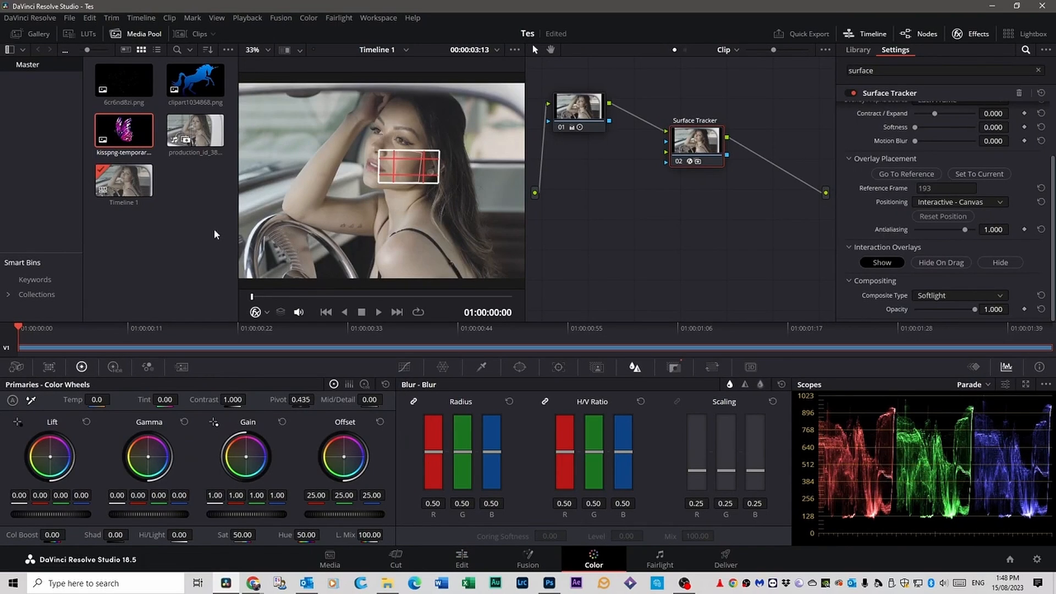
drag(118, 89, 665, 151)
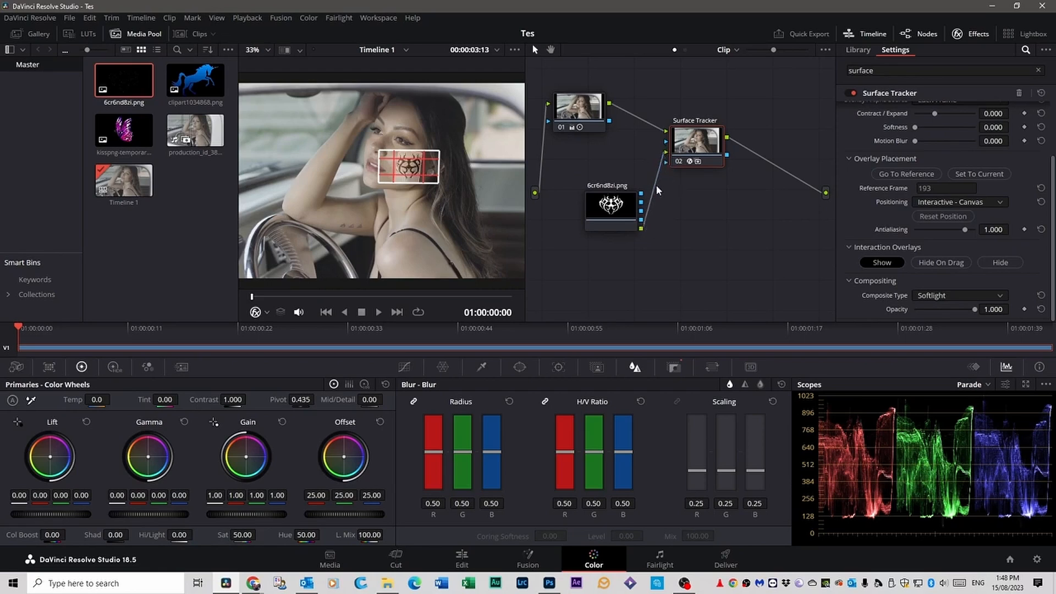
drag(642, 196, 665, 162)
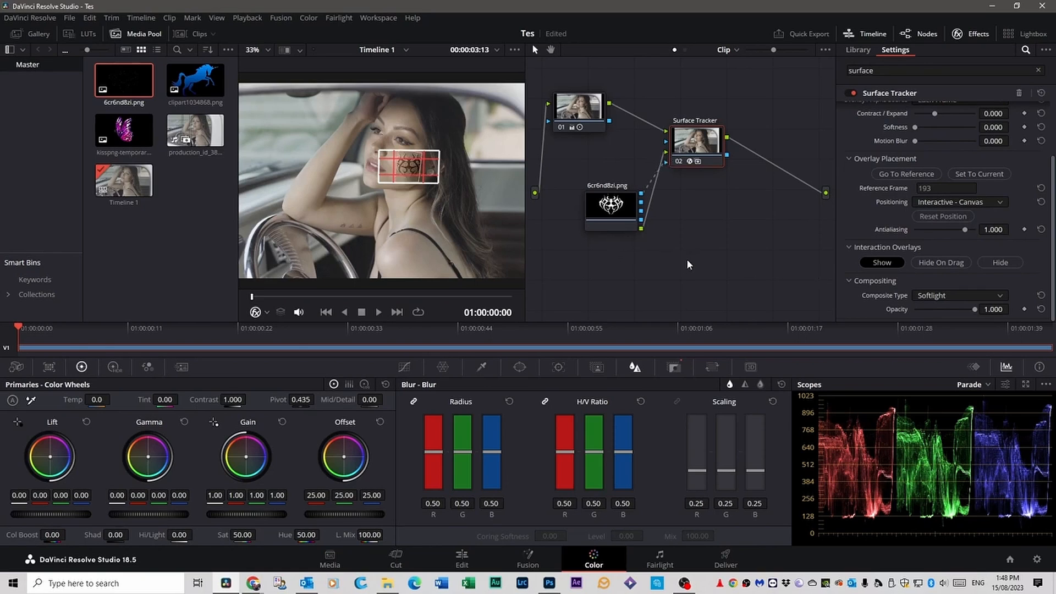
Step: Scrub the clip to check the new cheek tattoo and play it from the start on the Edit page
drag(20, 327, 305, 329)
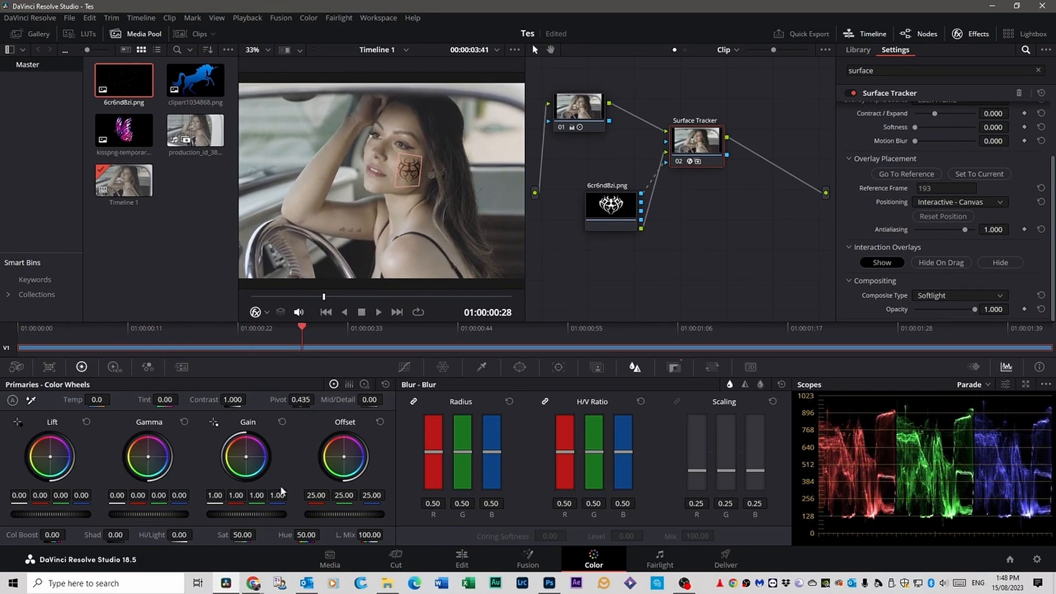
click(462, 558)
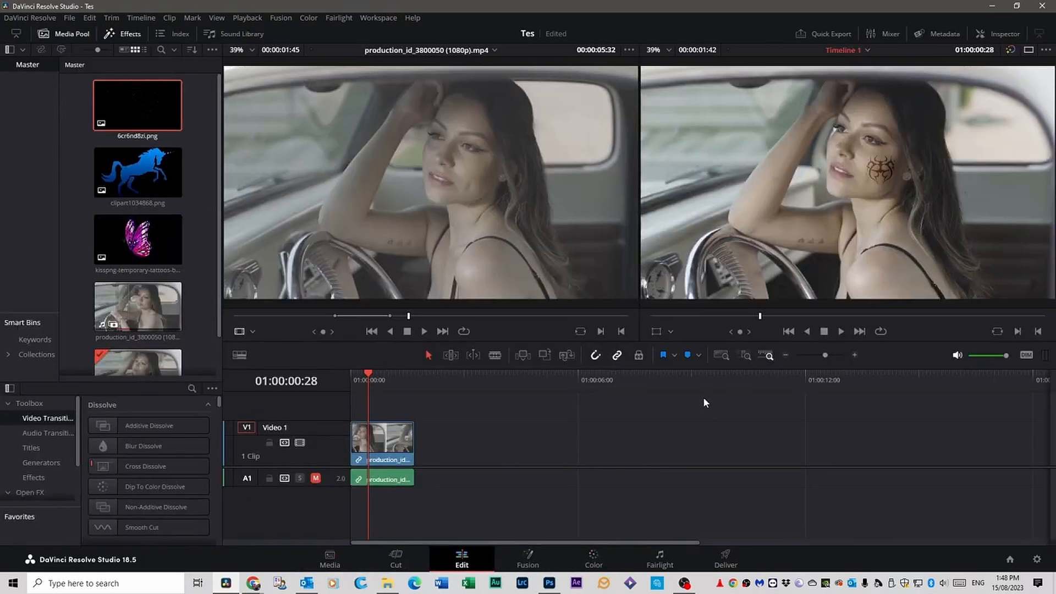
drag(375, 371, 342, 370)
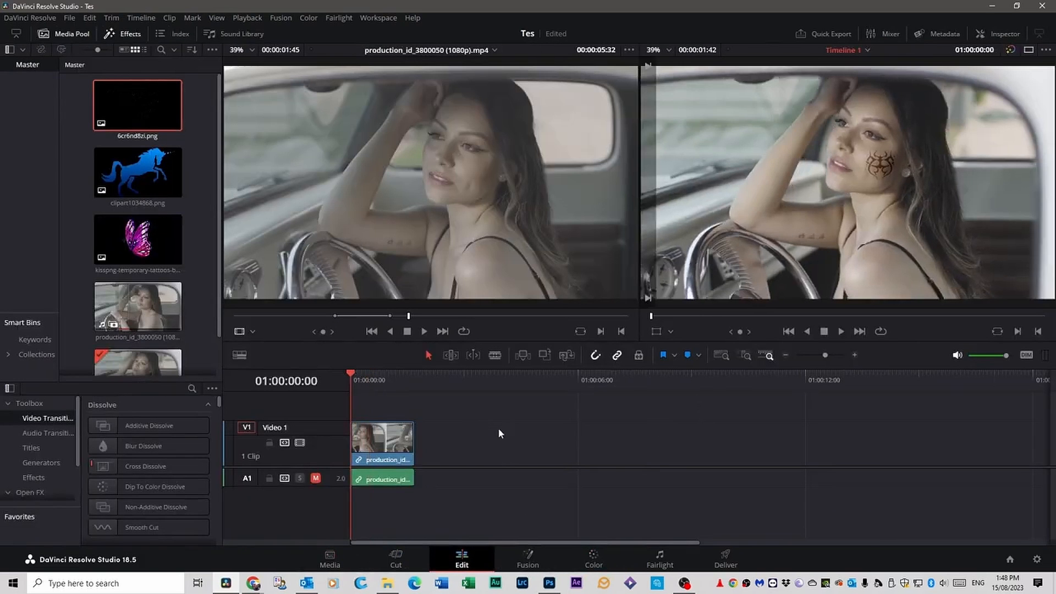
key(space)
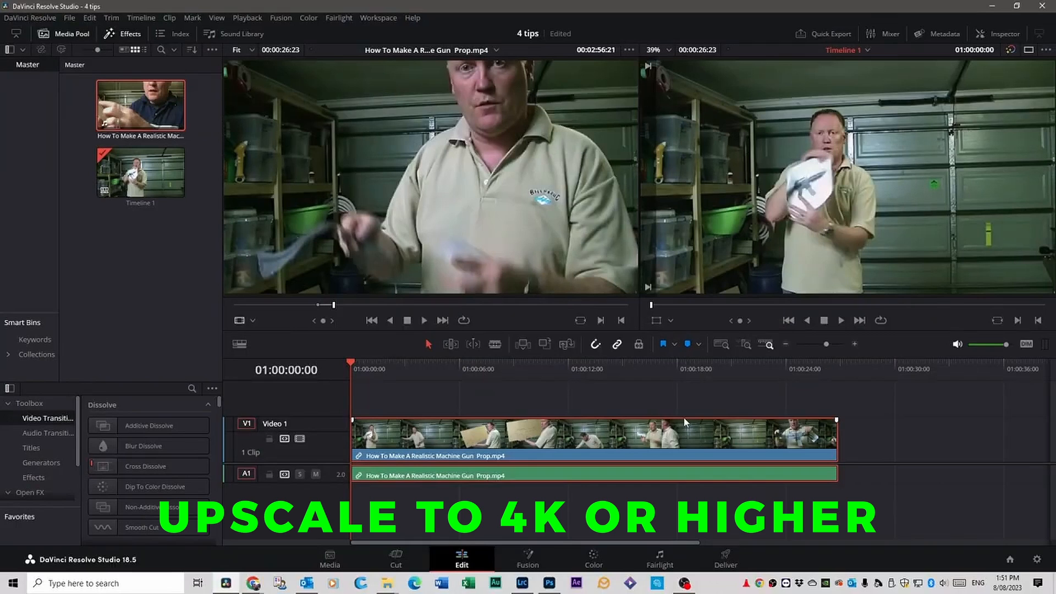
key(alt+Tab)
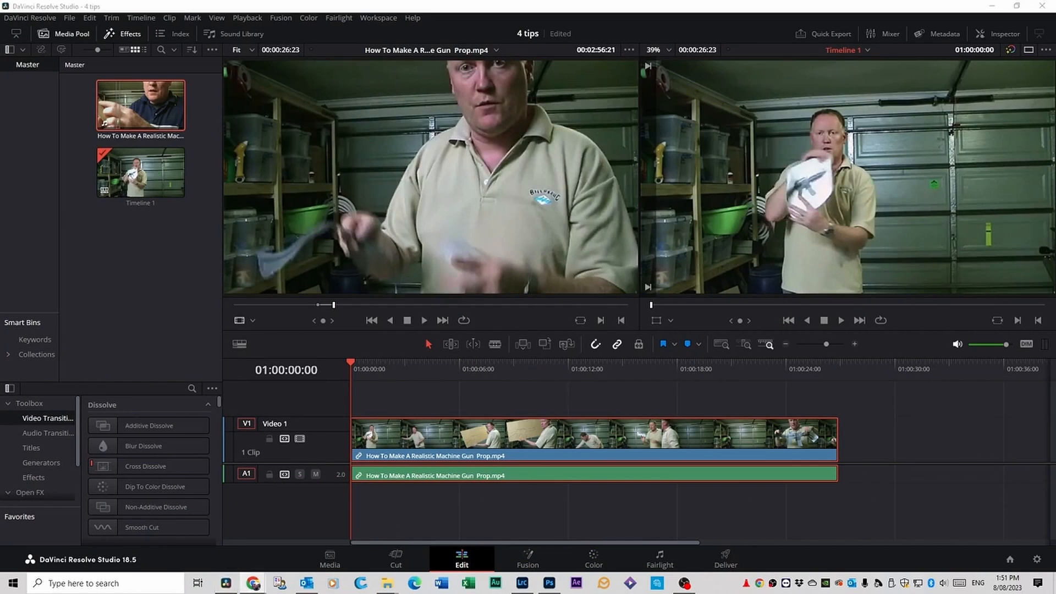
key(alt+Tab)
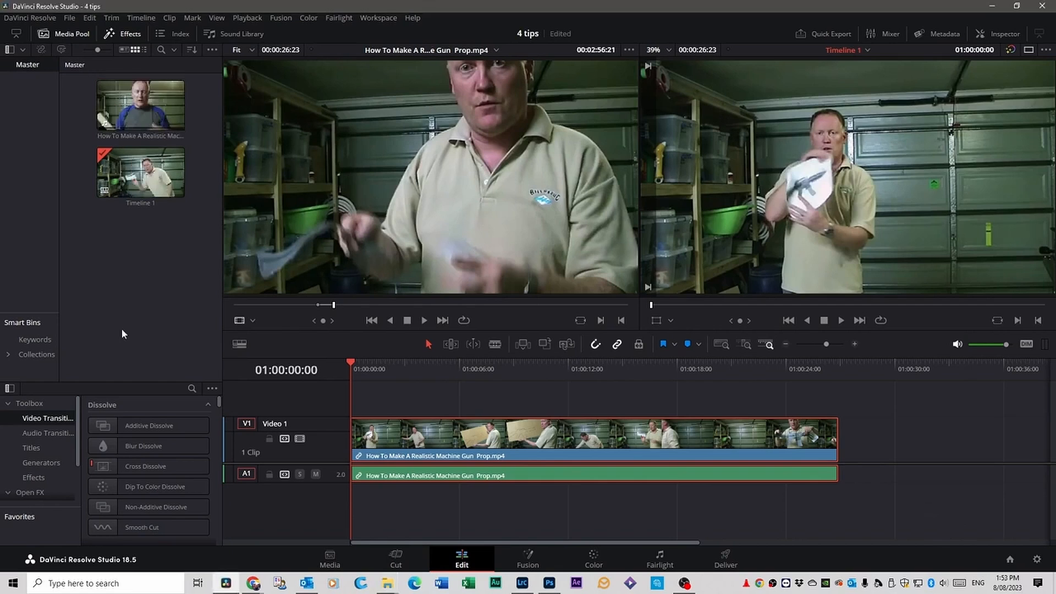
Step: Give Timeline 1 its own settings instead of the project settings, with a custom resolution of 3840 x 2160
right_click(136, 174)
mouse_move(148, 182)
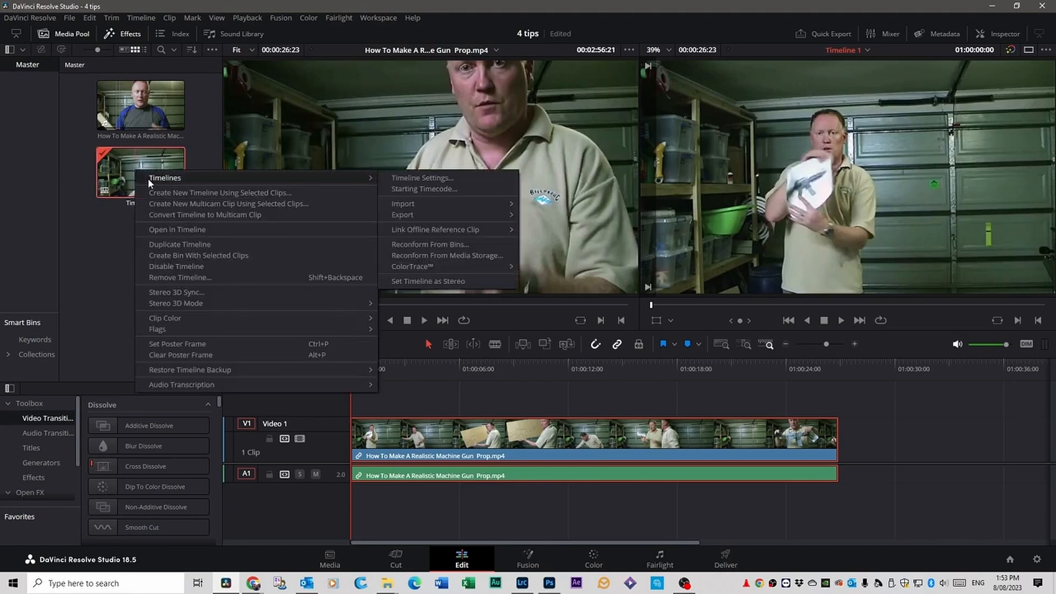
click(432, 179)
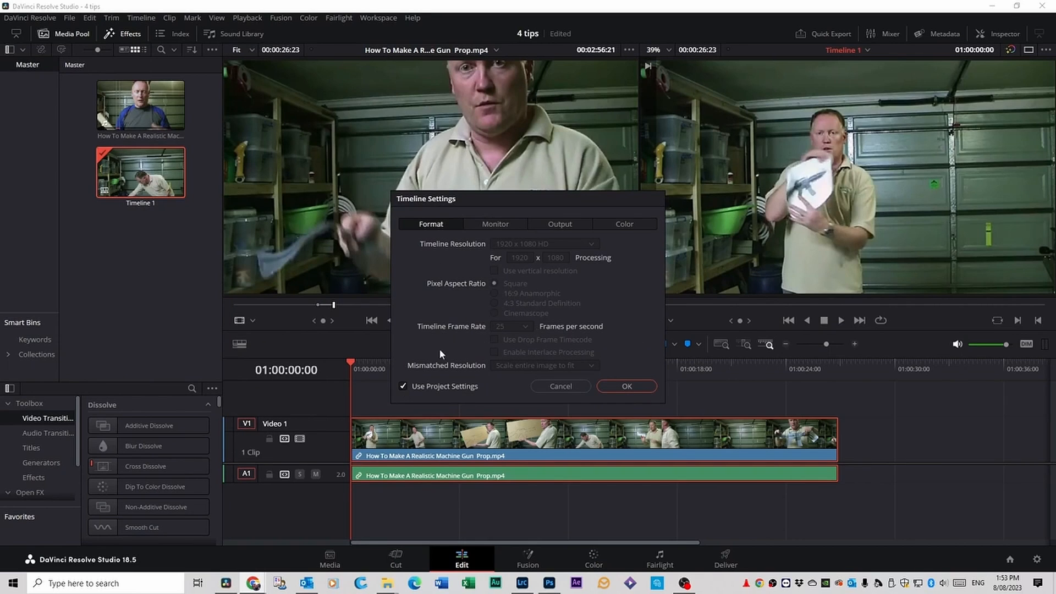
click(405, 388)
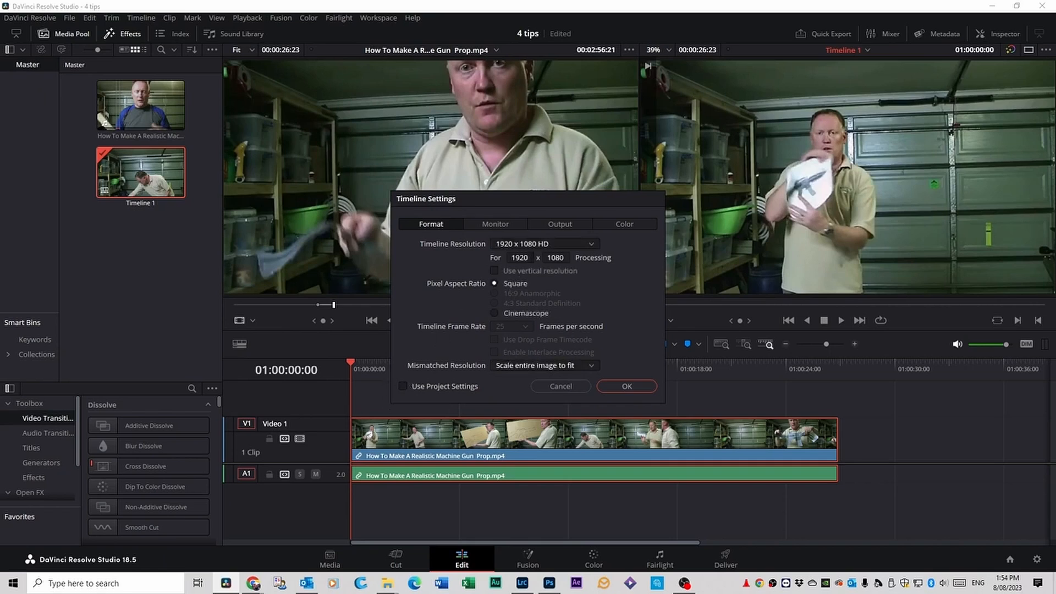
double_click(520, 257)
text(3840)
double_click(555, 257)
text(216)
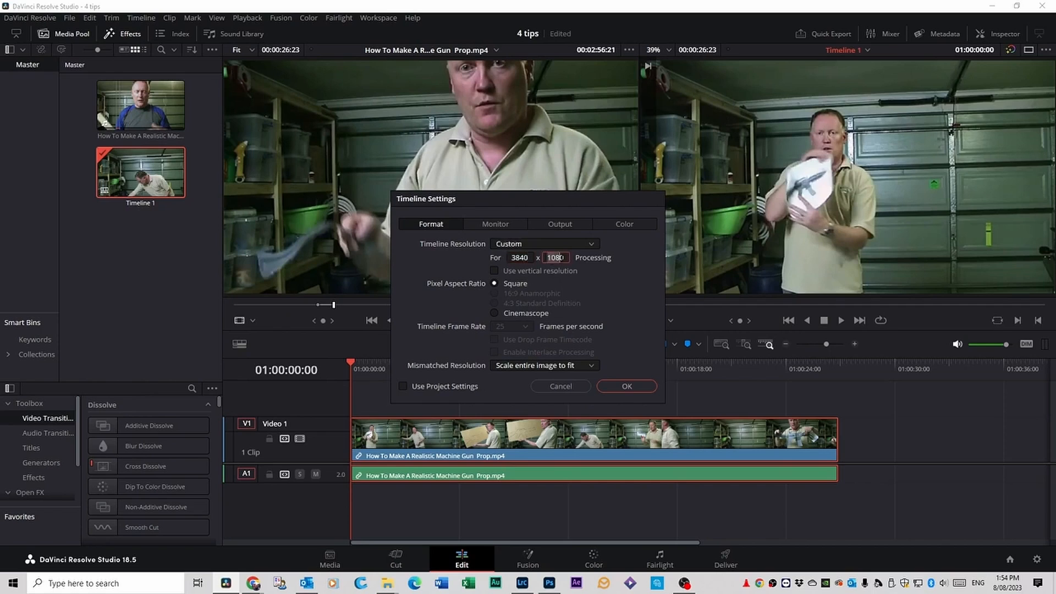
text(0)
click(628, 386)
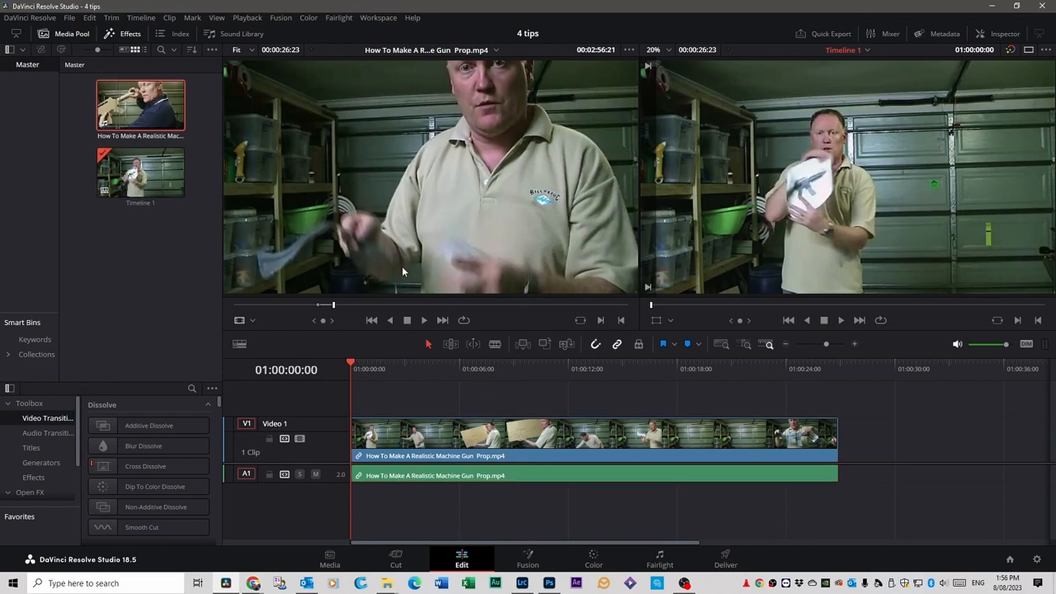
Step: Set the timeline clip's Super Scale to 4x with Sharpness and Noise Reduction both on High in its clip attributes
mouse_move(401, 285)
right_click(492, 435)
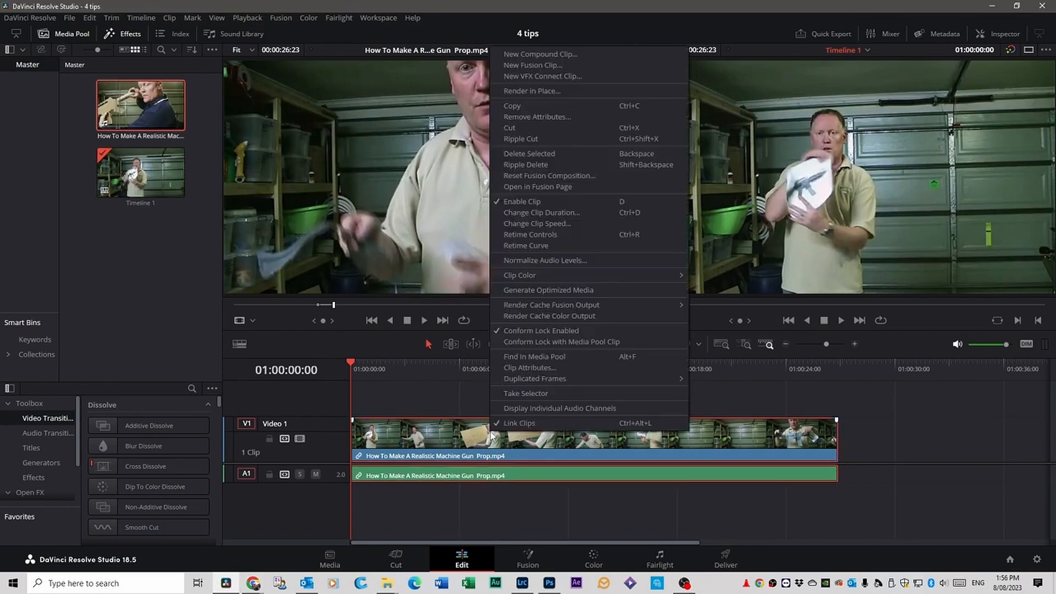
click(543, 366)
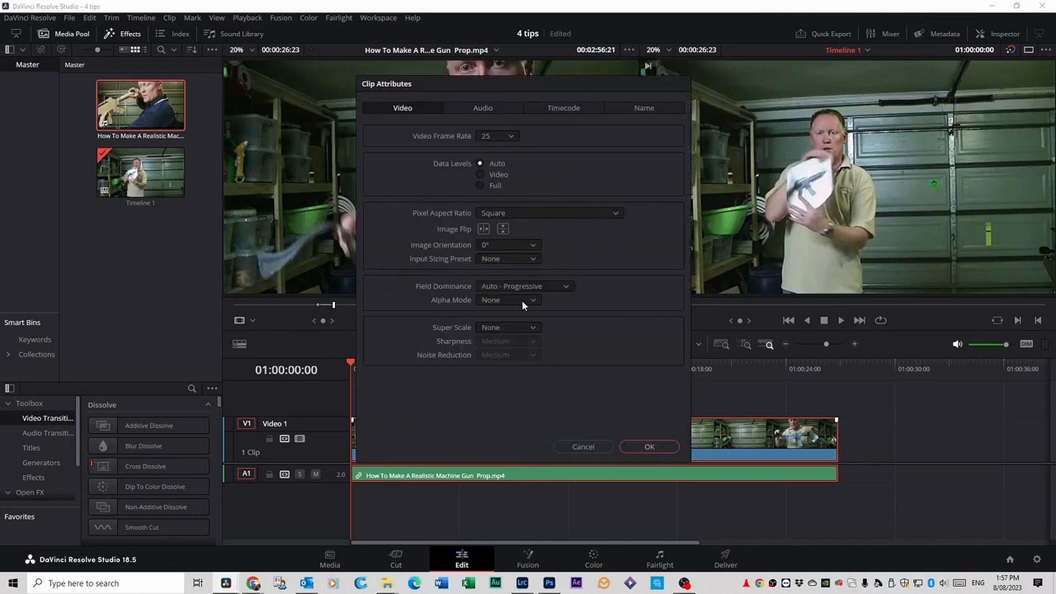
click(533, 328)
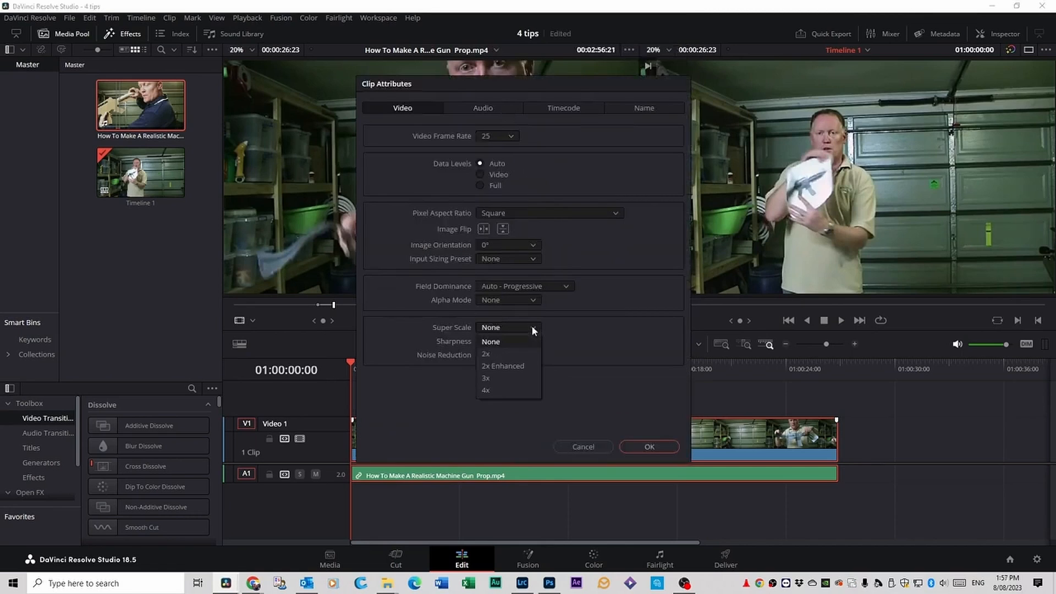
click(495, 390)
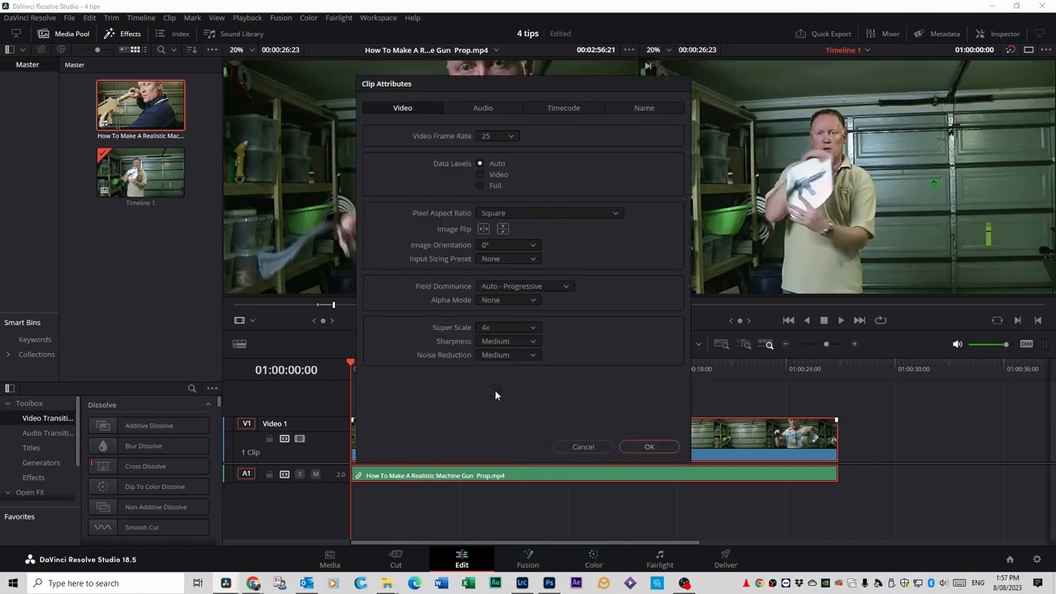
click(535, 342)
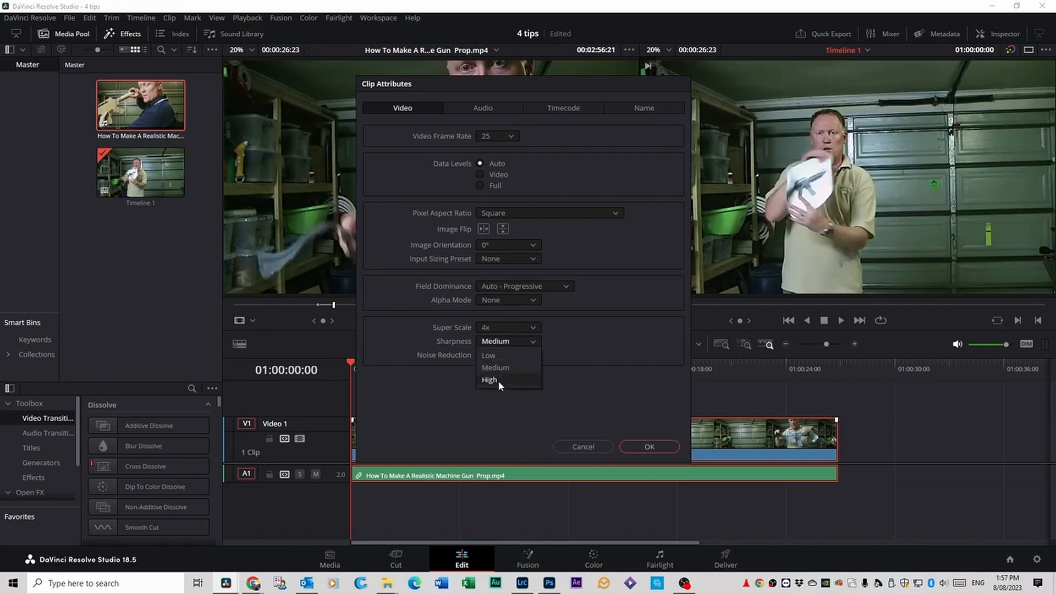
click(498, 381)
click(534, 354)
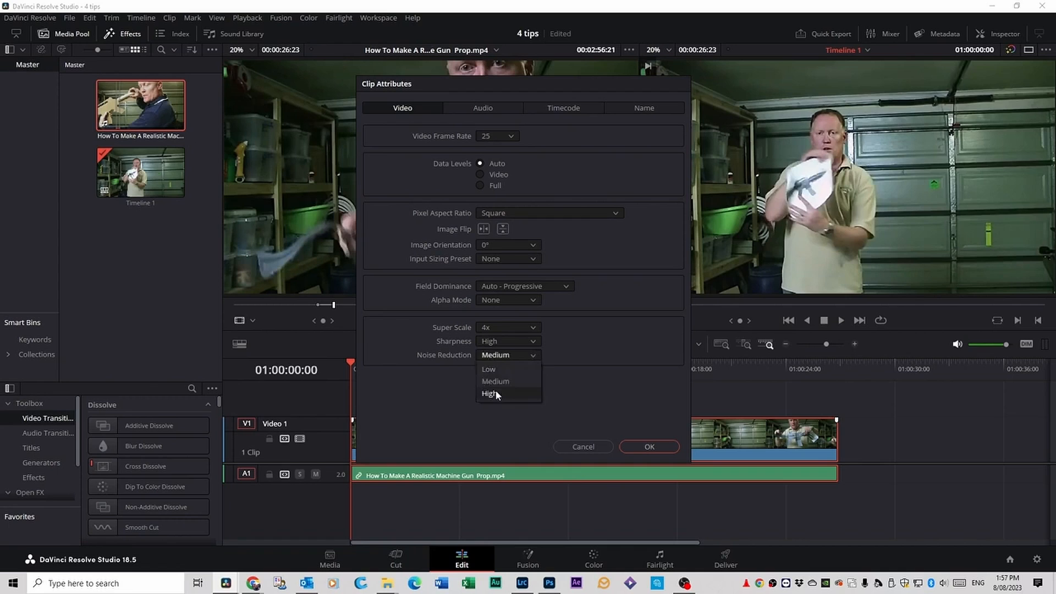
click(498, 394)
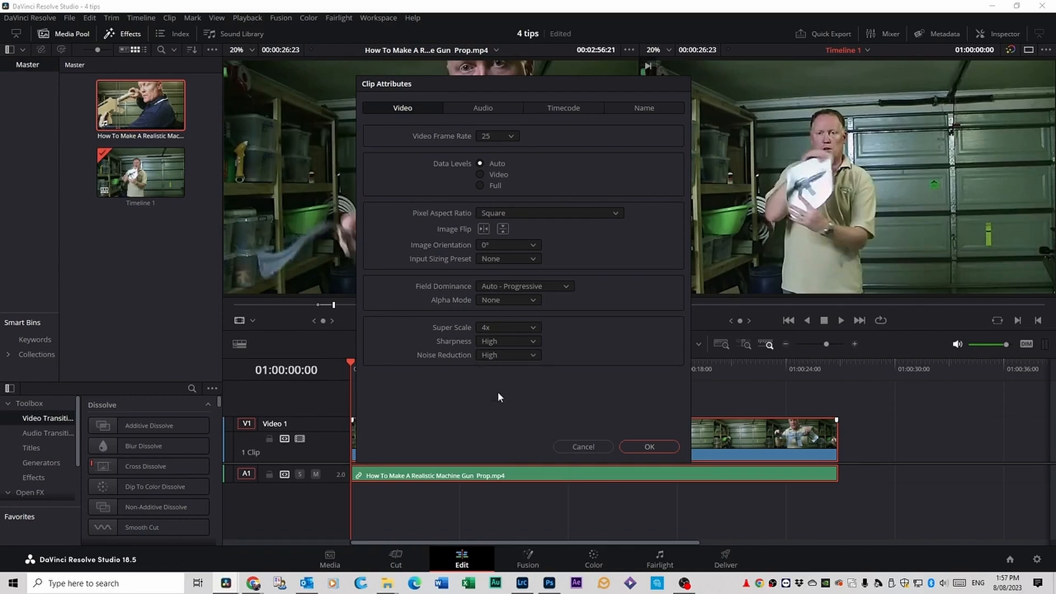
click(648, 447)
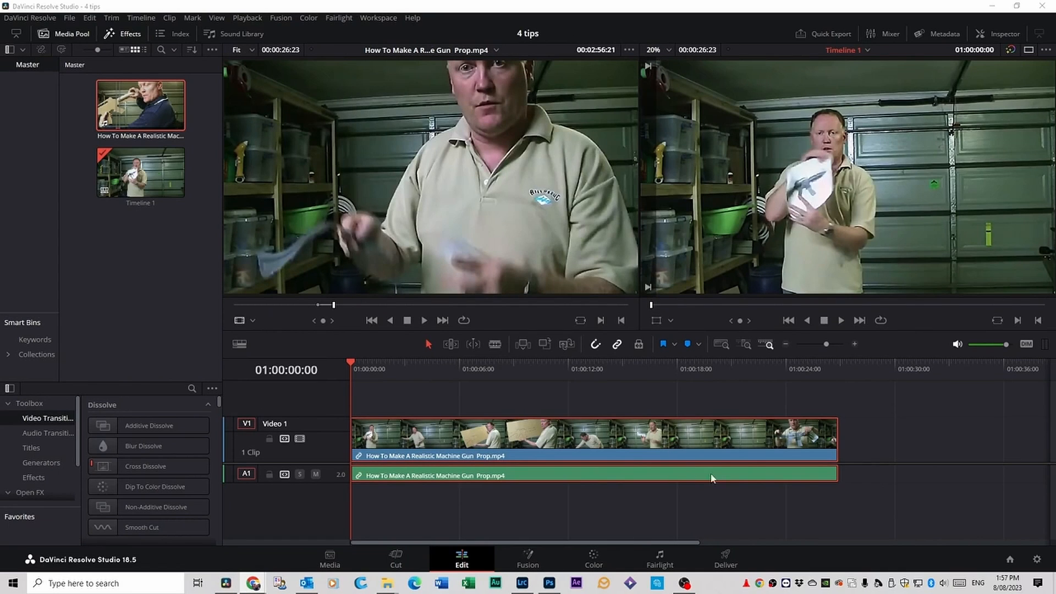
Step: Add Timeline 1 to the render queue as test on the Desktop and render it
click(723, 558)
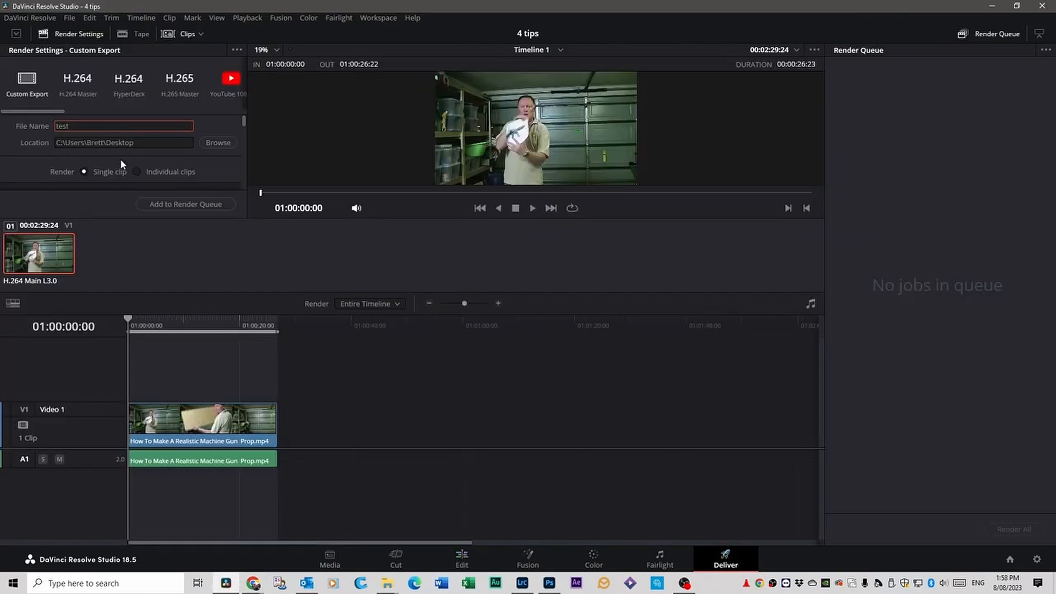
click(191, 204)
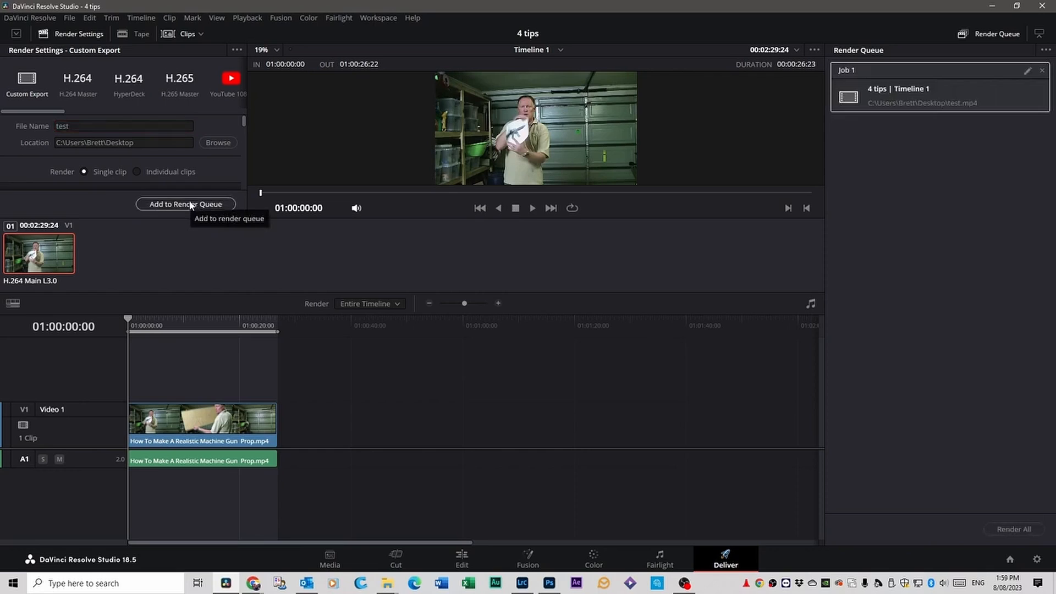
click(1008, 531)
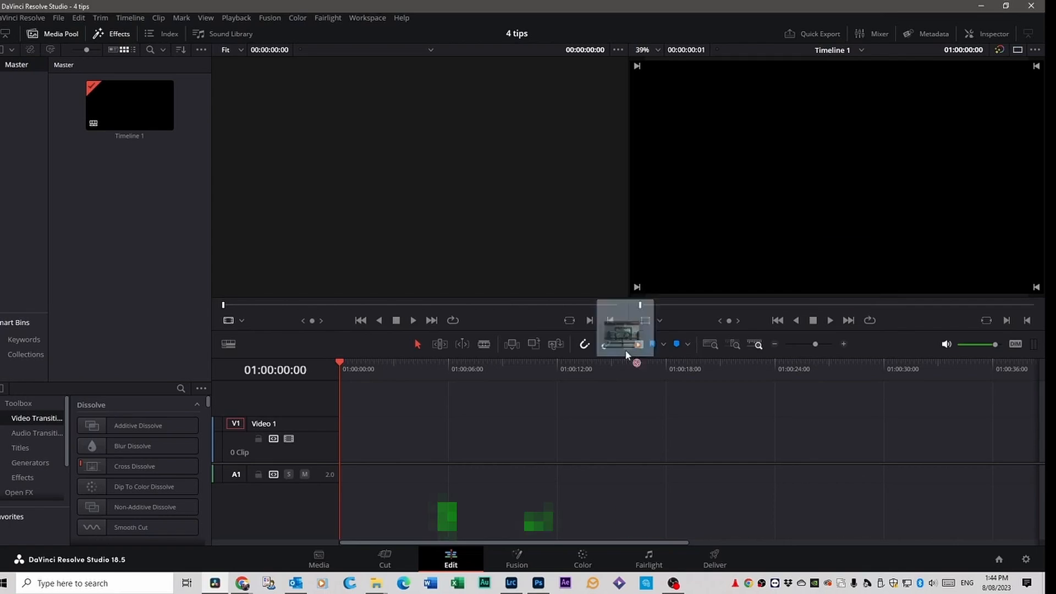
Step: Import the pexels boxing clip into the media pool and play its opening in the source viewer up to 00:00:01:15
drag(621, 338, 139, 202)
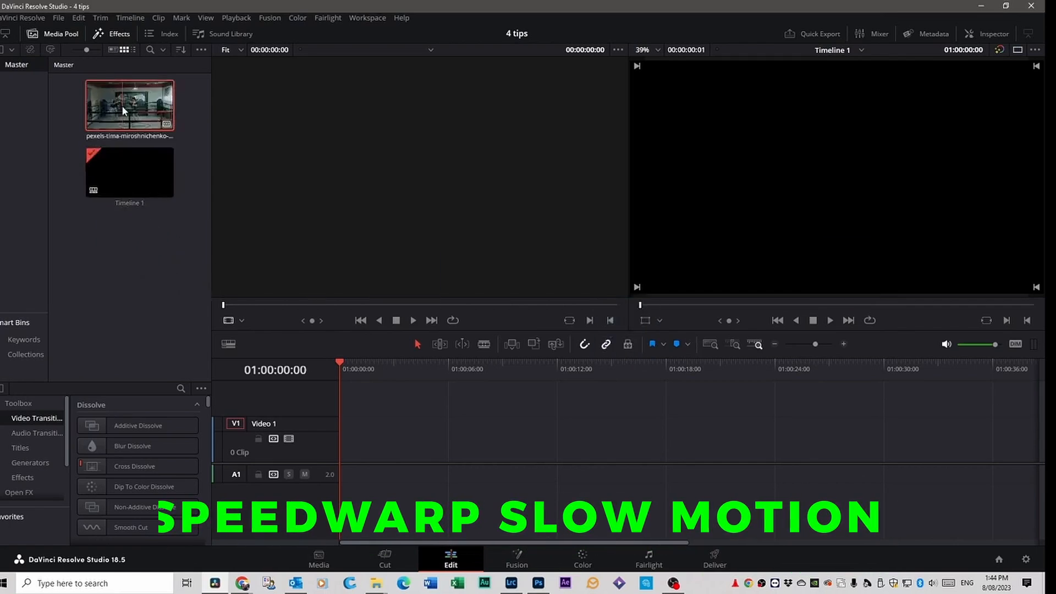
drag(130, 103, 381, 208)
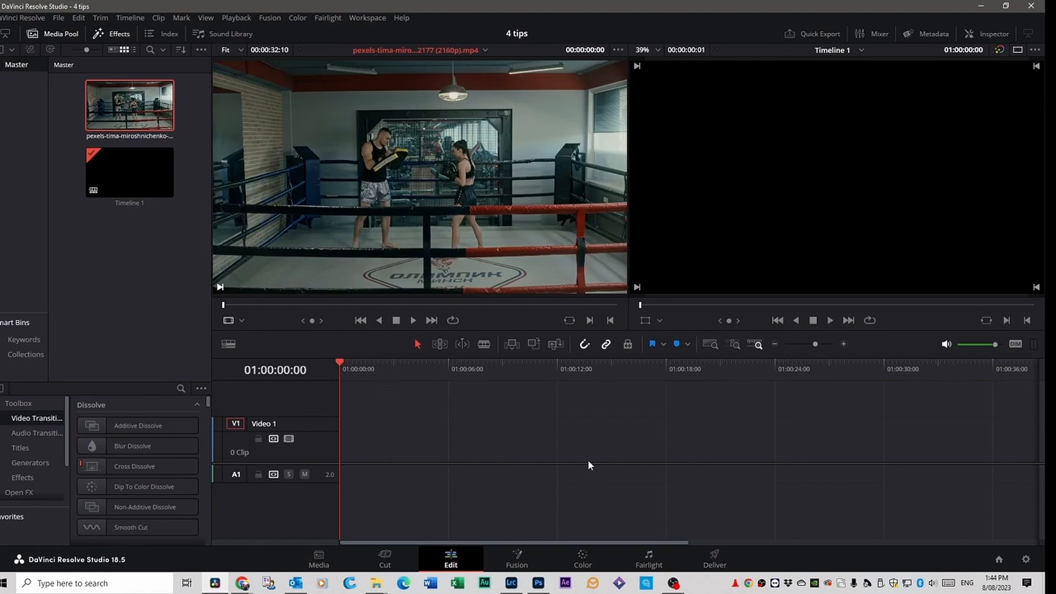
key(space)
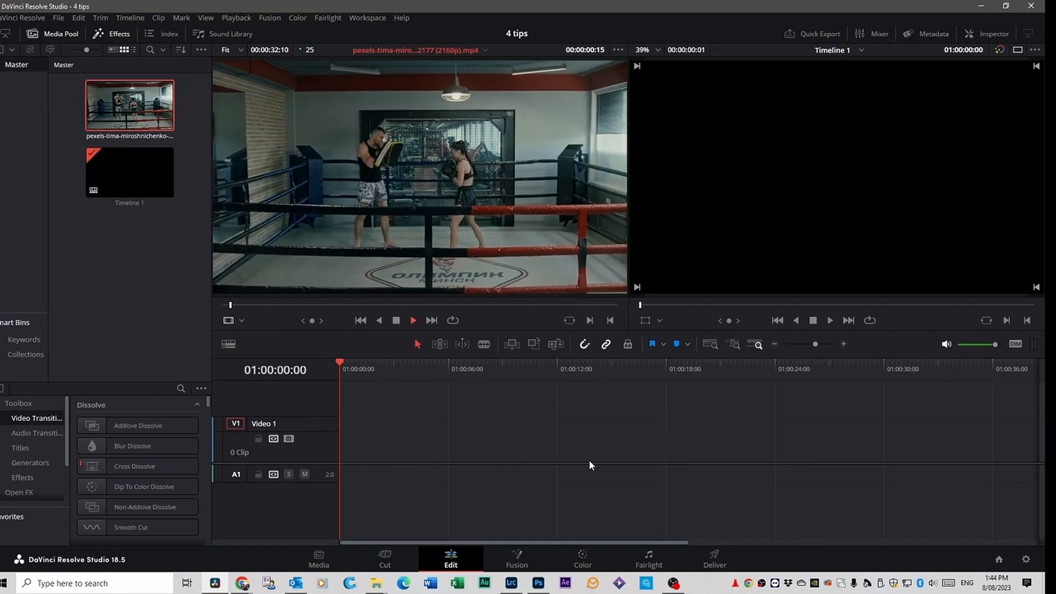
key(space)
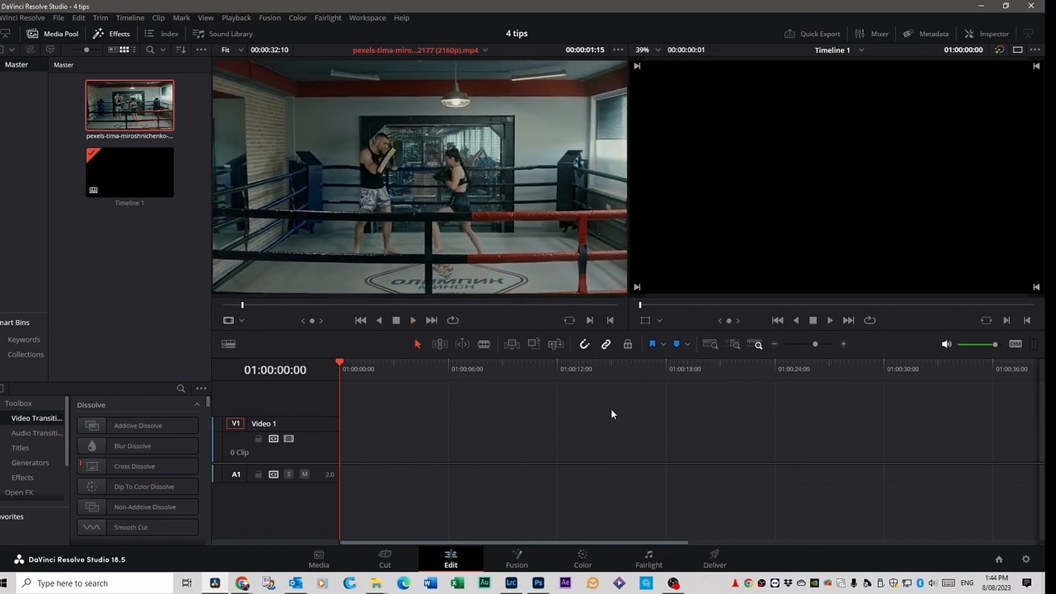
Step: Mark the source clip's section from 00:00:01:15 to 00:00:04:18 and place it at the start of Video 1
key(i)
key(space)
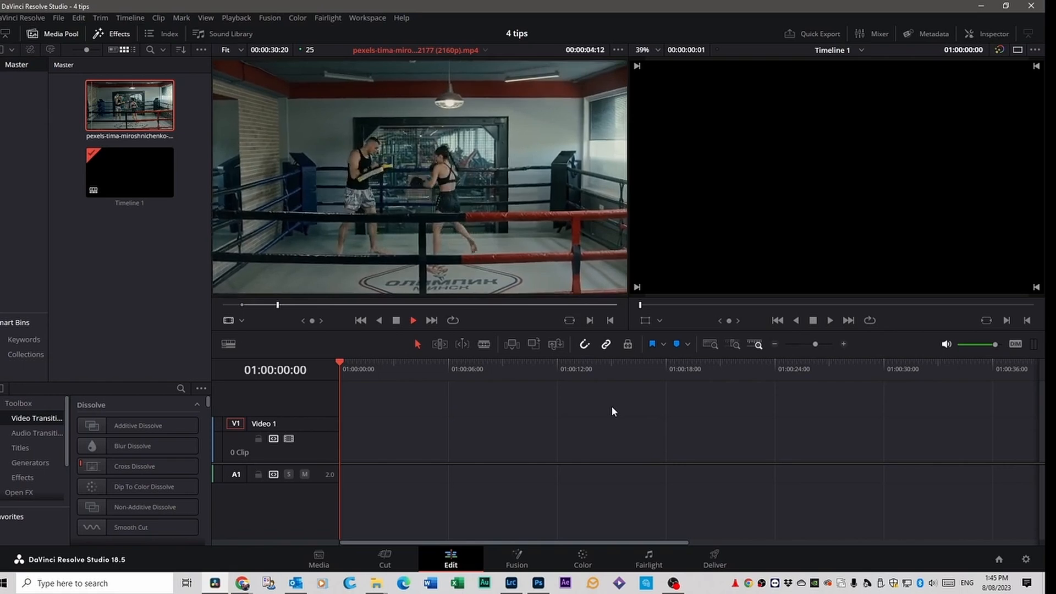
key(space)
click(610, 320)
drag(358, 288, 352, 436)
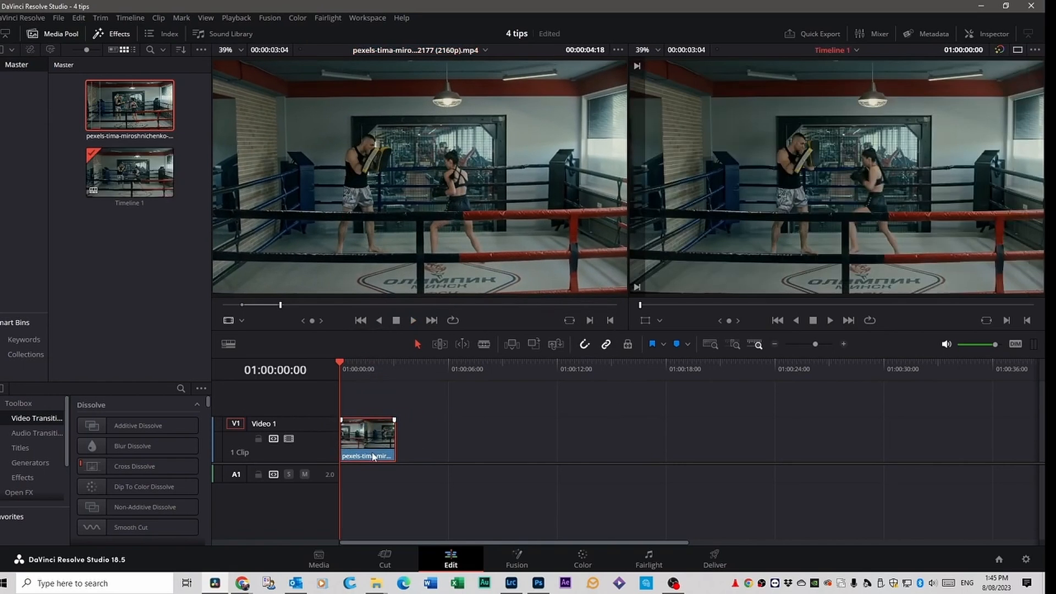
Step: Play part of the timeline clip and set its clip speed to 50%
key(space)
right_click(361, 437)
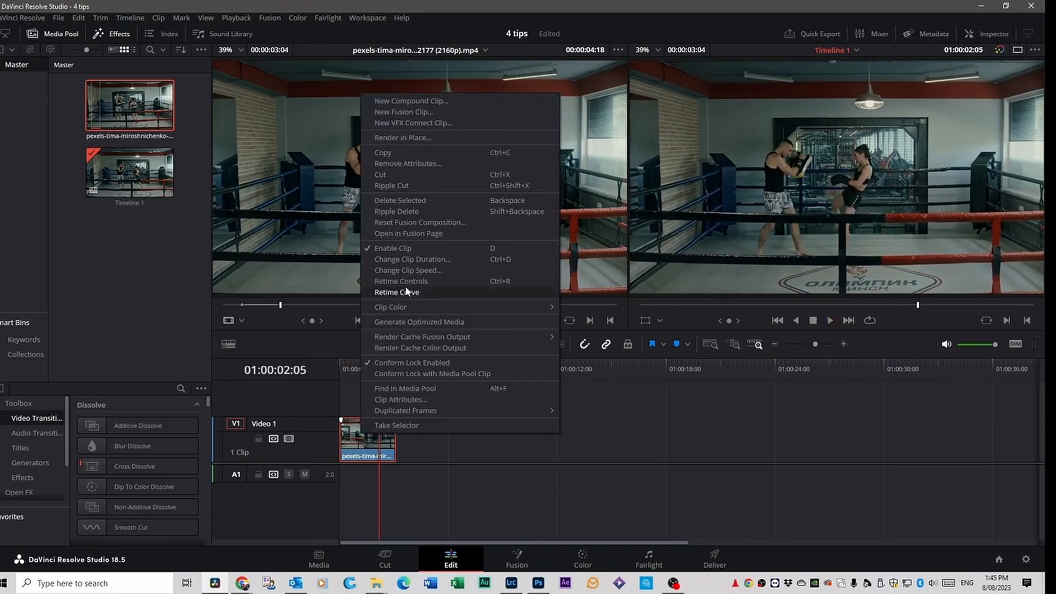
click(412, 272)
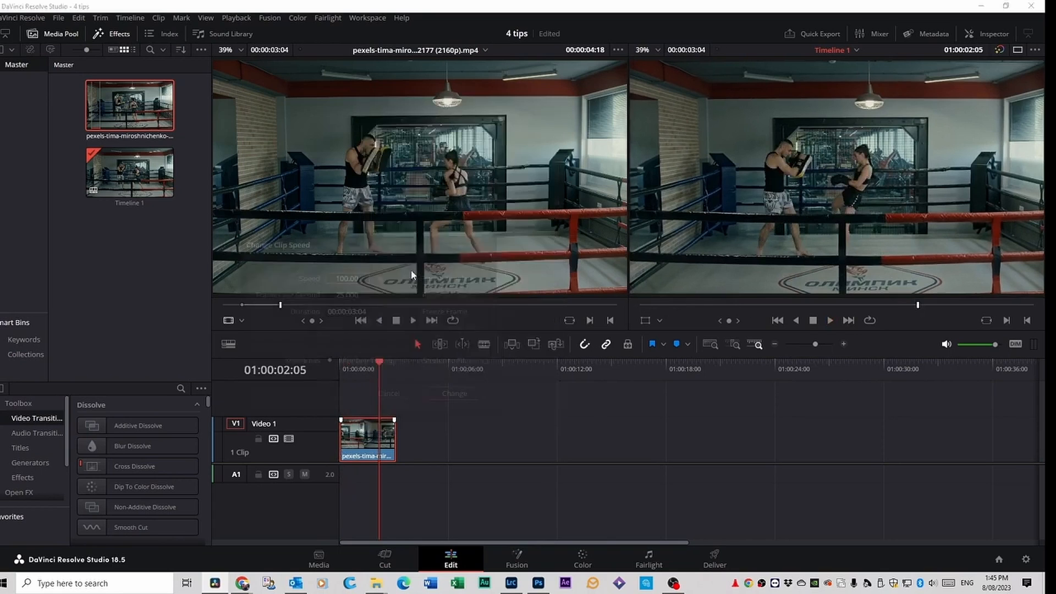
text(50)
key(Return)
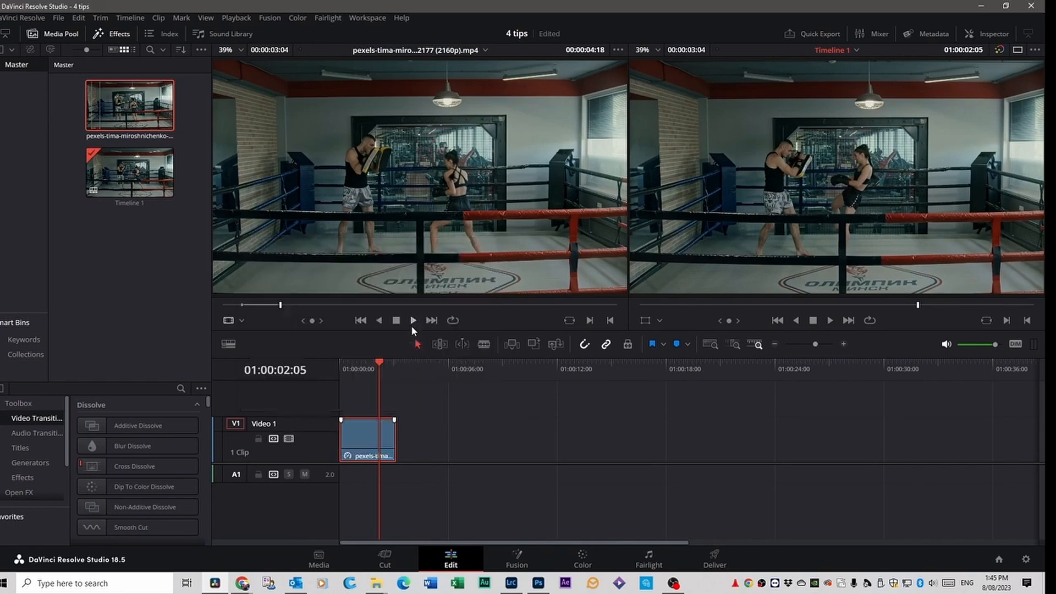
Step: Play the slowed clip from its start to end and return the playhead to the beginning
drag(375, 362, 328, 372)
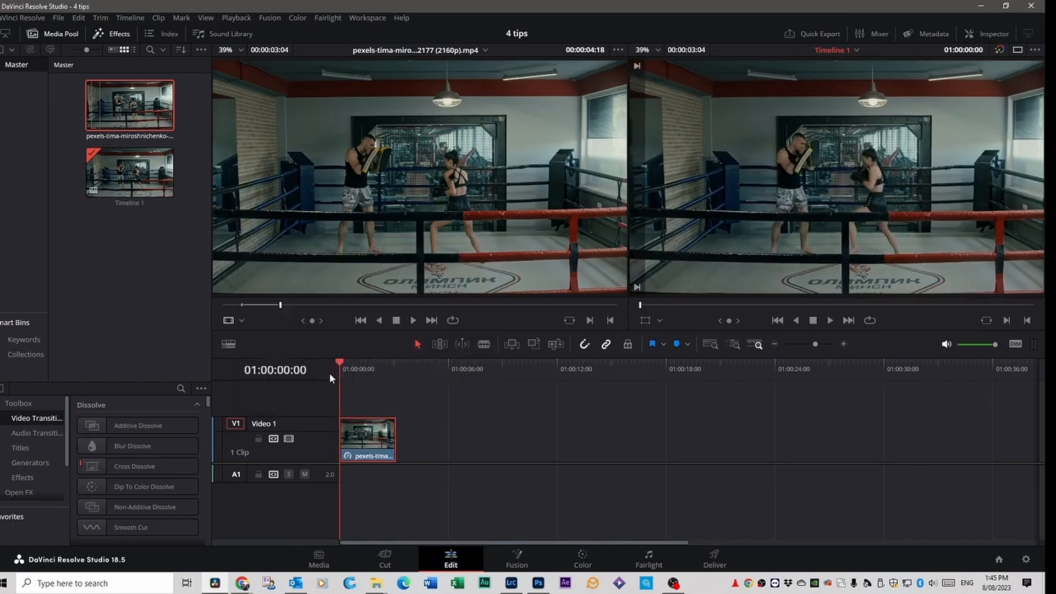
key(space)
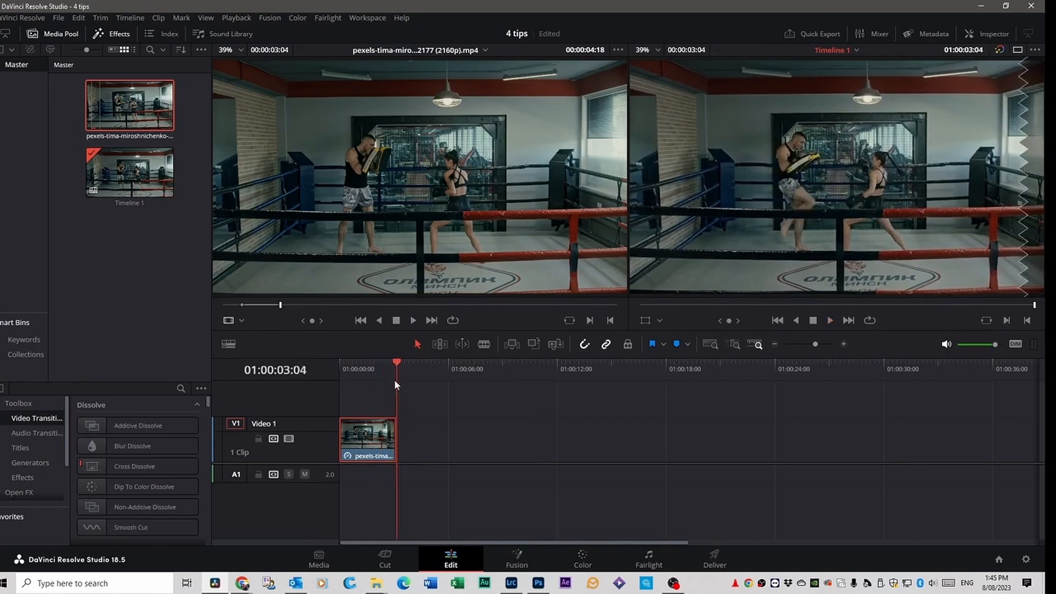
drag(398, 362, 336, 365)
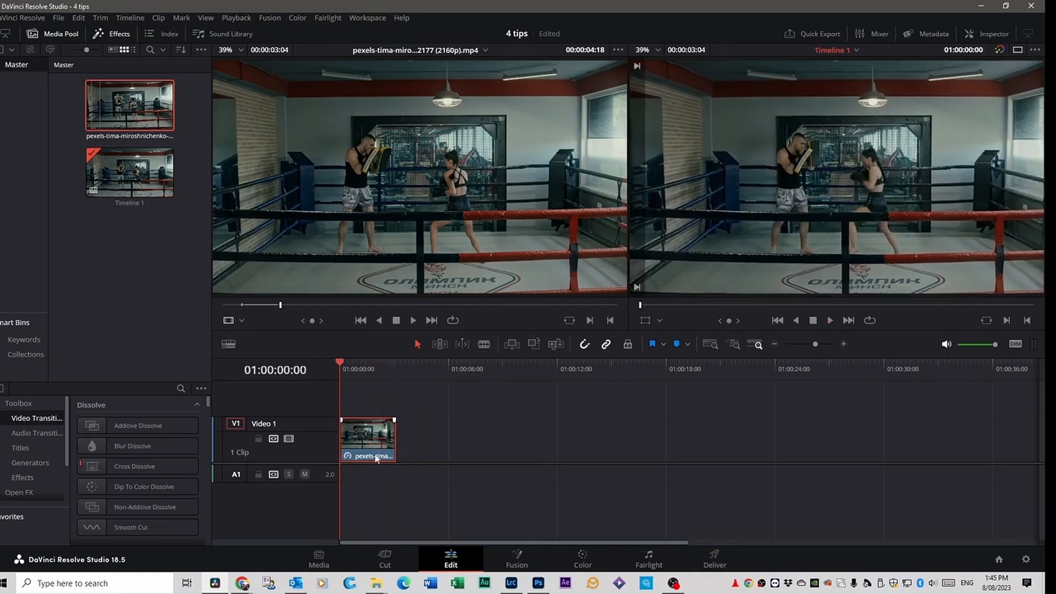
Step: Undo the clip speed change and play the opening of the clip, returning the playhead to the start
click(79, 19)
click(83, 32)
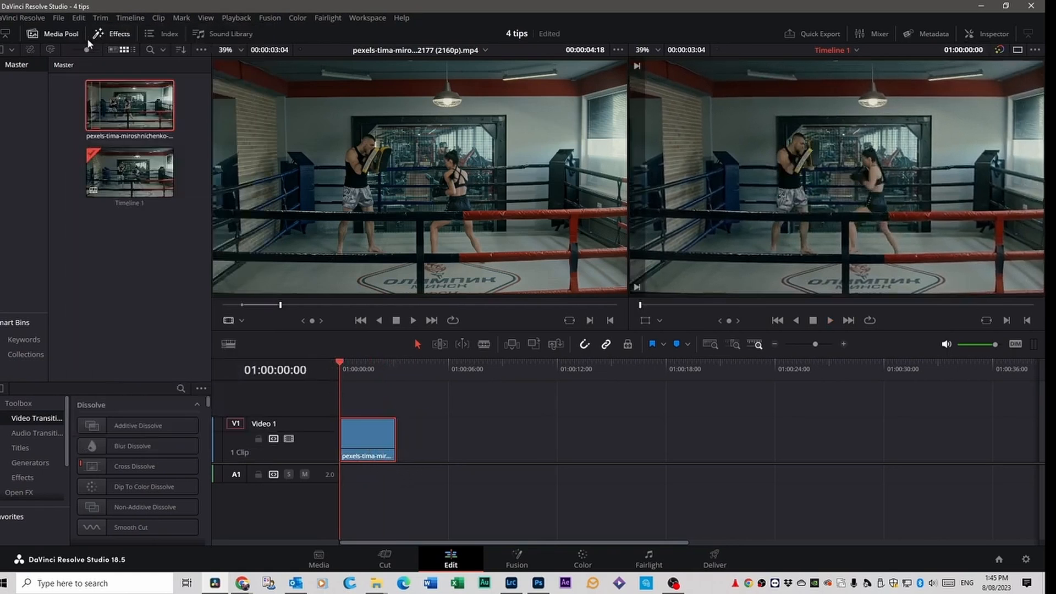
key(space)
key(space)
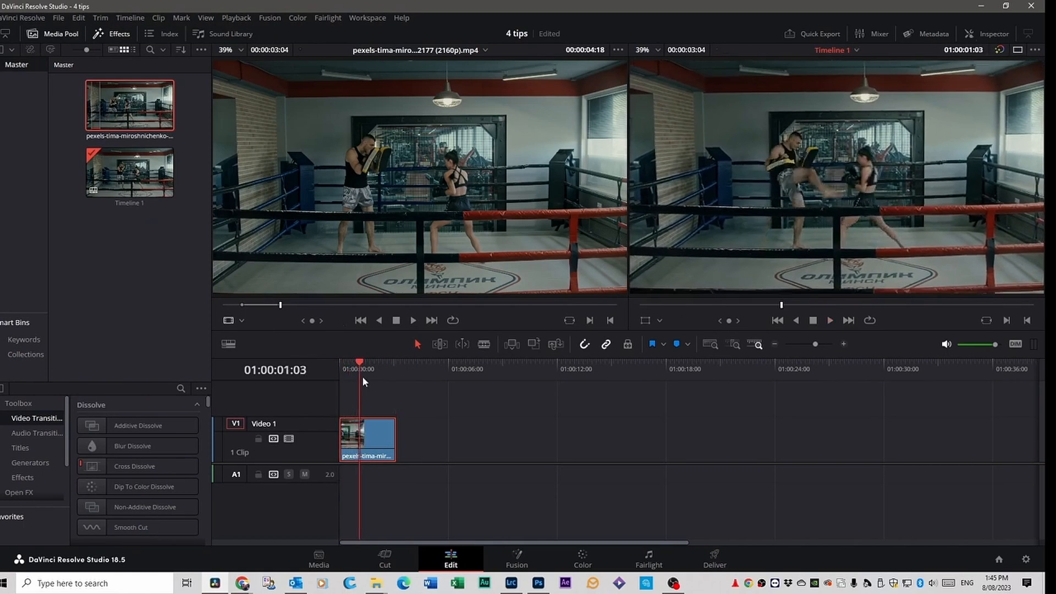
key(Home)
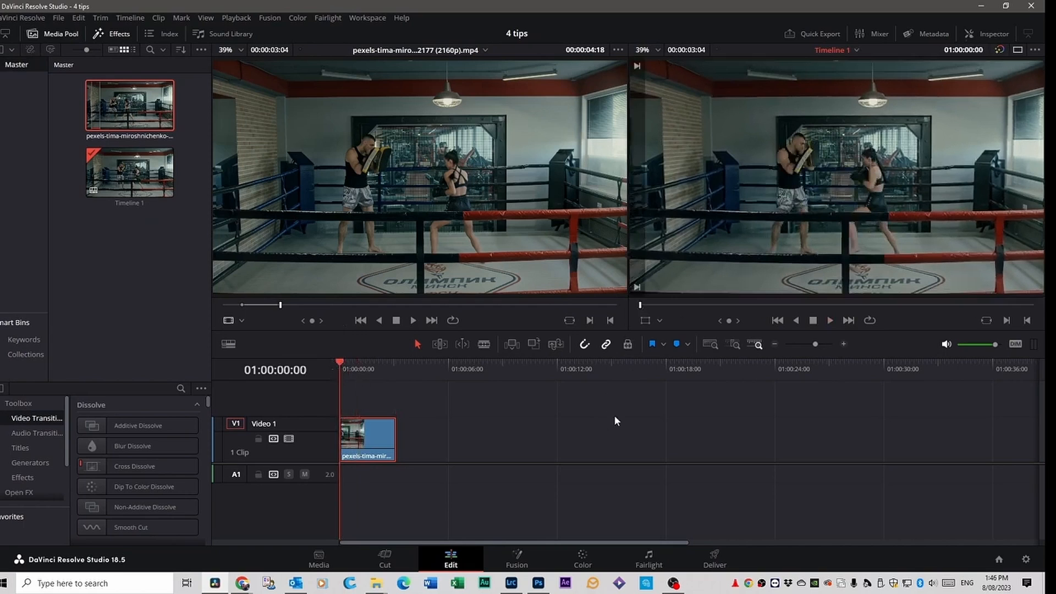
Step: Enable Retime and Scaling for the boxing clip with Retime Process on Optical Flow and Motion Estimation on Speed Warp
click(992, 34)
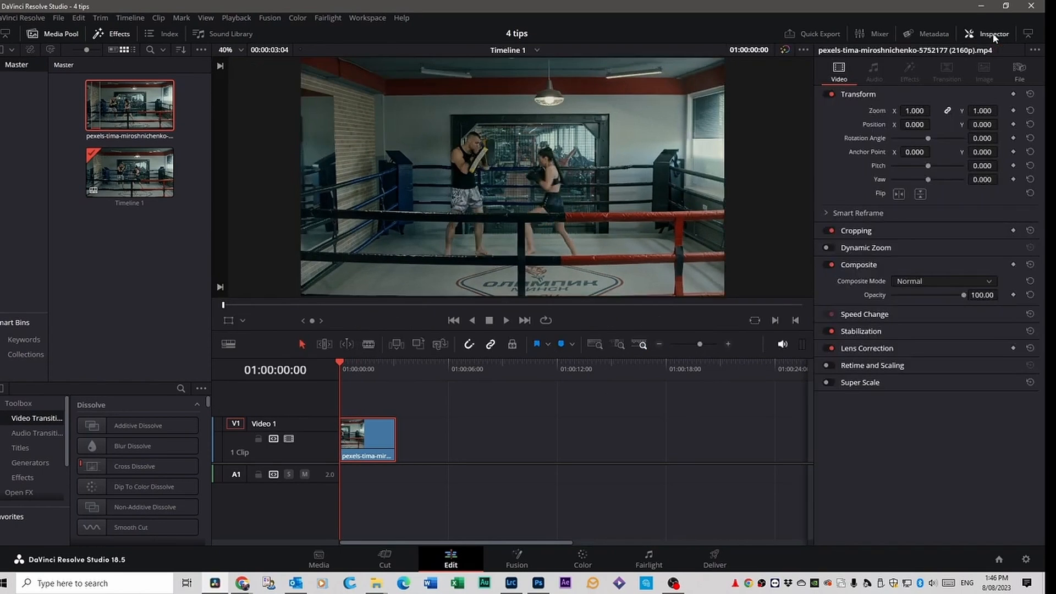
click(830, 364)
click(861, 367)
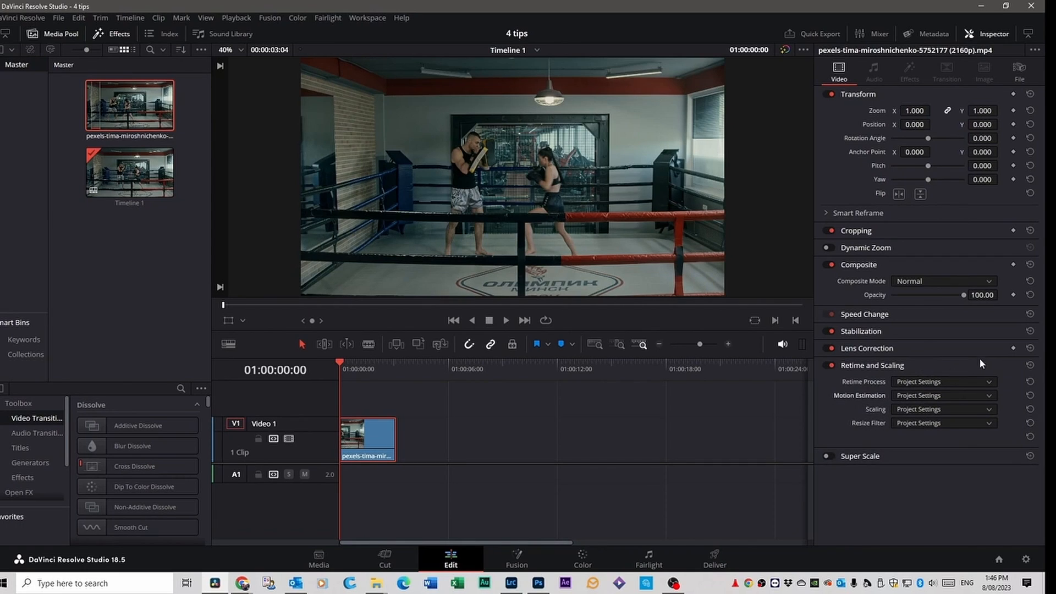
click(989, 383)
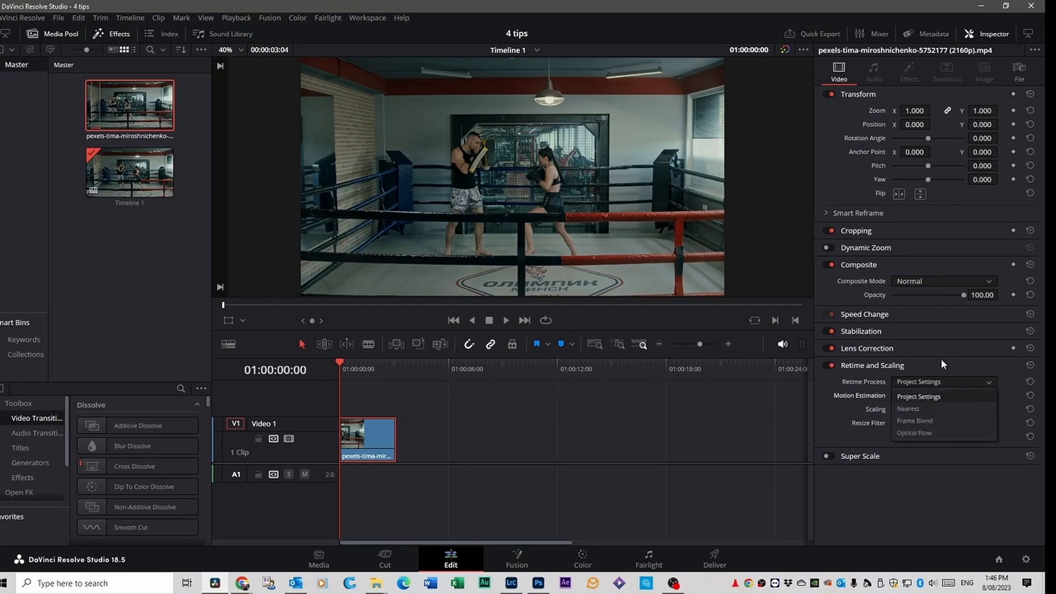
click(924, 435)
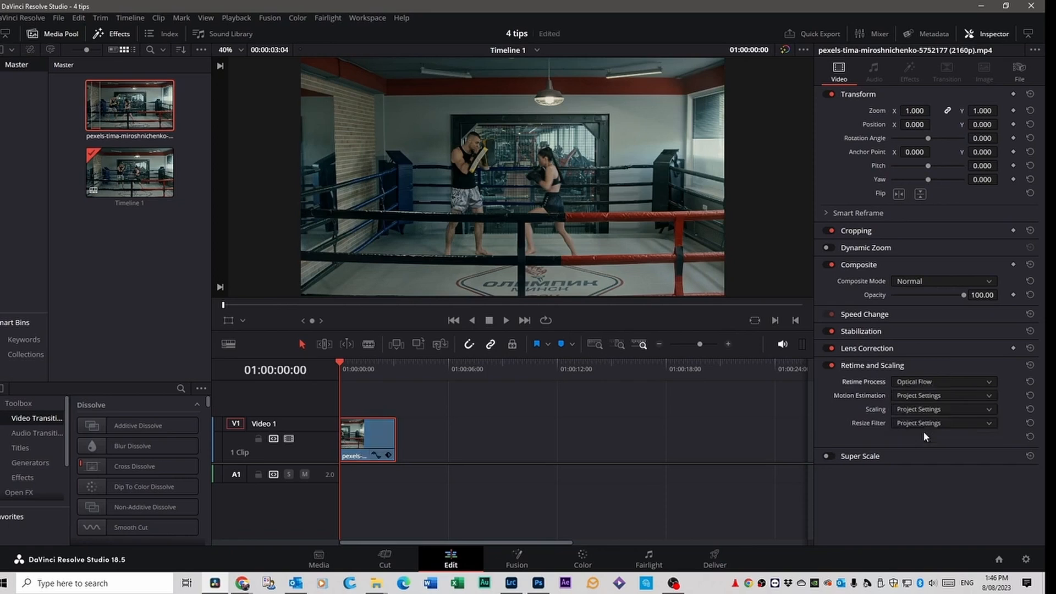
click(989, 396)
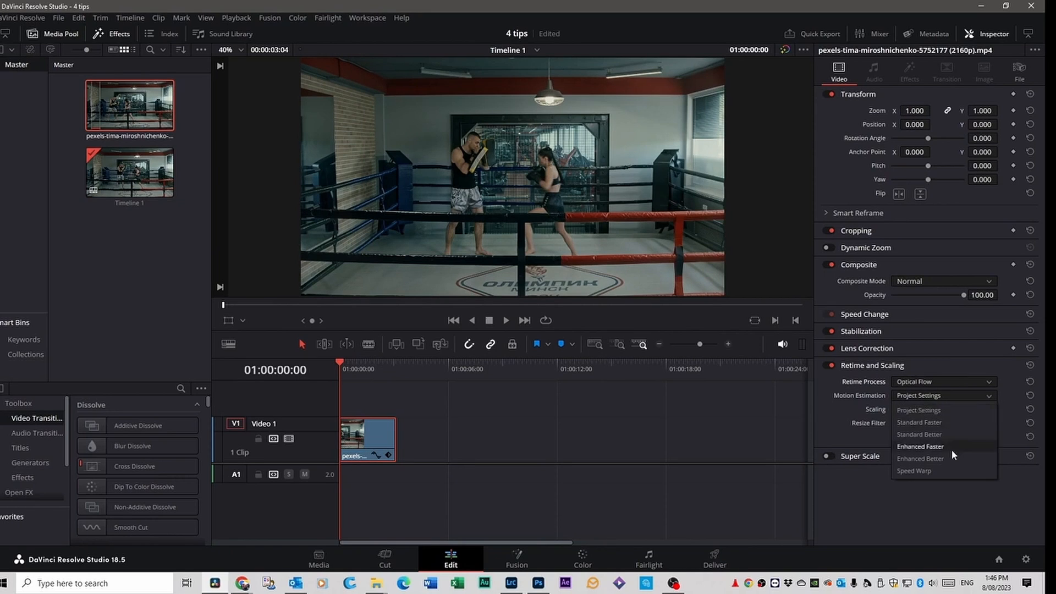
click(924, 472)
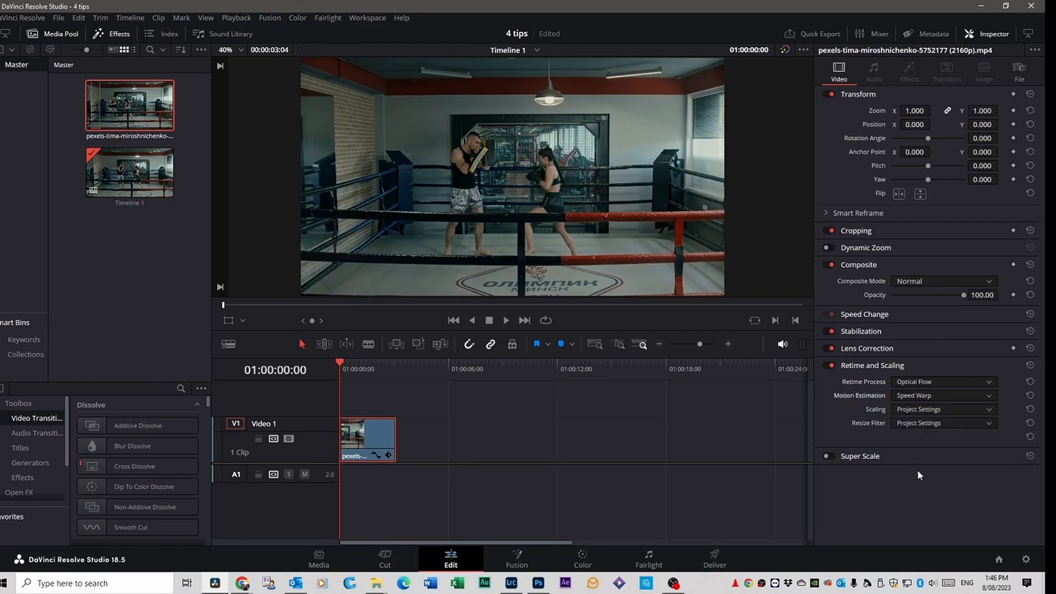
Step: Set the Speed Warp clip's speed to 50%
key(space)
right_click(359, 438)
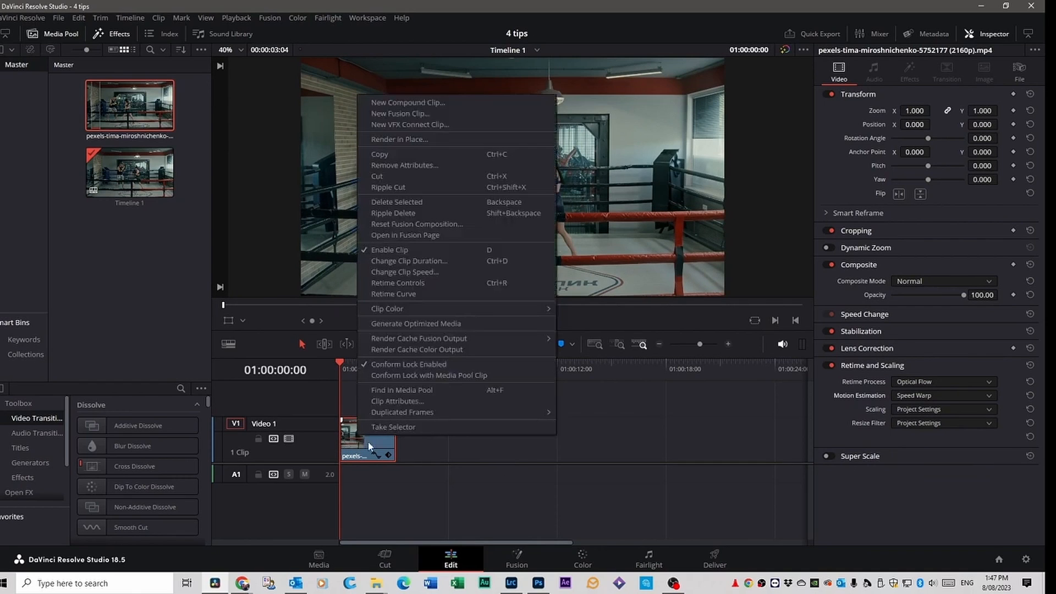
click(416, 272)
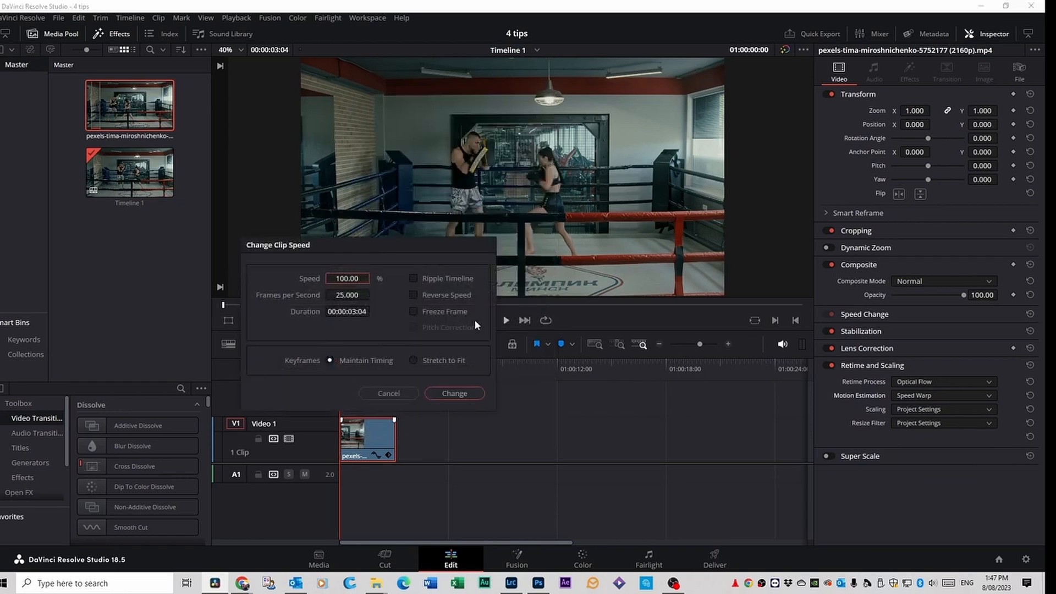
text(50)
key(Return)
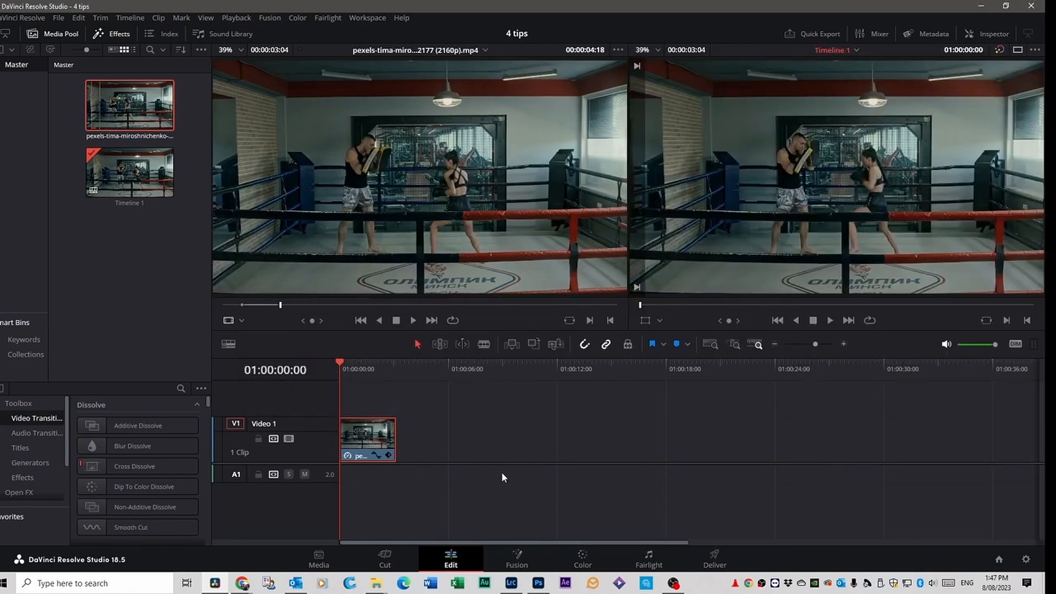
Step: Play the Speed Warp slow-motion clip repeatedly from the start to judge how smooth its motion is
key(space)
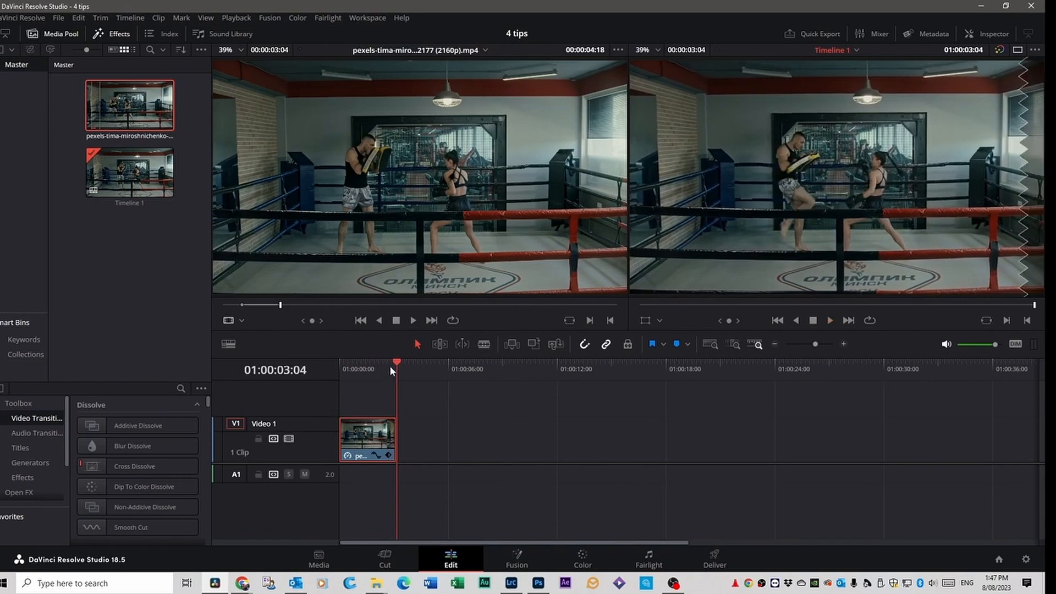
drag(389, 365, 331, 364)
key(space)
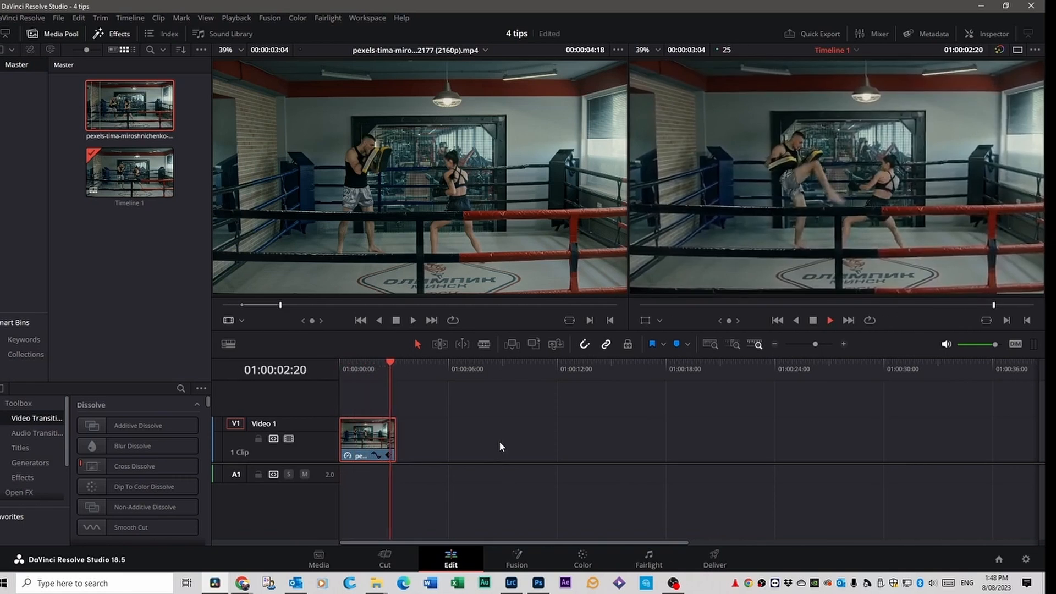
drag(394, 361, 332, 370)
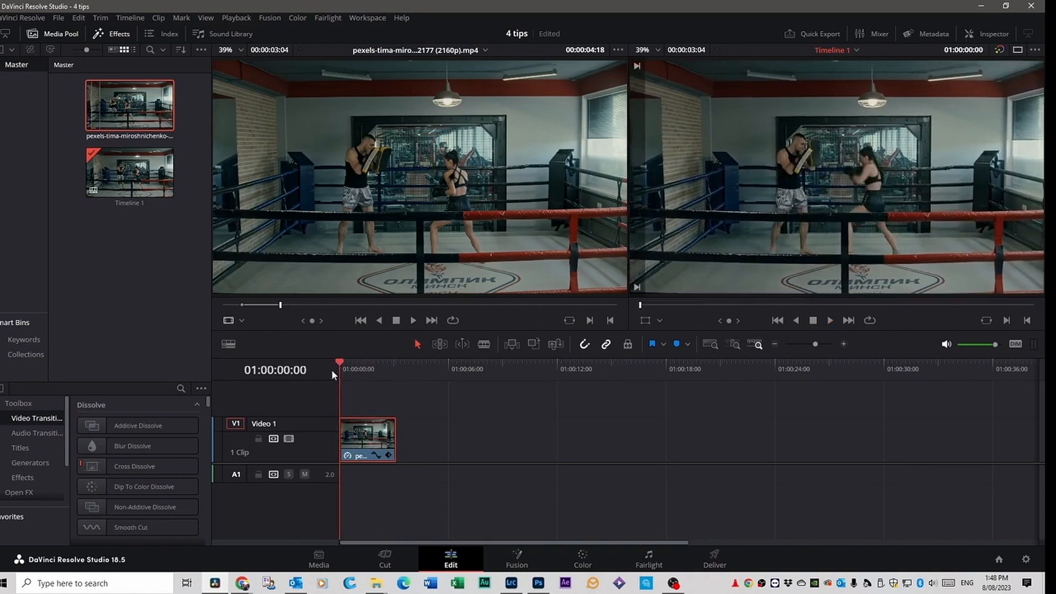
key(space)
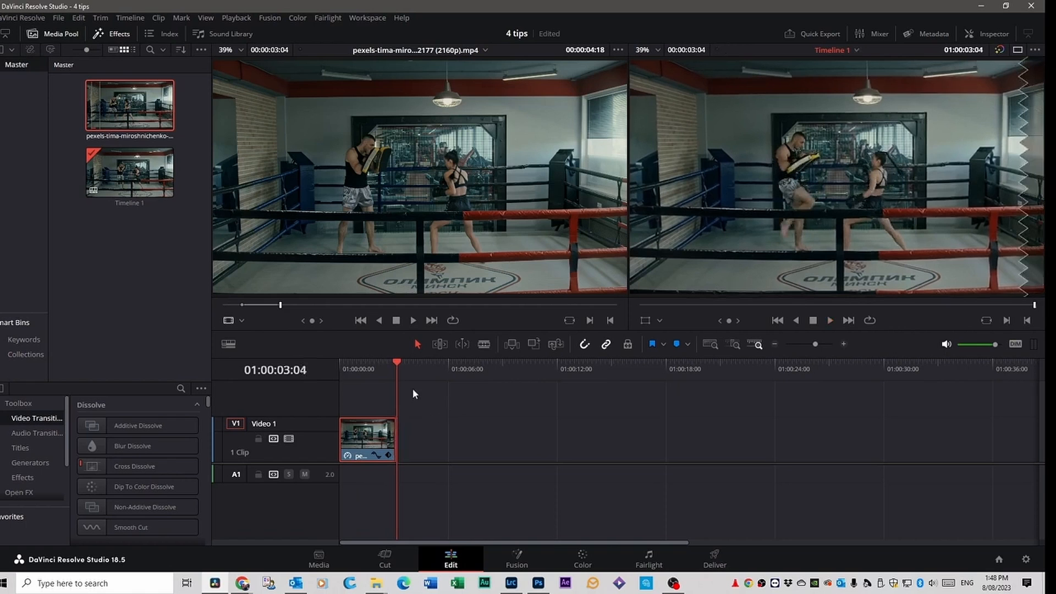
drag(397, 362, 325, 370)
key(space)
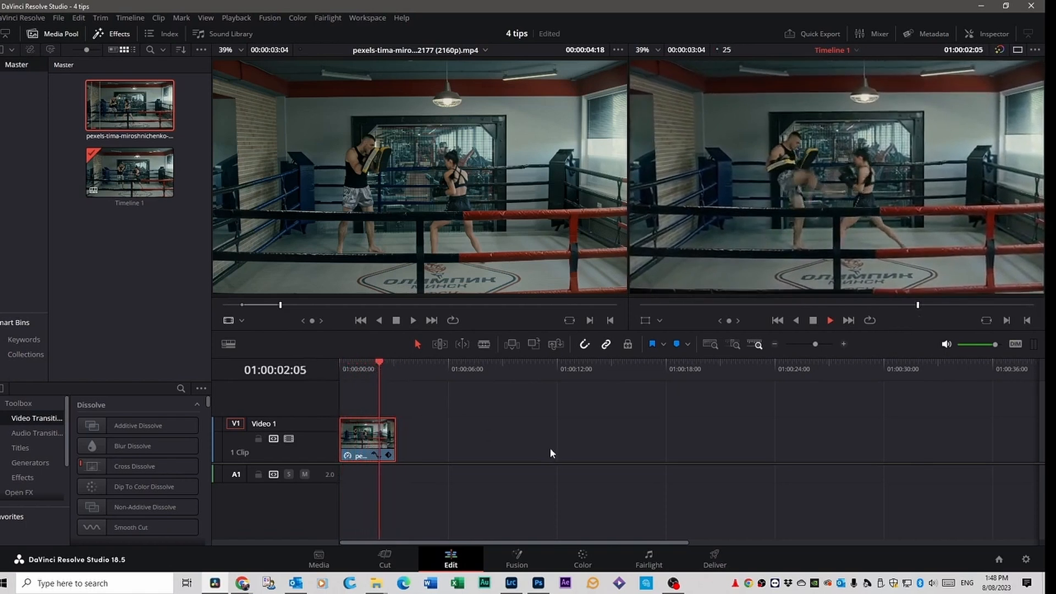
key(Home)
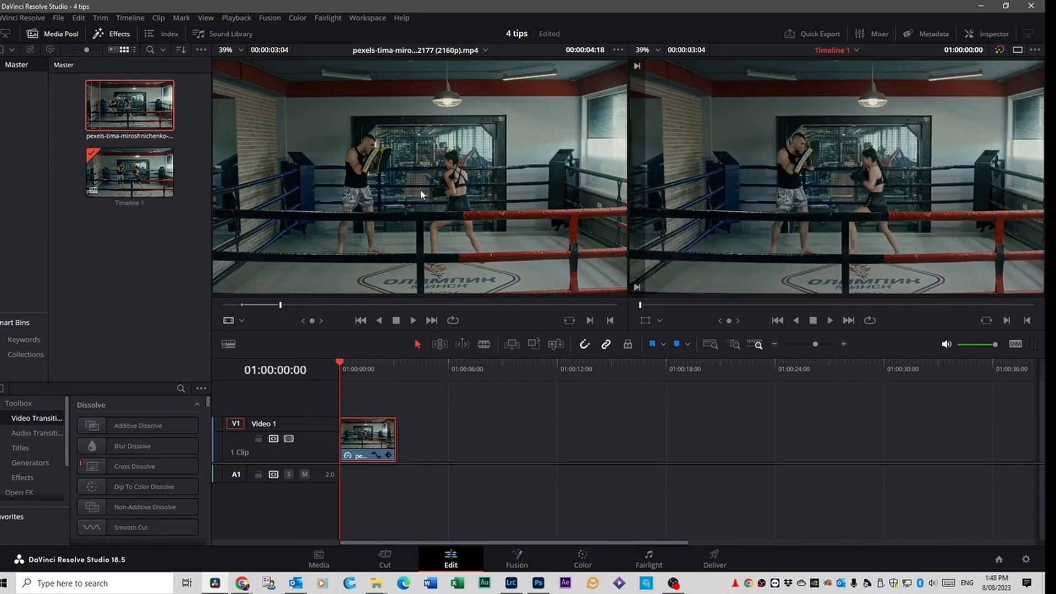
Step: Add a second copy of the boxing clip directly after the first and set its speed to 50%
drag(423, 203, 407, 436)
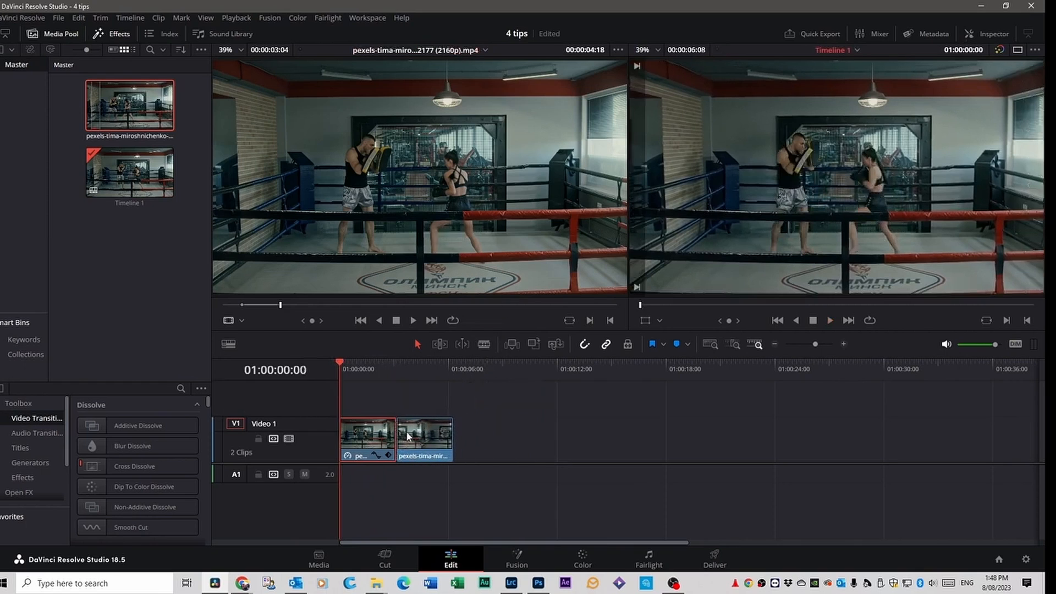
right_click(431, 440)
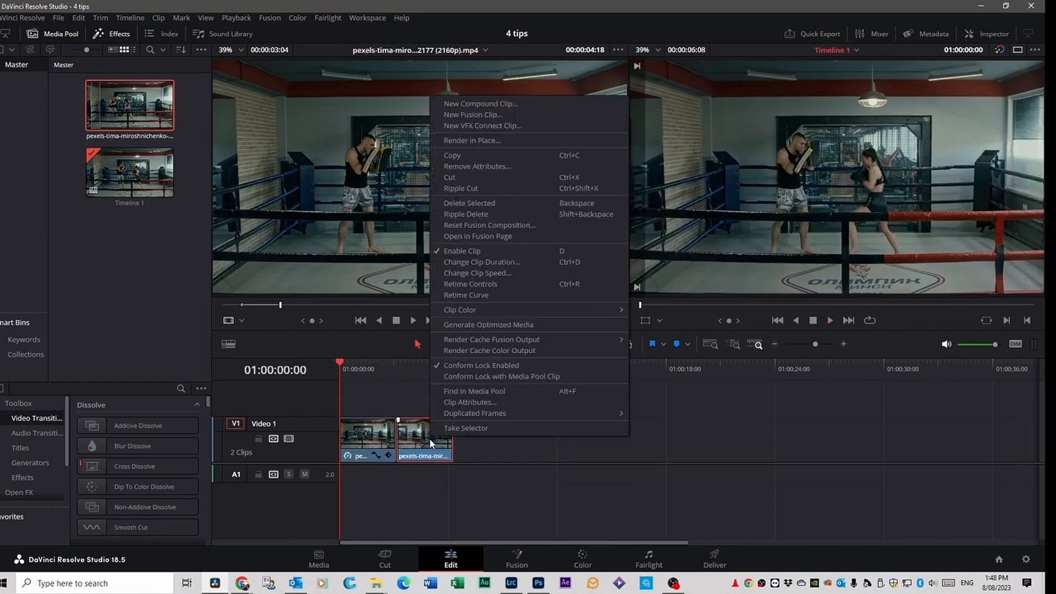
click(489, 274)
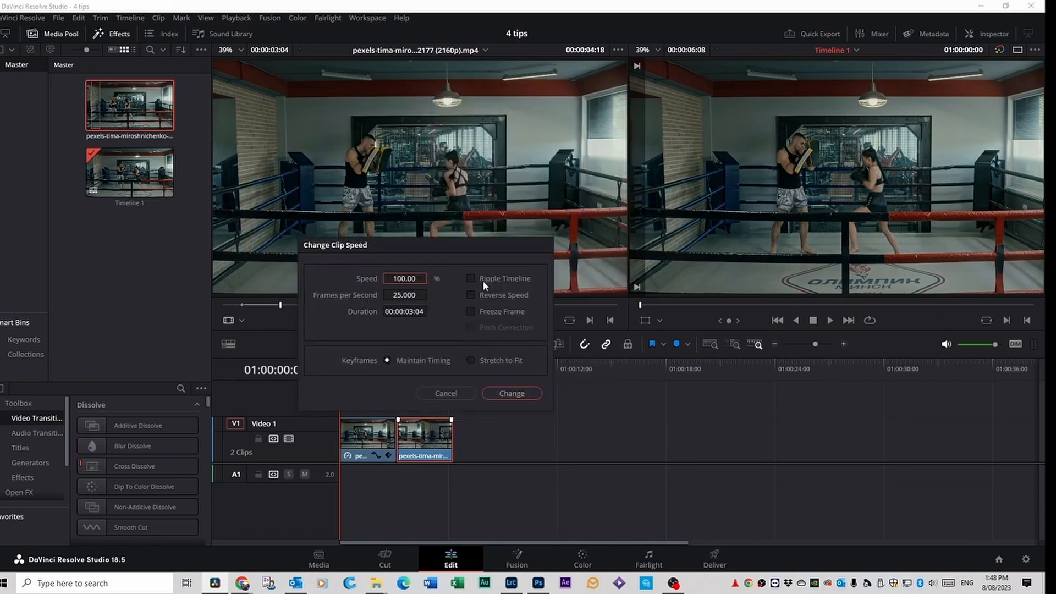
text(50)
key(Return)
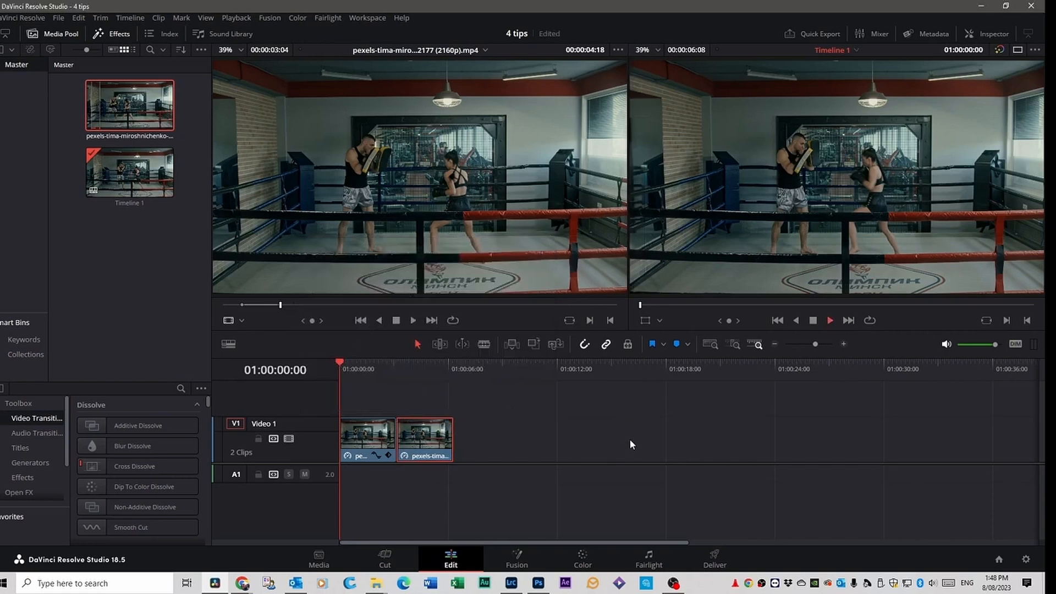
Step: Play both slow-motion clips from the timeline start to compare the Speed Warp version with the plain copy
key(space)
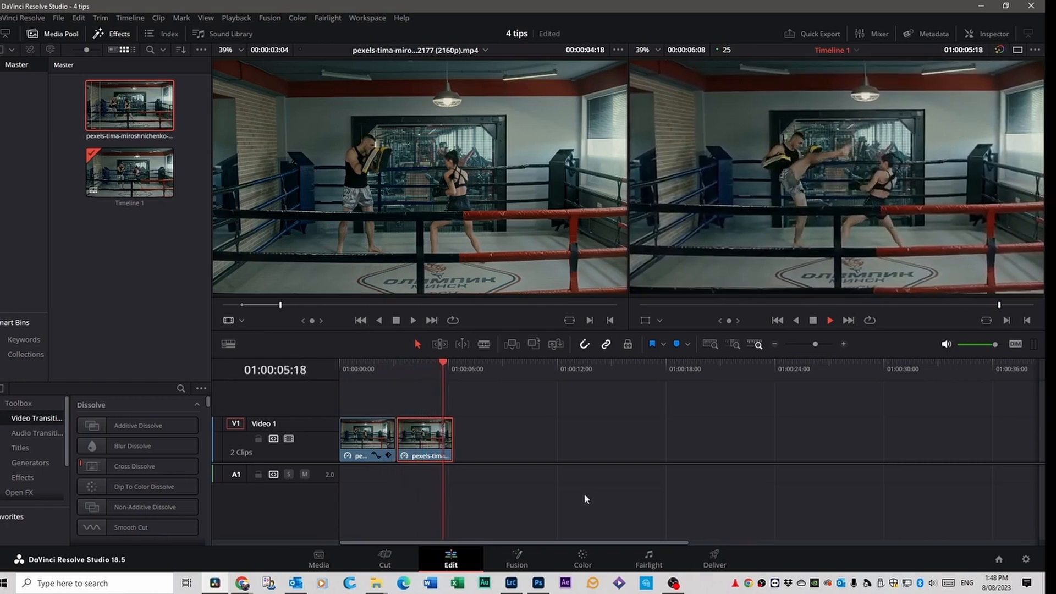
click(373, 365)
key(Home)
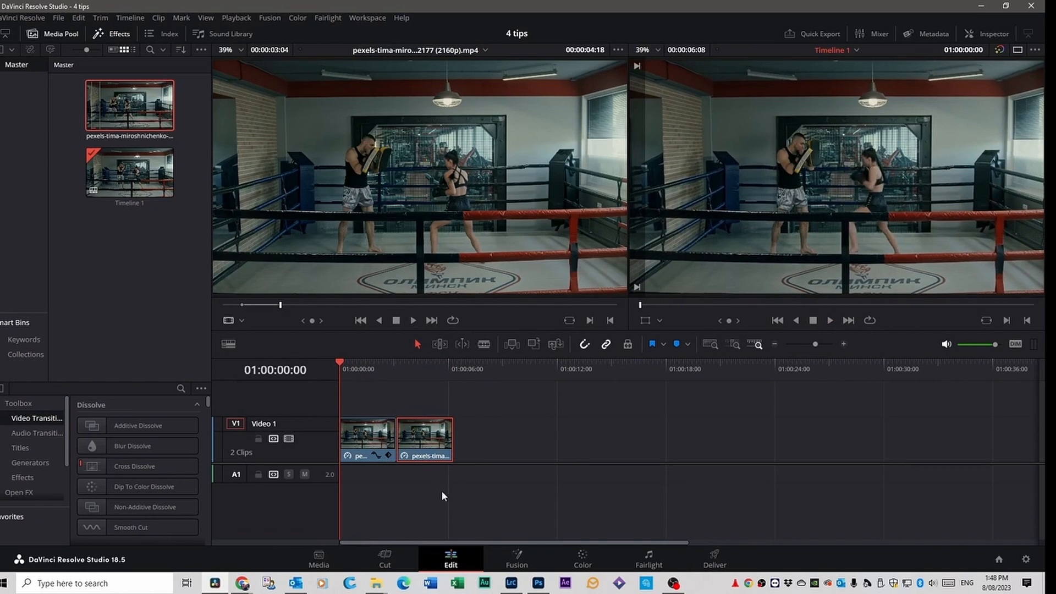
key(space)
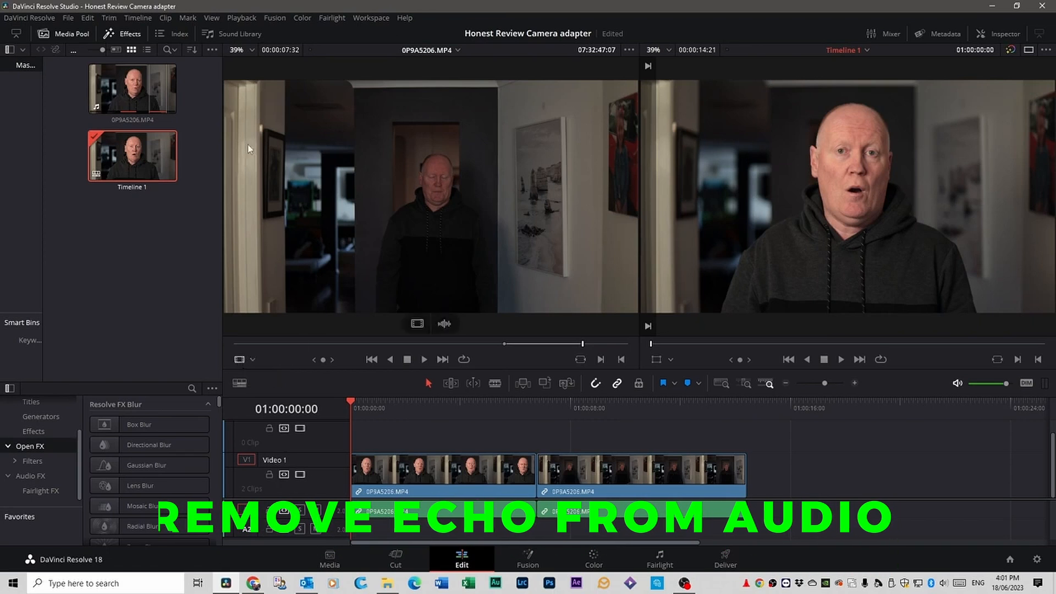
Step: In the Honest Review Camera adapter project, play the first 0P9A5206.MP4 clip to hear its echo
click(68, 18)
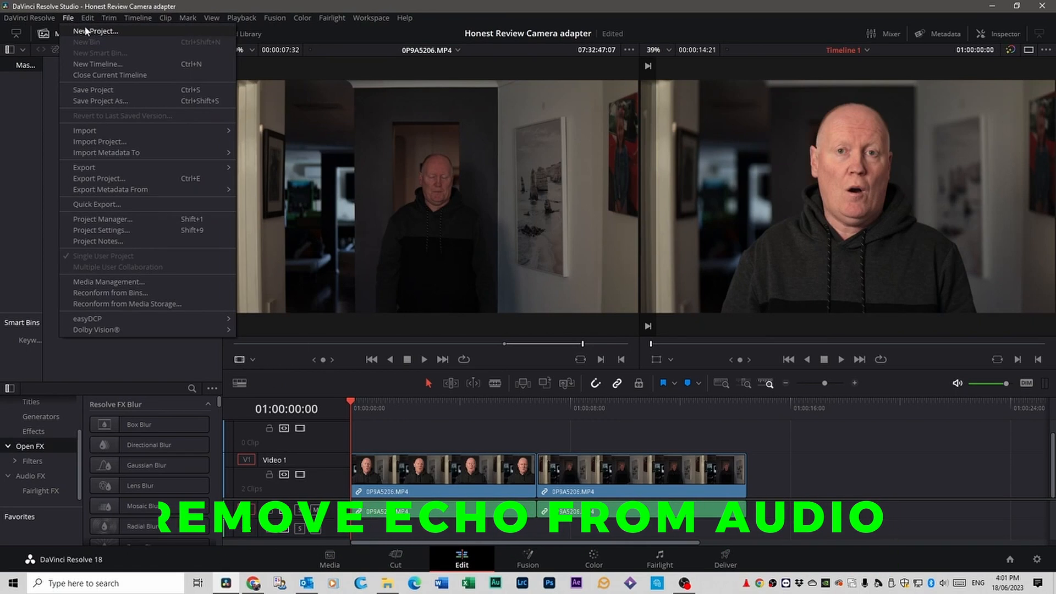
key(Escape)
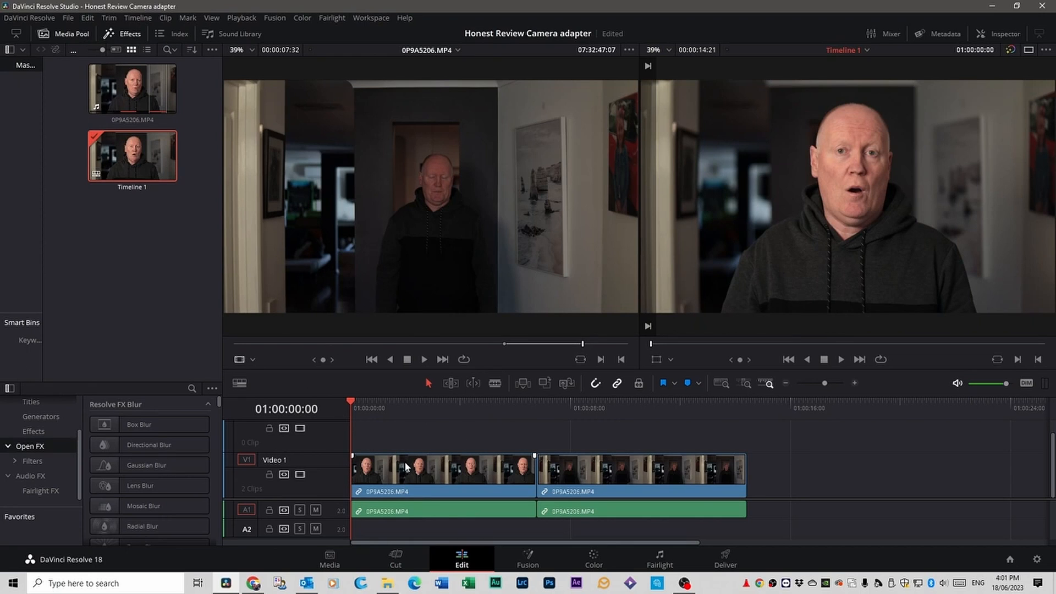
key(space)
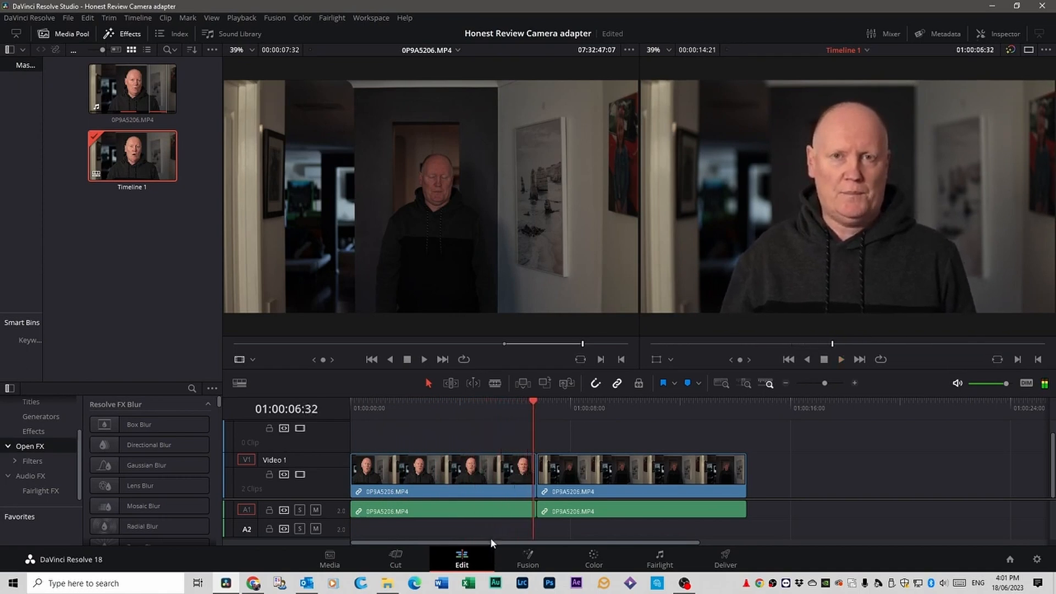
key(space)
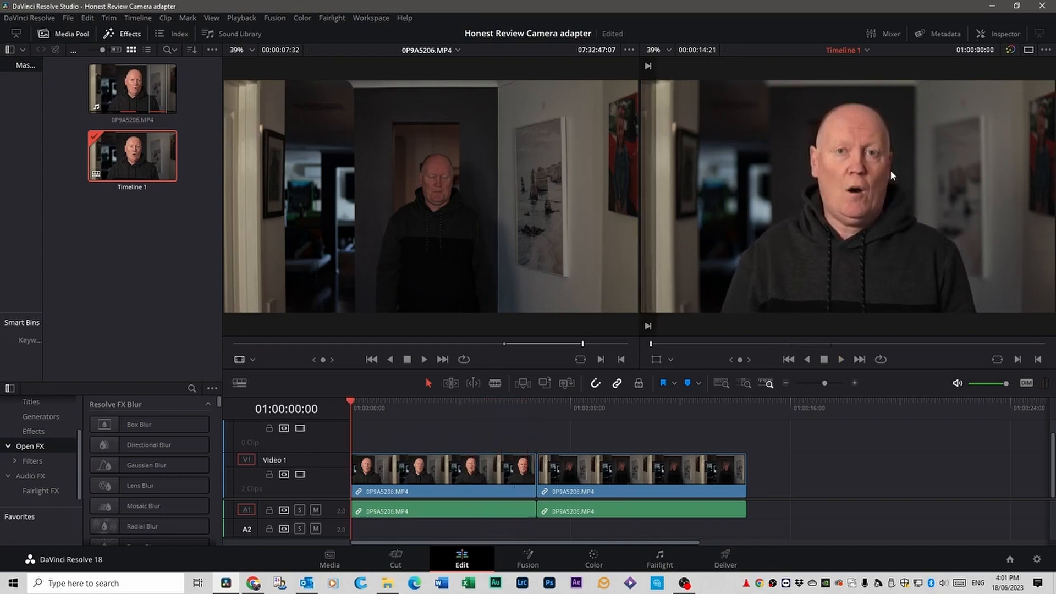
Step: Enable Voice Isolation in the first clip's audio properties with the amount at 100
click(1002, 33)
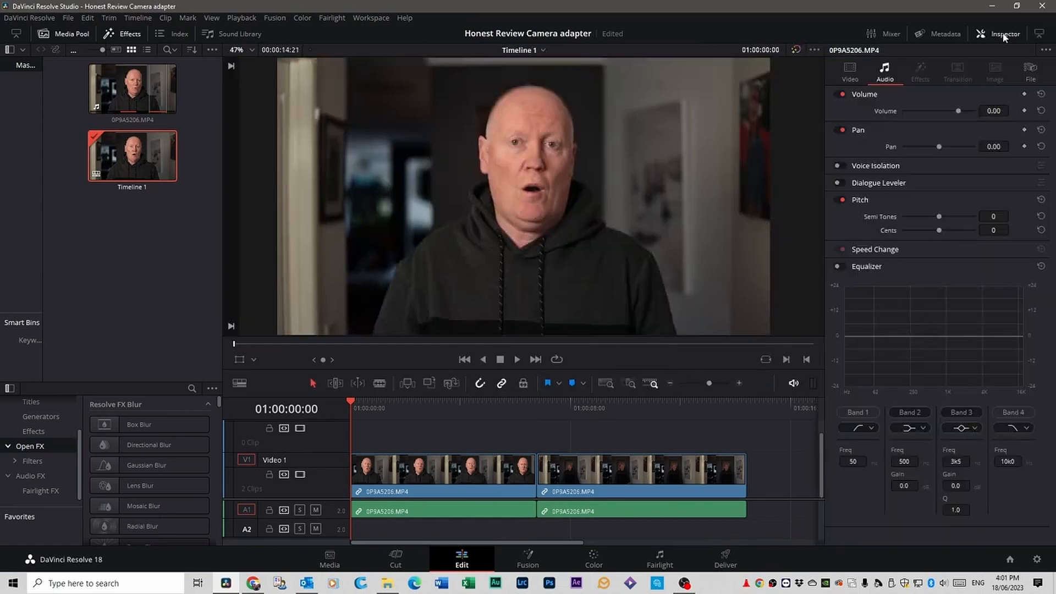
click(858, 71)
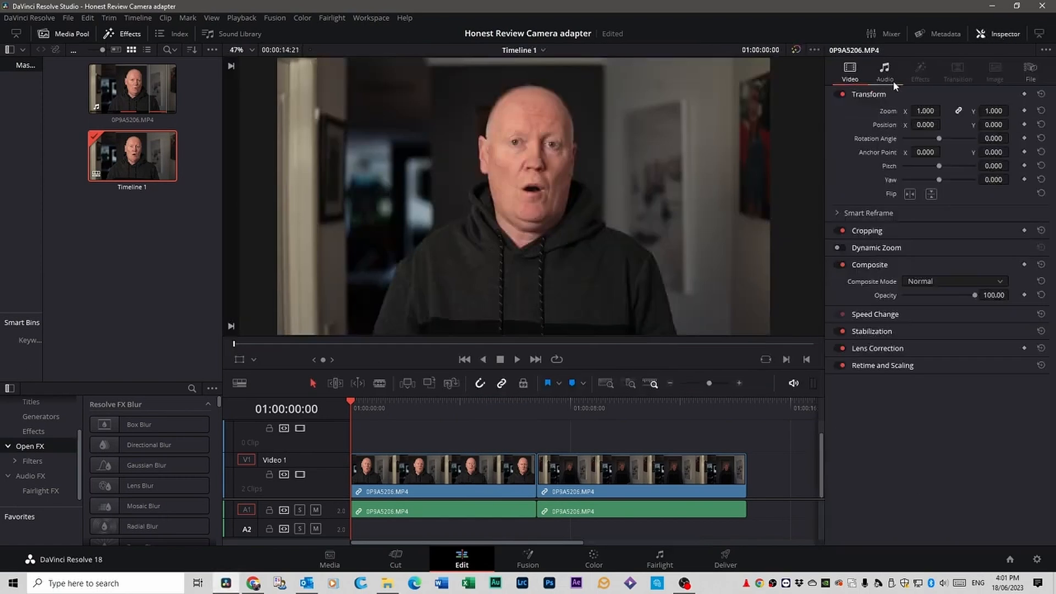
click(884, 79)
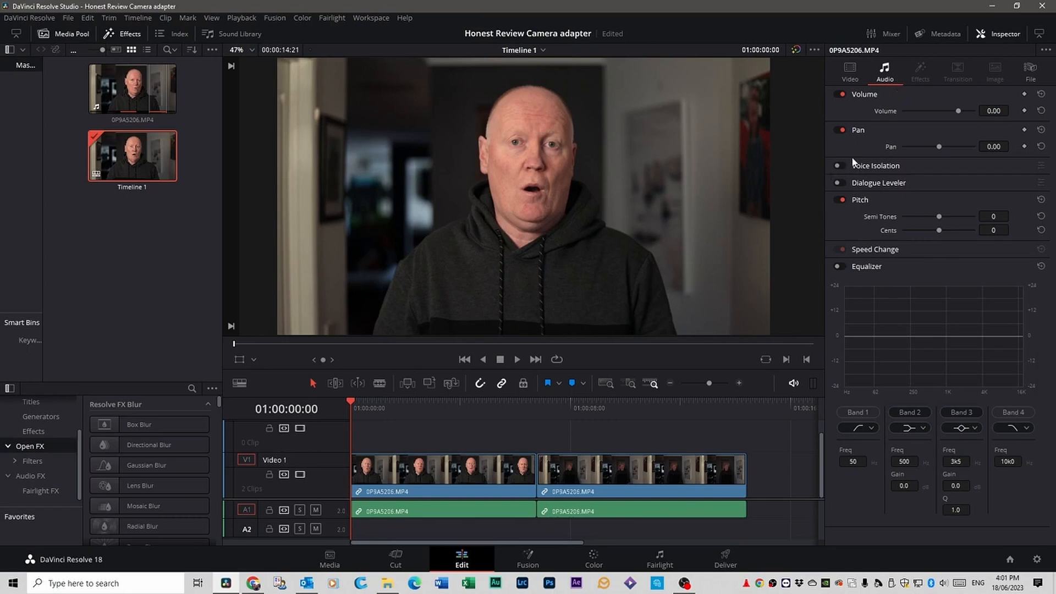
click(840, 166)
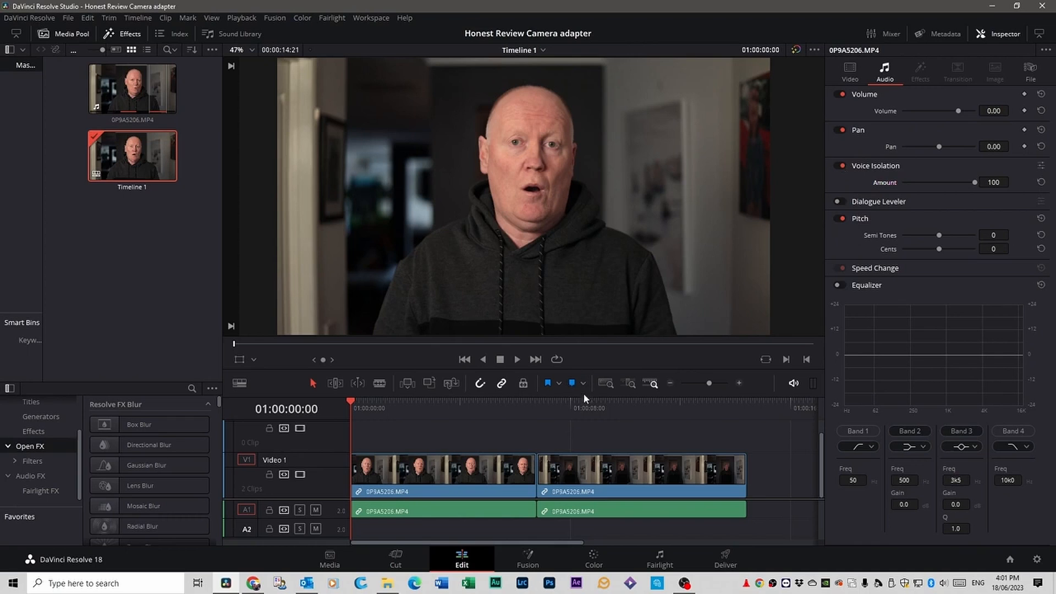
Step: Replay the first clip from the start, switching Voice Isolation off and back on to compare the sound
key(space)
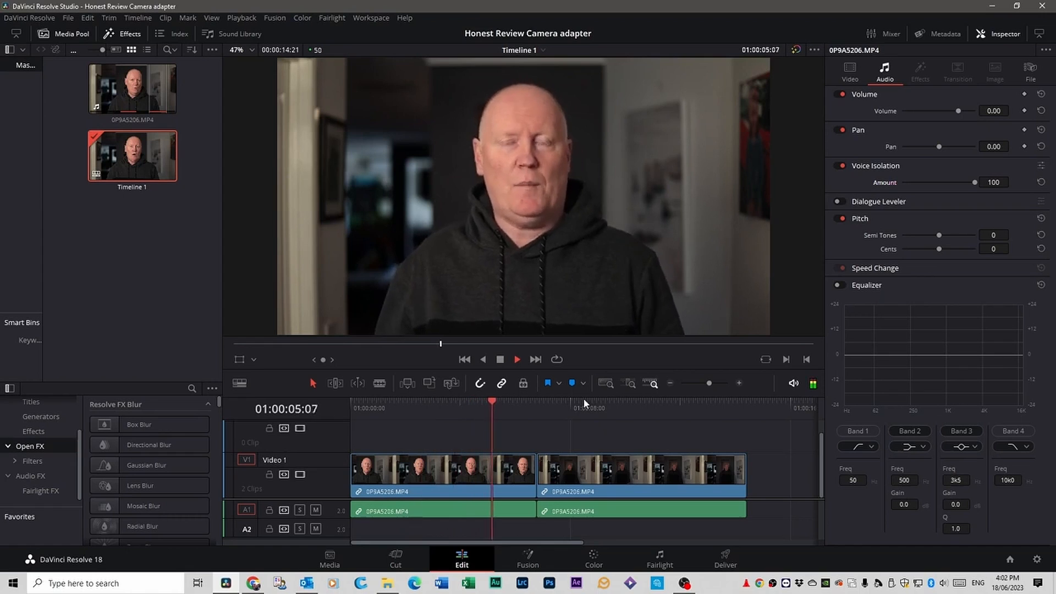
key(space)
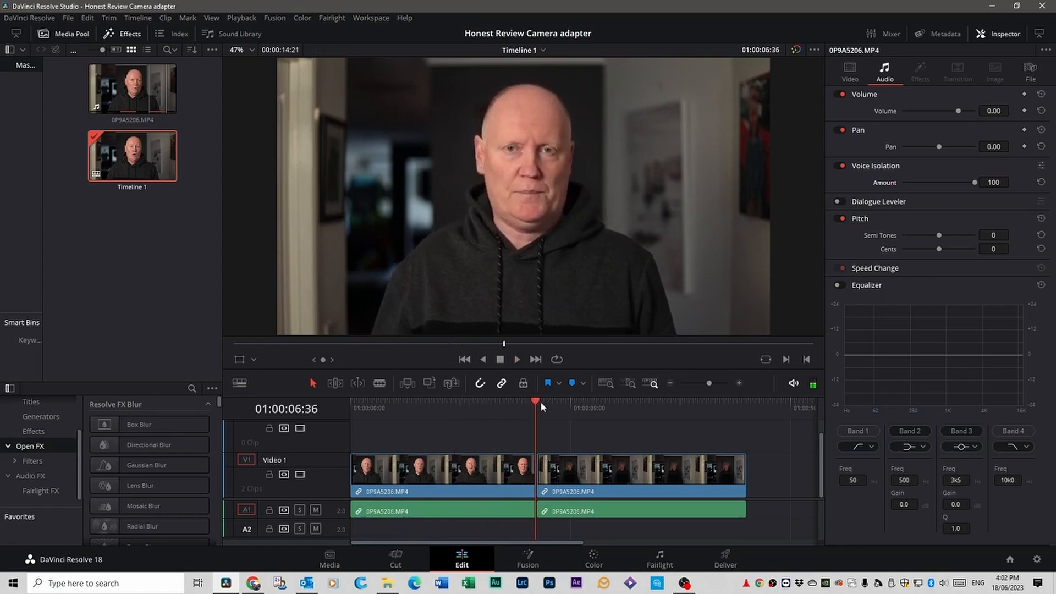
drag(539, 401, 411, 401)
drag(411, 401, 351, 402)
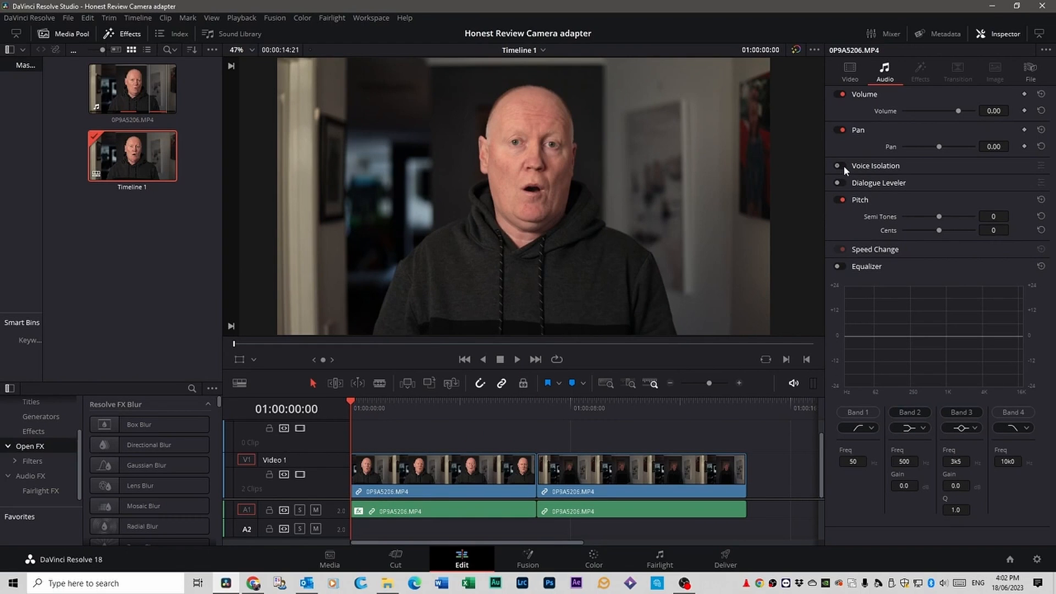
key(space)
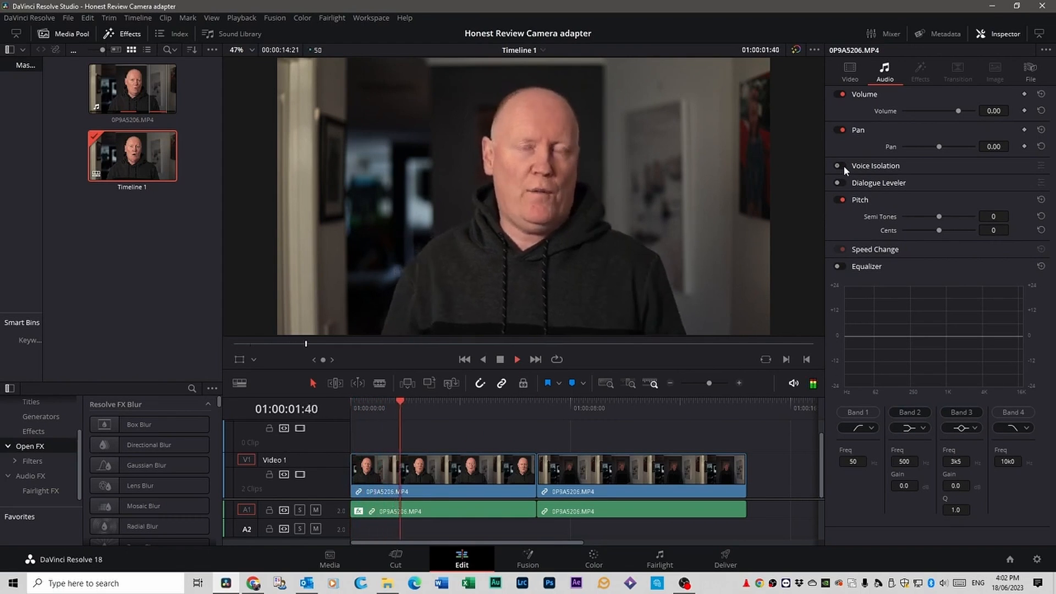
click(843, 165)
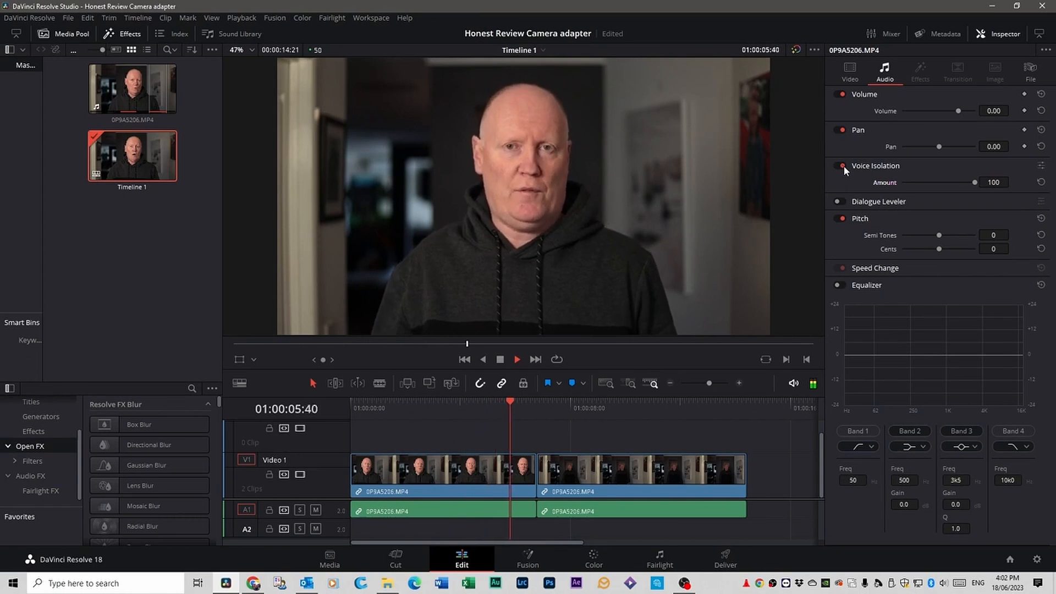
key(space)
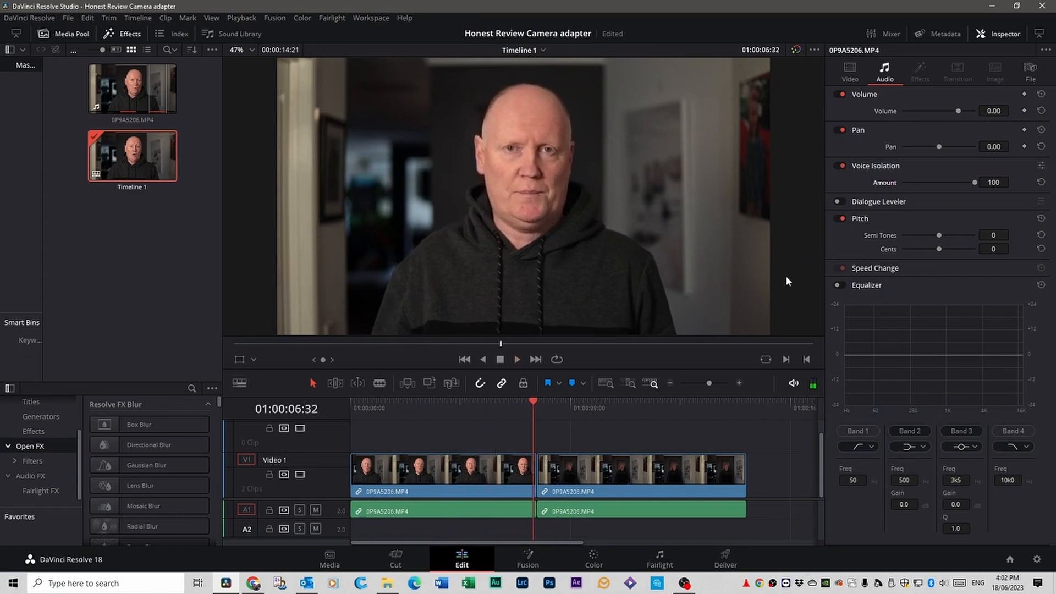
Step: Play the second, more distant clip without Voice Isolation and return the playhead to its start
click(836, 165)
click(539, 403)
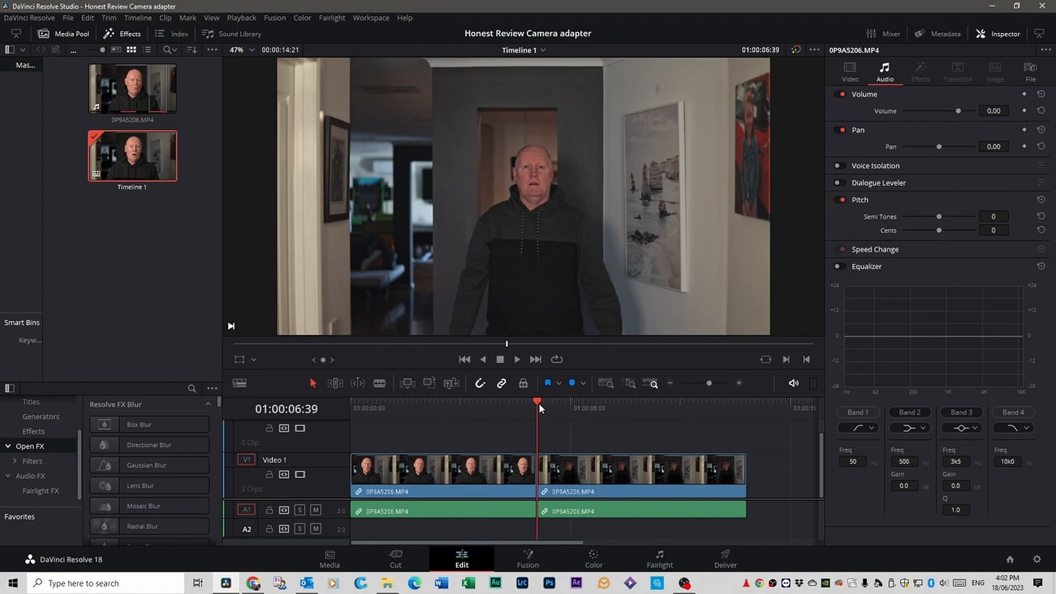
key(space)
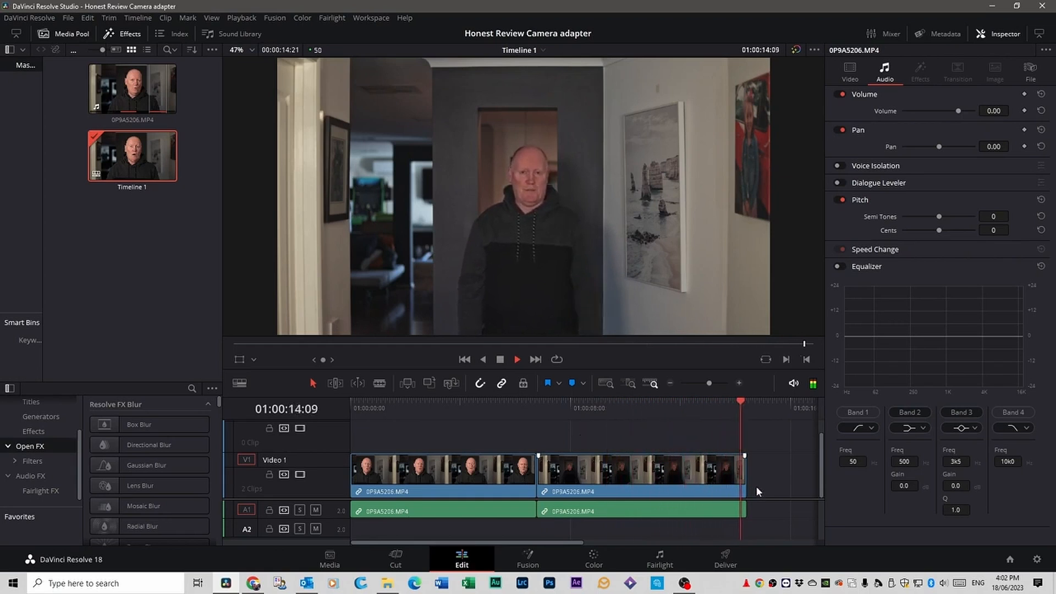
drag(747, 404, 539, 412)
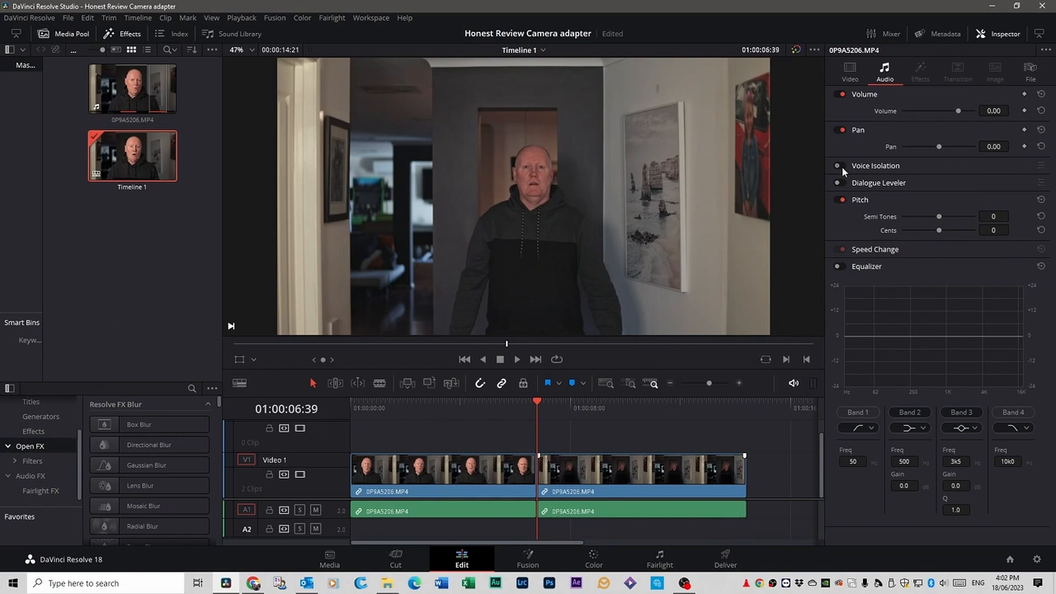
Step: Enable Voice Isolation at 100 on the second clip during playback and replay the clip from its start
key(space)
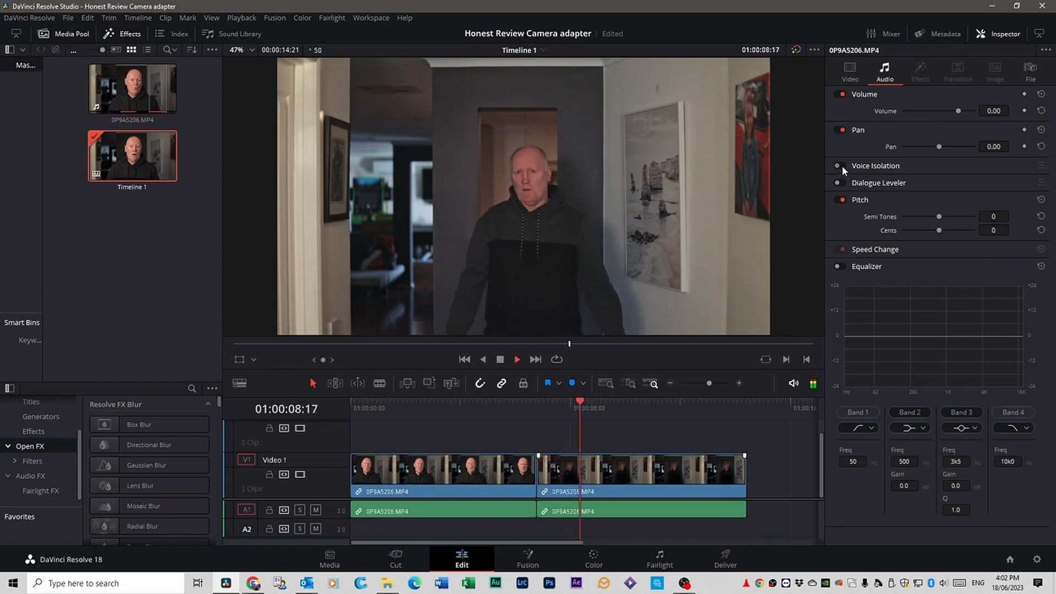
click(842, 165)
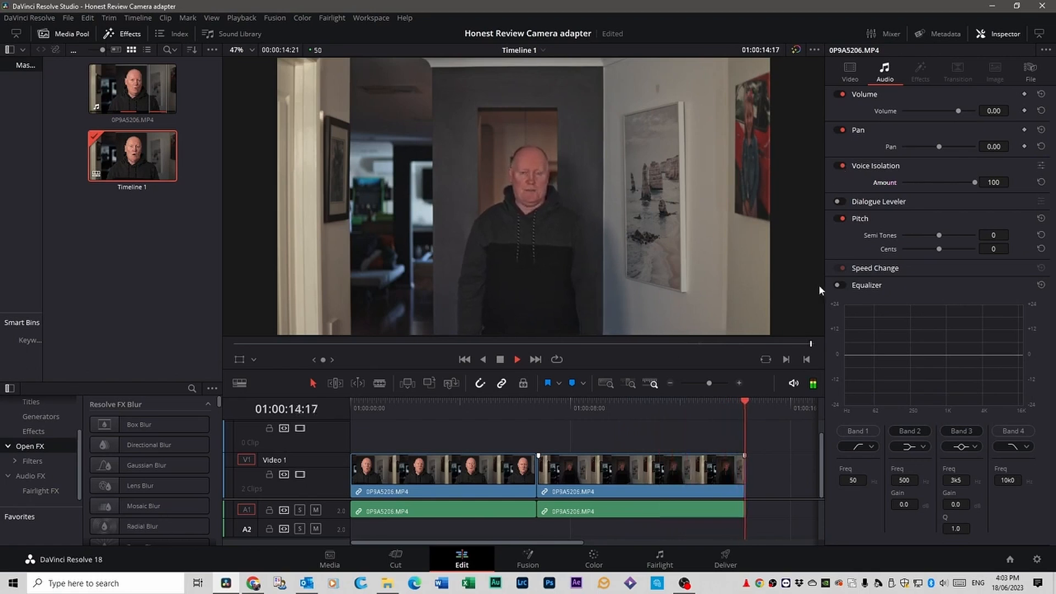
drag(748, 406, 537, 406)
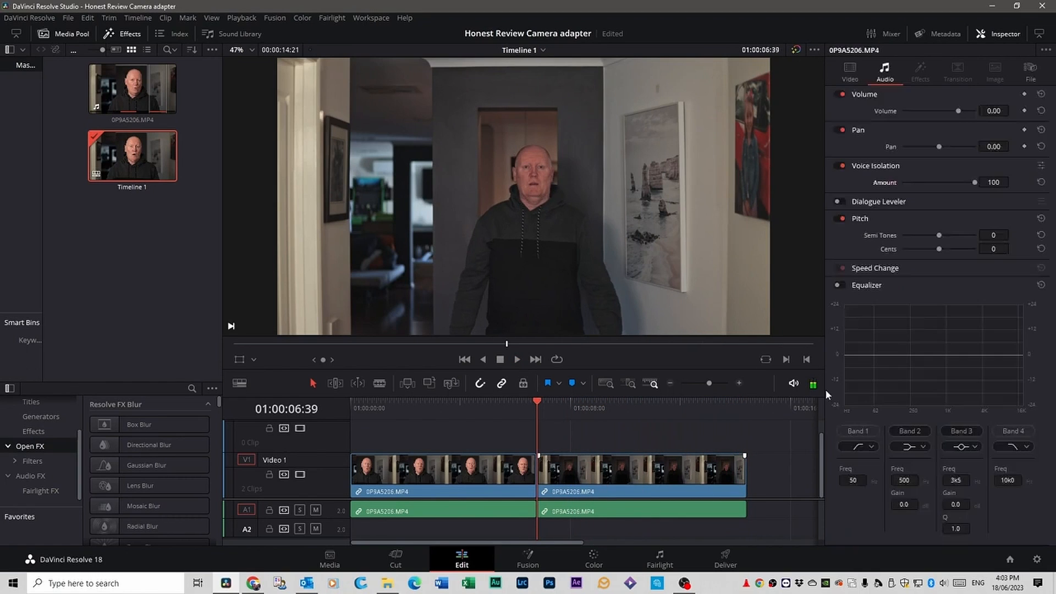
key(space)
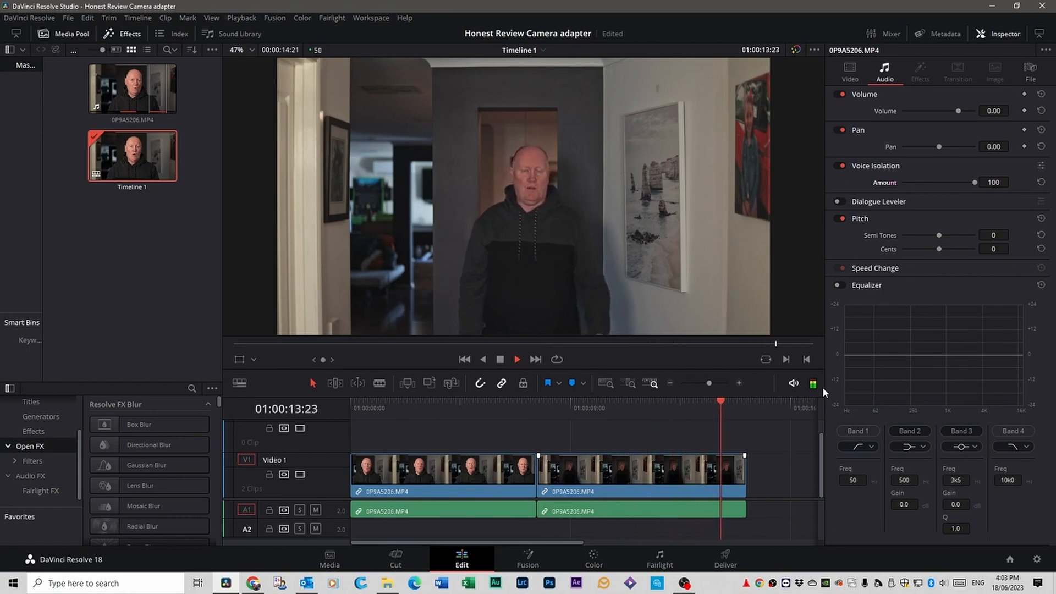
Step: Try lower Voice Isolation amounts on the first clip
key(Home)
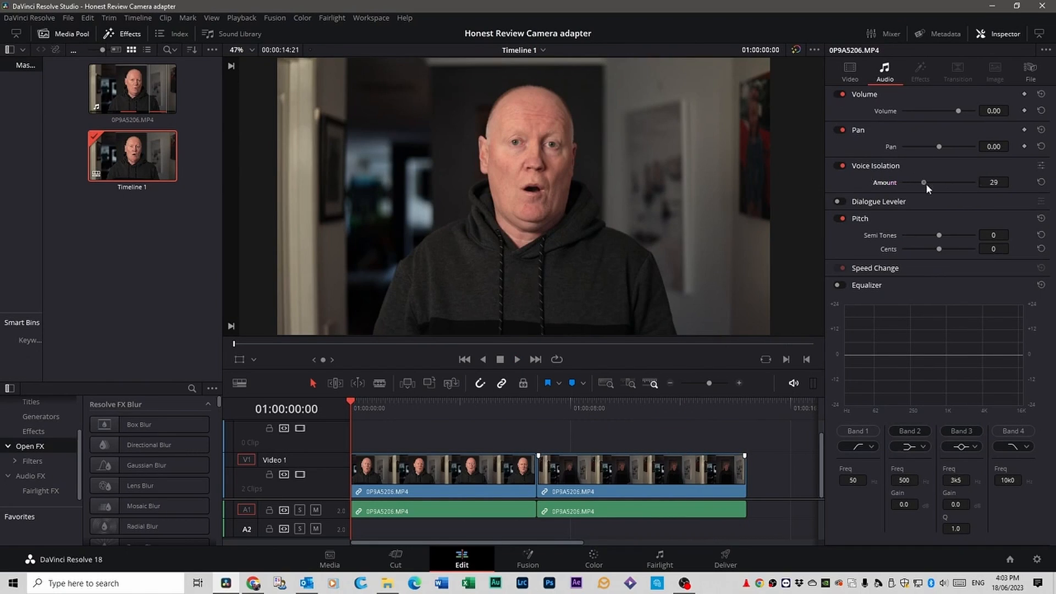
drag(944, 183, 957, 182)
mouse_move(962, 183)
mouse_down()
mouse_move(976, 183)
mouse_move(945, 183)
mouse_up()
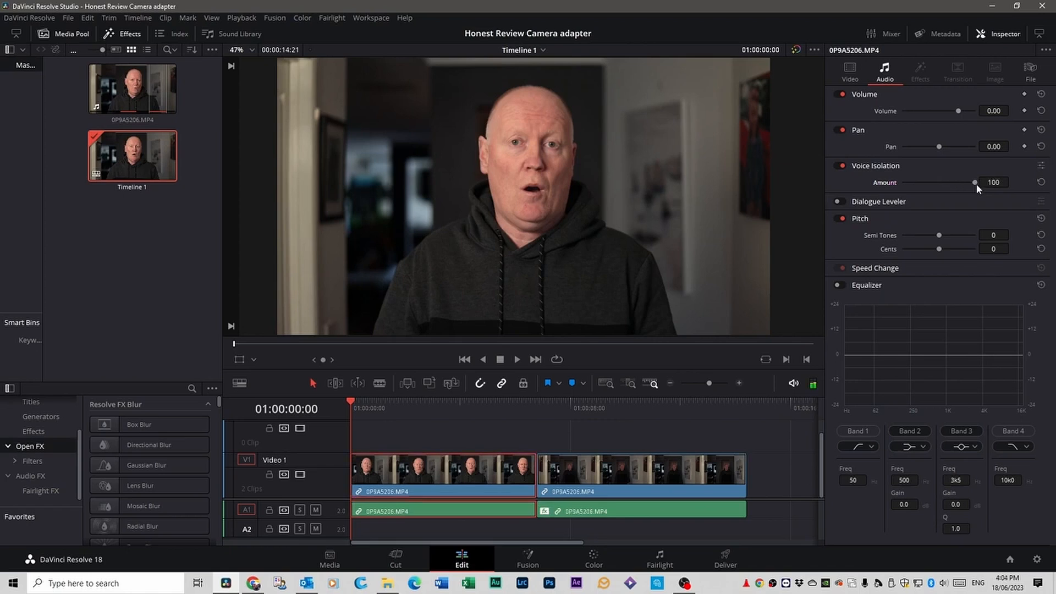
Step: Set the second clip's Voice Isolation amount to 50, check it in playback and save the project
drag(947, 186, 942, 186)
key(space)
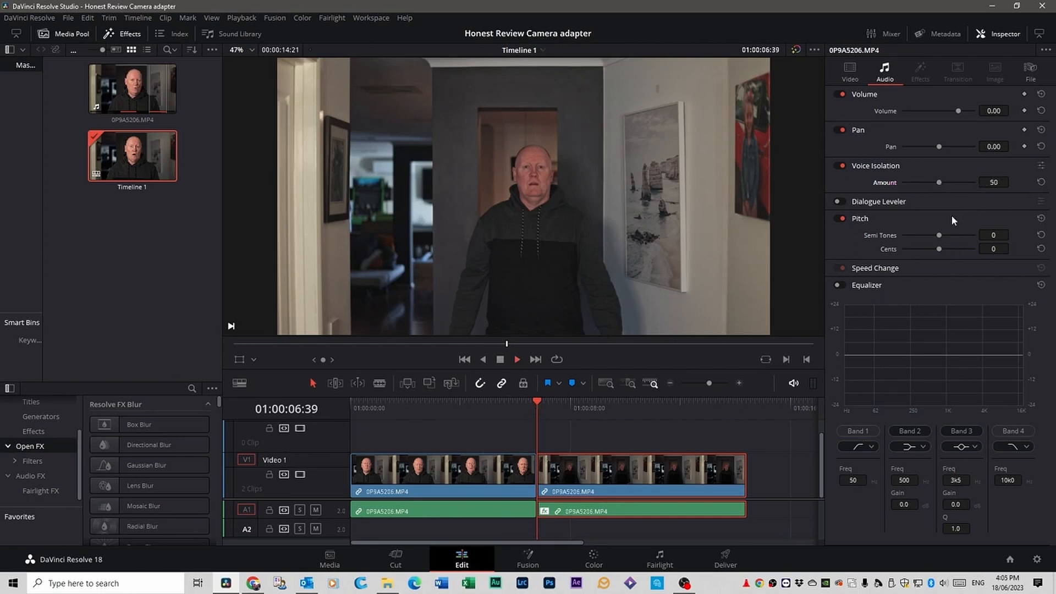
key(space)
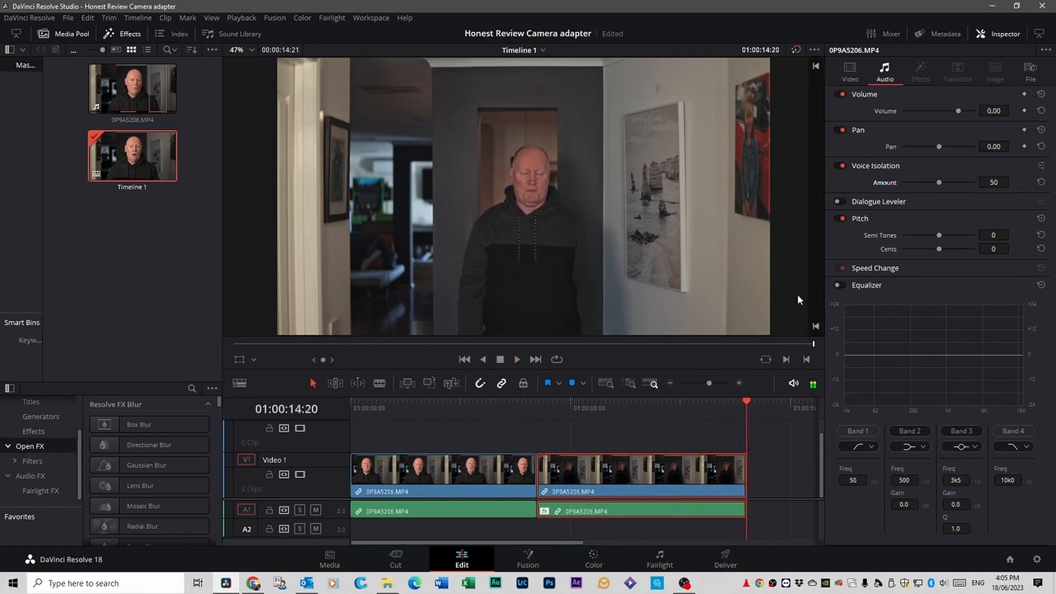
key(ctrl+s)
key(Home)
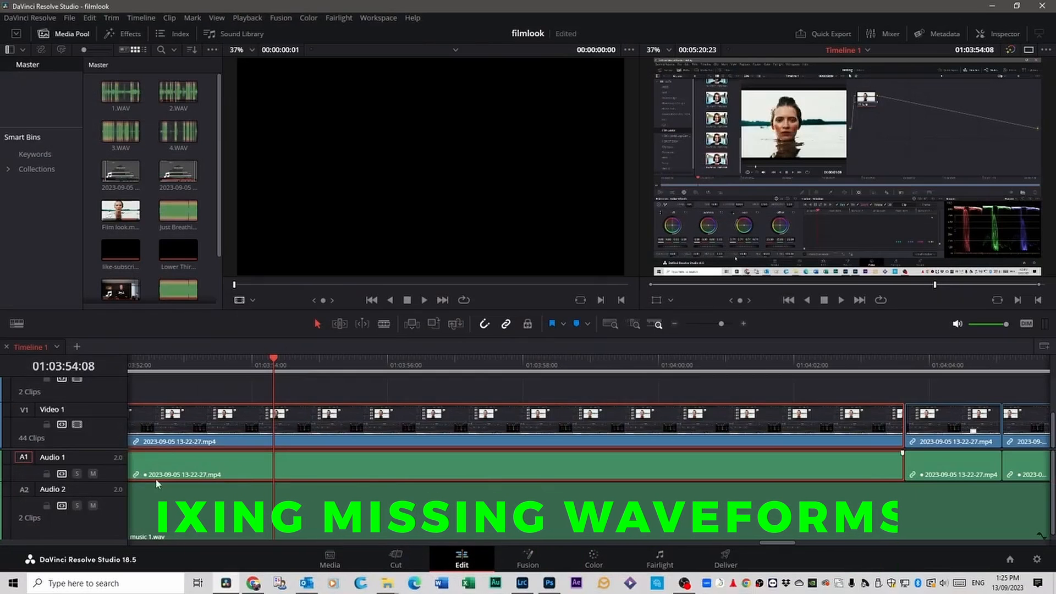
Step: Resize the Audio 1 track height in the filmlook timeline to inspect its clips for missing waveforms
drag(113, 481, 114, 477)
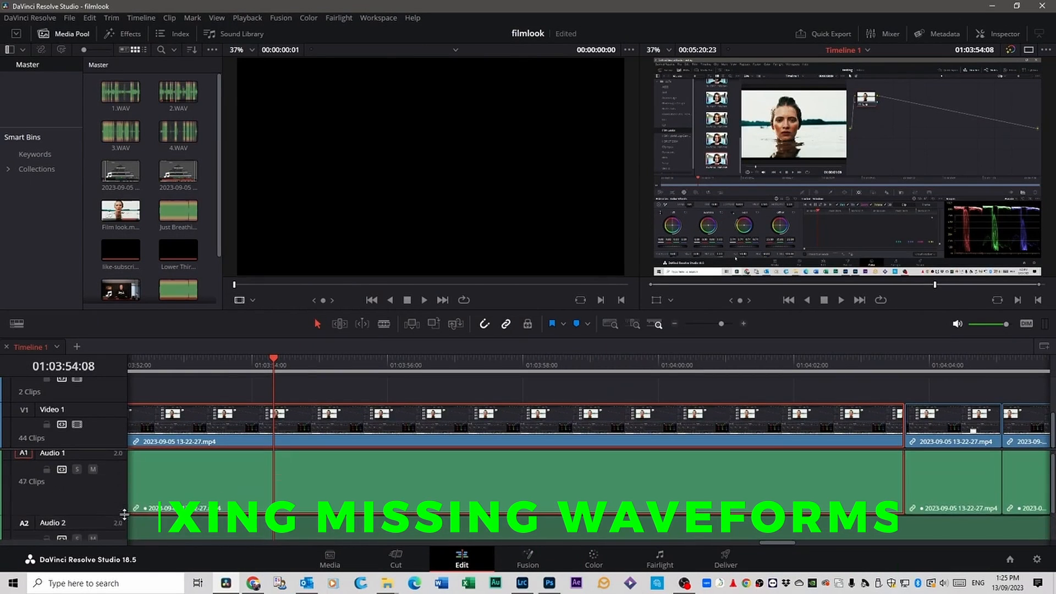
mouse_move(115, 476)
mouse_down()
mouse_move(119, 488)
mouse_move(121, 465)
mouse_up()
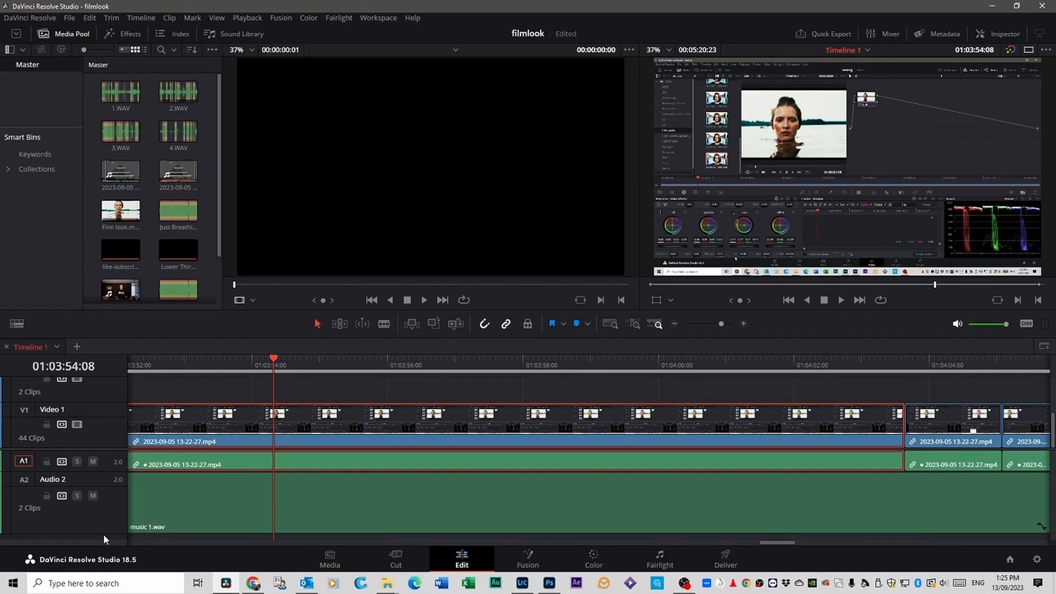
Step: Turn on audio waveform display for the timeline and enlarge the Audio 1 track height to show its waveforms
drag(104, 532, 109, 485)
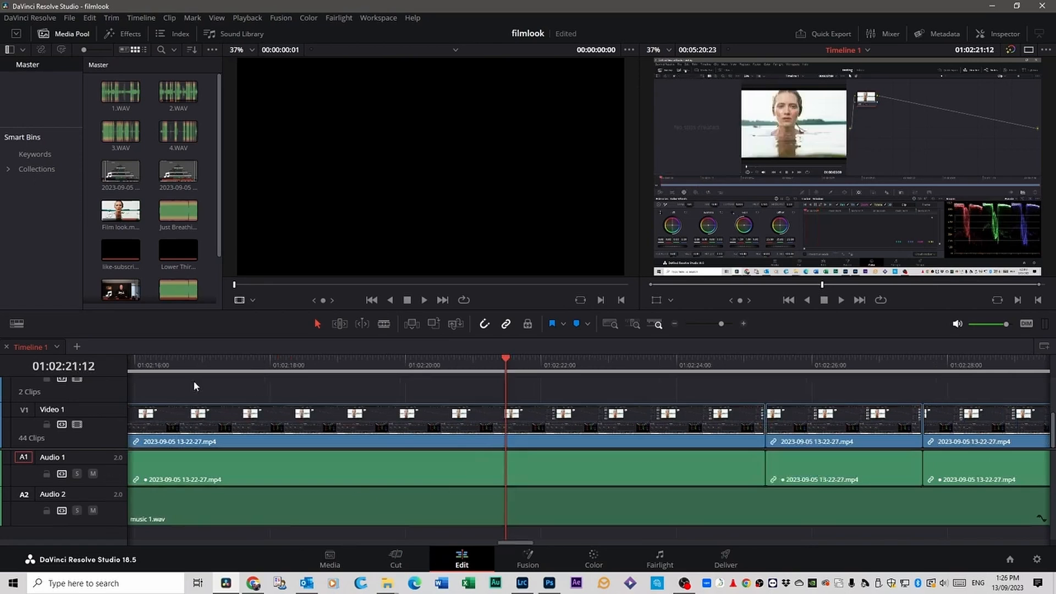
click(16, 324)
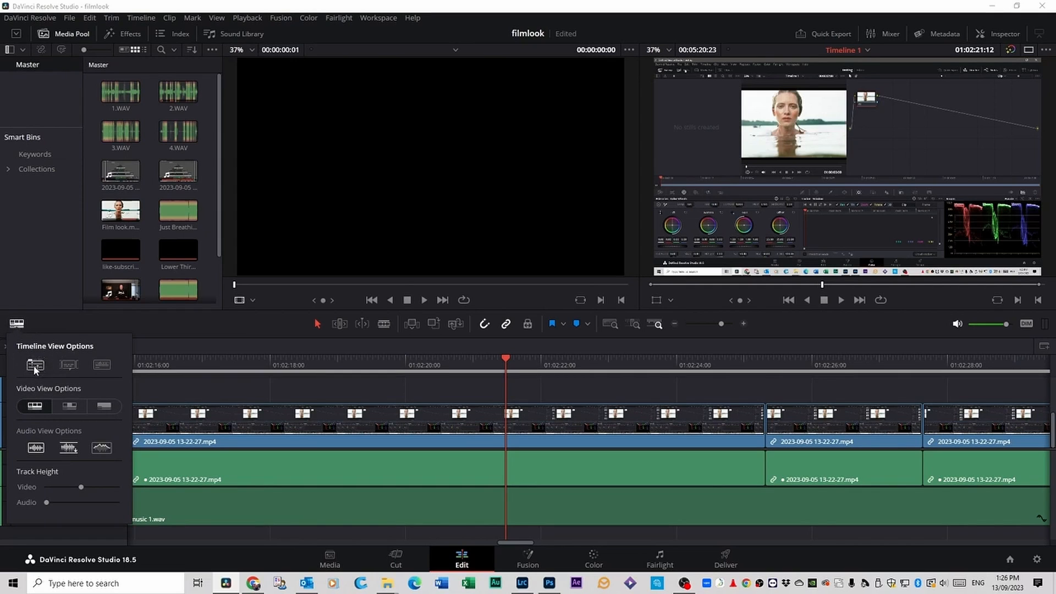
click(102, 365)
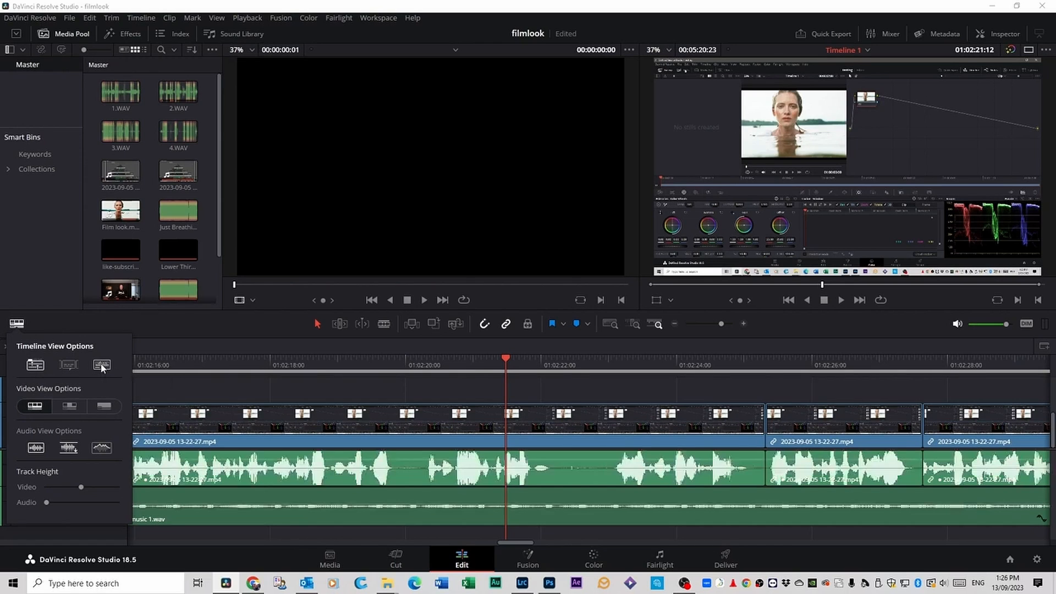
click(18, 325)
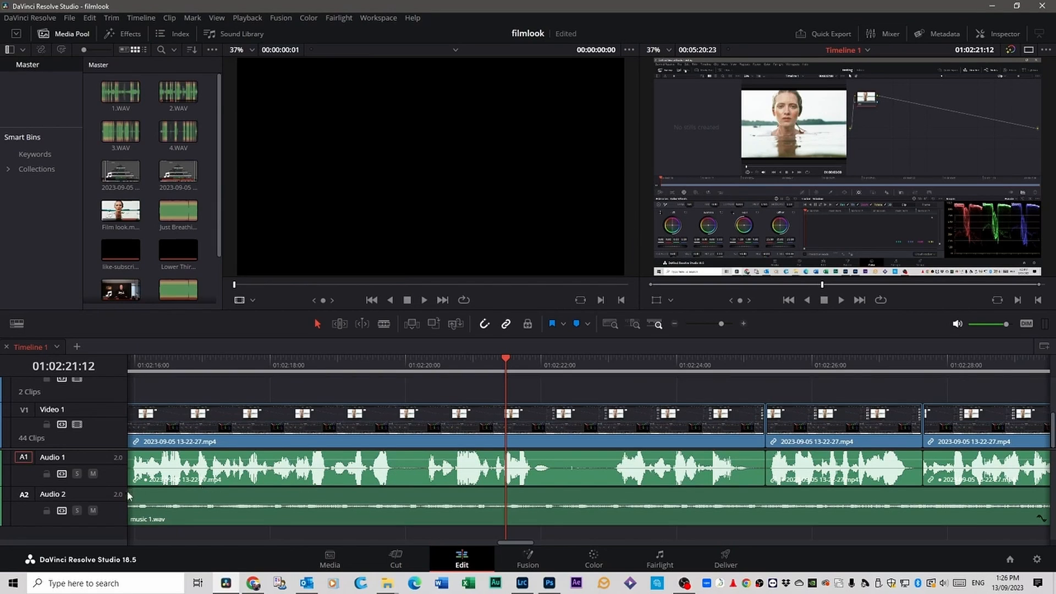
drag(115, 485, 117, 532)
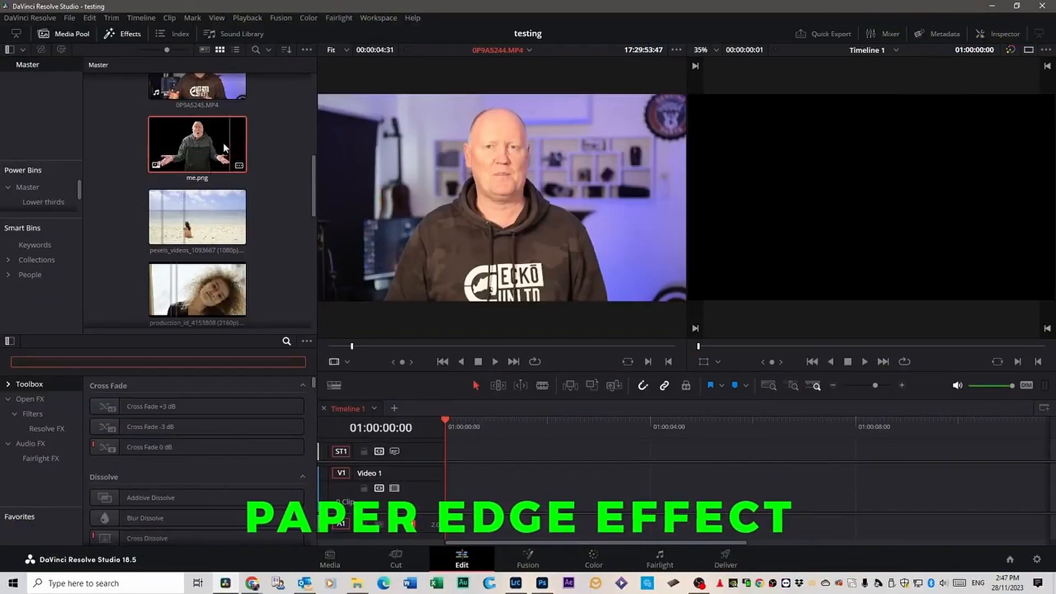
Step: Load me.png in the source viewer, trim its out point to 00:00:01:36 and place it at the start of Video 1
drag(223, 142, 498, 206)
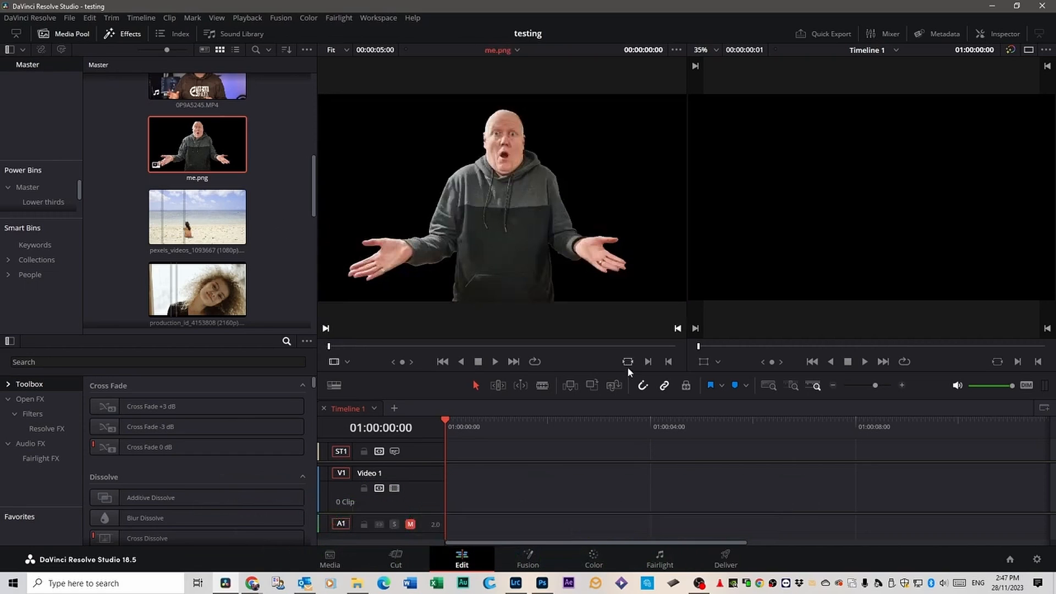
drag(334, 345, 448, 354)
key(o)
drag(653, 354, 447, 457)
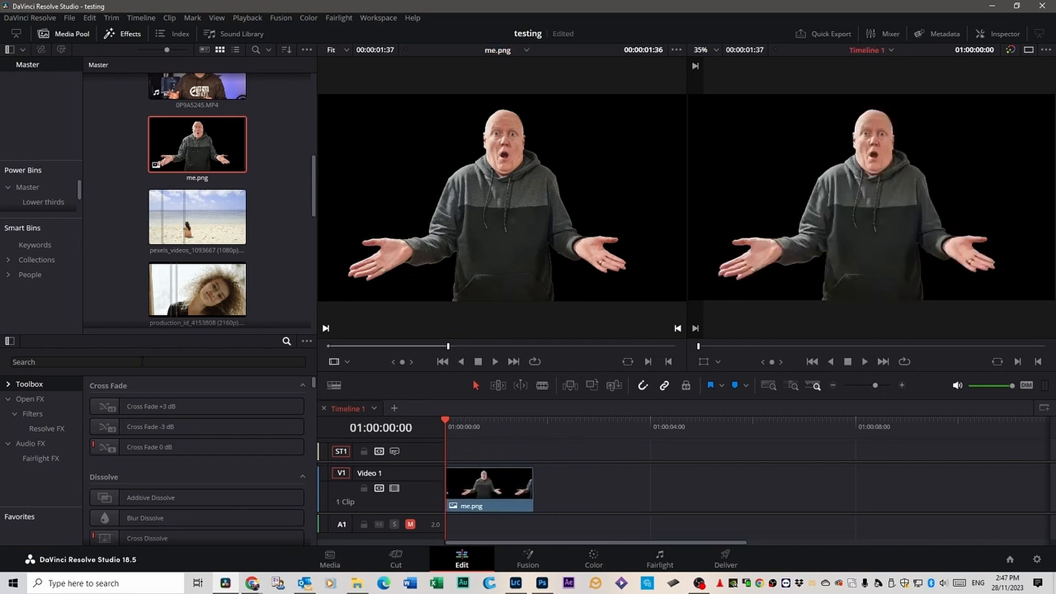
Step: Search the effects for "paper" and apply the Paper Edge Fusion effect to the me.png clip
click(128, 36)
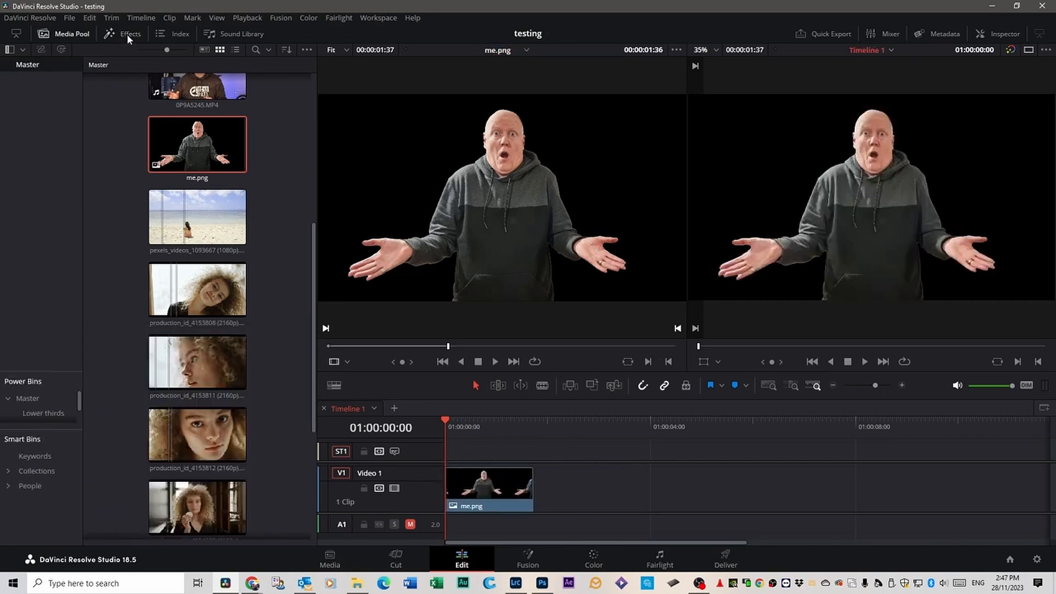
click(129, 35)
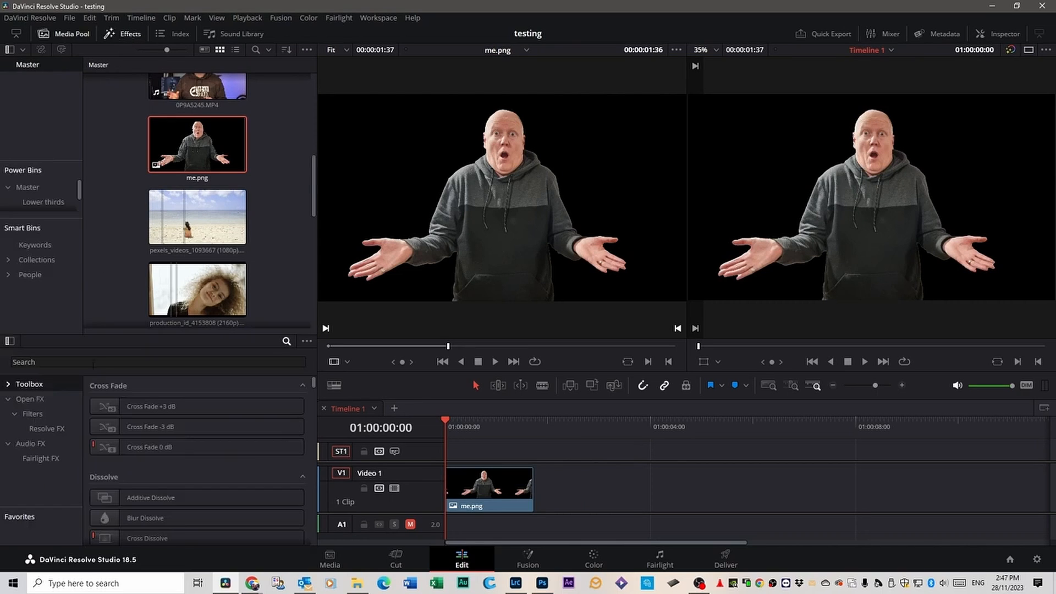
click(52, 362)
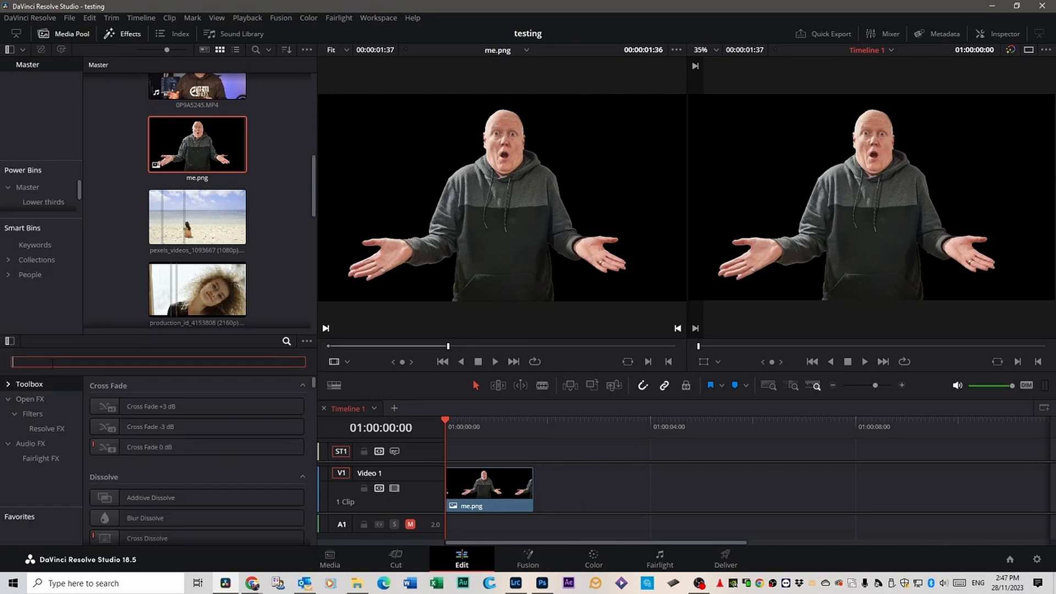
text(paper)
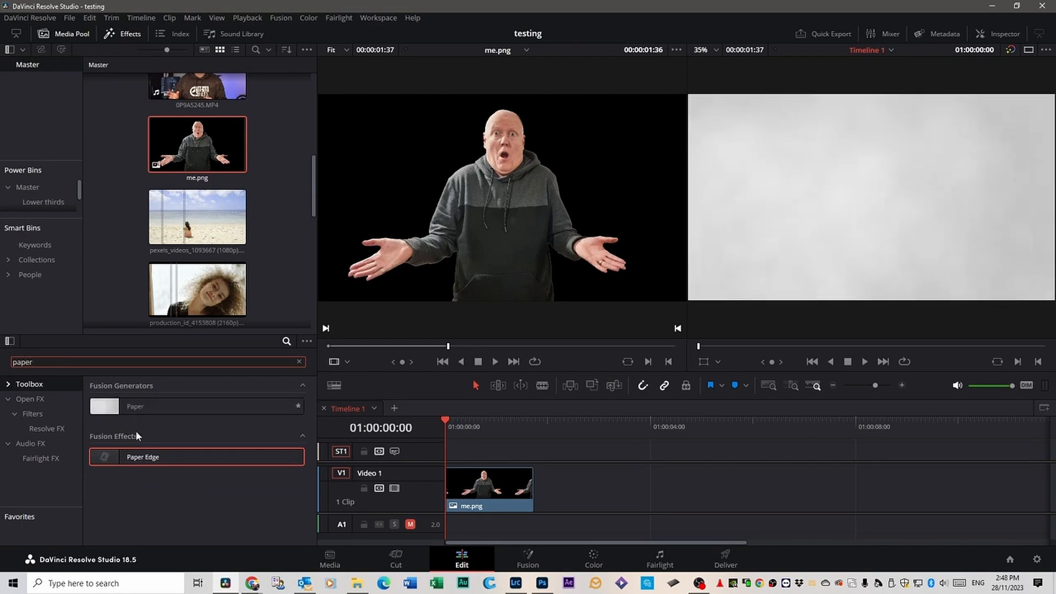
drag(150, 457, 480, 487)
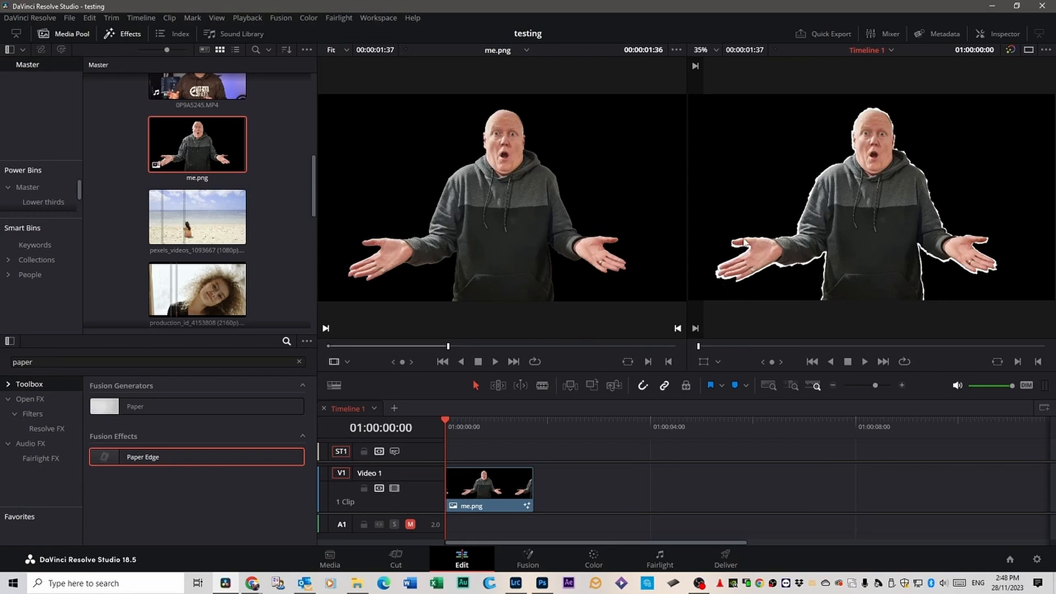
Step: Compare me.png with Paper Edge off and on, and set the effect's Edge Contrast to 0.0
click(1004, 33)
click(922, 68)
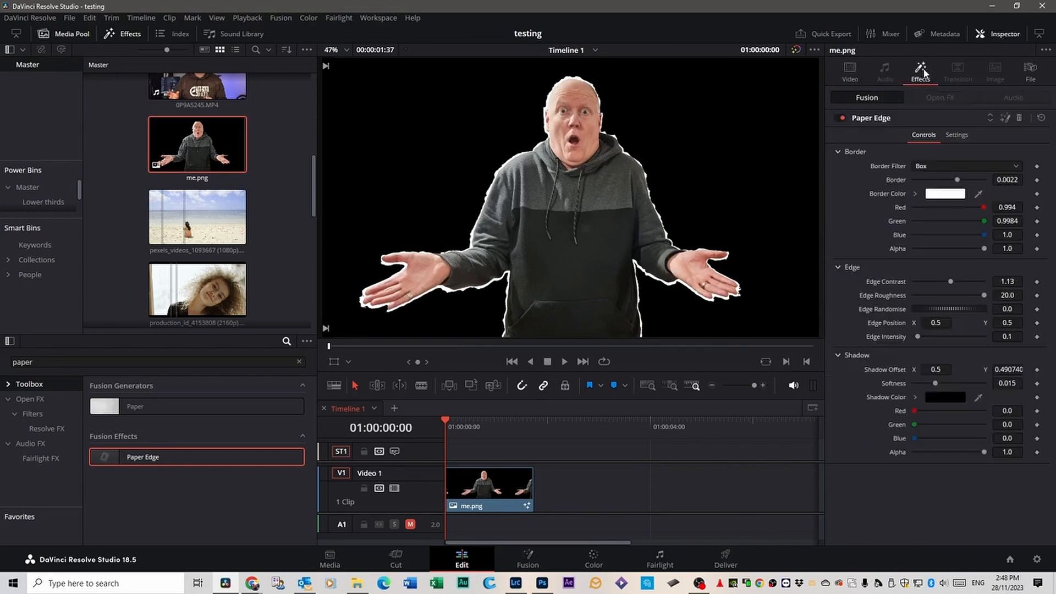
click(836, 117)
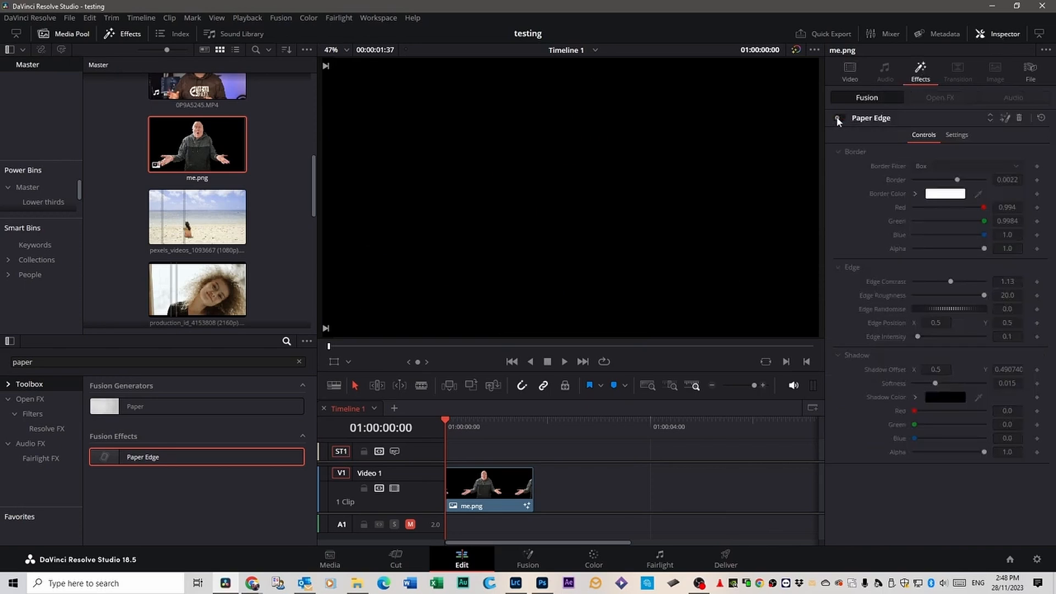
click(838, 118)
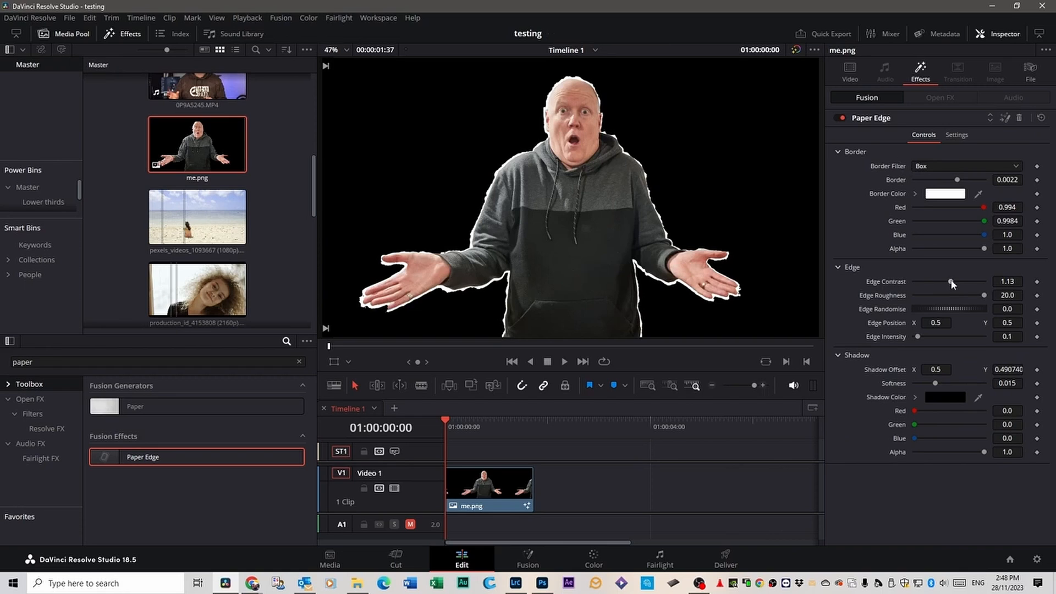
drag(950, 283, 888, 285)
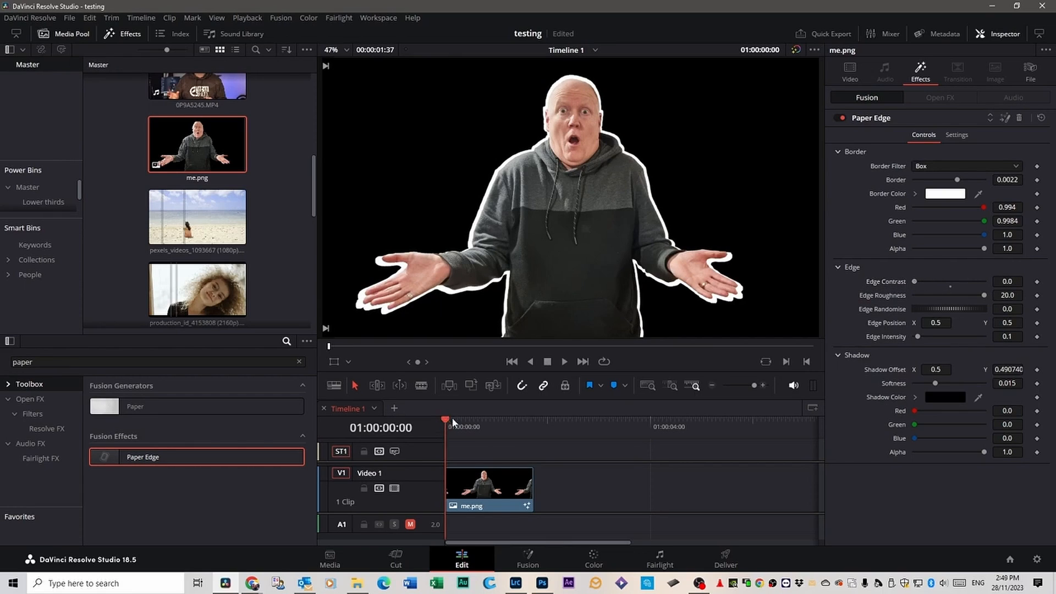
mouse_move(452, 417)
mouse_down()
mouse_move(520, 417)
mouse_move(435, 421)
mouse_up()
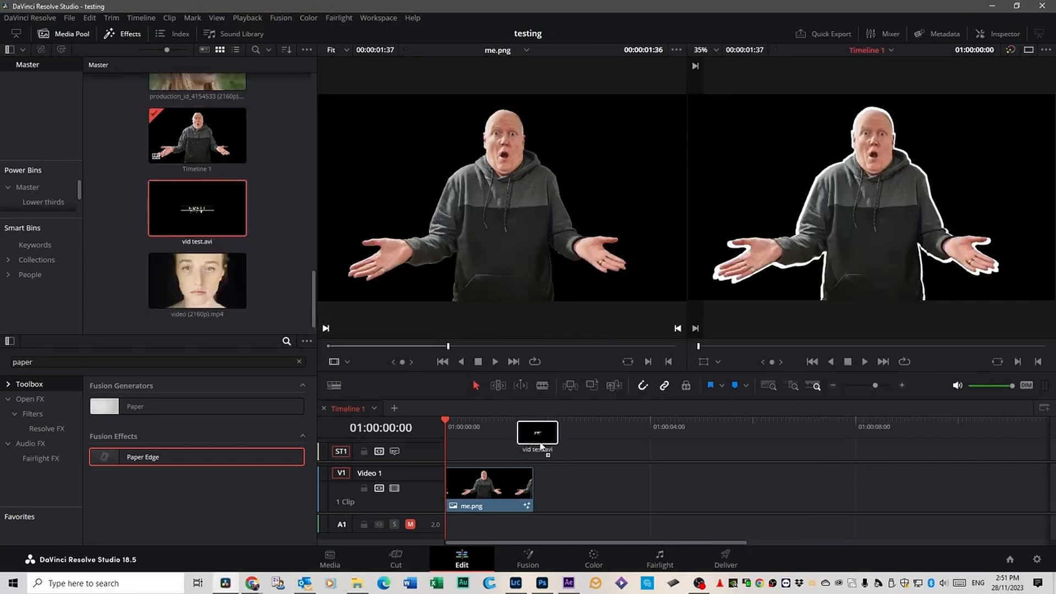
Step: Add vid test.avi after me.png on Video 1, apply Paper Edge to it and inspect the title's outline up close
drag(537, 432, 658, 445)
click(674, 483)
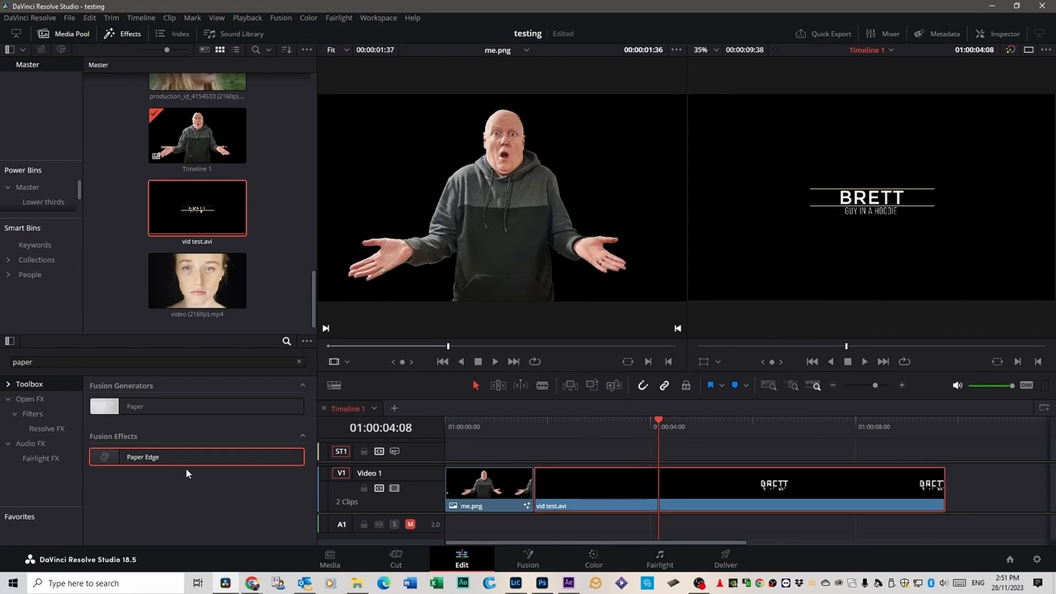
drag(174, 456, 695, 495)
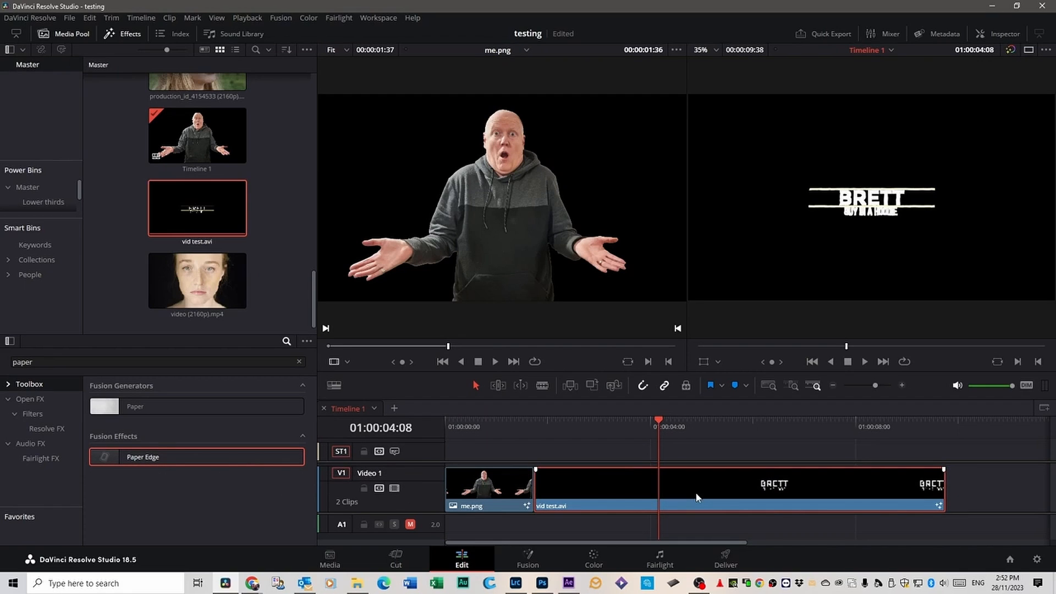
key(Left)
drag(674, 423, 744, 422)
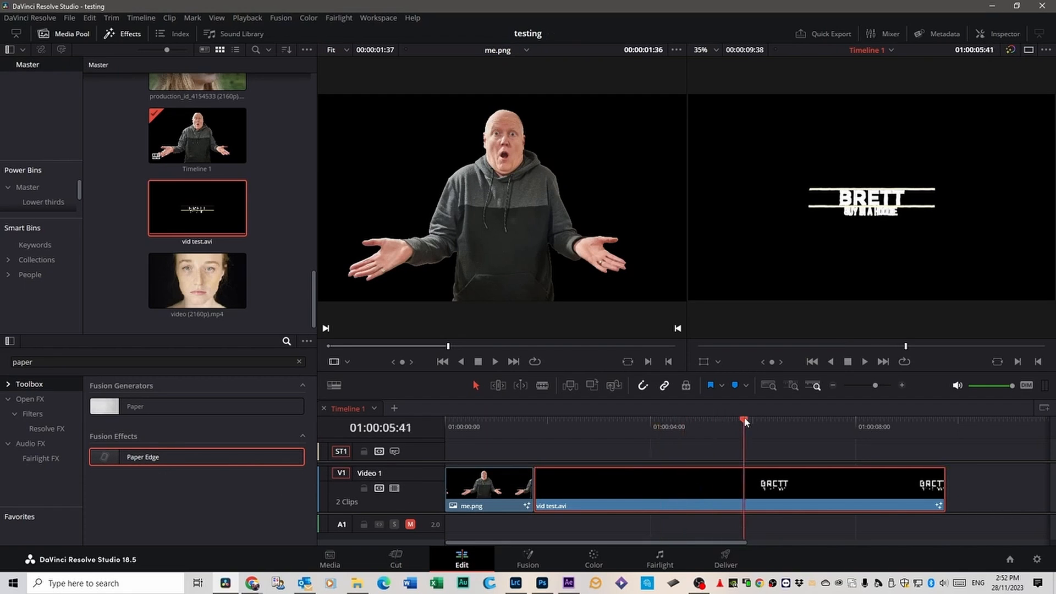
scroll(765, 197, up, 5)
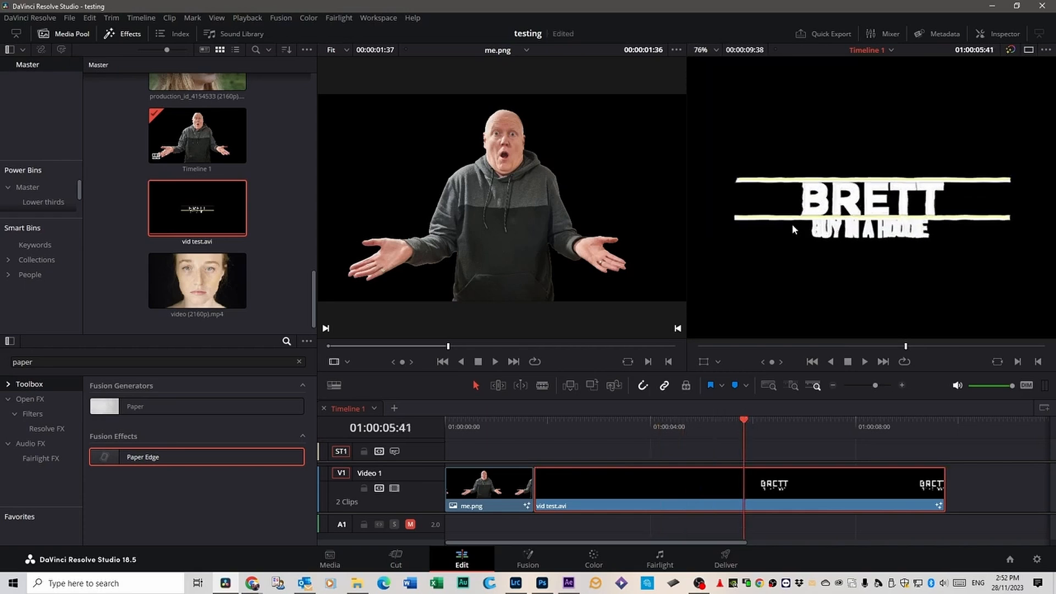
scroll(792, 235, down, 1)
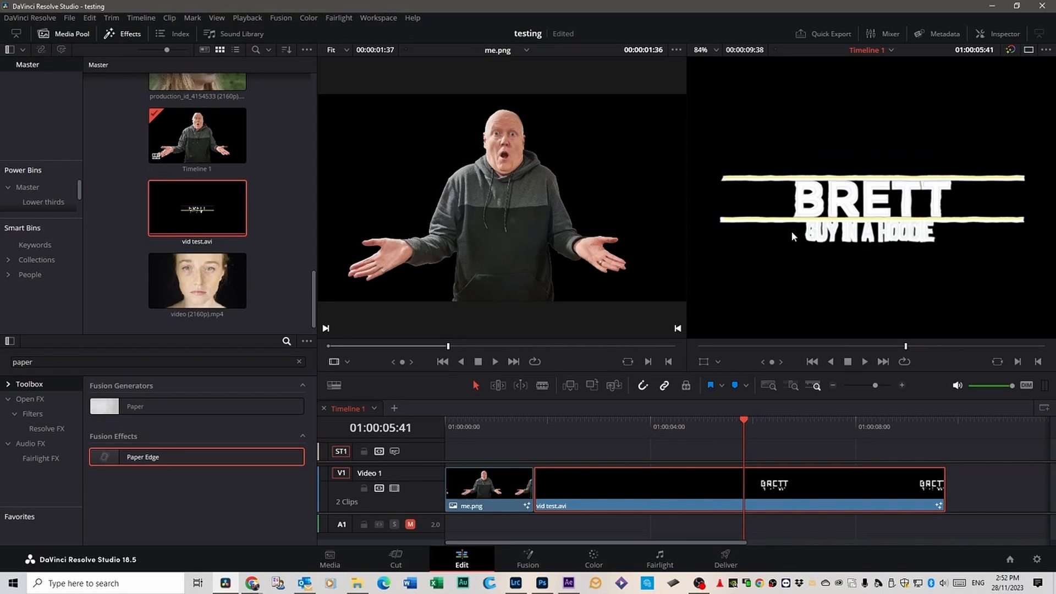
Step: Set Paper Edge's Edge Contrast to 0.0 on vid test.avi and play back the title animation
click(999, 34)
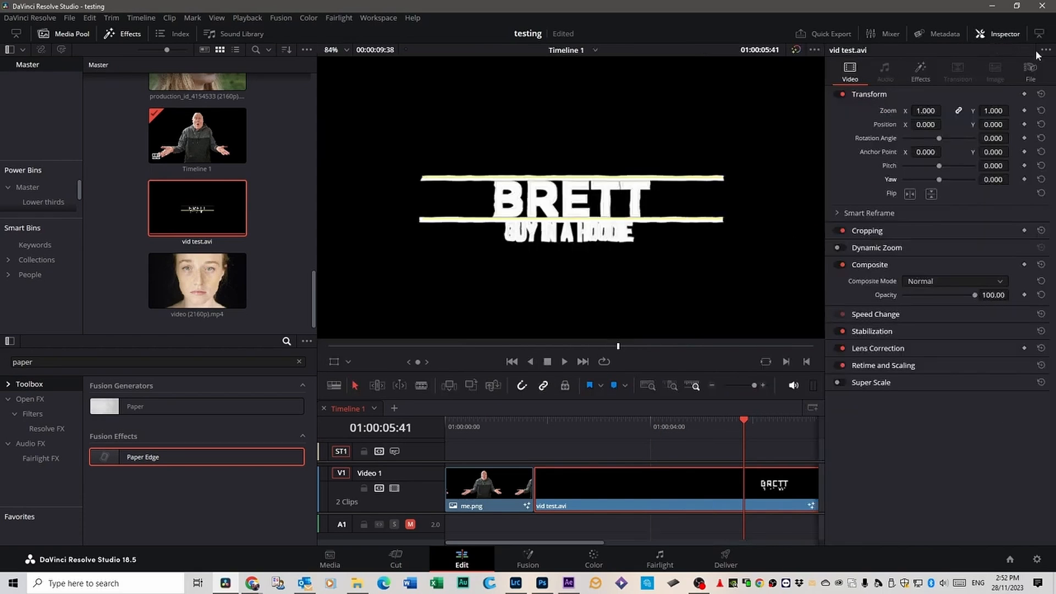
click(920, 74)
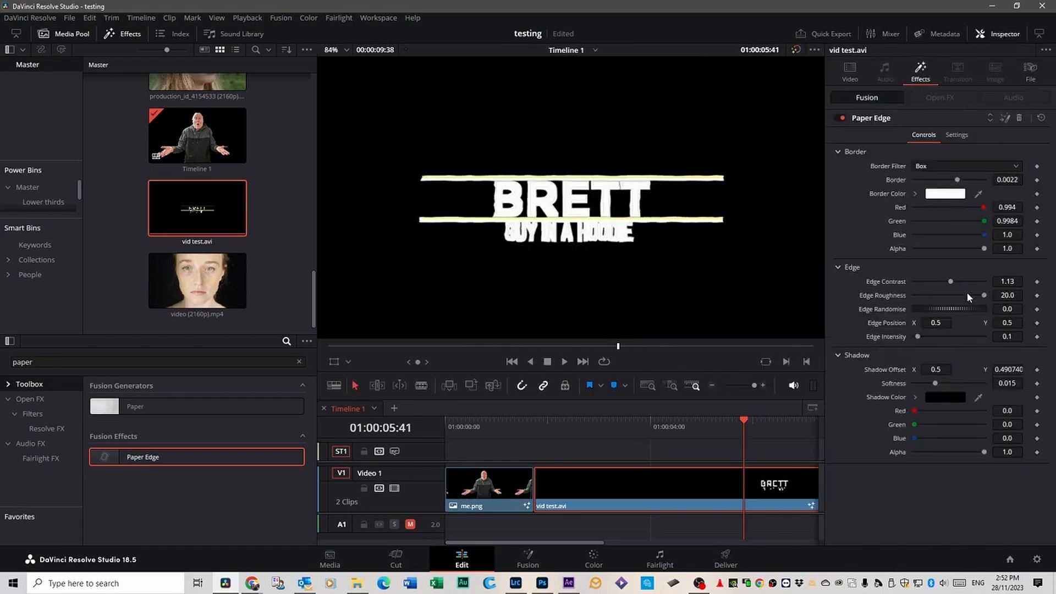
drag(952, 282, 880, 282)
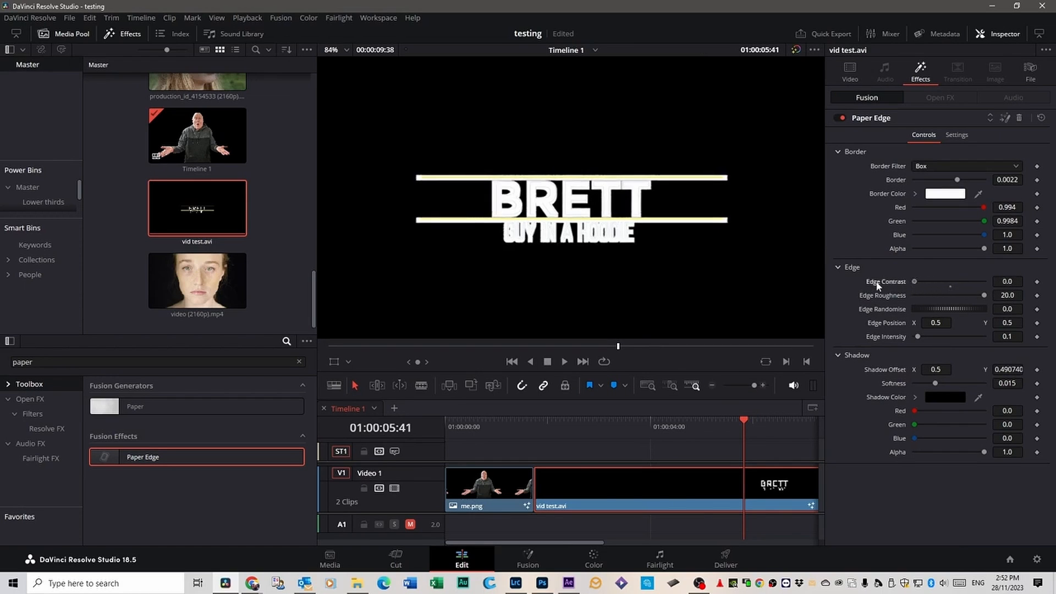
key(space)
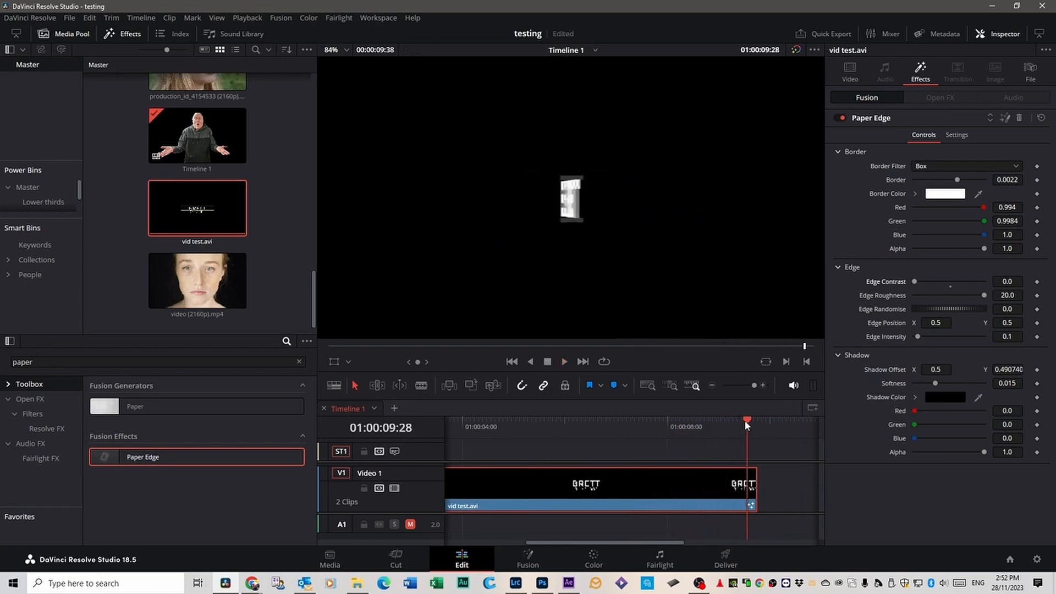
drag(744, 420, 479, 440)
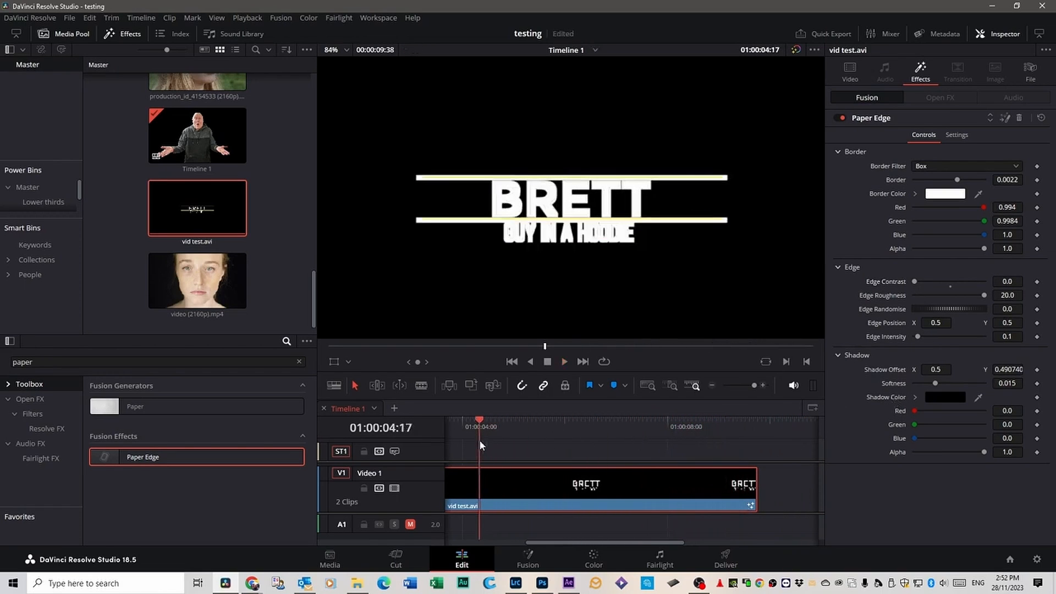
Step: Try purple #5500ff as the Paper Edge border color on vid test.avi and play back the title
click(948, 198)
click(395, 274)
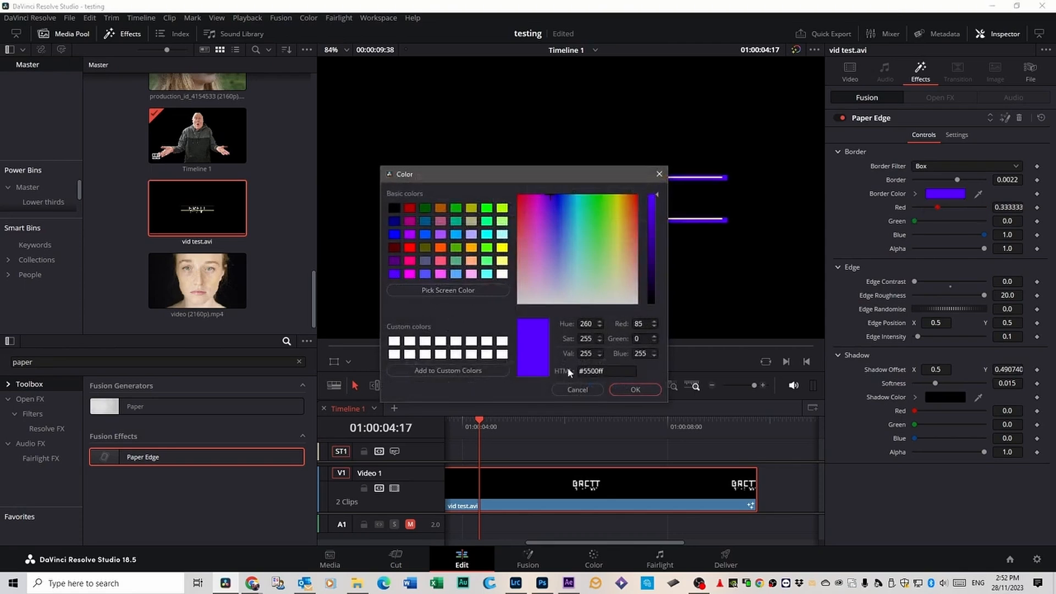
click(637, 389)
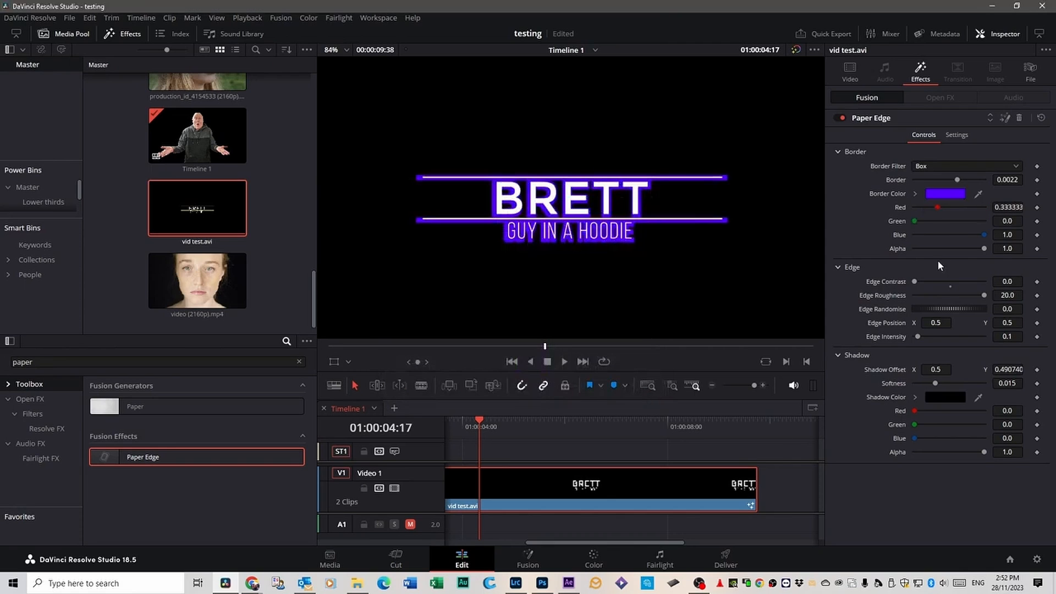
drag(914, 282, 842, 280)
key(space)
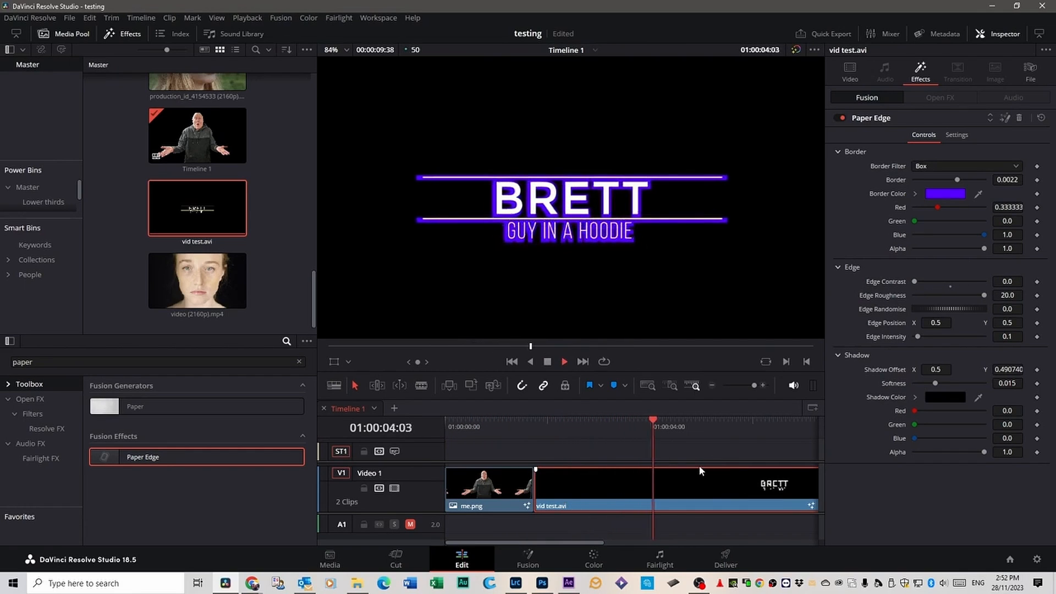
Step: Set the Paper Edge border color on vid test.avi to green, with red 0.333333, green 0.666666 and blue 0.0
click(932, 195)
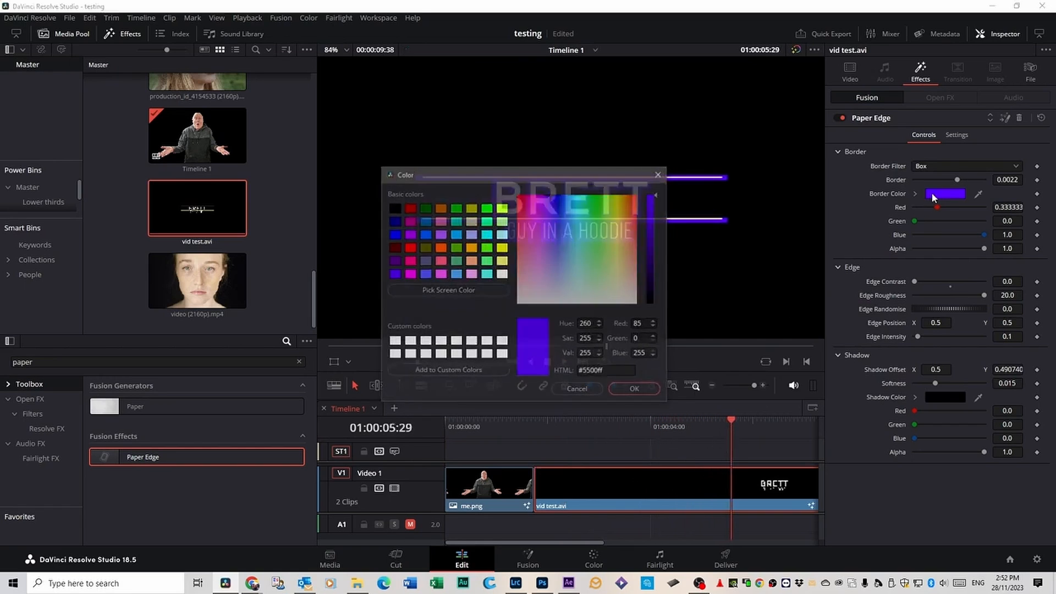
click(455, 247)
click(635, 390)
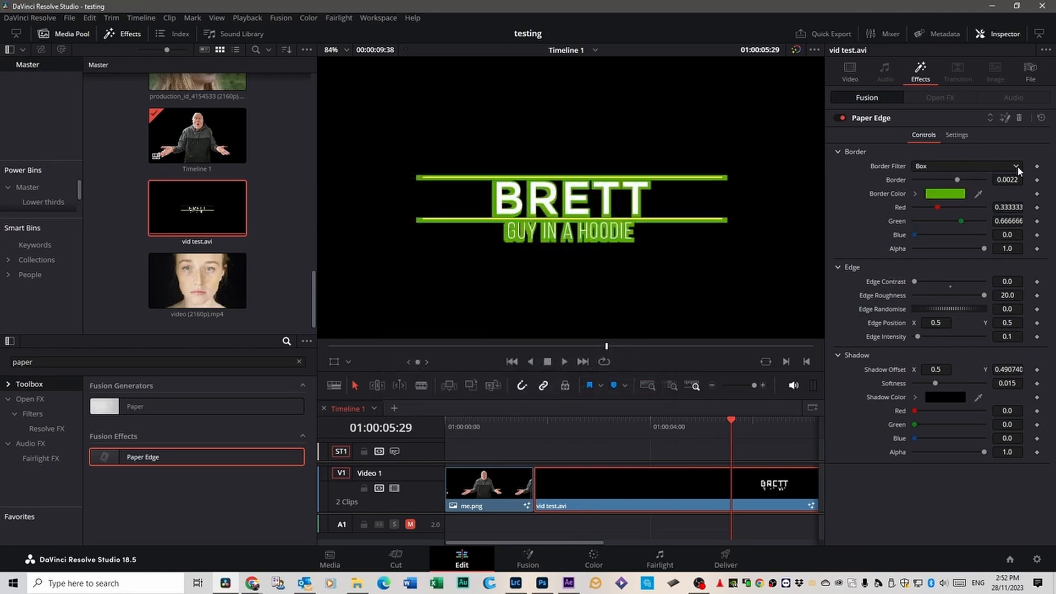
Step: Raise Paper Edge's Edge Intensity to 1.087 on vid test.avi and play the clip from its start
drag(915, 336, 953, 336)
drag(731, 423, 538, 421)
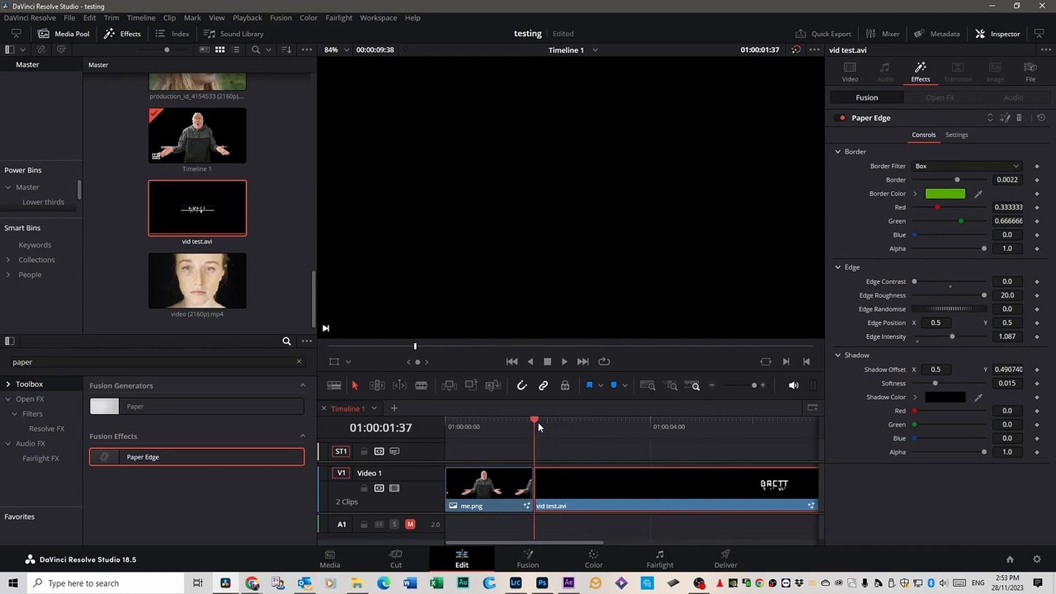
key(space)
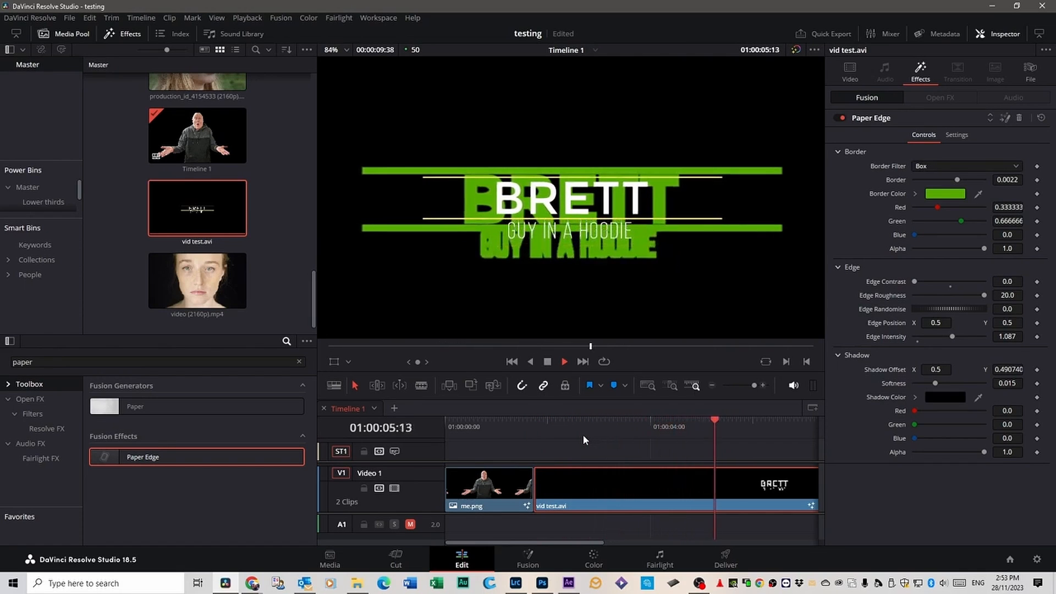
drag(711, 429, 721, 430)
key(space)
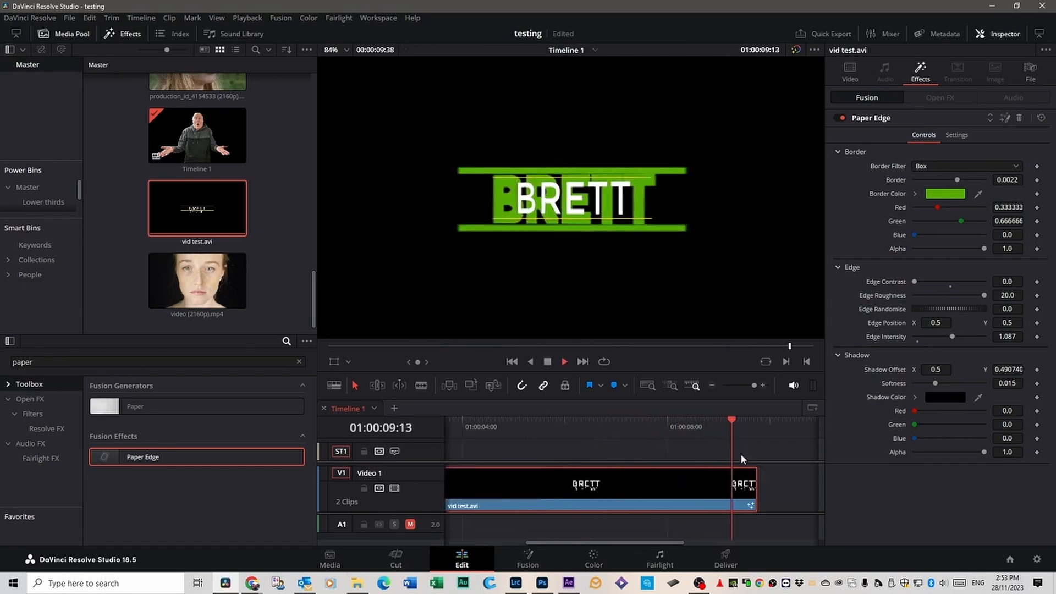
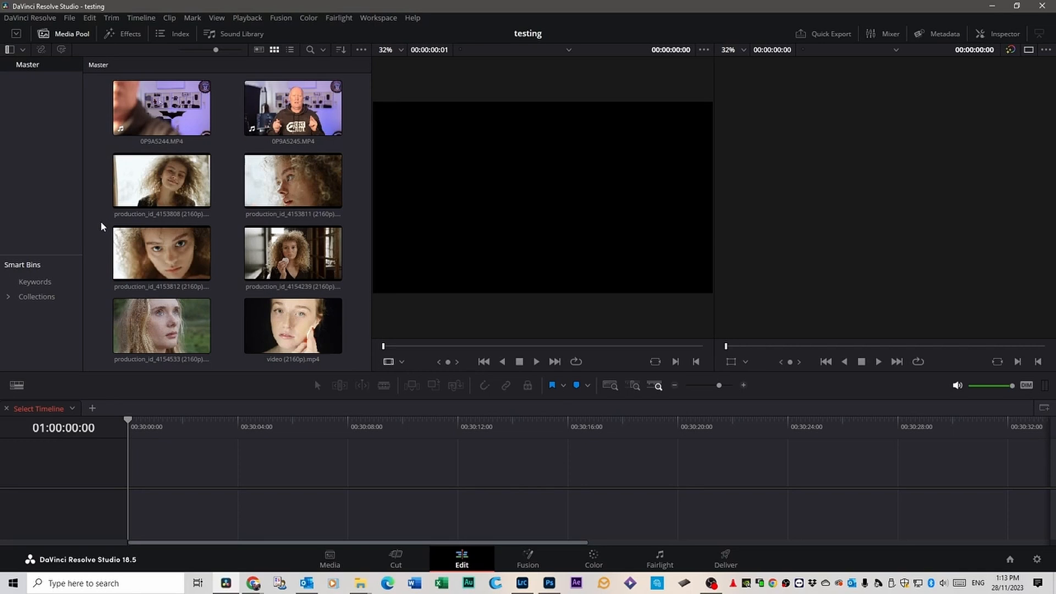
Step: Analyze all the clips in the Master bin for people
key(ctrl+a)
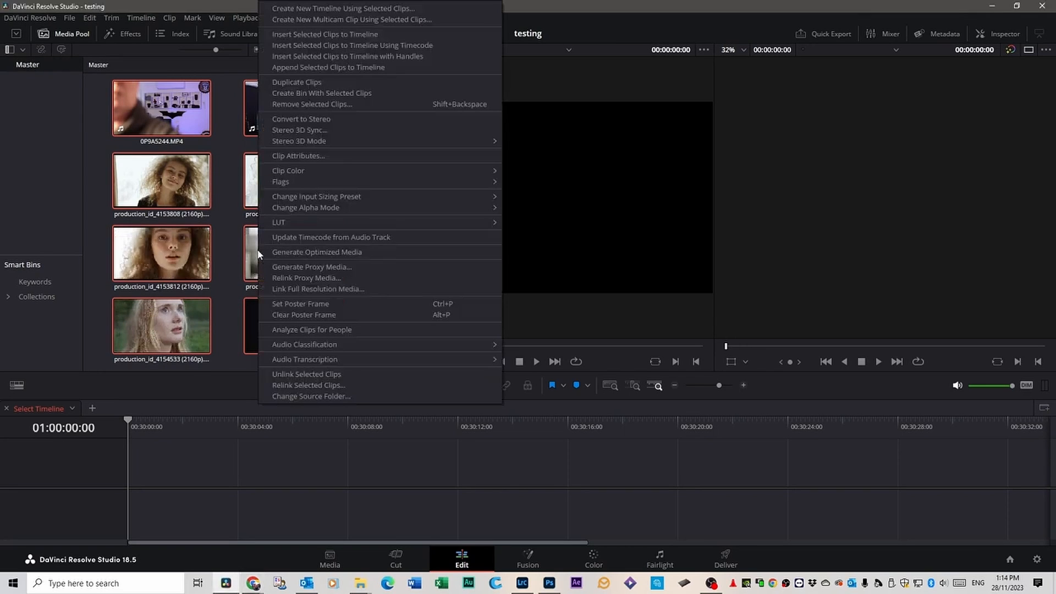
click(316, 329)
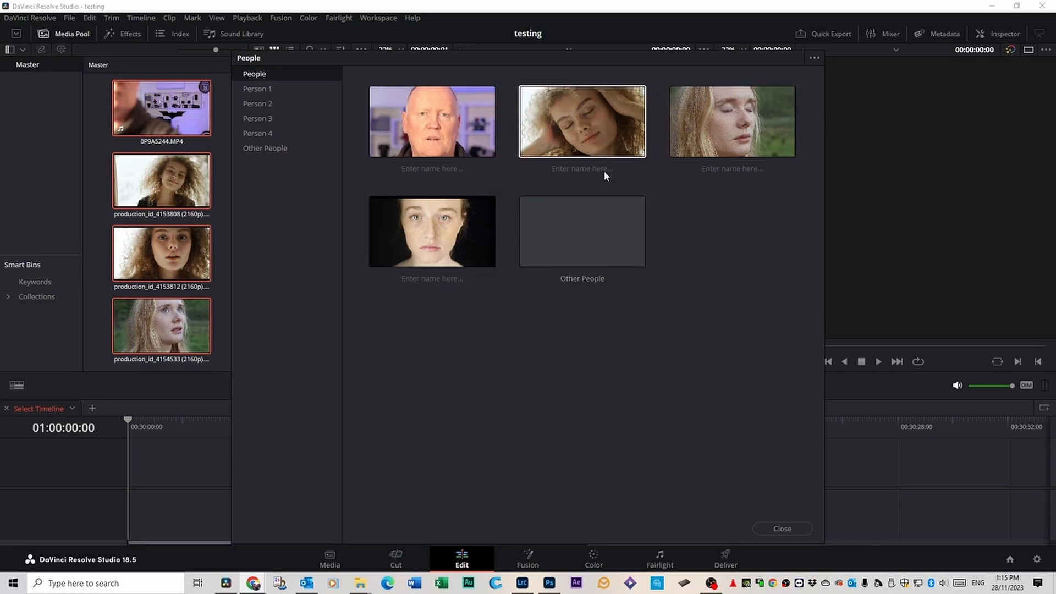
Step: Examine which clips are grouped under each detected person, from Person 1 to Person 4, and return to the People overview
click(585, 124)
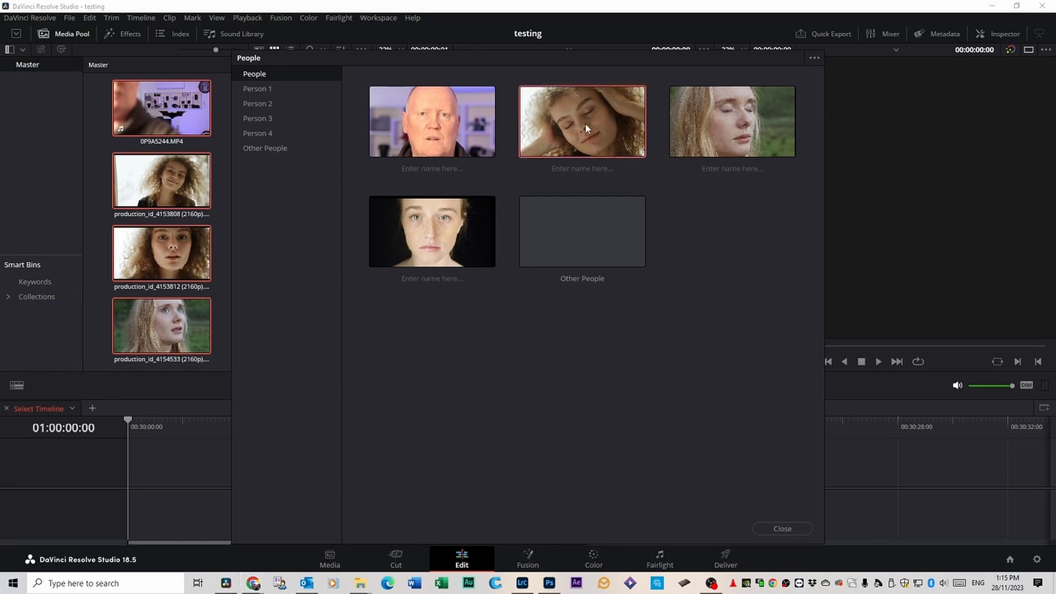
double_click(585, 124)
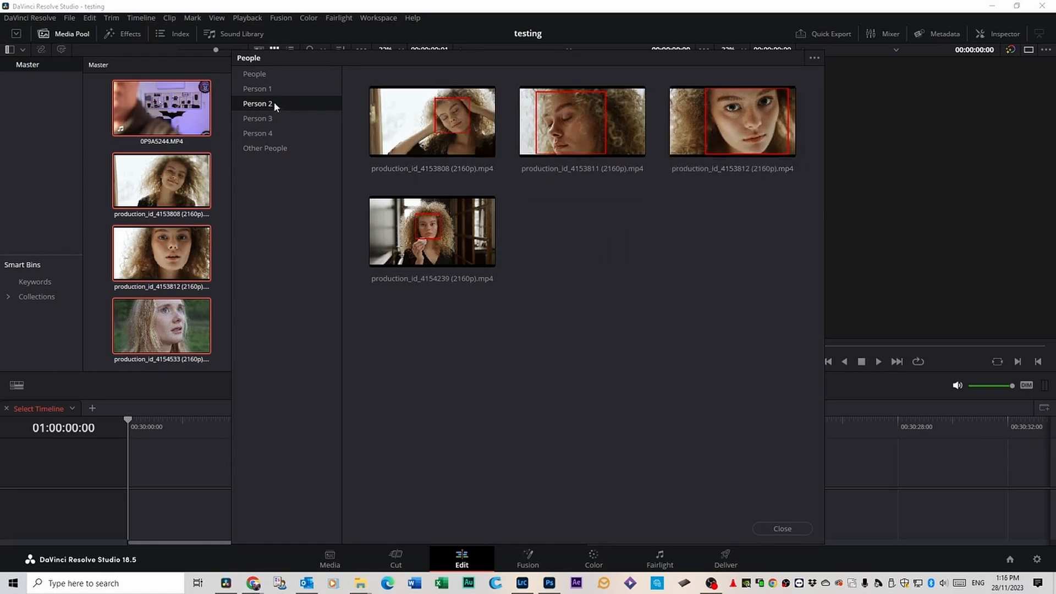
click(259, 75)
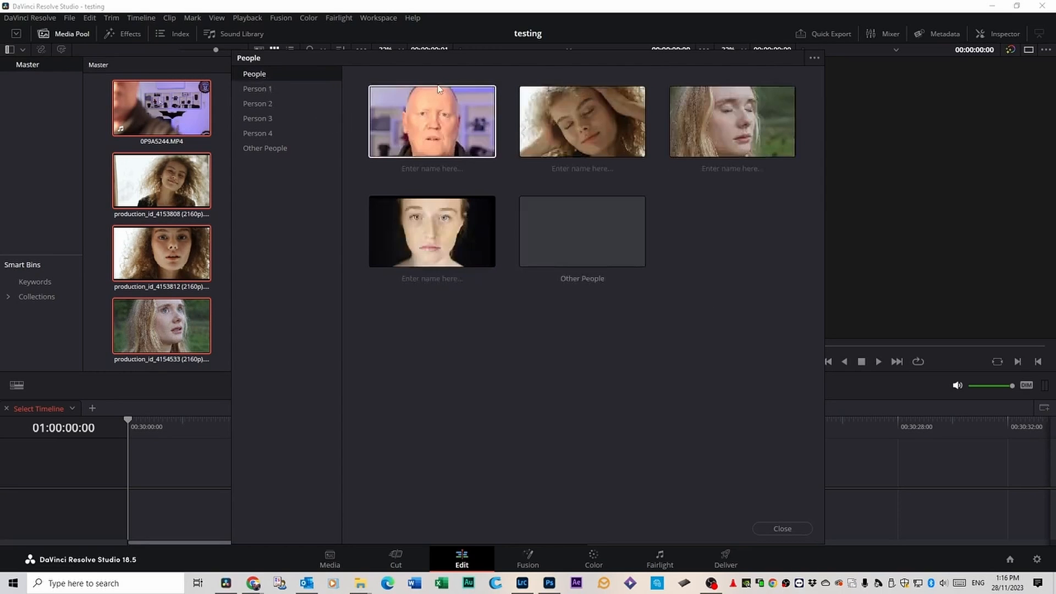
click(258, 91)
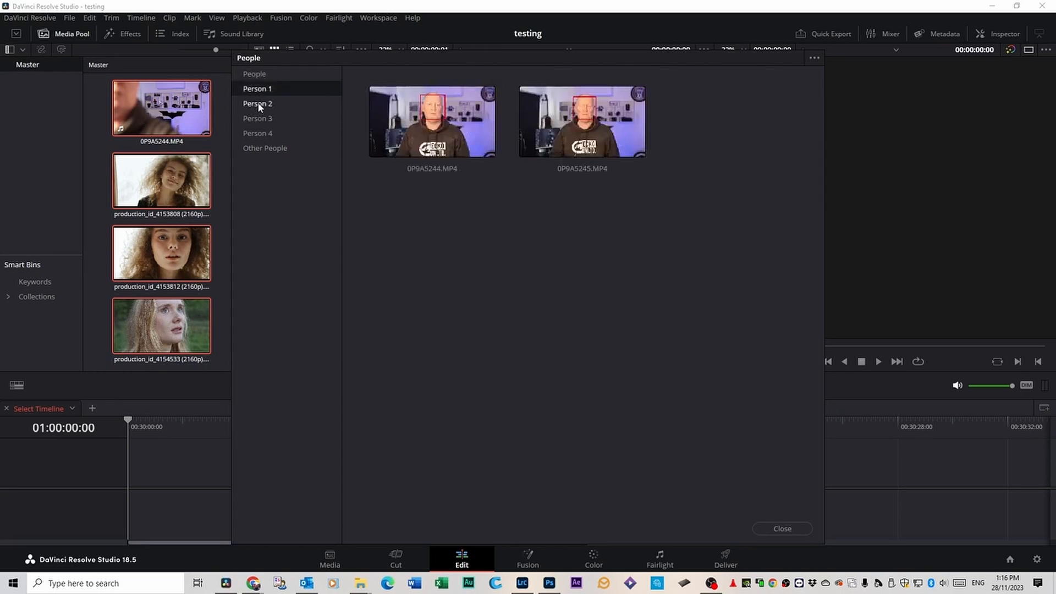
click(260, 106)
click(262, 121)
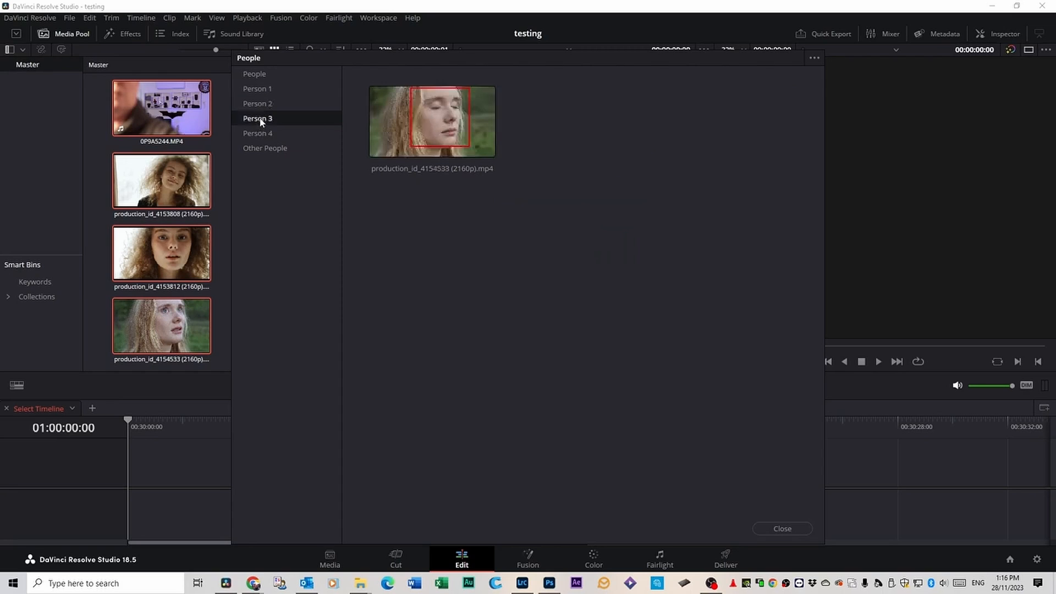
click(260, 135)
click(258, 90)
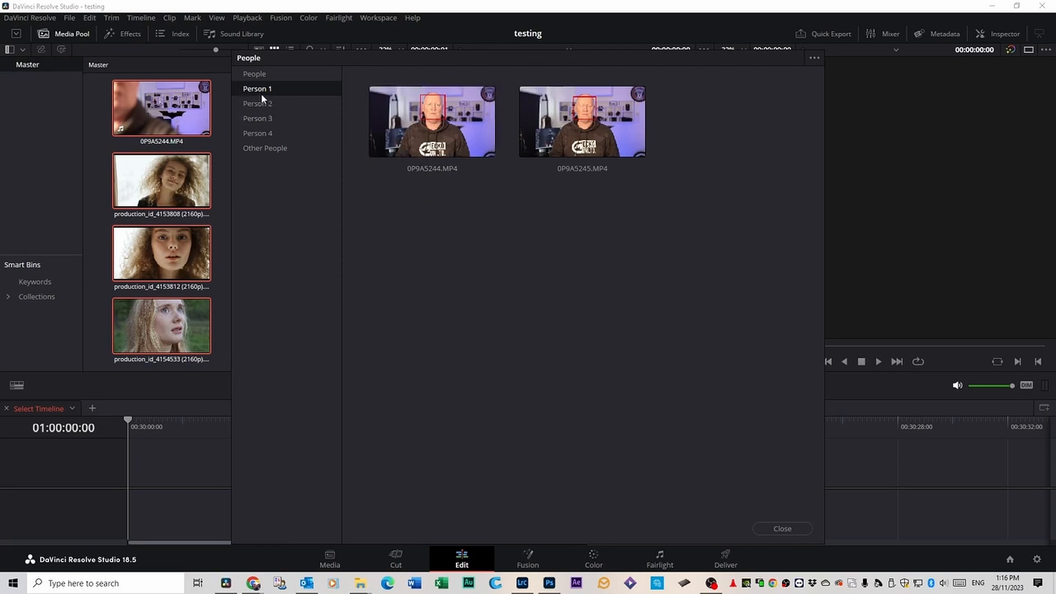
click(261, 75)
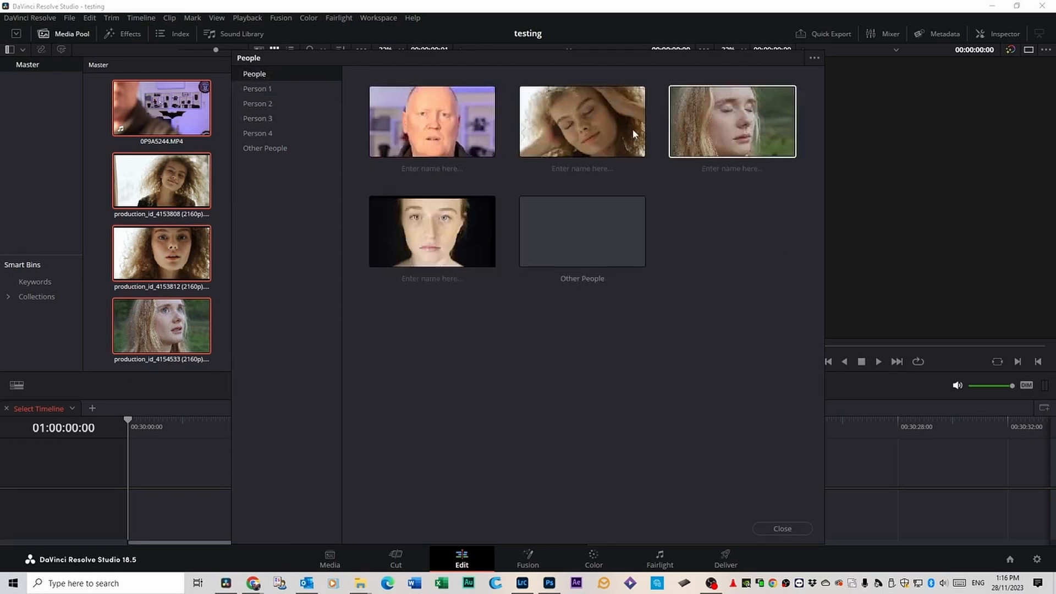
Step: Label the man me, the curly-haired woman woman, the woman outdoors woman3 and the remaining woman woman2, and close the People window
click(421, 169)
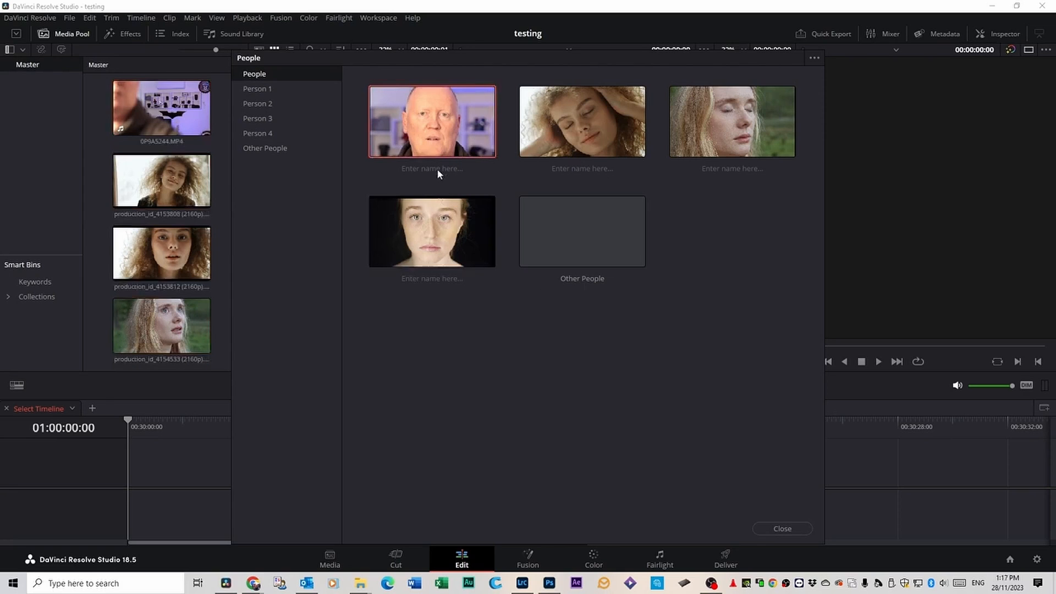
text(me)
key(Return)
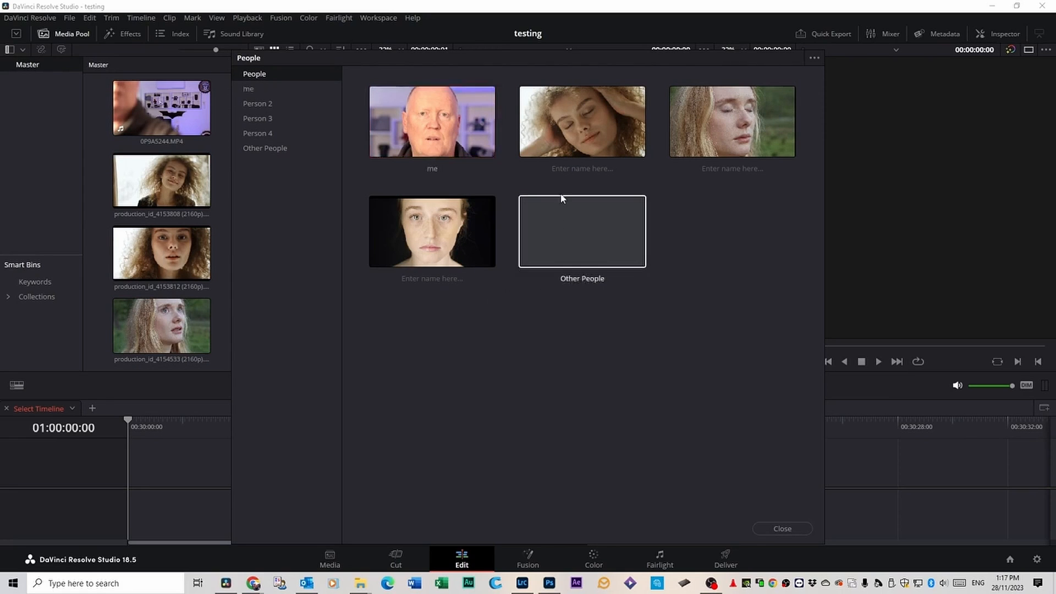
click(576, 169)
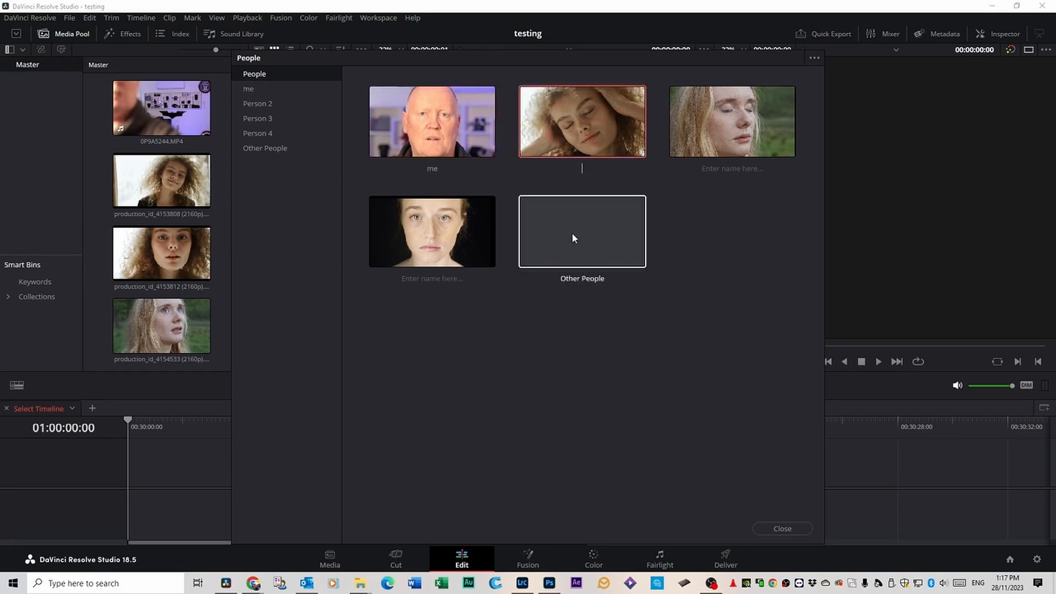
text(woman)
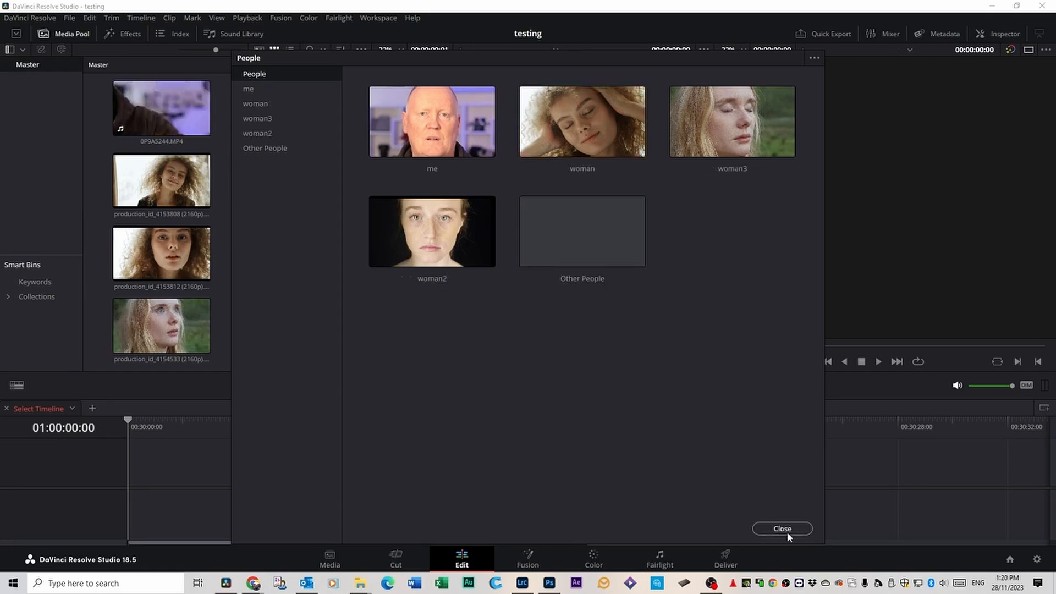
click(786, 531)
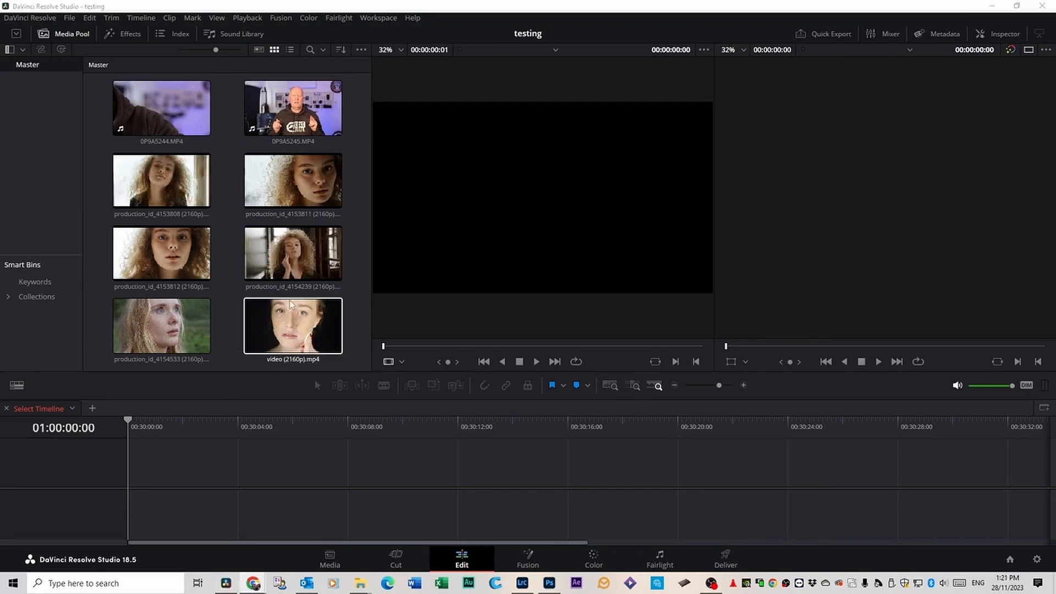
Step: Enable automatic smart bins for people metadata in the user editing preferences and save them
click(32, 19)
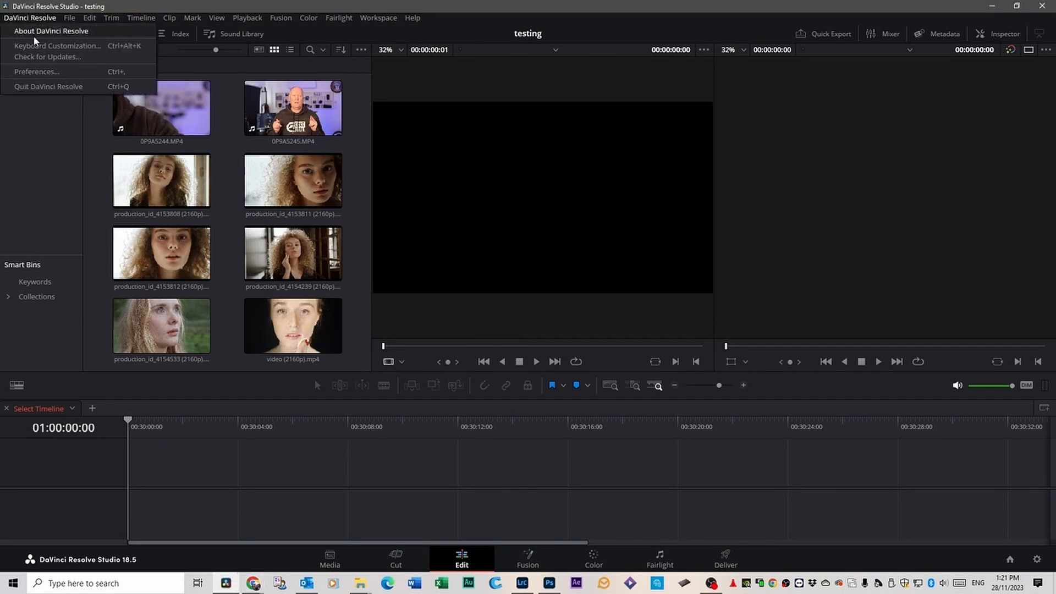
click(34, 73)
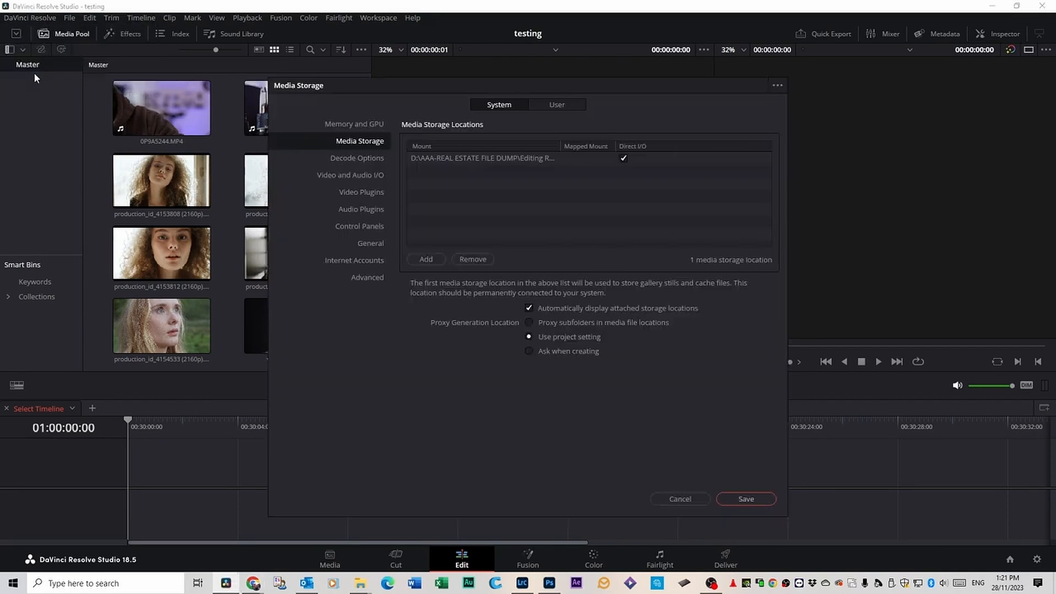
click(555, 104)
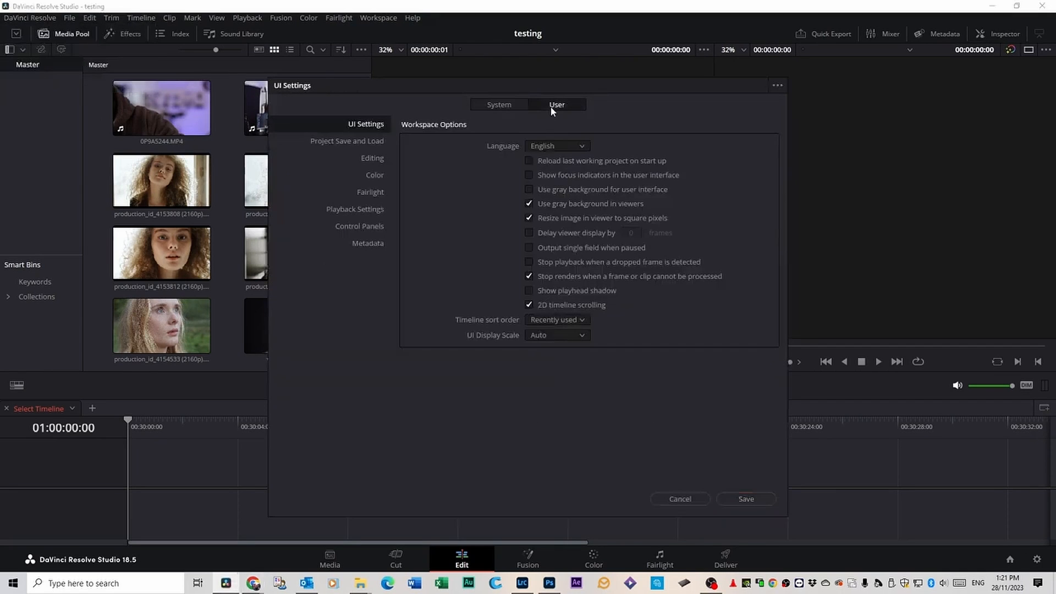
click(376, 158)
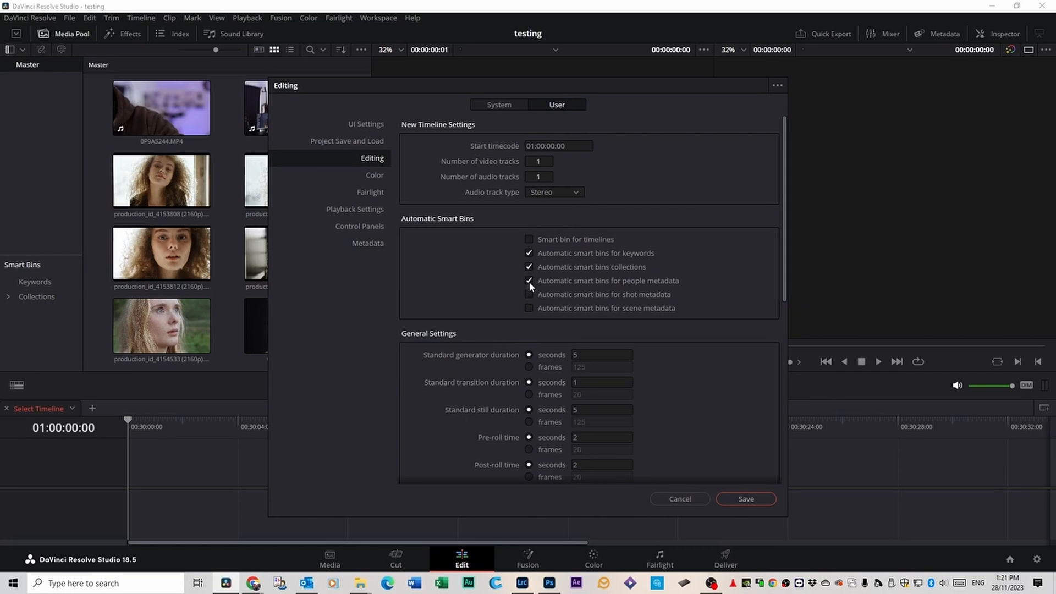
click(757, 498)
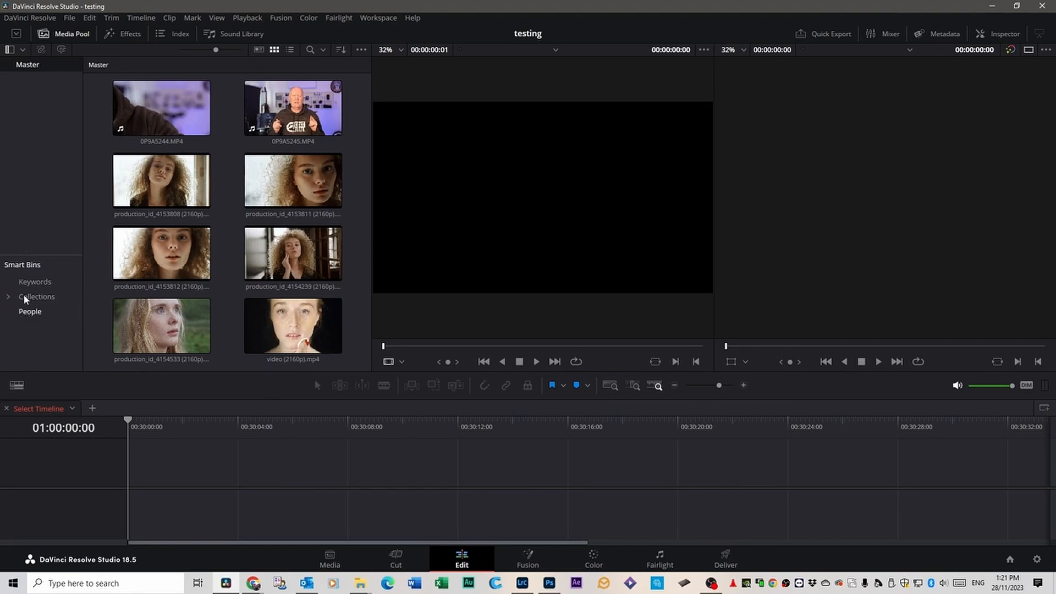
Step: View the clips in the People smart bin and look through its list of people
click(28, 312)
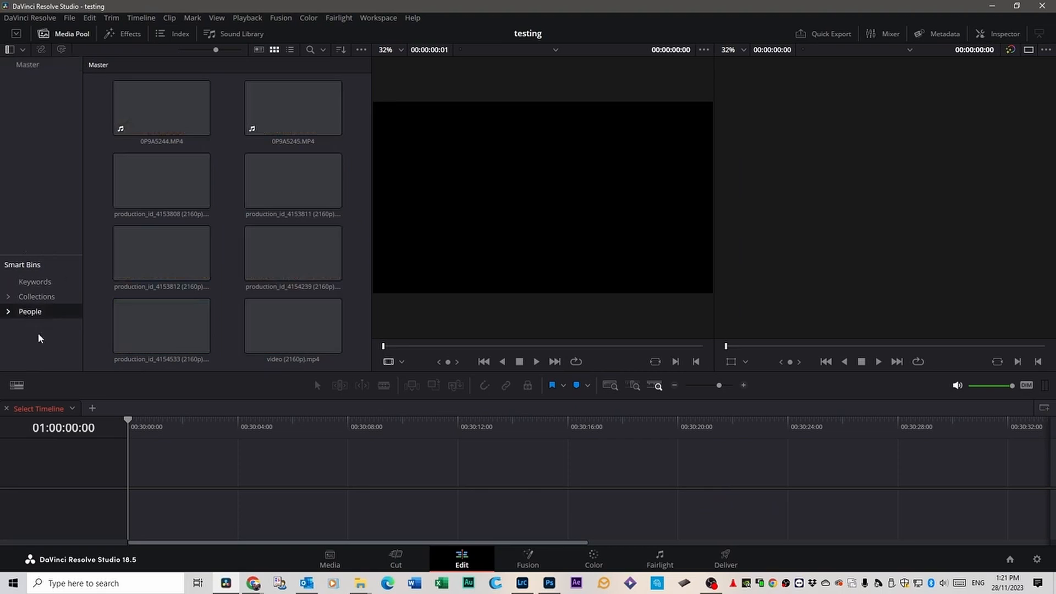
click(8, 311)
click(8, 311)
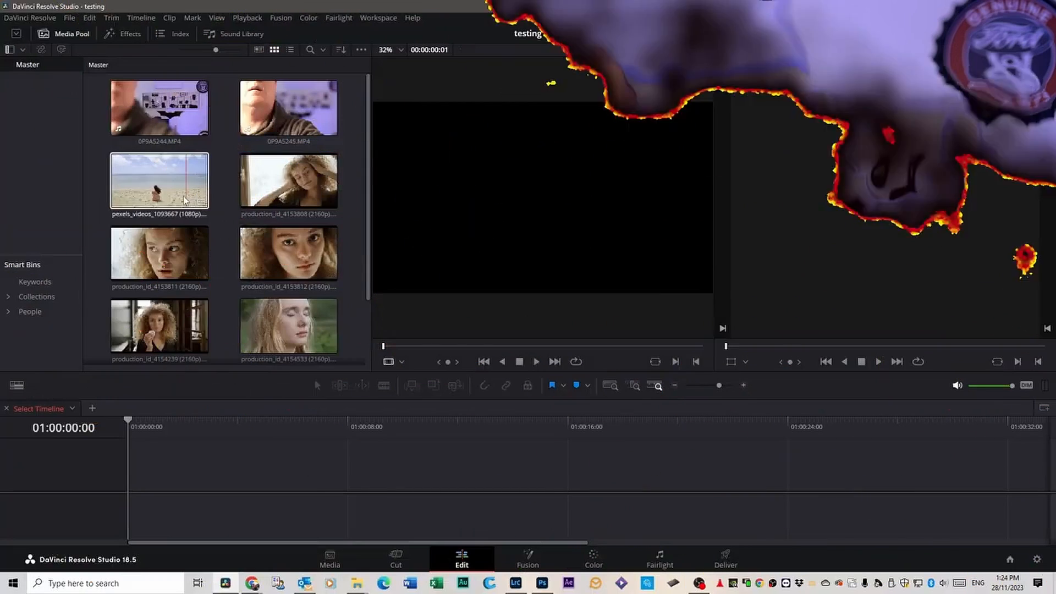
drag(159, 180, 487, 215)
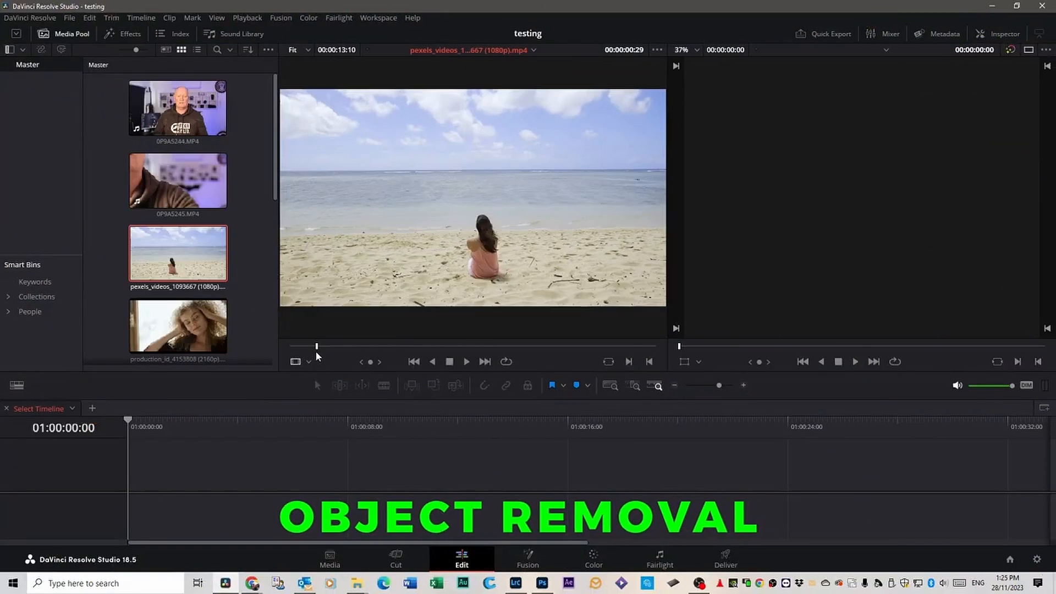
drag(315, 346, 424, 348)
click(628, 362)
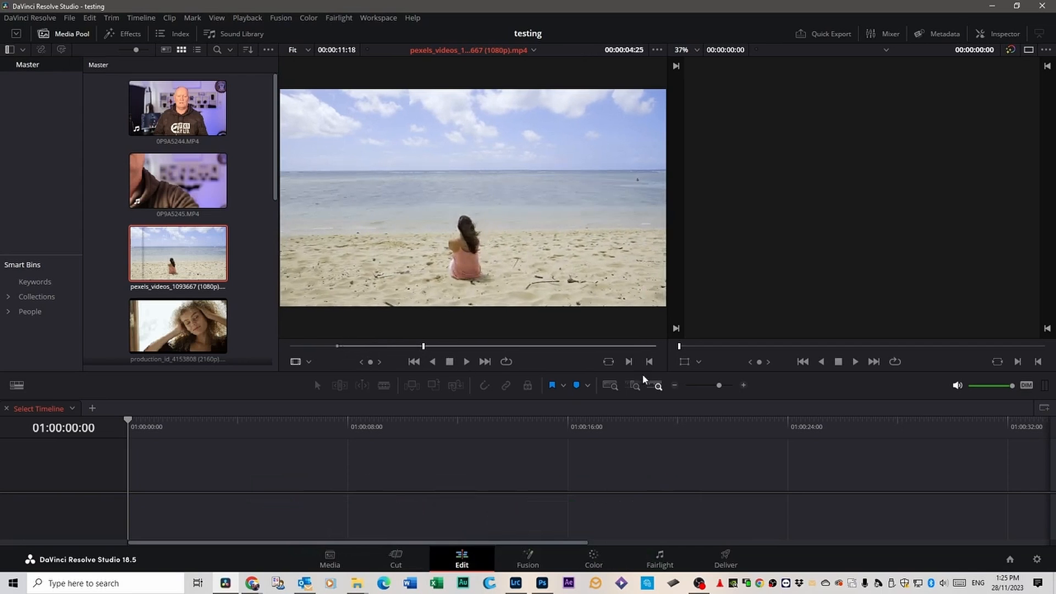
drag(540, 330, 142, 473)
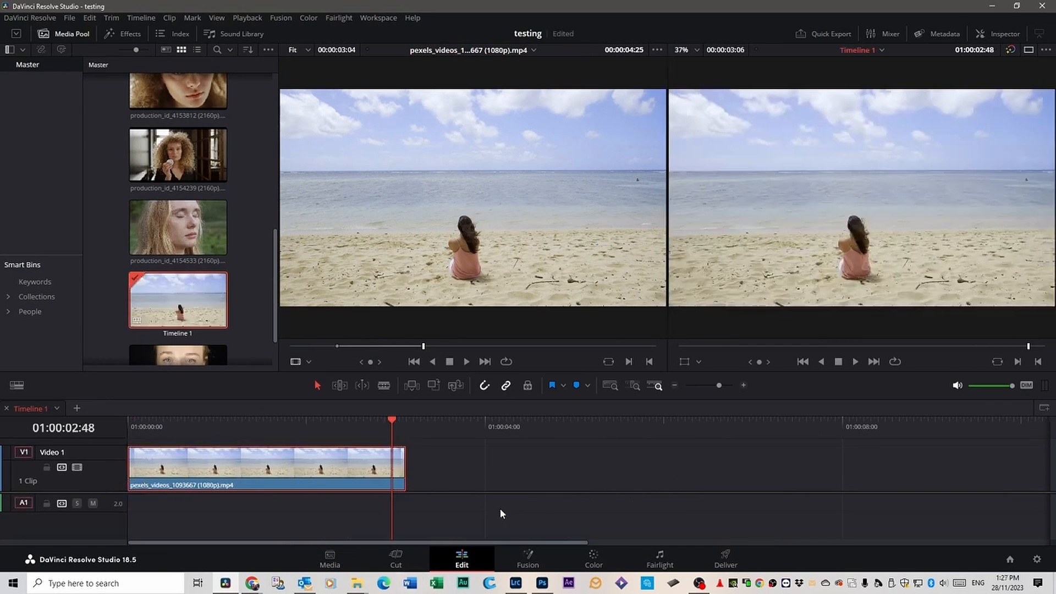
Step: On the Color page, draw a closed curve window on node 01 around the woman sitting on the beach
click(593, 559)
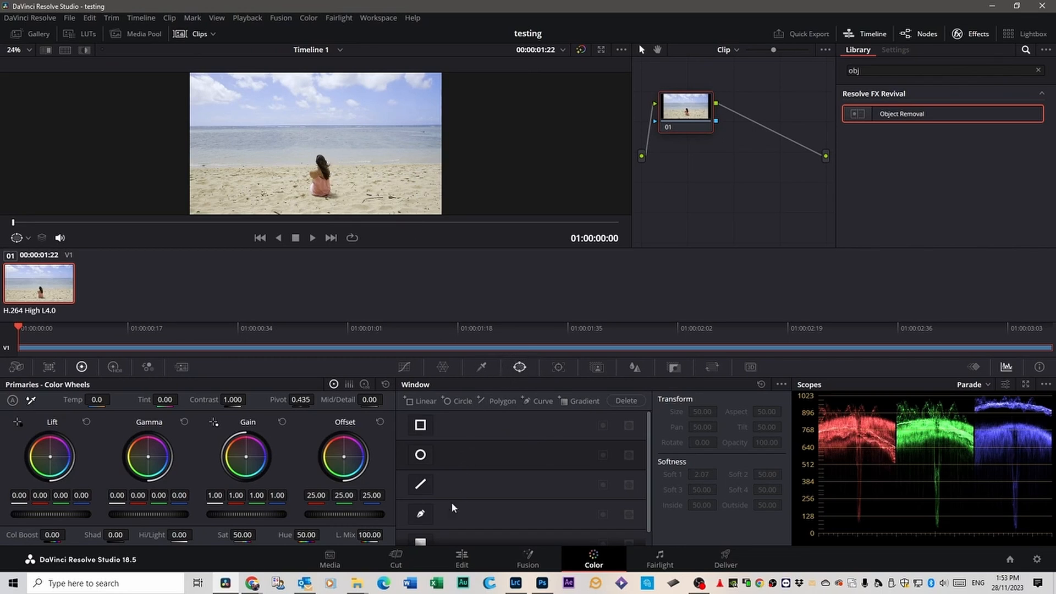
click(421, 514)
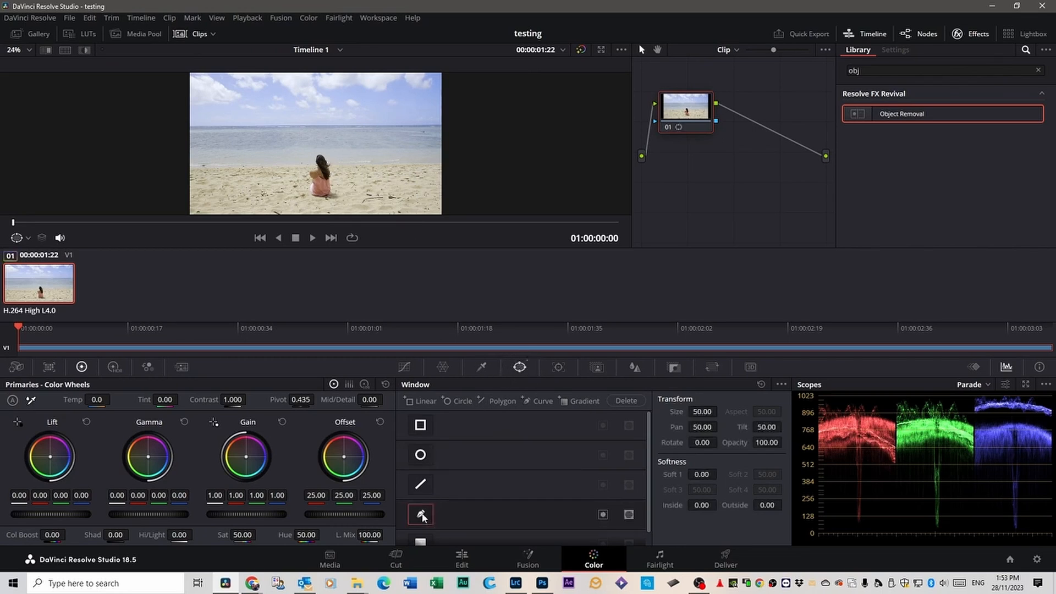
click(302, 152)
click(298, 167)
click(298, 182)
click(300, 196)
click(310, 204)
click(326, 205)
click(341, 199)
click(344, 182)
click(341, 164)
click(332, 153)
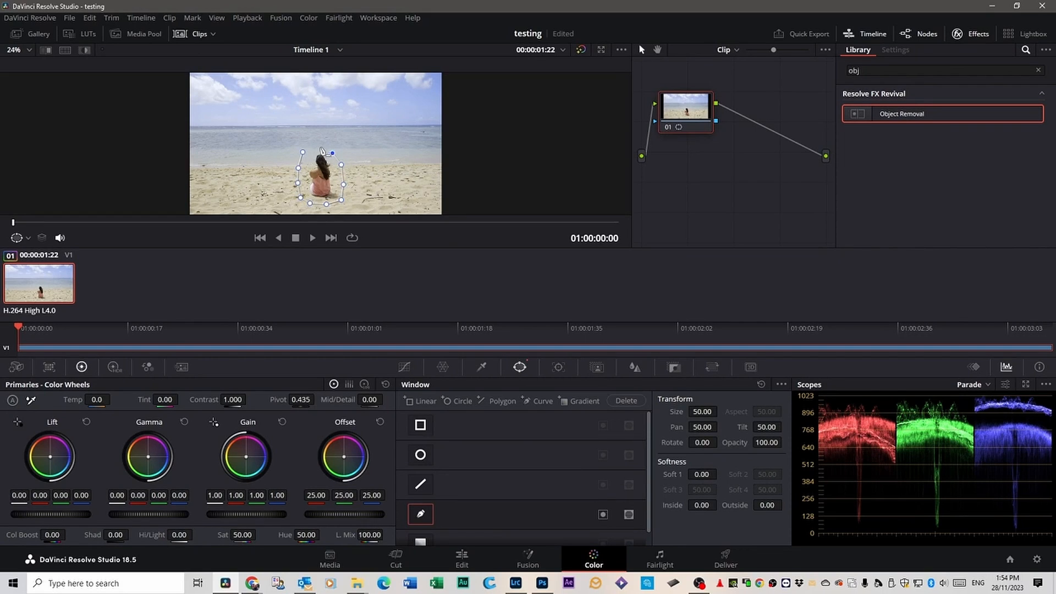
click(321, 147)
click(311, 148)
click(303, 151)
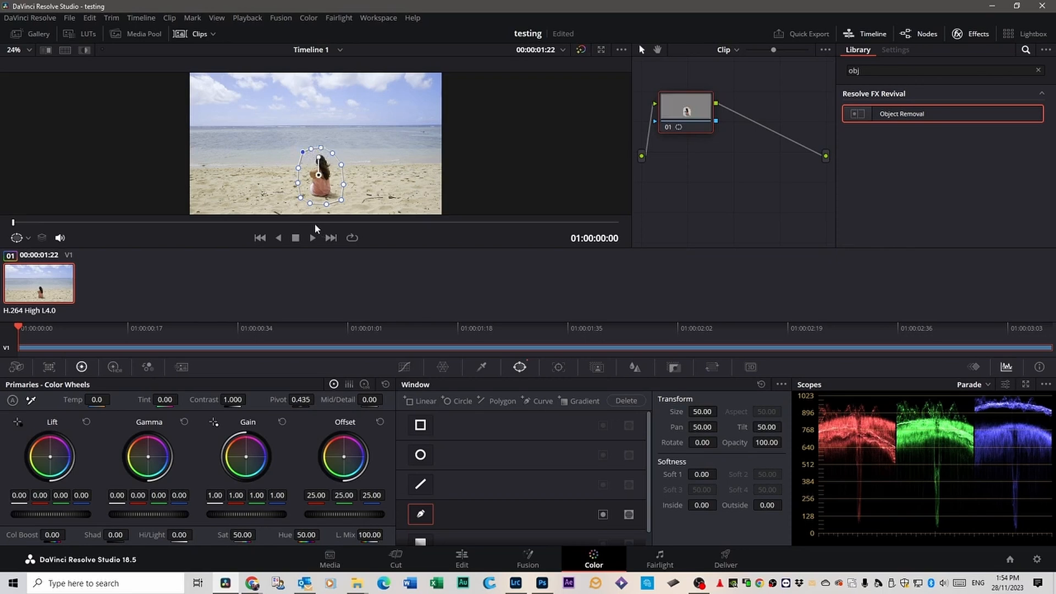
Step: Track the woman's window forward and in reverse through the beach clip and check the track
click(558, 366)
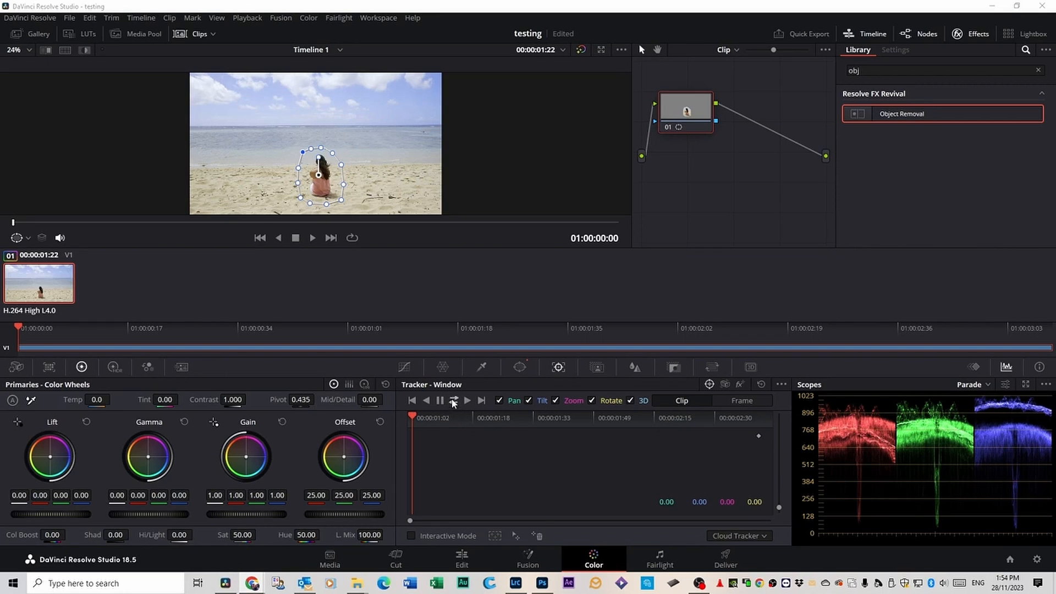
click(453, 401)
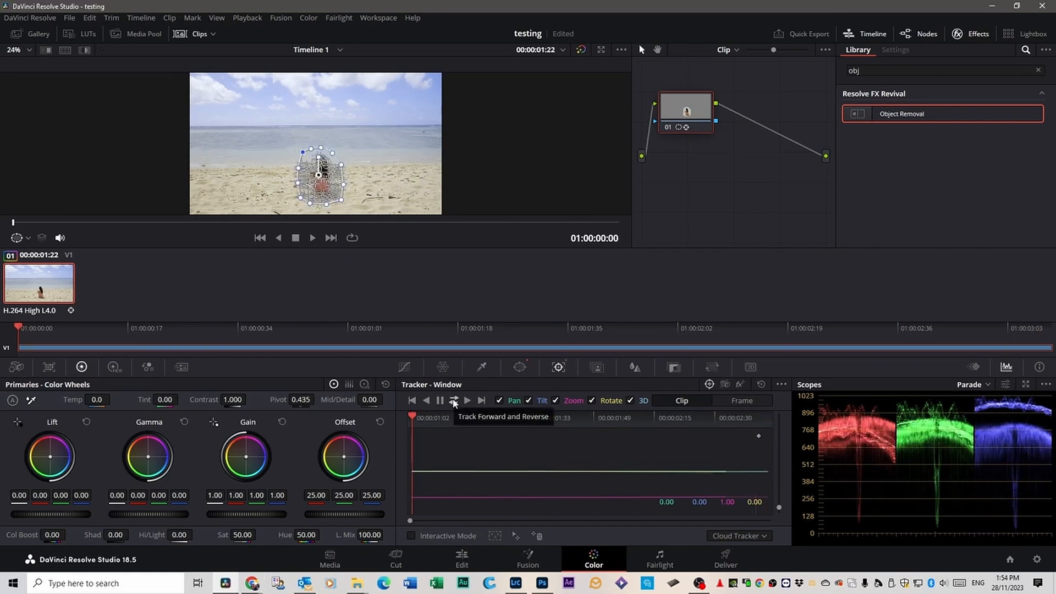
drag(636, 420, 400, 422)
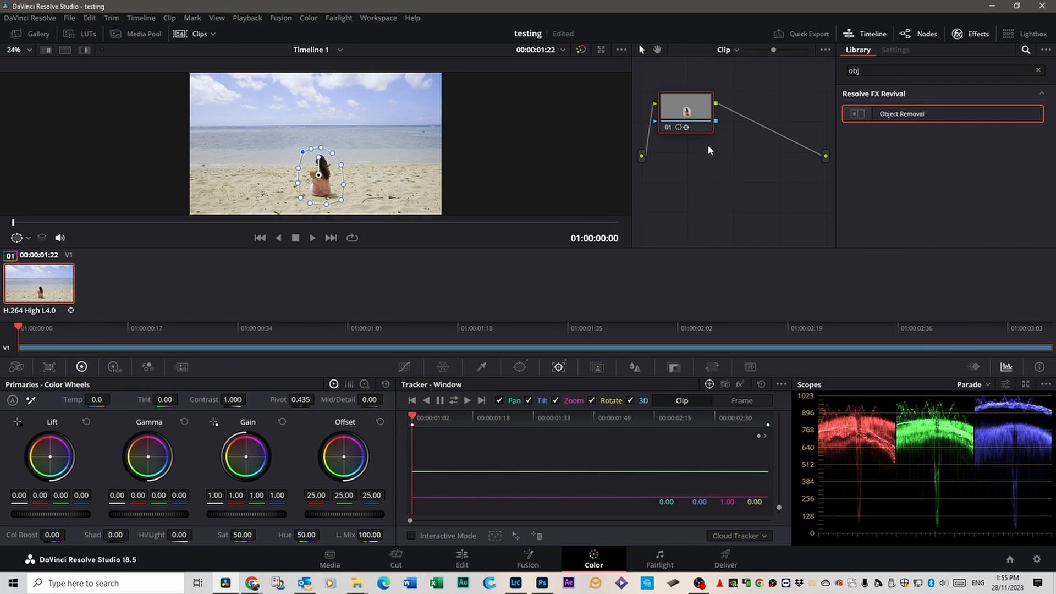
Step: Add a serial node after node 01 and apply the Object Removal effect to it
right_click(687, 112)
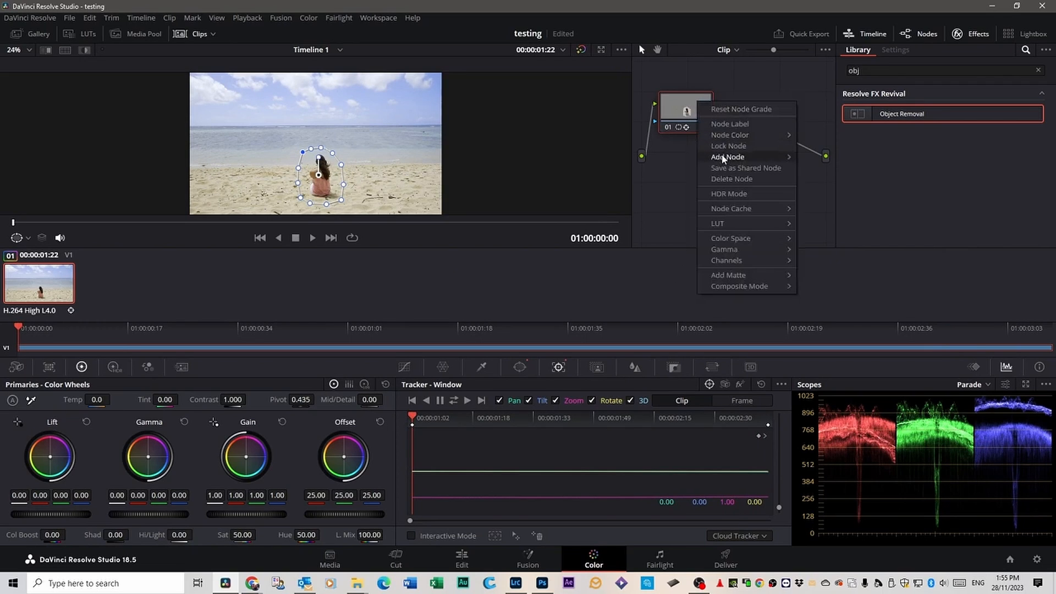
mouse_move(726, 158)
click(832, 157)
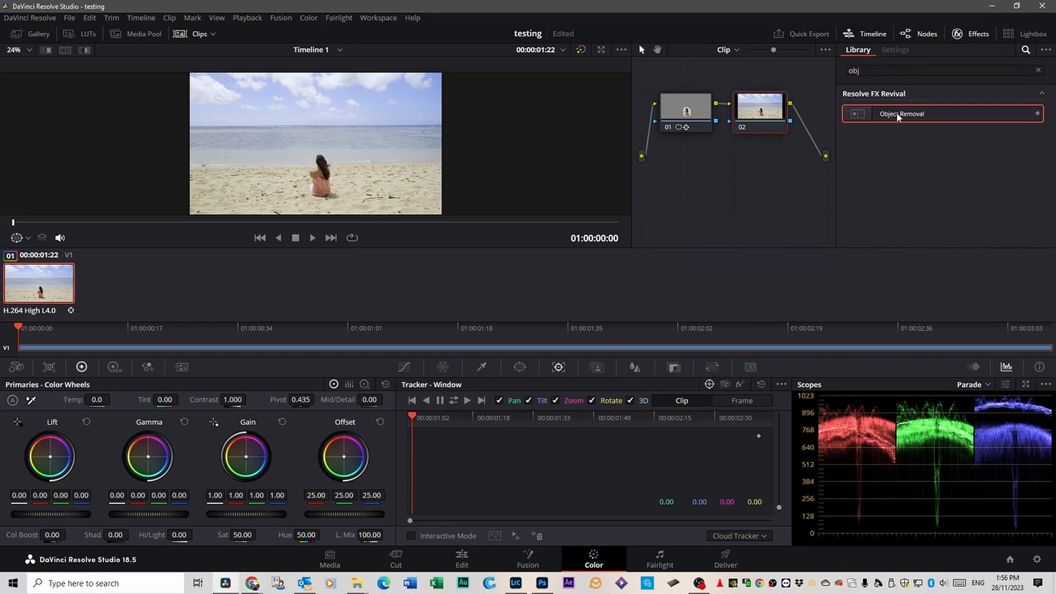
drag(899, 115, 767, 123)
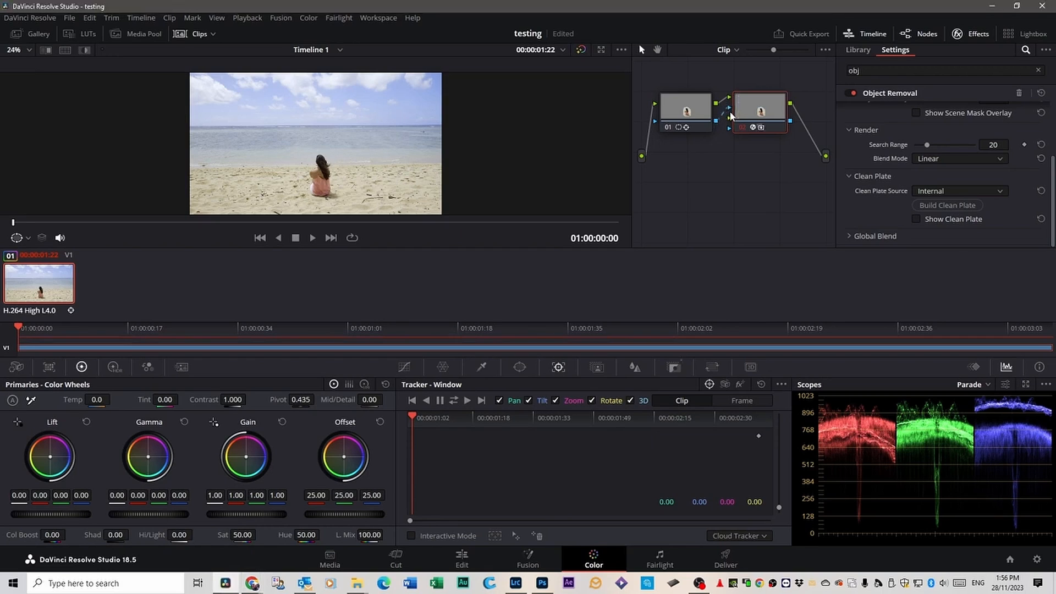
Step: Run the Object Removal scene analysis over the whole beach clip with the Boundary scene mode
scroll(890, 208, up, 3)
scroll(890, 208, up, 1)
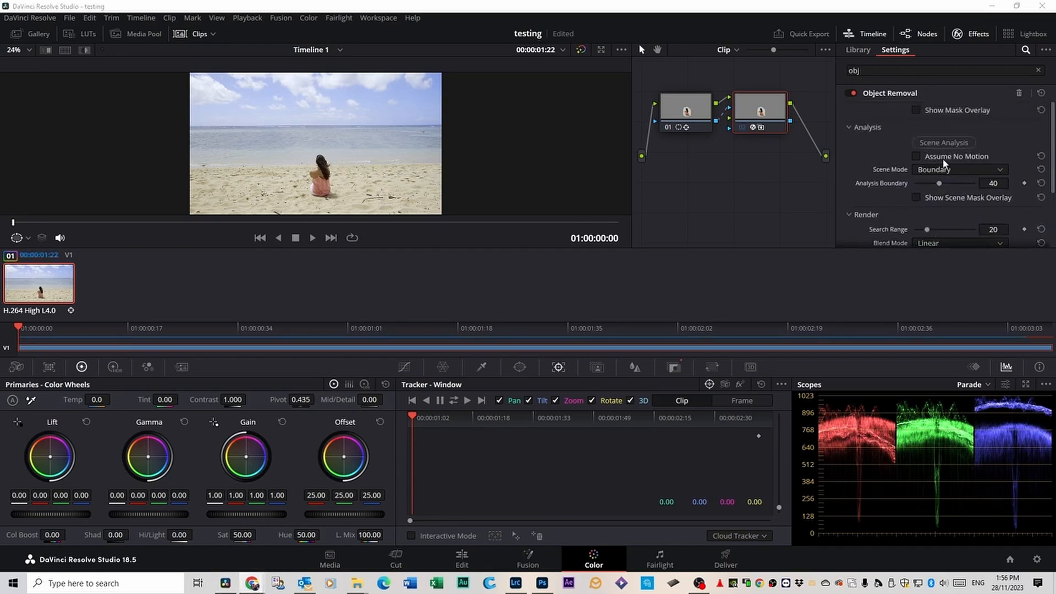
click(924, 143)
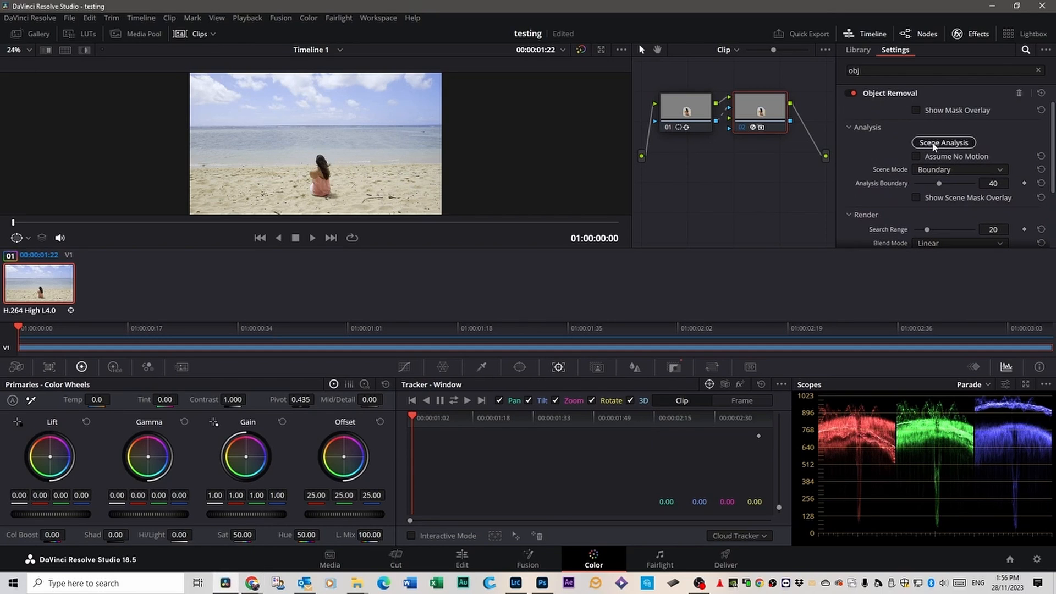
click(933, 144)
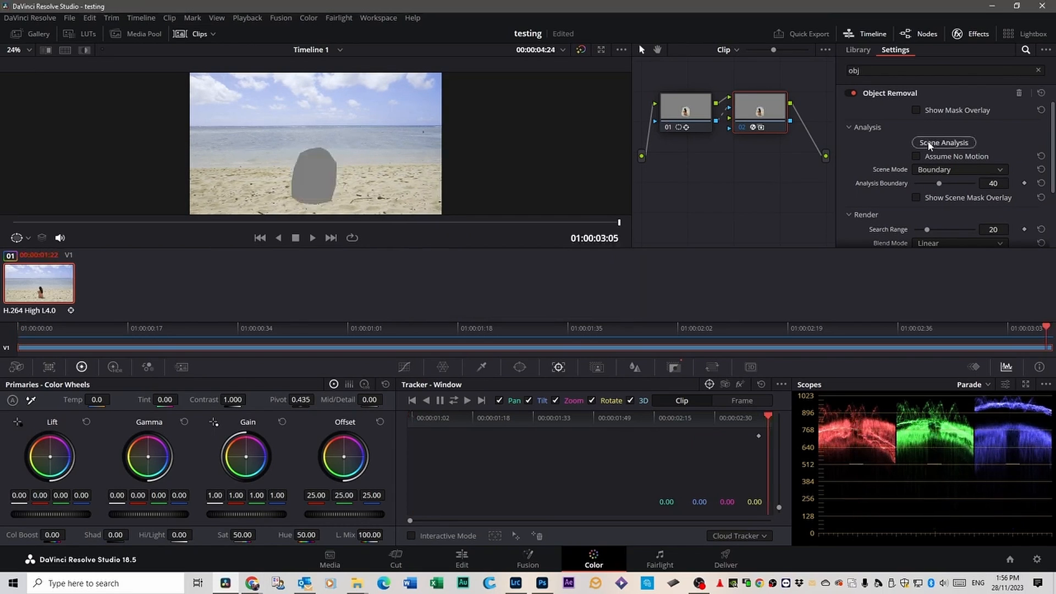
mouse_move(1045, 328)
mouse_down()
mouse_move(18, 338)
mouse_move(1050, 329)
mouse_up()
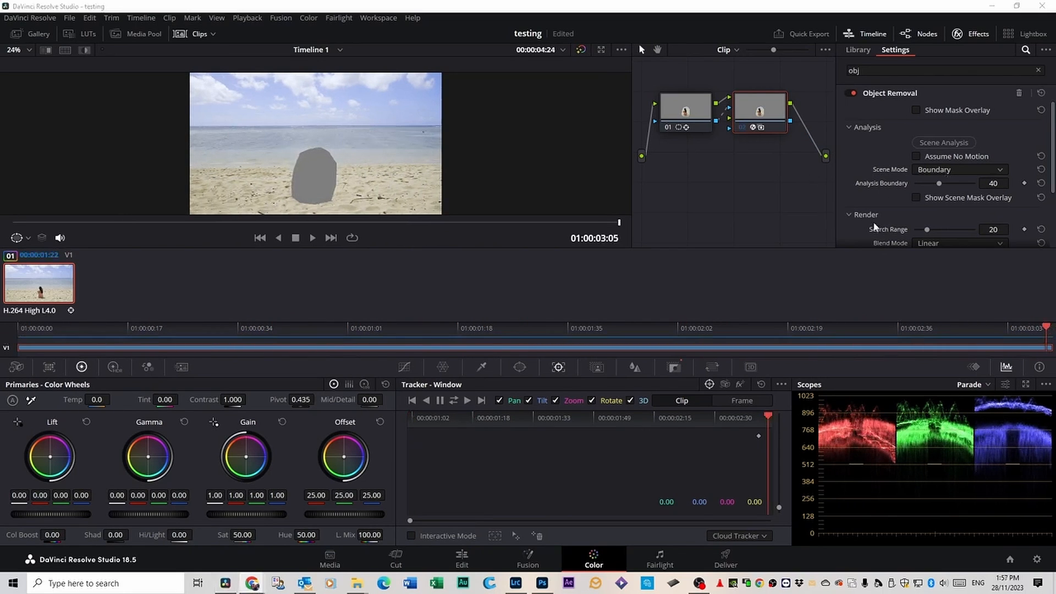
Step: Build the internal clean plate for the Object Removal effect and review the beach clip from end to start
scroll(943, 170, down, 3)
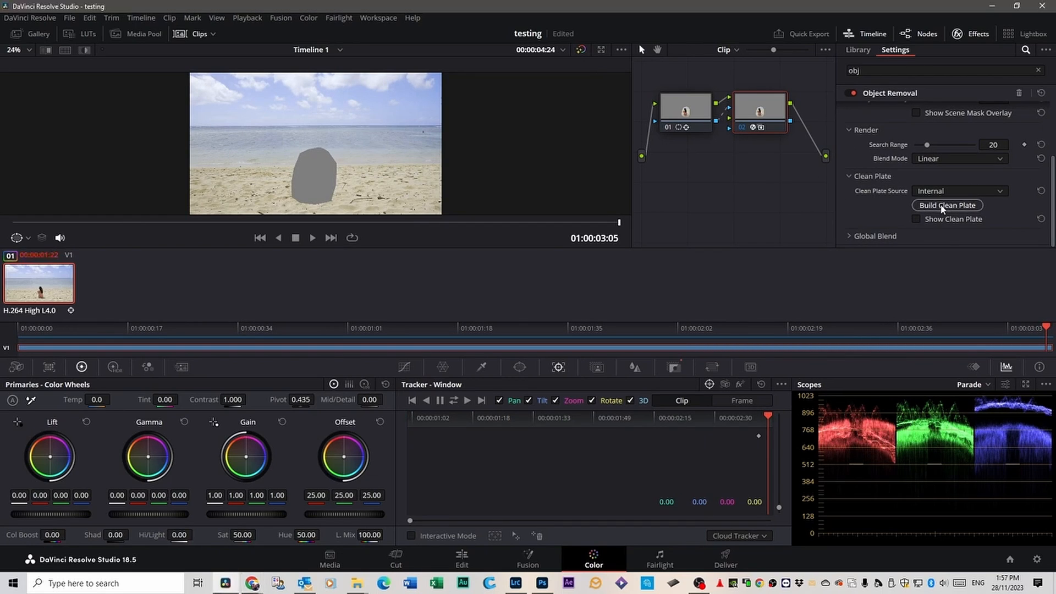
click(942, 207)
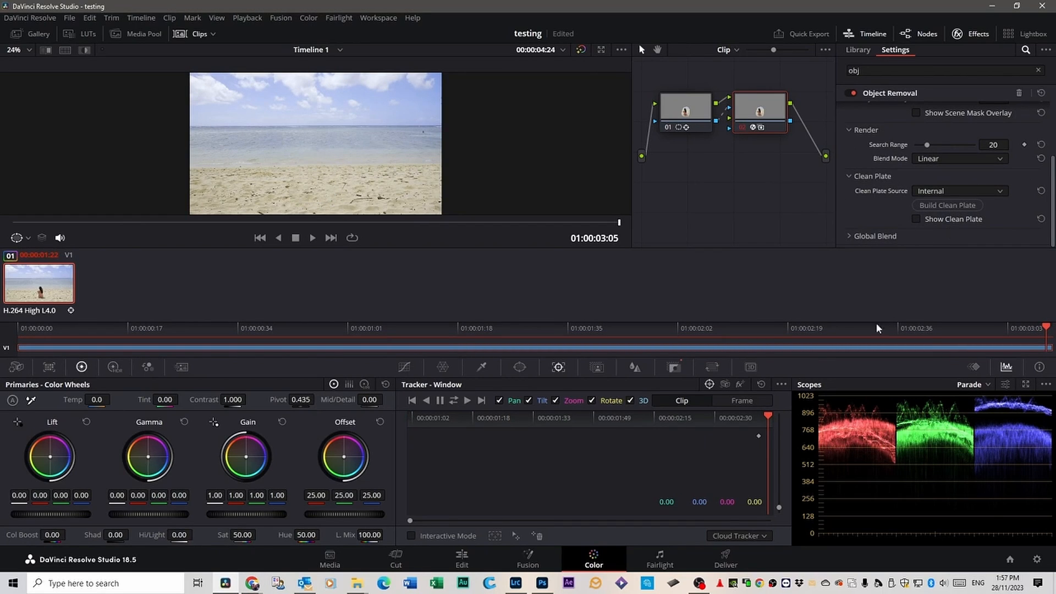
drag(1046, 331, 15, 315)
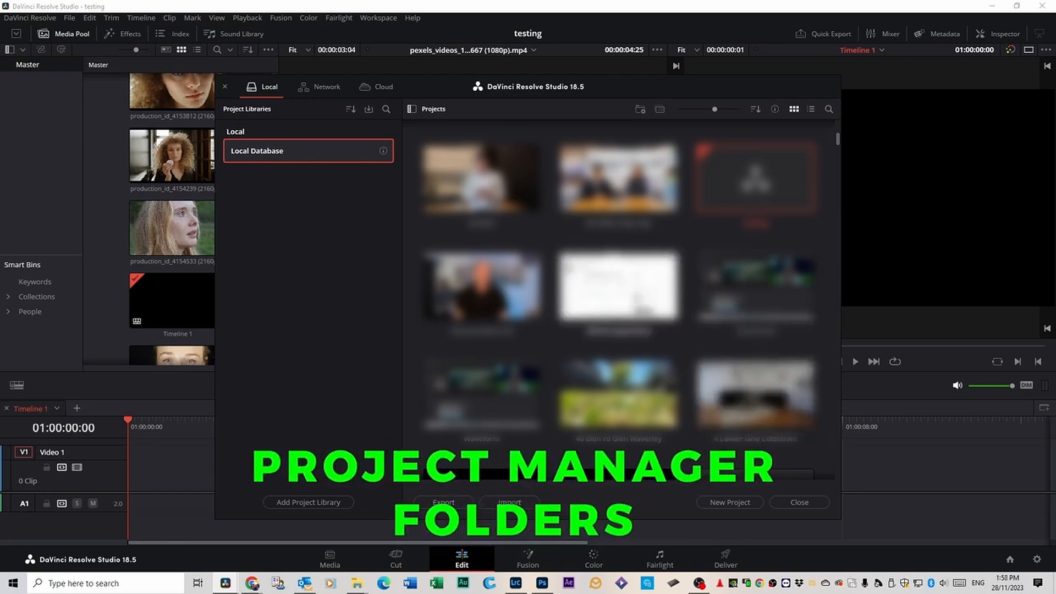
Step: Create a work folder among the projects of the Local Database in the Project Manager and open it
scroll(619, 286, down, 4)
scroll(619, 286, down, 3)
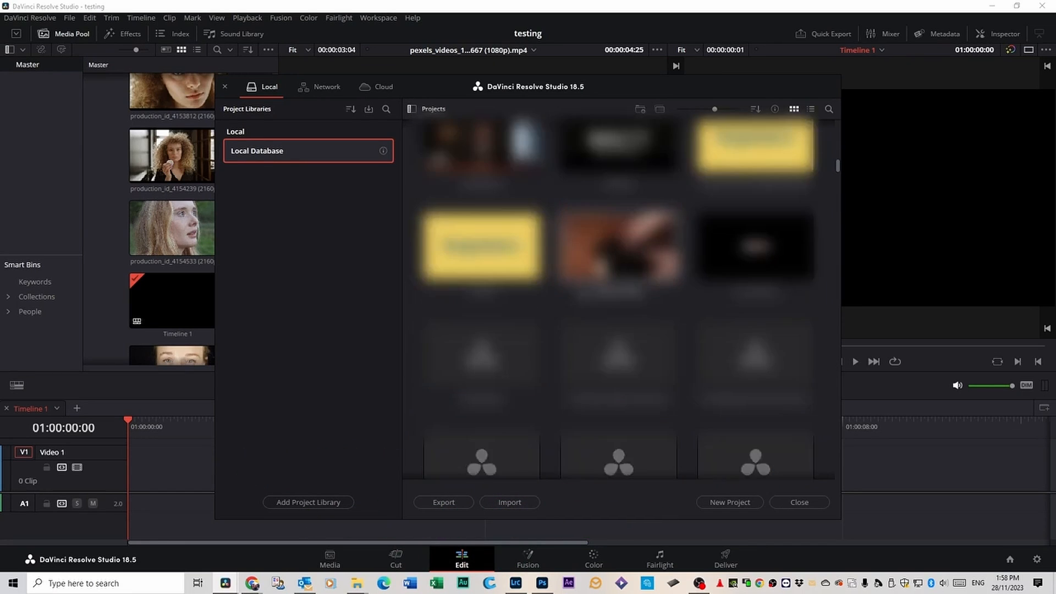
scroll(618, 286, down, 5)
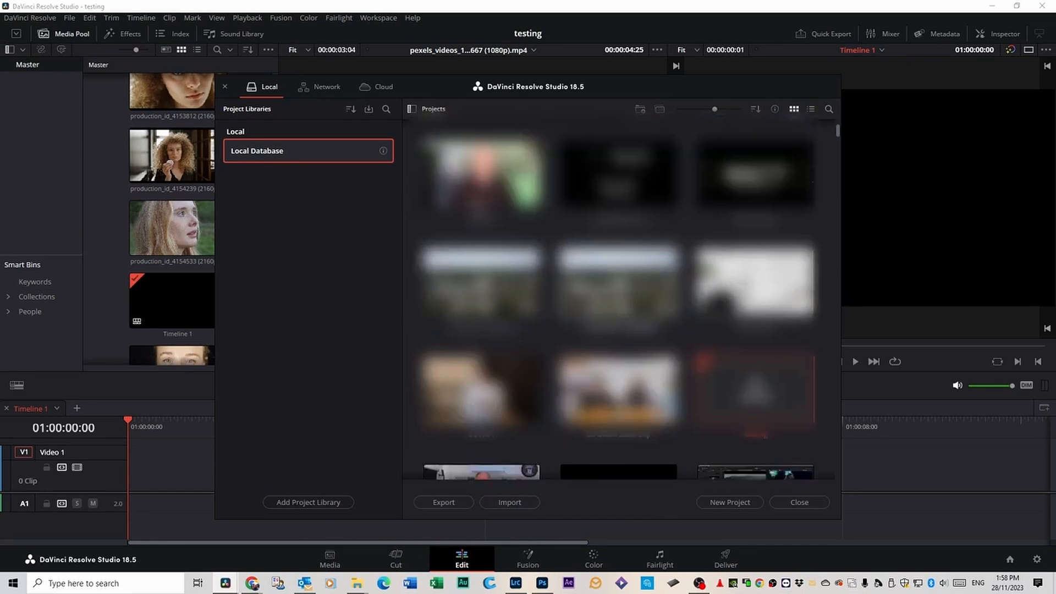
scroll(619, 286, up, 5)
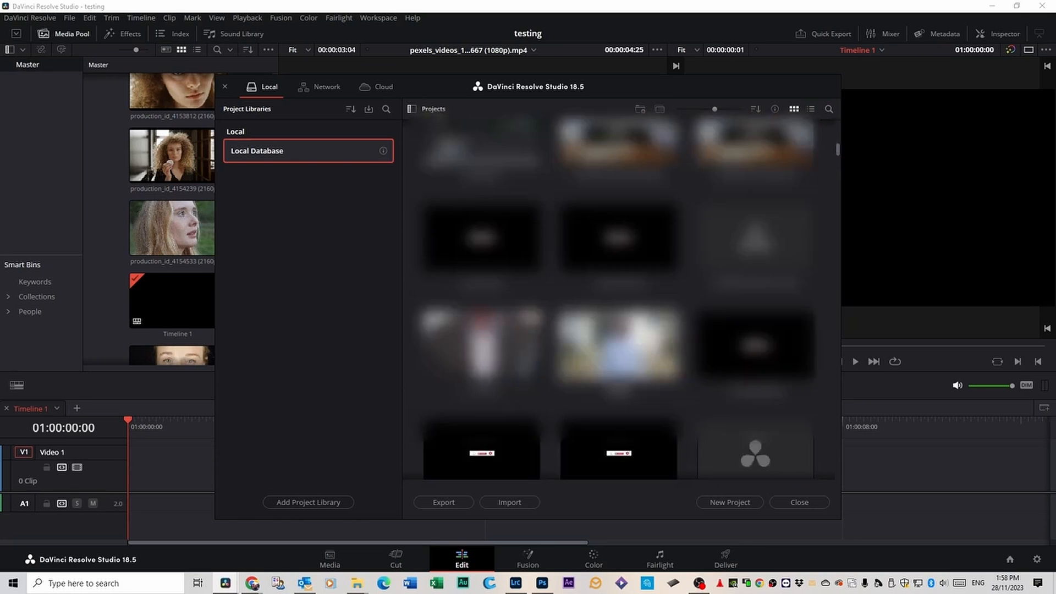
scroll(619, 286, up, 4)
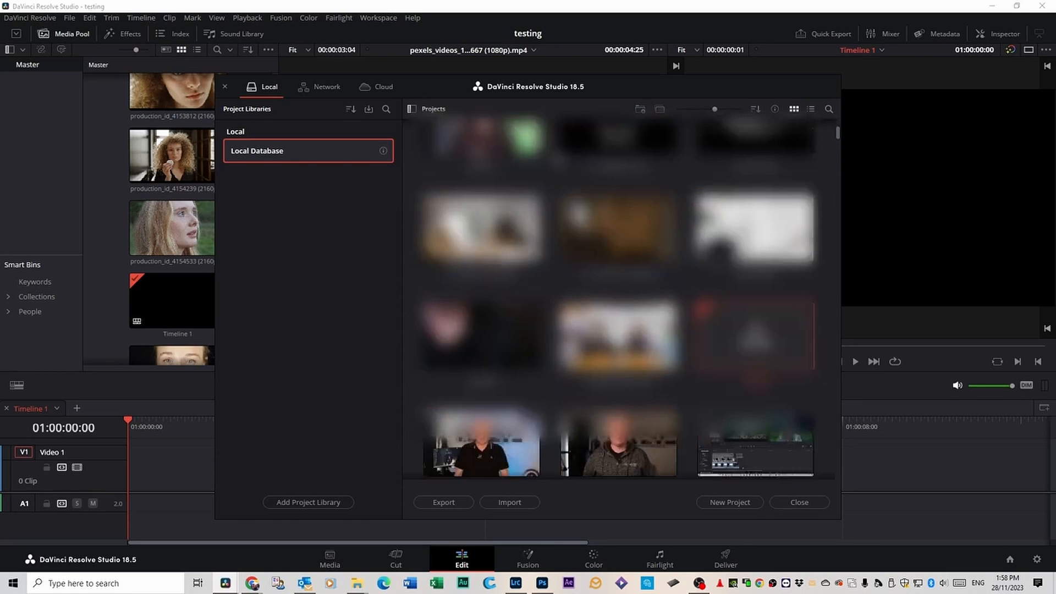
click(640, 109)
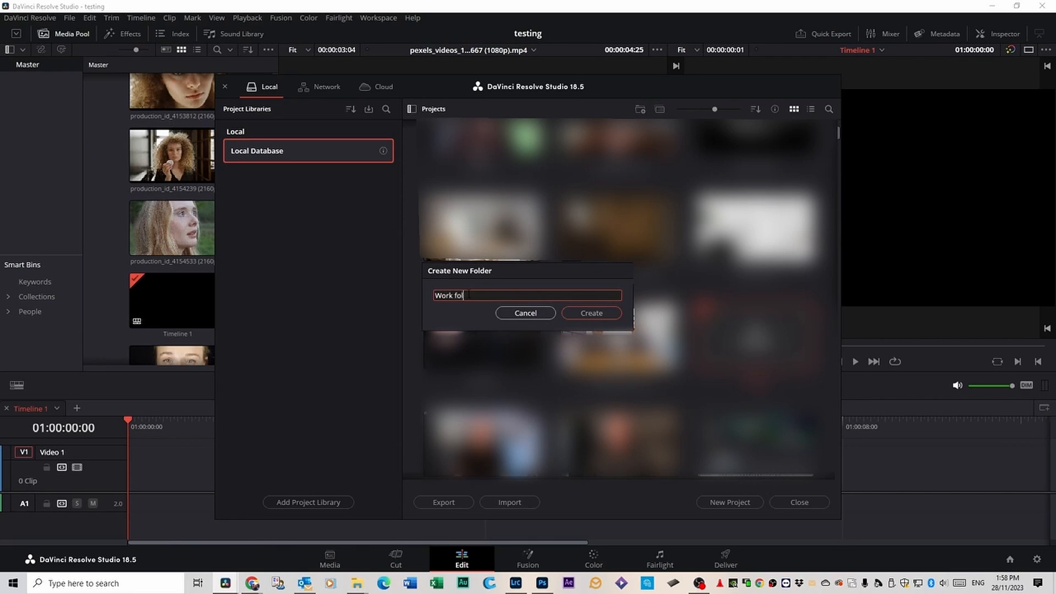
click(587, 312)
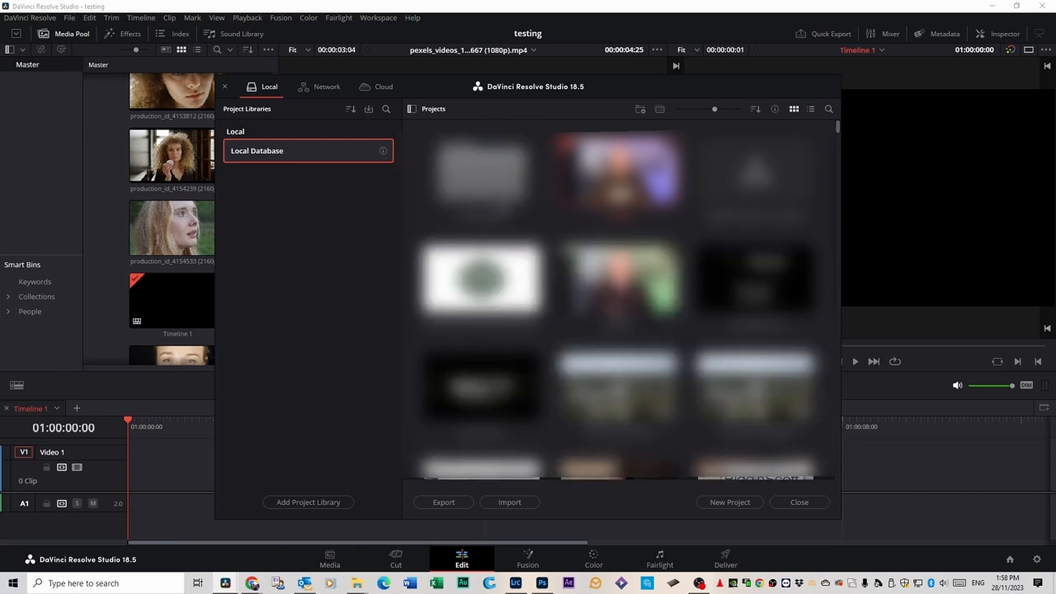
double_click(484, 179)
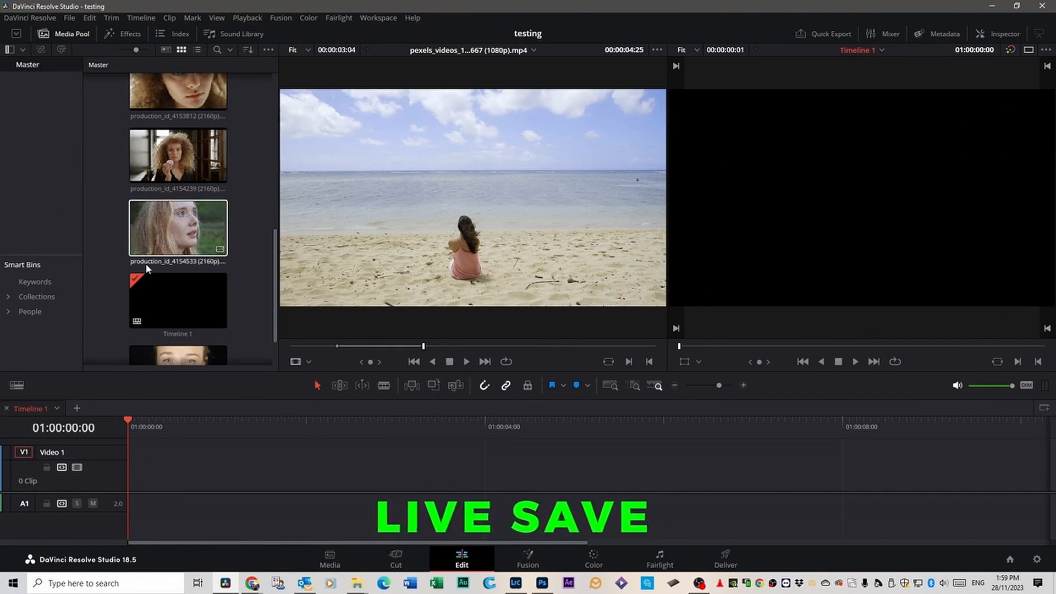
Step: Open the Project Save and Load settings in the User preferences
click(26, 17)
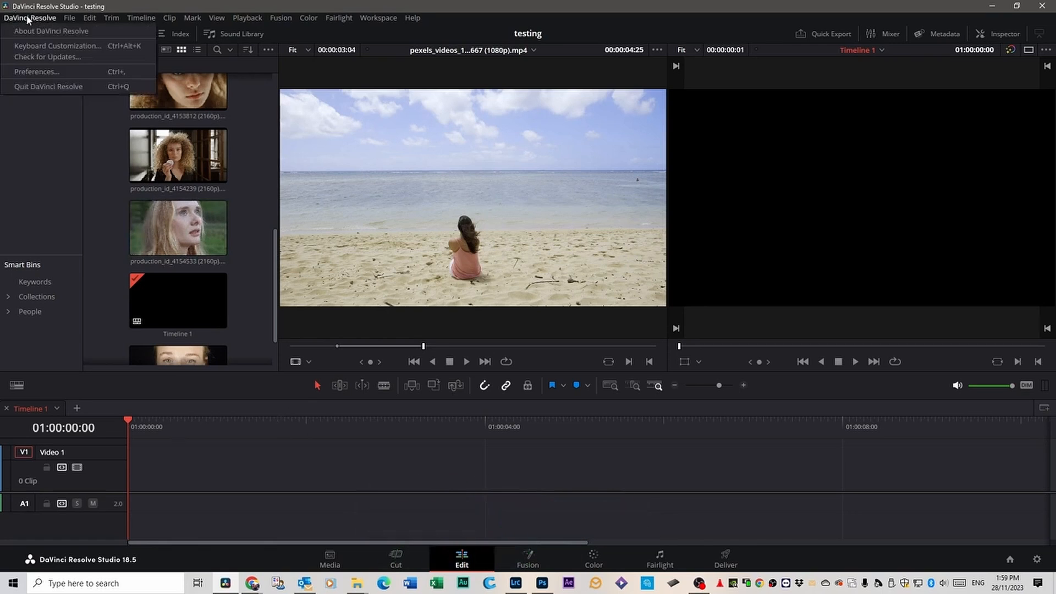
click(38, 68)
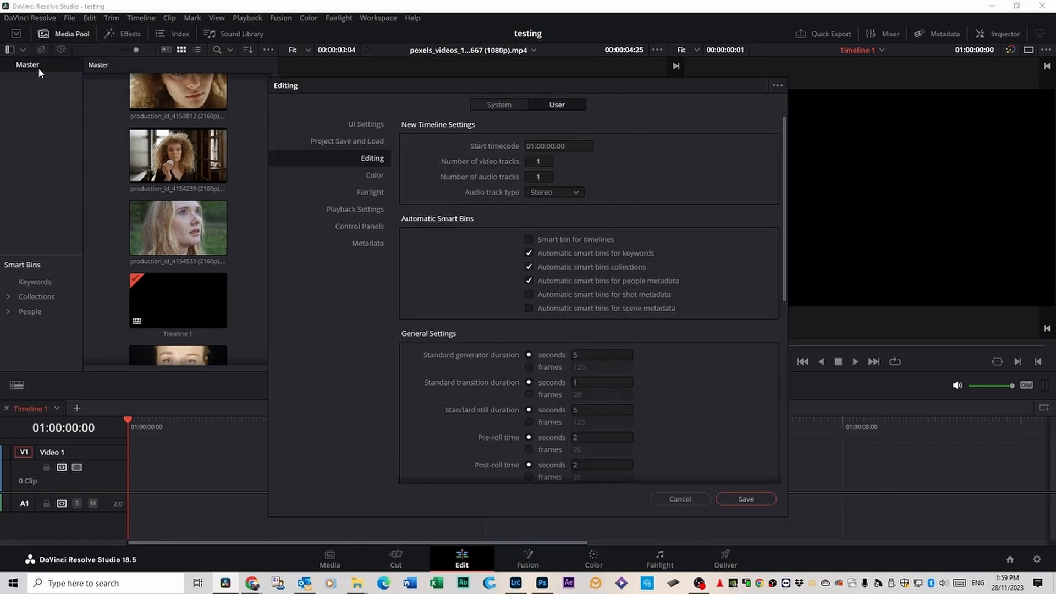
click(560, 105)
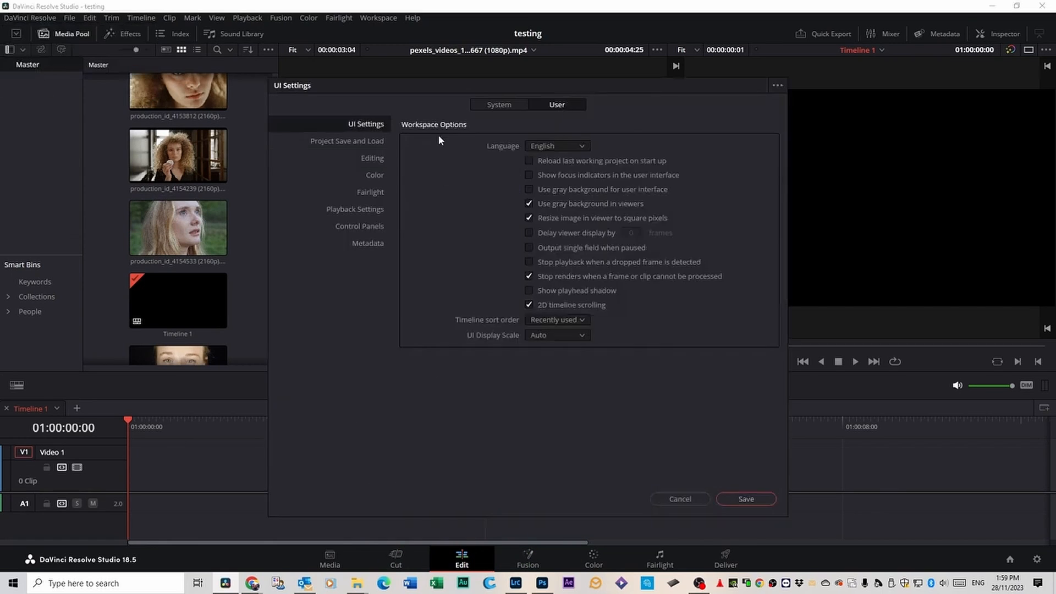
click(367, 144)
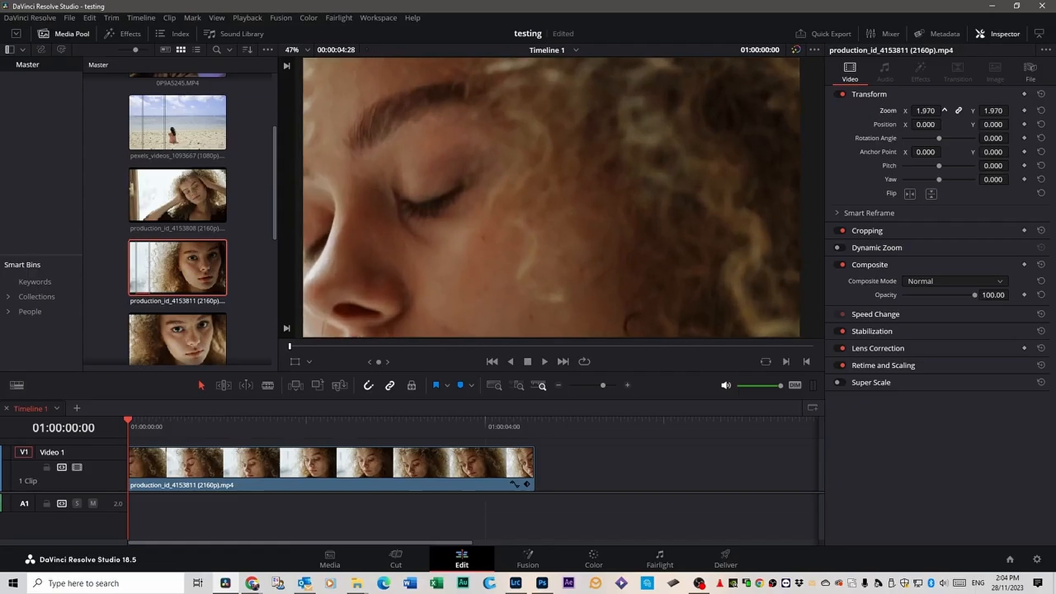
mouse_move(925, 110)
mouse_down()
mouse_move(894, 110)
mouse_move(1016, 110)
mouse_move(935, 110)
mouse_move(942, 124)
mouse_move(931, 124)
mouse_move(959, 125)
mouse_move(932, 124)
mouse_up()
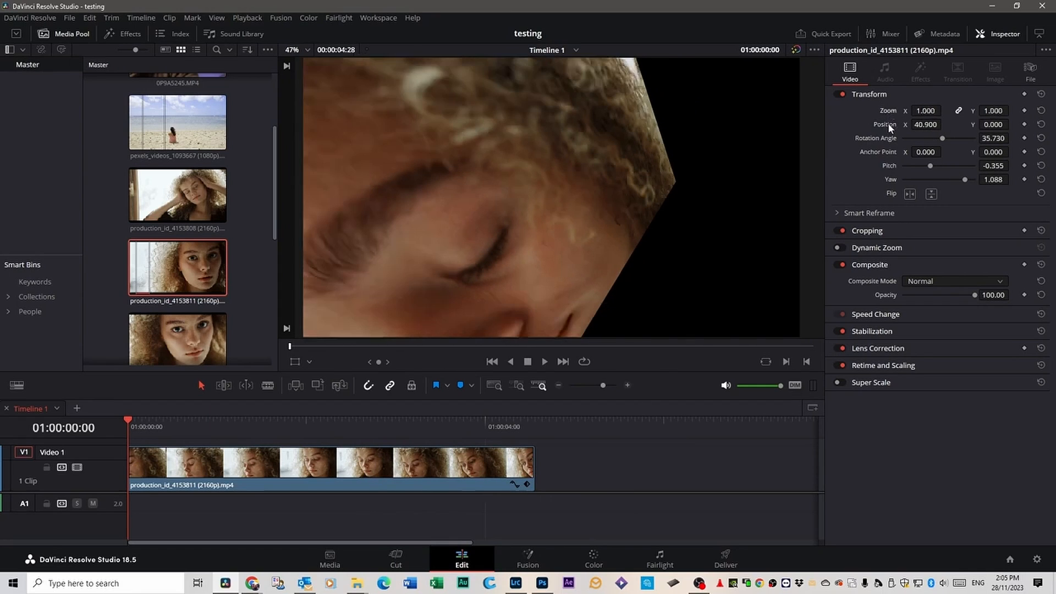
double_click(887, 123)
double_click(886, 139)
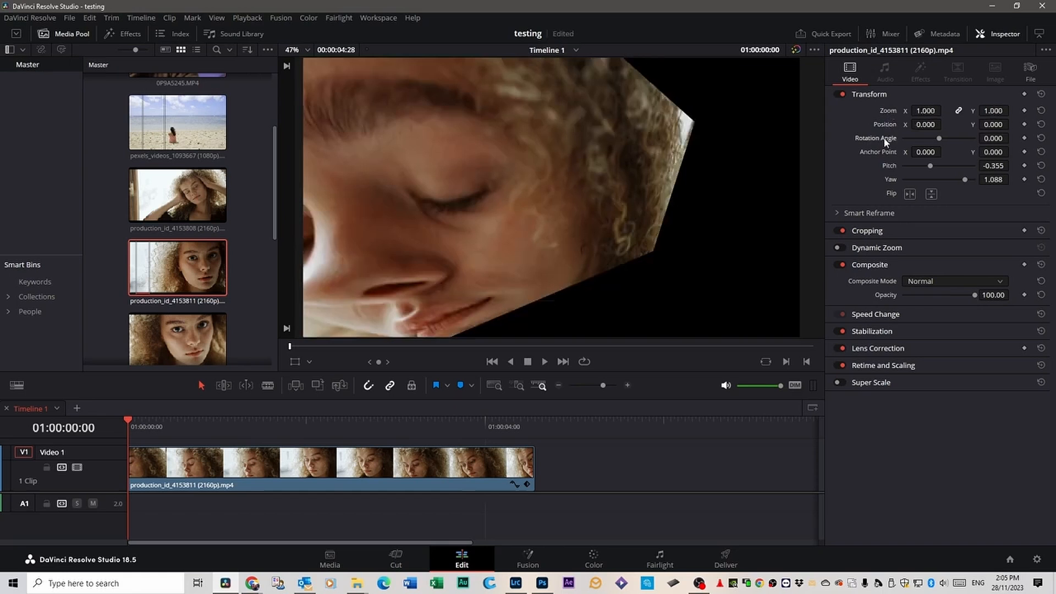
double_click(889, 166)
double_click(891, 181)
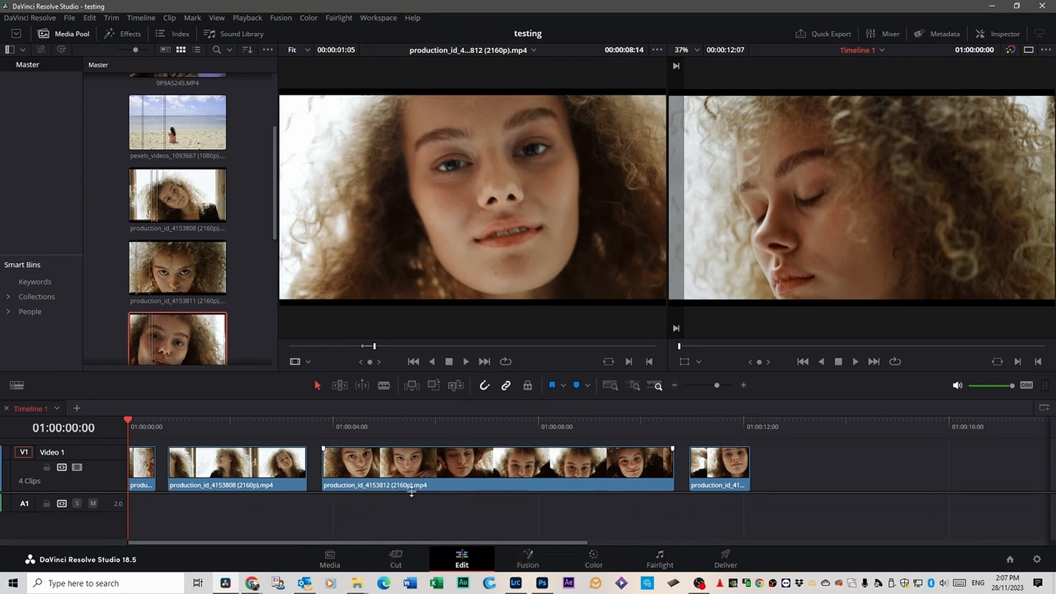
Step: Find the Delete Gaps command in Keyboard Customization by searching for "delete gaps" and select it
click(40, 18)
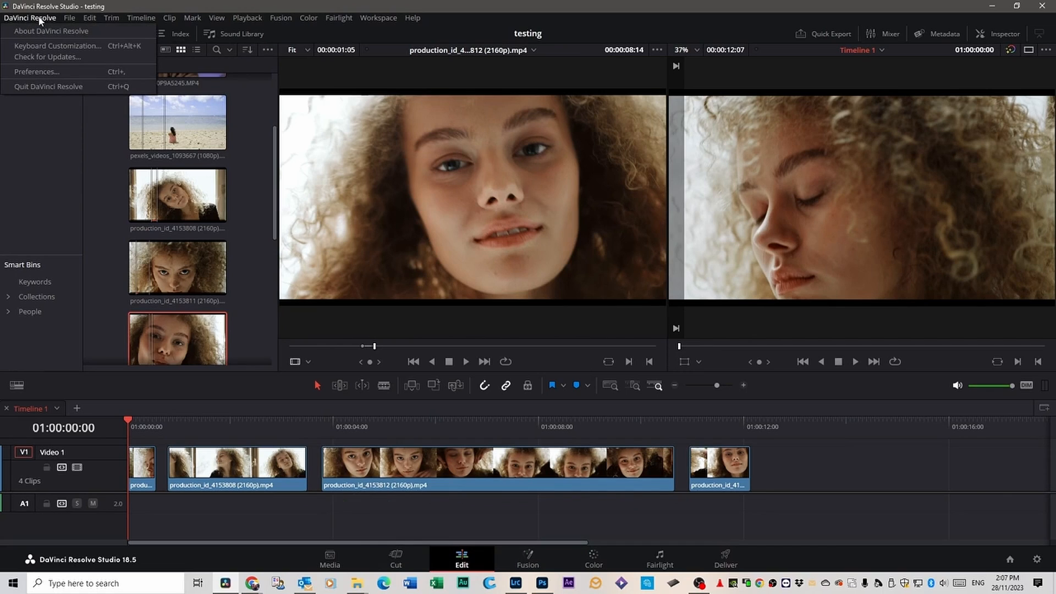
click(48, 47)
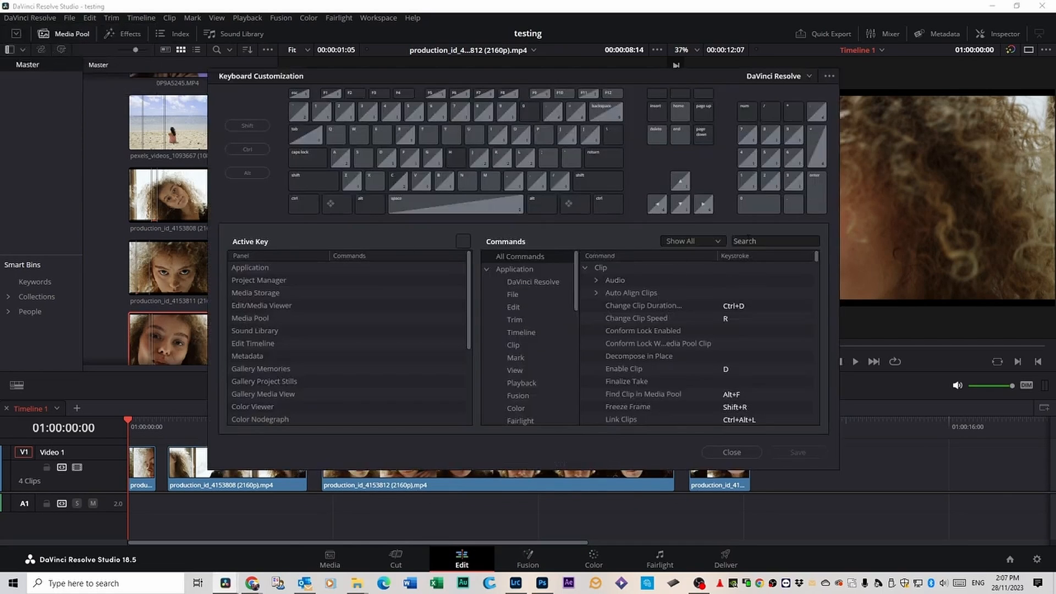
click(749, 242)
text(d)
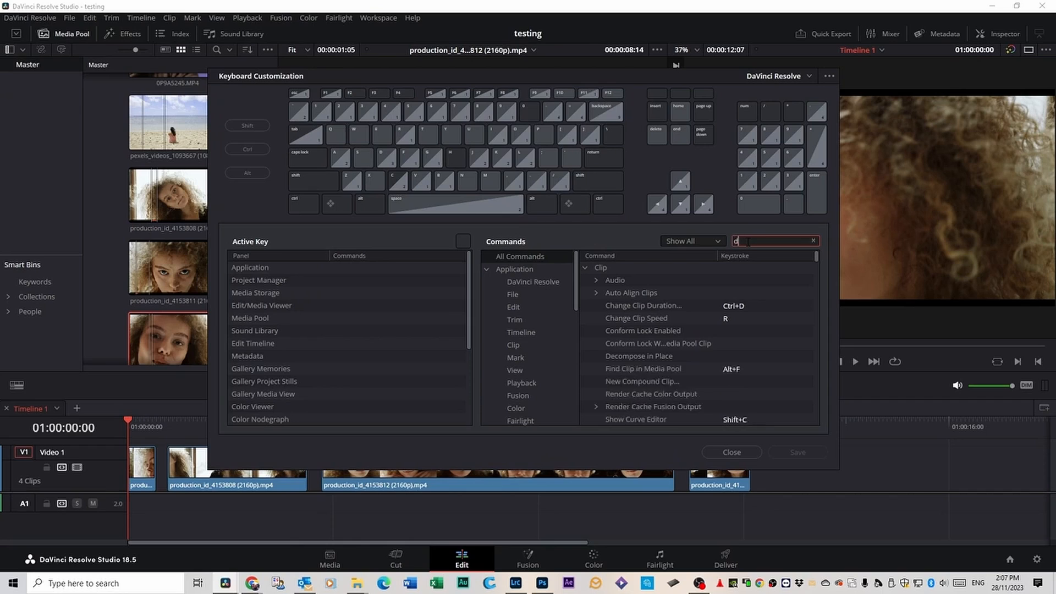
text(elete gaps)
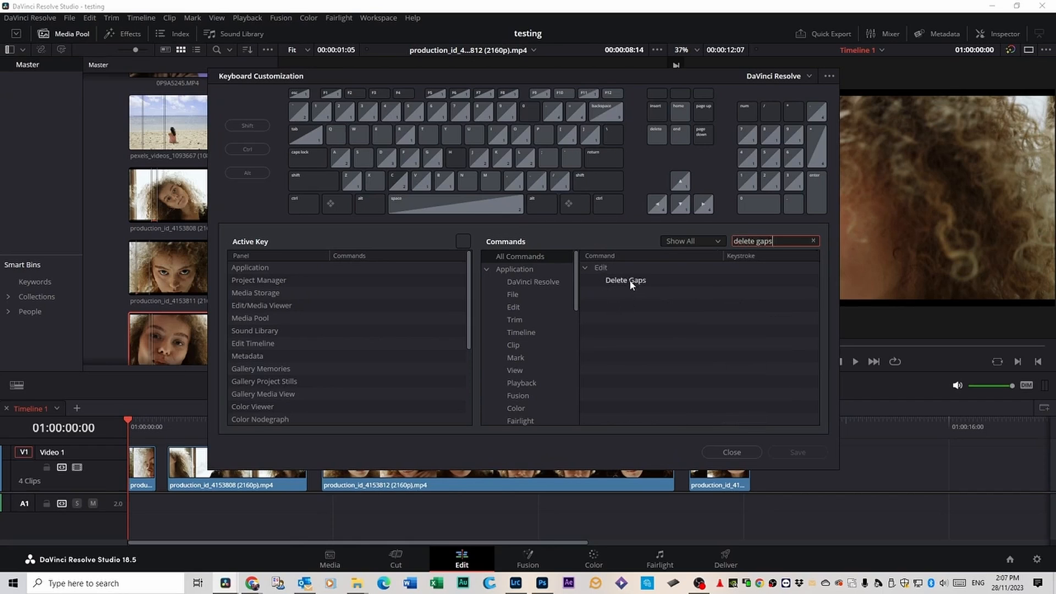
click(630, 282)
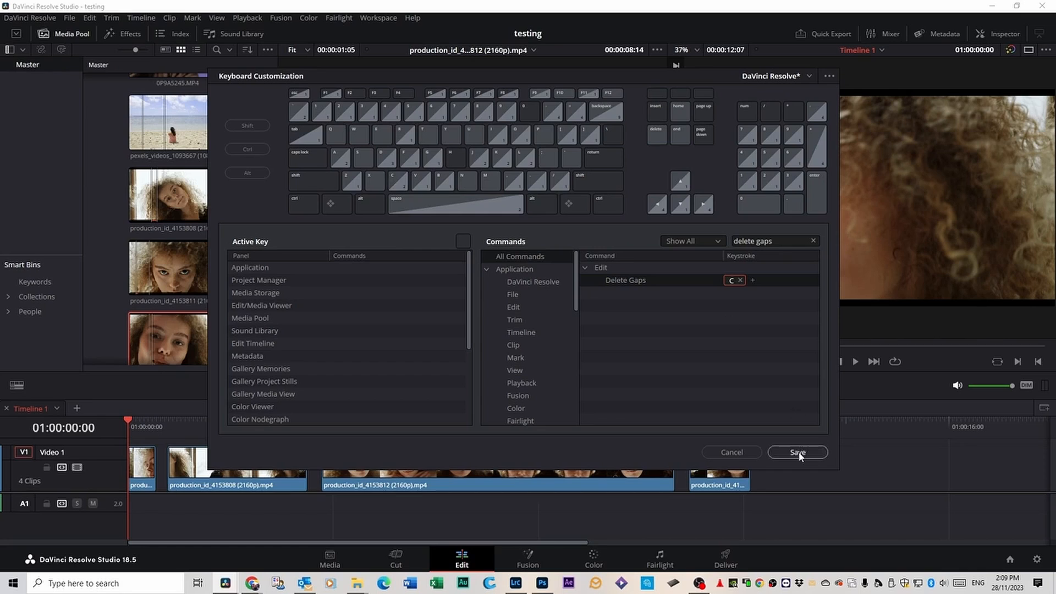
click(732, 282)
key(d)
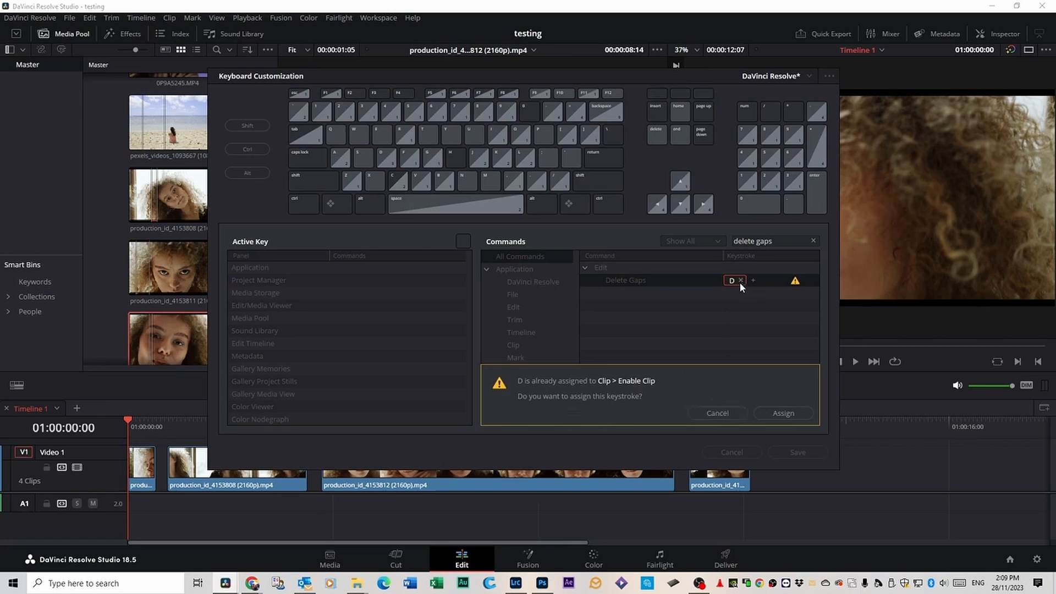
click(725, 413)
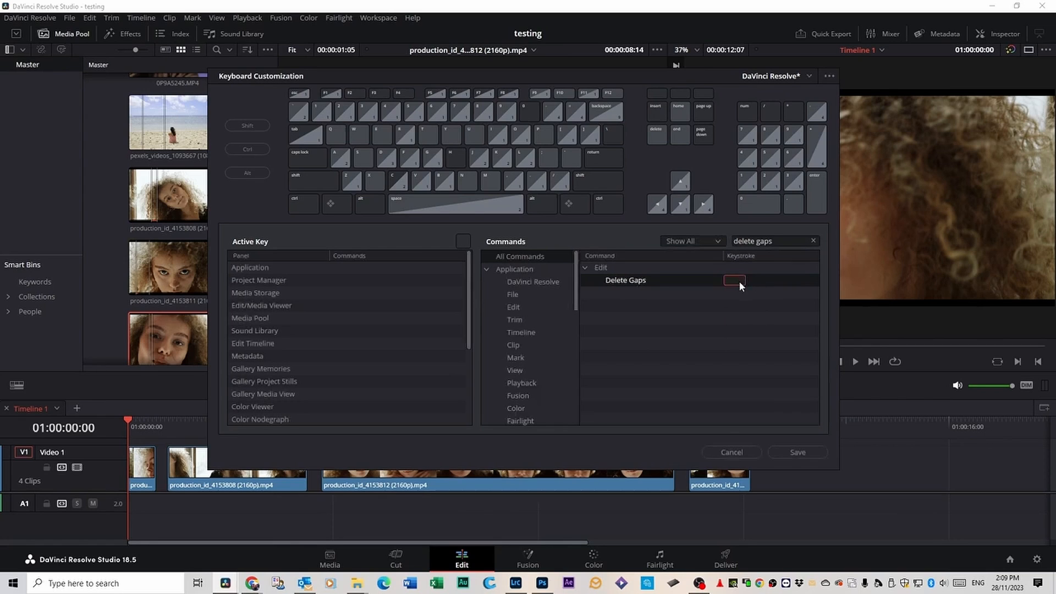
Step: Assign C as the keystroke for Delete Gaps, save the mapping as preset "DaVinci Resolve delete gaps" and close the customization
key(c)
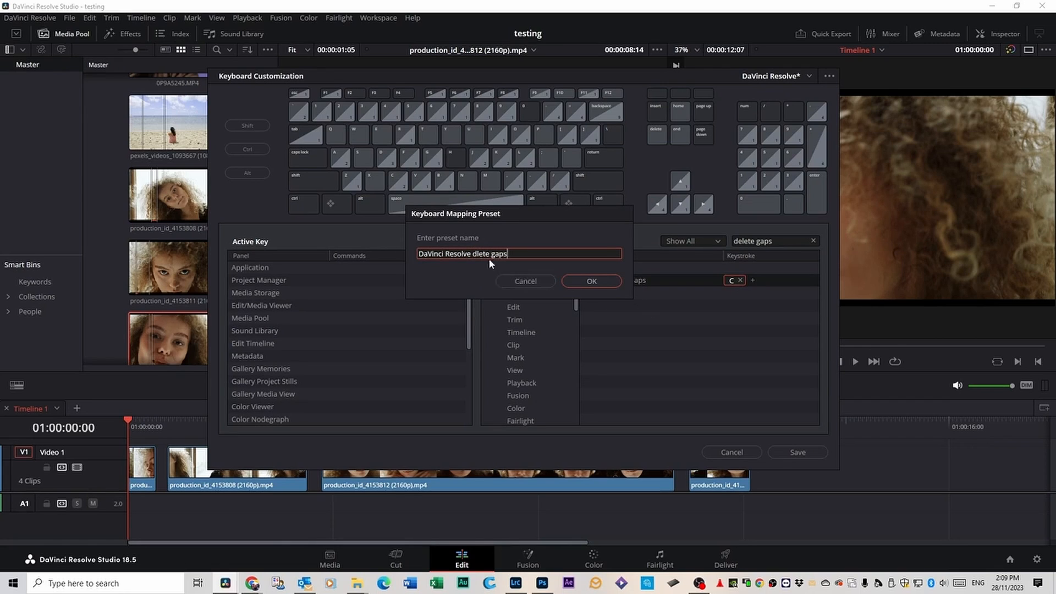
click(591, 282)
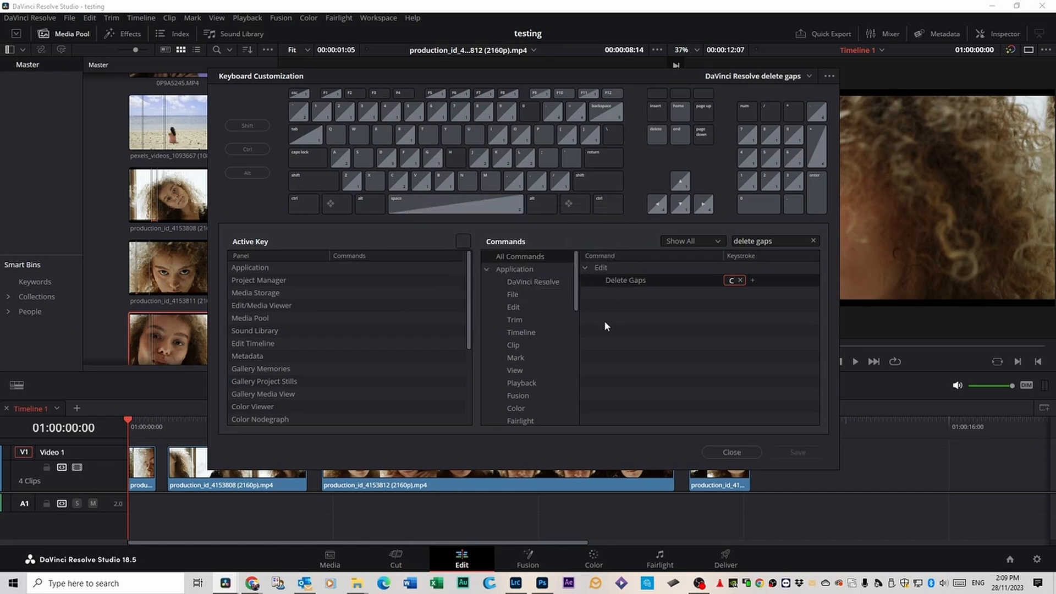
click(730, 452)
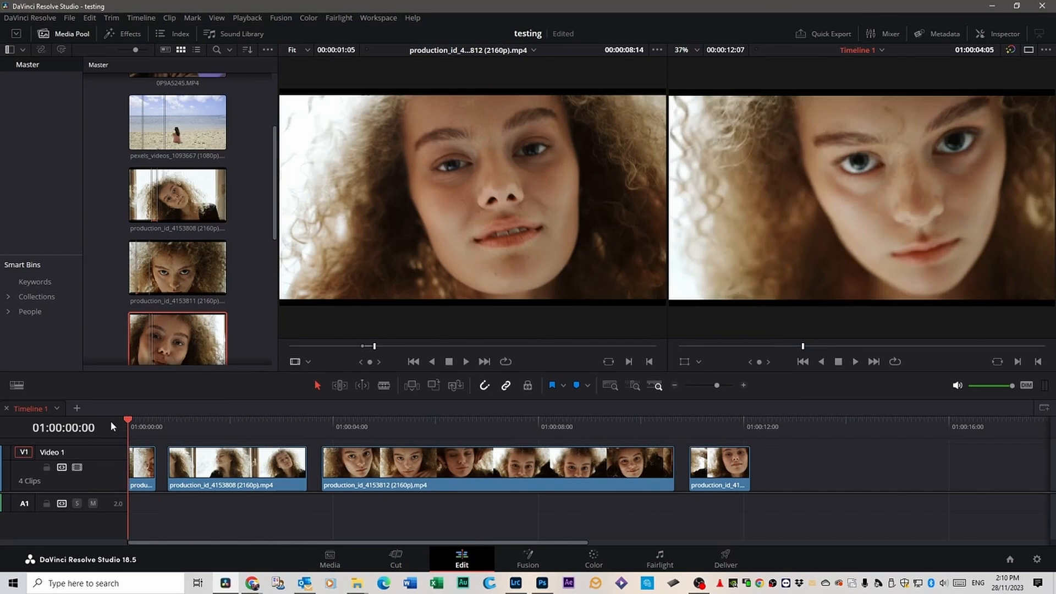
Step: Return the playhead to the start of Timeline 1 and delete the gaps between its clips
mouse_move(129, 421)
mouse_down()
mouse_move(368, 421)
mouse_move(123, 428)
mouse_up()
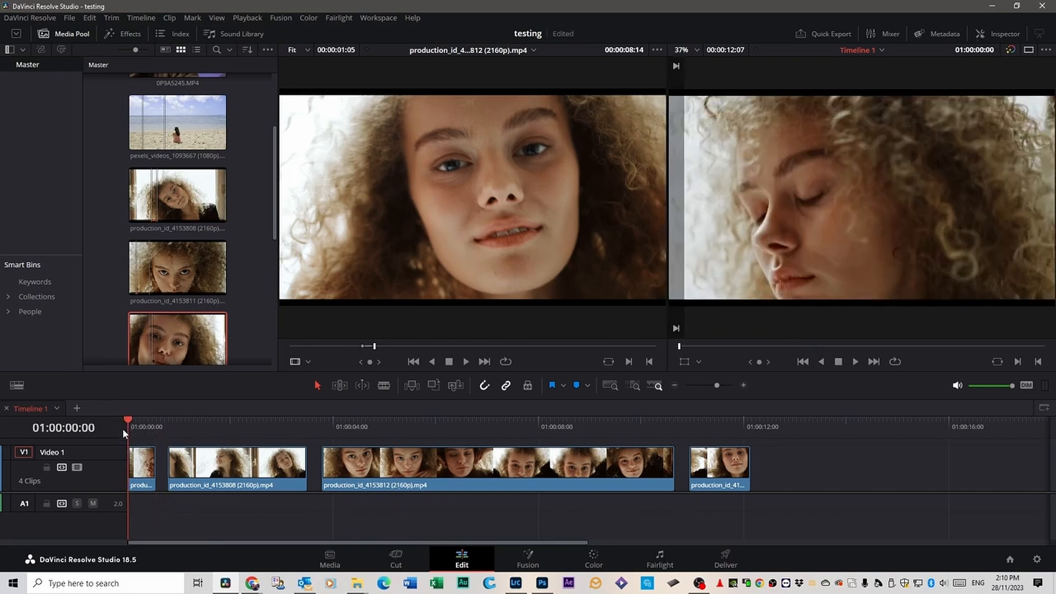
key(ctrl+g)
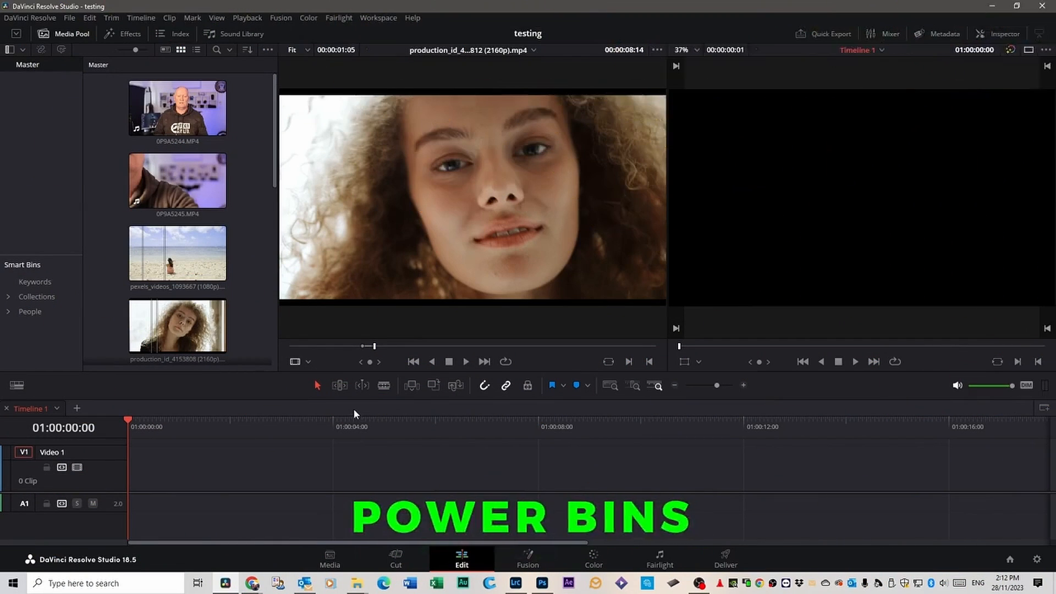
Step: Show the Power Bins in the Media Pool
click(268, 50)
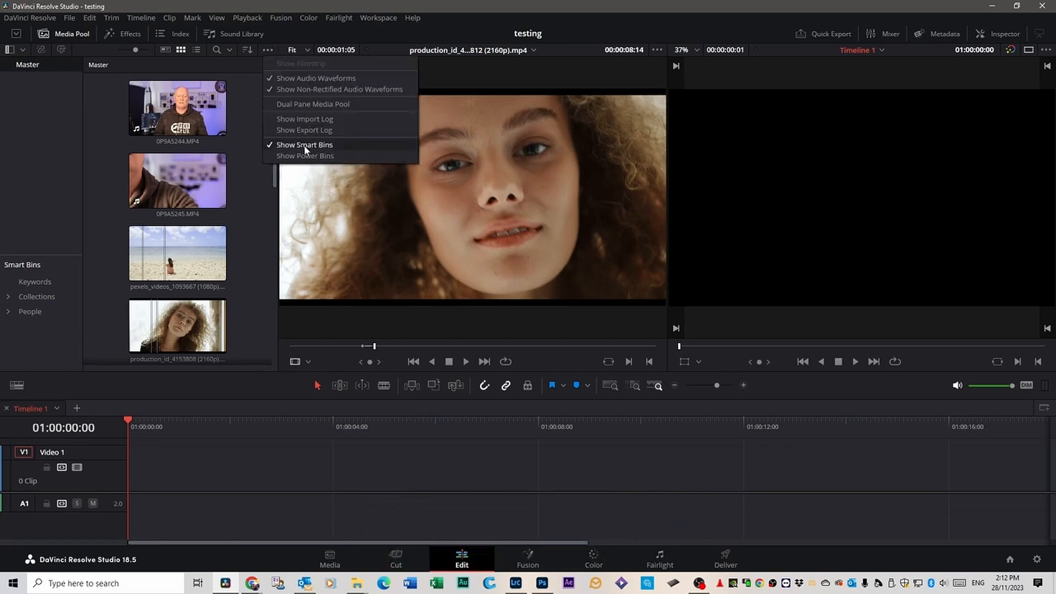
click(288, 157)
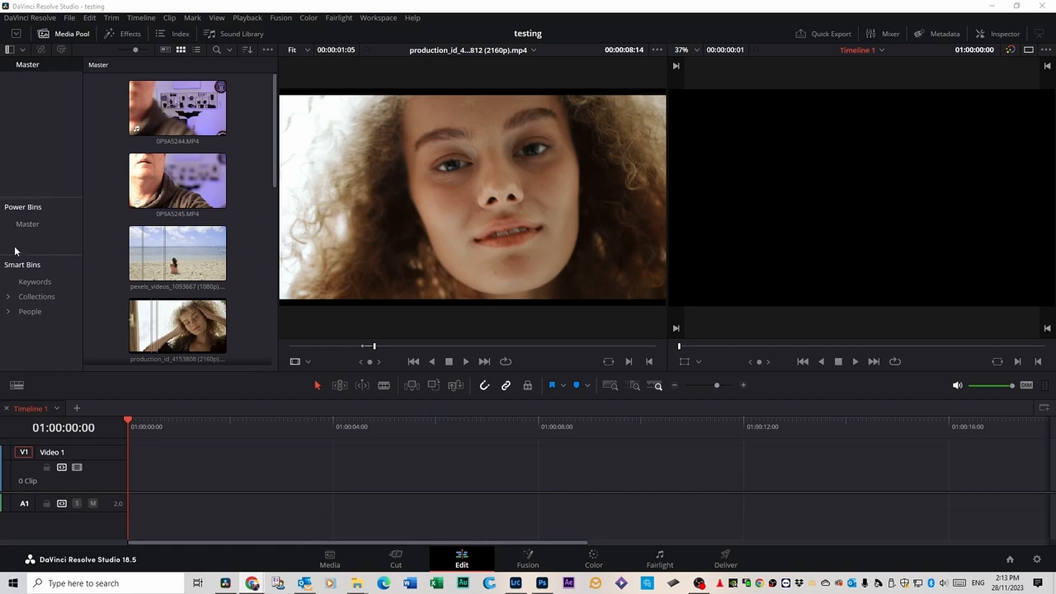
Step: Create a bin named "Lower thirds" inside the Power Bins Master bin
click(29, 225)
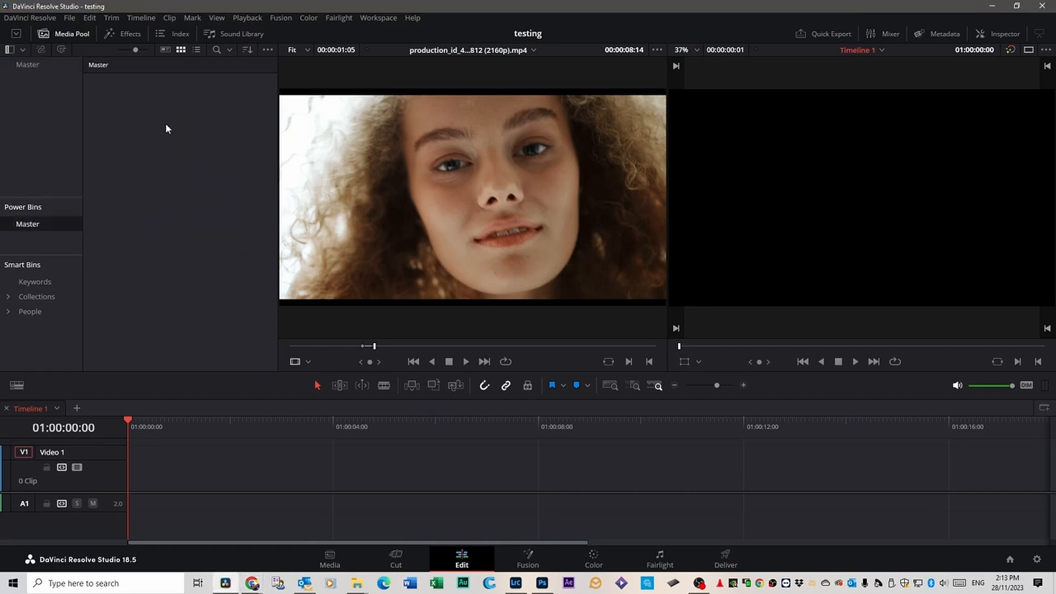
right_click(161, 121)
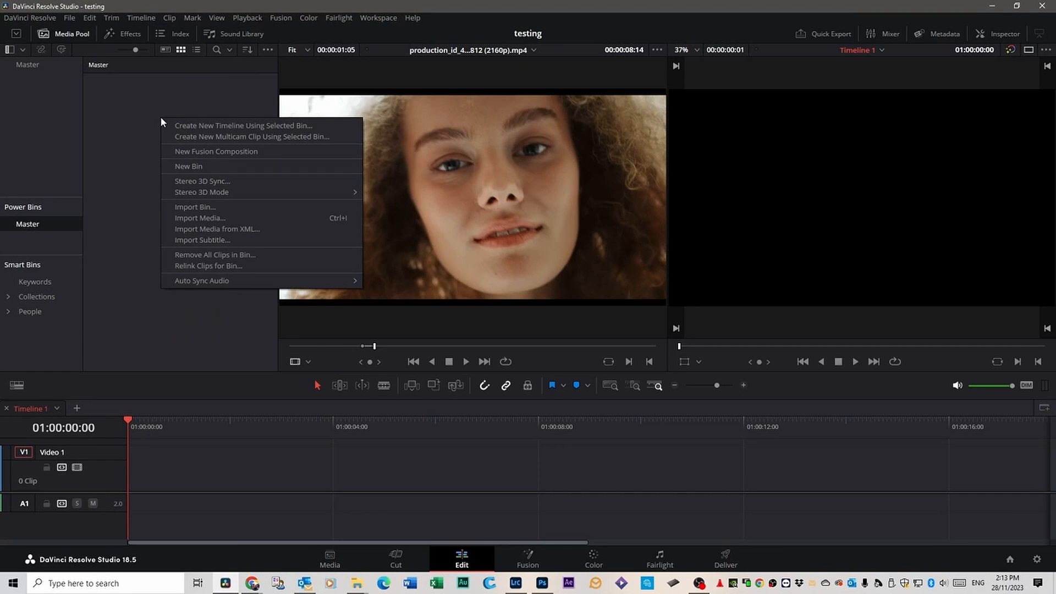
click(184, 166)
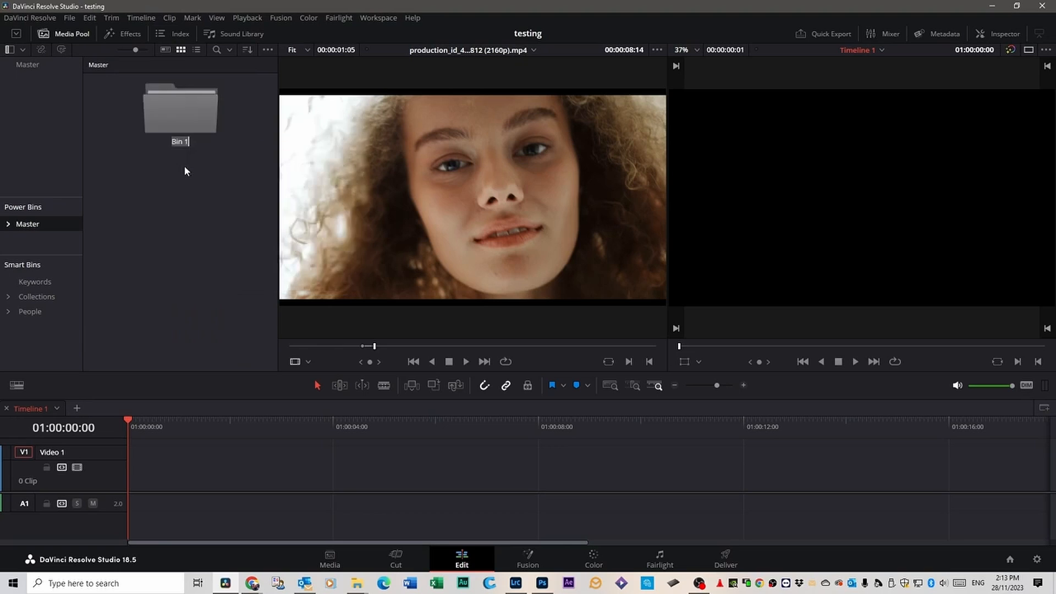
text(Lower)
key(Return)
key(Return)
Step: Add a second Power Bin named "Logos" alongside the Lower thirds bin
right_click(174, 173)
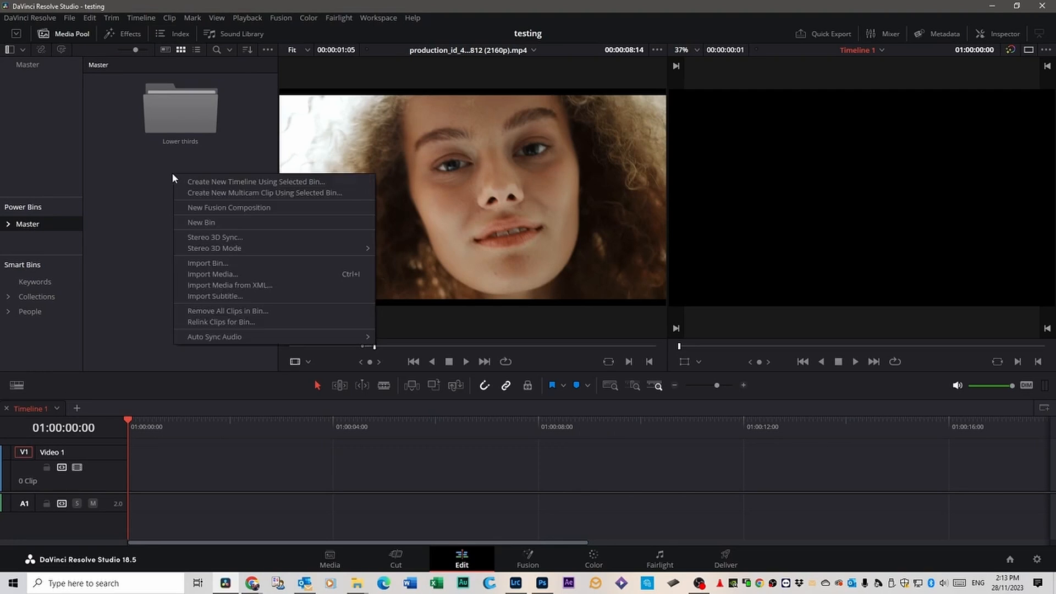
click(199, 222)
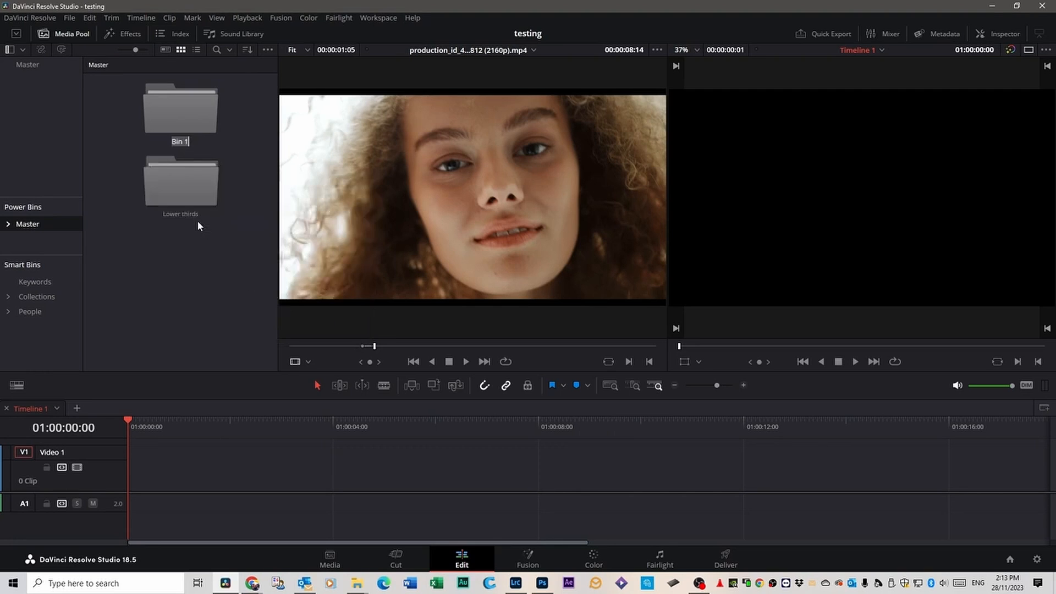
text(Logos)
key(Return)
Step: View the contents of the Logos, Master and Lower thirds Power Bins in turn
double_click(177, 107)
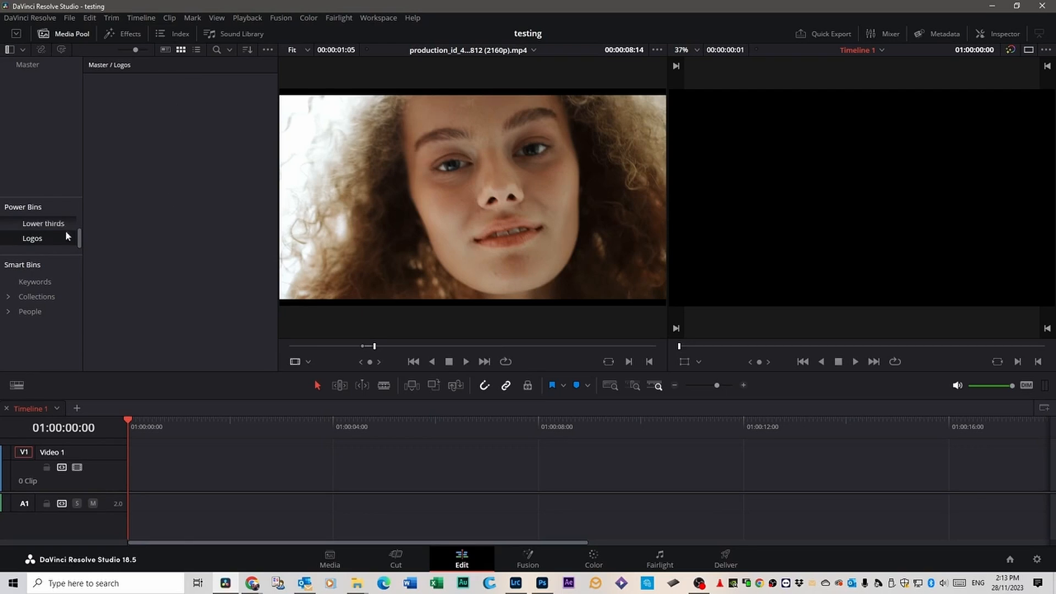
scroll(46, 234, up, 1)
scroll(46, 237, up, 1)
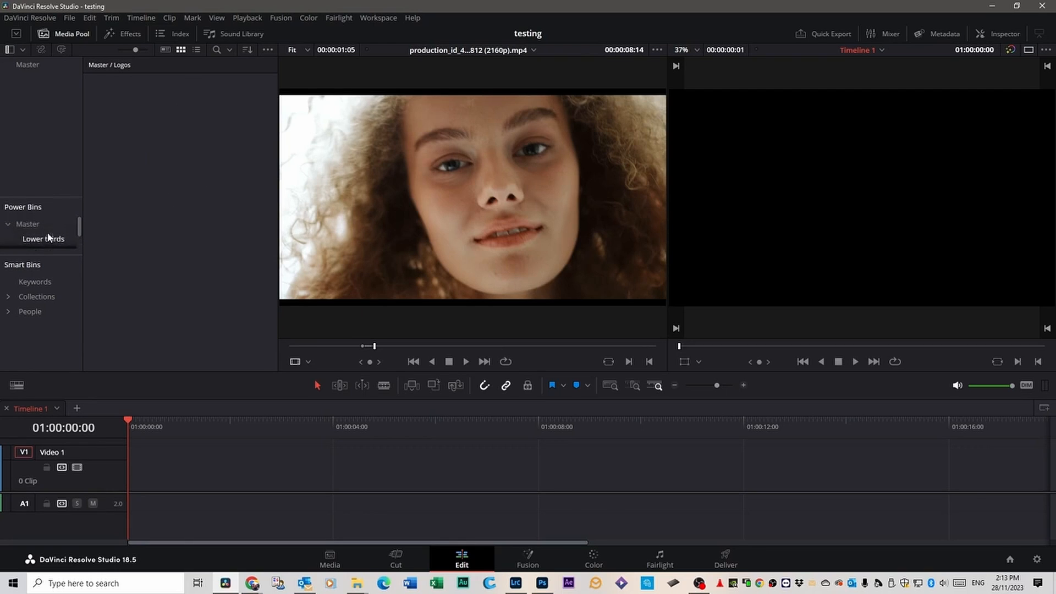
click(32, 226)
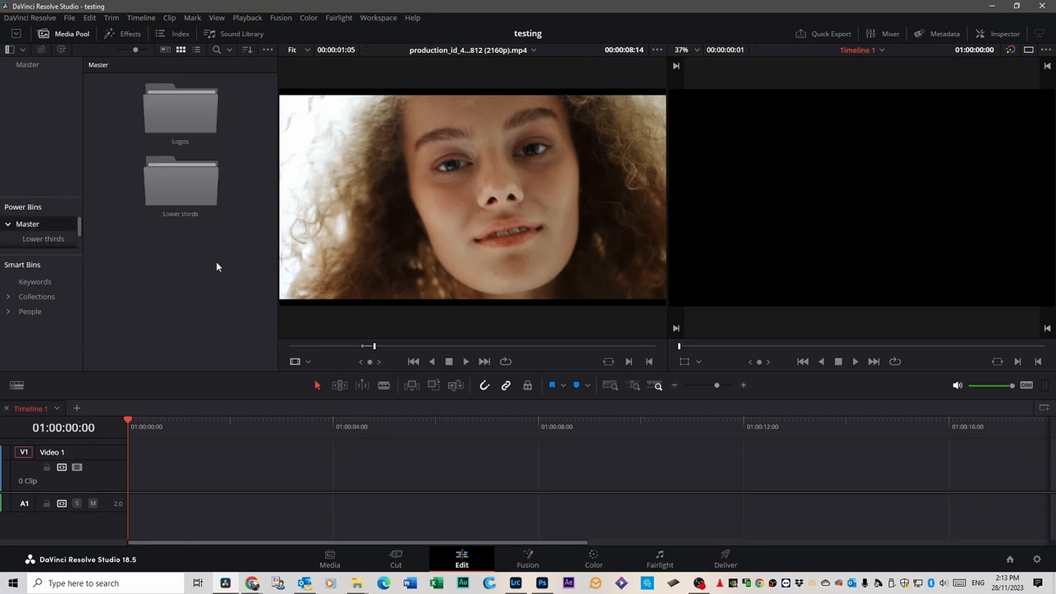
click(33, 239)
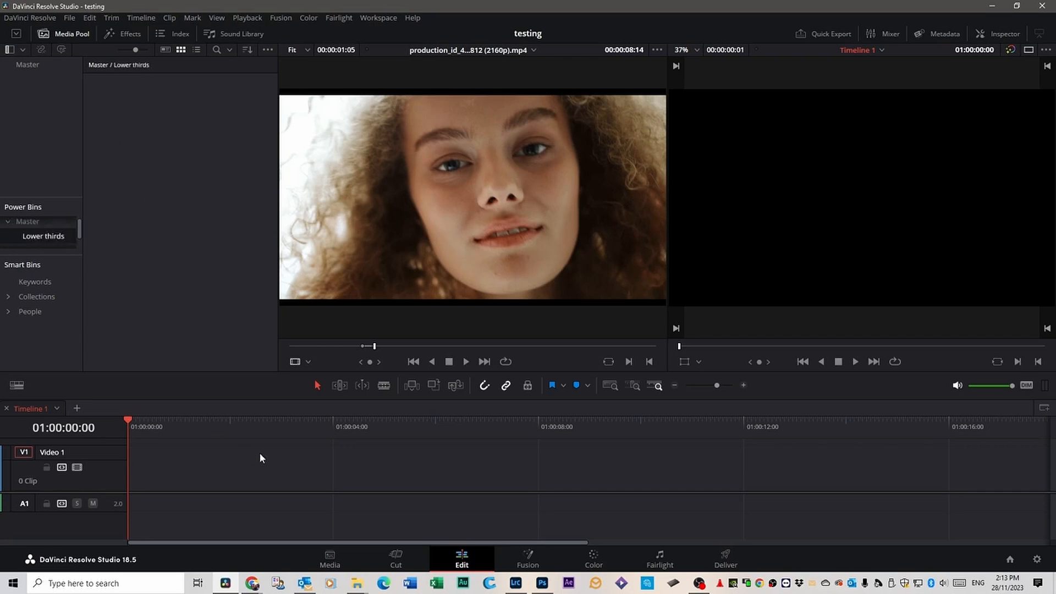
click(77, 222)
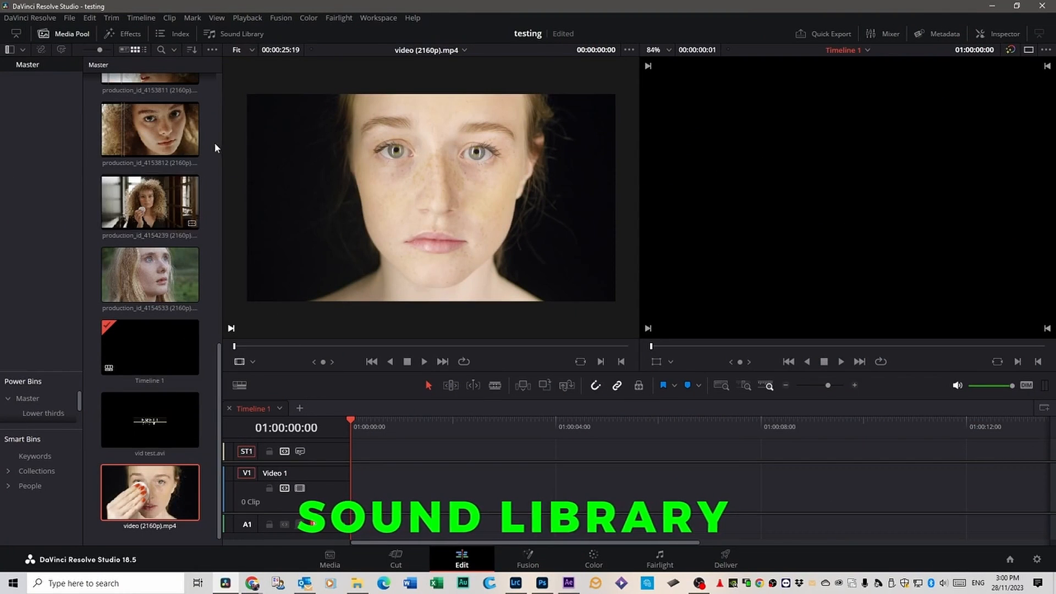
Step: Display the Sound Library, switch to the browser and download Blackmagic Fairlight Sound Library 1.0 for Windows from the Blackmagic Design support page
click(234, 34)
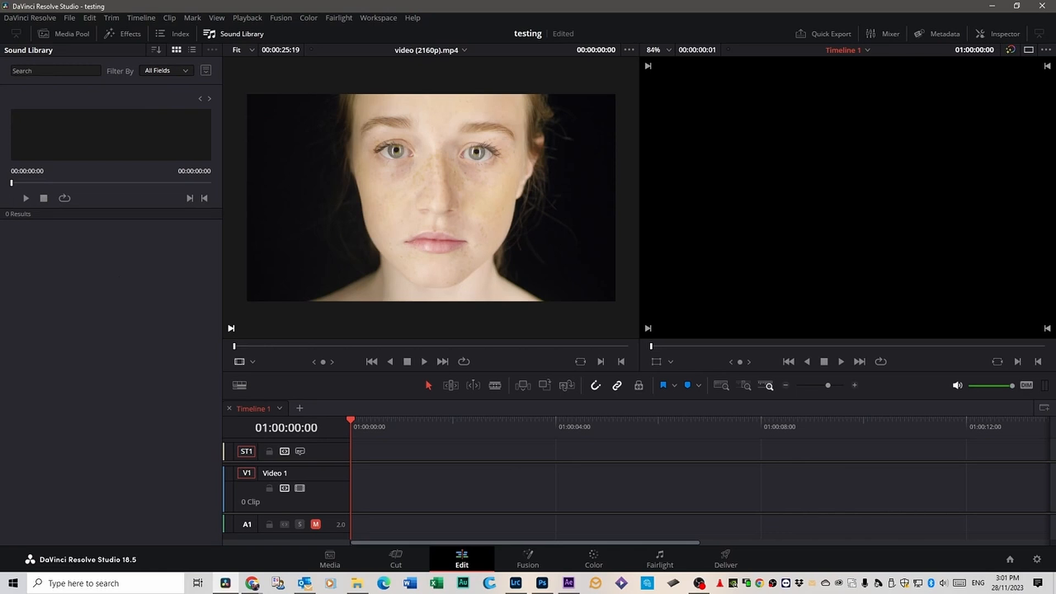
drag(1055, 313, 350, 140)
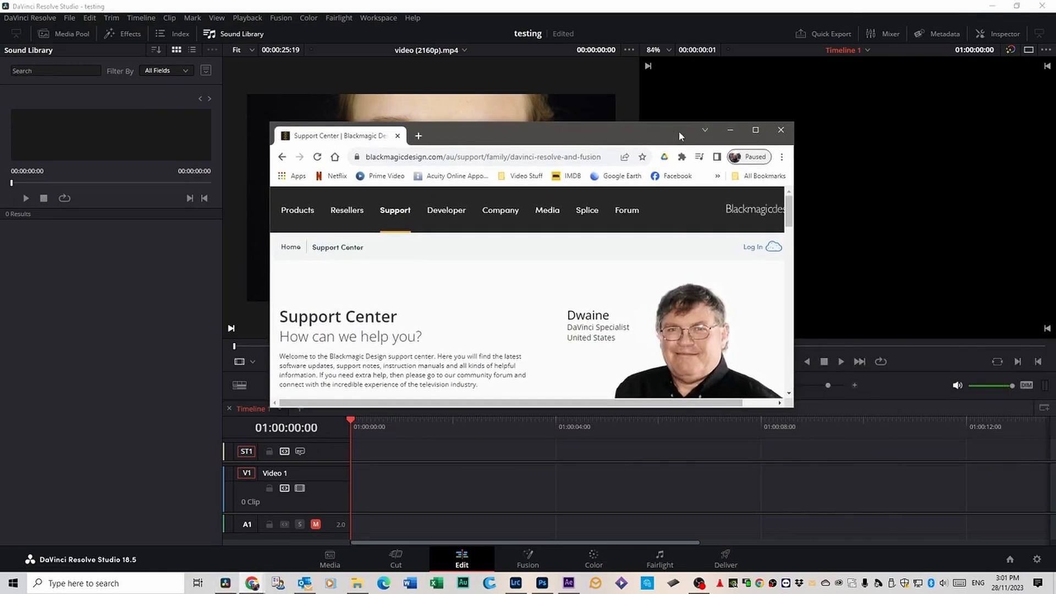
click(756, 132)
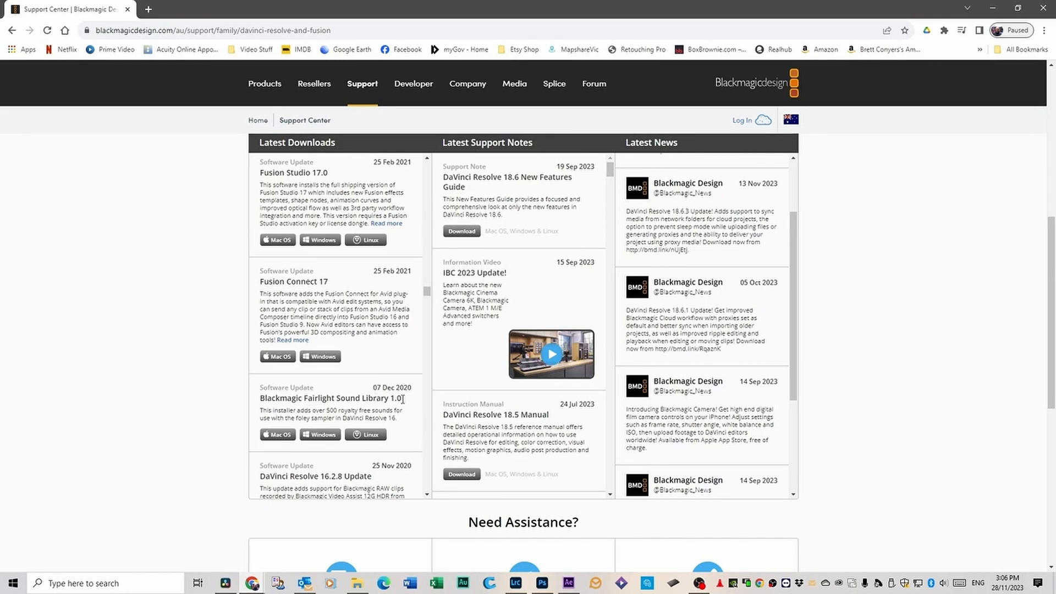
click(323, 435)
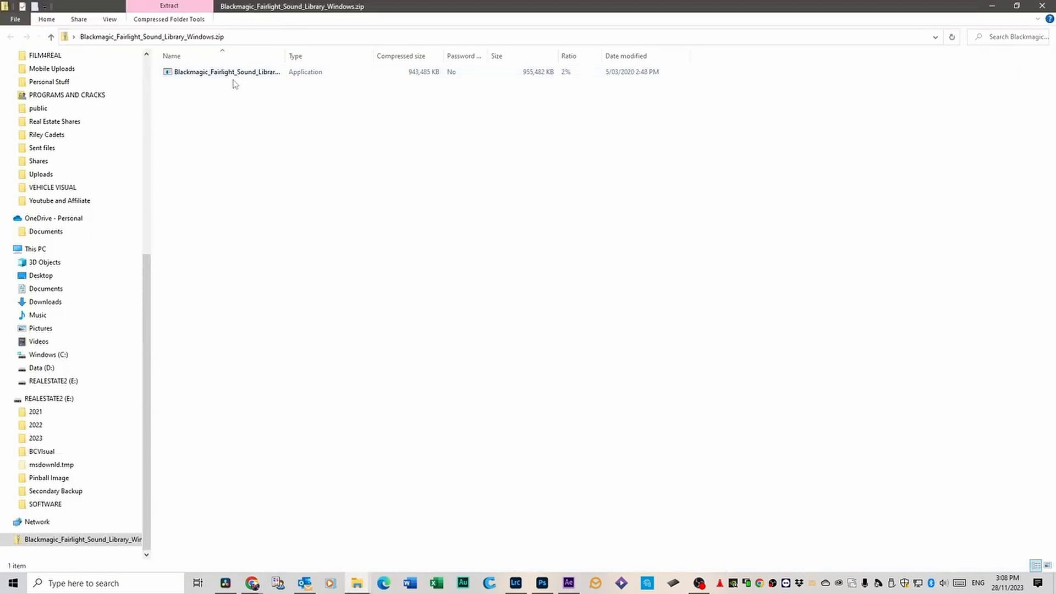
Step: Run the Fairlight Sound Library setup from the downloaded zip, keeping the default installation folder, accepting the license and starting the installation
click(232, 73)
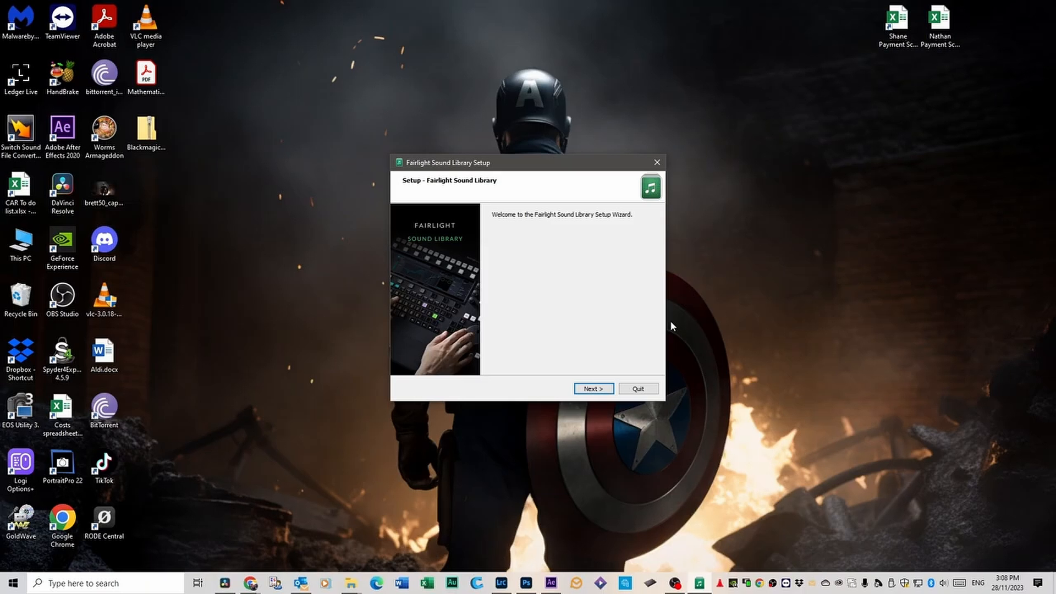
click(594, 389)
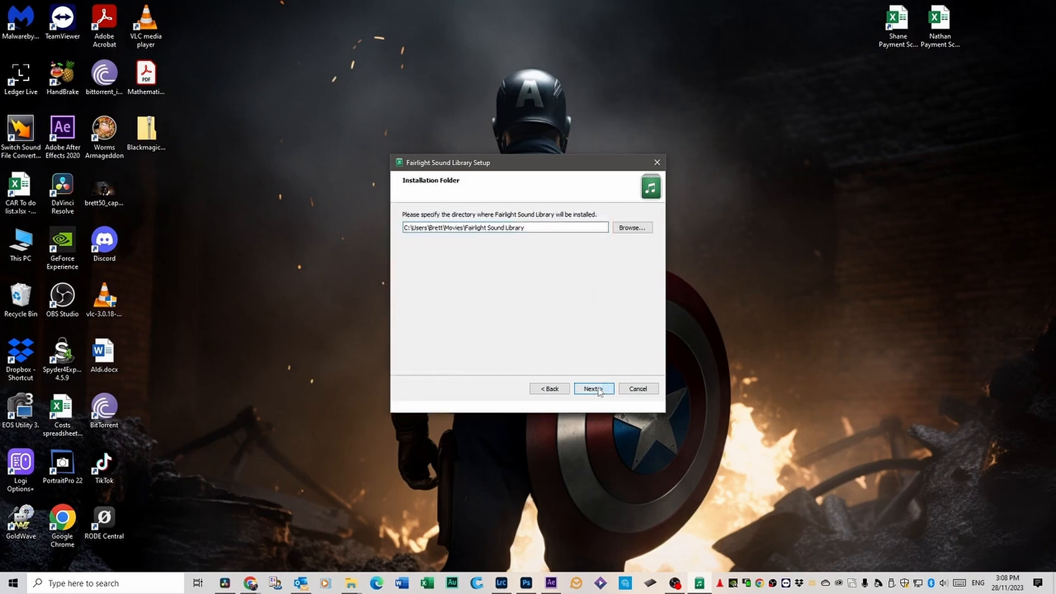
click(600, 391)
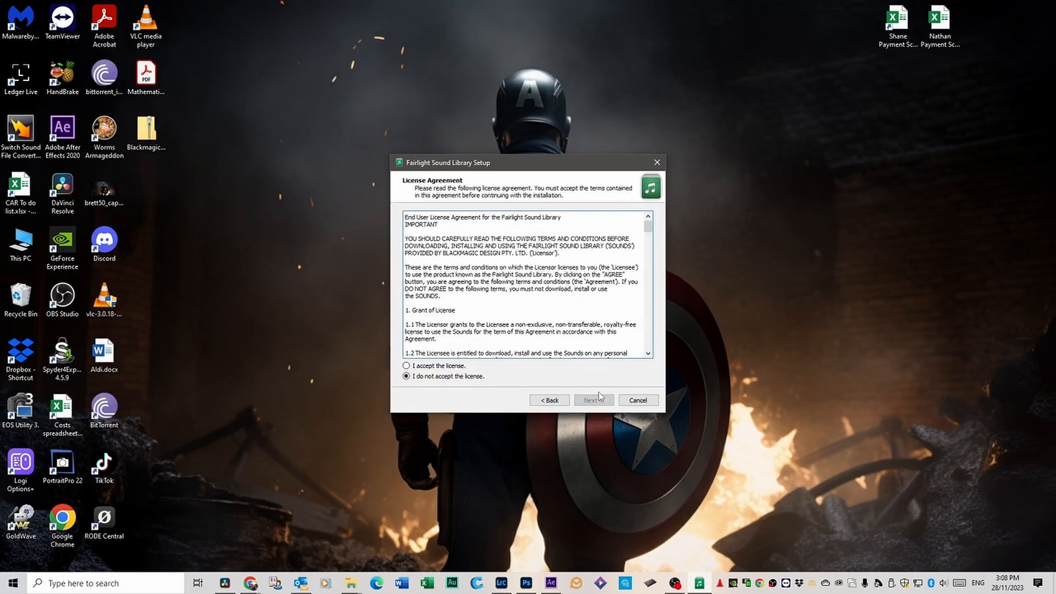
click(406, 366)
click(593, 401)
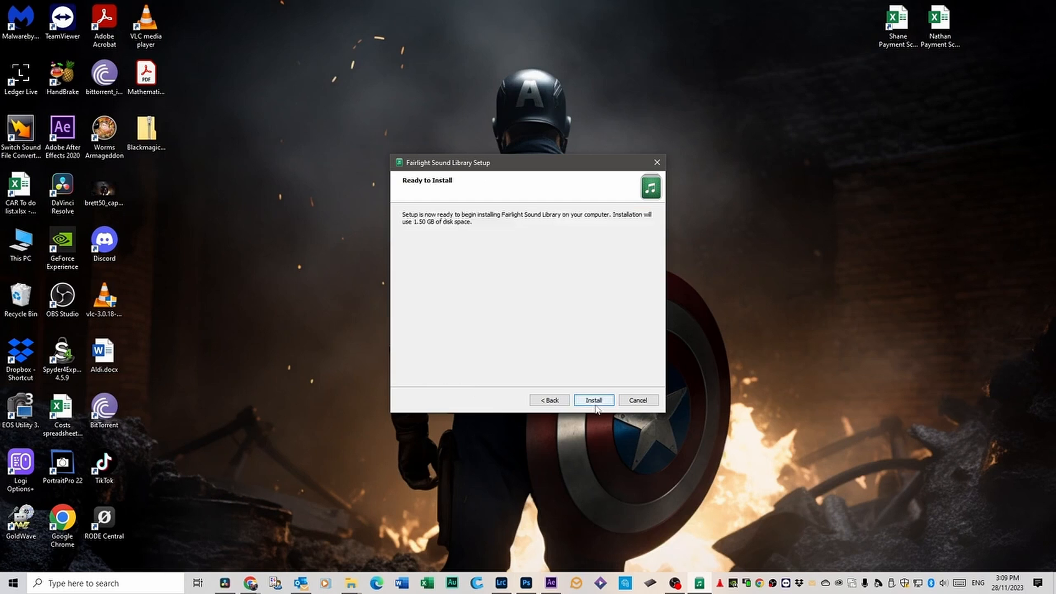
click(593, 402)
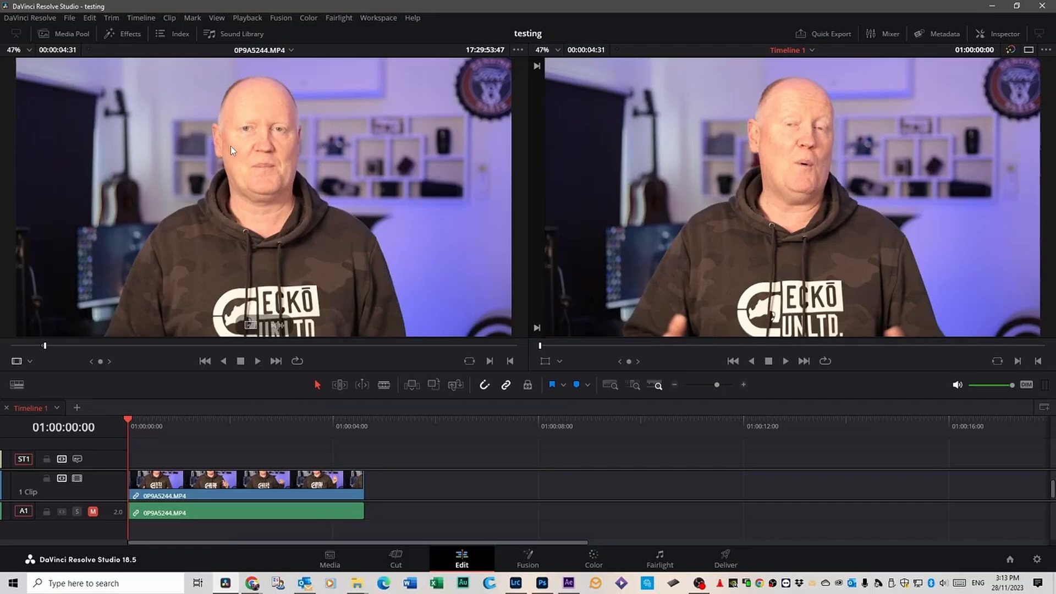
Step: Open the Sound Library in DaVinci Resolve and switch its database to Fairlight Sound Library
click(241, 35)
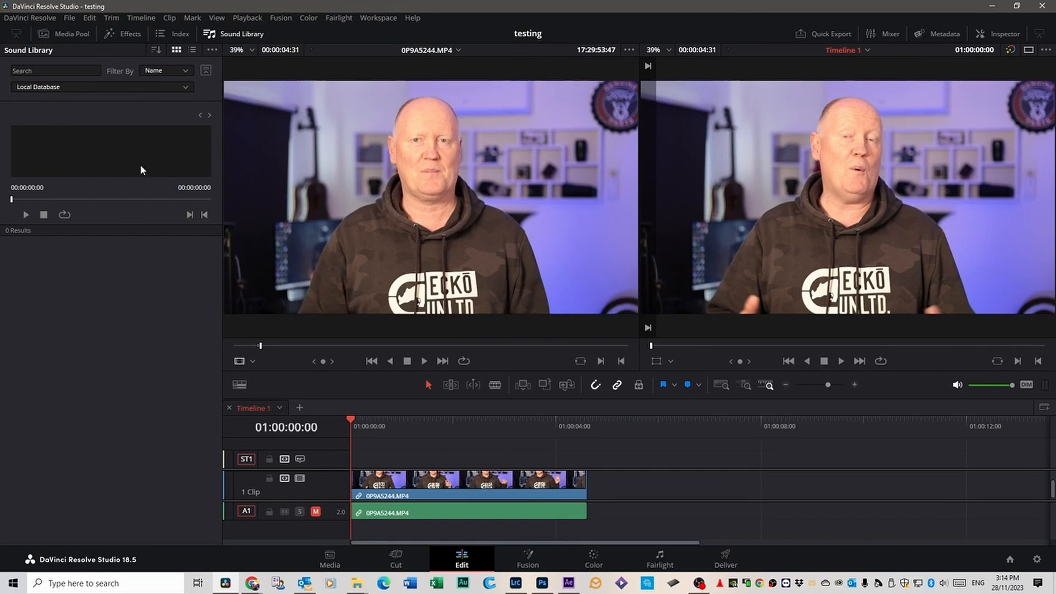
click(185, 87)
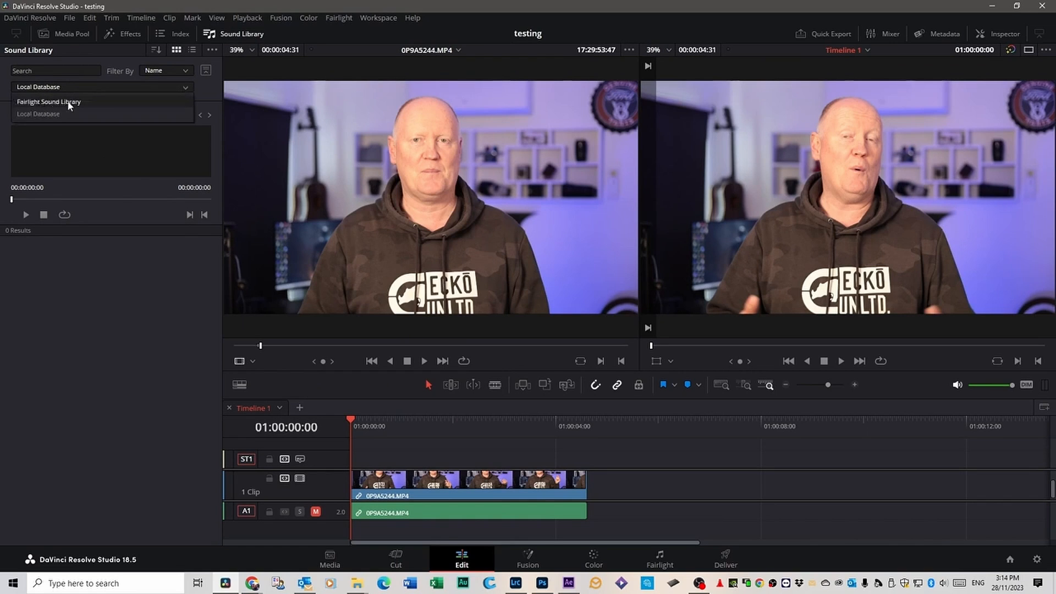
click(33, 103)
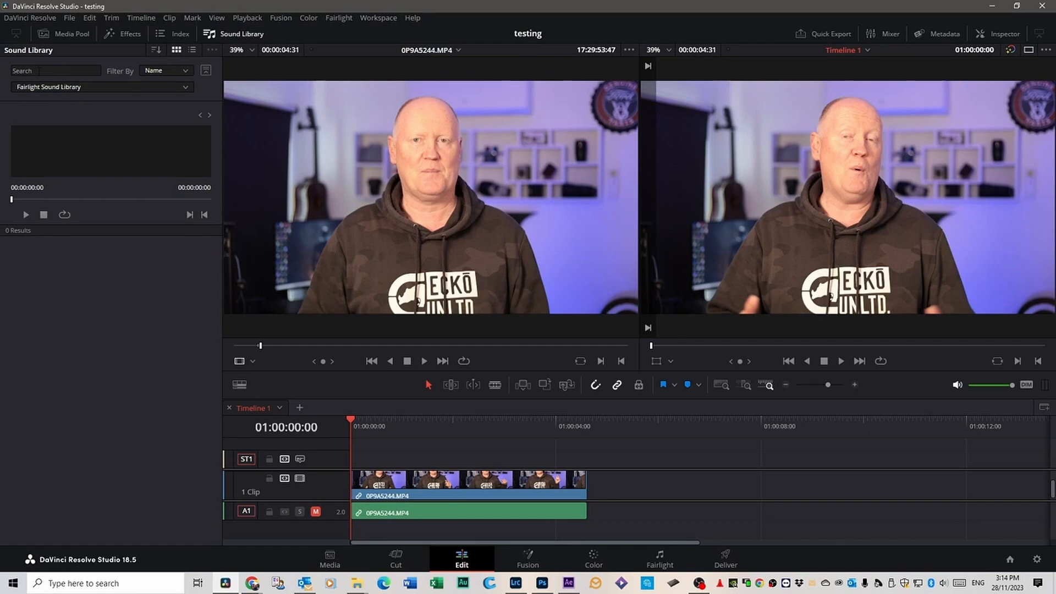
Step: List all sounds in the Fairlight Sound Library by searching for "***" and browse through them
click(55, 70)
text(***)
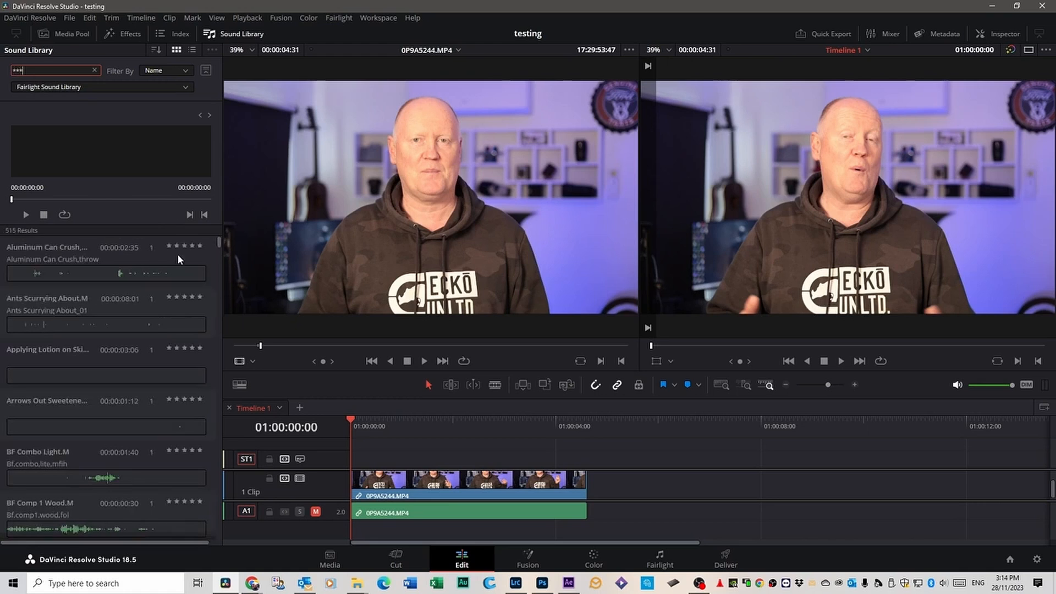
scroll(82, 303, down, 5)
scroll(85, 315, up, 5)
scroll(87, 312, down, 8)
scroll(87, 311, down, 8)
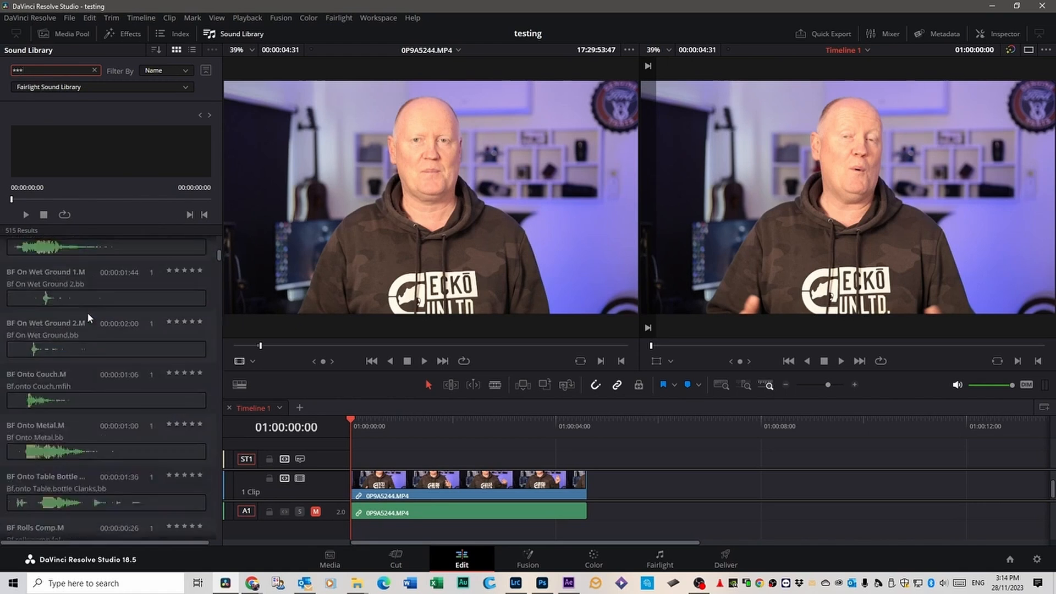
scroll(91, 312, up, 5)
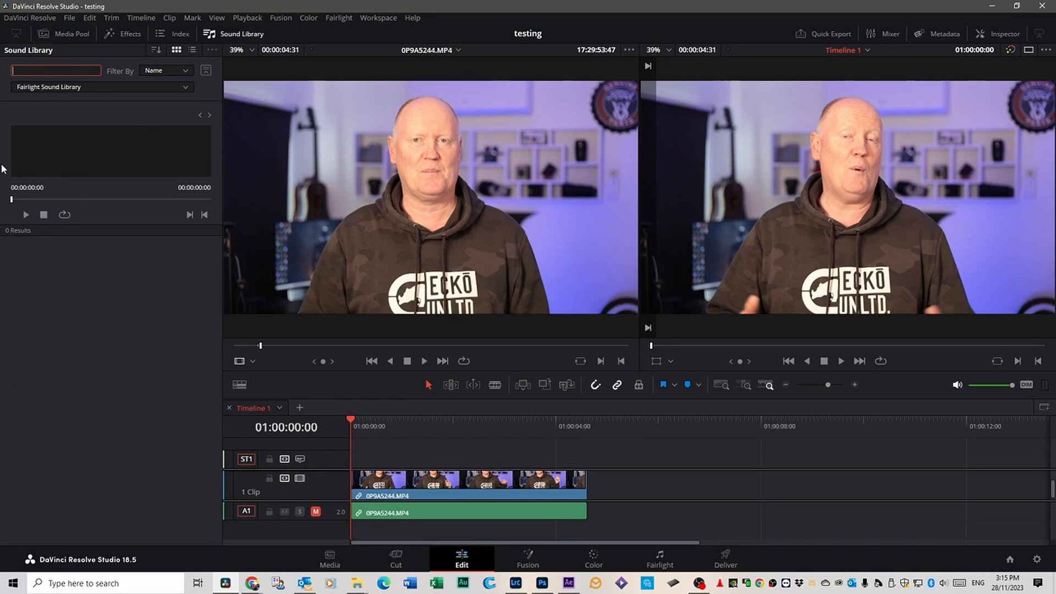
Step: Search the sound library for "cat" and place Cat Toy Mouse Squeaking on audio track A1 near the start of Timeline 1
text(cat)
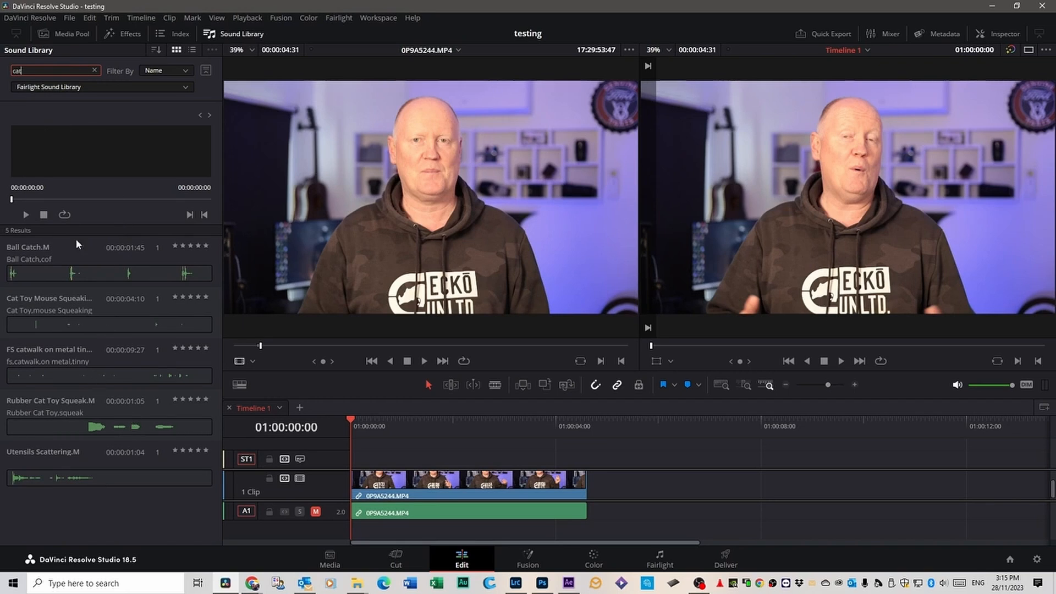
drag(42, 305, 361, 440)
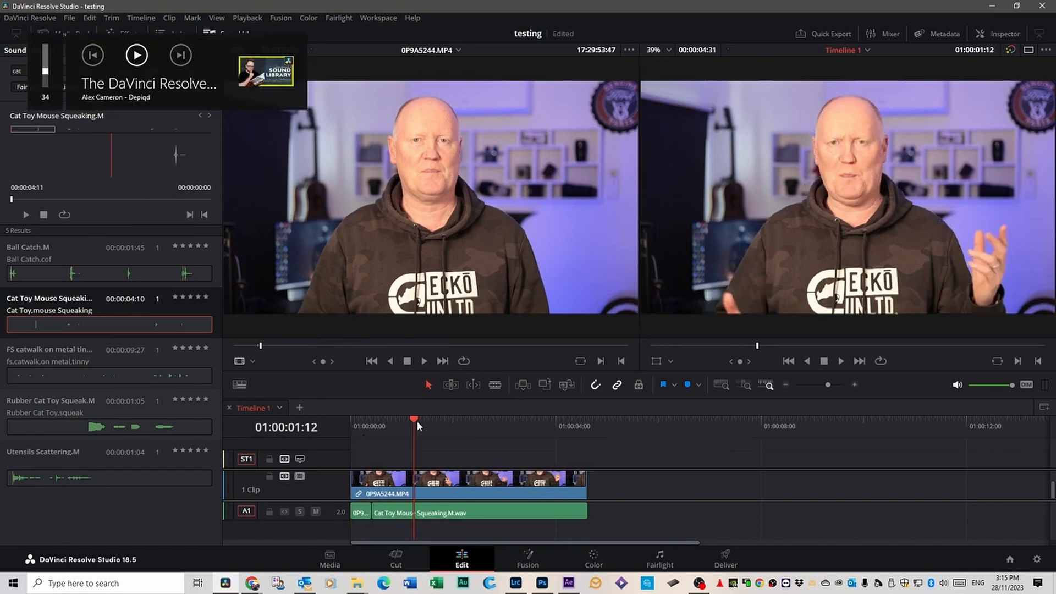
Step: Play Timeline 1 from its start at a lower system volume to hear the added sound, and move the playhead back towards the start
drag(416, 423, 366, 423)
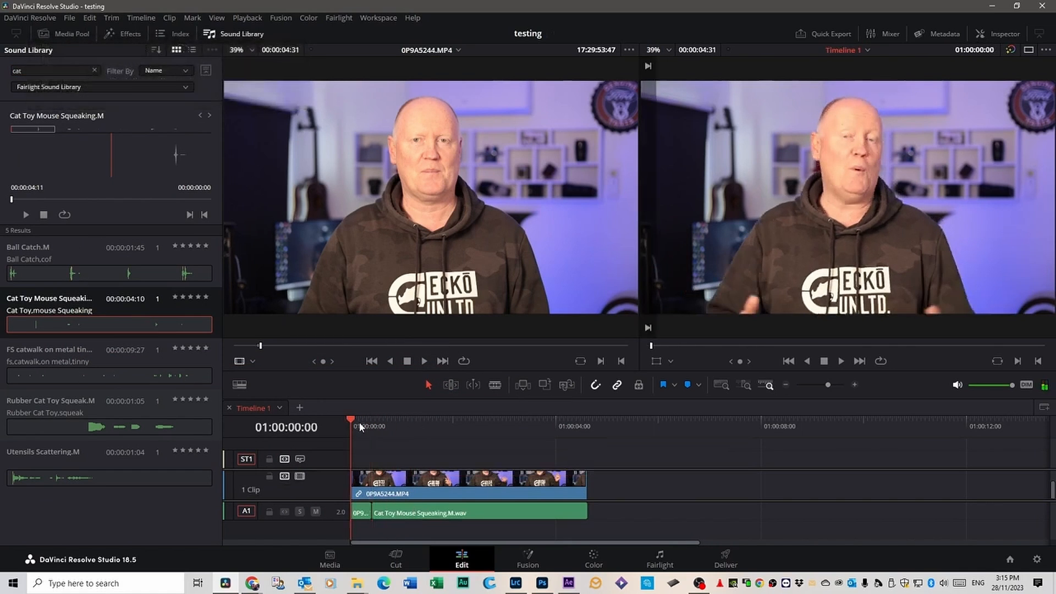
key(XF86AudioLowerVolume)
key(XF86AudioLowerVolume)
key(XF86AudioLowerVolume)
key(space)
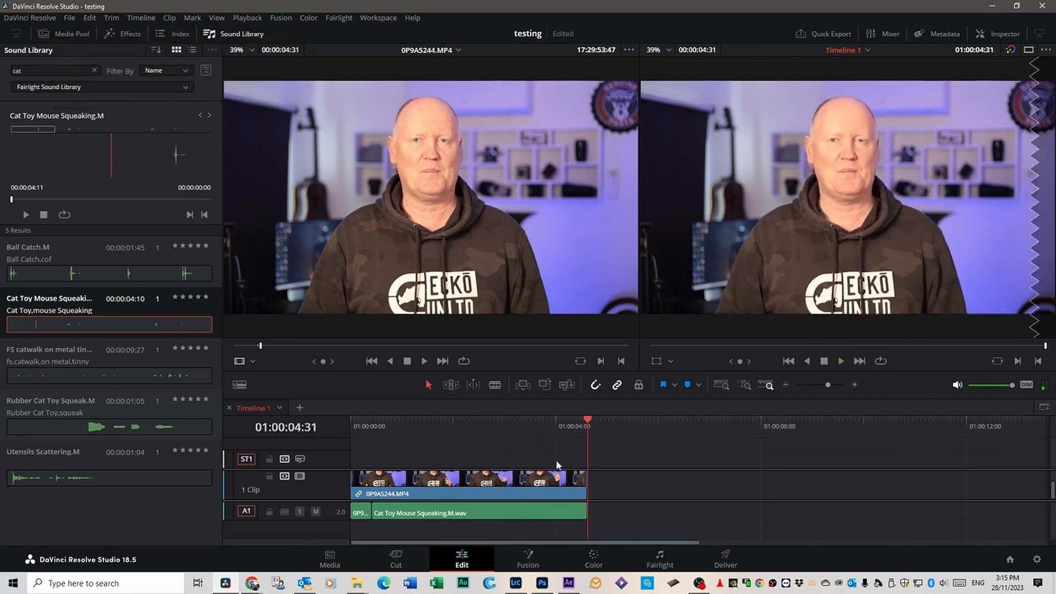
drag(586, 420, 378, 424)
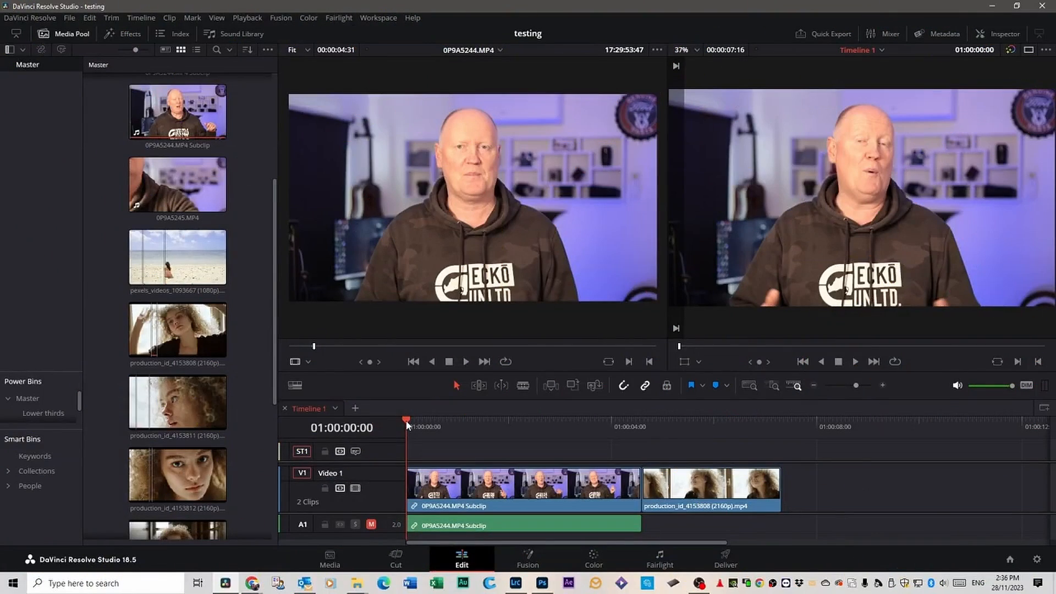
Step: Play up to the cut between the two clips on Video 1 and park the playhead on the cut at 01:00:04:30
drag(407, 423, 612, 461)
key(space)
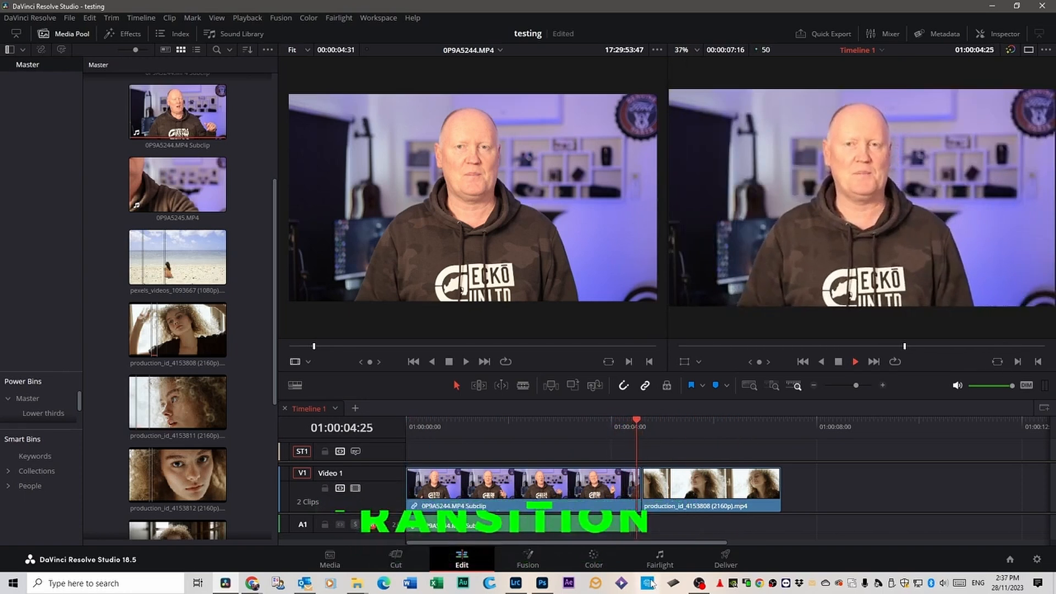
key(Up)
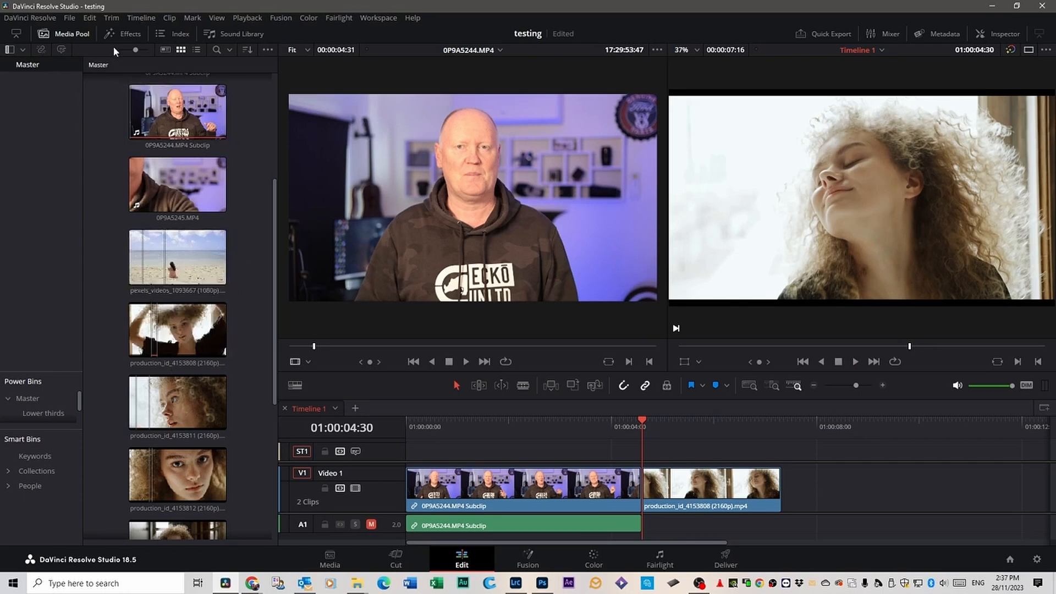
Step: Show the video transitions in the Effects library and browse through the Dissolve to Wipe categories
click(125, 35)
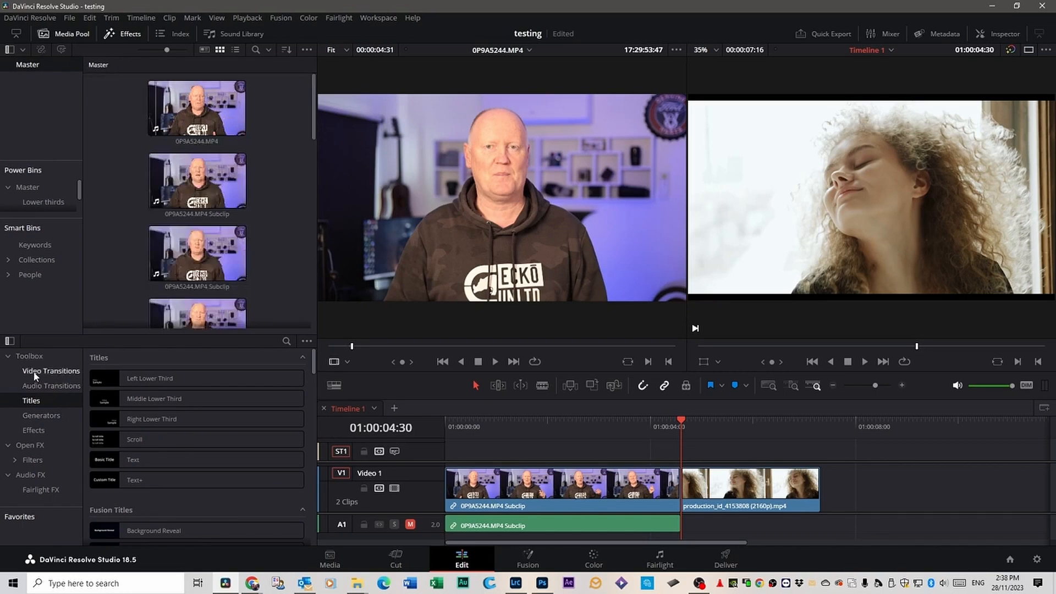
click(34, 373)
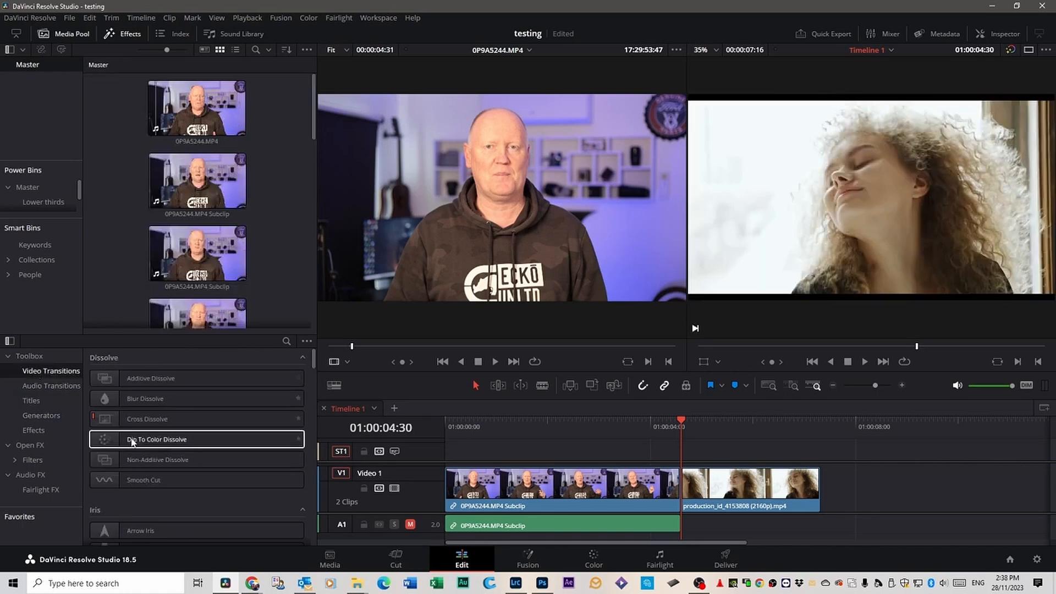
scroll(148, 390, down, 10)
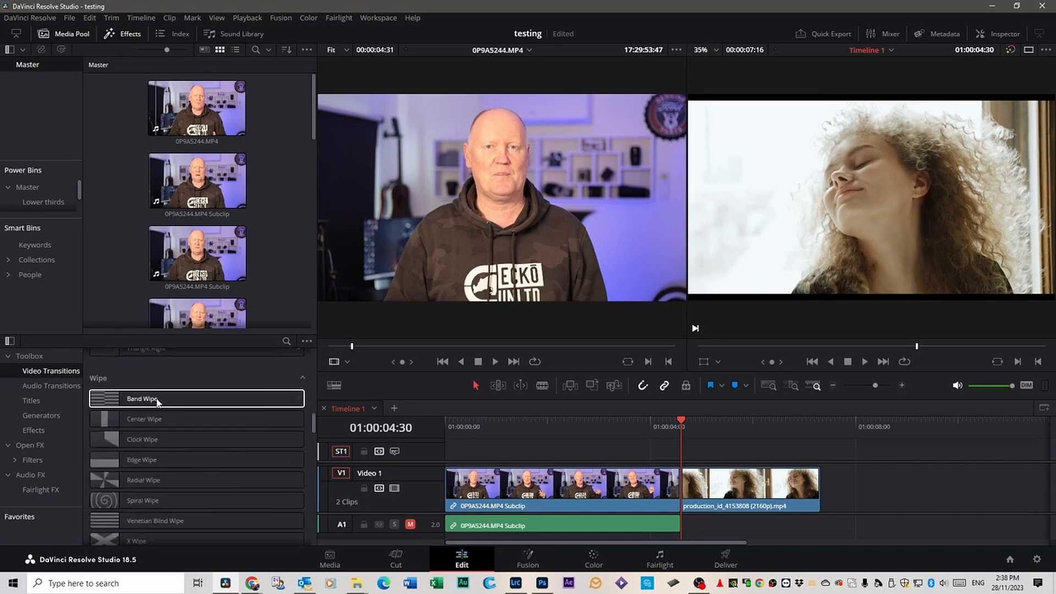
scroll(157, 401, up, 10)
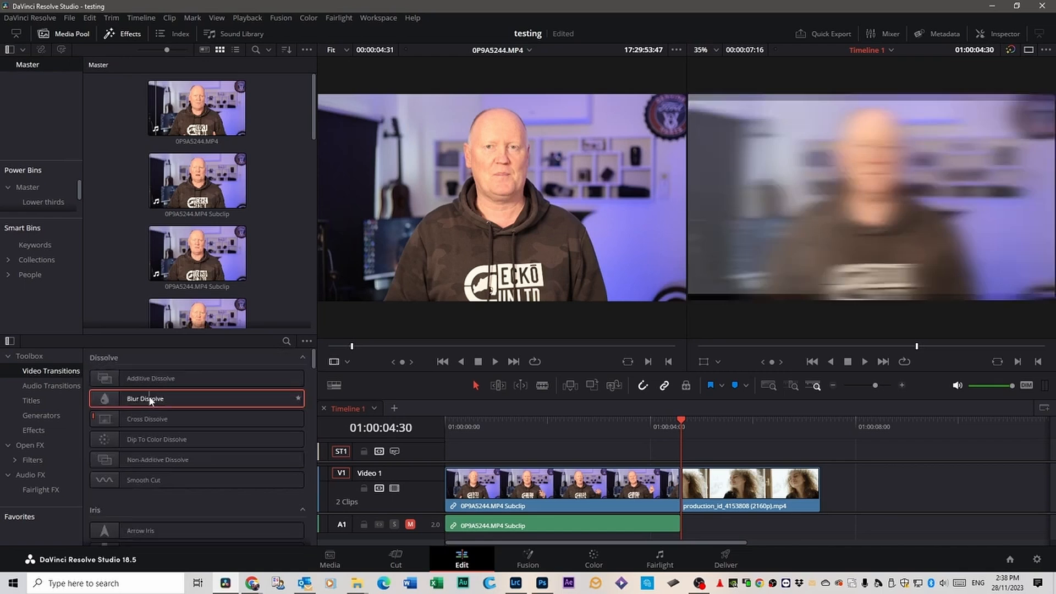
Step: Apply a Blur Dissolve at the end of the first clip on Video 1, play through it, and delete the transition
drag(151, 400, 681, 480)
key(space)
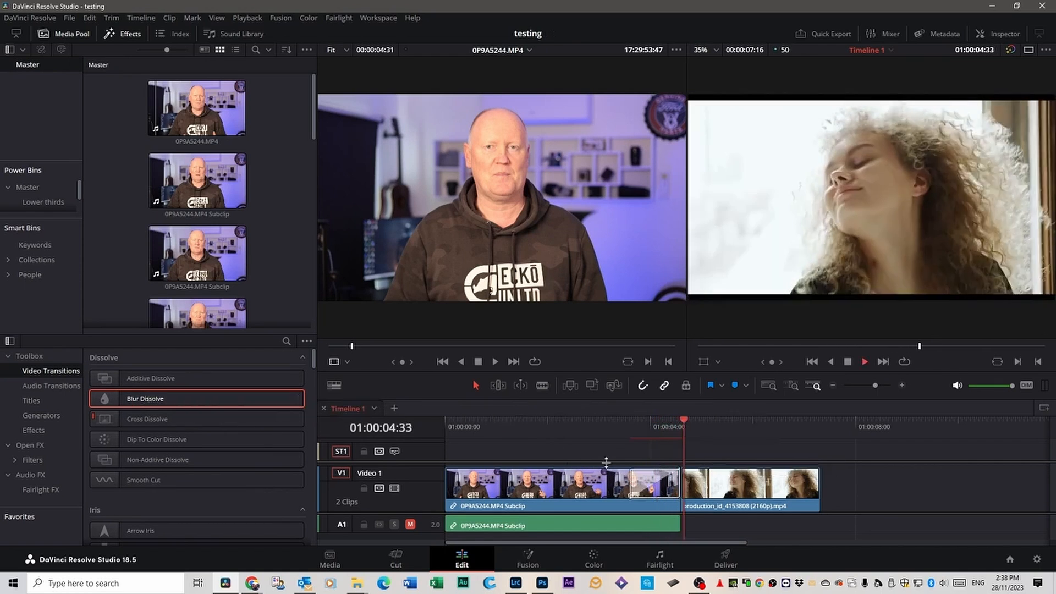
drag(700, 424, 620, 422)
key(space)
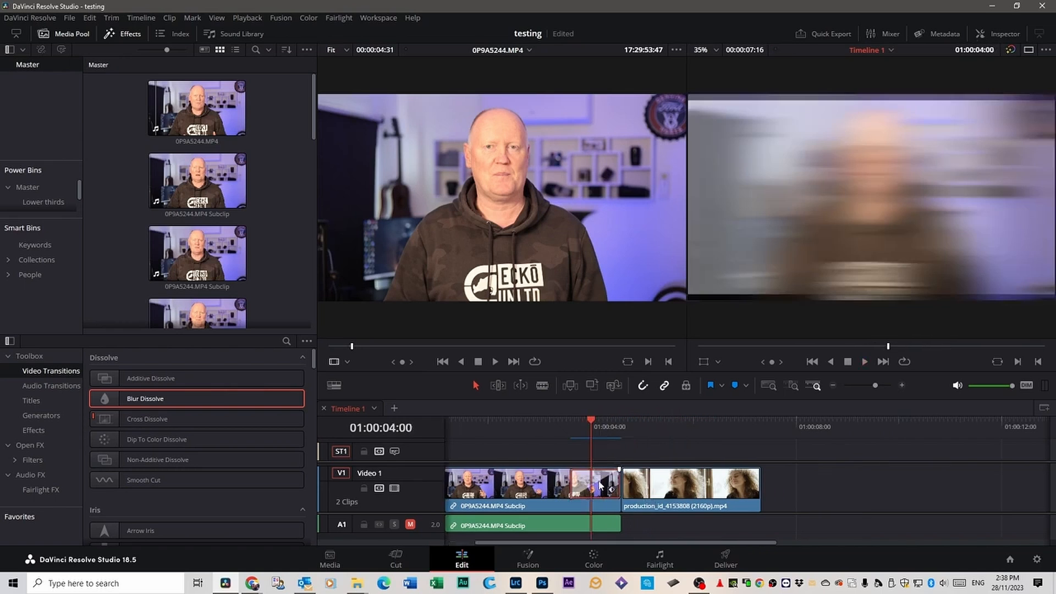
key(Delete)
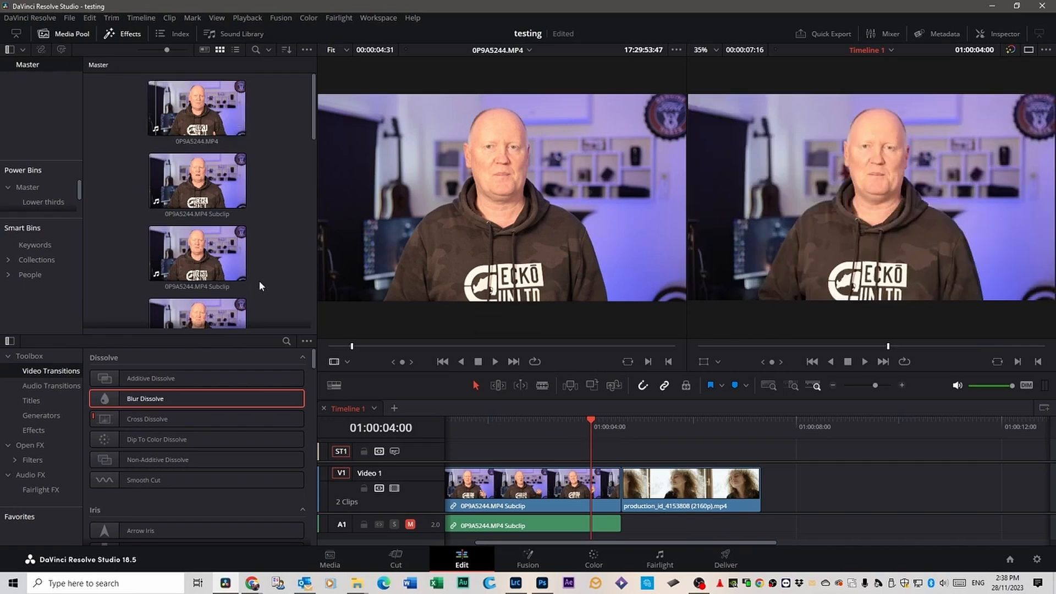
Step: Apply a Cross Dissolve at the end of the first clip on Video 1 and play through the transition
drag(157, 417, 607, 485)
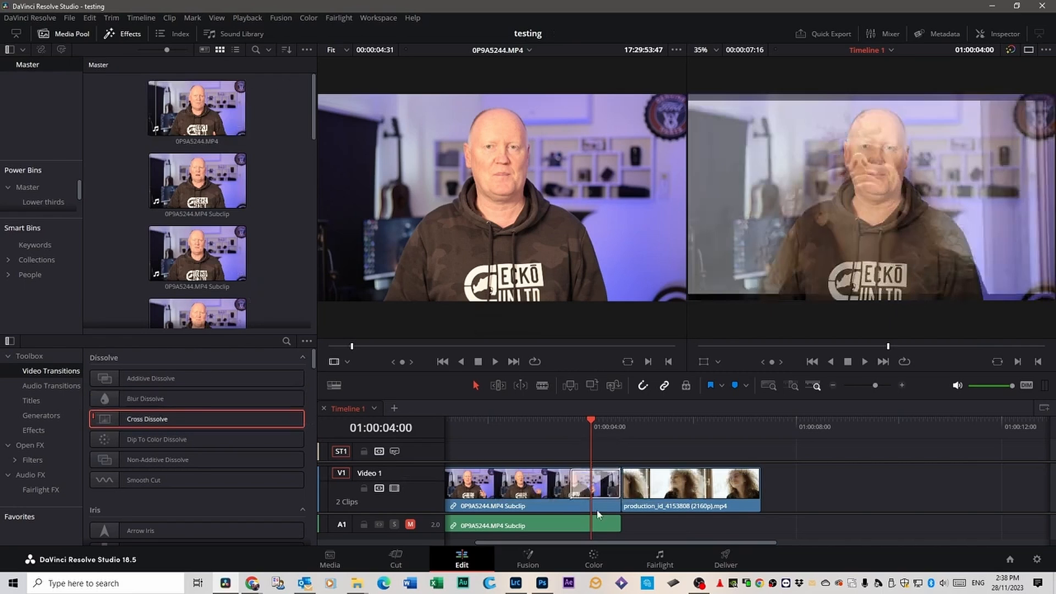
drag(591, 426, 556, 426)
key(space)
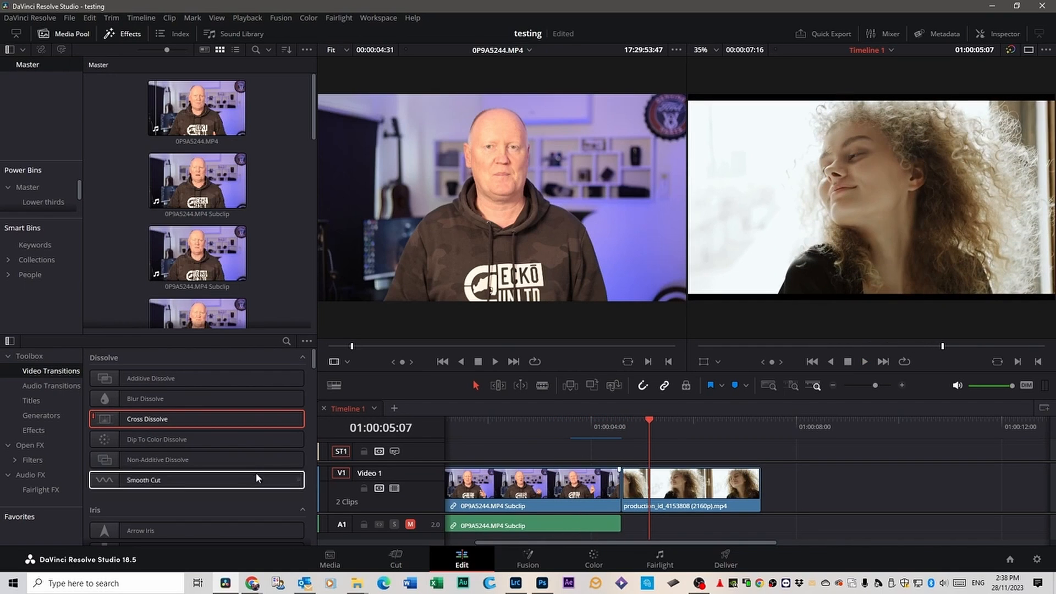
Step: Replace the Cross Dissolve on the first clip with a Smooth Cut and play through the transition
scroll(183, 453, down, 1)
drag(165, 448, 611, 486)
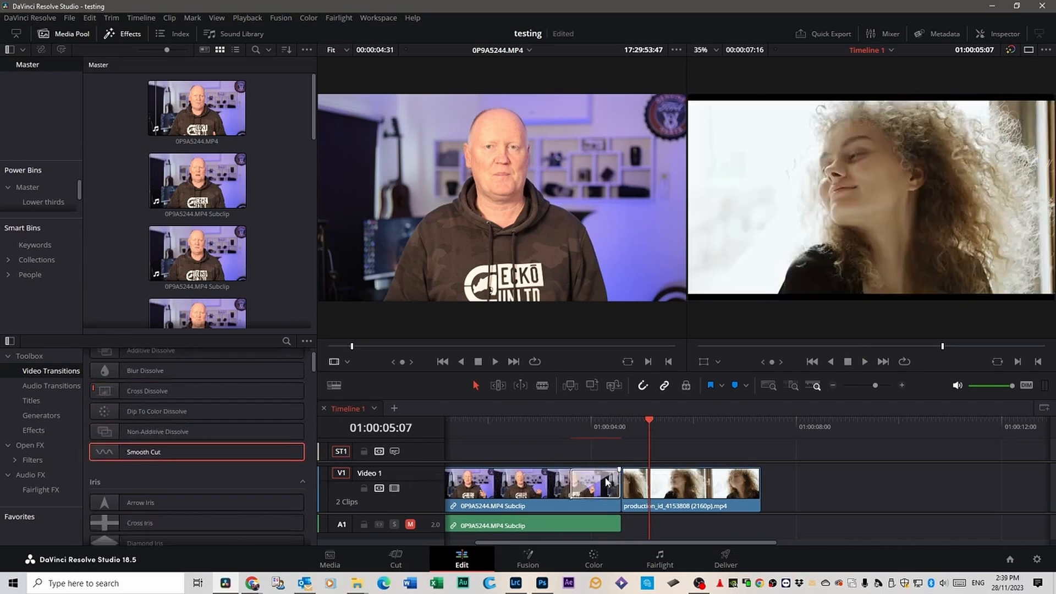
click(547, 426)
key(space)
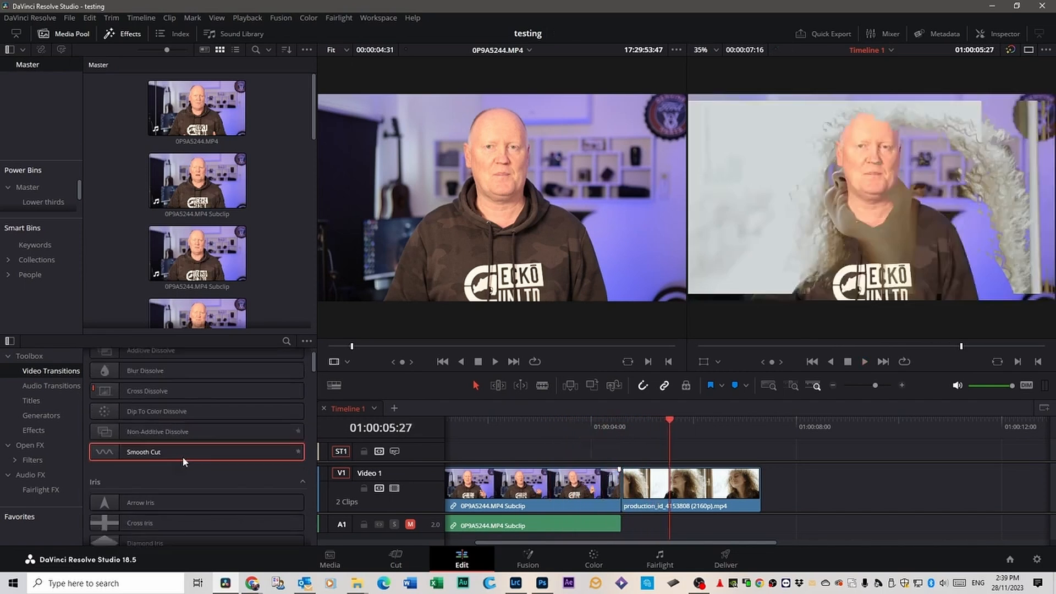
Step: Browse the remaining video transitions, previewing Cross Iris, Barn Door, Heart and Pan Right in the timeline viewer
scroll(105, 491, down, 1)
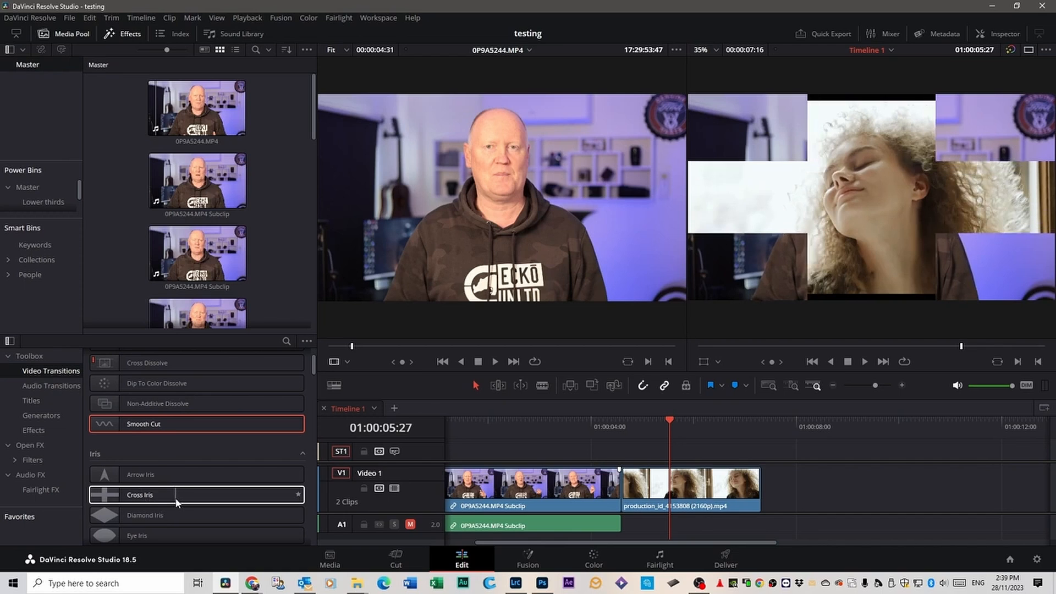
scroll(176, 500, down, 3)
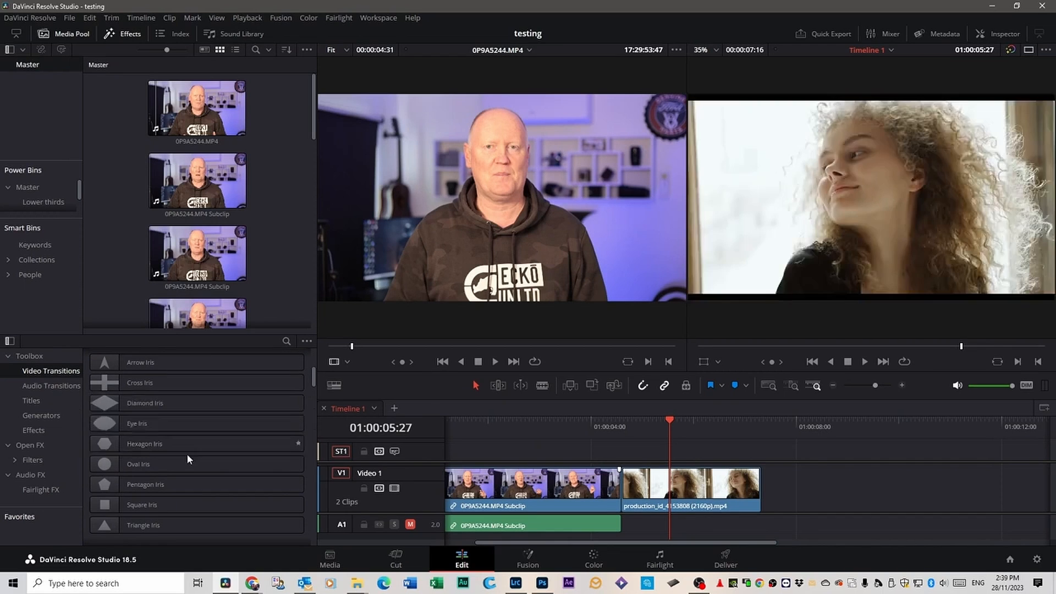
scroll(195, 478, down, 2)
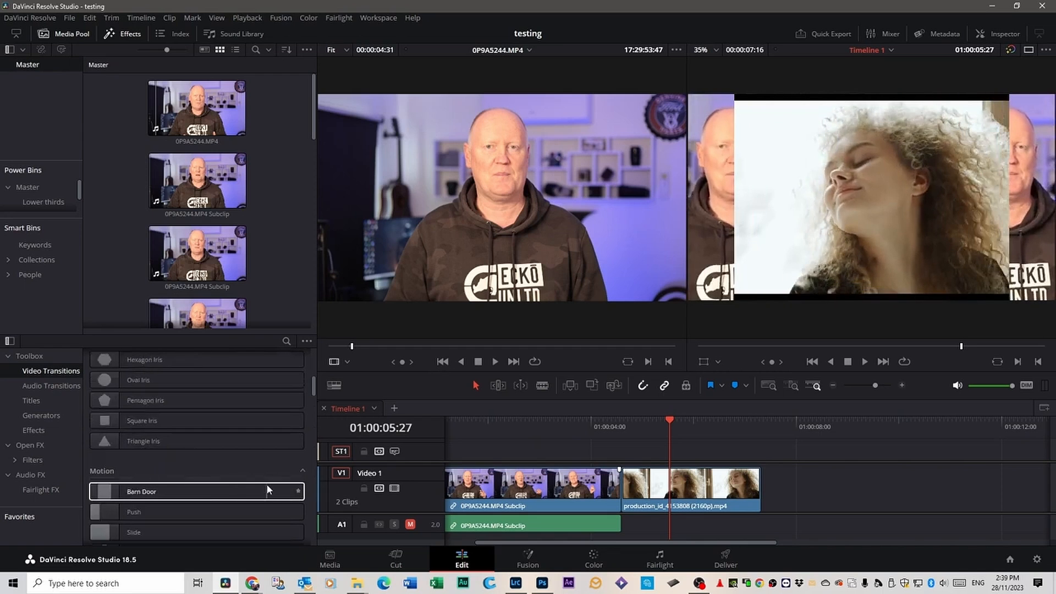
scroll(264, 484, down, 3)
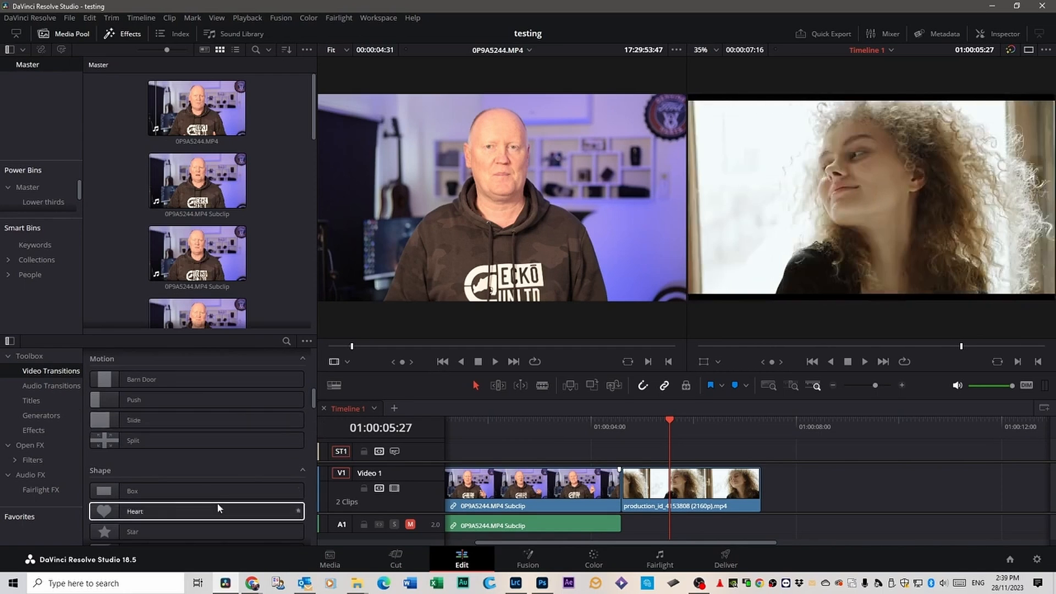
scroll(188, 477, down, 1)
scroll(176, 494, down, 10)
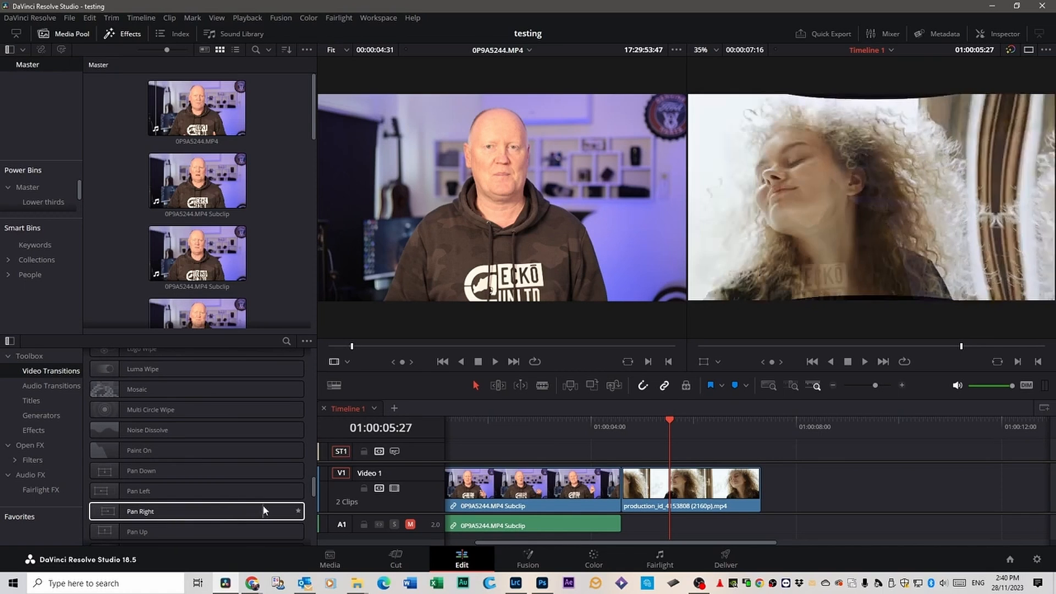
Step: Apply the Rotate transition at the cut between the two clips and move the playhead back before it
scroll(259, 504, down, 3)
drag(123, 451, 640, 486)
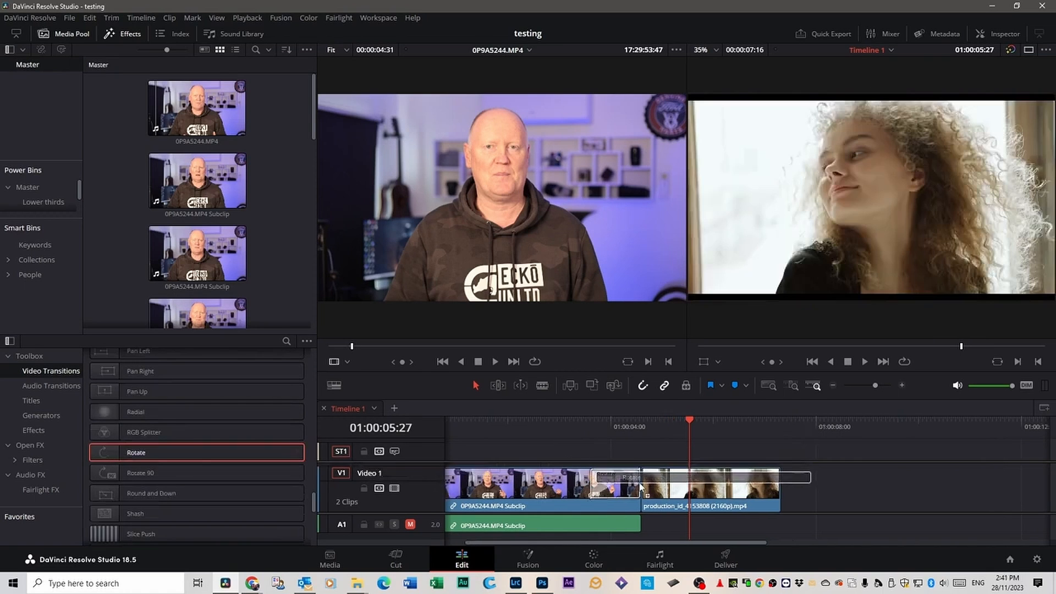
drag(689, 421, 530, 433)
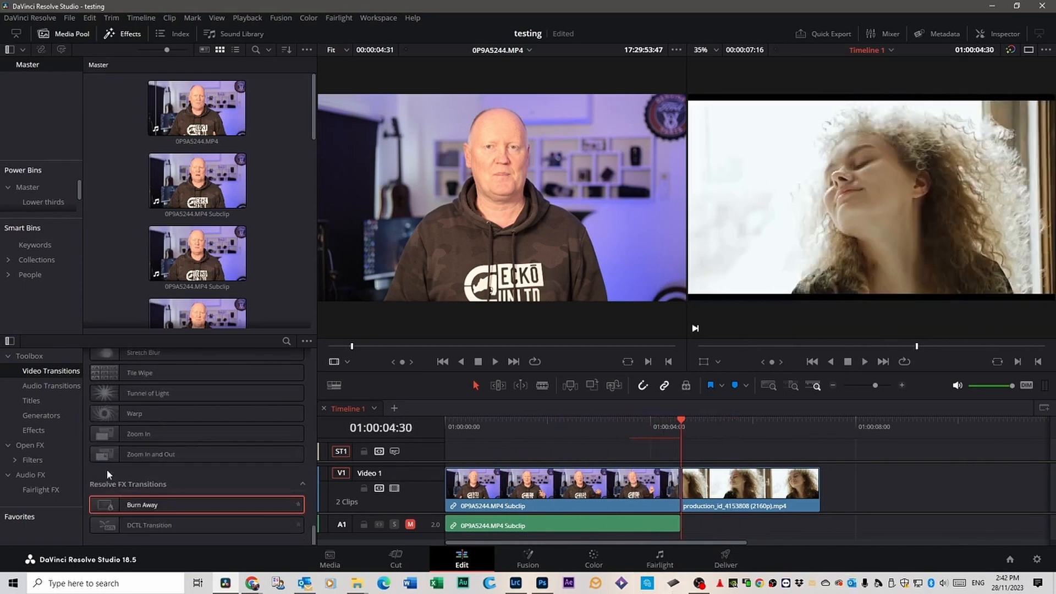
Step: Apply the Resolve FX Burn Away transition at the end of the first clip on Video 1 and play around the cut
drag(132, 505, 671, 484)
key(/)
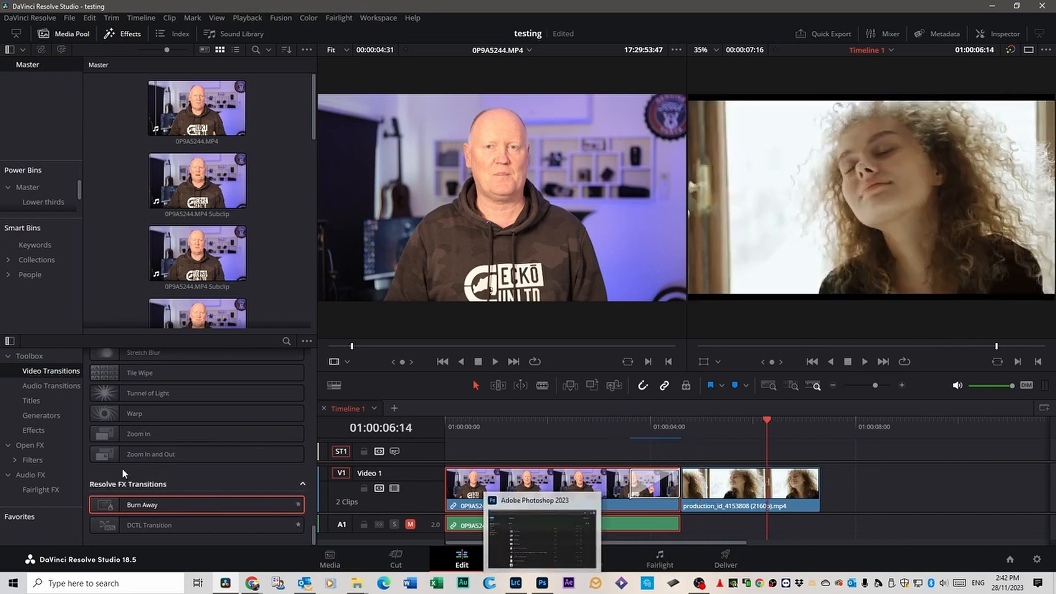
scroll(156, 467, up, 5)
scroll(156, 466, up, 4)
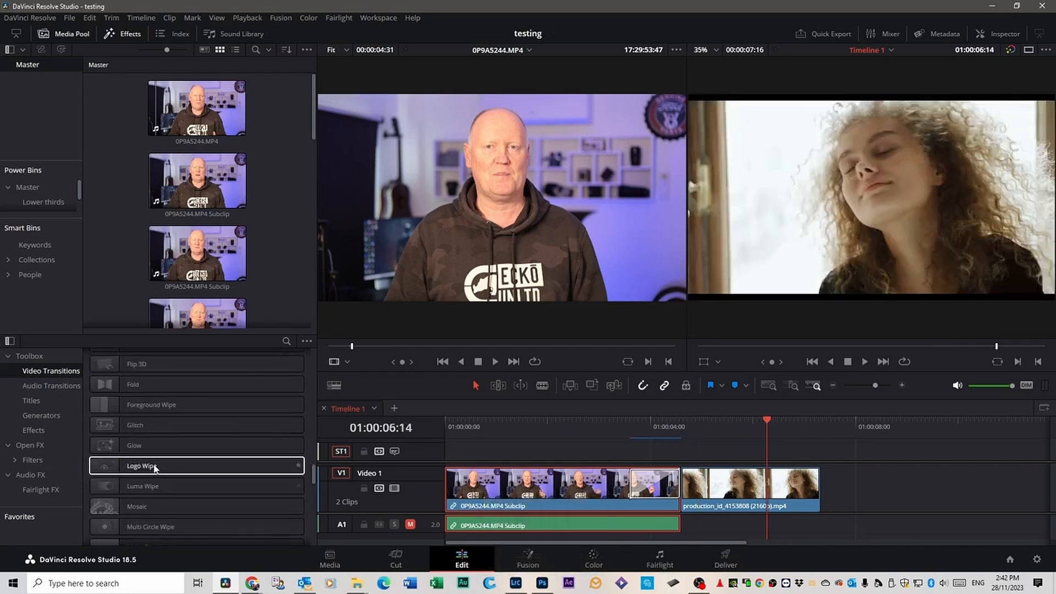
drag(631, 482, 632, 482)
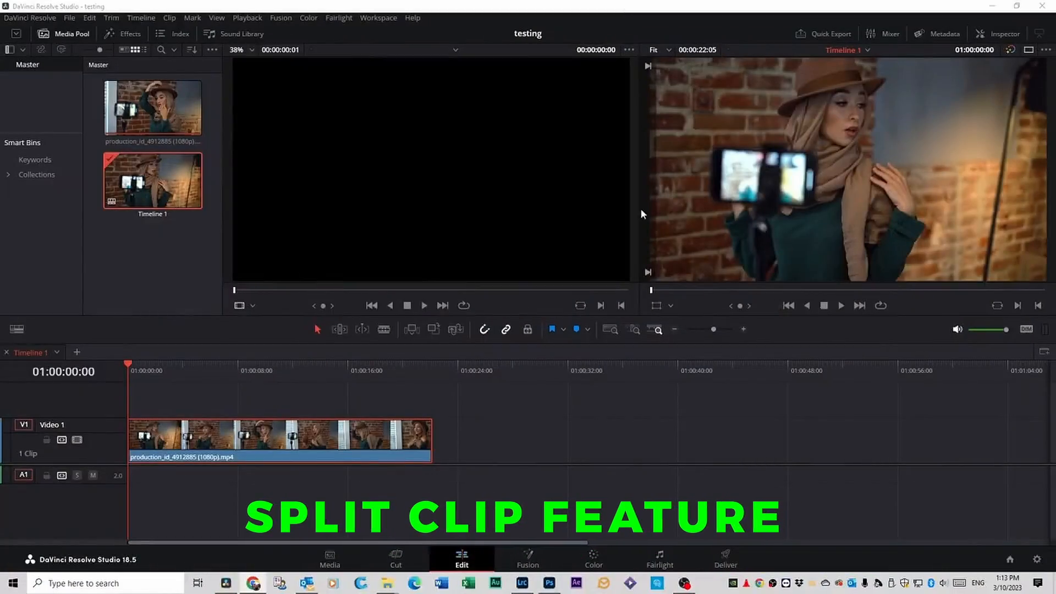
Step: Find the Split Clip command in Keyboard Customization and assign 2 as an additional shortcut, accepting the conflict with Cut to Angle 2
click(22, 19)
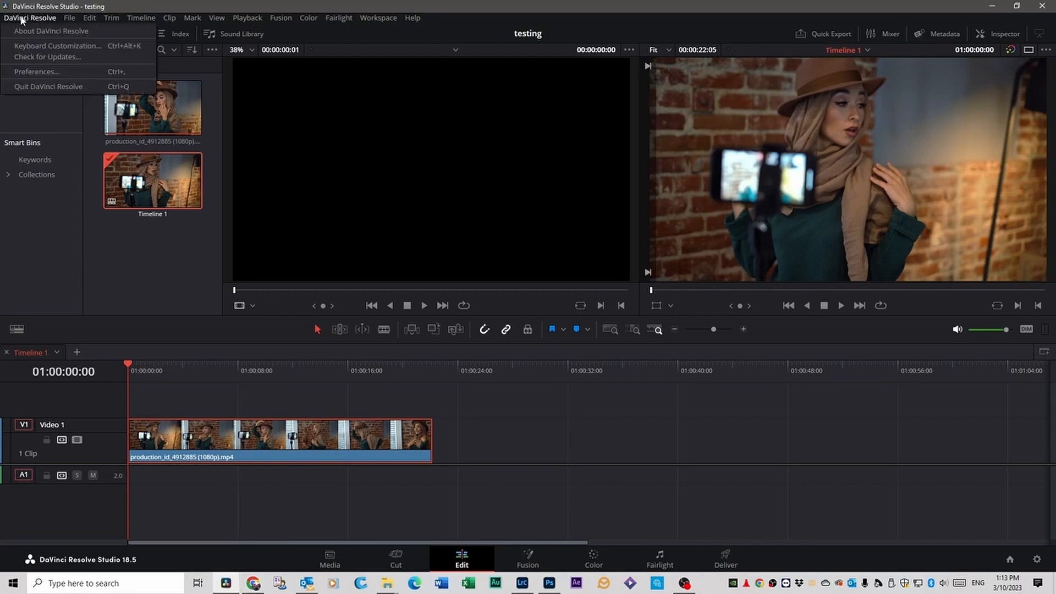
click(47, 48)
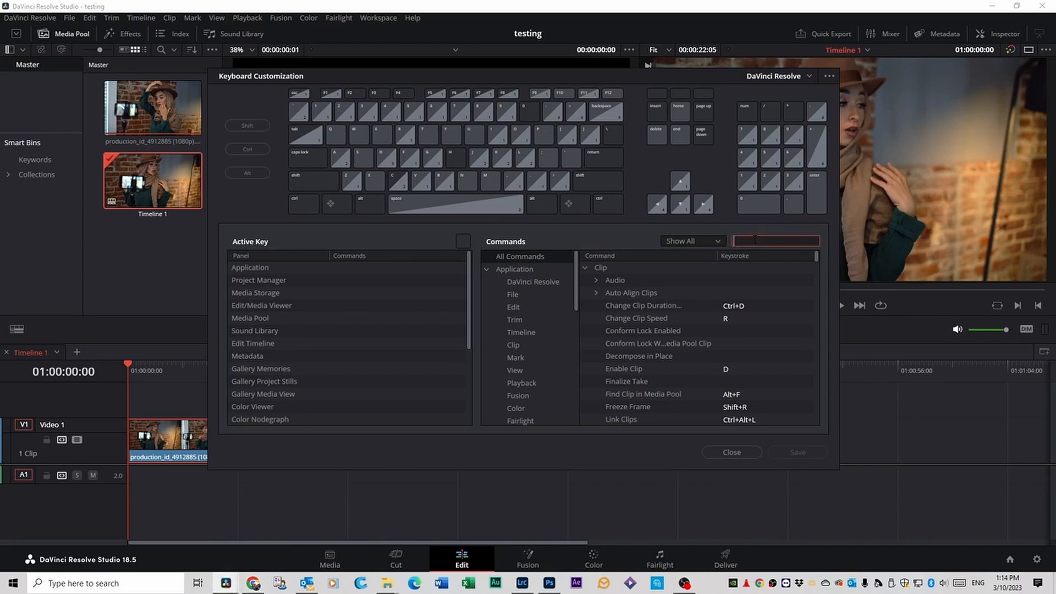
text(split)
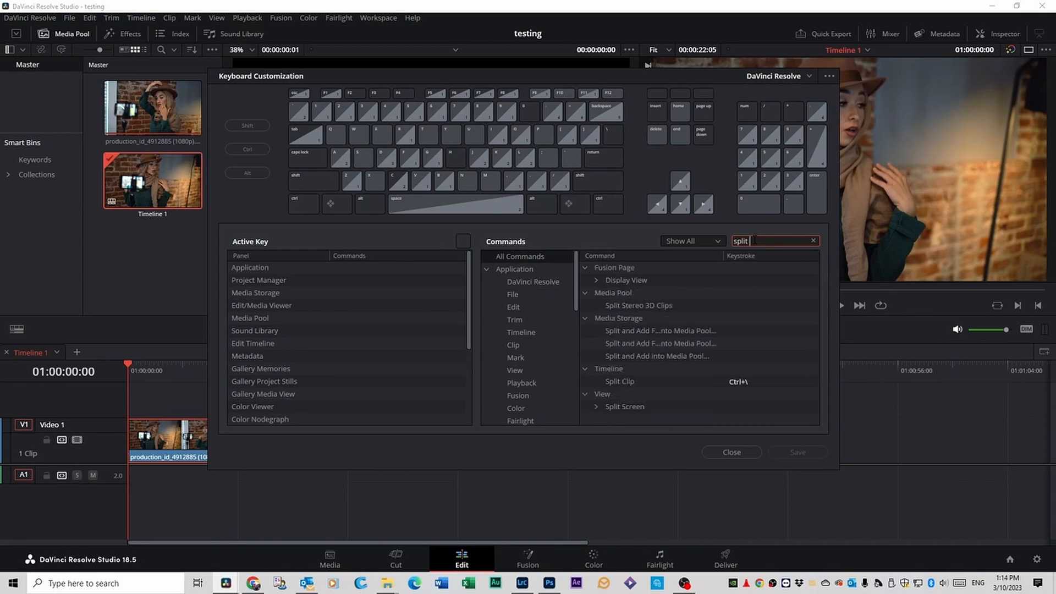
text( clip)
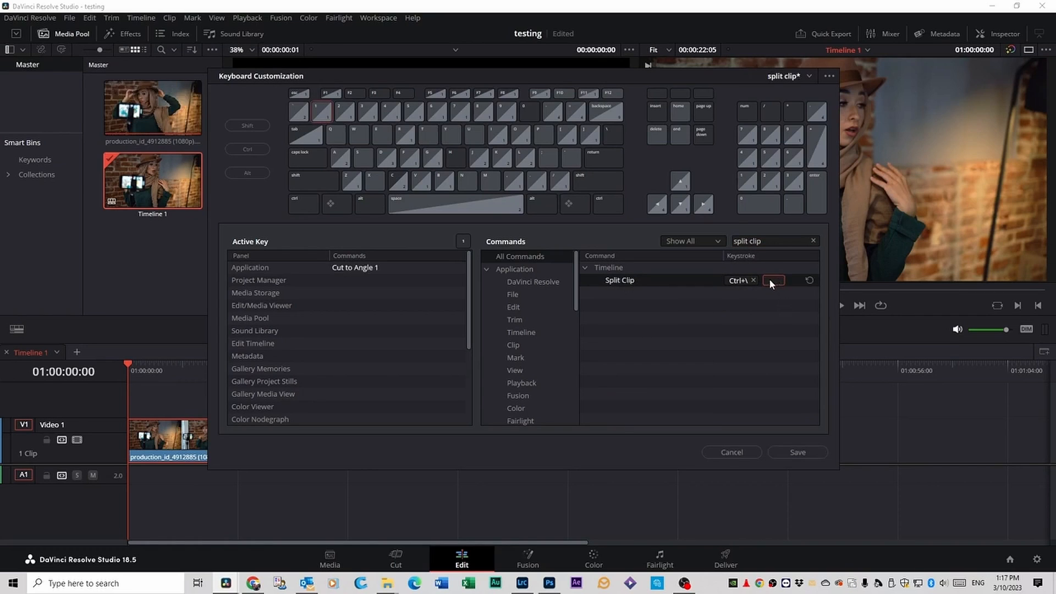
key(2)
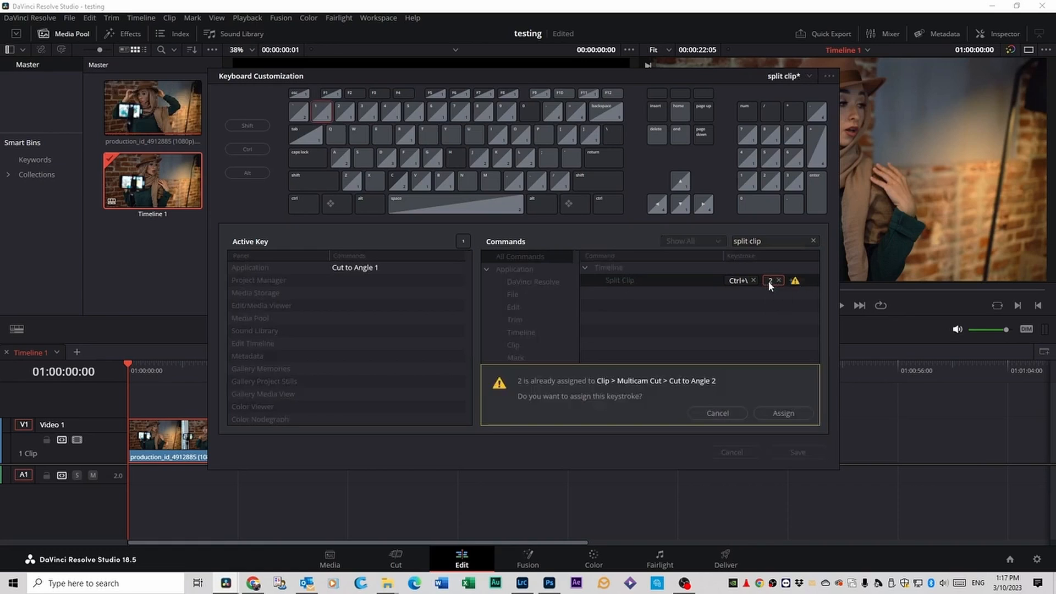
click(779, 415)
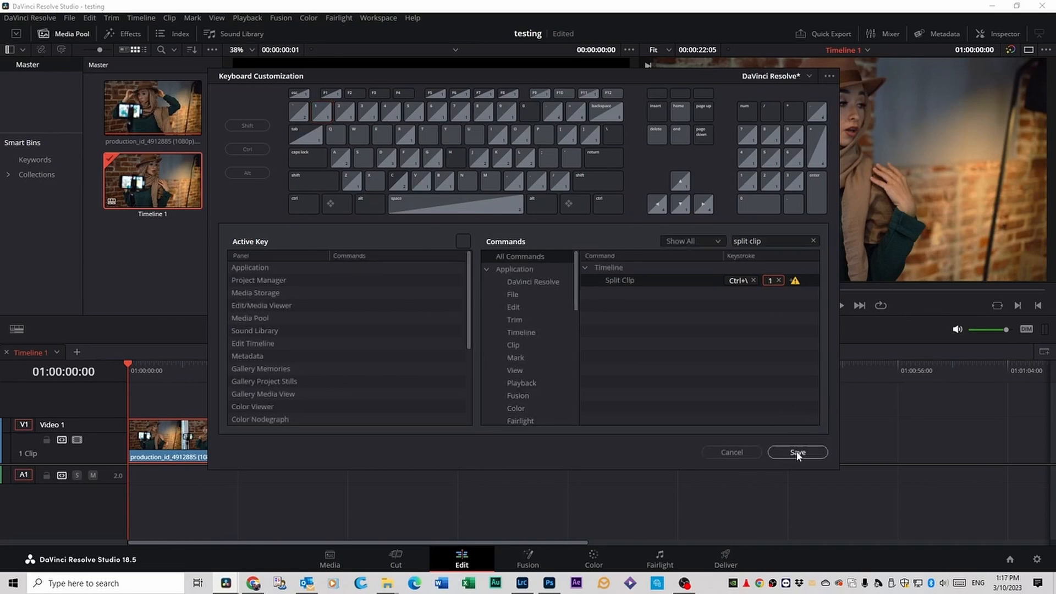
Step: Save the keyboard mapping as a preset named "split clip" and open the list of keyboard presets
click(797, 452)
text(split clip)
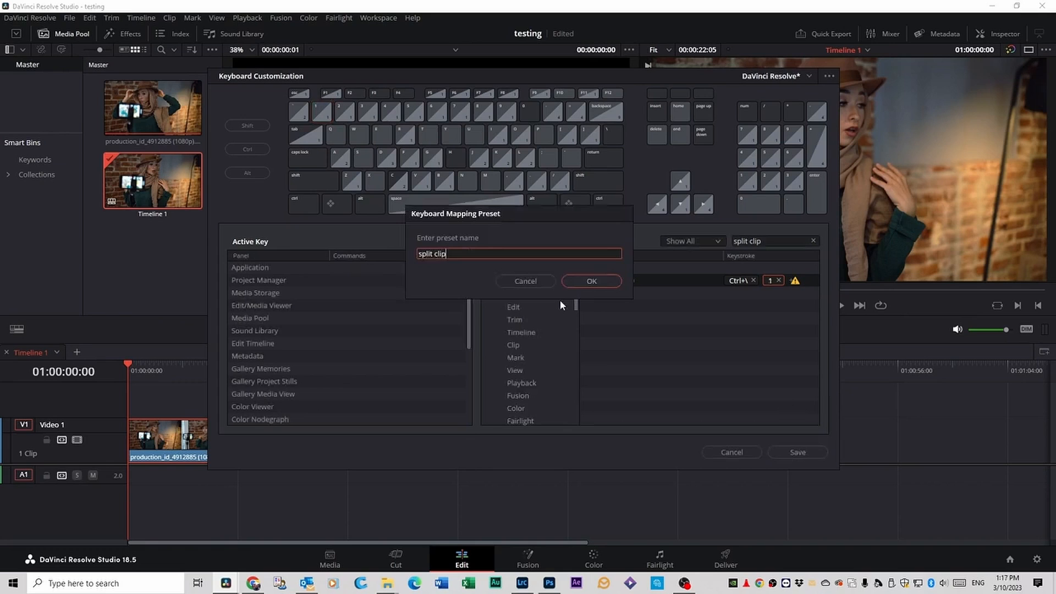
click(600, 283)
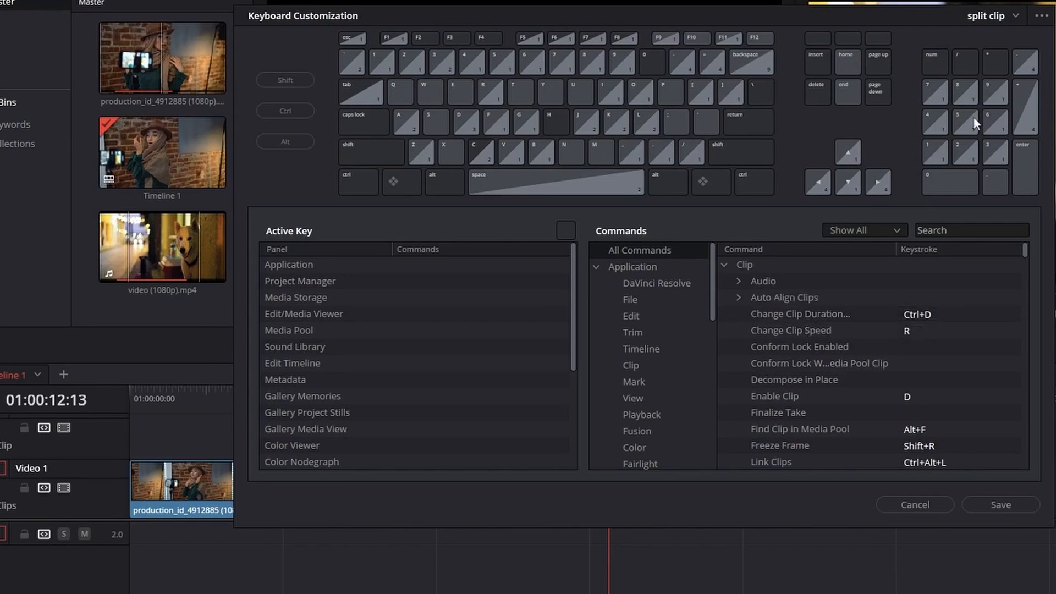
click(1014, 17)
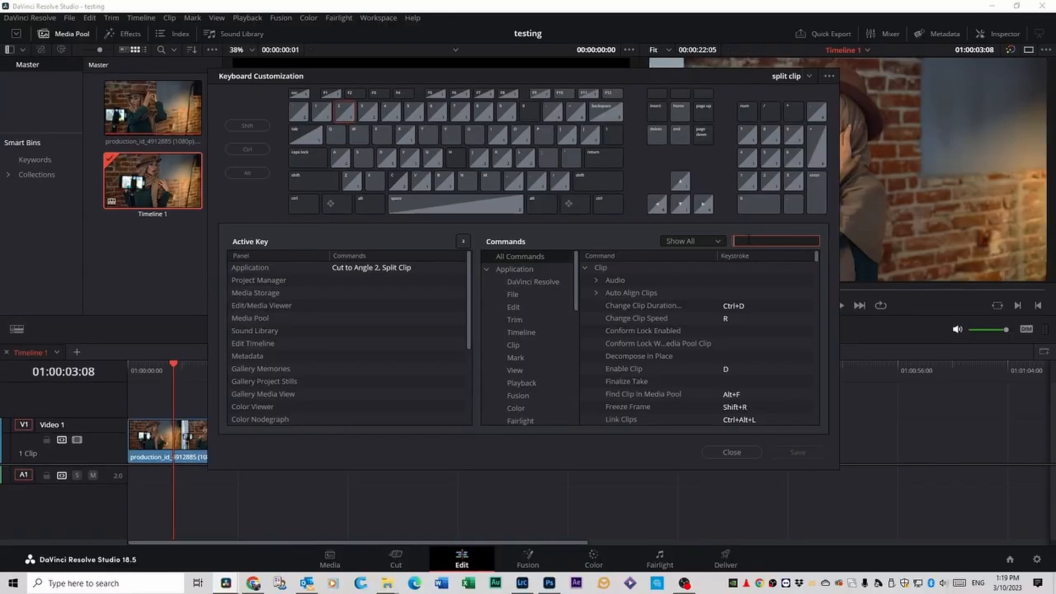
Step: Search the commands for "ripple delete" and assign 4 to the Edit group's Ripple Delete in place of Del, accepting the conflict
text(ripple delete)
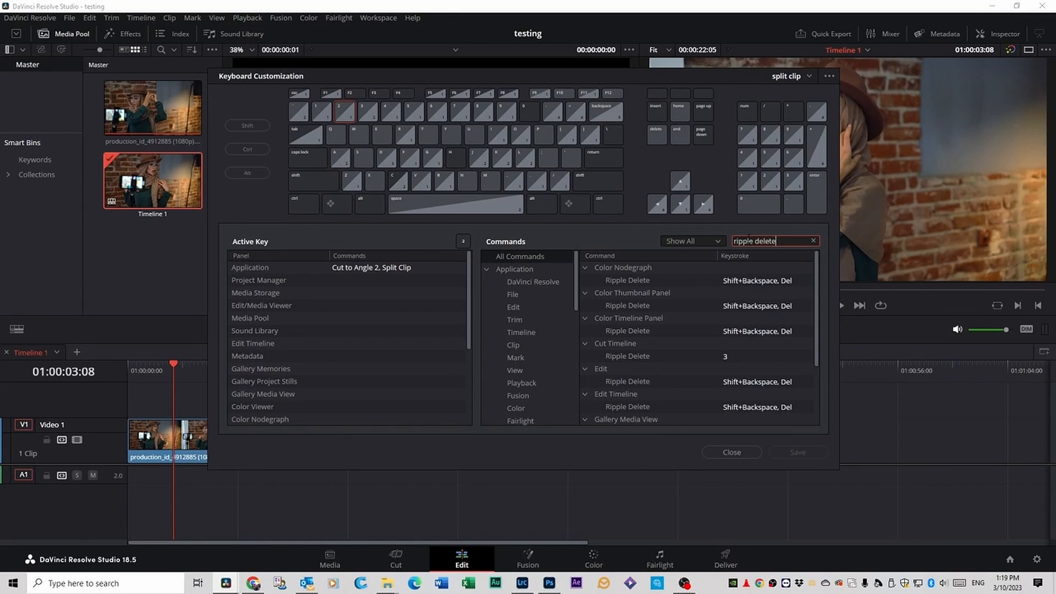
scroll(644, 289, down, 3)
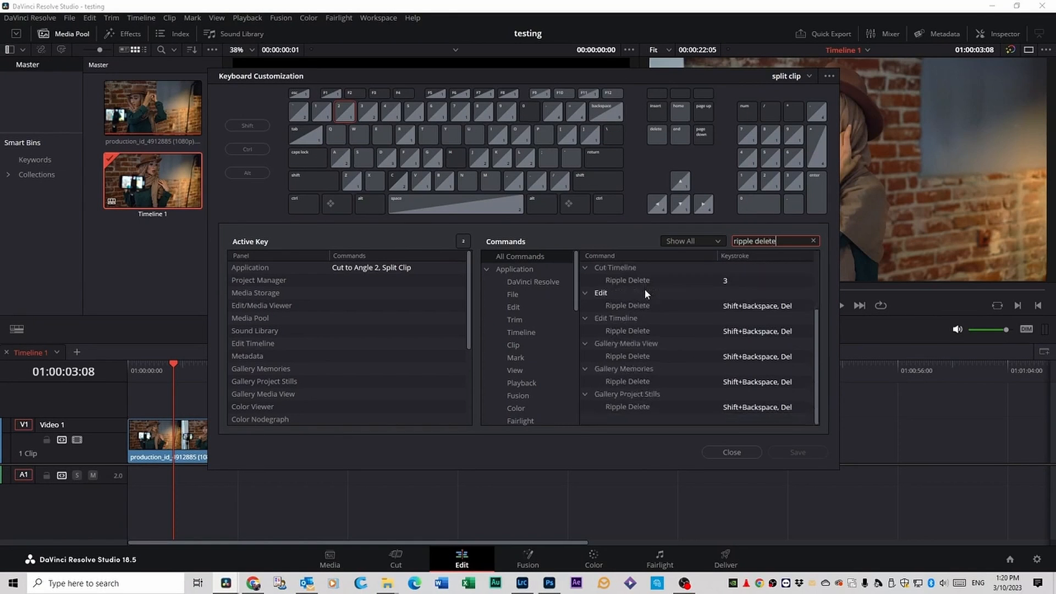
click(646, 305)
click(813, 306)
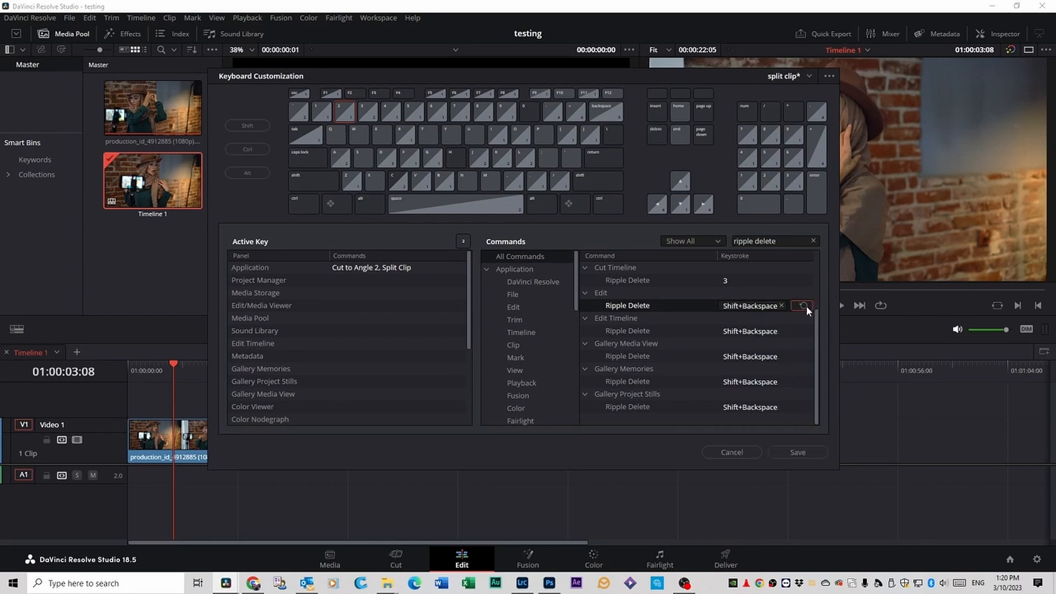
key(4)
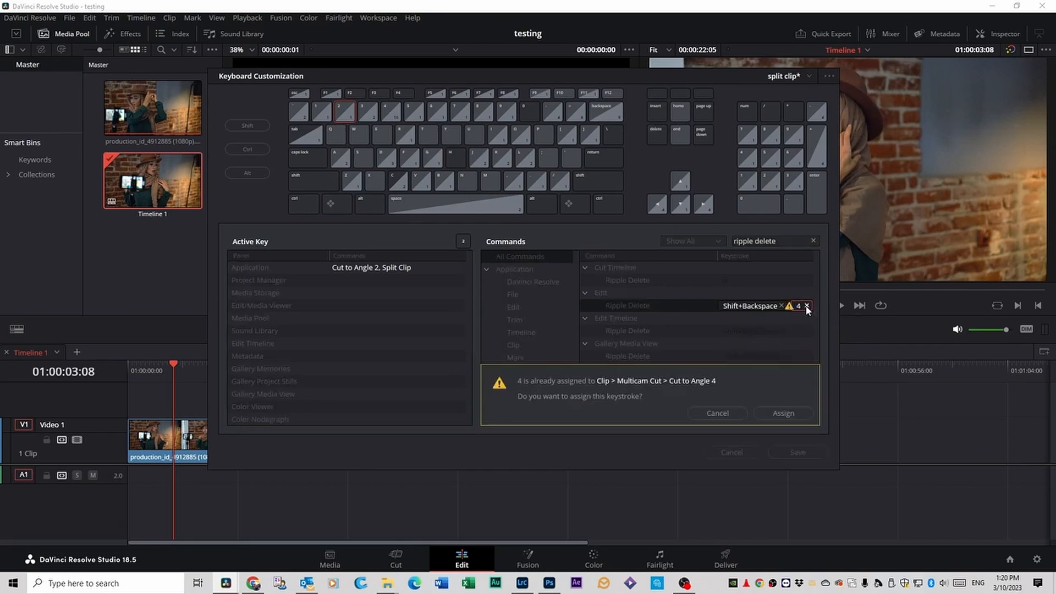
click(779, 412)
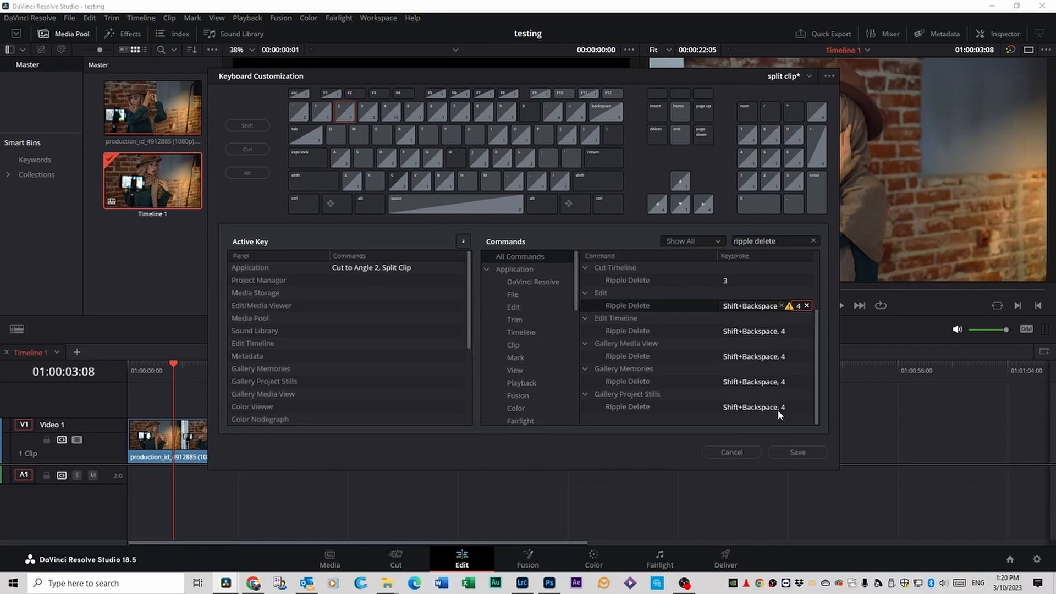
Step: Save the keyboard mapping, review the commands assigned to keys 4 and 2, and close Keyboard Customization
click(788, 451)
click(396, 114)
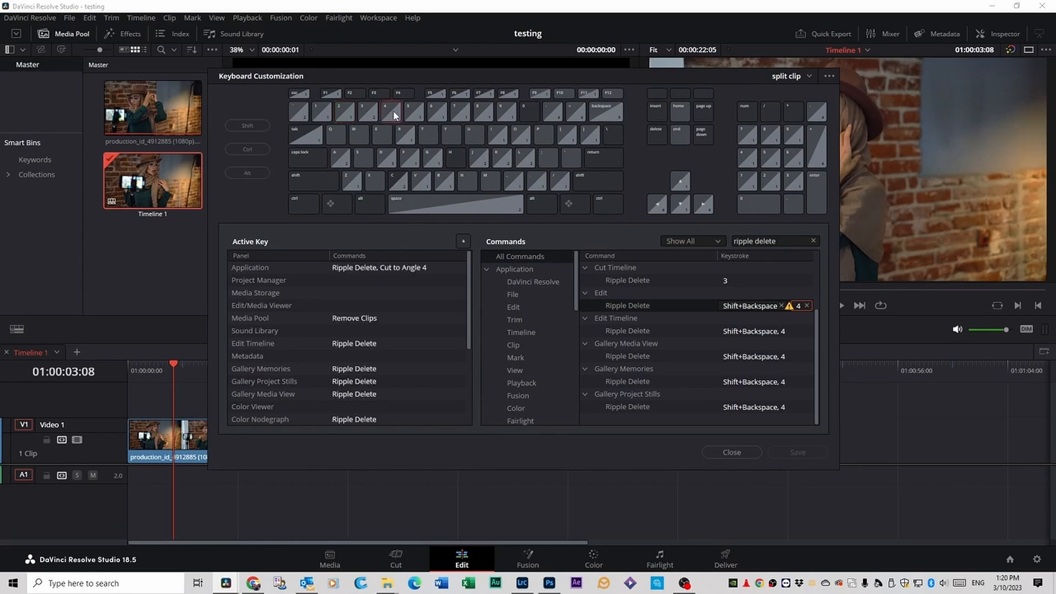
click(340, 116)
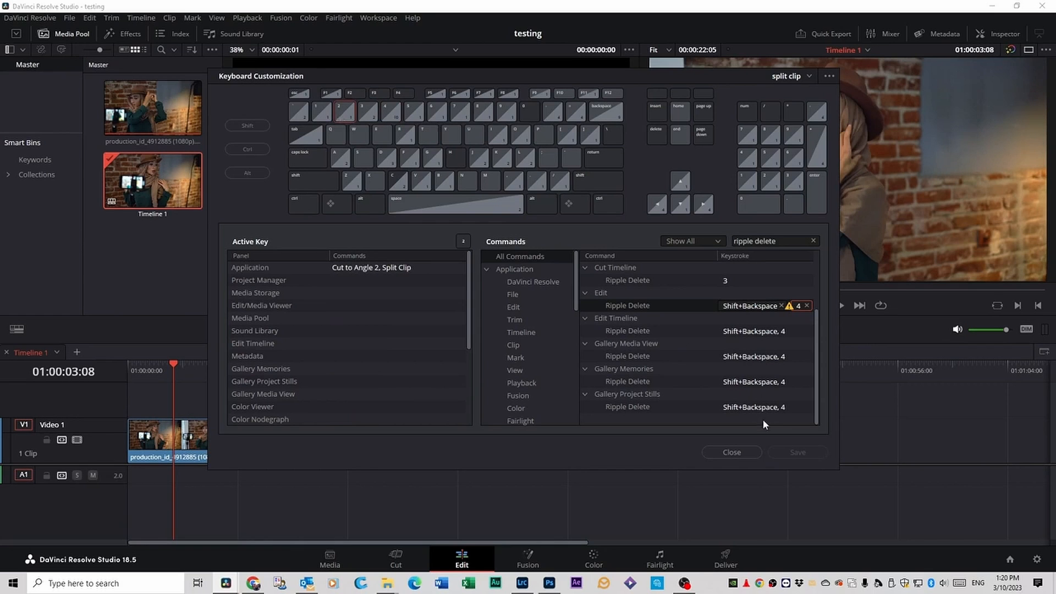
click(731, 452)
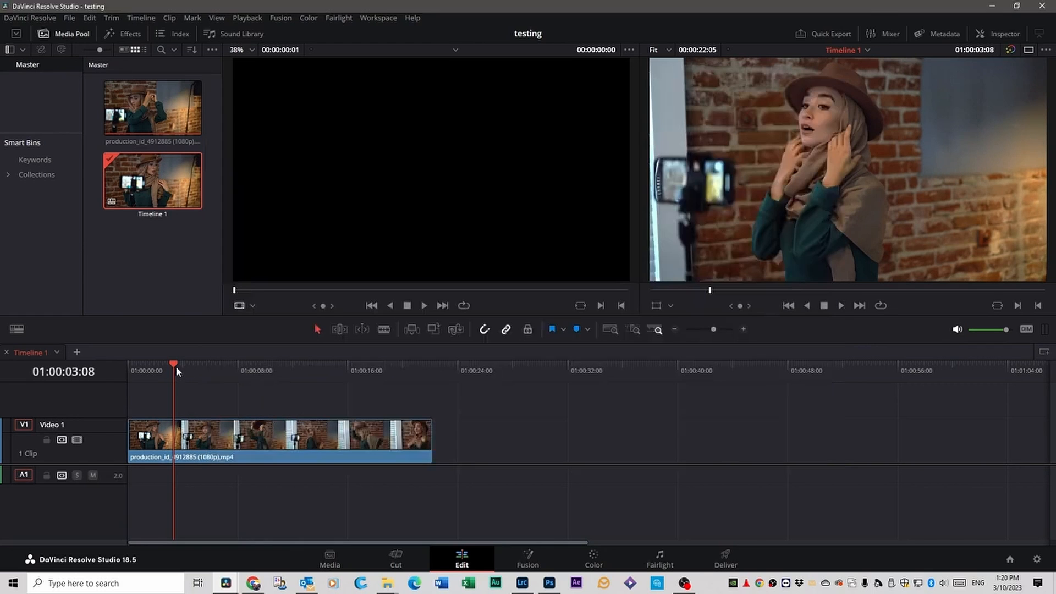
Step: Split the Video 1 clip at 01:00:04:09 and 01:00:06:09 and ripple delete the section between the cuts
drag(176, 372, 206, 388)
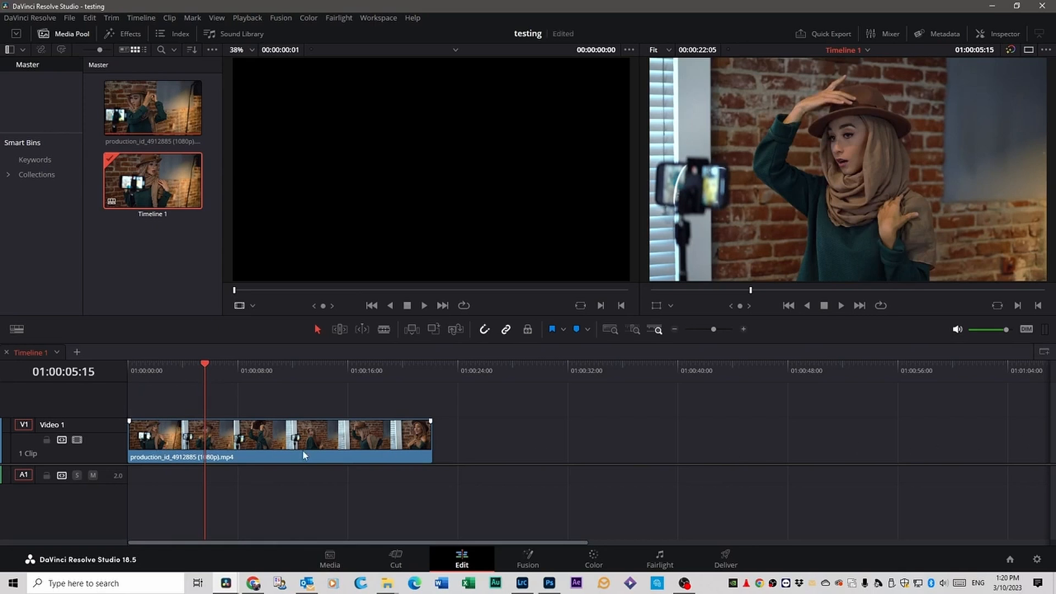
mouse_move(206, 365)
mouse_down()
mouse_move(160, 372)
mouse_move(187, 372)
mouse_up()
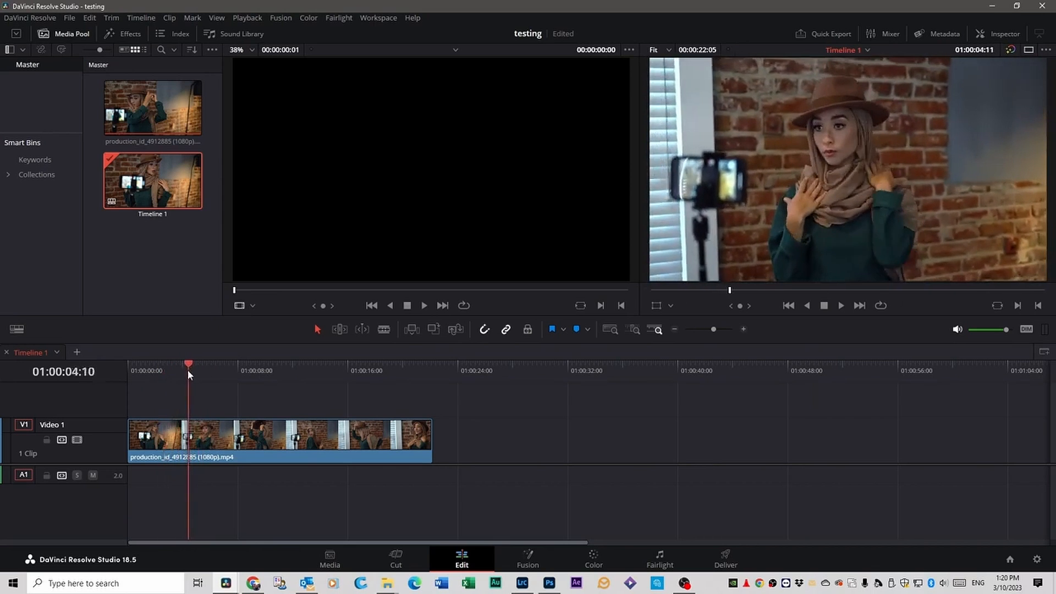
key(ctrl+b)
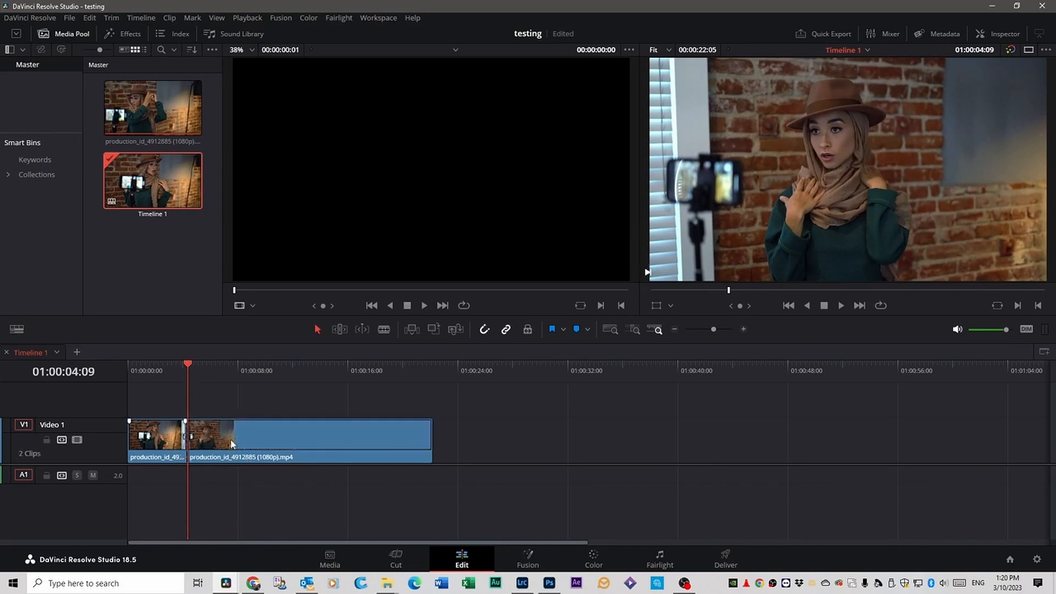
drag(187, 367, 215, 368)
key(ctrl+b)
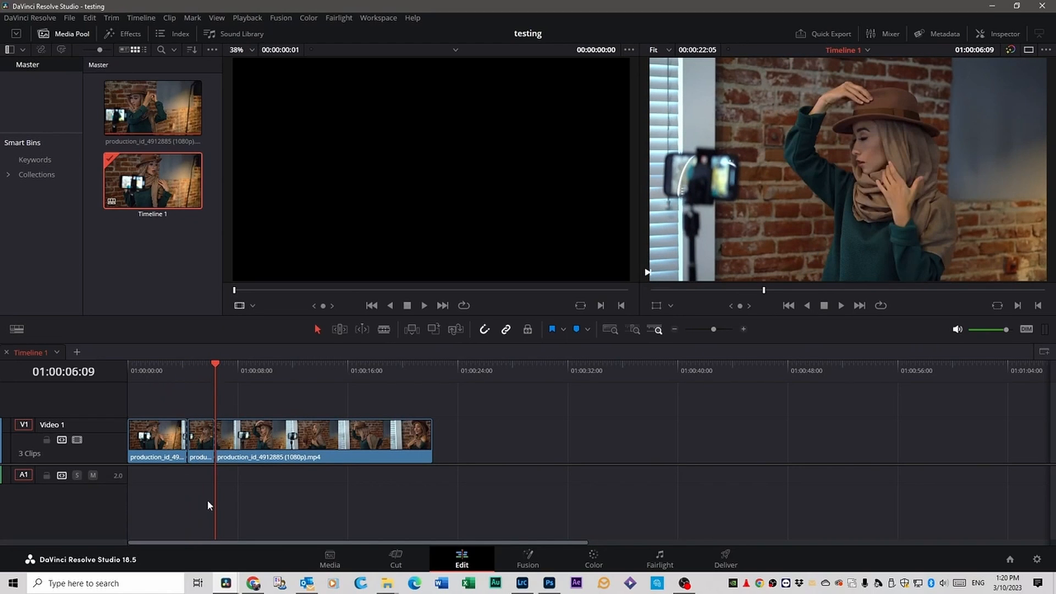
click(206, 446)
key(Delete)
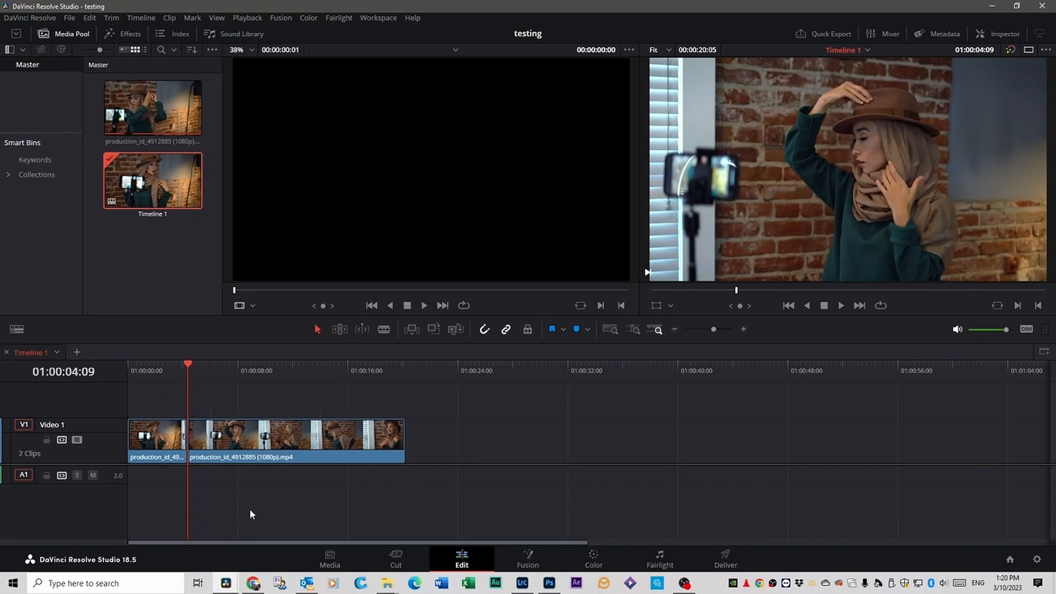
Step: Split the last clip at 01:00:06:12 and 01:00:07:16 and ripple delete the short piece between them
click(202, 370)
click(216, 372)
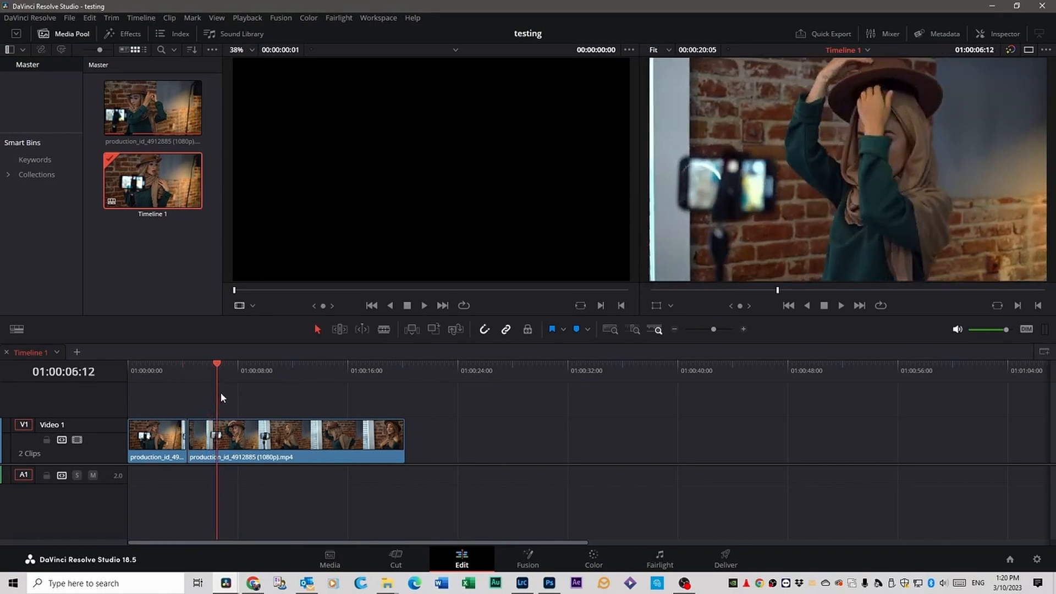
key(ctrl+b)
click(228, 371)
click(232, 371)
key(ctrl+b)
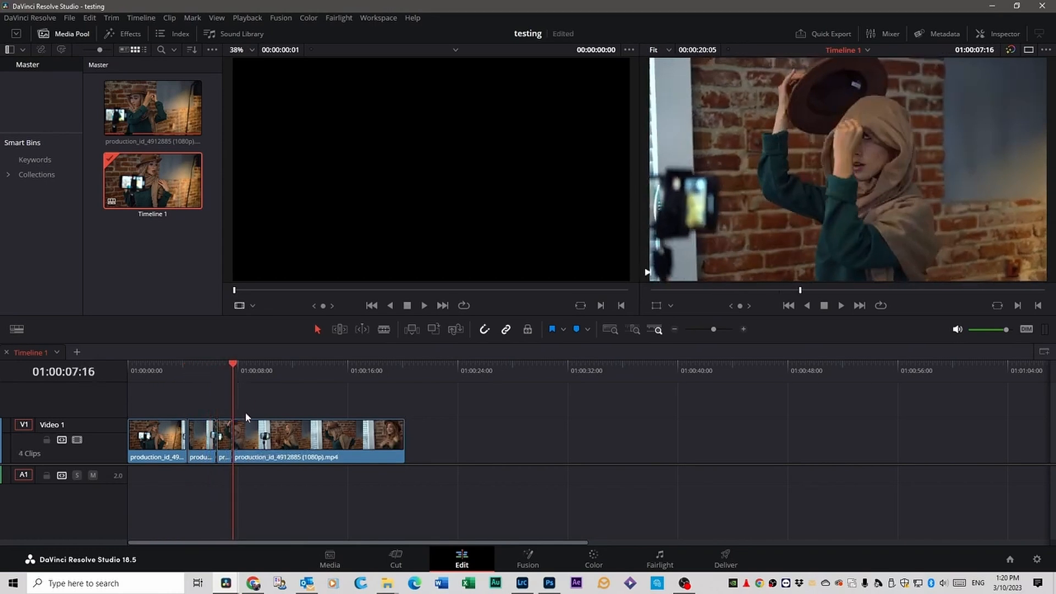
key(Delete)
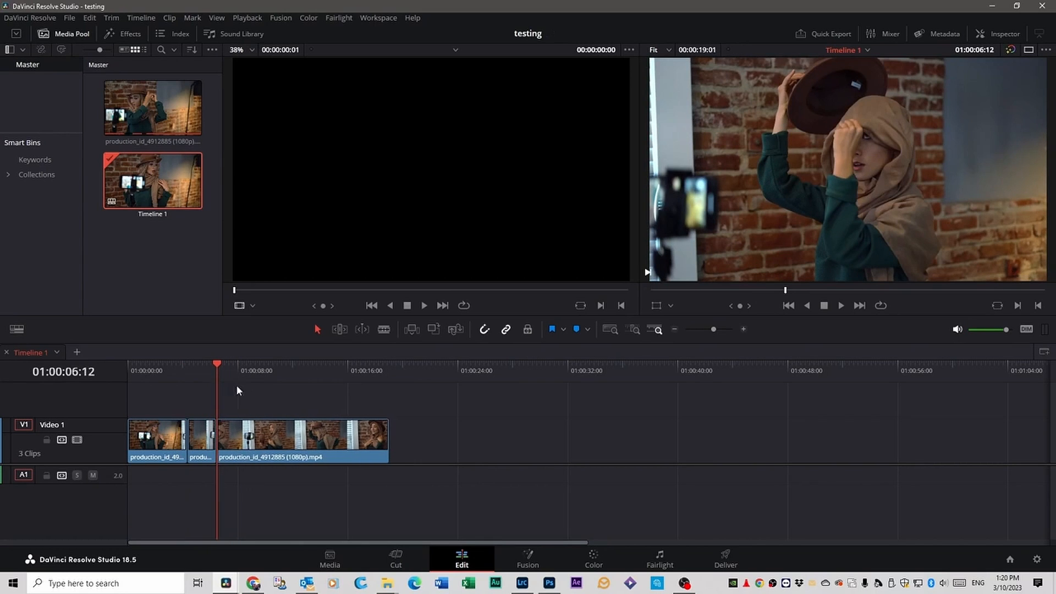
Step: Split the last clip at 01:00:08:20 and 01:00:10:01 and ripple delete the piece between the two cuts
click(249, 373)
key(ctrl+b)
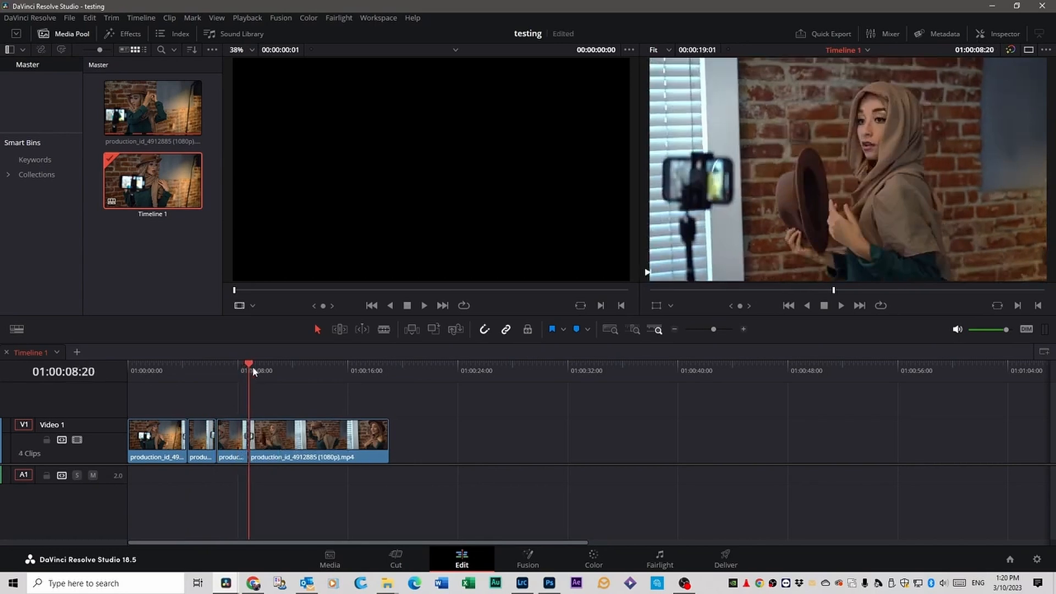
click(265, 371)
key(ctrl+b)
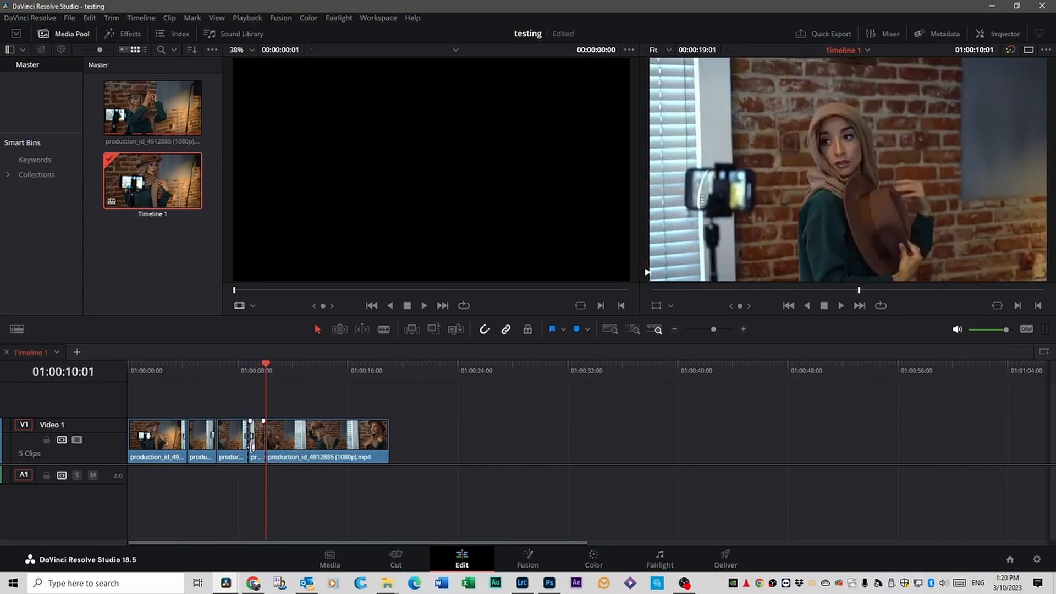
click(257, 452)
key(Delete)
click(248, 372)
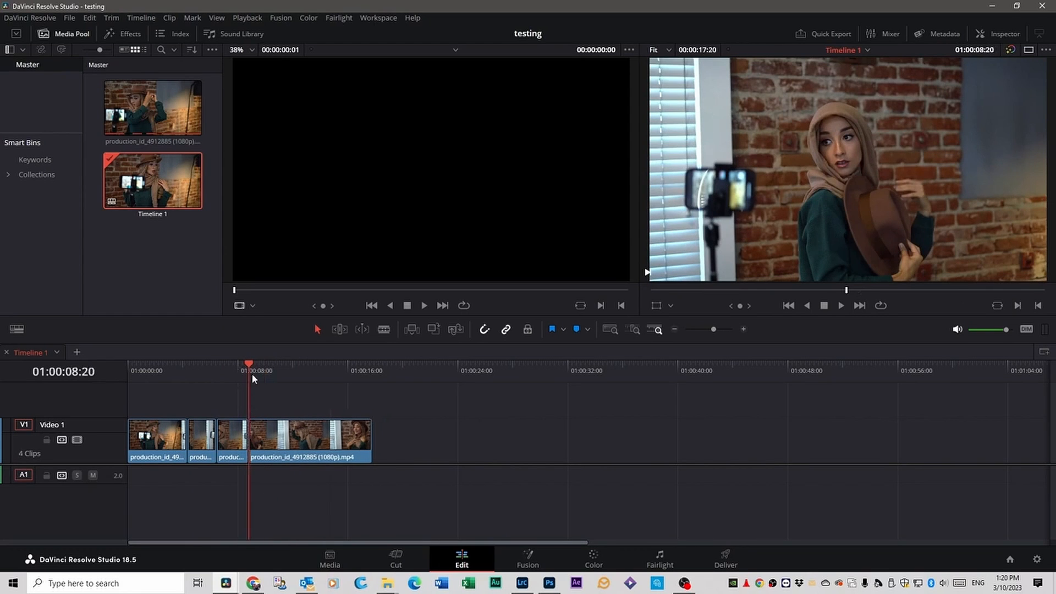
drag(248, 372, 153, 369)
drag(153, 108, 407, 171)
drag(236, 290, 395, 294)
key(i)
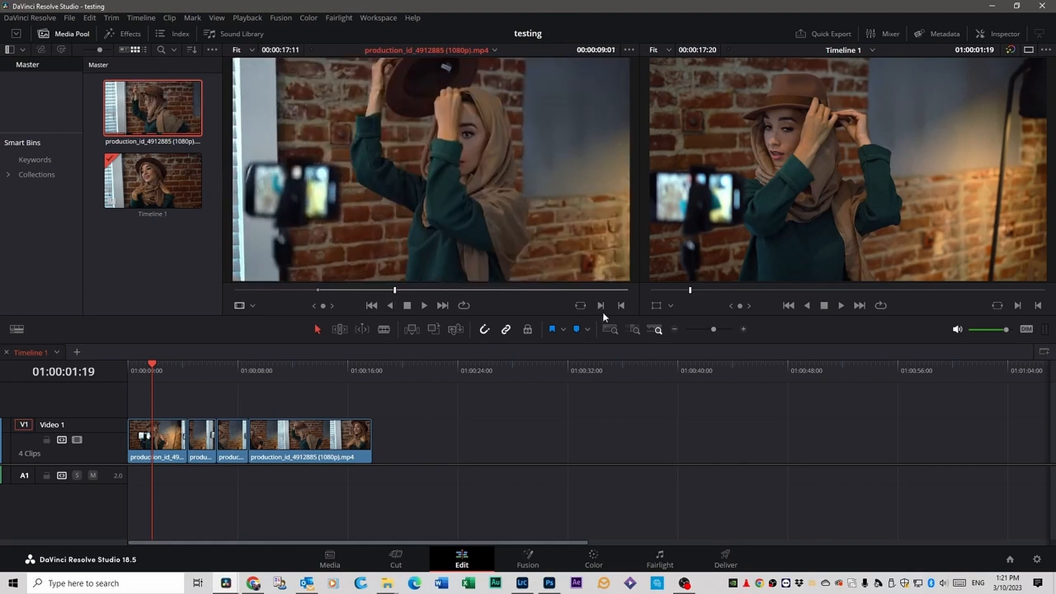
Step: Mark the source clip's Out point at 00:00:09:01 and place the marked range on Video 1 at about 01:00:24:00
click(620, 306)
drag(452, 217, 490, 438)
click(497, 459)
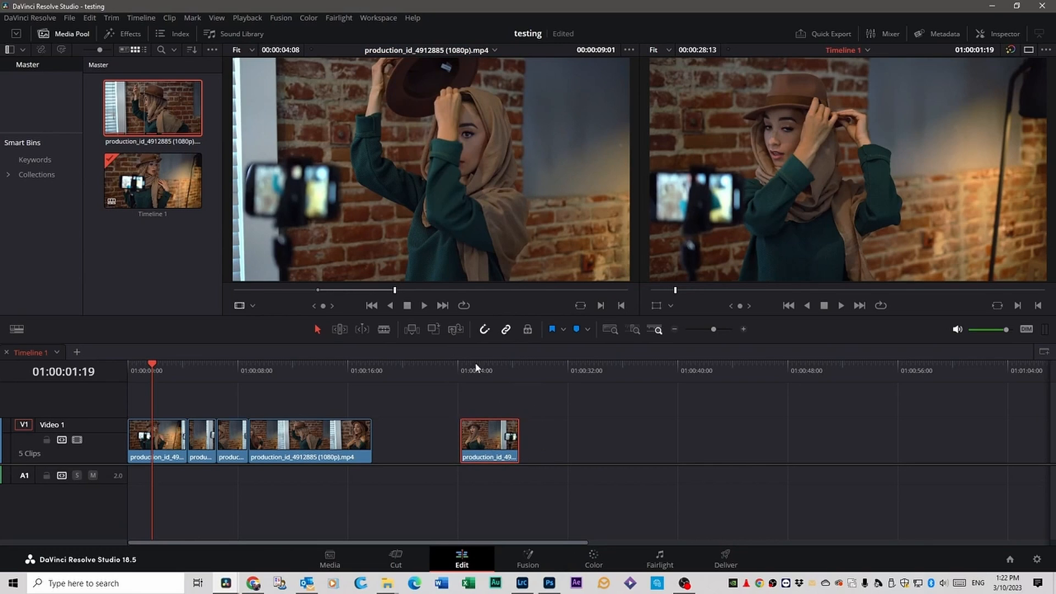
drag(453, 232, 545, 451)
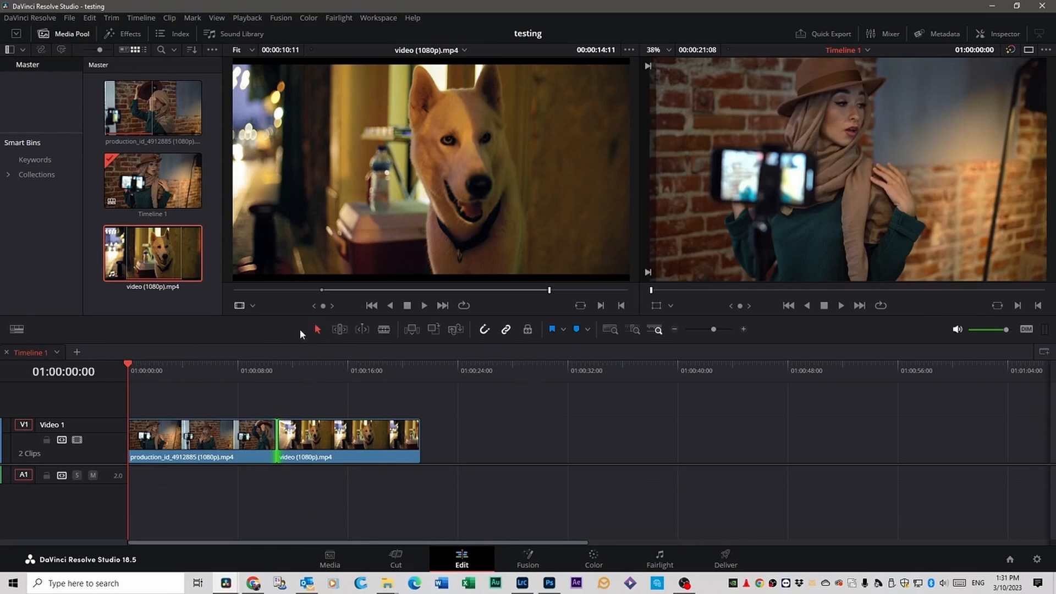
Step: Roll the cut between the two Video 1 clips back and forth, ending at about 01:00:10:14
mouse_move(127, 365)
mouse_down()
mouse_move(239, 370)
mouse_move(136, 371)
mouse_up()
drag(277, 432, 238, 434)
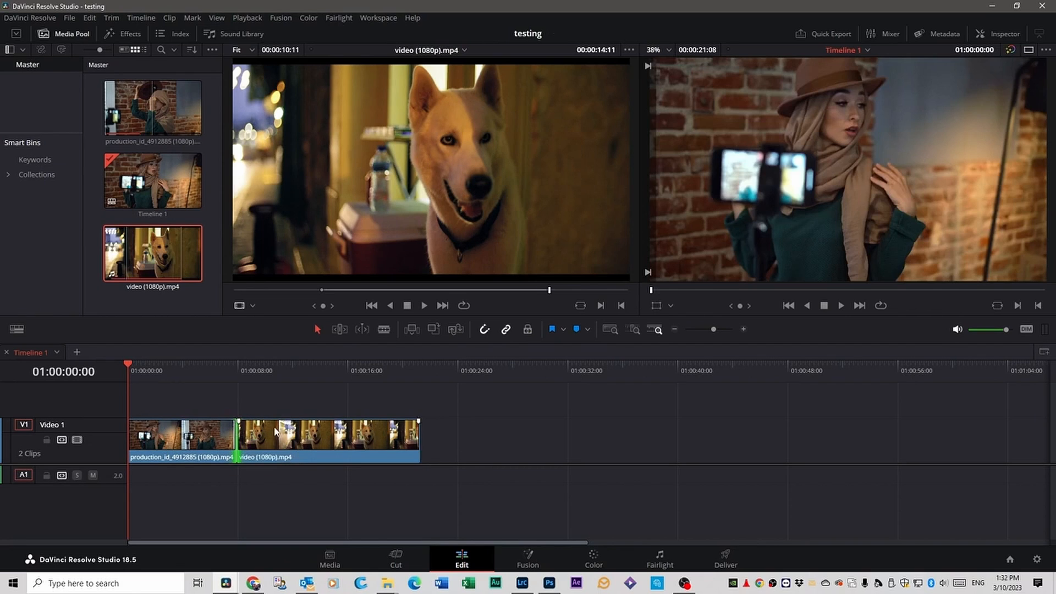
key(ctrl+z)
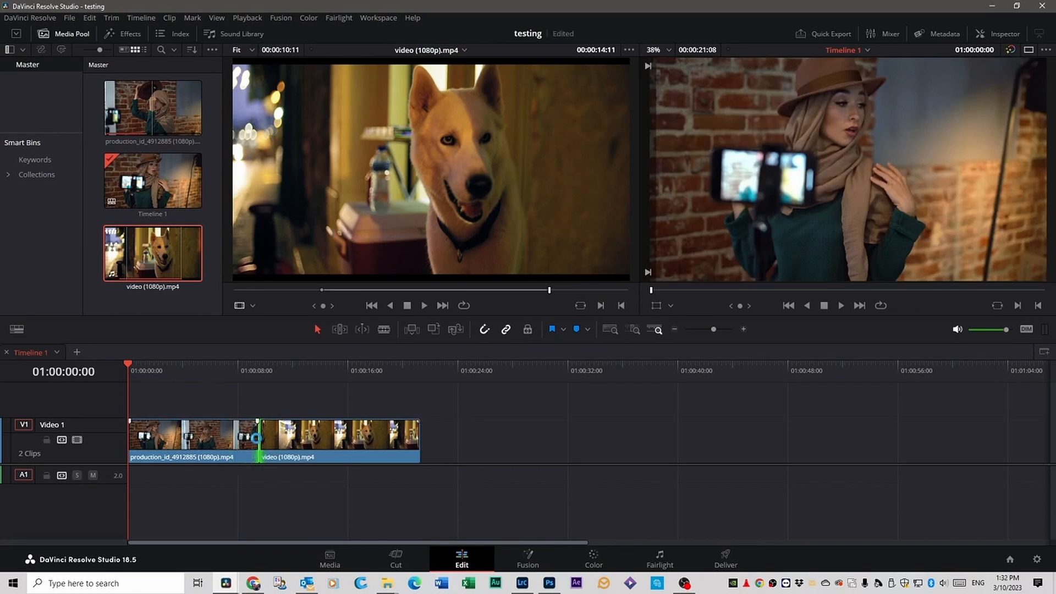
mouse_move(258, 438)
mouse_down()
mouse_move(309, 440)
mouse_move(273, 440)
mouse_up()
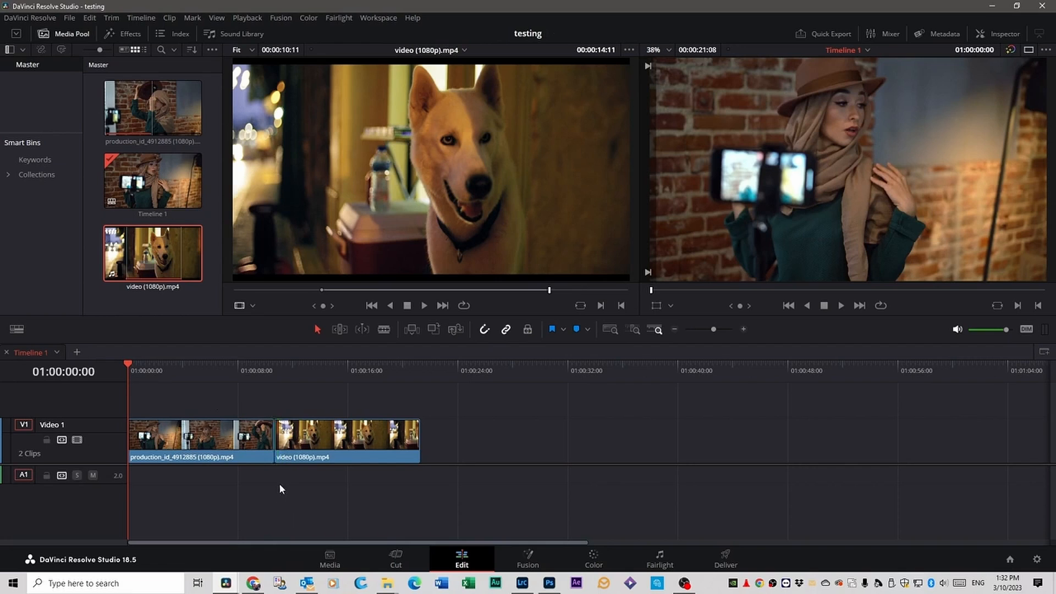
Step: Lift the dog clip to the track above, shorten the first clip's end, and butt the dog clip against it on Video 1
drag(311, 443, 318, 406)
drag(273, 444, 228, 443)
drag(297, 408, 242, 447)
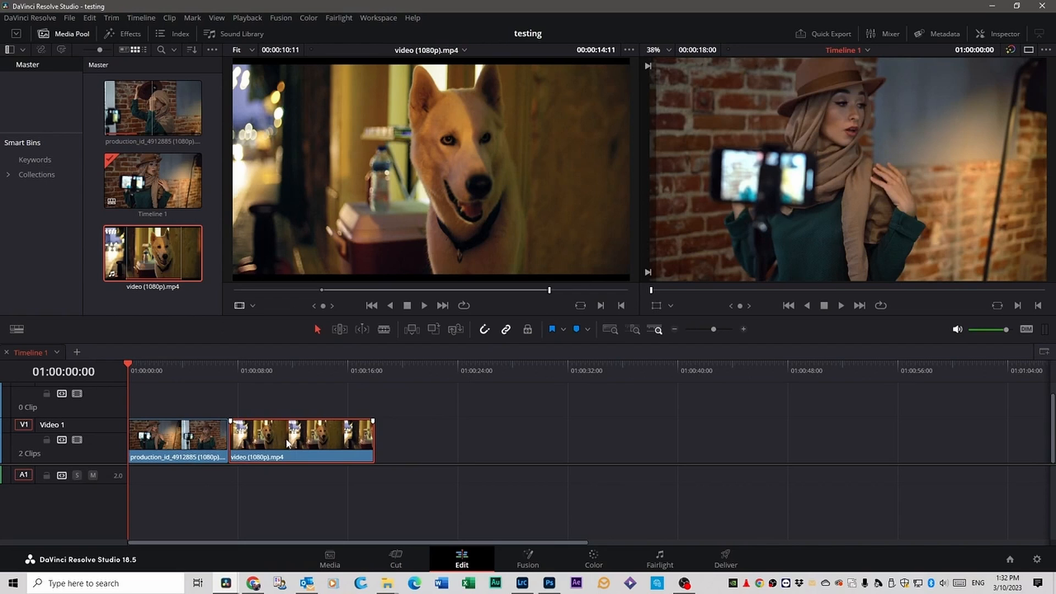
Step: Roll the cut later in Selection mode, then ripple the first clip's end in Trim Edit mode to about 01:00:10:20
drag(229, 440, 252, 437)
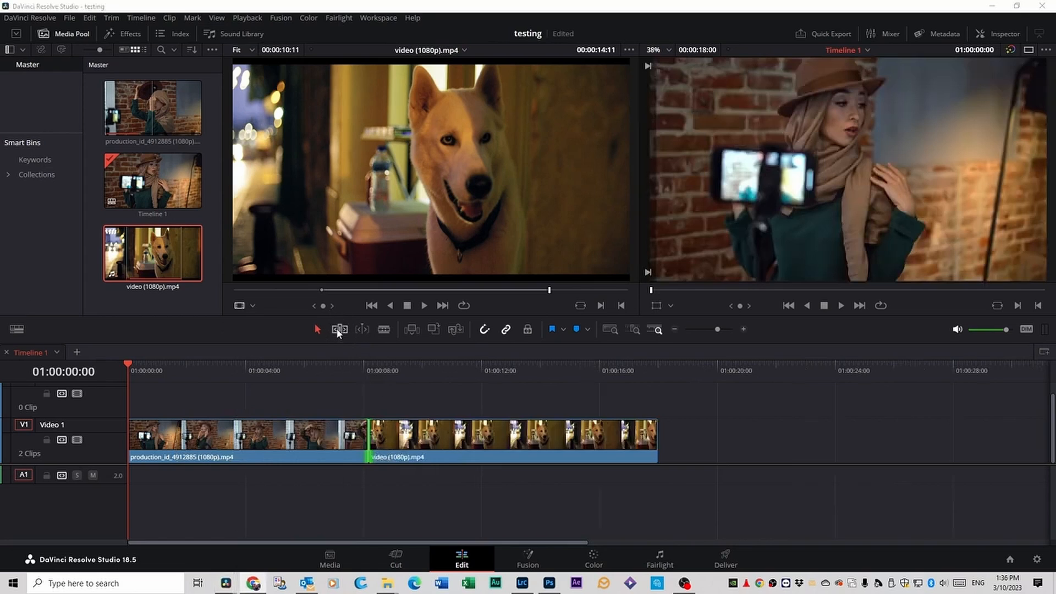
click(339, 330)
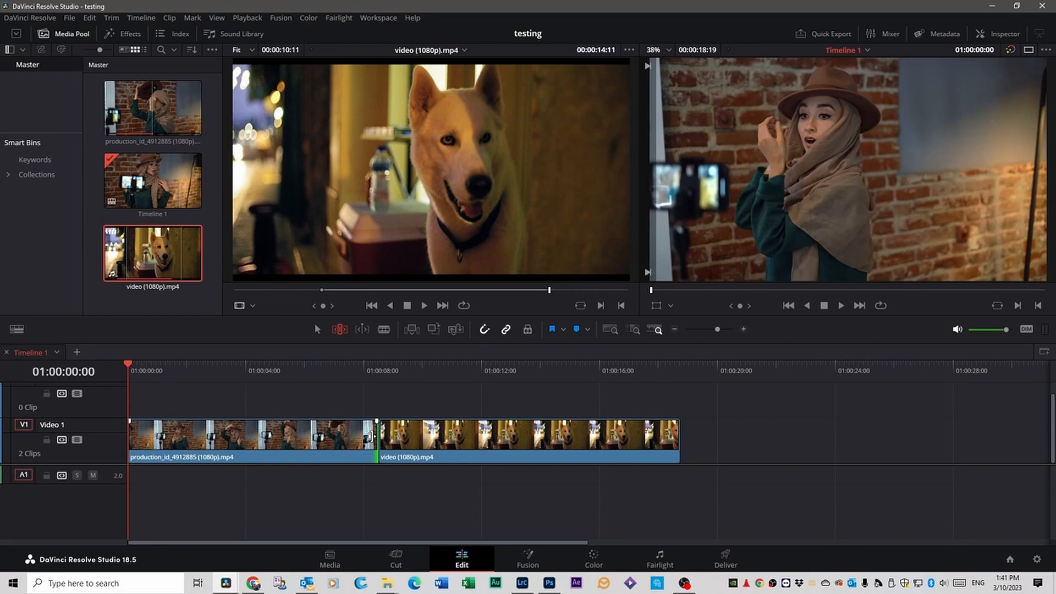
click(371, 437)
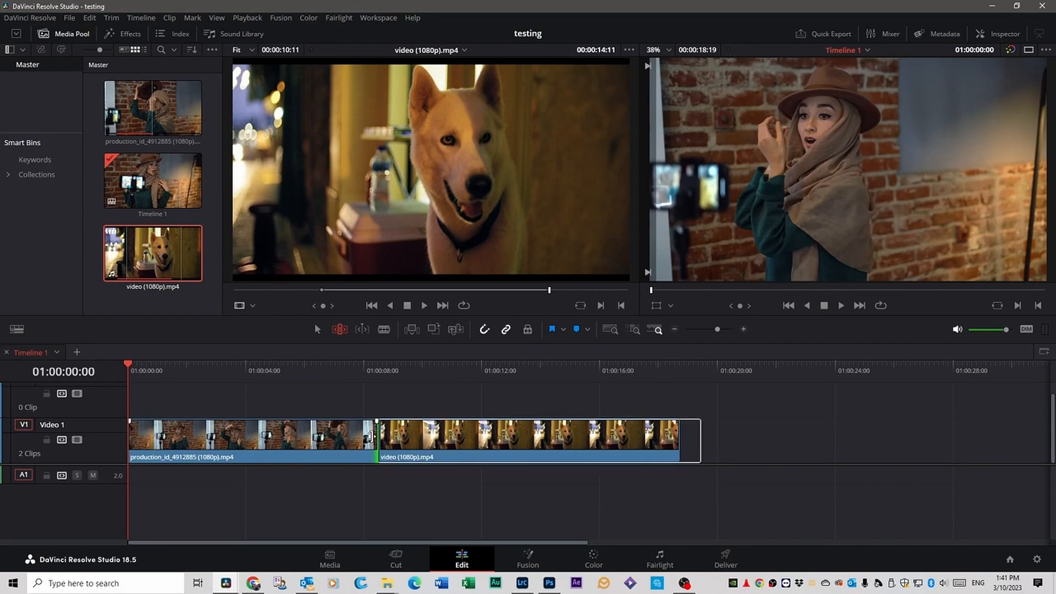
drag(372, 438, 442, 440)
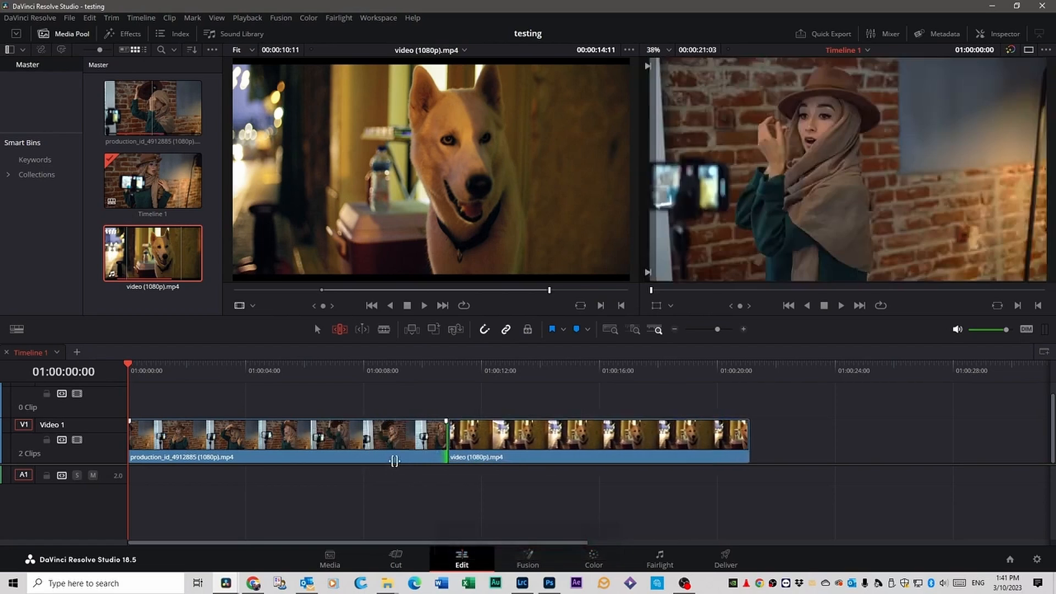
Step: Roll the cut between the two clips earlier in Selection mode and return to Trim Edit mode
click(318, 329)
drag(451, 440, 365, 437)
key(t)
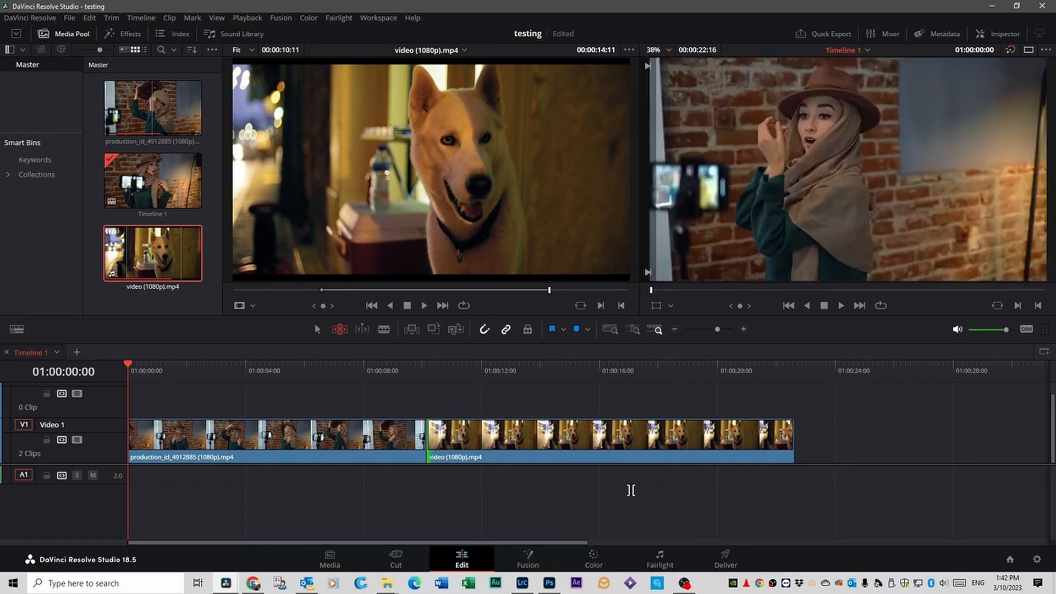
Step: Cut the dog clip at about 01:00:11:19 with the Blade tool and return to Selection mode
click(383, 329)
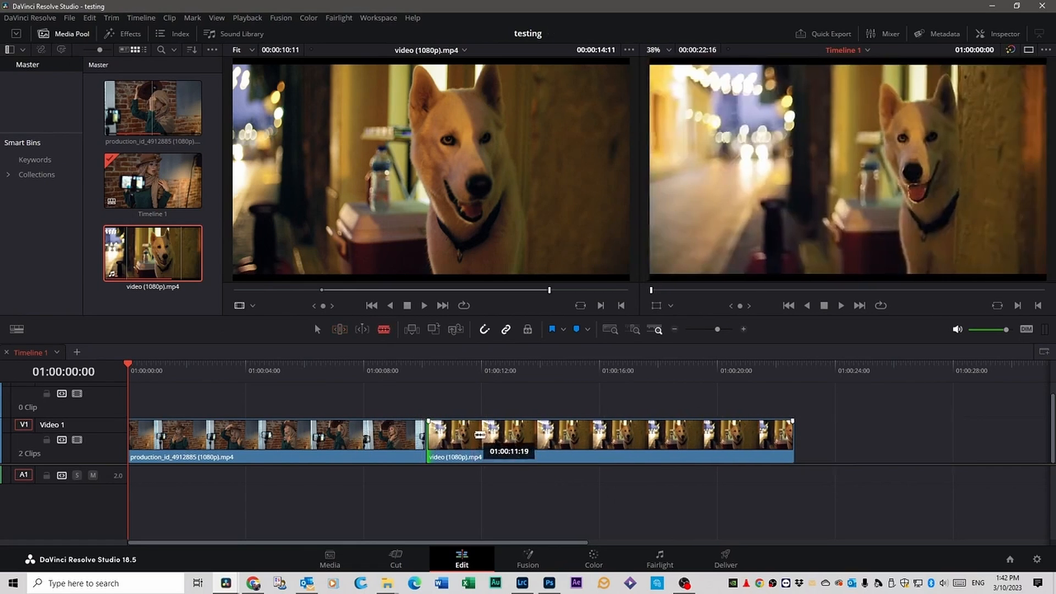
click(476, 440)
key(a)
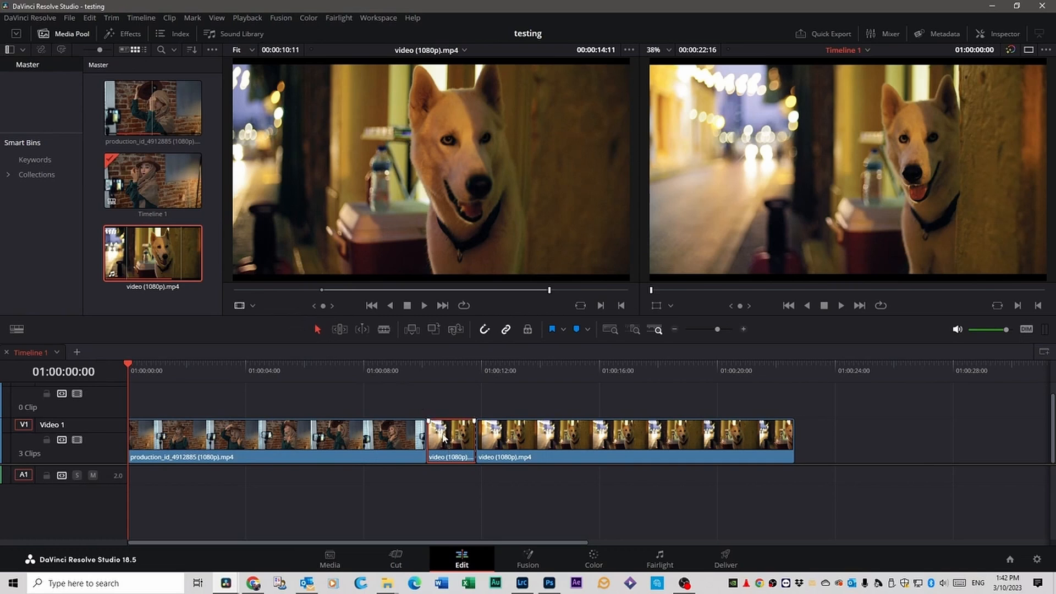
Step: Lift the short dog segment to the track above, trim its edges, and put it back in its gap on Video 1
drag(444, 437, 376, 398)
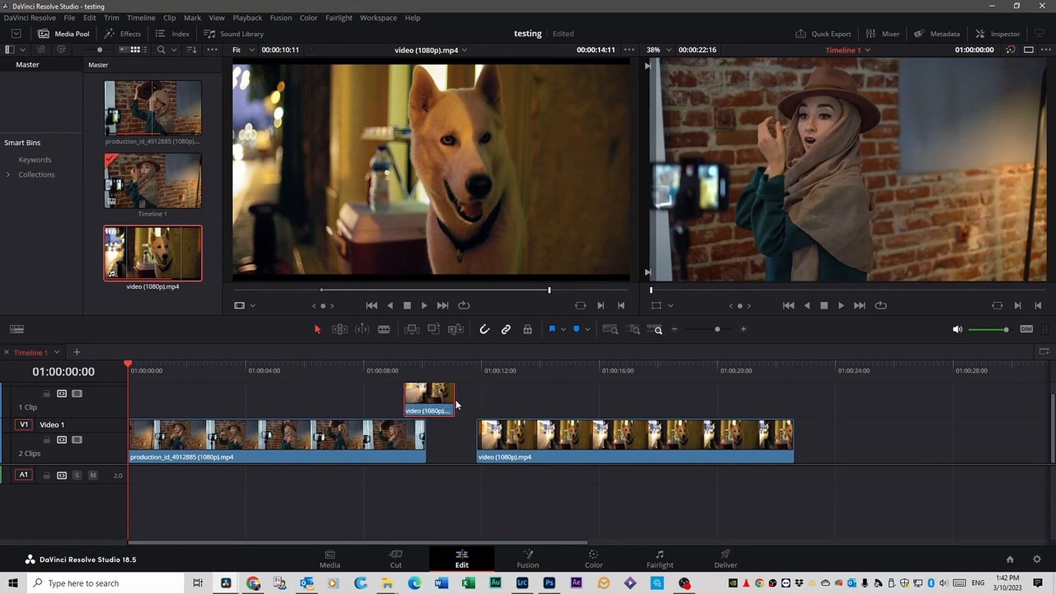
drag(455, 404, 425, 400)
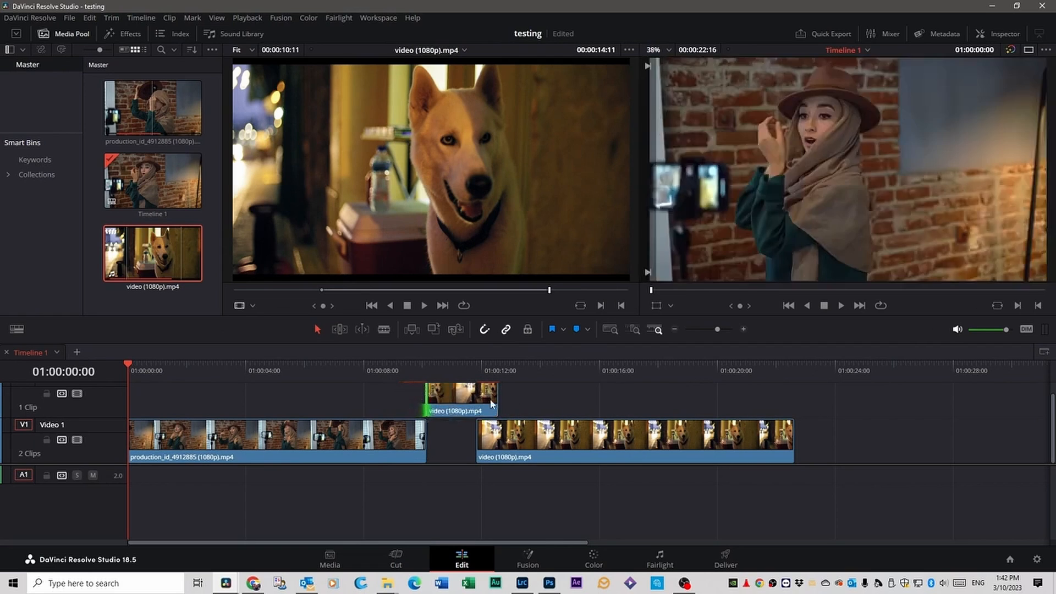
drag(501, 397, 453, 441)
Step: Slip the footage inside the short middle dog segment in Trim Edit mode without moving the segment
click(339, 329)
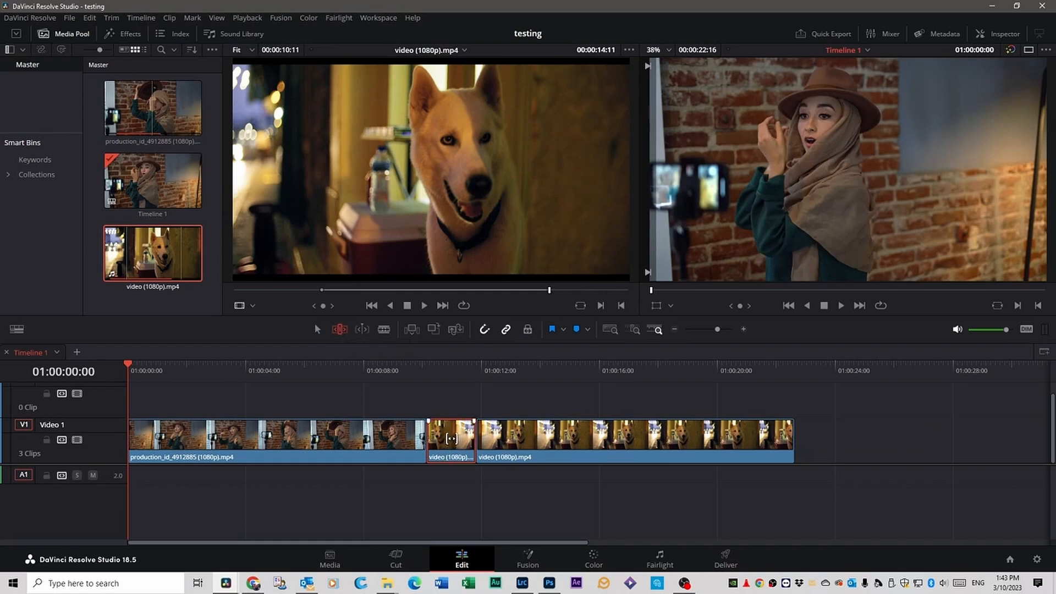
drag(451, 438, 451, 438)
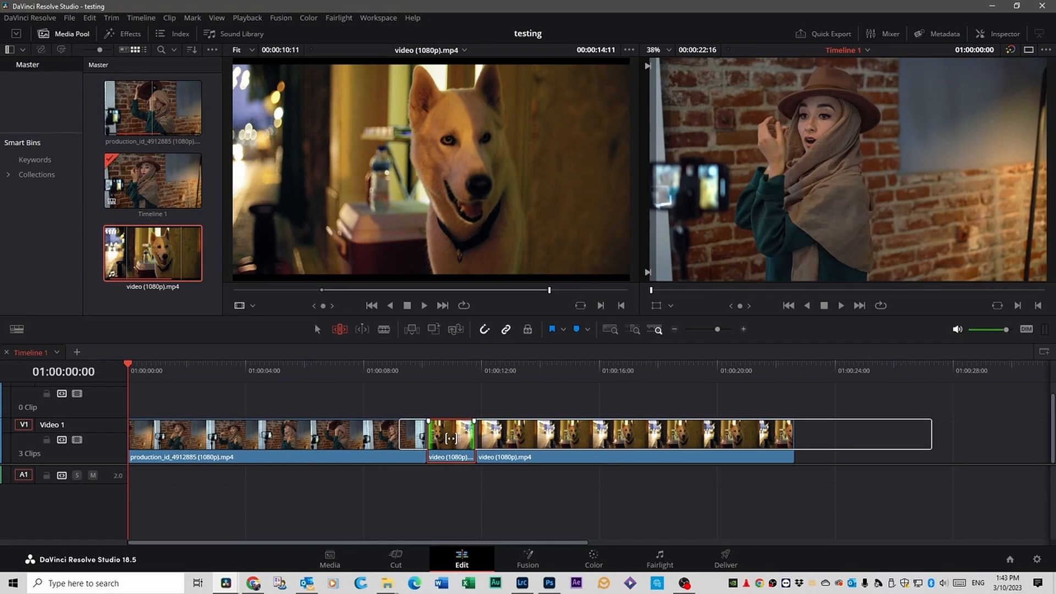
drag(451, 438, 451, 438)
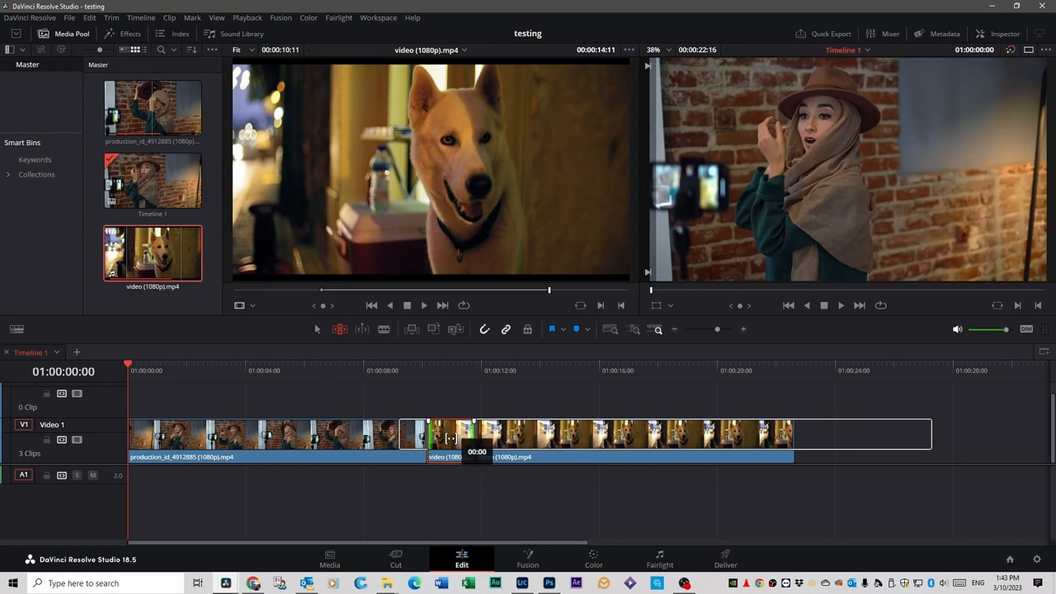
drag(451, 438, 311, 437)
Step: Add a timeline marker at 01:00:09:13 and play from there through the short middle segment
click(409, 379)
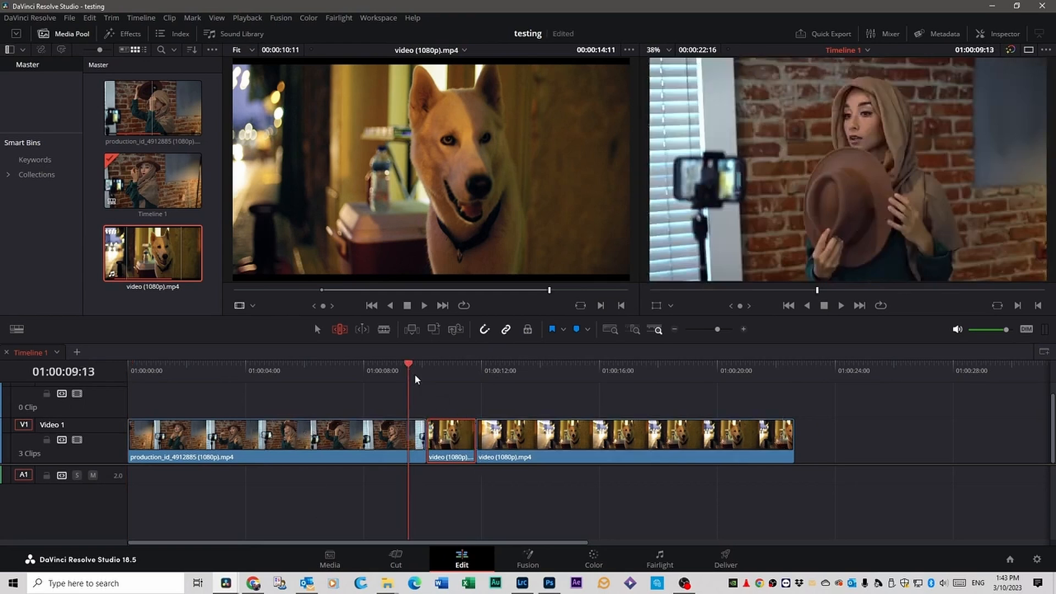
key(m)
key(space)
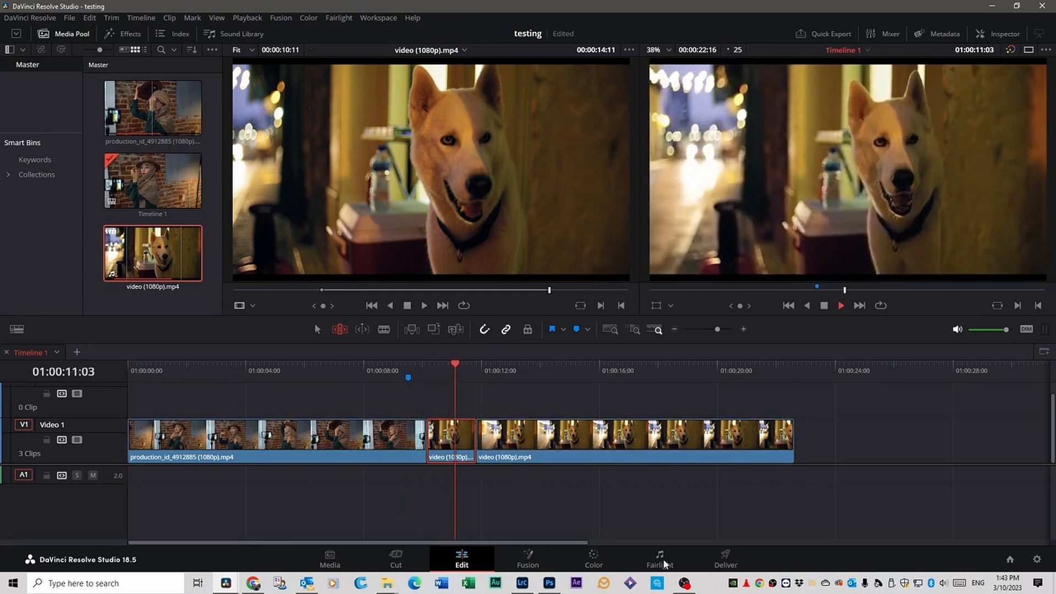
key(space)
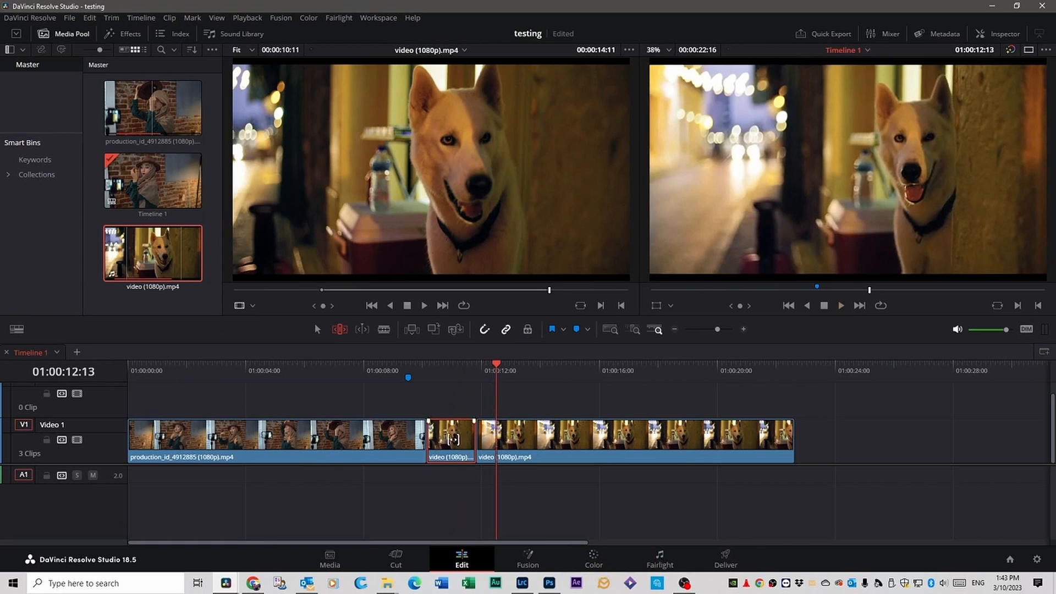
Step: Slip the short middle dog segment's footage a little further within its current position
mouse_move(453, 439)
mouse_down()
mouse_move(307, 437)
mouse_move(448, 442)
mouse_up()
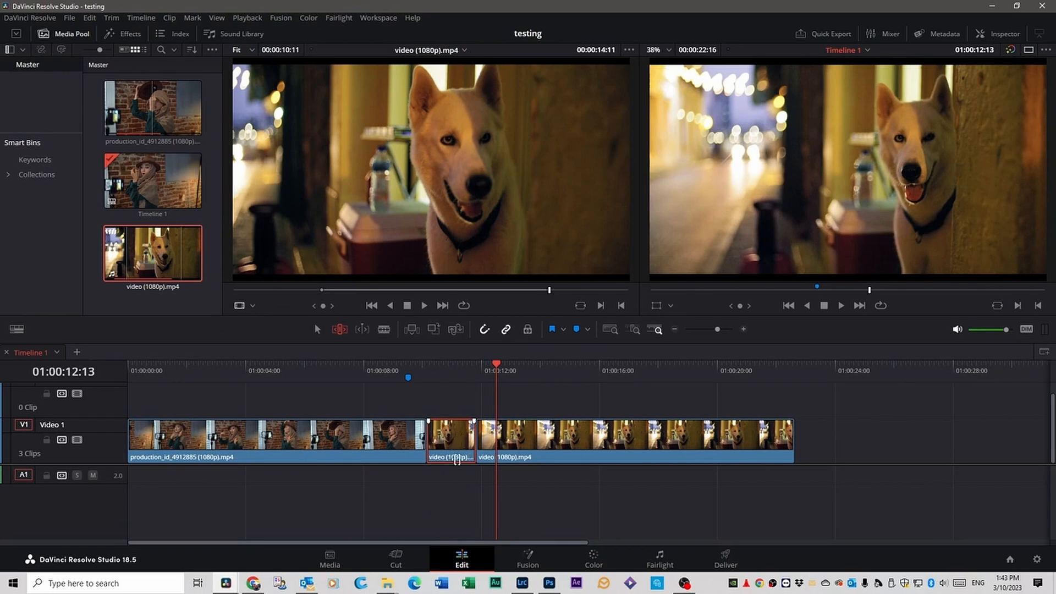
drag(451, 438, 440, 439)
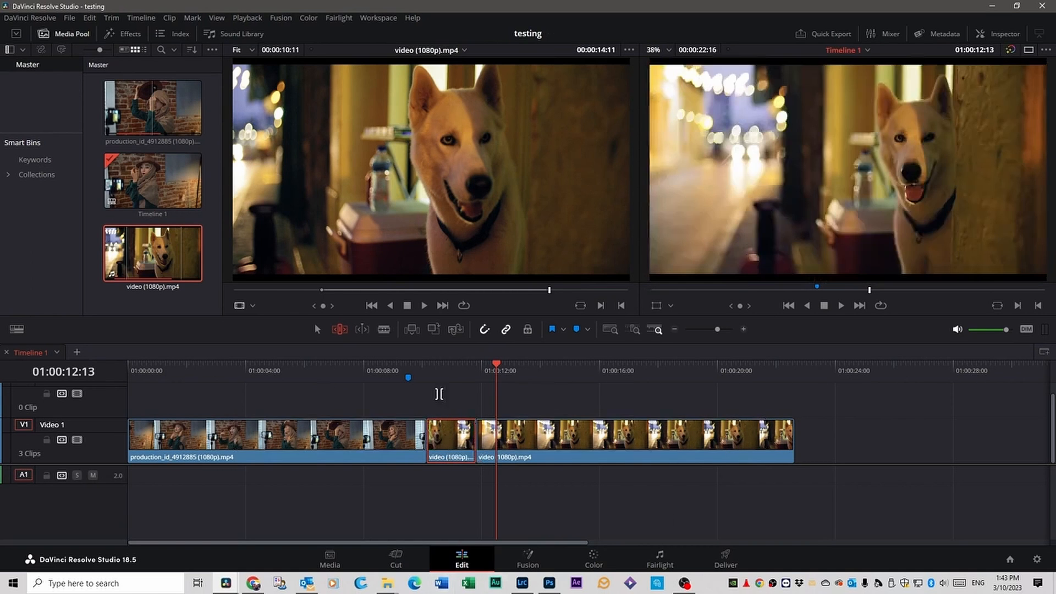